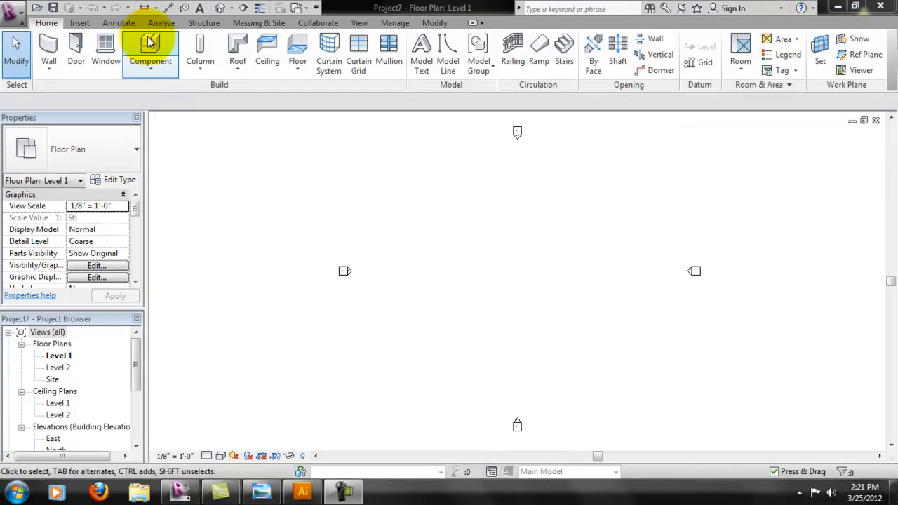
# - Import the image Sketch1 from the Desktop and place it in the Level 1 floor plan
pyautogui.click(83, 24)
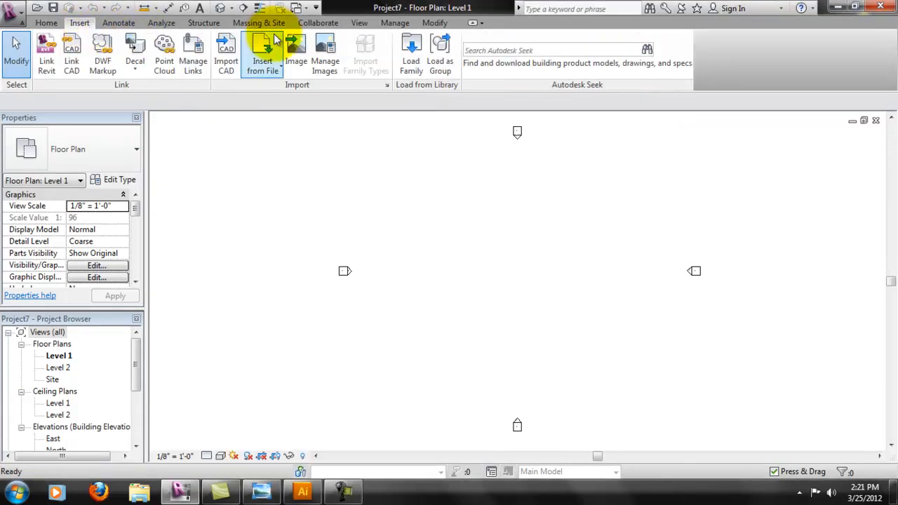
pyautogui.click(296, 51)
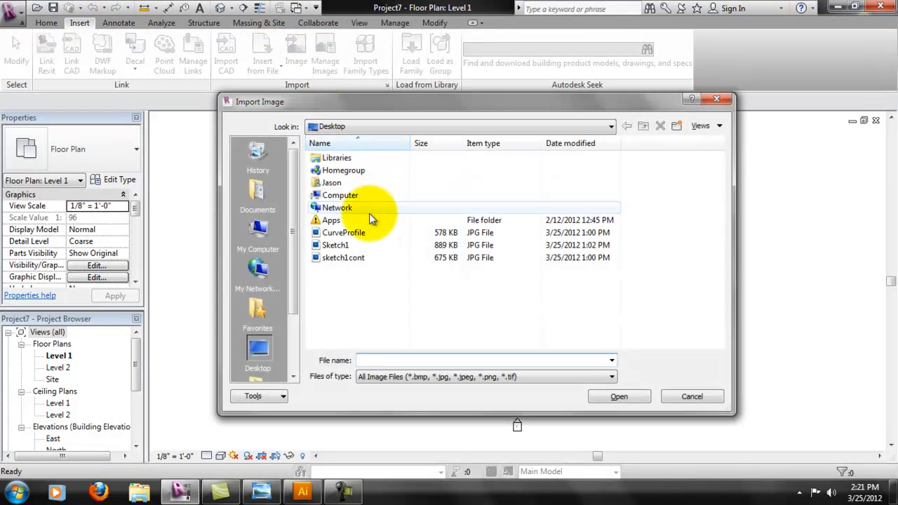
pyautogui.click(357, 237)
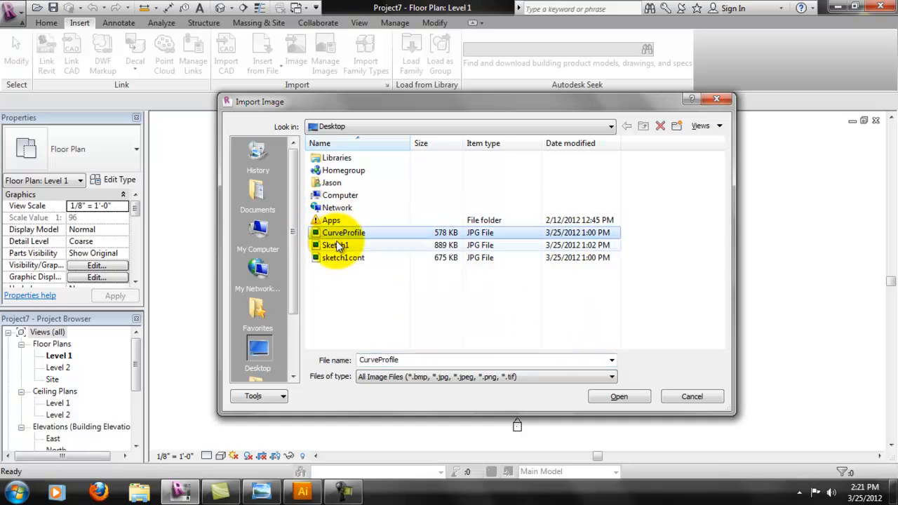
pyautogui.click(358, 246)
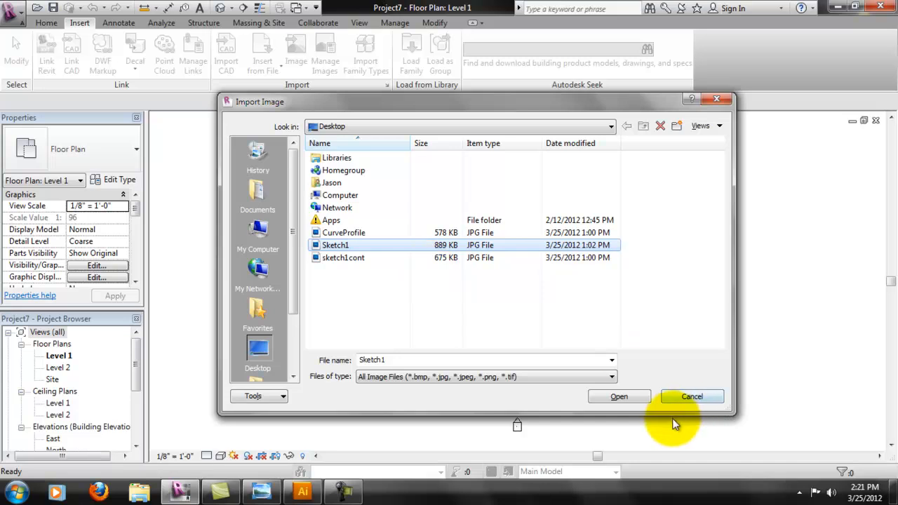
pyautogui.click(635, 397)
pyautogui.click(652, 291)
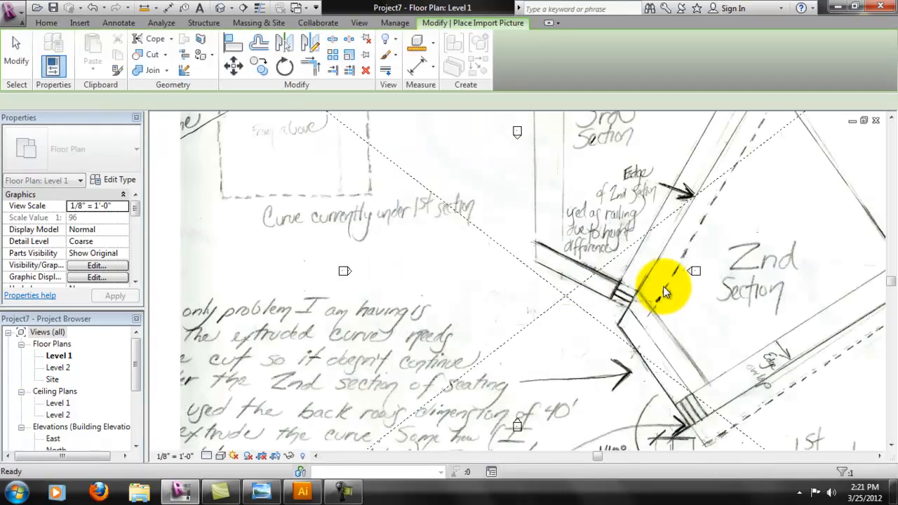
# - Scale the Sketch1 image down to about 83' 6" wide and move it outside the elevation markers, beyond the east one
pyautogui.scroll(-3, 631, 285)
pyautogui.scroll(-1, 628, 284)
pyautogui.moveTo(579, 283); pyautogui.dragTo(713, 289)
pyautogui.moveTo(560, 210); pyautogui.dragTo(332, 217, button='middle')
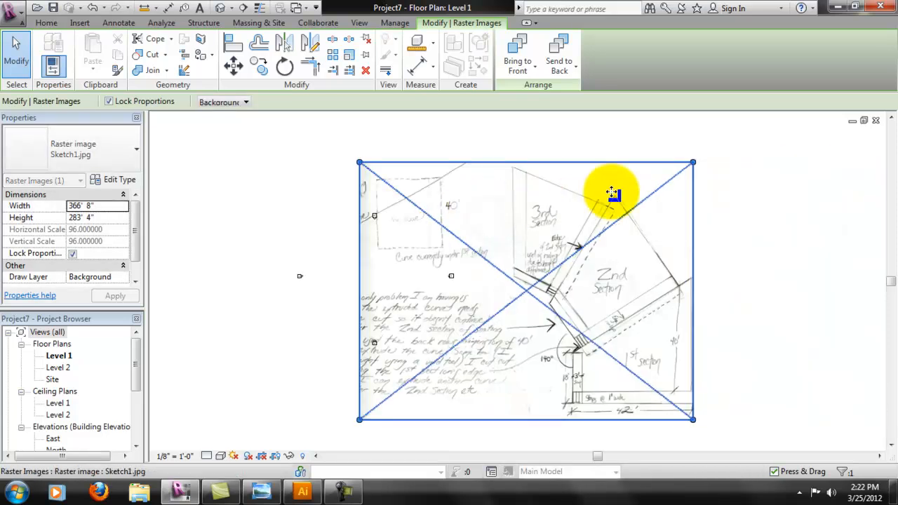
pyautogui.moveTo(627, 190)
pyautogui.mouseDown()
pyautogui.moveTo(504, 343)
pyautogui.moveTo(449, 365)
pyautogui.moveTo(572, 277)
pyautogui.moveTo(569, 266)
pyautogui.mouseUp()
pyautogui.moveTo(568, 232)
pyautogui.mouseDown()
pyautogui.moveTo(525, 267)
pyautogui.moveTo(511, 261)
pyautogui.moveTo(507, 290)
pyautogui.moveTo(502, 265)
pyautogui.mouseUp()
pyautogui.scroll(3, 379, 294)
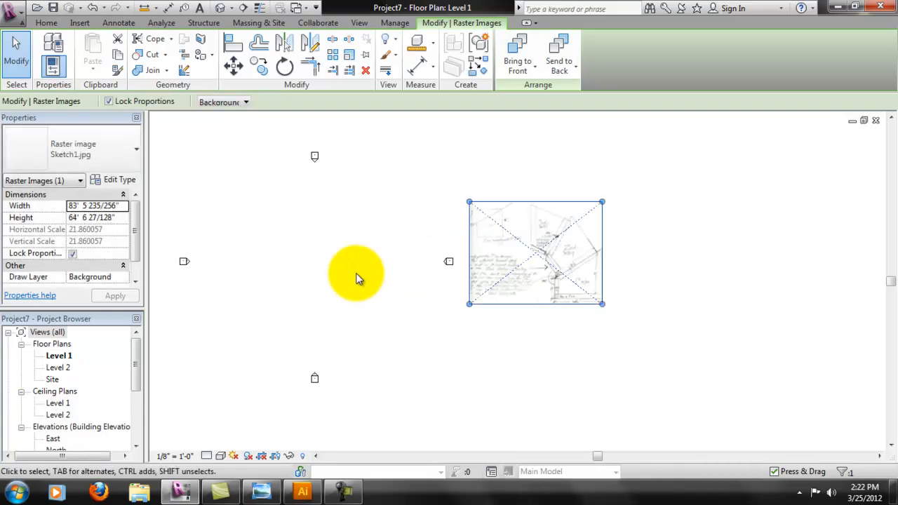
pyautogui.click(379, 261)
pyautogui.moveTo(465, 289); pyautogui.dragTo(605, 289, button='middle')
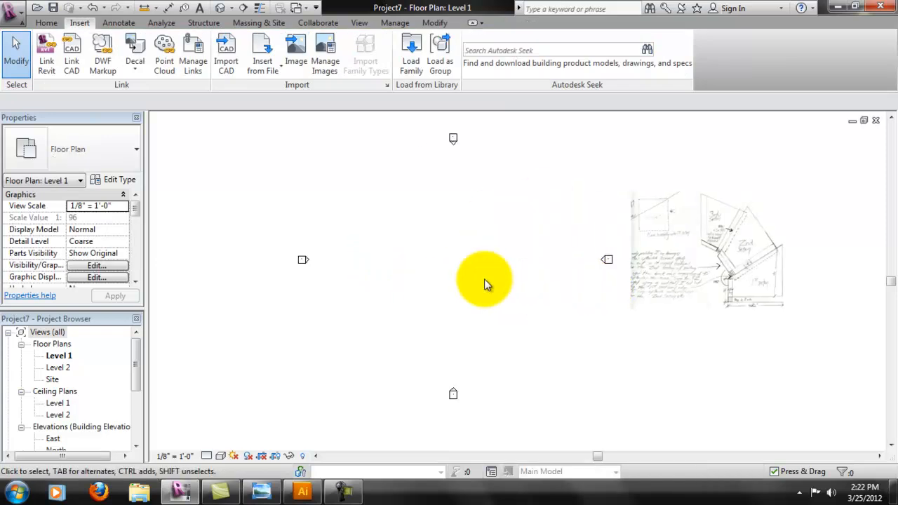
pyautogui.middleClick(449, 261)
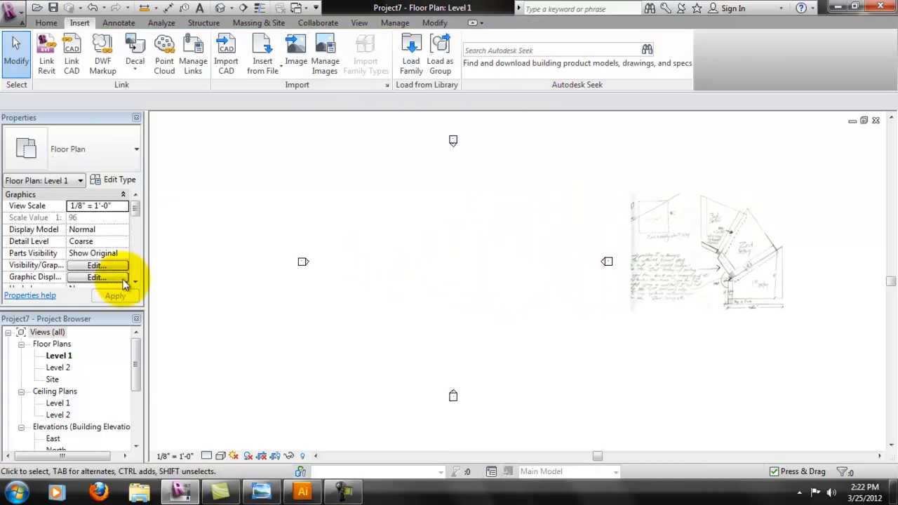
pyautogui.moveTo(316, 327); pyautogui.dragTo(341, 325, button='middle')
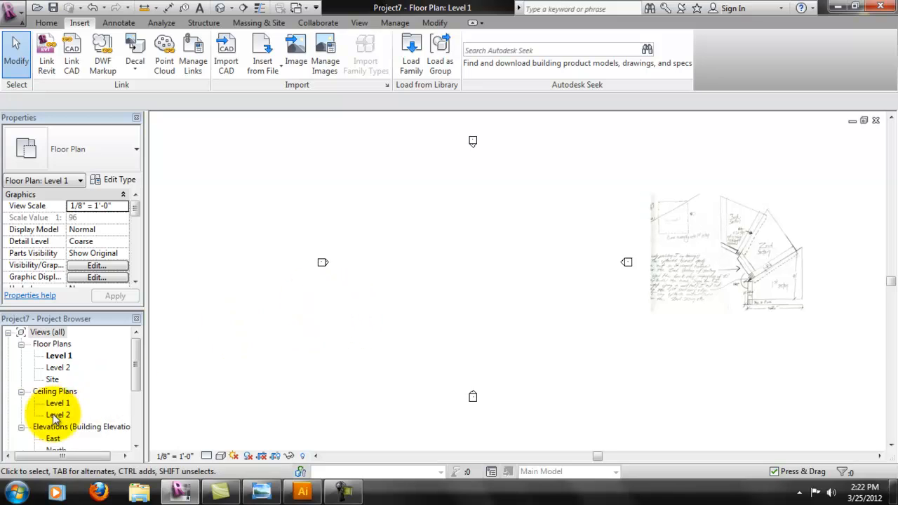
# - Open the East elevation, import the image CurveProfile from the Desktop and place it over the level lines
pyautogui.moveTo(138, 363); pyautogui.dragTo(136, 392)
pyautogui.doubleClick(54, 392)
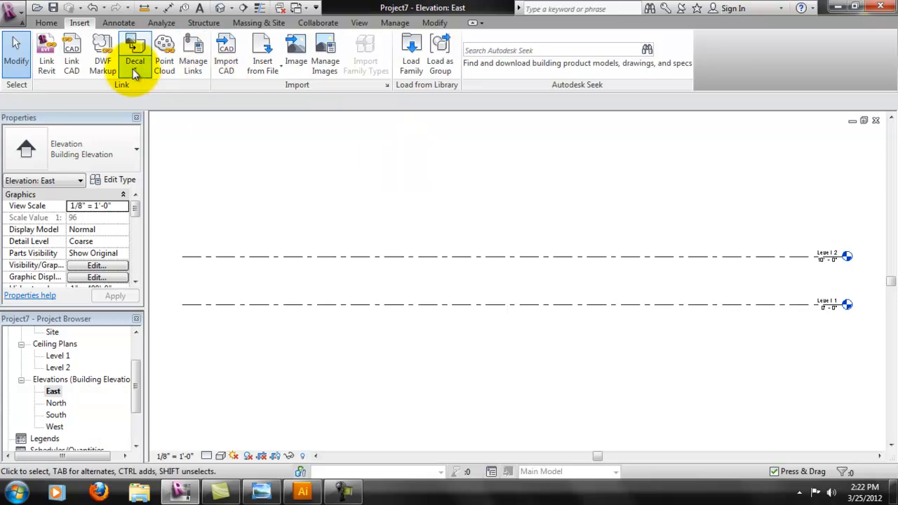
pyautogui.click(296, 48)
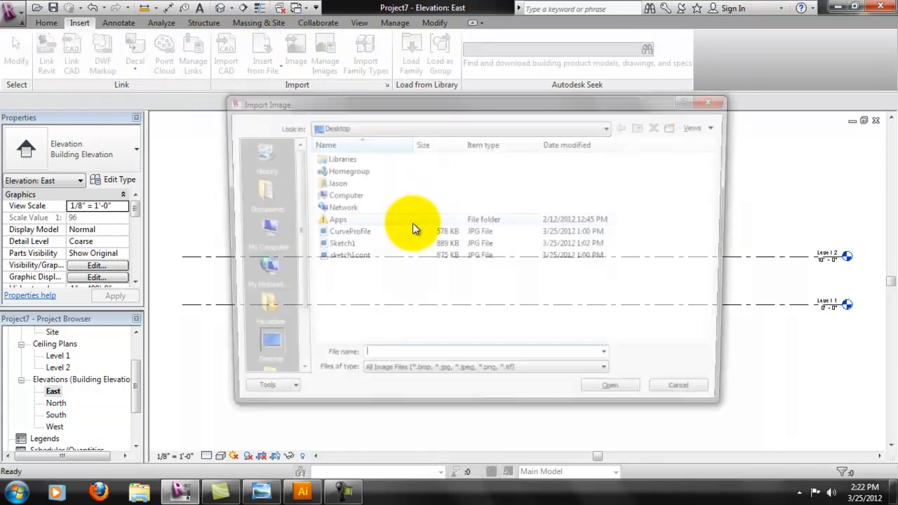
pyautogui.click(354, 233)
pyautogui.click(601, 400)
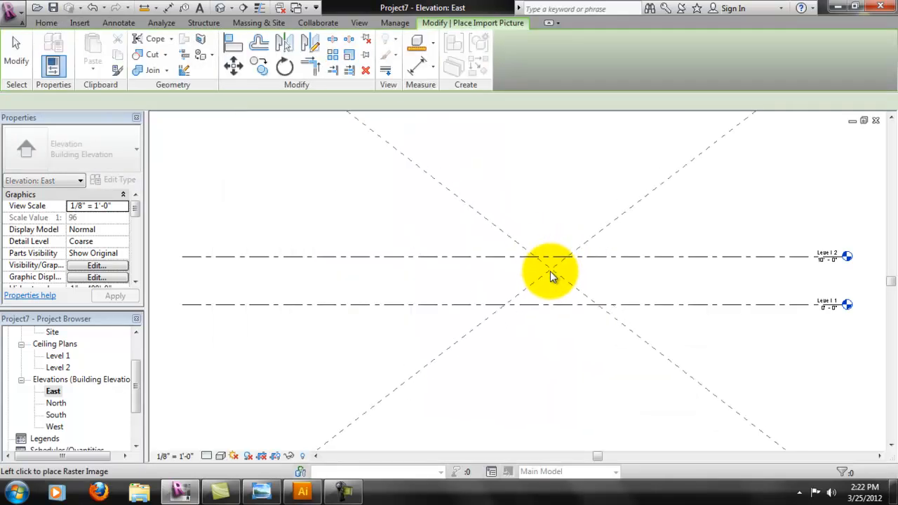
pyautogui.click(559, 277)
# - Scale the CurveProfile image down to about 37' 10" wide and position it just past the level heads
pyautogui.scroll(-5, 557, 274)
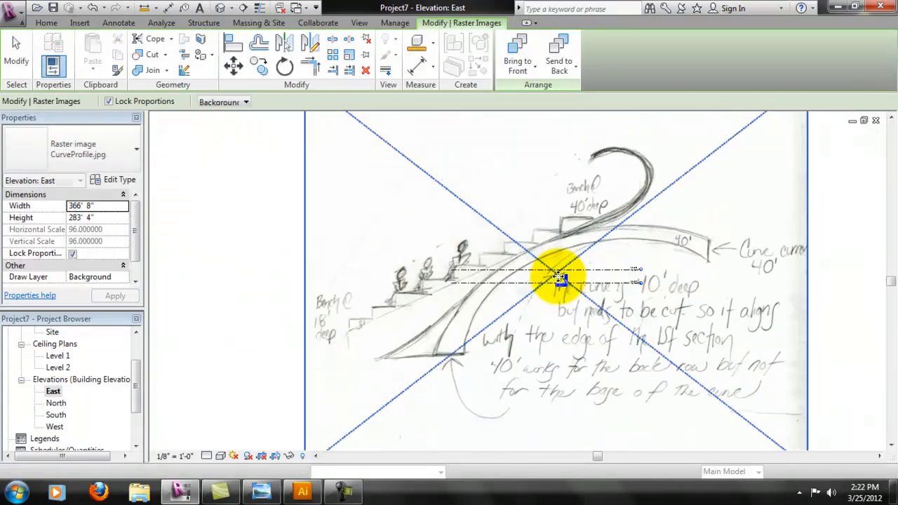
pyautogui.moveTo(722, 147); pyautogui.dragTo(655, 278)
pyautogui.scroll(5, 627, 272)
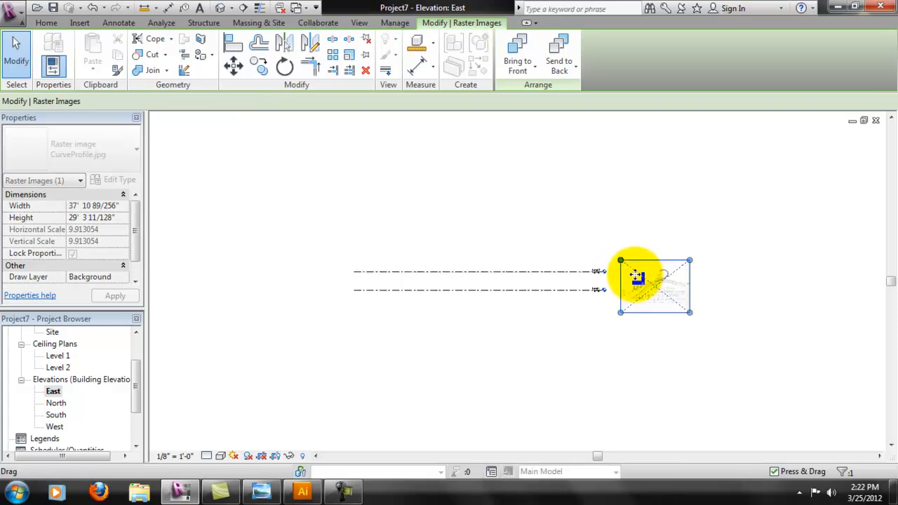
pyautogui.scroll(3, 635, 281)
pyautogui.moveTo(702, 320); pyautogui.dragTo(646, 312)
pyautogui.press('Escape')
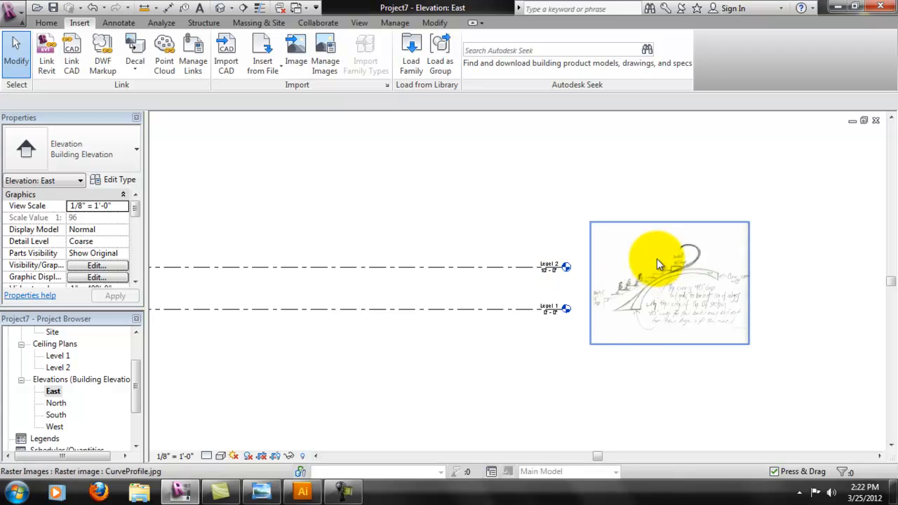
pyautogui.scroll(3, 598, 300)
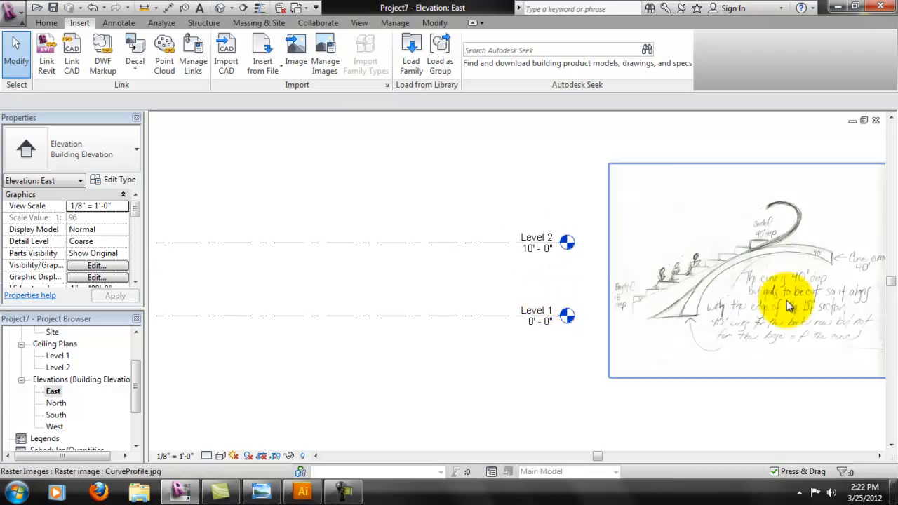
pyautogui.scroll(-2, 707, 277)
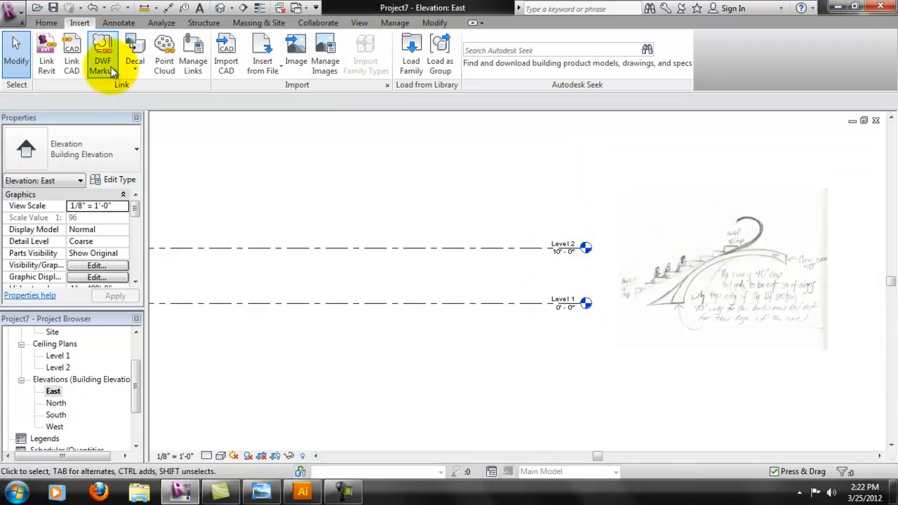
pyautogui.scroll(2, 842, 281)
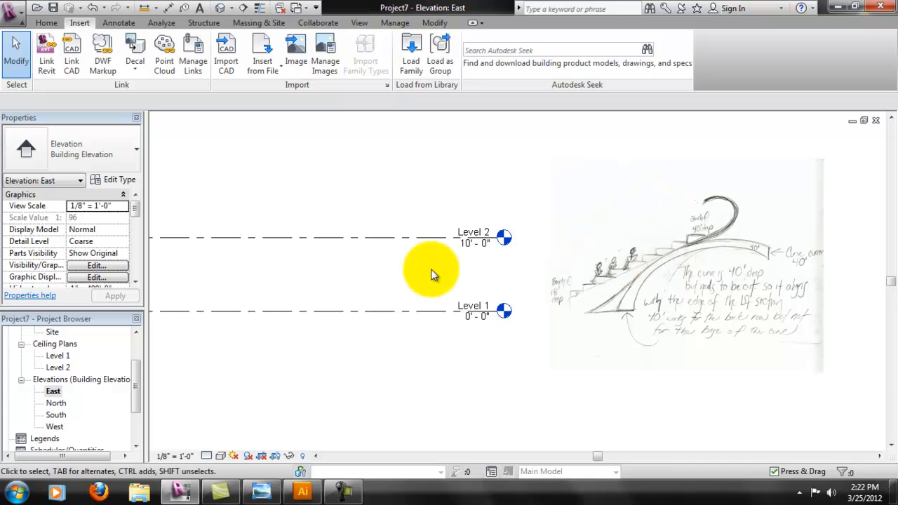
pyautogui.moveTo(419, 261); pyautogui.dragTo(562, 268, button='middle')
# - Return to the Level 1 floor plan and examine how the sketched seating sections adjoin and overlap
pyautogui.moveTo(138, 377); pyautogui.dragTo(138, 350)
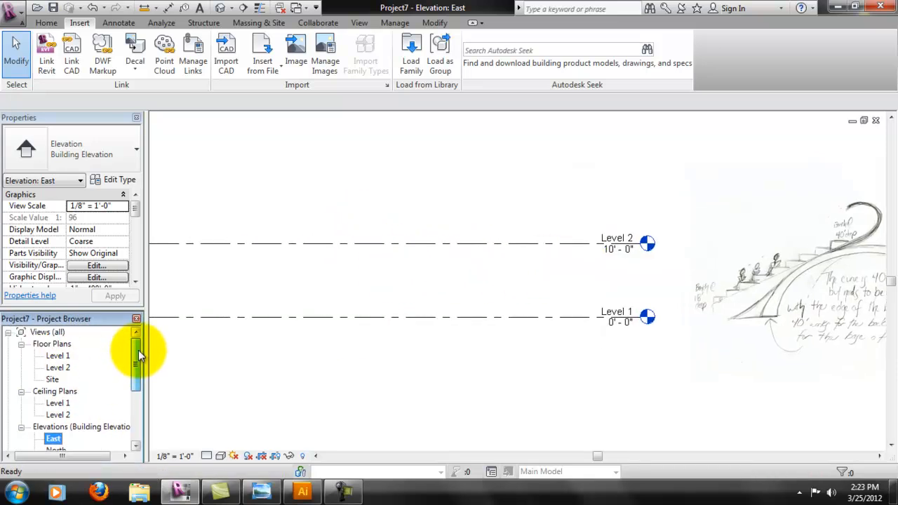
pyautogui.doubleClick(59, 355)
pyautogui.moveTo(822, 297)
pyautogui.mouseDown(button='middle')
pyautogui.moveTo(601, 301)
pyautogui.moveTo(569, 283)
pyautogui.mouseUp(button='middle')
pyautogui.scroll(3, 569, 280)
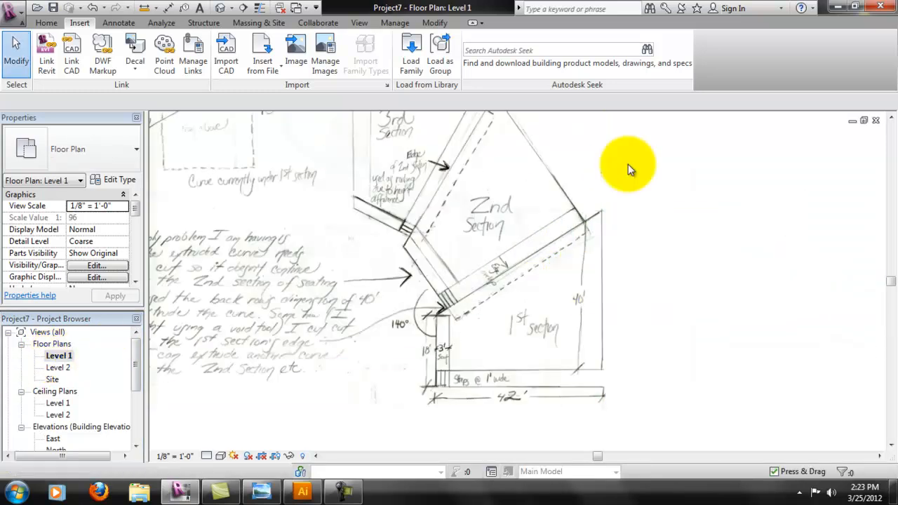
pyautogui.moveTo(547, 141); pyautogui.dragTo(536, 197, button='middle')
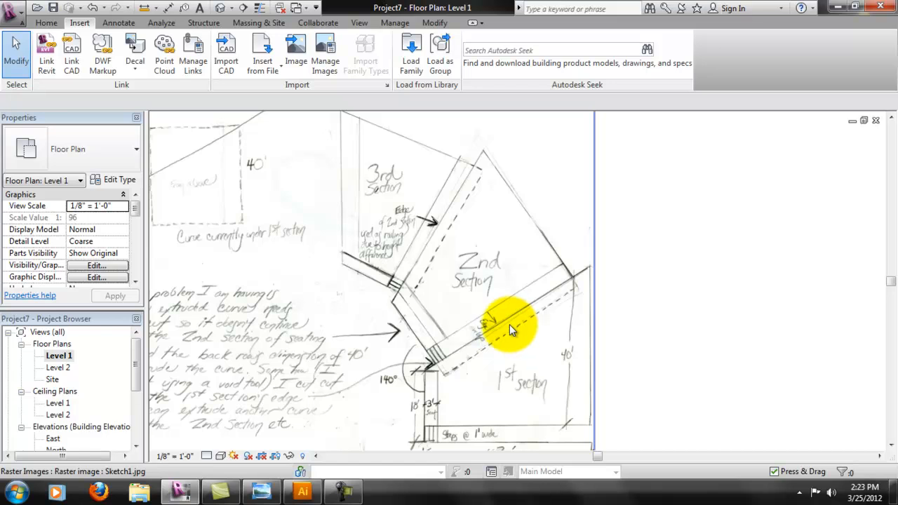
pyautogui.moveTo(505, 318); pyautogui.dragTo(521, 315, button='middle')
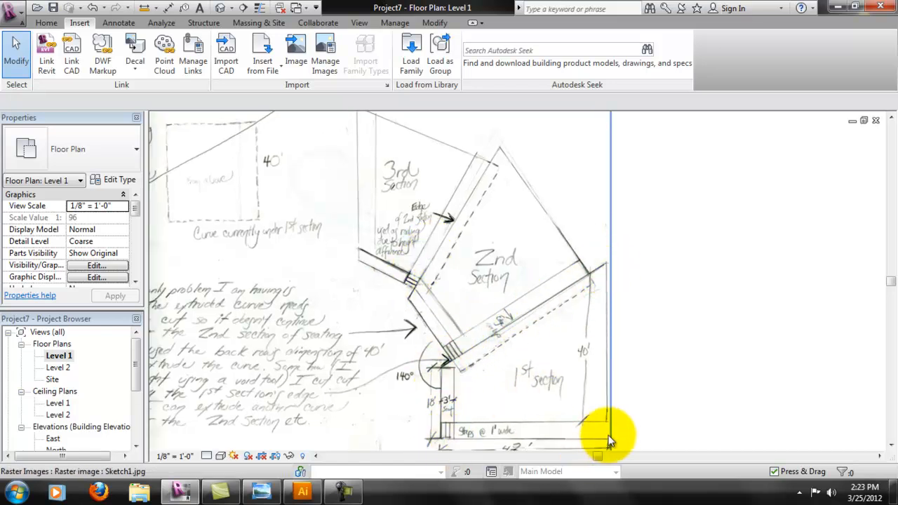
pyautogui.moveTo(608, 355); pyautogui.dragTo(621, 314, button='middle')
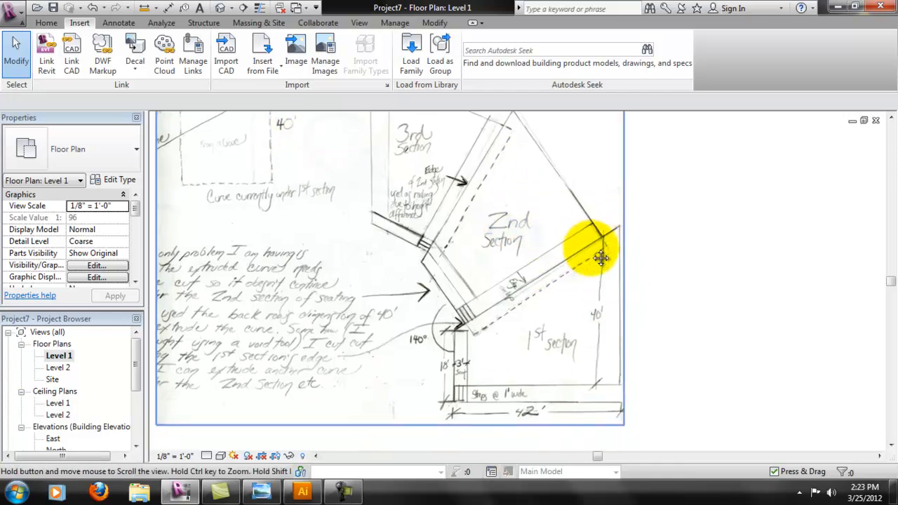
pyautogui.moveTo(592, 245); pyautogui.dragTo(592, 257, button='middle')
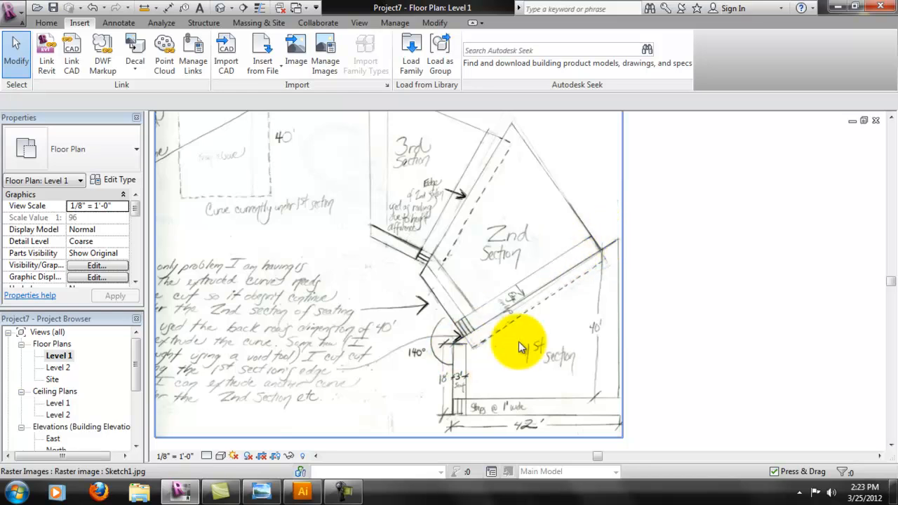
pyautogui.moveTo(525, 285); pyautogui.dragTo(591, 288, button='middle')
pyautogui.moveTo(520, 250); pyautogui.dragTo(520, 263, button='middle')
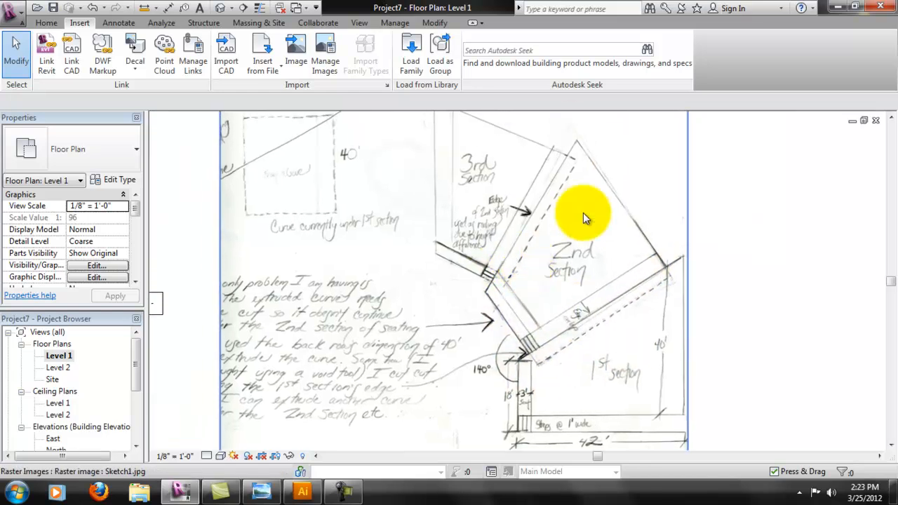
pyautogui.moveTo(528, 209); pyautogui.dragTo(523, 223, button='middle')
pyautogui.scroll(-2, 542, 222)
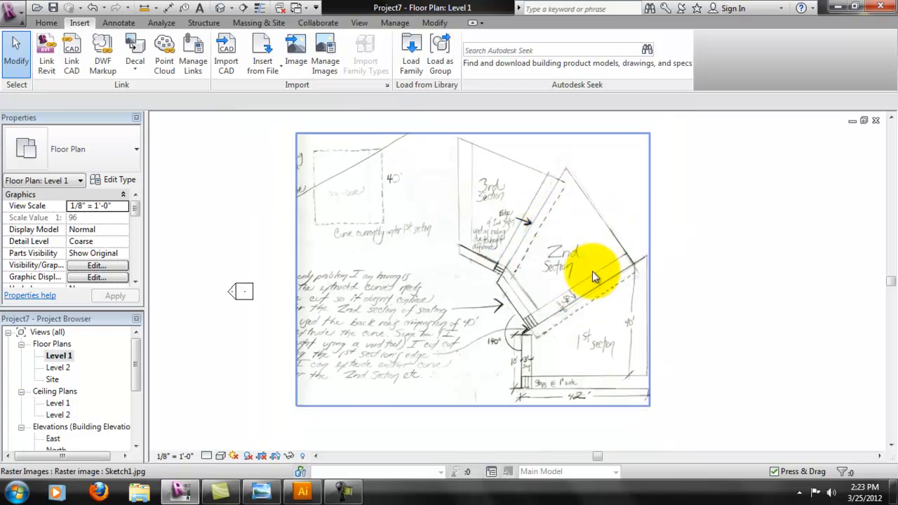
pyautogui.scroll(2, 614, 360)
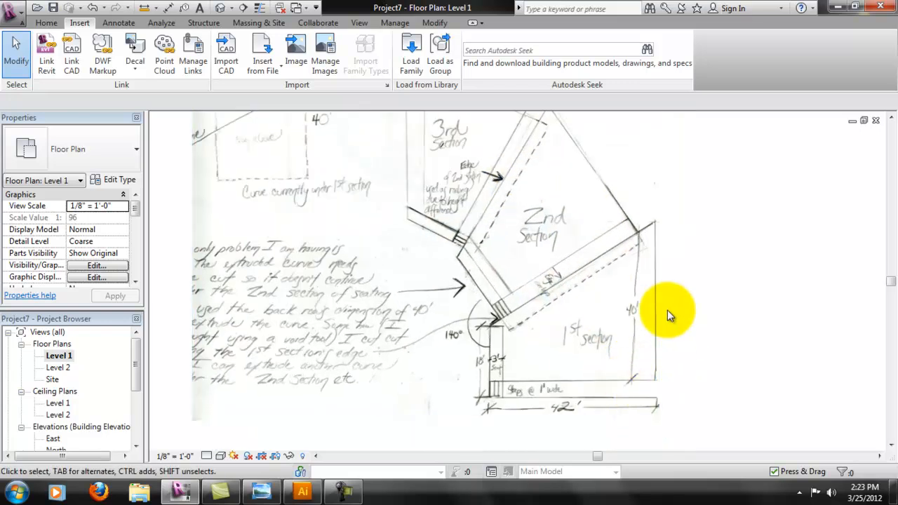
pyautogui.moveTo(667, 310); pyautogui.dragTo(646, 265, button='middle')
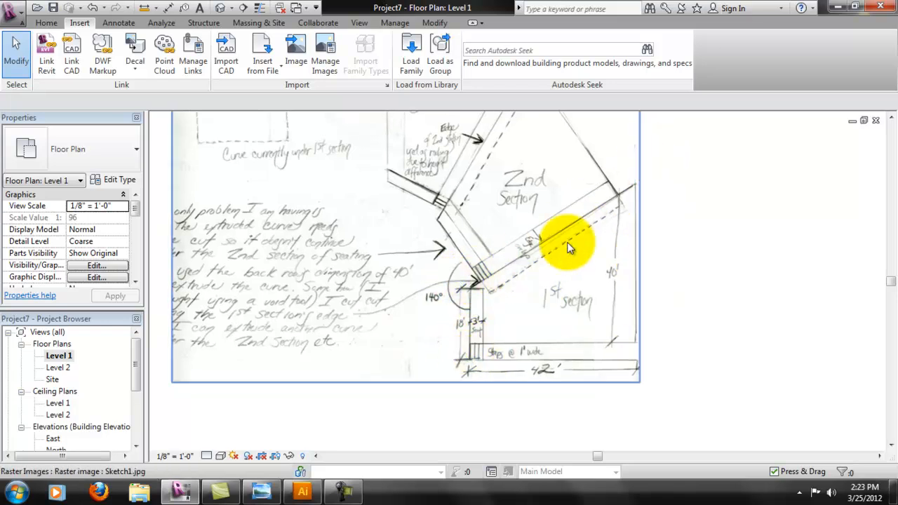
pyautogui.moveTo(613, 261)
pyautogui.mouseDown(button='middle')
pyautogui.moveTo(611, 280)
pyautogui.moveTo(629, 274)
pyautogui.moveTo(627, 297)
pyautogui.mouseUp(button='middle')
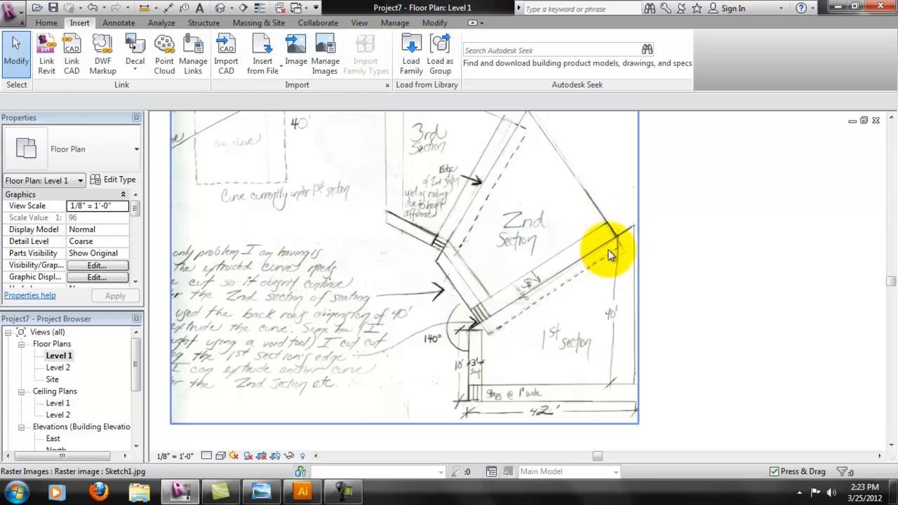
pyautogui.moveTo(578, 236); pyautogui.dragTo(581, 265, button='middle')
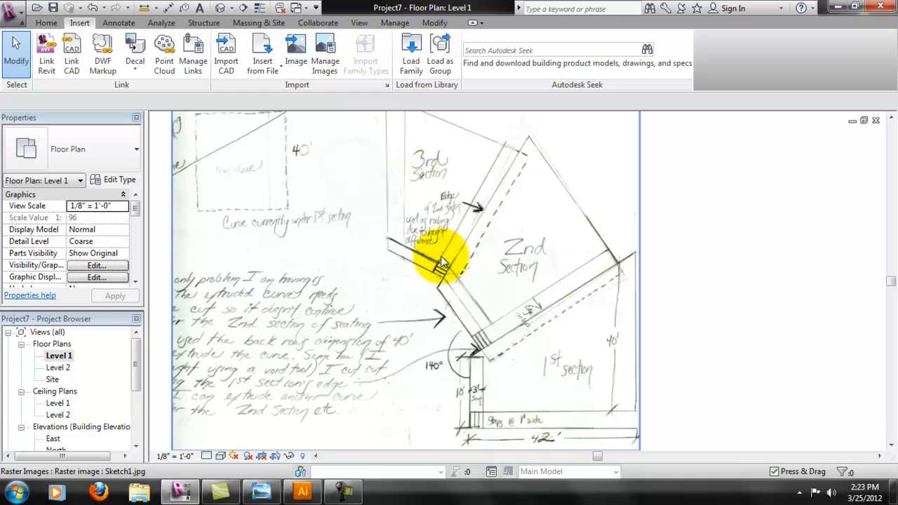
# - Examine the sketched seat, steps, angle and dimensions at the corner where the 1st section meets the 2nd
pyautogui.moveTo(522, 364)
pyautogui.mouseDown(button='middle')
pyautogui.moveTo(517, 331)
pyautogui.moveTo(417, 351)
pyautogui.mouseUp(button='middle')
pyautogui.scroll(2, 407, 320)
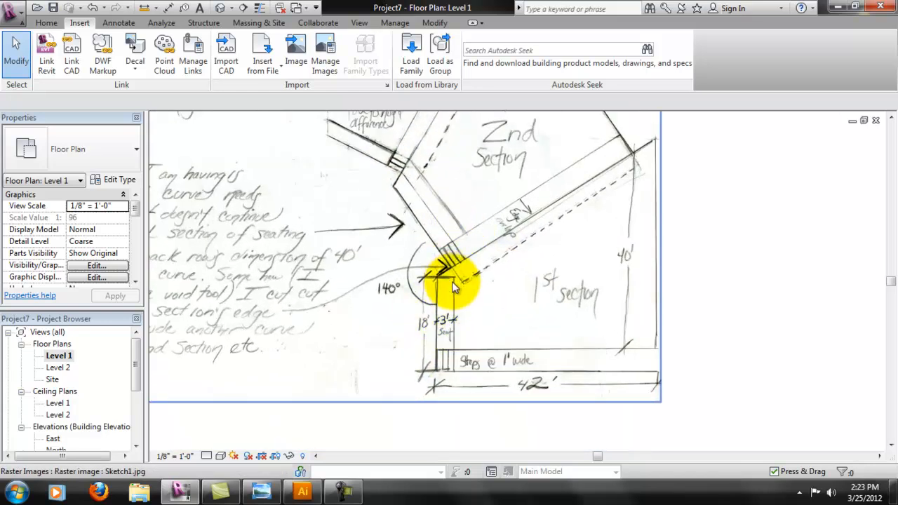
pyautogui.scroll(2, 464, 314)
pyautogui.moveTo(496, 218); pyautogui.dragTo(489, 308, button='middle')
pyautogui.moveTo(429, 397); pyautogui.dragTo(434, 334, button='middle')
pyautogui.scroll(1, 438, 366)
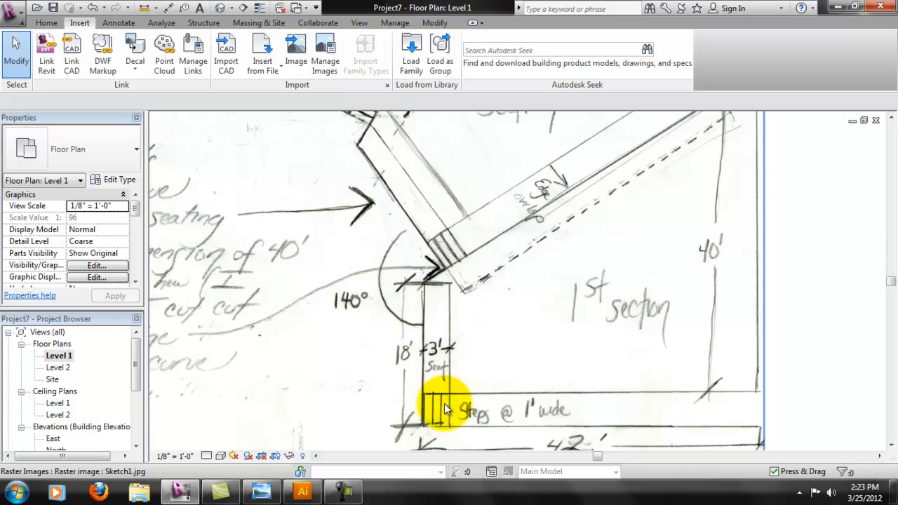
pyautogui.scroll(1, 438, 414)
pyautogui.scroll(1, 445, 428)
pyautogui.scroll(1, 443, 361)
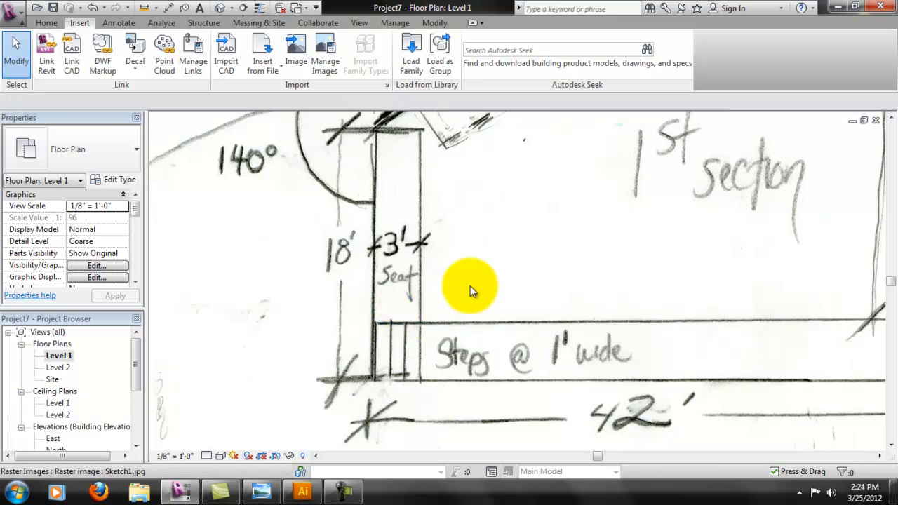
pyautogui.moveTo(593, 246)
pyautogui.mouseDown(button='middle')
pyautogui.moveTo(432, 251)
pyautogui.moveTo(507, 322)
pyautogui.mouseUp(button='middle')
pyautogui.scroll(-3, 432, 251)
pyautogui.moveTo(507, 281); pyautogui.dragTo(511, 338, button='middle')
pyautogui.scroll(-3, 511, 338)
pyautogui.scroll(-2, 492, 337)
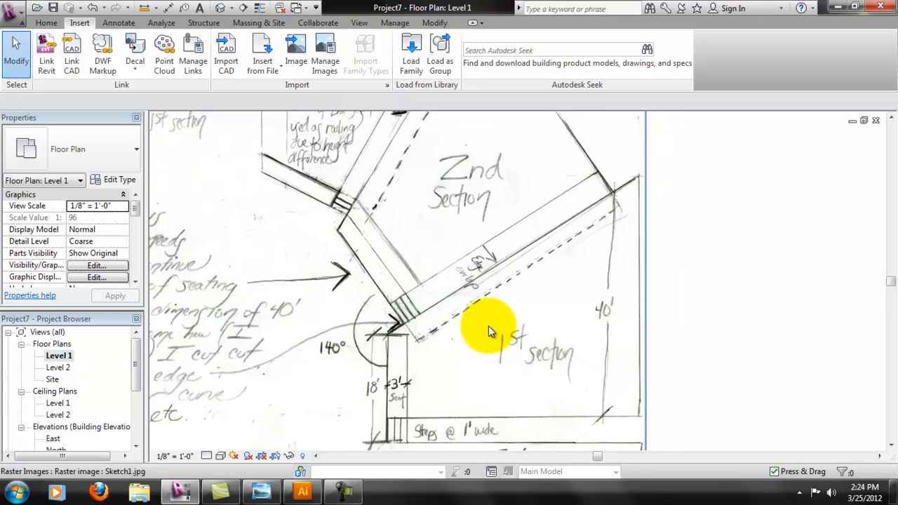
# - Examine the 1st section's dimensions and the steps along its front edge on the sketched plan
pyautogui.moveTo(414, 190); pyautogui.dragTo(470, 162, button='middle')
pyautogui.moveTo(468, 206); pyautogui.dragTo(465, 232, button='middle')
pyautogui.moveTo(599, 320); pyautogui.dragTo(605, 275, button='middle')
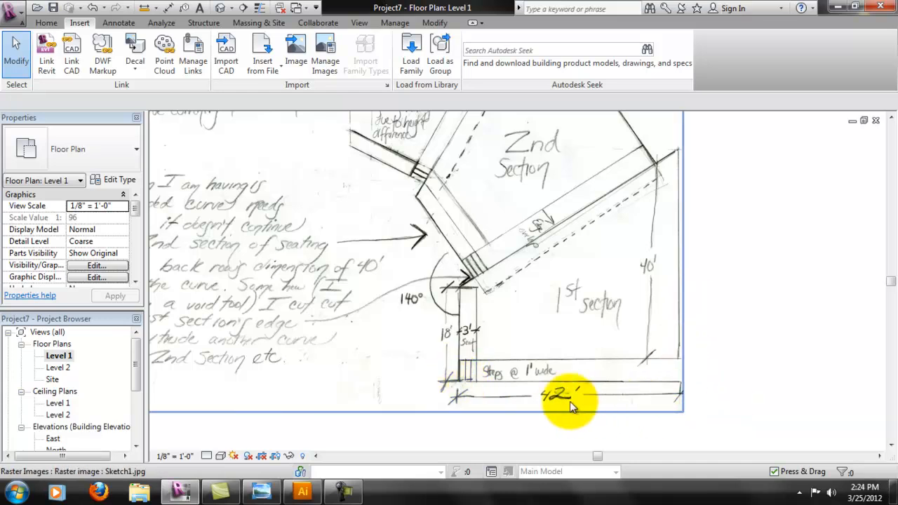
pyautogui.scroll(4, 486, 385)
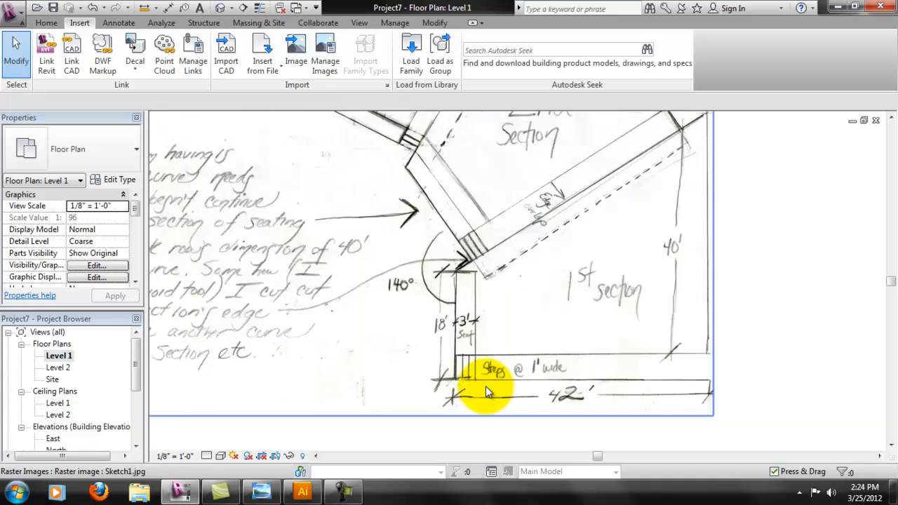
pyautogui.scroll(2, 473, 366)
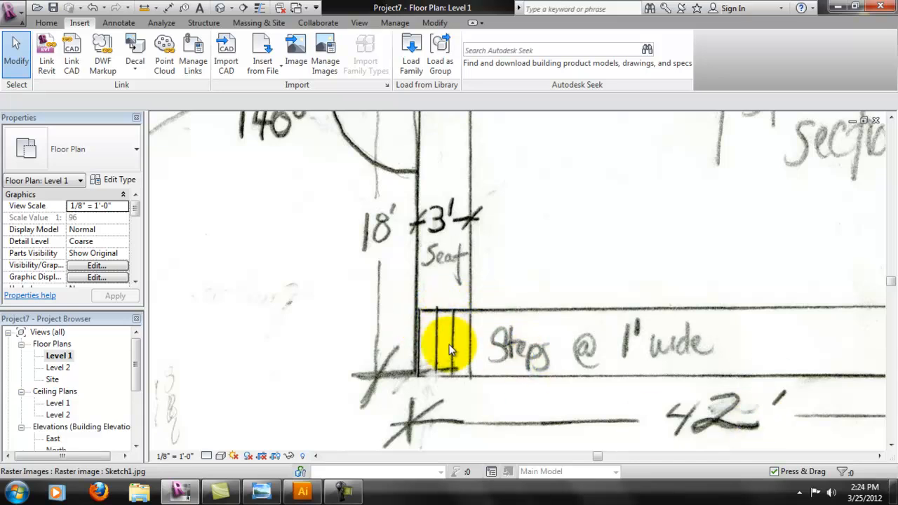
pyautogui.moveTo(758, 344)
pyautogui.mouseDown(button='middle')
pyautogui.moveTo(501, 321)
pyautogui.moveTo(459, 337)
pyautogui.mouseUp(button='middle')
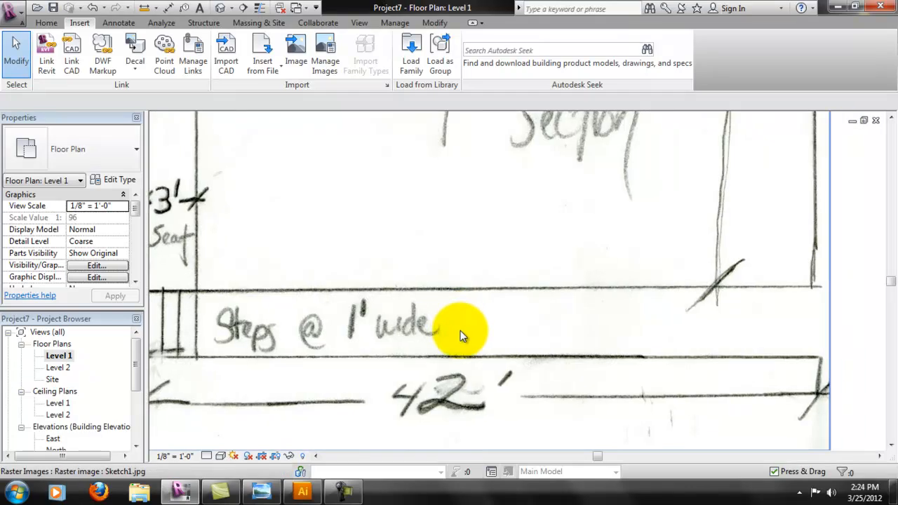
pyautogui.scroll(-2, 452, 333)
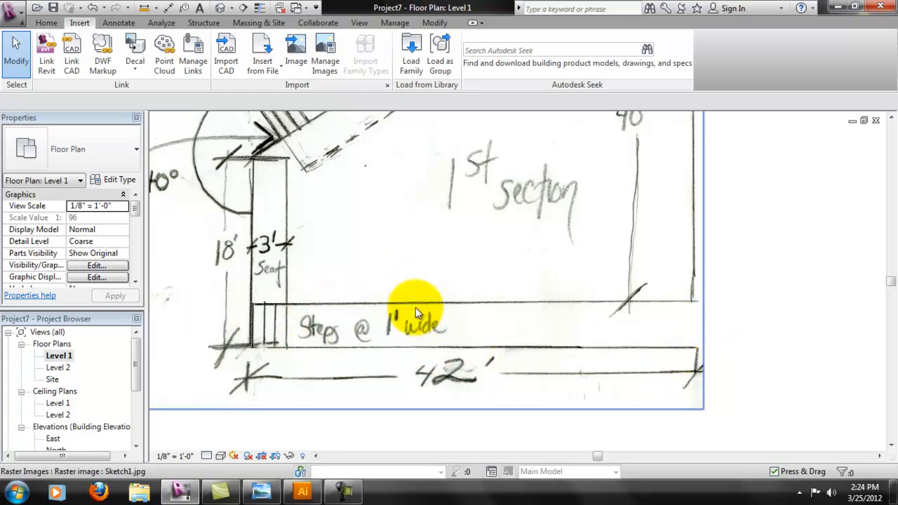
pyautogui.scroll(-2, 417, 308)
pyautogui.moveTo(517, 230); pyautogui.dragTo(560, 363, button='middle')
pyautogui.scroll(-2, 526, 264)
pyautogui.moveTo(517, 257)
pyautogui.mouseDown(button='middle')
pyautogui.moveTo(544, 233)
pyautogui.moveTo(549, 287)
pyautogui.mouseUp(button='middle')
pyautogui.moveTo(516, 332); pyautogui.dragTo(567, 289, button='middle')
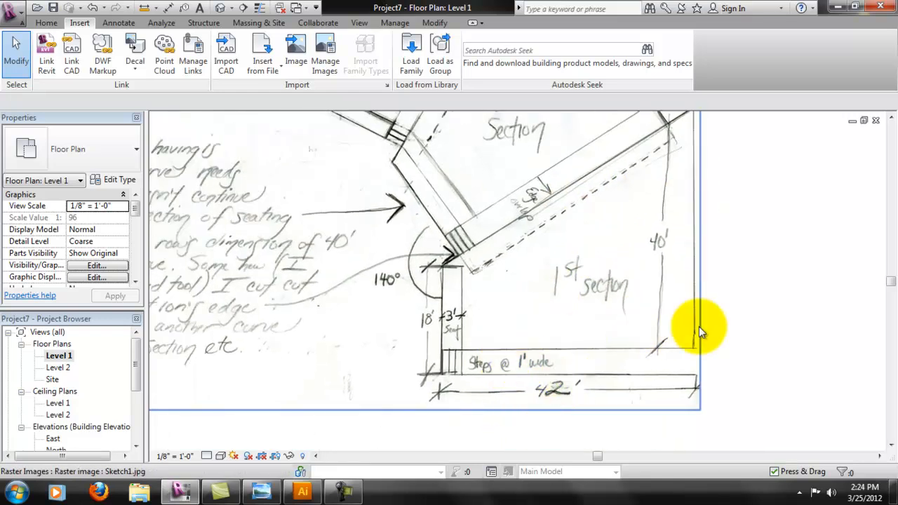
# - Examine the plan sketch from the 1st section's steps up to the adjoining 2nd and 3rd sections
pyautogui.scroll(2, 598, 406)
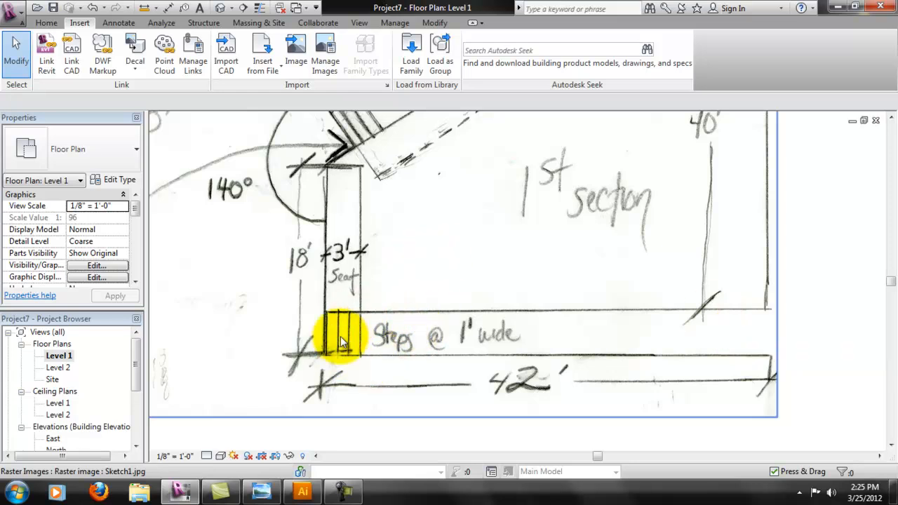
pyautogui.moveTo(455, 239); pyautogui.dragTo(549, 295, button='middle')
pyautogui.scroll(-2, 550, 298)
pyautogui.moveTo(563, 168); pyautogui.dragTo(580, 230, button='middle')
pyautogui.scroll(-3, 578, 237)
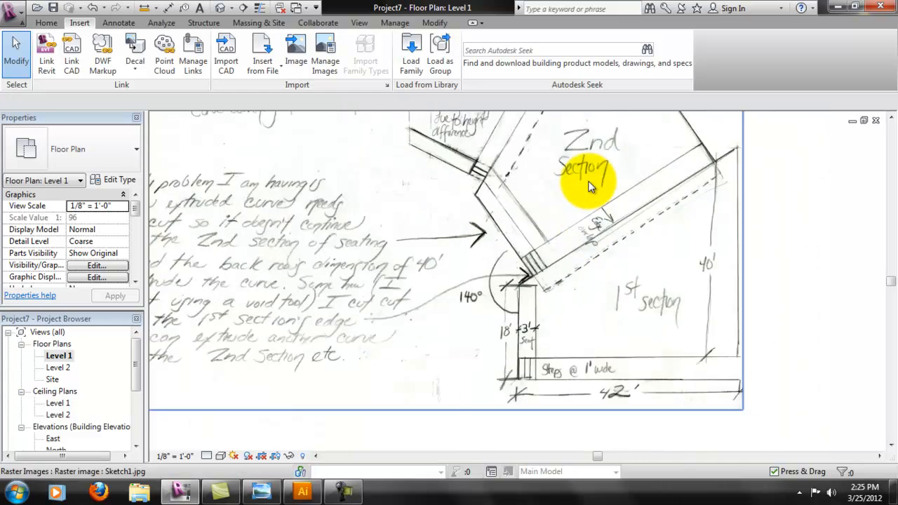
pyautogui.moveTo(589, 186); pyautogui.dragTo(596, 235, button='middle')
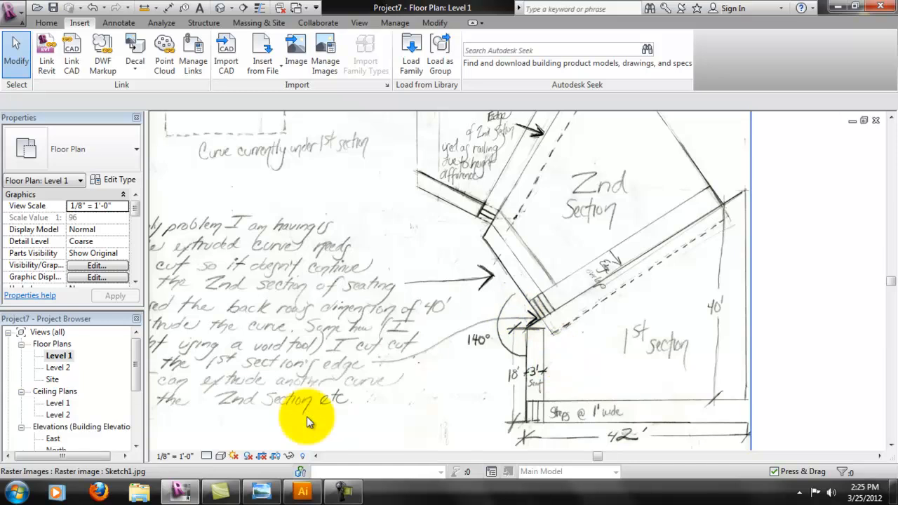
pyautogui.moveTo(528, 194)
pyautogui.mouseDown(button='middle')
pyautogui.moveTo(541, 223)
pyautogui.moveTo(536, 215)
pyautogui.moveTo(583, 266)
pyautogui.mouseUp(button='middle')
pyautogui.scroll(-1, 536, 215)
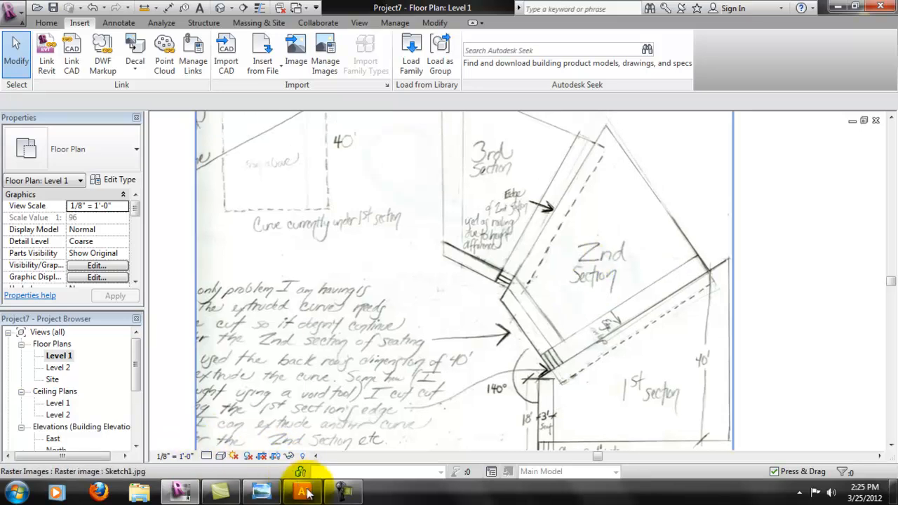
# - Switch to Illustrator and create a new landscape Letter document, 11 by 8.5 in, in CMYK
pyautogui.click(303, 494)
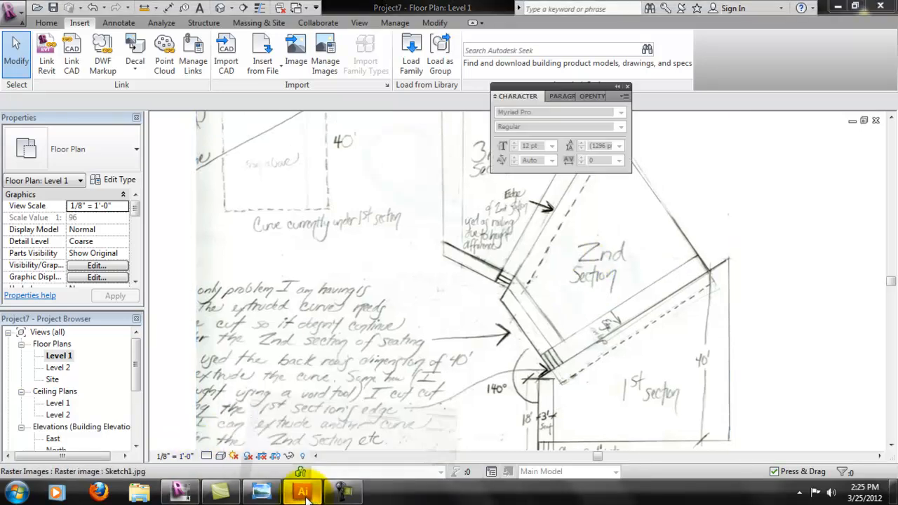
pyautogui.click(42, 14)
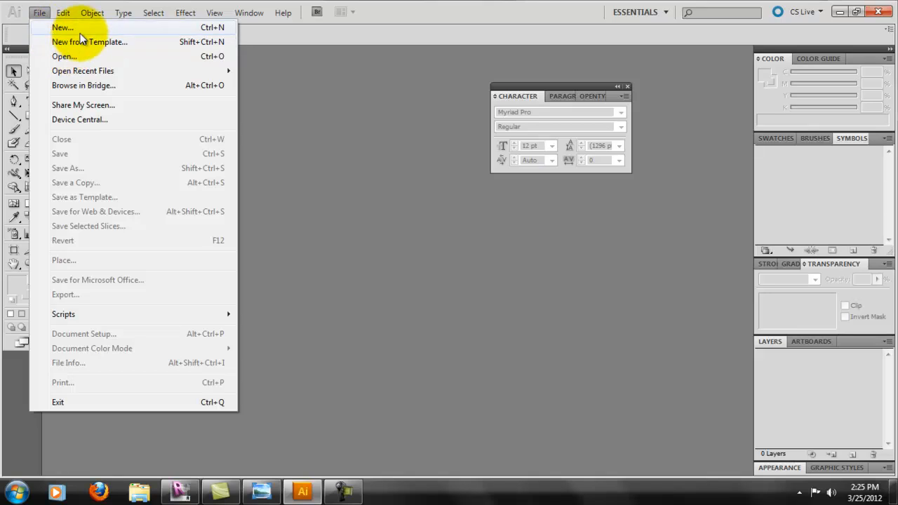
pyautogui.click(78, 30)
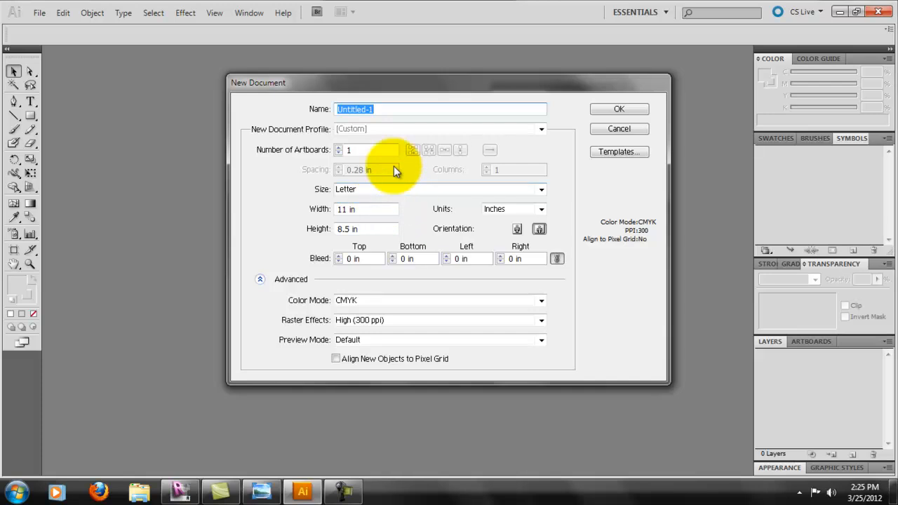
pyautogui.click(637, 111)
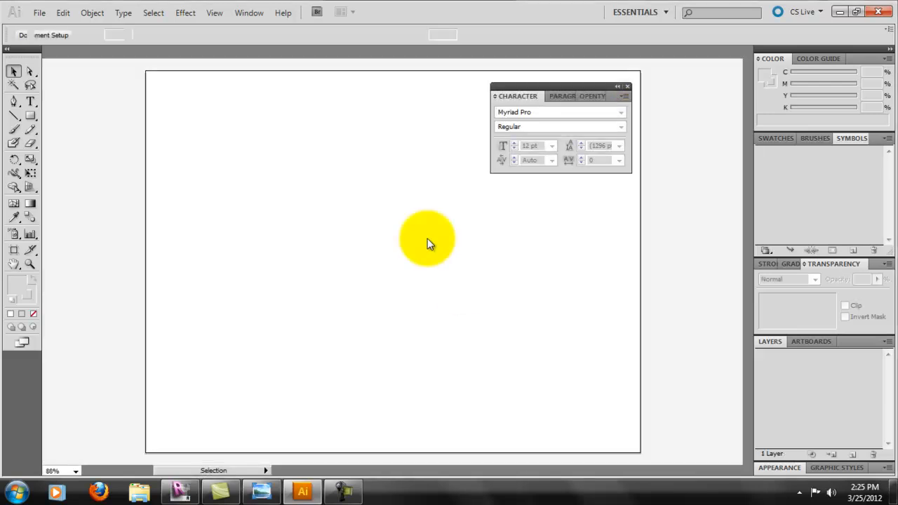
# - Draw a rectangle about 3 in wide and 1.8 in high in the upper left part of the artboard
pyautogui.click(32, 117)
pyautogui.click(36, 121)
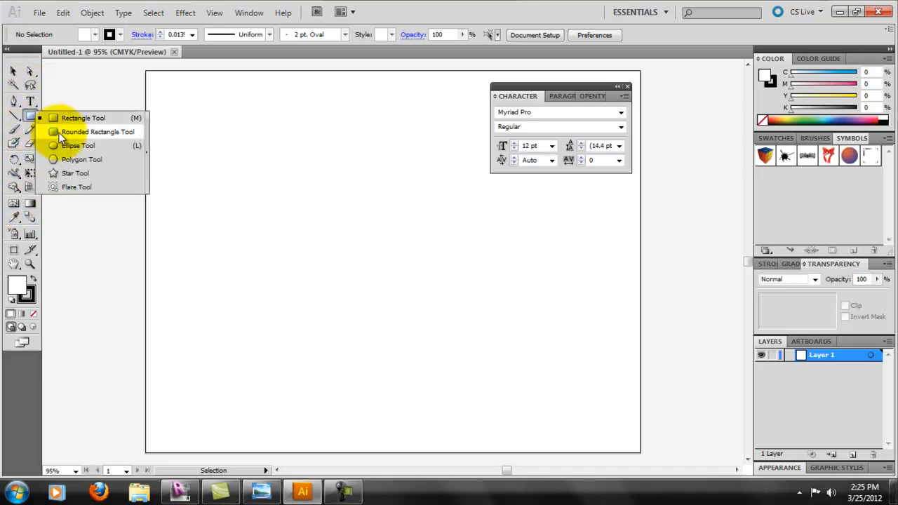
pyautogui.click(59, 119)
pyautogui.moveTo(216, 148); pyautogui.dragTo(353, 230)
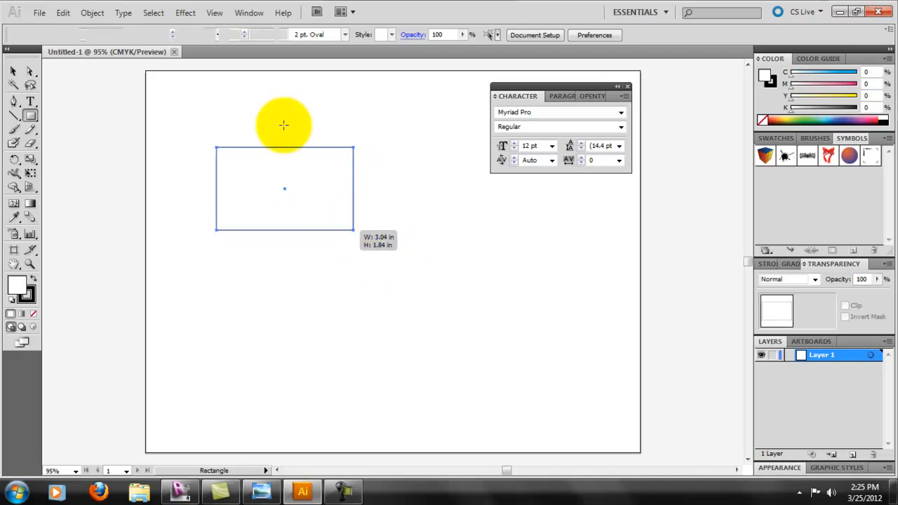
pyautogui.scroll(3, 284, 124)
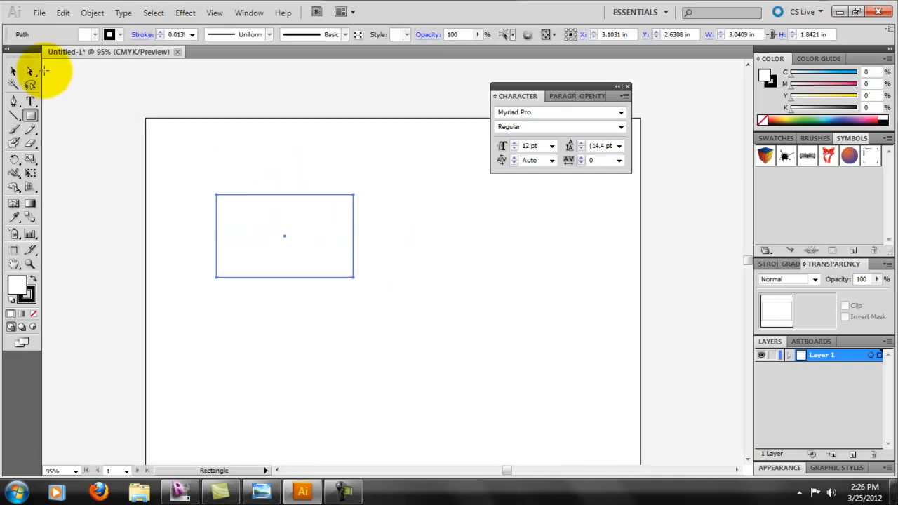
# - Delete the rectangle's lower-right anchor point and set the remaining path's fill to none
pyautogui.click(30, 71)
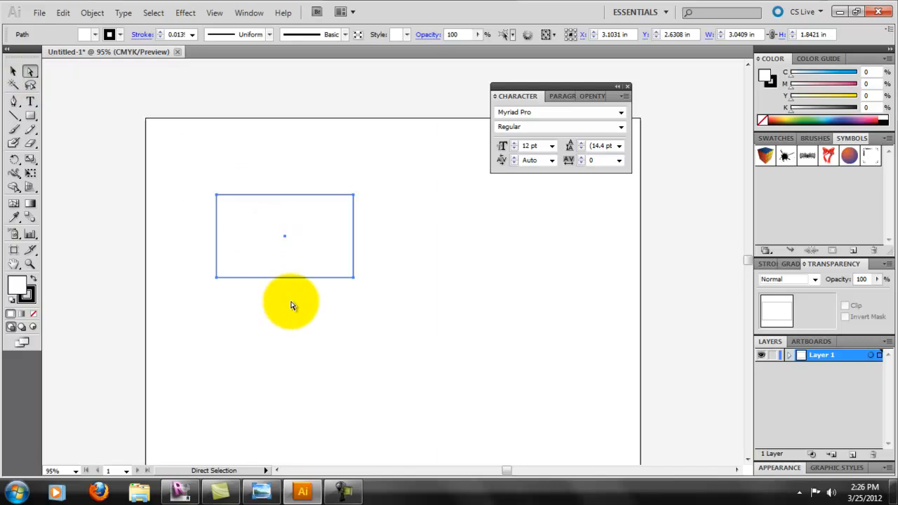
pyautogui.click(355, 279)
pyautogui.press('Delete')
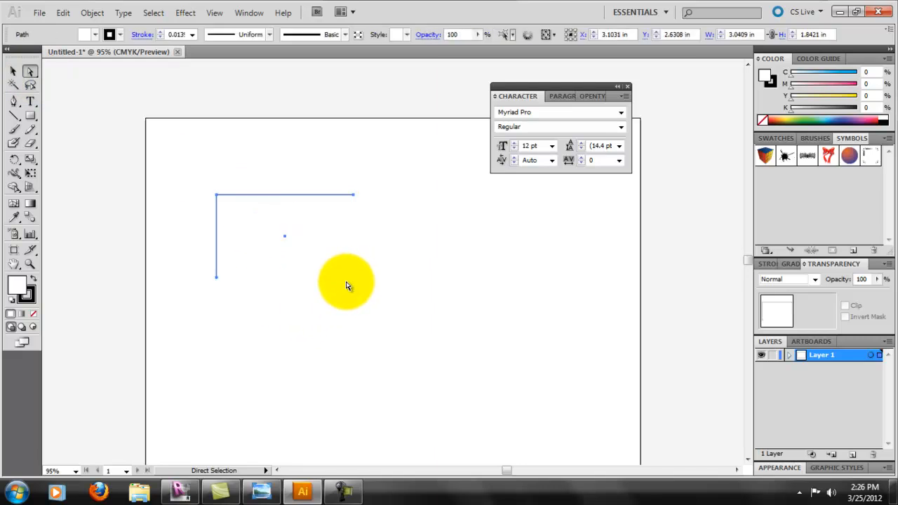
pyautogui.click(29, 293)
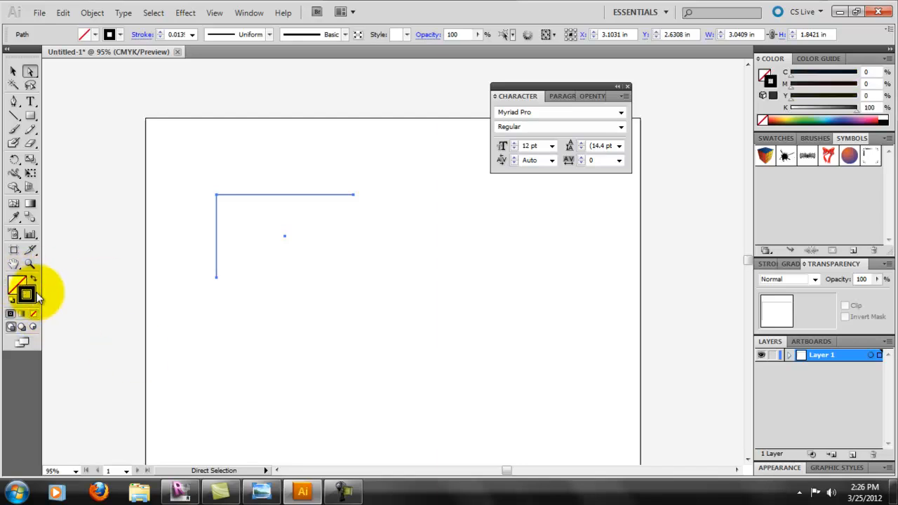
# - Draw a diagonal line between the path's two open ends to form a right triangle, and deselect it
pyautogui.click(14, 116)
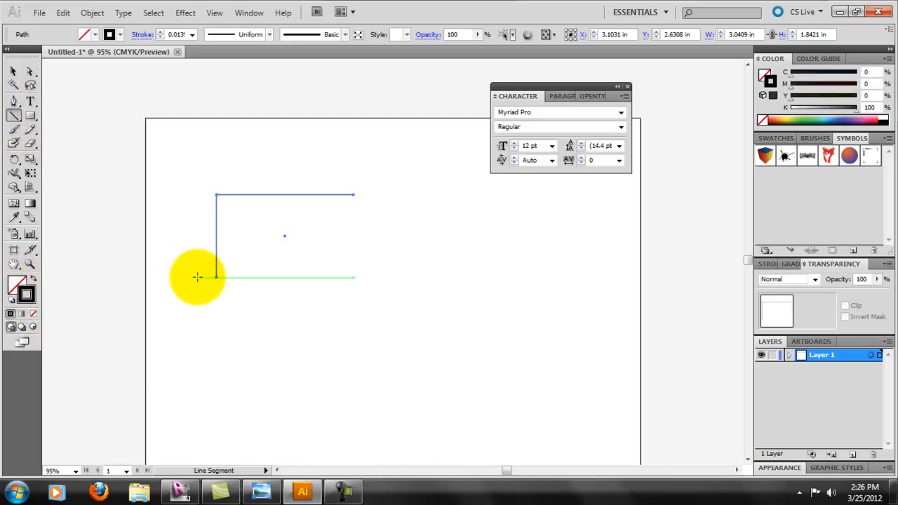
pyautogui.moveTo(216, 275); pyautogui.dragTo(353, 195)
pyautogui.click(14, 70)
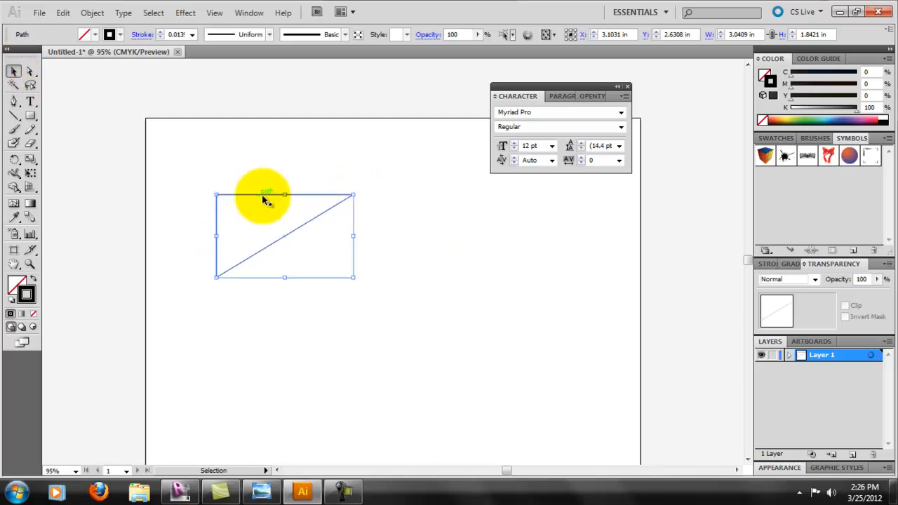
pyautogui.keyDown('alt'); pyautogui.scroll(2, 266, 200); pyautogui.keyUp('alt')
pyautogui.click(447, 328)
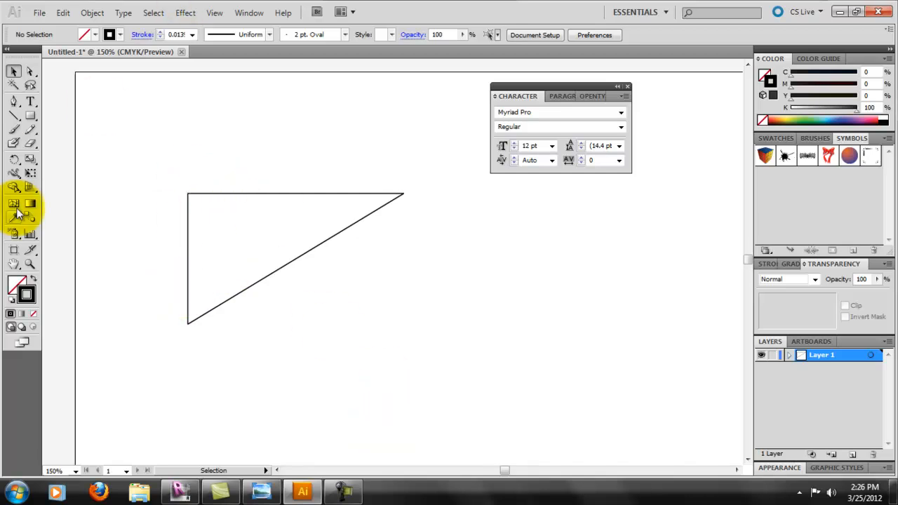
# - Handwrite the labels 7 beside the triangle's vertical side and 12 above its horizontal side with the Paintbrush
pyautogui.click(30, 103)
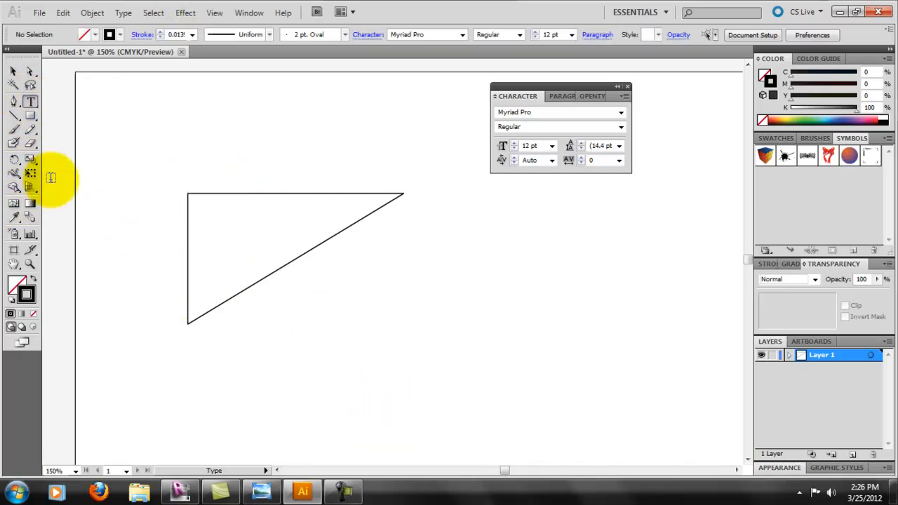
pyautogui.click(13, 129)
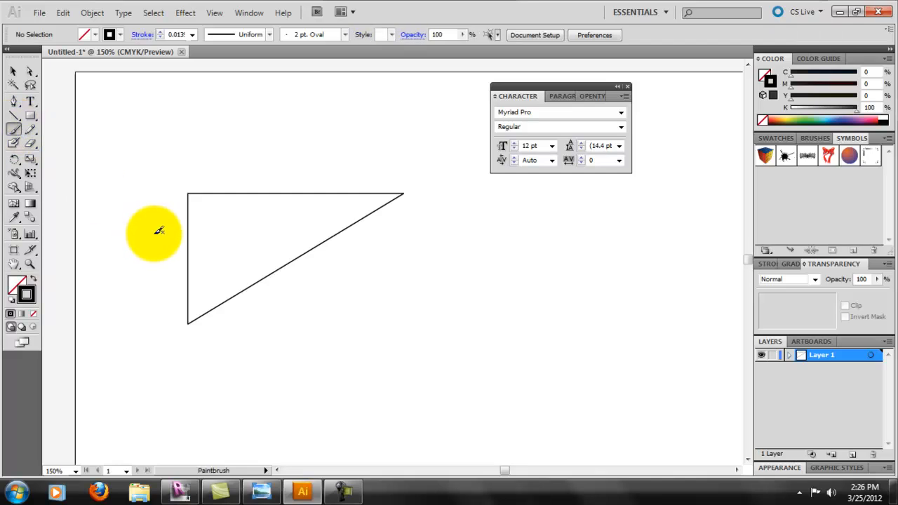
pyautogui.press('ctrl')
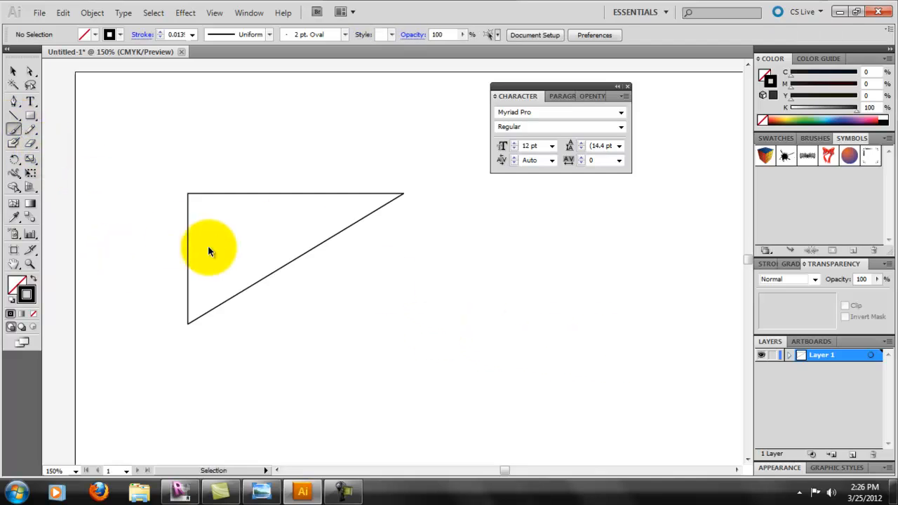
pyautogui.moveTo(167, 235)
pyautogui.mouseDown()
pyautogui.moveTo(180, 245)
pyautogui.moveTo(177, 260)
pyautogui.mouseUp()
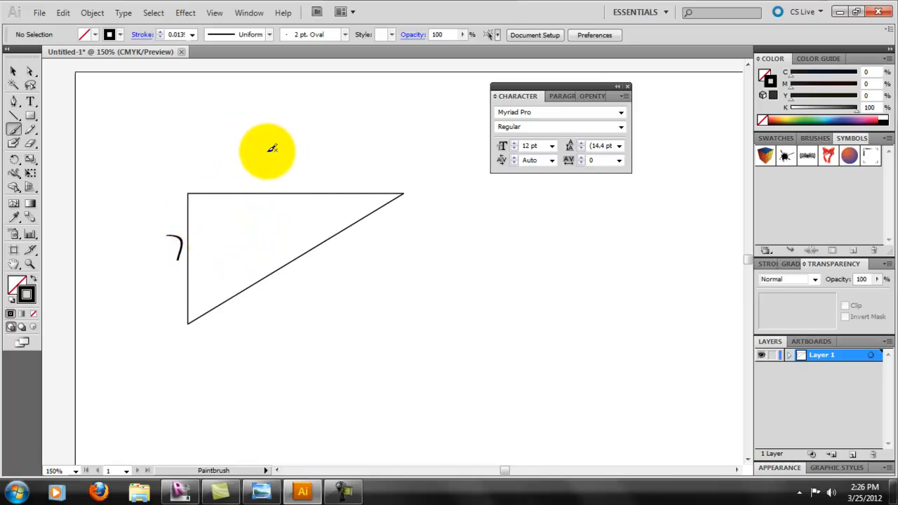
pyautogui.moveTo(273, 150)
pyautogui.mouseDown()
pyautogui.moveTo(273, 173)
pyautogui.moveTo(294, 146)
pyautogui.moveTo(293, 161)
pyautogui.moveTo(318, 166)
pyautogui.mouseUp()
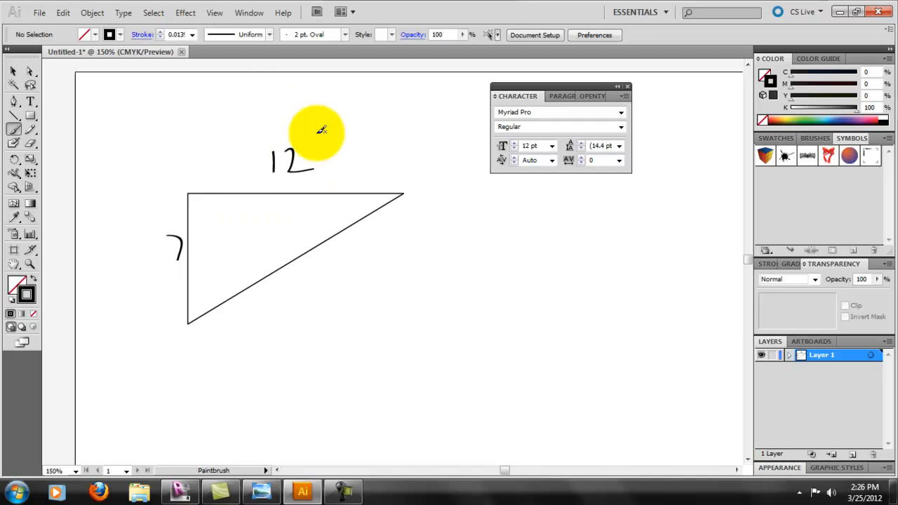
pyautogui.click(270, 36)
pyautogui.click(271, 36)
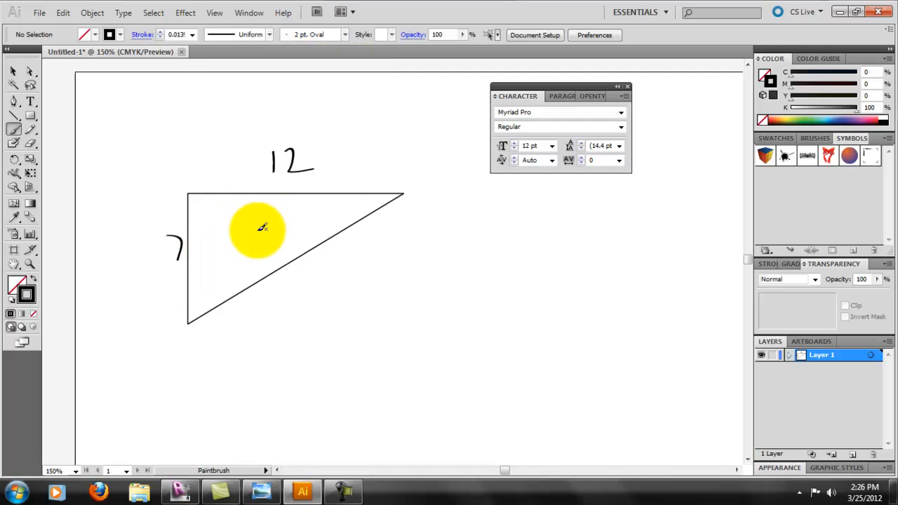
# - Move the triangle together with its 7 and 12 labels to the lower left part of the artboard
pyautogui.keyDown('alt'); pyautogui.scroll(-2, 267, 200); pyautogui.keyUp('alt')
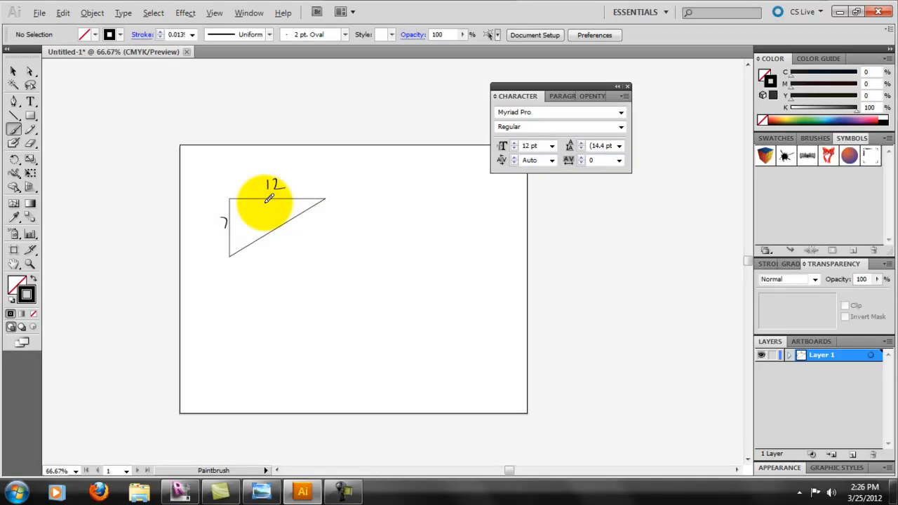
pyautogui.click(14, 71)
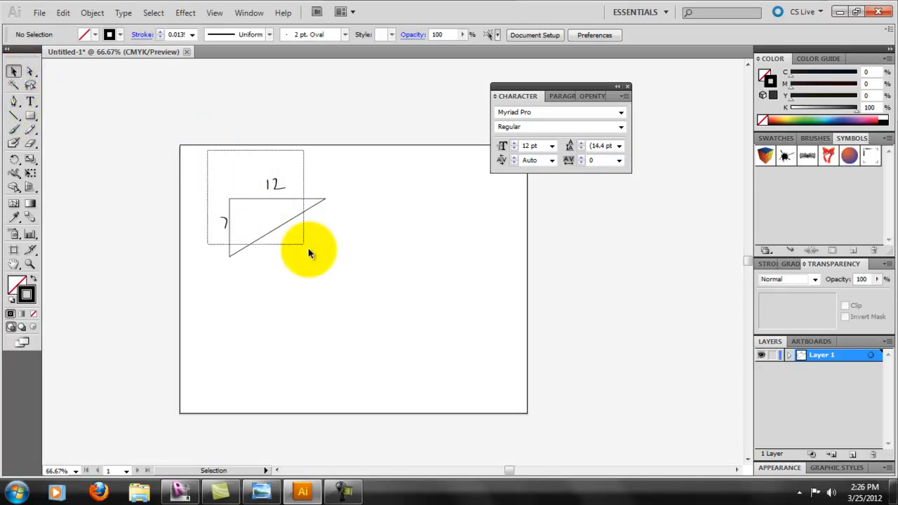
pyautogui.moveTo(309, 249); pyautogui.dragTo(312, 254)
pyautogui.moveTo(316, 201); pyautogui.dragTo(299, 327)
pyautogui.click(350, 328)
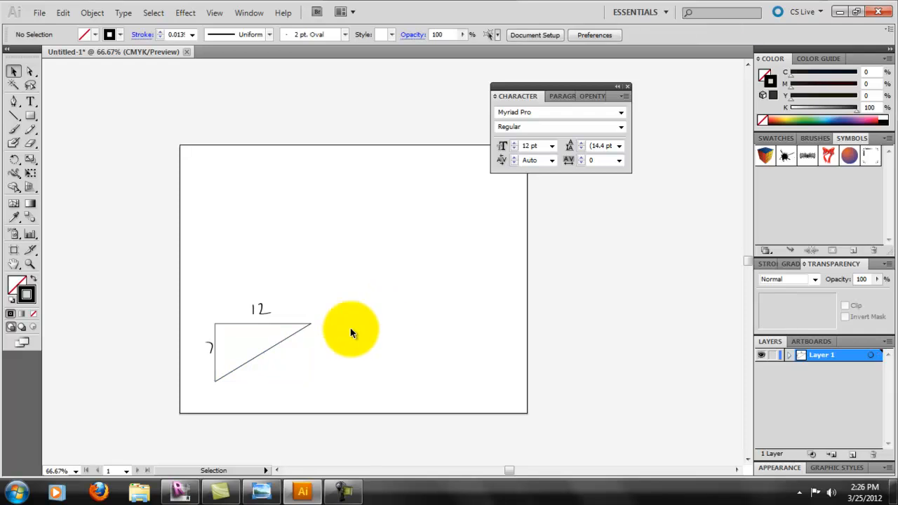
# - Copy the triangle without its labels to the right of the original and scale the copy up proportionally past the artboard's edge
pyautogui.click(220, 323)
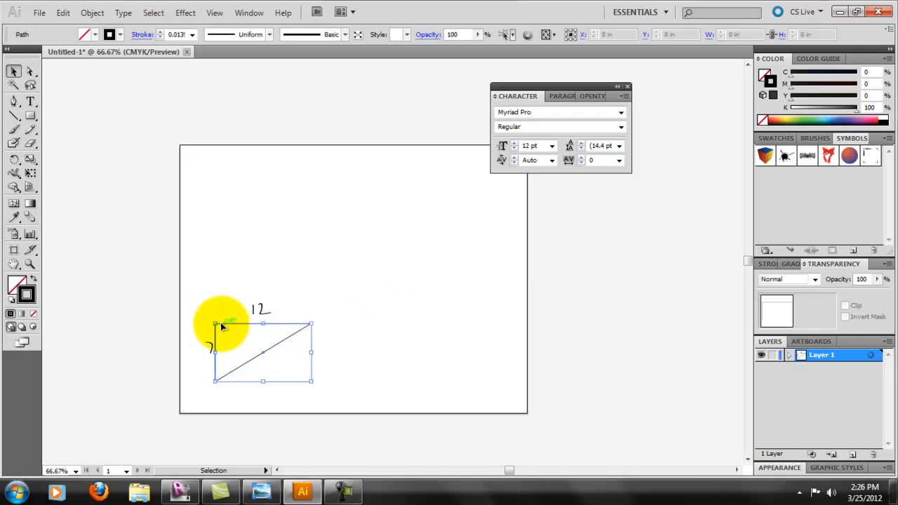
pyautogui.keyDown('shift'); pyautogui.click(249, 361); pyautogui.keyUp('shift')
pyautogui.keyDown('alt'); pyautogui.moveTo(248, 325); pyautogui.dragTo(376, 290); pyautogui.keyUp('alt')
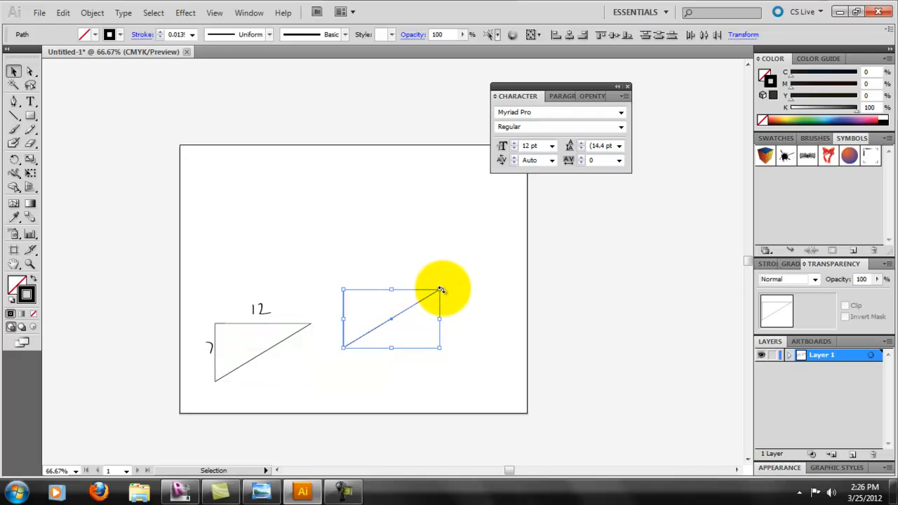
pyautogui.moveTo(438, 289)
pyautogui.keyDown('shift'); pyautogui.mouseDown()
pyautogui.moveTo(541, 241)
pyautogui.moveTo(630, 221)
pyautogui.moveTo(665, 192)
pyautogui.mouseUp(); pyautogui.keyUp('shift')
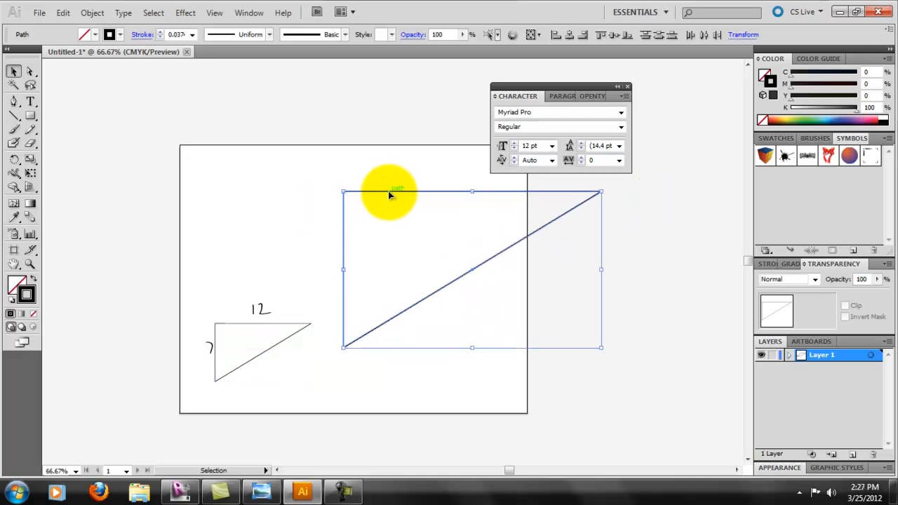
# - Enlarge the copied triangle proportionally, align its lower corner with the small triangle's lower corner, and deselect it
pyautogui.keyDown('alt'); pyautogui.scroll(-1, 486, 240); pyautogui.keyUp('alt')
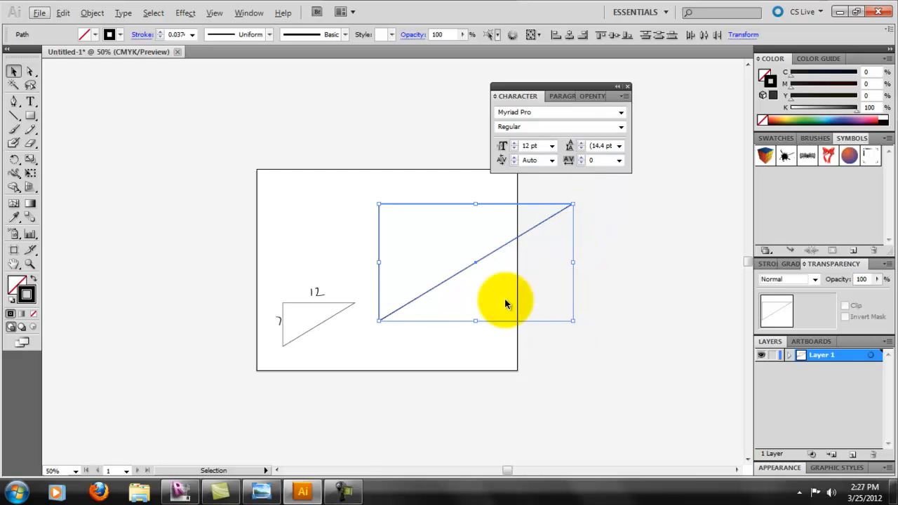
pyautogui.moveTo(573, 319); pyautogui.dragTo(657, 369)
pyautogui.moveTo(433, 336); pyautogui.dragTo(341, 316)
pyautogui.click(363, 353)
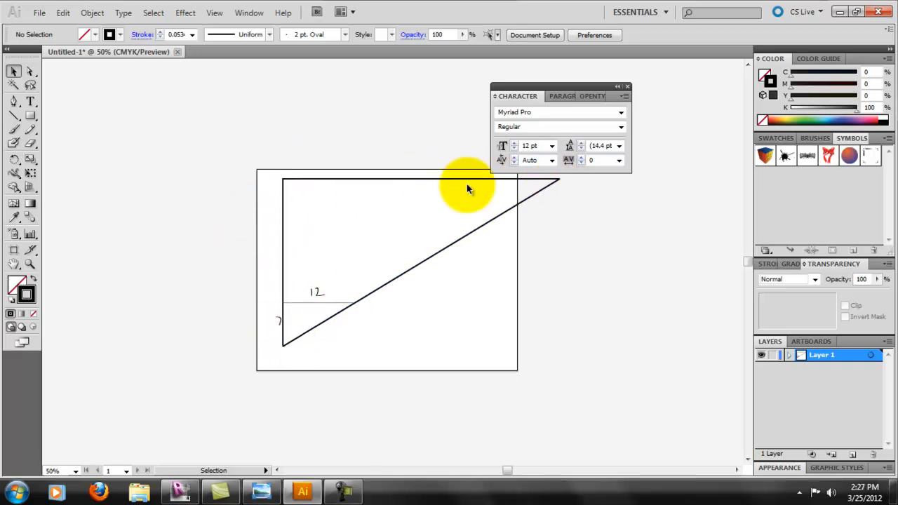
# - Extend the artboard on its right, top and left sides to enclose the large triangle, moving the Character panel clear of the drawing
pyautogui.moveTo(576, 84); pyautogui.dragTo(637, 74)
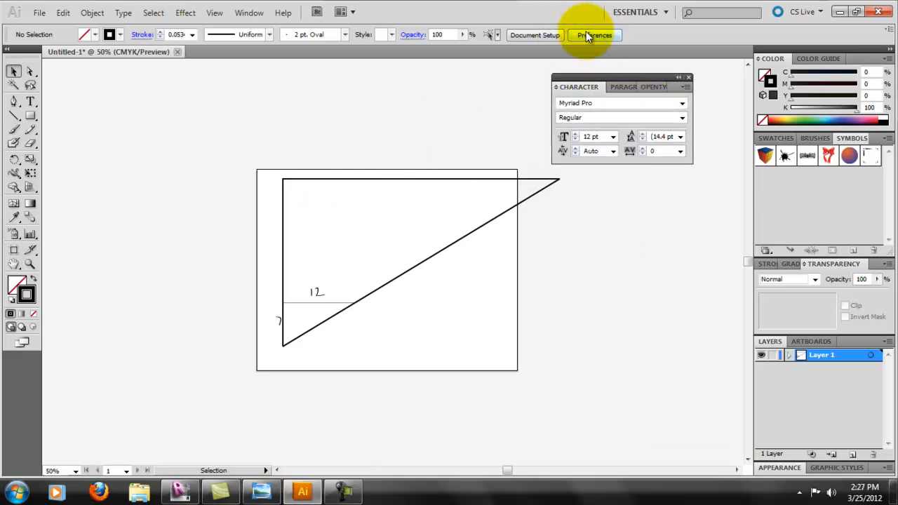
pyautogui.click(535, 36)
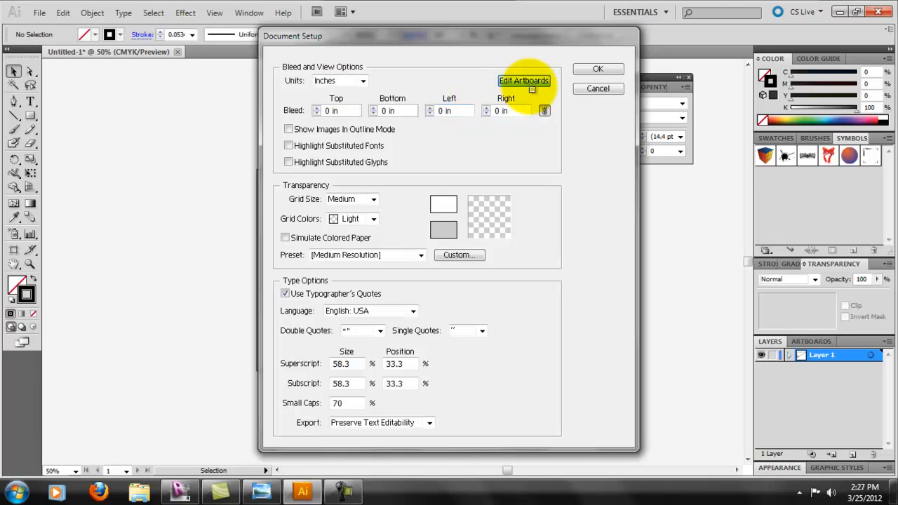
pyautogui.click(525, 84)
pyautogui.moveTo(517, 270); pyautogui.dragTo(600, 268)
pyautogui.moveTo(428, 168); pyautogui.dragTo(428, 125)
pyautogui.moveTo(257, 247); pyautogui.dragTo(242, 247)
pyautogui.click(698, 84)
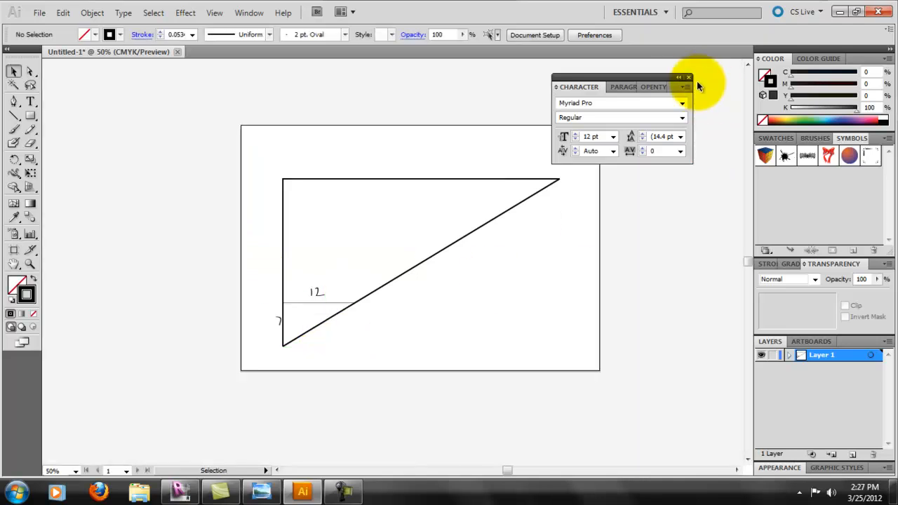
pyautogui.moveTo(665, 77); pyautogui.dragTo(745, 73)
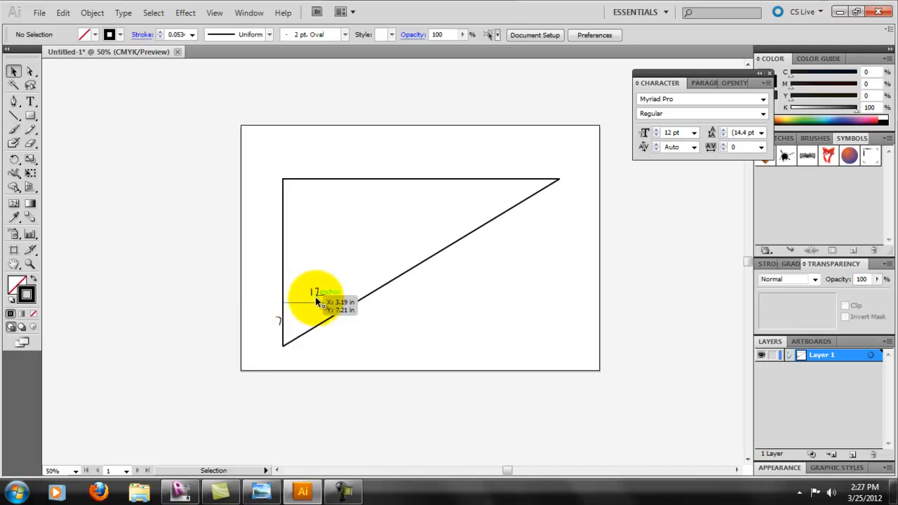
# - Delete the handwritten 12 label above the small triangle's horizontal side
pyautogui.scroll(2, 313, 297)
pyautogui.scroll(-1, 313, 304)
pyautogui.keyDown('alt'); pyautogui.scroll(1, 305, 308); pyautogui.keyUp('alt')
pyautogui.scroll(1, 318, 321)
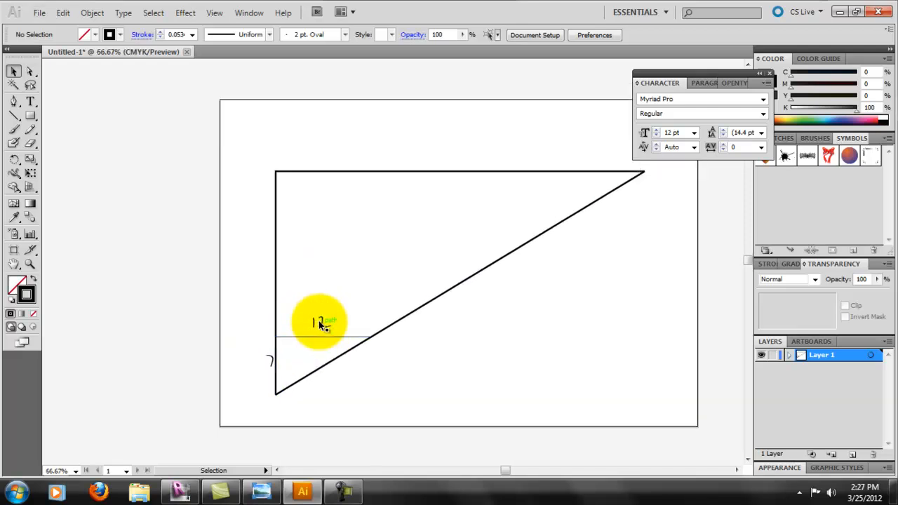
pyautogui.keyDown('alt'); pyautogui.scroll(1, 319, 321); pyautogui.keyUp('alt')
pyautogui.click(322, 321)
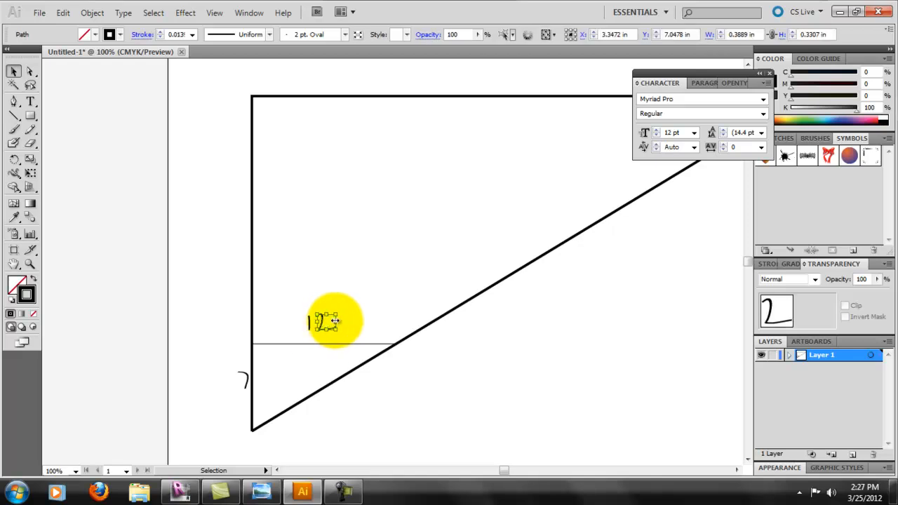
pyautogui.press('Delete')
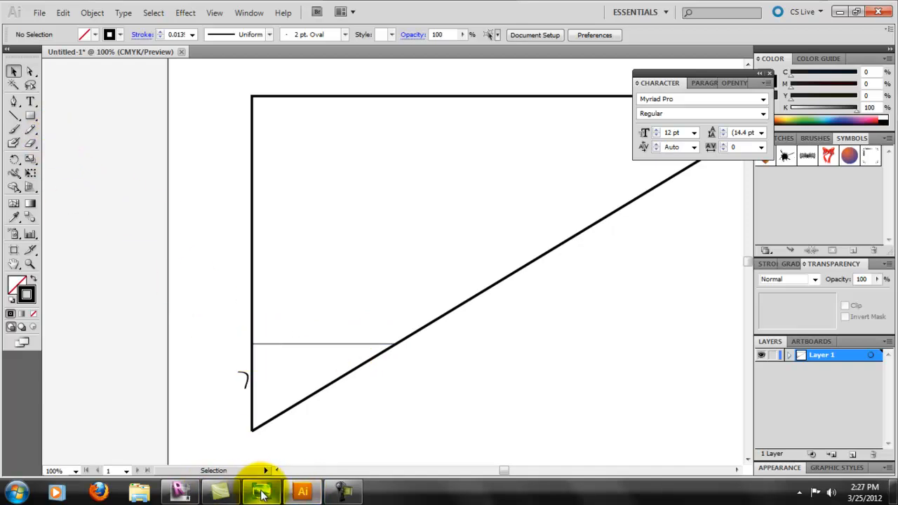
# - Switch to Revit and examine the seat width and step notes of the 1st section in the Level 1 plan sketch
pyautogui.click(181, 491)
pyautogui.scroll(5, 575, 407)
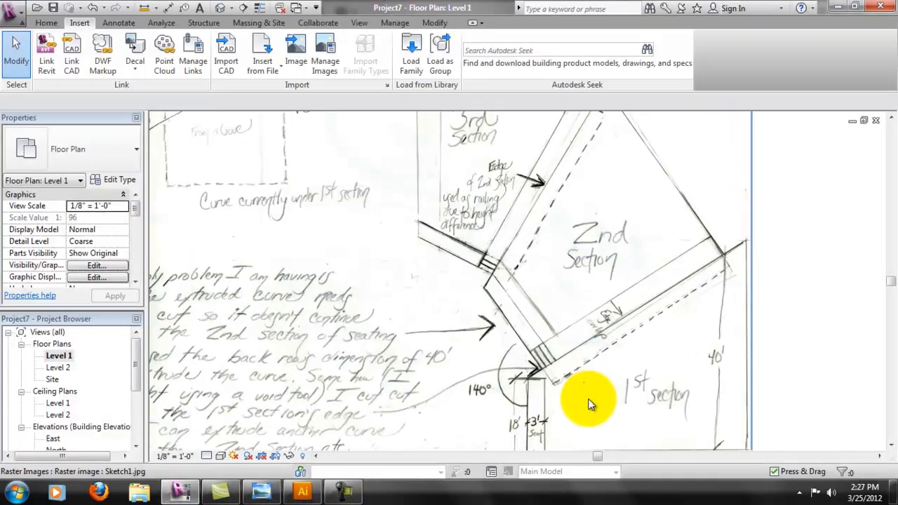
pyautogui.scroll(1, 547, 414)
pyautogui.scroll(-2, 547, 411)
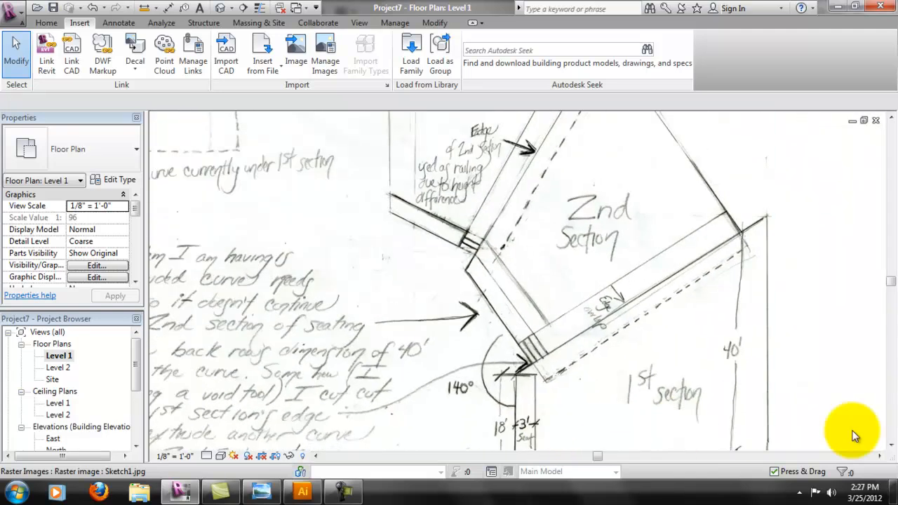
pyautogui.click(890, 446)
pyautogui.scroll(2, 538, 323)
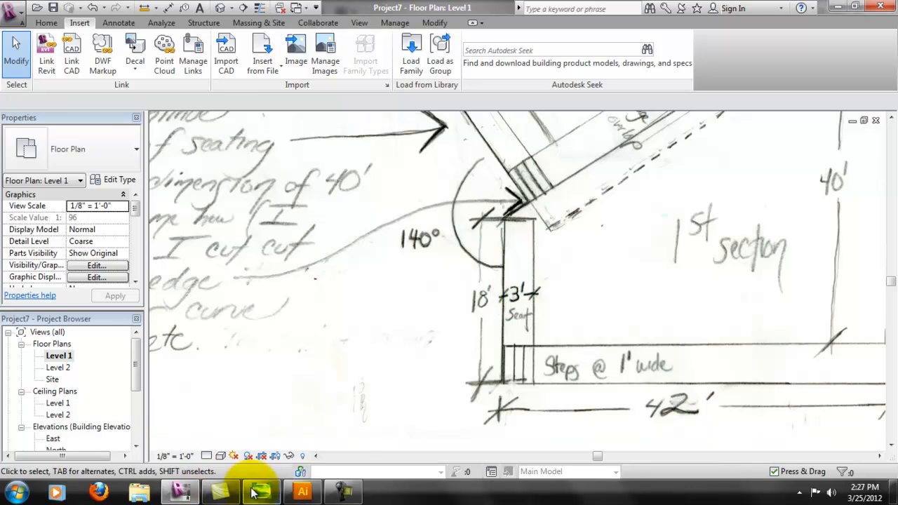
# - Switch back to Illustrator and handwrite 36 above the small triangle's horizontal side with the Paintbrush
pyautogui.click(314, 493)
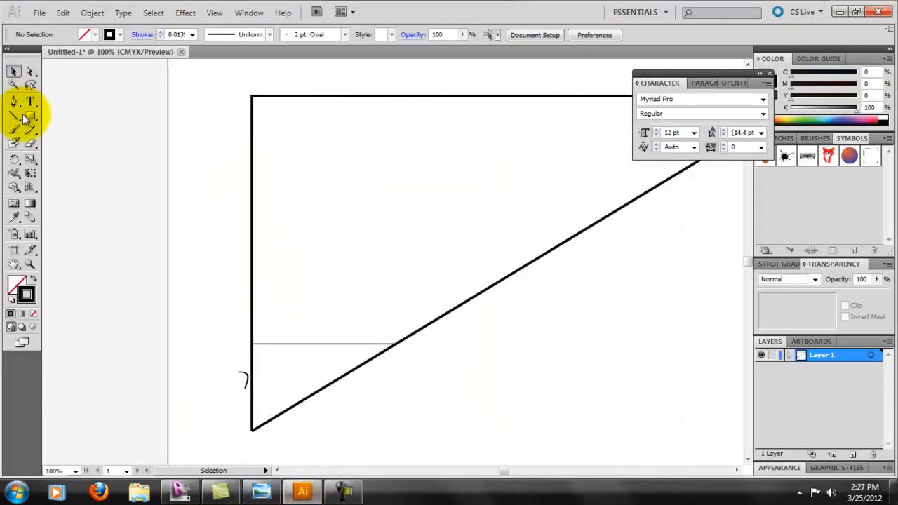
pyautogui.click(14, 129)
pyautogui.moveTo(285, 299)
pyautogui.mouseDown()
pyautogui.moveTo(316, 307)
pyautogui.moveTo(325, 324)
pyautogui.mouseUp()
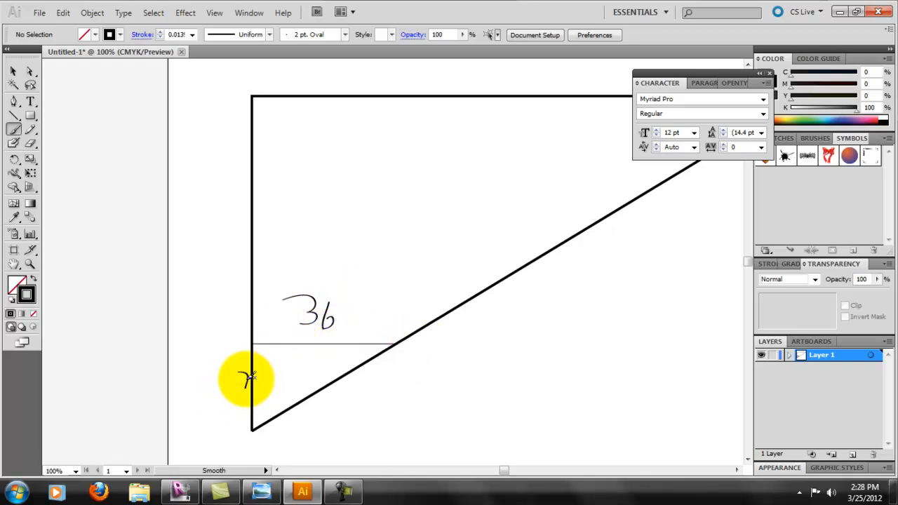
# - Replace the handwritten 7 beside the small triangle's vertical side with 21" and add inch marks to the 36 label
pyautogui.click(13, 71)
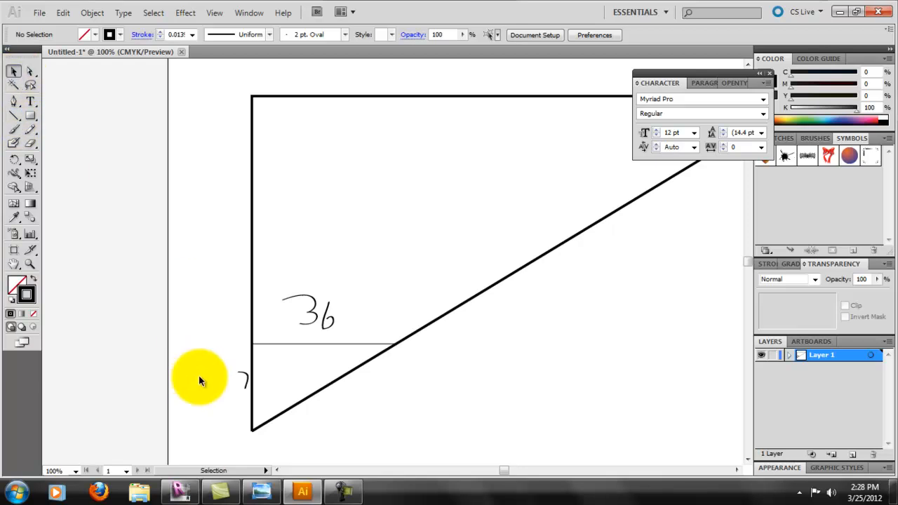
pyautogui.click(247, 379)
pyautogui.press('Delete')
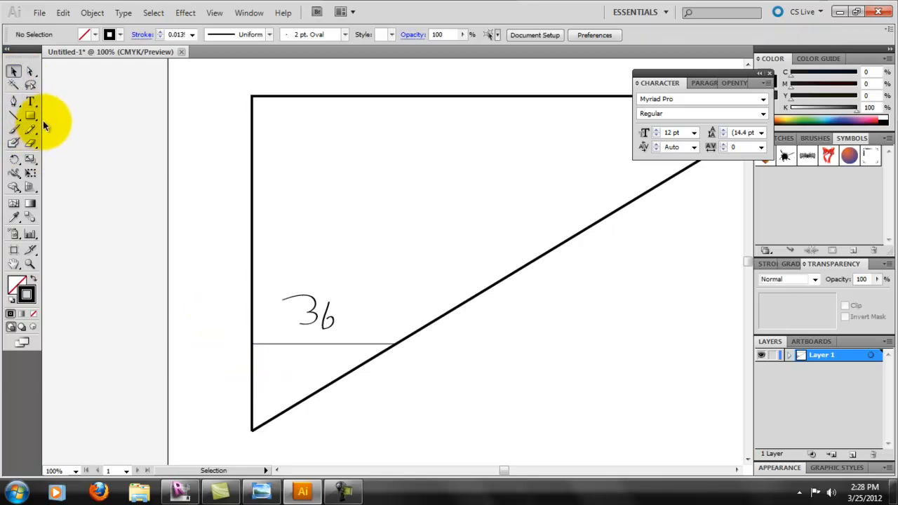
pyautogui.click(30, 101)
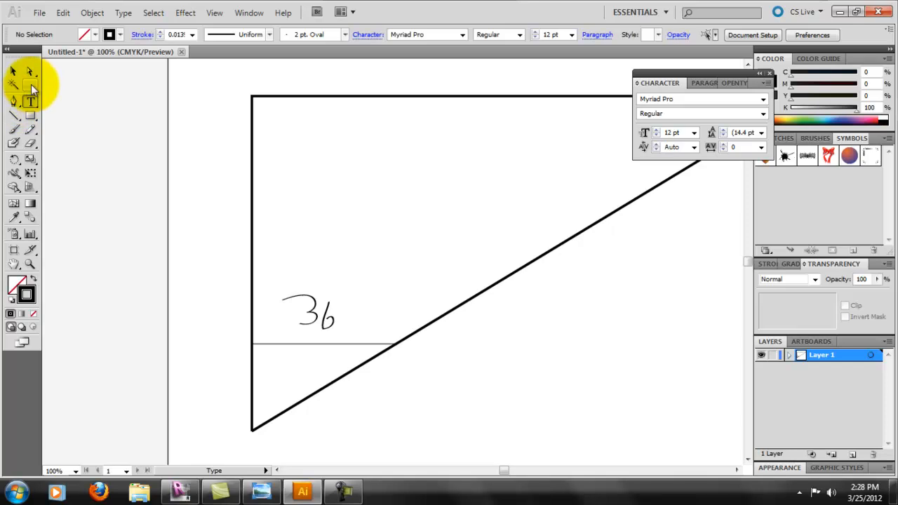
pyautogui.click(13, 130)
pyautogui.moveTo(212, 375)
pyautogui.mouseDown()
pyautogui.moveTo(220, 402)
pyautogui.moveTo(228, 399)
pyautogui.mouseUp()
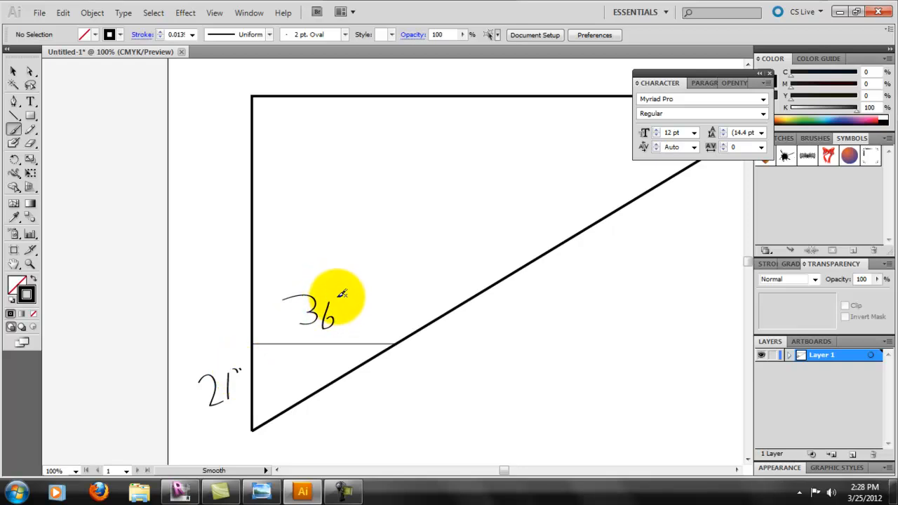
pyautogui.scroll(3, 393, 249)
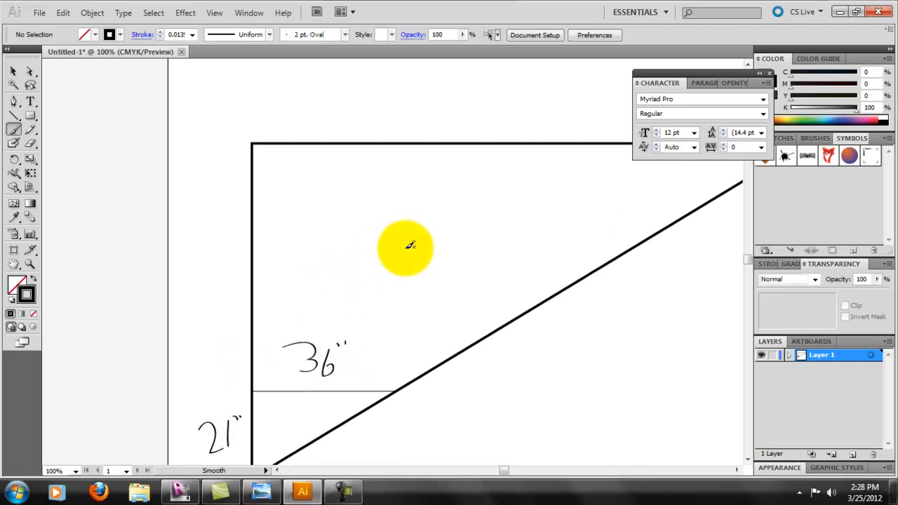
pyautogui.keyDown('alt'); pyautogui.scroll(-2, 513, 220); pyautogui.keyUp('alt')
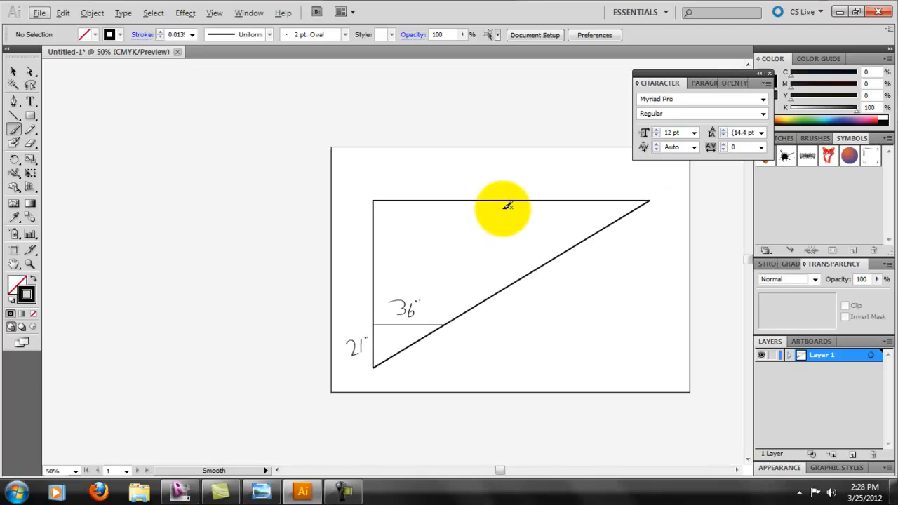
# - Switch to Revit and examine the 1st section's overall length in the Level 1 sketch and the curve profile sketch in the East elevation
pyautogui.click(181, 493)
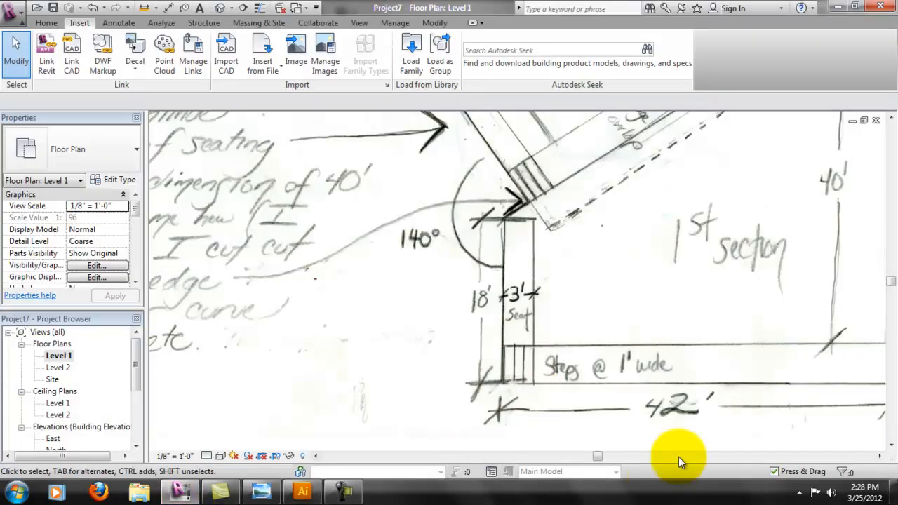
pyautogui.click(879, 455)
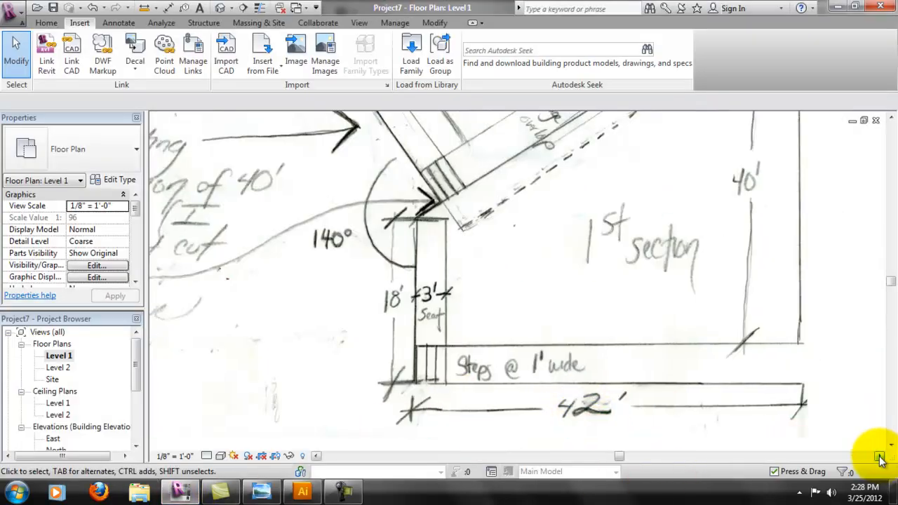
pyautogui.click(879, 455)
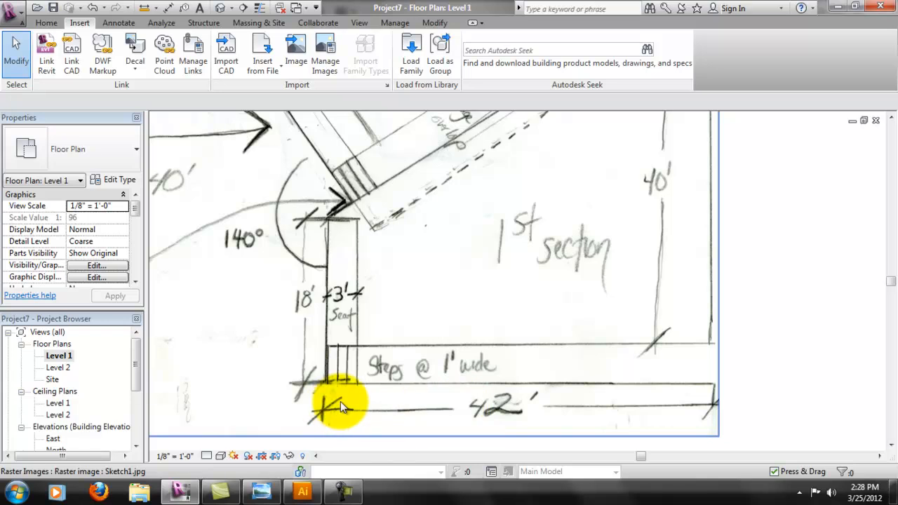
pyautogui.scroll(-1, 677, 407)
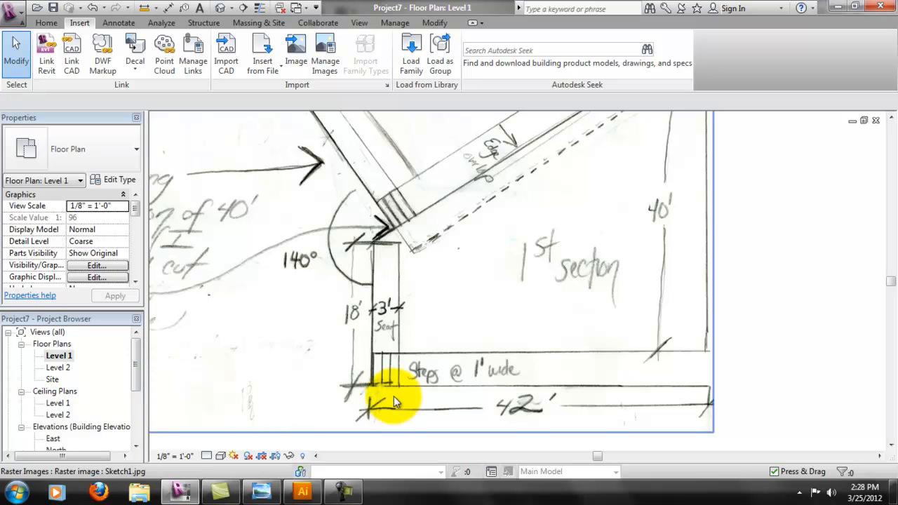
pyautogui.doubleClick(54, 438)
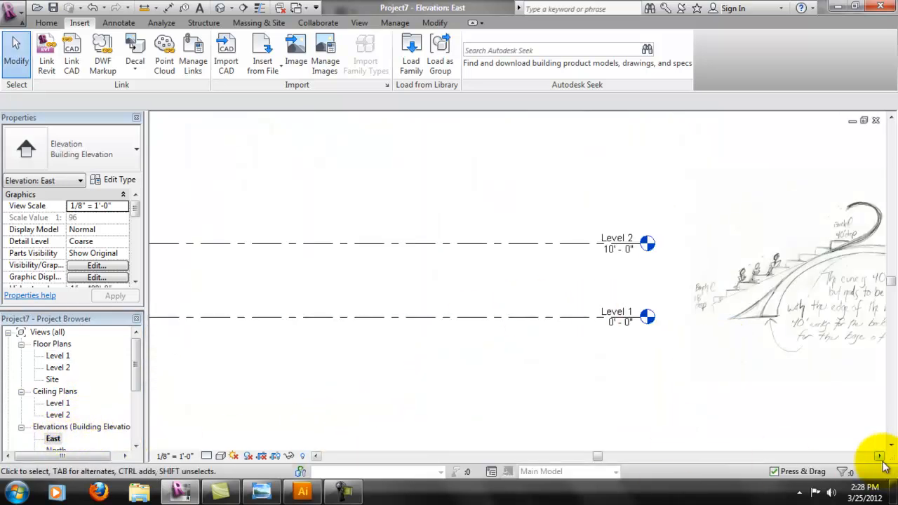
pyautogui.click(880, 457)
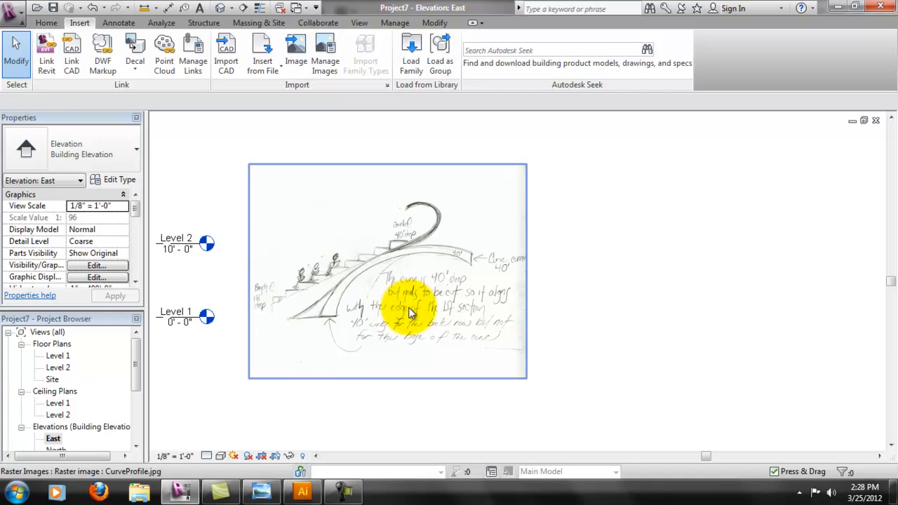
pyautogui.click(695, 295)
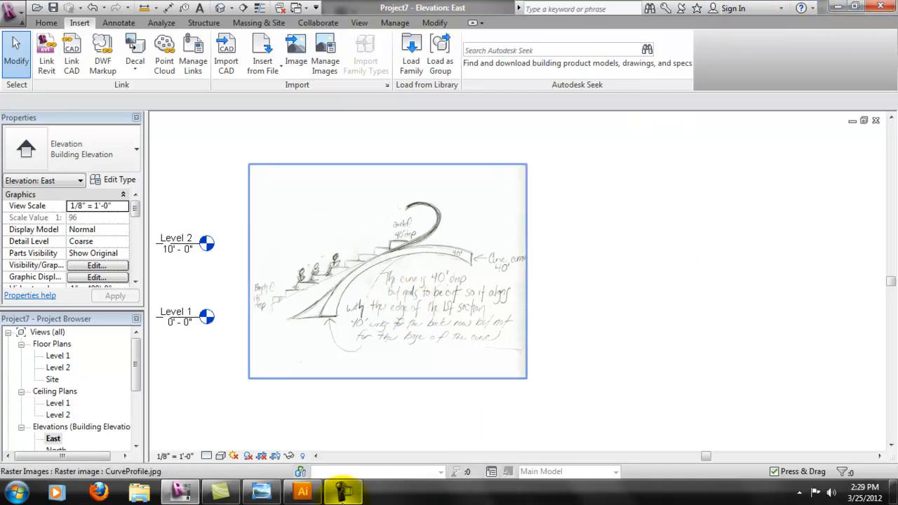
# - Open the Windows Calculator, multiply 42 by 12, and return to the triangle drawing in Illustrator
pyautogui.click(303, 492)
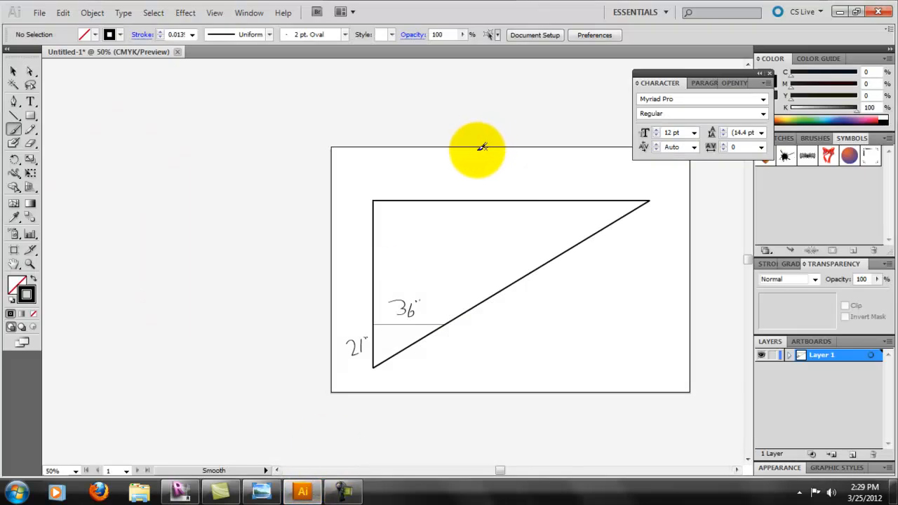
pyautogui.click(28, 497)
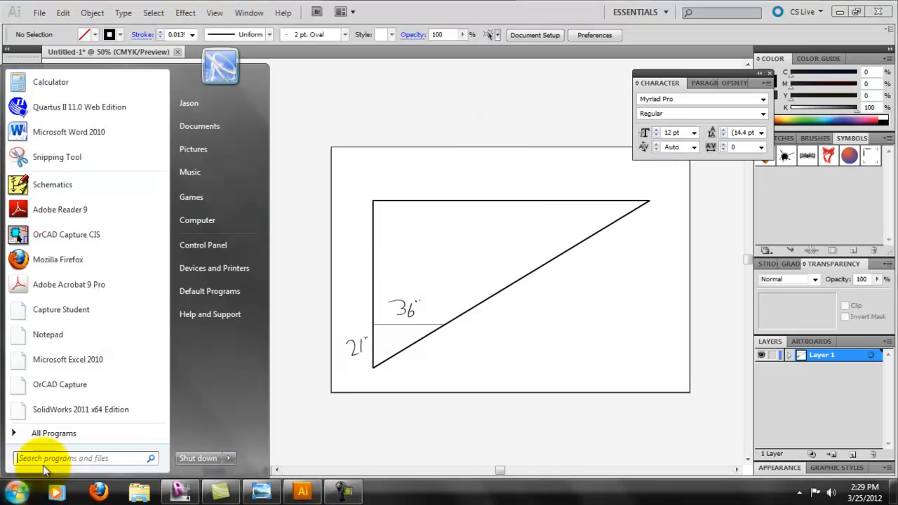
pyautogui.click(81, 93)
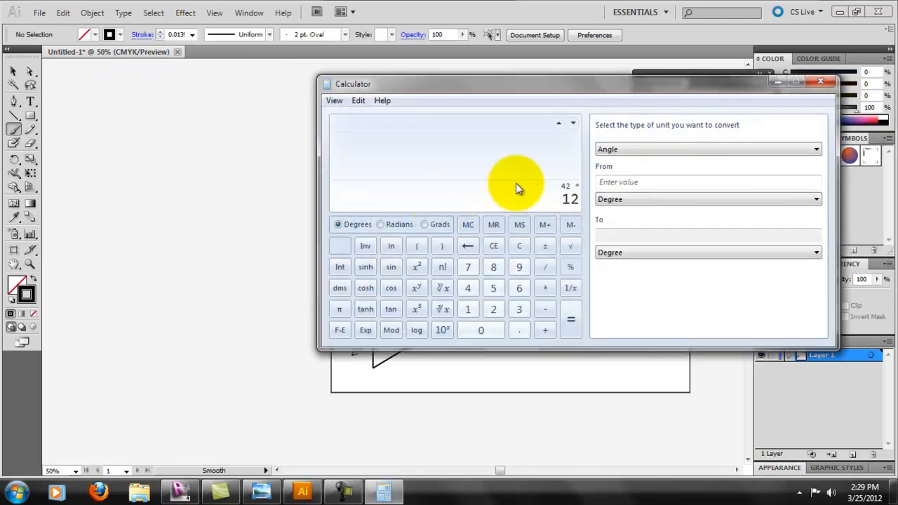
pyautogui.press('Return')
pyautogui.click(560, 11)
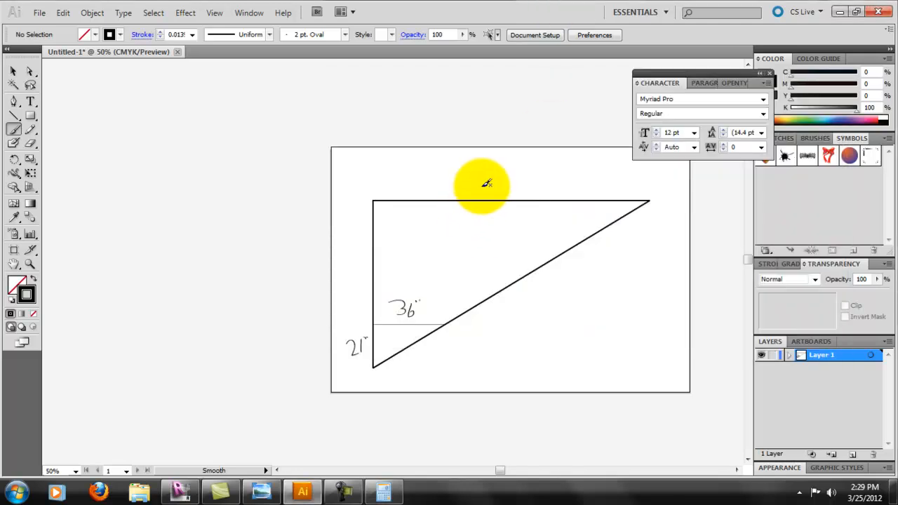
# - Handwrite 504" above the large triangle's horizontal side and x beside its vertical side with the Paintbrush
pyautogui.moveTo(489, 193); pyautogui.dragTo(505, 180)
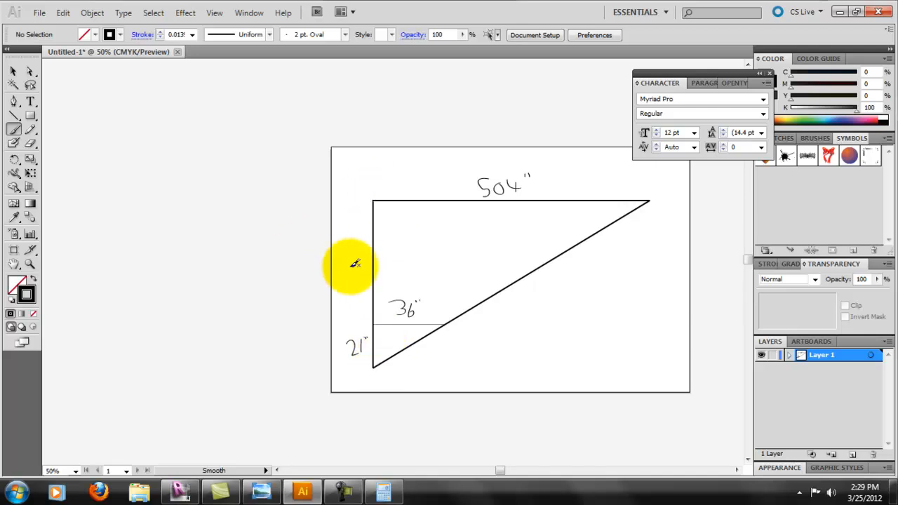
pyautogui.moveTo(357, 264); pyautogui.dragTo(348, 274)
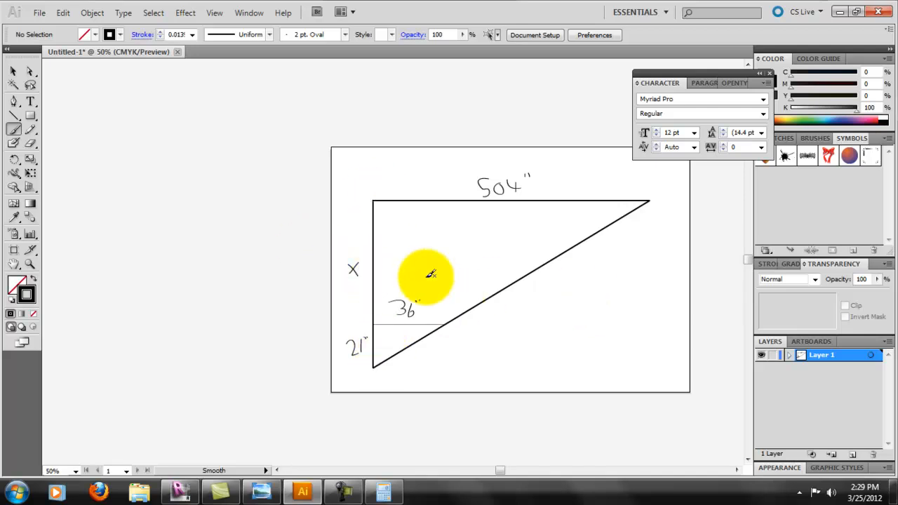
pyautogui.scroll(-1, 581, 321)
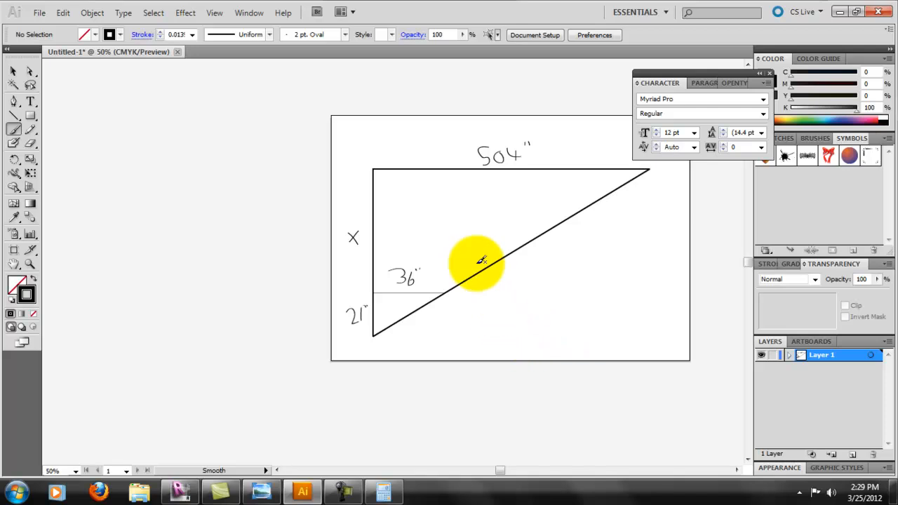
pyautogui.keyDown('ctrl'); pyautogui.hscroll(1, 477, 259); pyautogui.keyUp('ctrl')
pyautogui.keyDown('ctrl'); pyautogui.hscroll(3, 478, 262); pyautogui.keyUp('ctrl')
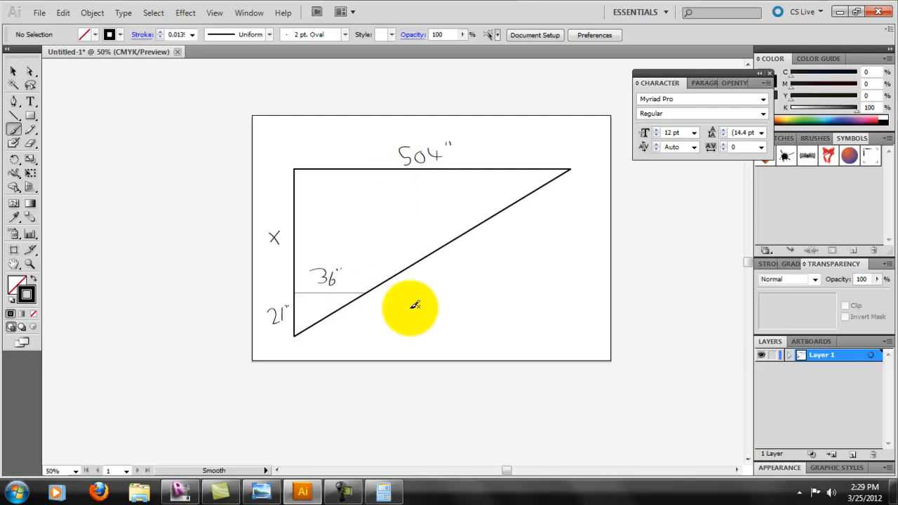
# - Handwrite the proportion 21/36 = x/504 beneath the large triangle's sloping side with the Paintbrush
pyautogui.moveTo(430, 296)
pyautogui.mouseDown()
pyautogui.moveTo(429, 308)
pyautogui.moveTo(444, 305)
pyautogui.moveTo(439, 336)
pyautogui.moveTo(493, 320)
pyautogui.mouseUp()
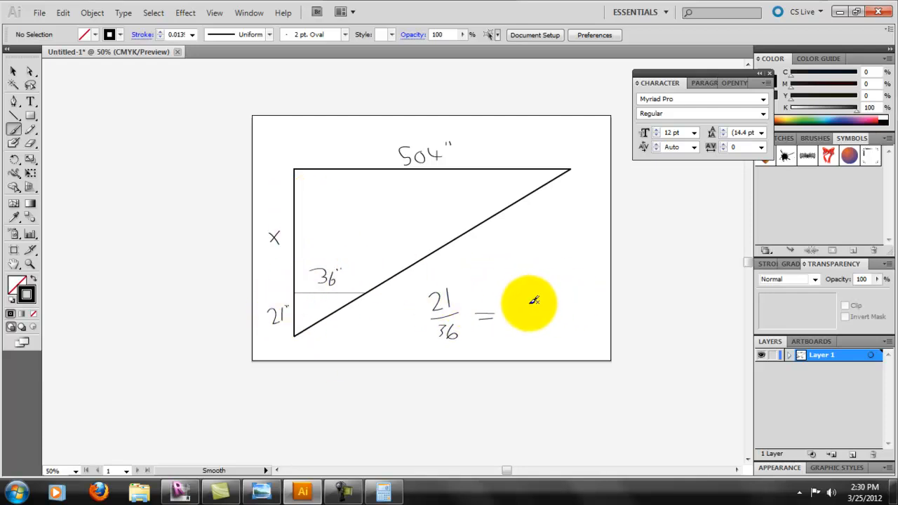
pyautogui.moveTo(517, 284)
pyautogui.mouseDown()
pyautogui.moveTo(527, 297)
pyautogui.moveTo(521, 309)
pyautogui.moveTo(546, 307)
pyautogui.mouseUp()
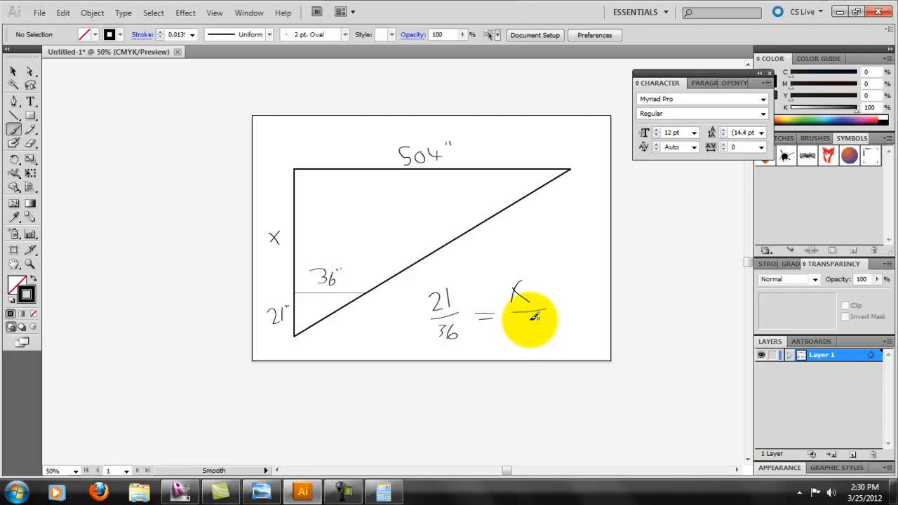
pyautogui.moveTo(518, 319)
pyautogui.mouseDown()
pyautogui.moveTo(517, 337)
pyautogui.moveTo(526, 317)
pyautogui.mouseUp()
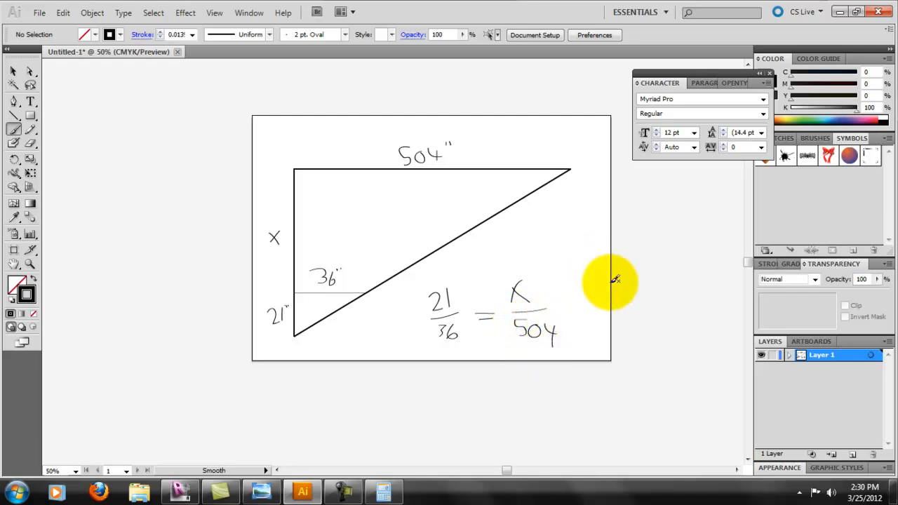
# - Handwrite a therefore sign and 504(21) over 36 followed by an equals sign beside the proportion
pyautogui.hscroll(4, 588, 306)
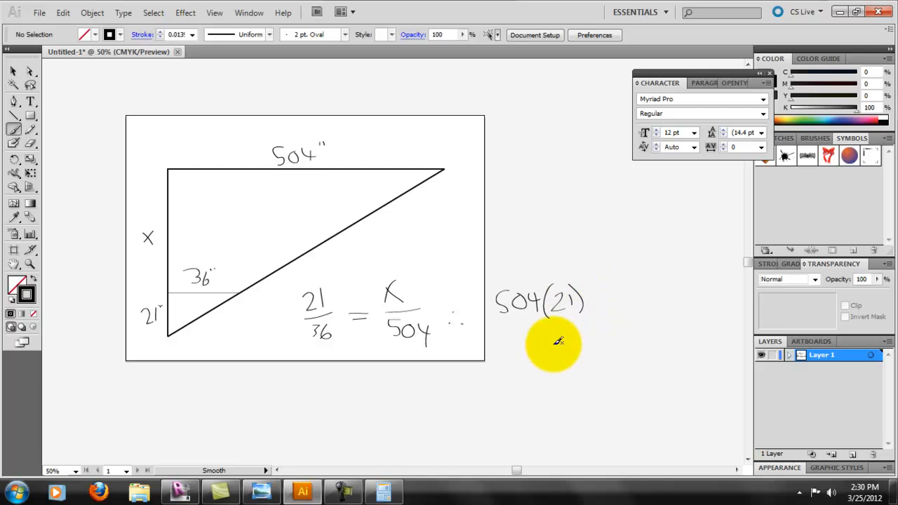
pyautogui.moveTo(504, 323)
pyautogui.mouseDown()
pyautogui.moveTo(584, 330)
pyautogui.moveTo(532, 346)
pyautogui.moveTo(550, 354)
pyautogui.moveTo(554, 346)
pyautogui.mouseUp()
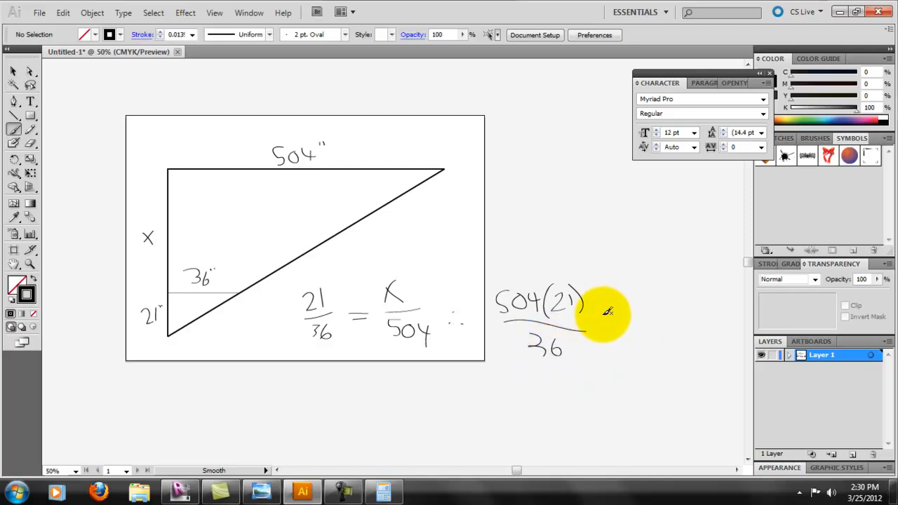
pyautogui.moveTo(595, 317); pyautogui.dragTo(623, 323)
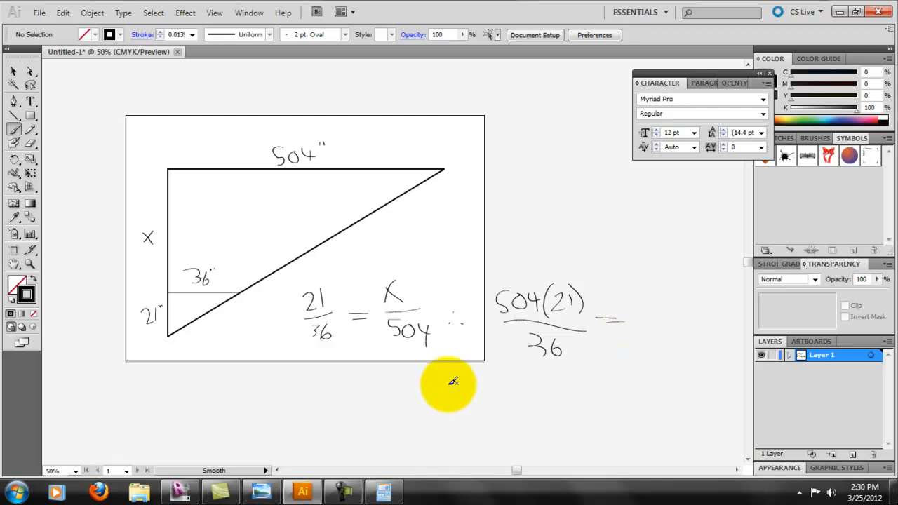
# - Multiply 504 by 21 and divide by 36 in the Calculator, and handwrite 294" as the result in Illustrator
pyautogui.click(379, 492)
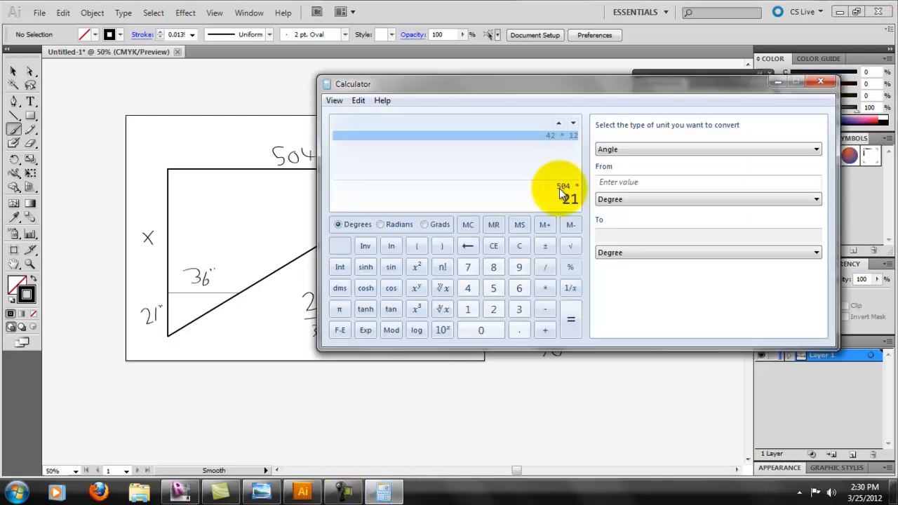
pyautogui.press('Return')
pyautogui.write('36')
pyautogui.press('Return')
pyautogui.moveTo(586, 83); pyautogui.dragTo(317, 105)
pyautogui.moveTo(631, 314)
pyautogui.mouseDown()
pyautogui.moveTo(635, 335)
pyautogui.moveTo(672, 318)
pyautogui.moveTo(668, 336)
pyautogui.mouseUp()
pyautogui.moveTo(678, 303); pyautogui.dragTo(682, 314)
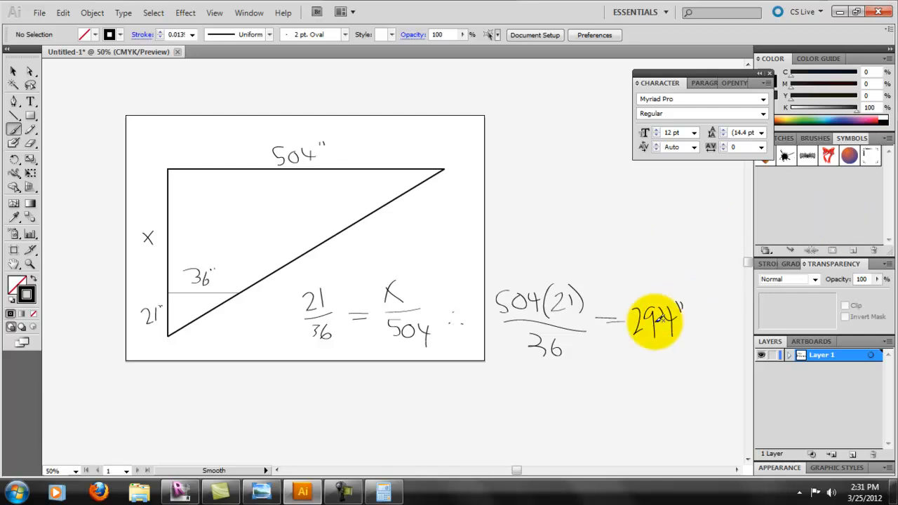
# - Handwrite another equals sign after the 294" result
pyautogui.click(736, 471)
pyautogui.click(736, 471)
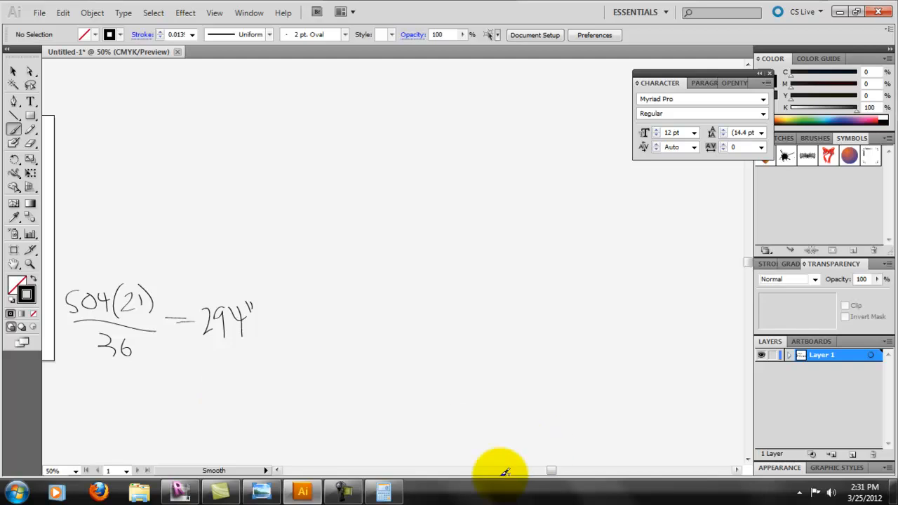
pyautogui.click(276, 470)
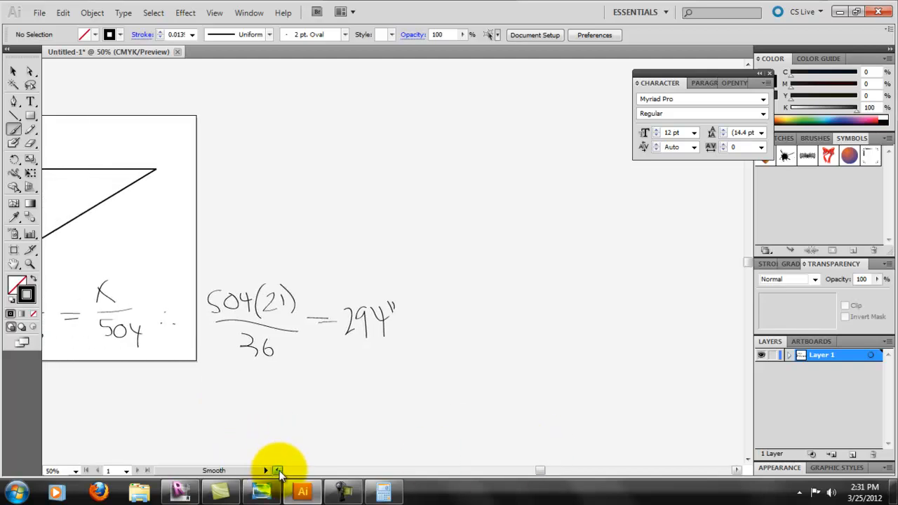
pyautogui.moveTo(433, 317); pyautogui.dragTo(446, 316)
pyautogui.moveTo(433, 324); pyautogui.dragTo(446, 323)
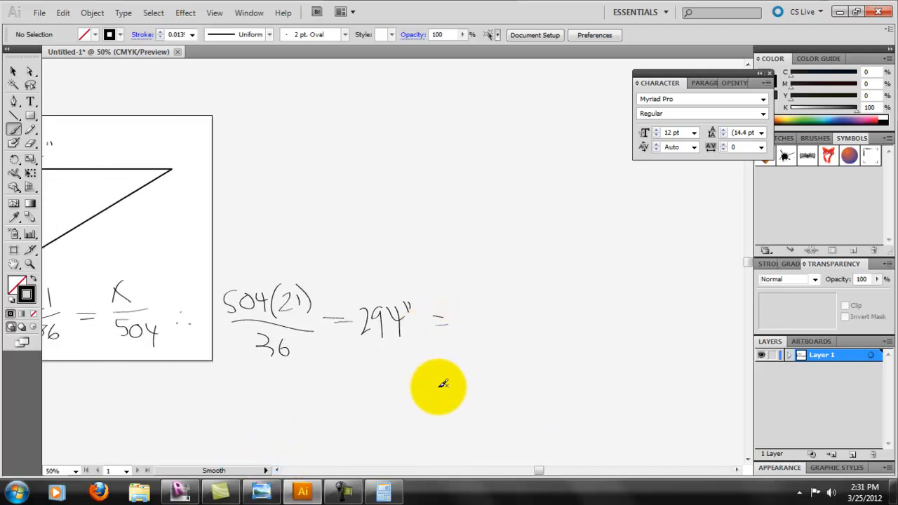
# - Divide 294 by 12 in the Calculator and return to the handwritten equation in Illustrator
pyautogui.click(383, 491)
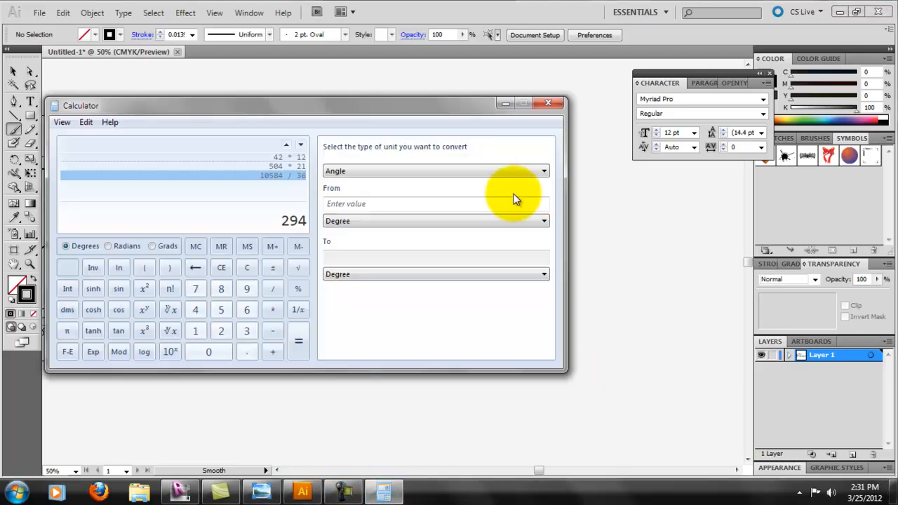
pyautogui.write('/12')
pyautogui.press('Return')
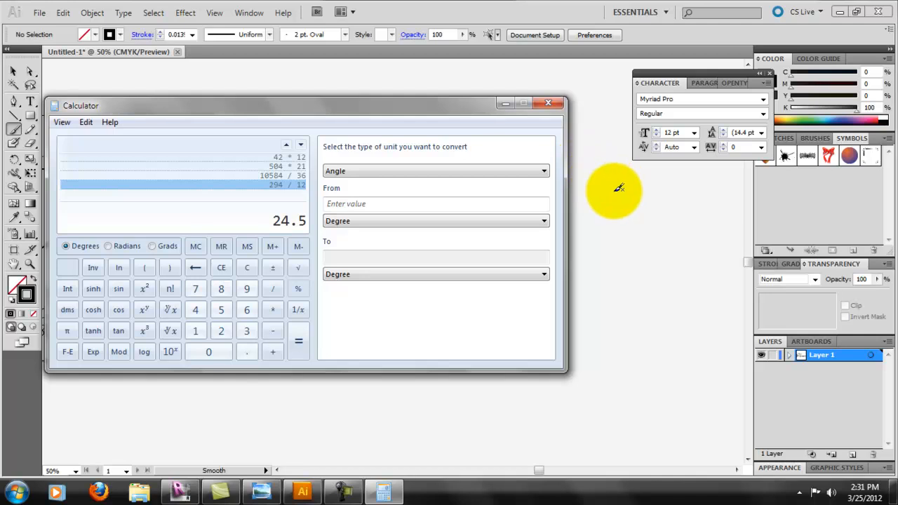
pyautogui.click(506, 105)
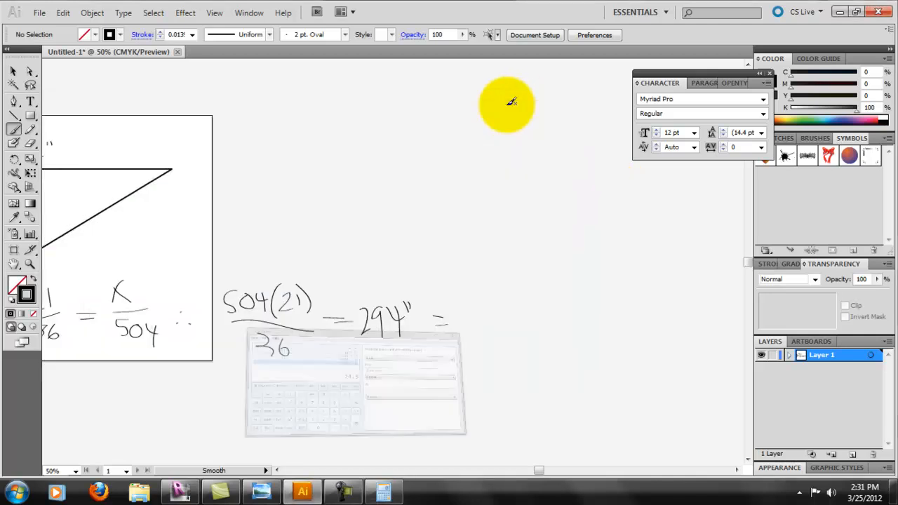
pyautogui.click(402, 497)
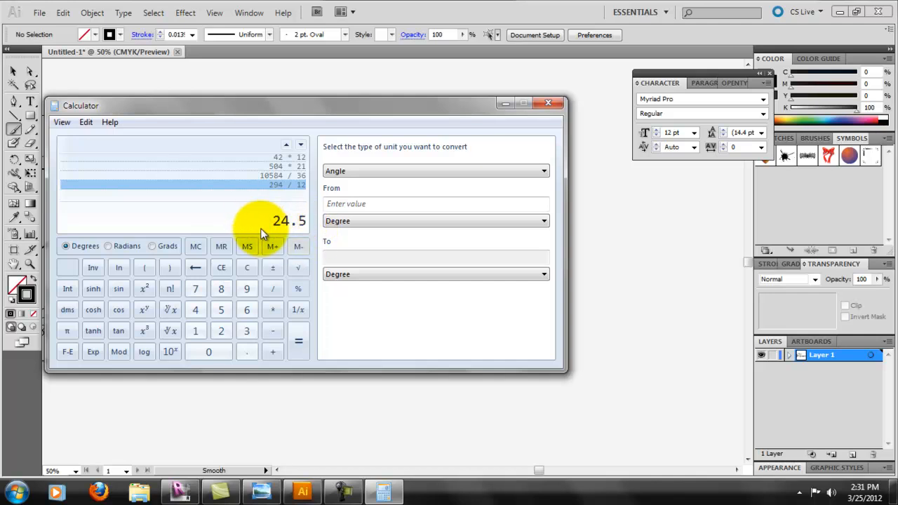
pyautogui.click(604, 17)
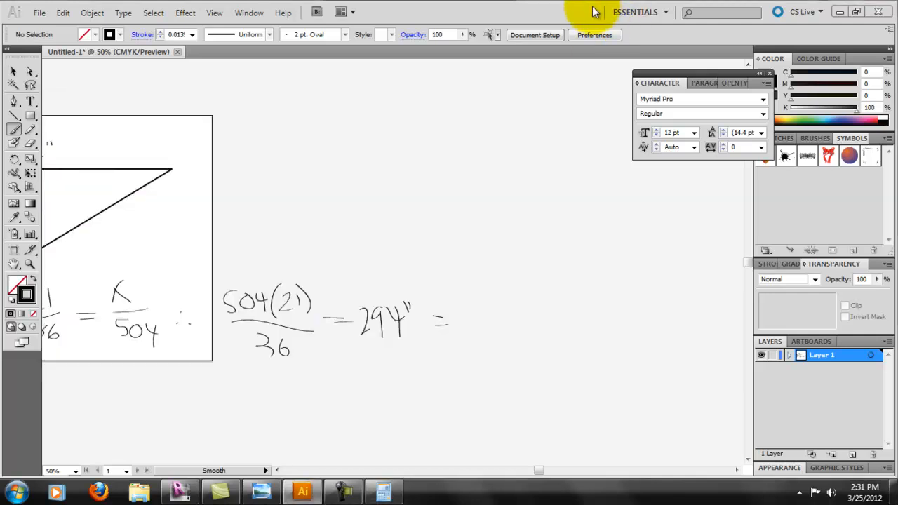
# - Handwrite 24' 6" after the last equals sign to finish the equation
pyautogui.moveTo(478, 306)
pyautogui.mouseDown()
pyautogui.moveTo(481, 331)
pyautogui.moveTo(509, 320)
pyautogui.moveTo(504, 328)
pyautogui.moveTo(508, 307)
pyautogui.moveTo(537, 329)
pyautogui.mouseUp()
pyautogui.moveTo(542, 317); pyautogui.dragTo(536, 324)
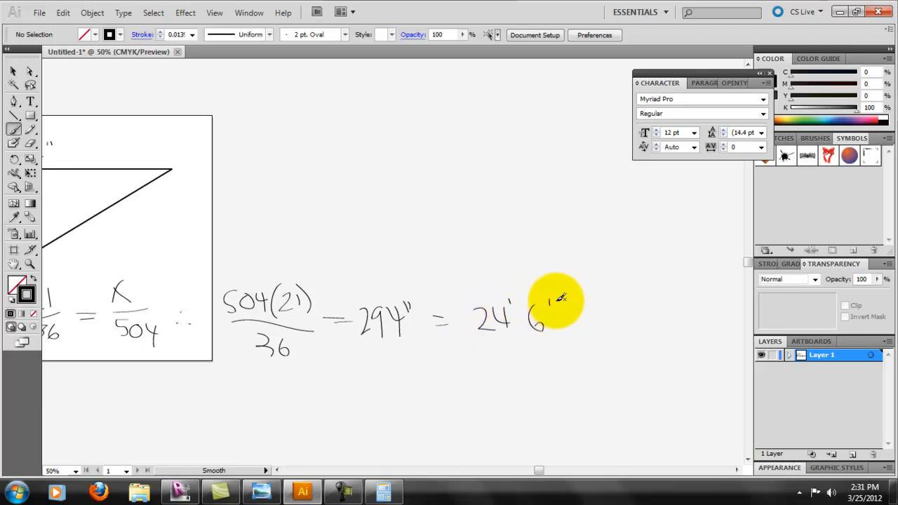
pyautogui.click(276, 471)
pyautogui.click(276, 472)
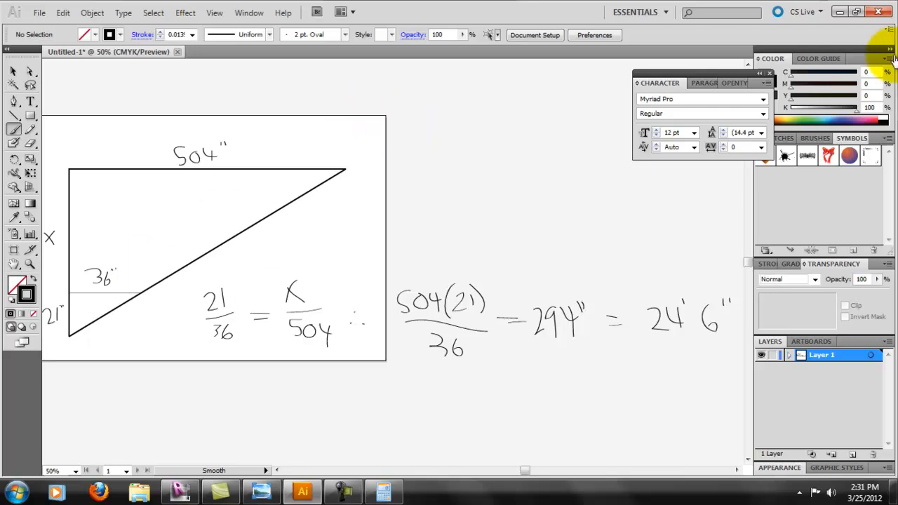
# - Switch to Revit and set the elevation of Level 2 to 24.5 feet in the East elevation
pyautogui.click(187, 495)
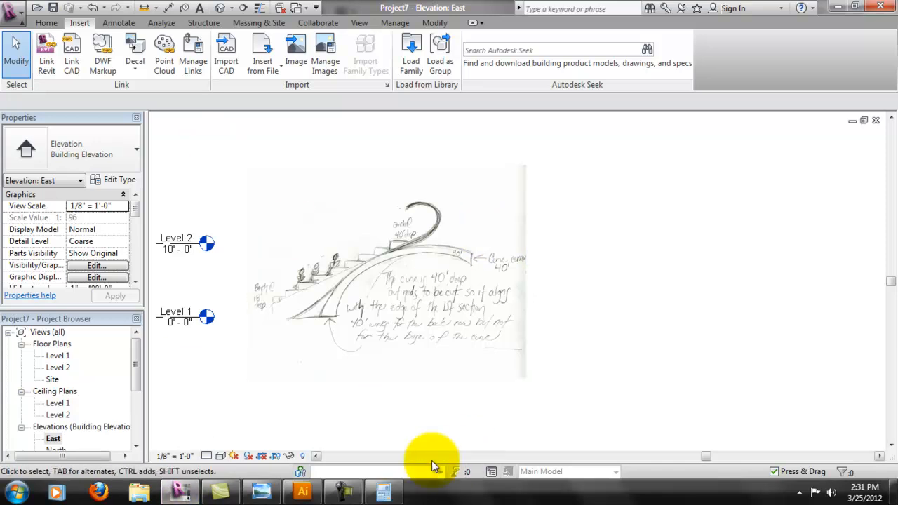
pyautogui.click(317, 455)
pyautogui.click(316, 456)
pyautogui.click(317, 456)
pyautogui.click(316, 456)
pyautogui.click(317, 456)
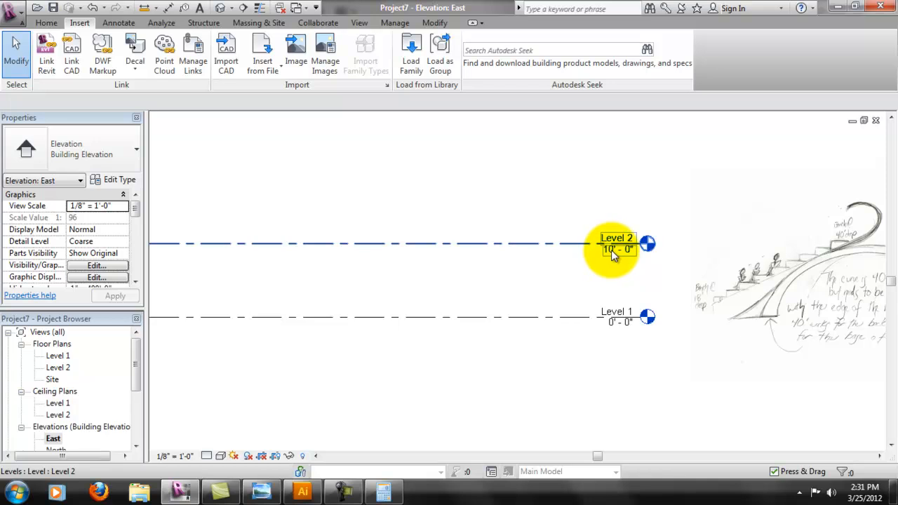
pyautogui.click(616, 252)
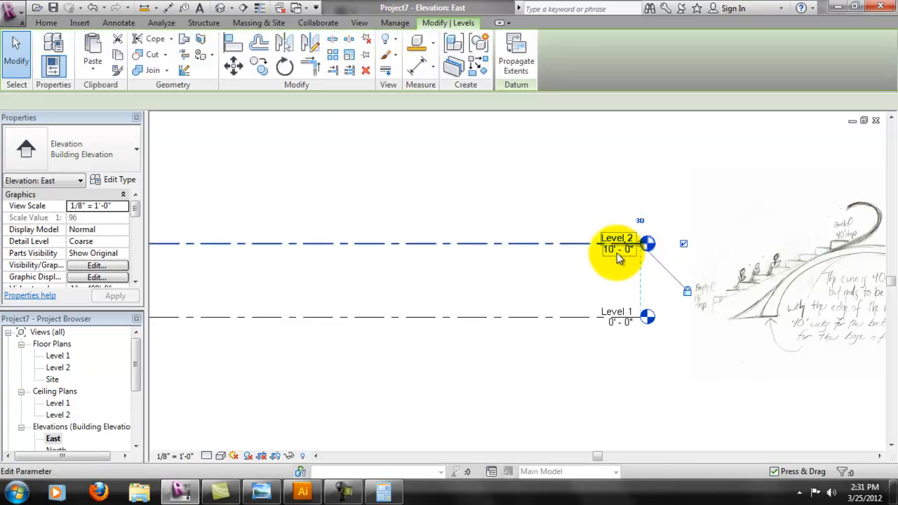
pyautogui.click(617, 251)
pyautogui.write('24')
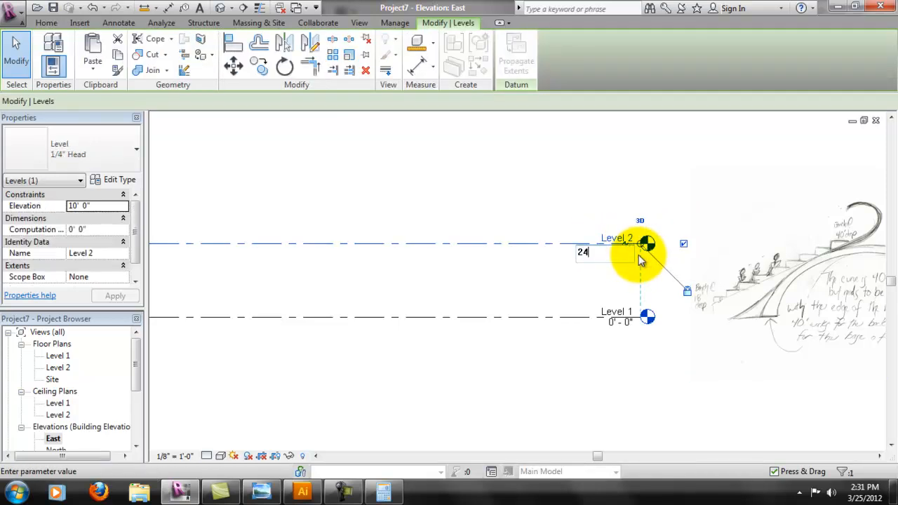
pyautogui.write("' 6")
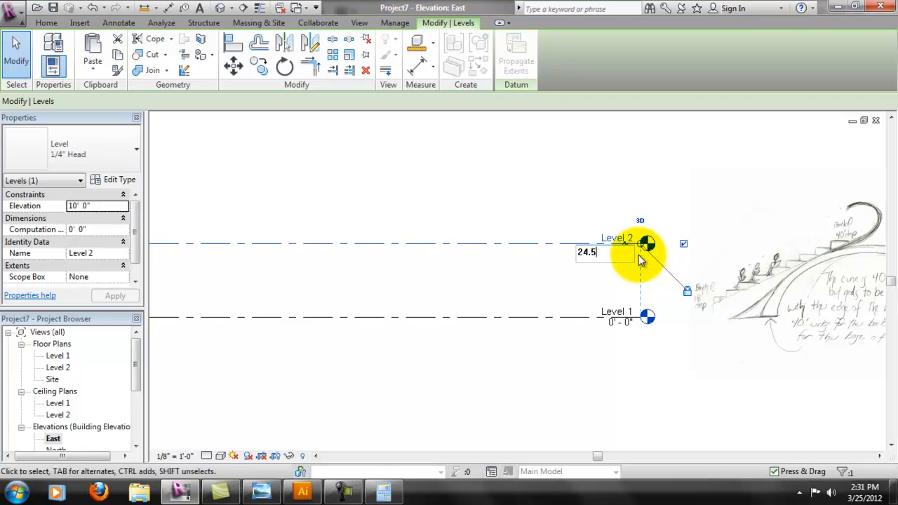
pyautogui.press('Return')
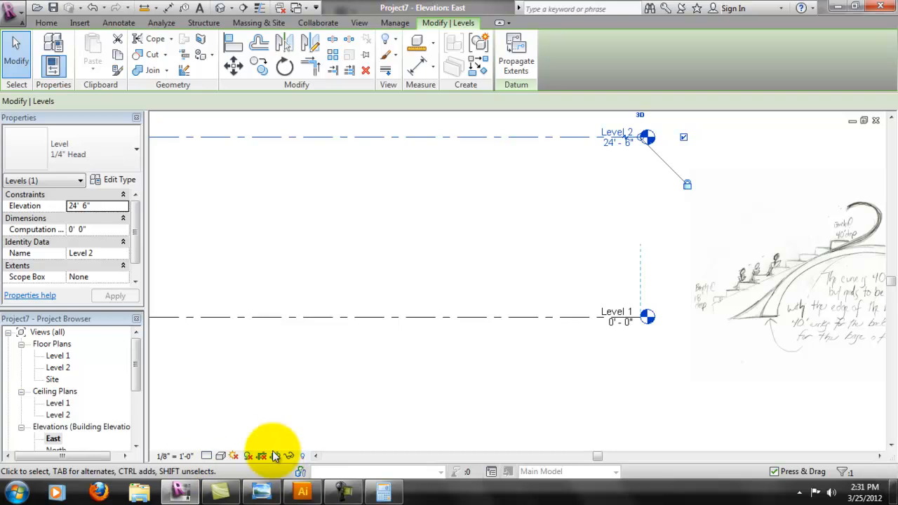
# - Examine the Level 1 and Level 2 lines, the spacing between them and the nearby curve profile sketch
pyautogui.click(317, 456)
pyautogui.click(317, 456)
pyautogui.click(317, 456)
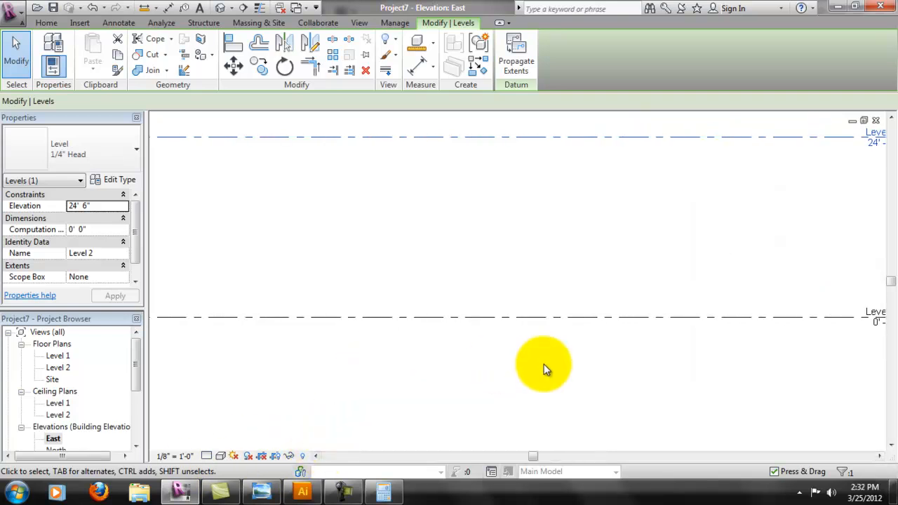
pyautogui.click(879, 456)
pyautogui.click(879, 456)
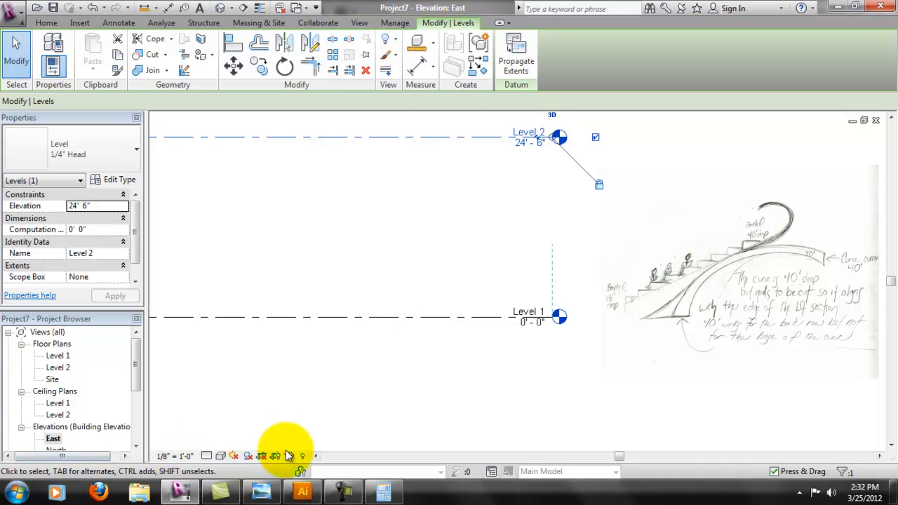
pyautogui.click(316, 456)
pyautogui.click(315, 456)
pyautogui.click(317, 456)
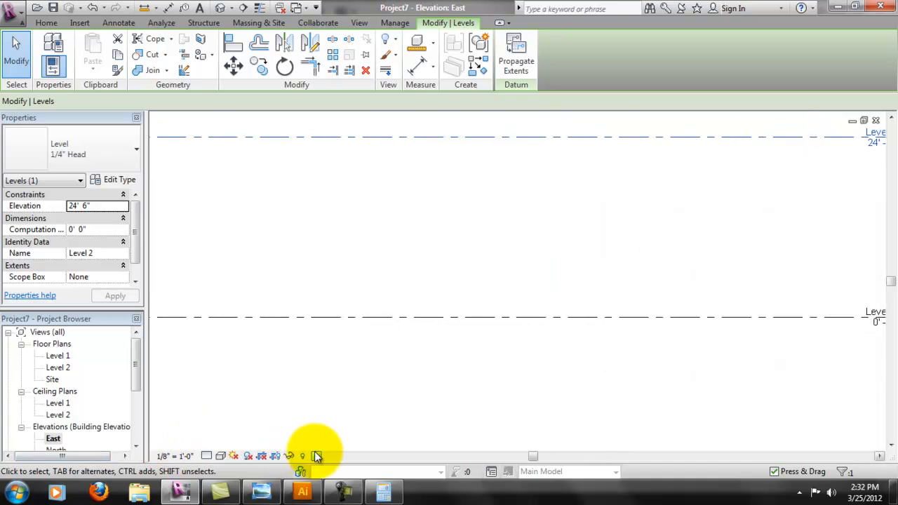
pyautogui.click(316, 456)
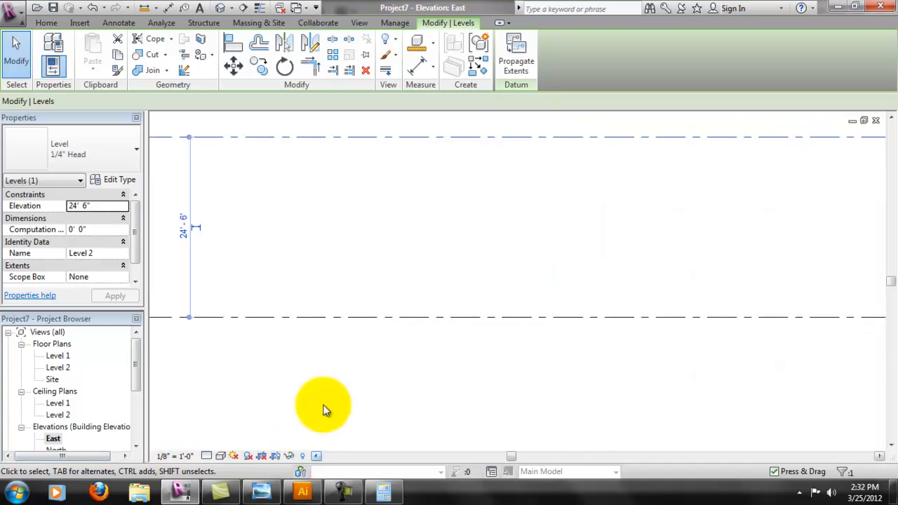
# - Create an in-place component in the Generic Models category and name it Concrete Panel
pyautogui.click(47, 22)
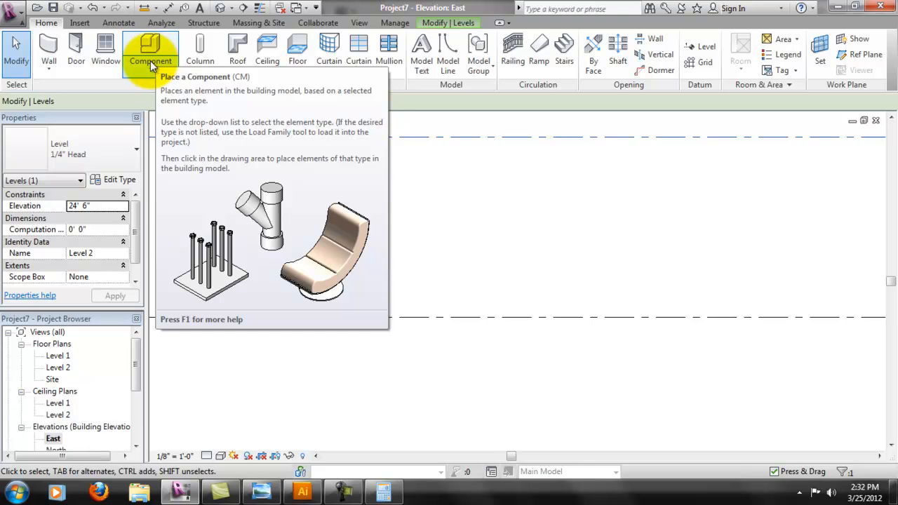
pyautogui.click(159, 72)
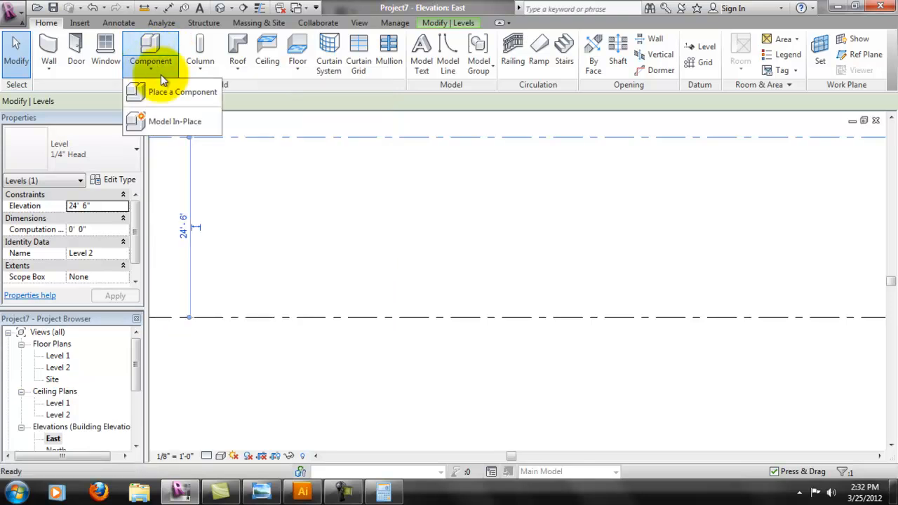
pyautogui.click(168, 122)
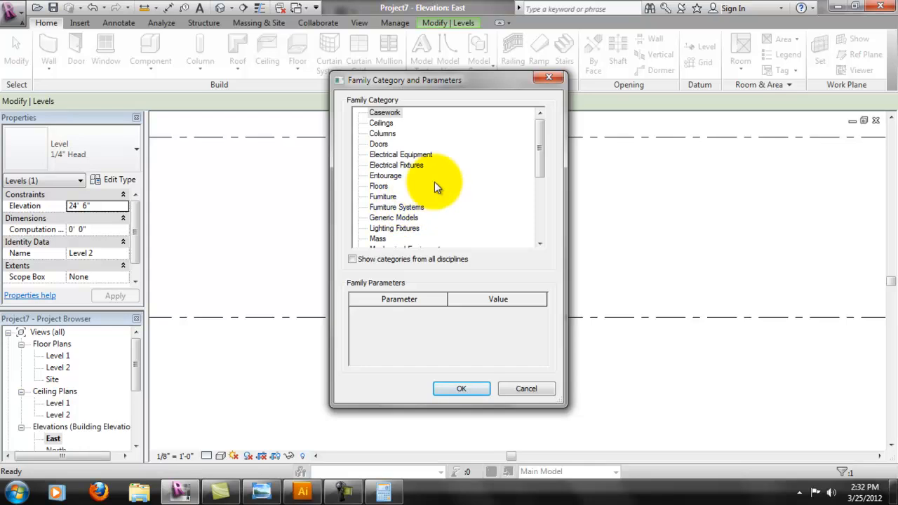
pyautogui.moveTo(536, 144); pyautogui.dragTo(537, 155)
pyautogui.click(414, 197)
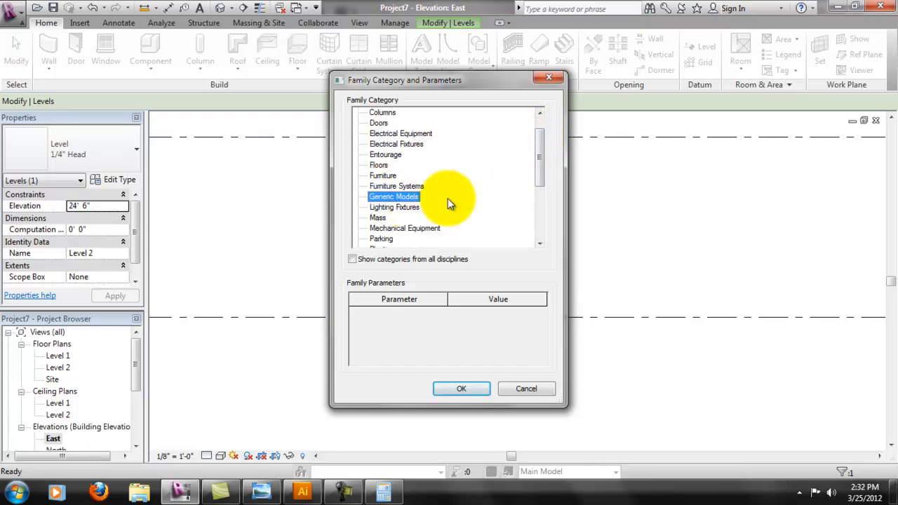
pyautogui.click(460, 386)
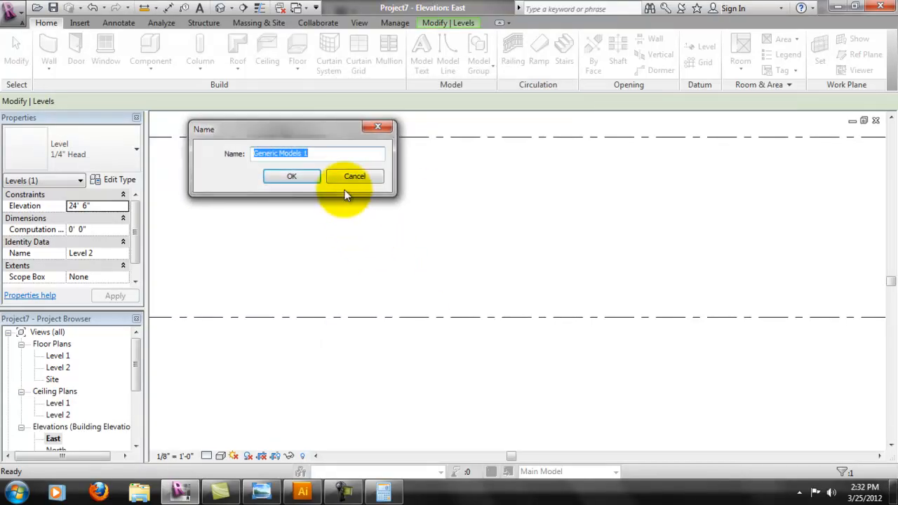
pyautogui.write('Conc')
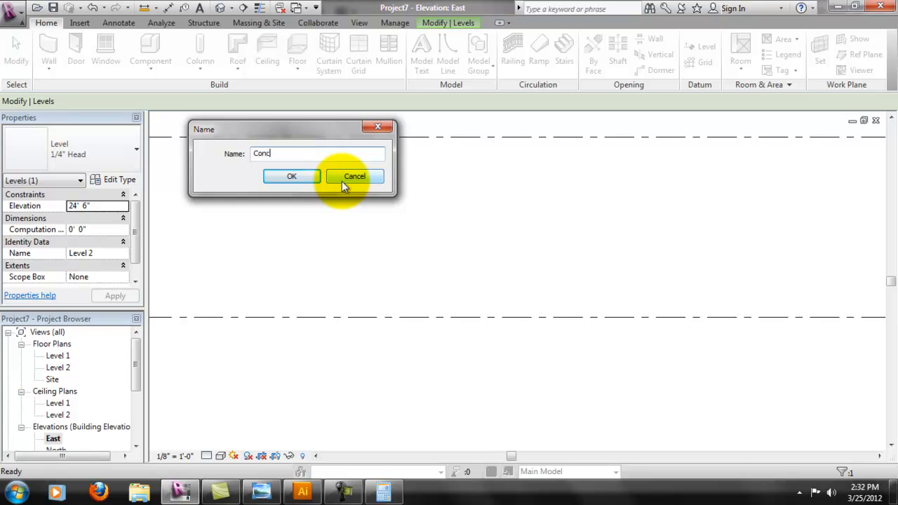
pyautogui.write('rete ')
pyautogui.write('Panel')
pyautogui.press('Return')
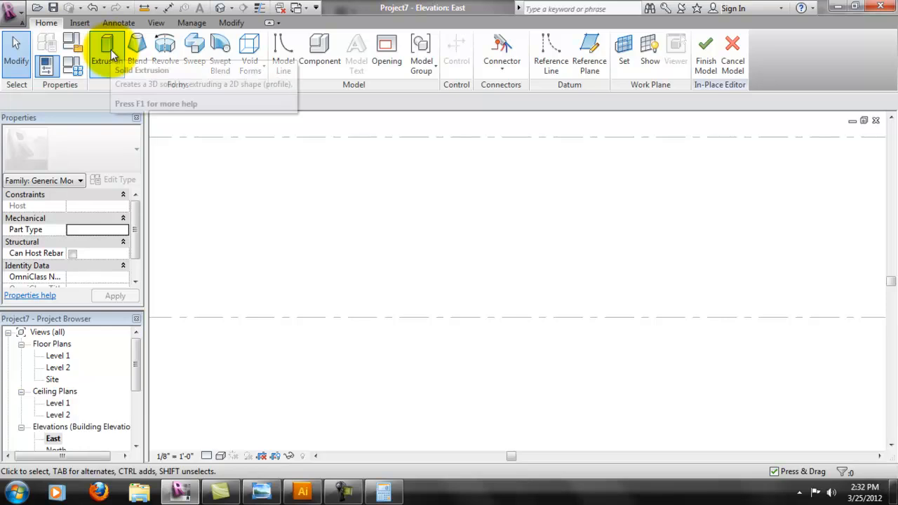
# - Discard the unfinished in-place Concrete Panel model without choosing a work plane for an extrusion
pyautogui.moveTo(533, 285); pyautogui.dragTo(451, 298, button='middle')
pyautogui.moveTo(698, 256); pyautogui.dragTo(398, 298, button='middle')
pyautogui.scroll(2, 685, 344)
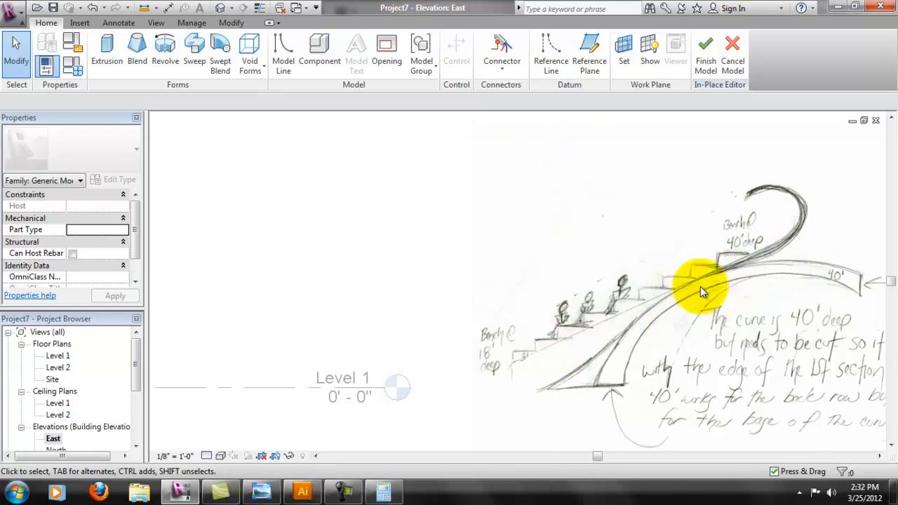
pyautogui.moveTo(316, 457); pyautogui.dragTo(316, 457)
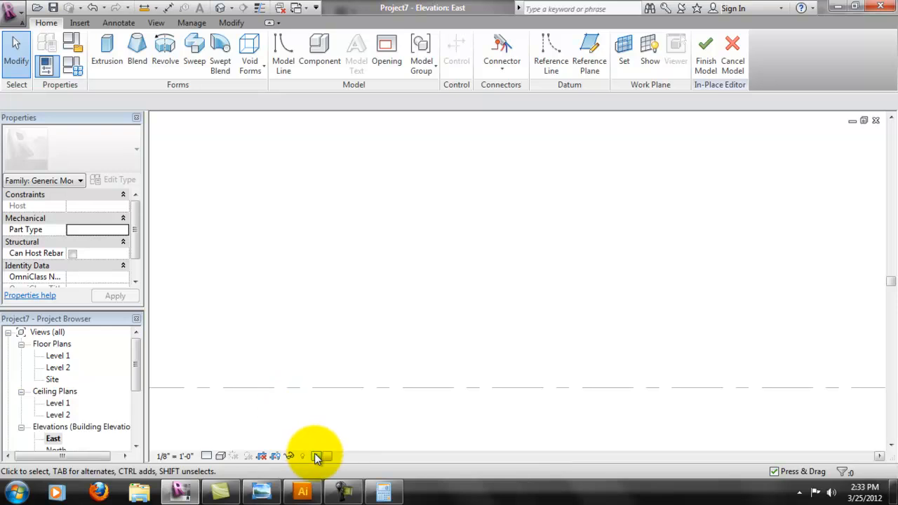
pyautogui.click(106, 51)
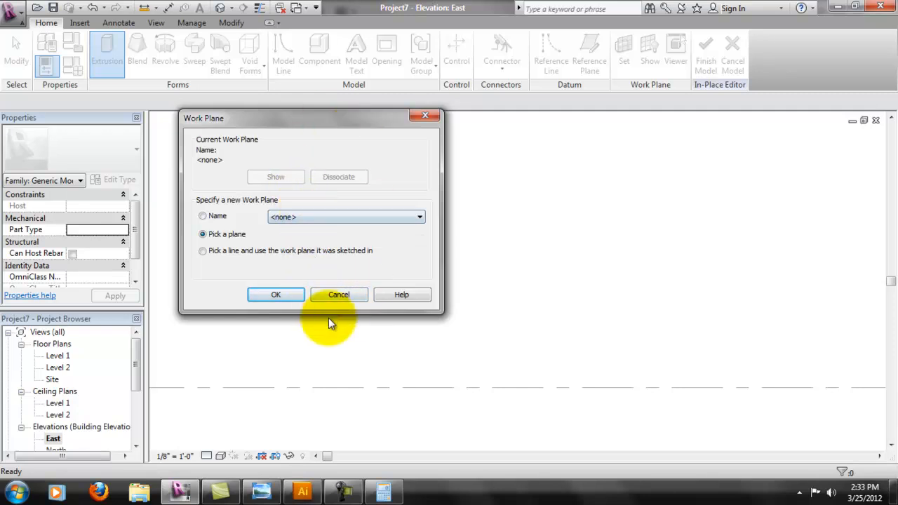
pyautogui.click(339, 296)
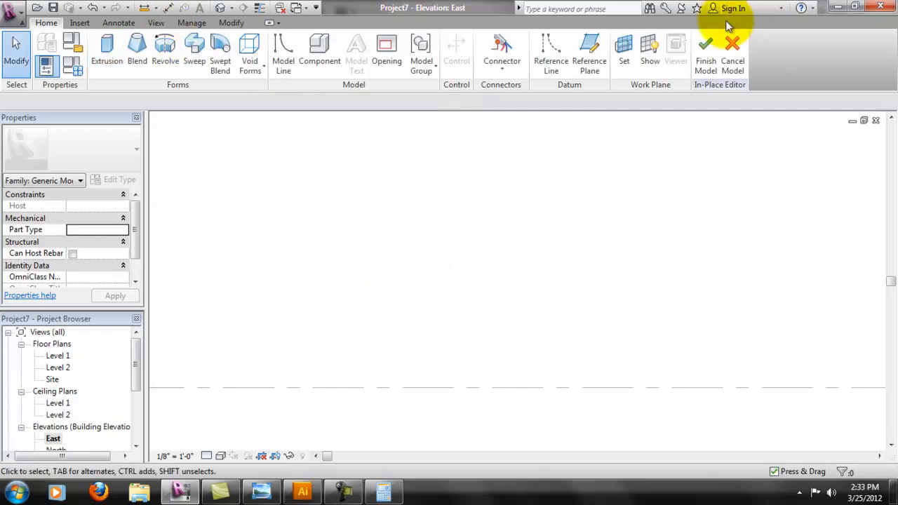
pyautogui.click(733, 47)
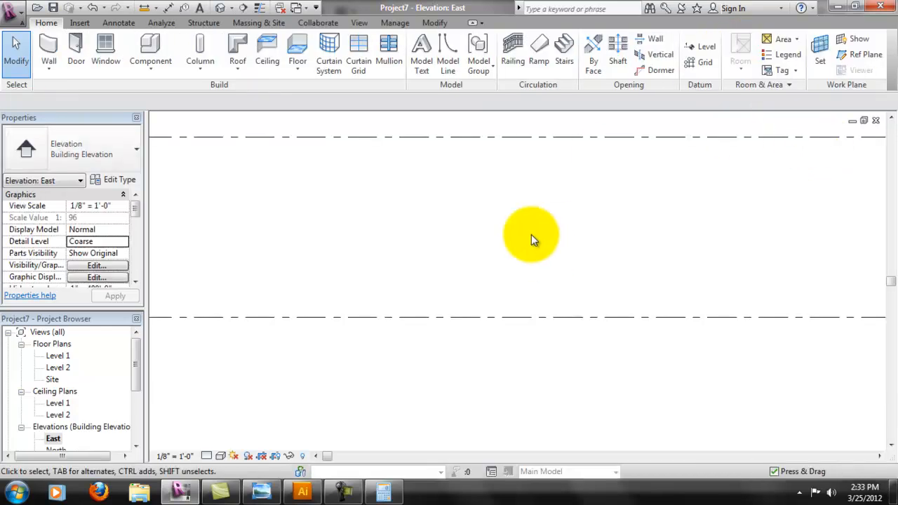
# - In the Level 1 floor plan, draw a vertical reference plane midway across the area, between the upper and lower elevation markers
pyautogui.moveTo(142, 361); pyautogui.dragTo(137, 369)
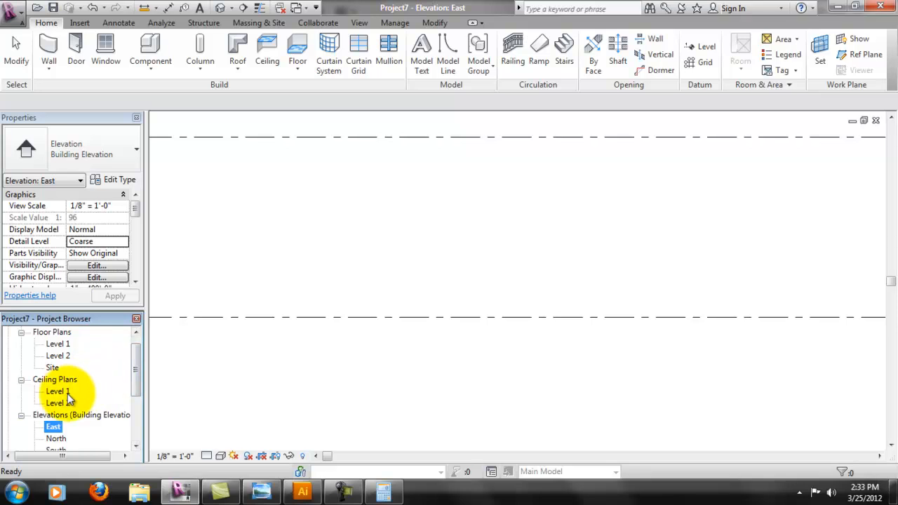
pyautogui.doubleClick(59, 344)
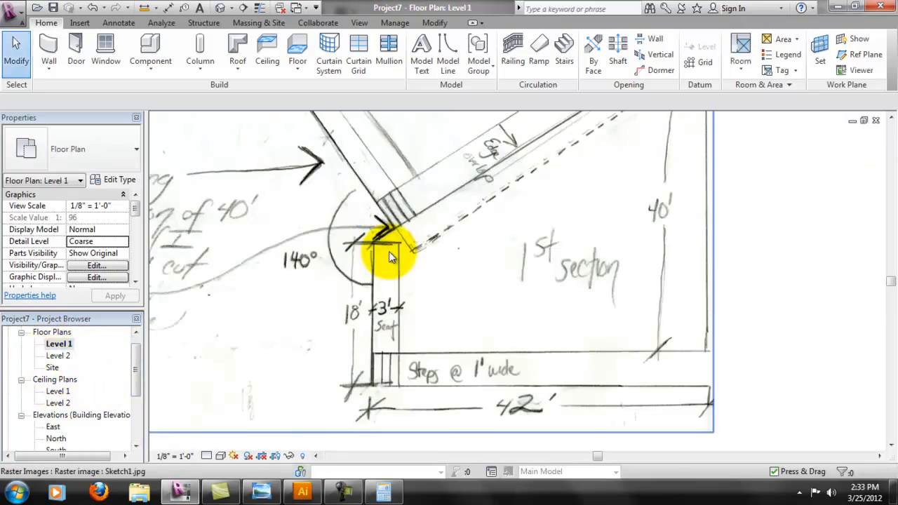
pyautogui.scroll(-5, 372, 274)
pyautogui.scroll(3, 465, 277)
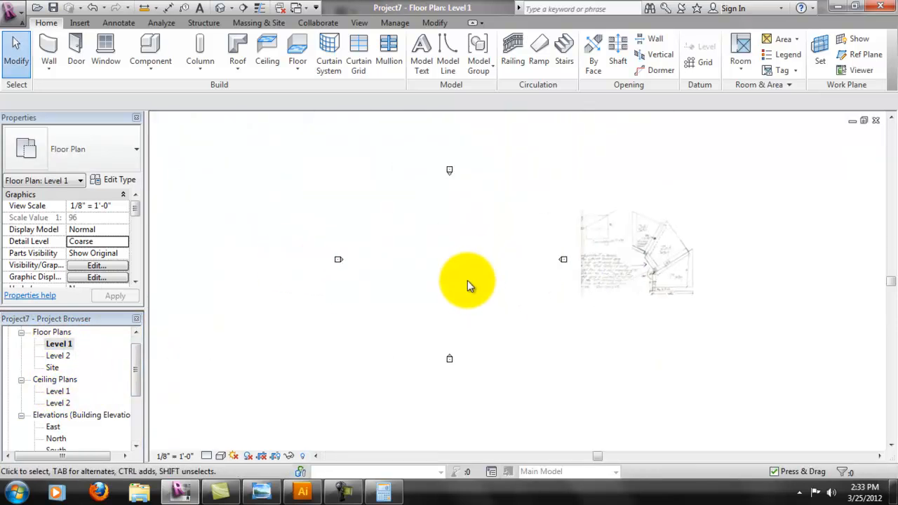
pyautogui.moveTo(458, 261); pyautogui.dragTo(481, 280, button='middle')
pyautogui.moveTo(461, 229); pyautogui.dragTo(469, 235, button='middle')
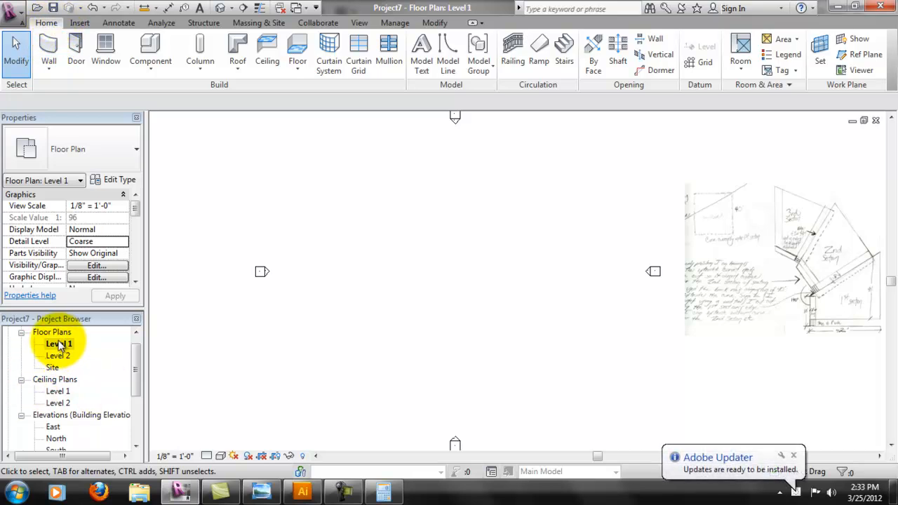
pyautogui.click(866, 56)
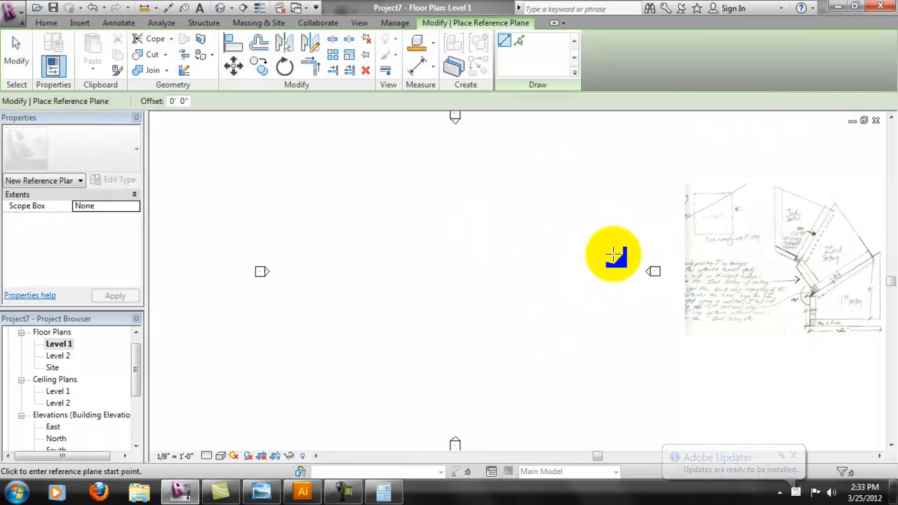
pyautogui.click(456, 148)
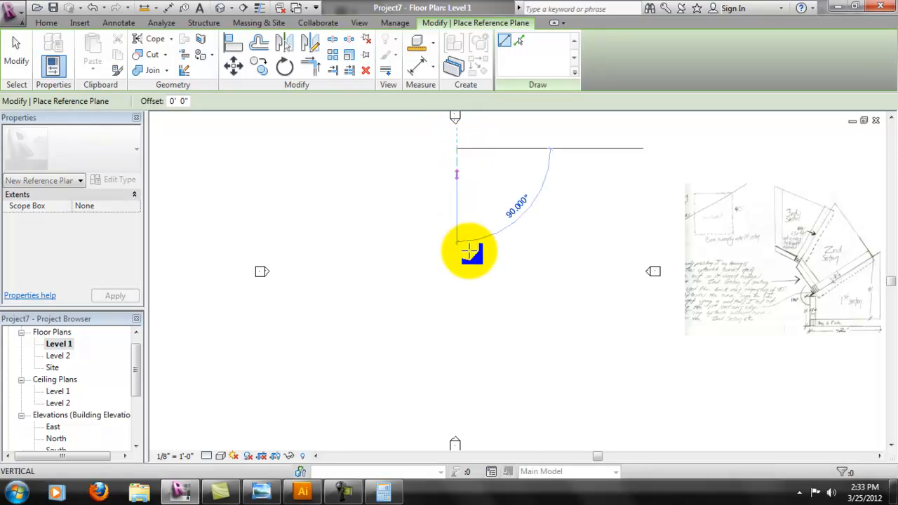
pyautogui.click(456, 405)
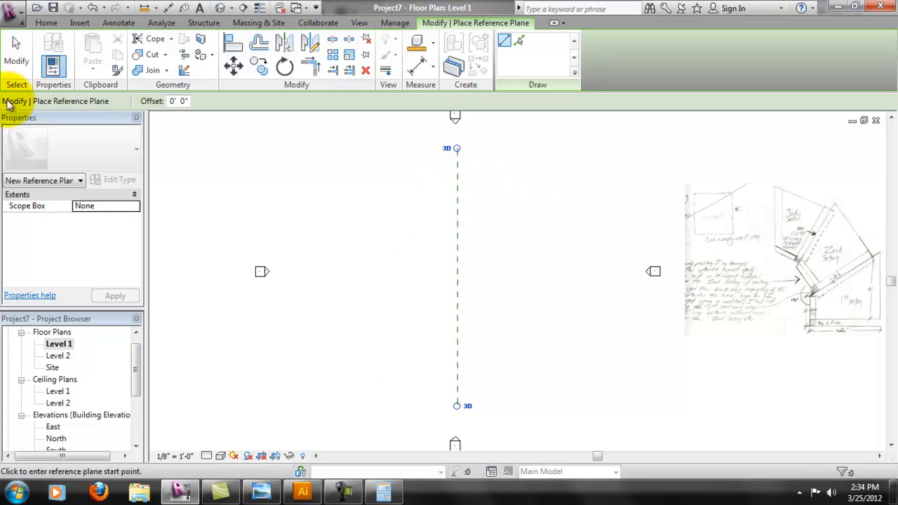
# - Name the vertical reference plane Form One Plane
pyautogui.click(16, 53)
pyautogui.click(457, 215)
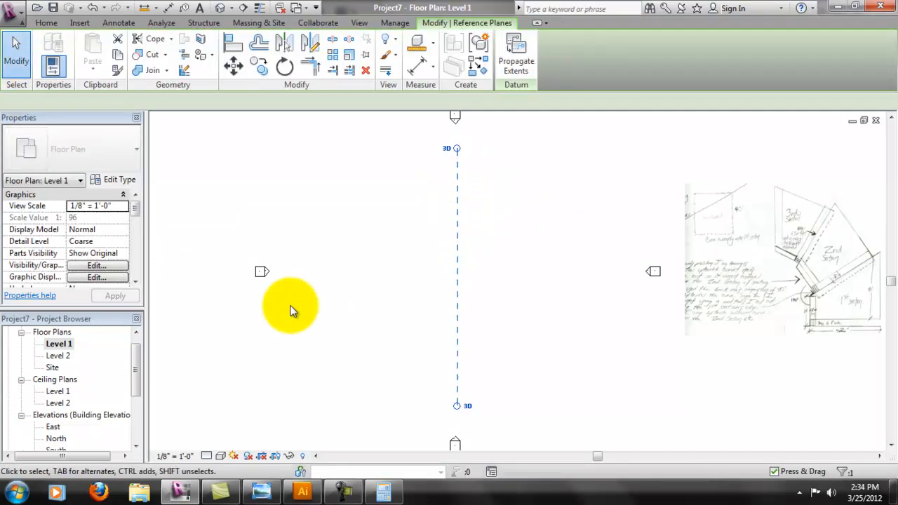
pyautogui.click(87, 210)
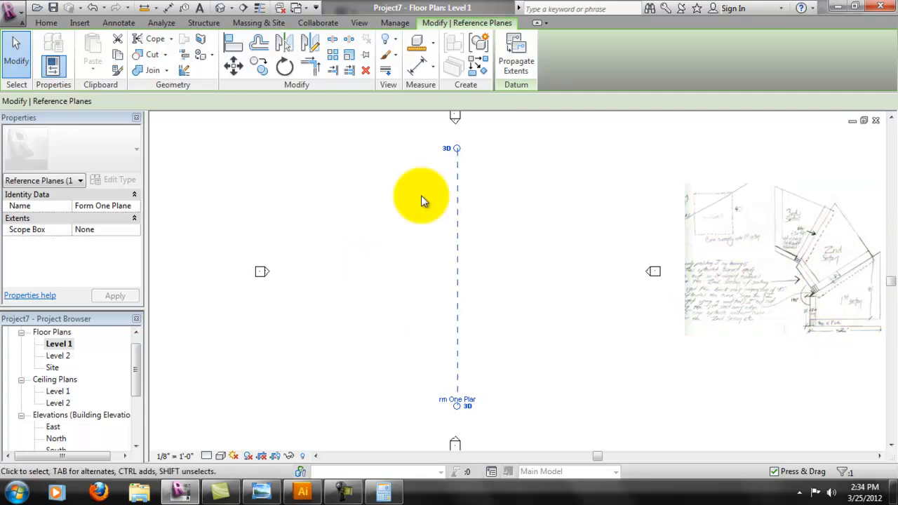
# - Rotate the Sketch1.jpg seating plan image 90 degrees counterclockwise about its centre
pyautogui.click(722, 255)
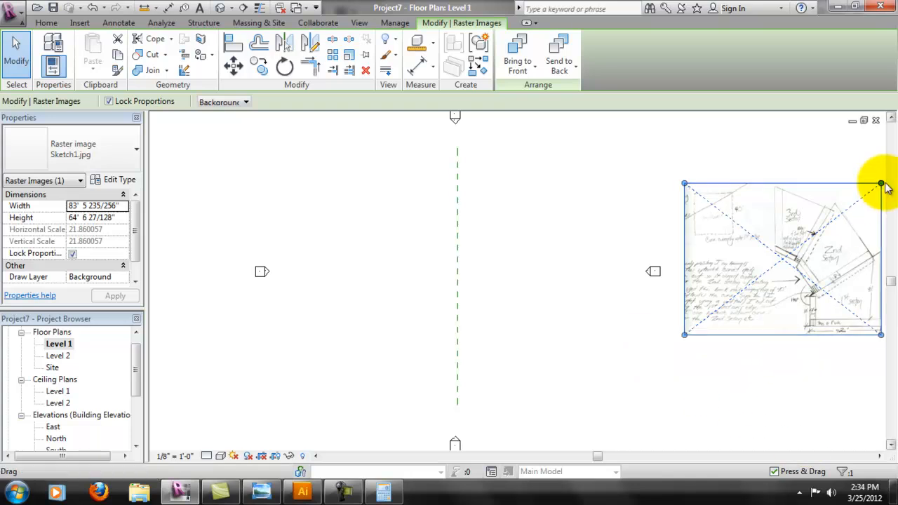
pyautogui.click(878, 456)
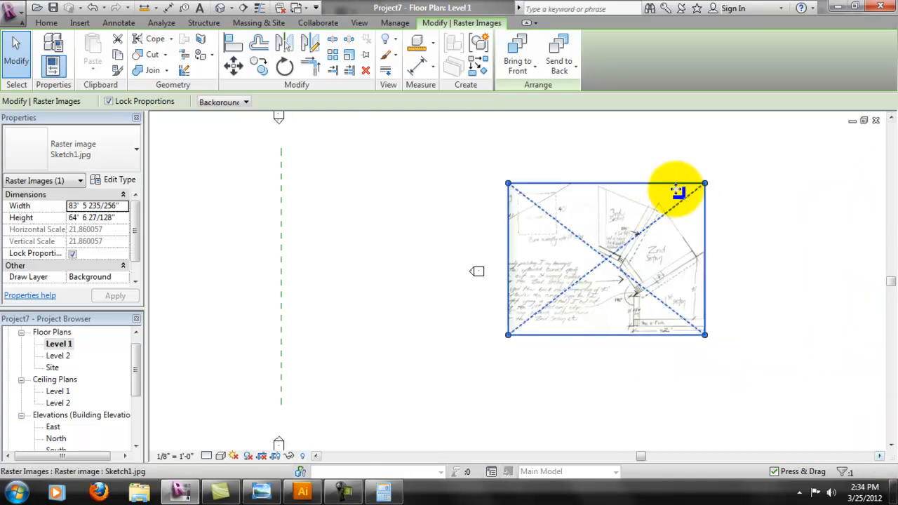
pyautogui.click(284, 66)
pyautogui.click(749, 261)
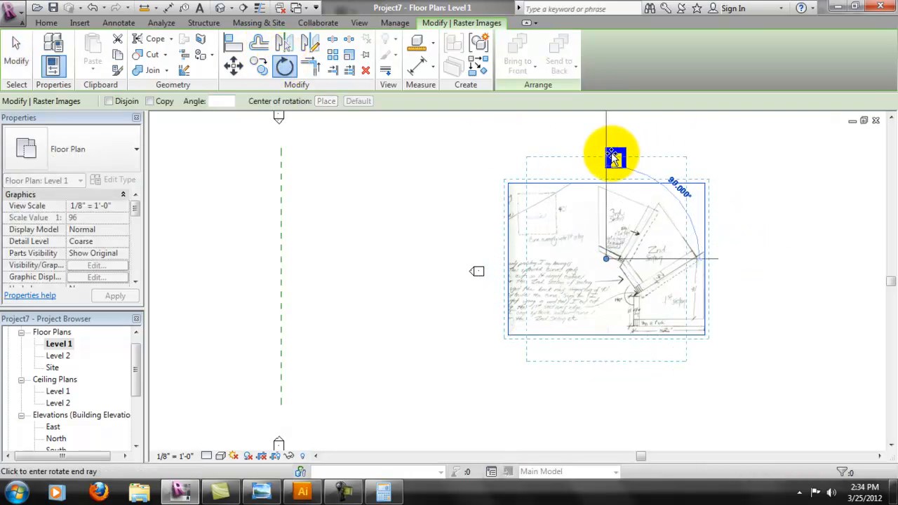
pyautogui.click(611, 154)
pyautogui.click(694, 209)
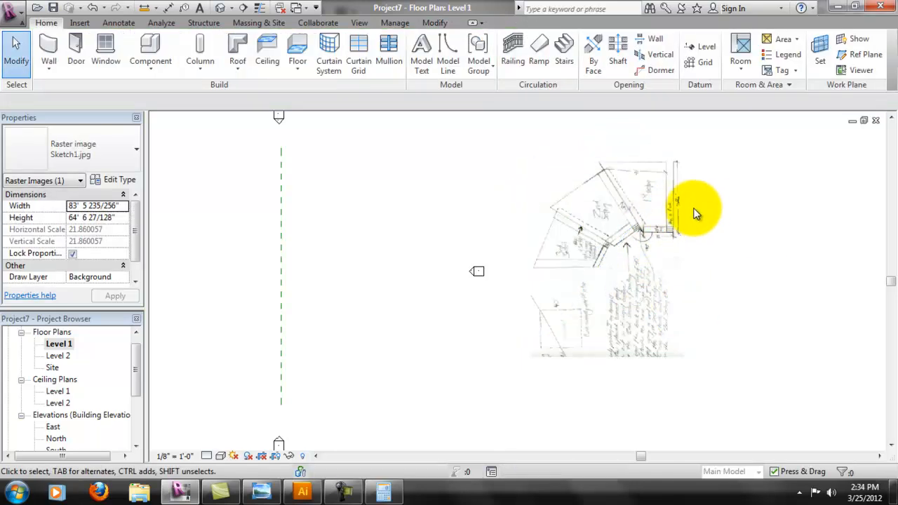
# - Examine the rotated seating sketch's sections and dimensions against the vertical reference plane, and check that plane's name
pyautogui.click(288, 172)
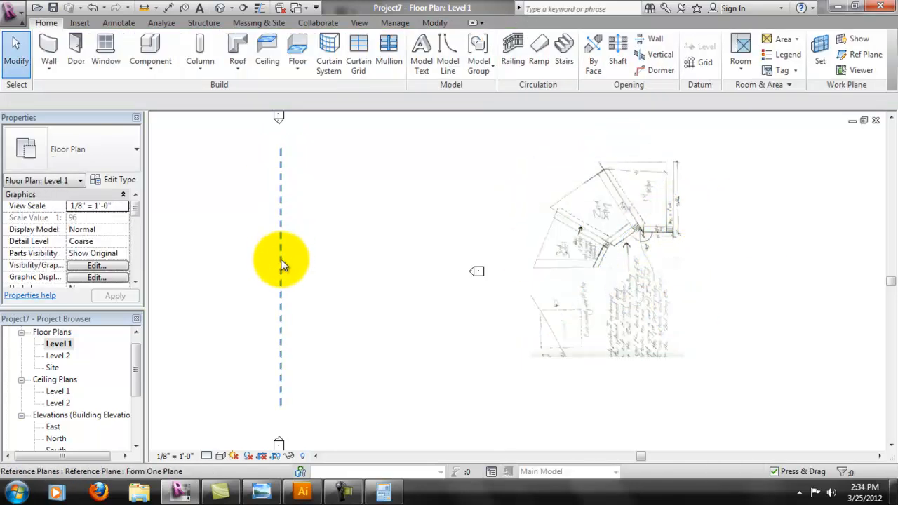
pyautogui.scroll(3, 673, 172)
pyautogui.scroll(-2, 671, 210)
pyautogui.scroll(-1, 667, 196)
pyautogui.scroll(-1, 672, 207)
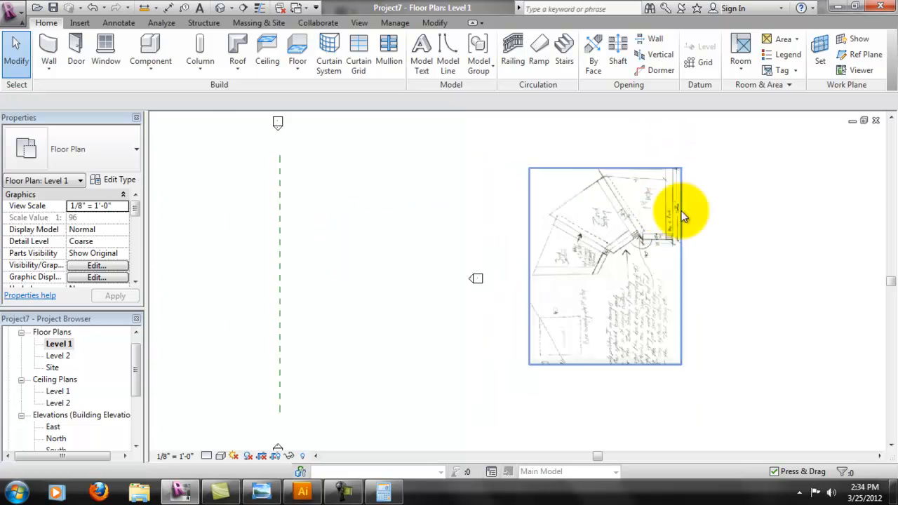
pyautogui.scroll(1, 624, 238)
pyautogui.scroll(-1, 601, 214)
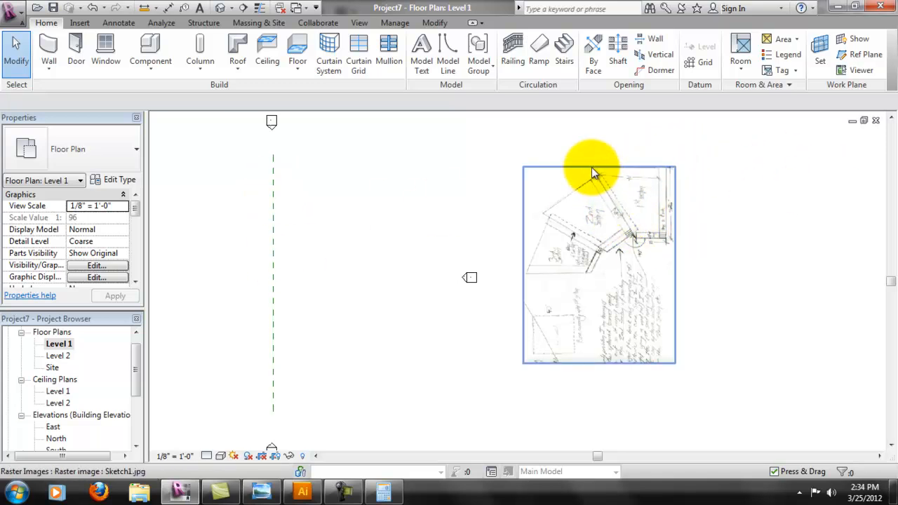
pyautogui.scroll(5, 610, 235)
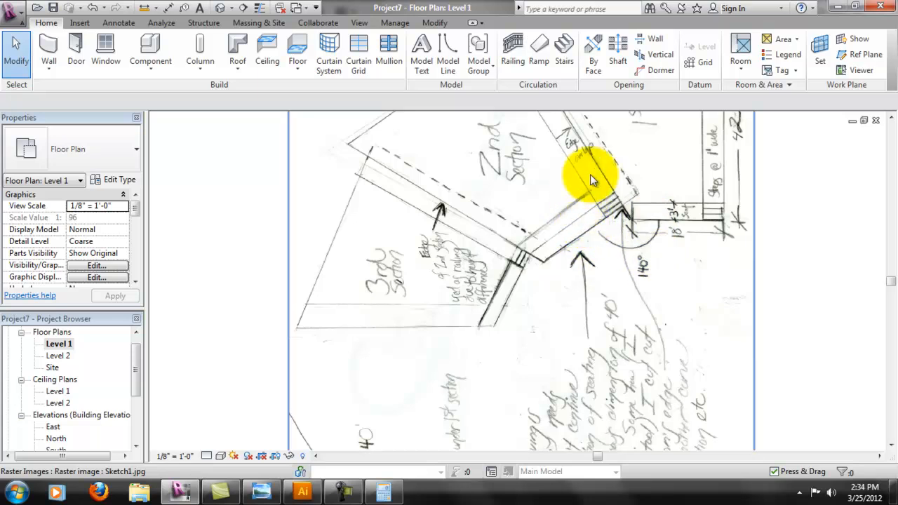
pyautogui.scroll(-4, 626, 192)
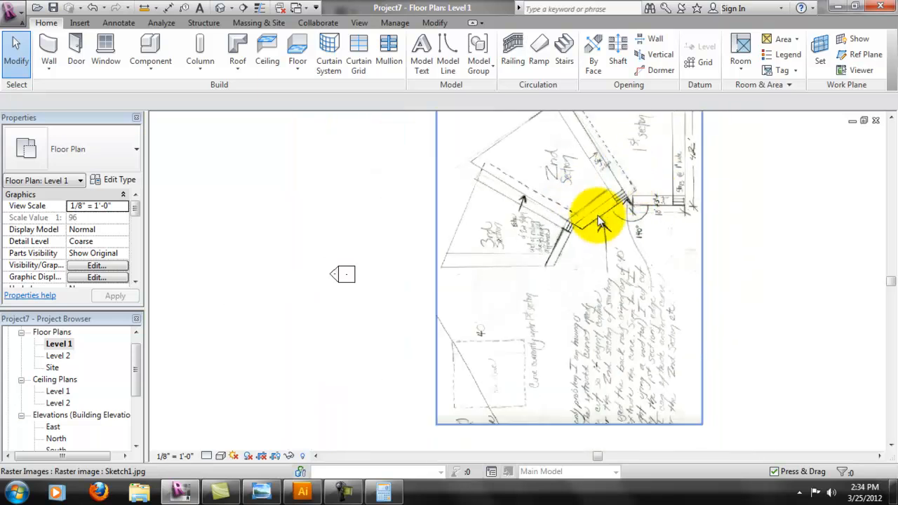
pyautogui.scroll(-3, 593, 207)
pyautogui.moveTo(360, 324); pyautogui.dragTo(383, 319, button='middle')
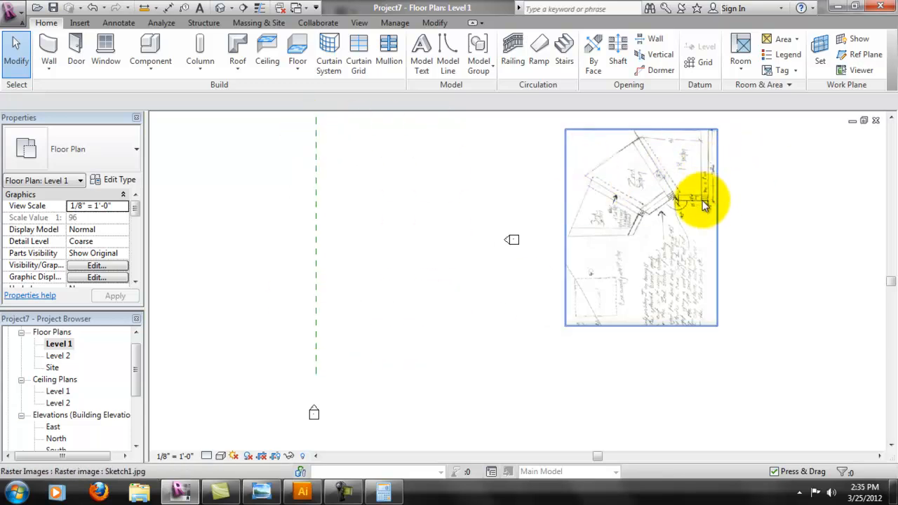
pyautogui.scroll(4, 706, 203)
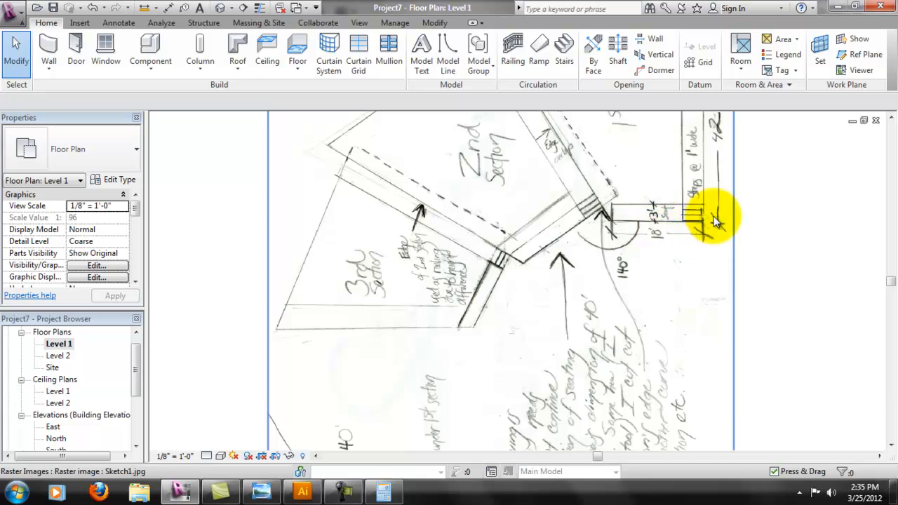
pyautogui.scroll(-1, 693, 211)
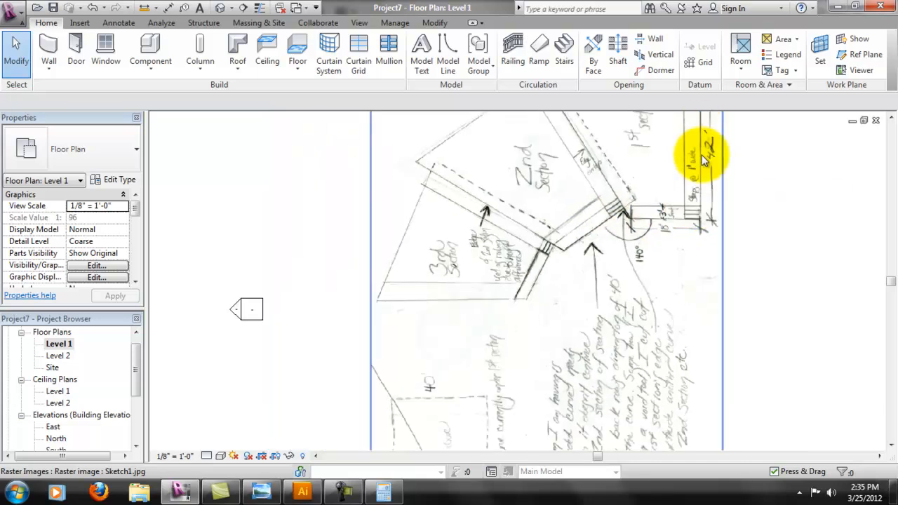
pyautogui.scroll(-2, 688, 198)
pyautogui.scroll(-1, 638, 196)
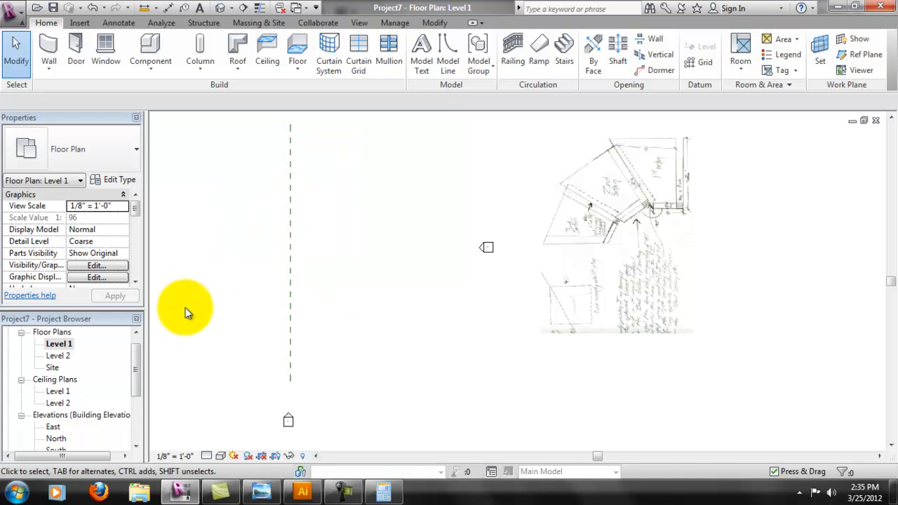
pyautogui.moveTo(479, 290); pyautogui.dragTo(583, 313, button='middle')
pyautogui.scroll(-1, 536, 244)
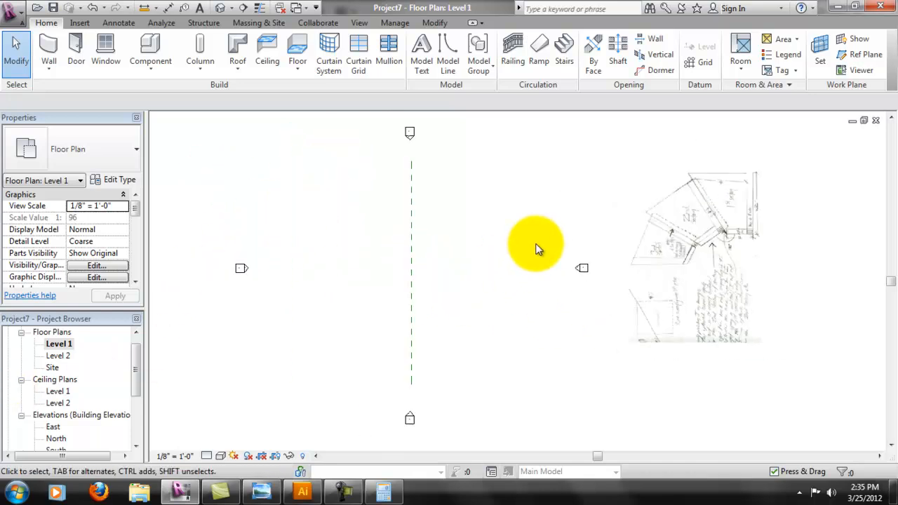
pyautogui.click(413, 274)
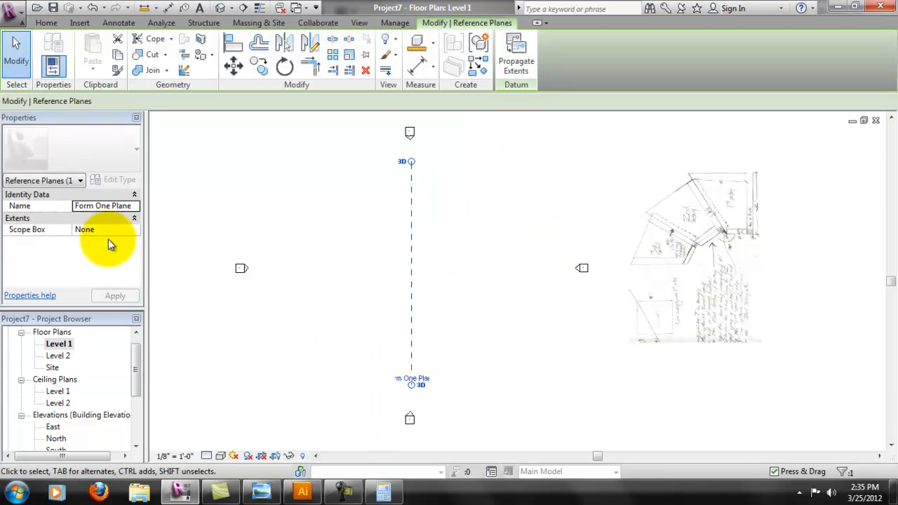
pyautogui.click(527, 319)
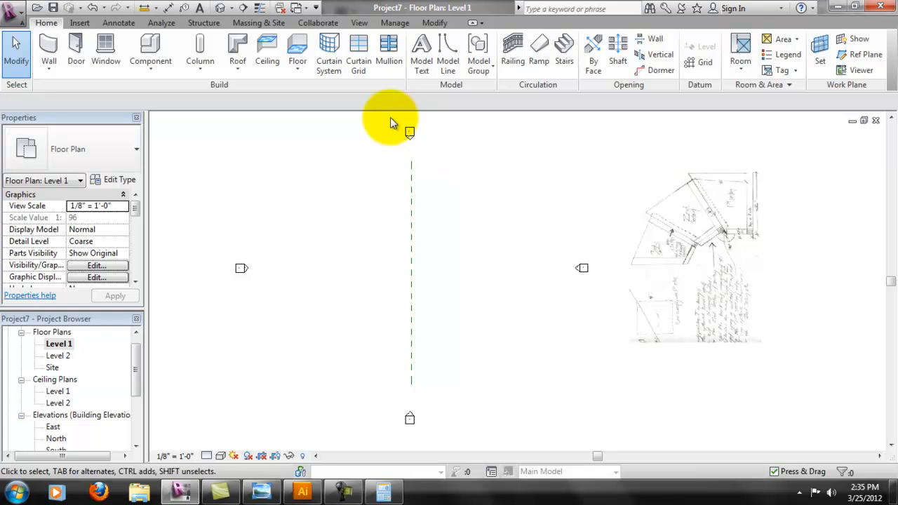
# - Open the East elevation view with both Level 1 and Level 2 in sight
pyautogui.moveTo(136, 357); pyautogui.dragTo(124, 371)
pyautogui.doubleClick(49, 402)
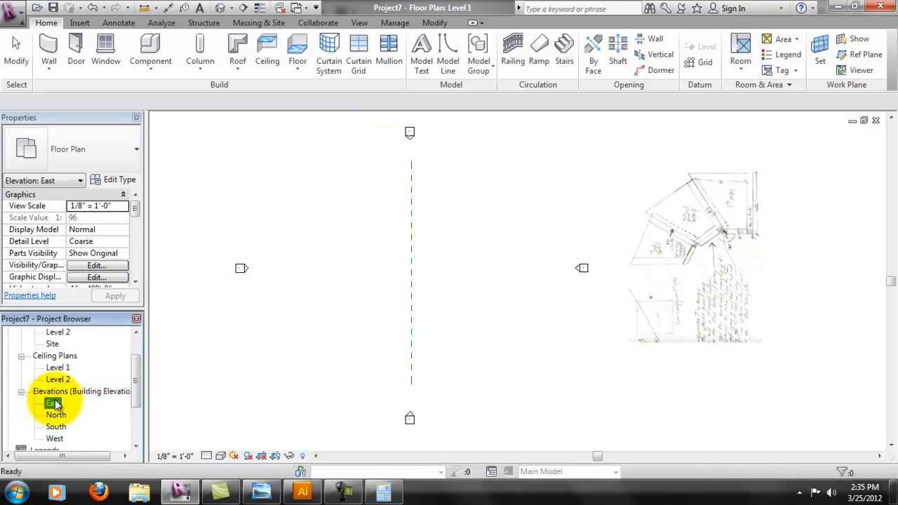
pyautogui.moveTo(573, 167); pyautogui.dragTo(561, 228, button='middle')
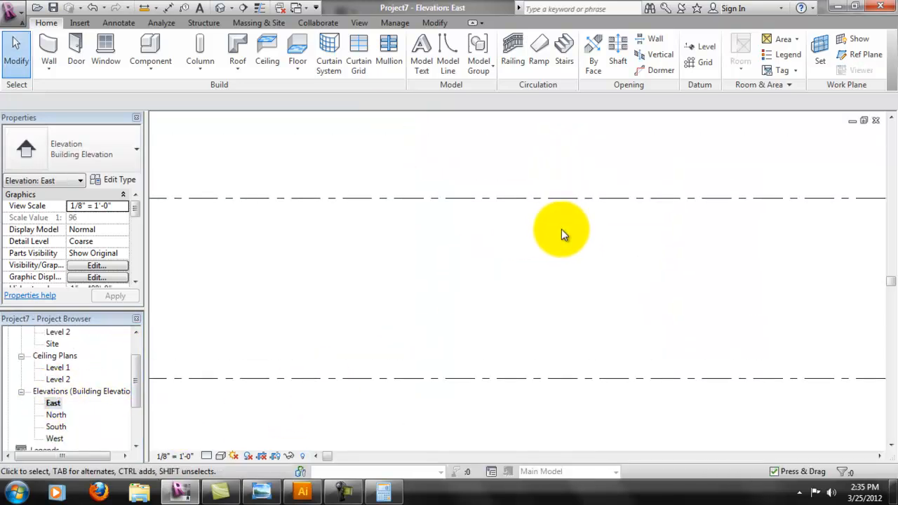
pyautogui.scroll(-1, 561, 229)
# - Start an in-place component in the Generic Models category and name it Section Cut
pyautogui.click(150, 56)
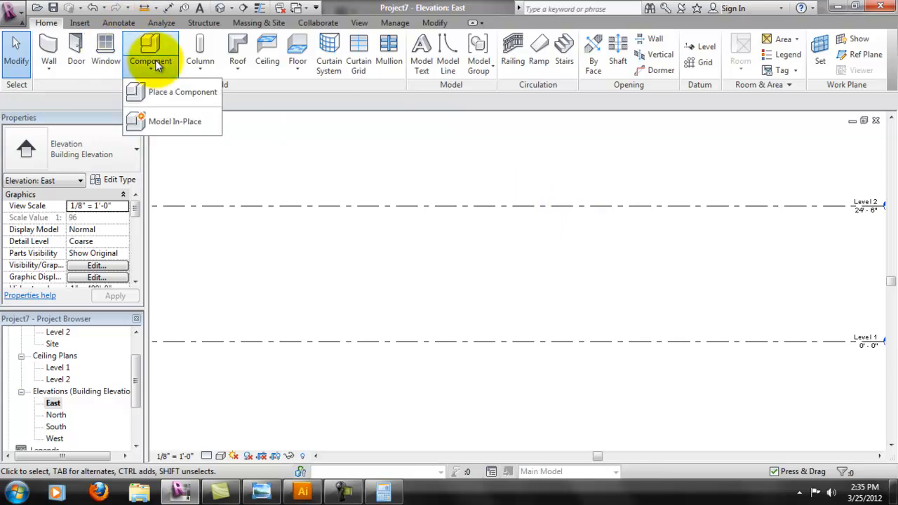
pyautogui.click(171, 119)
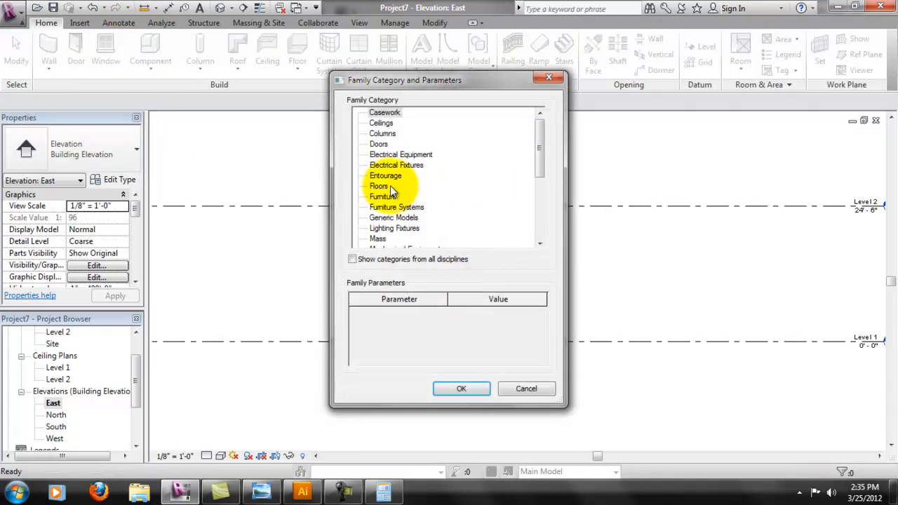
pyautogui.click(394, 217)
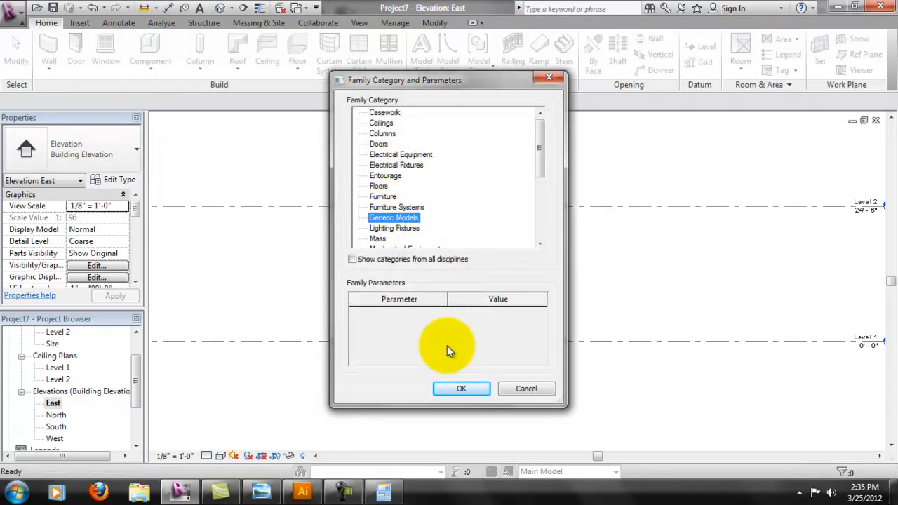
pyautogui.click(456, 388)
pyautogui.write('Form')
pyautogui.press('BackSpace')
pyautogui.press('BackSpace')
pyautogui.press('BackSpace')
pyautogui.press('BackSpace')
pyautogui.press('BackSpace')
pyautogui.write('Section Cut')
pyautogui.press('Return')
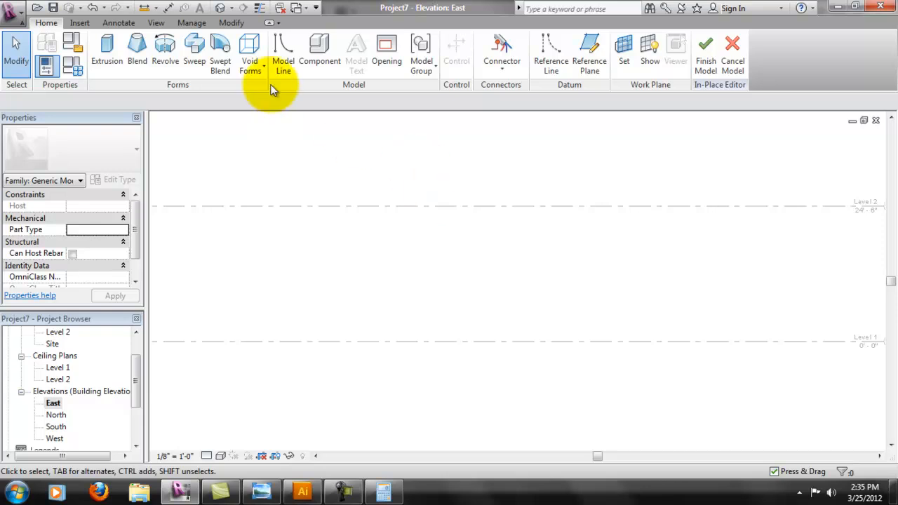
# - Start an Extrusion with the Form One Plane reference plane as its work plane
pyautogui.click(107, 46)
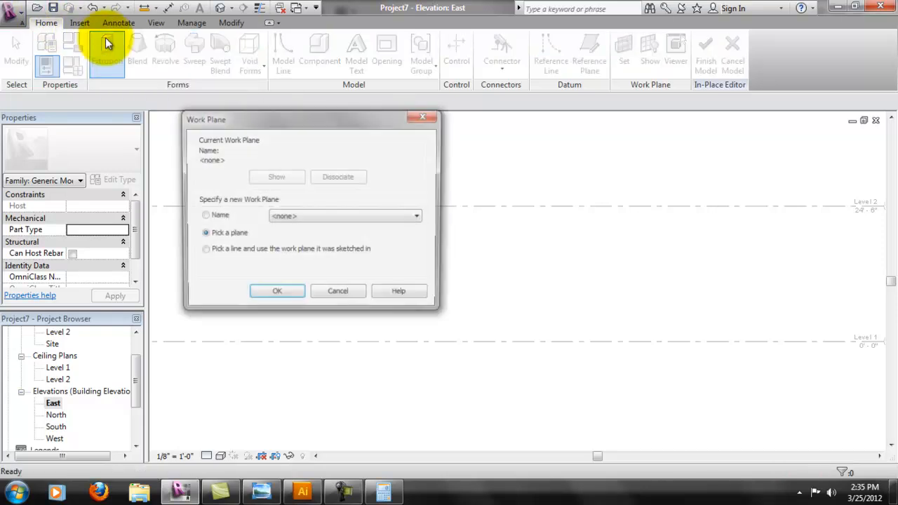
pyautogui.click(386, 219)
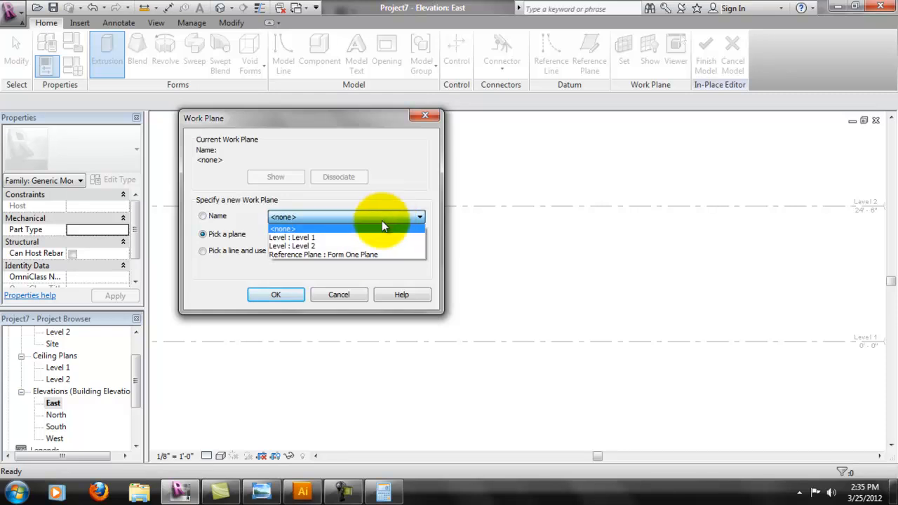
pyautogui.click(330, 255)
pyautogui.click(275, 295)
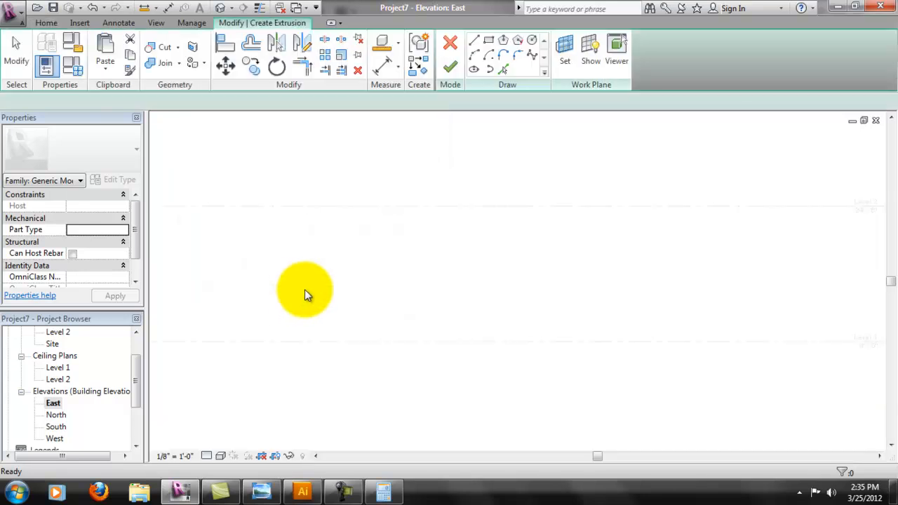
# - Sketch the first two seating steps rising rightward from Level 1, each with a 1'-9" riser and a 3'-0" tread
pyautogui.click(311, 341)
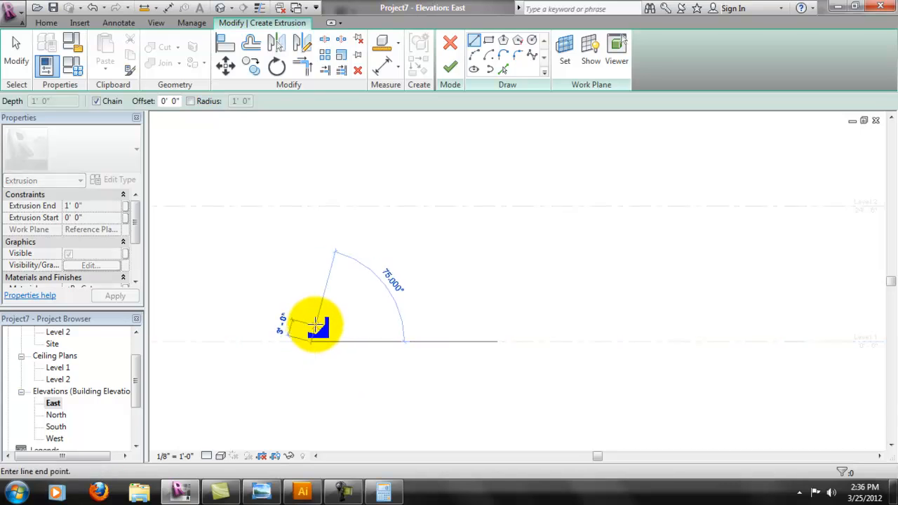
pyautogui.scroll(5, 314, 326)
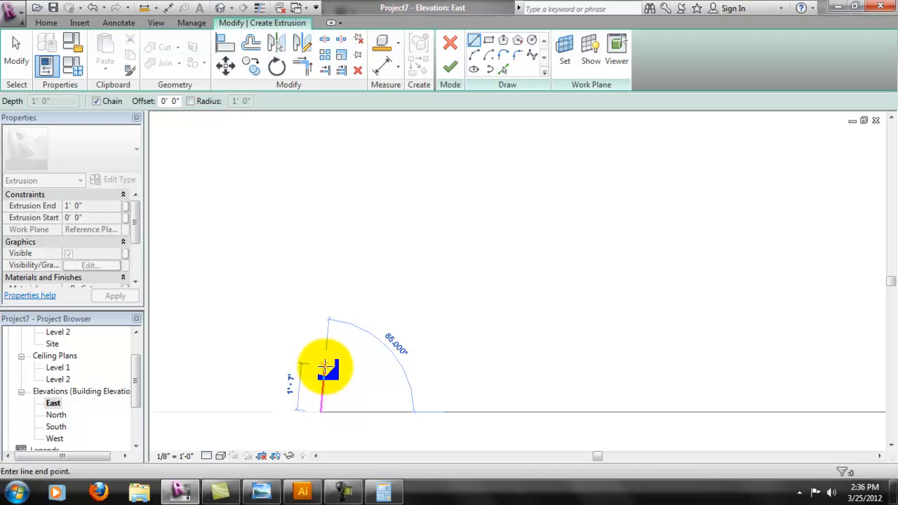
pyautogui.click(320, 360)
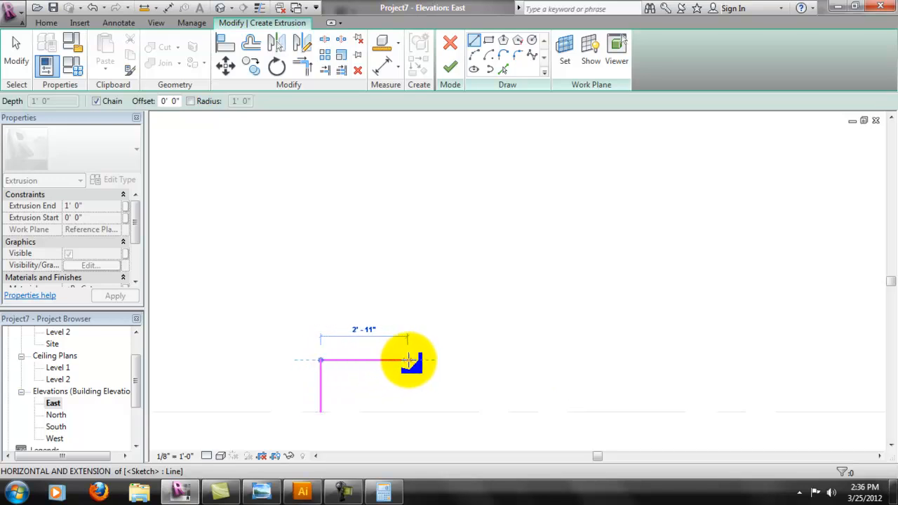
pyautogui.click(410, 360)
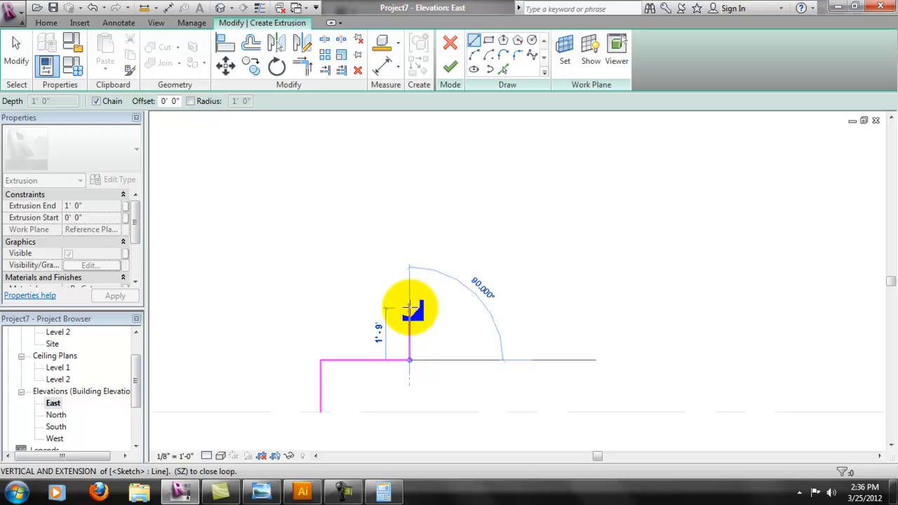
pyautogui.click(410, 307)
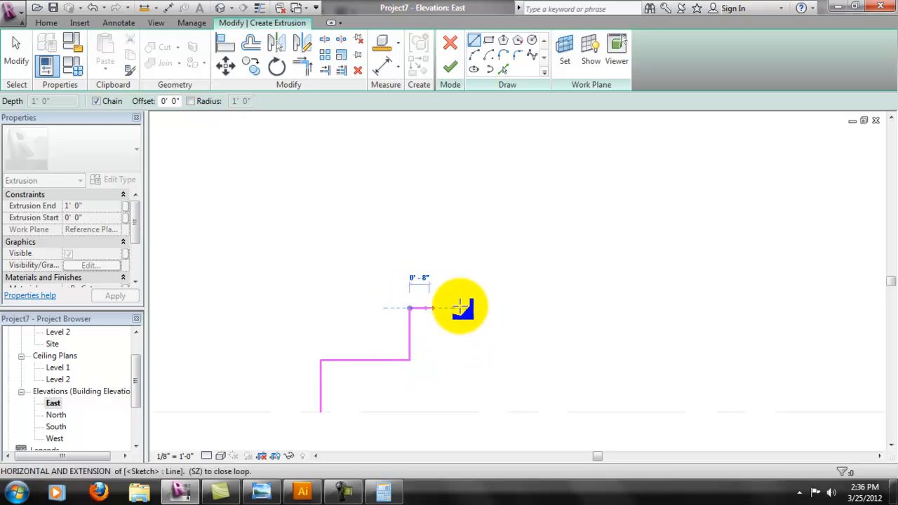
pyautogui.click(498, 307)
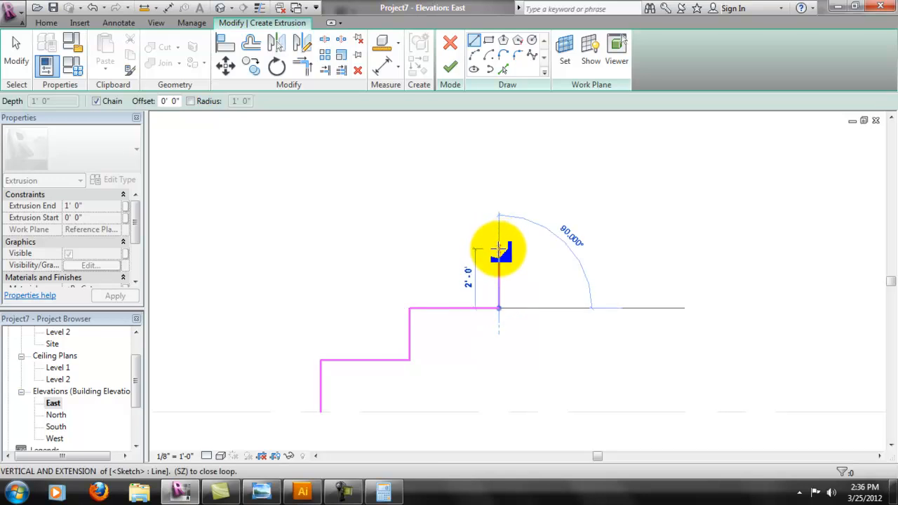
# - Continue the stepped profile with the third and fourth steps, using 1'-9" risers and 3'-0" treads
pyautogui.click(498, 256)
pyautogui.scroll(-3, 623, 254)
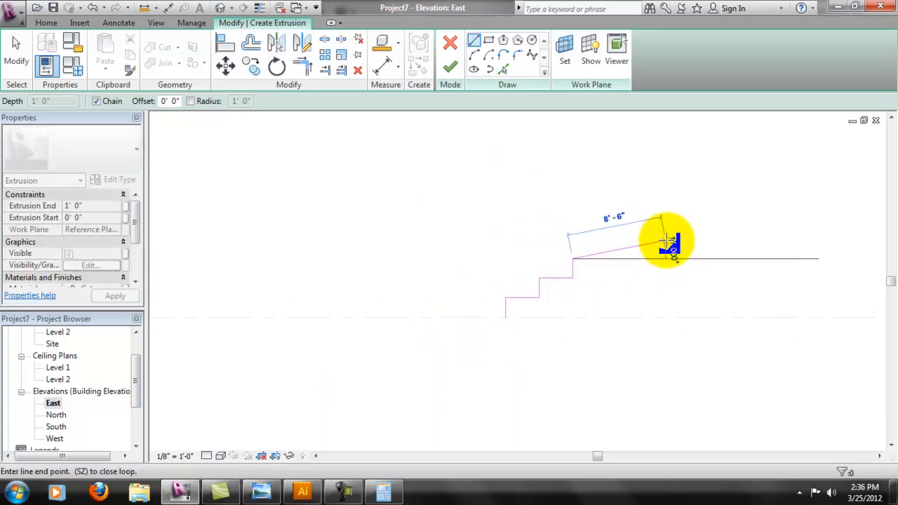
pyautogui.scroll(2, 666, 242)
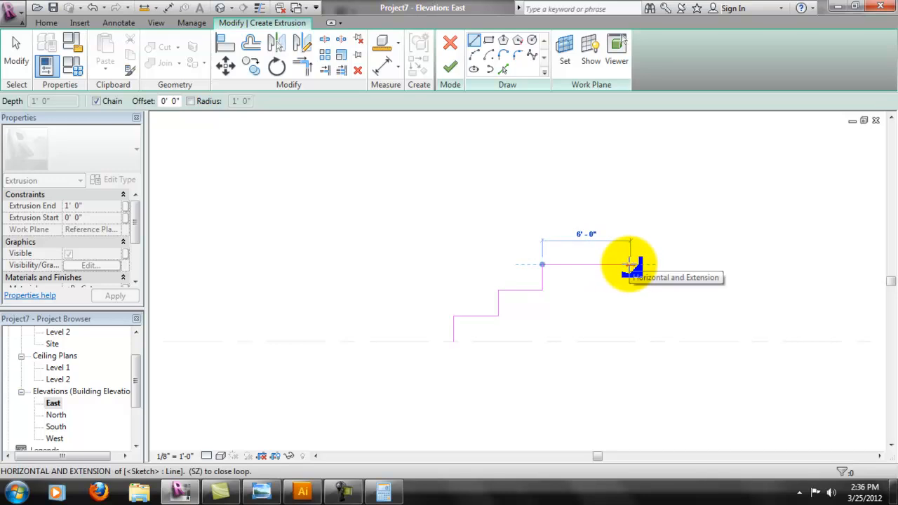
pyautogui.click(588, 265)
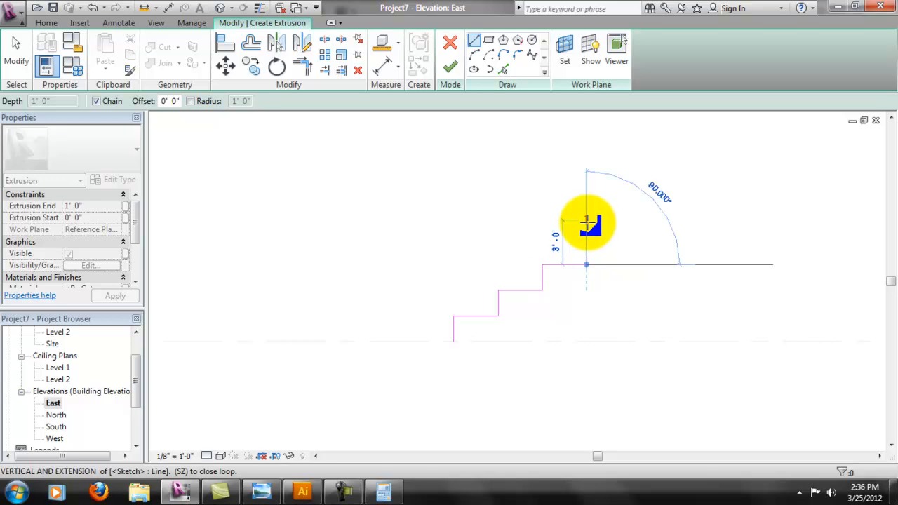
pyautogui.scroll(5, 586, 226)
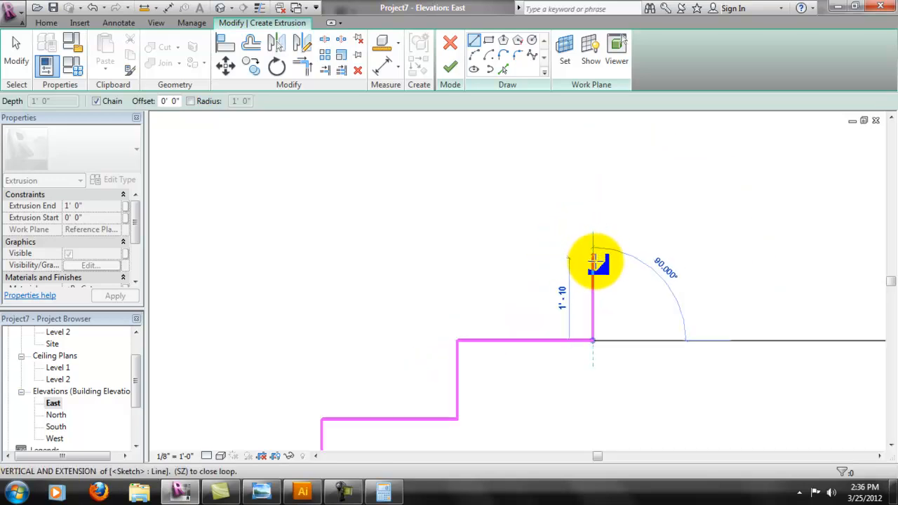
pyautogui.click(593, 262)
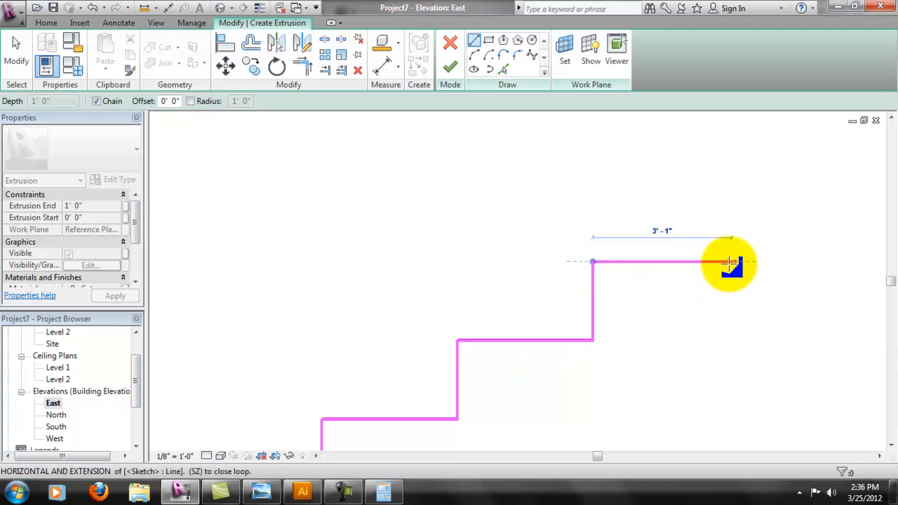
pyautogui.click(728, 262)
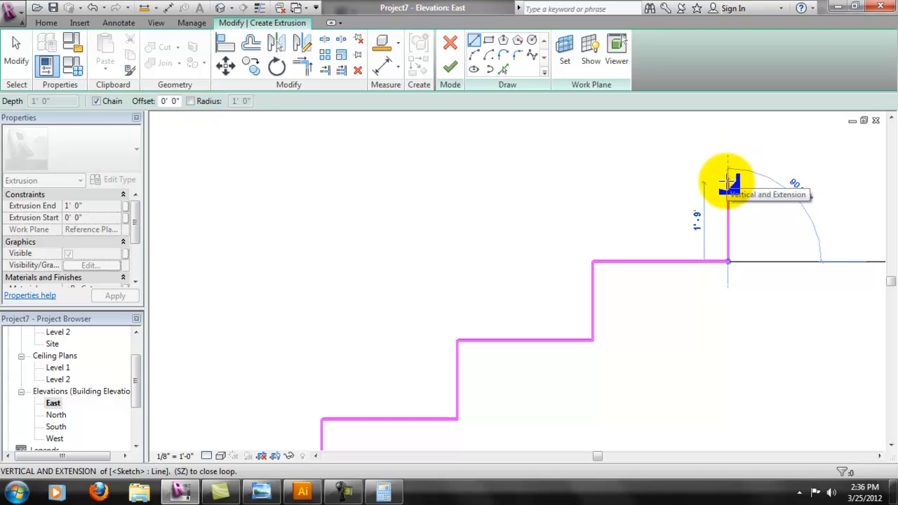
# - Add the fifth and sixth steps to the seating profile, each 1'-9" high and 3'-0" deep
pyautogui.click(728, 181)
pyautogui.scroll(-5, 729, 181)
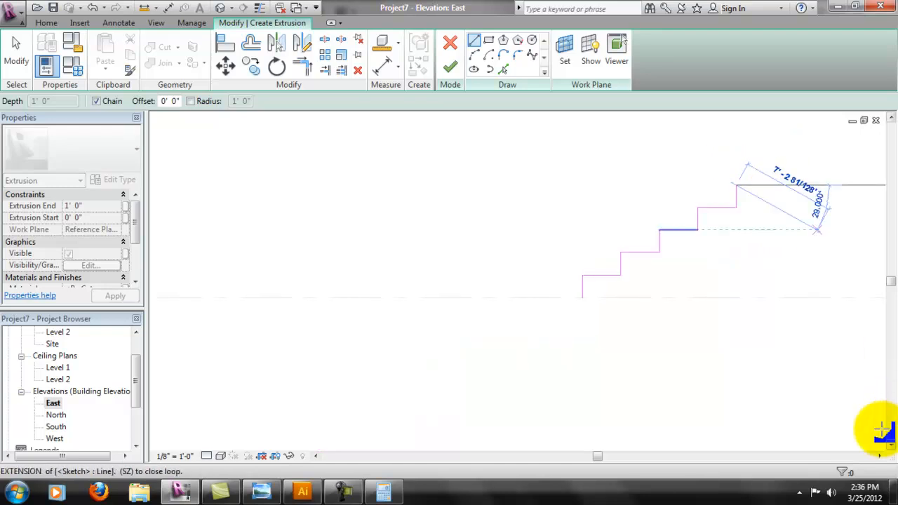
pyautogui.click(880, 456)
pyautogui.click(880, 456)
pyautogui.click(879, 456)
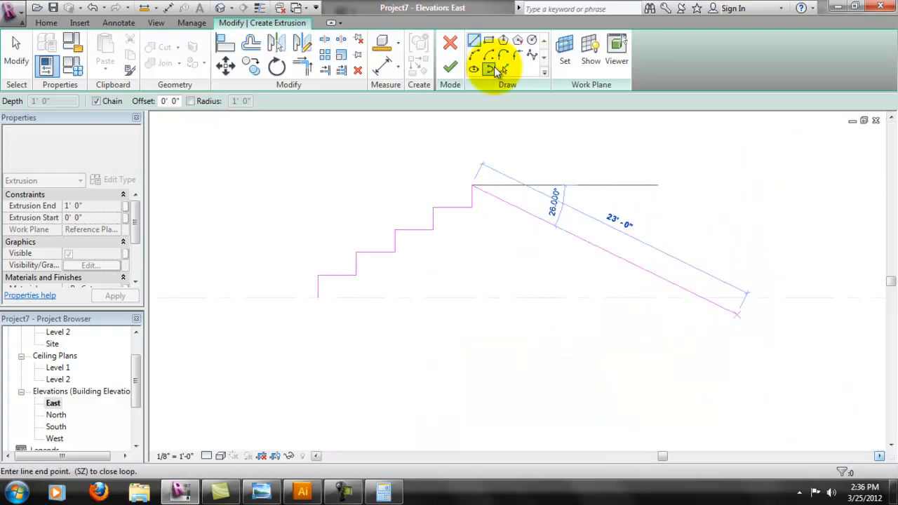
pyautogui.scroll(2, 522, 182)
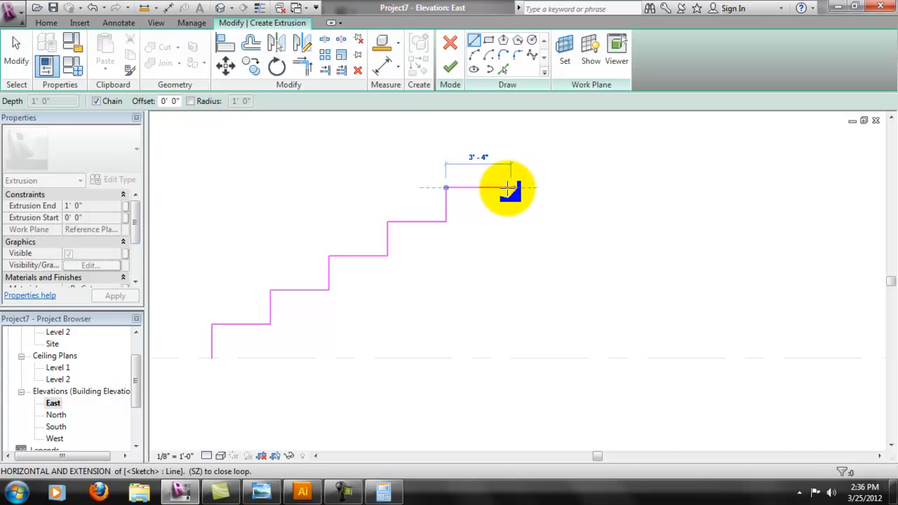
pyautogui.click(504, 187)
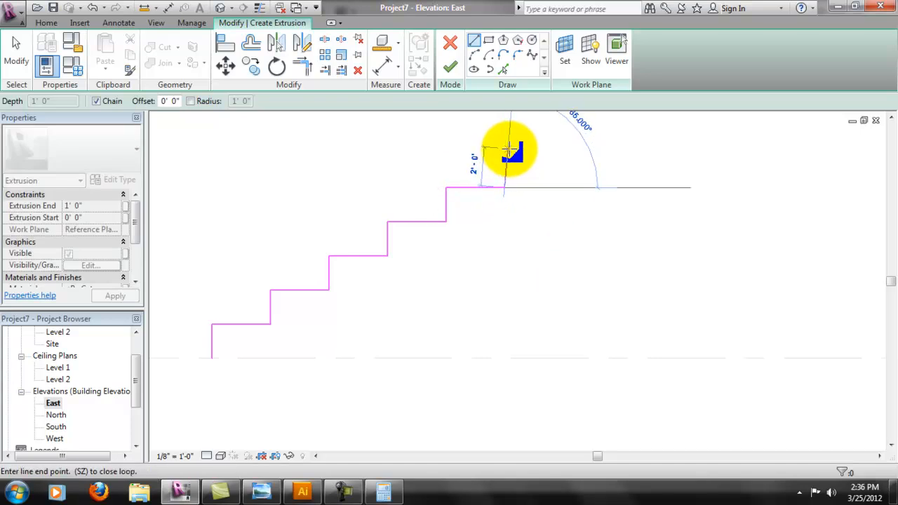
pyautogui.click(505, 153)
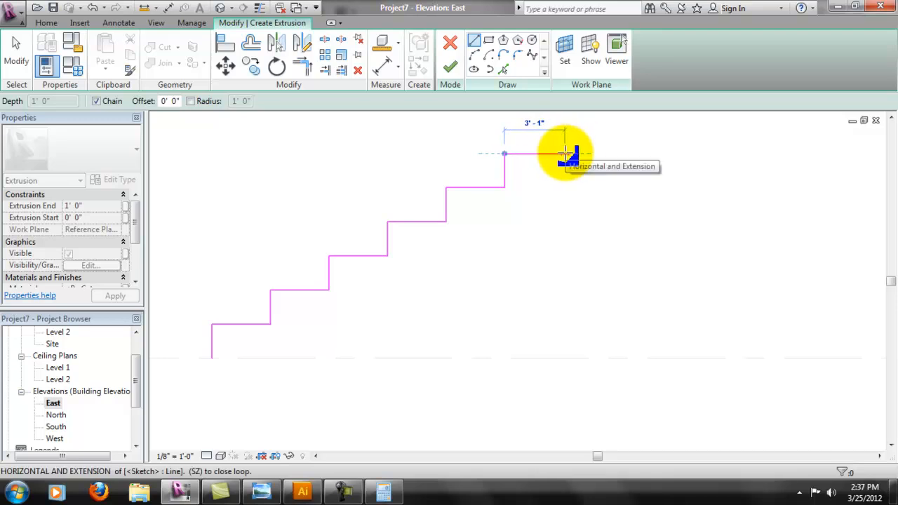
pyautogui.click(564, 153)
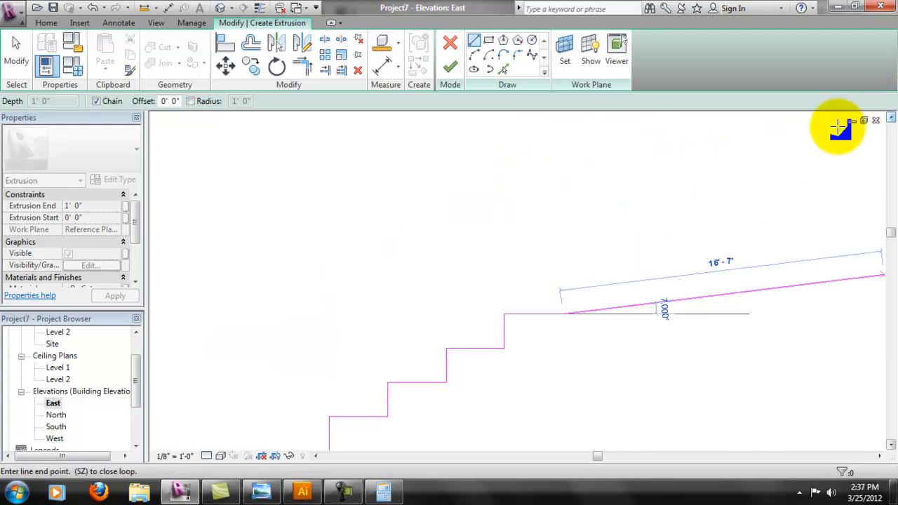
# - Sketch the seventh, eighth and ninth steps with 1'-9" risers and 3'-0" treads, and end the line chain at the ninth tread
pyautogui.click(563, 280)
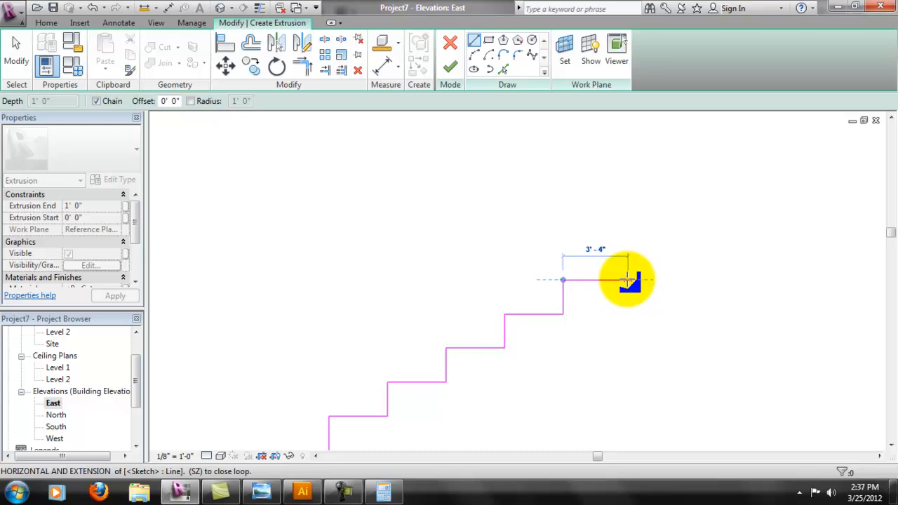
pyautogui.click(621, 280)
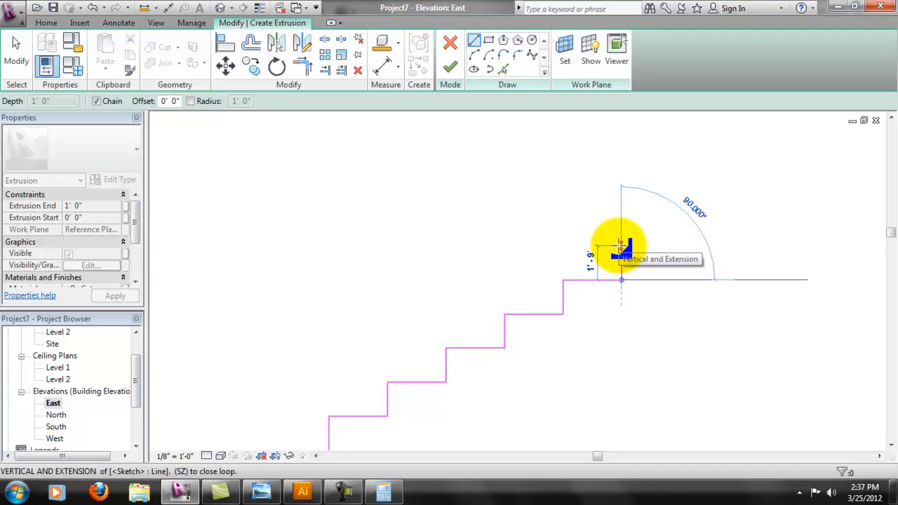
pyautogui.click(621, 245)
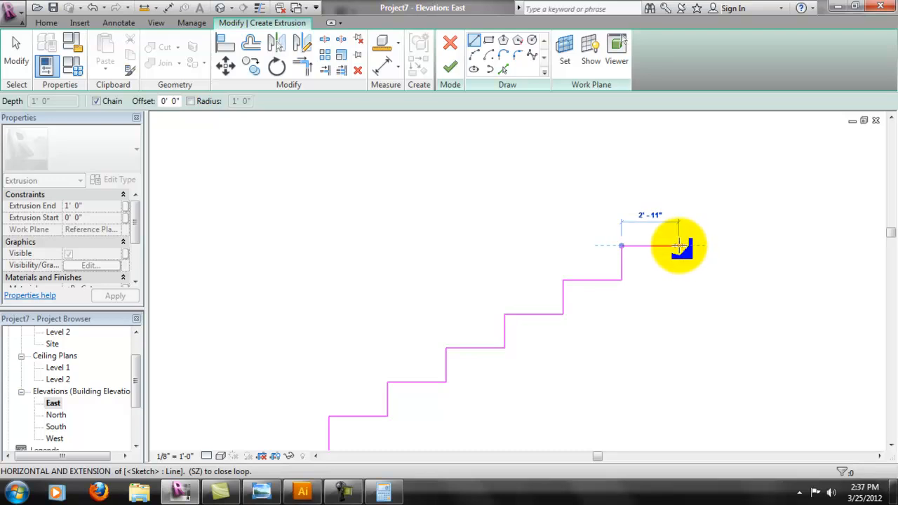
pyautogui.click(680, 245)
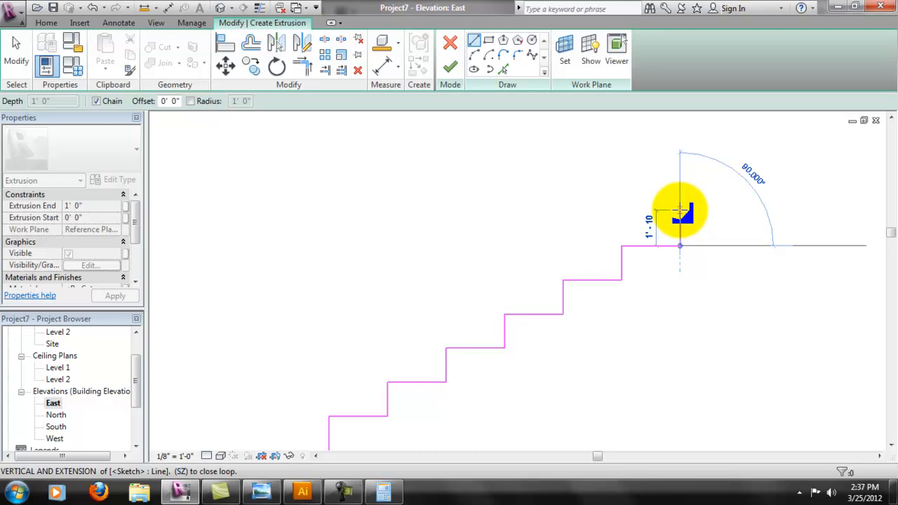
pyautogui.click(679, 210)
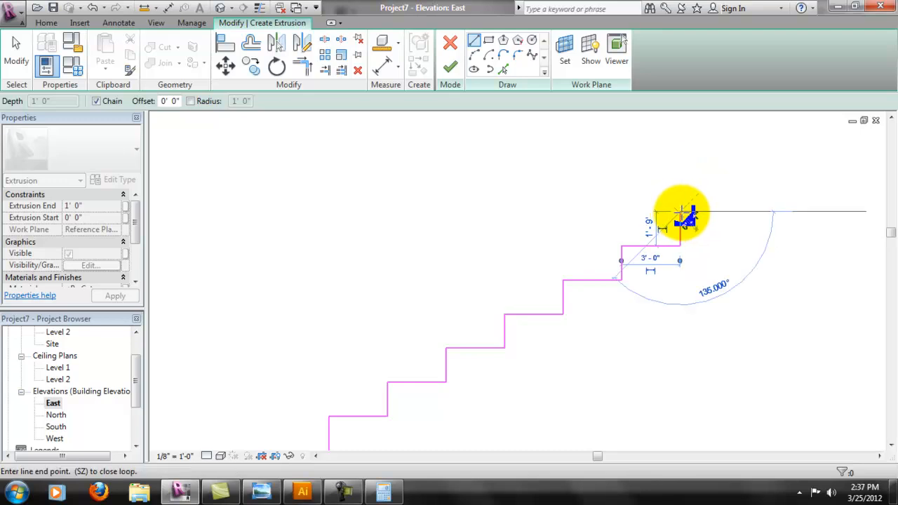
pyautogui.click(738, 211)
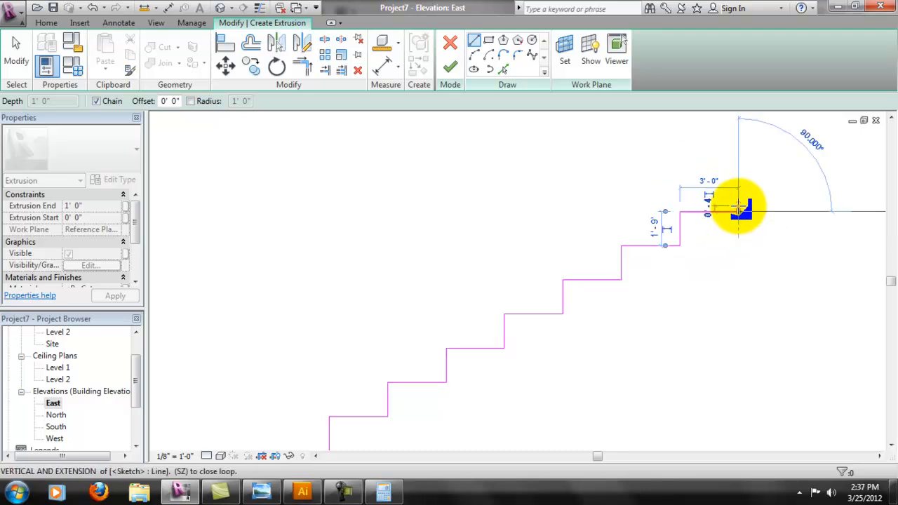
pyautogui.scroll(-4, 740, 207)
pyautogui.scroll(2, 804, 179)
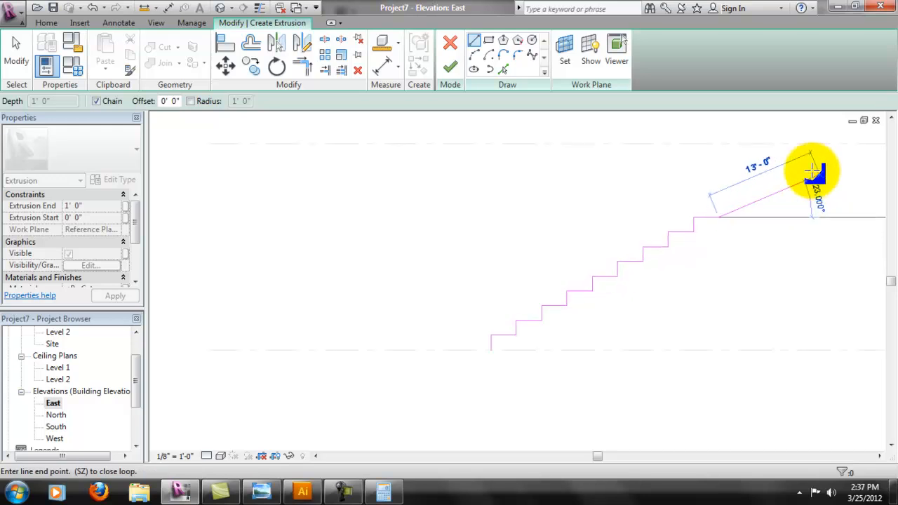
pyautogui.press('Escape')
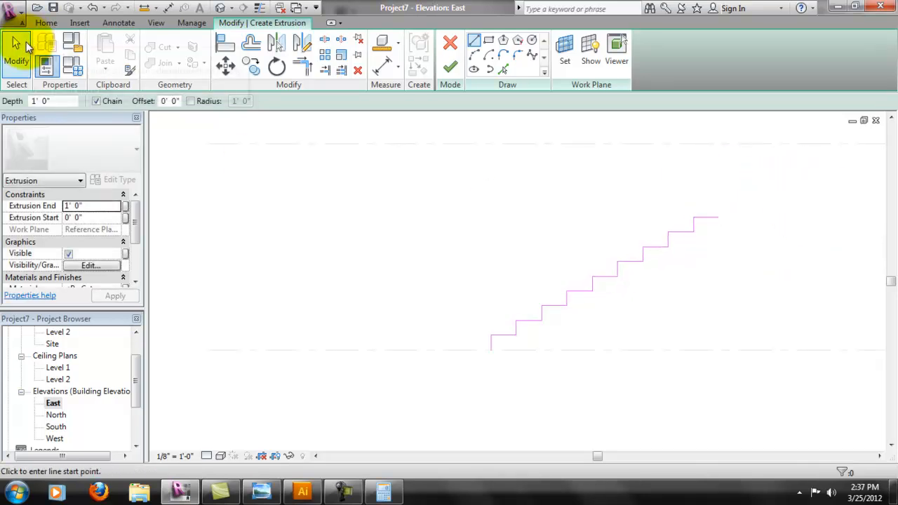
# - Copy all nine sketched steps and paste the duplicate flight beyond the right end of the original
pyautogui.click(16, 46)
pyautogui.moveTo(441, 164)
pyautogui.mouseDown()
pyautogui.moveTo(807, 368)
pyautogui.moveTo(796, 390)
pyautogui.mouseUp()
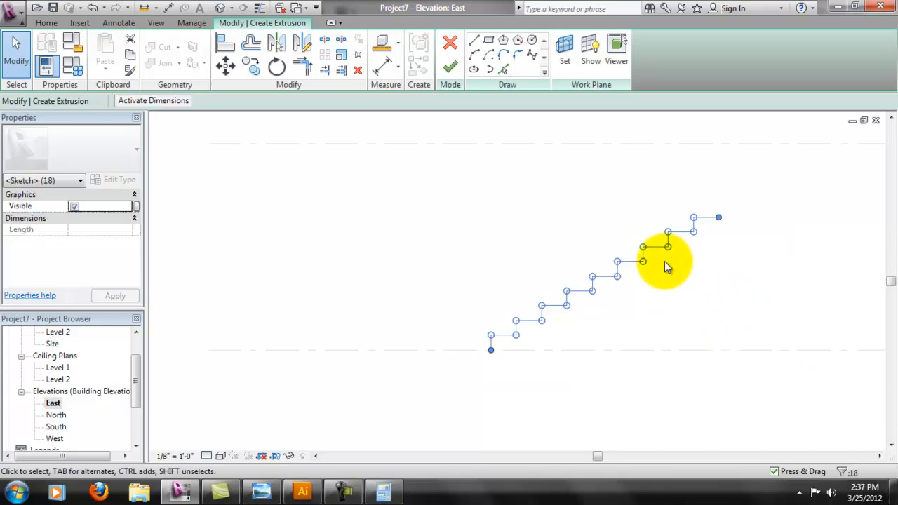
pyautogui.rightClick(651, 276)
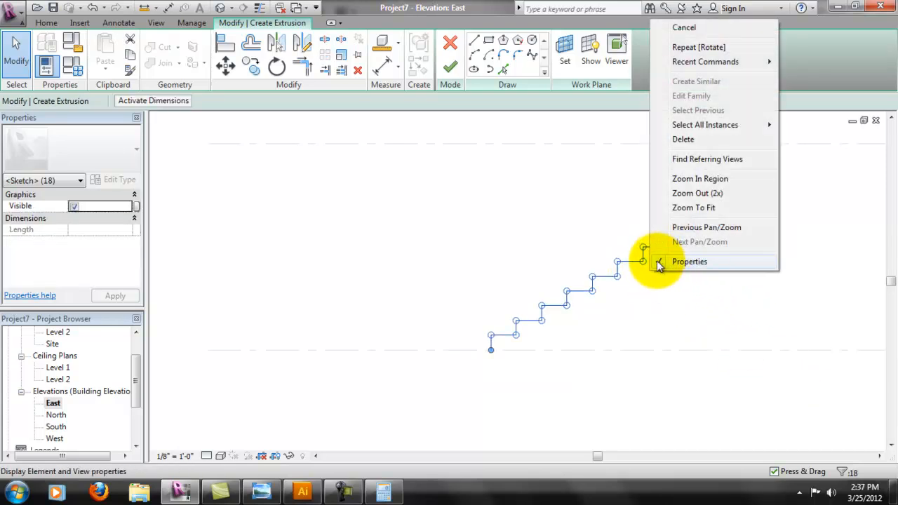
pyautogui.click(540, 207)
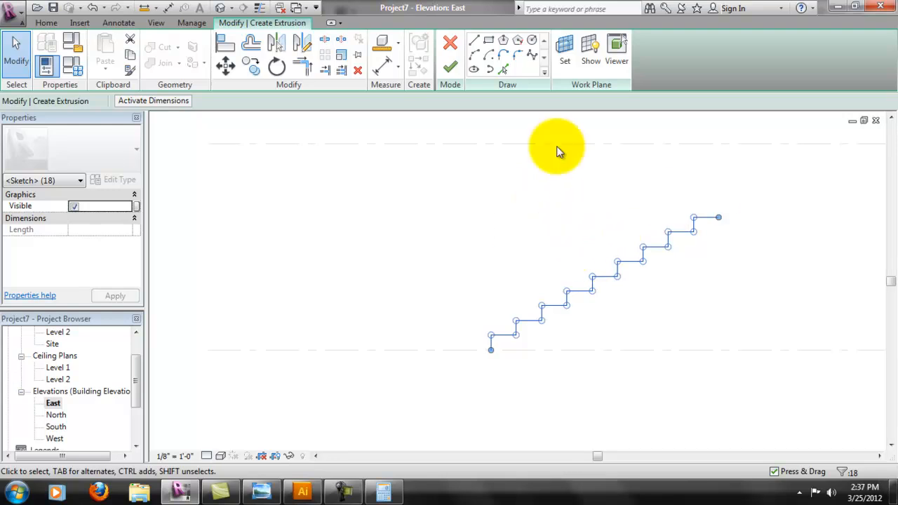
pyautogui.hotkey('ctrl', 'v')
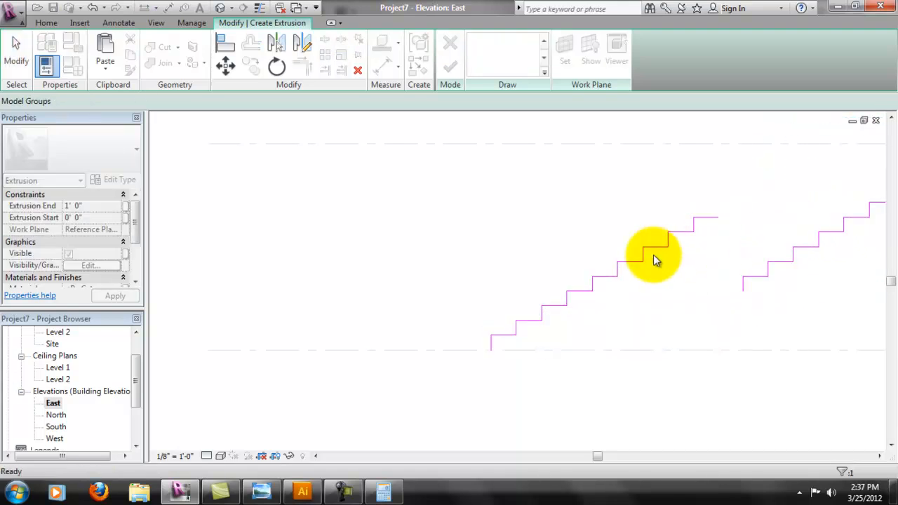
pyautogui.click(635, 259)
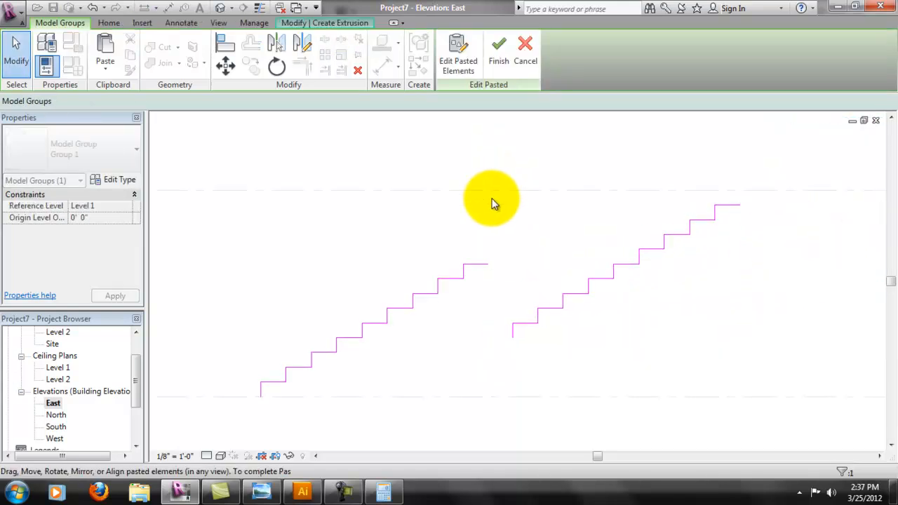
# - Move the pasted flight by its lowest point to the end of the original flight's ninth tread
pyautogui.moveTo(501, 146); pyautogui.dragTo(764, 332)
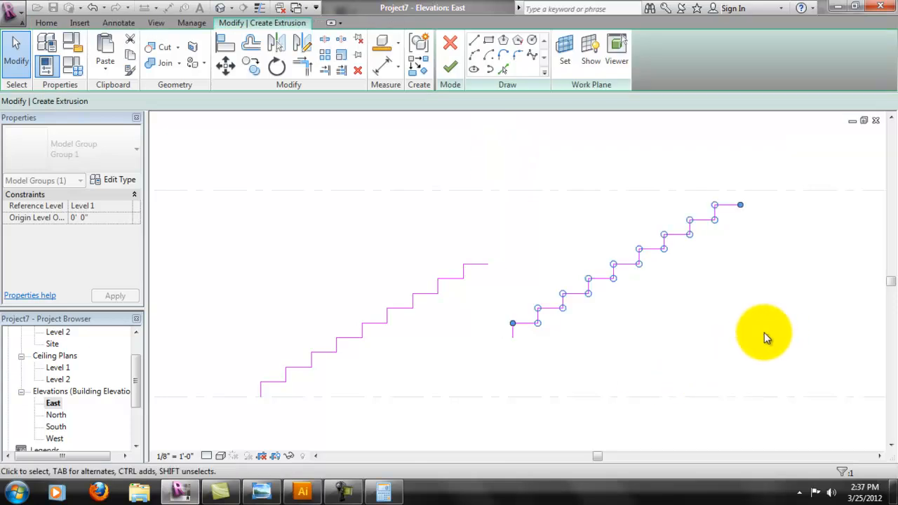
pyautogui.moveTo(500, 148)
pyautogui.mouseDown()
pyautogui.moveTo(585, 274)
pyautogui.moveTo(803, 368)
pyautogui.mouseUp()
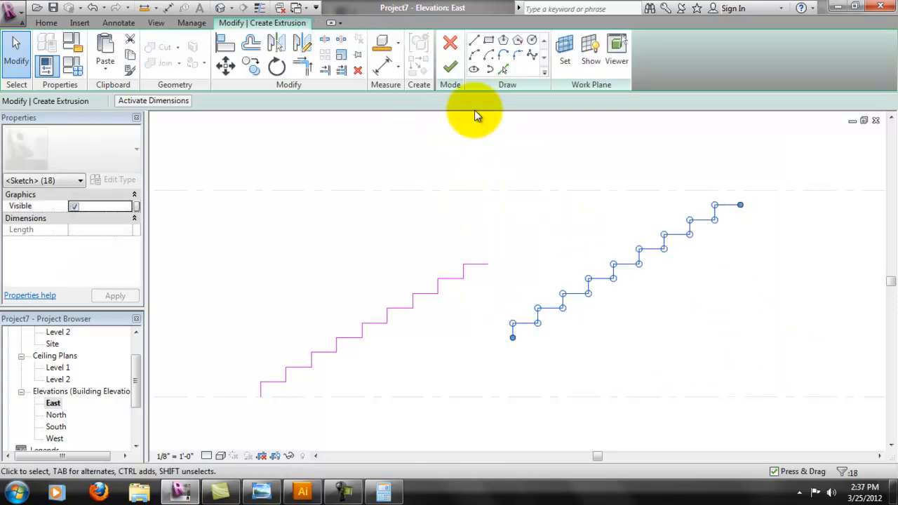
pyautogui.click(225, 65)
pyautogui.click(513, 339)
pyautogui.click(488, 267)
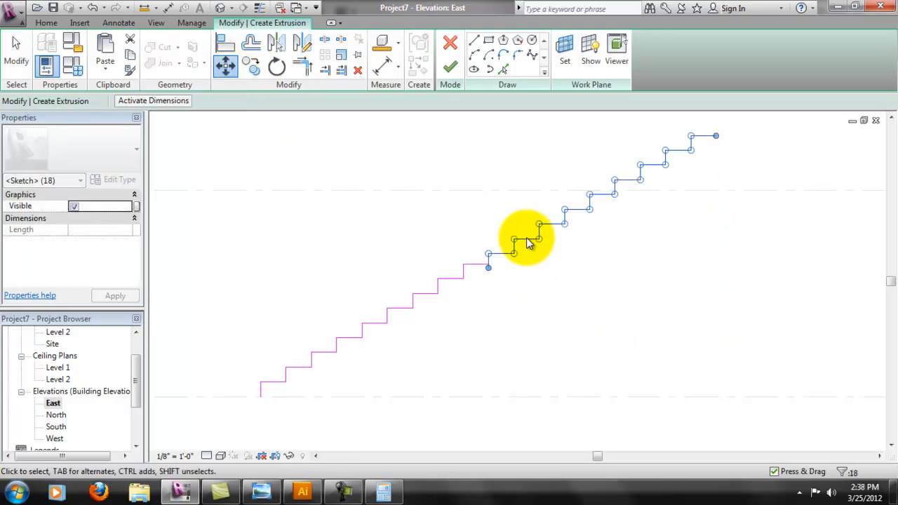
pyautogui.click(644, 234)
# - Move the upper flight down or up as needed so its lowest riser endpoint snaps exactly to the ninth tread's end
pyautogui.scroll(3, 635, 175)
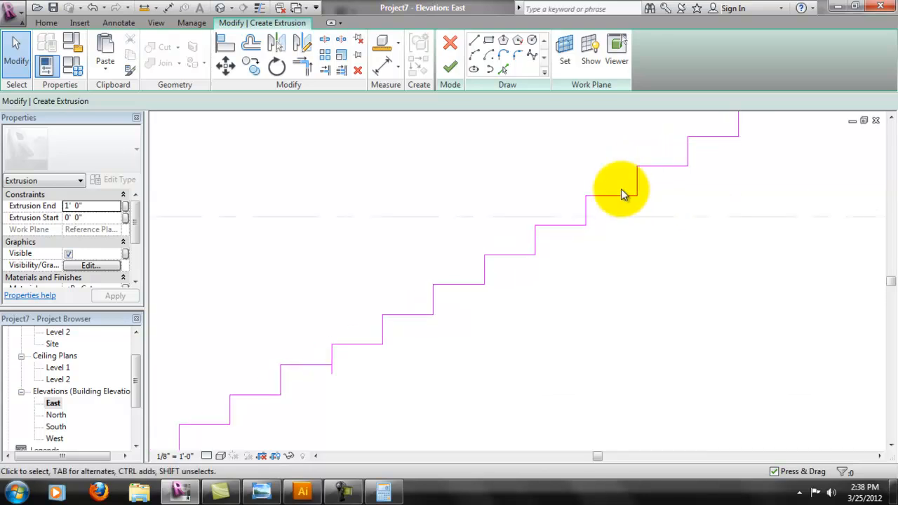
pyautogui.scroll(3, 595, 218)
pyautogui.scroll(-8, 598, 220)
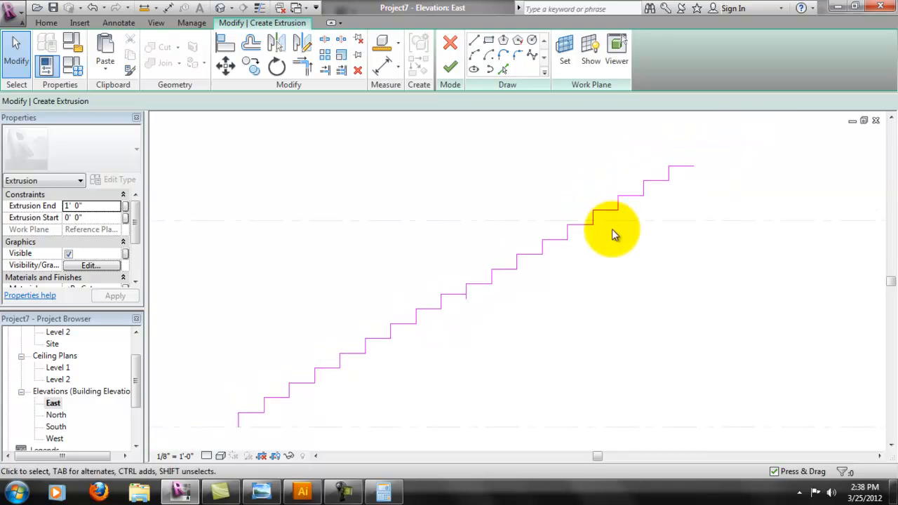
pyautogui.scroll(-2, 612, 235)
pyautogui.scroll(5, 502, 284)
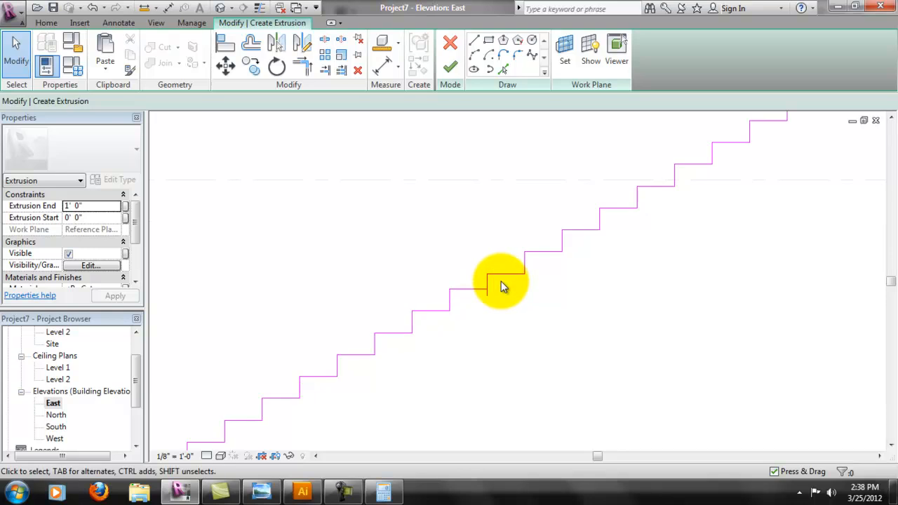
pyautogui.moveTo(722, 204); pyautogui.dragTo(647, 251, button='middle')
pyautogui.scroll(-1, 670, 257)
pyautogui.moveTo(581, 241); pyautogui.dragTo(569, 248, button='middle')
pyautogui.moveTo(417, 174)
pyautogui.mouseDown()
pyautogui.moveTo(587, 234)
pyautogui.moveTo(782, 358)
pyautogui.mouseUp()
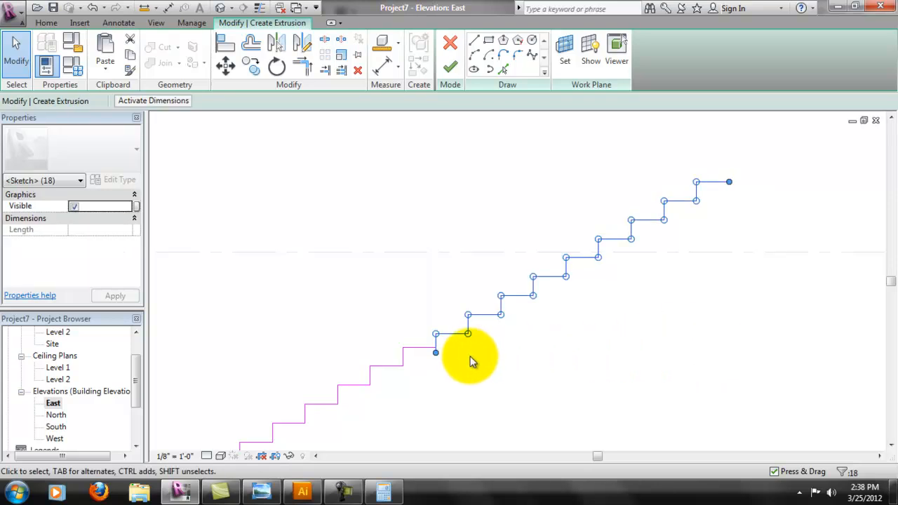
pyautogui.click(225, 65)
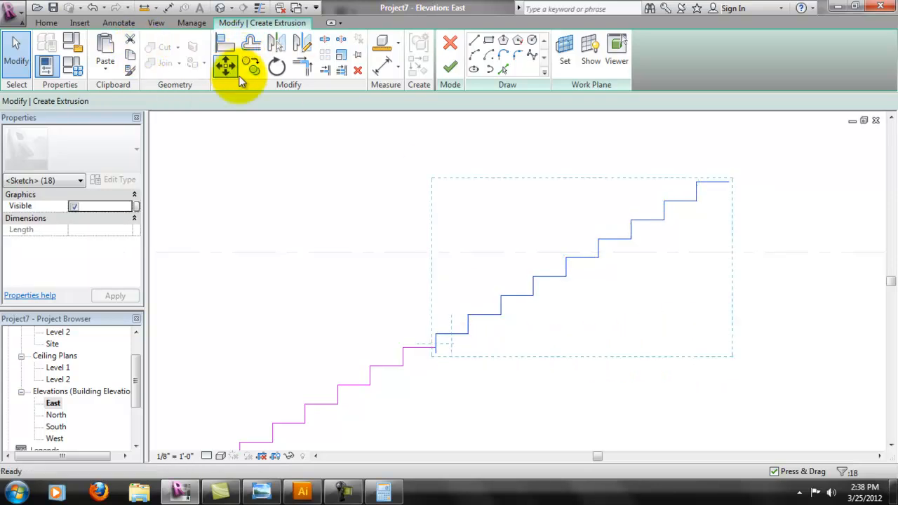
pyautogui.click(435, 355)
pyautogui.click(436, 347)
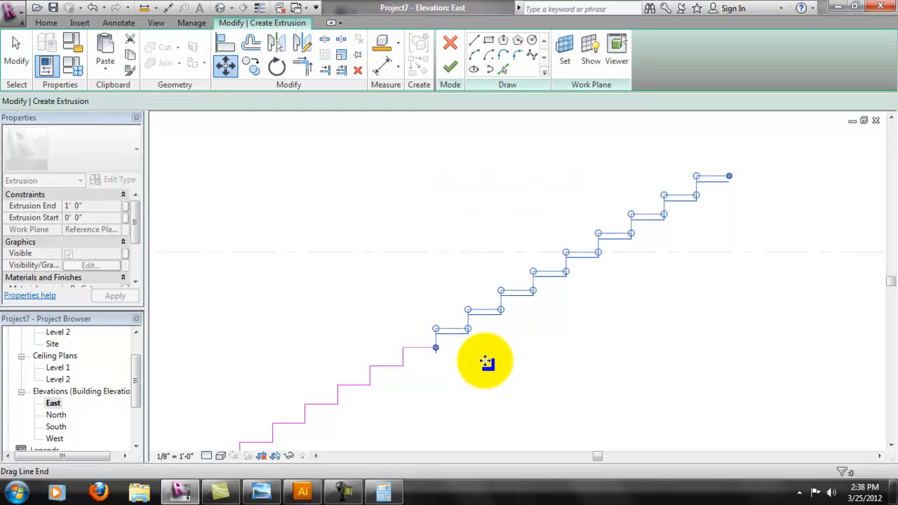
pyautogui.click(639, 277)
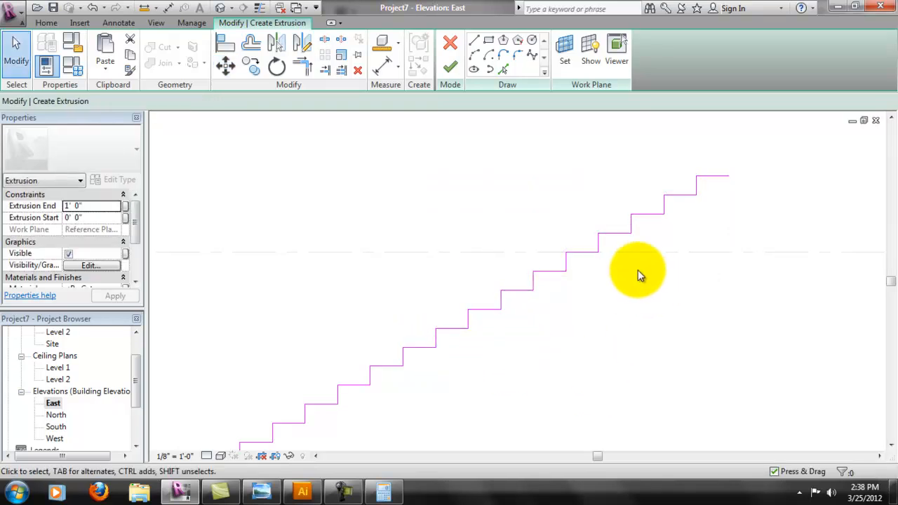
# - Delete the riser and all remaining step lines of the profile above Level 2
pyautogui.click(599, 245)
pyautogui.press('Escape')
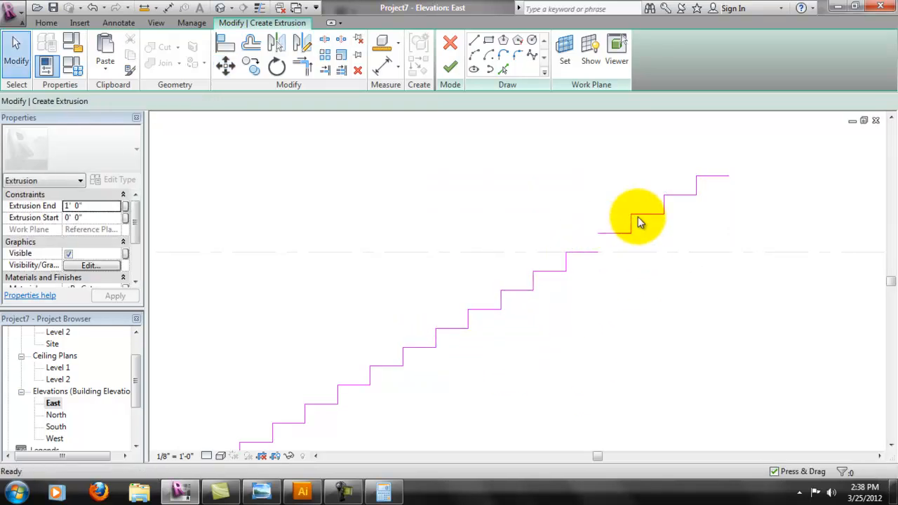
pyautogui.moveTo(612, 161); pyautogui.dragTo(771, 240)
pyautogui.press('Delete')
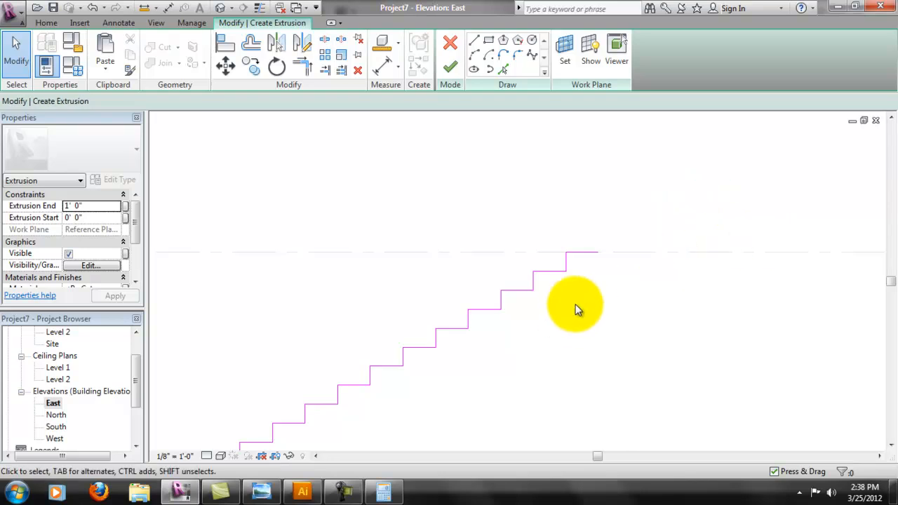
# - Examine the top tread's alignment with Level 2 and the overall stepped profile between the levels
pyautogui.scroll(5, 586, 264)
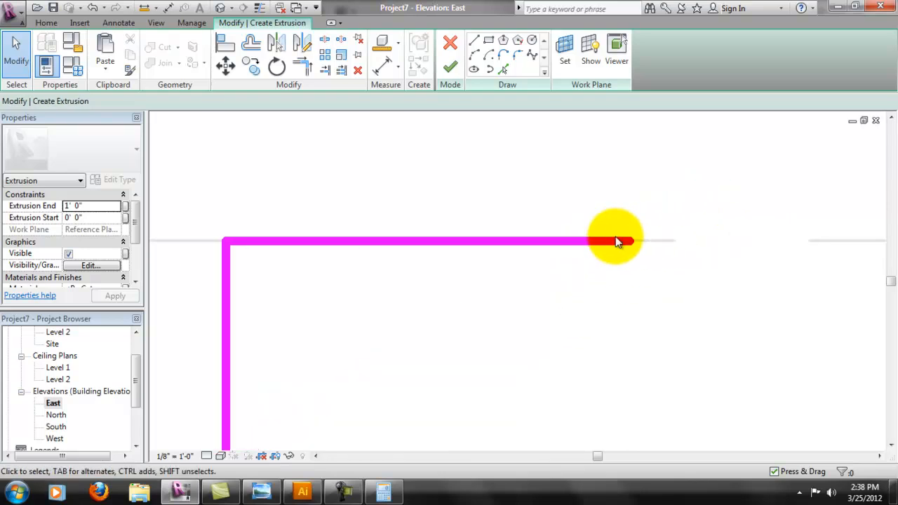
pyautogui.scroll(-6, 583, 274)
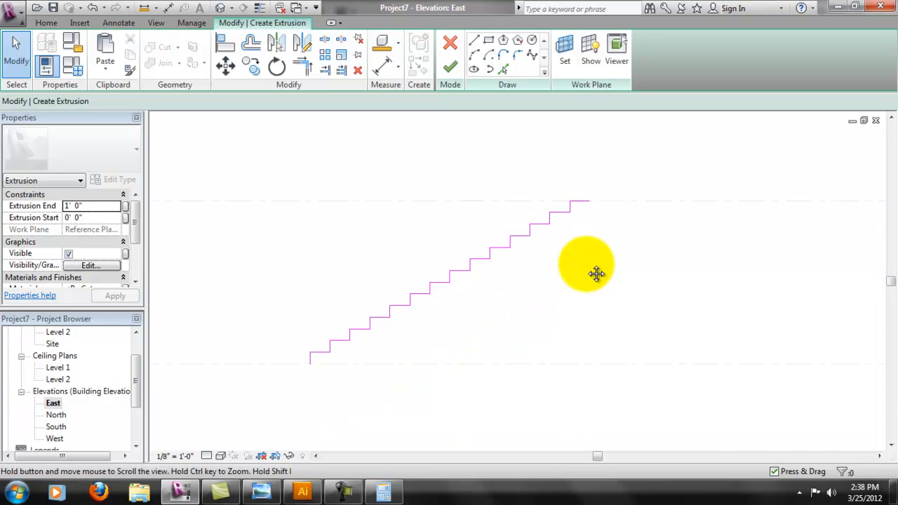
pyautogui.scroll(-1, 578, 265)
pyautogui.moveTo(614, 266); pyautogui.dragTo(493, 273, button='middle')
pyautogui.moveTo(670, 236); pyautogui.dragTo(625, 247, button='middle')
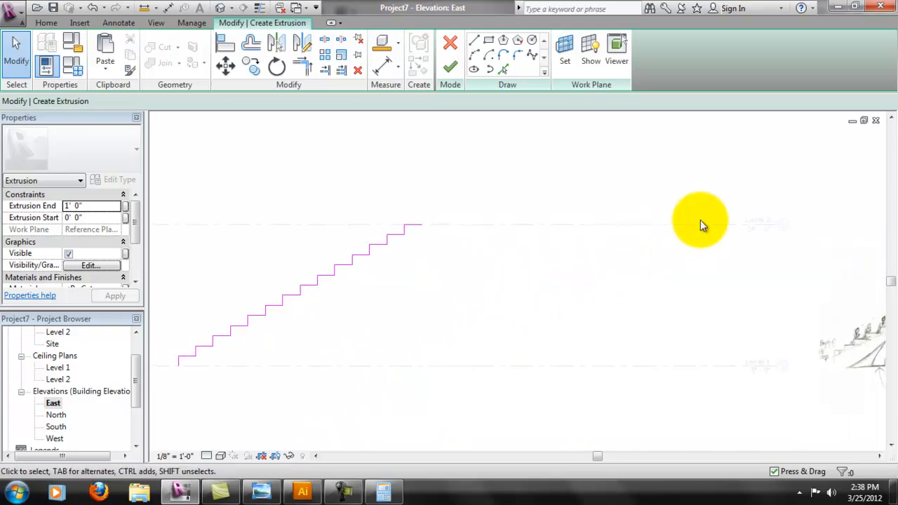
pyautogui.moveTo(457, 297); pyautogui.dragTo(563, 293, button='middle')
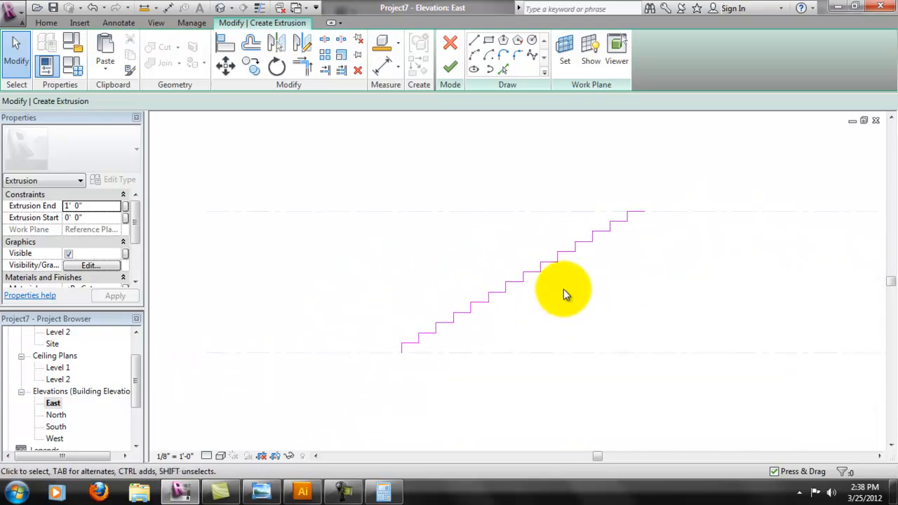
pyautogui.scroll(1, 590, 264)
pyautogui.scroll(1, 590, 263)
pyautogui.moveTo(622, 256); pyautogui.dragTo(611, 240, button='middle')
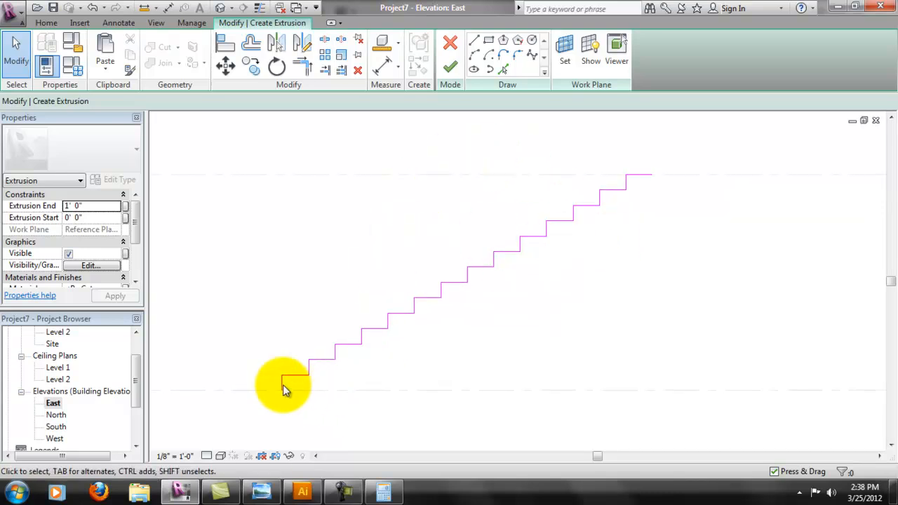
# - Close the profile with a 6'-0" base line on Level 1, a sloped underside and a vertical edge up to the top tread's end
pyautogui.click(474, 40)
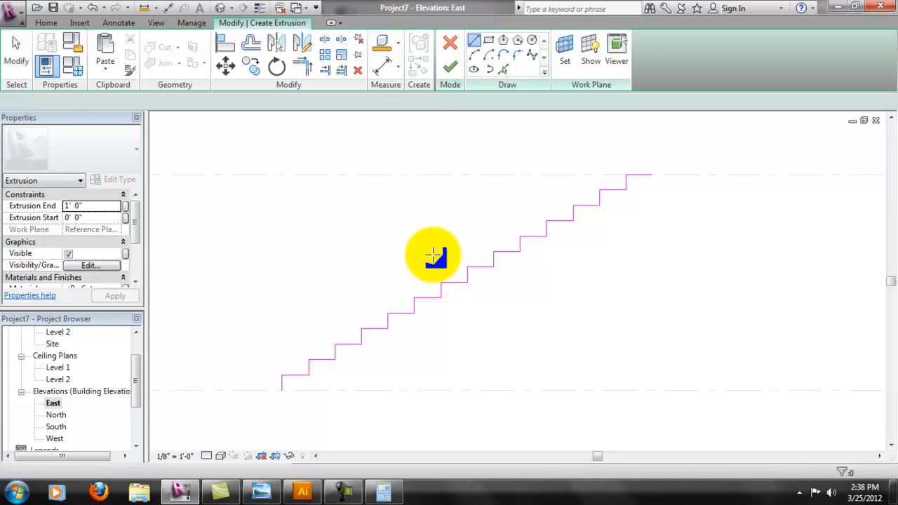
pyautogui.click(282, 390)
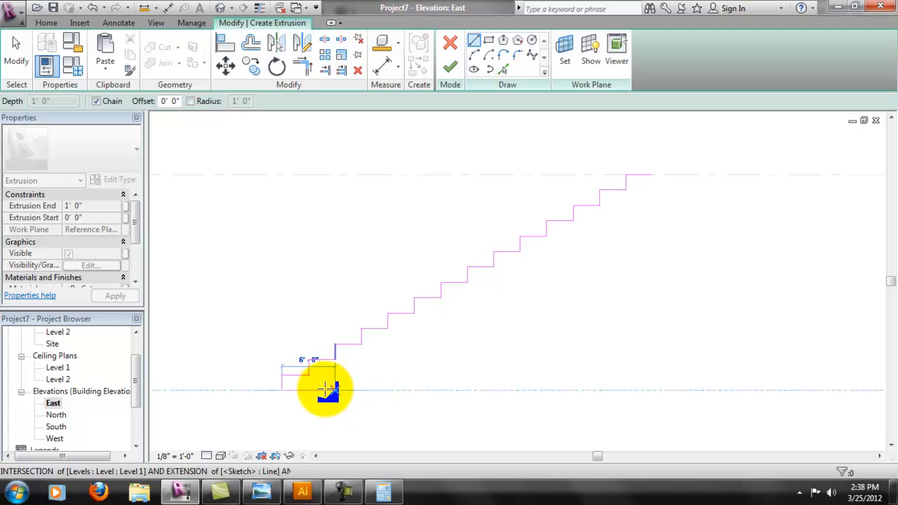
pyautogui.click(336, 389)
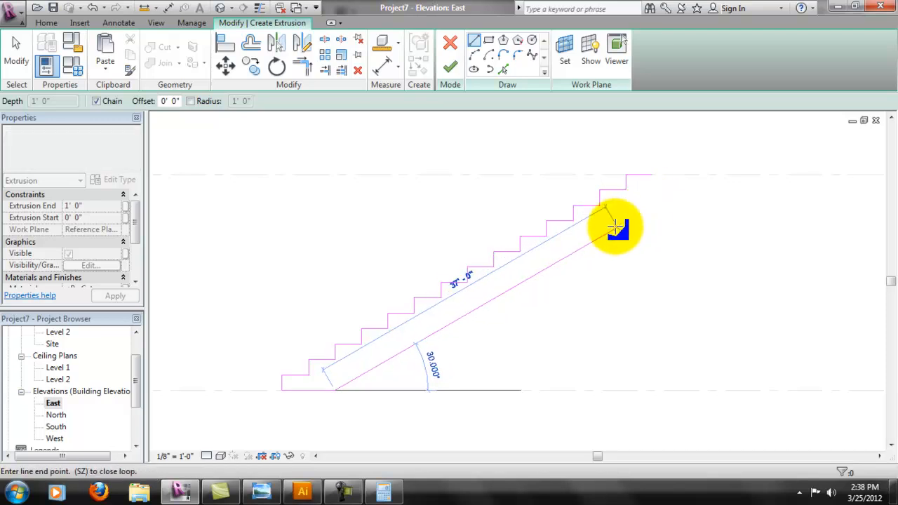
pyautogui.click(652, 205)
pyautogui.click(652, 175)
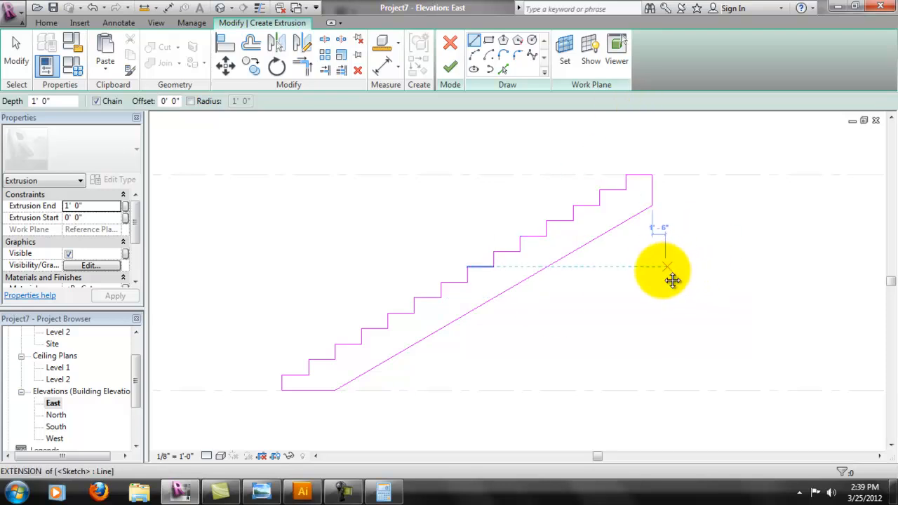
# - Finish the closed seating sketch to create the extrusion
pyautogui.moveTo(663, 269); pyautogui.dragTo(651, 299, button='middle')
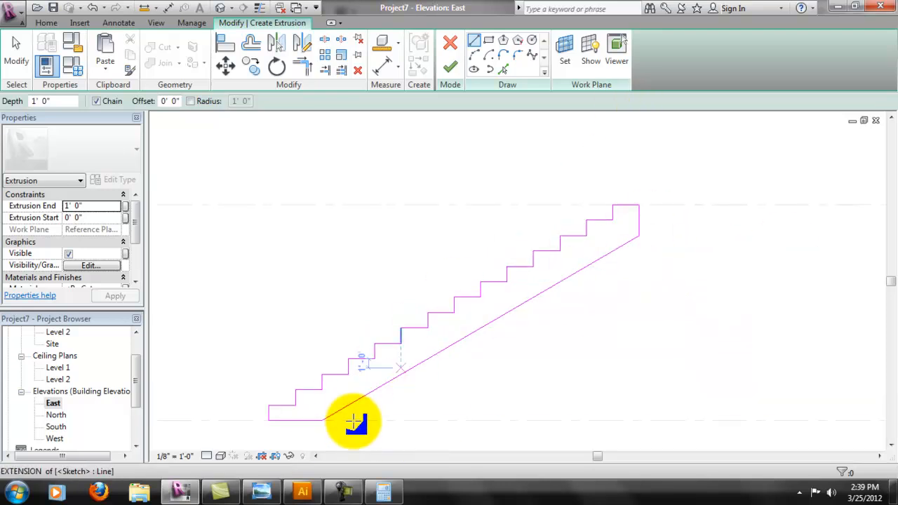
pyautogui.moveTo(415, 299)
pyautogui.mouseDown(button='middle')
pyautogui.moveTo(397, 291)
pyautogui.moveTo(341, 379)
pyautogui.mouseUp(button='middle')
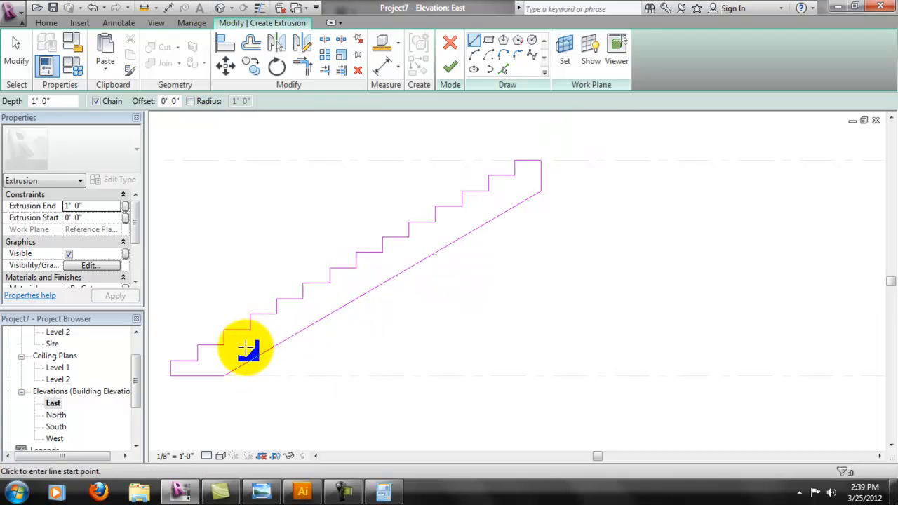
pyautogui.click(212, 356)
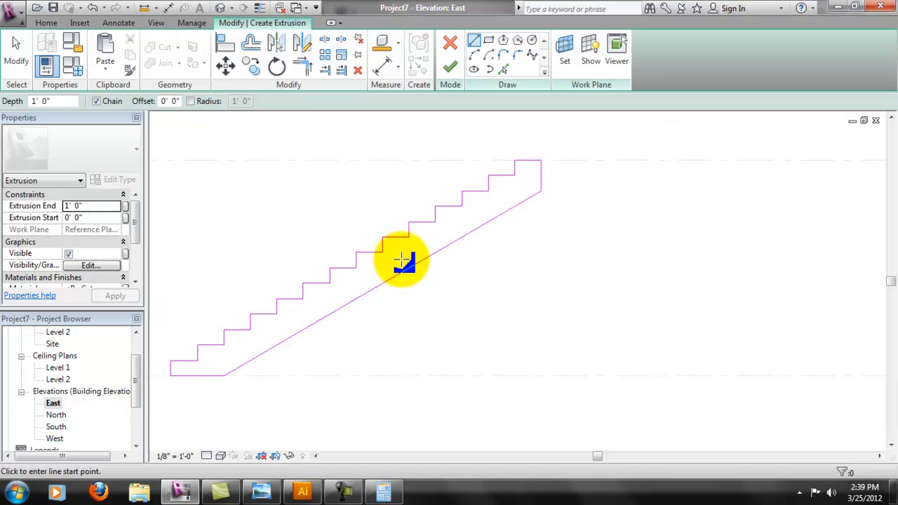
pyautogui.moveTo(410, 289); pyautogui.dragTo(499, 291, button='middle')
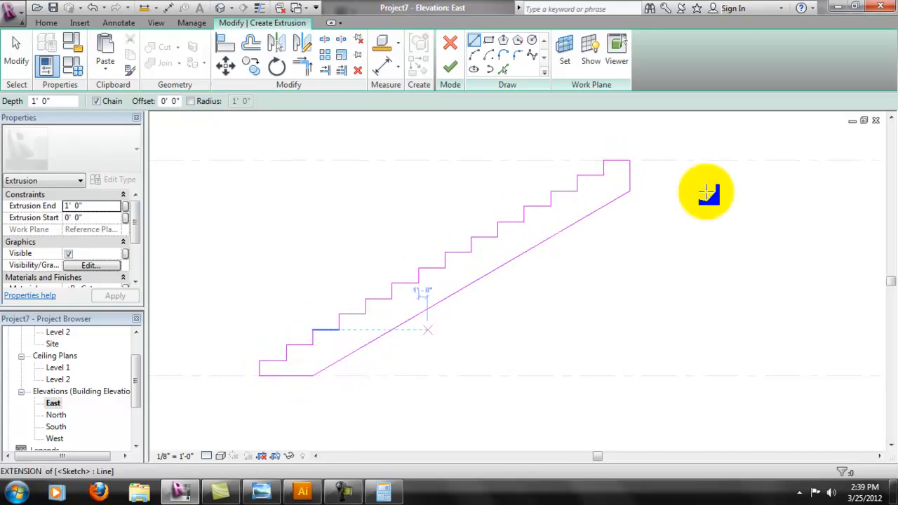
pyautogui.click(449, 66)
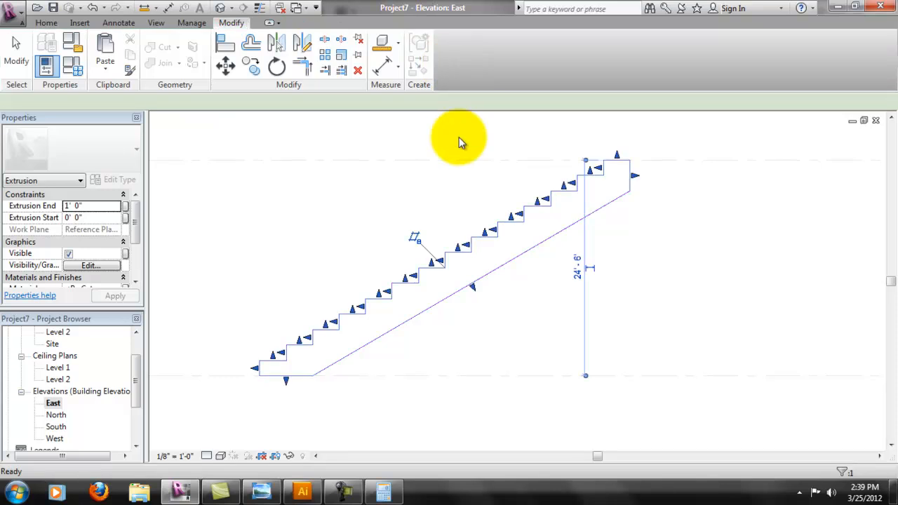
pyautogui.moveTo(618, 203); pyautogui.dragTo(692, 216, button='middle')
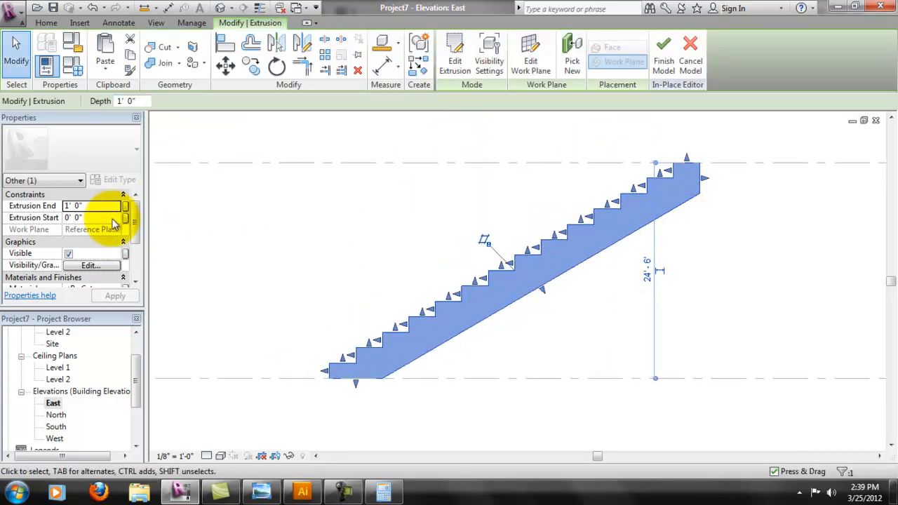
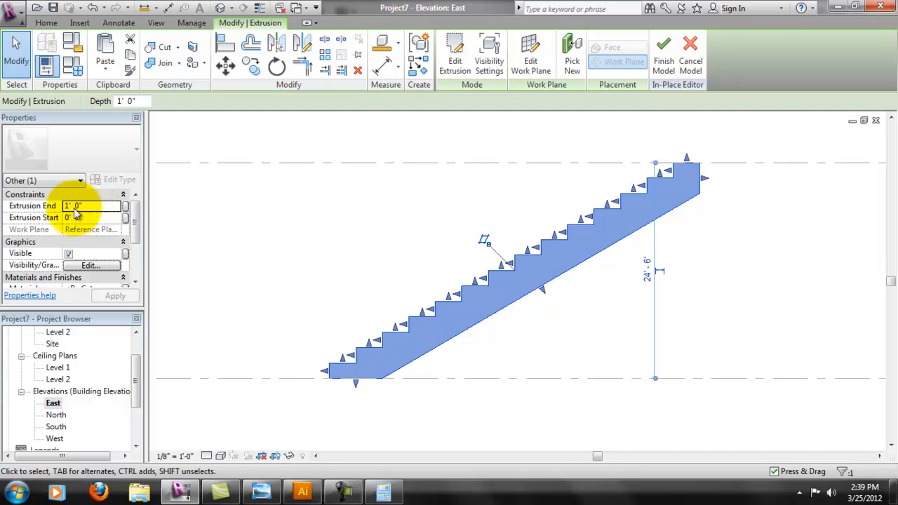
# - Set the seating extrusion's end to -40' and apply it
pyautogui.click(94, 205)
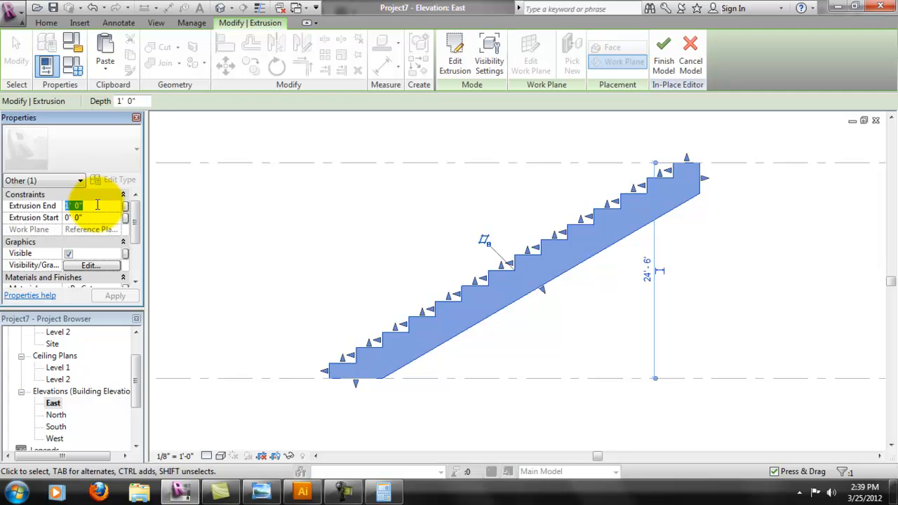
pyautogui.scroll(-4, 531, 284)
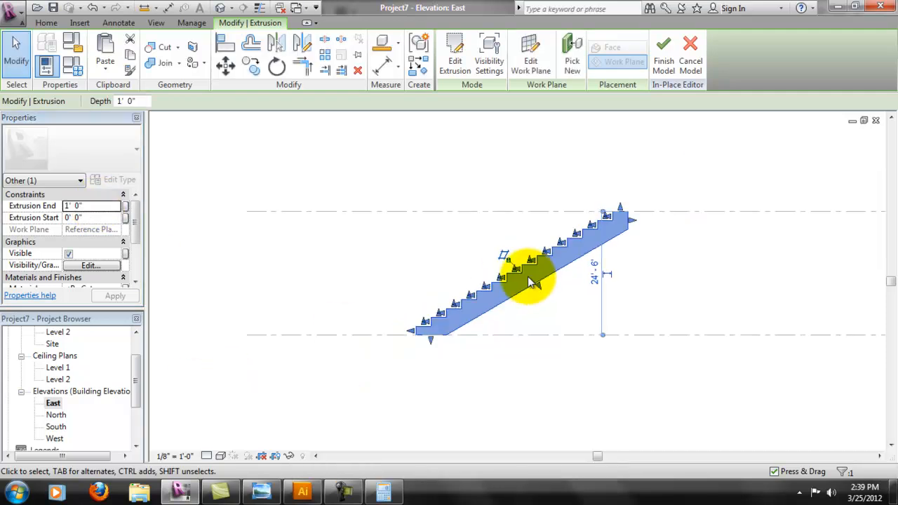
pyautogui.scroll(-1, 529, 277)
pyautogui.moveTo(644, 277); pyautogui.dragTo(619, 282, button='middle')
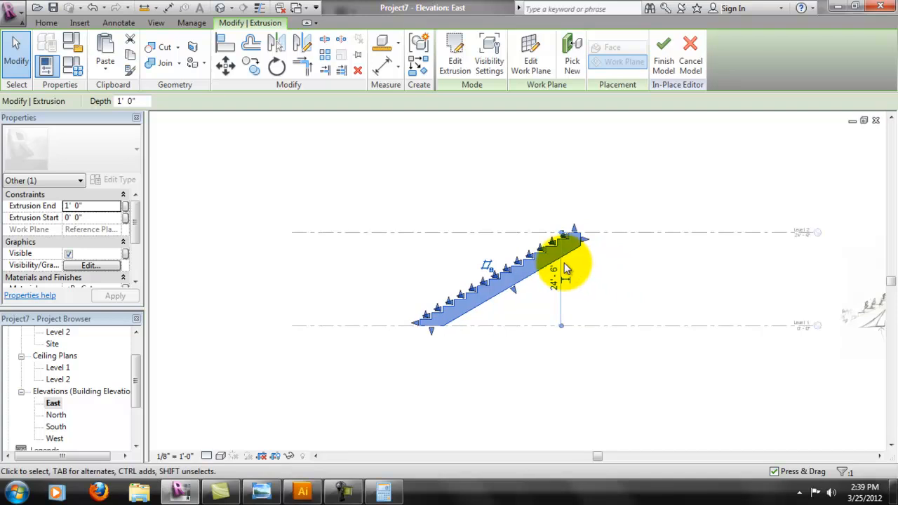
pyautogui.scroll(2, 564, 263)
pyautogui.scroll(1, 566, 269)
pyautogui.click(94, 206)
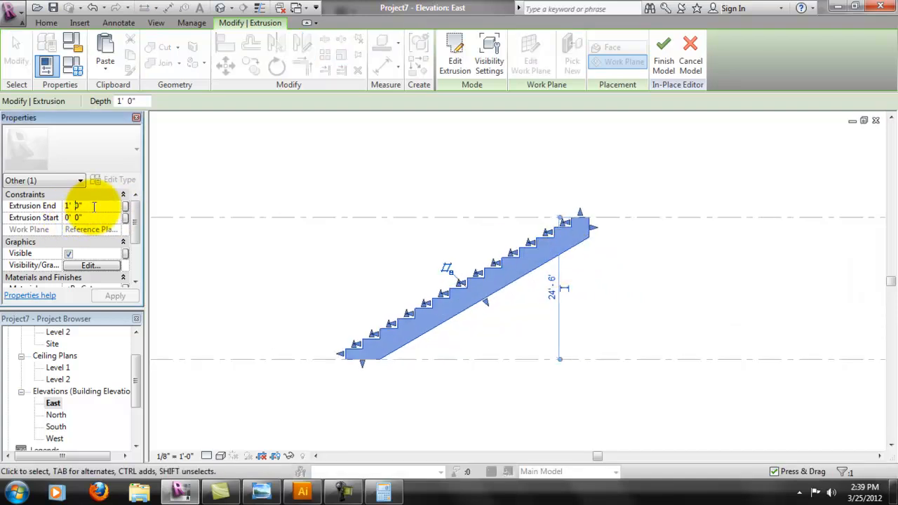
pyautogui.moveTo(94, 206); pyautogui.dragTo(73, 206)
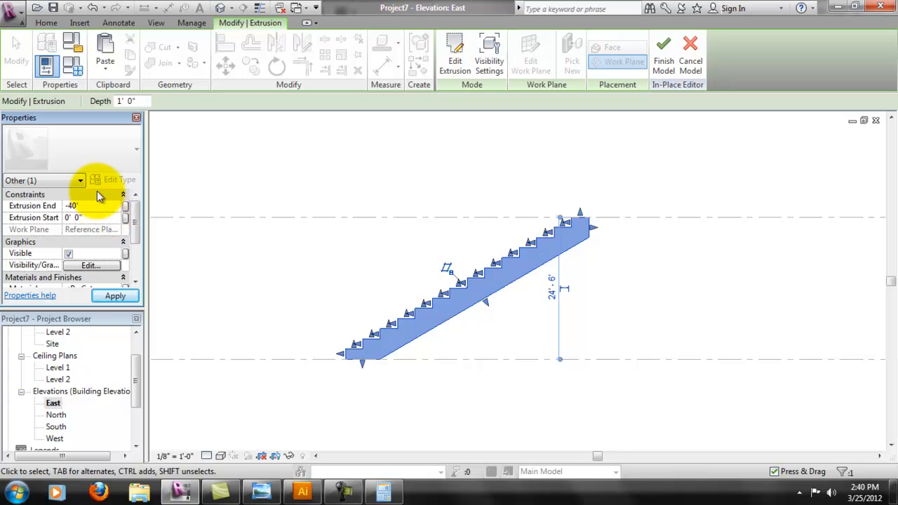
pyautogui.click(118, 297)
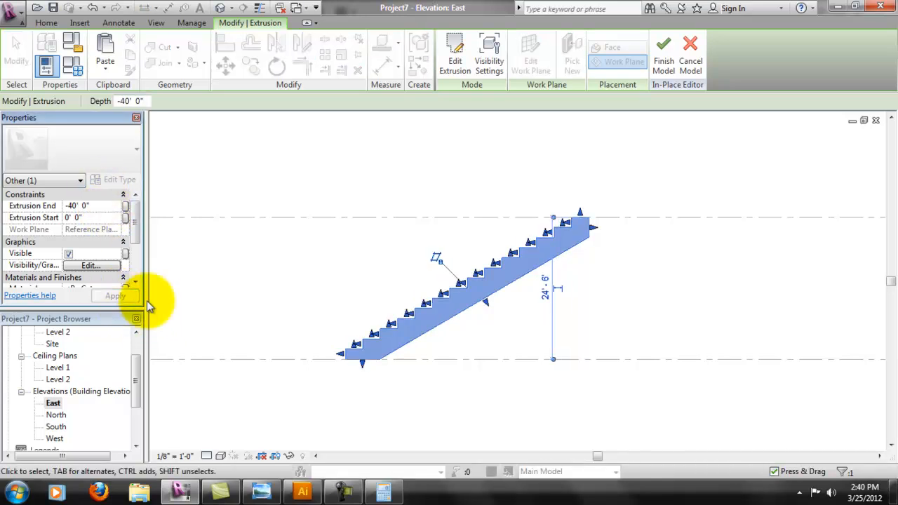
# - Finish the in-place seating model and open the Level 1 floor plan
pyautogui.click(665, 68)
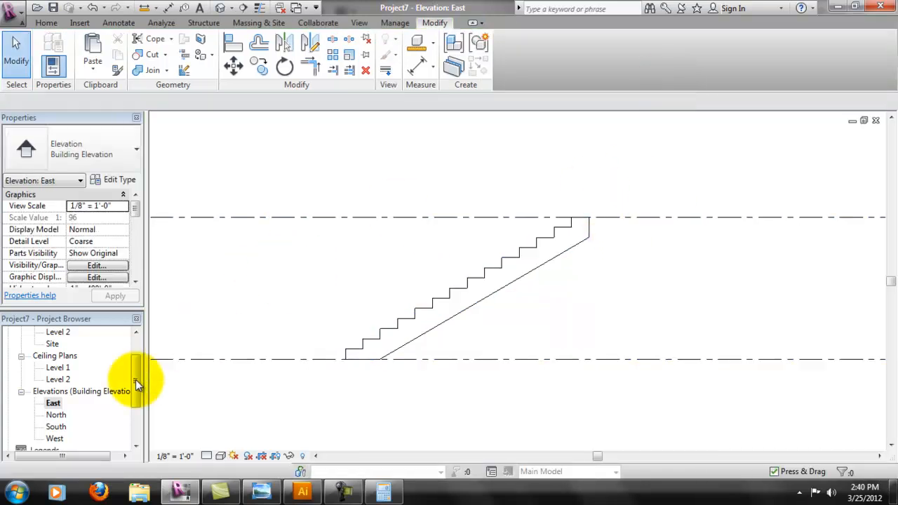
pyautogui.moveTo(137, 379); pyautogui.dragTo(139, 353)
pyautogui.doubleClick(70, 356)
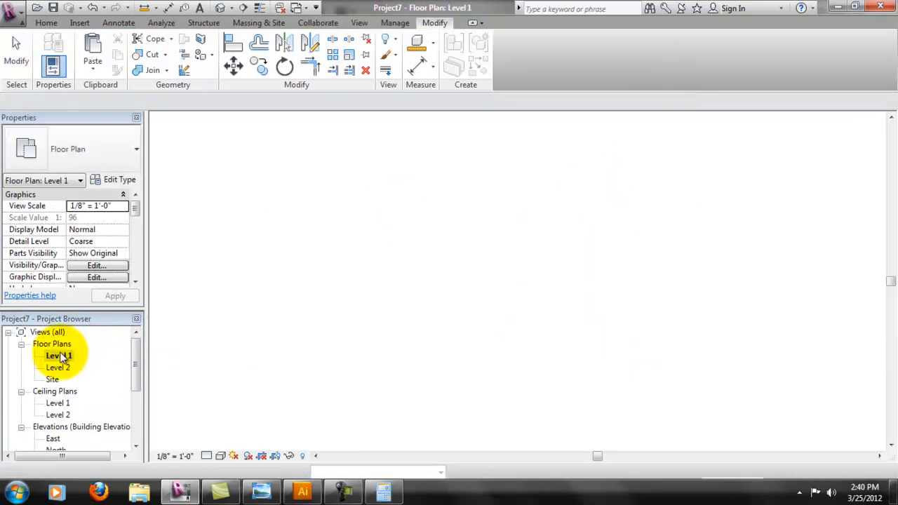
# - Examine the first section's dimensions, angled edge and overlap with the second section on the hand-drawn plan sketch
pyautogui.scroll(5, 693, 204)
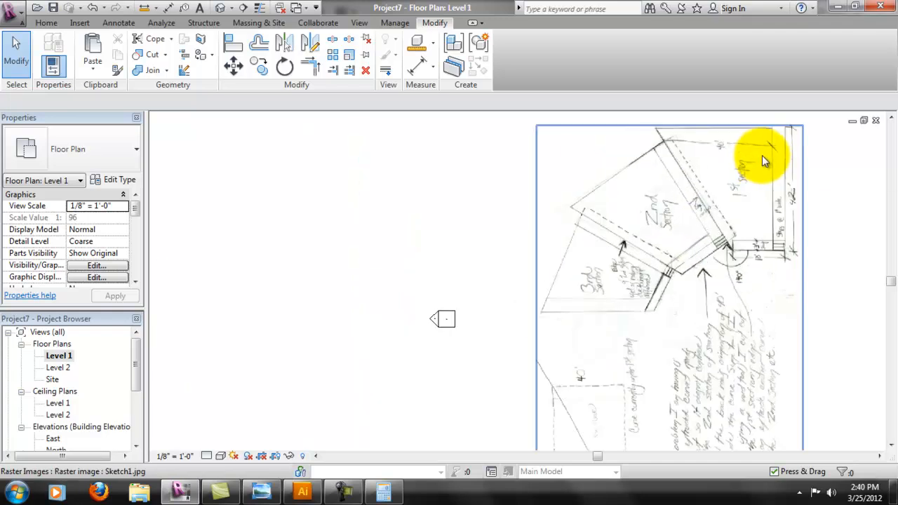
pyautogui.scroll(3, 681, 180)
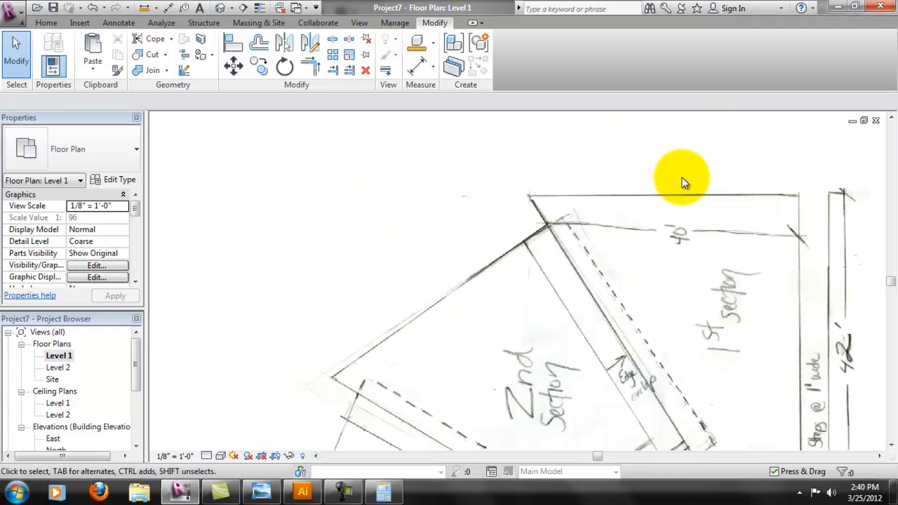
pyautogui.moveTo(808, 270); pyautogui.dragTo(773, 286, button='middle')
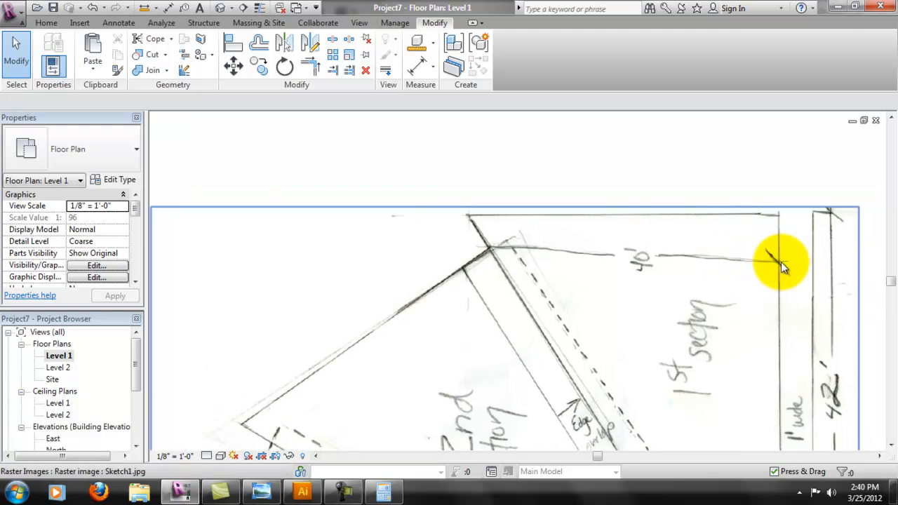
pyautogui.scroll(3, 471, 226)
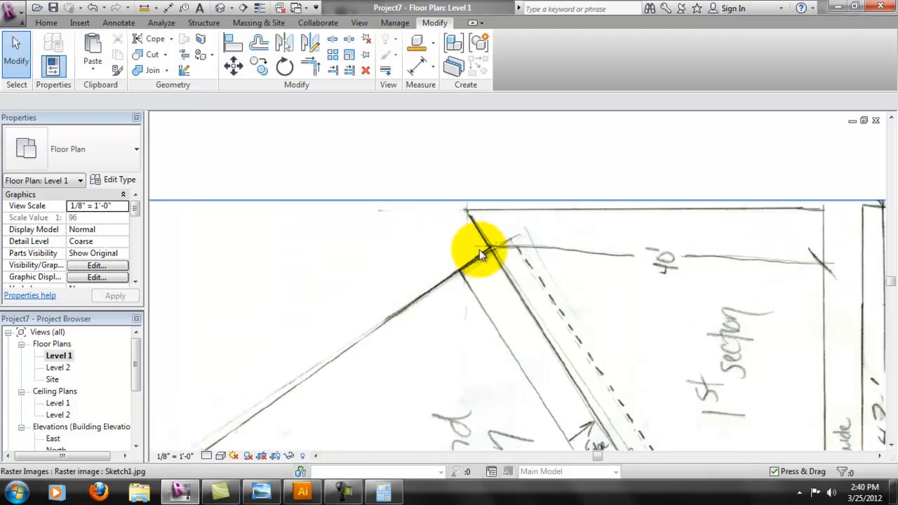
pyautogui.scroll(-1, 456, 232)
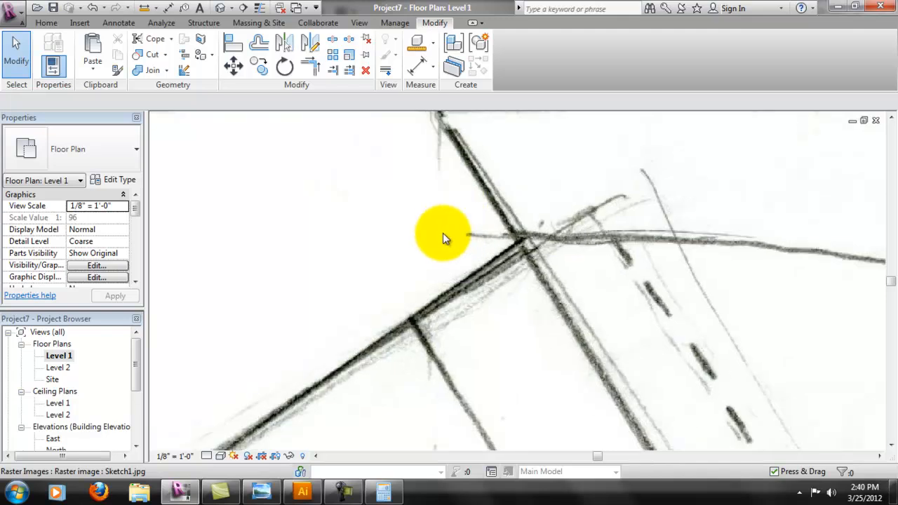
pyautogui.scroll(-4, 444, 280)
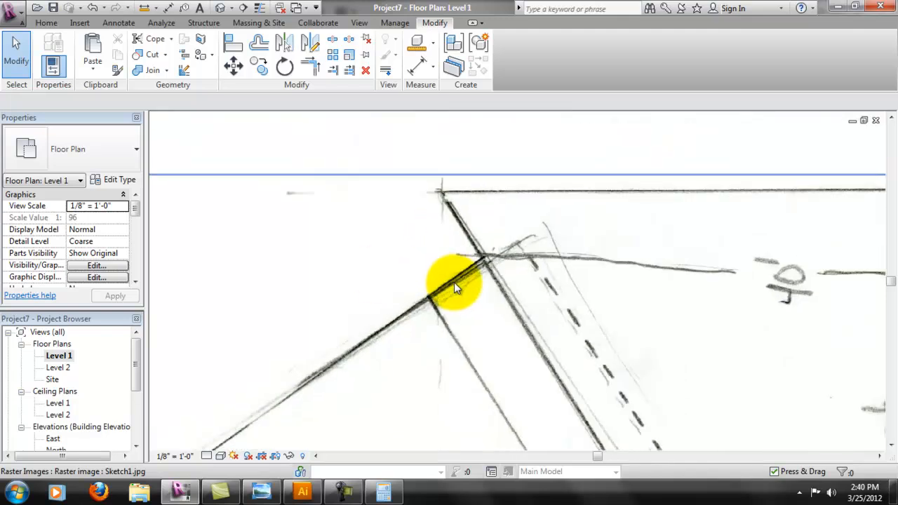
pyautogui.scroll(-2, 506, 272)
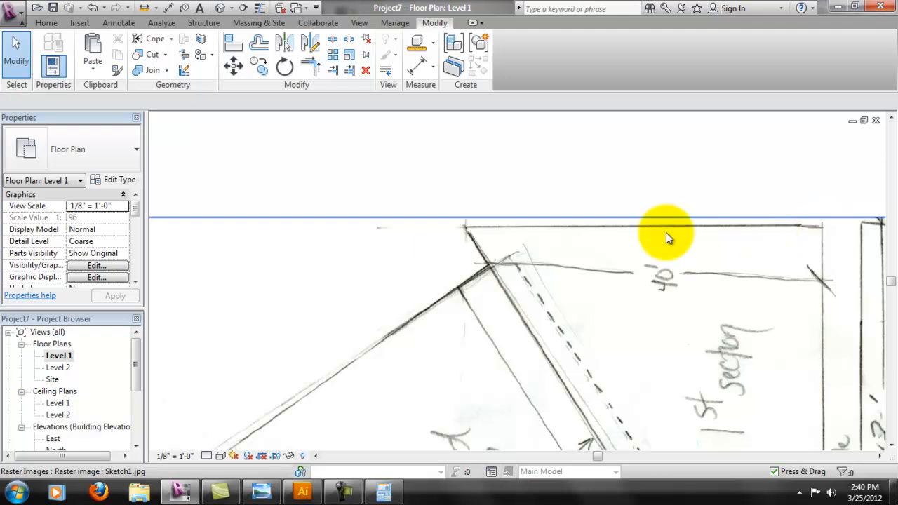
pyautogui.scroll(-6, 583, 253)
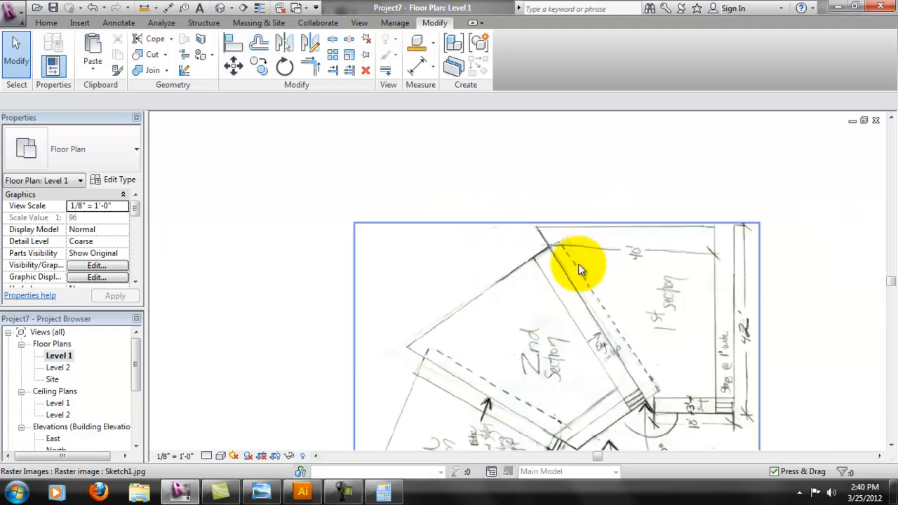
pyautogui.scroll(5, 636, 266)
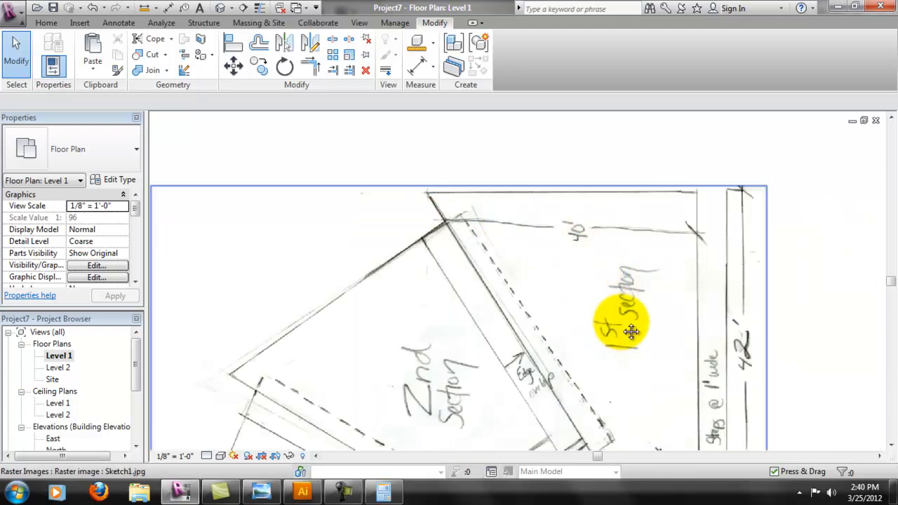
pyautogui.scroll(-2, 580, 261)
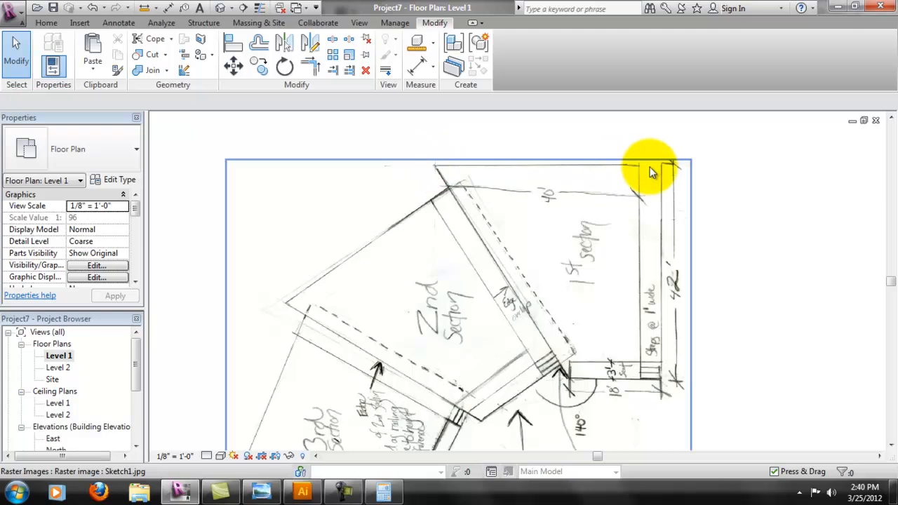
pyautogui.scroll(-3, 551, 280)
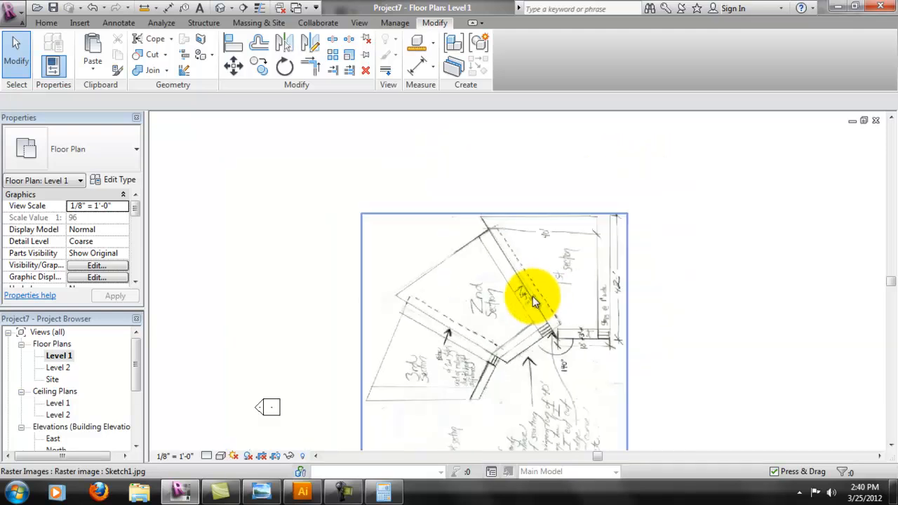
# - Examine how much of the stepped seating extrusion shows beside the reference plane in the Level 1 plan
pyautogui.scroll(5, 357, 317)
pyautogui.moveTo(643, 368); pyautogui.dragTo(631, 297, button='middle')
pyautogui.scroll(1, 575, 309)
pyautogui.scroll(1, 622, 276)
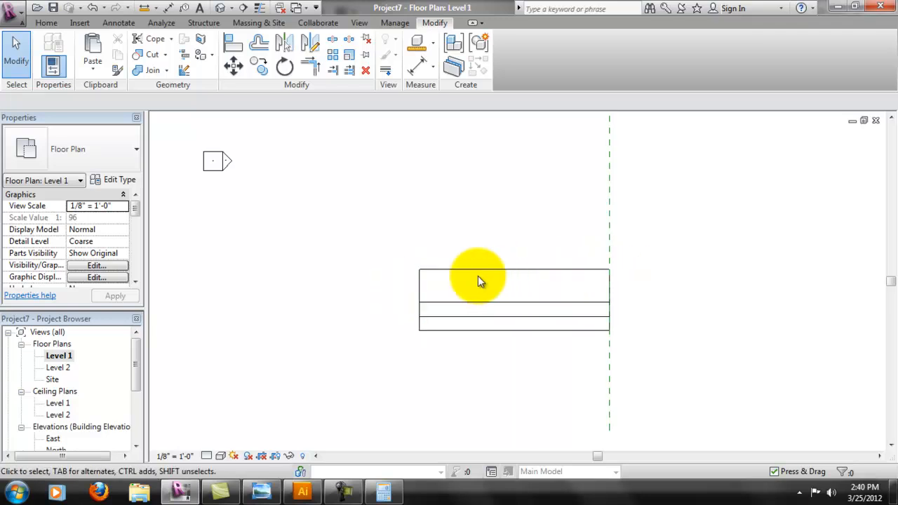
pyautogui.moveTo(702, 318)
pyautogui.mouseDown(button='middle')
pyautogui.moveTo(652, 248)
pyautogui.moveTo(662, 229)
pyautogui.moveTo(631, 270)
pyautogui.mouseUp(button='middle')
pyautogui.scroll(1, 645, 243)
pyautogui.scroll(-3, 634, 247)
pyautogui.scroll(-1, 634, 247)
pyautogui.moveTo(624, 206); pyautogui.dragTo(607, 250, button='middle')
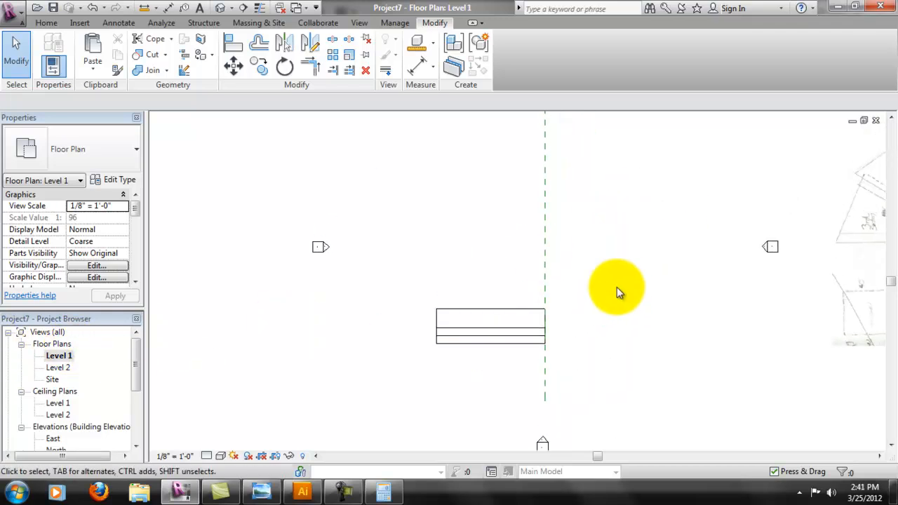
pyautogui.moveTo(510, 228); pyautogui.dragTo(433, 268, button='middle')
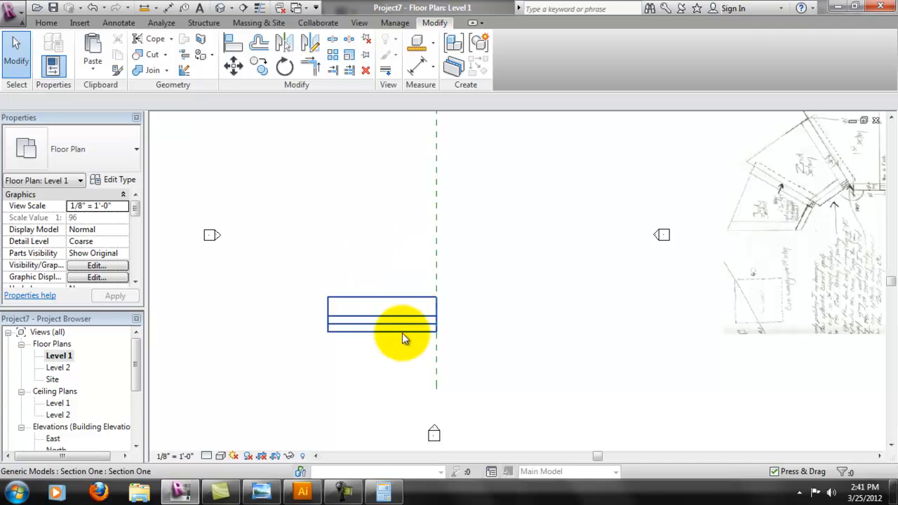
pyautogui.moveTo(465, 283); pyautogui.dragTo(464, 311, button='middle')
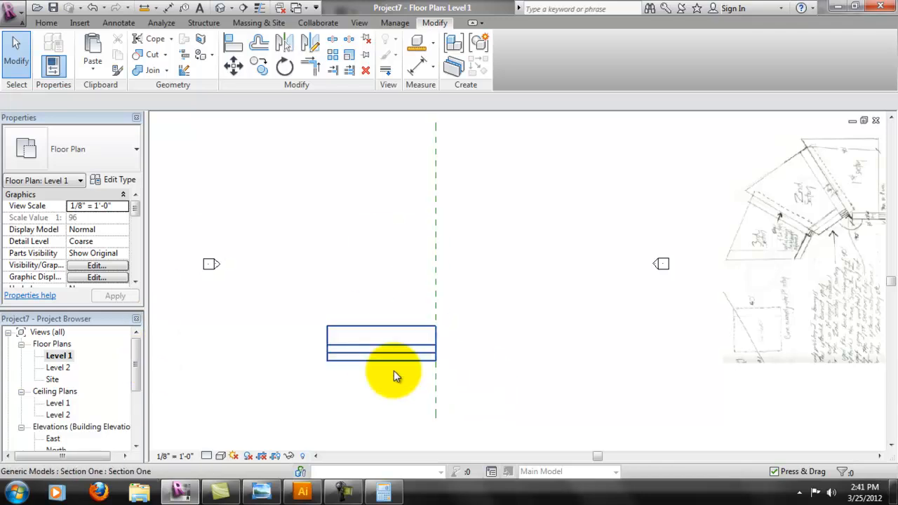
# - Set the Level 1 plan's view range to a top offset of 26' and a cut plane offset of 25'
pyautogui.scroll(-10, 138, 209)
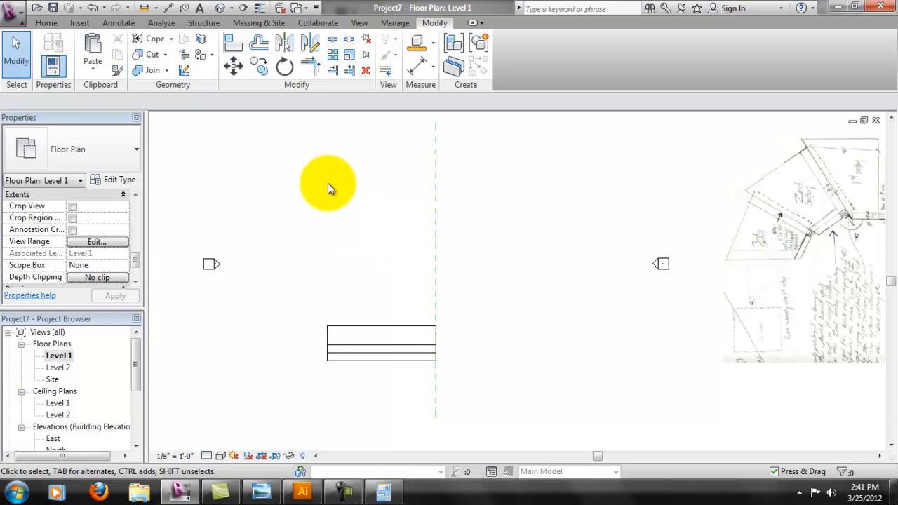
pyautogui.scroll(-3, 137, 264)
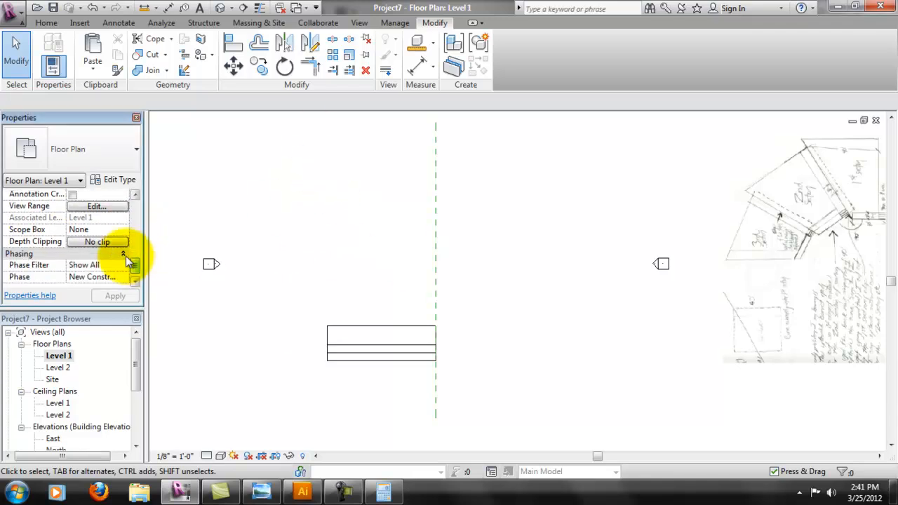
pyautogui.click(96, 205)
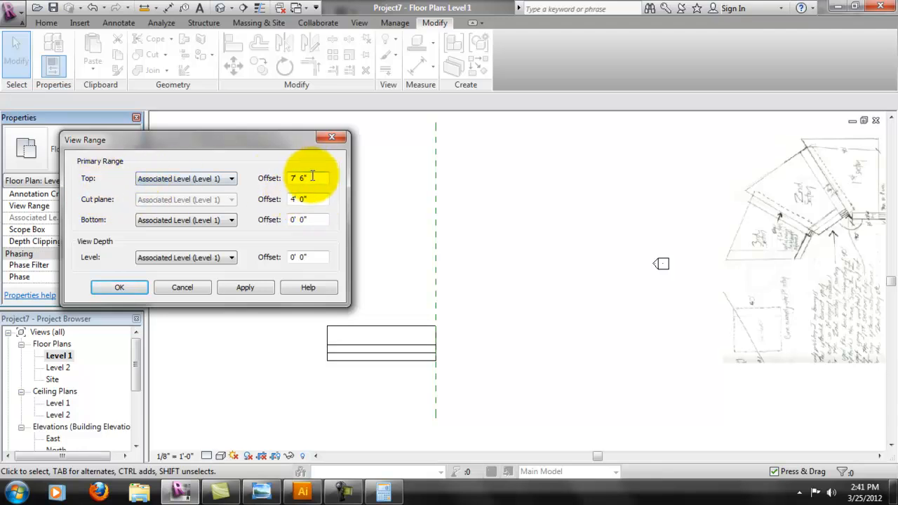
pyautogui.moveTo(314, 179); pyautogui.dragTo(261, 178)
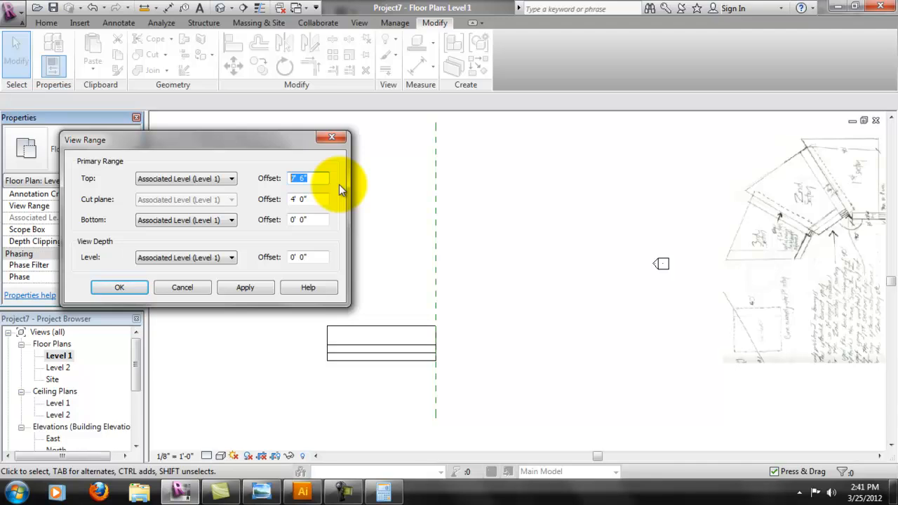
pyautogui.write("25'")
pyautogui.click(322, 201)
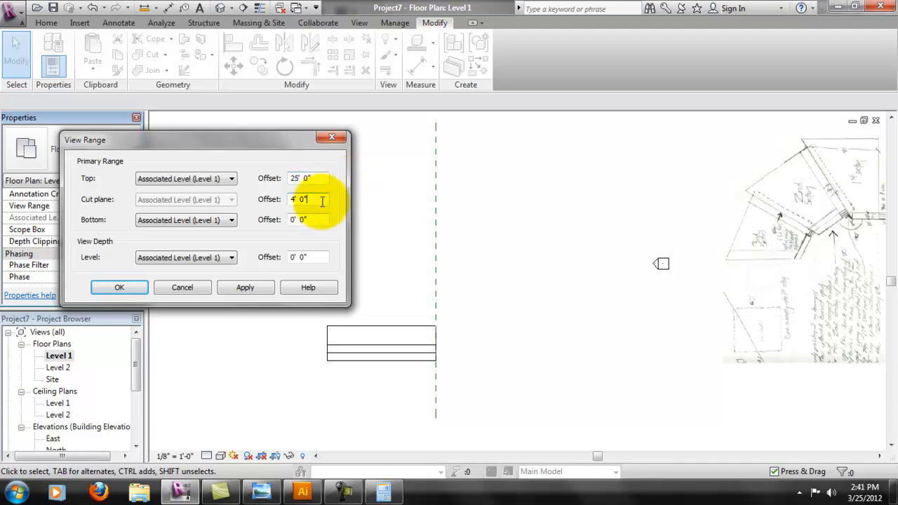
pyautogui.doubleClick(328, 200)
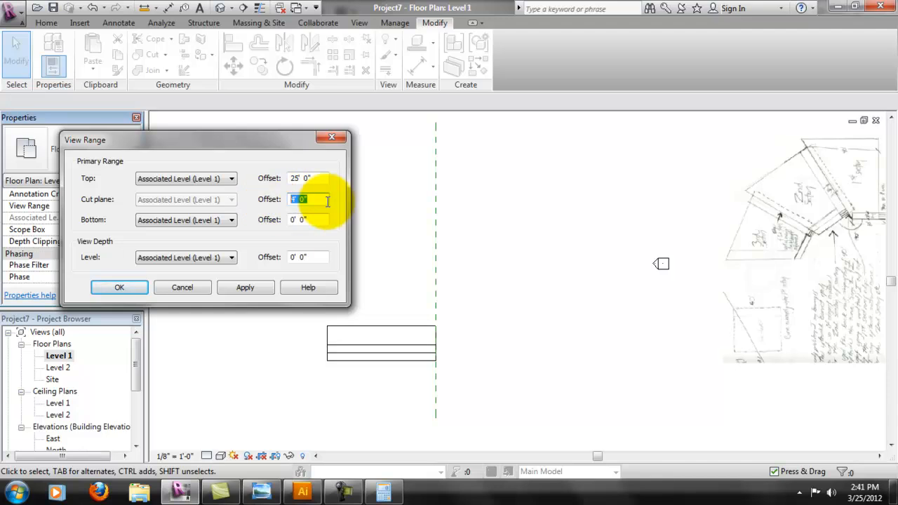
pyautogui.doubleClick(324, 181)
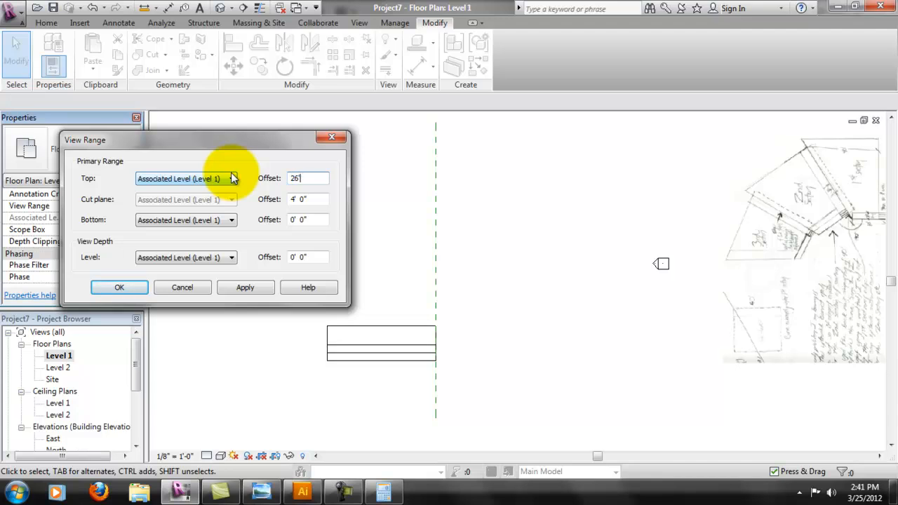
pyautogui.doubleClick(327, 198)
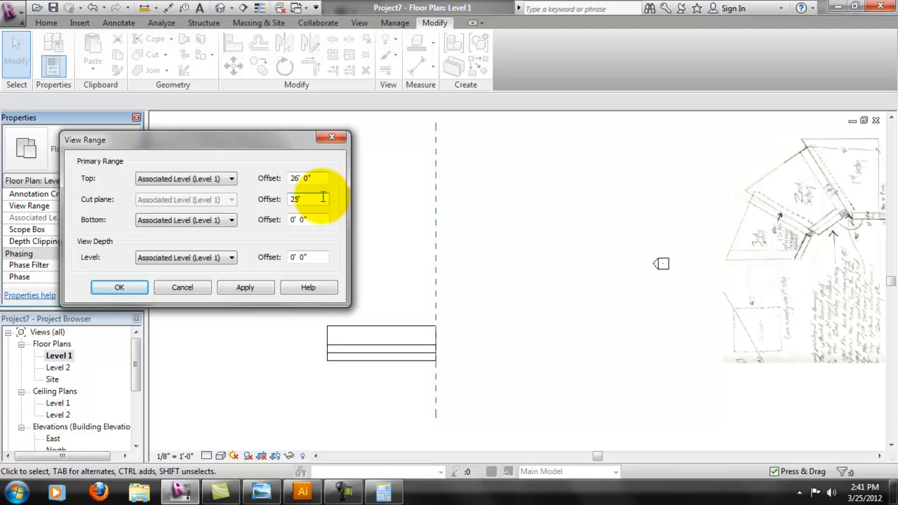
pyautogui.click(245, 287)
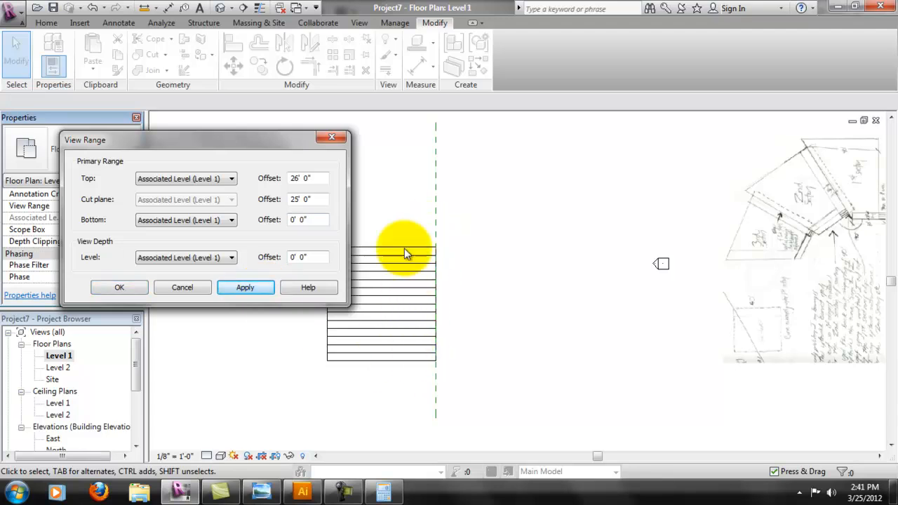
pyautogui.click(141, 288)
pyautogui.scroll(2, 421, 307)
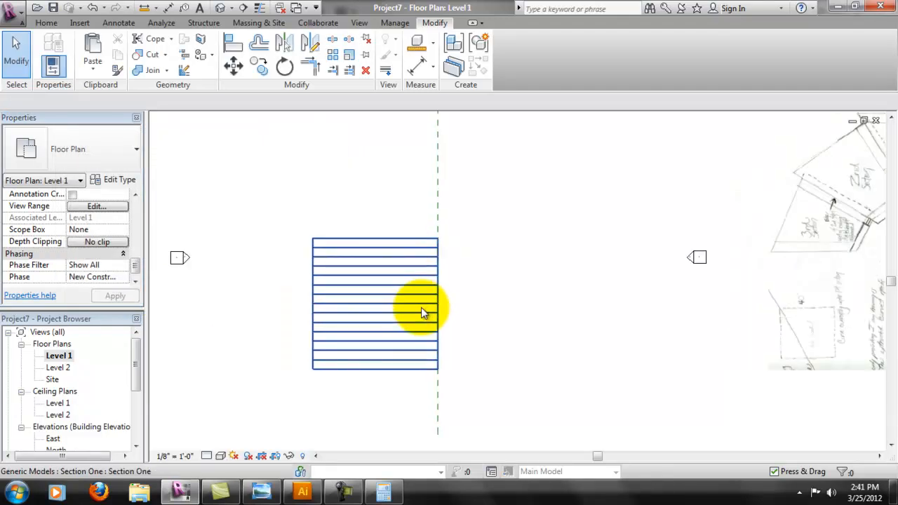
pyautogui.scroll(-2, 439, 310)
pyautogui.moveTo(527, 307); pyautogui.dragTo(529, 302, button='middle')
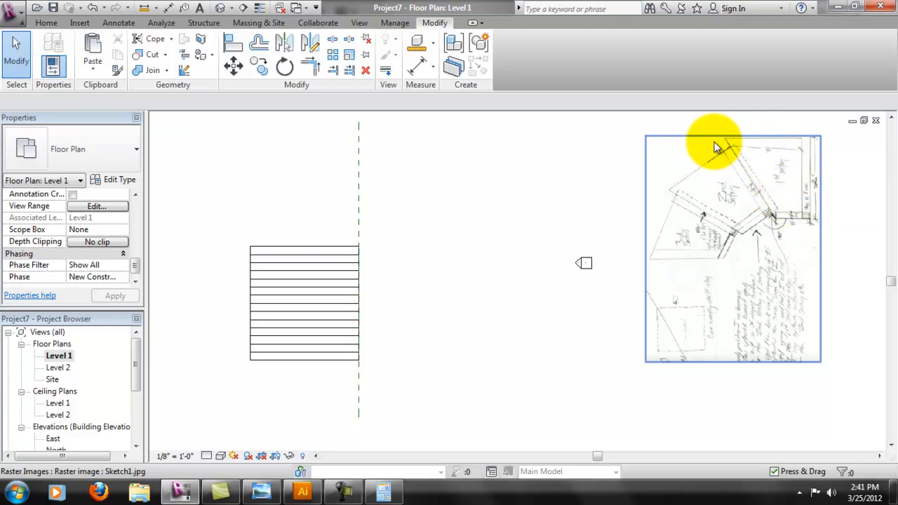
pyautogui.moveTo(412, 305); pyautogui.dragTo(469, 293, button='middle')
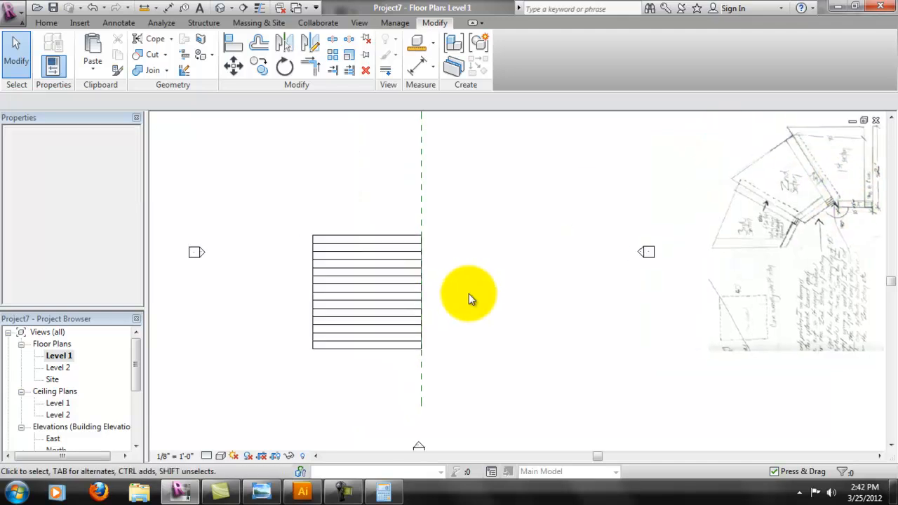
# - Examine the full extent of the stepped seating model relative to the reference plane and plan sketch in Level 1
pyautogui.scroll(-2, 444, 289)
pyautogui.scroll(1, 487, 288)
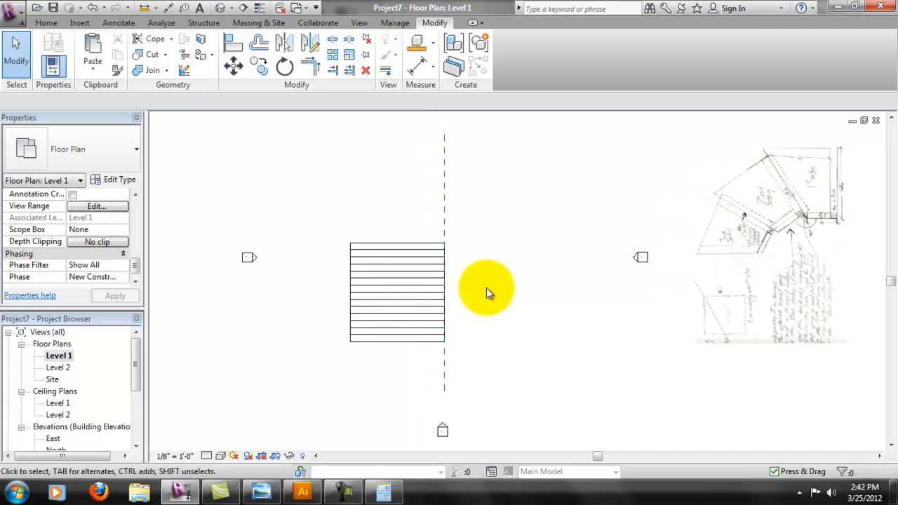
pyautogui.scroll(1, 448, 273)
pyautogui.moveTo(447, 276); pyautogui.dragTo(465, 276, button='middle')
pyautogui.scroll(1, 412, 261)
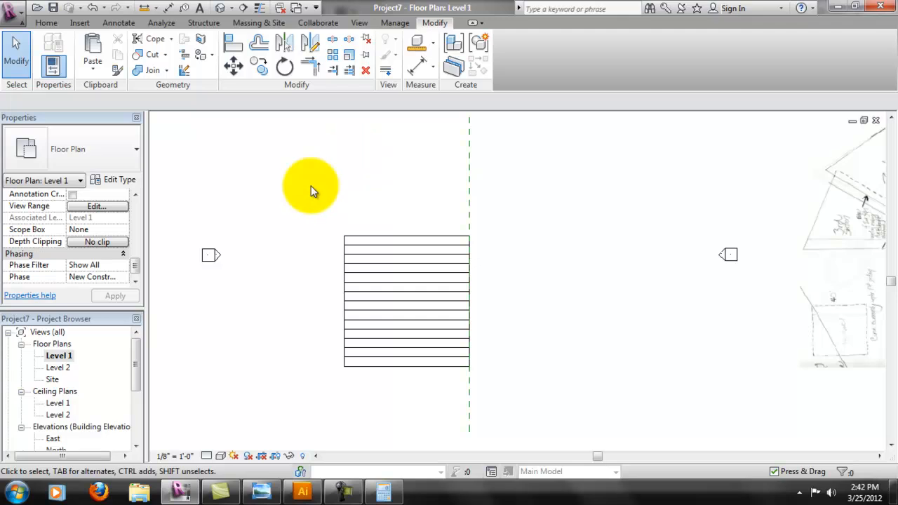
pyautogui.moveTo(413, 254); pyautogui.dragTo(415, 232, button='middle')
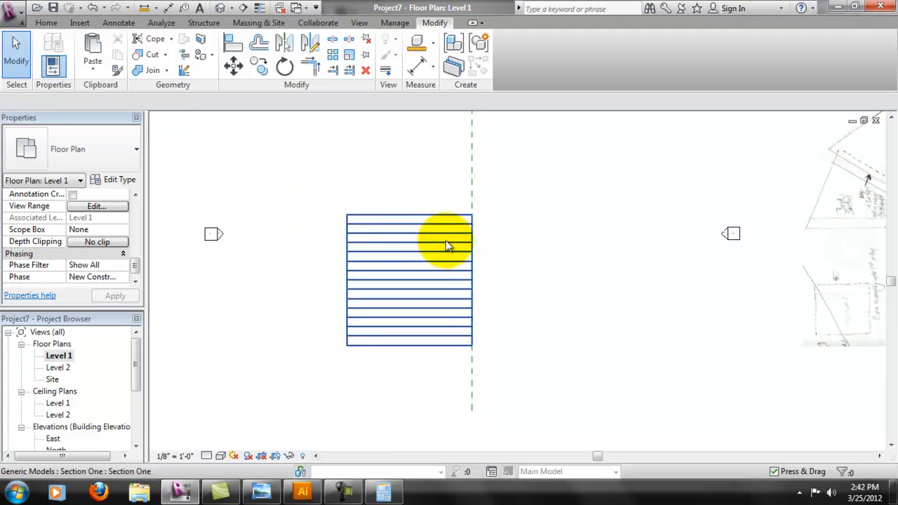
pyautogui.scroll(1, 438, 282)
pyautogui.scroll(1, 438, 281)
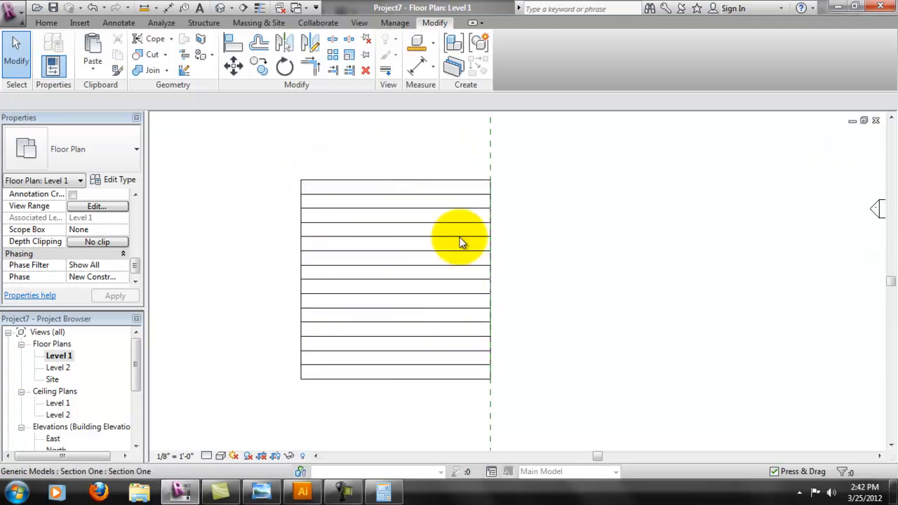
pyautogui.click(406, 237)
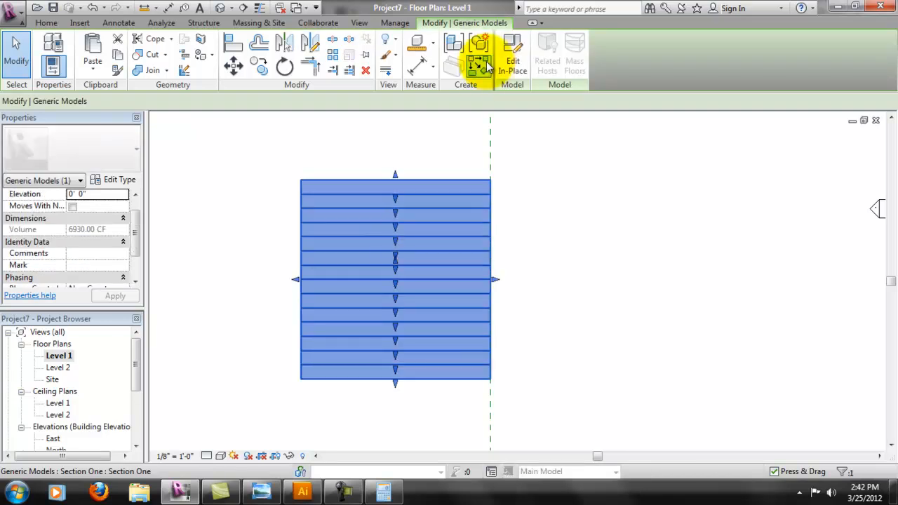
pyautogui.click(548, 182)
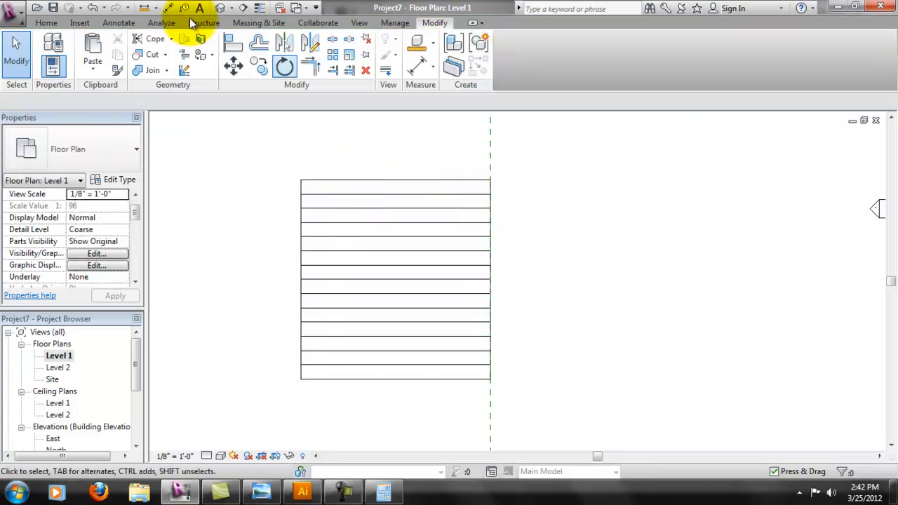
pyautogui.scroll(-1, 371, 184)
pyautogui.scroll(-1, 390, 209)
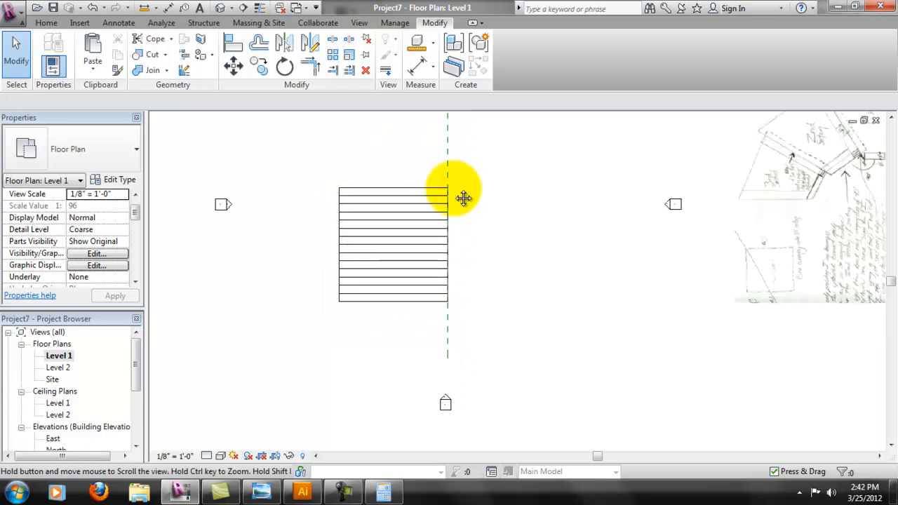
pyautogui.moveTo(463, 196); pyautogui.dragTo(543, 234, button='middle')
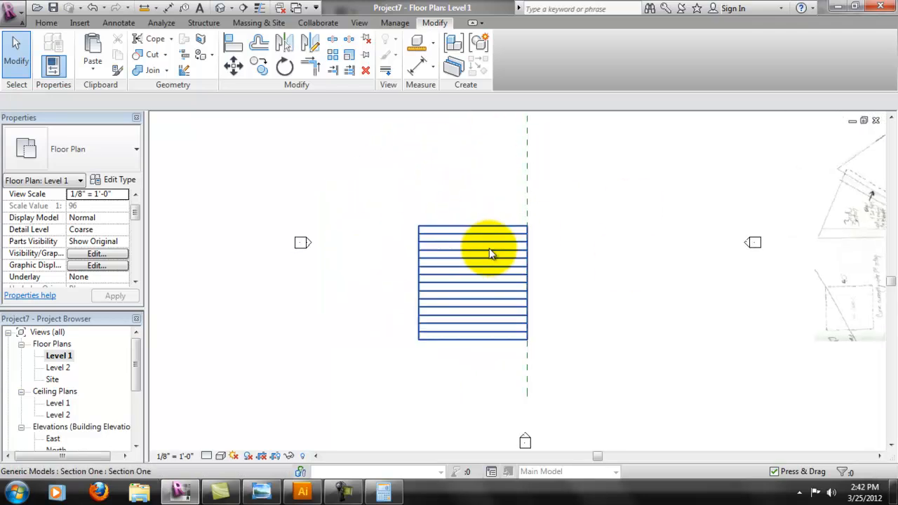
# - Open the Section One seating model for in-place editing
pyautogui.click(517, 260)
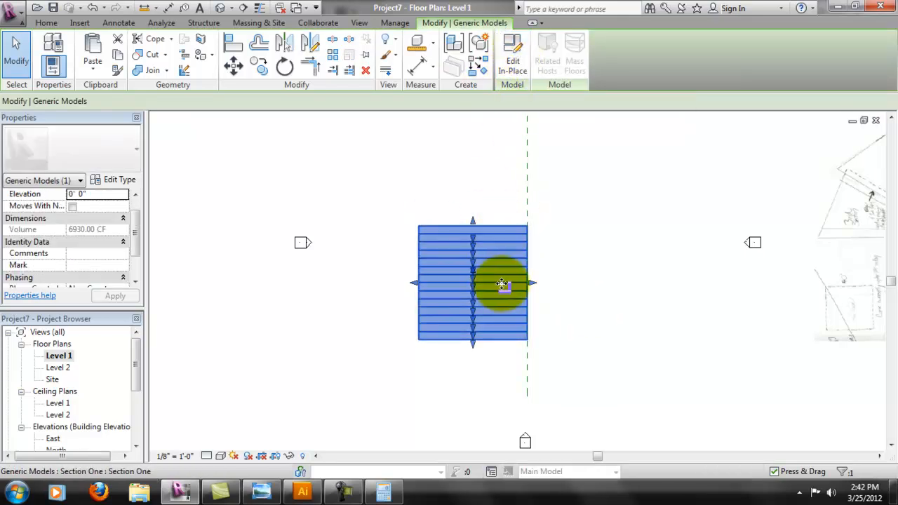
pyautogui.scroll(2, 505, 283)
pyautogui.click(512, 49)
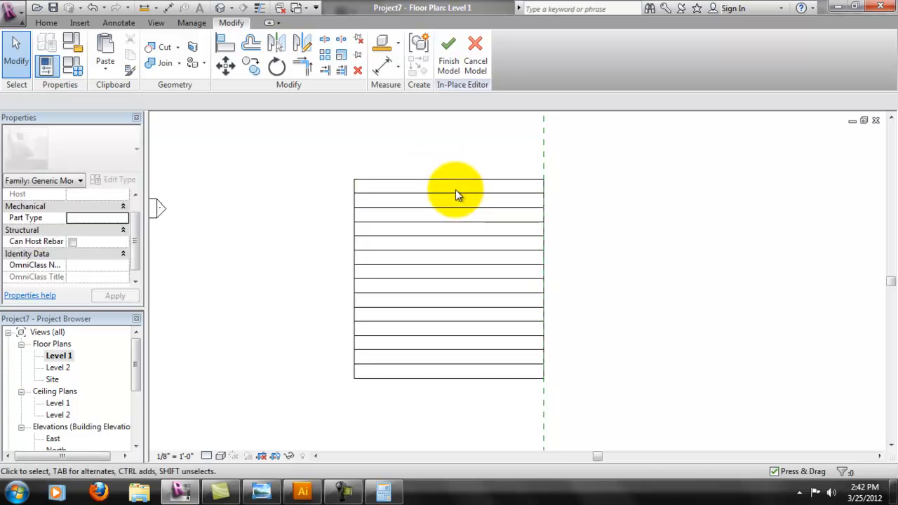
pyautogui.click(458, 191)
pyautogui.click(288, 113)
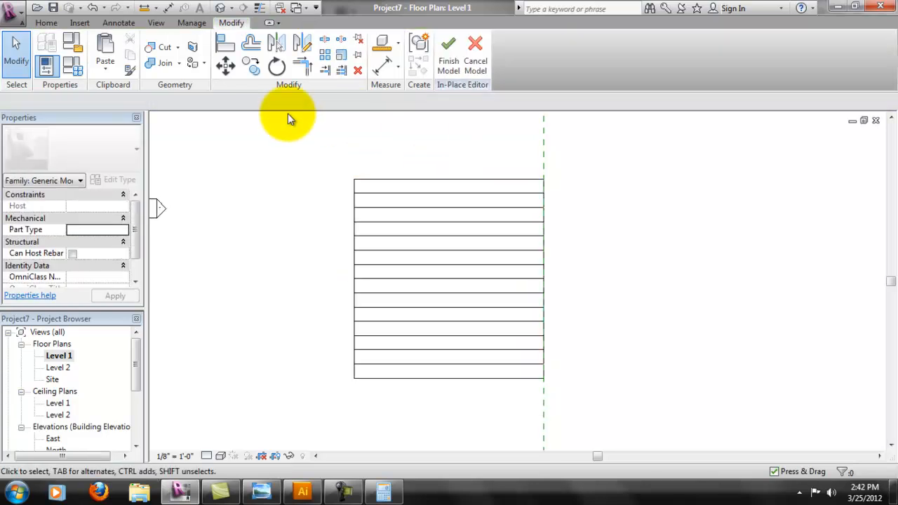
pyautogui.click(47, 23)
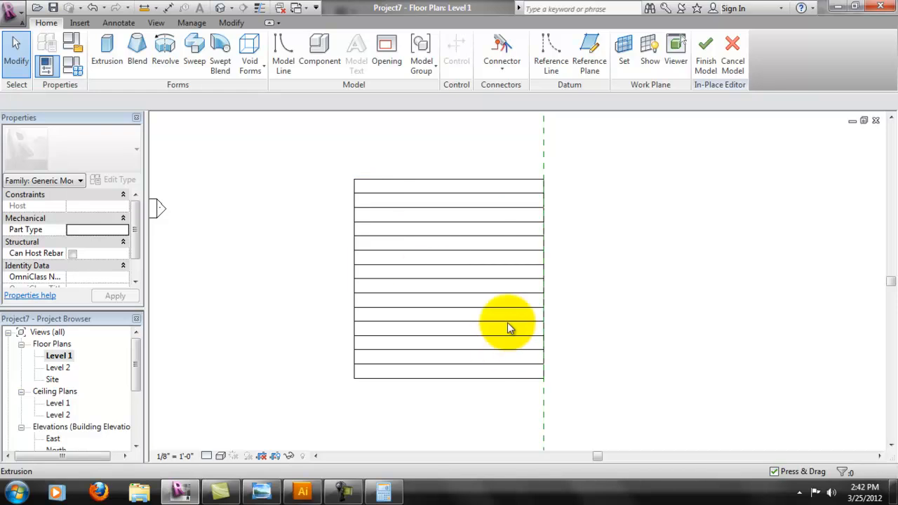
# - Start a void extrusion and sketch a closed triangle from the seating's upper-left corner to its lower edge, about 18'-7" from the right edge, and the lower-left corner
pyautogui.scroll(-5, 537, 240)
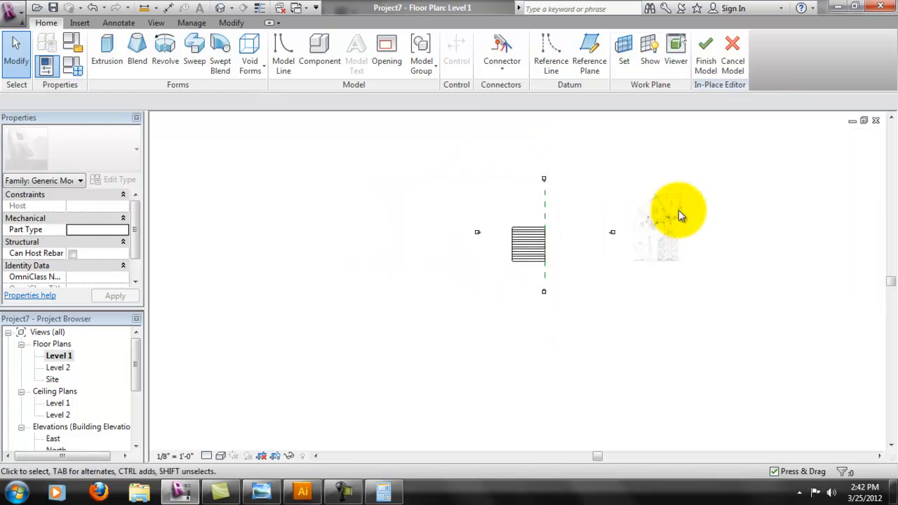
pyautogui.scroll(1, 678, 210)
pyautogui.scroll(2, 431, 247)
pyautogui.scroll(2, 532, 268)
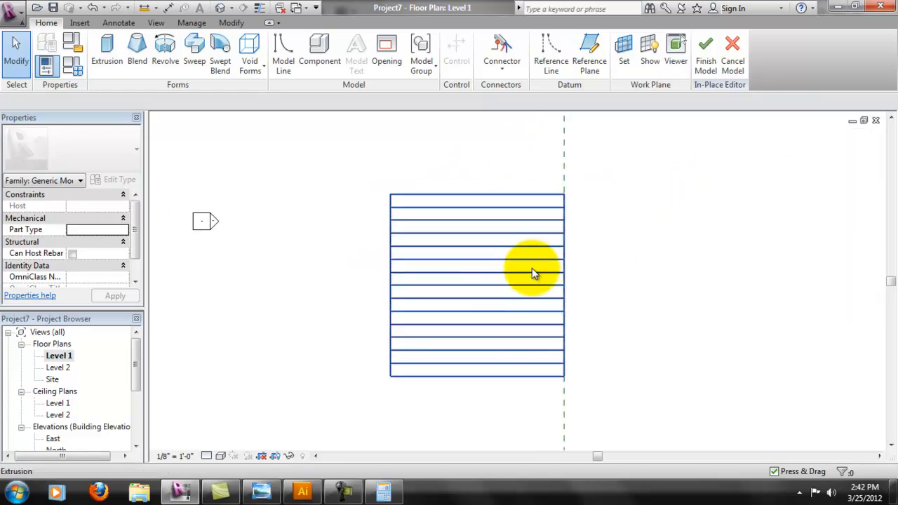
pyautogui.moveTo(459, 251); pyautogui.dragTo(402, 214, button='middle')
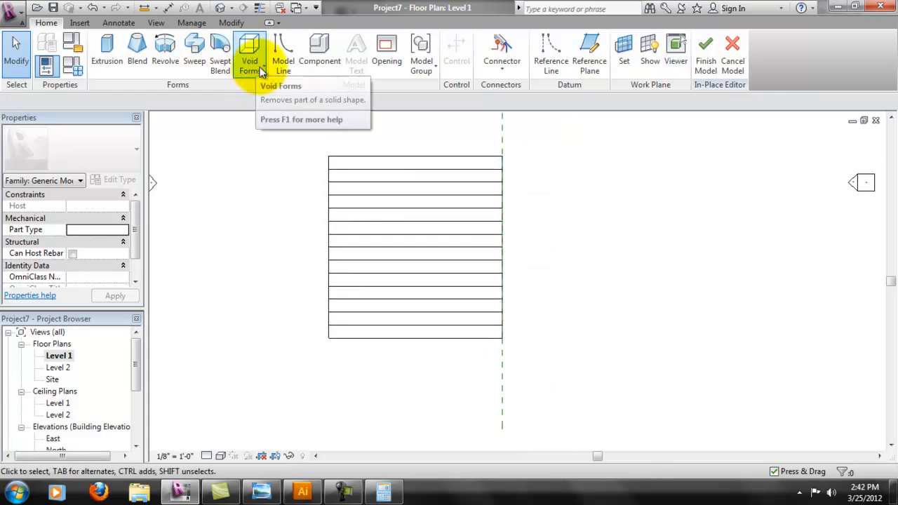
pyautogui.click(252, 68)
pyautogui.click(282, 91)
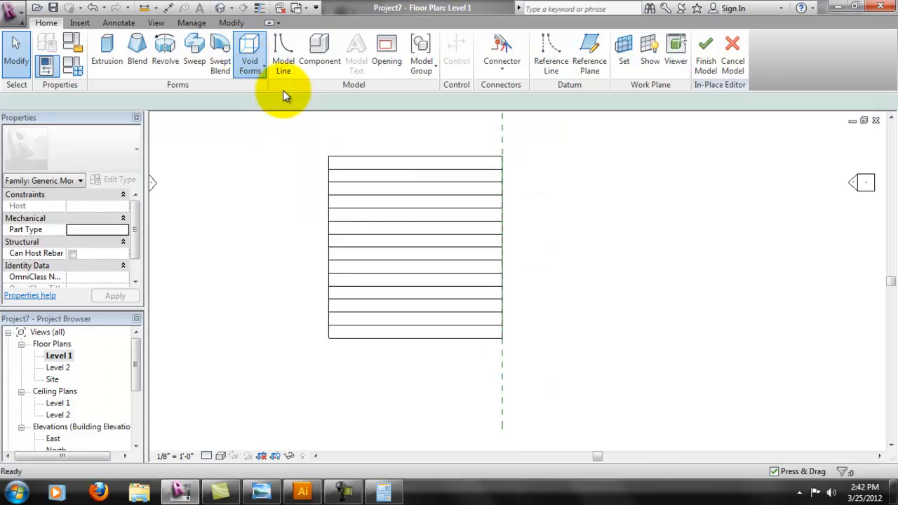
pyautogui.scroll(-2, 593, 191)
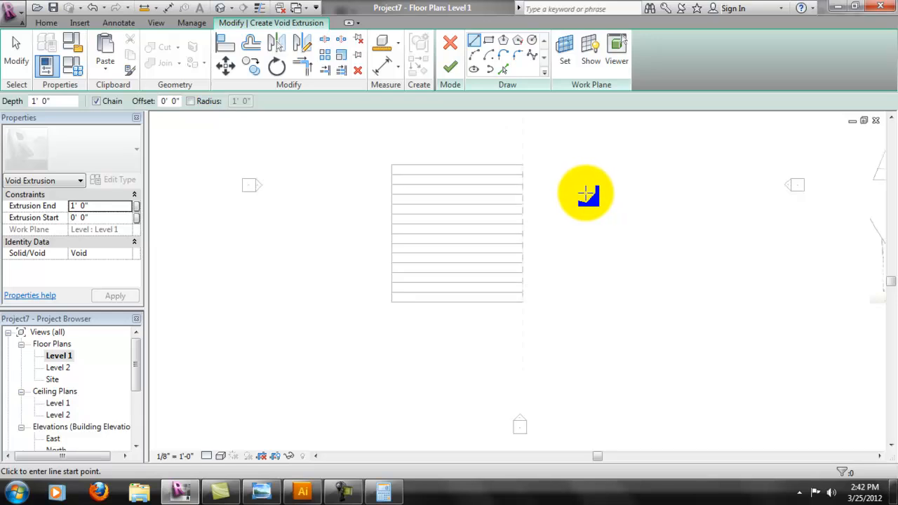
pyautogui.scroll(2, 593, 191)
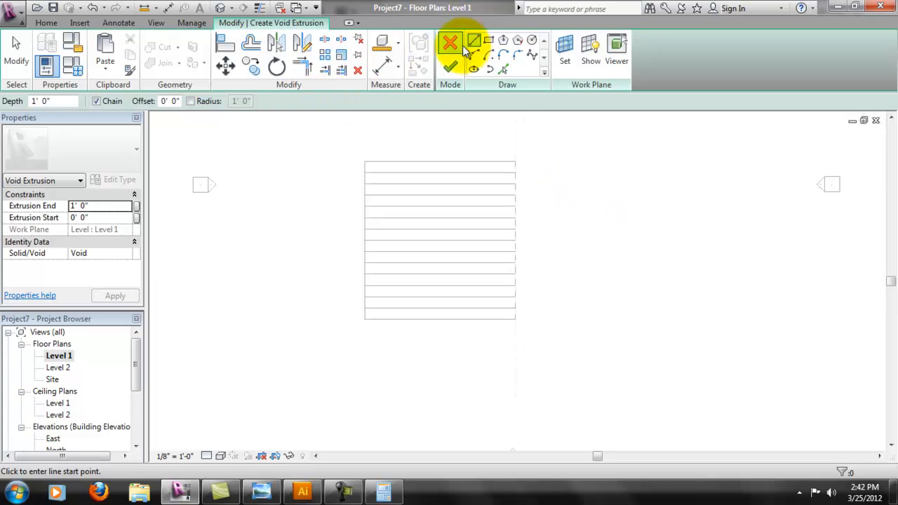
pyautogui.click(366, 162)
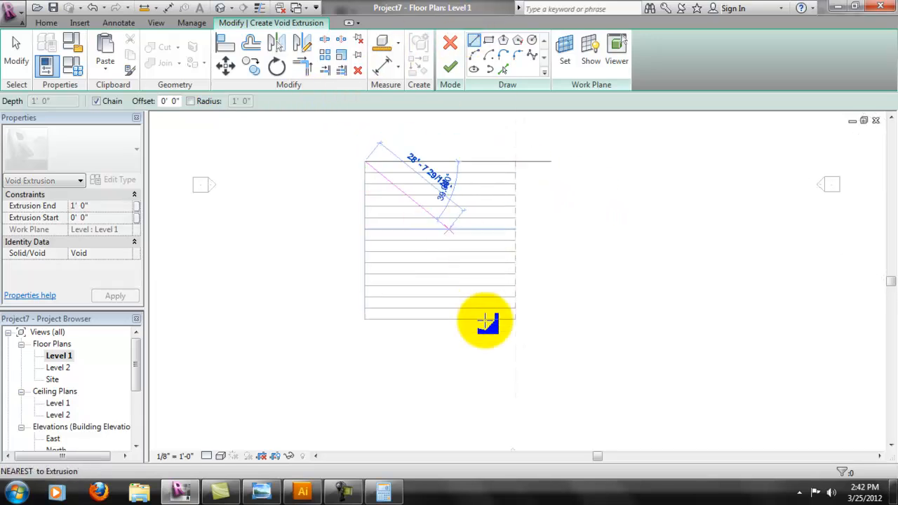
pyautogui.click(444, 319)
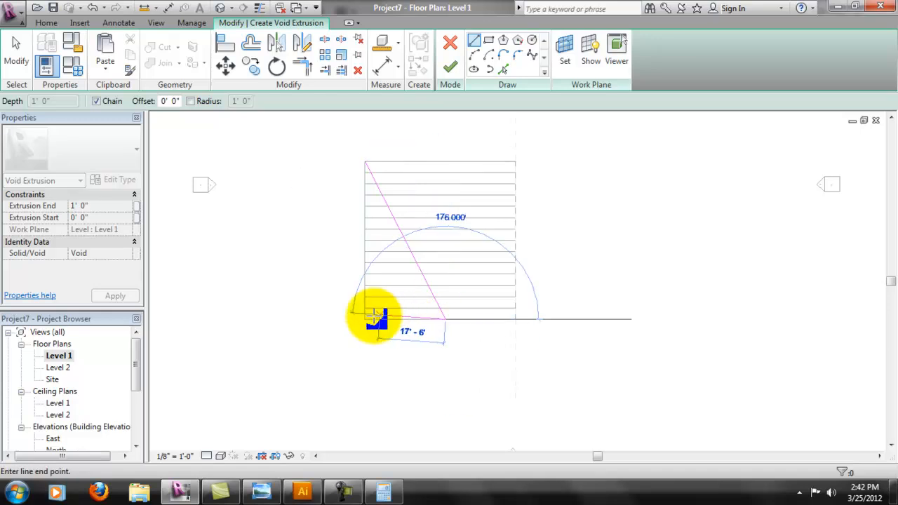
pyautogui.click(365, 319)
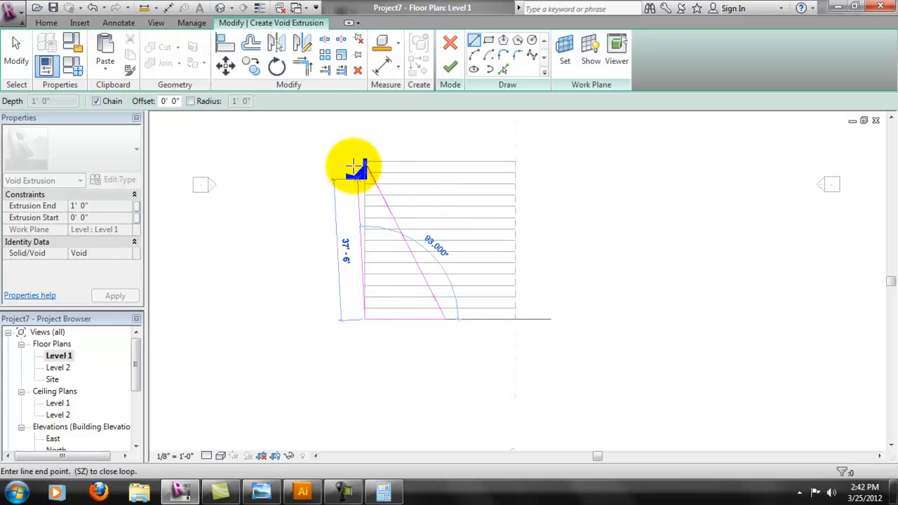
pyautogui.click(365, 162)
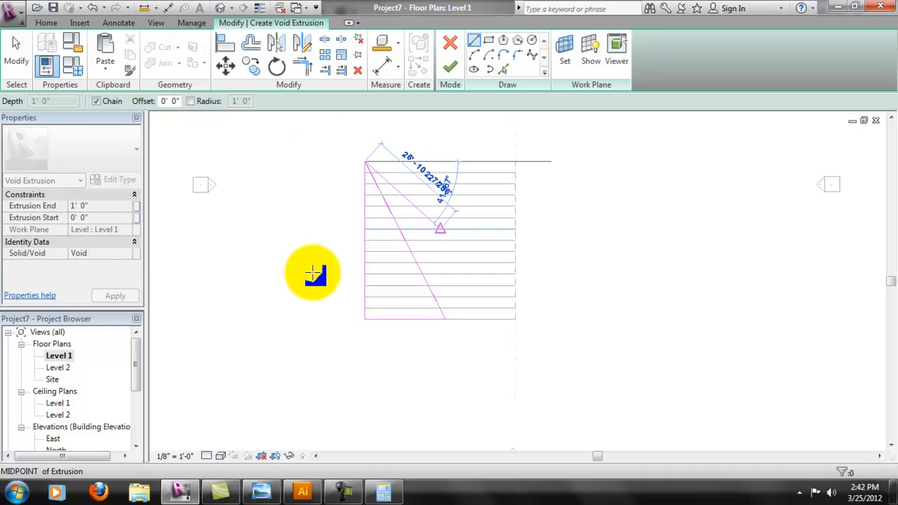
pyautogui.press('Escape')
# - Compare the triangular void profile with the first section's angled edge on the hand-drawn plan sketch
pyautogui.scroll(-1, 449, 281)
pyautogui.scroll(-2, 678, 282)
pyautogui.moveTo(772, 280); pyautogui.dragTo(533, 290, button='middle')
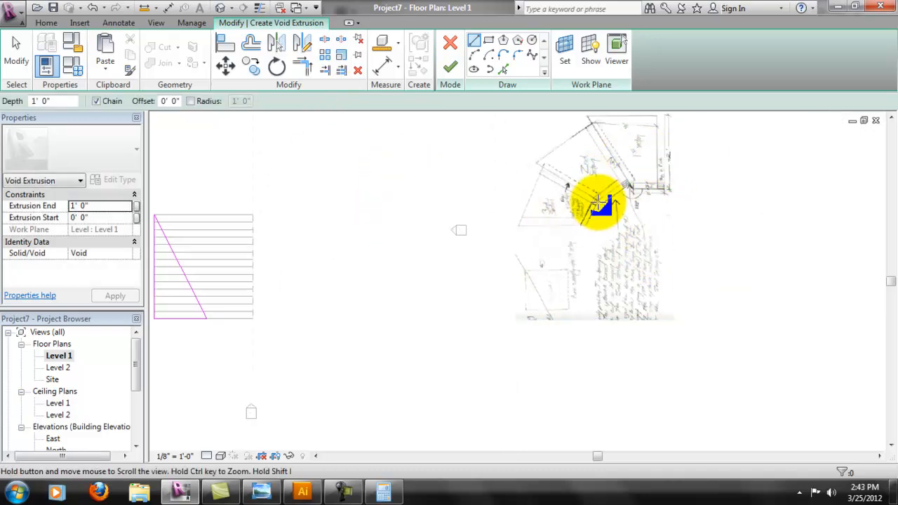
pyautogui.moveTo(599, 203); pyautogui.dragTo(645, 190, button='middle')
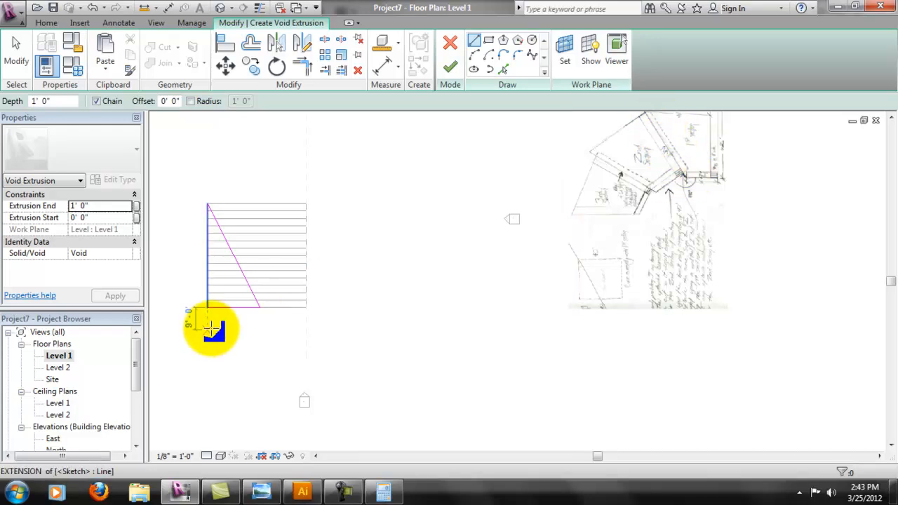
pyautogui.scroll(4, 231, 295)
pyautogui.moveTo(325, 261); pyautogui.dragTo(370, 318, button='middle')
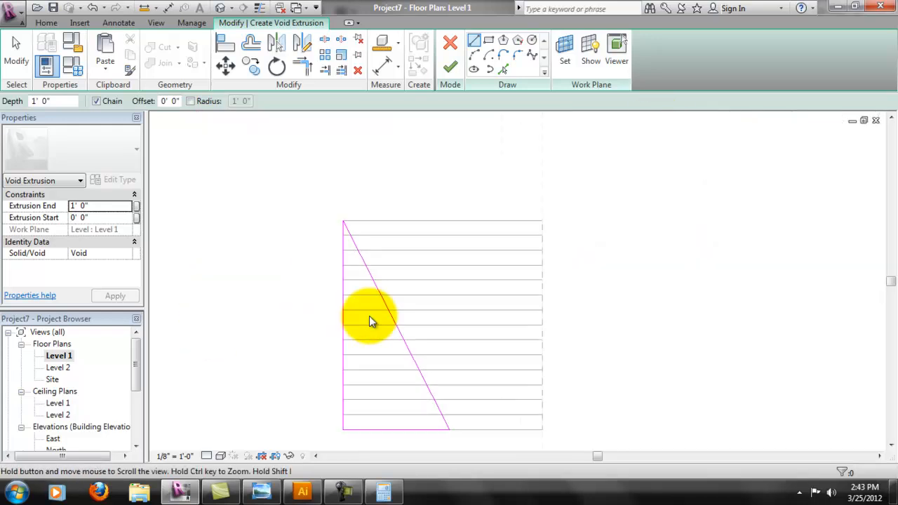
pyautogui.scroll(1, 397, 407)
pyautogui.moveTo(410, 403); pyautogui.dragTo(390, 325, button='middle')
pyautogui.press('Escape')
pyautogui.press('Escape')
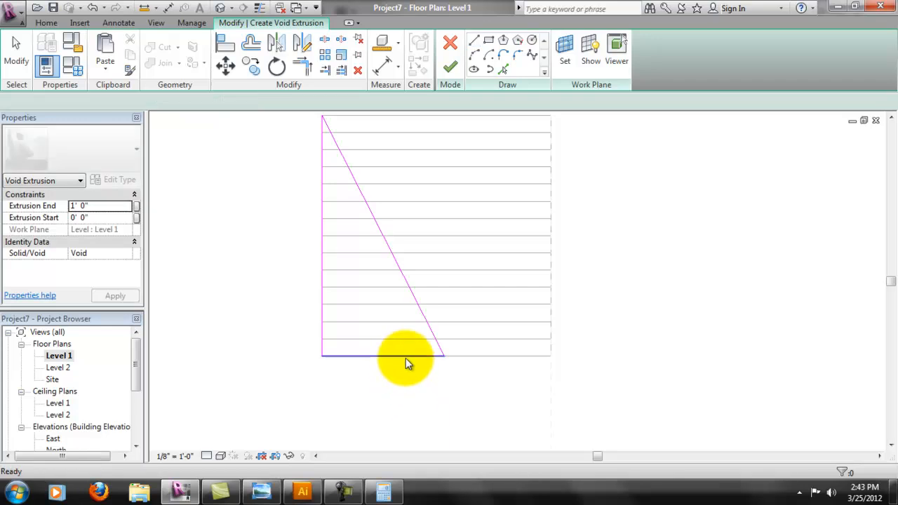
# - Inspect the void triangle's bottom line, its endpoint and its temporary dimensions
pyautogui.click(405, 356)
pyautogui.moveTo(442, 352); pyautogui.dragTo(444, 356)
pyautogui.click(355, 374)
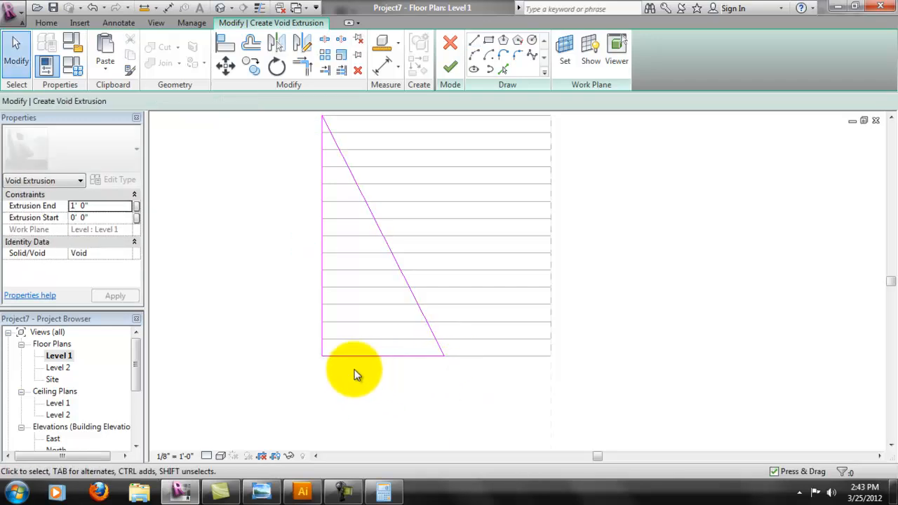
pyautogui.moveTo(382, 310); pyautogui.dragTo(383, 320, button='middle')
pyautogui.click(367, 365)
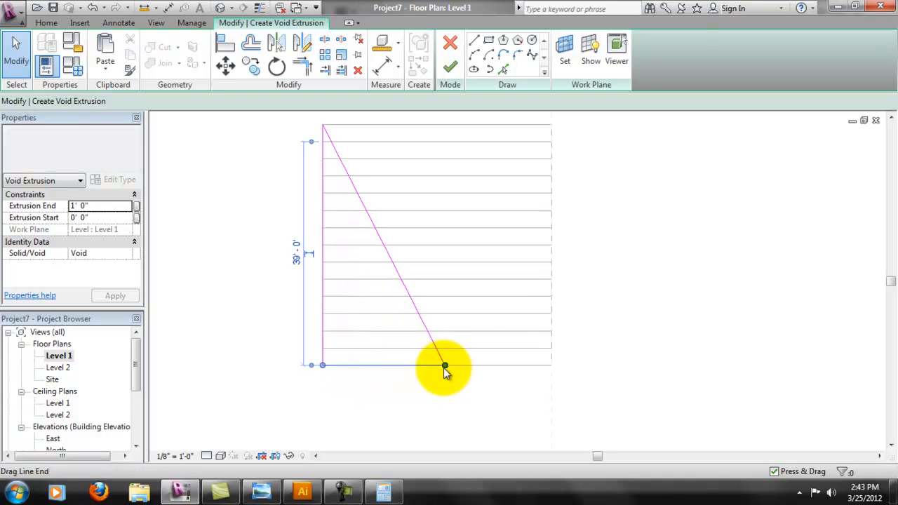
pyautogui.click(435, 379)
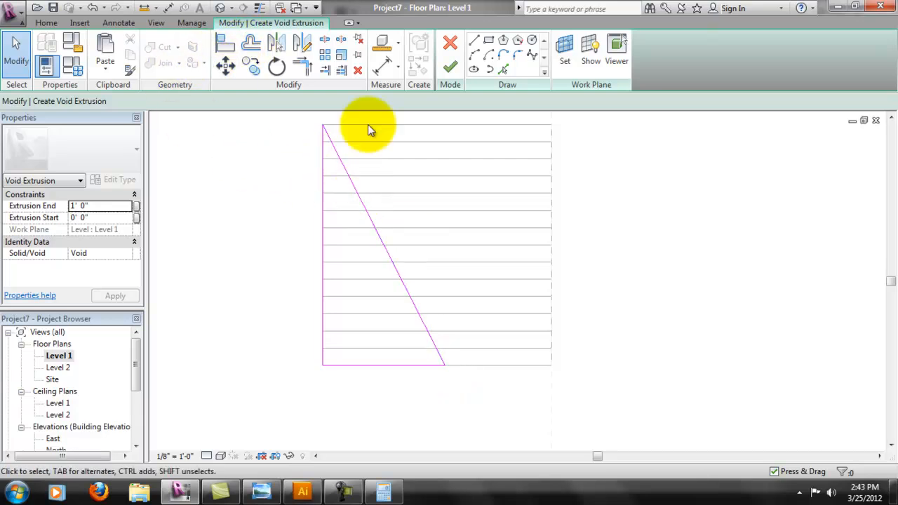
# - Place an aligned dimension from the void triangle's lower-right vertex to the seating's right edge
pyautogui.click(383, 65)
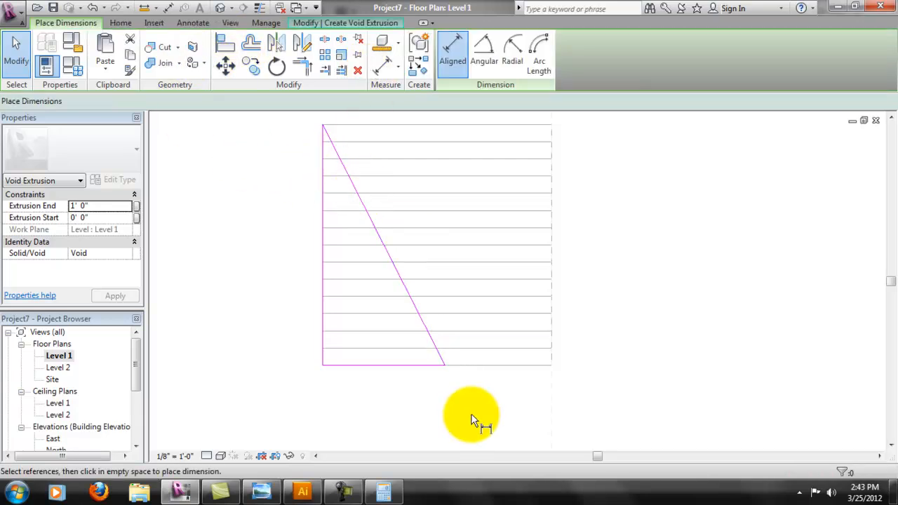
pyautogui.click(445, 365)
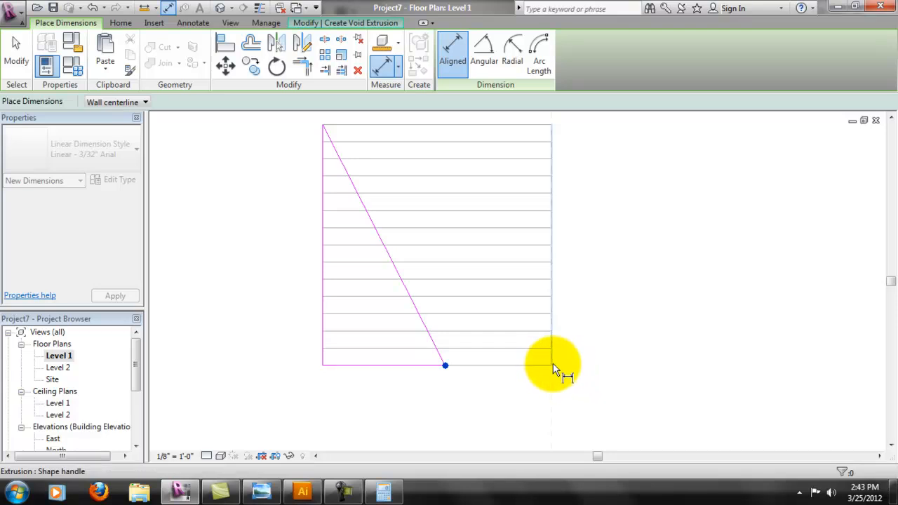
pyautogui.click(553, 363)
pyautogui.click(506, 389)
pyautogui.scroll(1, 504, 390)
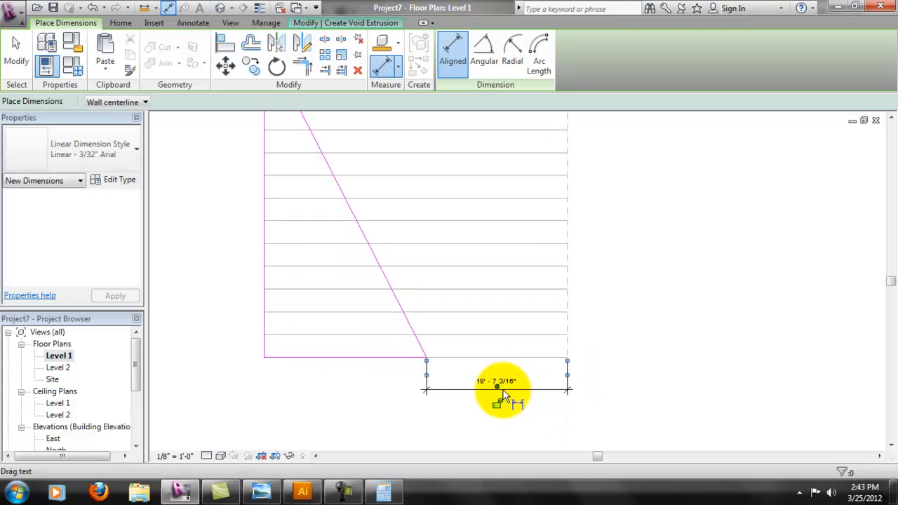
pyautogui.press('Escape')
# - Shift the text of the aligned dimension below the seating and delete that dimension
pyautogui.click(502, 386)
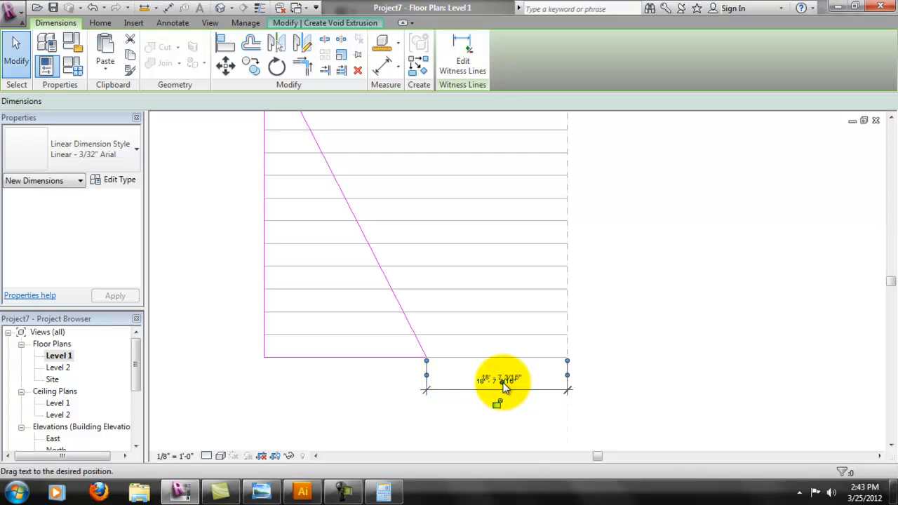
pyautogui.moveTo(503, 384); pyautogui.dragTo(510, 381)
pyautogui.click(510, 382)
pyautogui.click(516, 377)
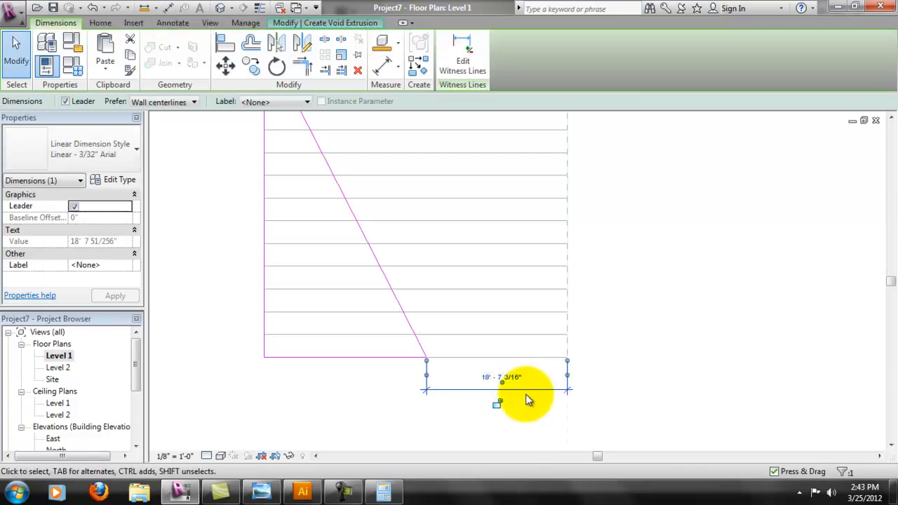
pyautogui.press('Delete')
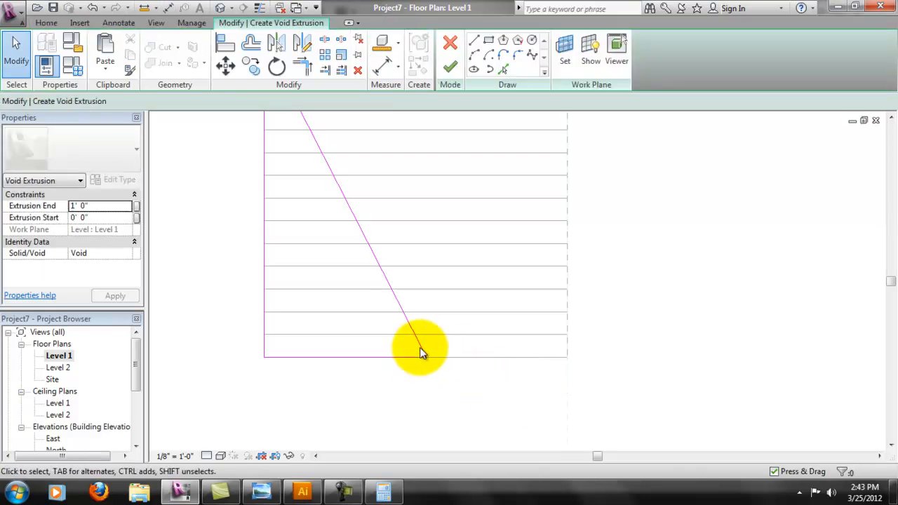
# - Check the void triangle's slanted line against the first section's dimensions on the hand-drawn plan sketch
pyautogui.click(429, 358)
pyautogui.scroll(-5, 689, 342)
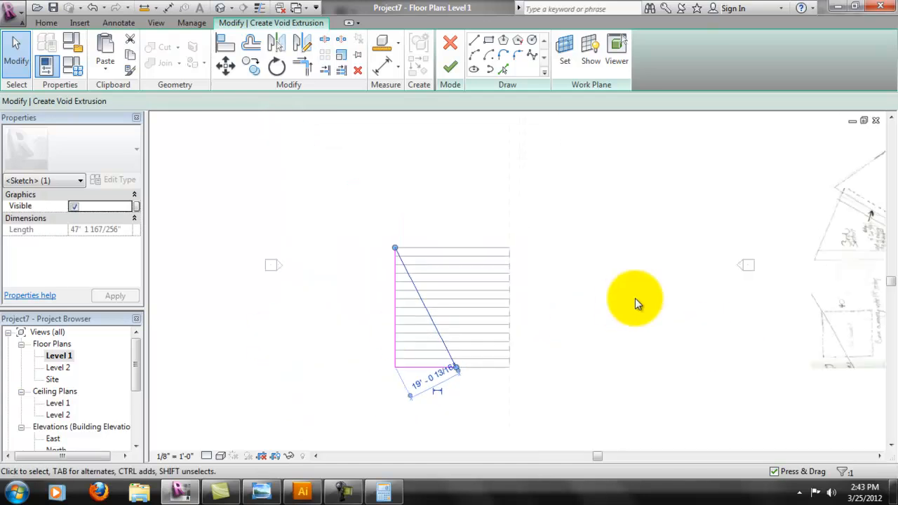
pyautogui.moveTo(817, 315); pyautogui.dragTo(698, 325, button='middle')
pyautogui.scroll(2, 881, 201)
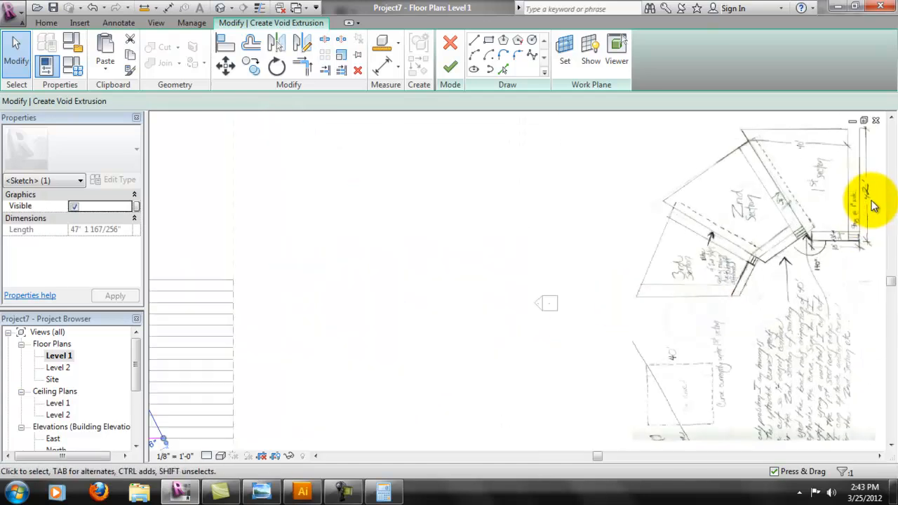
pyautogui.scroll(1, 858, 231)
pyautogui.scroll(-2, 796, 231)
pyautogui.moveTo(191, 410); pyautogui.dragTo(421, 320, button='middle')
pyautogui.scroll(1, 421, 316)
# - Place an aligned dimension from the void triangle's lower-right corner to the right edge of the seating
pyautogui.click(552, 321)
pyautogui.scroll(3, 536, 324)
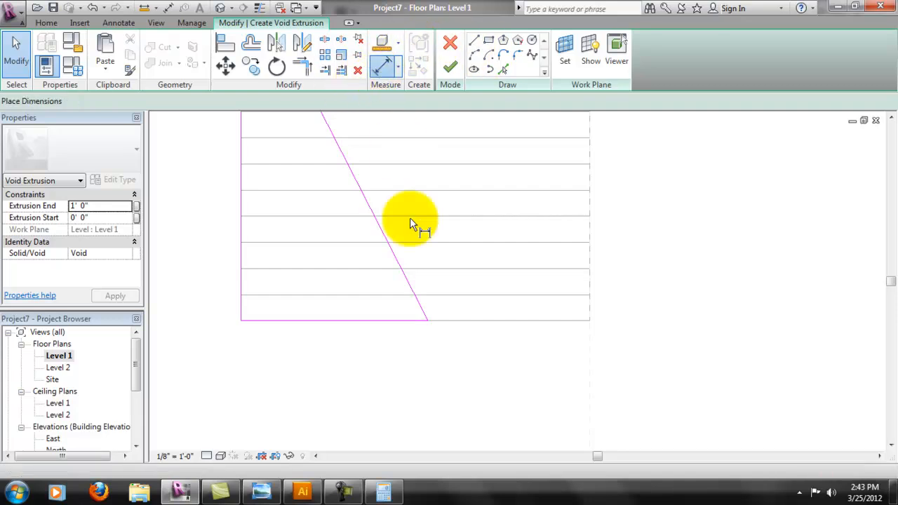
pyautogui.click(428, 321)
pyautogui.click(591, 313)
pyautogui.click(553, 342)
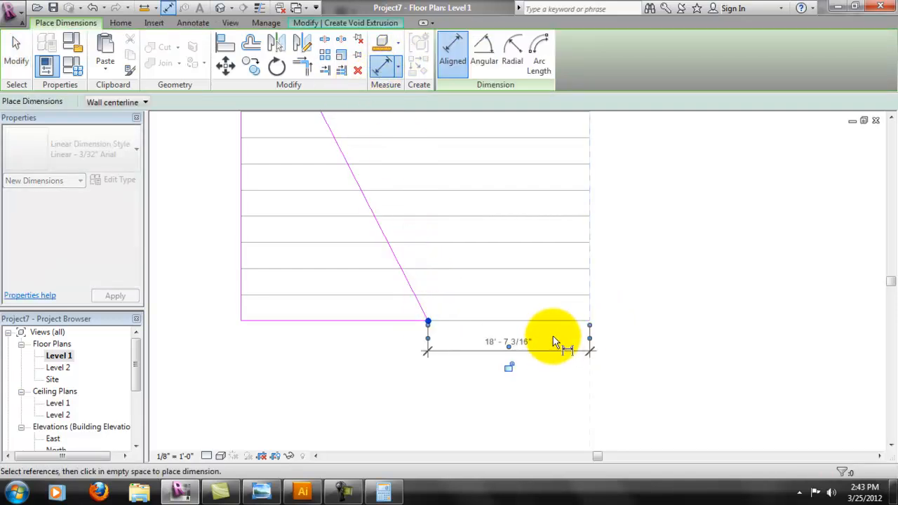
pyautogui.press('Escape')
pyautogui.press('Escape')
# - Set the distance from the right end of the void triangle's bottom line to the seating's right edge to 18' 0"
pyautogui.click(421, 321)
pyautogui.moveTo(428, 321)
pyautogui.mouseDown()
pyautogui.moveTo(410, 323)
pyautogui.moveTo(422, 322)
pyautogui.mouseUp()
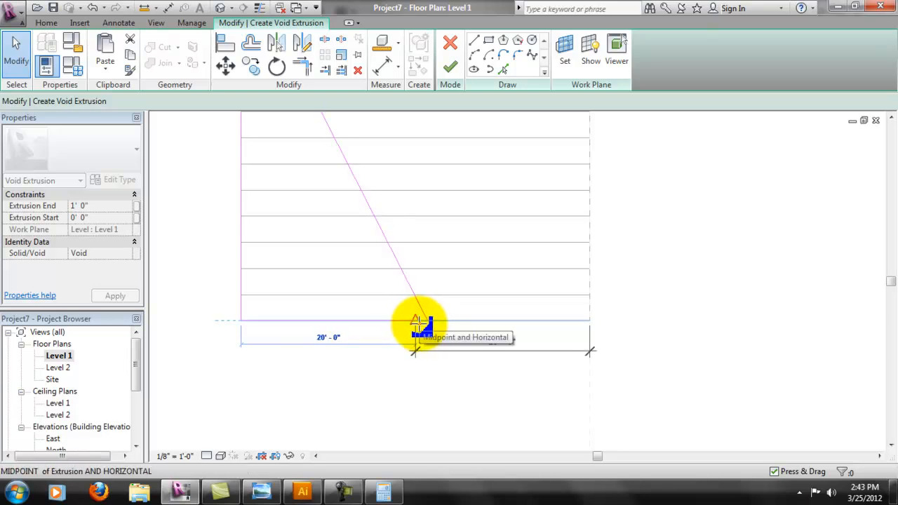
pyautogui.scroll(7, 427, 320)
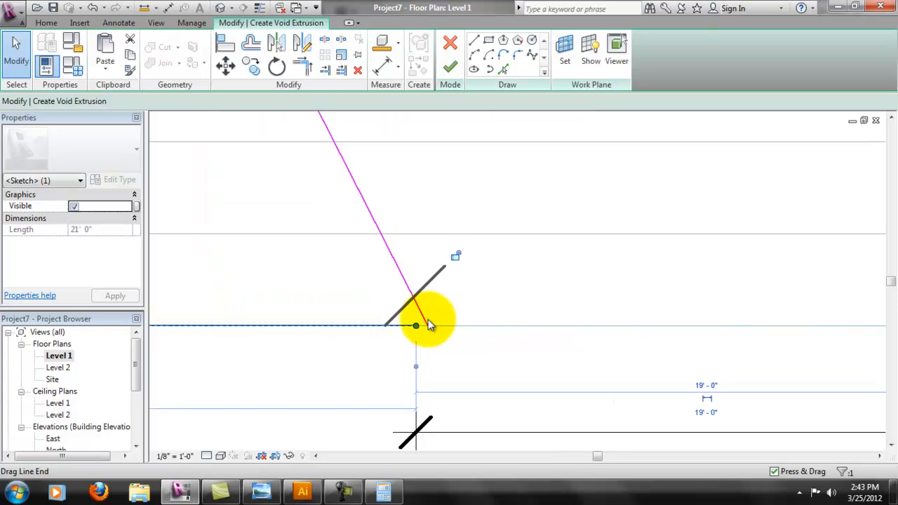
pyautogui.scroll(-1, 415, 327)
pyautogui.moveTo(533, 374); pyautogui.dragTo(493, 347, button='middle')
pyautogui.click(789, 392)
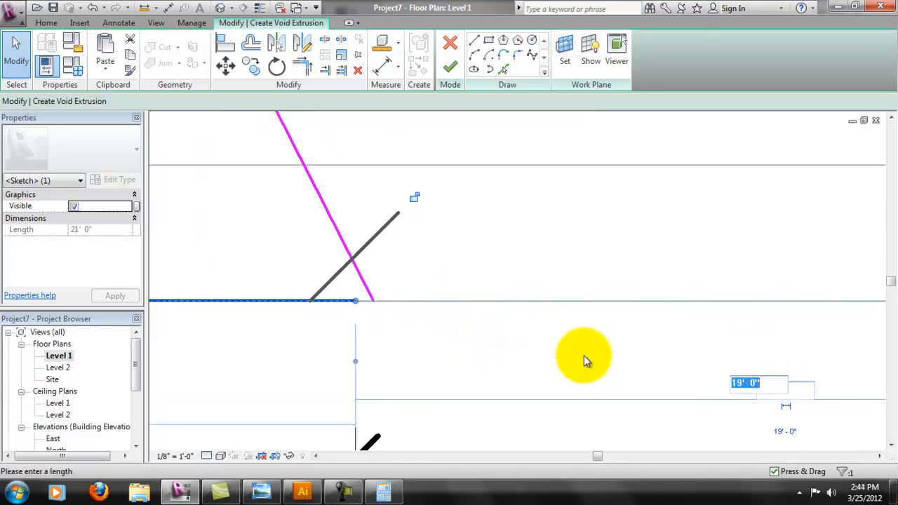
pyautogui.scroll(-1, 583, 357)
pyautogui.write('18')
pyautogui.press('Return')
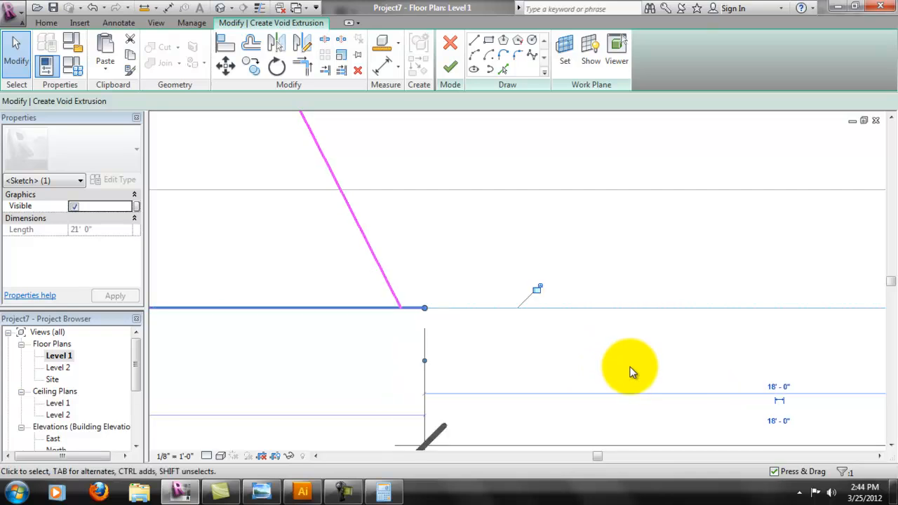
pyautogui.scroll(-3, 713, 363)
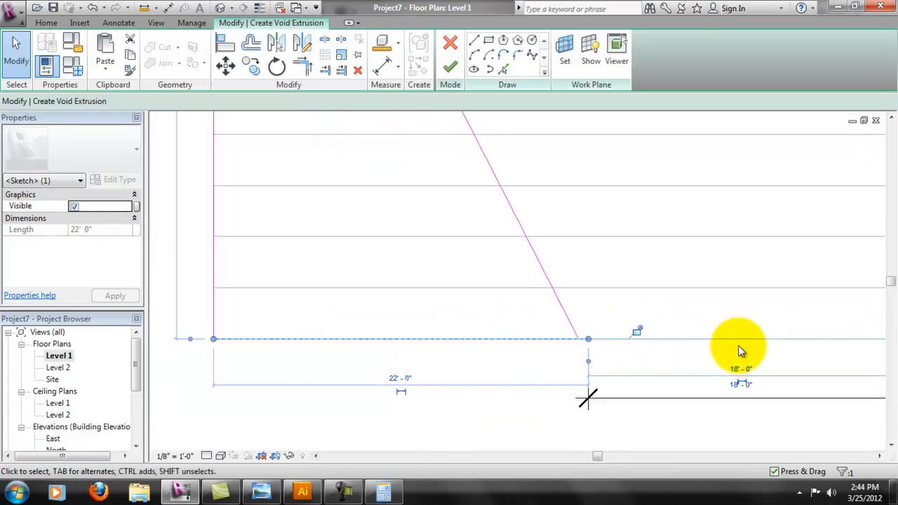
# - Move the lower end of the void's slanted line onto the right endpoint of the bottom line, closing the triangle
pyautogui.moveTo(586, 333); pyautogui.dragTo(572, 336, button='middle')
pyautogui.press('Escape')
pyautogui.click(559, 333)
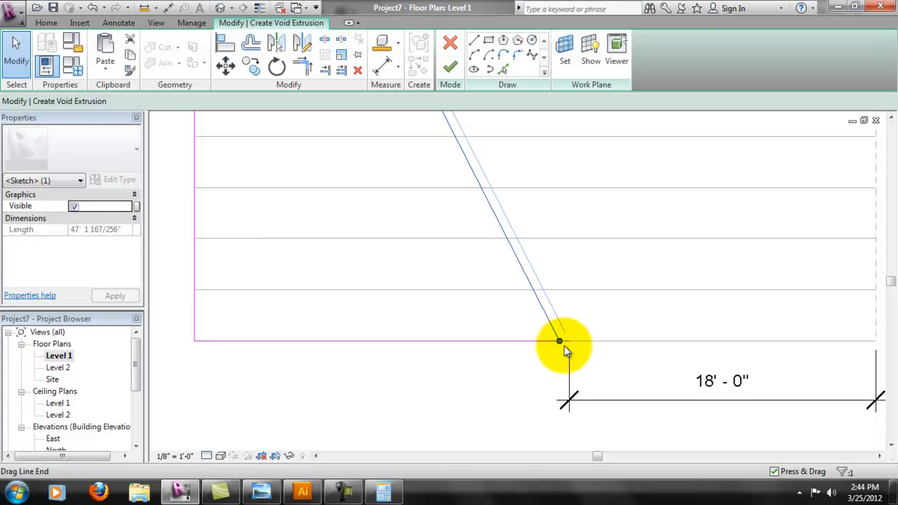
pyautogui.moveTo(559, 341); pyautogui.dragTo(569, 341)
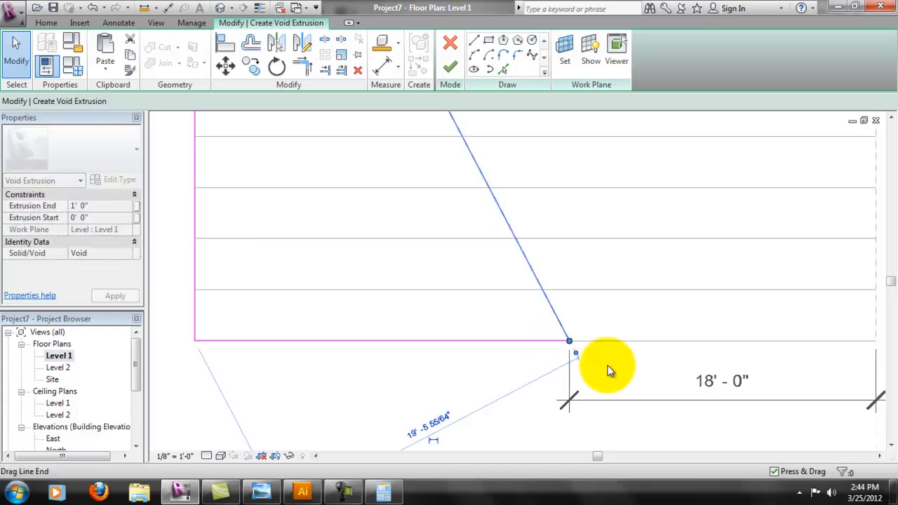
pyautogui.press('Escape')
# - Delete the aligned dimension below the seating
pyautogui.scroll(-3, 528, 361)
pyautogui.click(655, 380)
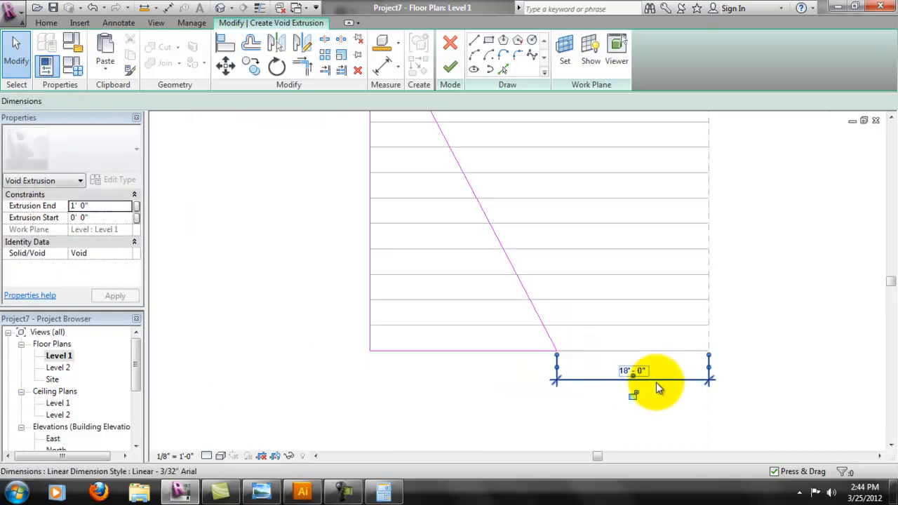
pyautogui.press('Escape')
pyautogui.moveTo(629, 267); pyautogui.dragTo(528, 313, button='middle')
pyautogui.moveTo(338, 179); pyautogui.dragTo(320, 144, button='middle')
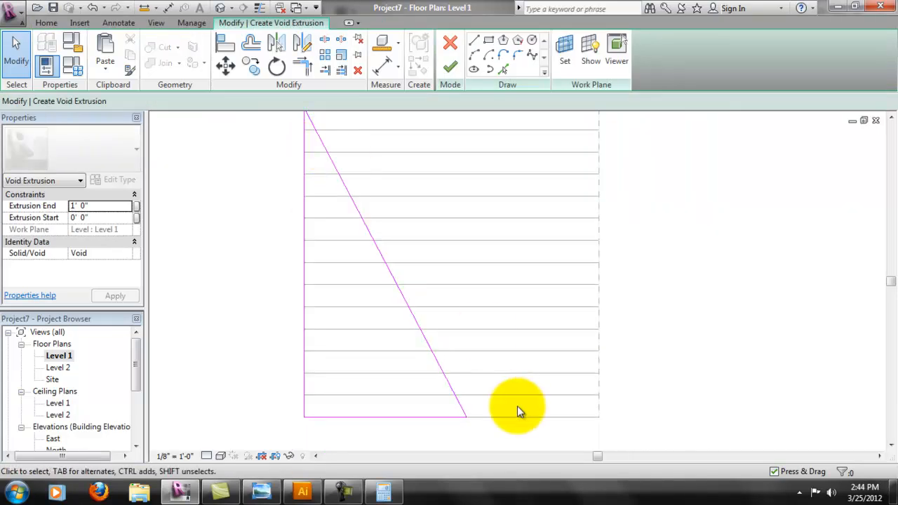
pyautogui.scroll(-1, 486, 336)
# - Finish the triangular void sketch and set its extrusion end to 24' 6" so it cuts the full height of the seating
pyautogui.click(452, 74)
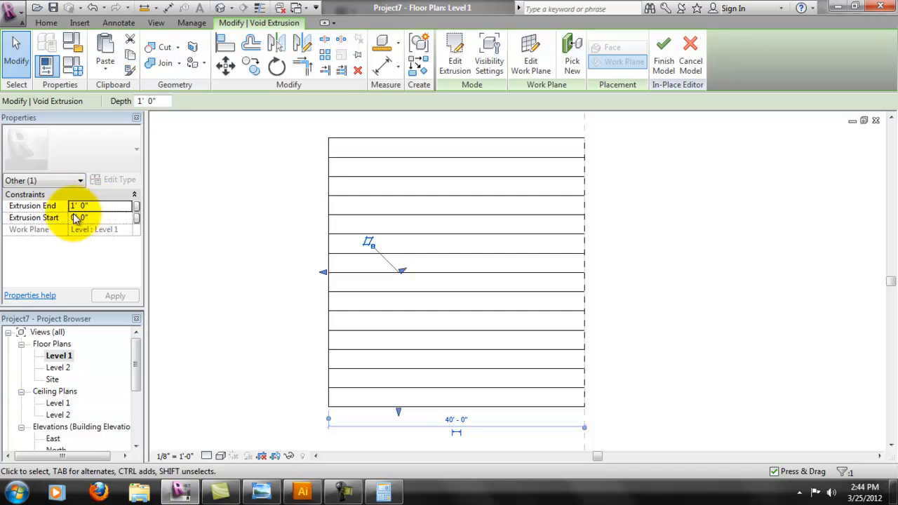
pyautogui.moveTo(98, 207); pyautogui.dragTo(68, 204)
pyautogui.click(247, 221)
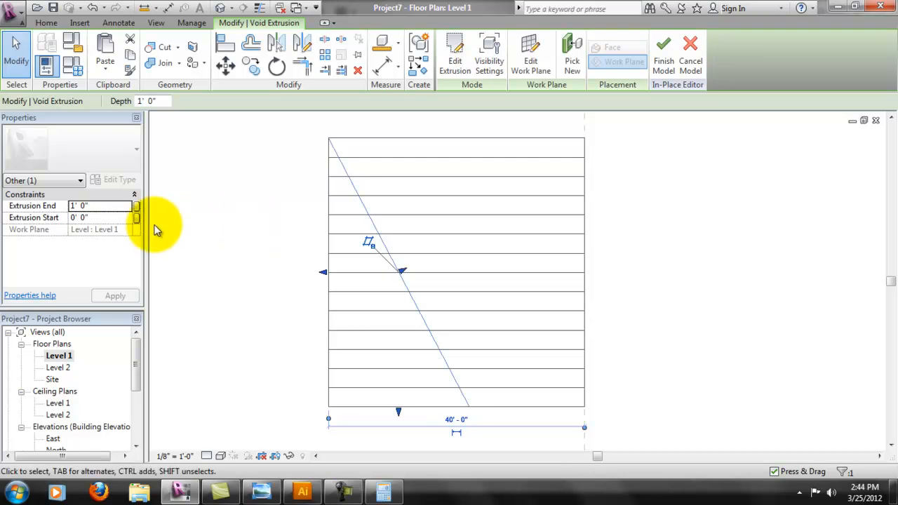
pyautogui.click(111, 206)
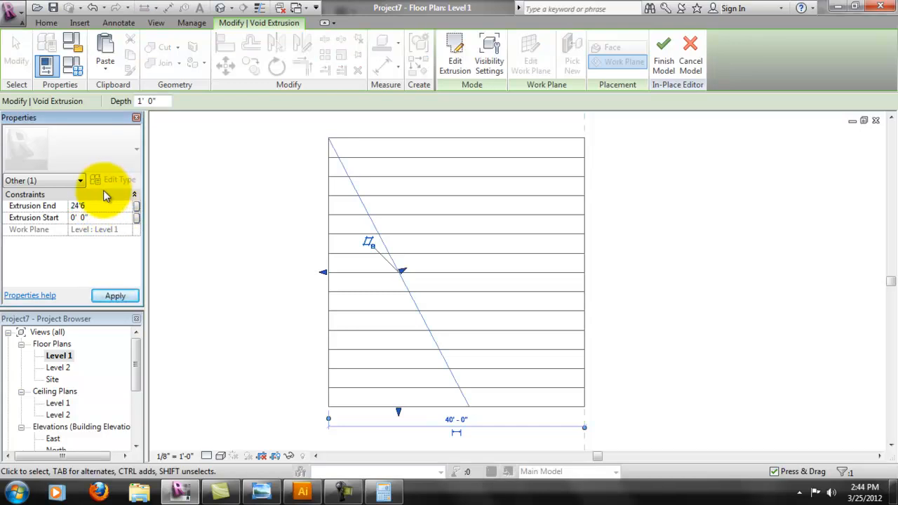
pyautogui.click(126, 298)
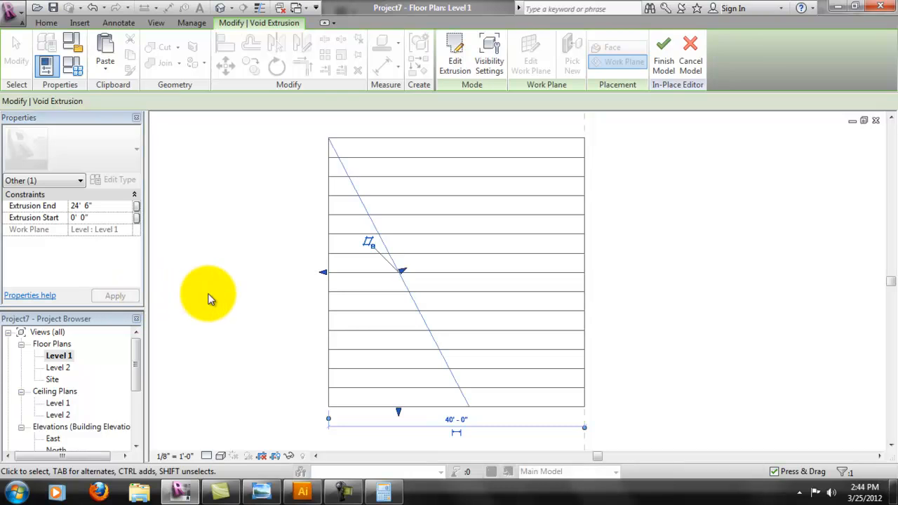
pyautogui.click(716, 230)
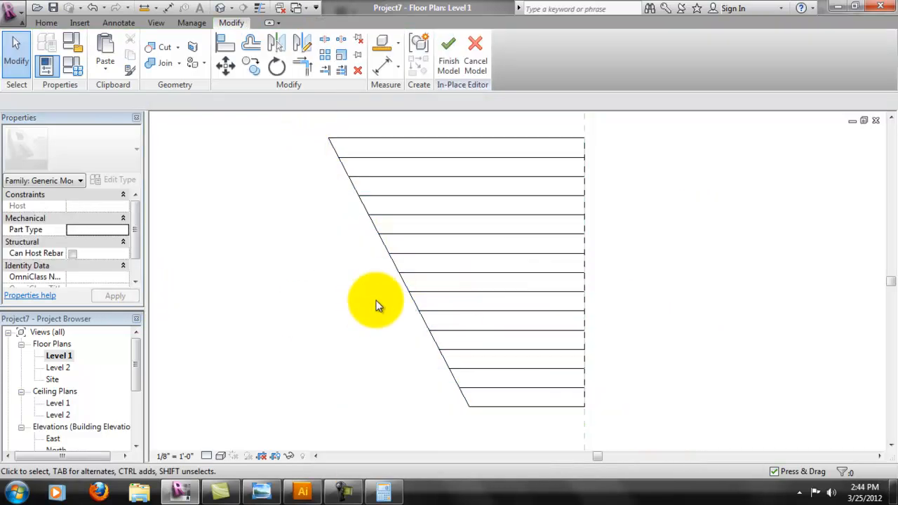
# - Open the default 3D view and examine the seating's angled cut and stepped profile from several sides
pyautogui.moveTo(317, 278); pyautogui.dragTo(281, 285, button='middle')
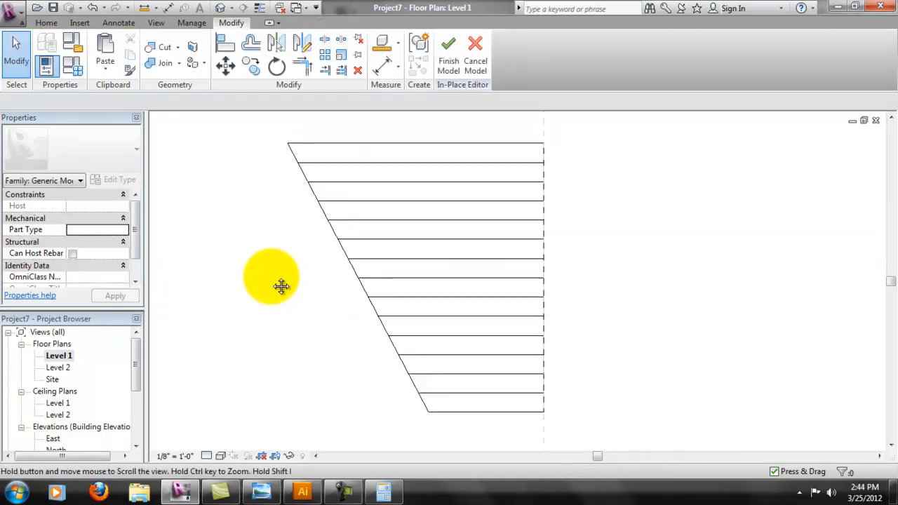
pyautogui.click(150, 25)
pyautogui.click(114, 48)
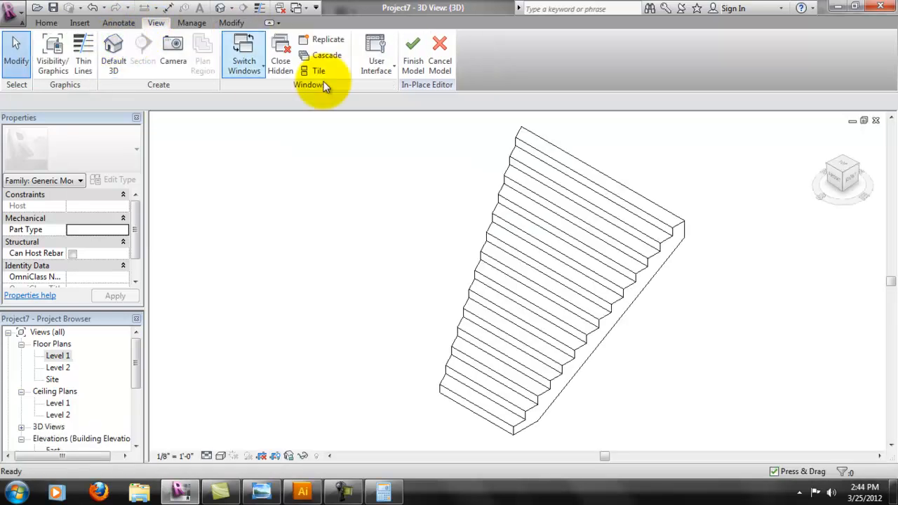
pyautogui.keyDown('shift'); pyautogui.moveTo(611, 334); pyautogui.dragTo(615, 266, button='middle'); pyautogui.keyUp('shift')
pyautogui.keyDown('shift'); pyautogui.moveTo(604, 301); pyautogui.dragTo(586, 259, button='middle'); pyautogui.keyUp('shift')
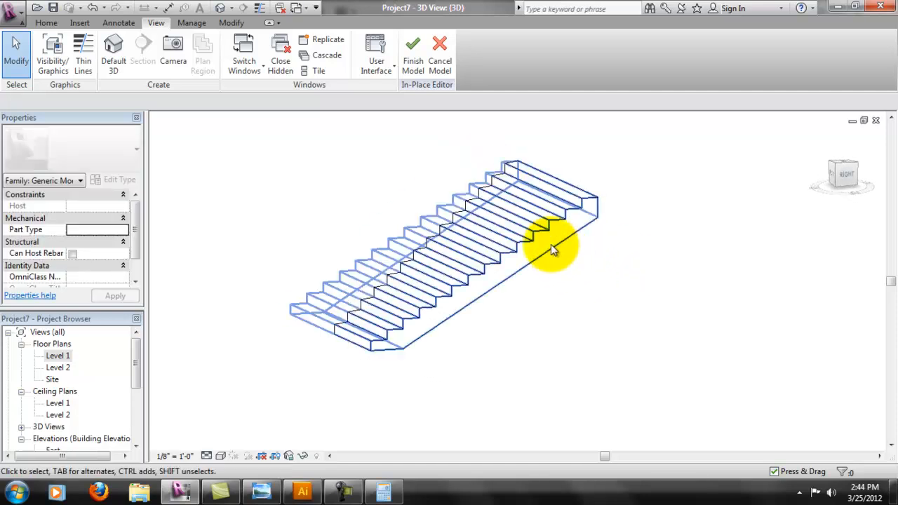
pyautogui.scroll(1, 551, 244)
pyautogui.scroll(2, 358, 406)
pyautogui.keyDown('shift'); pyautogui.moveTo(499, 231); pyautogui.dragTo(381, 367, button='middle'); pyautogui.keyUp('shift')
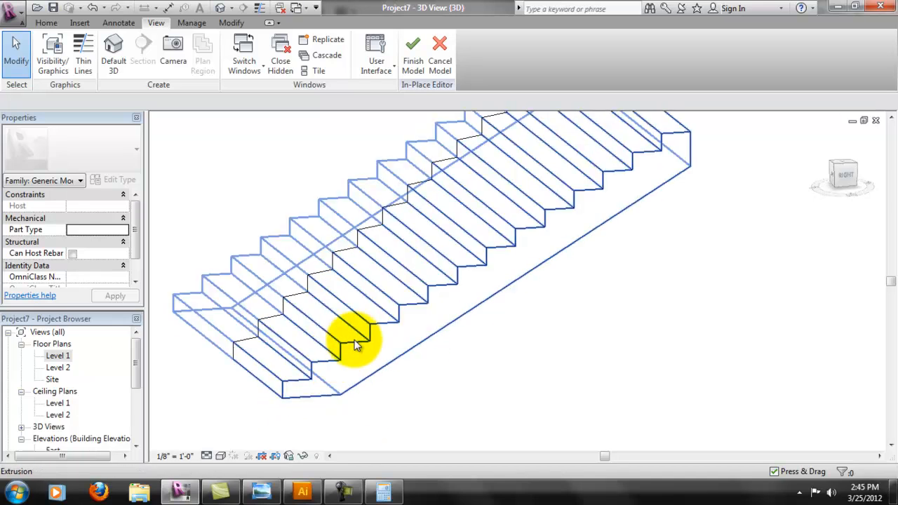
pyautogui.keyDown('shift'); pyautogui.moveTo(411, 310); pyautogui.dragTo(659, 277, button='middle'); pyautogui.keyUp('shift')
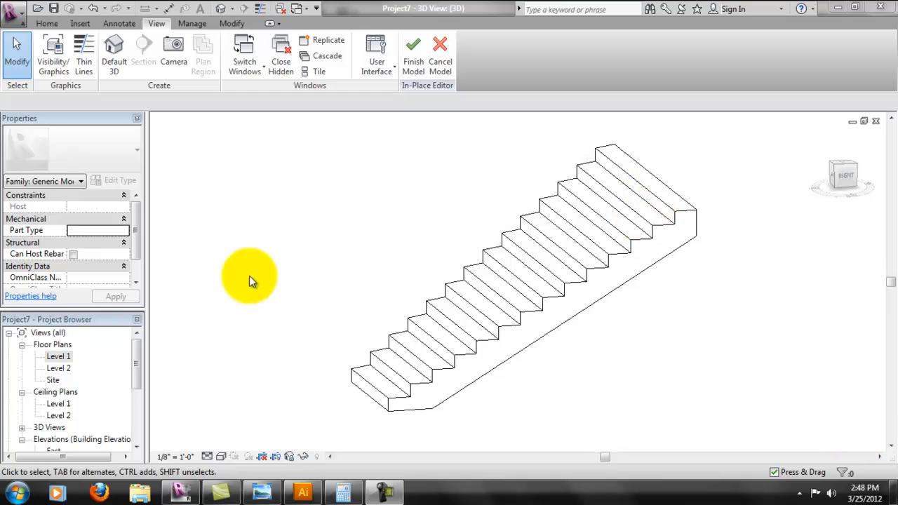
# - Return to the Level 1 floor plan and finish the in-place seating model
pyautogui.moveTo(136, 367)
pyautogui.mouseDown()
pyautogui.moveTo(136, 379)
pyautogui.moveTo(136, 365)
pyautogui.mouseUp()
pyautogui.click(59, 355)
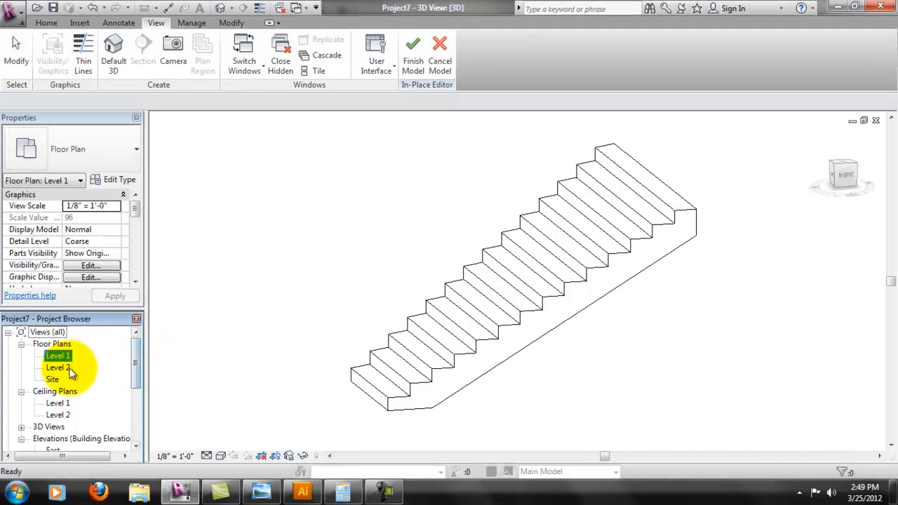
pyautogui.doubleClick(67, 357)
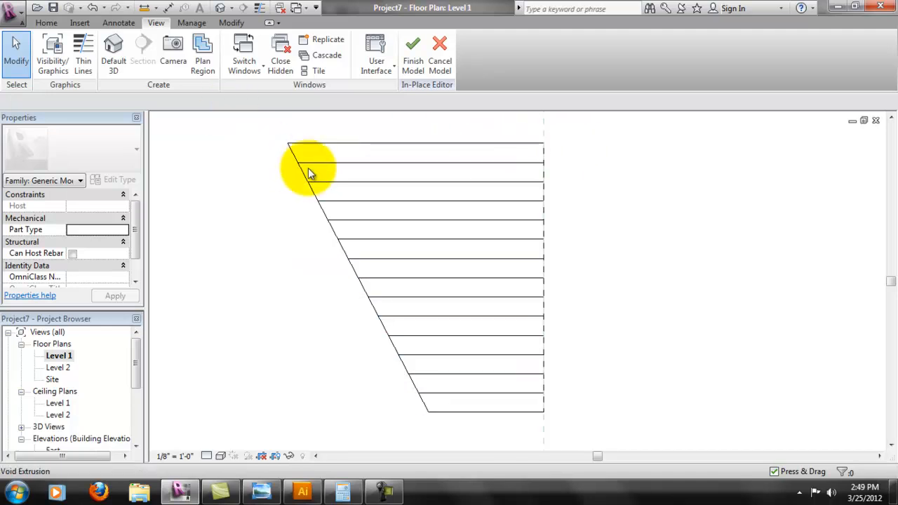
pyautogui.moveTo(622, 181); pyautogui.dragTo(518, 176, button='middle')
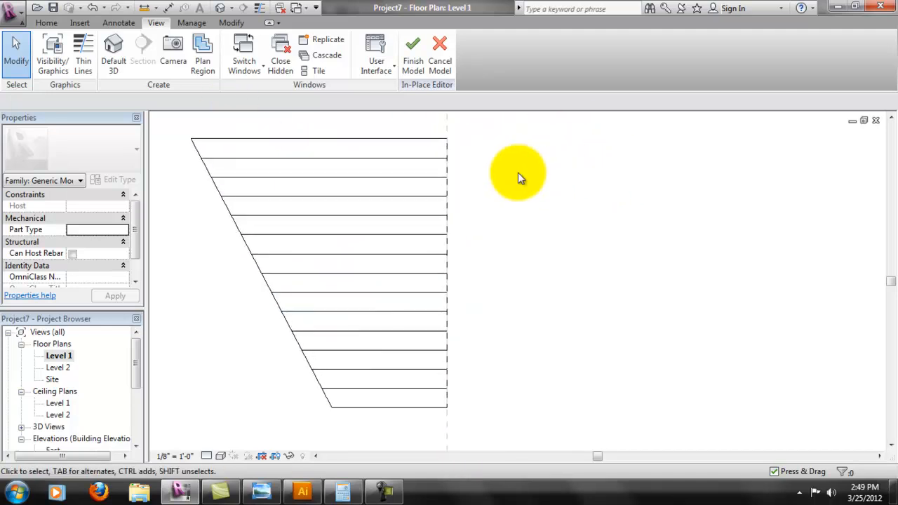
pyautogui.click(47, 23)
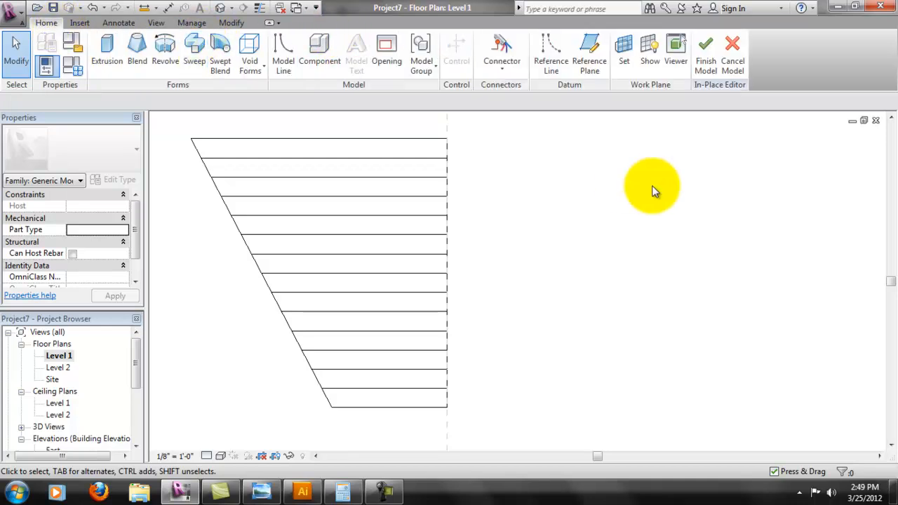
pyautogui.click(707, 60)
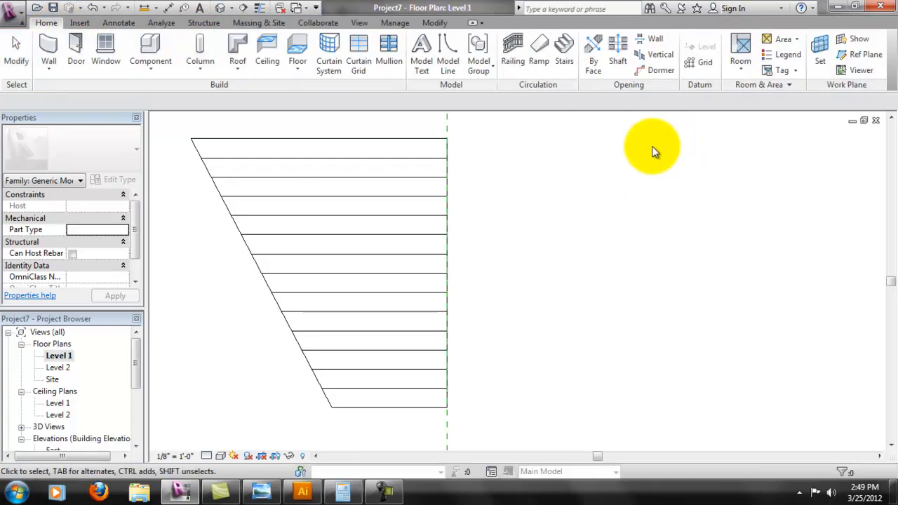
# - Start a new stair sketch on Level 1 using the Monolithic Stair type
pyautogui.moveTo(411, 146); pyautogui.dragTo(407, 171, button='middle')
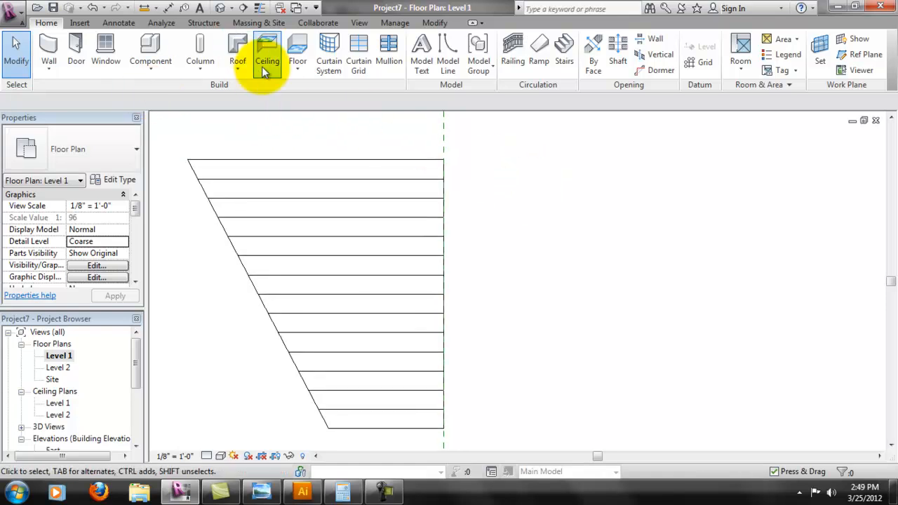
pyautogui.moveTo(602, 184); pyautogui.dragTo(604, 192, button='middle')
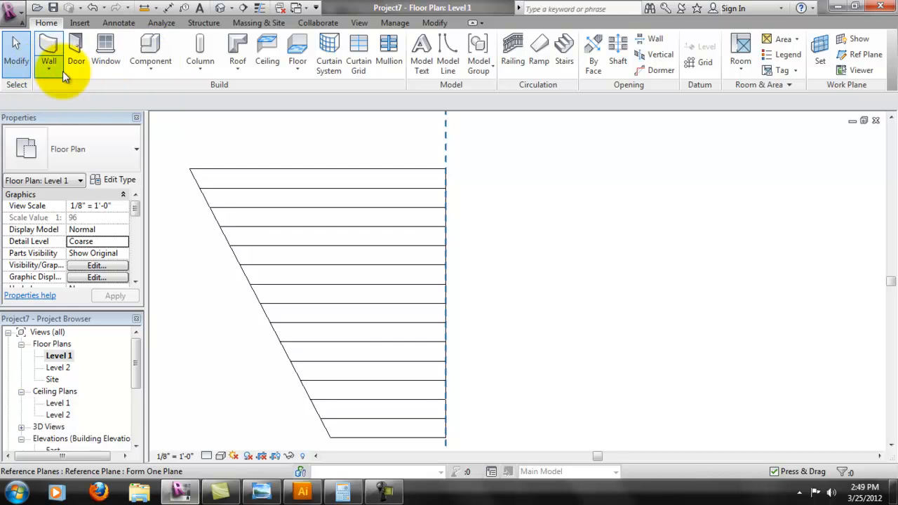
pyautogui.click(564, 49)
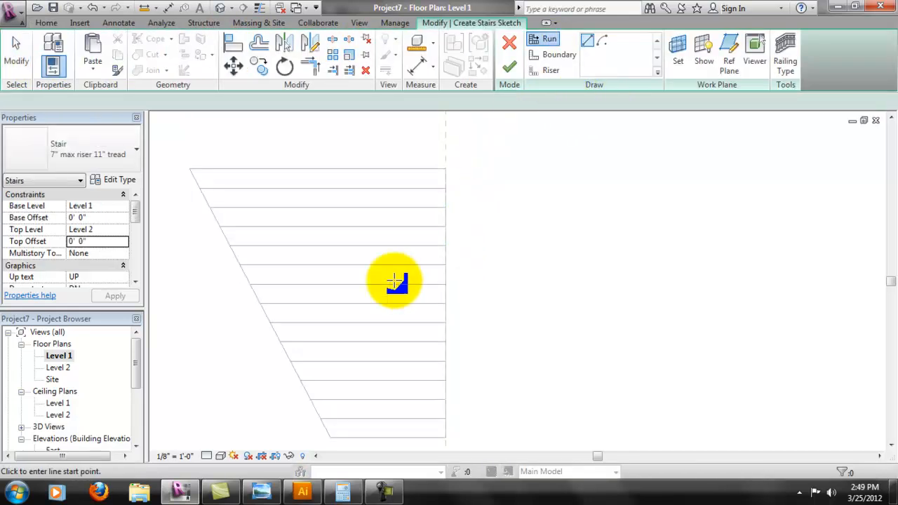
pyautogui.click(123, 158)
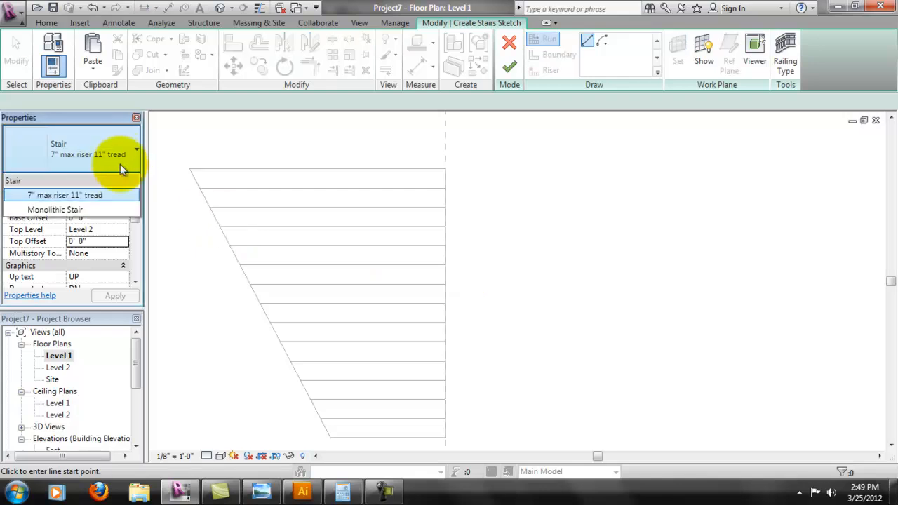
pyautogui.click(80, 210)
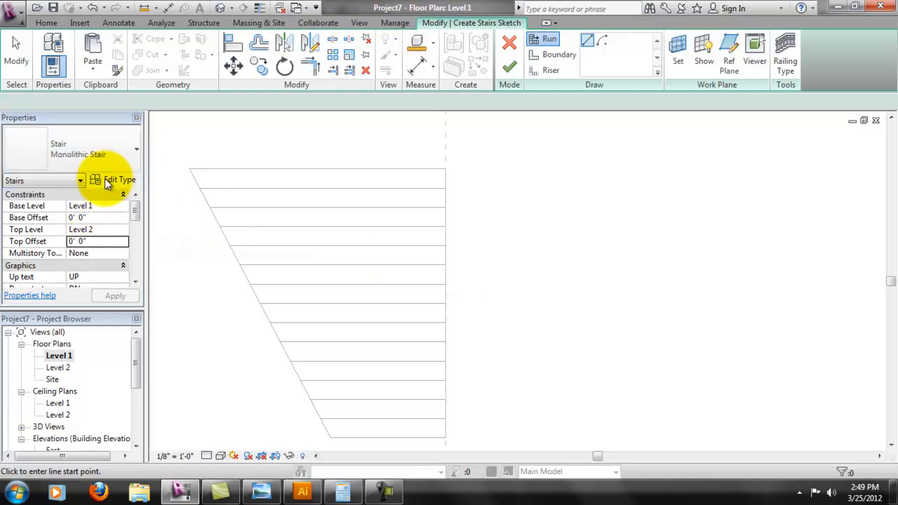
# - Duplicate the Monolithic Stair type under the name Form One Mono Stairs
pyautogui.click(106, 179)
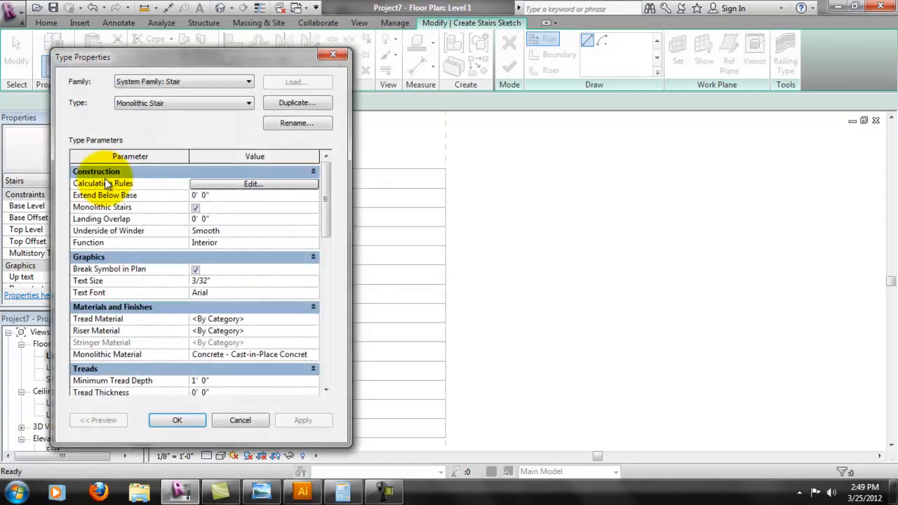
pyautogui.click(306, 106)
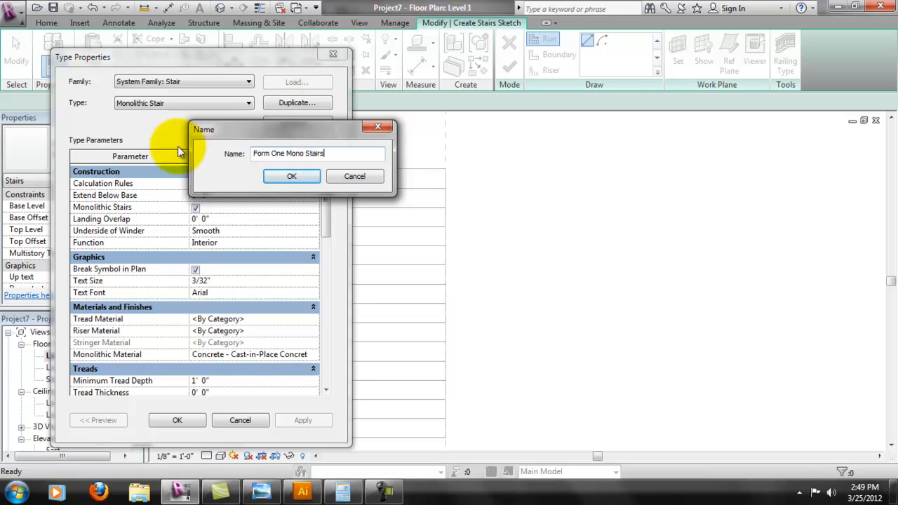
pyautogui.click(289, 176)
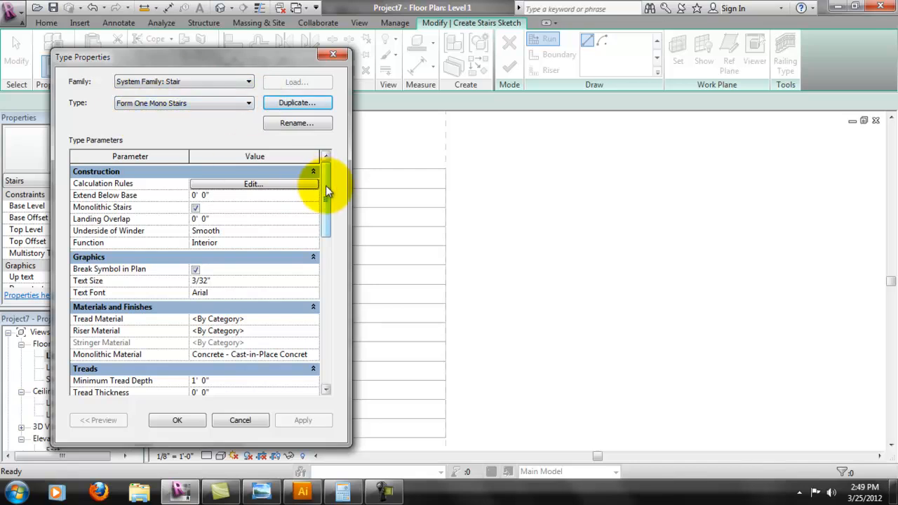
# - Set the new stair type's Function to Exterior, review its material, tread and riser parameters, and accept the type settings
pyautogui.moveTo(325, 186); pyautogui.dragTo(327, 194)
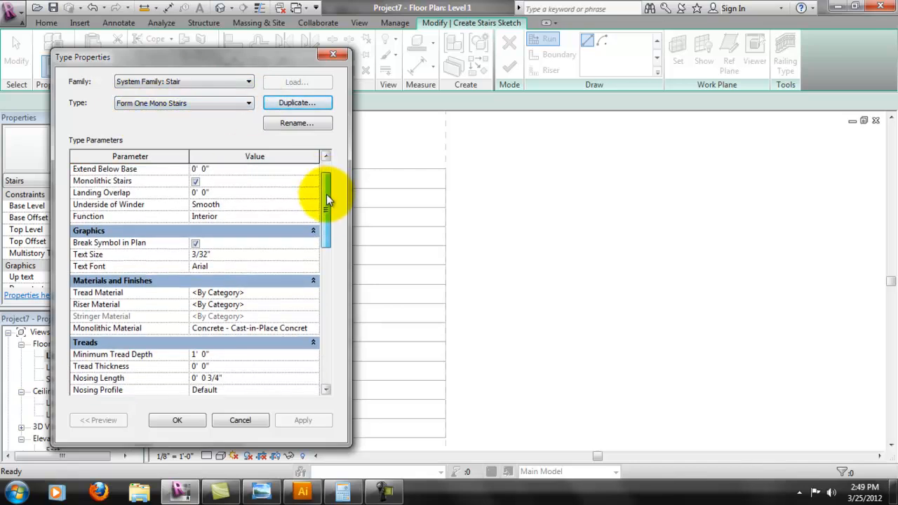
pyautogui.moveTo(326, 194); pyautogui.dragTo(335, 175)
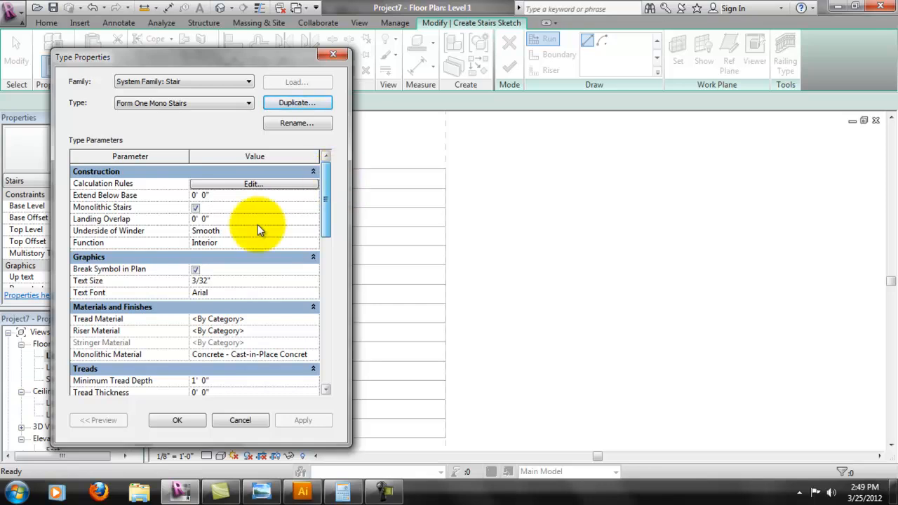
pyautogui.click(243, 242)
pyautogui.click(313, 243)
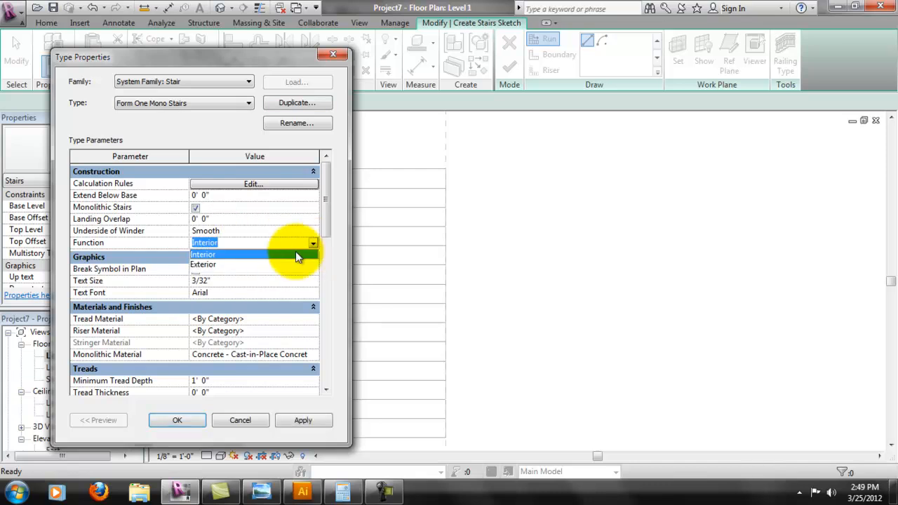
pyautogui.click(263, 264)
pyautogui.moveTo(330, 221); pyautogui.dragTo(330, 272)
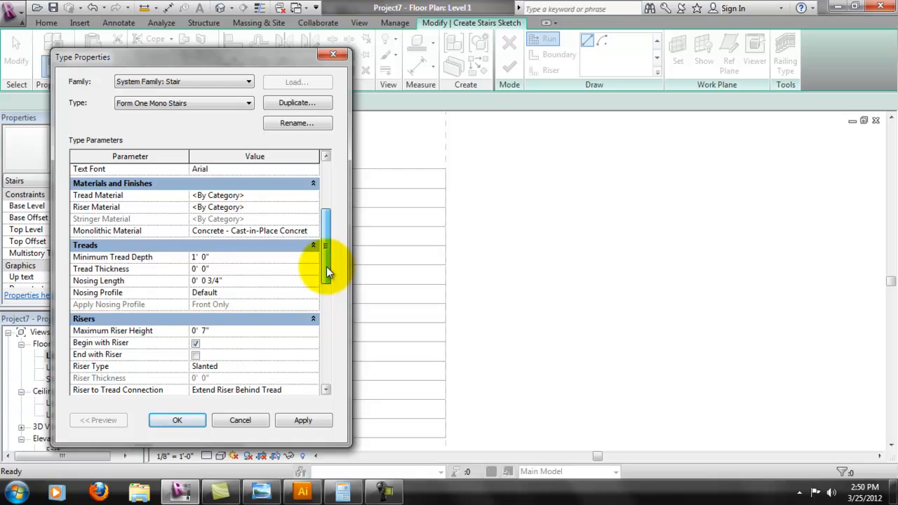
pyautogui.moveTo(330, 273); pyautogui.dragTo(252, 288)
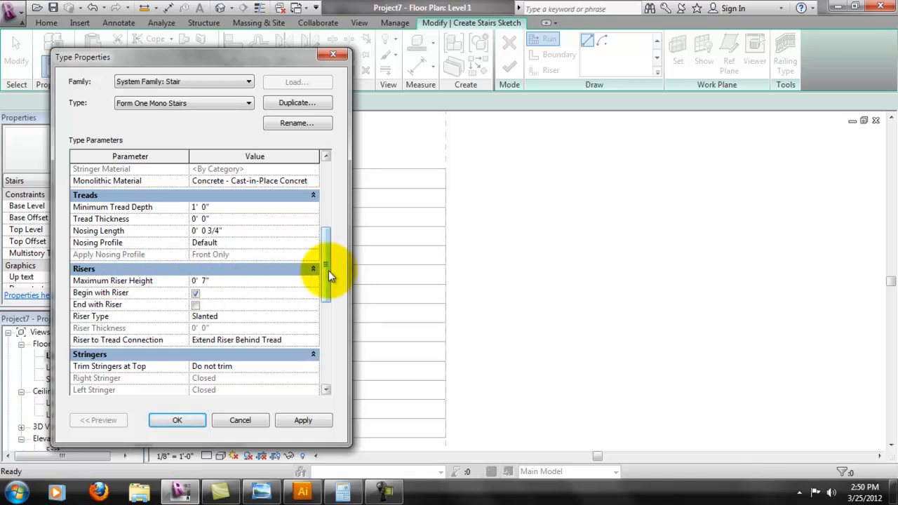
pyautogui.moveTo(329, 270); pyautogui.dragTo(321, 186)
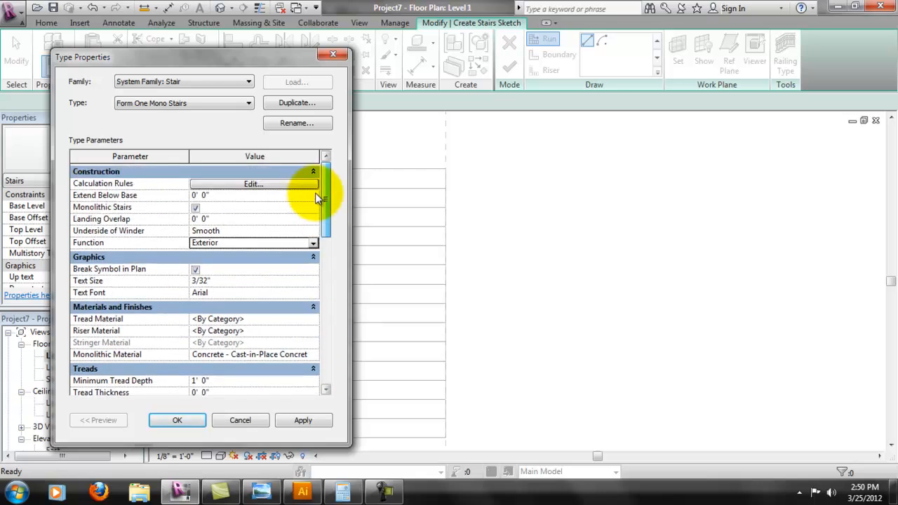
pyautogui.click(177, 421)
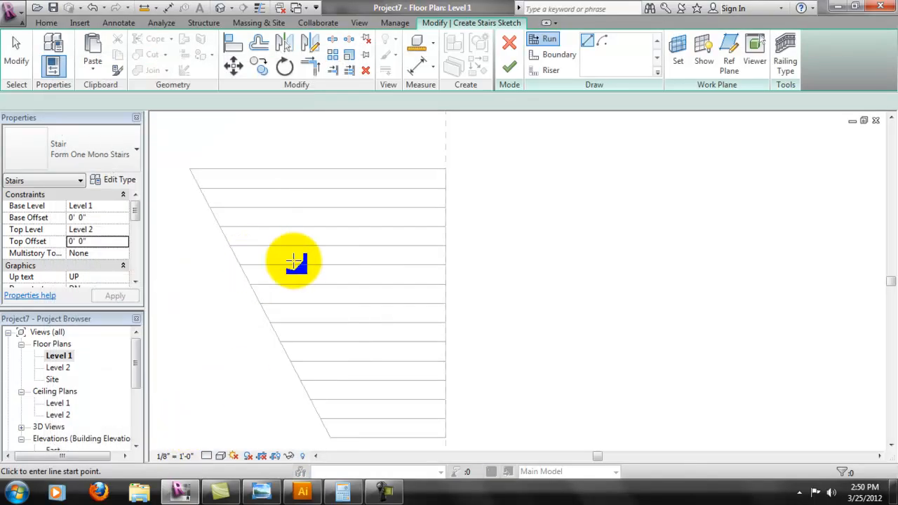
# - Sketch a straight stair run beside the seating's straight side, from its front edge to its back edge, using all 43 risers
pyautogui.click(475, 434)
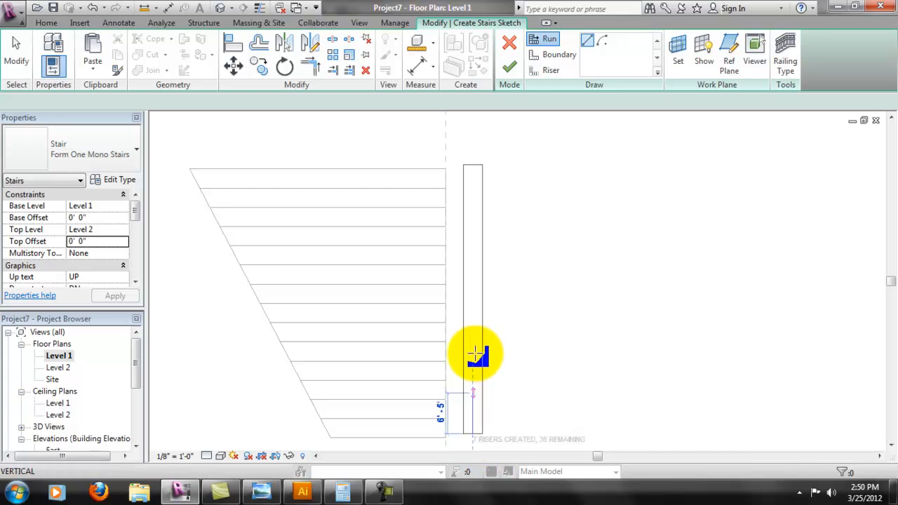
pyautogui.click(474, 187)
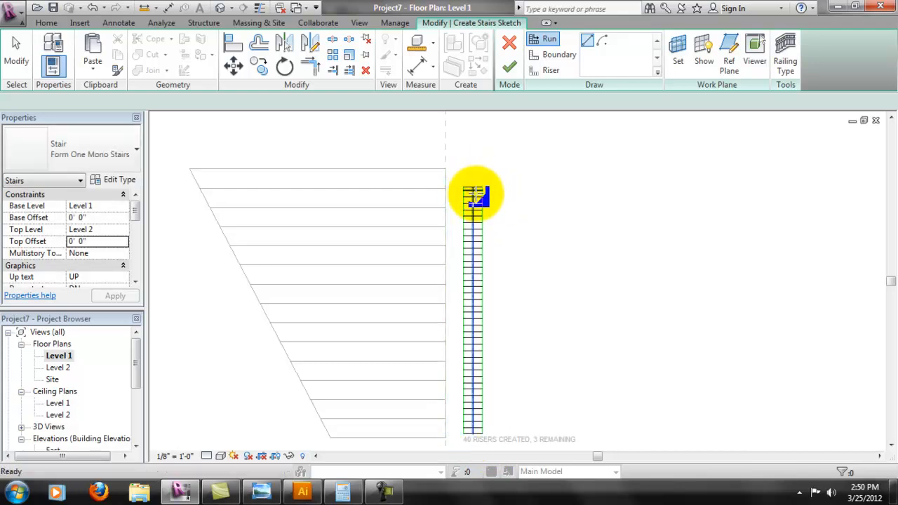
pyautogui.press('Escape')
pyautogui.click(474, 195)
pyautogui.moveTo(474, 188); pyautogui.dragTo(477, 171)
pyautogui.click(517, 178)
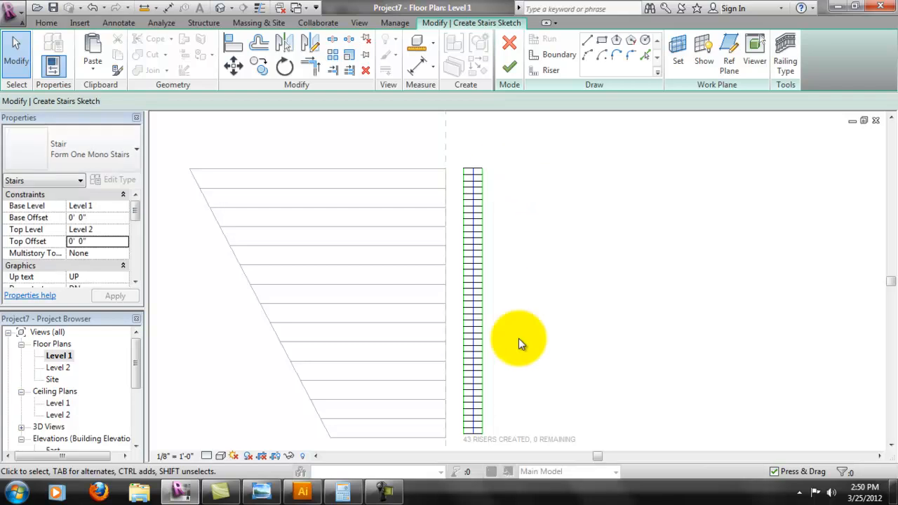
# - Compare the stair run with the seating rows and check the stair's width, riser count, riser height and tread depth
pyautogui.moveTo(491, 315); pyautogui.dragTo(501, 247, button='middle')
pyautogui.scroll(1, 497, 289)
pyautogui.moveTo(497, 288); pyautogui.dragTo(506, 203, button='middle')
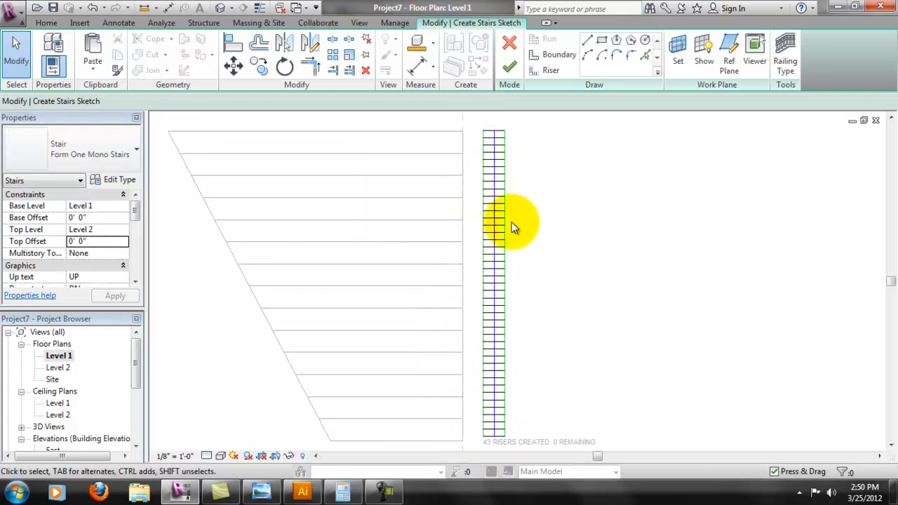
pyautogui.scroll(1, 512, 221)
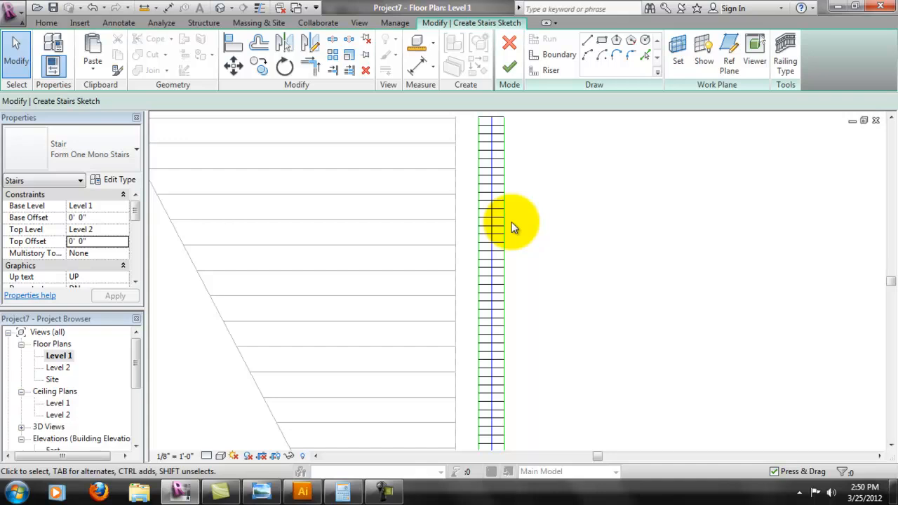
pyautogui.scroll(-2, 501, 255)
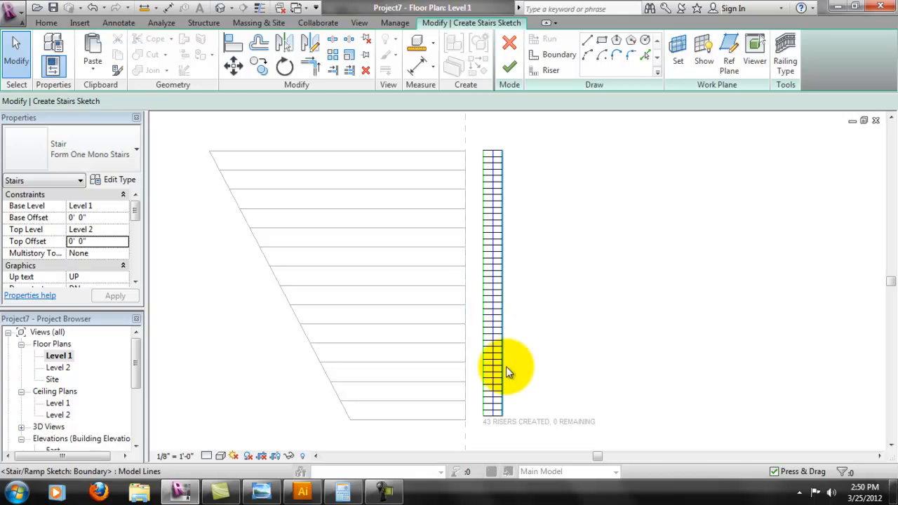
pyautogui.scroll(1, 501, 370)
pyautogui.scroll(1, 495, 377)
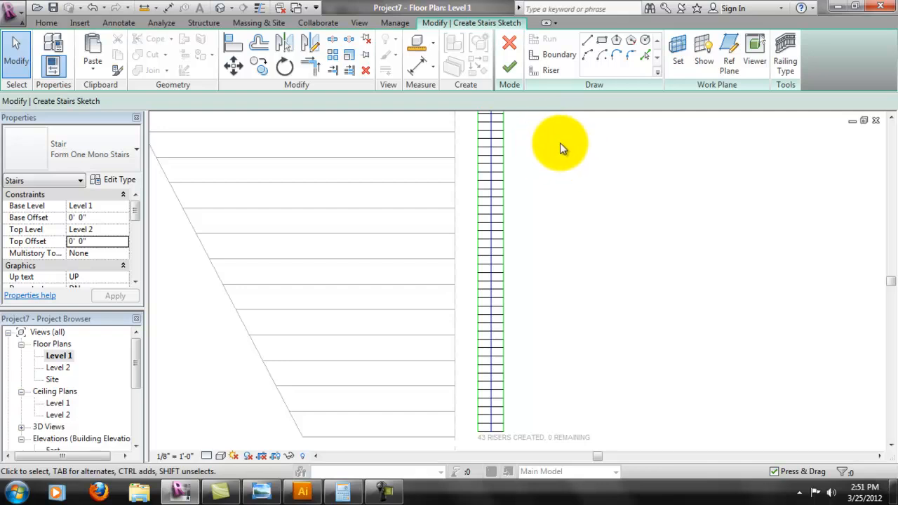
pyautogui.scroll(-2, 580, 232)
pyautogui.moveTo(545, 269); pyautogui.dragTo(556, 212, button='middle')
pyautogui.moveTo(135, 209); pyautogui.dragTo(136, 256)
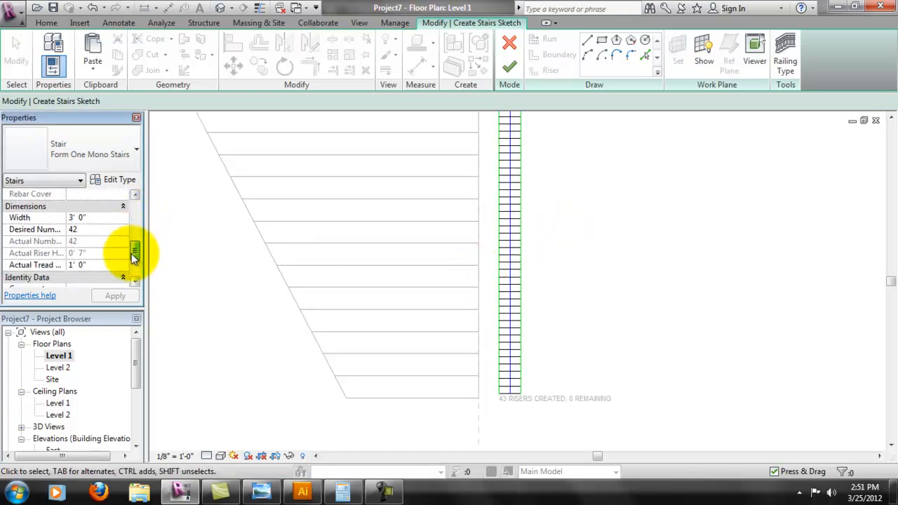
pyautogui.moveTo(75, 205); pyautogui.dragTo(77, 205)
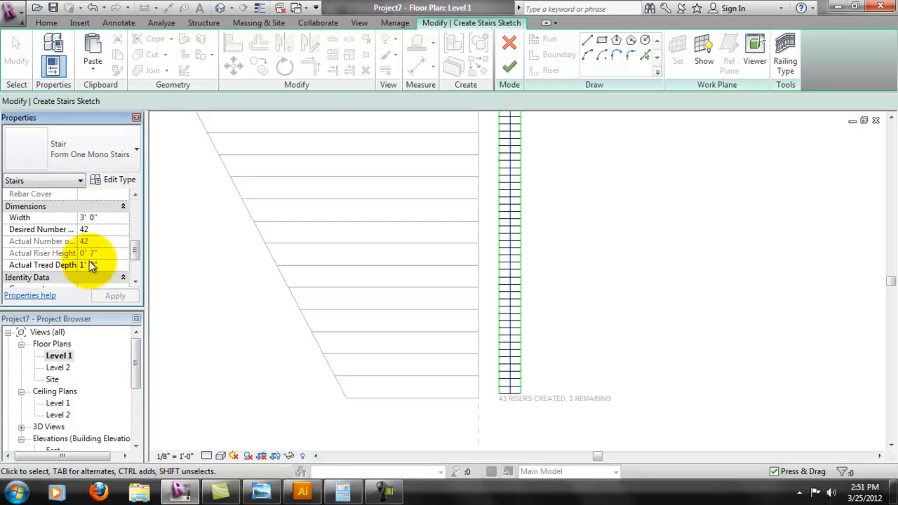
pyautogui.click(133, 254)
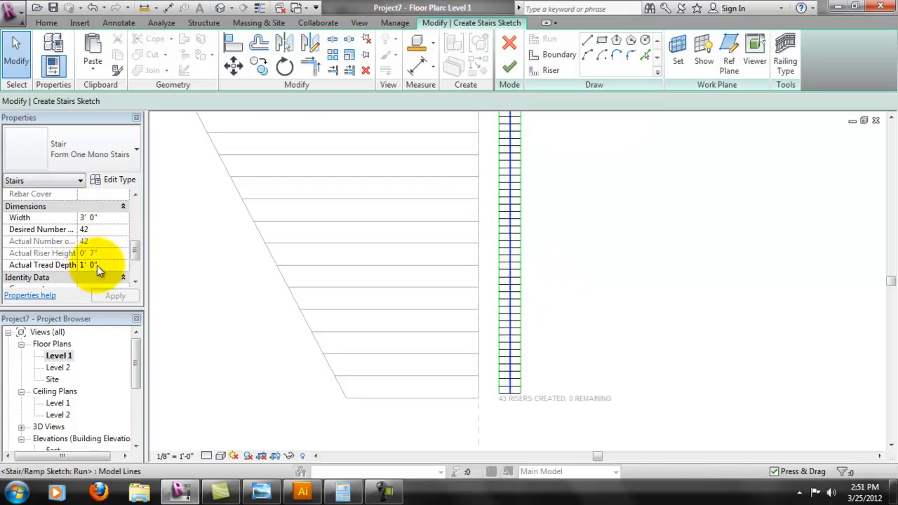
# - Finish the stair sketch and delete the rectangular handrails on both sides of the stair
pyautogui.click(509, 66)
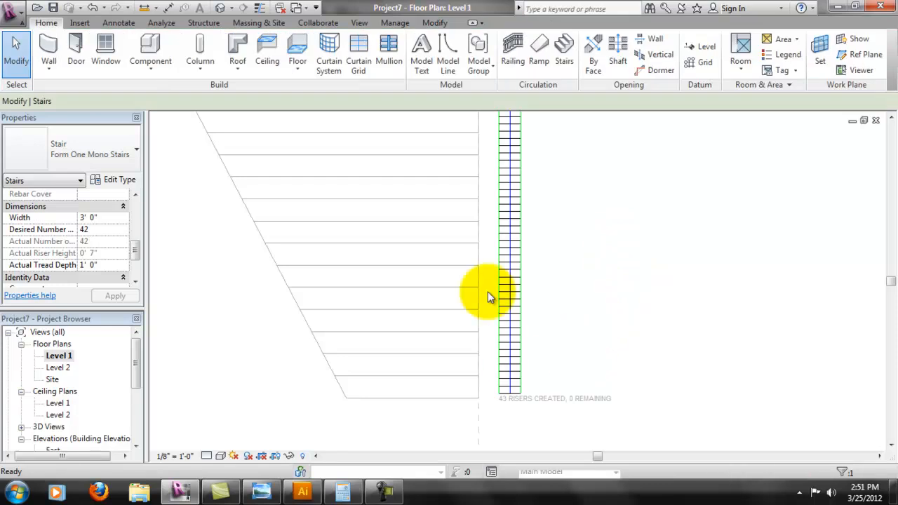
pyautogui.click(491, 268)
pyautogui.scroll(5, 592, 292)
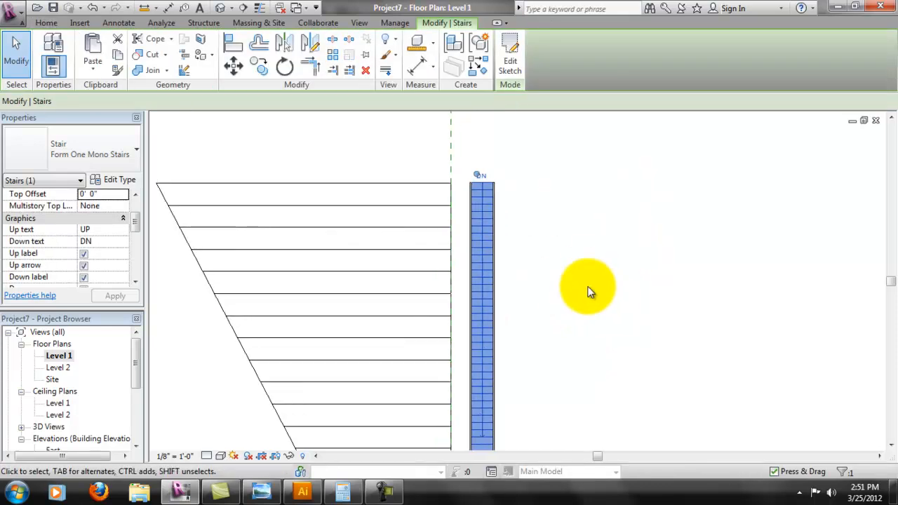
pyautogui.click(528, 190)
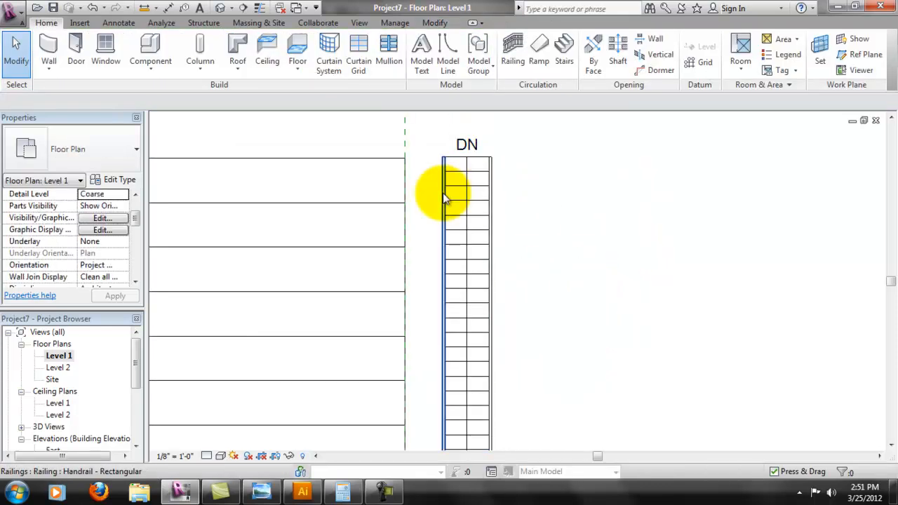
pyautogui.click(444, 193)
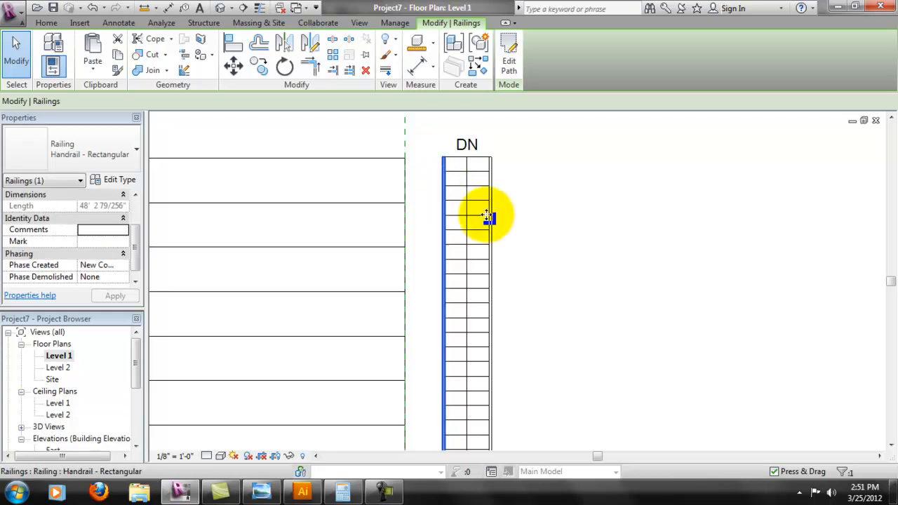
pyautogui.press('Escape')
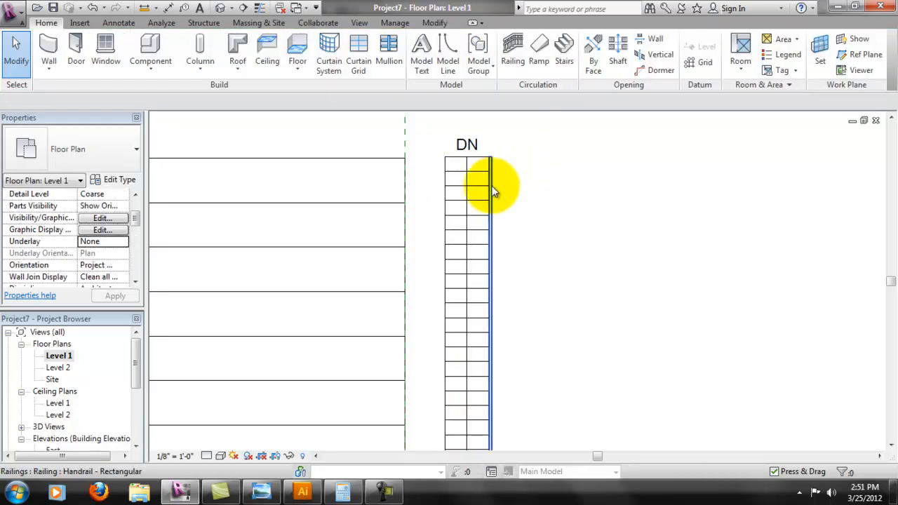
pyautogui.click(502, 186)
pyautogui.click(539, 238)
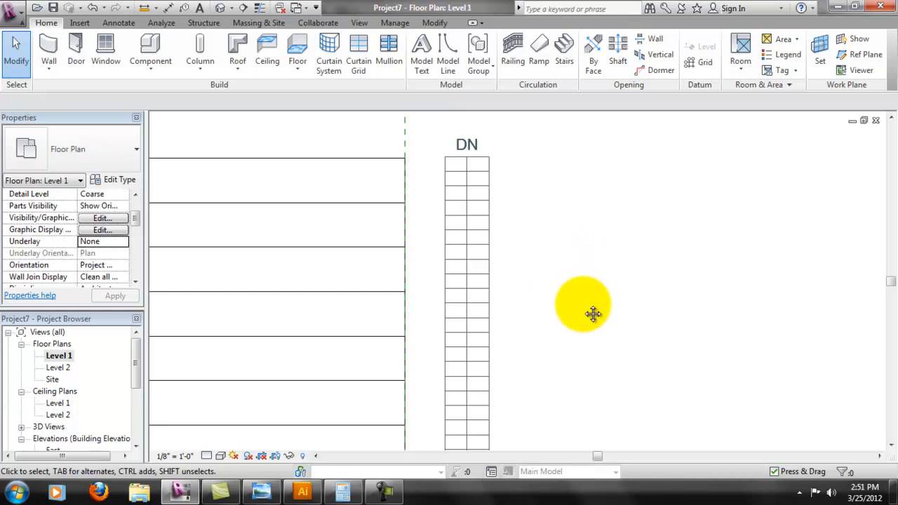
# - Align the stair's near side with the seating's straight side edge and lock the alignment
pyautogui.scroll(-3, 581, 251)
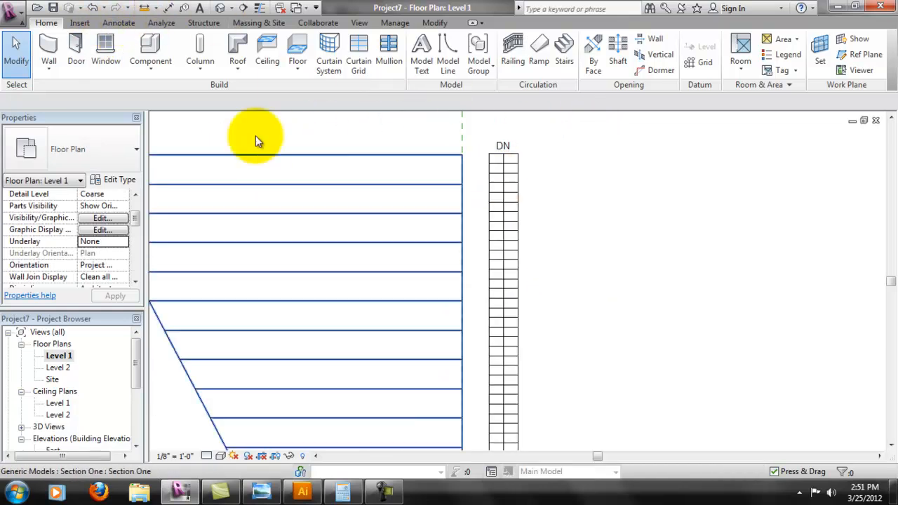
pyautogui.click(520, 178)
pyautogui.click(232, 44)
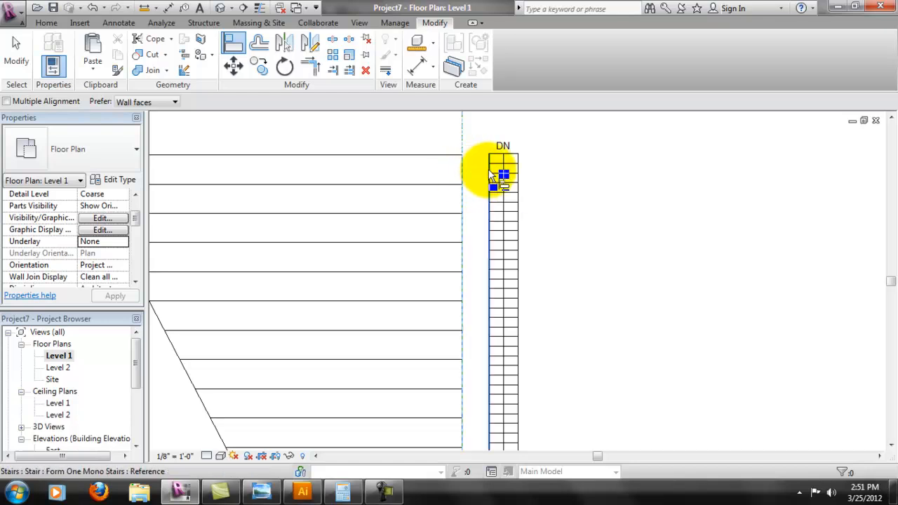
pyautogui.click(489, 172)
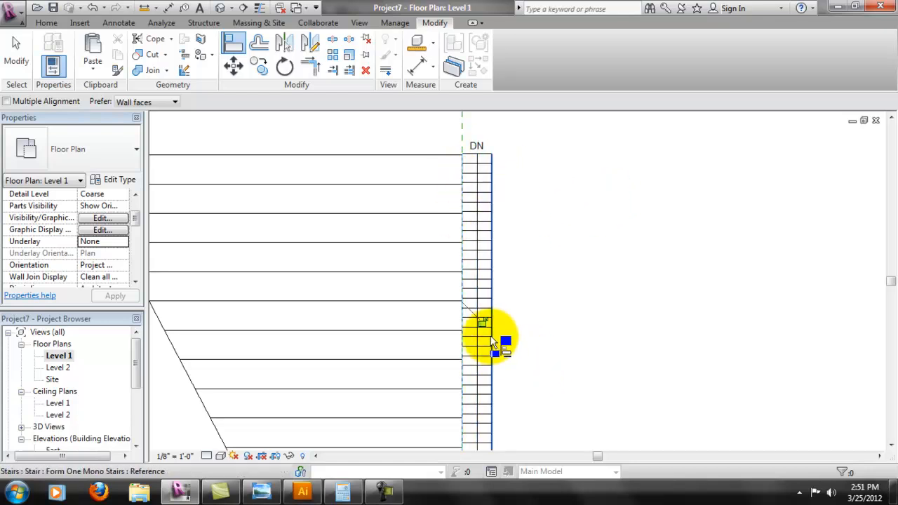
# - Align the stair's lower end with the seating's front edge and lock the alignment
pyautogui.moveTo(571, 370); pyautogui.dragTo(587, 231, button='middle')
pyautogui.scroll(2, 488, 423)
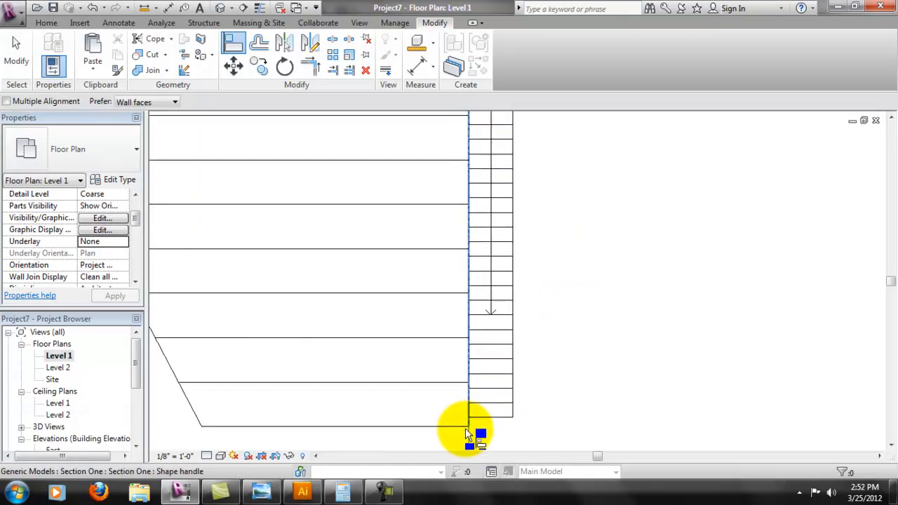
pyautogui.click(463, 427)
pyautogui.click(491, 425)
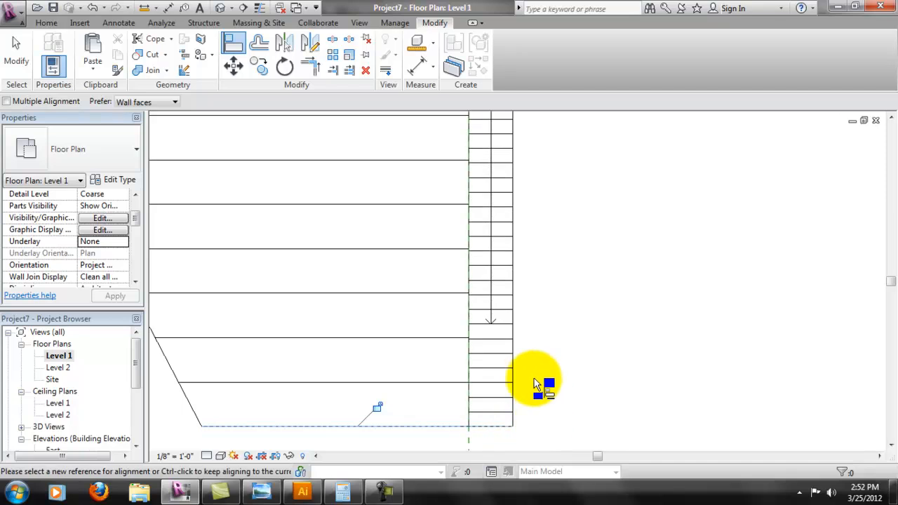
pyautogui.scroll(-3, 557, 327)
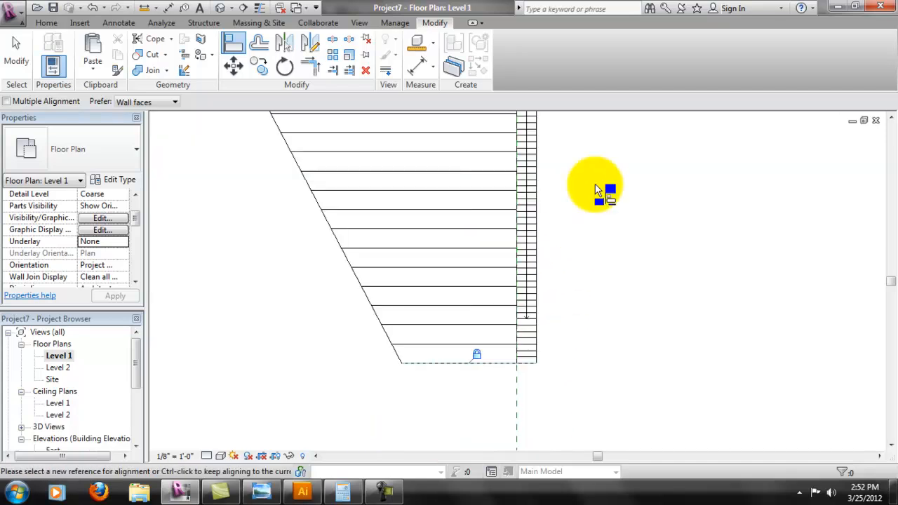
# - Examine how the stair treads line up with the seating rows along the whole run, and end the Align command
pyautogui.scroll(3, 537, 351)
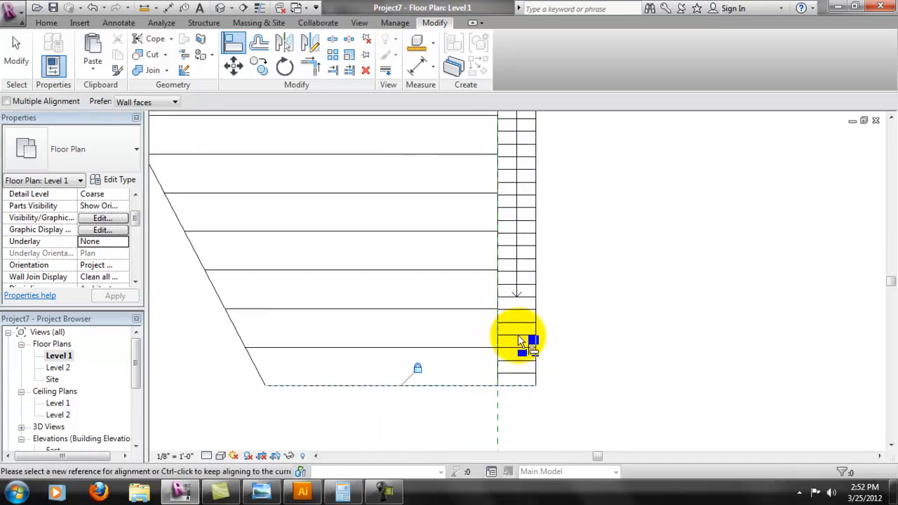
pyautogui.scroll(4, 520, 341)
pyautogui.scroll(3, 499, 351)
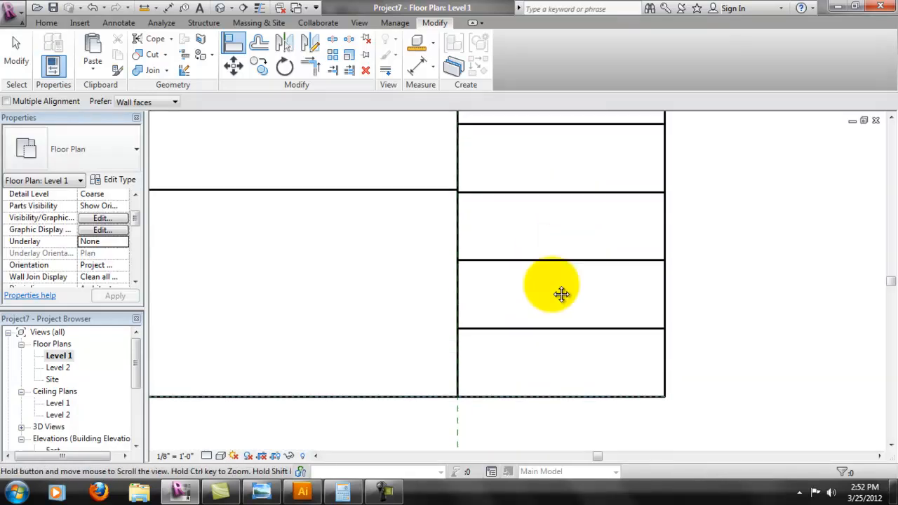
pyautogui.moveTo(552, 284); pyautogui.dragTo(525, 409, button='middle')
pyautogui.moveTo(511, 259); pyautogui.dragTo(519, 297, button='middle')
pyautogui.moveTo(519, 204); pyautogui.dragTo(526, 319, button='middle')
pyautogui.moveTo(536, 280); pyautogui.dragTo(545, 305, button='middle')
pyautogui.moveTo(548, 232); pyautogui.dragTo(552, 367, button='middle')
pyautogui.moveTo(608, 183); pyautogui.dragTo(612, 266, button='middle')
pyautogui.moveTo(614, 210); pyautogui.dragTo(617, 344, button='middle')
pyautogui.moveTo(619, 226); pyautogui.dragTo(602, 341, button='middle')
pyautogui.moveTo(619, 243); pyautogui.dragTo(629, 355, button='middle')
pyautogui.moveTo(618, 267); pyautogui.dragTo(629, 418, button='middle')
pyautogui.scroll(-6, 611, 334)
pyautogui.moveTo(701, 367); pyautogui.dragTo(664, 252, button='middle')
pyautogui.moveTo(598, 248); pyautogui.dragTo(499, 122, button='middle')
pyautogui.scroll(1, 565, 354)
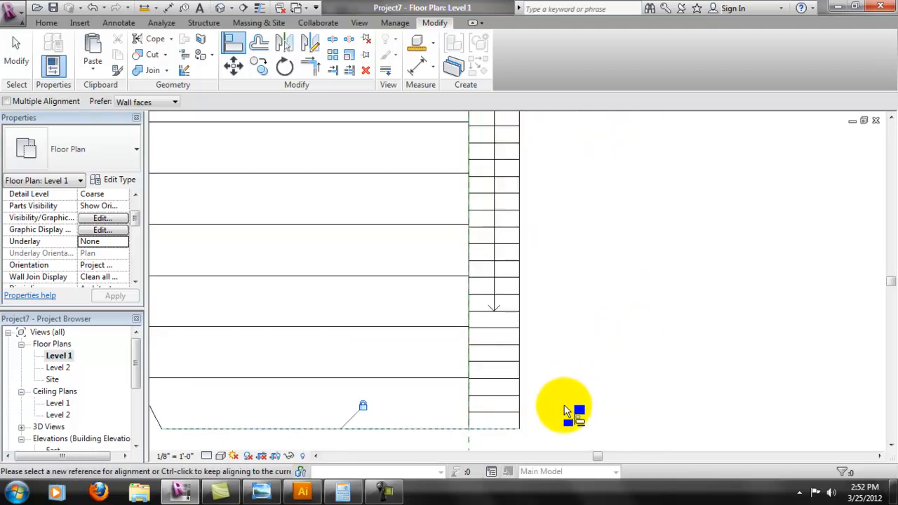
pyautogui.scroll(1, 567, 413)
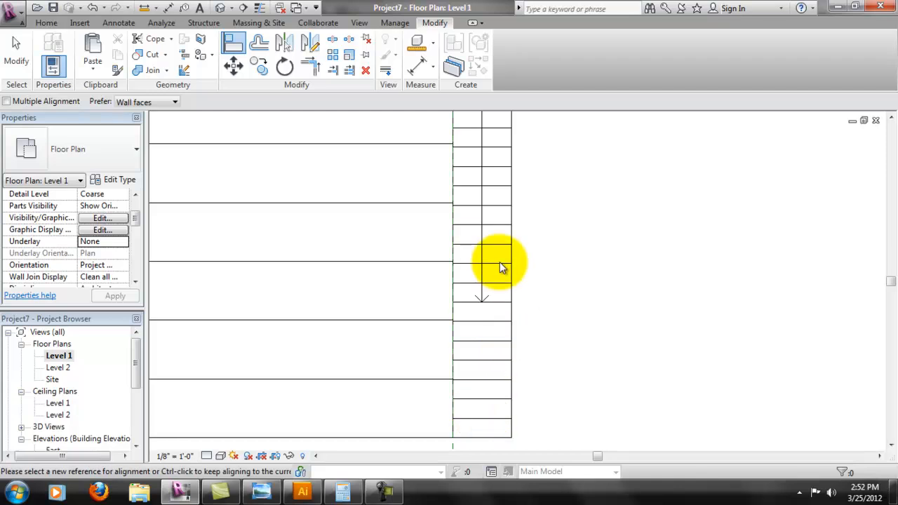
pyautogui.press('Escape')
pyautogui.press('Escape')
# - Select the stair and display its width, riser and tread dimension properties
pyautogui.scroll(-3, 560, 352)
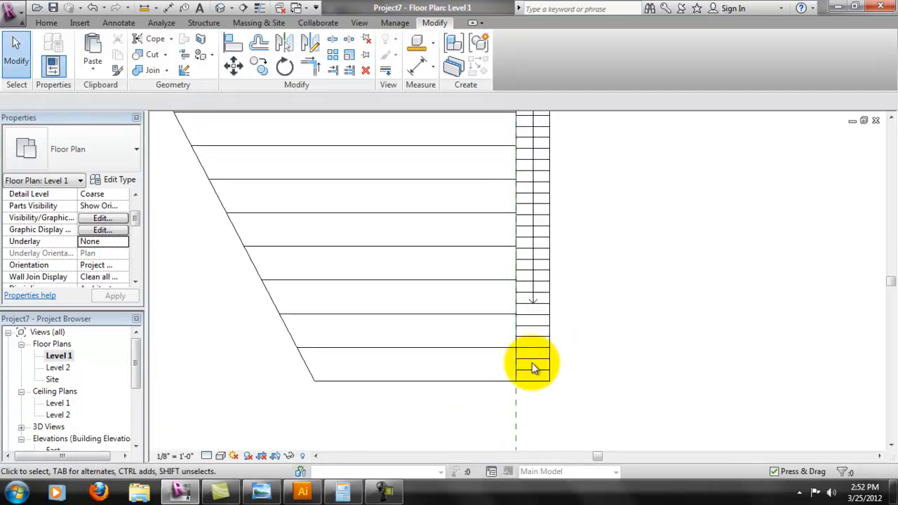
pyautogui.click(539, 386)
pyautogui.scroll(1, 539, 386)
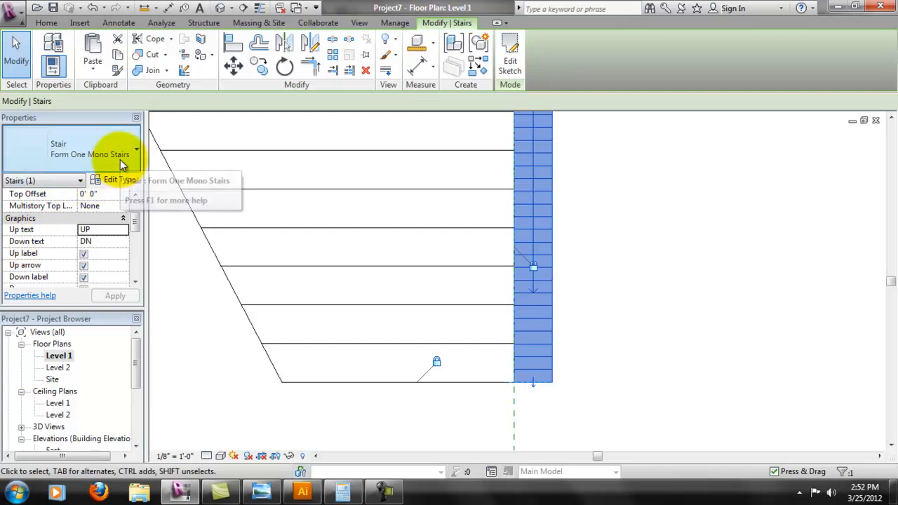
pyautogui.moveTo(136, 223); pyautogui.dragTo(136, 258)
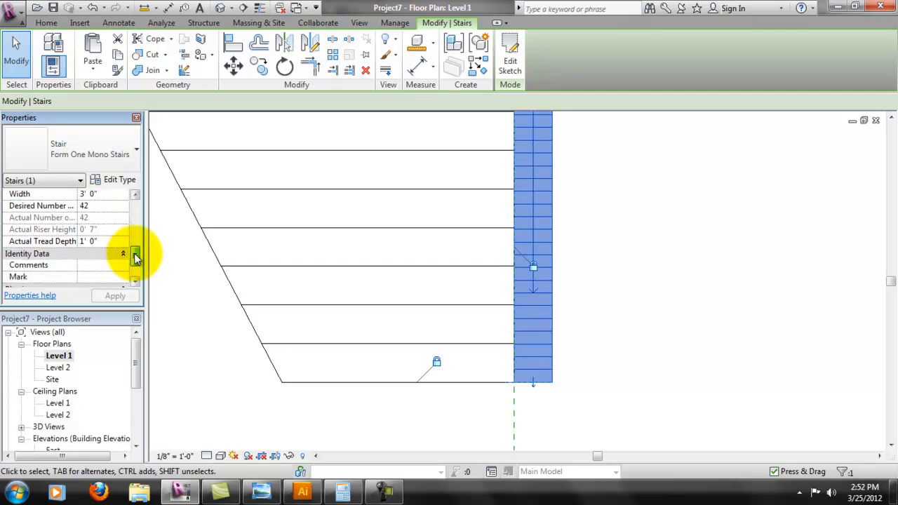
# - Set the Function of the Form One Mono Stairs type to Interior and apply it
pyautogui.moveTo(136, 259)
pyautogui.mouseDown()
pyautogui.moveTo(144, 240)
pyautogui.moveTo(137, 254)
pyautogui.moveTo(136, 241)
pyautogui.mouseUp()
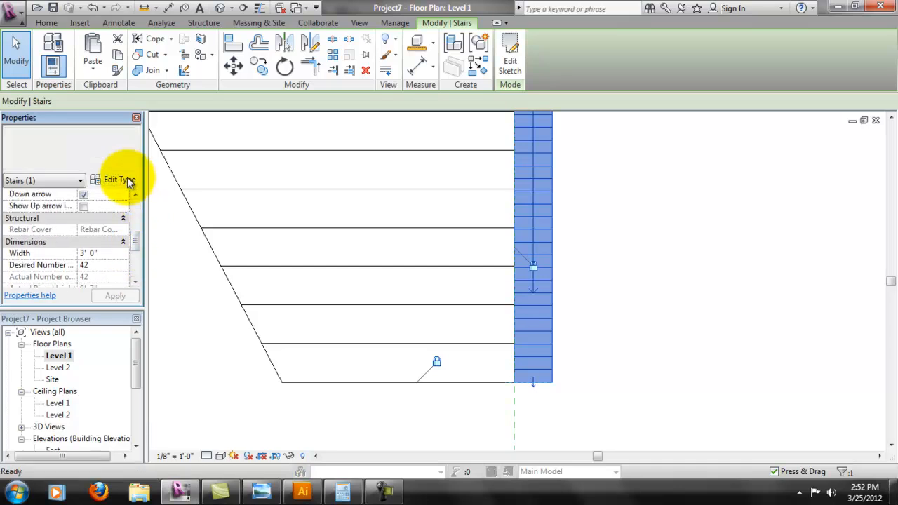
pyautogui.click(126, 181)
pyautogui.click(310, 242)
pyautogui.click(313, 243)
pyautogui.click(287, 254)
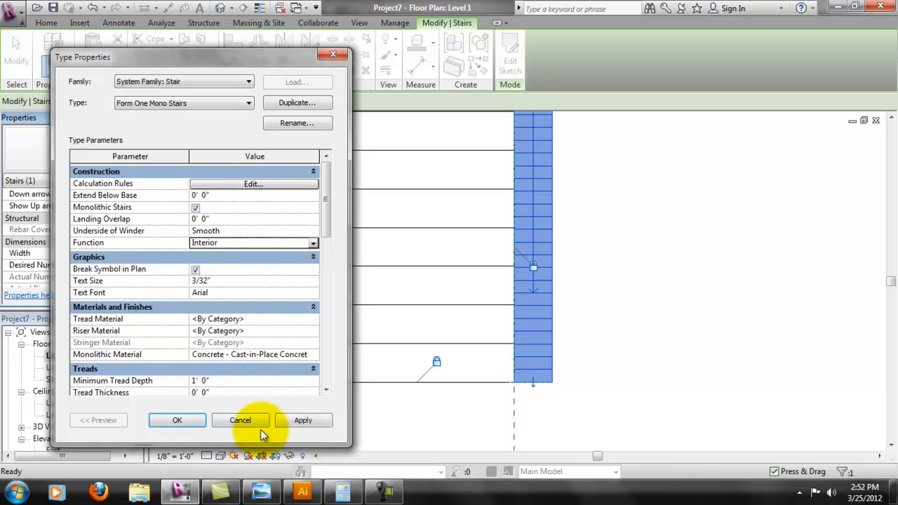
pyautogui.click(300, 420)
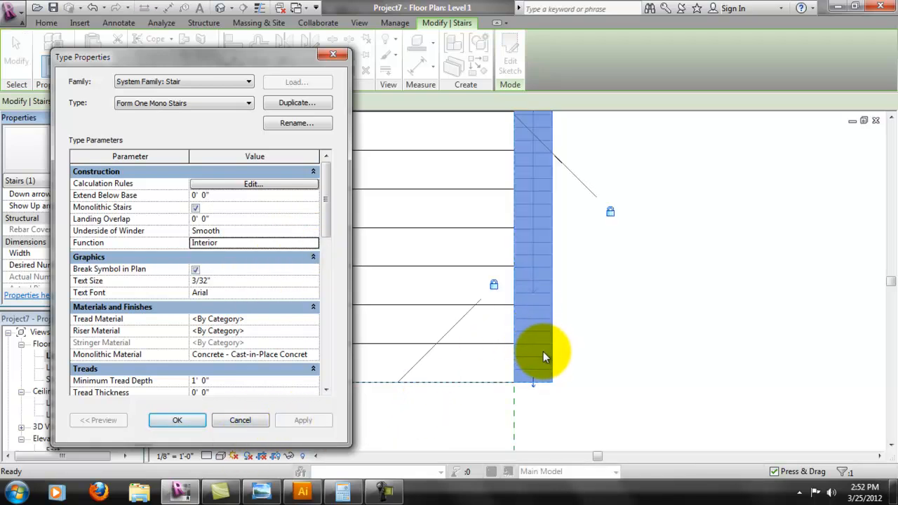
pyautogui.click(176, 421)
# - Set the Nosing Length of the Form One Mono Stairs type to 0 and deselect the stair
pyautogui.scroll(3, 512, 357)
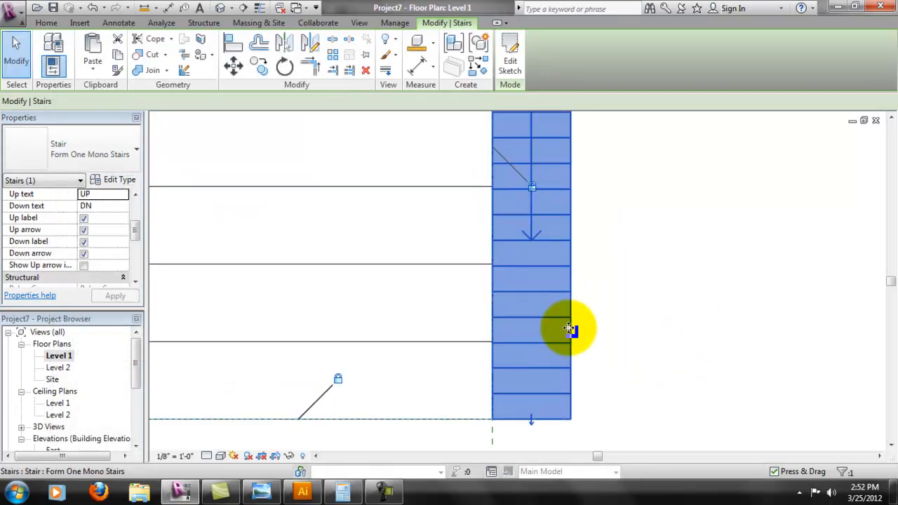
pyautogui.click(111, 180)
pyautogui.moveTo(327, 213); pyautogui.dragTo(327, 241)
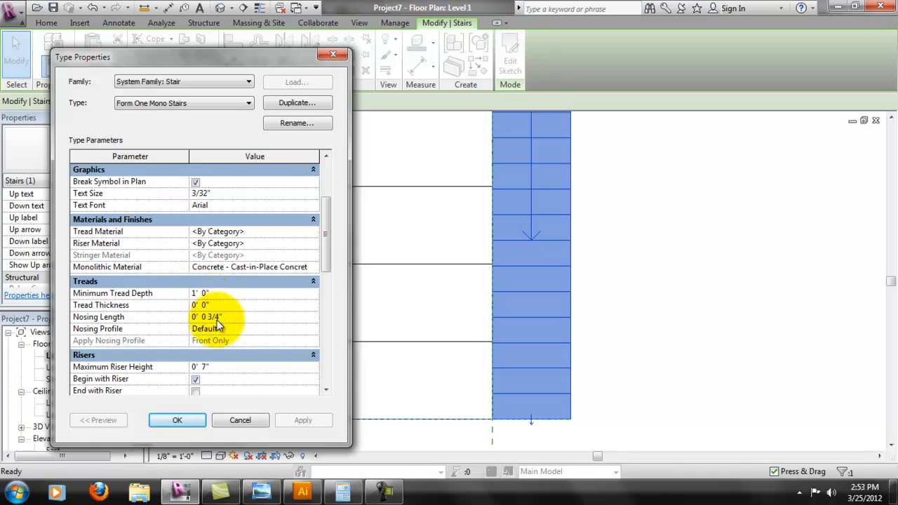
pyautogui.moveTo(246, 319); pyautogui.dragTo(174, 321)
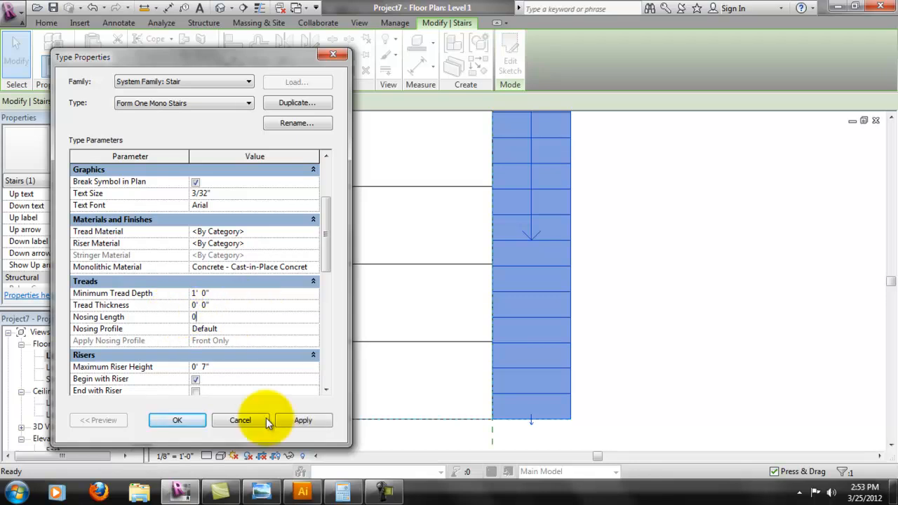
pyautogui.click(304, 424)
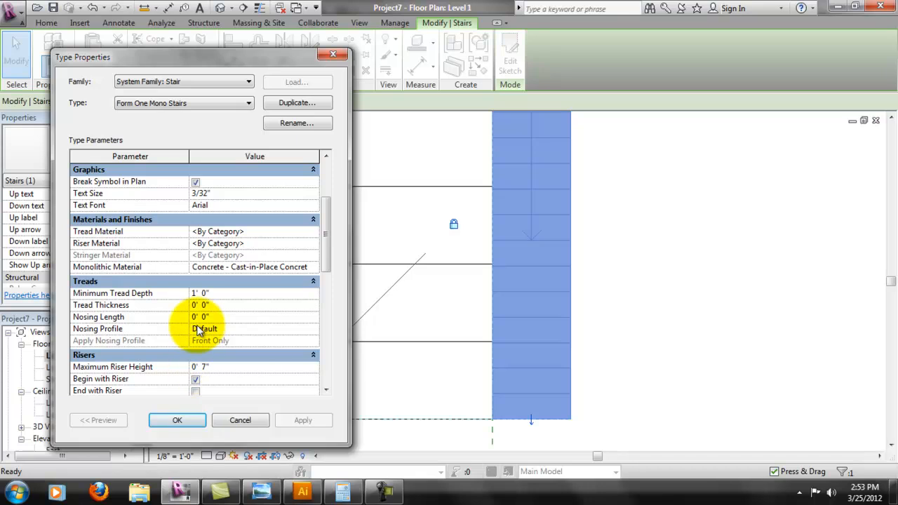
pyautogui.click(176, 421)
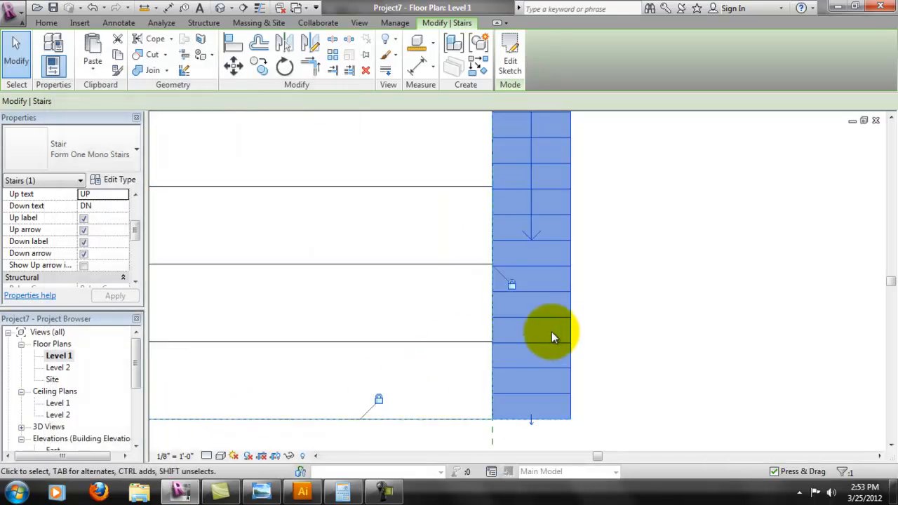
pyautogui.scroll(1, 552, 338)
pyautogui.press('Escape')
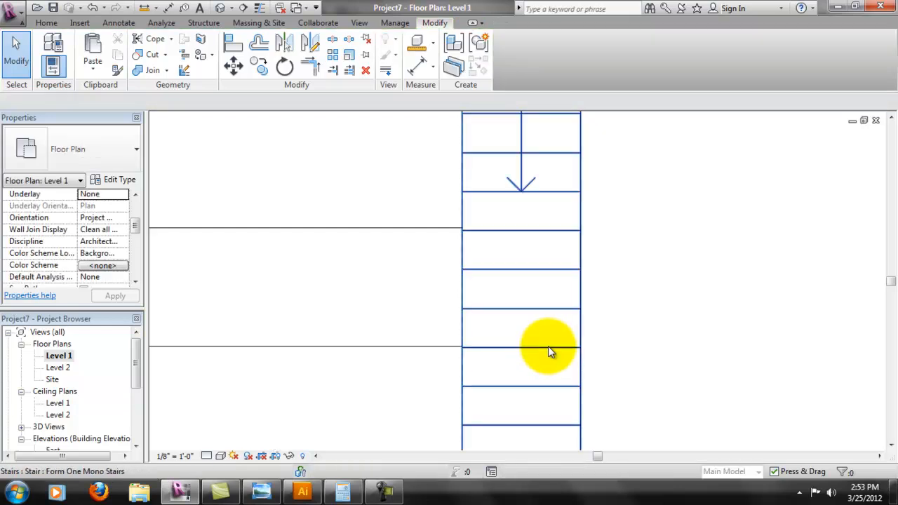
# - Open the narrow stair's sketch for editing and examine its lowest risers beside the wide flight
pyautogui.click(549, 347)
pyautogui.click(510, 55)
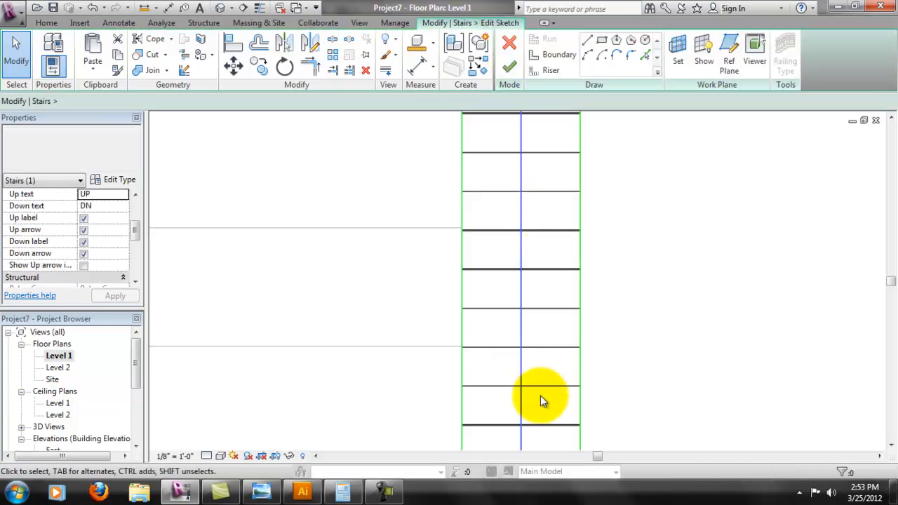
pyautogui.scroll(-1, 537, 388)
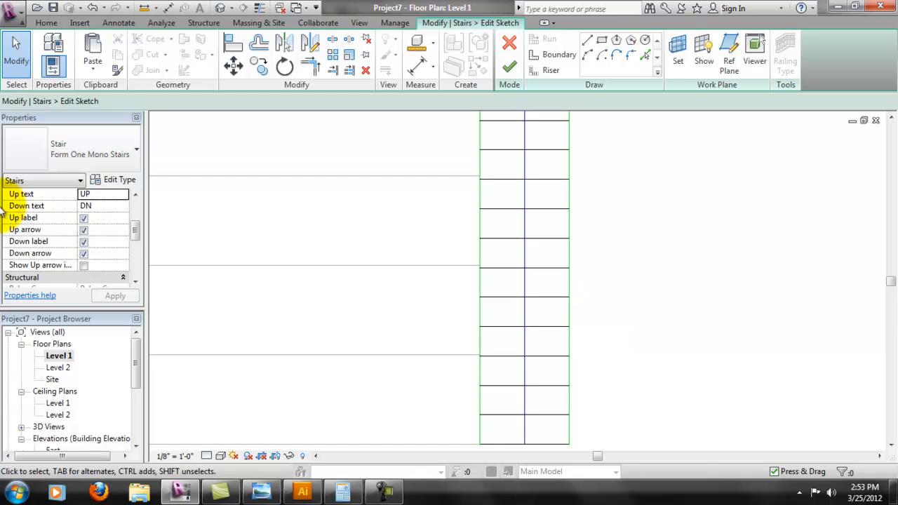
pyautogui.moveTo(140, 229); pyautogui.dragTo(136, 267)
pyautogui.scroll(1, 526, 417)
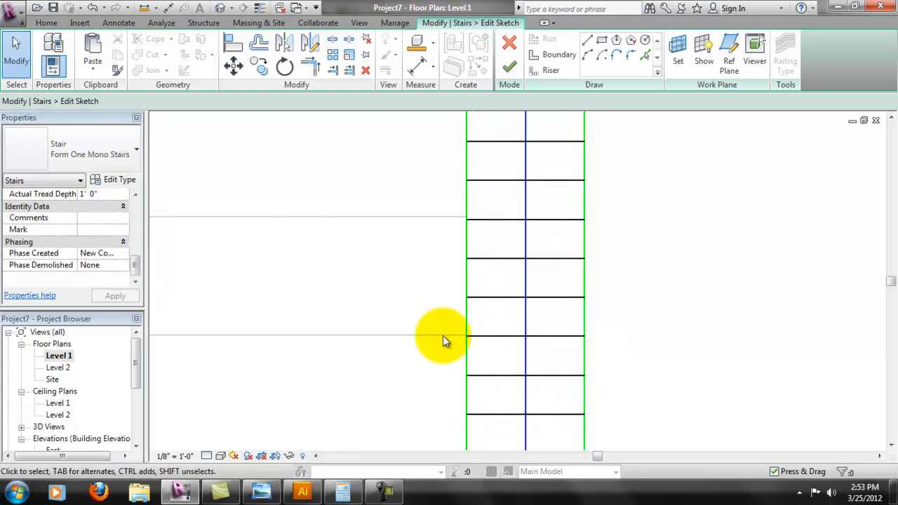
pyautogui.moveTo(484, 364); pyautogui.dragTo(553, 297, button='middle')
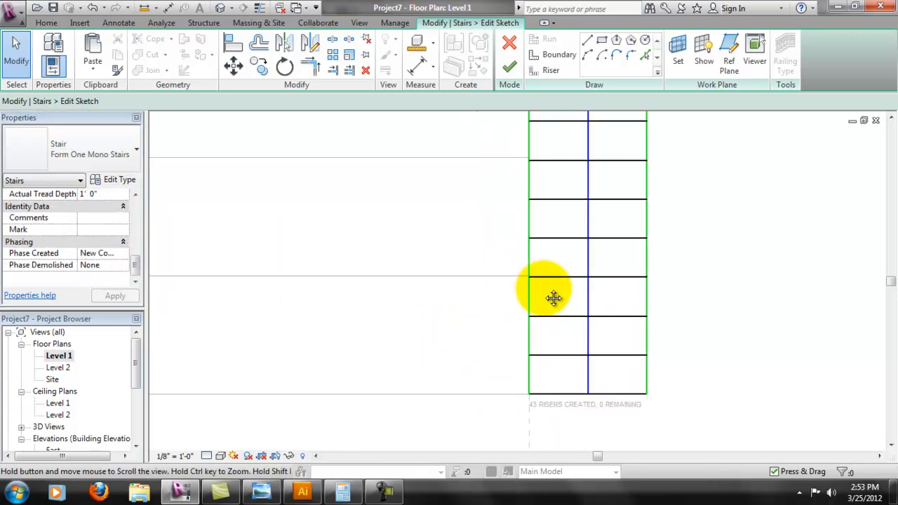
# - Place an aligned dimension between the two lowest riser lines of the narrow stair sketch
pyautogui.click(416, 68)
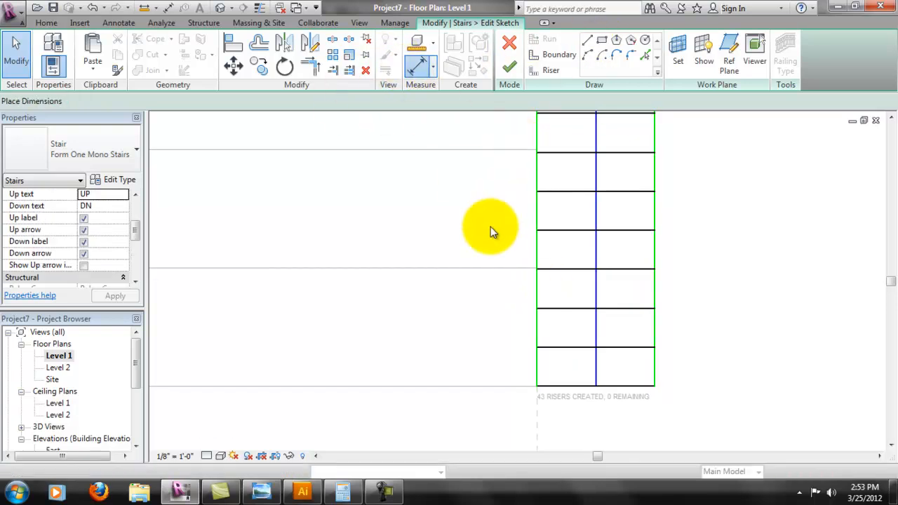
pyautogui.click(478, 391)
pyautogui.press('Escape')
pyautogui.press('Escape')
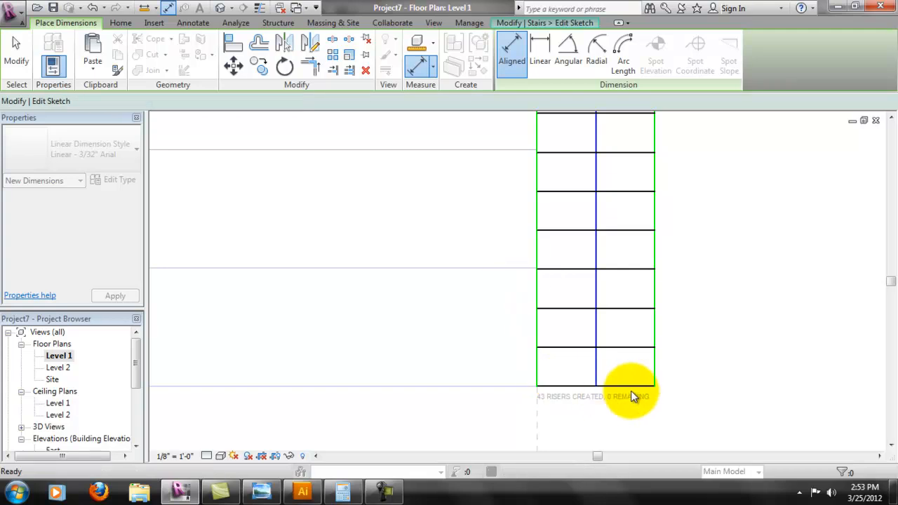
pyautogui.press('d')
pyautogui.press('i')
pyautogui.click(575, 387)
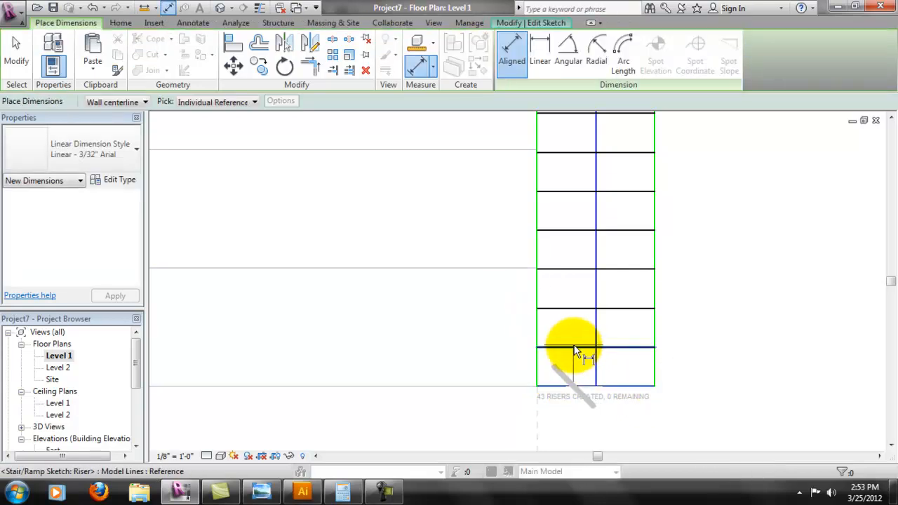
pyautogui.click(575, 350)
pyautogui.click(502, 359)
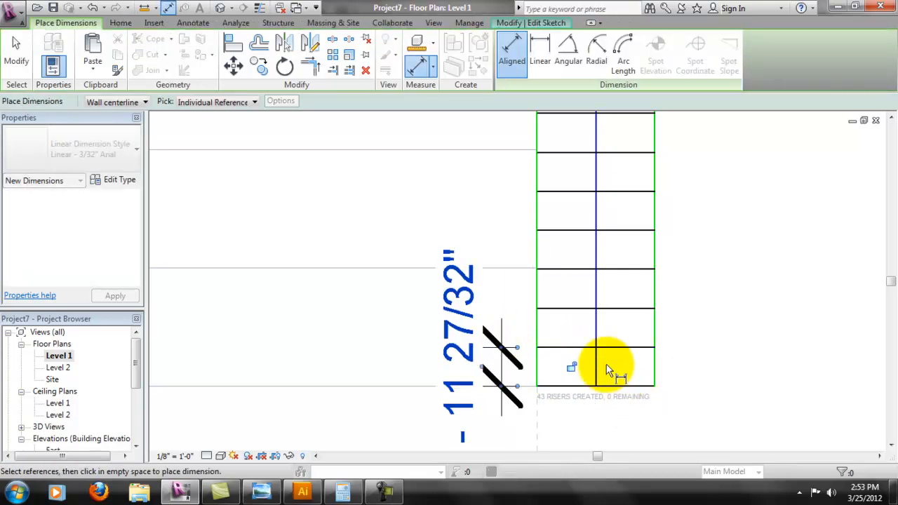
pyautogui.moveTo(606, 364); pyautogui.dragTo(591, 301, button='middle')
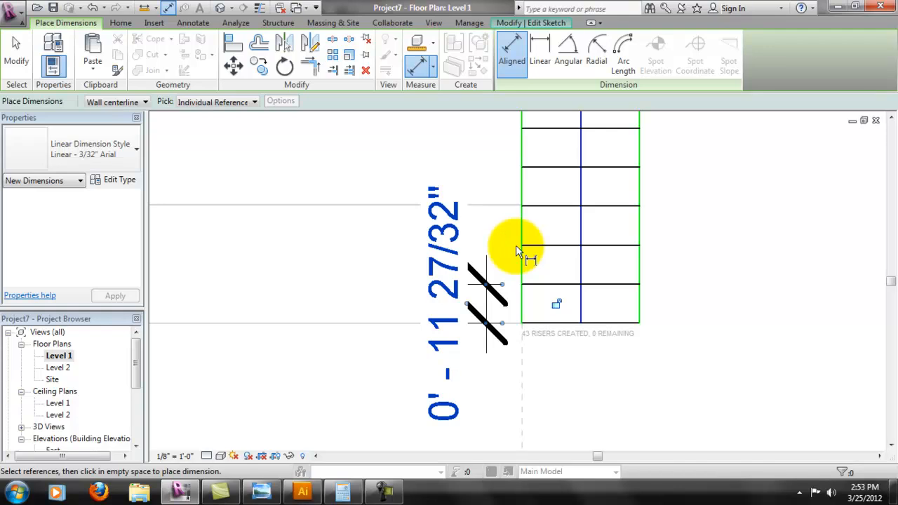
pyautogui.scroll(-1, 516, 249)
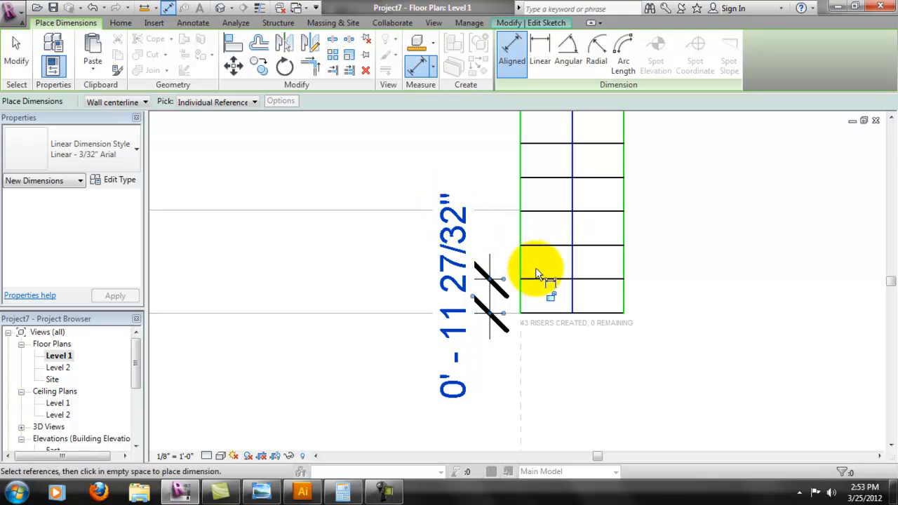
pyautogui.scroll(1, 526, 259)
pyautogui.press('Escape')
pyautogui.scroll(-2, 559, 284)
pyautogui.press('Escape')
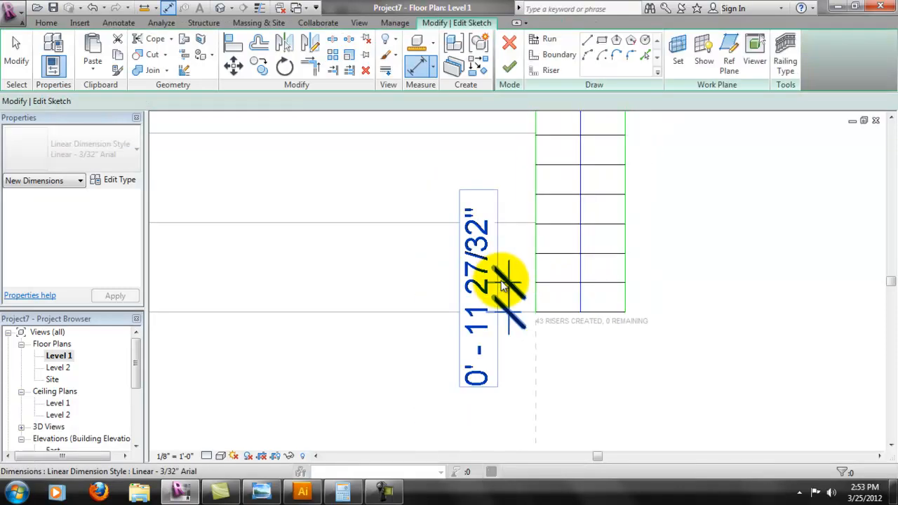
# - Delete the aligned dimension placed between the two lowest risers
pyautogui.click(502, 282)
pyautogui.press('Delete')
pyautogui.moveTo(651, 273); pyautogui.dragTo(628, 371, button='middle')
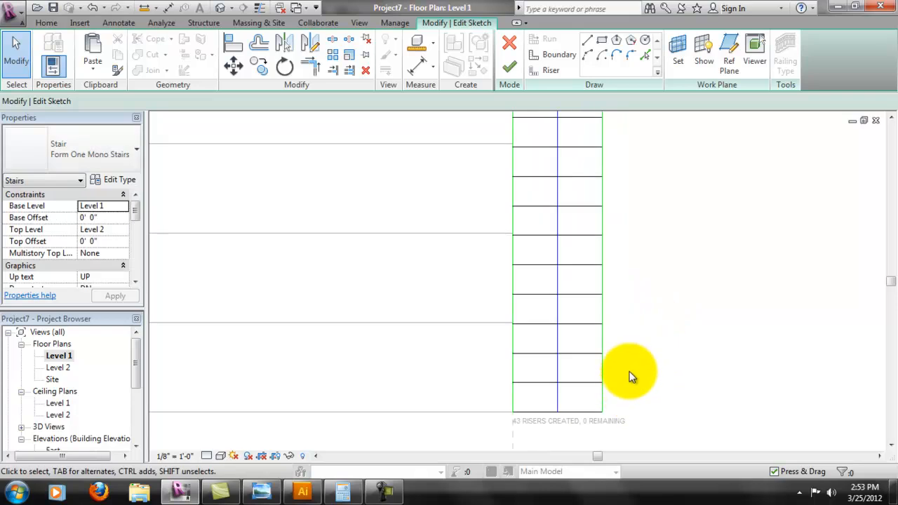
# - Delete all boundary, riser and run lines of the narrow stair sketch
pyautogui.scroll(-2, 621, 344)
pyautogui.scroll(-2, 615, 323)
pyautogui.moveTo(633, 251); pyautogui.dragTo(498, 323, button='middle')
pyautogui.scroll(-1, 498, 323)
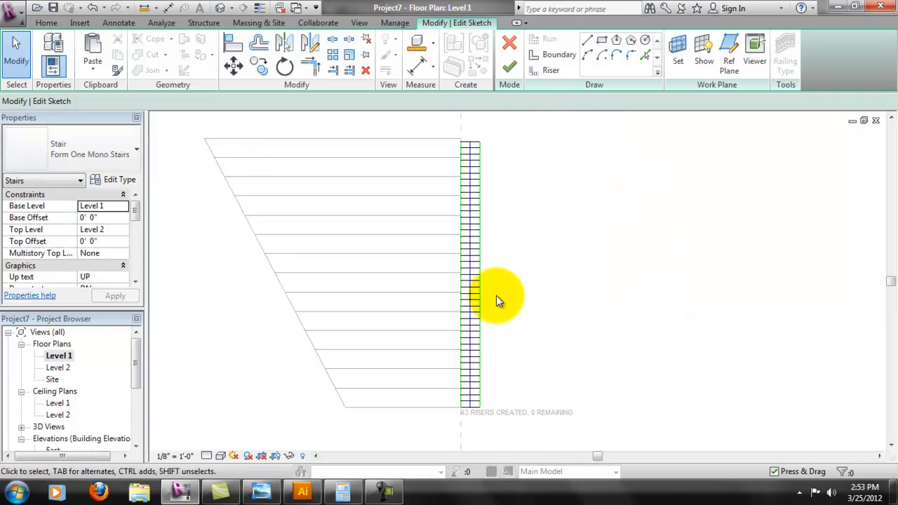
pyautogui.moveTo(452, 138); pyautogui.dragTo(557, 420)
pyautogui.press('Delete')
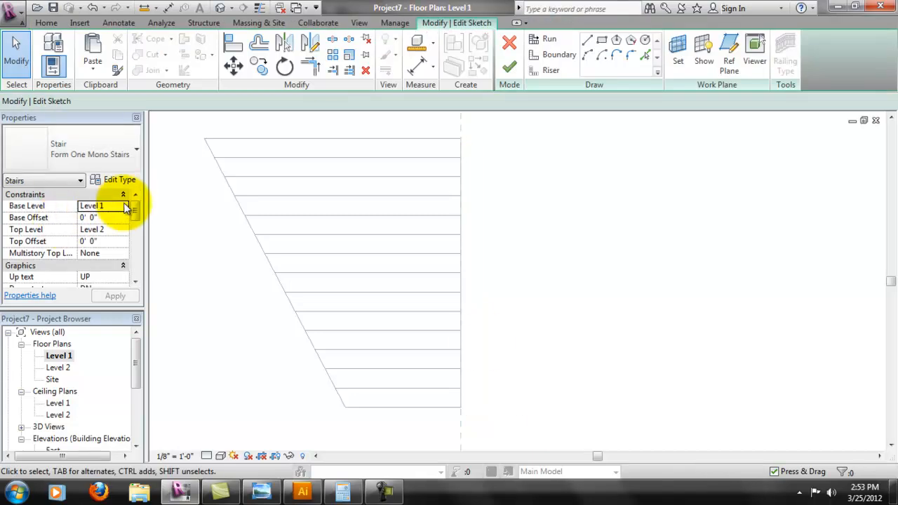
# - Review the stair's dimensions and its type's tread settings, keeping the Nosing Profile at Default
pyautogui.moveTo(138, 218); pyautogui.dragTo(142, 253)
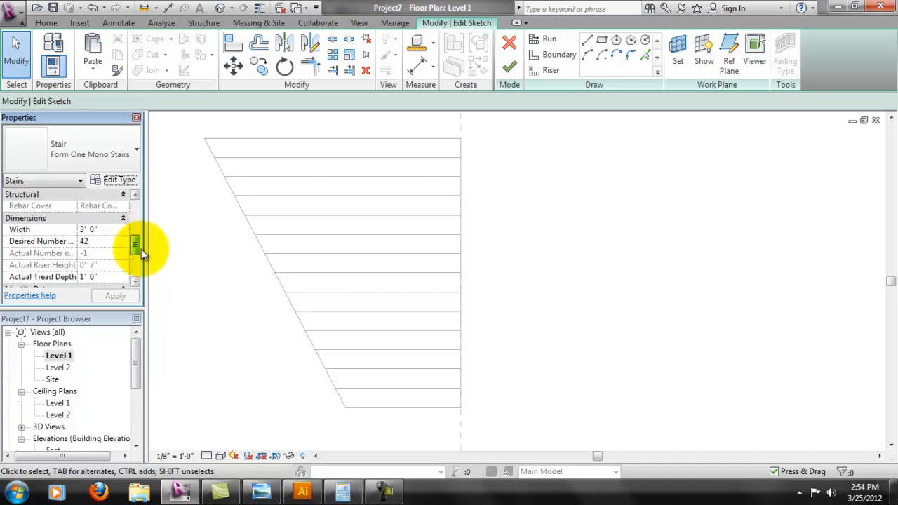
pyautogui.moveTo(142, 251)
pyautogui.mouseDown()
pyautogui.moveTo(136, 265)
pyautogui.moveTo(141, 251)
pyautogui.mouseUp()
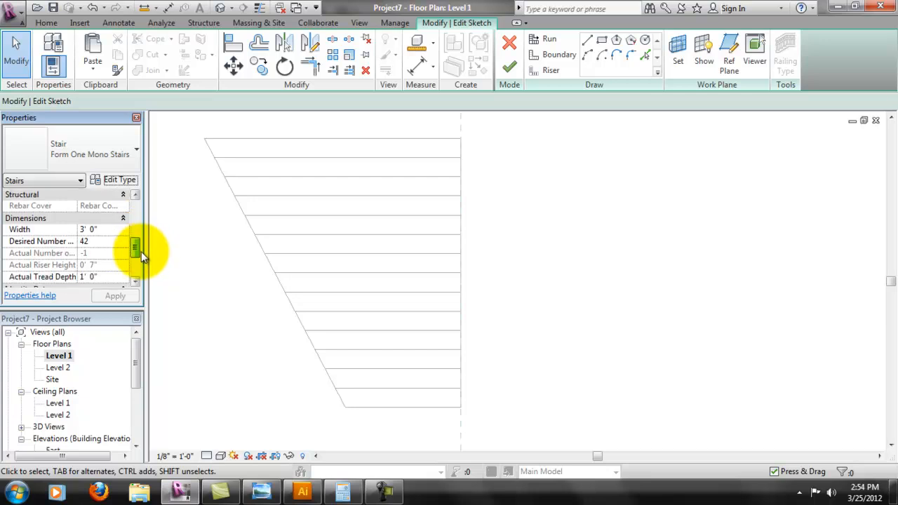
pyautogui.click(108, 180)
pyautogui.moveTo(318, 228); pyautogui.dragTo(320, 254)
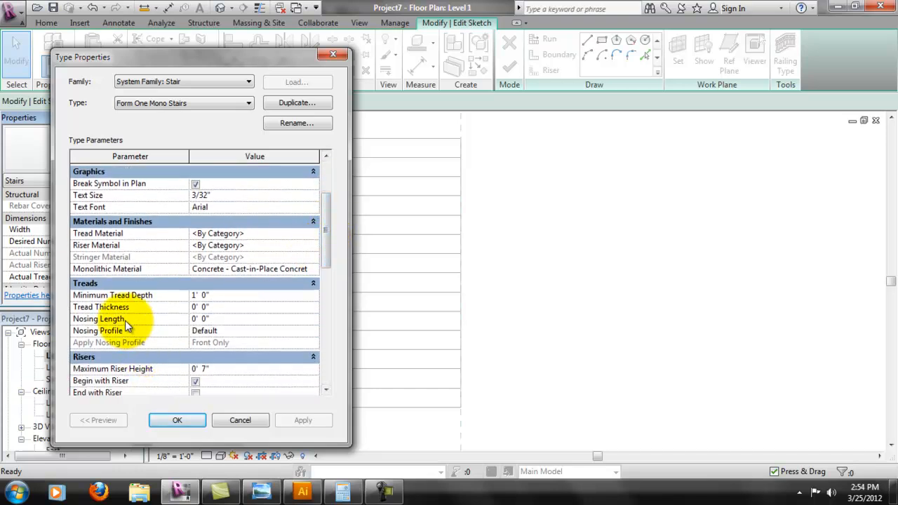
pyautogui.click(317, 330)
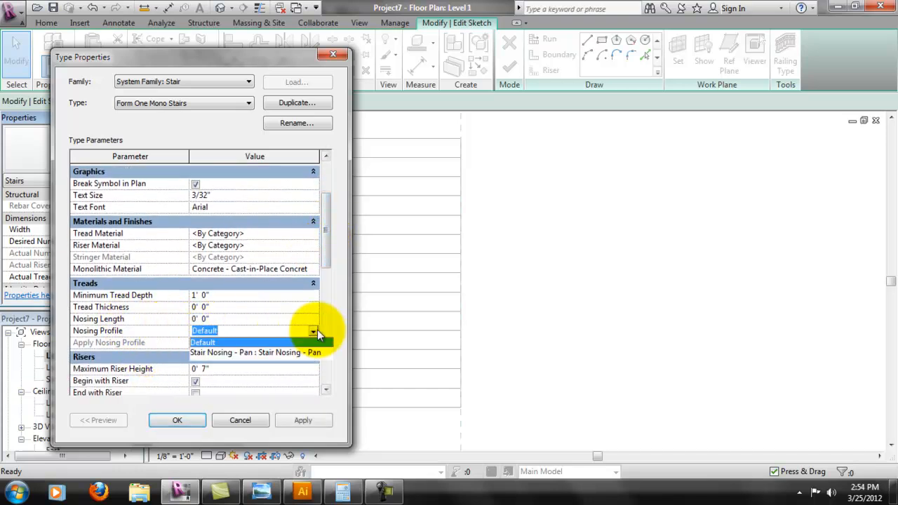
pyautogui.click(317, 330)
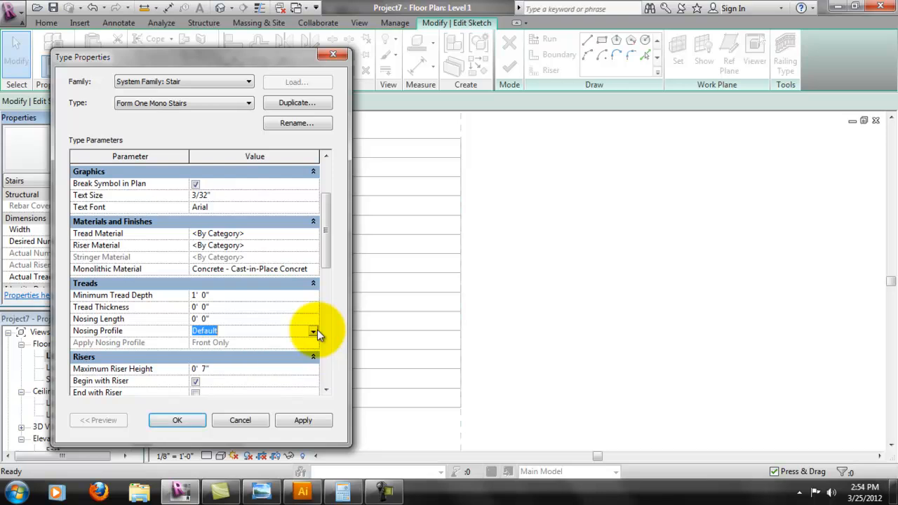
pyautogui.click(250, 342)
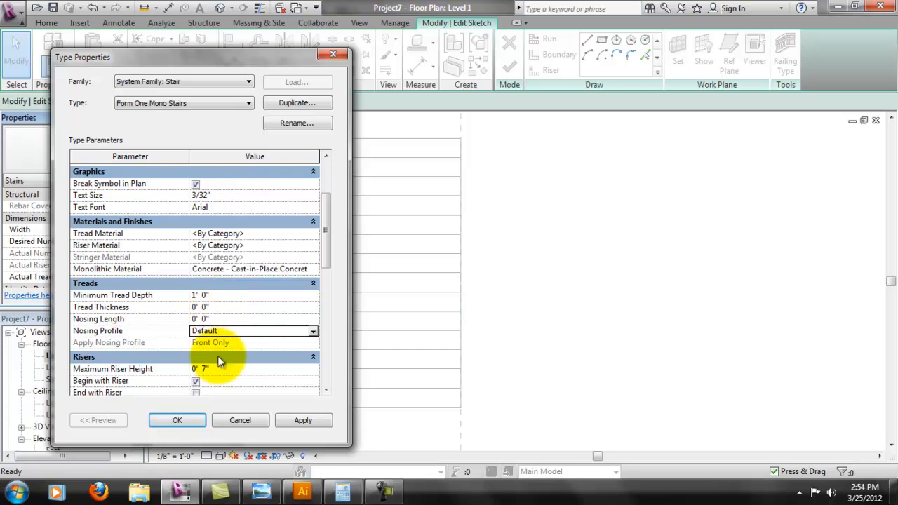
pyautogui.click(191, 420)
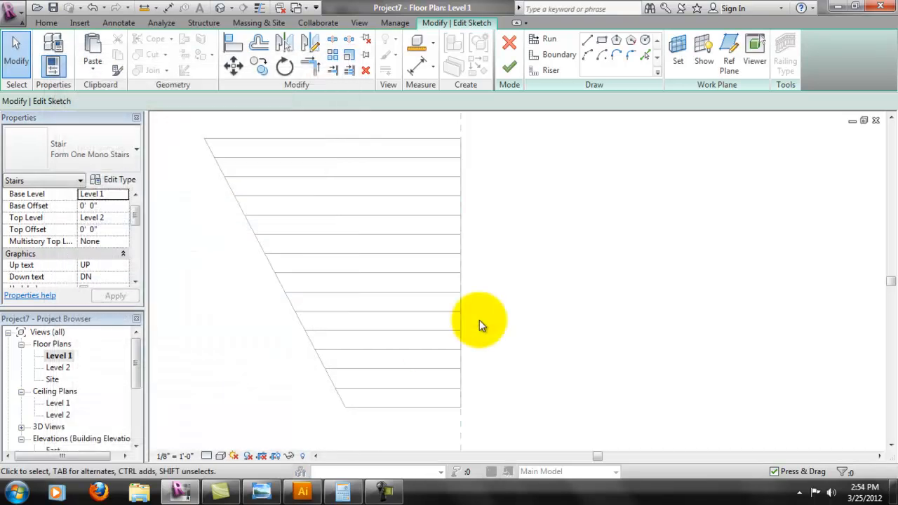
# - Draw a straight vertical stair run 42' long beside the wide flight, finish the sketch and remove the unsatisfied constraints
pyautogui.click(554, 41)
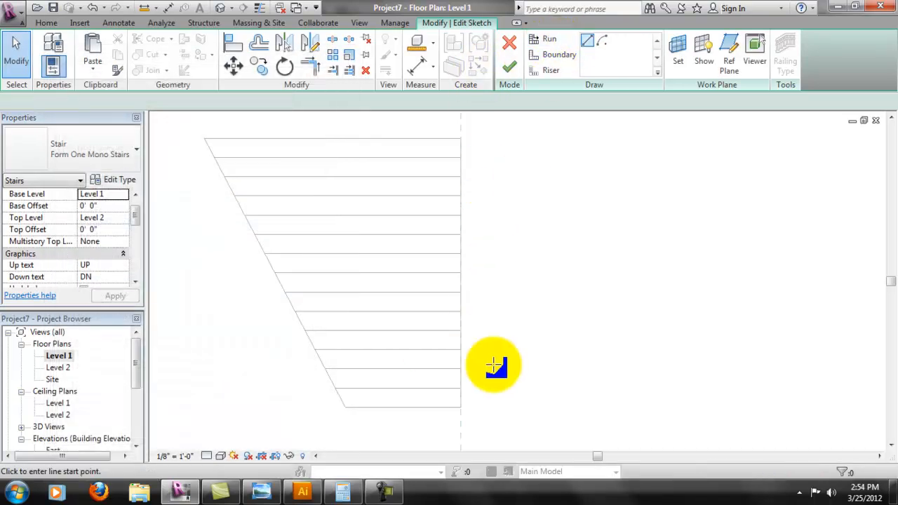
pyautogui.click(516, 407)
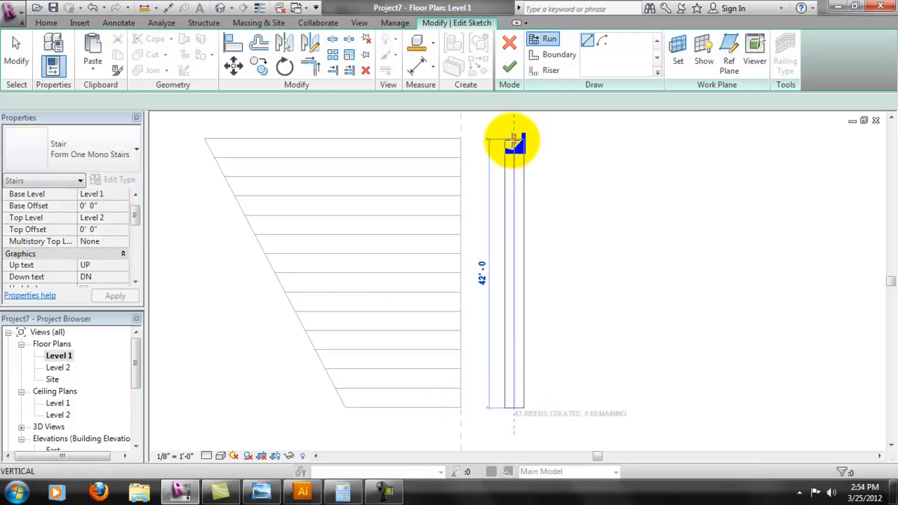
pyautogui.click(514, 140)
pyautogui.press('Escape')
pyautogui.press('Escape')
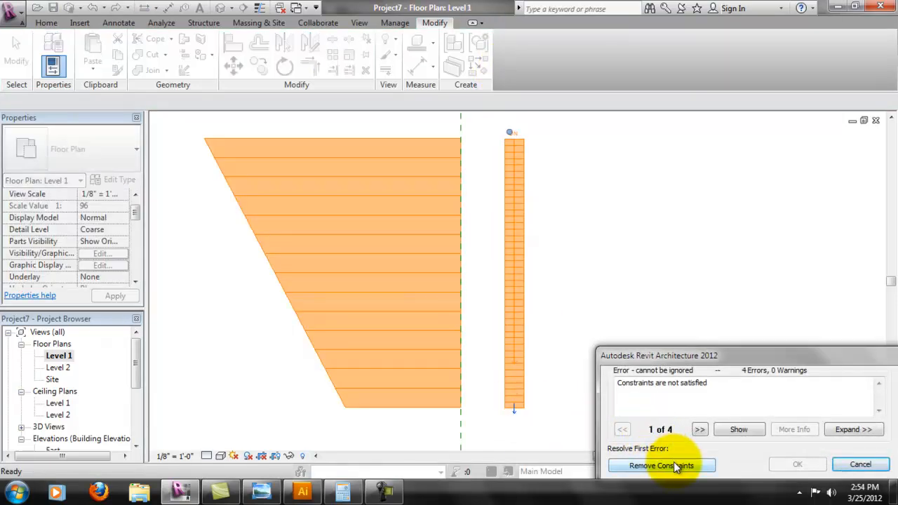
pyautogui.click(673, 465)
# - Align the narrow stair's side edge to the vertical reference plane and its lower edge to the wide flight's lower edge
pyautogui.click(501, 294)
pyautogui.scroll(2, 520, 358)
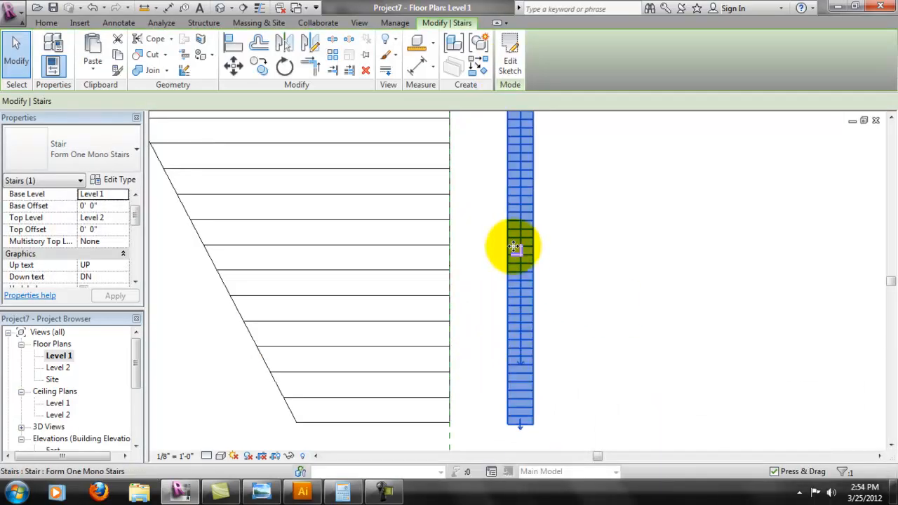
pyautogui.click(551, 201)
pyautogui.click(517, 200)
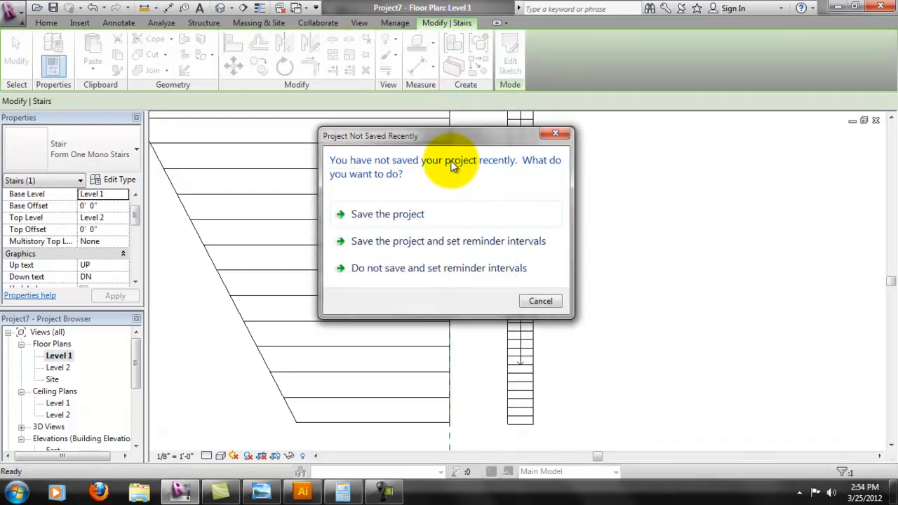
pyautogui.click(540, 300)
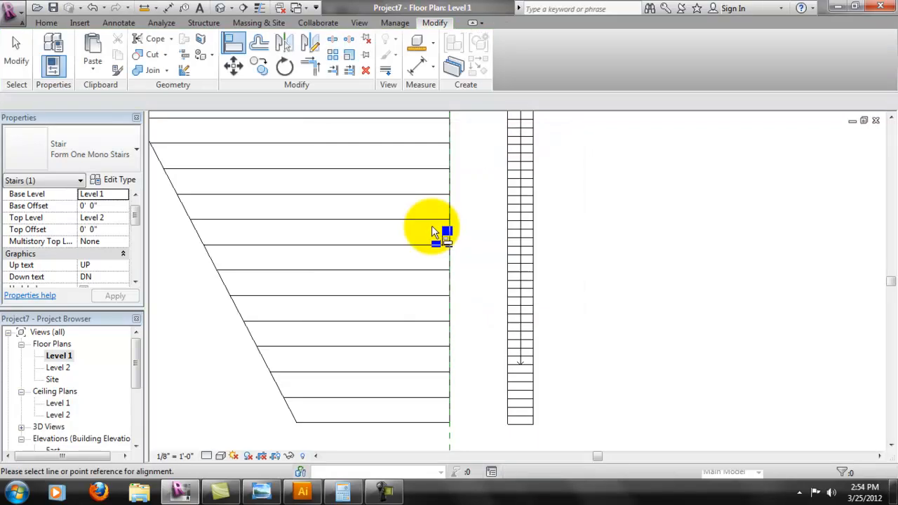
pyautogui.click(519, 221)
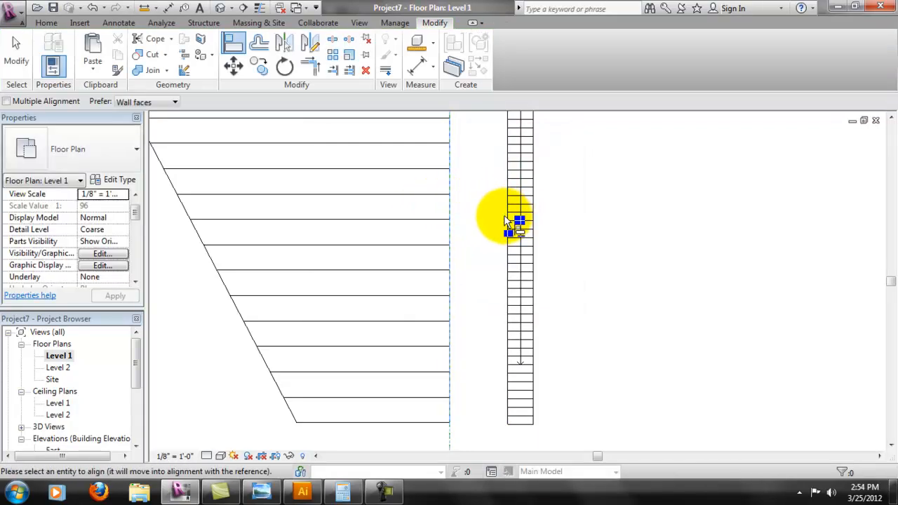
pyautogui.scroll(5, 477, 404)
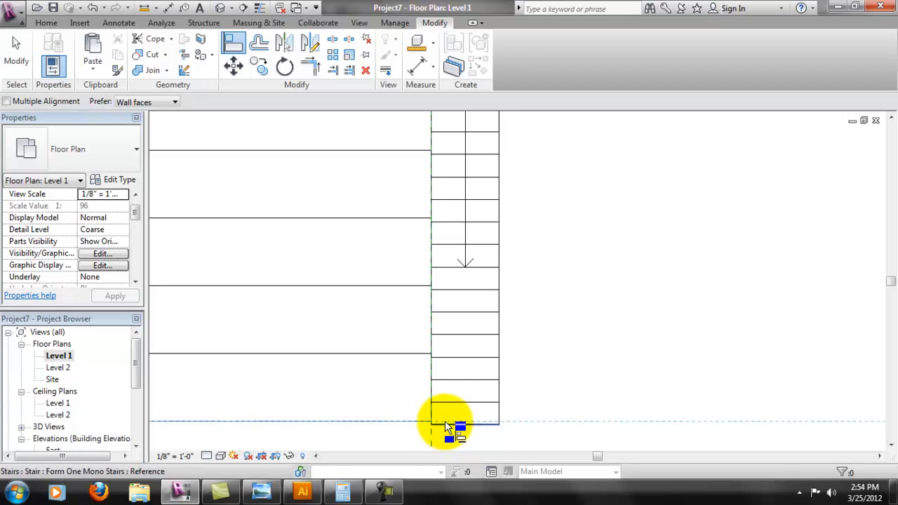
pyautogui.click(467, 426)
# - Examine how the narrow stair's risers line up with the wide flight's riser lines from bottom to top in plan
pyautogui.scroll(4, 456, 357)
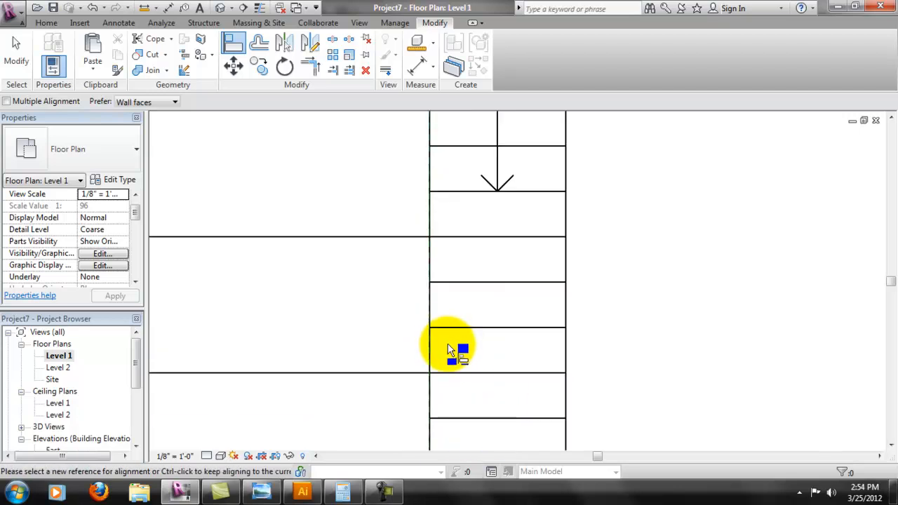
pyautogui.scroll(2, 431, 391)
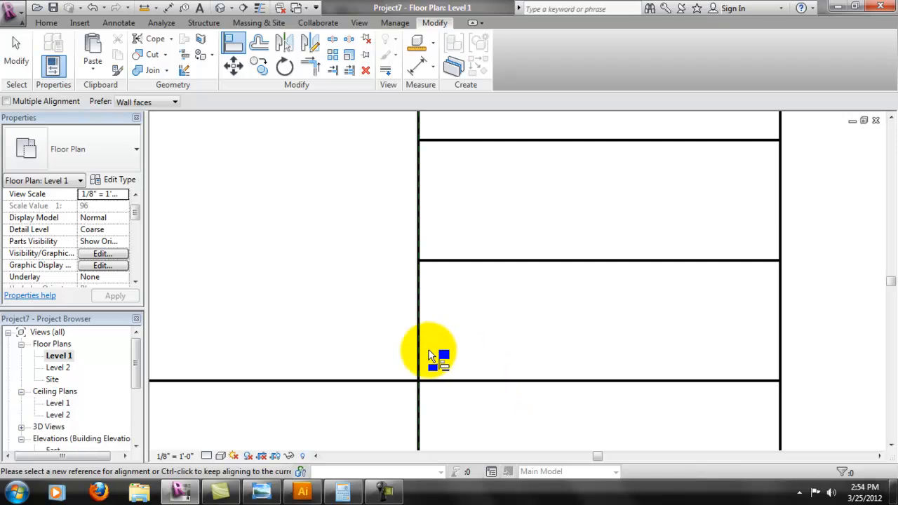
pyautogui.scroll(-2, 469, 341)
pyautogui.scroll(1, 461, 372)
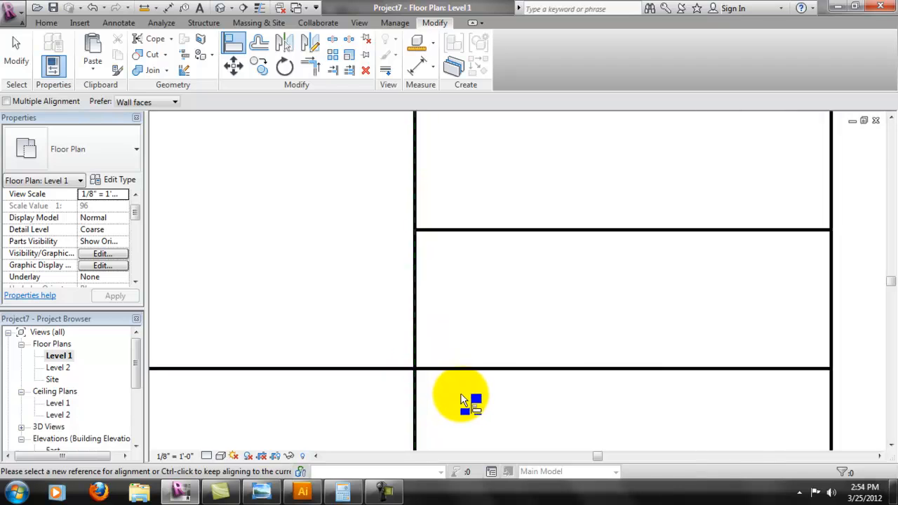
pyautogui.scroll(-4, 405, 326)
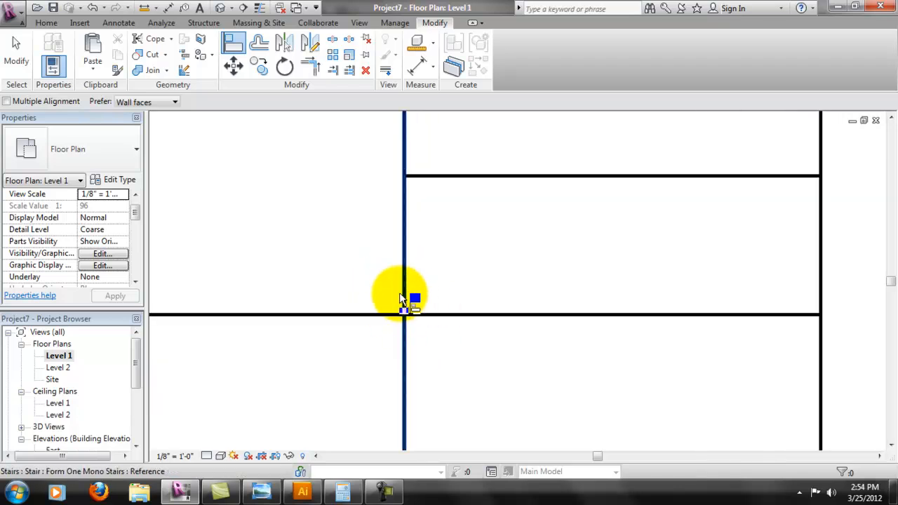
pyautogui.scroll(-1, 409, 318)
pyautogui.scroll(4, 421, 313)
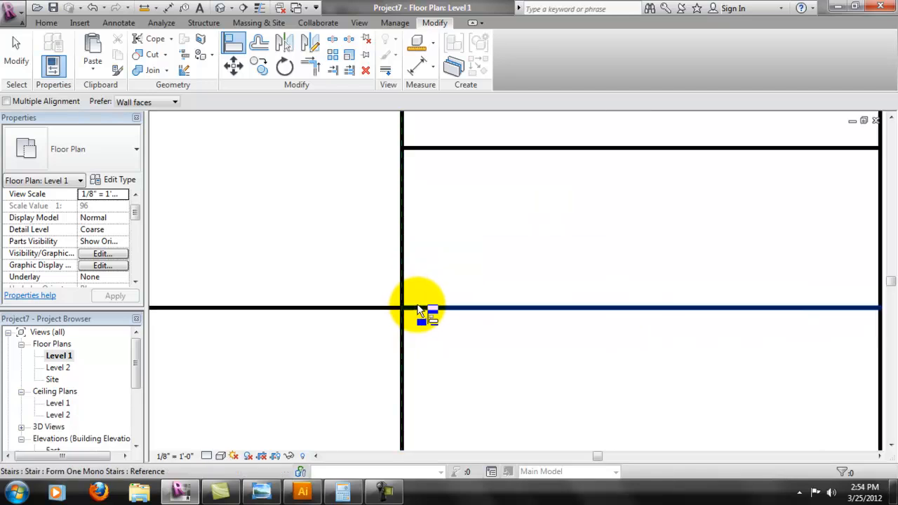
pyautogui.scroll(-4, 423, 313)
pyautogui.moveTo(523, 188); pyautogui.dragTo(517, 317, button='middle')
pyautogui.moveTo(545, 261); pyautogui.dragTo(533, 376, button='middle')
pyautogui.moveTo(569, 234); pyautogui.dragTo(581, 342, button='middle')
pyautogui.moveTo(603, 251); pyautogui.dragTo(602, 377, button='middle')
pyautogui.moveTo(597, 227)
pyautogui.mouseDown(button='middle')
pyautogui.moveTo(586, 283)
pyautogui.moveTo(592, 356)
pyautogui.mouseUp(button='middle')
pyautogui.moveTo(588, 280); pyautogui.dragTo(590, 306, button='middle')
pyautogui.moveTo(600, 236); pyautogui.dragTo(607, 315, button='middle')
pyautogui.moveTo(607, 217); pyautogui.dragTo(612, 266, button='middle')
pyautogui.scroll(-4, 738, 355)
pyautogui.scroll(-6, 709, 354)
# - Examine the 1' steps and the 3' seat on the scanned hand sketch and compare them with the modelled stair
pyautogui.moveTo(718, 345); pyautogui.dragTo(586, 300, button='middle')
pyautogui.scroll(10, 737, 209)
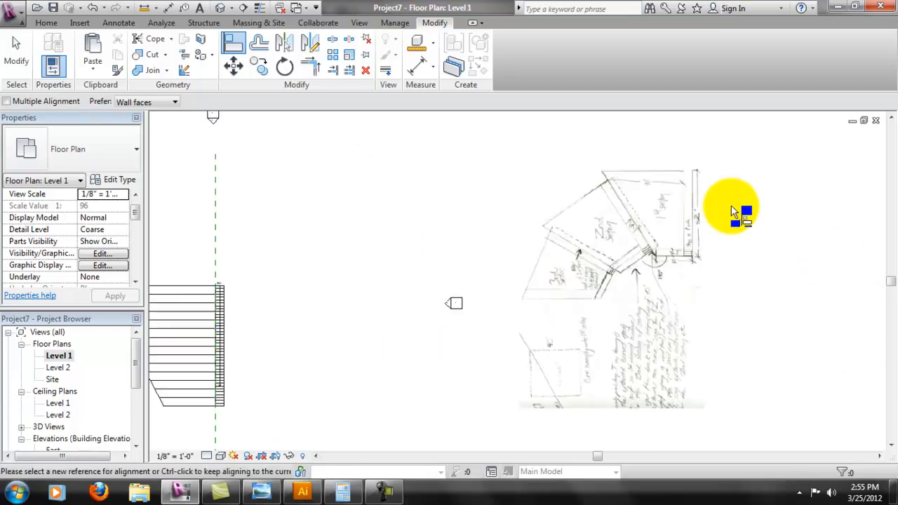
pyautogui.scroll(3, 640, 324)
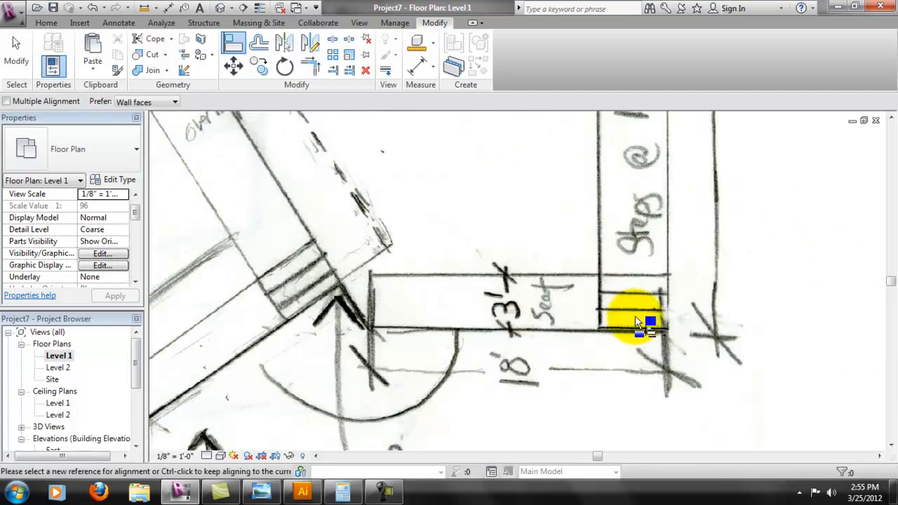
pyautogui.scroll(-3, 640, 256)
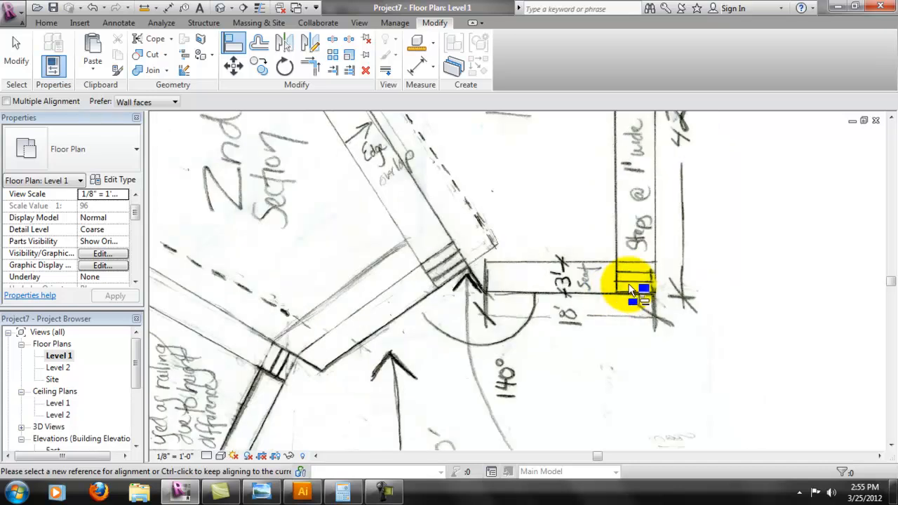
pyautogui.scroll(-5, 538, 335)
pyautogui.moveTo(588, 293); pyautogui.dragTo(784, 267, button='middle')
pyautogui.scroll(6, 525, 328)
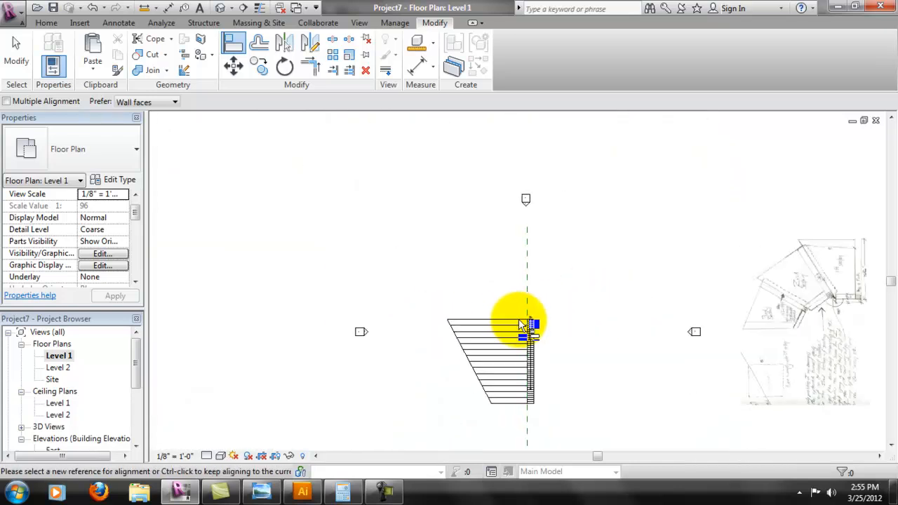
pyautogui.moveTo(556, 379); pyautogui.dragTo(581, 279, button='middle')
pyautogui.click(571, 301)
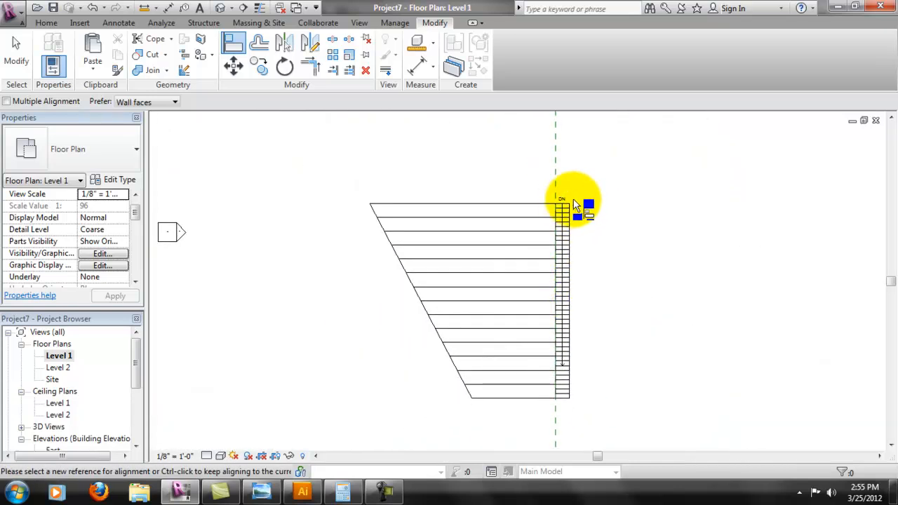
pyautogui.scroll(1, 577, 214)
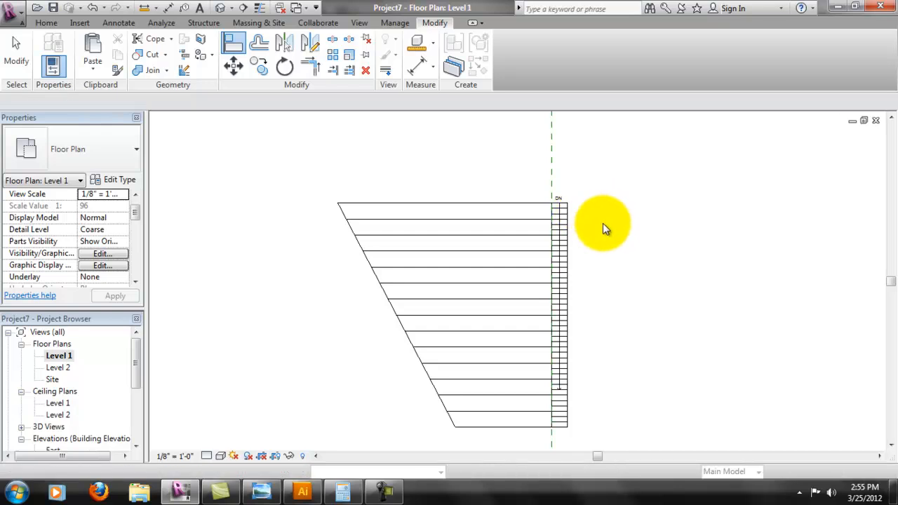
# - Reverse the narrow stair's up direction, flip it back and deselect the stair
pyautogui.press('Escape')
pyautogui.scroll(2, 581, 401)
pyautogui.click(558, 410)
pyautogui.moveTo(660, 390); pyautogui.dragTo(562, 365, button='middle')
pyautogui.scroll(2, 582, 317)
pyautogui.scroll(-4, 671, 325)
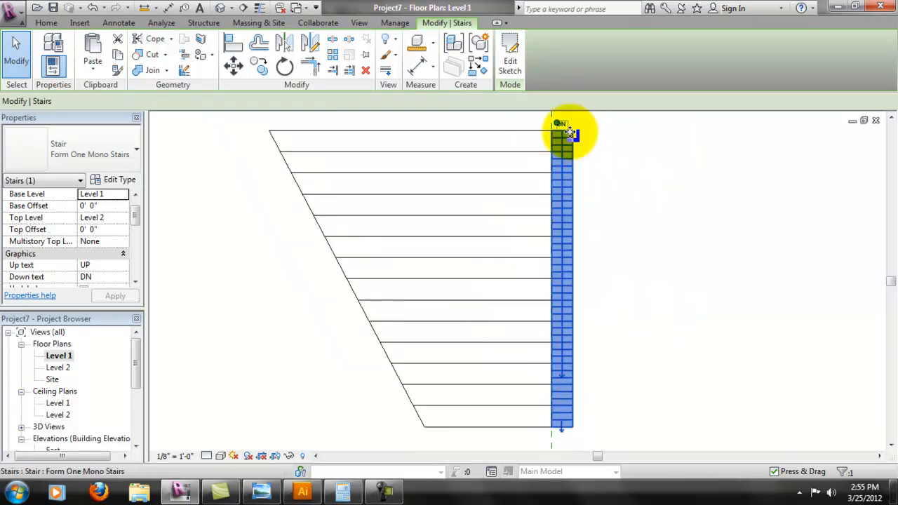
pyautogui.click(563, 432)
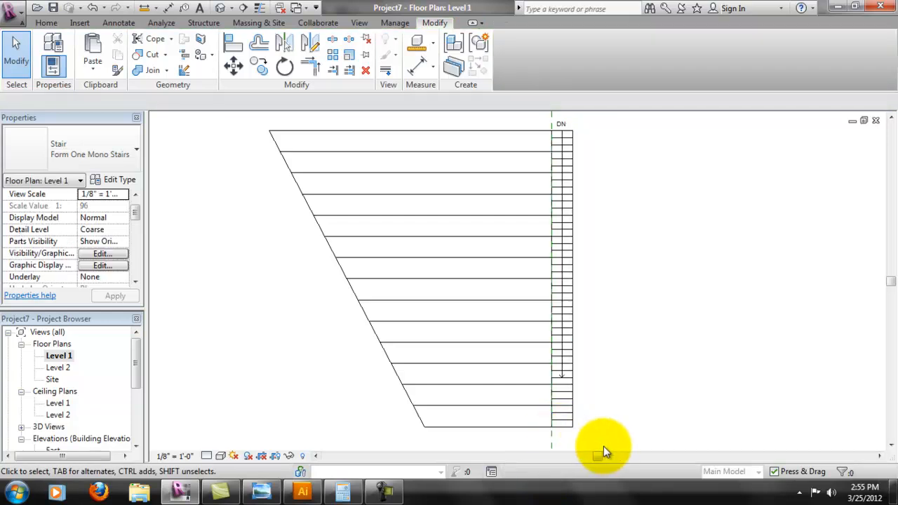
pyautogui.click(561, 431)
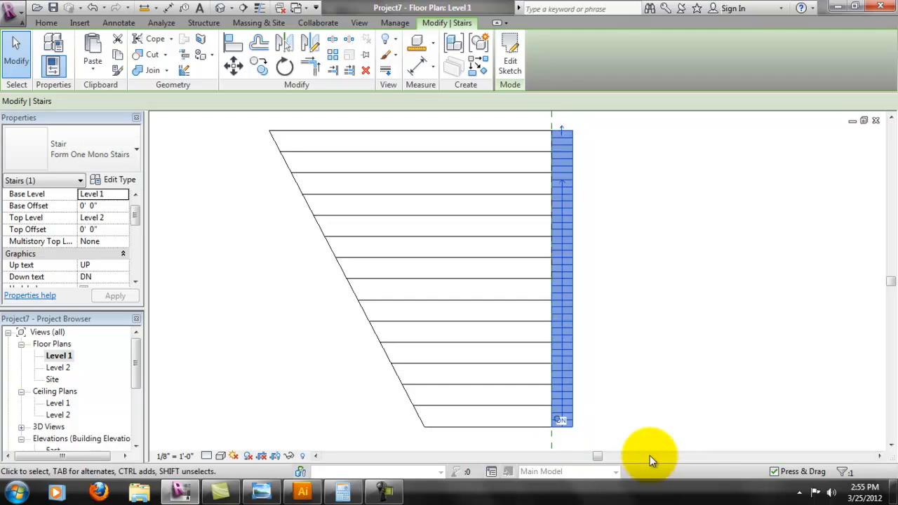
pyautogui.click(562, 130)
pyautogui.click(653, 207)
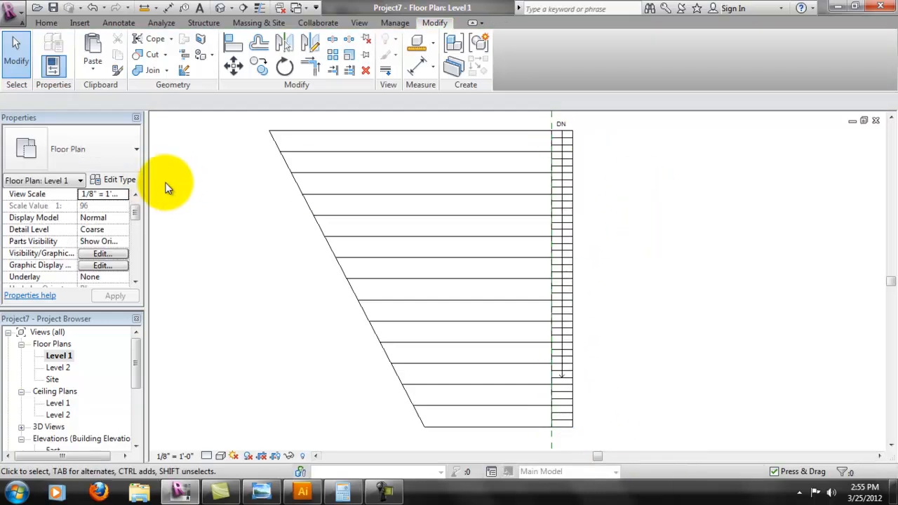
# - Open the {3D} view and examine the narrow stair against the wide treads along the whole flight
pyautogui.click(22, 427)
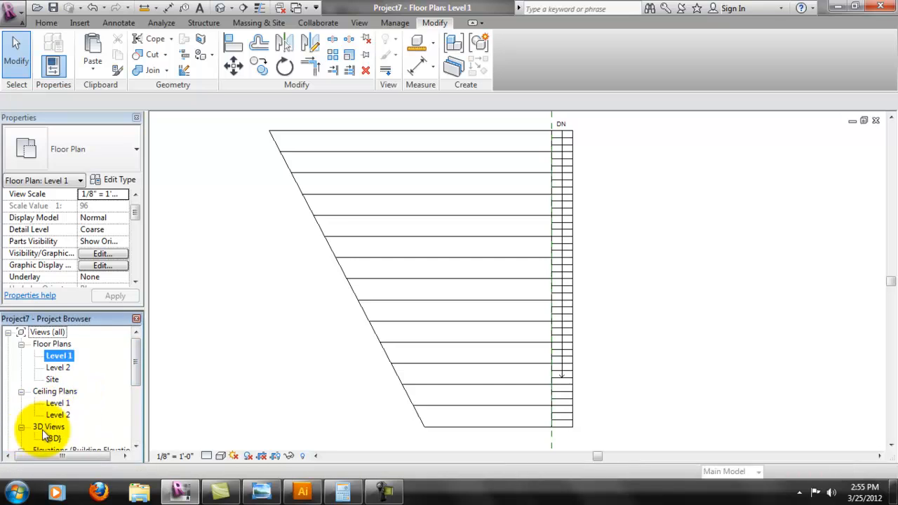
pyautogui.doubleClick(54, 438)
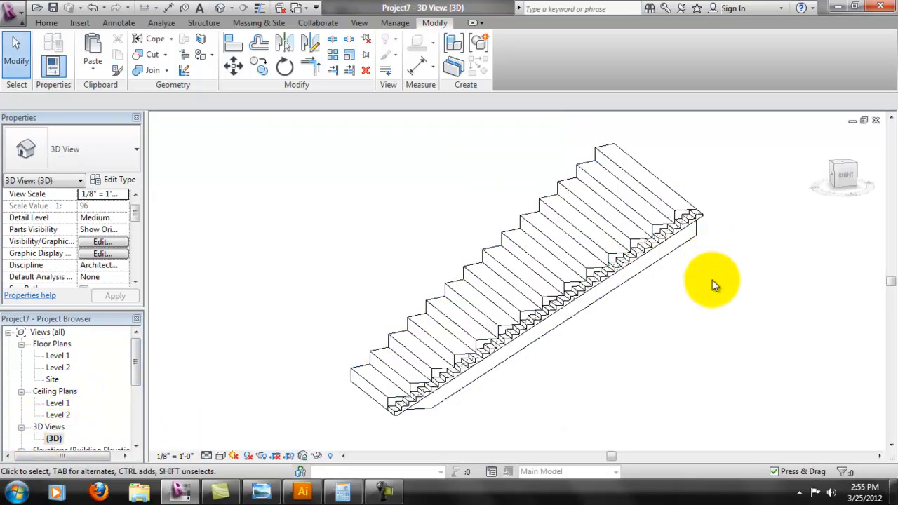
pyautogui.keyDown('shift'); pyautogui.moveTo(523, 336); pyautogui.dragTo(570, 345, button='middle'); pyautogui.keyUp('shift')
pyautogui.scroll(3, 539, 414)
pyautogui.moveTo(660, 431); pyautogui.dragTo(668, 337, button='middle')
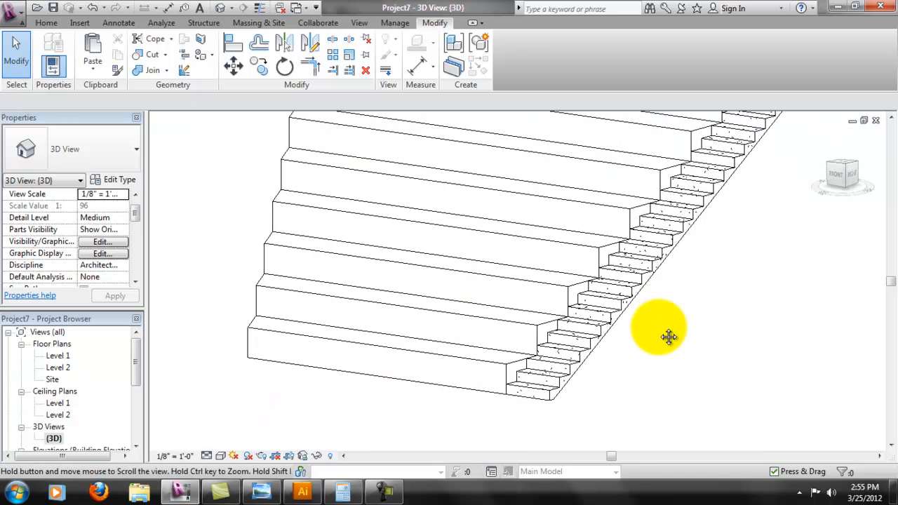
pyautogui.moveTo(771, 233); pyautogui.dragTo(752, 286, button='middle')
pyautogui.moveTo(756, 201); pyautogui.dragTo(719, 273, button='middle')
pyautogui.moveTo(721, 211); pyautogui.dragTo(689, 279, button='middle')
pyautogui.moveTo(736, 225); pyautogui.dragTo(698, 291, button='middle')
pyautogui.moveTo(814, 145)
pyautogui.mouseDown(button='middle')
pyautogui.moveTo(778, 218)
pyautogui.moveTo(691, 276)
pyautogui.moveTo(681, 253)
pyautogui.moveTo(710, 187)
pyautogui.moveTo(641, 311)
pyautogui.mouseUp(button='middle')
pyautogui.scroll(-3, 639, 316)
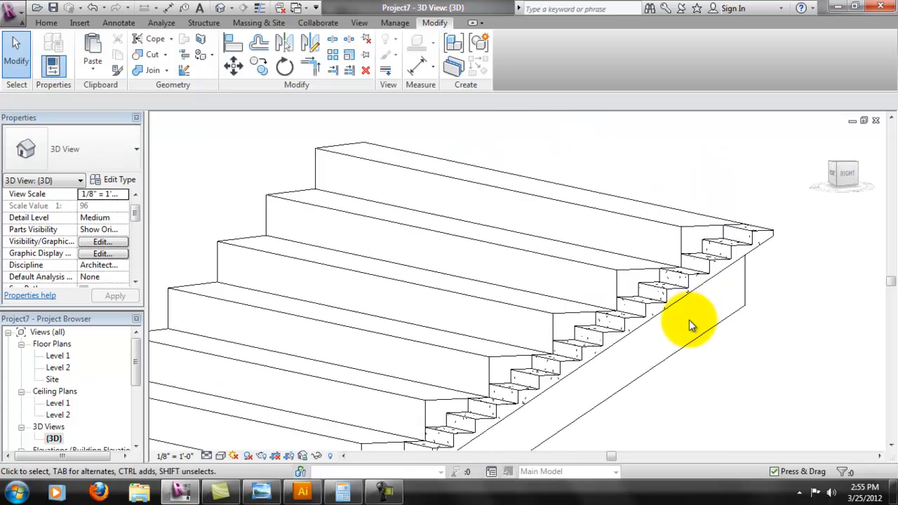
pyautogui.keyDown('shift'); pyautogui.moveTo(745, 274); pyautogui.dragTo(565, 301, button='middle'); pyautogui.keyUp('shift')
pyautogui.moveTo(591, 245); pyautogui.dragTo(586, 277, button='middle')
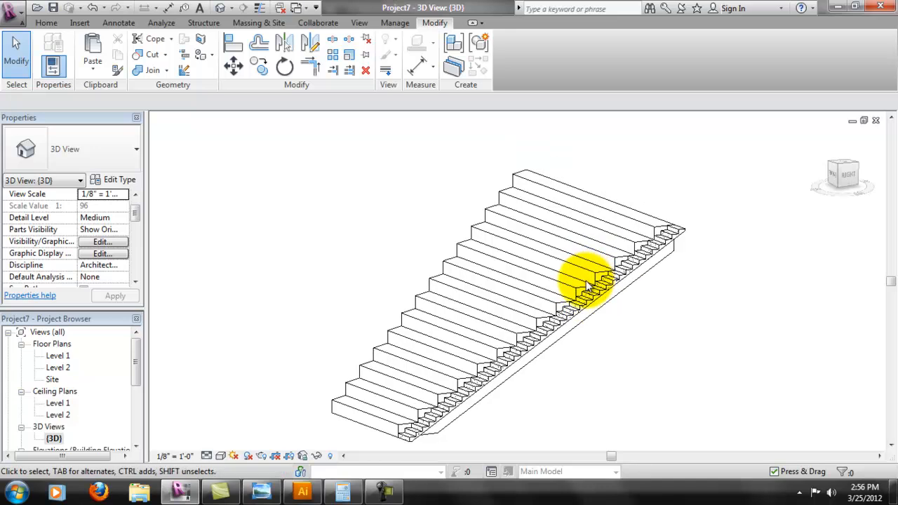
pyautogui.scroll(1, 591, 279)
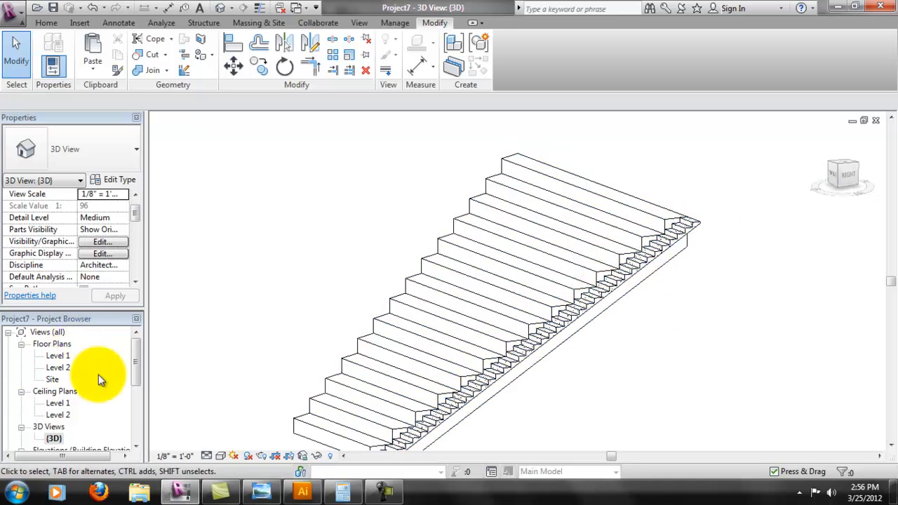
# - Open the East elevation and examine both stair profiles between the two levels
pyautogui.scroll(-5, 134, 381)
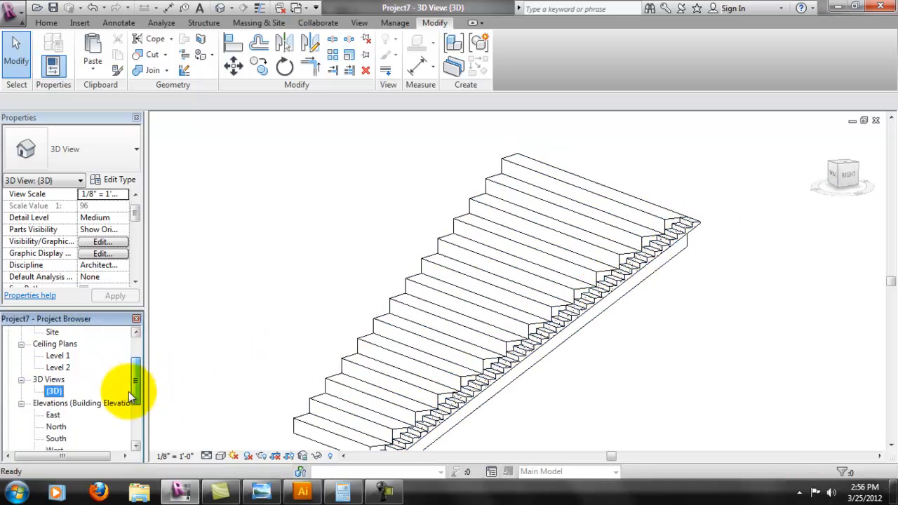
pyautogui.doubleClick(54, 391)
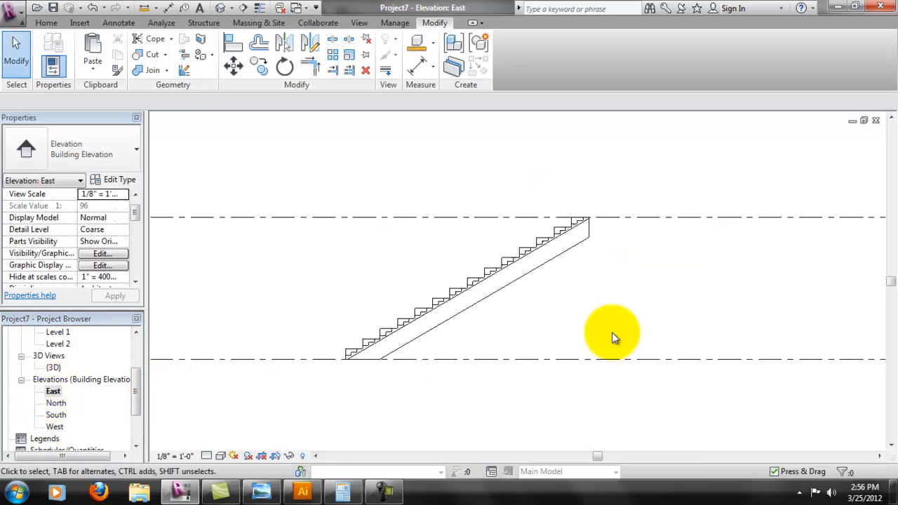
pyautogui.scroll(4, 603, 216)
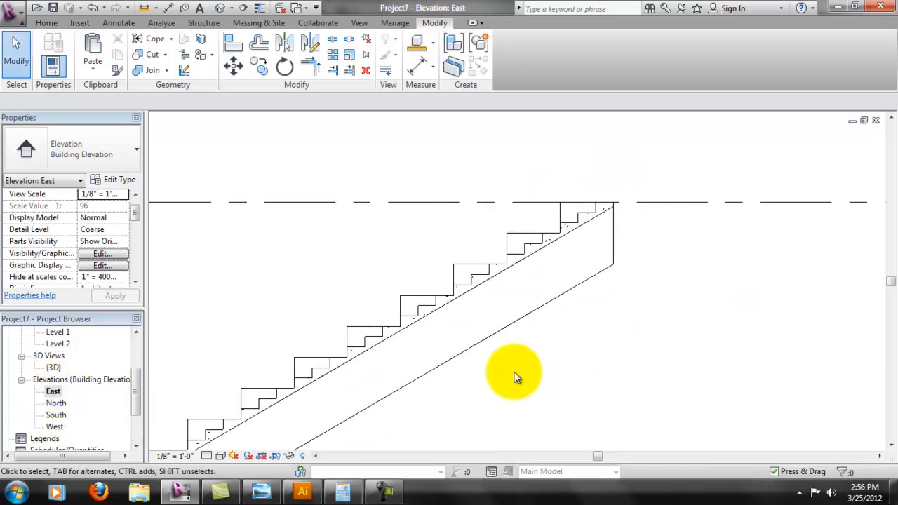
pyautogui.scroll(-3, 449, 393)
pyautogui.scroll(-1, 502, 328)
pyautogui.moveTo(512, 334); pyautogui.dragTo(597, 293, button='middle')
pyautogui.scroll(-1, 596, 294)
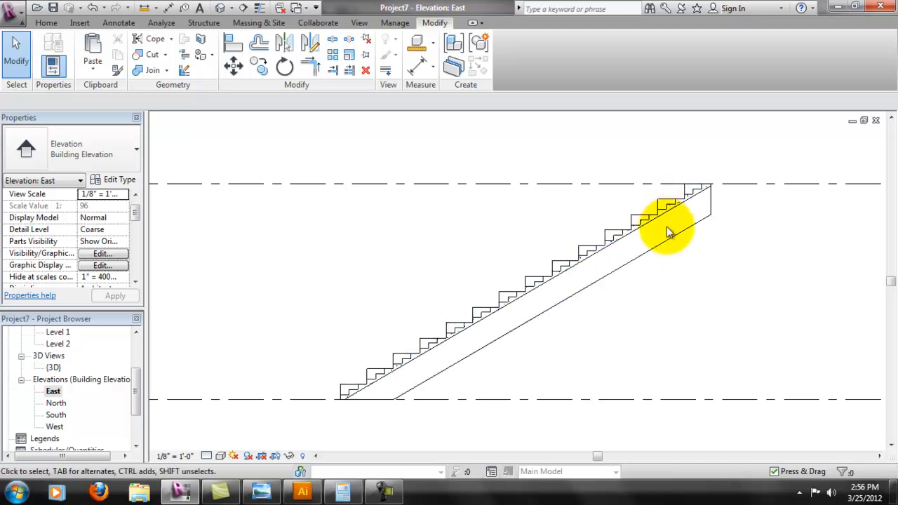
pyautogui.scroll(1, 656, 244)
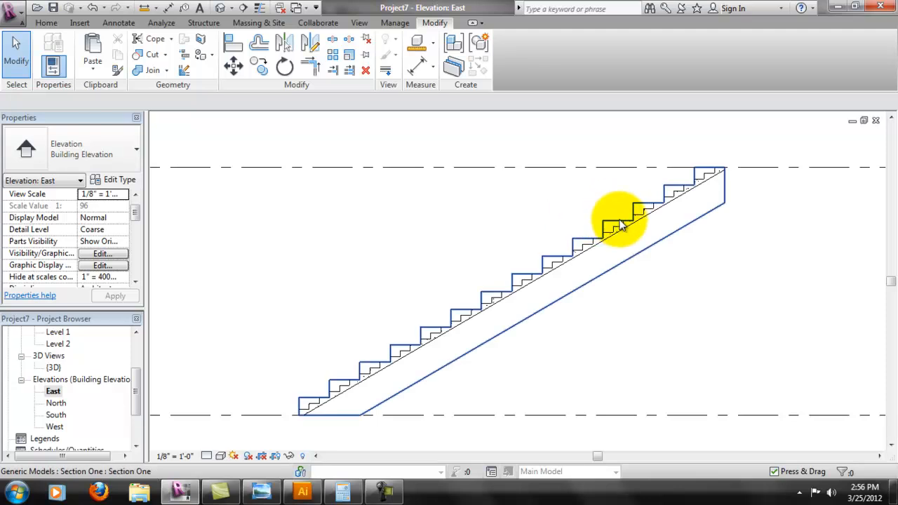
# - Open the wide stepped flight for in-place editing and edit the profile sketch of its extrusion
pyautogui.click(621, 259)
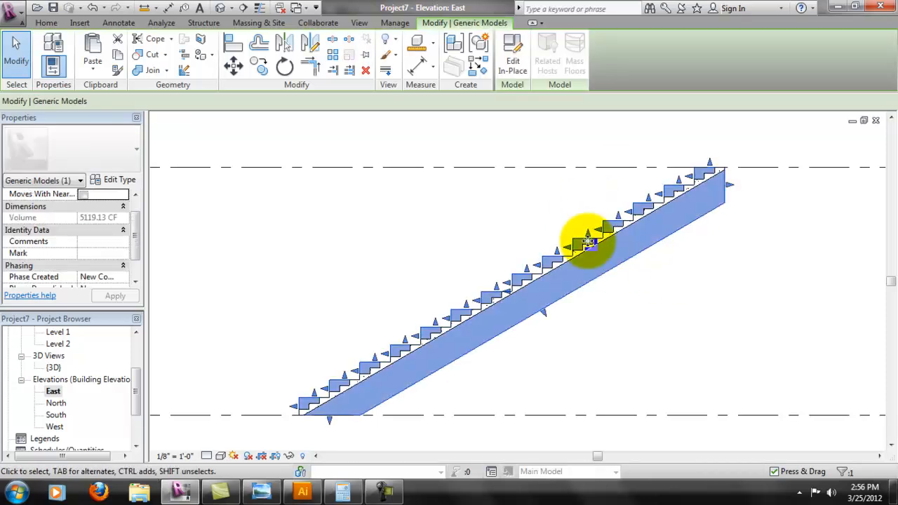
pyautogui.click(520, 67)
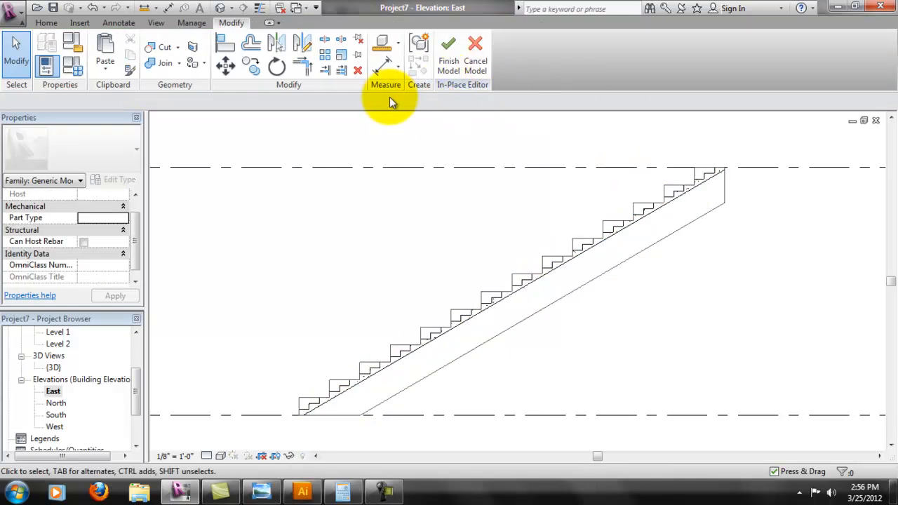
pyautogui.click(593, 289)
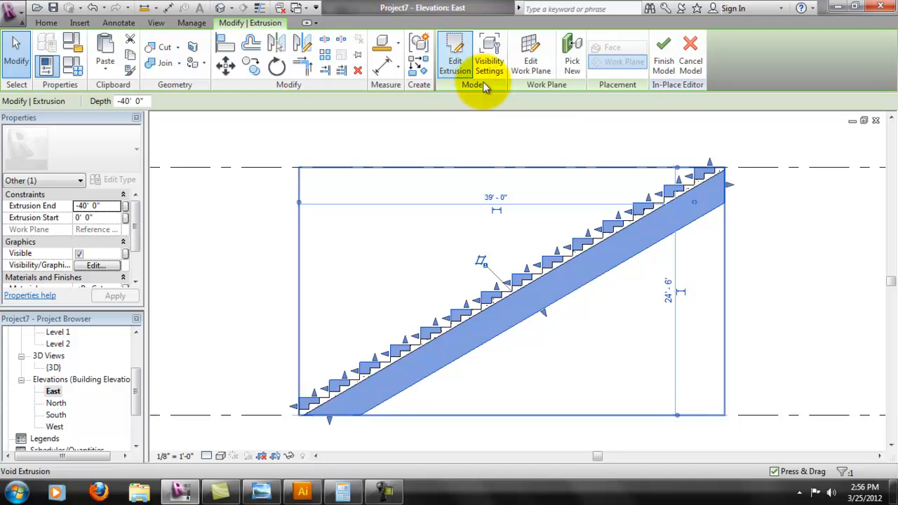
pyautogui.click(455, 56)
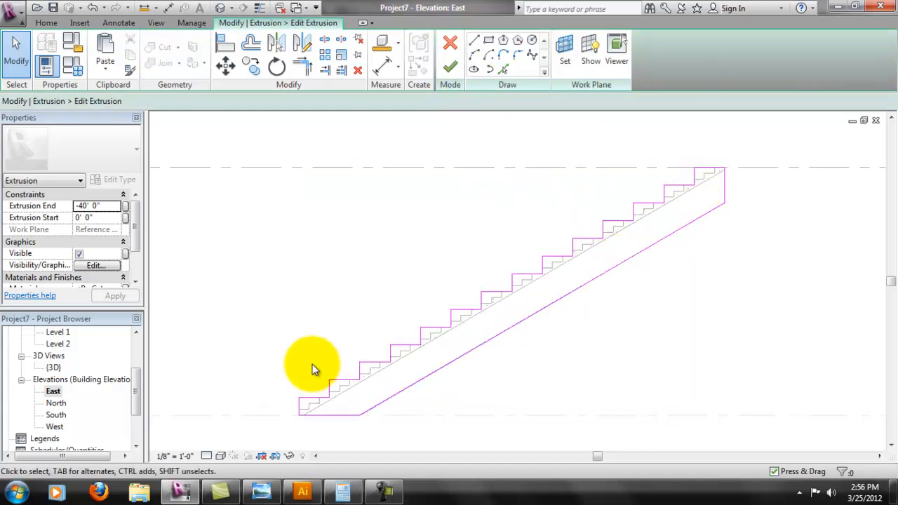
# - Sketch a start-end-radius arc of about 78' radius, bulging toward the treads, between the lower and upper ends of the sloping underside line
pyautogui.click(488, 55)
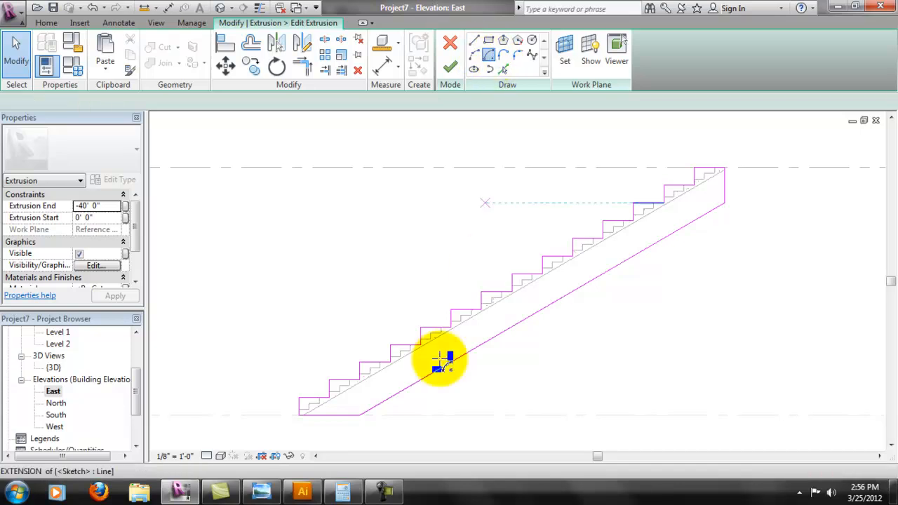
pyautogui.click(377, 402)
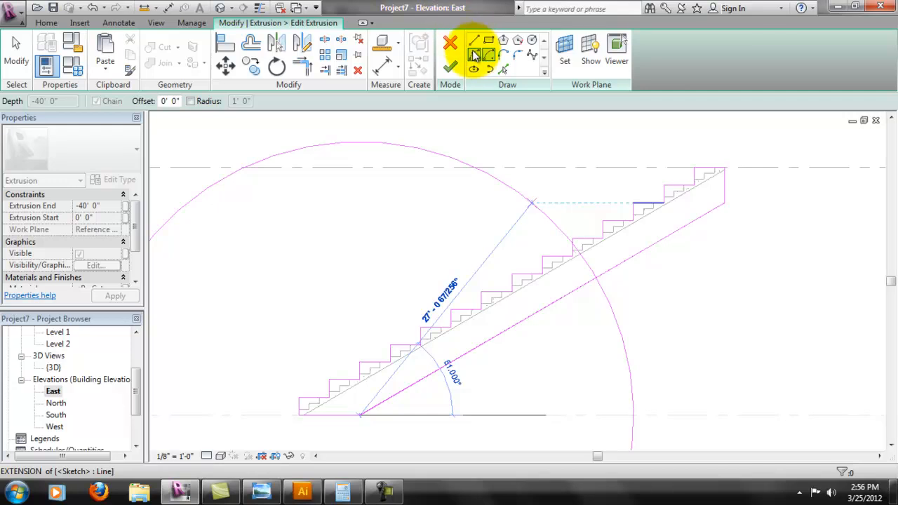
pyautogui.click(475, 56)
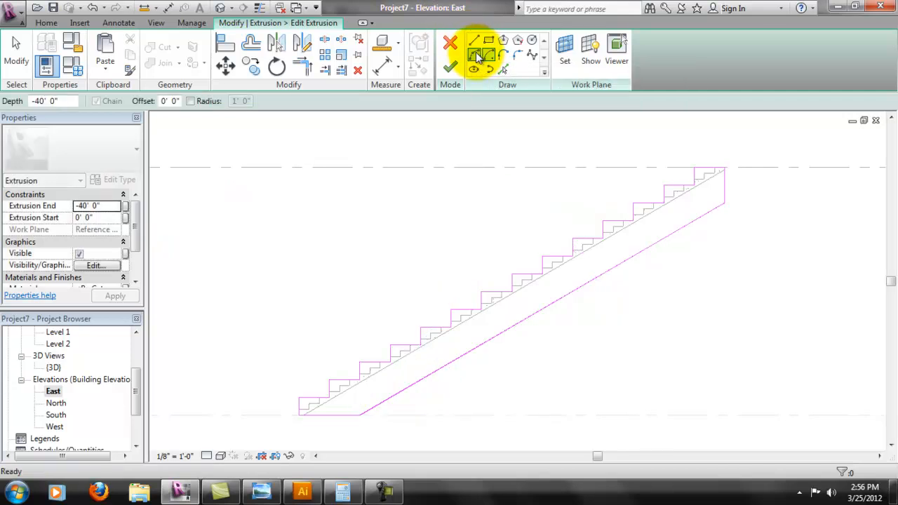
pyautogui.click(361, 415)
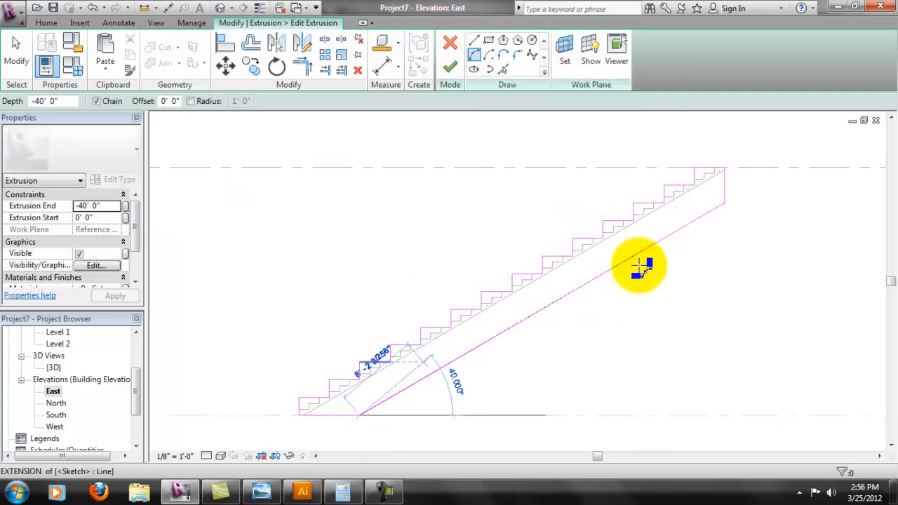
pyautogui.click(724, 202)
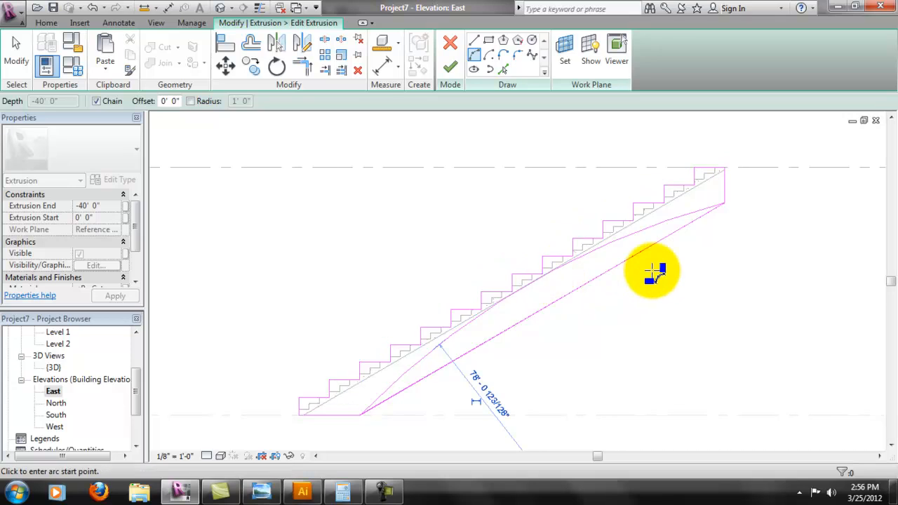
pyautogui.click(682, 257)
pyautogui.press('Escape')
pyautogui.press('Escape')
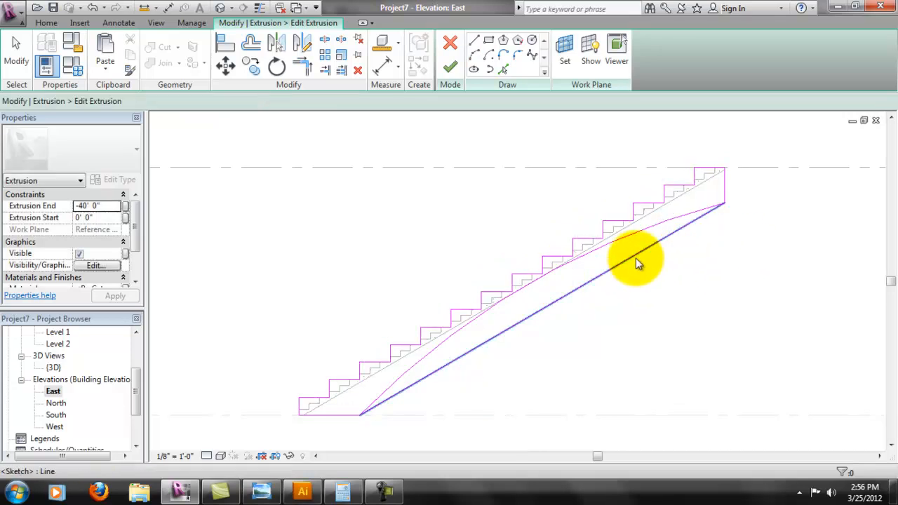
# - Delete the straight sloping underside line from the profile and finish the extrusion sketch
pyautogui.click(637, 256)
pyautogui.press('Delete')
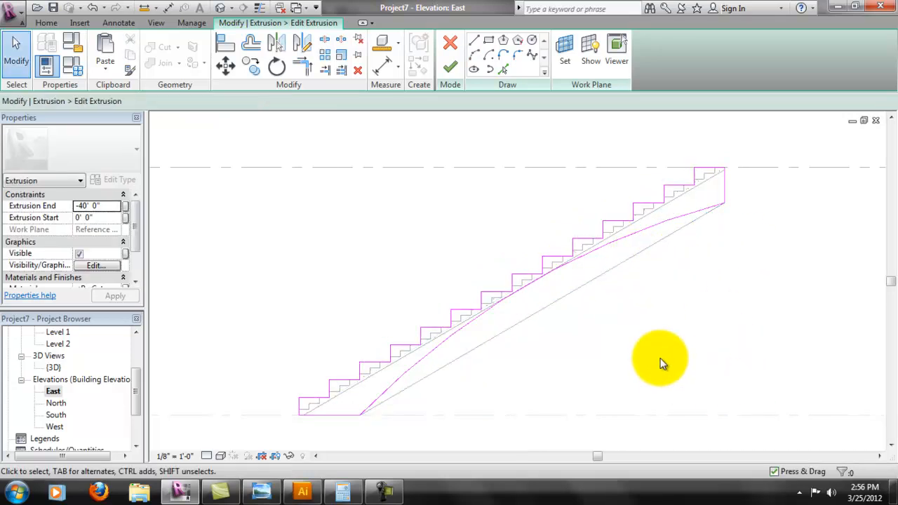
pyautogui.click(450, 68)
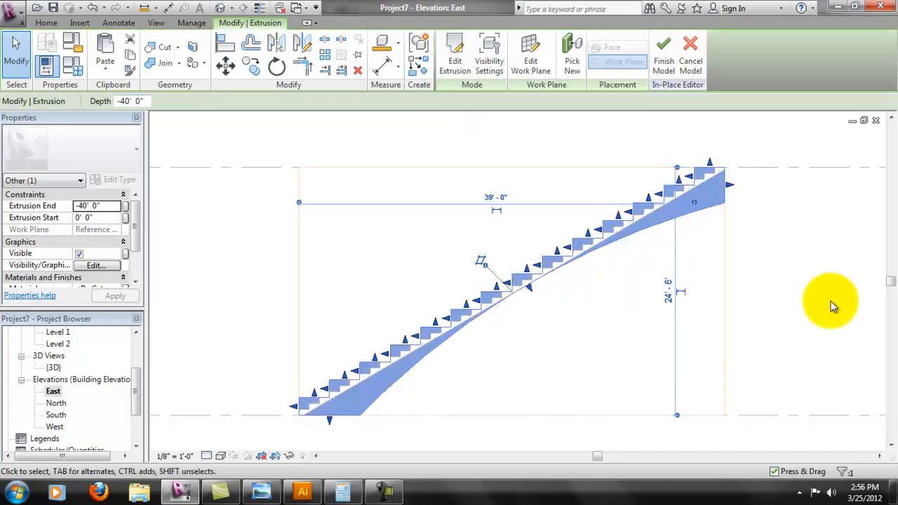
pyautogui.click(803, 296)
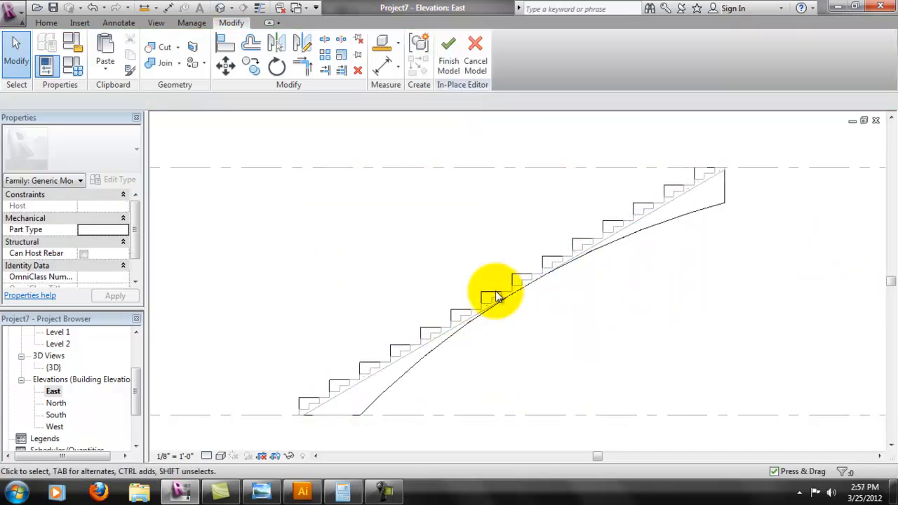
# - Open the {3D} view and examine the wide flight's curved underside and its treads against the narrow stair
pyautogui.doubleClick(52, 367)
pyautogui.keyDown('shift'); pyautogui.moveTo(664, 315); pyautogui.dragTo(606, 279, button='middle'); pyautogui.keyUp('shift')
pyautogui.scroll(4, 605, 279)
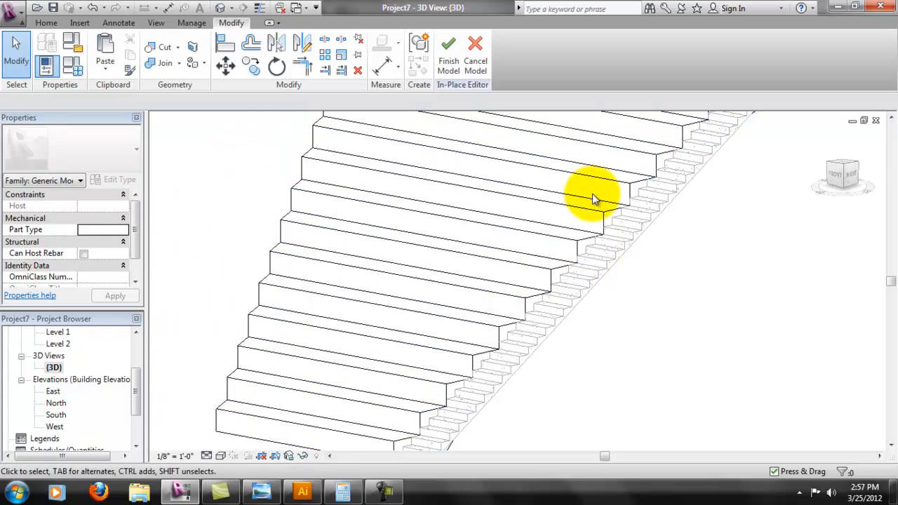
pyautogui.scroll(1, 624, 238)
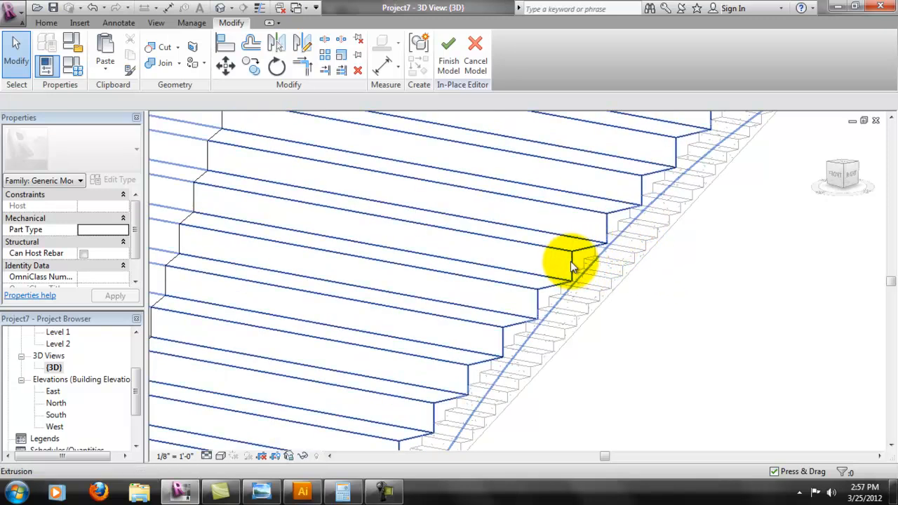
pyautogui.scroll(1, 600, 284)
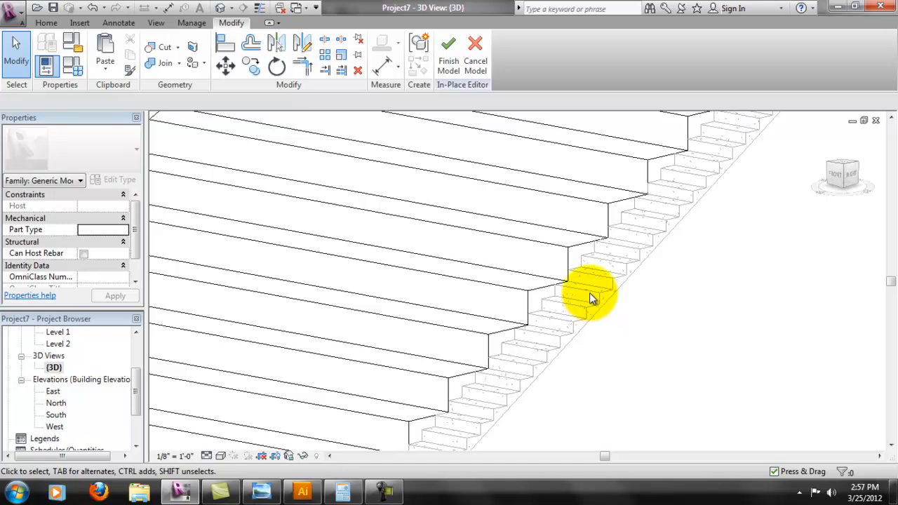
pyautogui.scroll(-1, 615, 273)
pyautogui.scroll(-3, 616, 272)
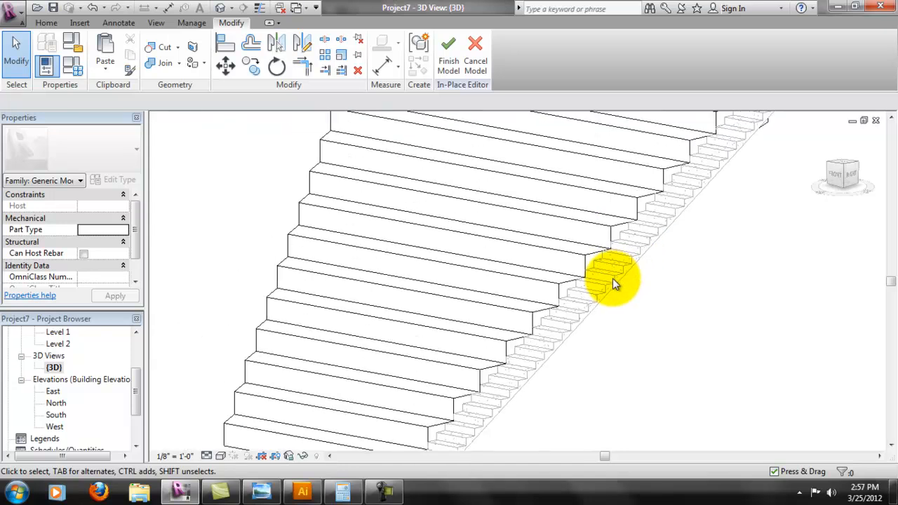
pyautogui.scroll(-1, 712, 192)
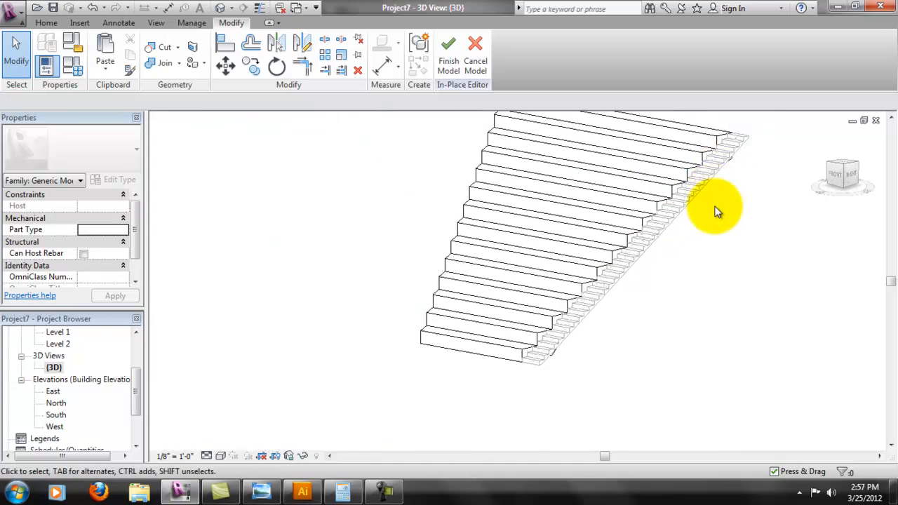
pyautogui.moveTo(704, 212); pyautogui.dragTo(701, 254, button='middle')
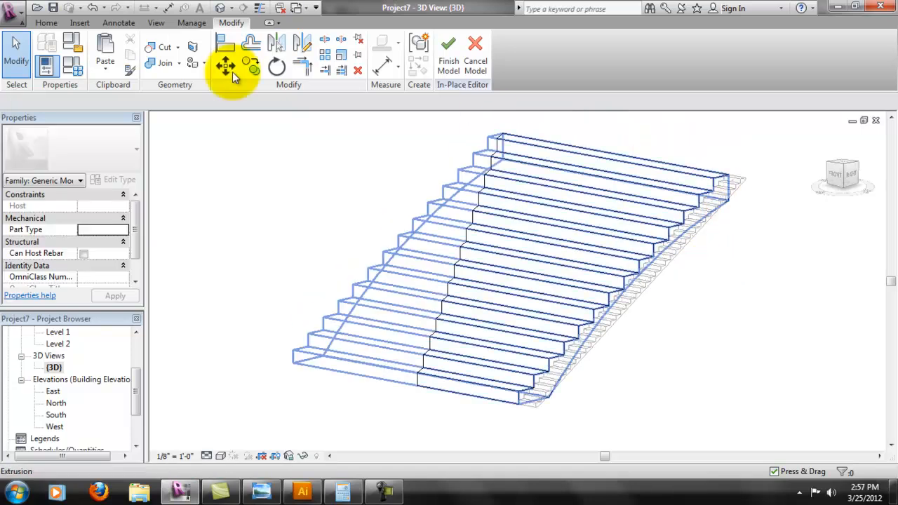
pyautogui.scroll(1, 789, 343)
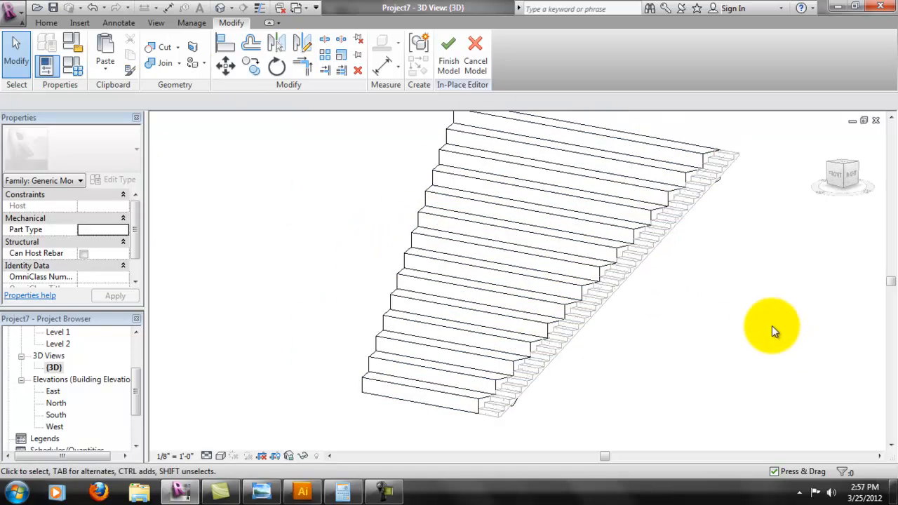
pyautogui.moveTo(772, 327); pyautogui.dragTo(776, 347, button='middle')
pyautogui.scroll(-1, 776, 343)
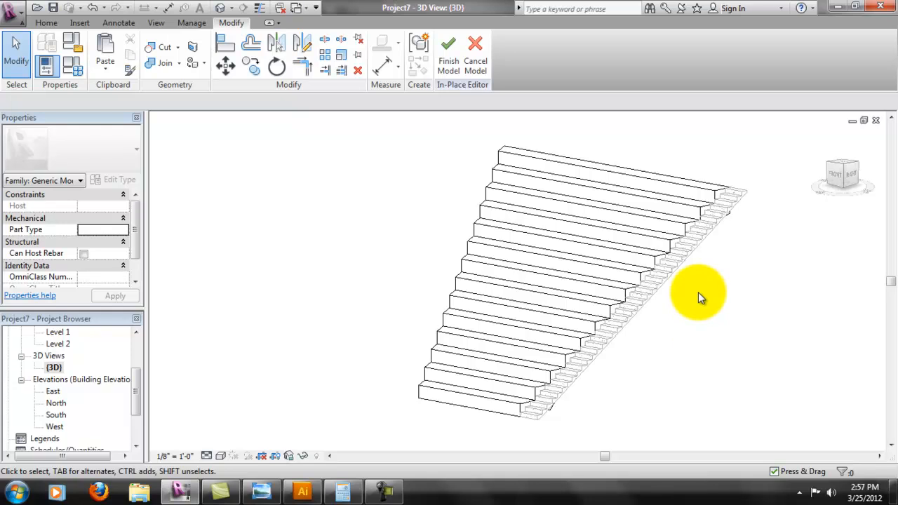
pyautogui.moveTo(698, 292); pyautogui.dragTo(644, 282, button='middle')
pyautogui.scroll(1, 609, 282)
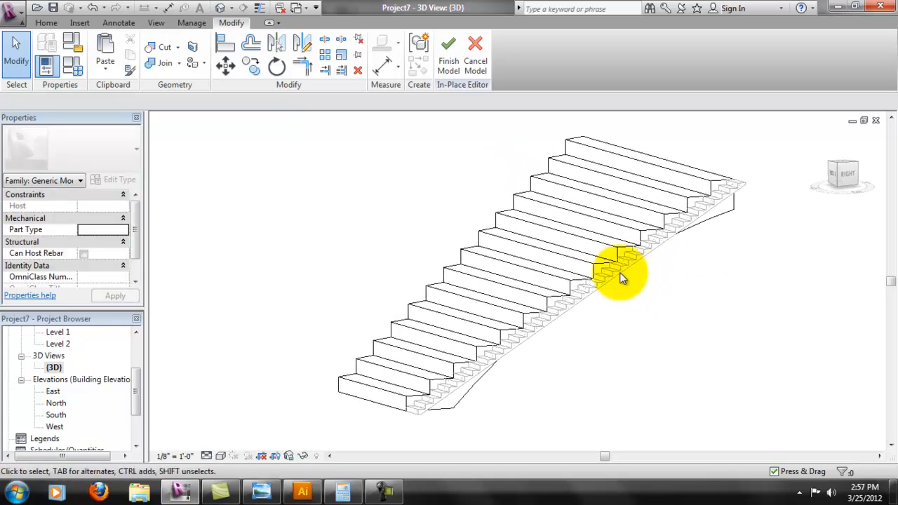
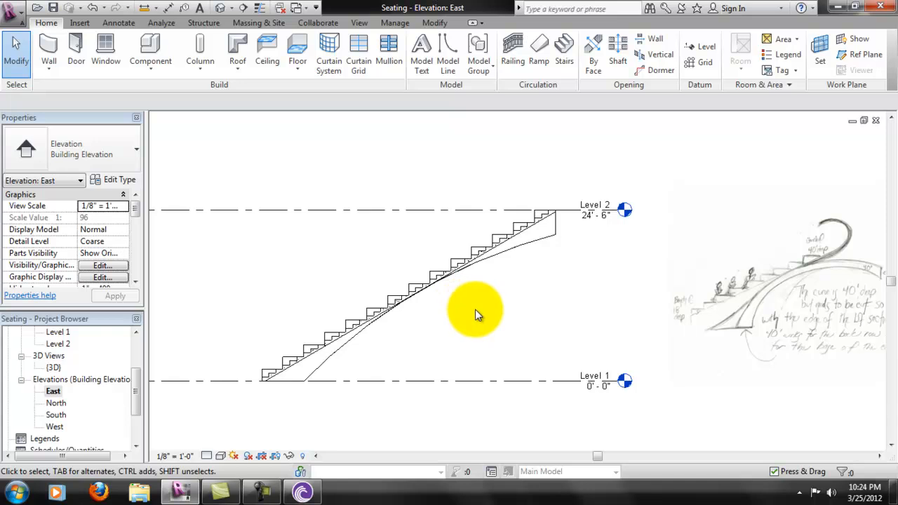
# - Examine the curved stair profile between Level 1 and Level 2 in the Seating project's East elevation
pyautogui.scroll(1, 445, 371)
pyautogui.scroll(-1, 447, 371)
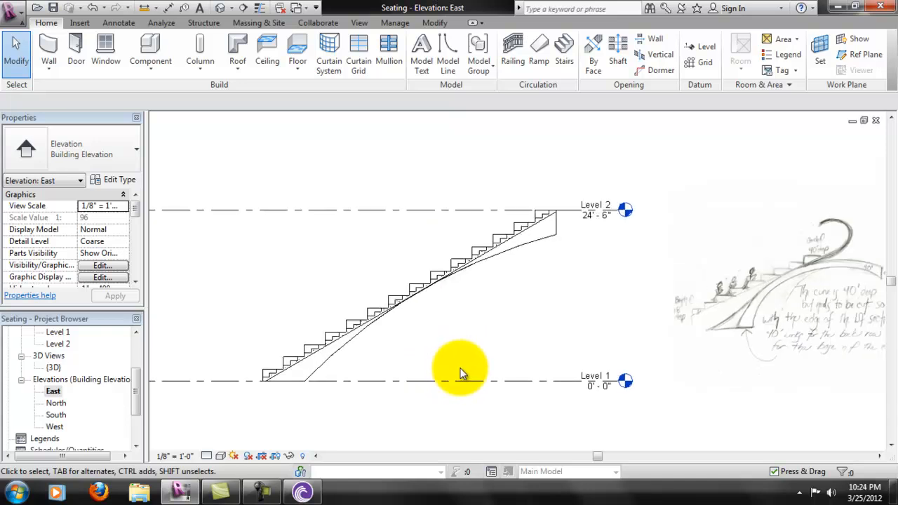
pyautogui.moveTo(320, 362); pyautogui.dragTo(476, 356, button='middle')
pyautogui.scroll(1, 402, 344)
pyautogui.scroll(-2, 476, 356)
pyautogui.scroll(-1, 603, 378)
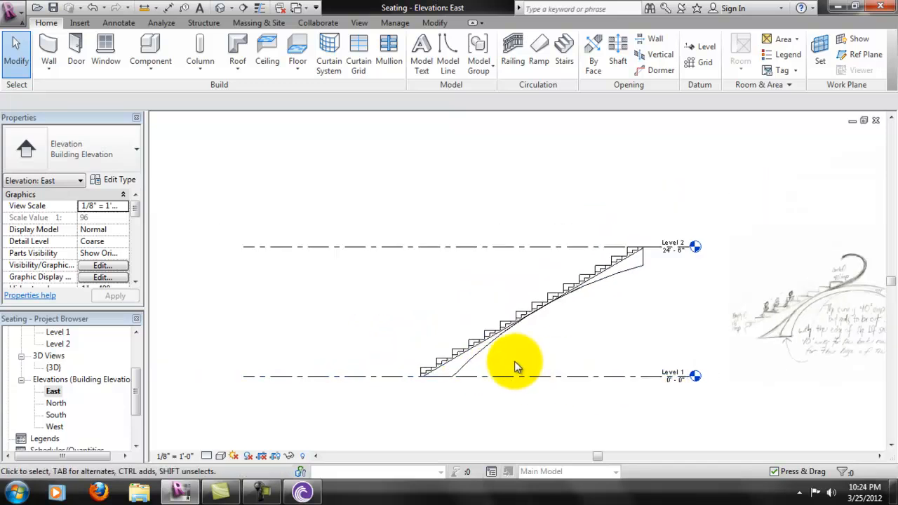
pyautogui.scroll(2, 490, 365)
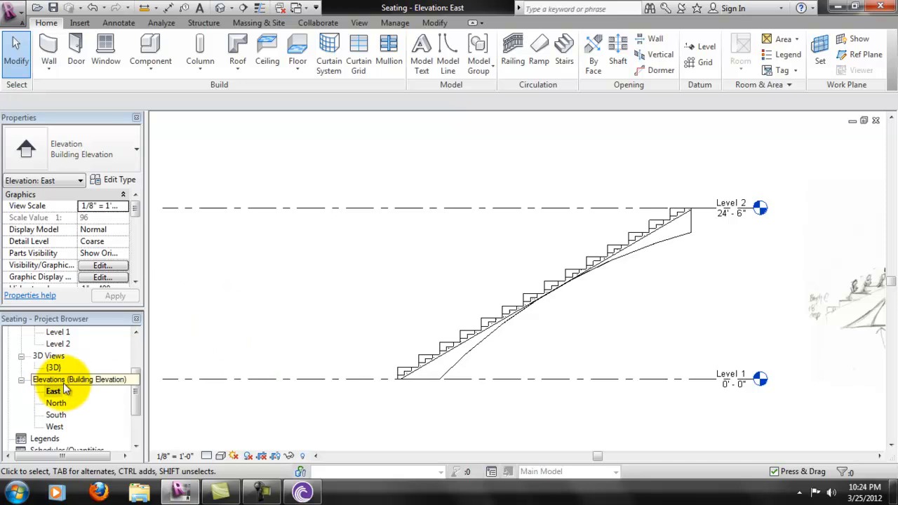
# - Open the Level 1 floor plan and compare the scanned sketch's three seating sections with the modelled section
pyautogui.moveTo(130, 378); pyautogui.dragTo(137, 344)
pyautogui.doubleClick(59, 356)
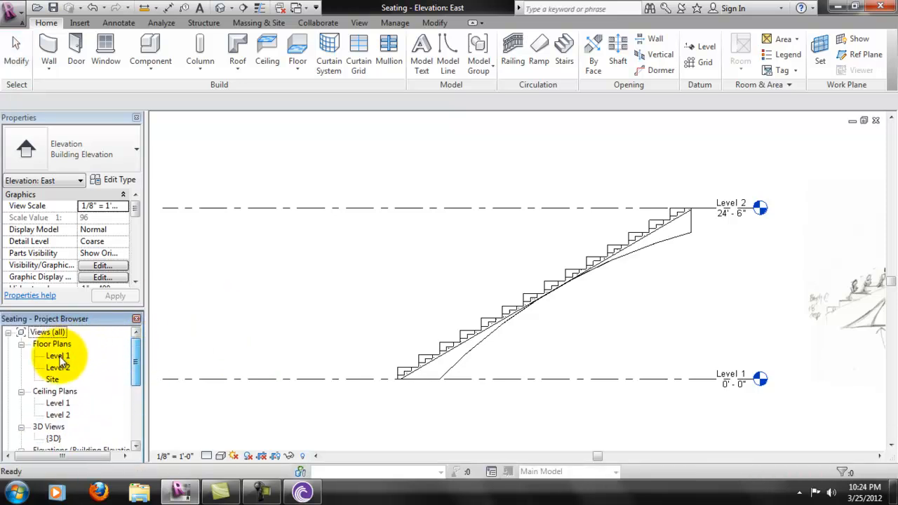
pyautogui.moveTo(601, 146); pyautogui.dragTo(568, 240, button='middle')
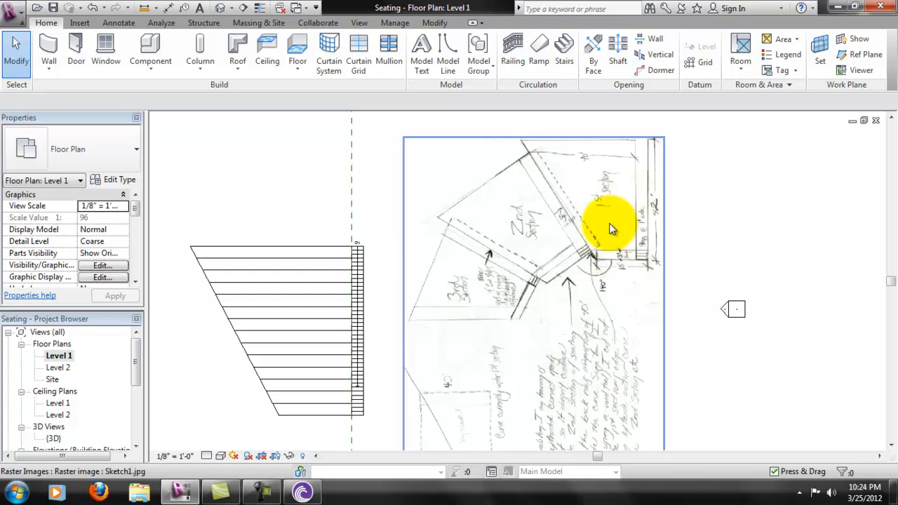
pyautogui.scroll(2, 611, 220)
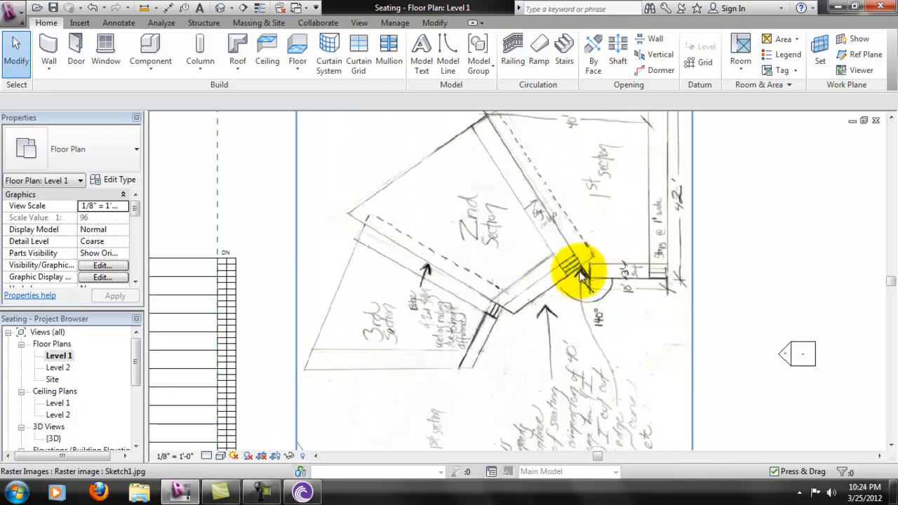
pyautogui.moveTo(577, 242); pyautogui.dragTo(581, 277, button='middle')
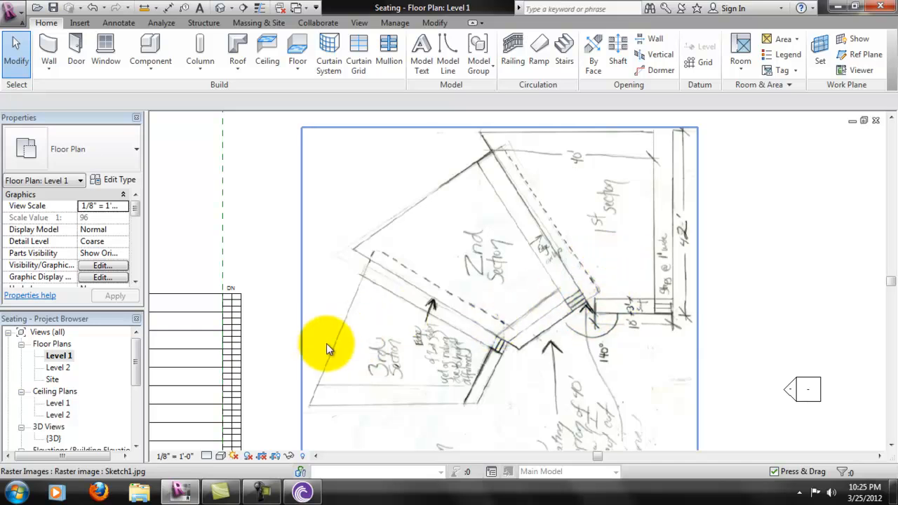
pyautogui.scroll(-3, 326, 343)
pyautogui.moveTo(301, 357); pyautogui.dragTo(443, 257, button='middle')
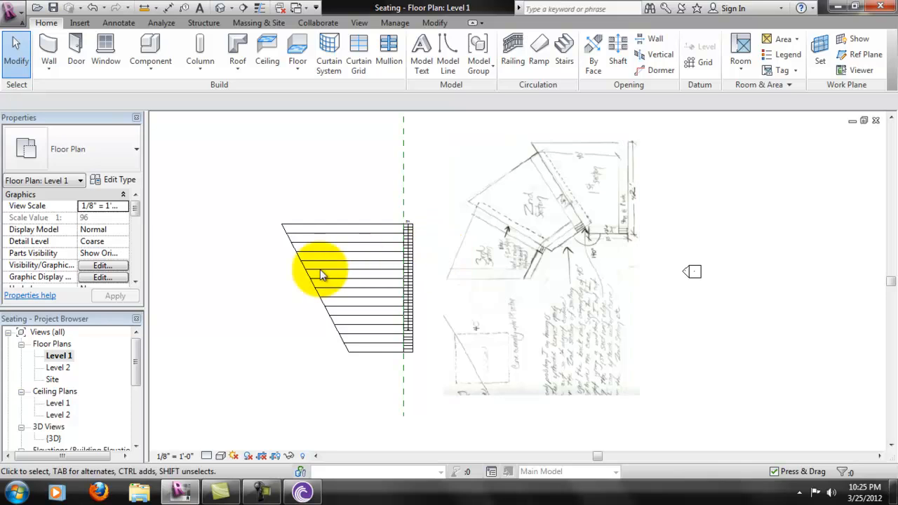
pyautogui.scroll(2, 322, 273)
# - In the East elevation, draw two levels between Level 1 and Level 2, at 7'-0" and 15'-6"
pyautogui.moveTo(138, 374); pyautogui.dragTo(138, 408)
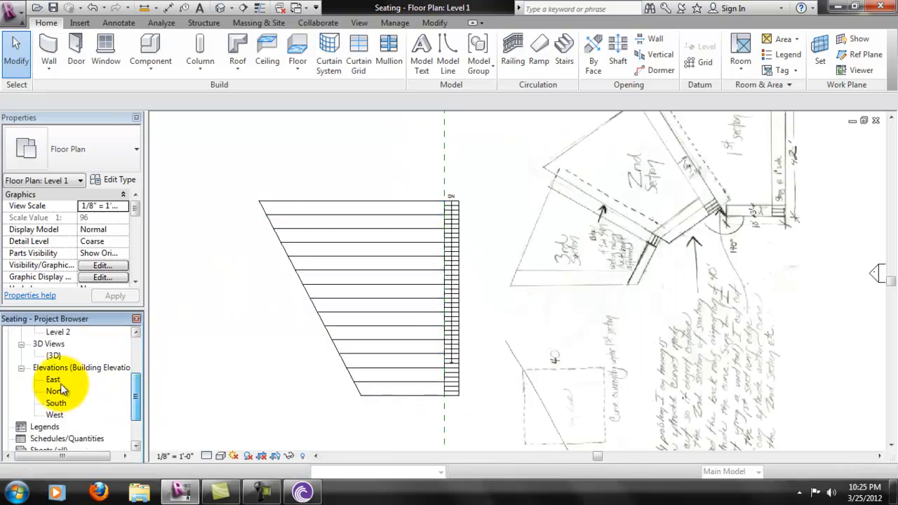
pyautogui.doubleClick(58, 382)
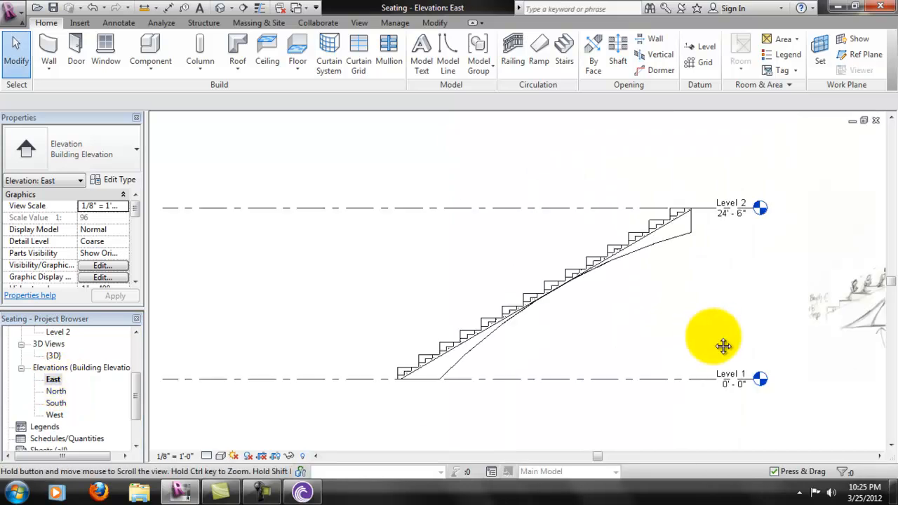
pyautogui.moveTo(723, 346); pyautogui.dragTo(679, 355, button='middle')
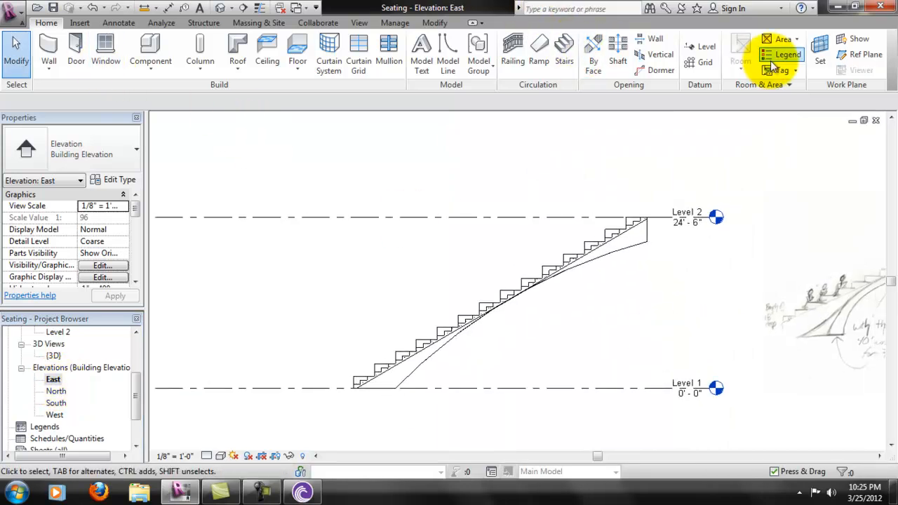
pyautogui.click(700, 47)
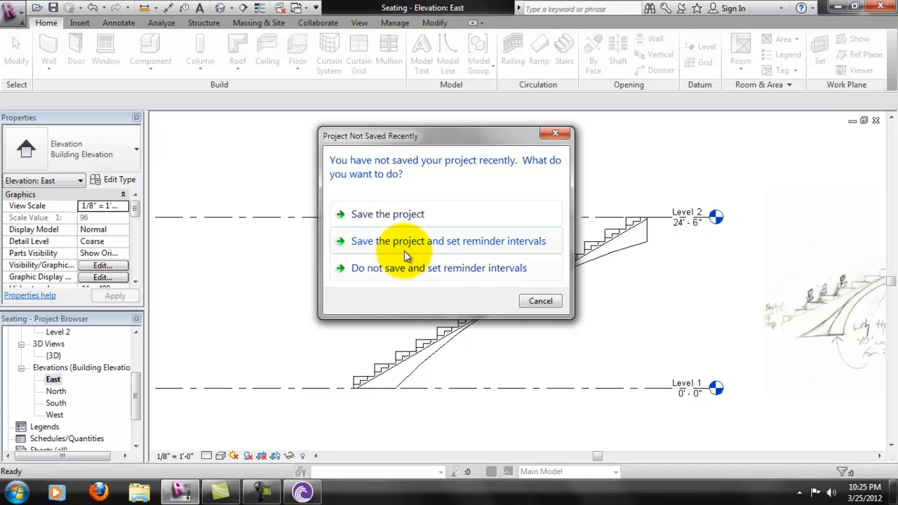
pyautogui.click(535, 301)
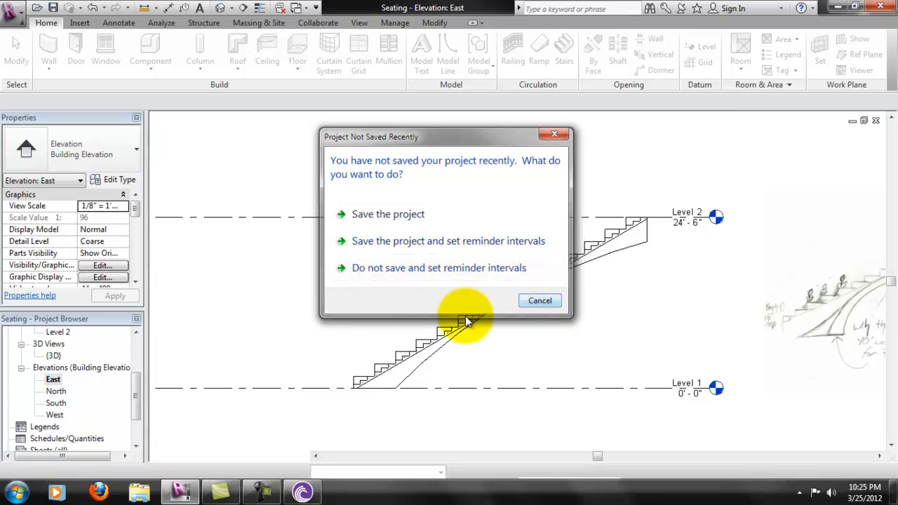
pyautogui.click(200, 340)
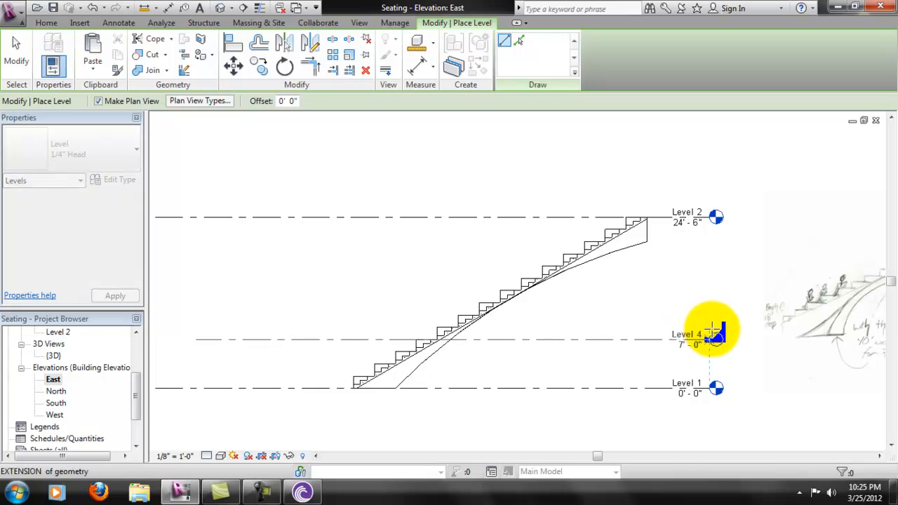
pyautogui.click(711, 331)
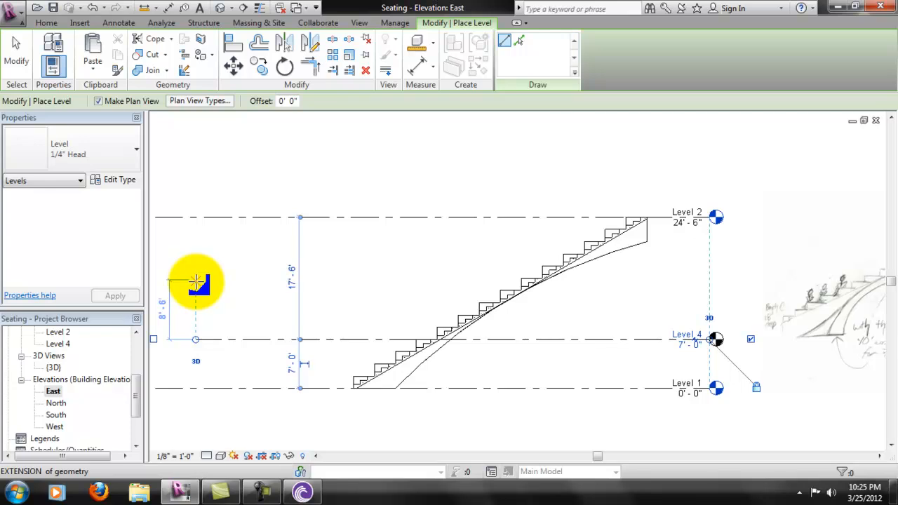
pyautogui.click(198, 280)
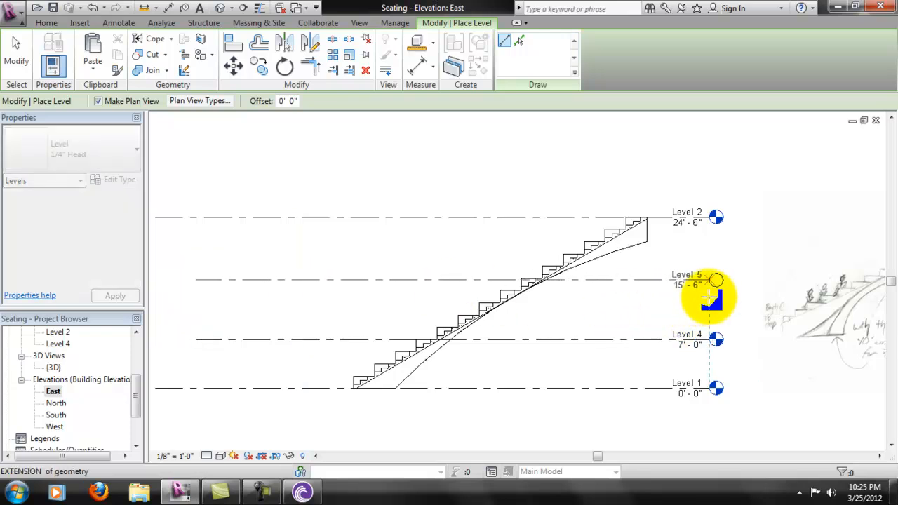
pyautogui.click(707, 295)
pyautogui.press('Escape')
pyautogui.press('Escape')
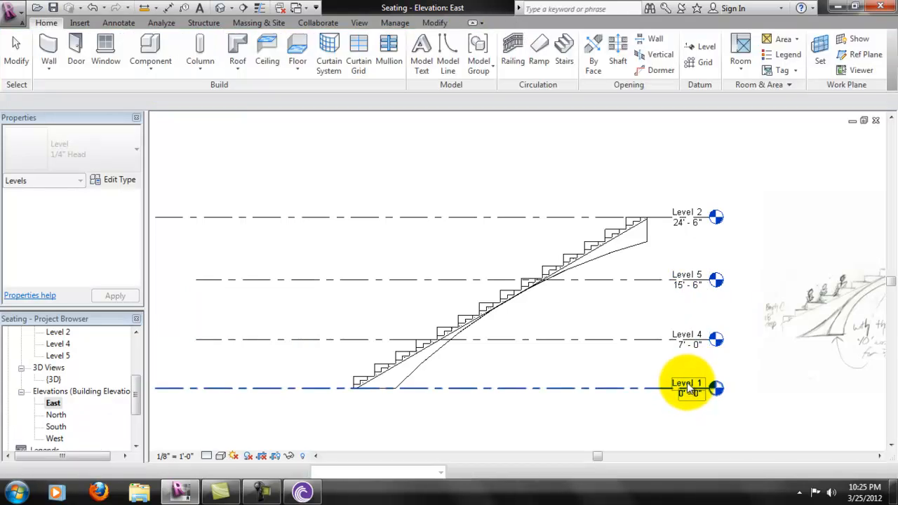
# - Rename Level 1 as GROUND, along with its corresponding views
pyautogui.click(691, 388)
pyautogui.click(688, 385)
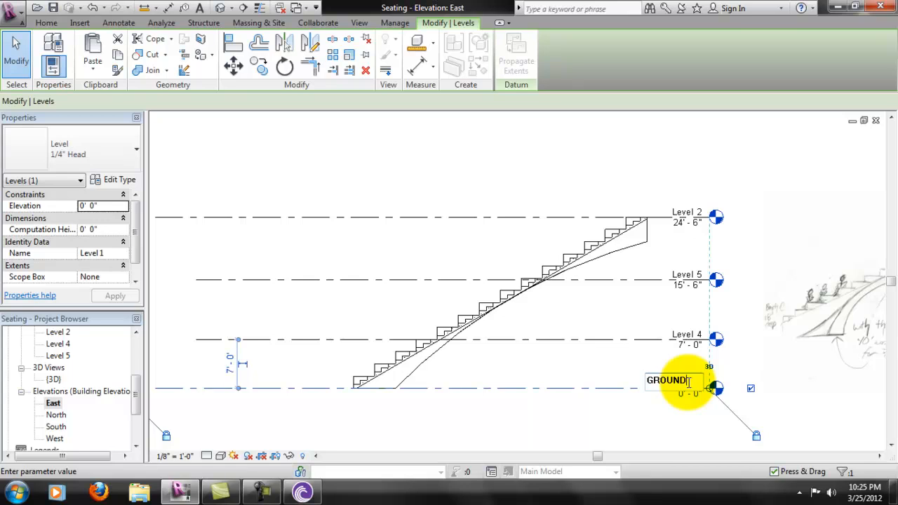
pyautogui.write('GROUND')
pyautogui.press('Return')
pyautogui.click(487, 252)
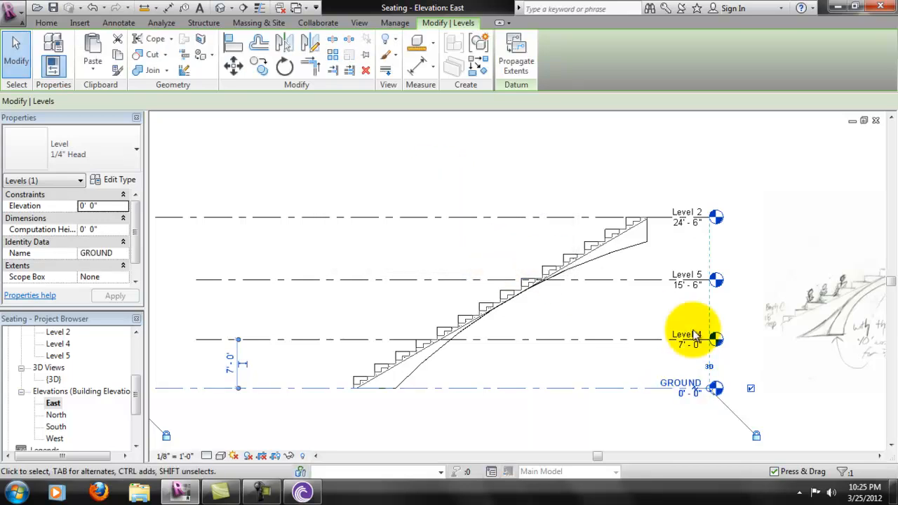
# - Rename the 7'-0" level as SECTION 2 and the 15'-6" level as SECTION 3, including their corresponding views
pyautogui.doubleClick(691, 333)
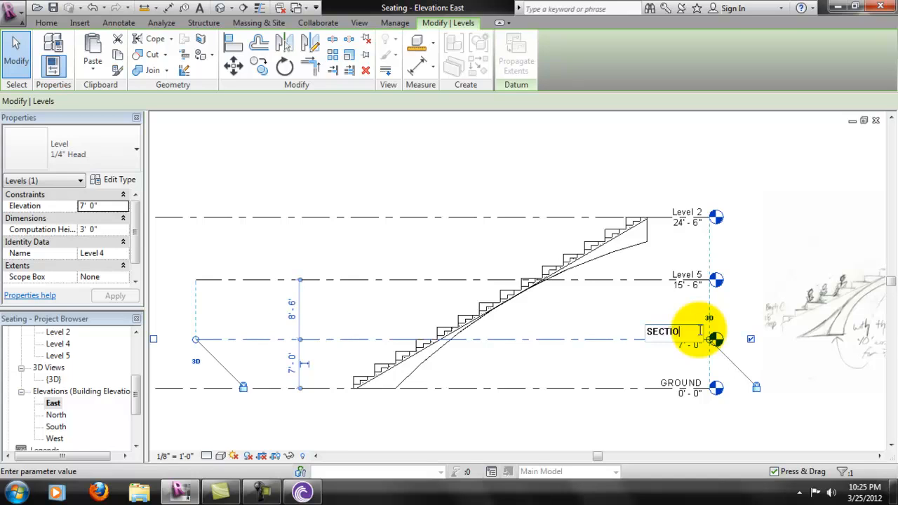
pyautogui.press('Return')
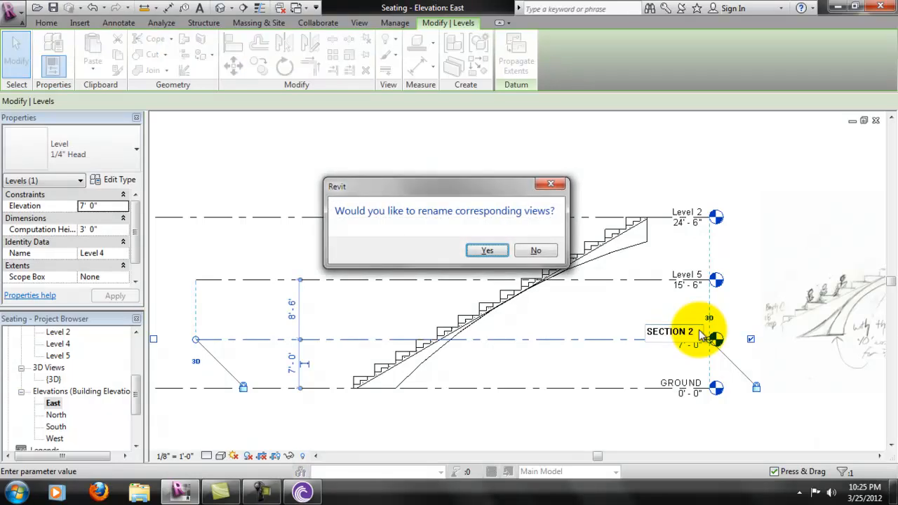
pyautogui.click(490, 250)
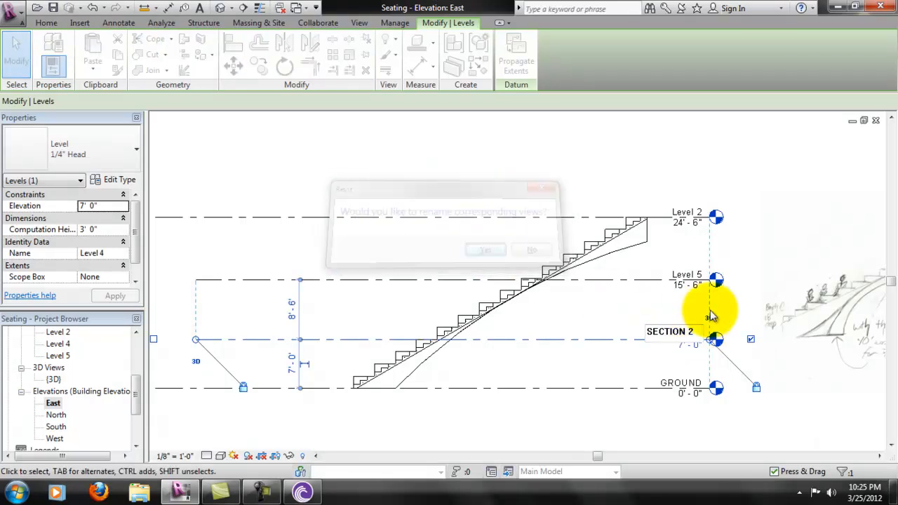
pyautogui.click(684, 276)
pyautogui.click(688, 273)
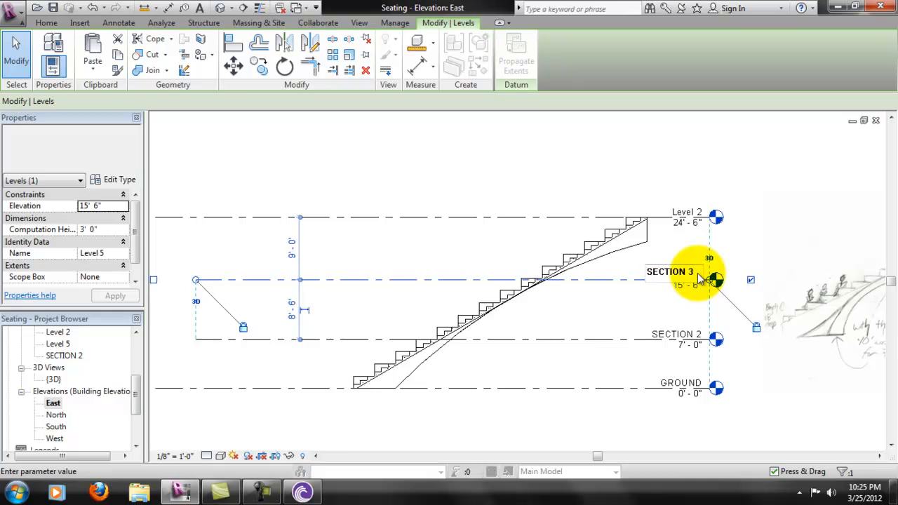
pyautogui.write('SECTION 3')
pyautogui.press('Return')
pyautogui.click(488, 251)
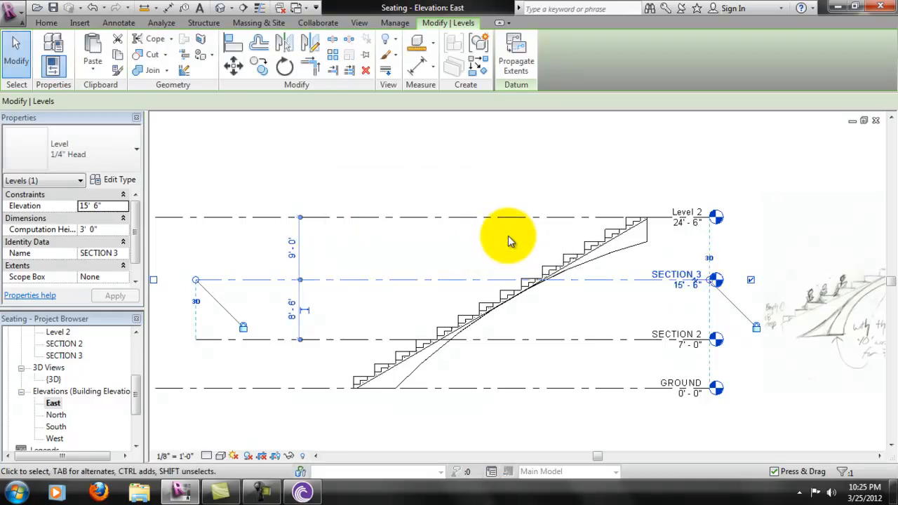
# - Set the SECTION 2 level's elevation to 8'
pyautogui.click(691, 337)
pyautogui.click(694, 346)
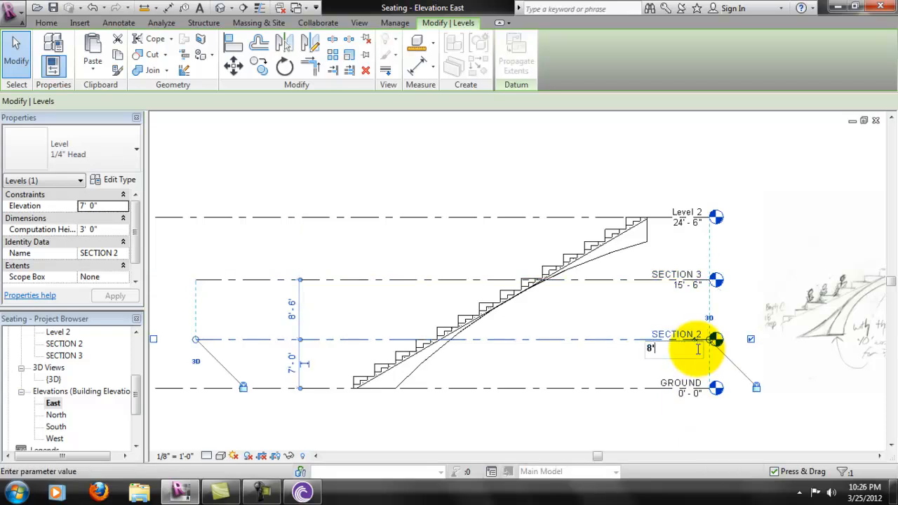
pyautogui.press('Return')
pyautogui.click(692, 290)
pyautogui.click(695, 282)
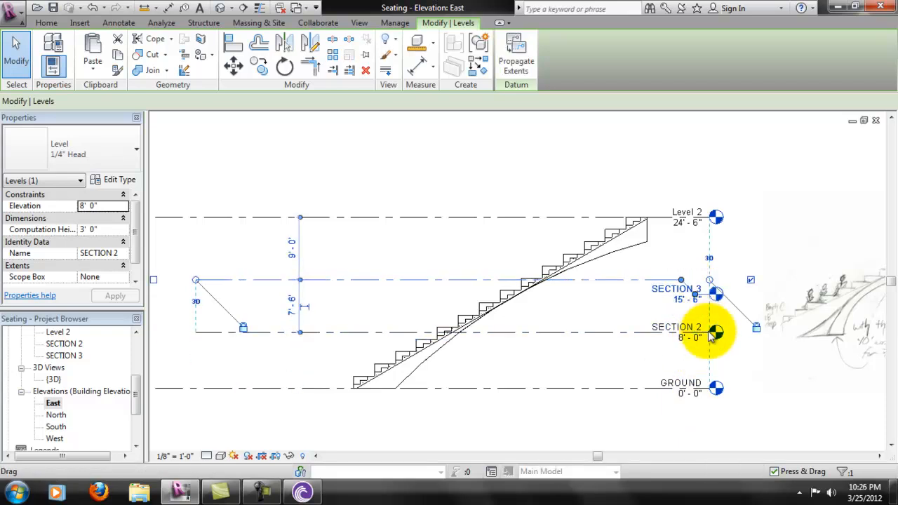
pyautogui.moveTo(691, 286)
pyautogui.mouseDown()
pyautogui.moveTo(698, 294)
pyautogui.moveTo(707, 280)
pyautogui.moveTo(692, 274)
pyautogui.mouseUp()
pyautogui.click(688, 273)
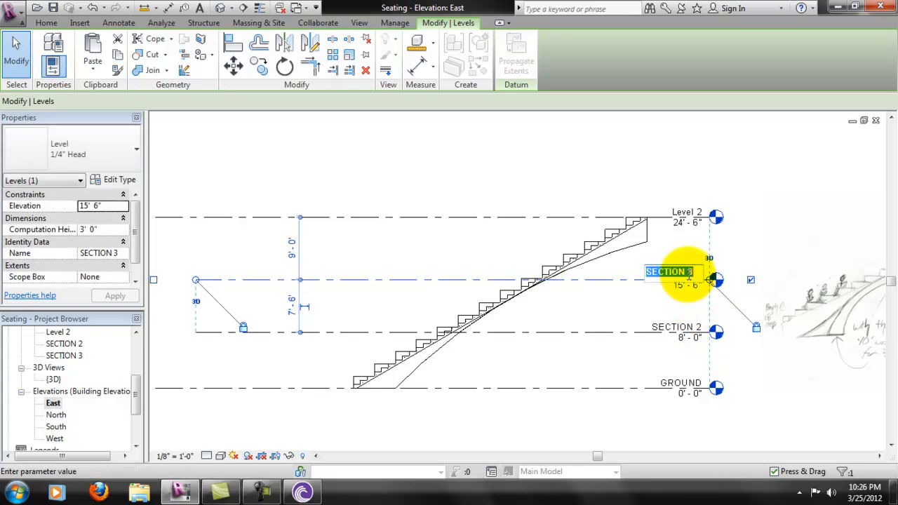
pyautogui.click(692, 290)
pyautogui.click(694, 282)
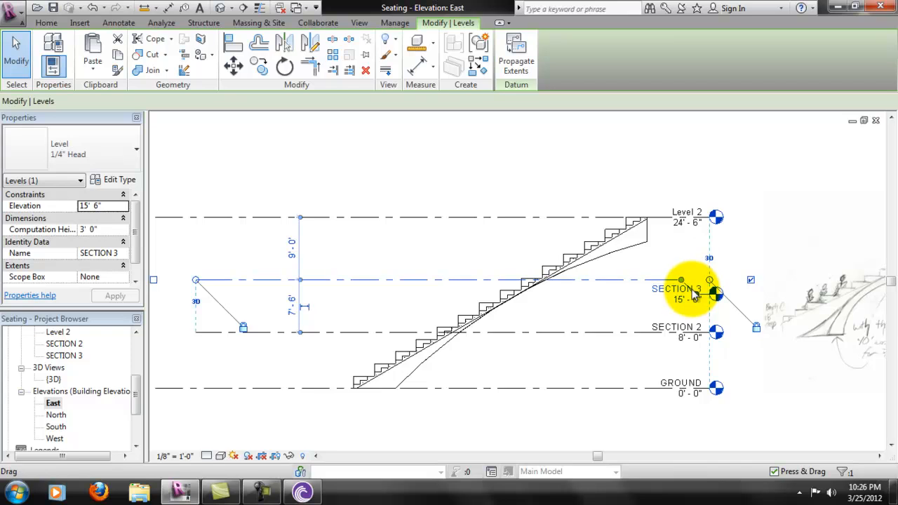
pyautogui.scroll(5, 710, 296)
pyautogui.moveTo(661, 301); pyautogui.dragTo(660, 233)
# - Set the SECTION 3 level's elevation to 16'
pyautogui.click(656, 264)
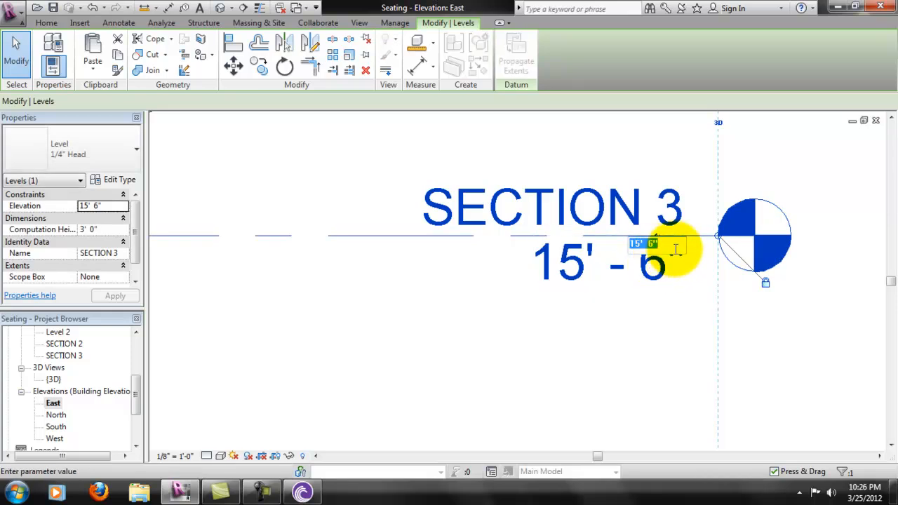
pyautogui.write("16'")
pyautogui.press('Return')
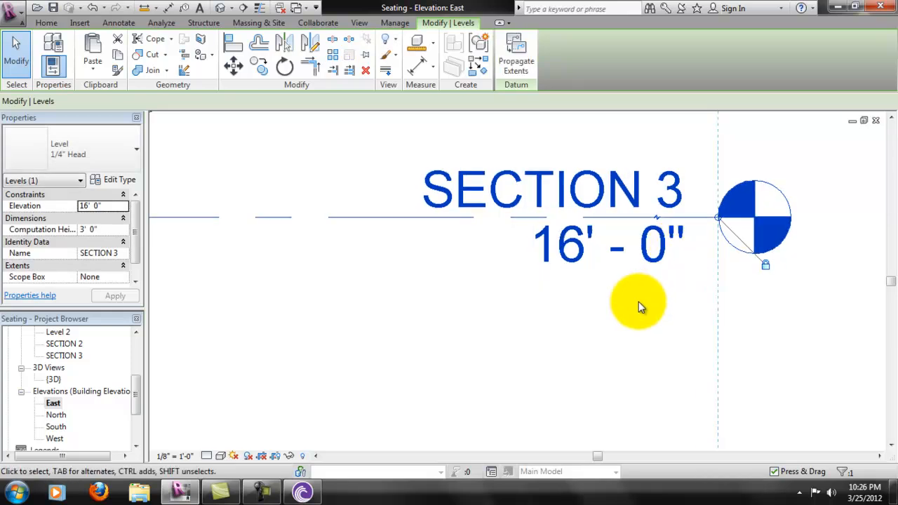
pyautogui.click(641, 316)
pyautogui.scroll(-3, 645, 330)
pyautogui.scroll(-3, 652, 297)
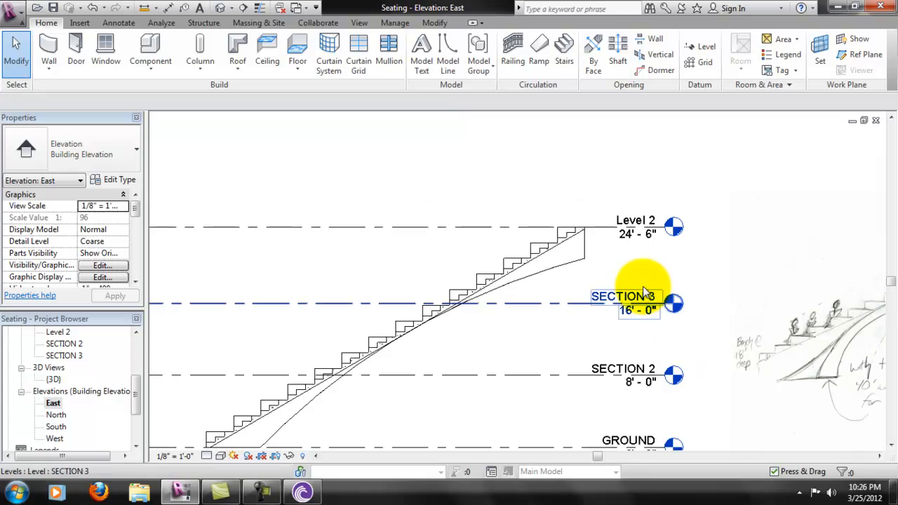
pyautogui.moveTo(659, 282); pyautogui.dragTo(663, 253, button='middle')
pyautogui.scroll(1, 663, 254)
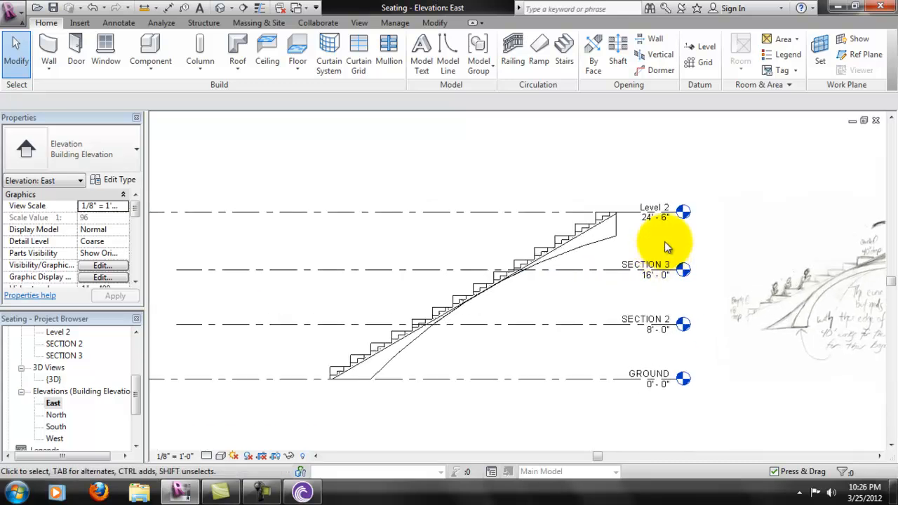
pyautogui.moveTo(667, 223); pyautogui.dragTo(669, 237, button='middle')
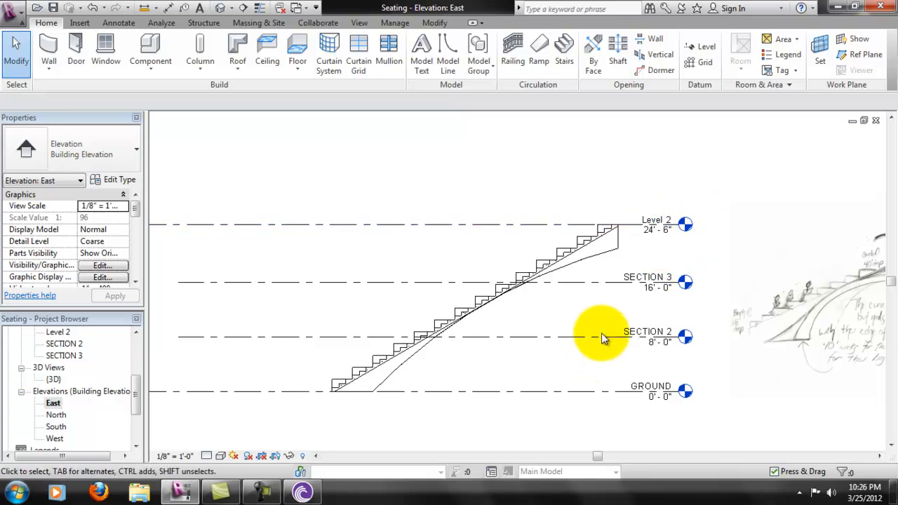
# - Raise Level 2 to an elevation of 40'-6"
pyautogui.click(656, 237)
pyautogui.click(655, 237)
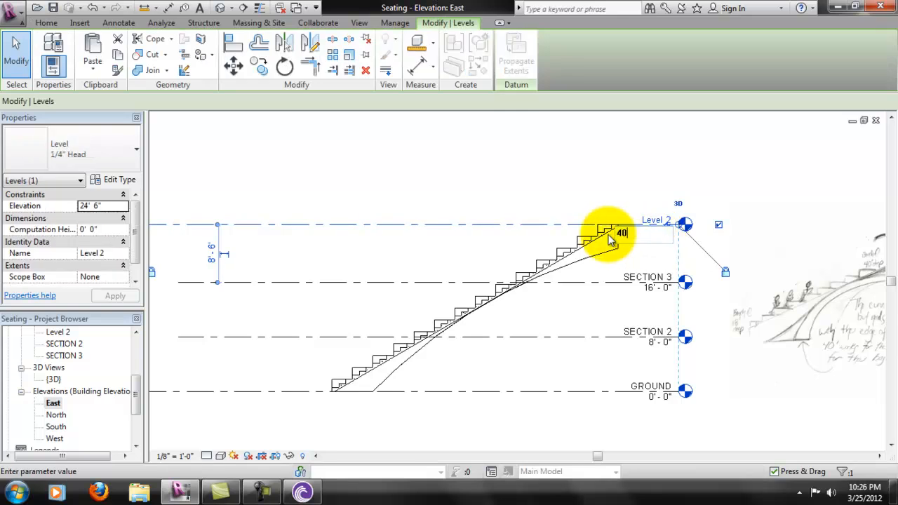
pyautogui.press('Return')
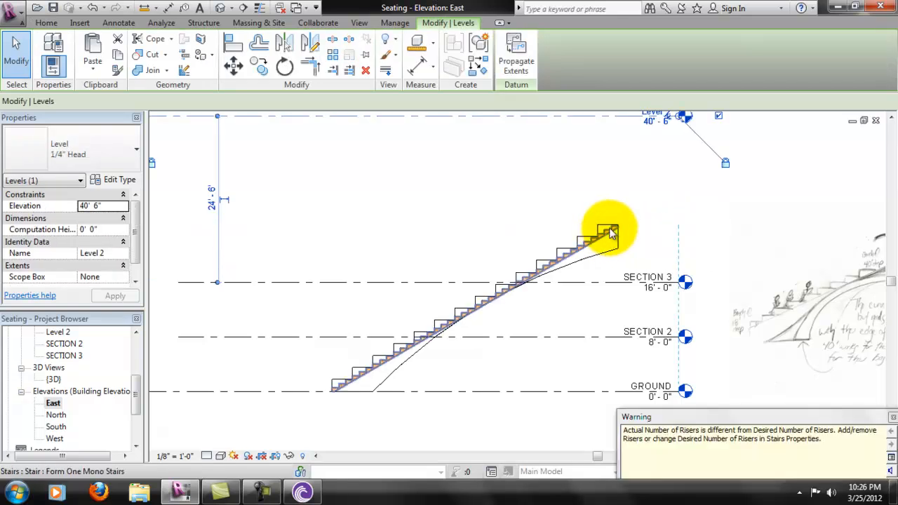
pyautogui.click(677, 181)
pyautogui.moveTo(665, 174); pyautogui.dragTo(662, 212, button='middle')
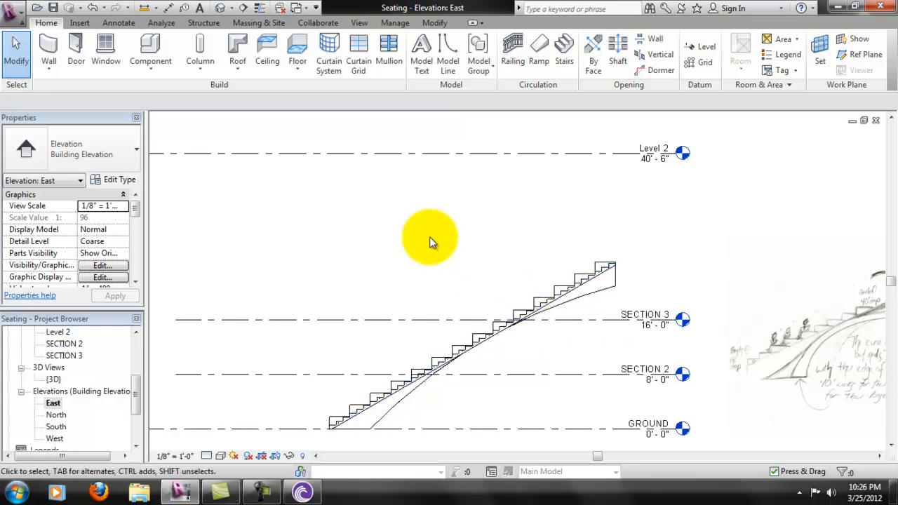
pyautogui.click(336, 418)
pyautogui.click(473, 421)
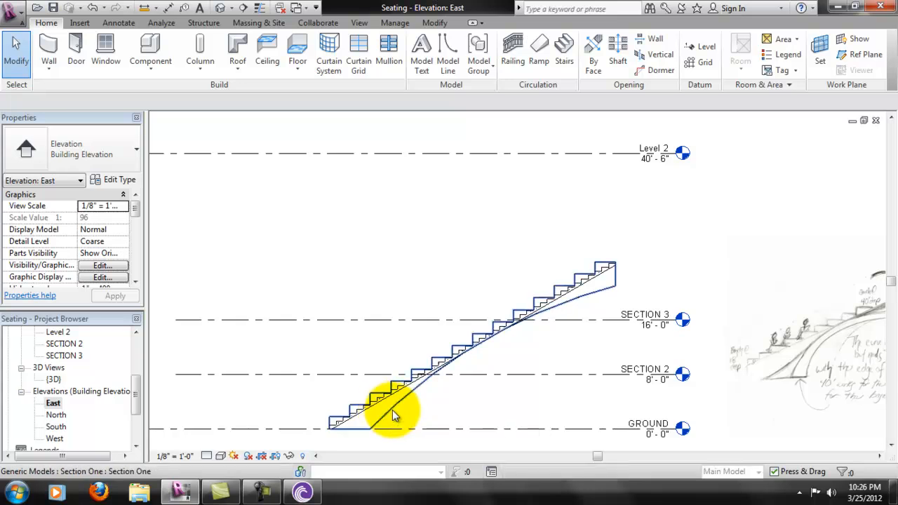
pyautogui.click(392, 410)
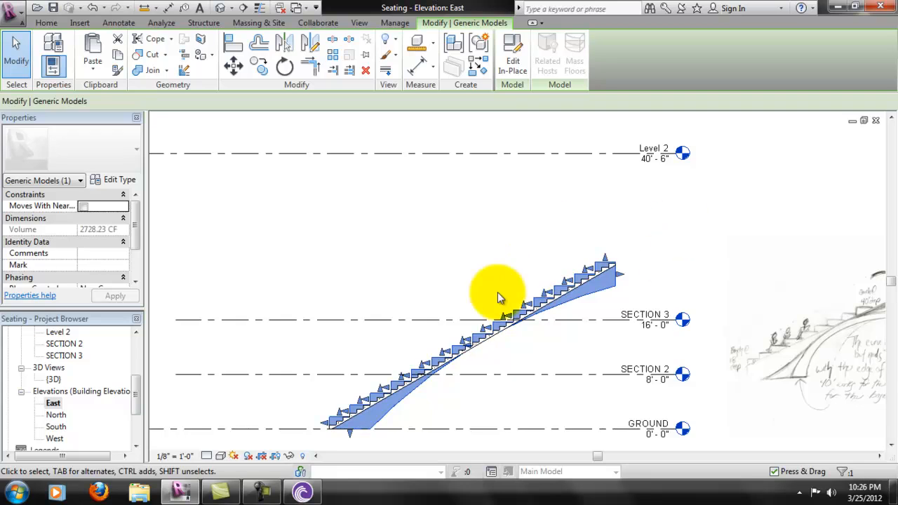
pyautogui.click(467, 397)
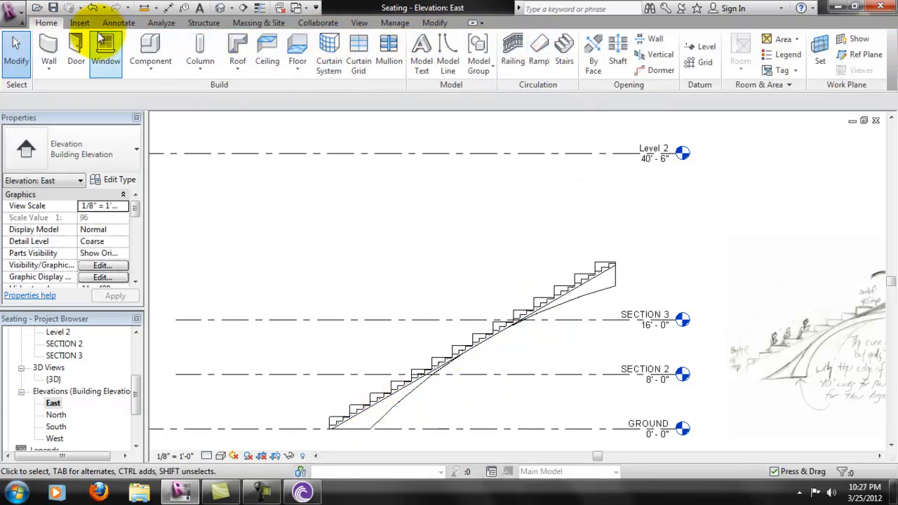
pyautogui.click(564, 51)
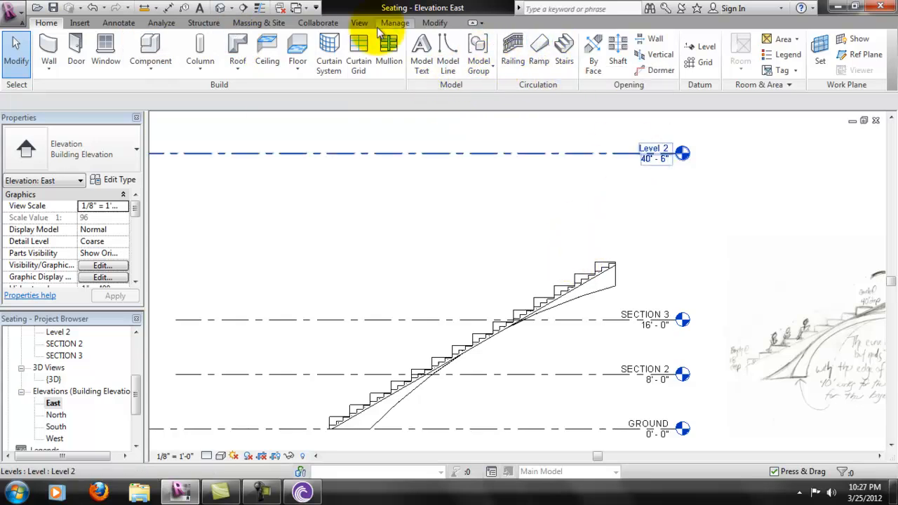
# - Try to align the base of the seating model with the SECTION 3 level
pyautogui.click(609, 284)
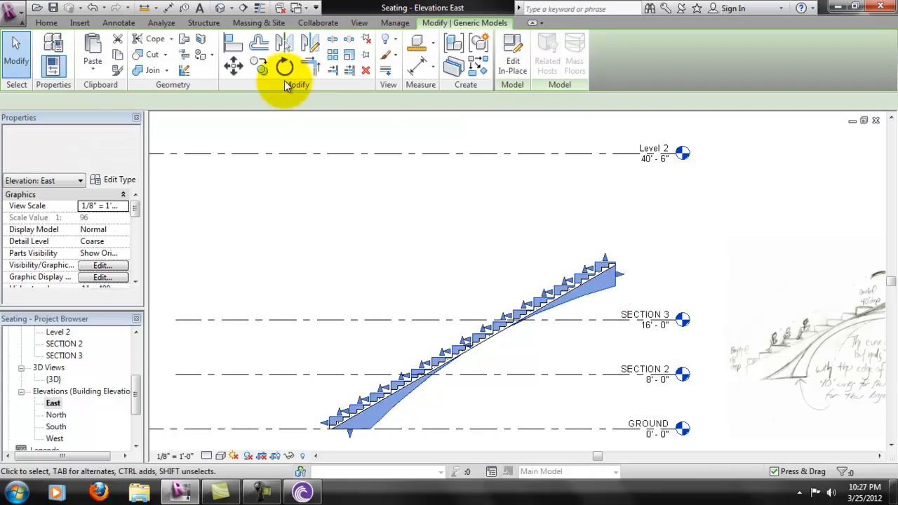
pyautogui.click(233, 43)
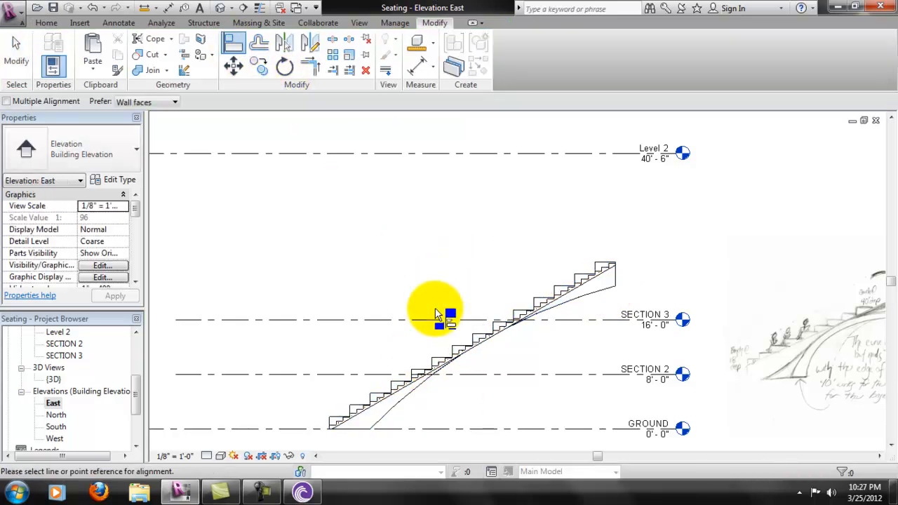
pyautogui.click(434, 320)
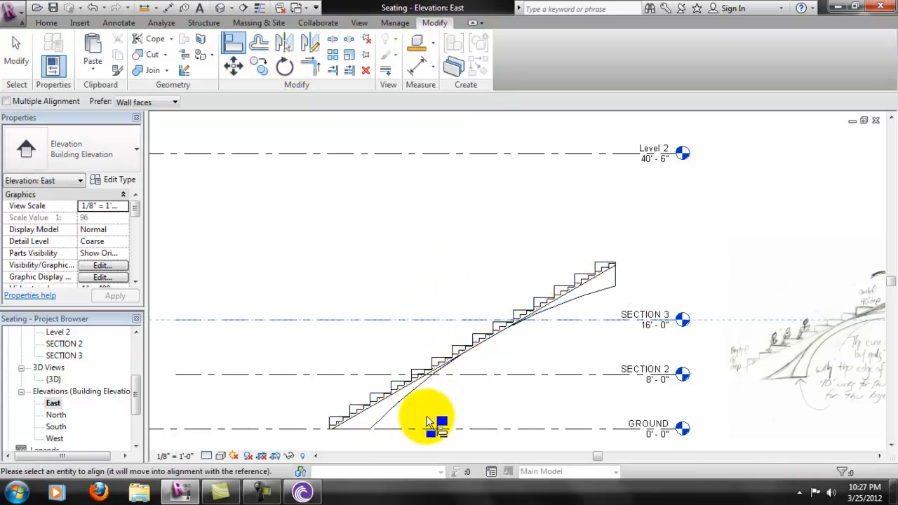
pyautogui.click(352, 426)
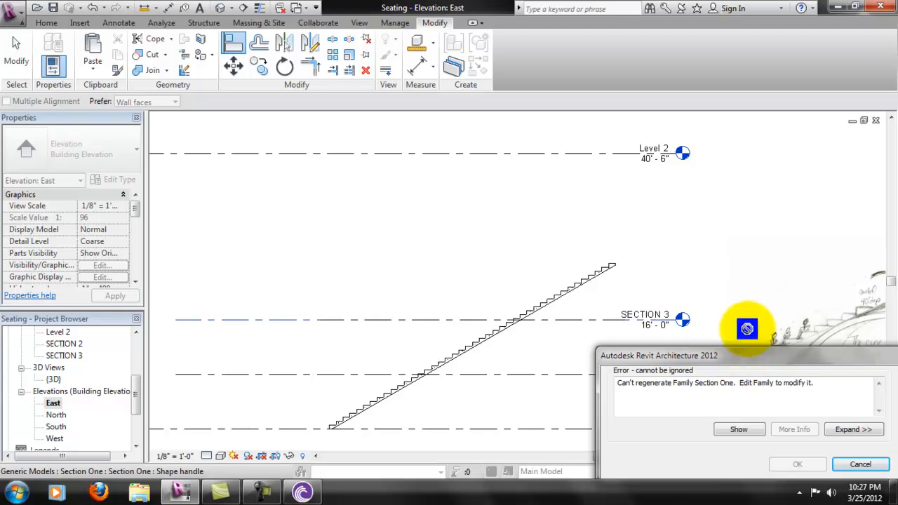
pyautogui.click(860, 464)
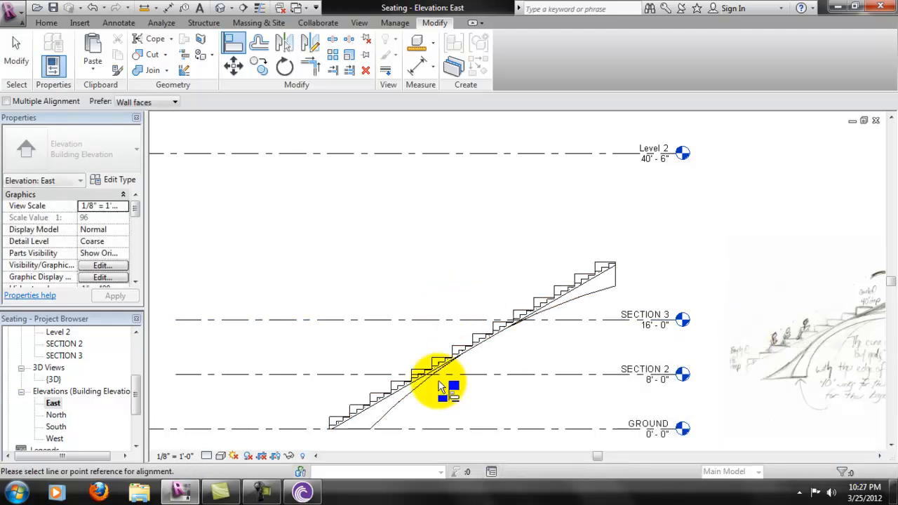
pyautogui.scroll(1, 441, 384)
pyautogui.press('Escape')
pyautogui.scroll(-1, 548, 309)
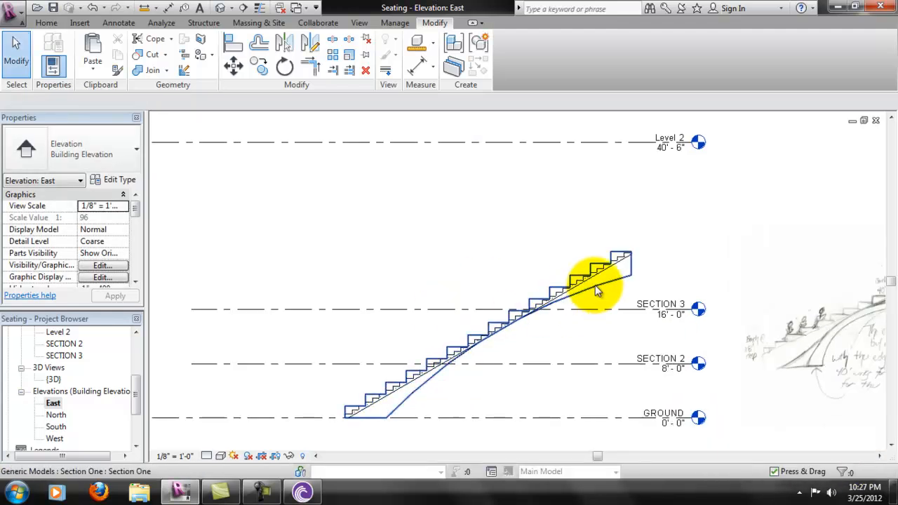
# - Open the stepped seating model for in-place editing
pyautogui.click(595, 285)
pyautogui.moveTo(136, 225)
pyautogui.mouseDown()
pyautogui.moveTo(135, 258)
pyautogui.moveTo(142, 223)
pyautogui.mouseUp()
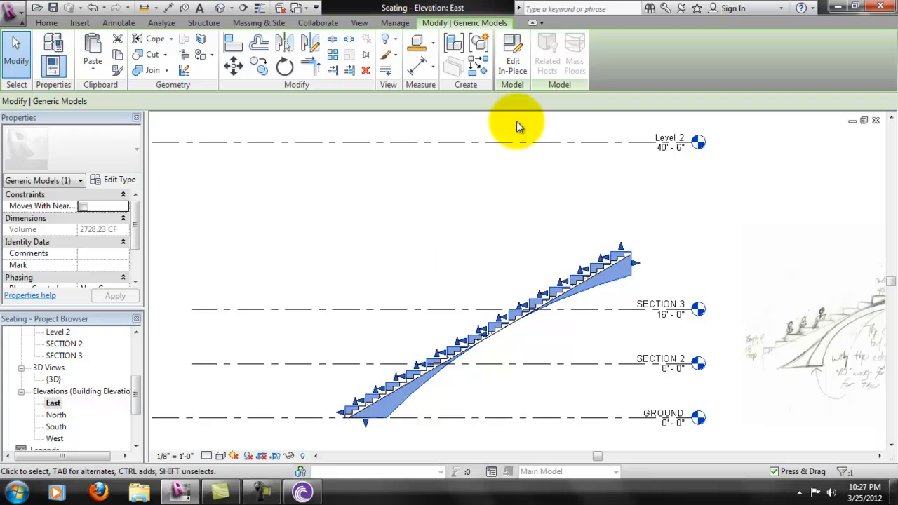
pyautogui.click(514, 66)
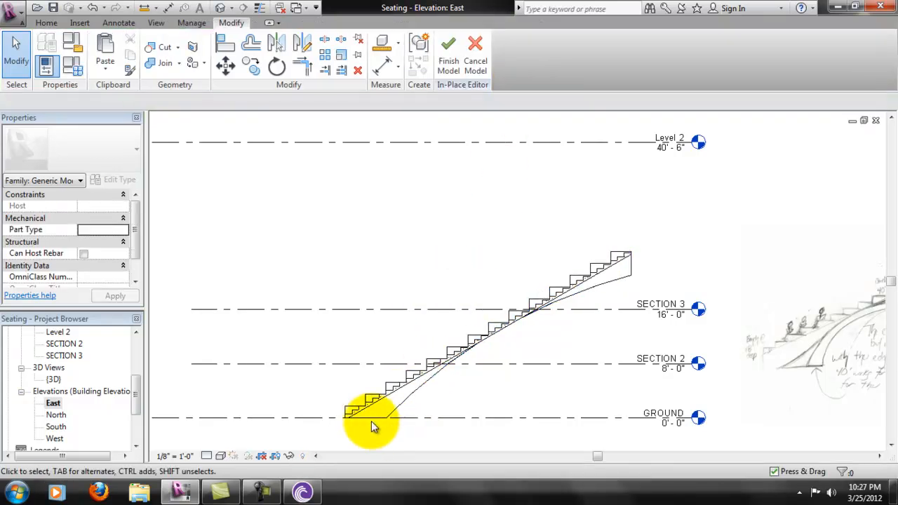
# - Try to align the bottom edge of the seating extrusion with the SECTION 3 level inside the in-place editor
pyautogui.click(624, 291)
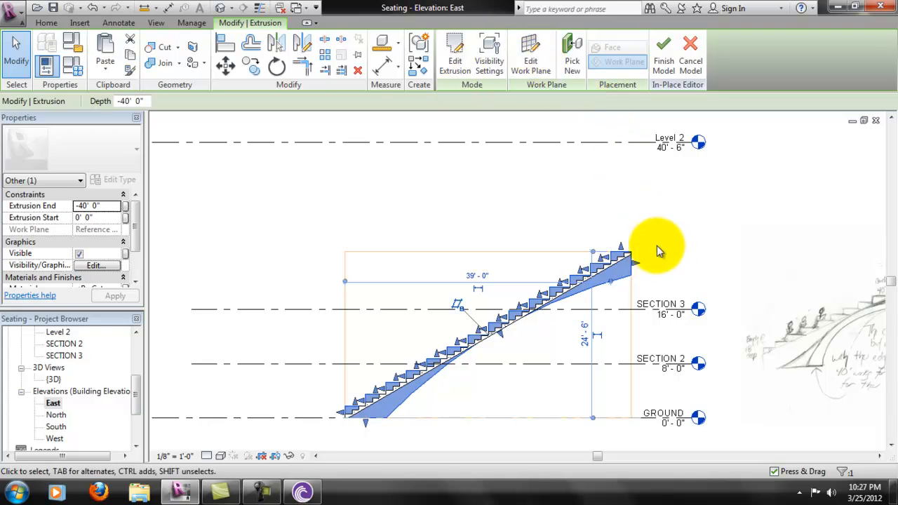
pyautogui.click(225, 47)
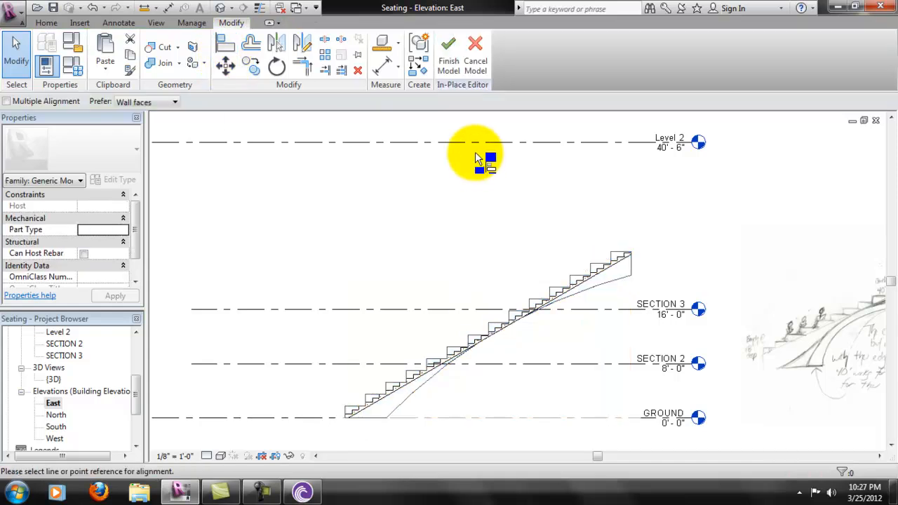
pyautogui.click(445, 312)
pyautogui.click(379, 421)
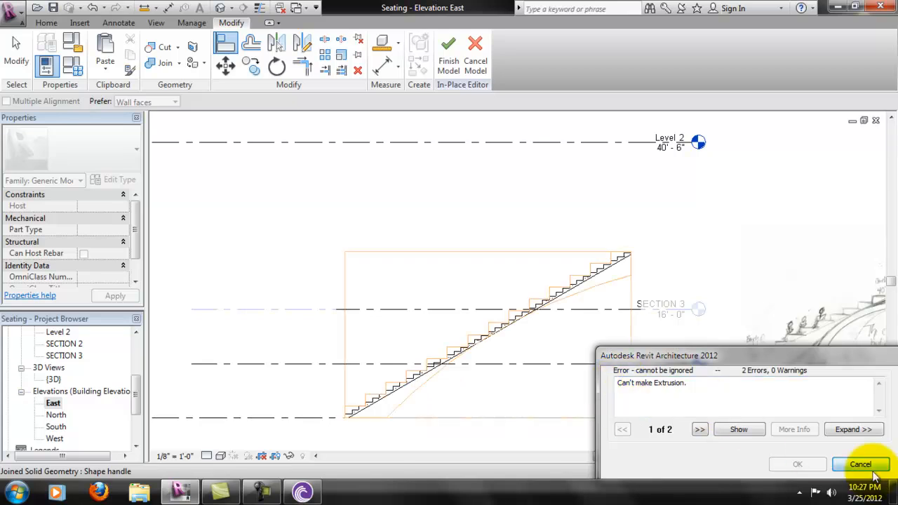
pyautogui.click(872, 469)
pyautogui.press('Escape')
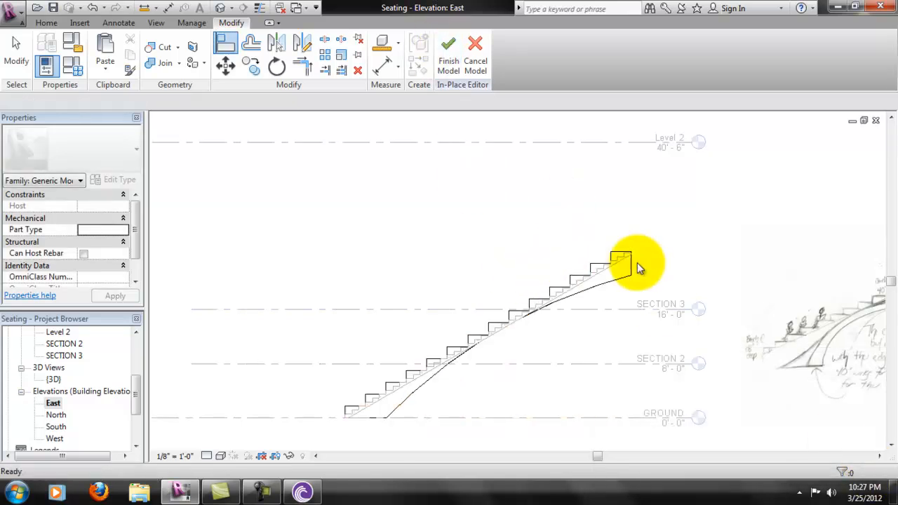
# - Move the extrusion's whole profile sketch straight up from GROUND to the SECTION 3 level, and finish the sketch and in-place model
pyautogui.click(624, 275)
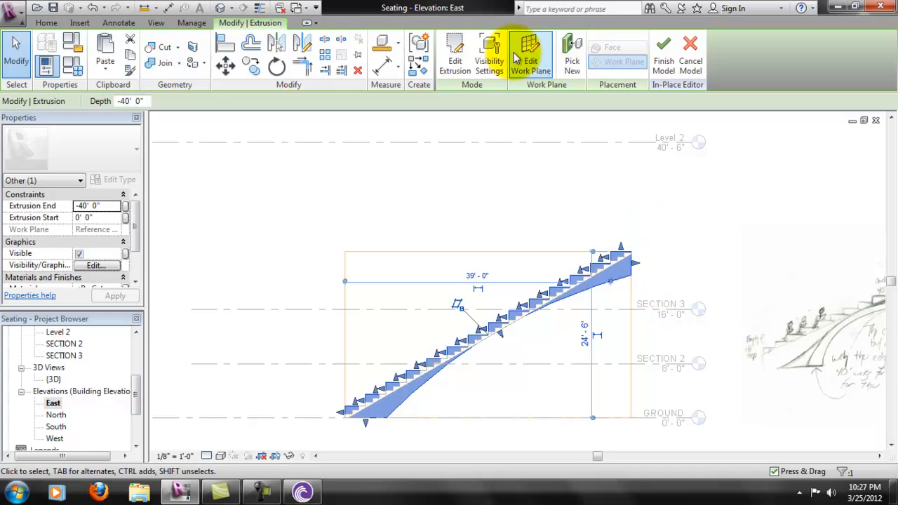
pyautogui.click(452, 49)
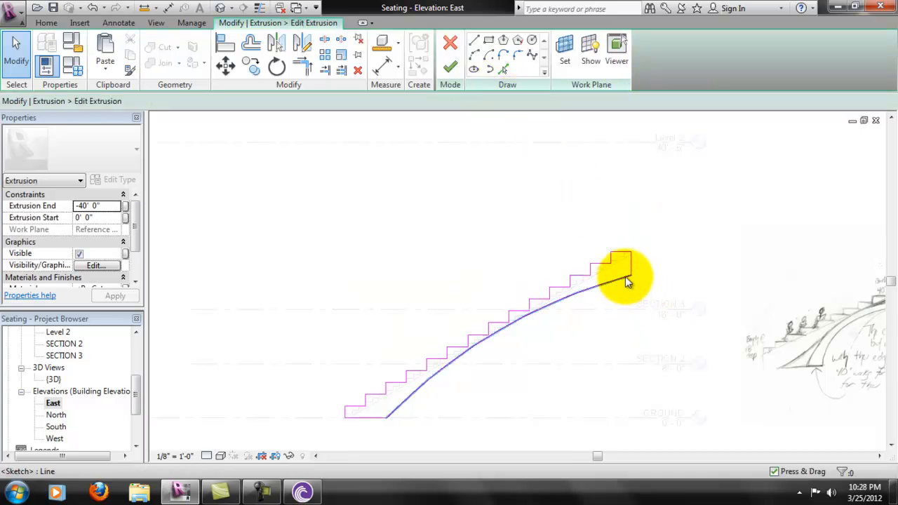
pyautogui.moveTo(302, 147)
pyautogui.mouseDown()
pyautogui.moveTo(655, 395)
pyautogui.moveTo(639, 424)
pyautogui.mouseUp()
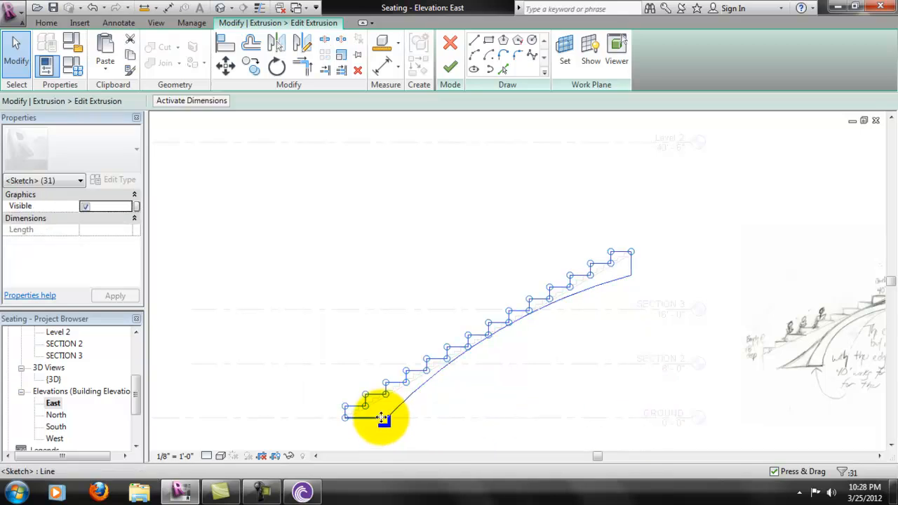
pyautogui.click(225, 65)
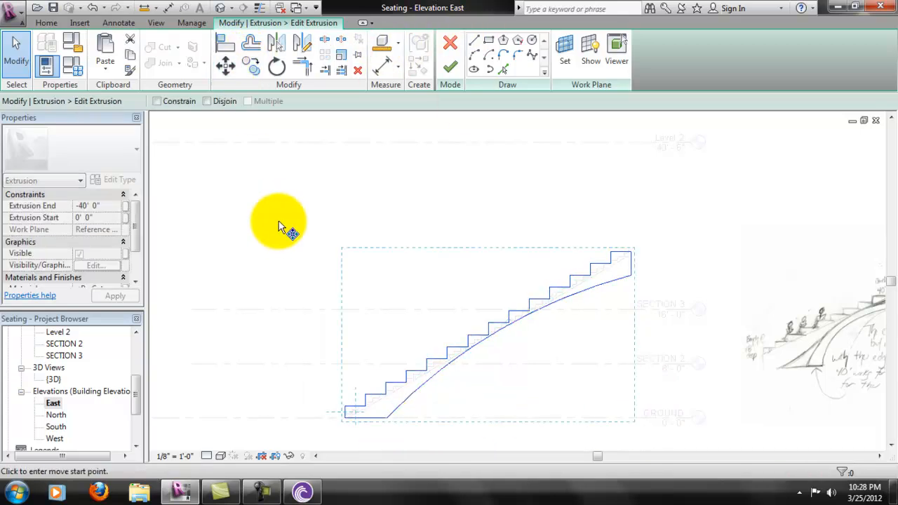
pyautogui.click(345, 419)
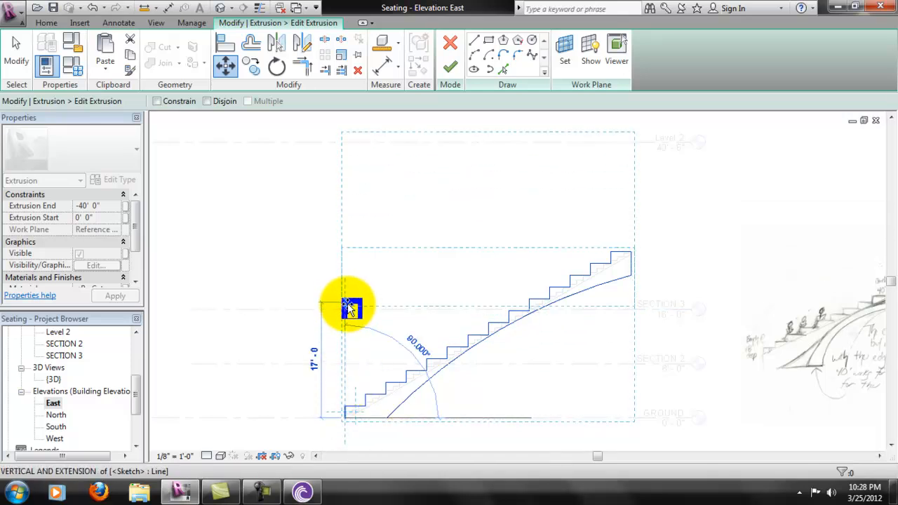
pyautogui.click(345, 307)
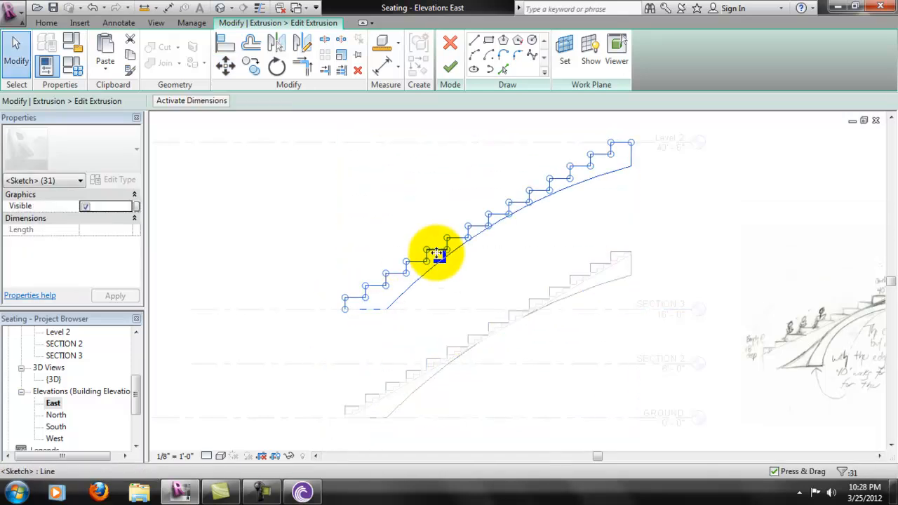
pyautogui.click(450, 67)
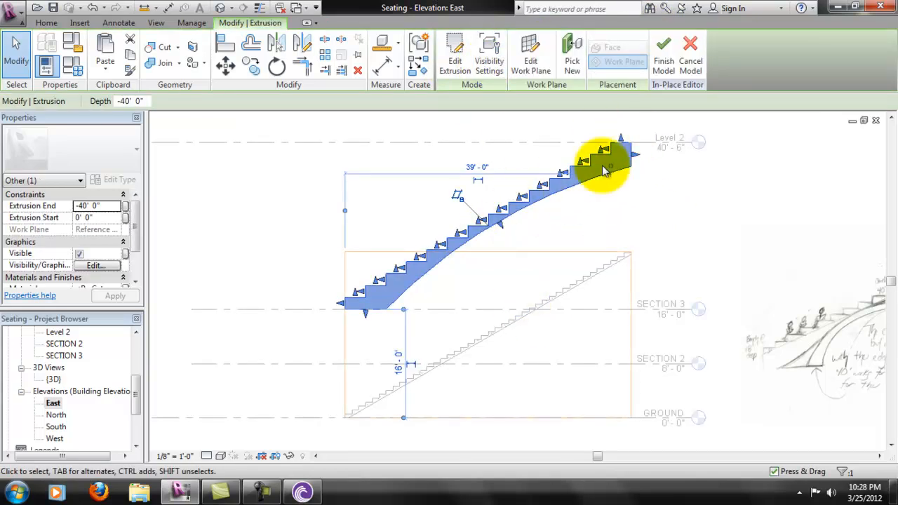
pyautogui.click(675, 177)
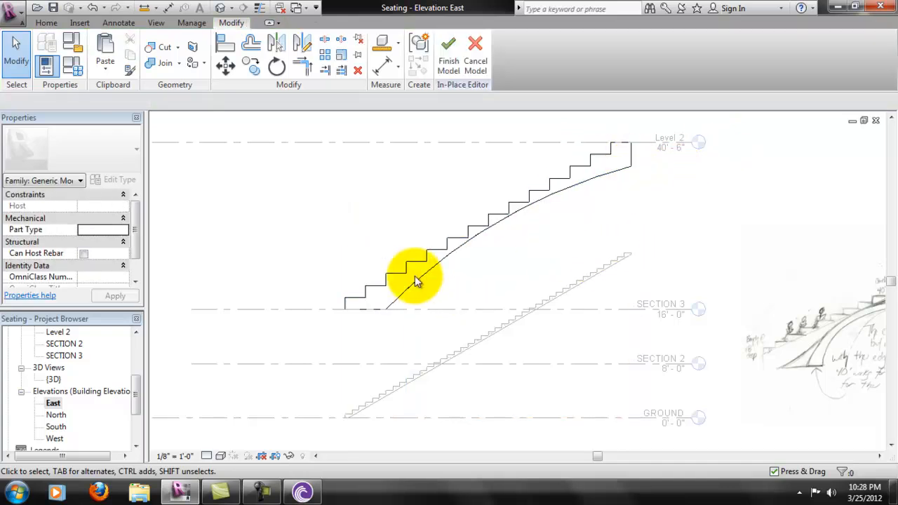
pyautogui.click(449, 62)
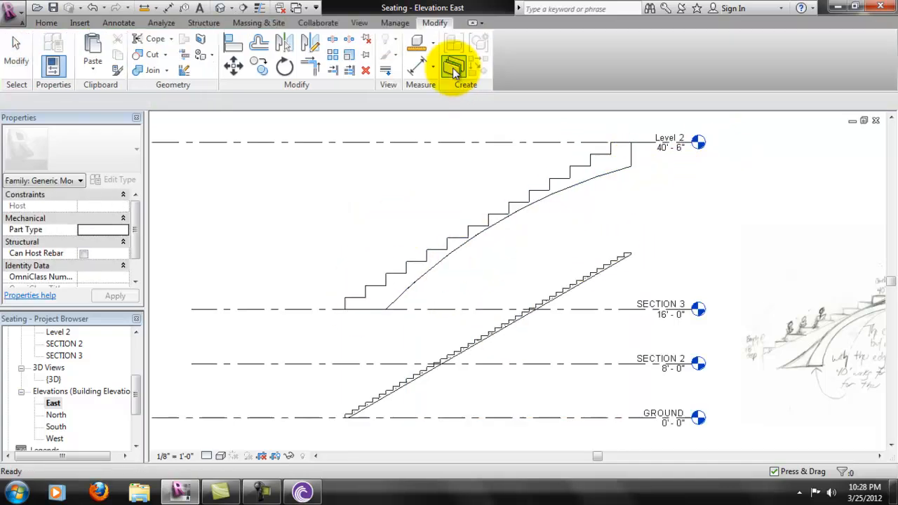
# - Set the stair's base level to SECTION 3
pyautogui.click(574, 287)
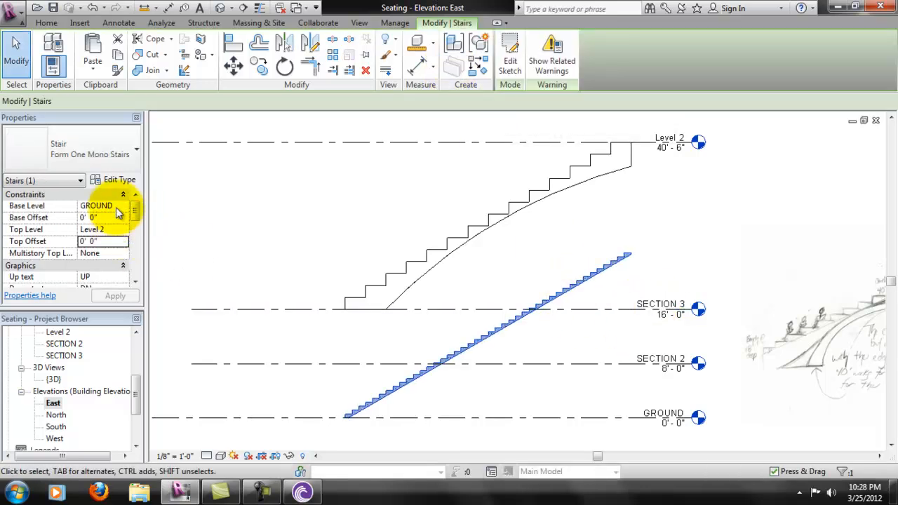
pyautogui.click(116, 207)
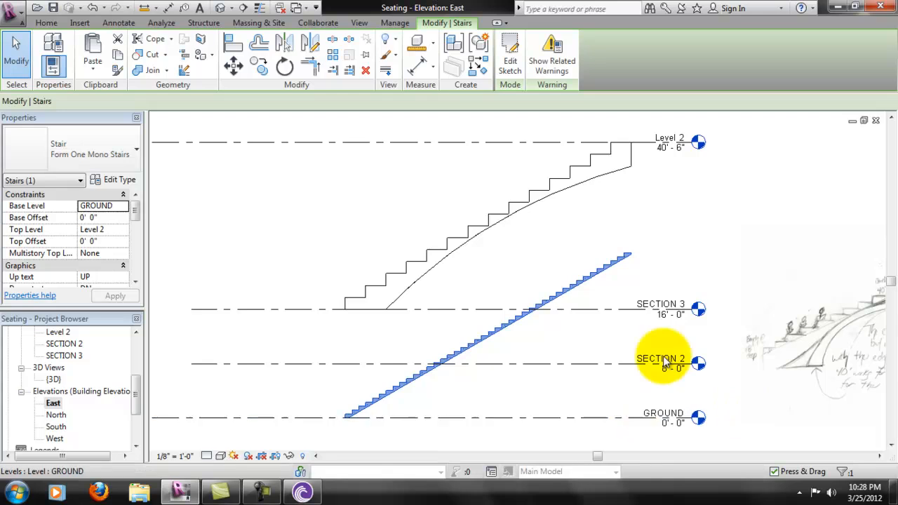
pyautogui.click(124, 207)
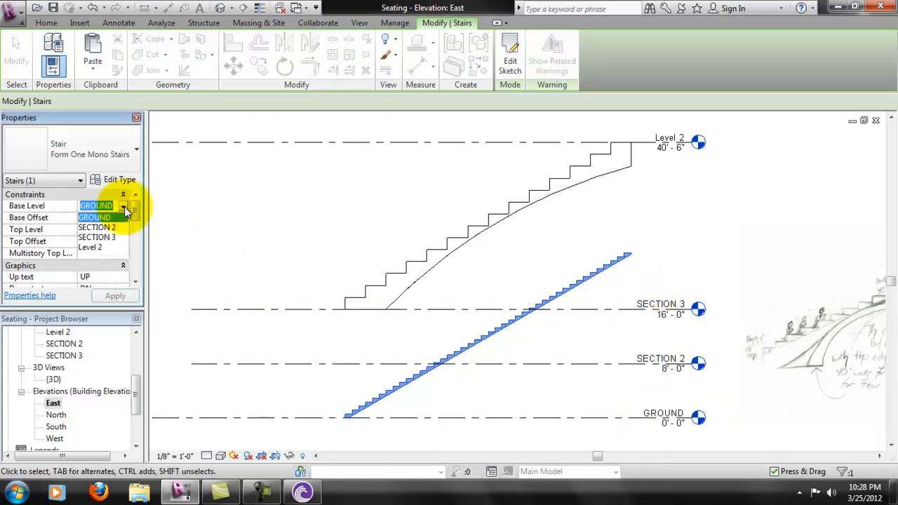
pyautogui.click(124, 208)
pyautogui.click(124, 206)
pyautogui.click(112, 239)
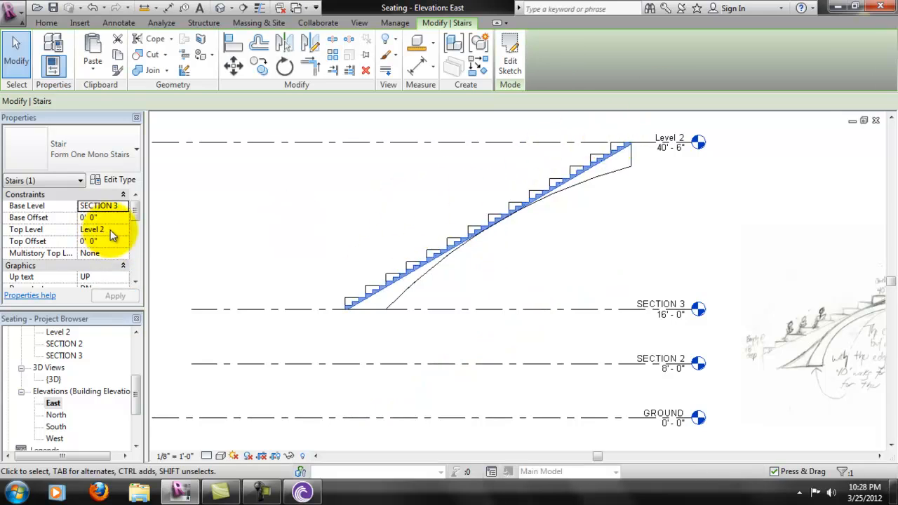
pyautogui.click(685, 233)
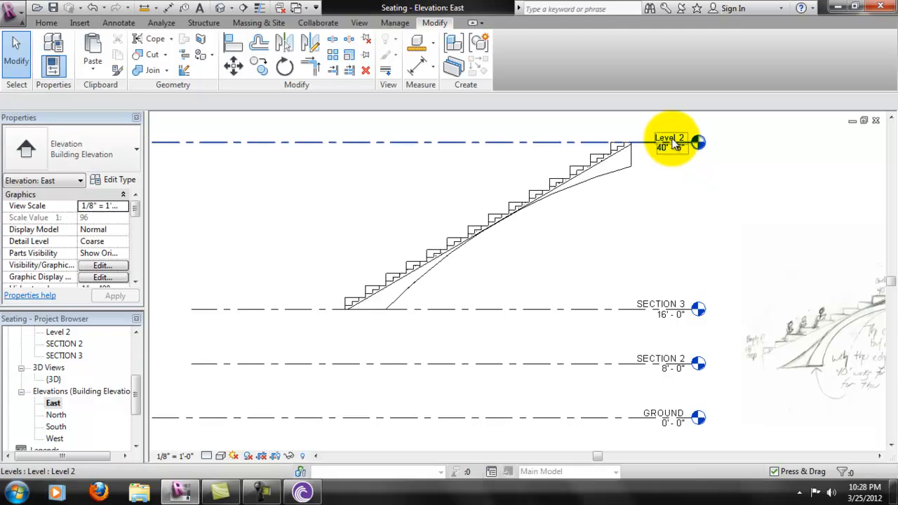
# - Rename Level 2 as TOP OF STRUCTURE, including its corresponding views
pyautogui.click(675, 143)
pyautogui.click(672, 140)
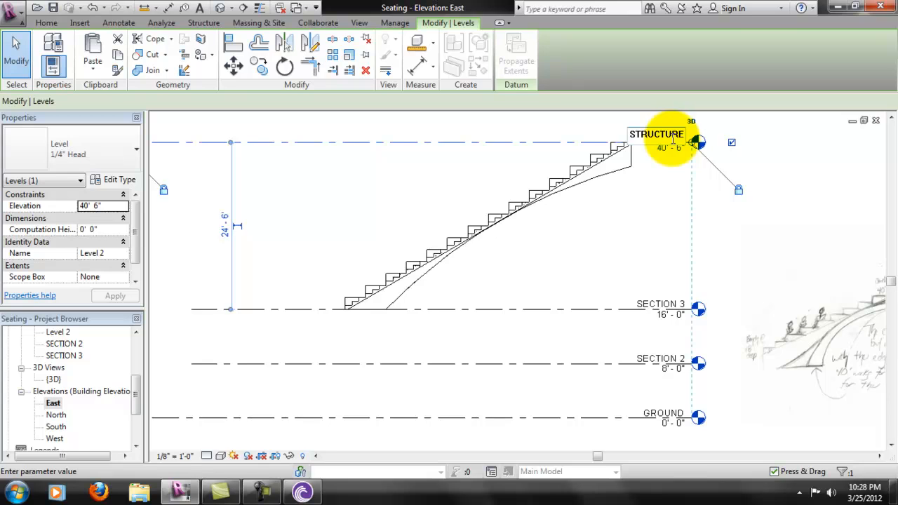
pyautogui.press('Return')
pyautogui.click(481, 251)
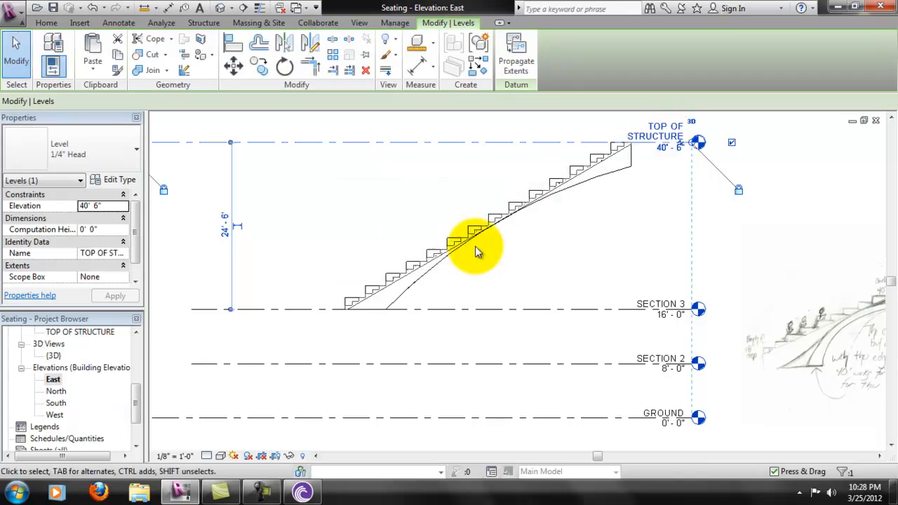
pyautogui.click(772, 194)
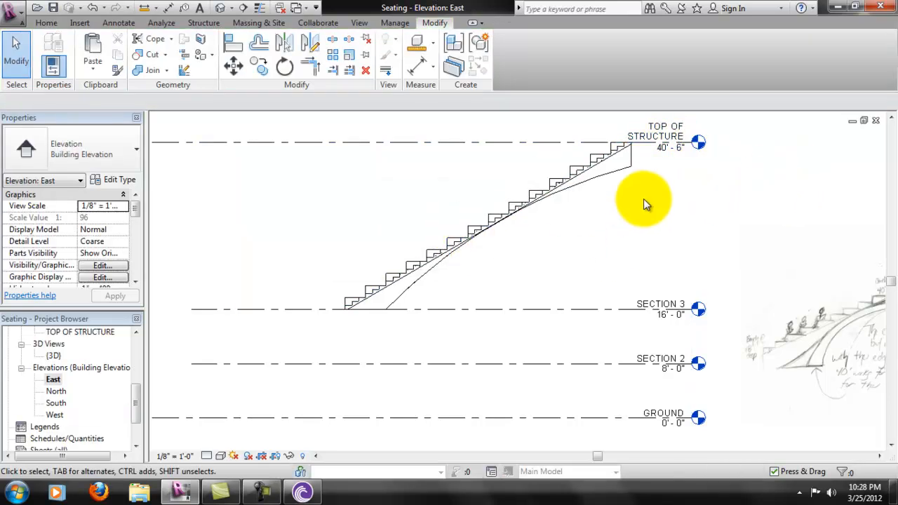
pyautogui.scroll(-2, 559, 249)
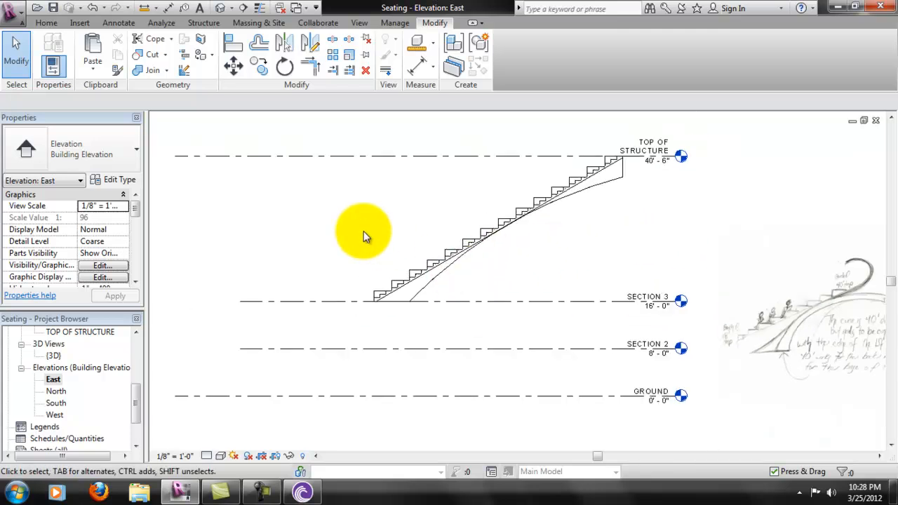
pyautogui.moveTo(262, 258)
pyautogui.mouseDown(button='middle')
pyautogui.moveTo(383, 229)
pyautogui.moveTo(295, 181)
pyautogui.mouseUp(button='middle')
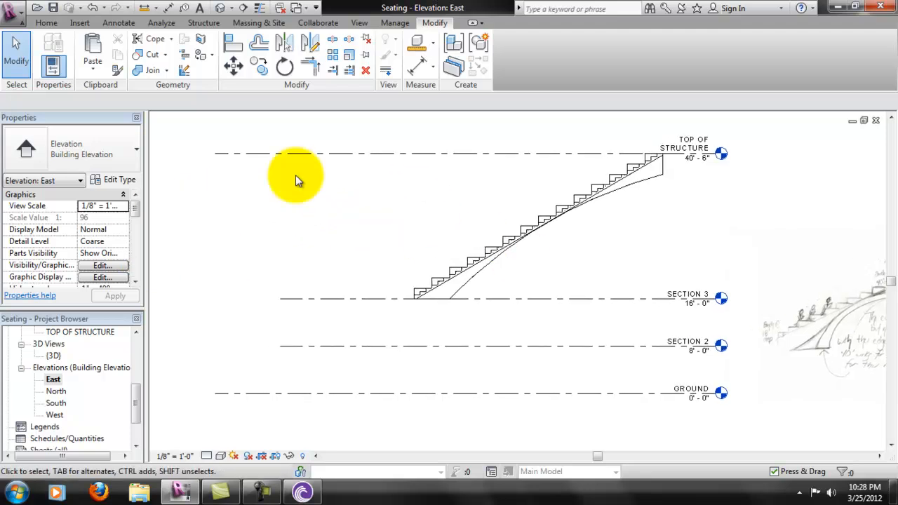
pyautogui.click(451, 261)
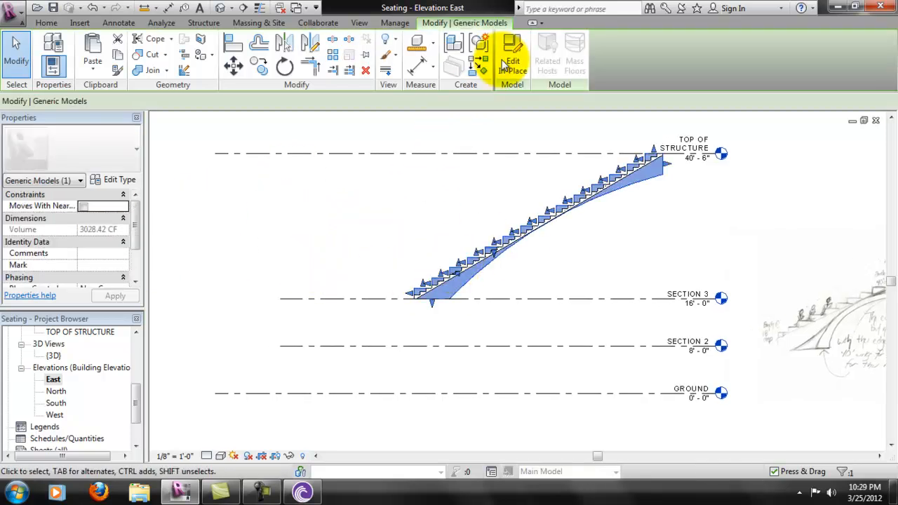
pyautogui.click(517, 46)
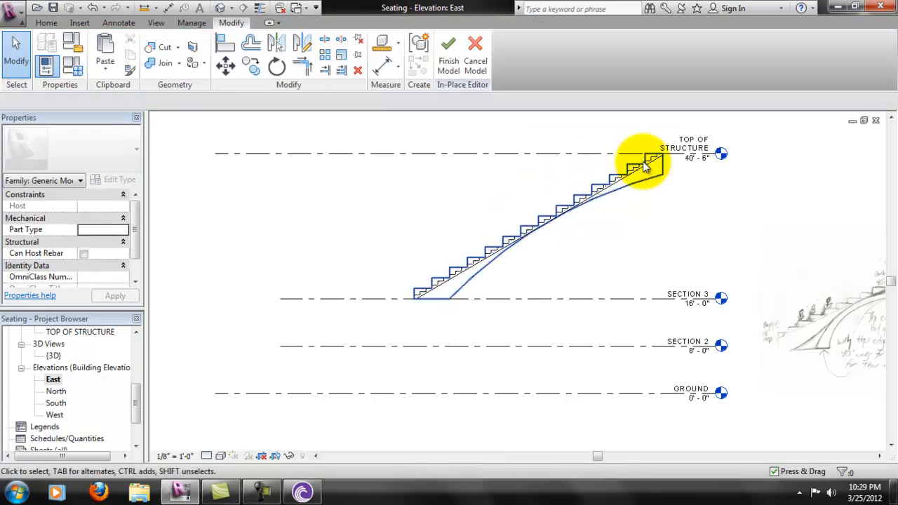
pyautogui.click(635, 169)
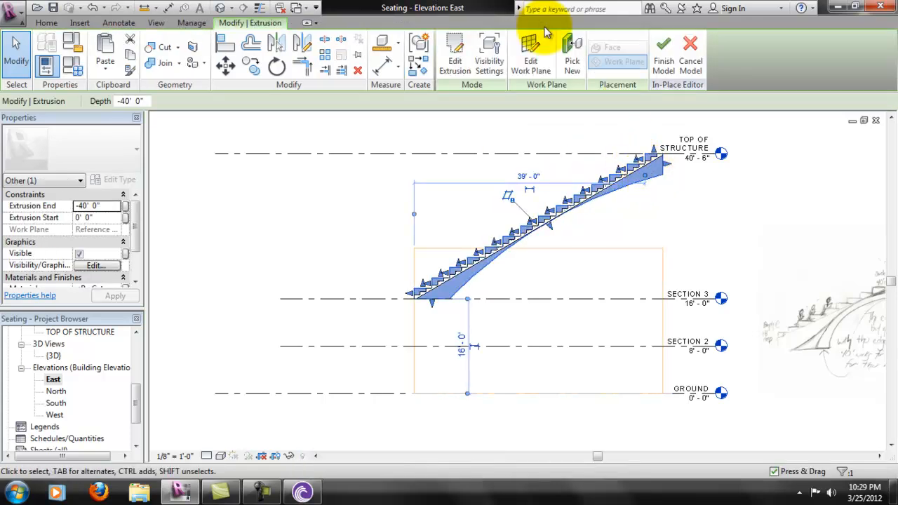
pyautogui.click(460, 53)
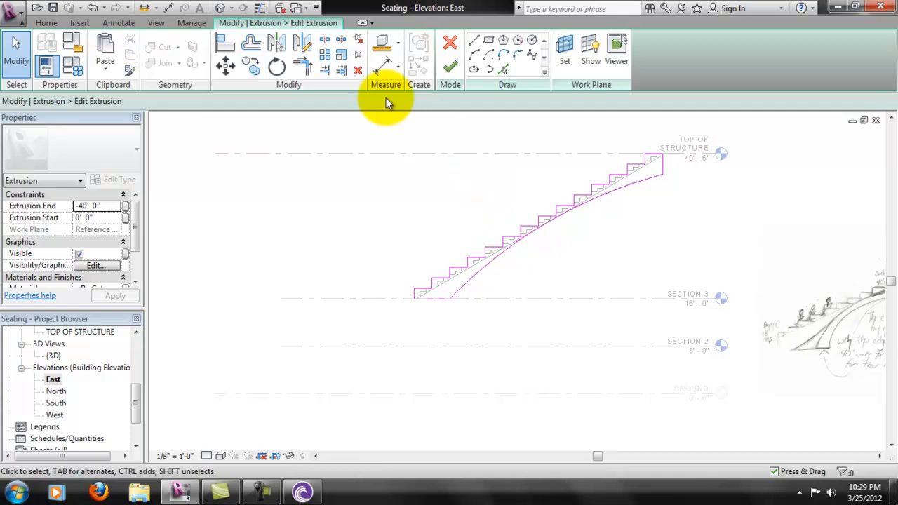
pyautogui.moveTo(368, 119); pyautogui.dragTo(667, 315)
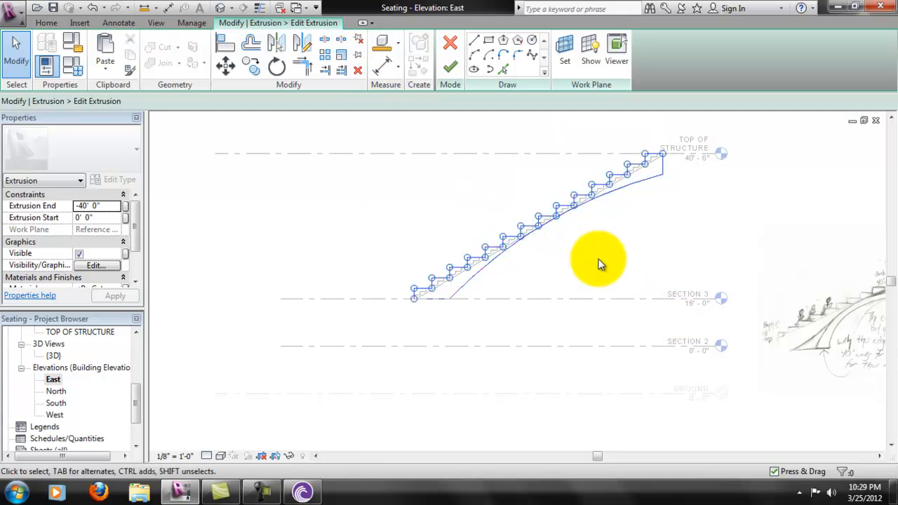
pyautogui.click(449, 66)
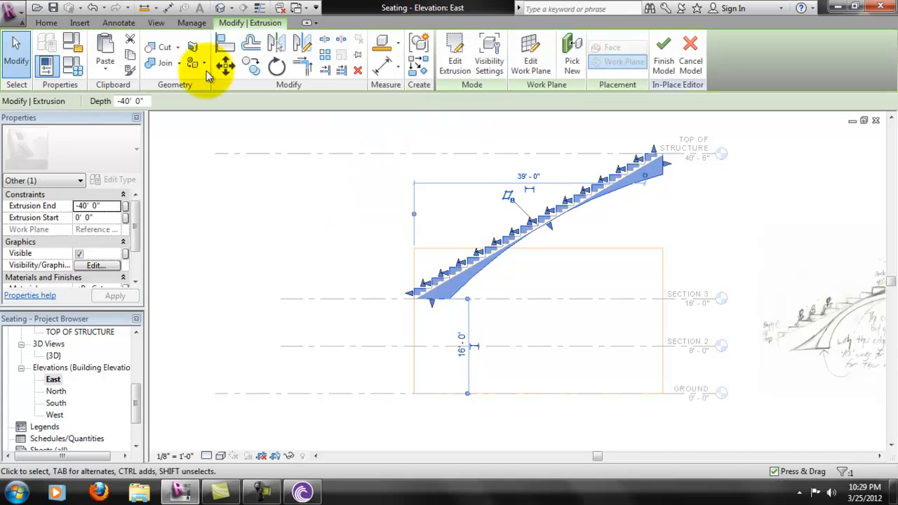
pyautogui.click(282, 217)
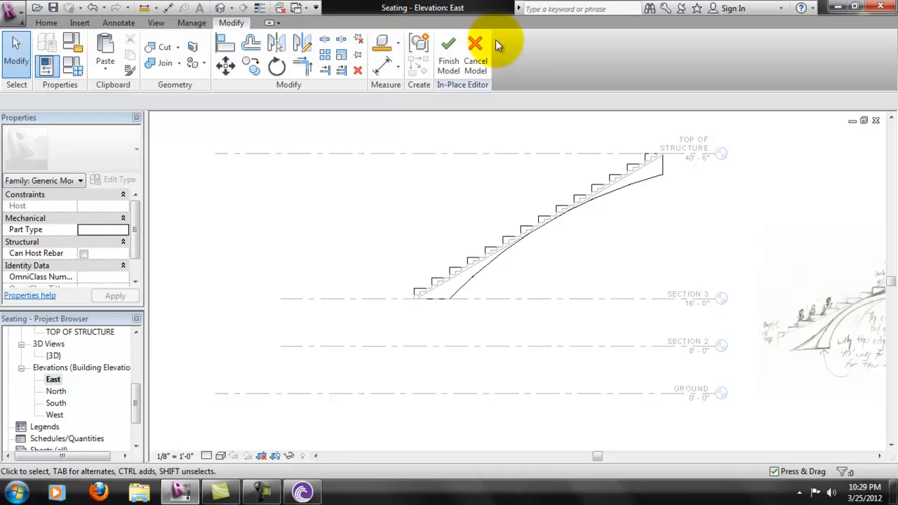
pyautogui.click(44, 23)
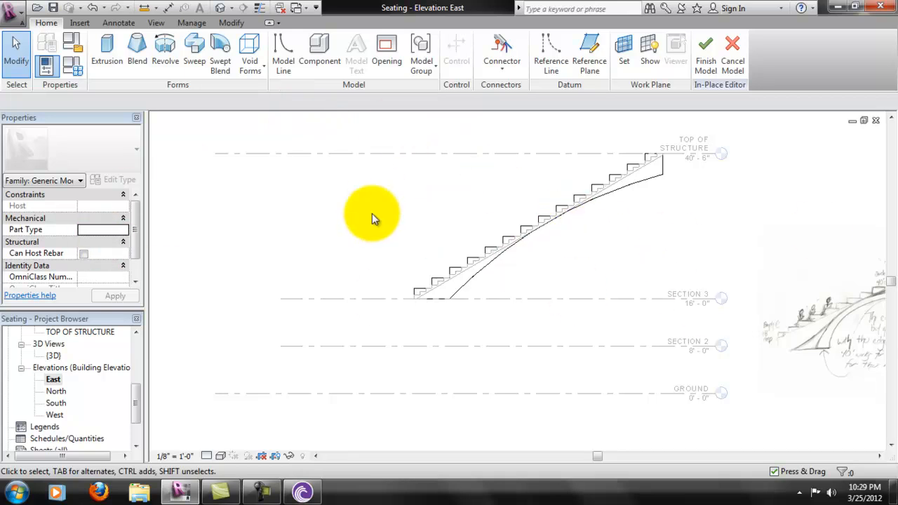
# - Open the GROUND floor plan and finish the in-place model
pyautogui.scroll(1, 133, 383)
pyautogui.moveTo(133, 383); pyautogui.dragTo(136, 340)
pyautogui.doubleClick(64, 355)
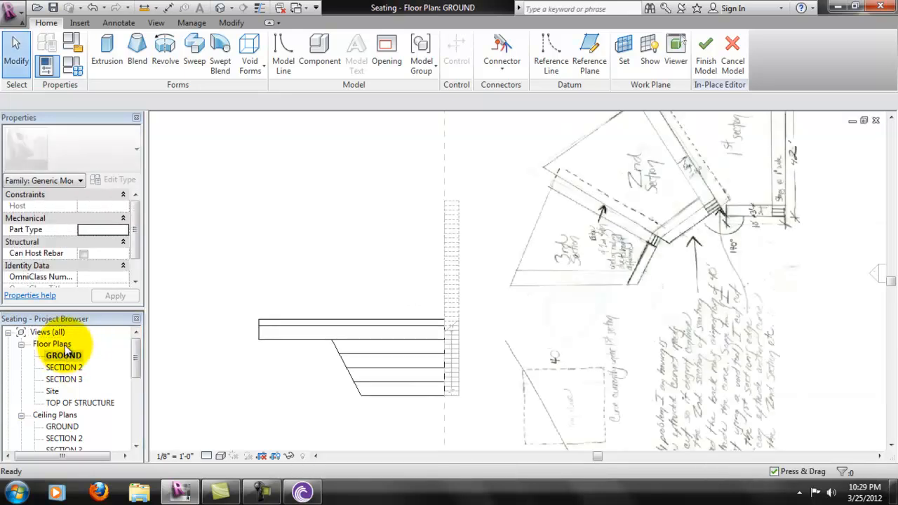
pyautogui.scroll(-3, 491, 301)
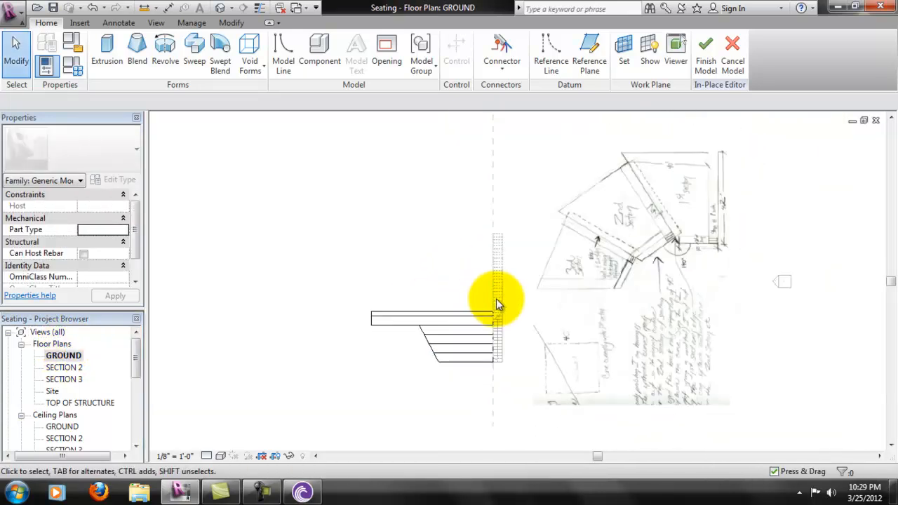
pyautogui.moveTo(137, 236); pyautogui.dragTo(138, 204)
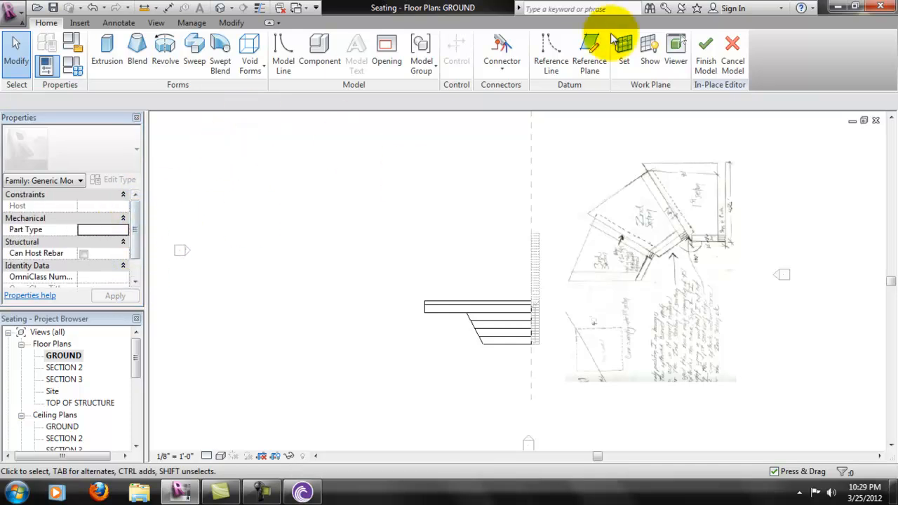
pyautogui.click(705, 49)
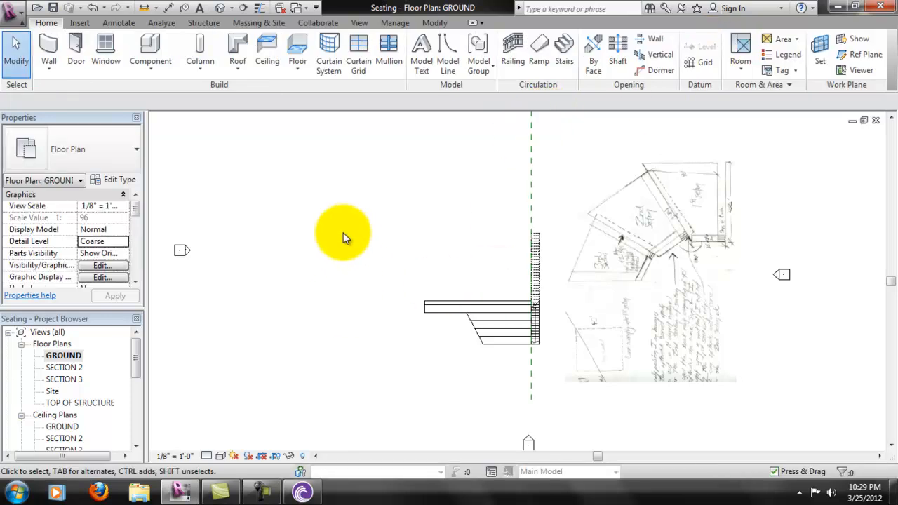
# - Set the GROUND plan's view range to a top offset of 45' and a cut plane offset of 44'
pyautogui.moveTo(137, 212); pyautogui.dragTo(142, 277)
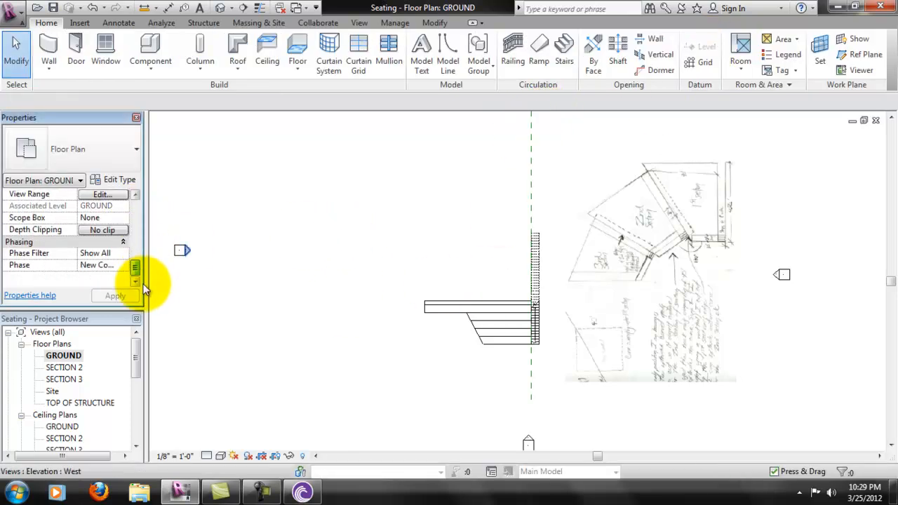
pyautogui.click(102, 194)
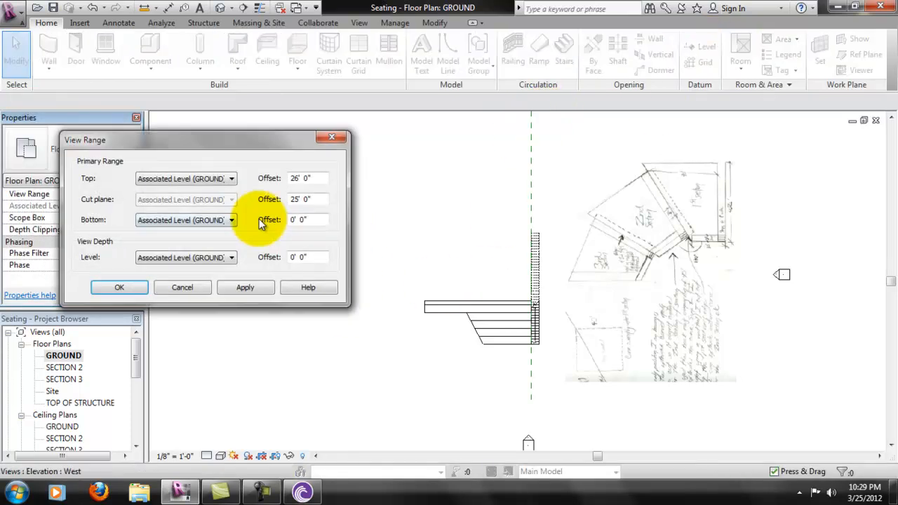
pyautogui.doubleClick(321, 175)
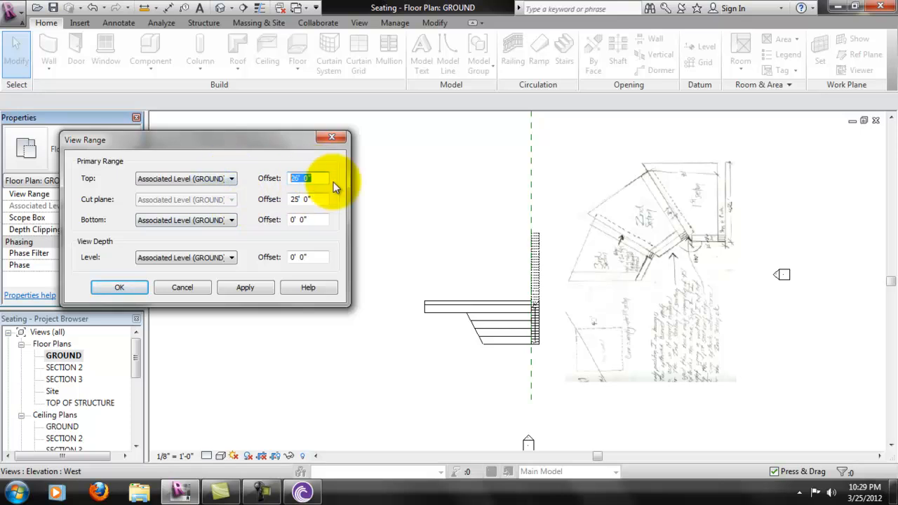
pyautogui.write("45'")
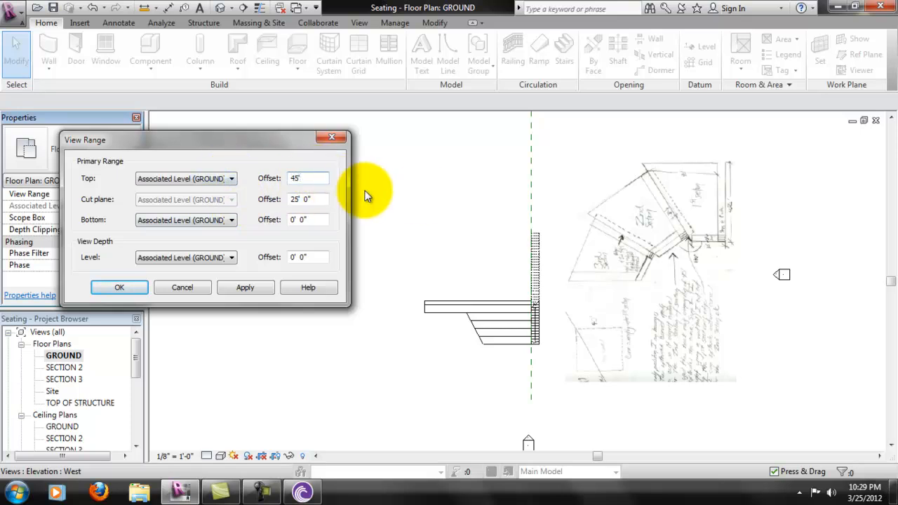
pyautogui.doubleClick(319, 200)
pyautogui.write('44')
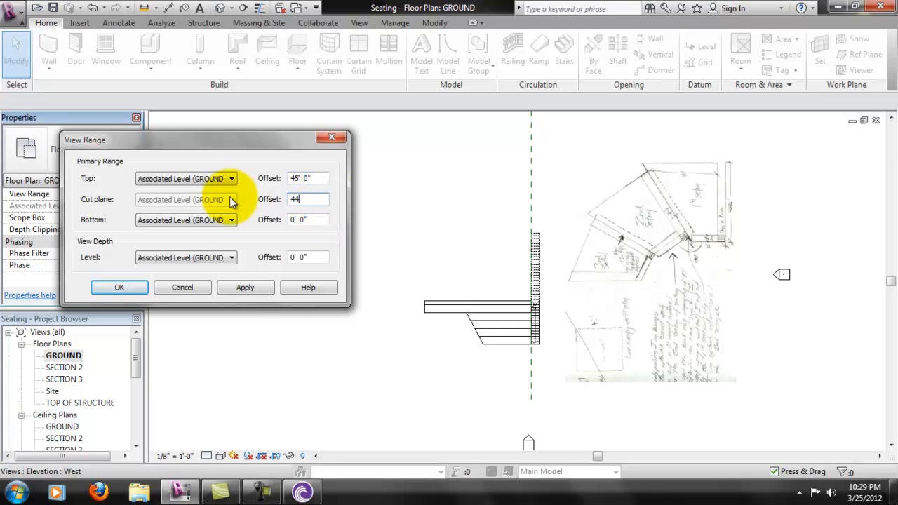
pyautogui.click(258, 286)
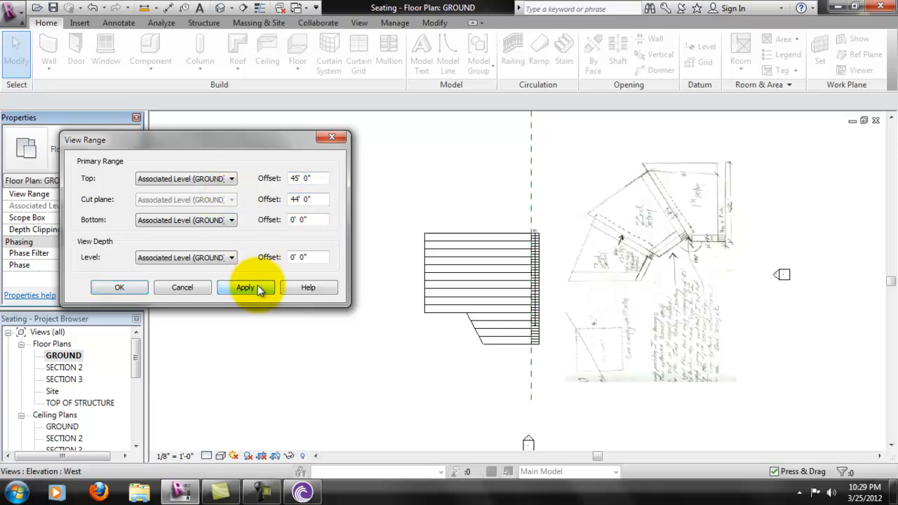
pyautogui.click(119, 288)
# - Open the Section One seating for in-place editing, checking its void extrusion's start constraint, and switch to the East elevation
pyautogui.scroll(2, 504, 305)
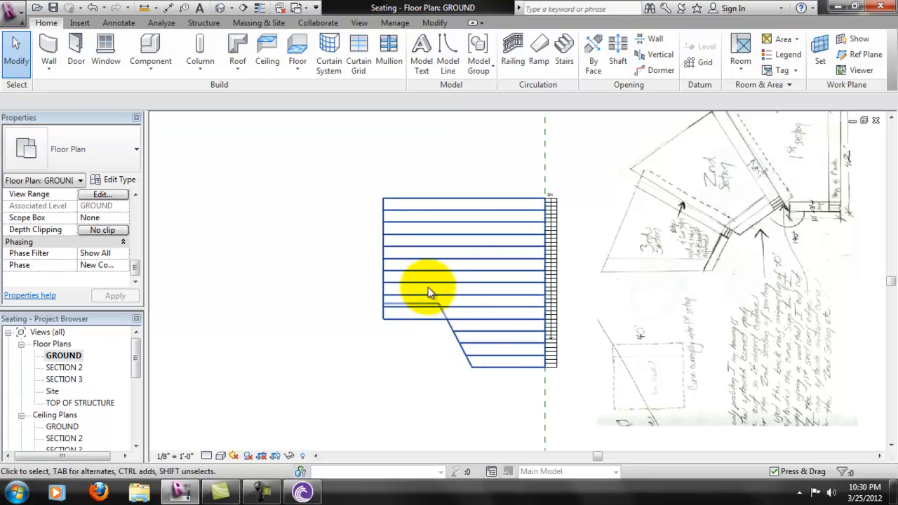
pyautogui.click(436, 320)
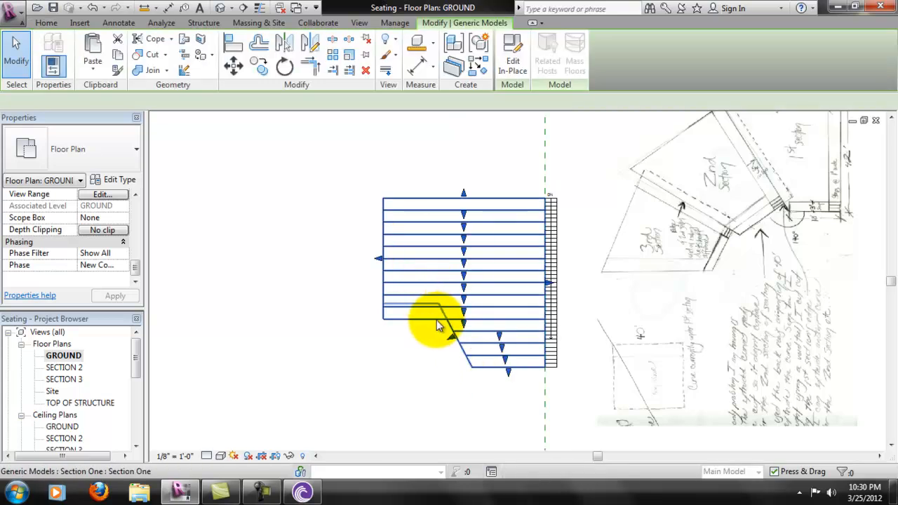
pyautogui.click(514, 52)
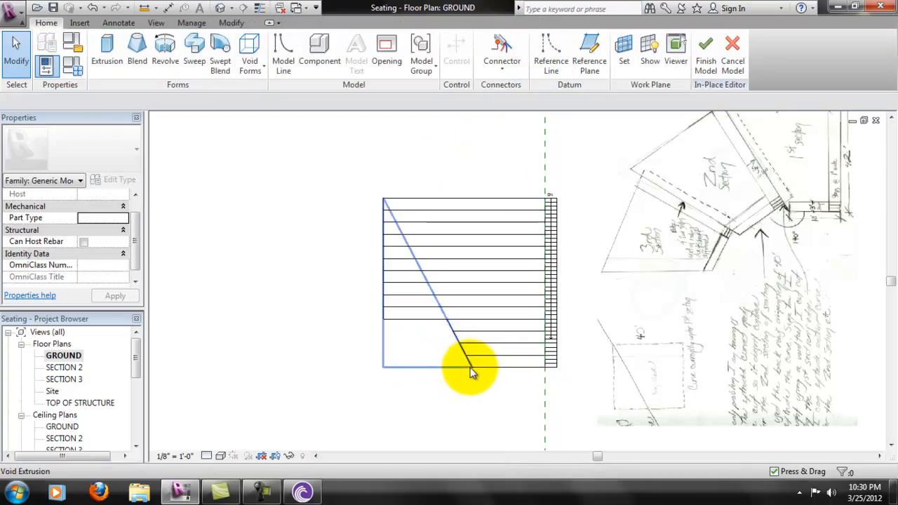
pyautogui.click(461, 370)
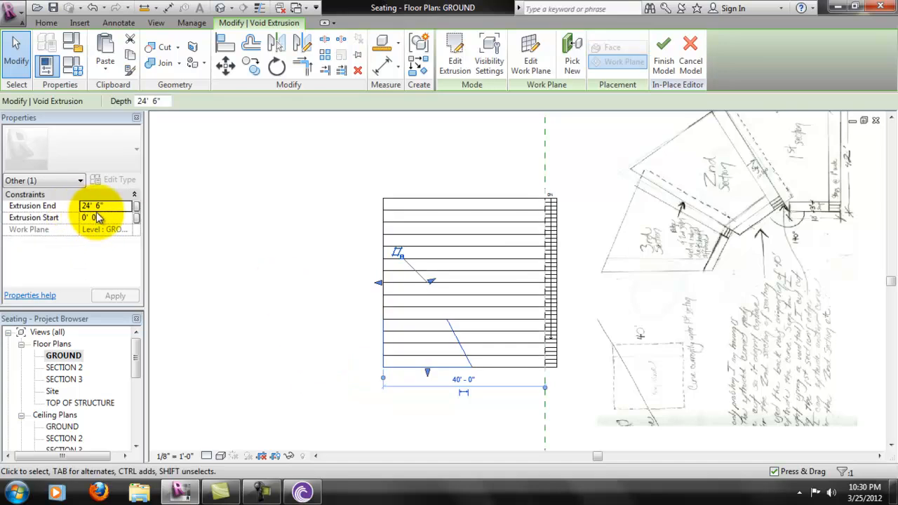
pyautogui.click(107, 217)
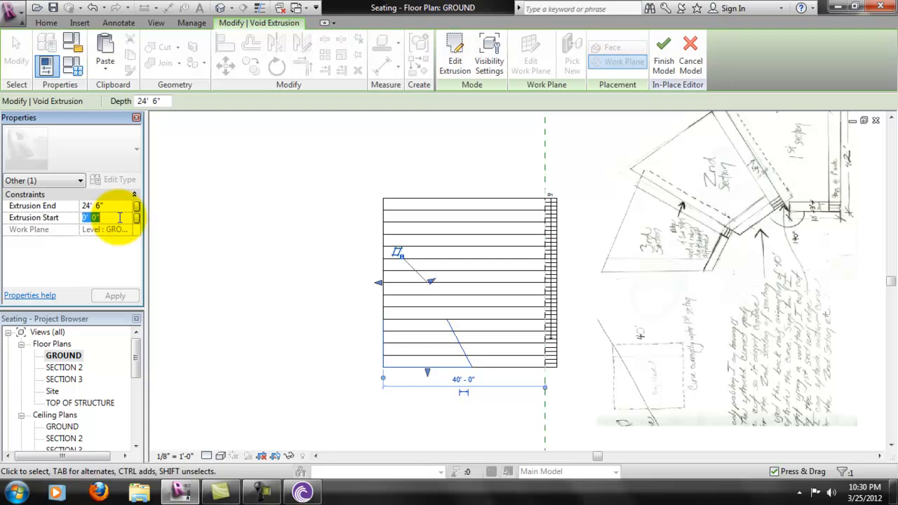
pyautogui.click(201, 188)
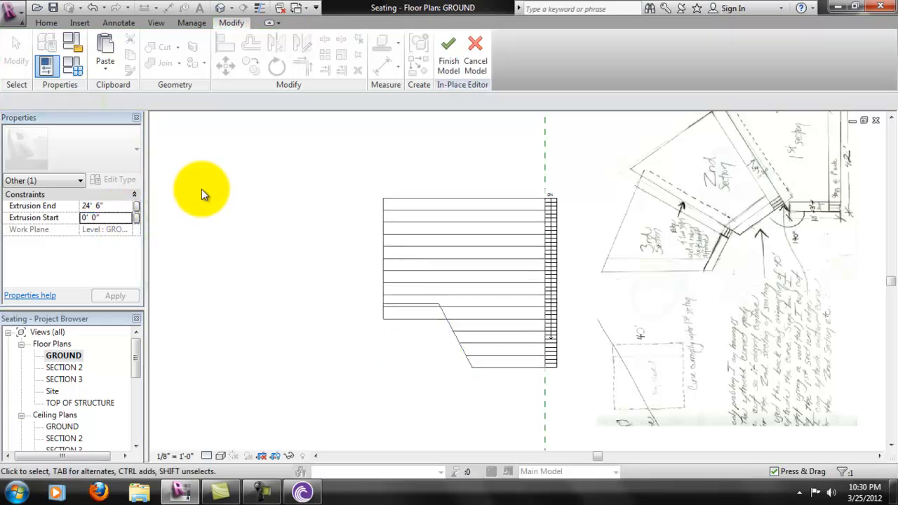
pyautogui.scroll(-2, 136, 376)
pyautogui.doubleClick(54, 391)
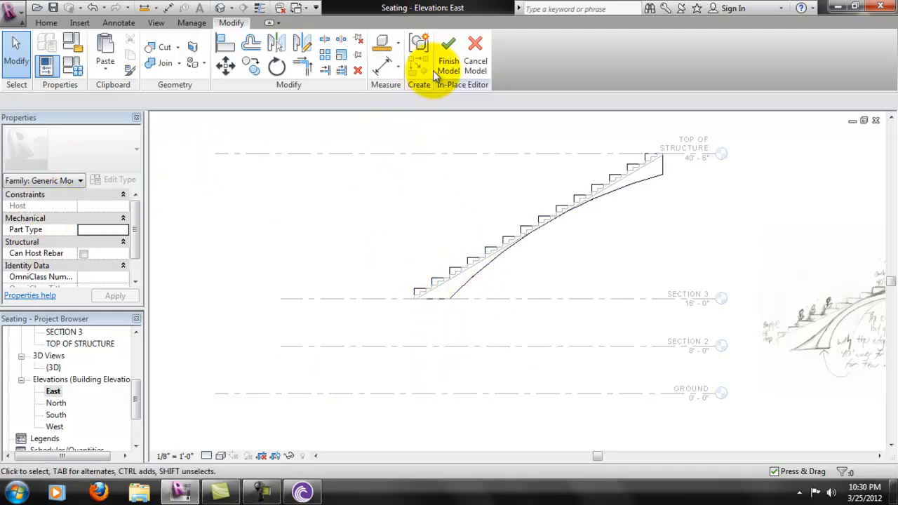
# - Try to align the bottom edge of the void extrusion with the SECTION 3 level
pyautogui.click(501, 247)
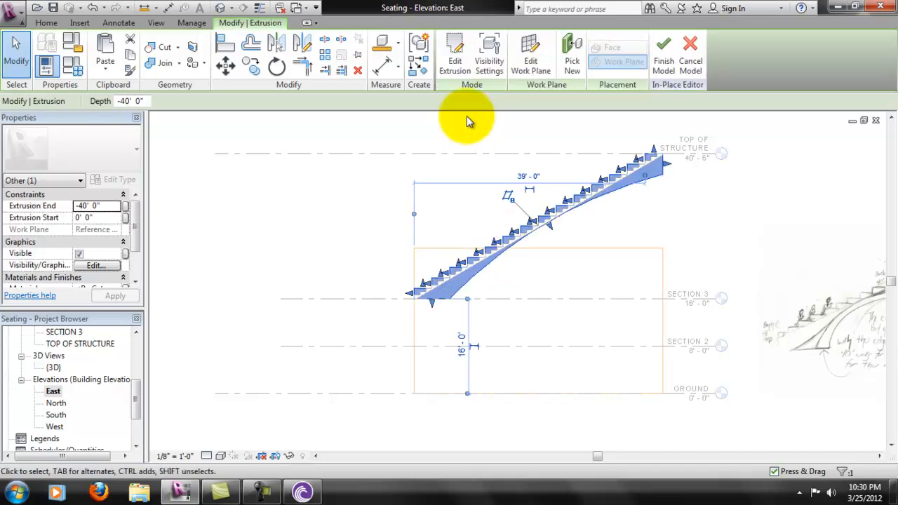
pyautogui.click(457, 250)
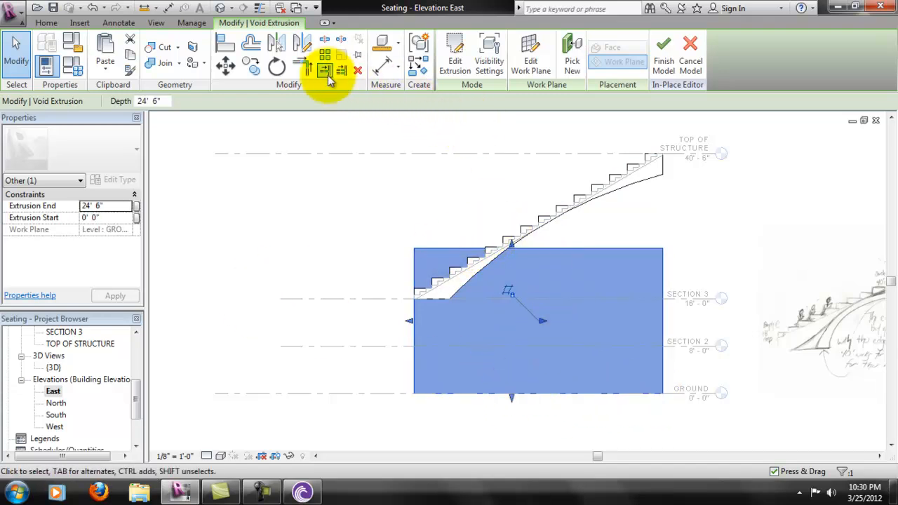
pyautogui.click(226, 51)
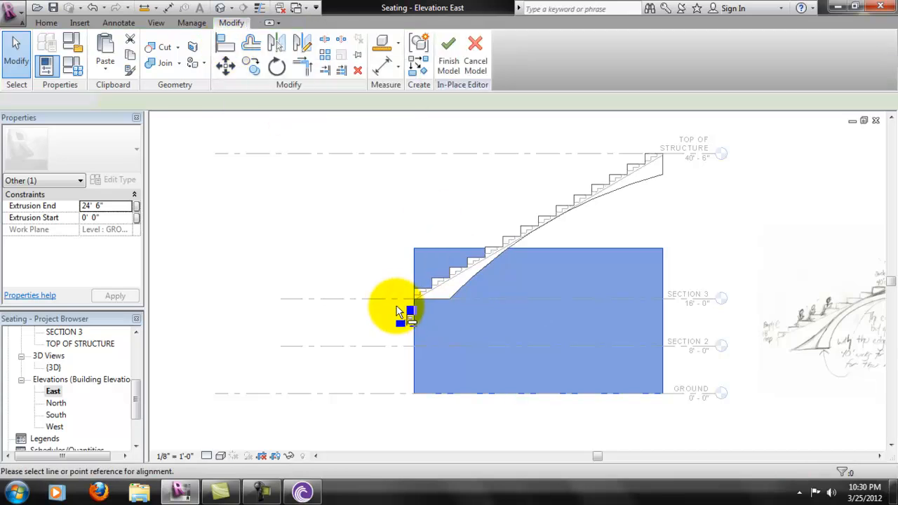
pyautogui.click(397, 306)
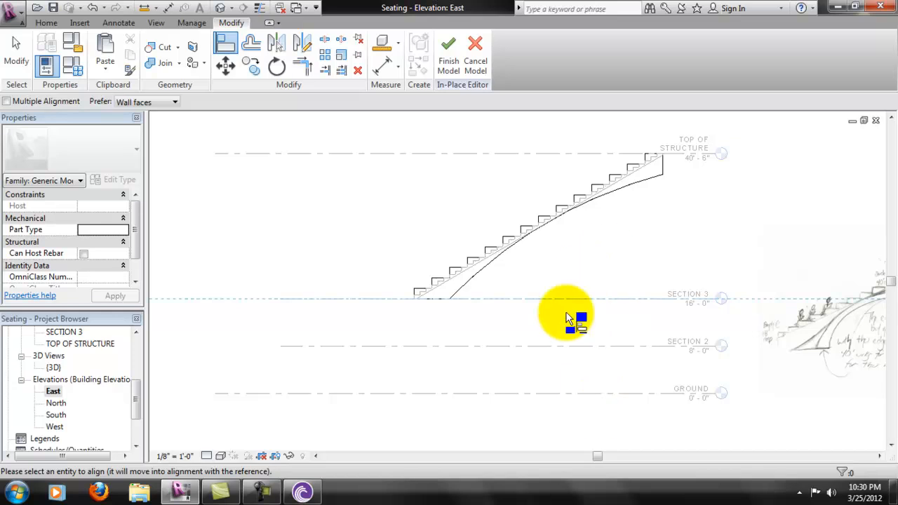
pyautogui.press('Escape')
pyautogui.press('Escape')
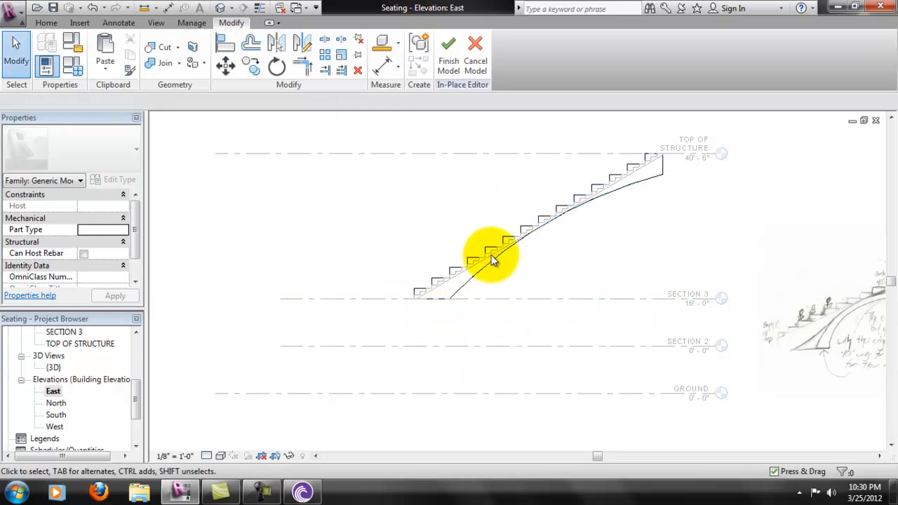
# - Stretch the void extrusion to span from SECTION 3 to TOP OF STRUCTURE, with its start at 16' 0" and end at 40' 6"
pyautogui.click(456, 269)
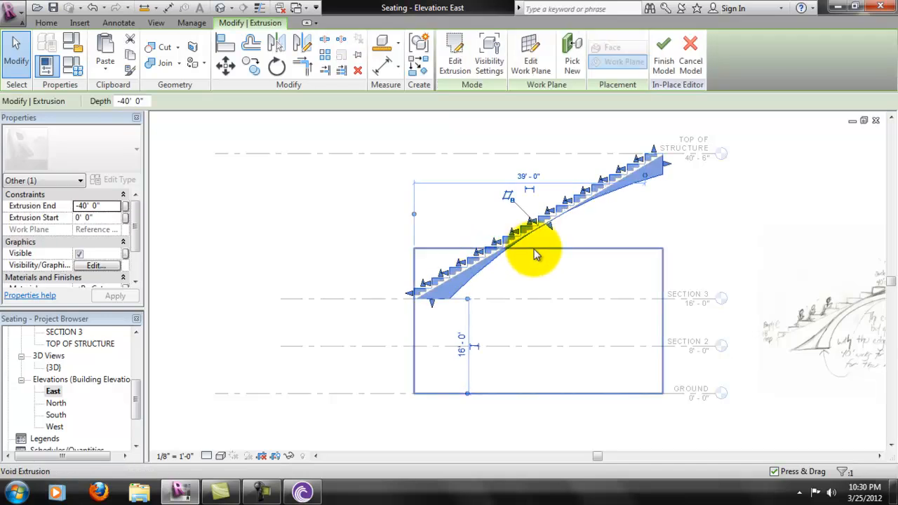
pyautogui.click(512, 395)
pyautogui.moveTo(511, 398); pyautogui.dragTo(517, 302)
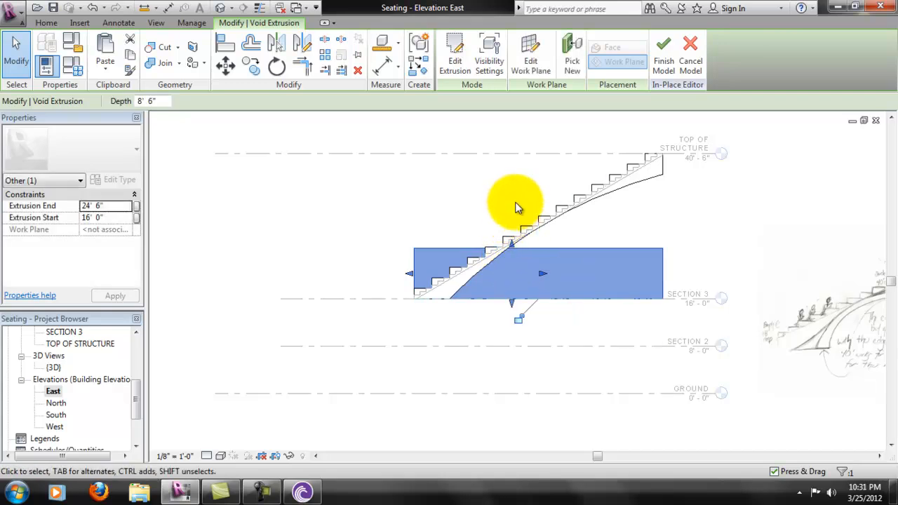
pyautogui.scroll(2, 514, 254)
pyautogui.moveTo(515, 253); pyautogui.dragTo(526, 156)
pyautogui.moveTo(587, 240); pyautogui.dragTo(562, 349, button='middle')
pyautogui.moveTo(489, 257); pyautogui.dragTo(489, 220)
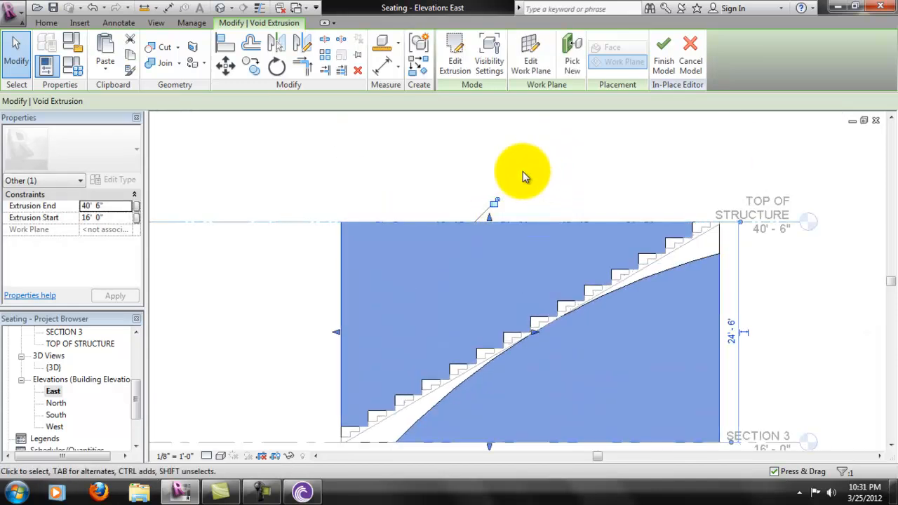
# - Return to the GROUND floor plan and finish the in-place editing of the Section One seating
pyautogui.click(521, 176)
pyautogui.moveTo(533, 232); pyautogui.dragTo(486, 237, button='middle')
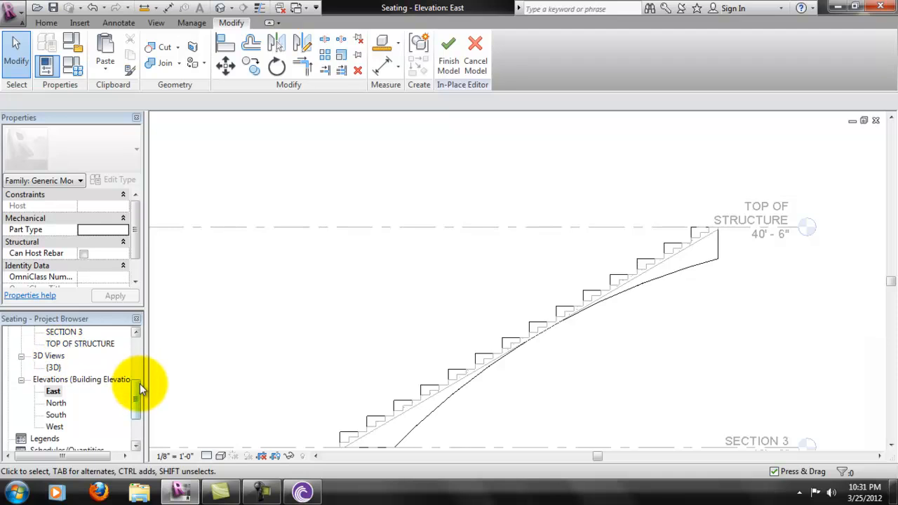
pyautogui.moveTo(138, 386); pyautogui.dragTo(138, 337)
pyautogui.click(64, 356)
pyautogui.doubleClick(75, 358)
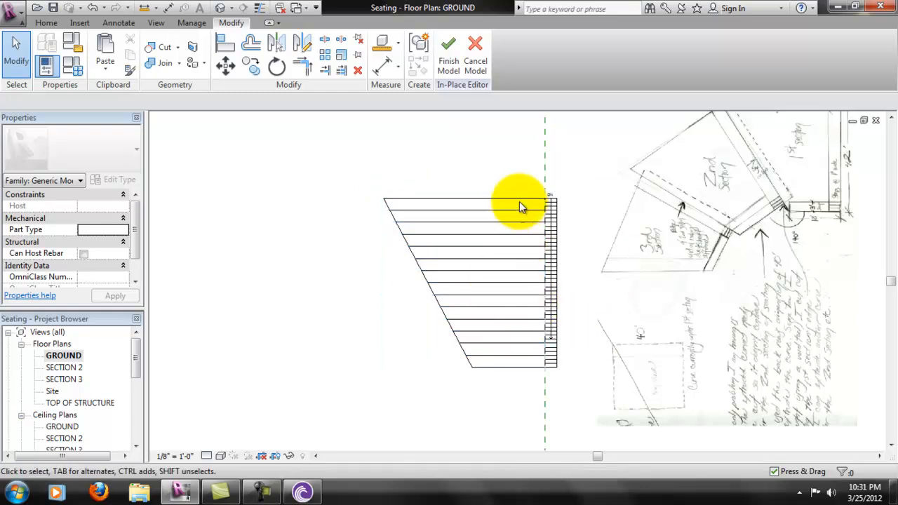
pyautogui.moveTo(515, 181); pyautogui.dragTo(491, 200, button='middle')
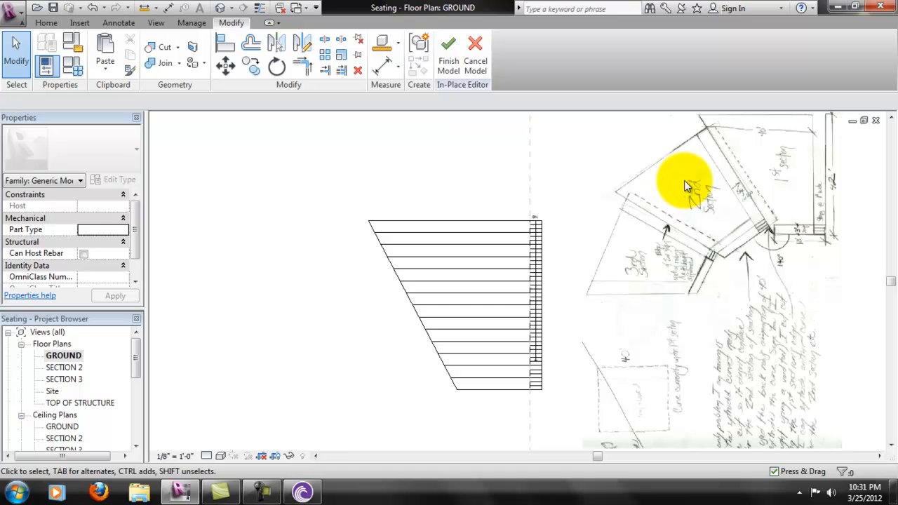
pyautogui.moveTo(453, 282)
pyautogui.mouseDown(button='middle')
pyautogui.moveTo(425, 312)
pyautogui.moveTo(492, 315)
pyautogui.moveTo(510, 203)
pyautogui.mouseUp(button='middle')
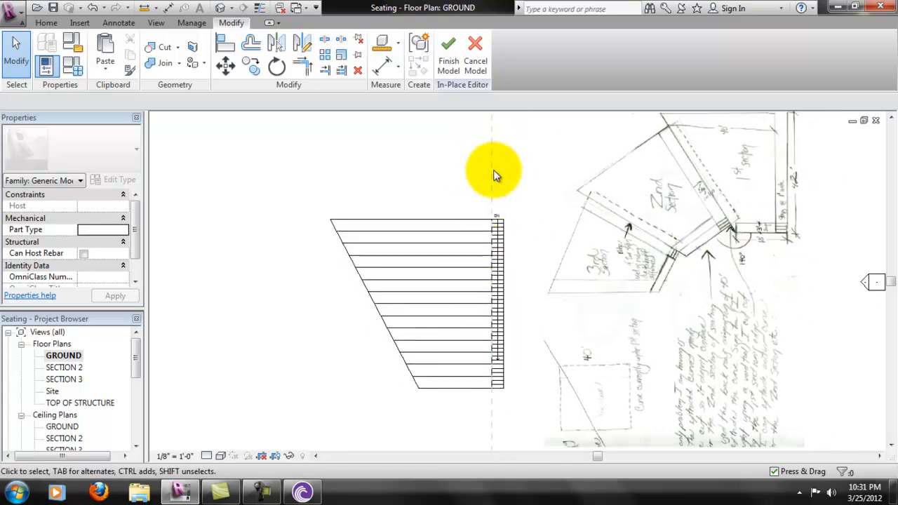
pyautogui.moveTo(487, 159); pyautogui.dragTo(483, 190, button='middle')
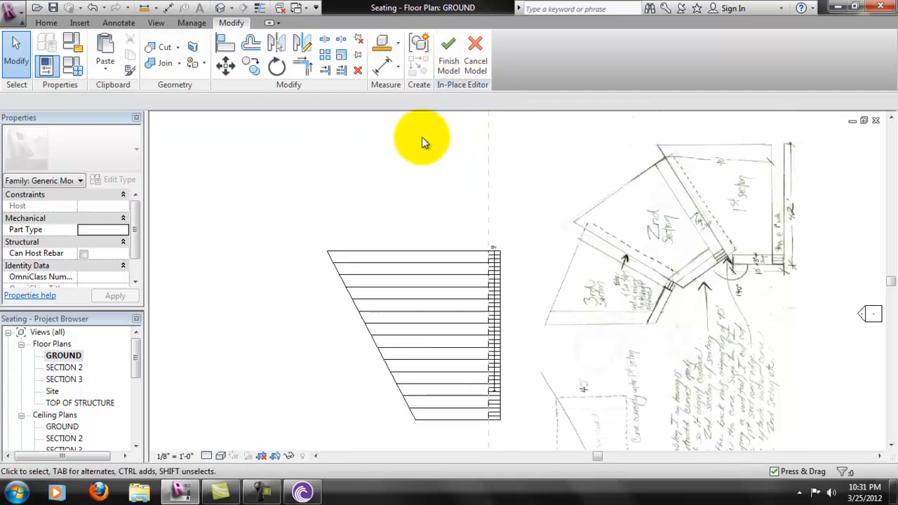
pyautogui.click(458, 54)
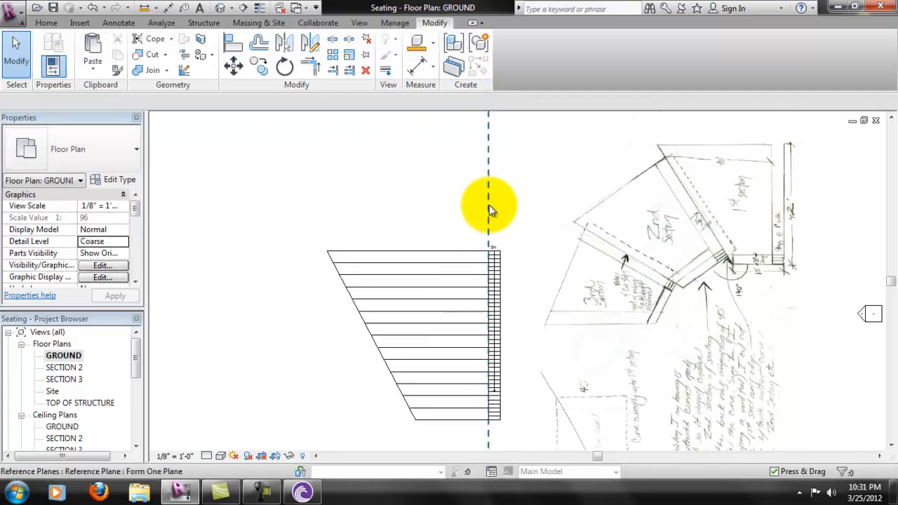
# - Examine the Form One Plane reference plane and compare the seating with the second section in the hand sketch
pyautogui.click(489, 204)
pyautogui.moveTo(578, 357); pyautogui.dragTo(580, 294, button='middle')
pyautogui.scroll(-1, 559, 294)
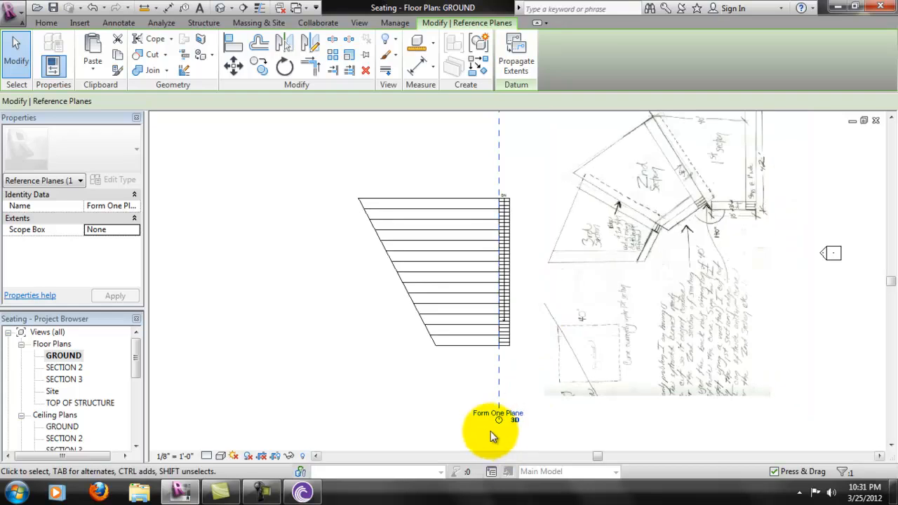
pyautogui.moveTo(534, 248)
pyautogui.mouseDown(button='middle')
pyautogui.moveTo(541, 245)
pyautogui.moveTo(540, 272)
pyautogui.mouseUp(button='middle')
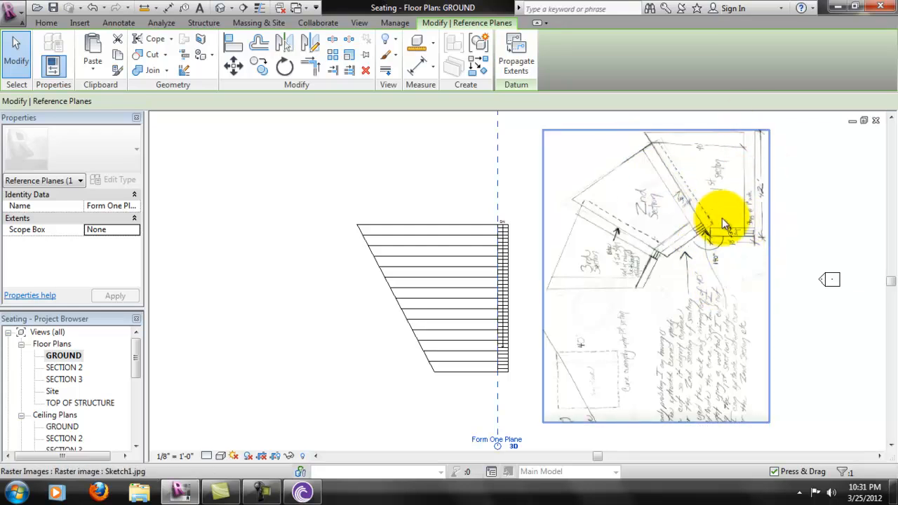
pyautogui.scroll(3, 722, 219)
pyautogui.moveTo(743, 315); pyautogui.dragTo(746, 326, button='middle')
pyautogui.moveTo(696, 151); pyautogui.dragTo(714, 222, button='middle')
pyautogui.scroll(-3, 706, 323)
pyautogui.moveTo(351, 337); pyautogui.dragTo(405, 277, button='middle')
pyautogui.moveTo(323, 355); pyautogui.dragTo(336, 325, button='middle')
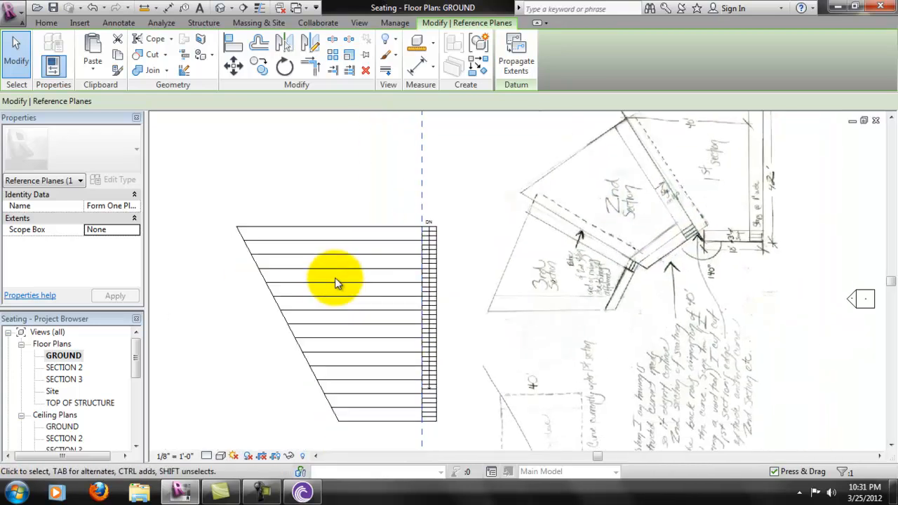
pyautogui.moveTo(270, 190); pyautogui.dragTo(290, 157, button='middle')
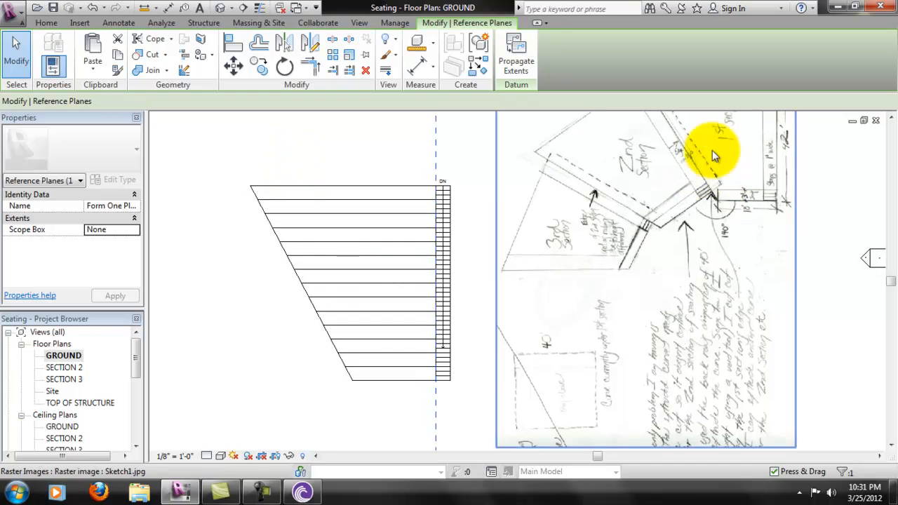
# - Draw a diagonal reference plane roughly parallel to the slanted edge of the Section One seating, extending beyond both of its ends
pyautogui.click(46, 23)
pyautogui.click(868, 54)
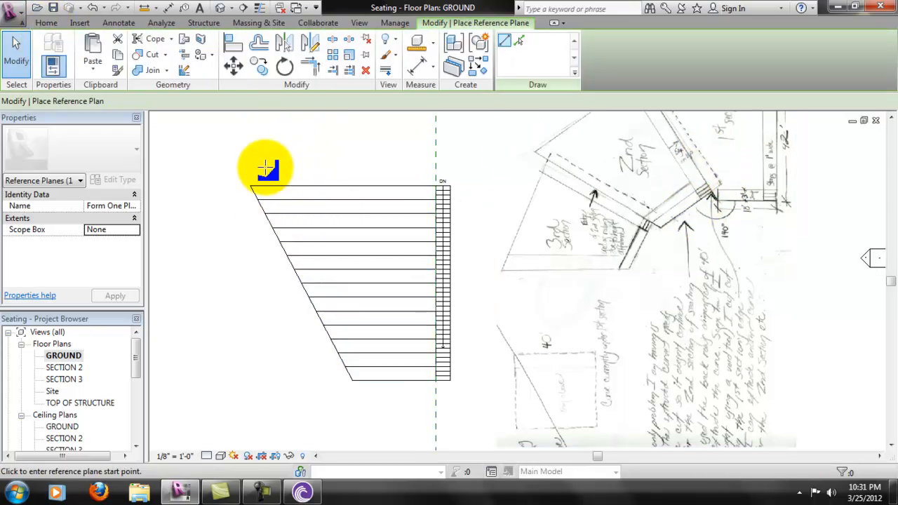
pyautogui.click(265, 167)
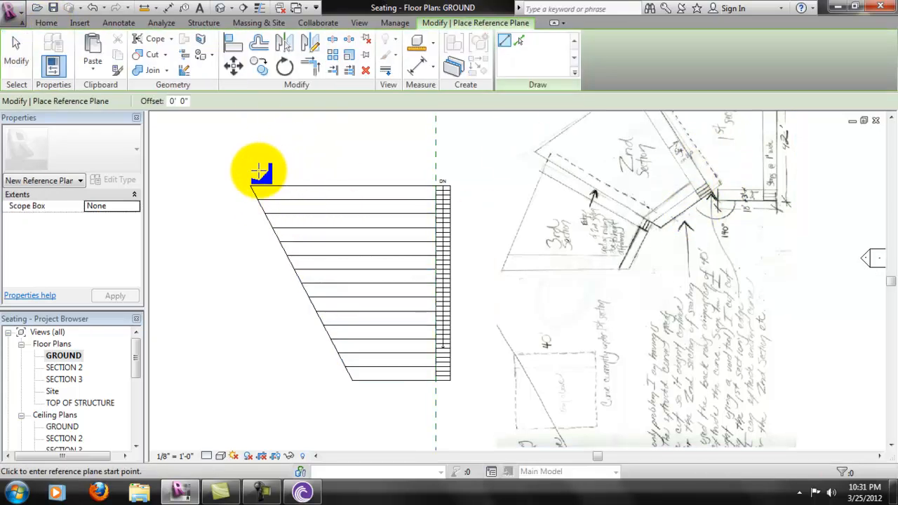
pyautogui.click(381, 402)
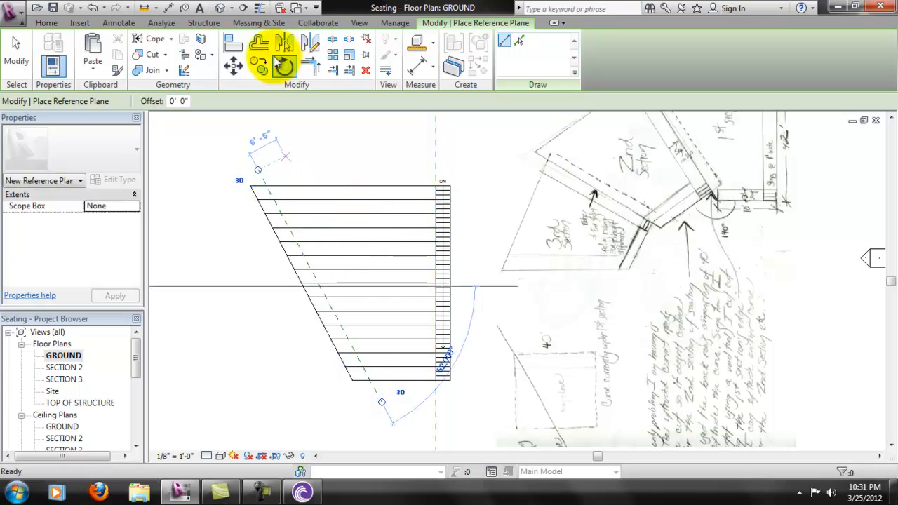
# - Align the diagonal reference plane with the slanted edge of the Section One seating
pyautogui.click(236, 48)
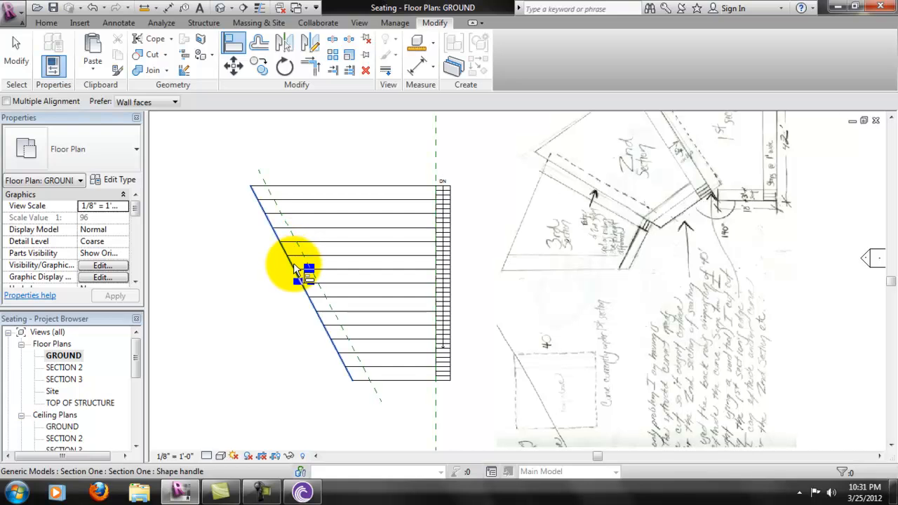
pyautogui.click(307, 261)
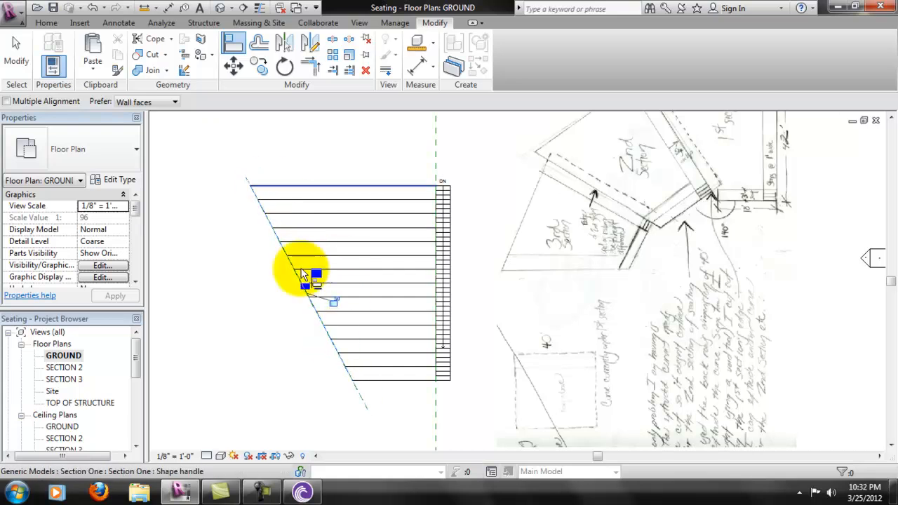
pyautogui.scroll(1, 287, 223)
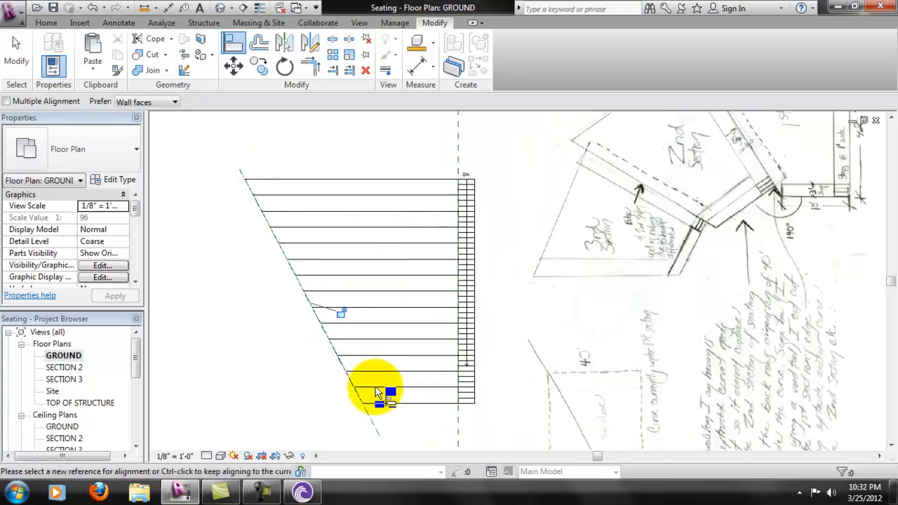
pyautogui.scroll(-1, 345, 363)
pyautogui.click(345, 375)
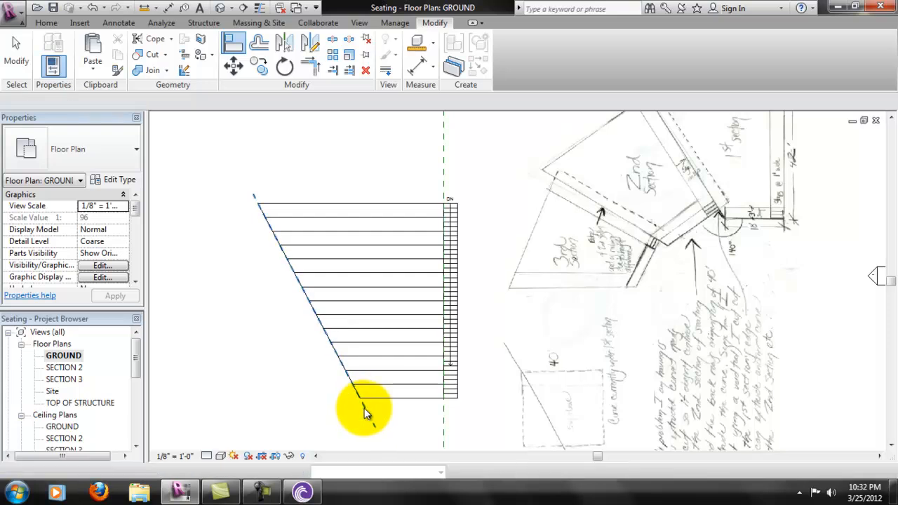
pyautogui.press('Escape')
# - Move the diagonal reference plane inward to about 4' 2" from the seating's slanted edge and inspect its angle
pyautogui.click(367, 411)
pyautogui.moveTo(386, 406); pyautogui.dragTo(387, 409)
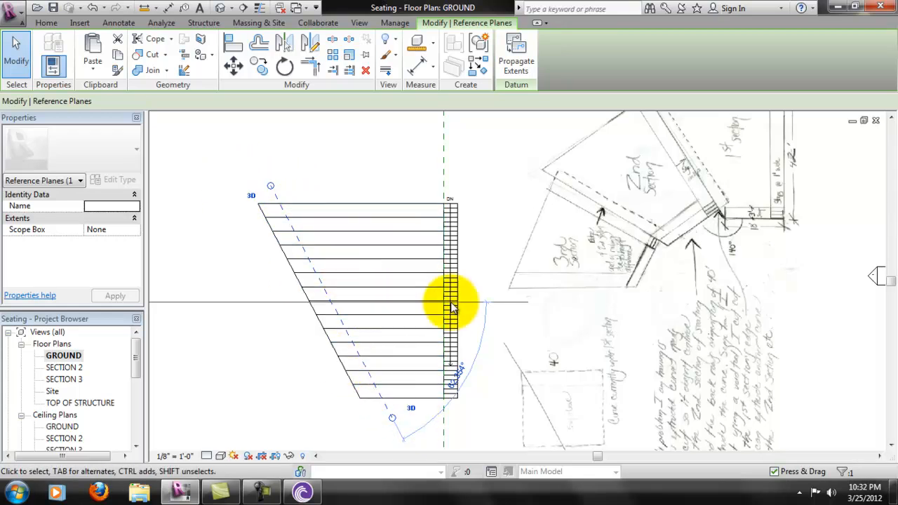
pyautogui.scroll(3, 459, 398)
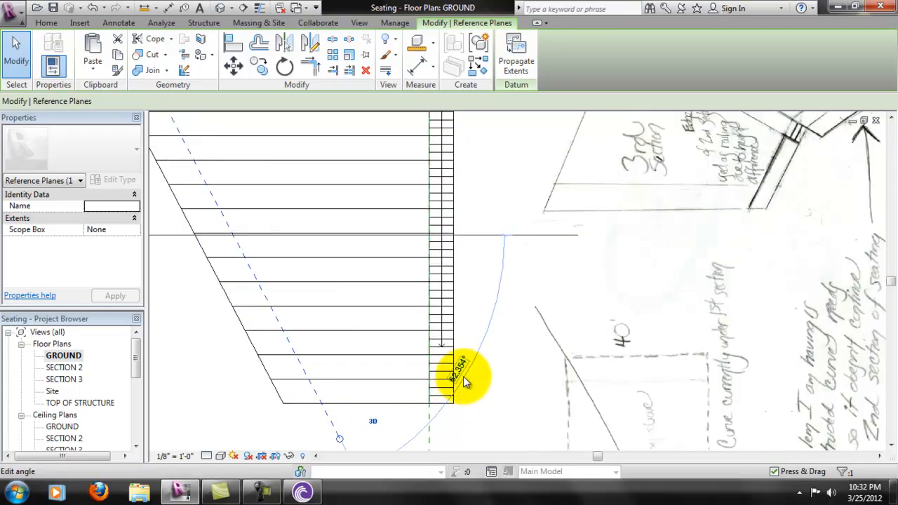
pyautogui.scroll(1, 463, 379)
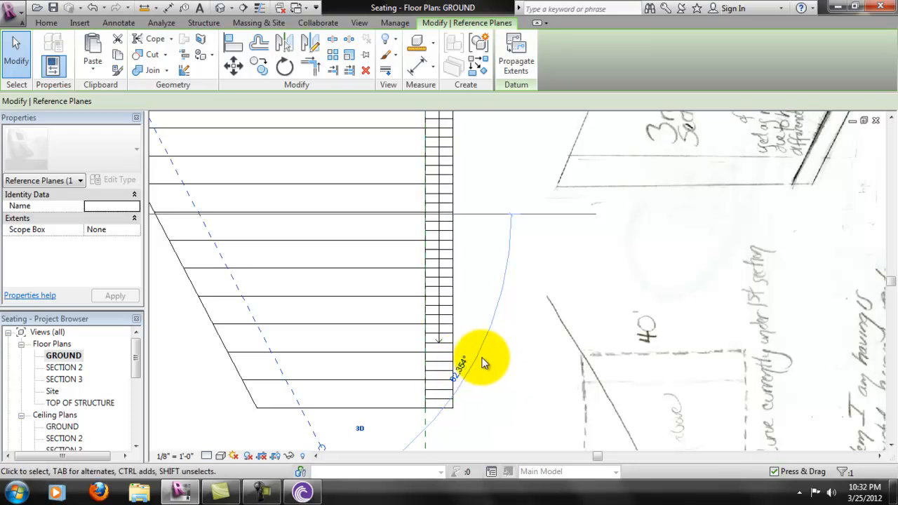
pyautogui.scroll(-1, 259, 342)
pyautogui.scroll(-2, 301, 322)
pyautogui.moveTo(301, 322); pyautogui.dragTo(379, 343, button='middle')
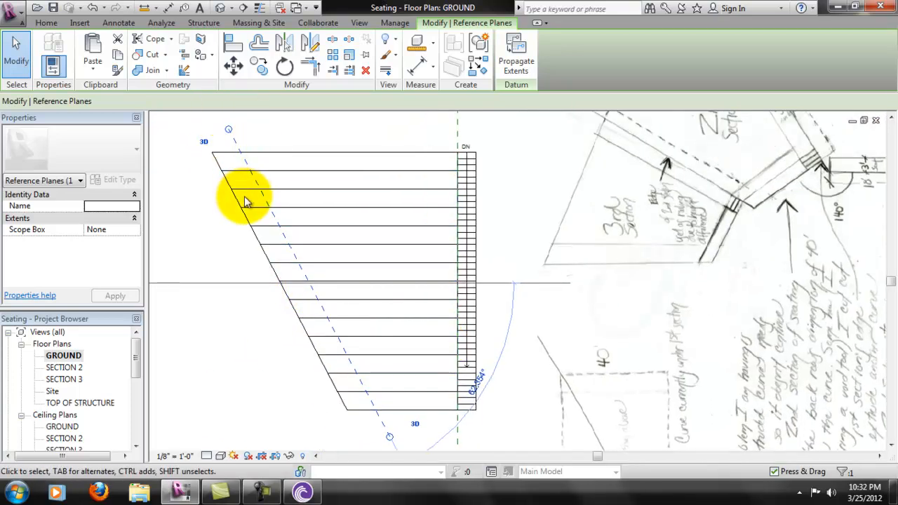
# - Name the diagonal reference plane "Second Section Plan"
pyautogui.click(119, 205)
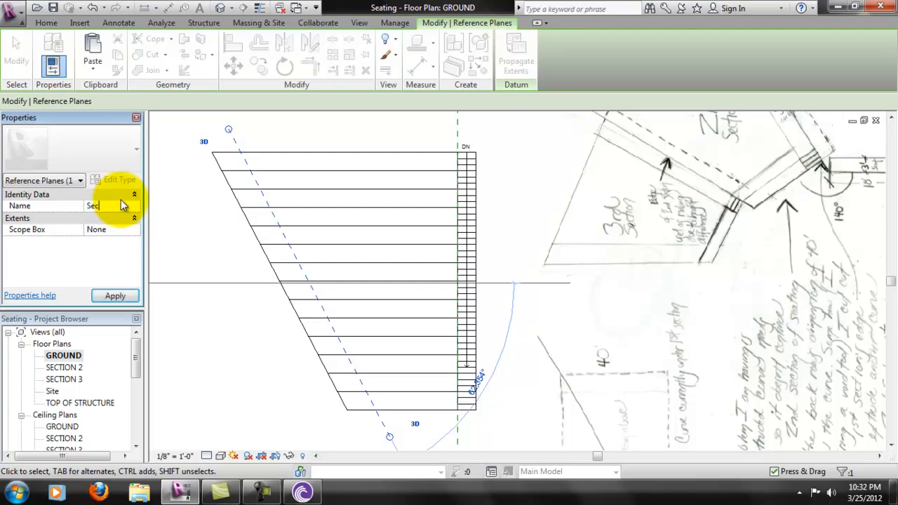
pyautogui.write('Second S')
pyautogui.write('ection Plane')
pyautogui.press('Return')
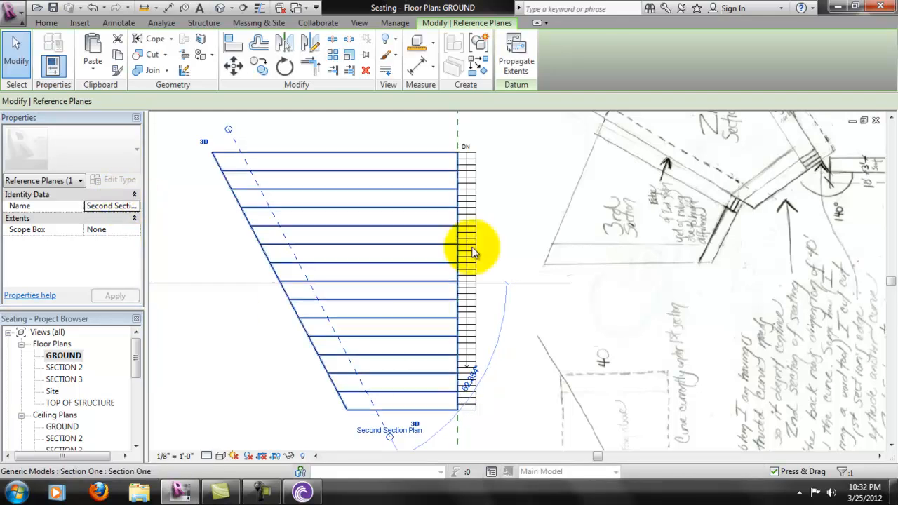
# - Check the hand sketch and place an aligned dimension between the seating's slanted edge and the Second Section Plan reference plane
pyautogui.moveTo(760, 224); pyautogui.dragTo(582, 321, button='middle')
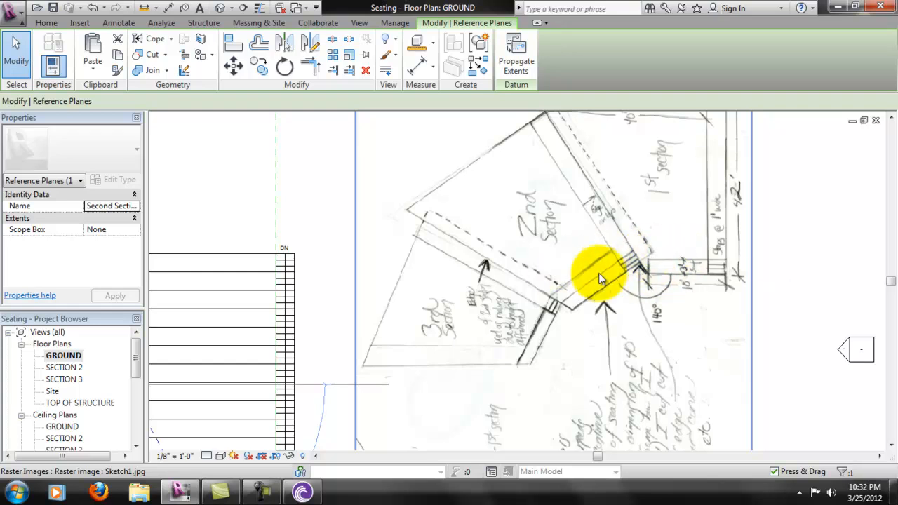
pyautogui.moveTo(249, 351); pyautogui.dragTo(444, 256, button='middle')
pyautogui.click(293, 72)
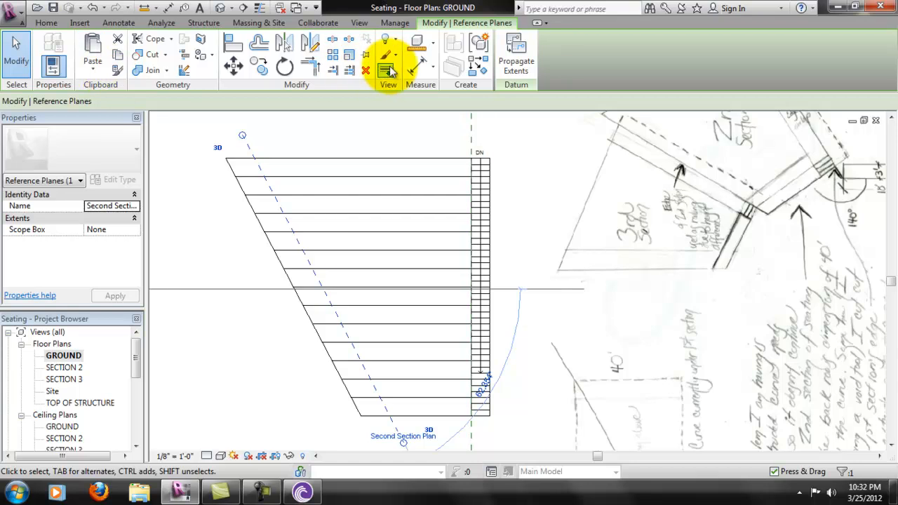
pyautogui.click(421, 66)
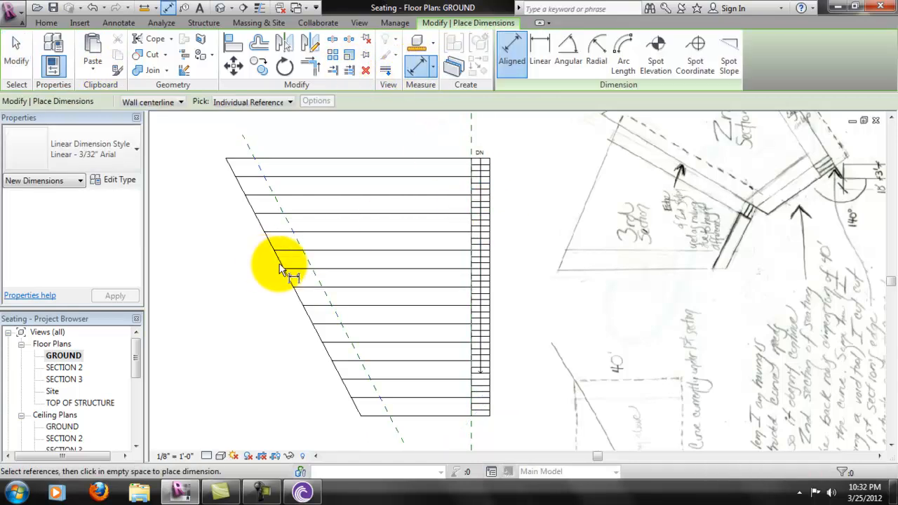
pyautogui.click(309, 261)
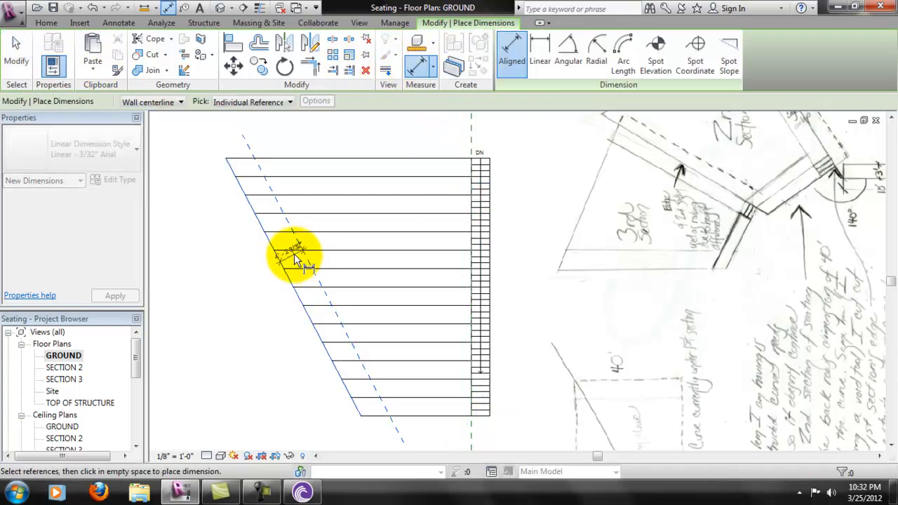
pyautogui.scroll(4, 291, 261)
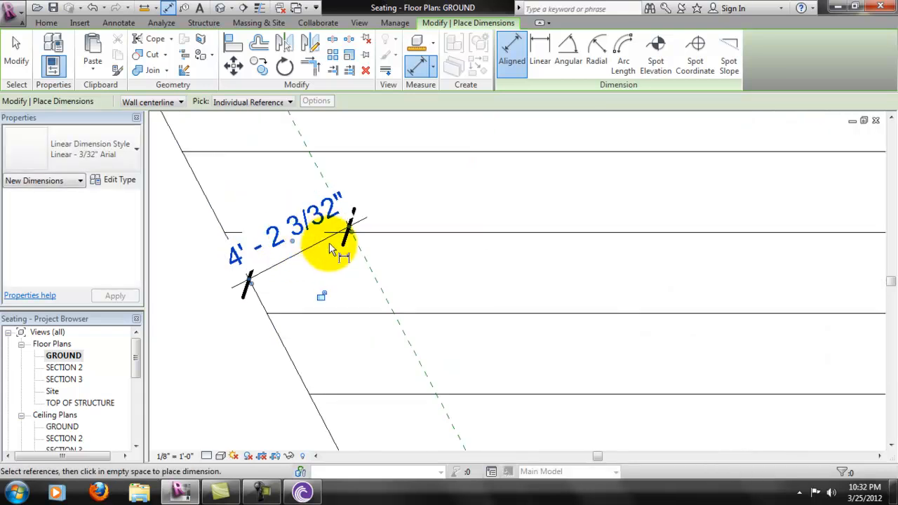
pyautogui.press('Escape')
# - Set the Second Section Plan reference plane's distance from the seating's slanted edge to 3'
pyautogui.click(367, 267)
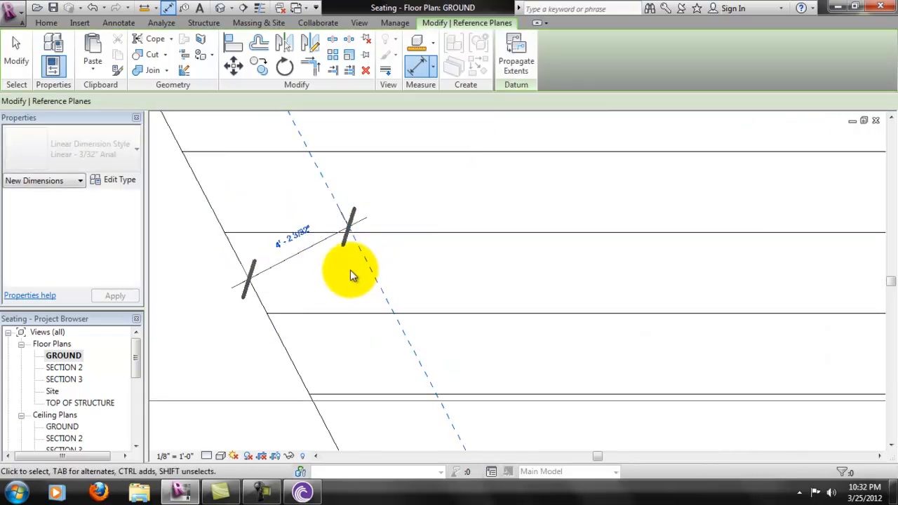
pyautogui.click(290, 239)
pyautogui.press('BackSpace')
pyautogui.write('3')
pyautogui.press('Return')
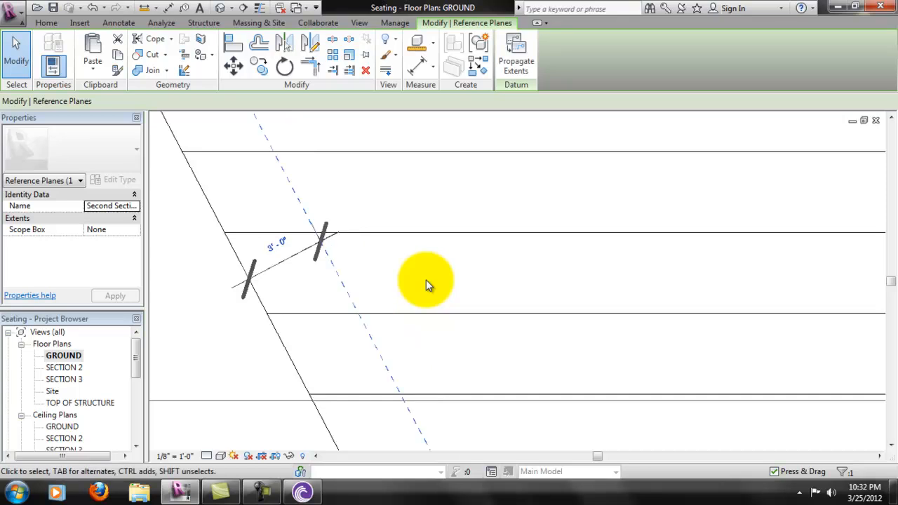
pyautogui.scroll(-5, 364, 281)
pyautogui.press('Escape')
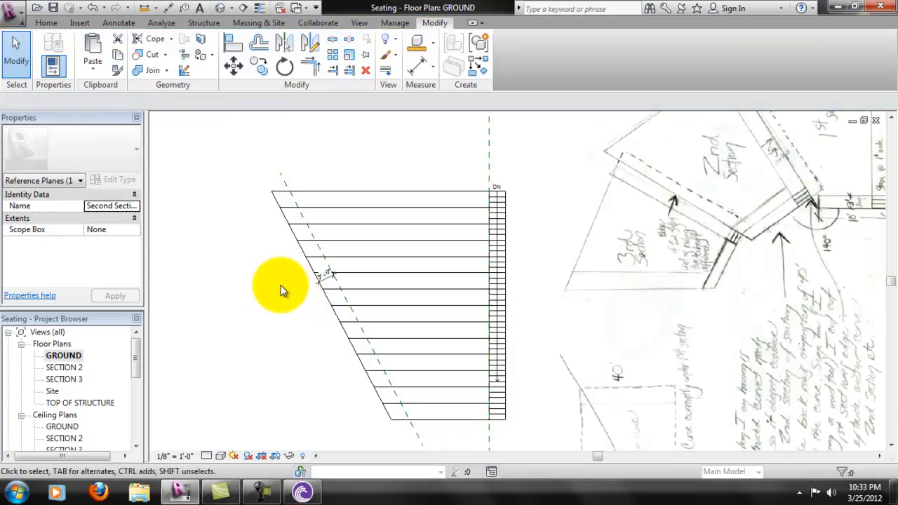
# - Delete the aligned dimension between the seating's slanted edge and the Second Section Plan reference plane
pyautogui.click(328, 275)
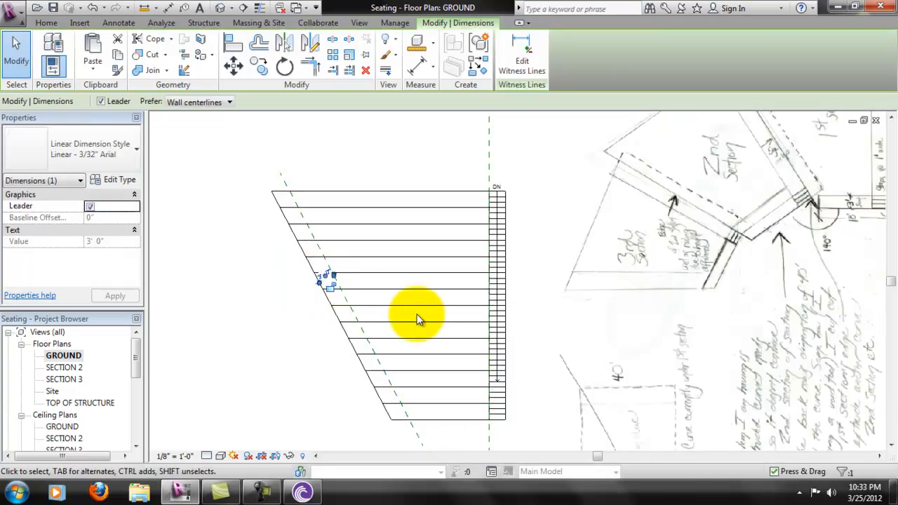
pyautogui.press('Escape')
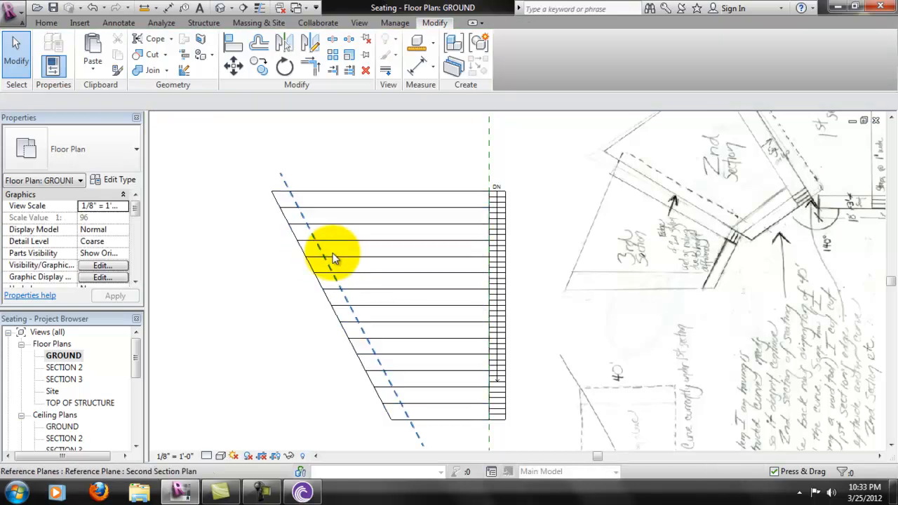
# - Examine the Second Section Plan reference plane across the seating and compare it with the second section in the hand sketch
pyautogui.scroll(-1, 386, 251)
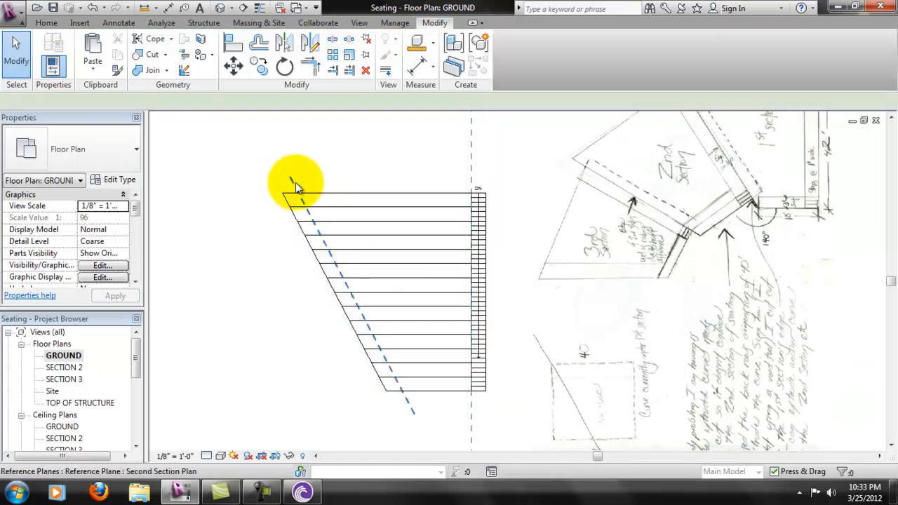
pyautogui.click(295, 183)
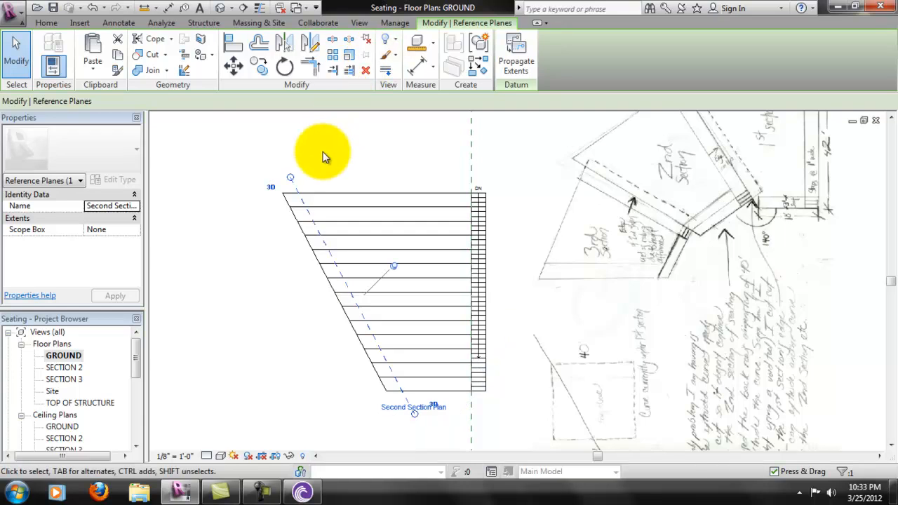
pyautogui.click(362, 171)
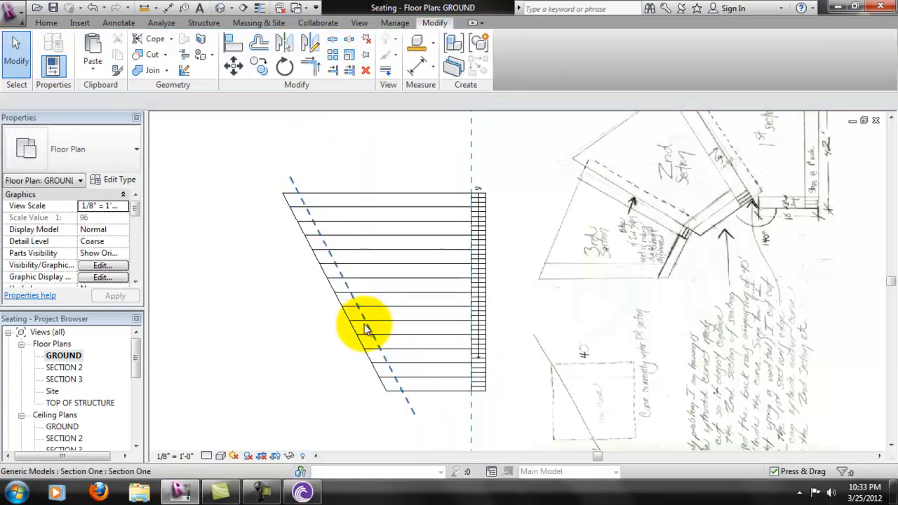
pyautogui.moveTo(365, 261); pyautogui.dragTo(369, 243, button='middle')
pyautogui.scroll(1, 378, 249)
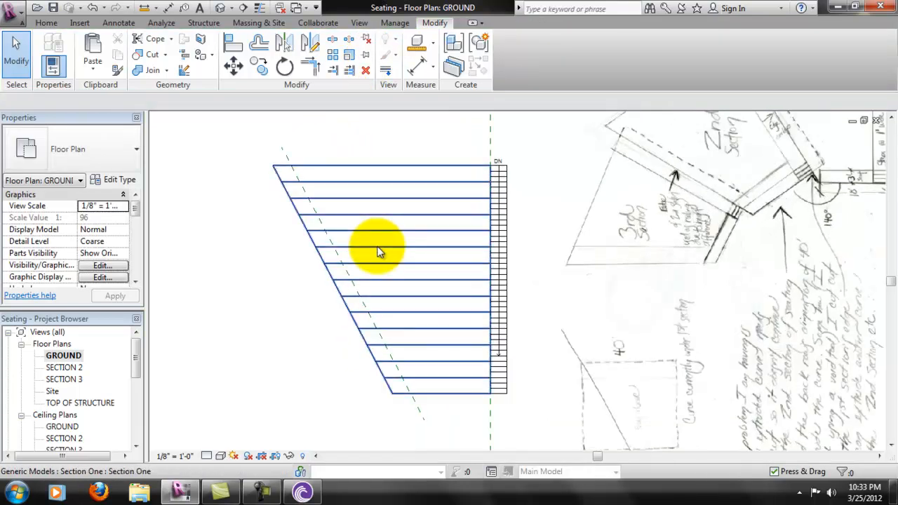
pyautogui.scroll(-2, 378, 249)
pyautogui.scroll(-1, 514, 218)
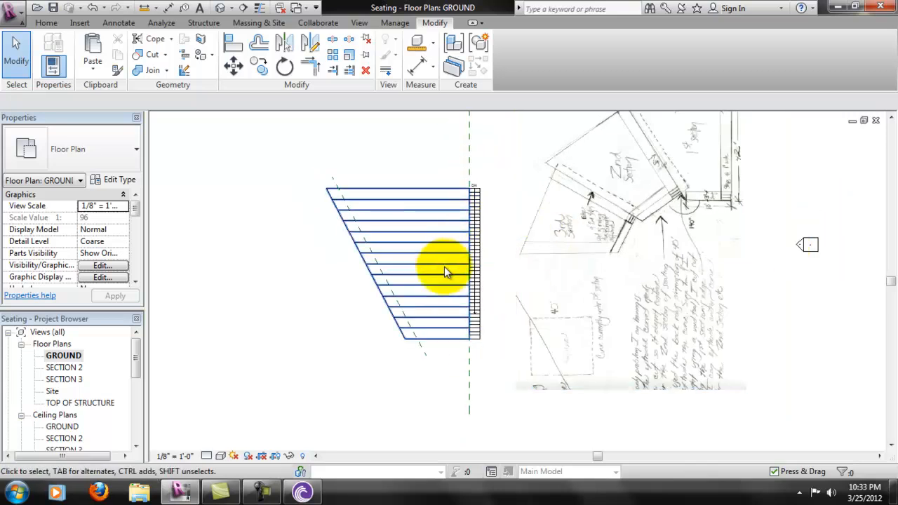
pyautogui.scroll(1, 765, 246)
pyautogui.moveTo(717, 228); pyautogui.dragTo(730, 255, button='middle')
pyautogui.scroll(-1, 724, 243)
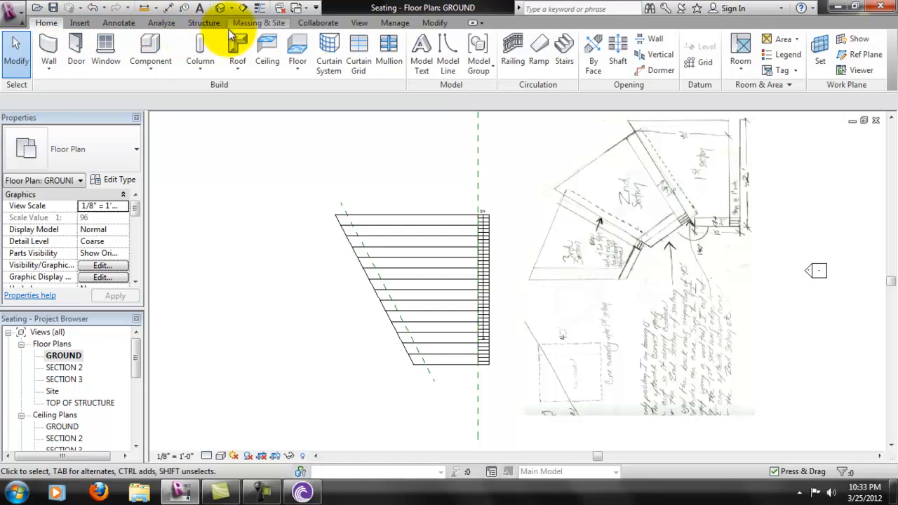
# - Place a building elevation marker in the ground plan just below the seating, near the lower end of the Second Section Plan reference plane
pyautogui.click(358, 23)
pyautogui.click(349, 57)
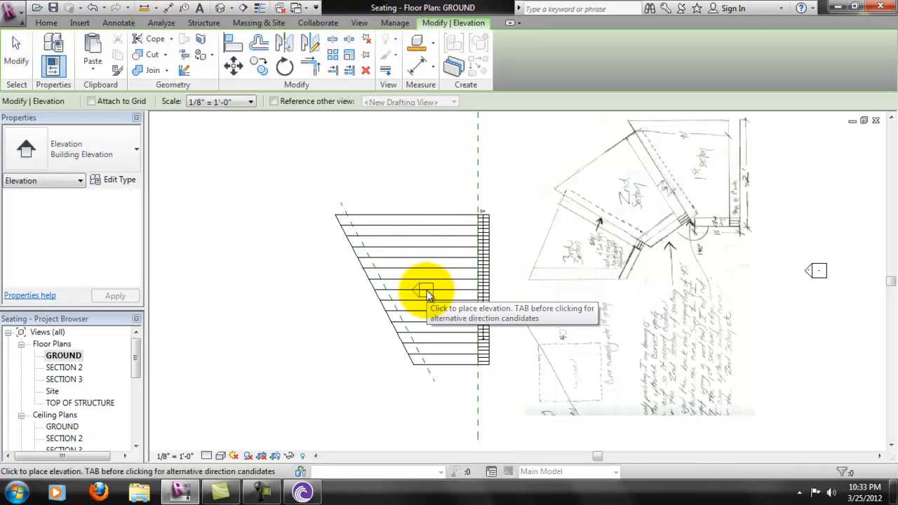
pyautogui.click(421, 391)
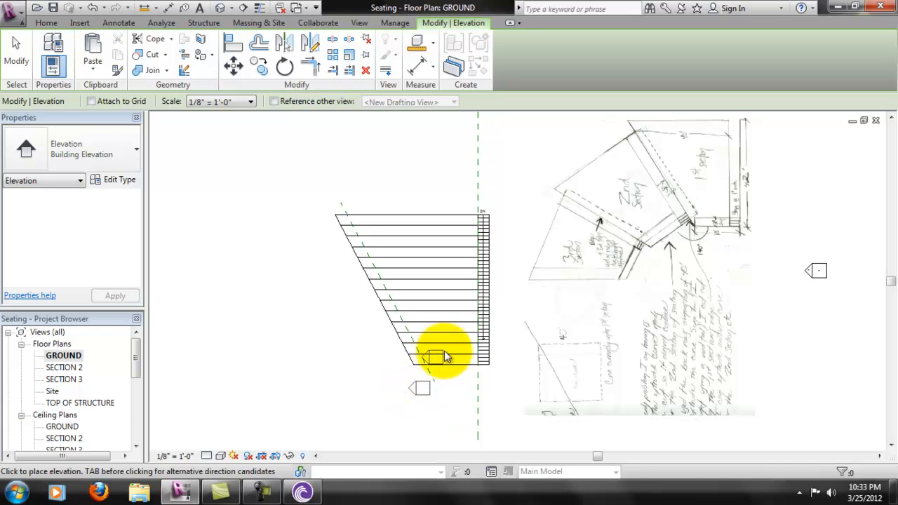
pyautogui.scroll(4, 440, 411)
pyautogui.press('Escape')
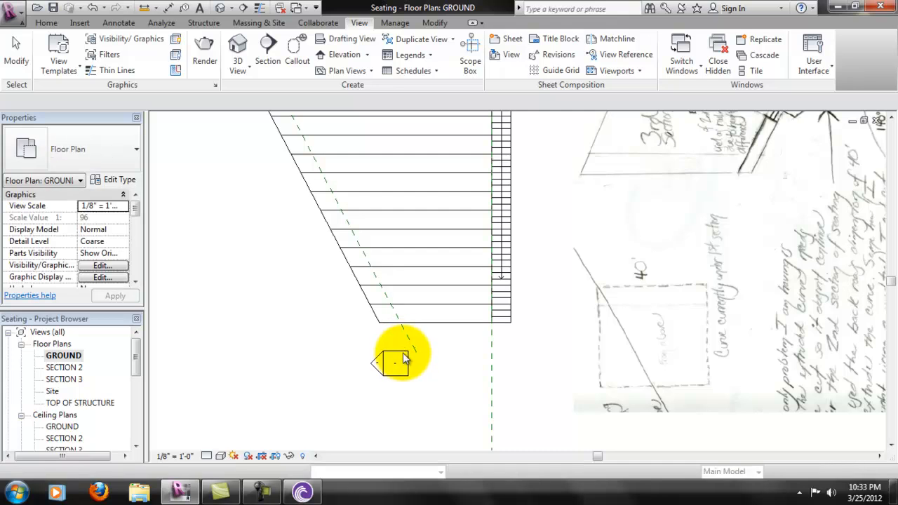
# - Rotate the new elevation marker about the lower end of the Second Section Plan reference plane to match that plane's angle
pyautogui.scroll(1, 403, 354)
pyautogui.click(403, 361)
pyautogui.click(417, 366)
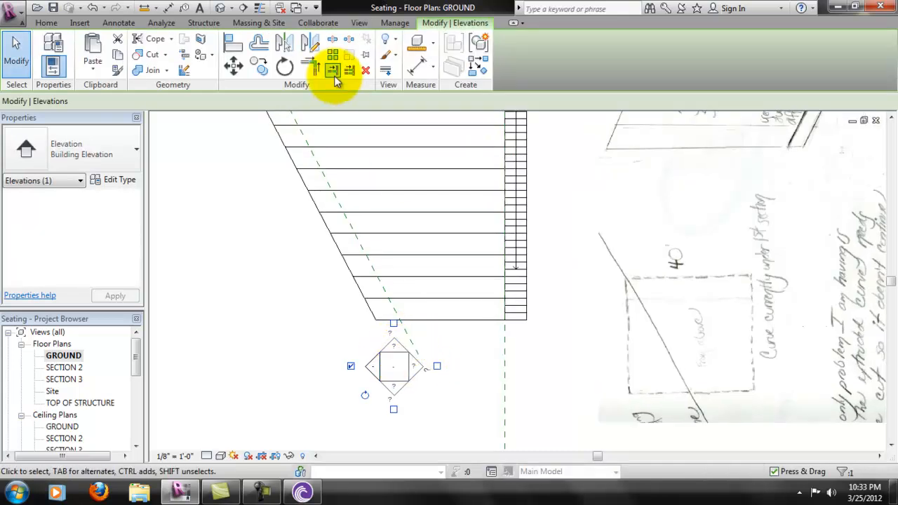
pyautogui.click(284, 66)
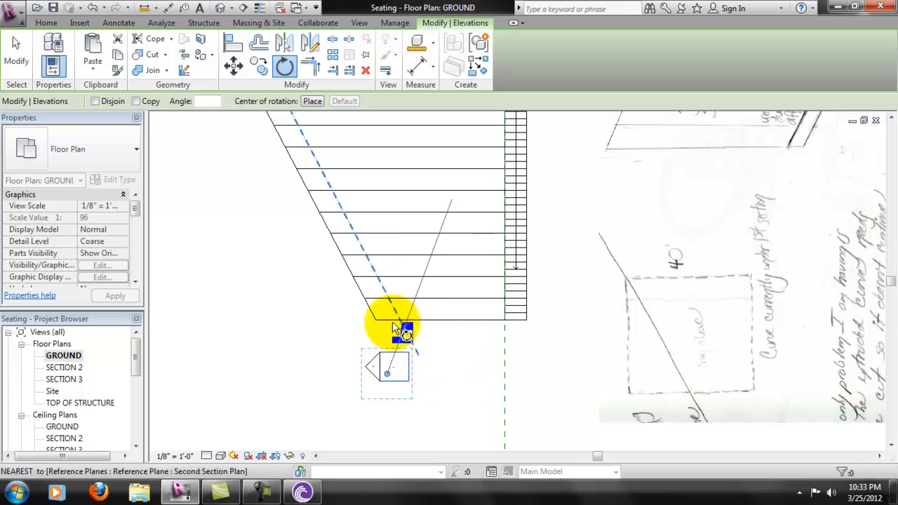
pyautogui.press('Escape')
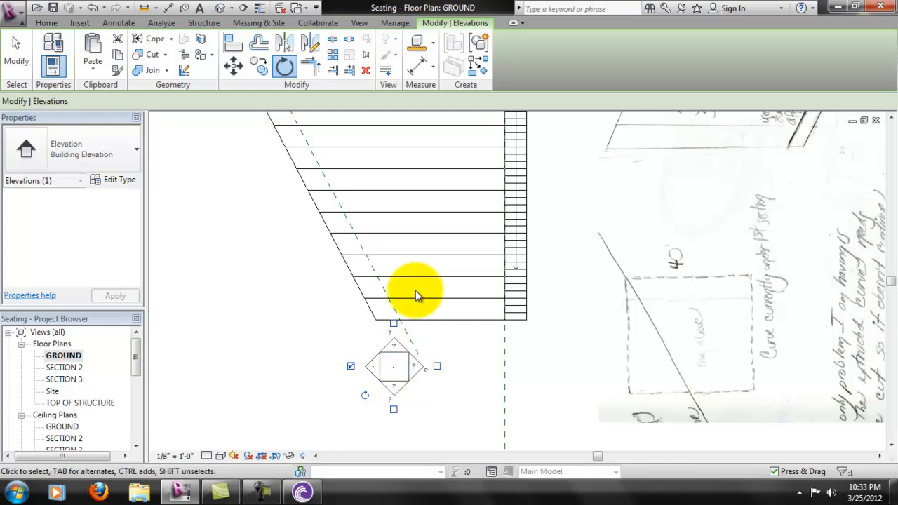
pyautogui.click(287, 65)
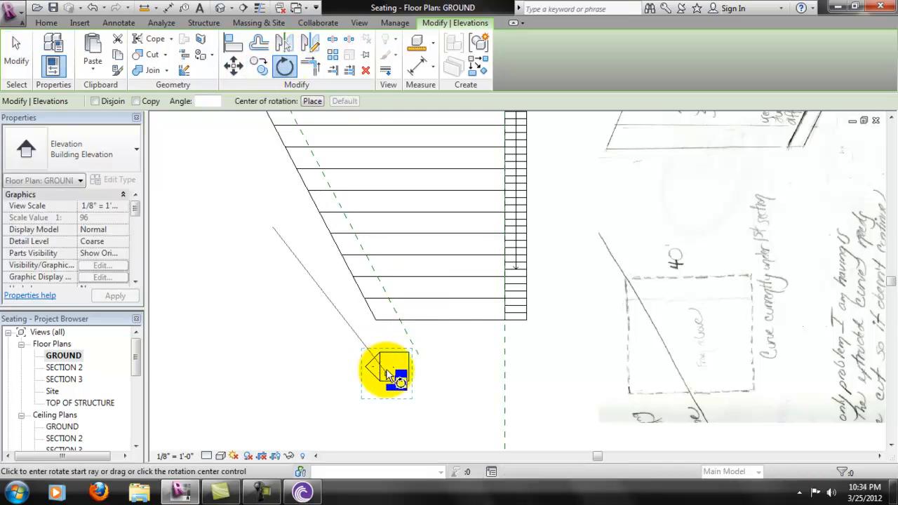
pyautogui.moveTo(387, 373)
pyautogui.mouseDown()
pyautogui.moveTo(417, 357)
pyautogui.moveTo(381, 367)
pyautogui.moveTo(419, 355)
pyautogui.mouseUp()
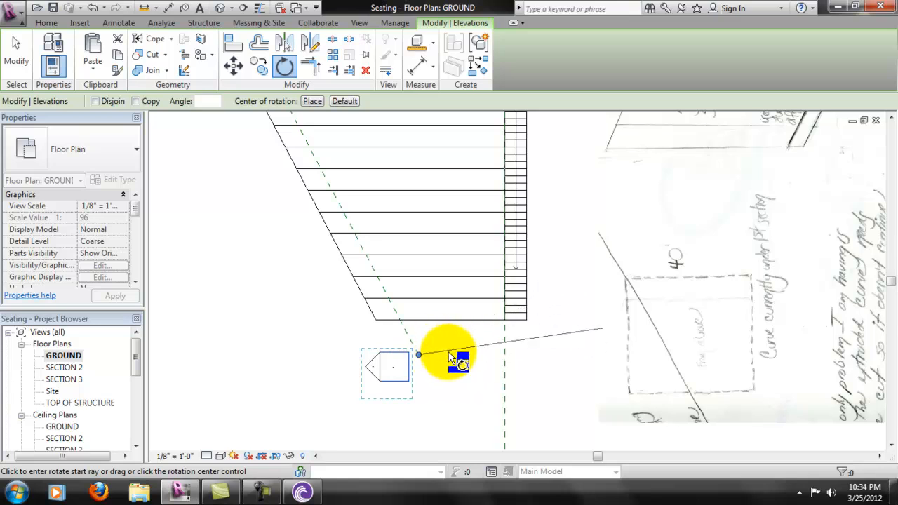
pyautogui.click(453, 353)
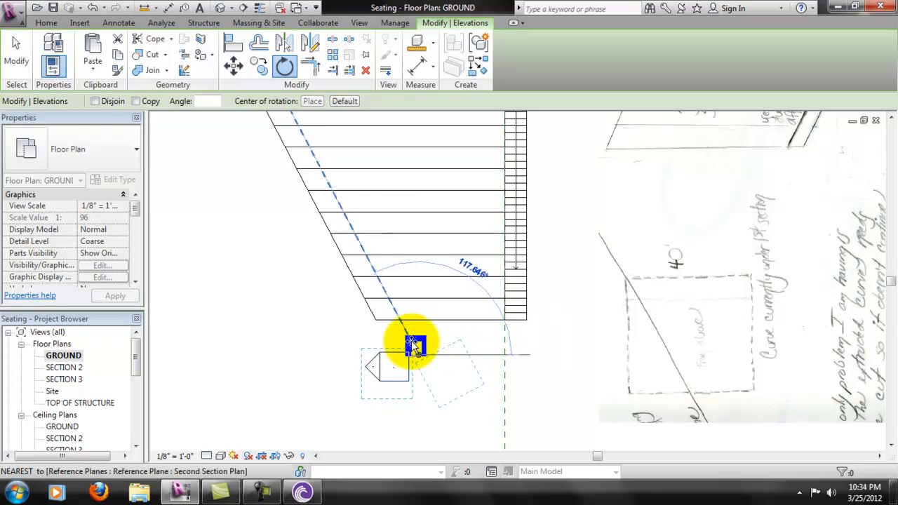
pyautogui.click(411, 341)
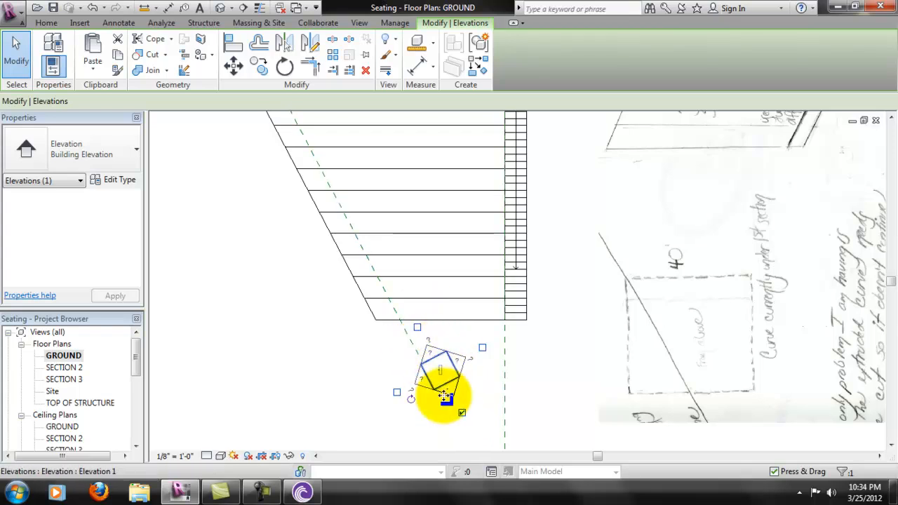
pyautogui.press('Delete')
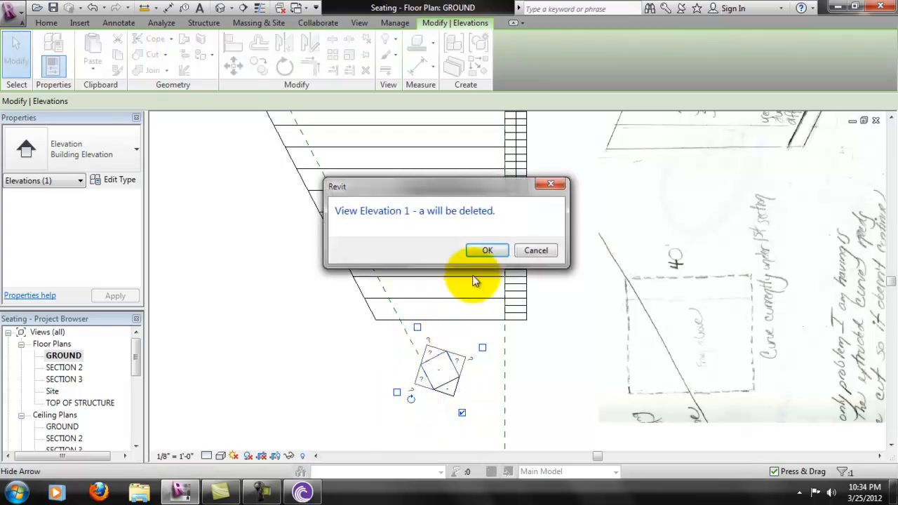
pyautogui.click(431, 251)
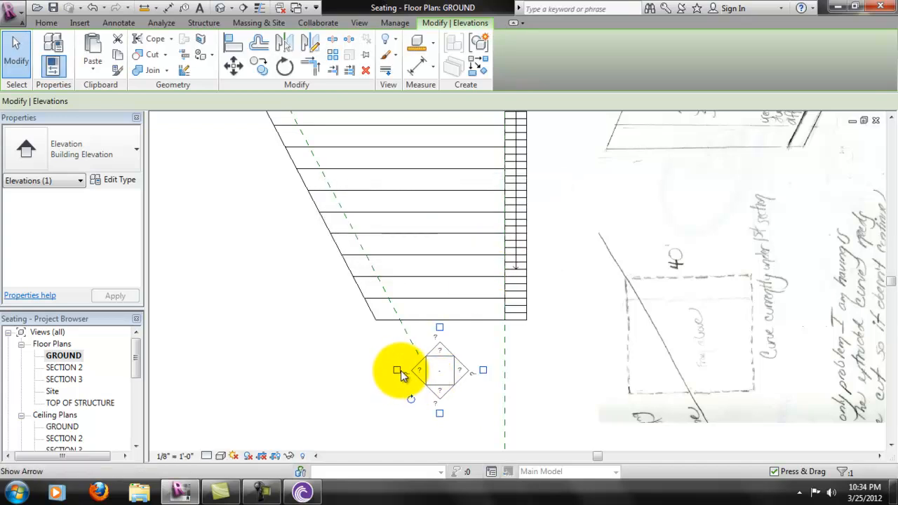
pyautogui.hotkey('ctrl', 'z')
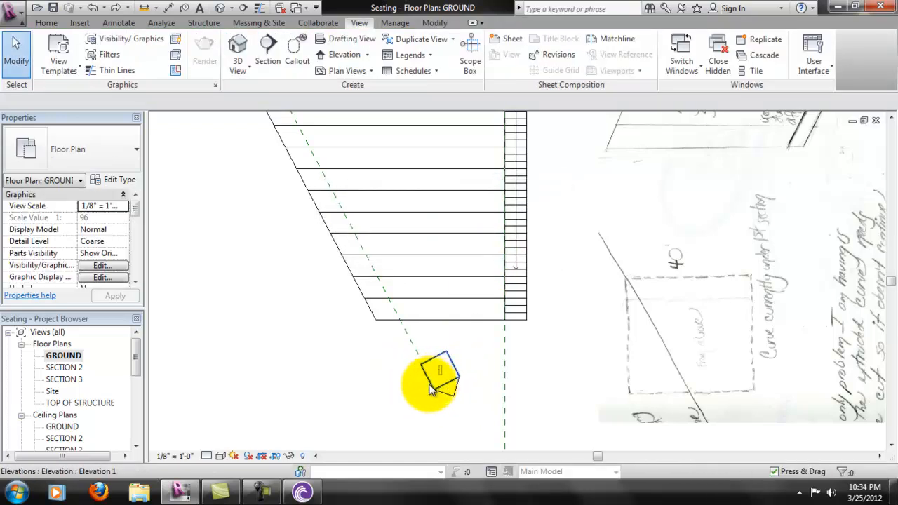
# - Add an elevation view facing the Second Section Plan reference plane to the rotated marker and delete its original view, Elevation 1 - a
pyautogui.click(435, 388)
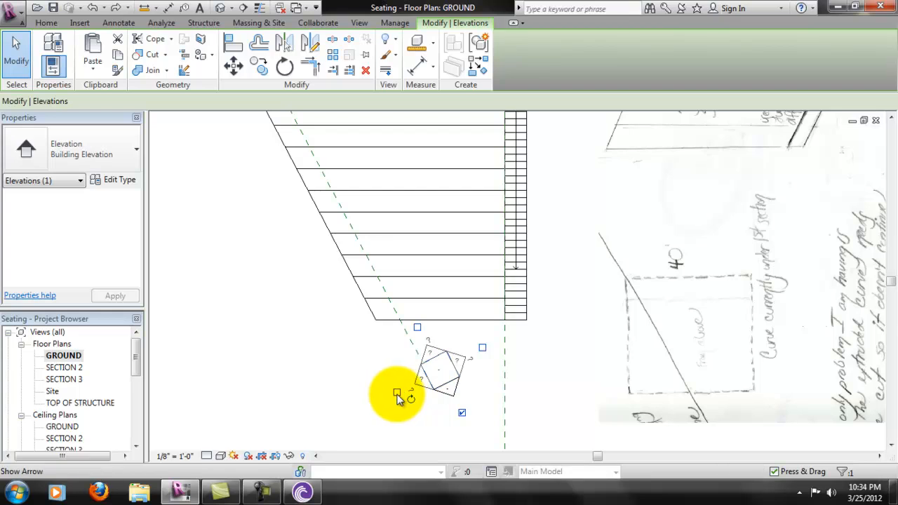
pyautogui.click(460, 414)
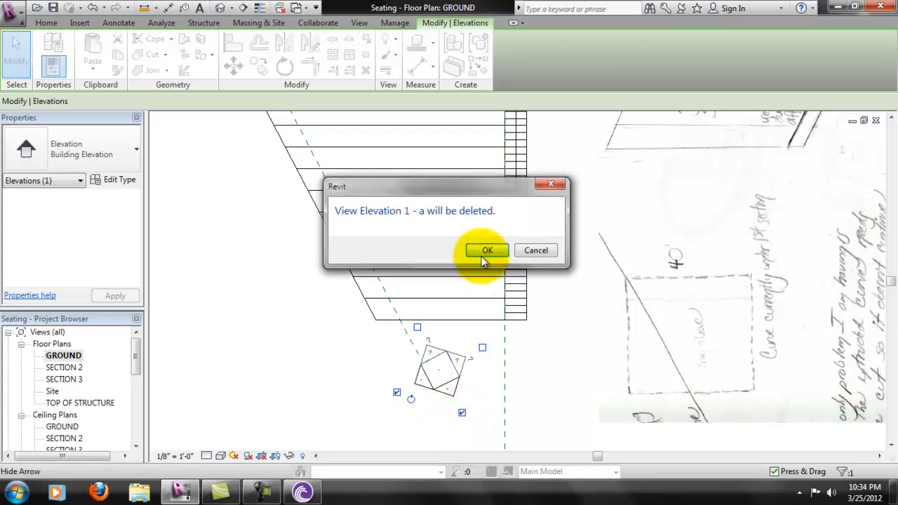
pyautogui.click(482, 254)
pyautogui.click(424, 435)
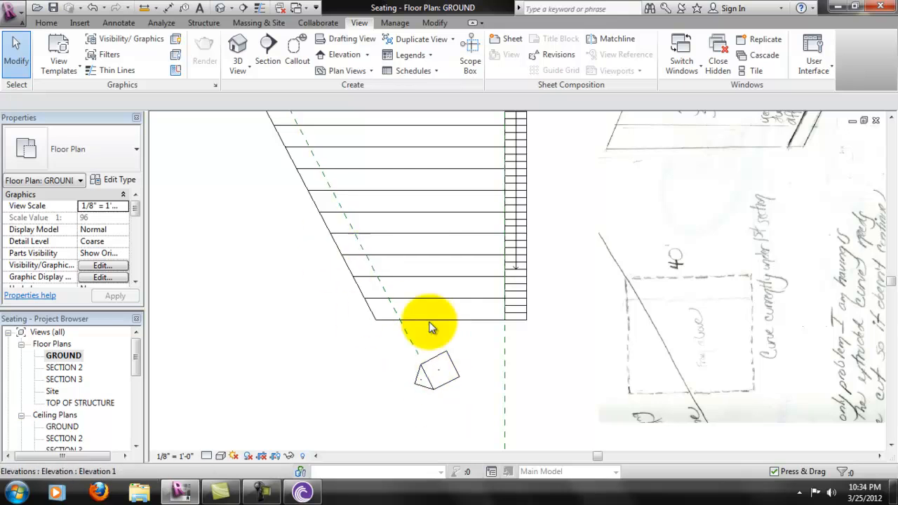
# - Move the rotated elevation marker to the middle of the seating, inside the Second Section Plan reference plane
pyautogui.scroll(-1, 452, 281)
pyautogui.scroll(-4, 481, 260)
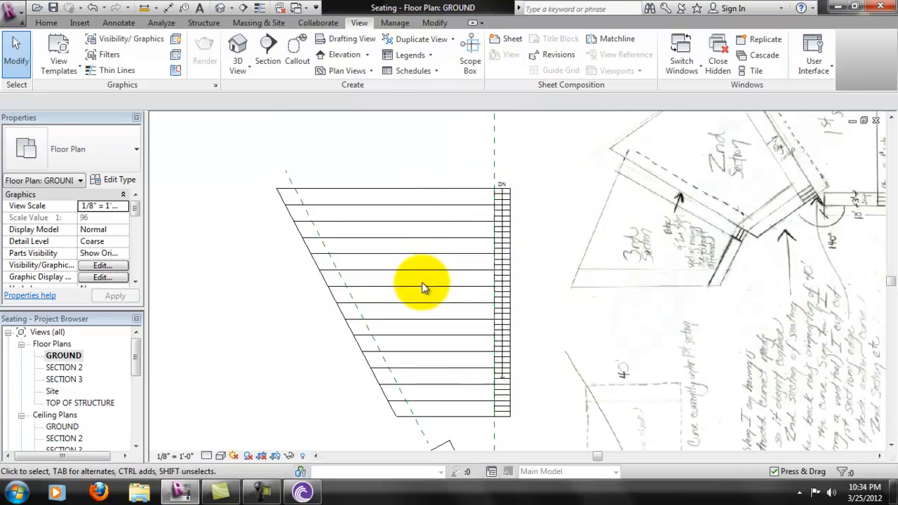
pyautogui.moveTo(445, 406)
pyautogui.mouseDown()
pyautogui.moveTo(466, 320)
pyautogui.moveTo(455, 290)
pyautogui.moveTo(417, 281)
pyautogui.mouseUp()
pyautogui.click(423, 150)
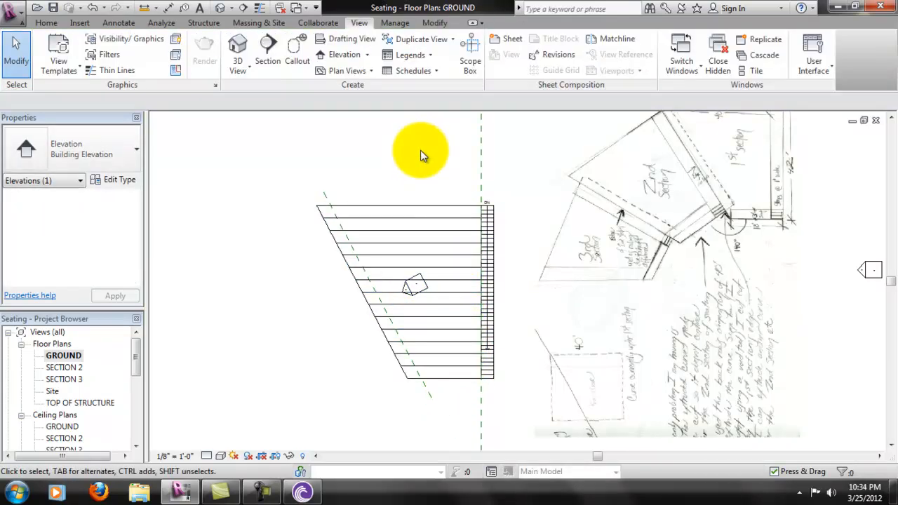
# - Open the elevation view that faces the Second Section Plan reference plane from inside the seating
pyautogui.scroll(3, 403, 311)
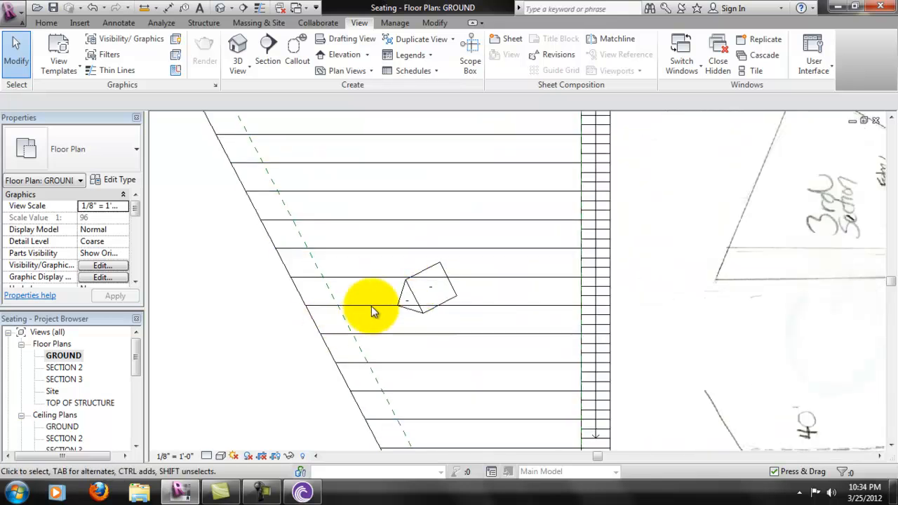
pyautogui.scroll(-4, 363, 321)
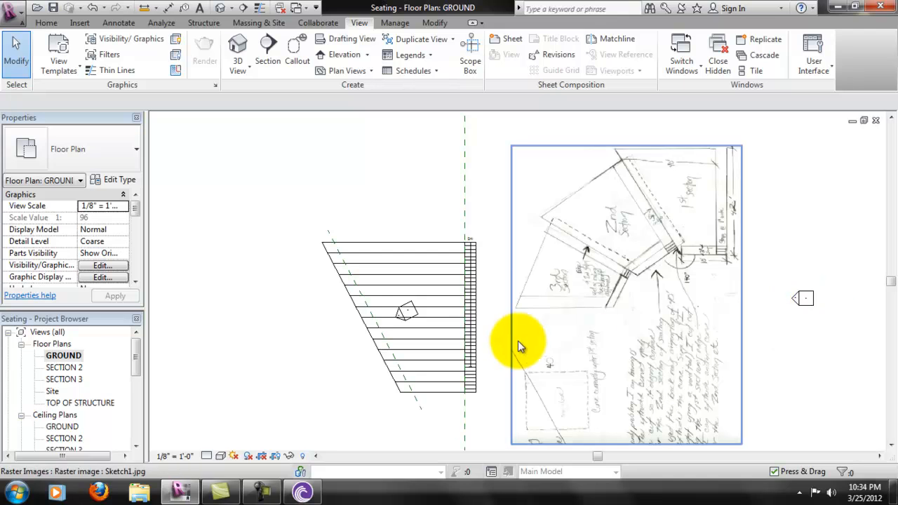
pyautogui.scroll(1, 479, 334)
pyautogui.scroll(1, 381, 319)
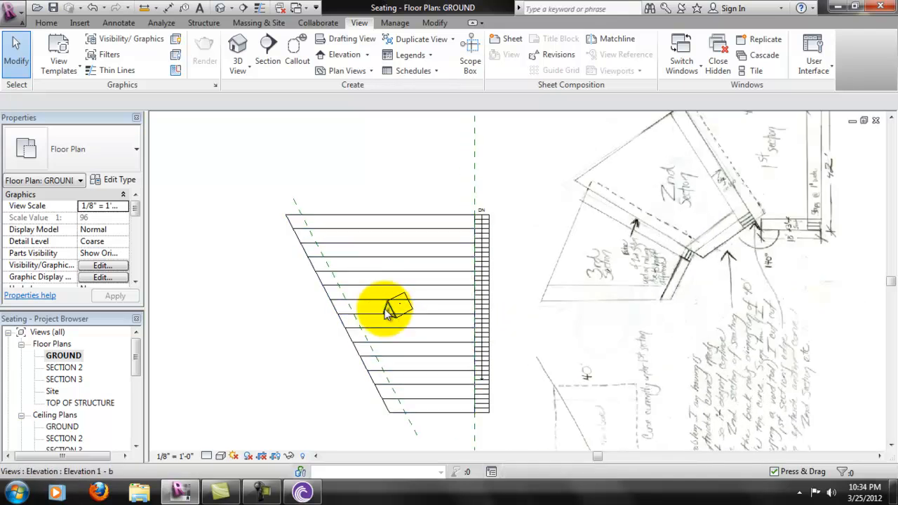
pyautogui.doubleClick(391, 308)
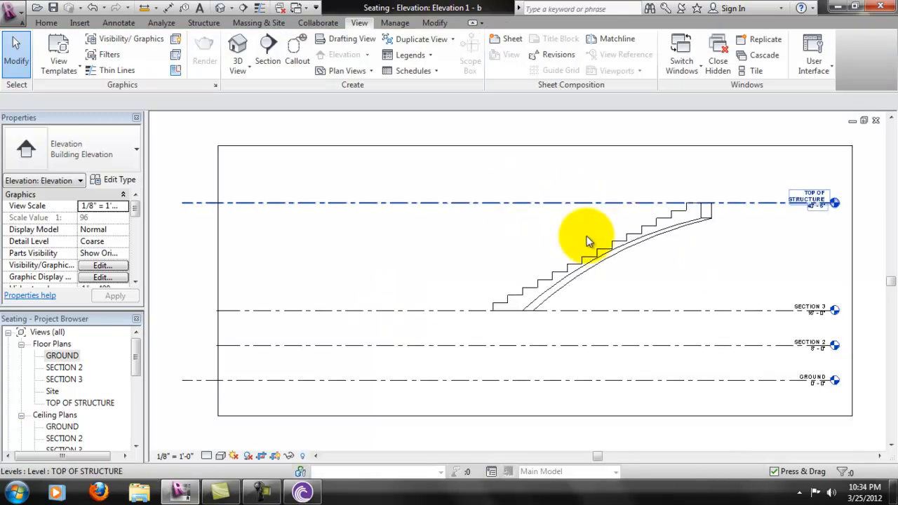
pyautogui.moveTo(668, 172); pyautogui.dragTo(647, 190, button='middle')
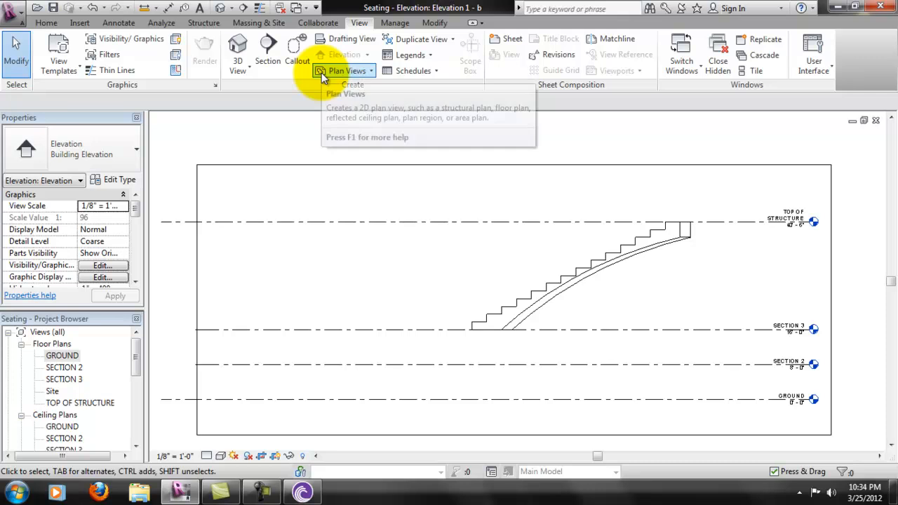
# - Edit the existing seating model in place and set its work plane to Reference Plane : Second Section Plan
pyautogui.click(573, 276)
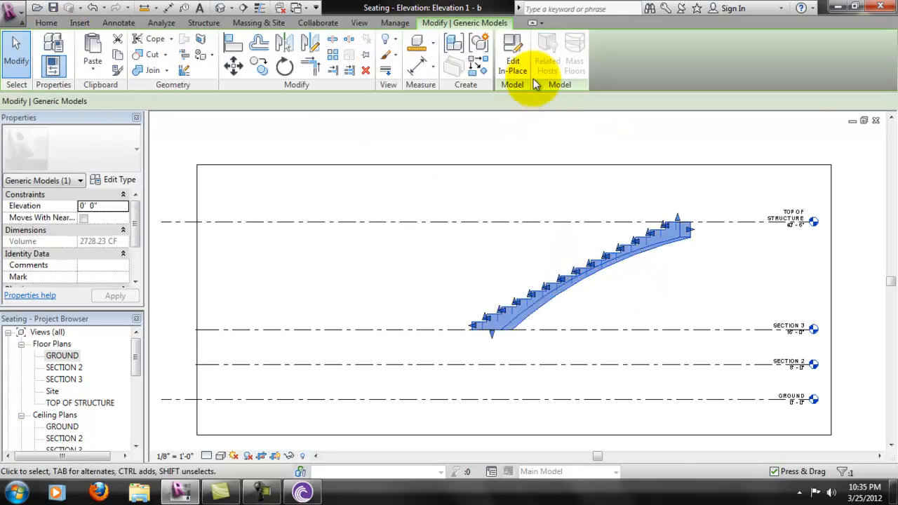
pyautogui.click(513, 50)
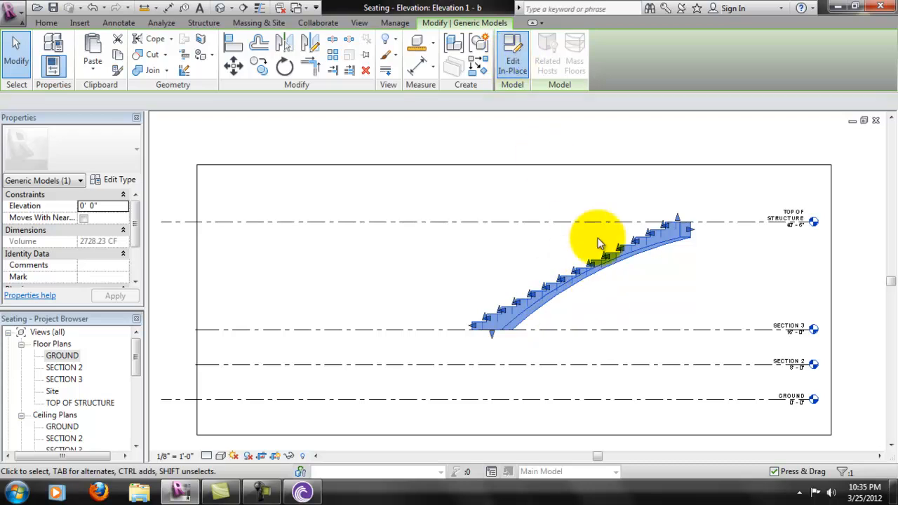
pyautogui.click(625, 60)
pyautogui.click(414, 219)
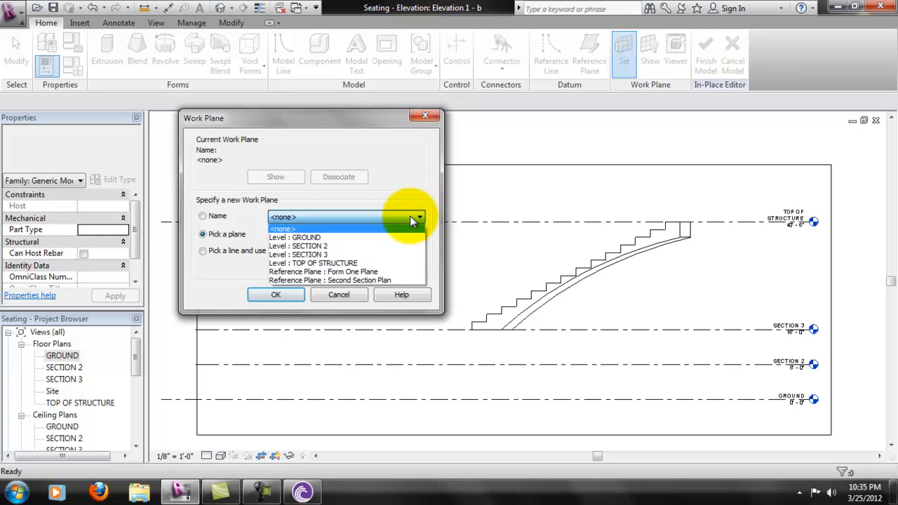
pyautogui.click(380, 280)
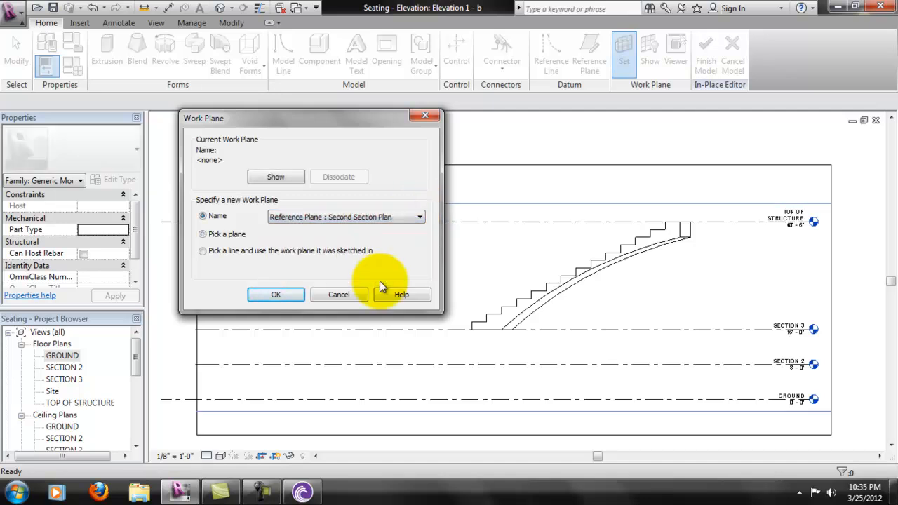
pyautogui.click(276, 298)
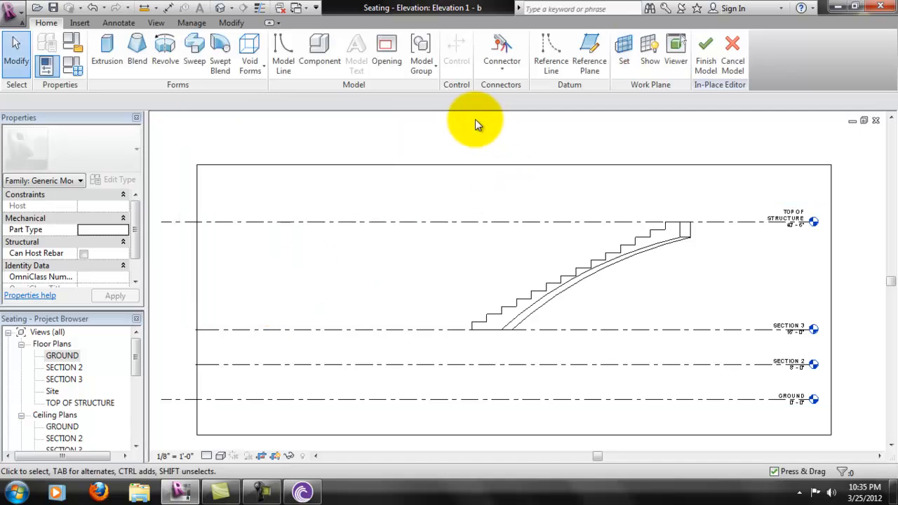
# - Start an extrusion and paste the copied stepped seating profile into its sketch with its base on the SECTION 2 level
pyautogui.click(103, 56)
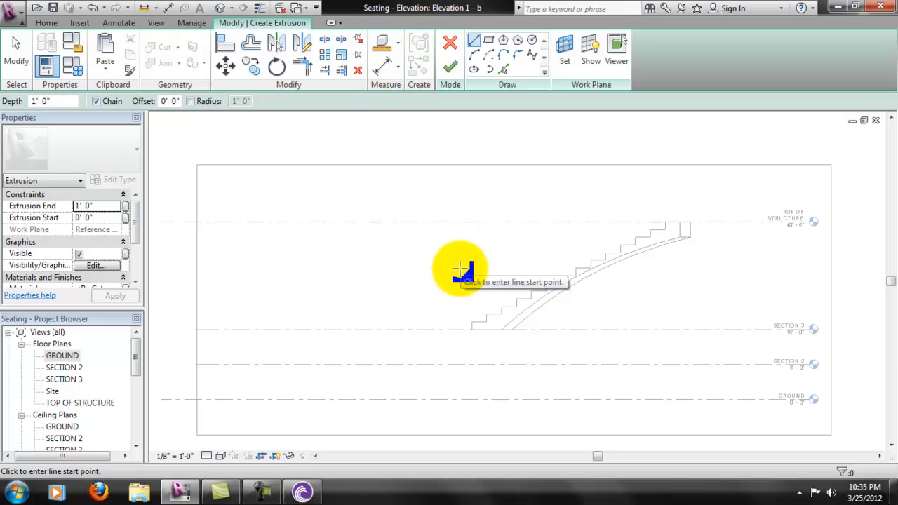
pyautogui.press('Escape')
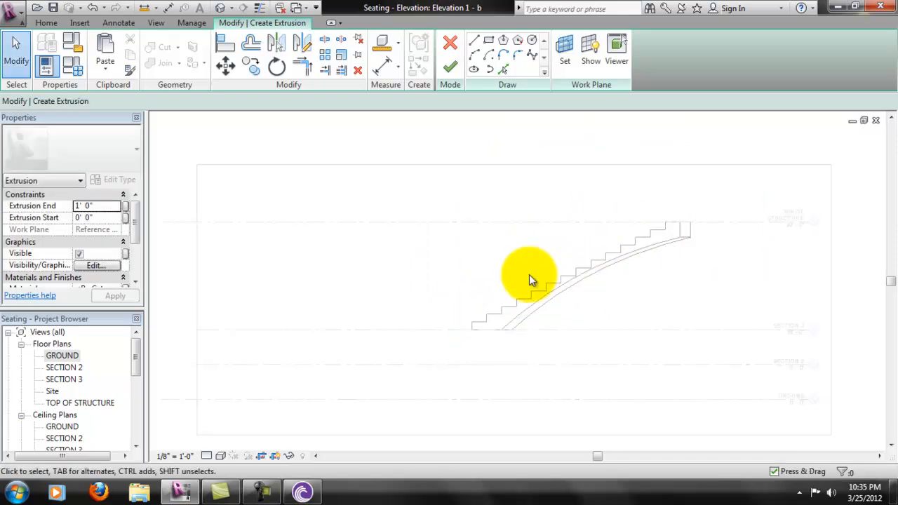
pyautogui.hotkey('ctrl', 'v')
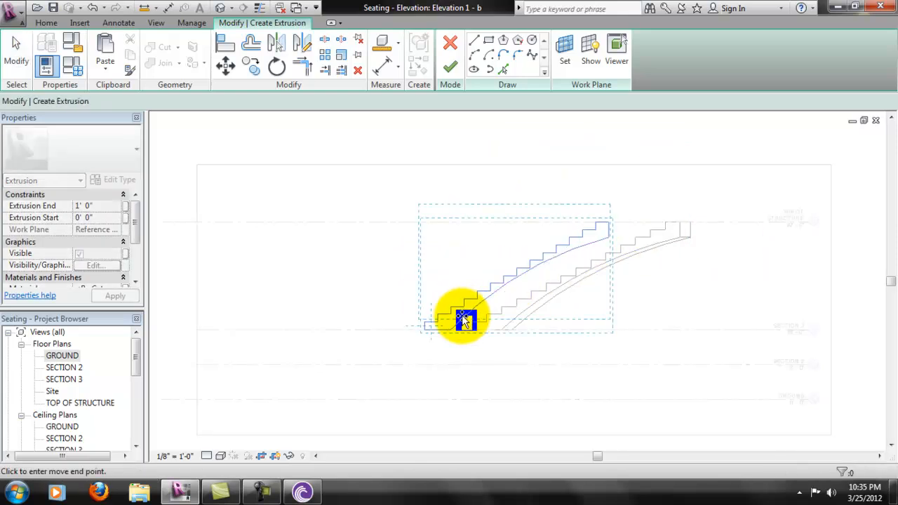
pyautogui.click(439, 363)
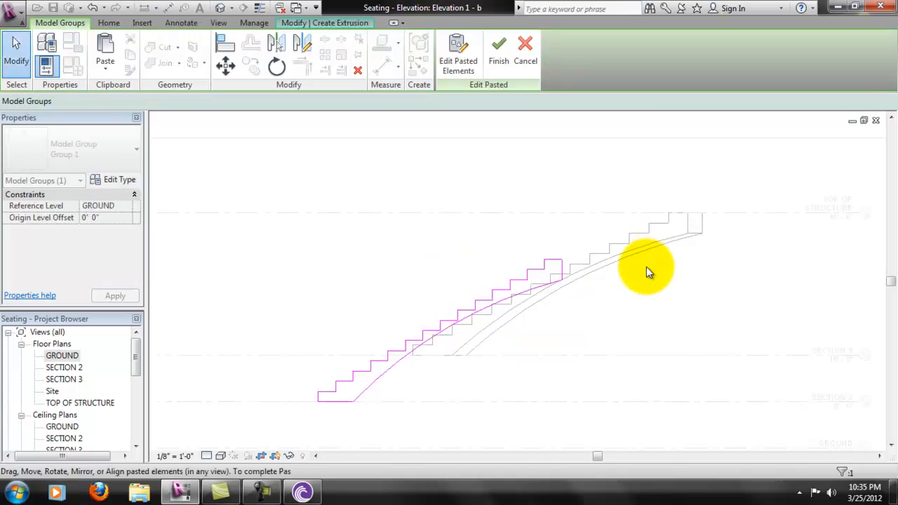
pyautogui.scroll(2, 654, 242)
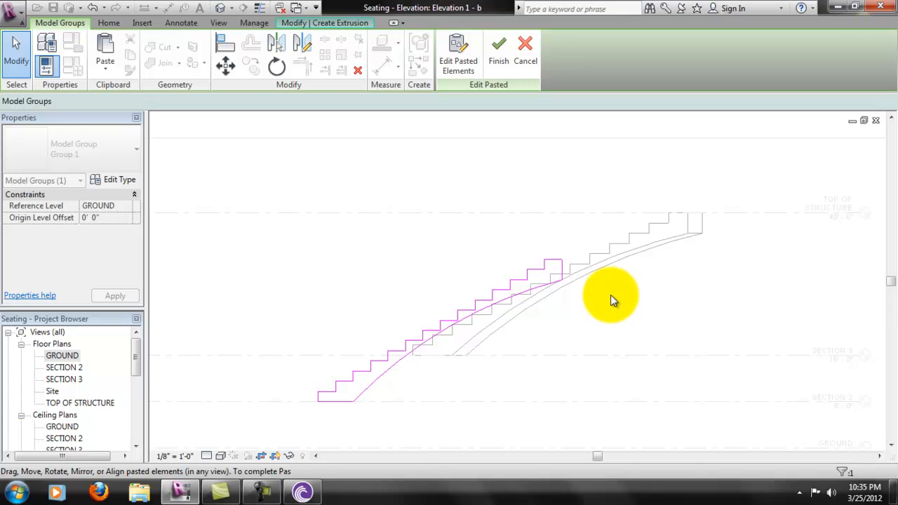
pyautogui.click(573, 326)
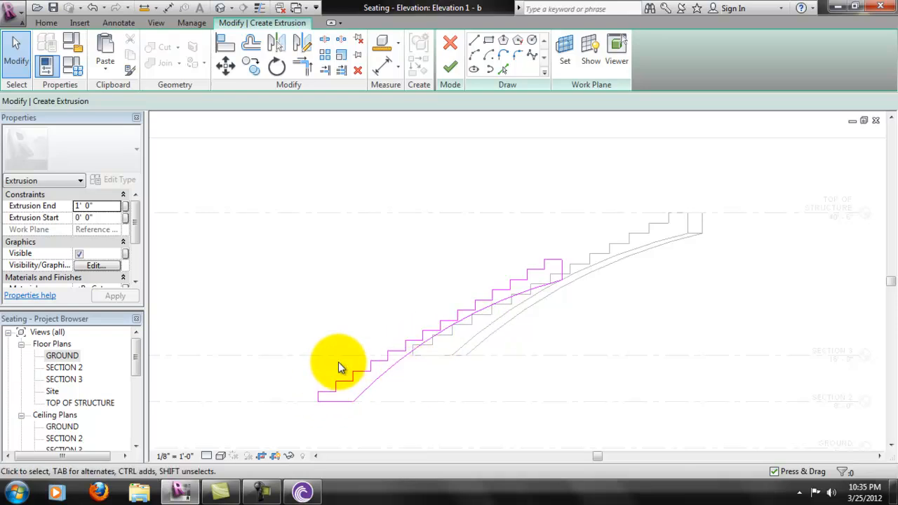
pyautogui.click(225, 44)
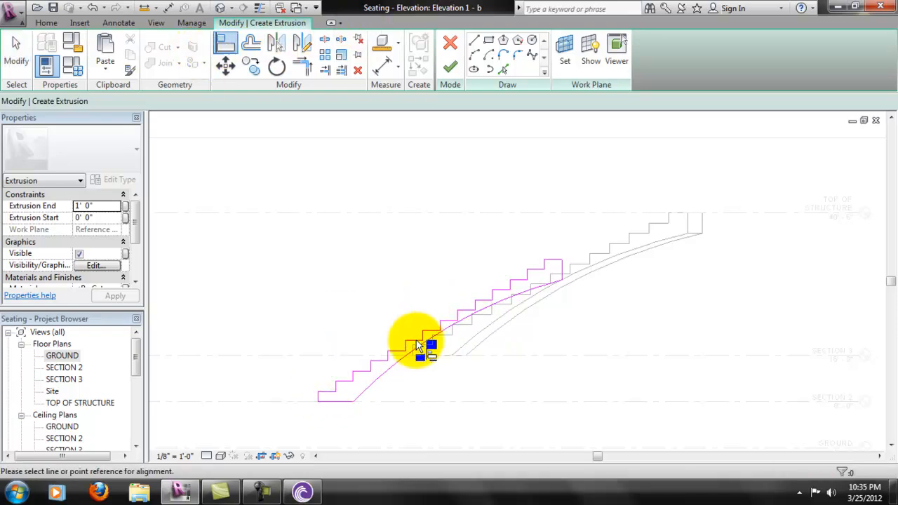
pyautogui.scroll(3, 415, 357)
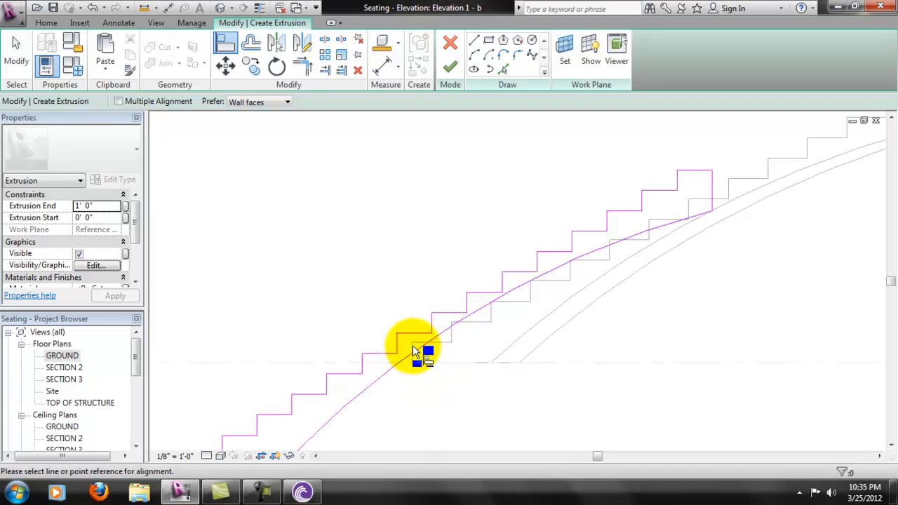
pyautogui.scroll(-3, 417, 359)
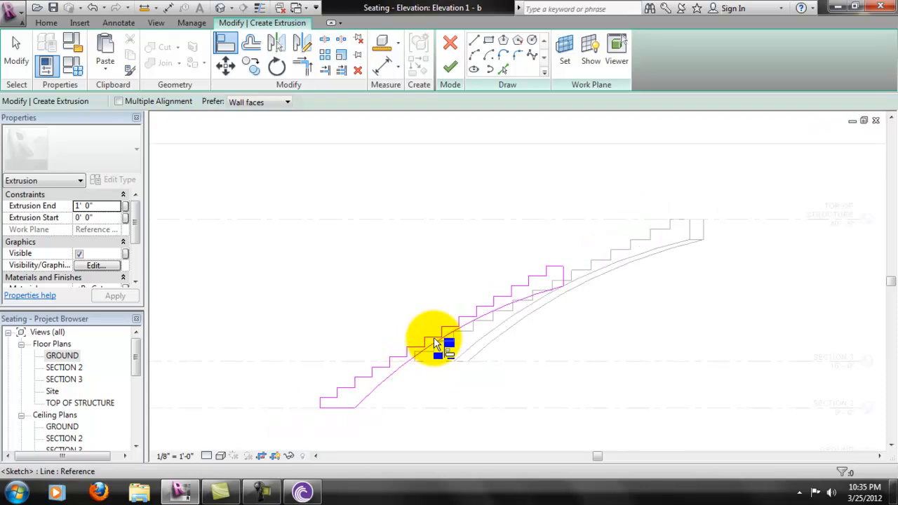
pyautogui.press('Escape')
pyautogui.moveTo(258, 234)
pyautogui.mouseDown()
pyautogui.moveTo(364, 264)
pyautogui.moveTo(605, 451)
pyautogui.mouseUp()
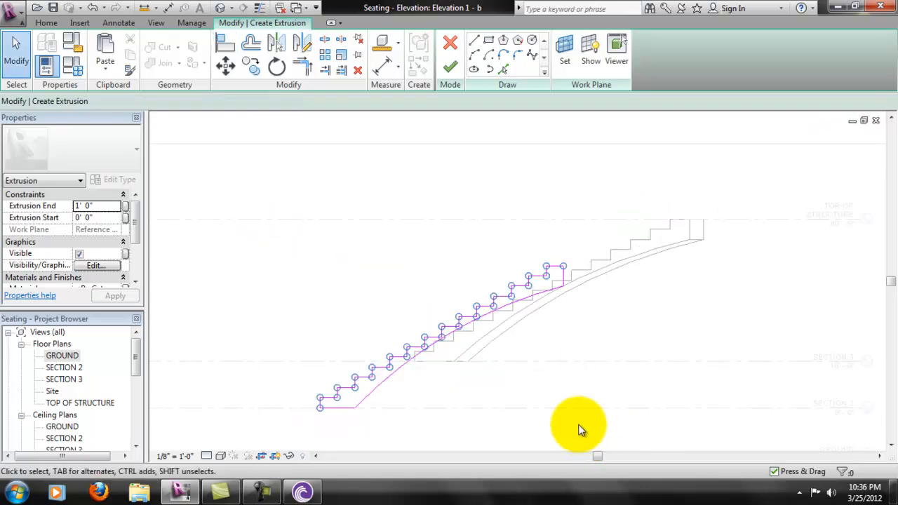
pyautogui.rightClick(435, 339)
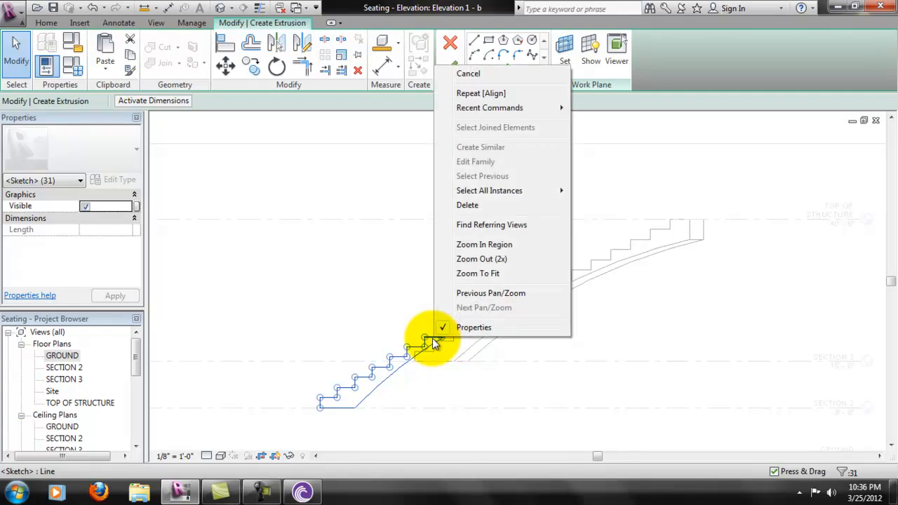
pyautogui.click(698, 52)
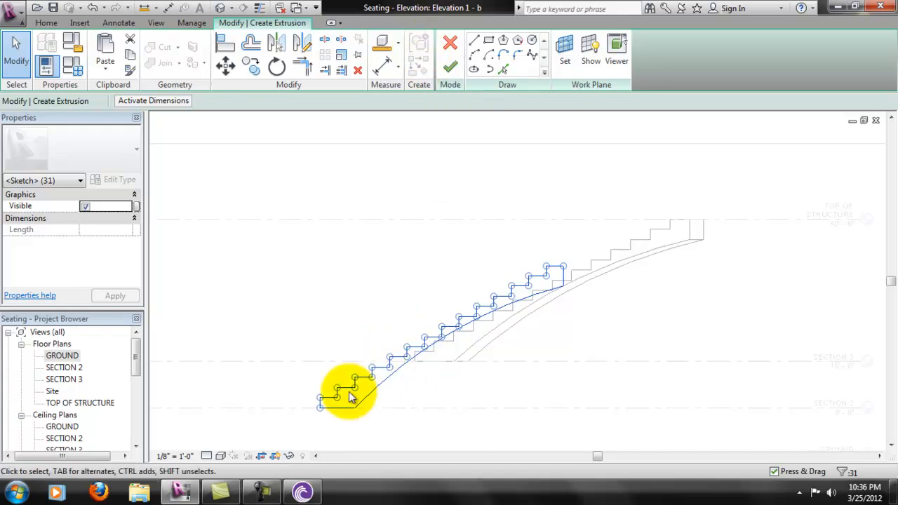
pyautogui.click(323, 305)
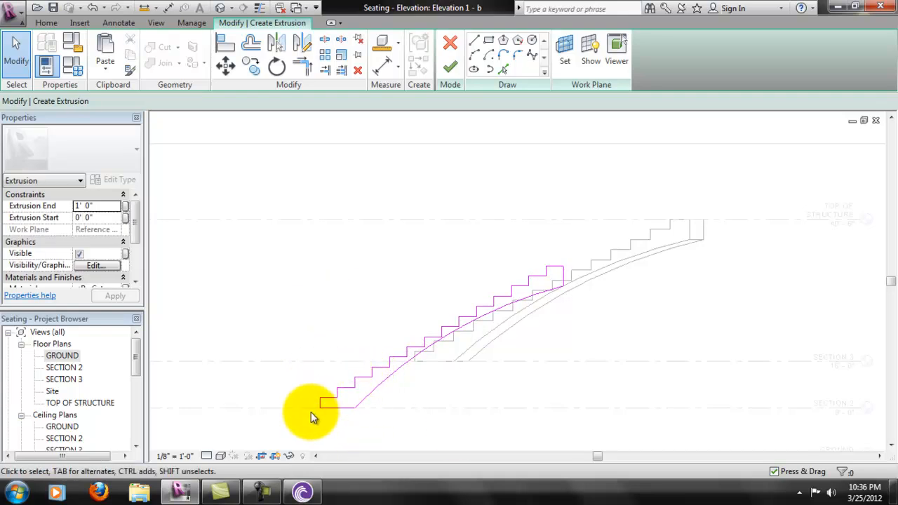
# - Move the whole pasted profile 16' 6" horizontally along the SECTION 2 level, placing its lower front corner roughly below the existing seating's front
pyautogui.moveTo(572, 432); pyautogui.dragTo(607, 446)
pyautogui.click(231, 75)
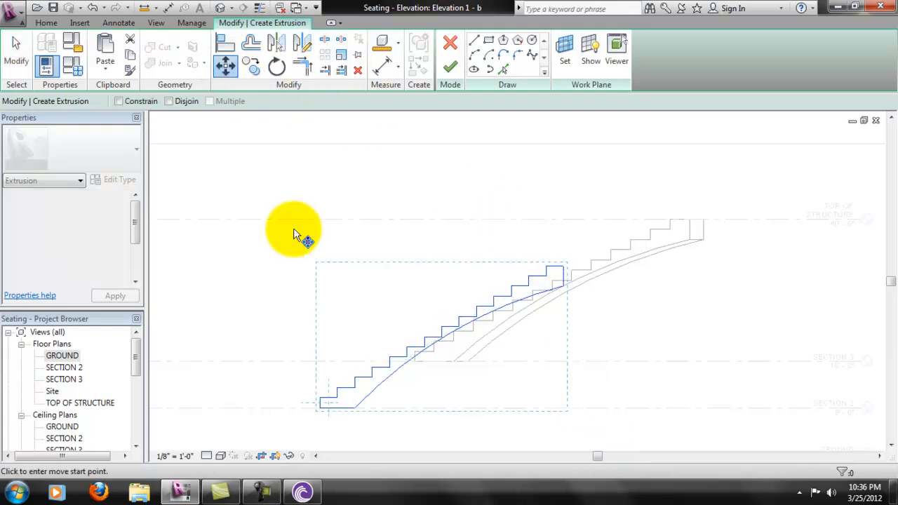
pyautogui.click(322, 409)
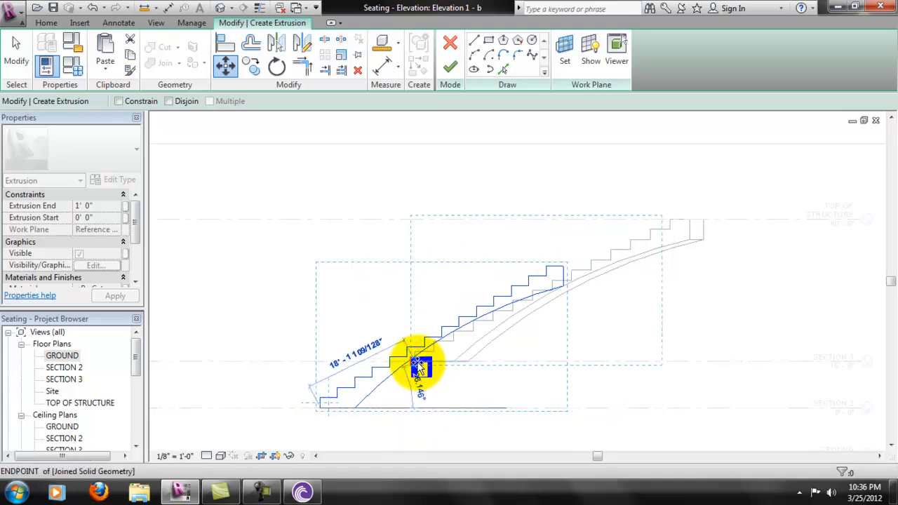
pyautogui.scroll(3, 419, 406)
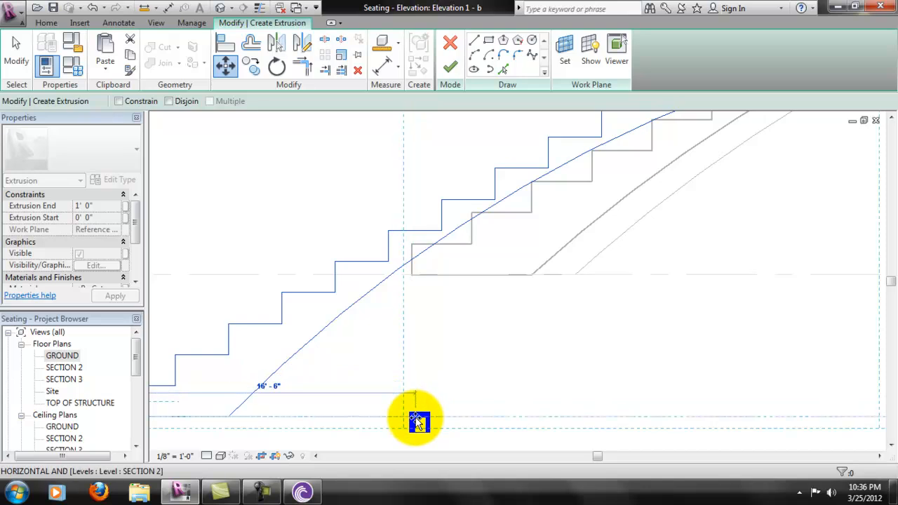
pyautogui.click(417, 420)
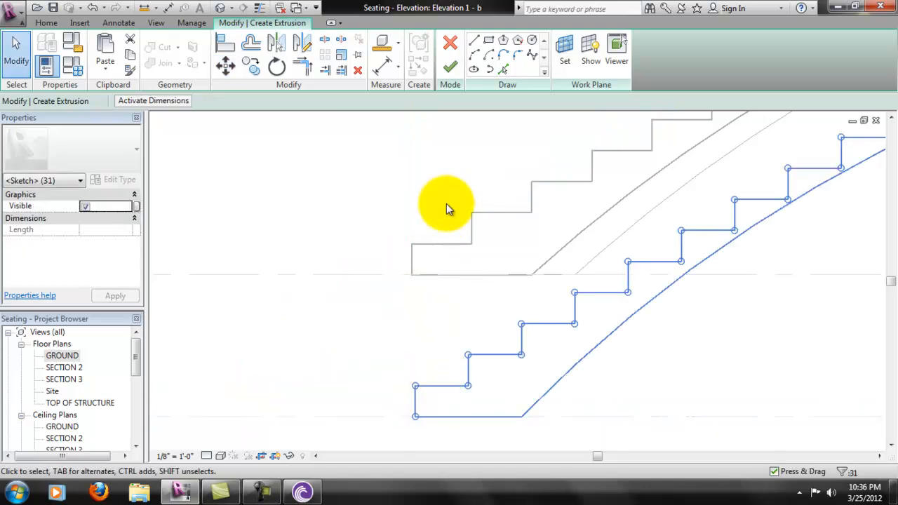
pyautogui.click(422, 200)
pyautogui.click(226, 43)
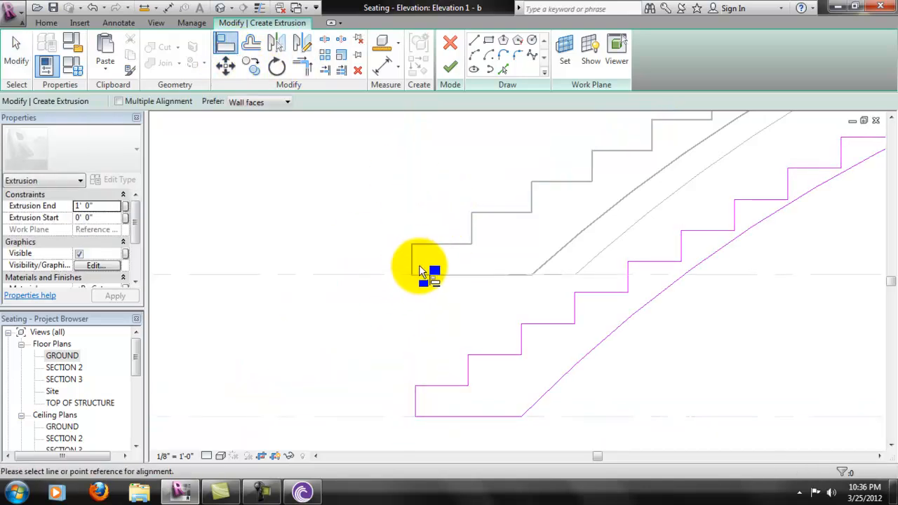
pyautogui.scroll(-5, 482, 321)
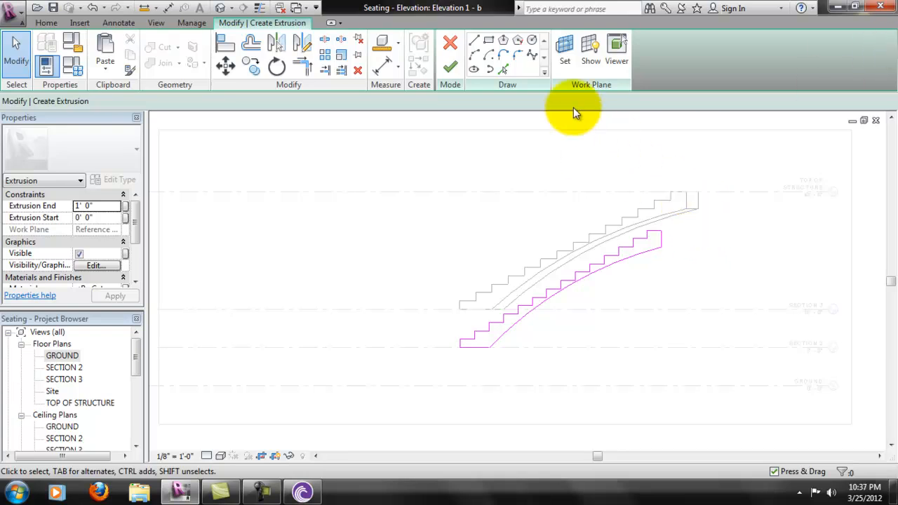
pyautogui.scroll(3, 587, 287)
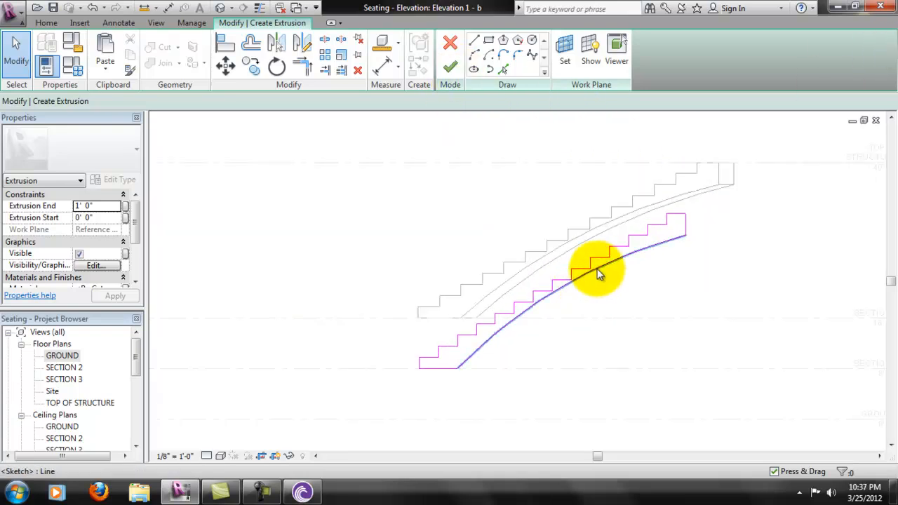
pyautogui.scroll(-1, 634, 216)
pyautogui.scroll(1, 349, 393)
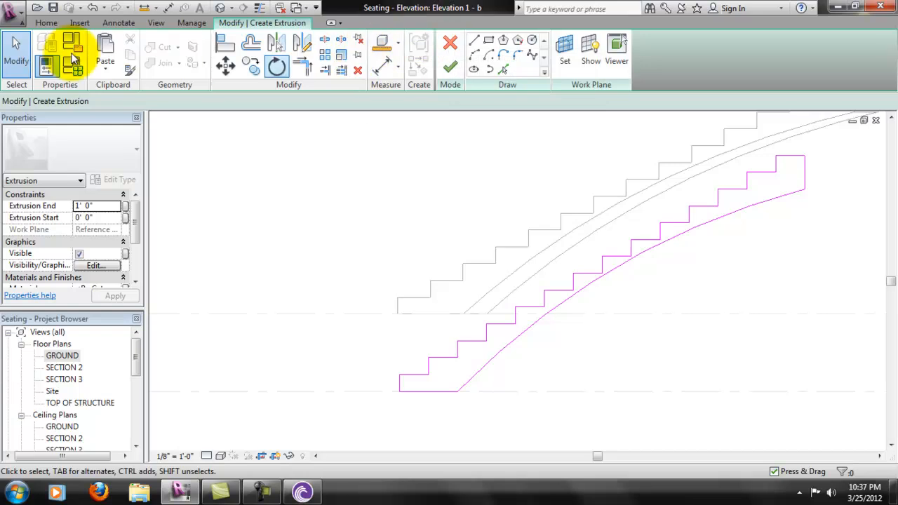
pyautogui.click(46, 22)
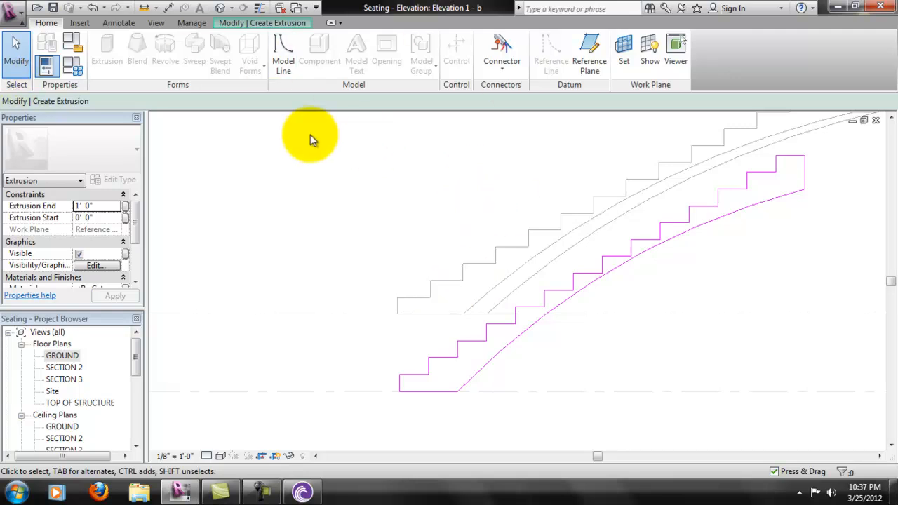
pyautogui.click(265, 22)
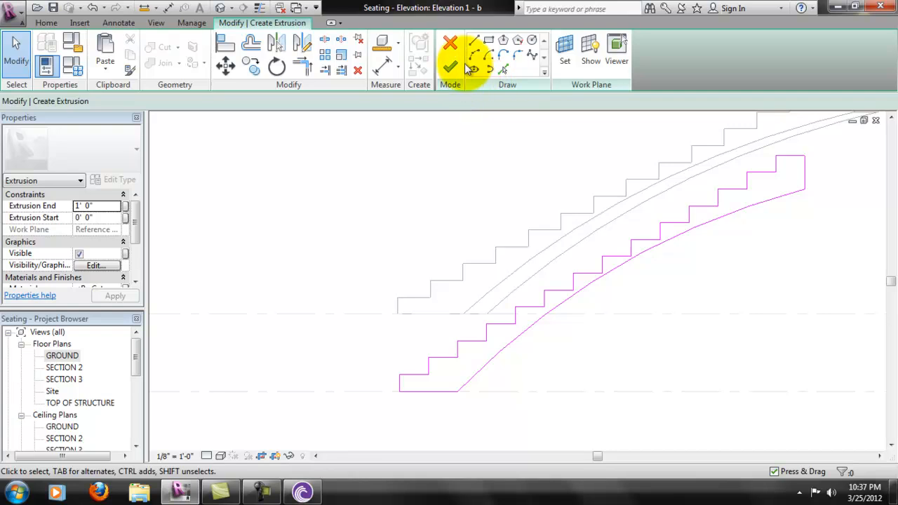
# - Draw a vertical guide line from the existing seating's lower front corner down to just below the SECTION 2 level
pyautogui.click(474, 40)
pyautogui.click(398, 314)
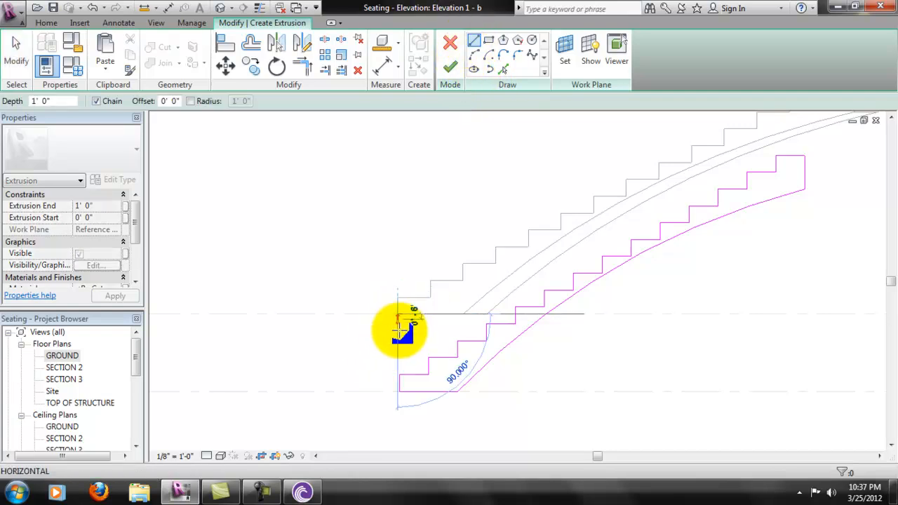
pyautogui.click(399, 395)
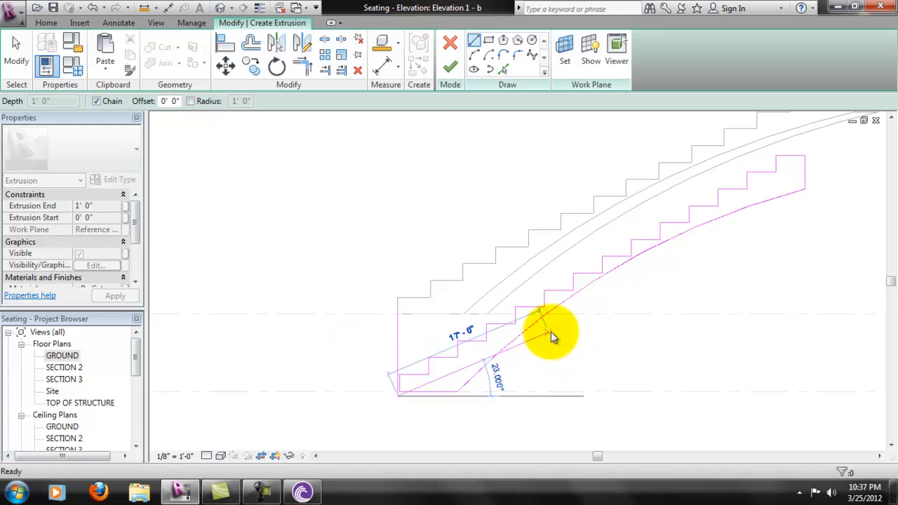
pyautogui.press('Escape')
pyautogui.press('Escape')
# - Move the pasted stepped profile, excluding the guide line, horizontally so its lower front corner lands on the vertical guide line
pyautogui.moveTo(333, 145); pyautogui.dragTo(785, 348)
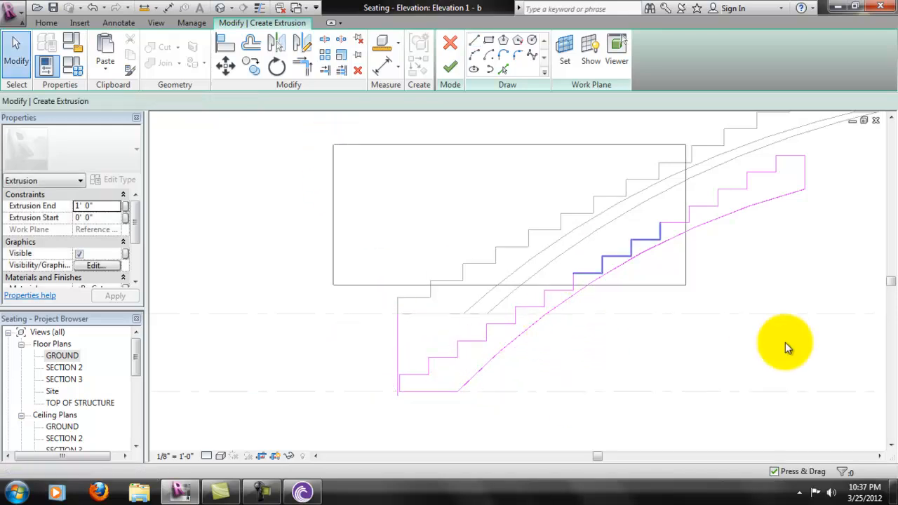
pyautogui.moveTo(822, 411); pyautogui.dragTo(819, 407)
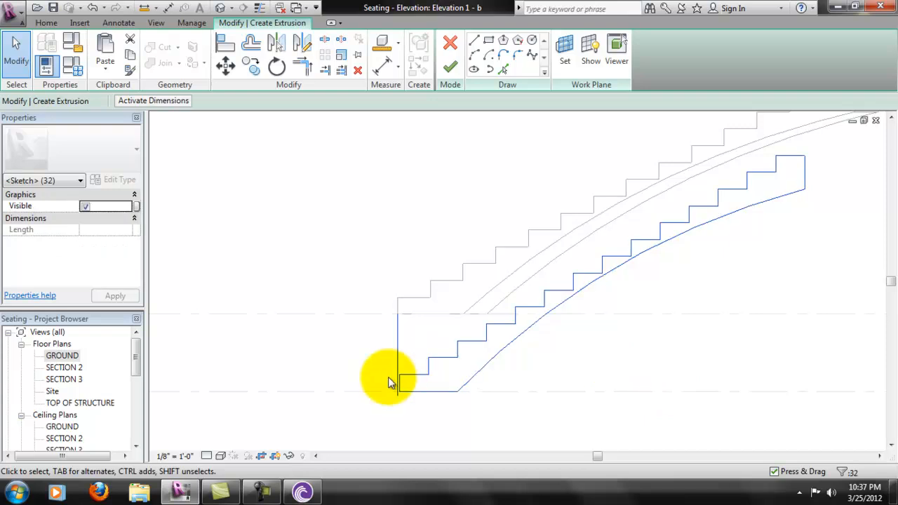
pyautogui.scroll(3, 388, 377)
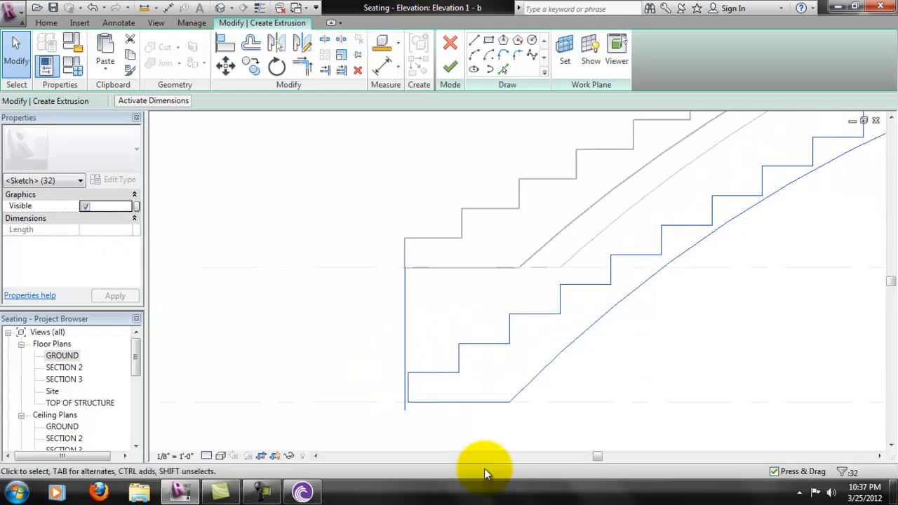
pyautogui.click(412, 362)
pyautogui.scroll(-3, 466, 360)
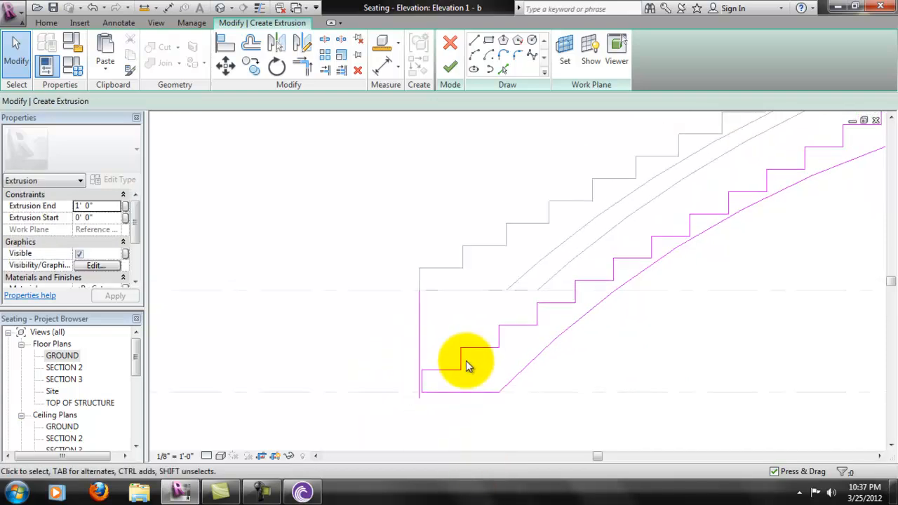
pyautogui.scroll(-1, 472, 356)
pyautogui.moveTo(388, 195); pyautogui.dragTo(763, 404)
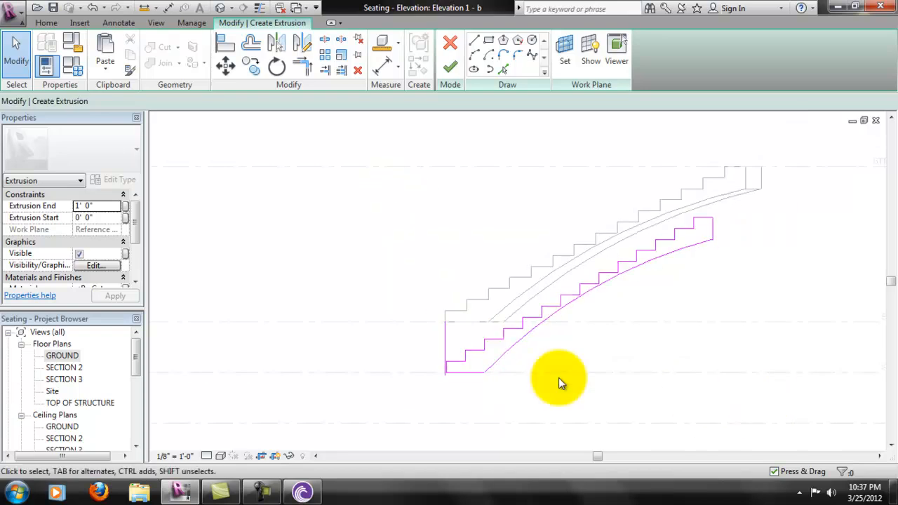
pyautogui.scroll(2, 457, 356)
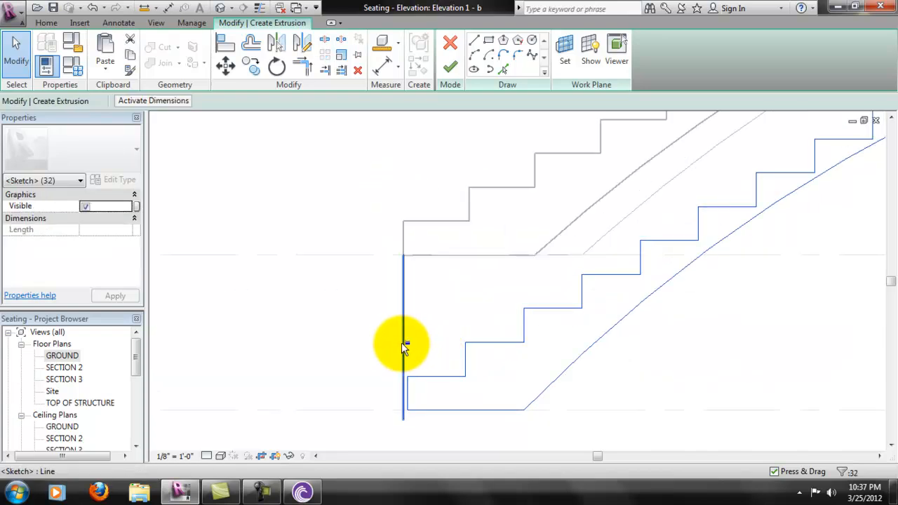
pyautogui.keyDown('shift'); pyautogui.click(404, 344); pyautogui.keyUp('shift')
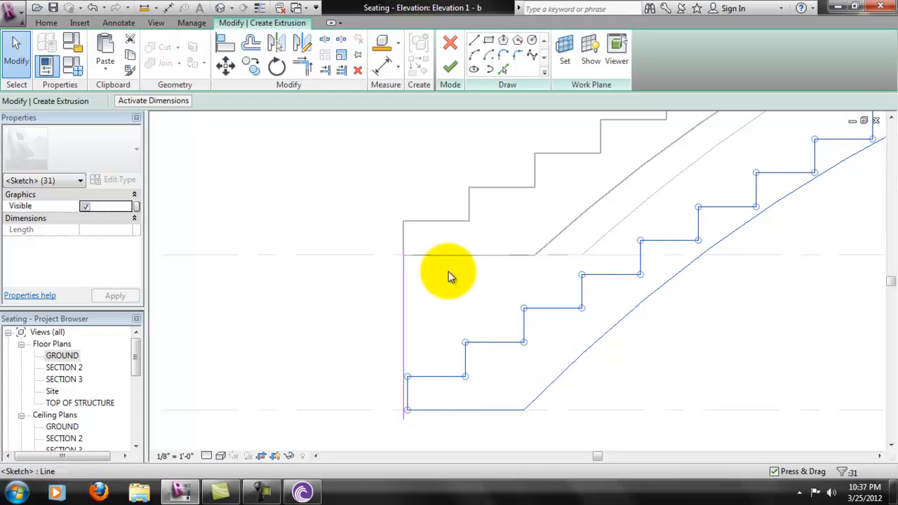
pyautogui.click(225, 65)
pyautogui.scroll(2, 414, 413)
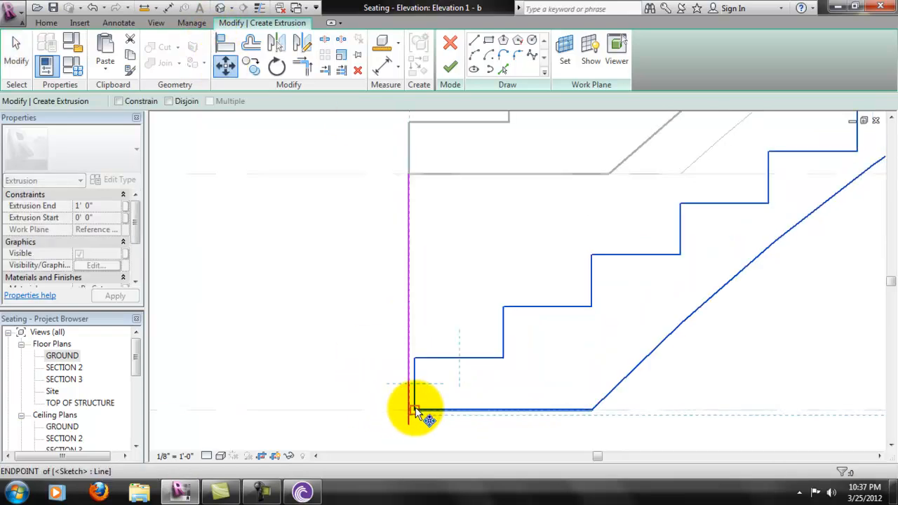
pyautogui.click(410, 407)
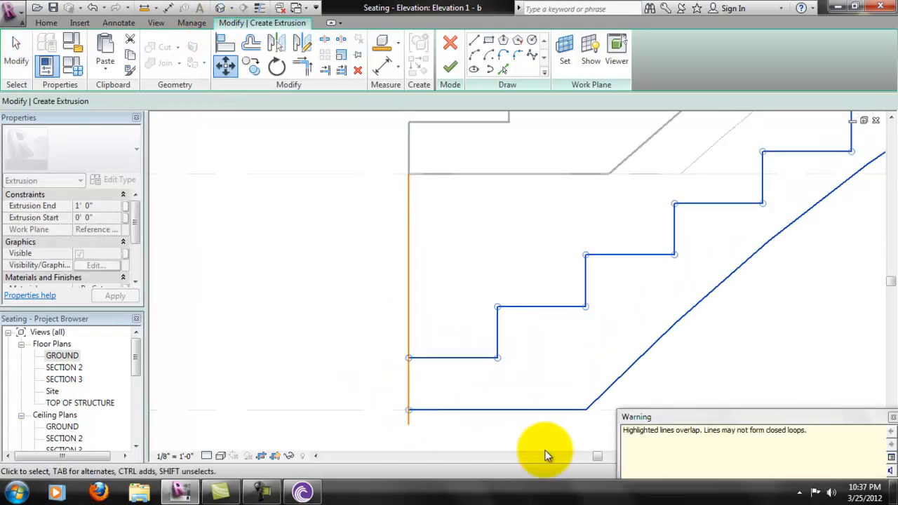
pyautogui.click(472, 297)
# - Delete the vertical guide line and finish the second section's extrusion sketch
pyautogui.click(411, 273)
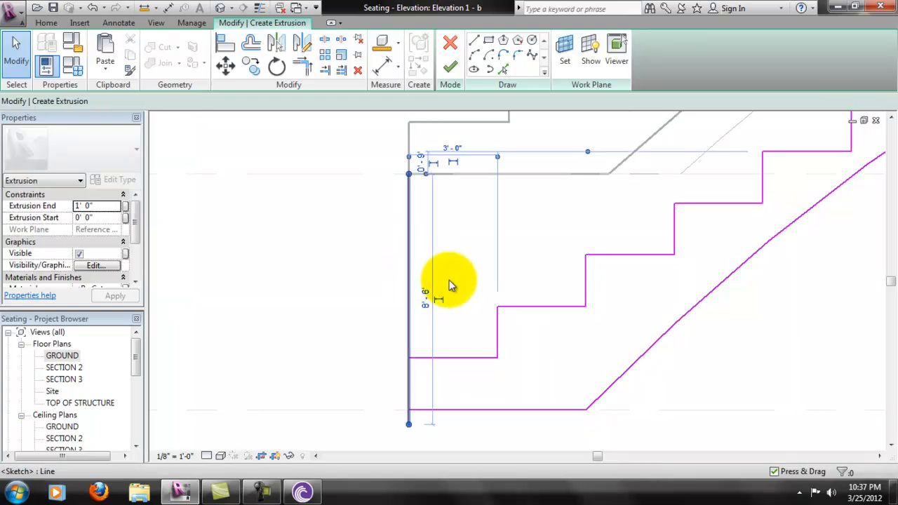
pyautogui.press('Delete')
pyautogui.scroll(-5, 441, 361)
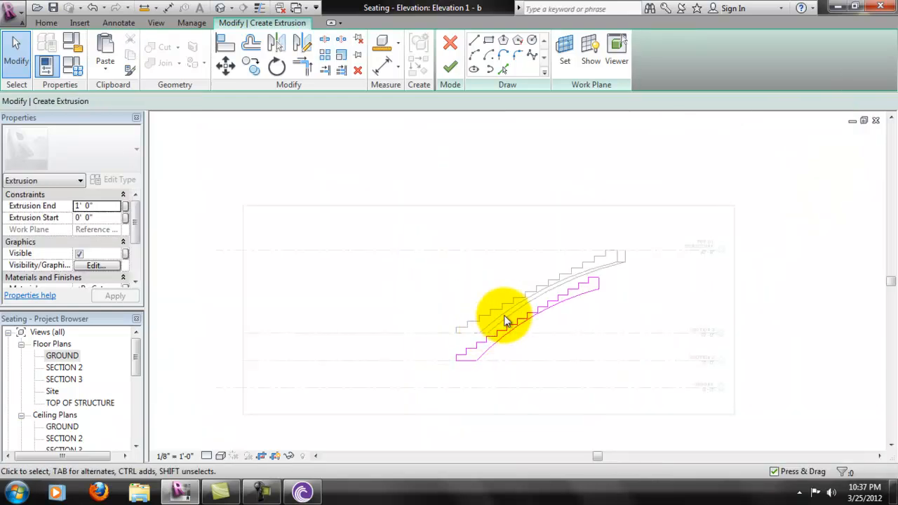
pyautogui.scroll(1, 549, 243)
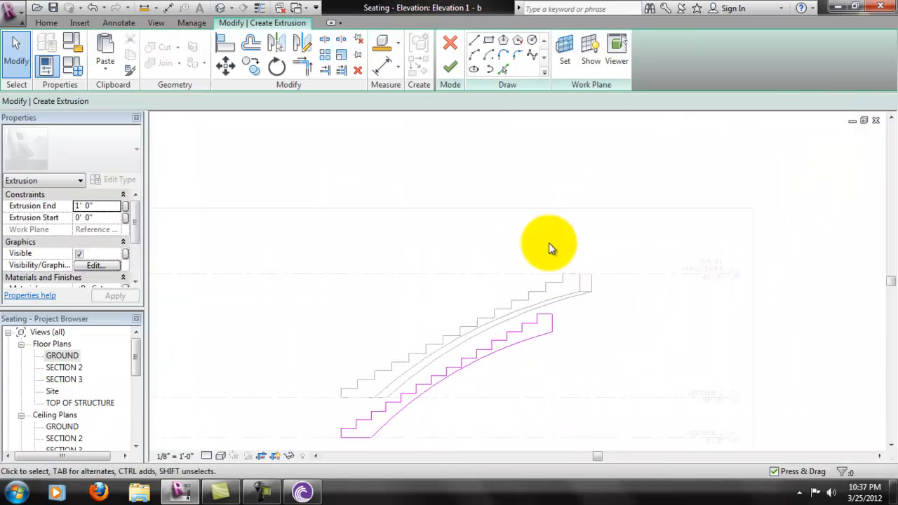
pyautogui.click(449, 69)
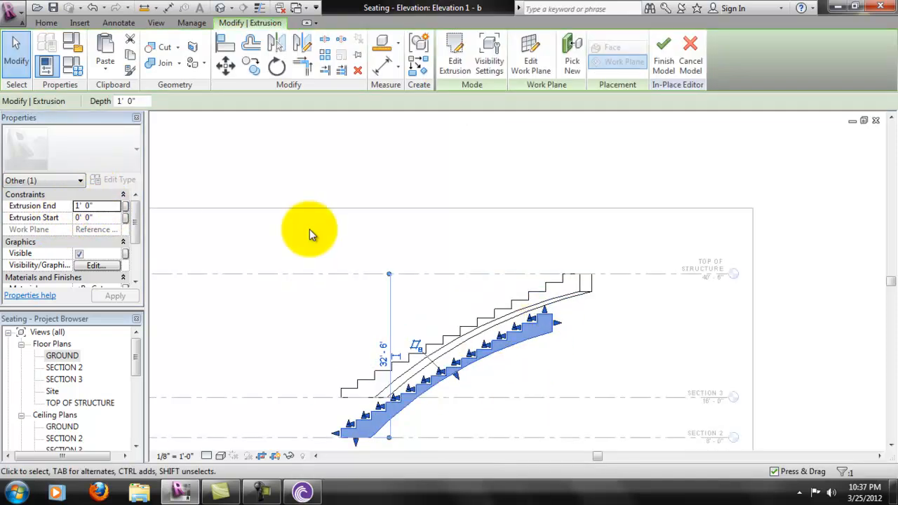
# - Set the second section's Extrusion End to -40' and apply it
pyautogui.click(90, 205)
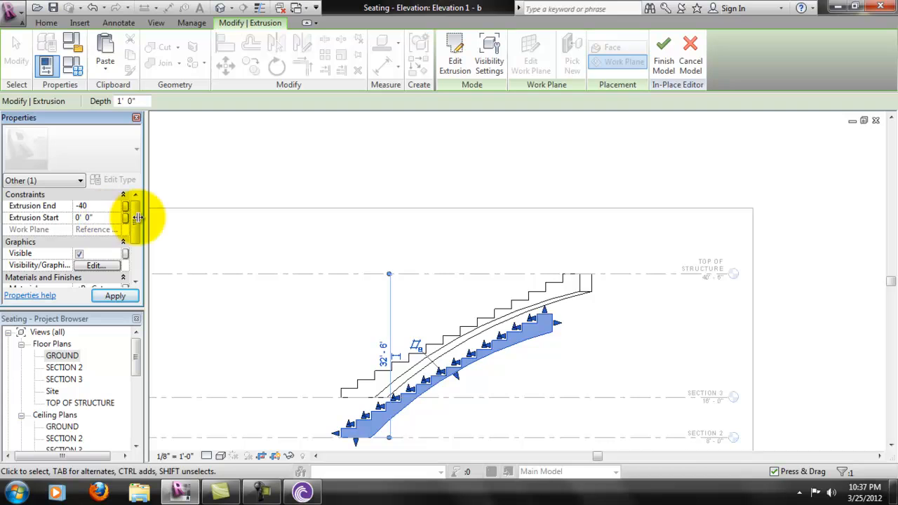
pyautogui.click(115, 295)
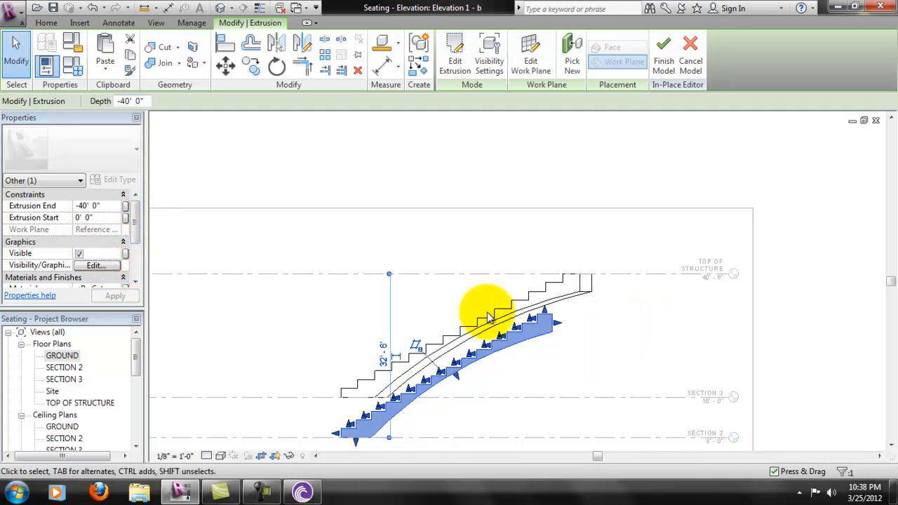
pyautogui.click(600, 331)
# - Open the {3D} view and examine from the front where the two seating sections meet
pyautogui.scroll(-3, 126, 382)
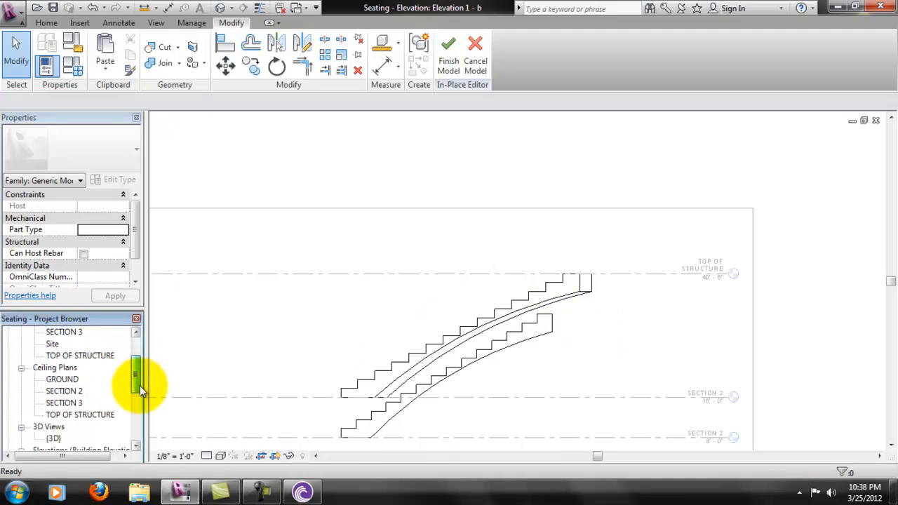
pyautogui.doubleClick(54, 380)
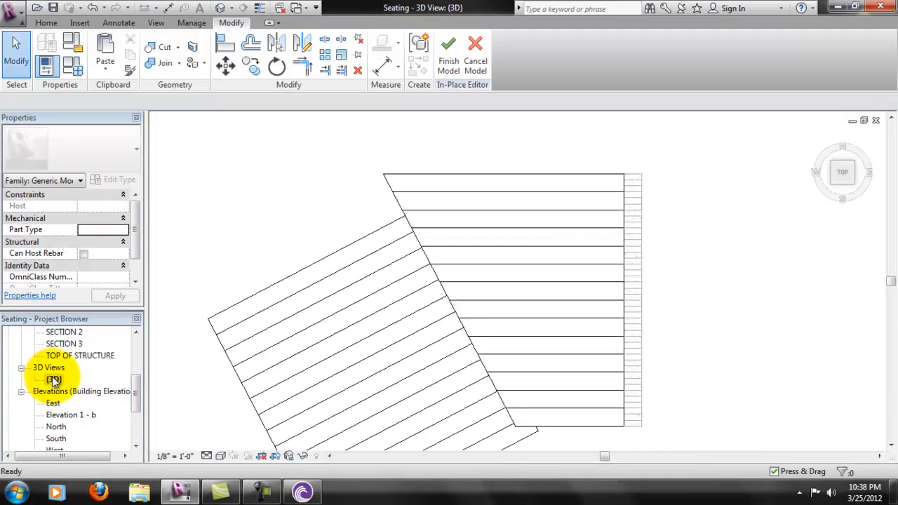
pyautogui.moveTo(530, 364)
pyautogui.mouseDown(button='middle')
pyautogui.moveTo(521, 264)
pyautogui.moveTo(501, 316)
pyautogui.moveTo(507, 277)
pyautogui.moveTo(491, 114)
pyautogui.moveTo(531, 339)
pyautogui.moveTo(445, 220)
pyautogui.moveTo(405, 221)
pyautogui.moveTo(565, 371)
pyautogui.moveTo(393, 381)
pyautogui.moveTo(341, 397)
pyautogui.moveTo(315, 422)
pyautogui.moveTo(328, 457)
pyautogui.moveTo(315, 446)
pyautogui.moveTo(328, 392)
pyautogui.moveTo(439, 369)
pyautogui.moveTo(587, 386)
pyautogui.moveTo(701, 361)
pyautogui.moveTo(686, 322)
pyautogui.moveTo(627, 318)
pyautogui.moveTo(622, 251)
pyautogui.moveTo(598, 255)
pyautogui.moveTo(585, 224)
pyautogui.moveTo(603, 267)
pyautogui.moveTo(613, 386)
pyautogui.moveTo(635, 335)
pyautogui.moveTo(668, 341)
pyautogui.moveTo(603, 360)
pyautogui.mouseUp(button='middle')
pyautogui.scroll(1, 522, 265)
pyautogui.scroll(3, 437, 290)
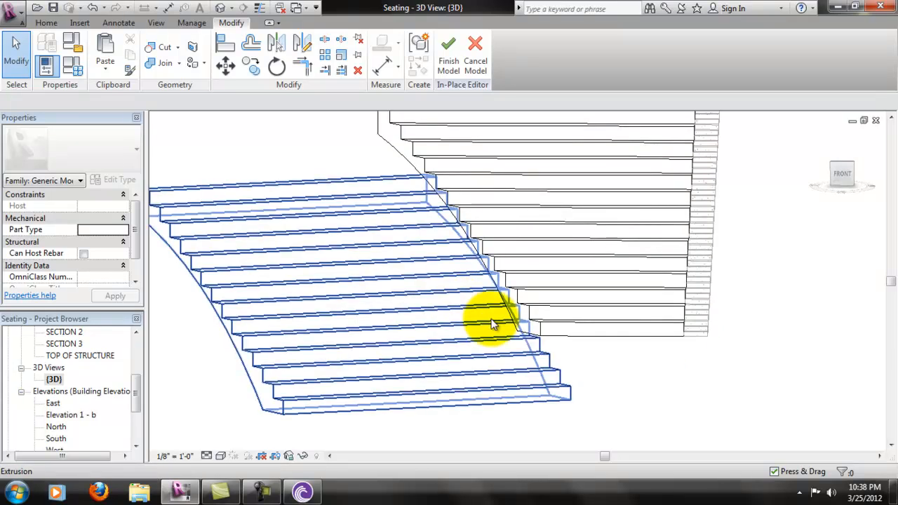
pyautogui.keyDown('shift'); pyautogui.moveTo(586, 376); pyautogui.dragTo(501, 316, button='middle'); pyautogui.keyUp('shift')
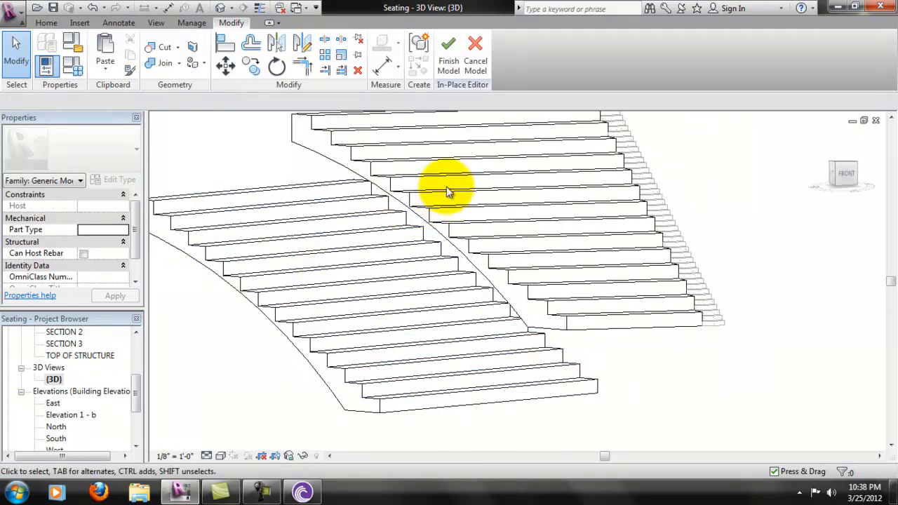
pyautogui.click(362, 237)
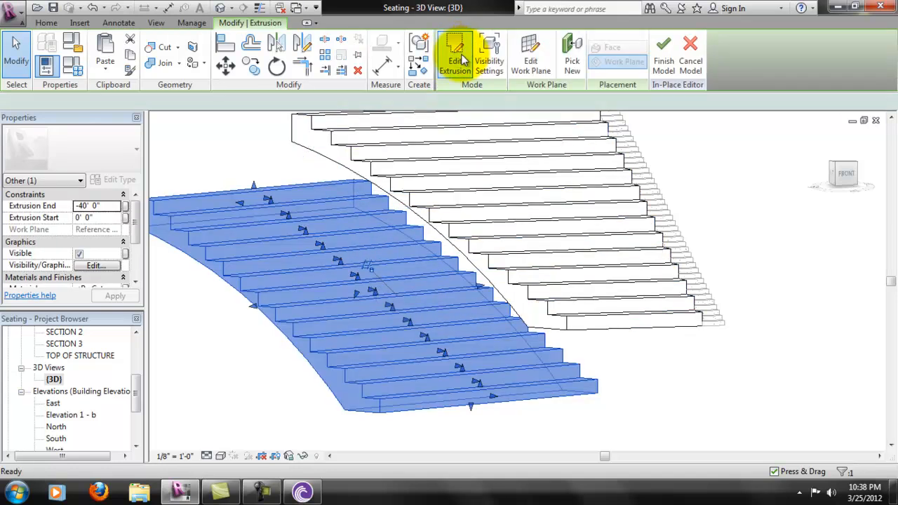
pyautogui.click(461, 52)
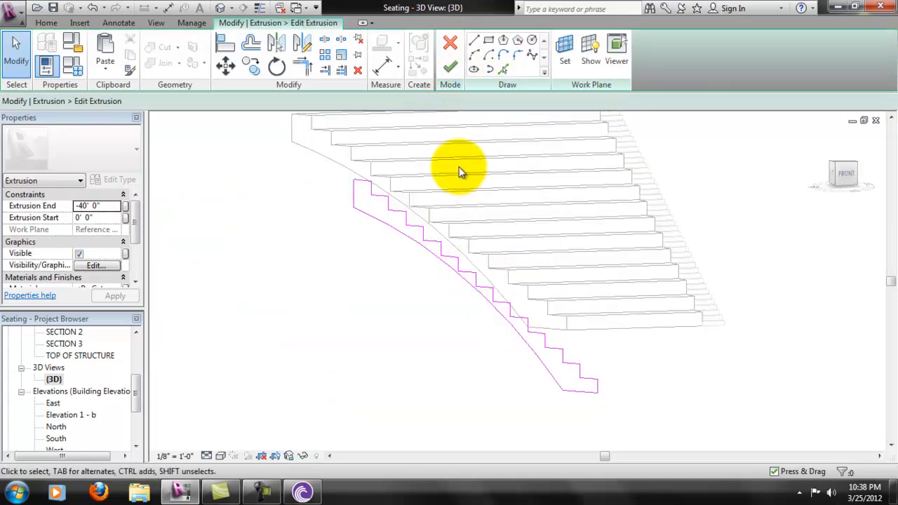
pyautogui.click(450, 67)
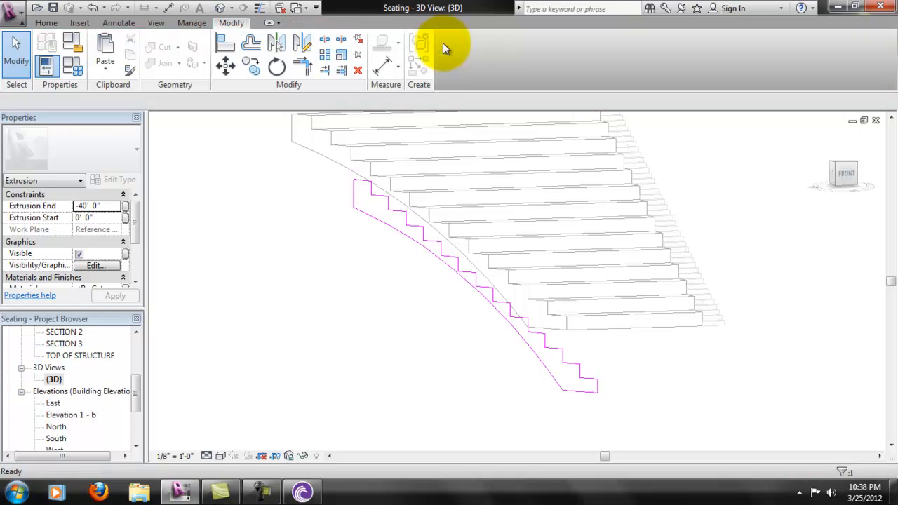
# - Open the GROUND floor plan and finish the in-place seating model
pyautogui.moveTo(139, 391); pyautogui.dragTo(137, 337)
pyautogui.click(64, 356)
pyautogui.doubleClick(66, 357)
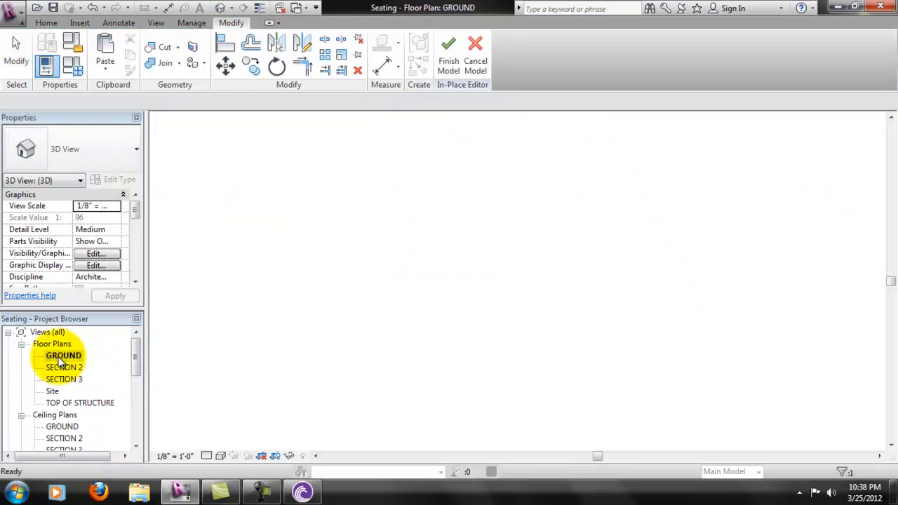
pyautogui.click(296, 212)
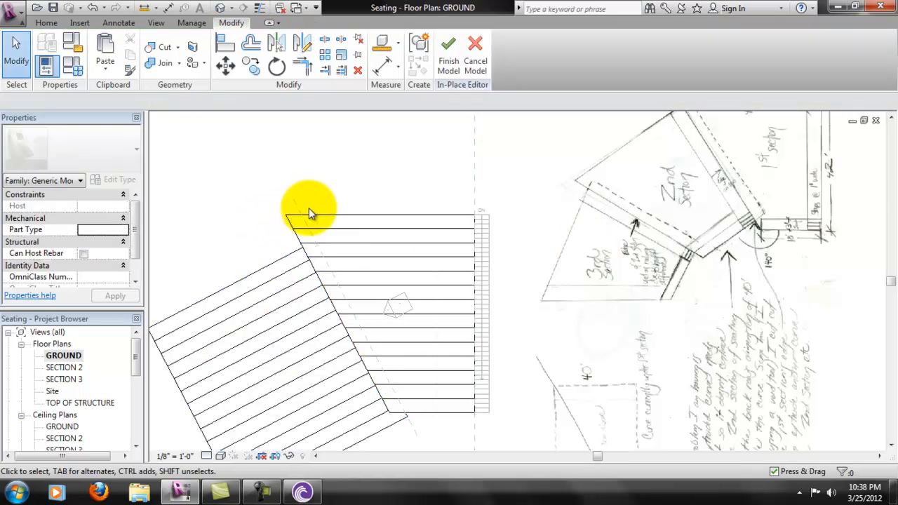
pyautogui.scroll(3, 321, 250)
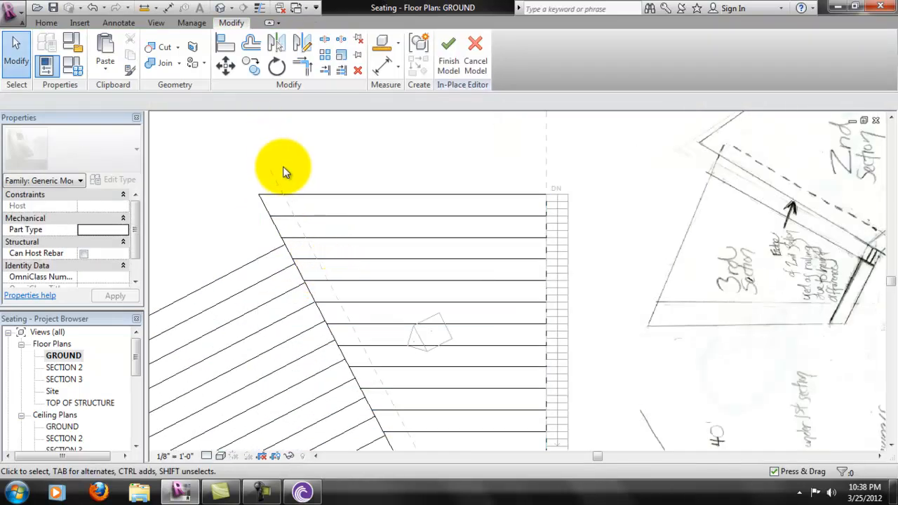
pyautogui.click(280, 191)
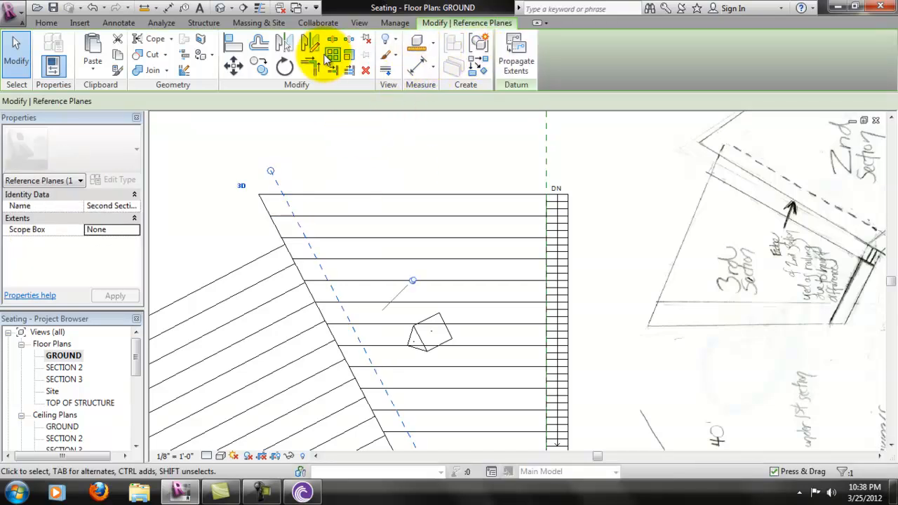
pyautogui.click(233, 47)
pyautogui.click(293, 203)
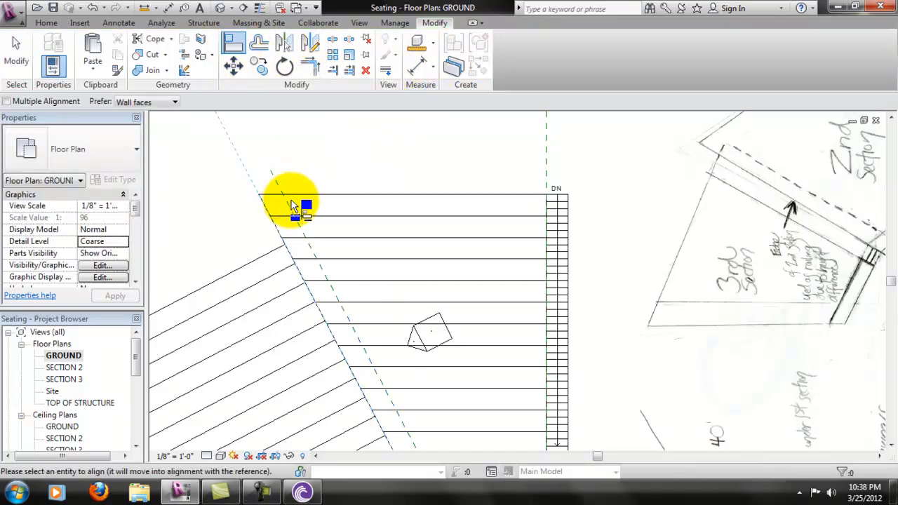
pyautogui.scroll(3, 296, 204)
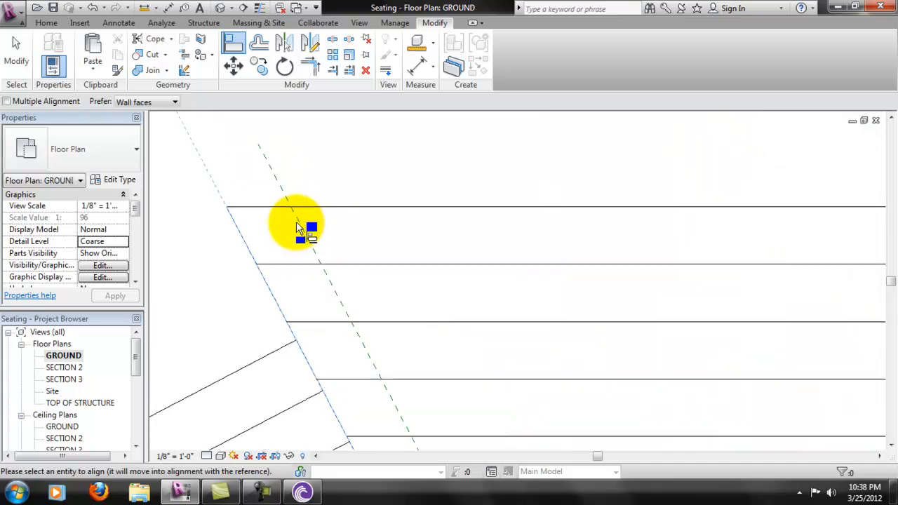
pyautogui.press('Escape')
pyautogui.press('Escape')
# - Unpin the Second Section Plan reference plane and align it with the slanted side edge of the first seating section
pyautogui.moveTo(315, 116); pyautogui.dragTo(342, 77, button='middle')
pyautogui.click(233, 45)
pyautogui.click(310, 149)
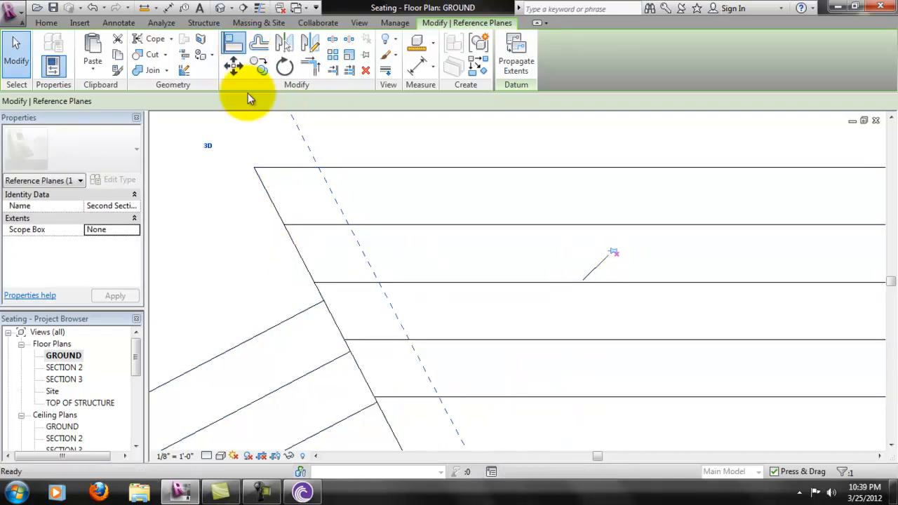
pyautogui.click(233, 48)
pyautogui.click(334, 199)
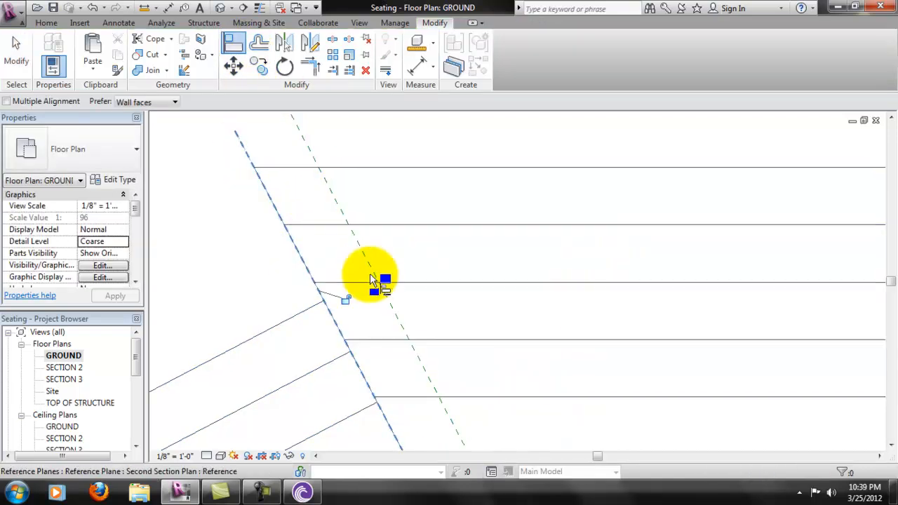
pyautogui.scroll(-7, 357, 303)
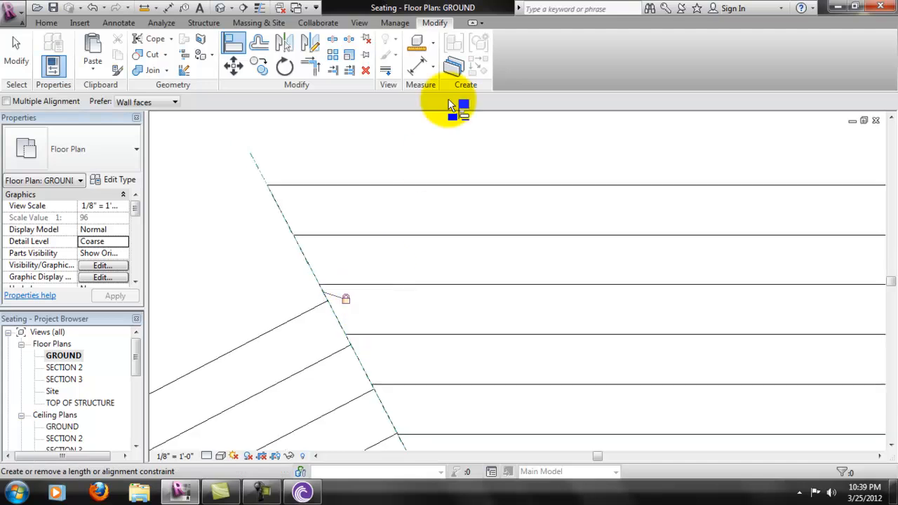
pyautogui.moveTo(497, 220); pyautogui.dragTo(531, 119, button='middle')
pyautogui.scroll(-1, 471, 242)
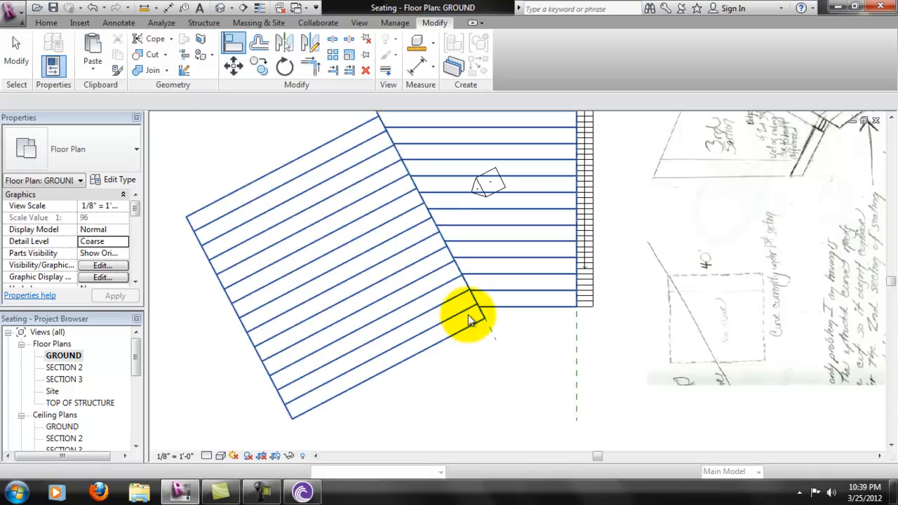
pyautogui.press('Escape')
# - Reopen the {3D} view to check the second section's position against the first
pyautogui.scroll(1, 489, 302)
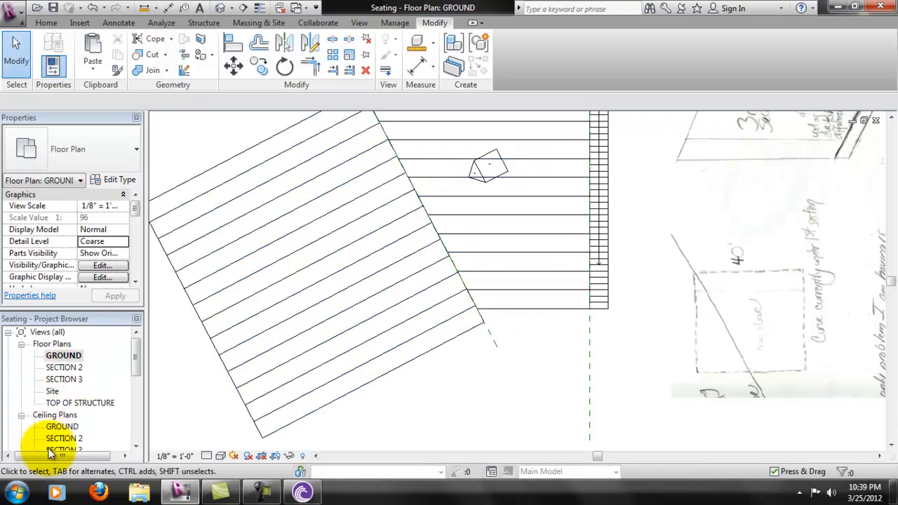
pyautogui.moveTo(138, 370); pyautogui.dragTo(139, 418)
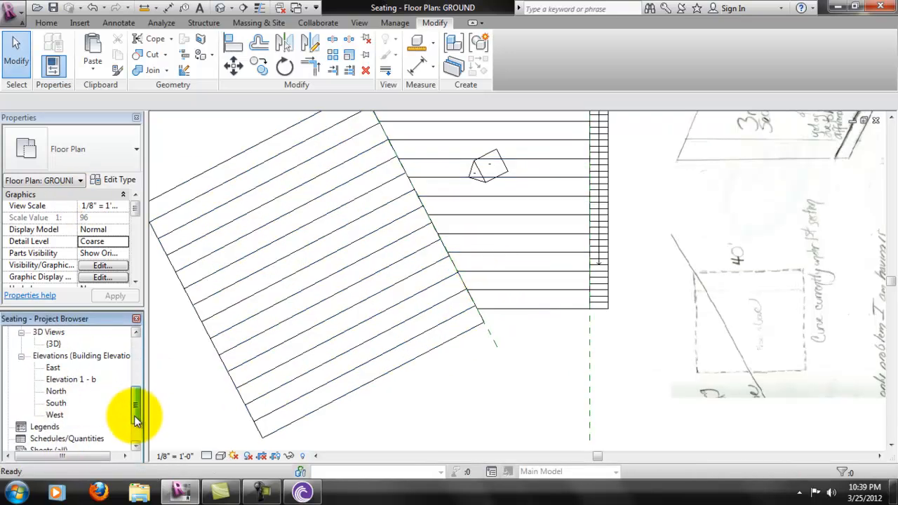
pyautogui.doubleClick(54, 344)
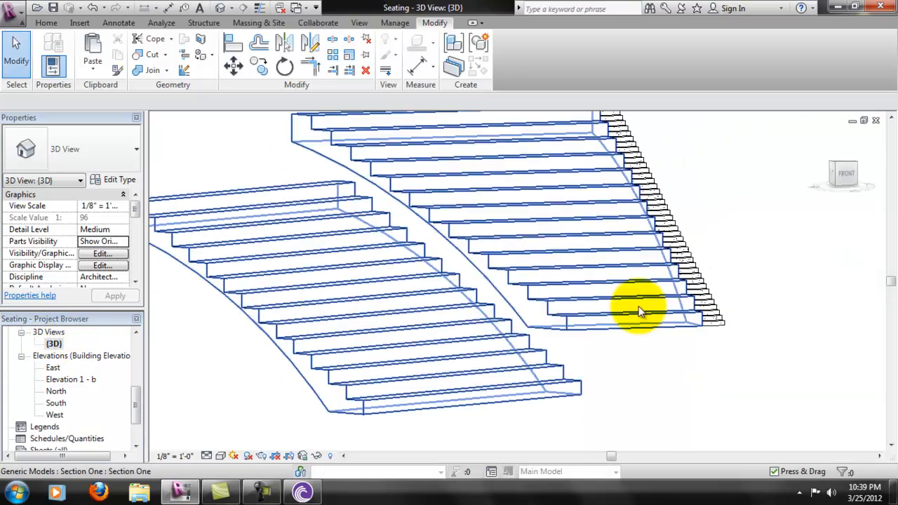
# - Examine the alignment of the two seating sections from the right side of the 3D model
pyautogui.moveTo(596, 313)
pyautogui.keyDown('shift'); pyautogui.mouseDown(button='middle')
pyautogui.moveTo(571, 321)
pyautogui.moveTo(509, 292)
pyautogui.moveTo(609, 284)
pyautogui.moveTo(678, 357)
pyautogui.moveTo(693, 351)
pyautogui.moveTo(402, 325)
pyautogui.moveTo(390, 315)
pyautogui.moveTo(395, 325)
pyautogui.moveTo(281, 321)
pyautogui.mouseUp(button='middle'); pyautogui.keyUp('shift')
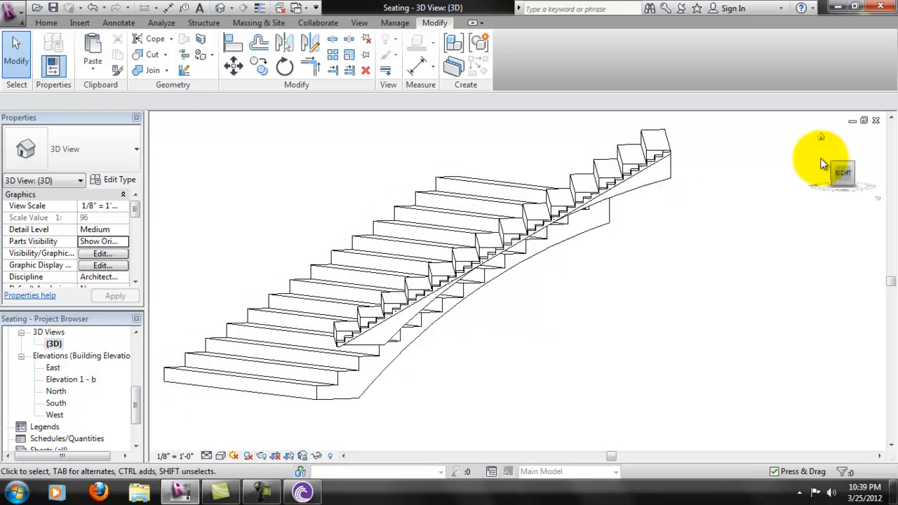
pyautogui.click(842, 174)
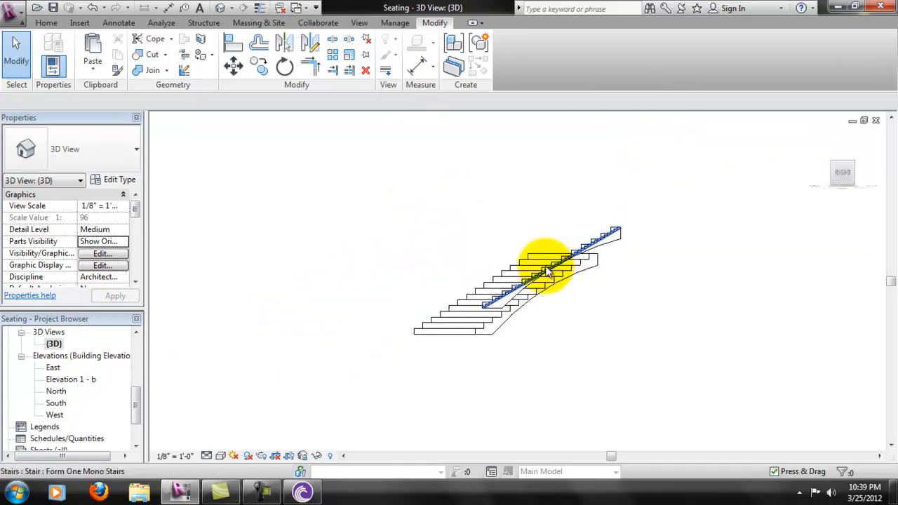
pyautogui.scroll(-2, 546, 272)
pyautogui.scroll(5, 525, 234)
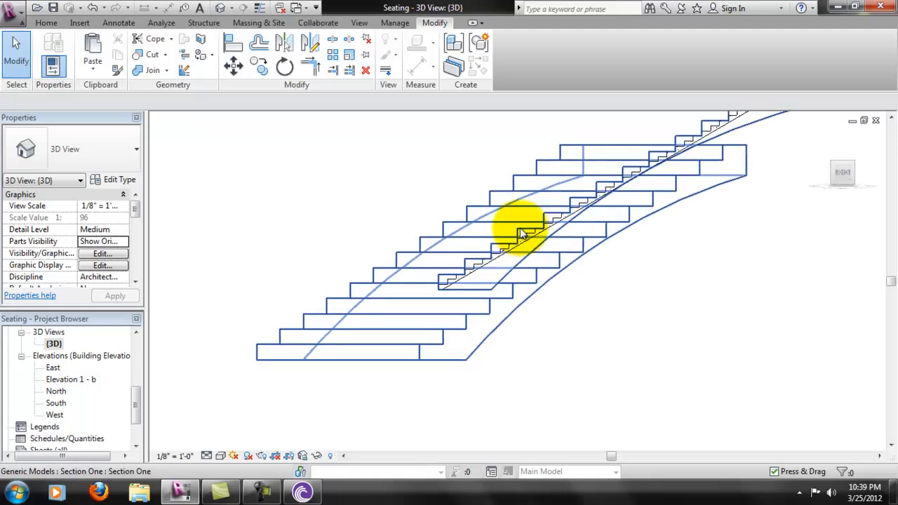
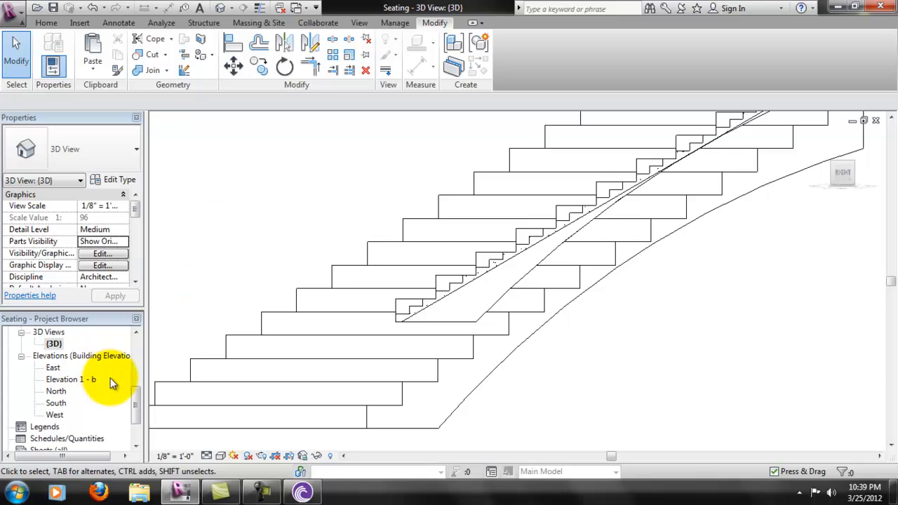
# - Open the GROUND floor plan and measure along the slanted edge from the second section's front corner to the first section's front edge
pyautogui.moveTo(135, 397); pyautogui.dragTo(139, 344)
pyautogui.doubleClick(70, 356)
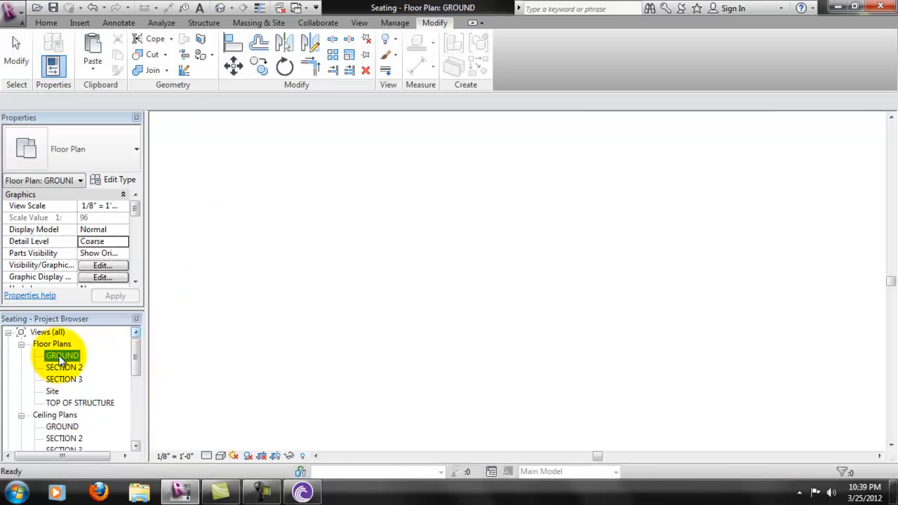
pyautogui.scroll(5, 467, 311)
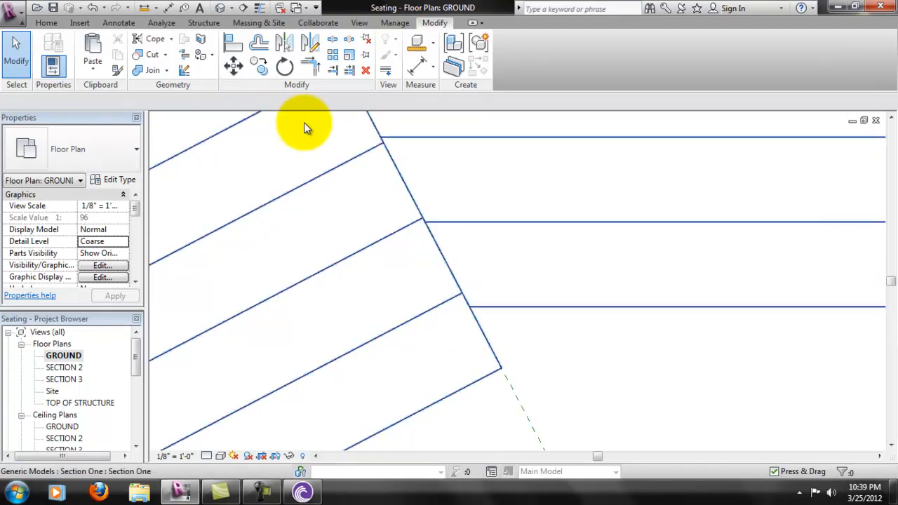
pyautogui.click(420, 63)
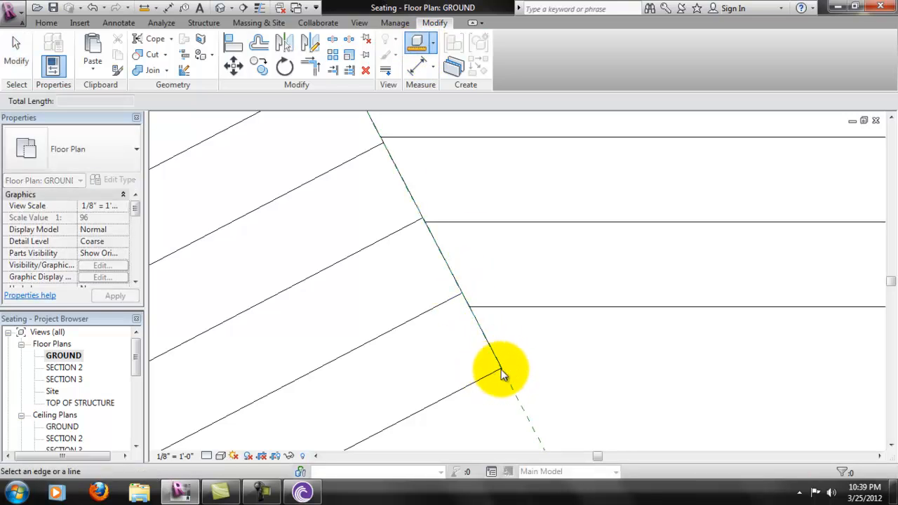
pyautogui.press('Escape')
pyautogui.click(433, 46)
pyautogui.click(492, 64)
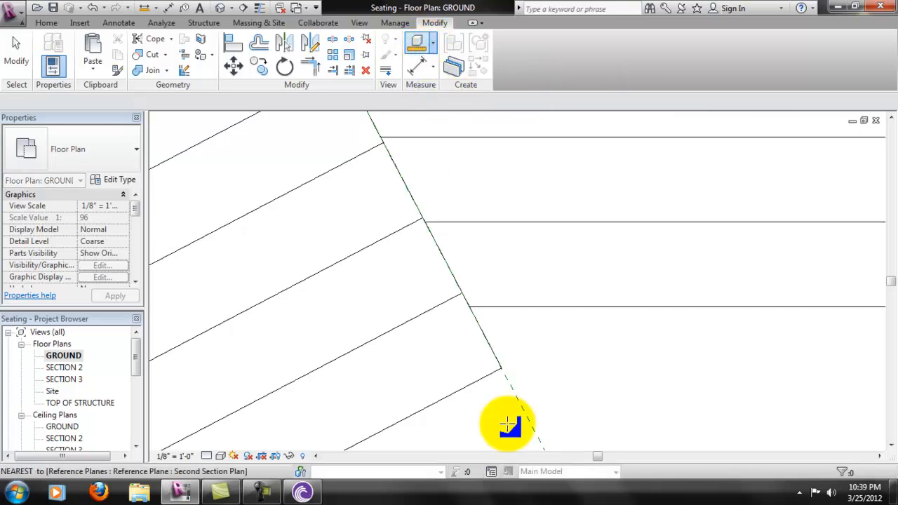
pyautogui.click(502, 367)
pyautogui.click(469, 306)
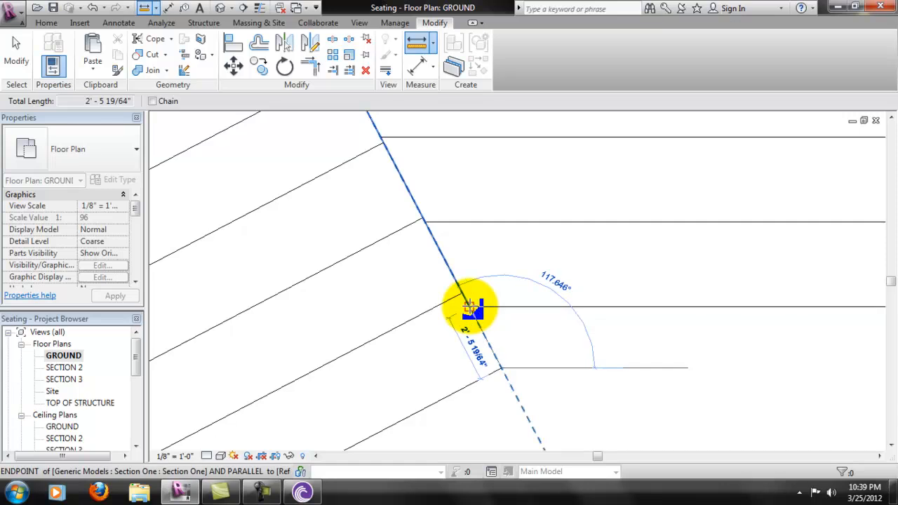
pyautogui.scroll(3, 488, 370)
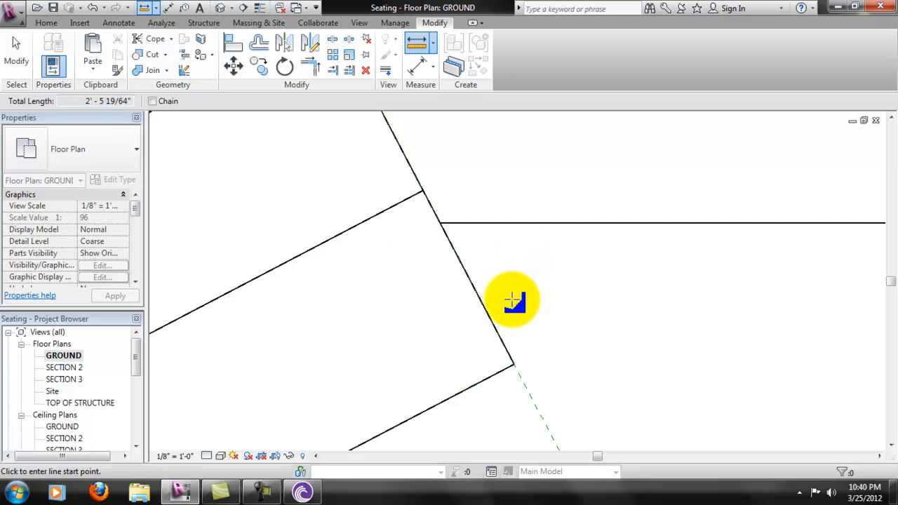
pyautogui.scroll(2, 513, 300)
pyautogui.scroll(-4, 504, 354)
pyautogui.press('Escape')
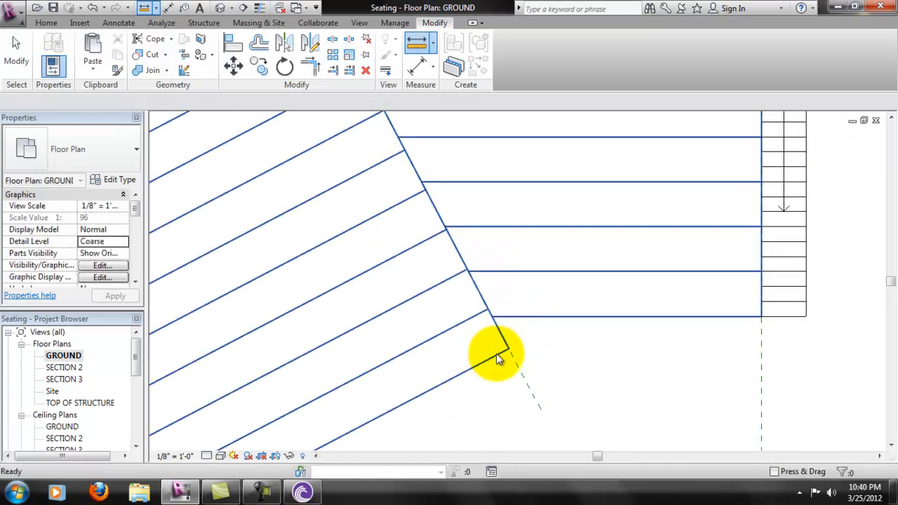
pyautogui.click(441, 285)
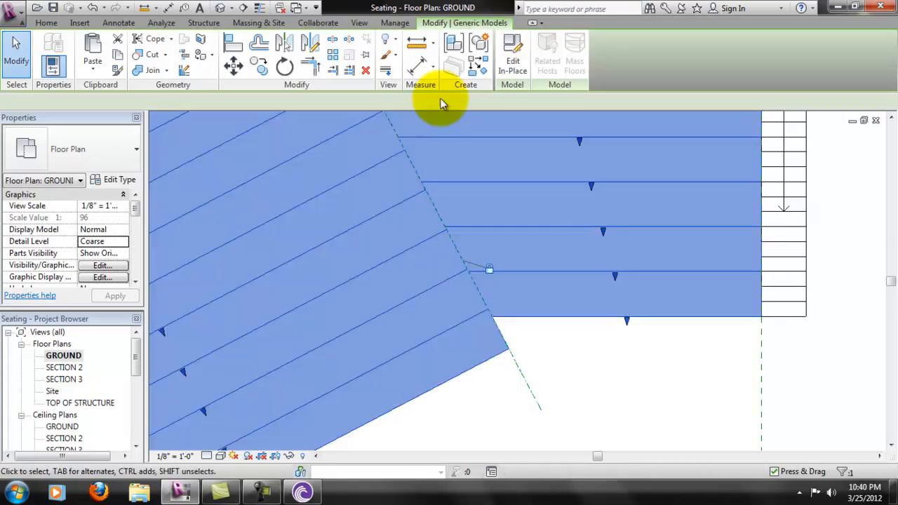
pyautogui.click(512, 63)
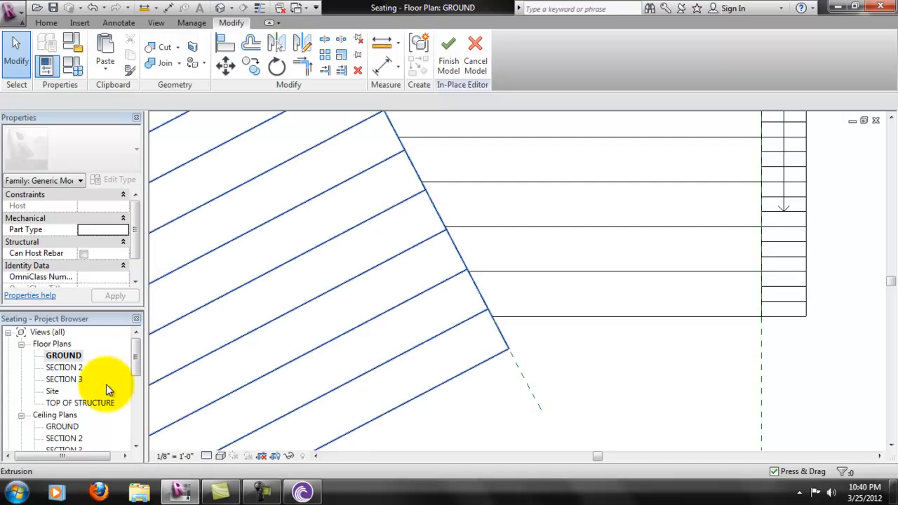
pyautogui.scroll(-5, 459, 320)
pyautogui.moveTo(539, 248); pyautogui.dragTo(537, 280, button='middle')
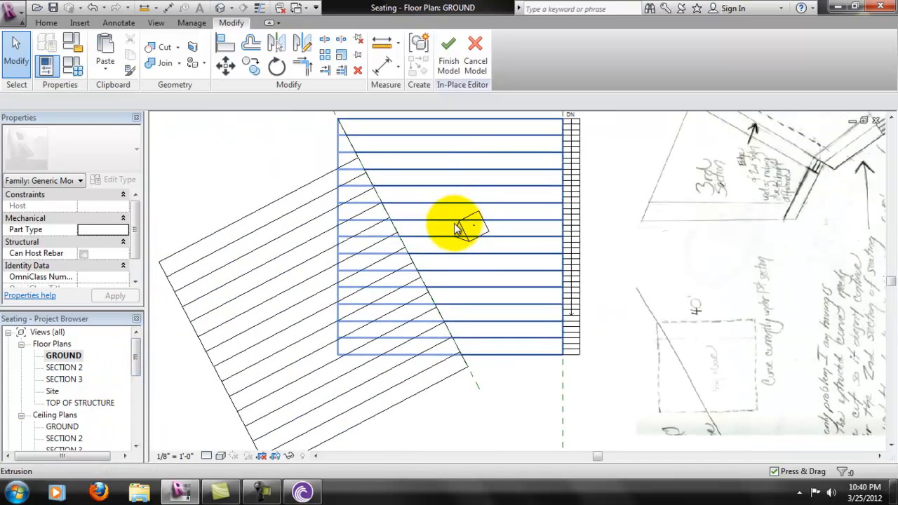
pyautogui.scroll(8, 463, 230)
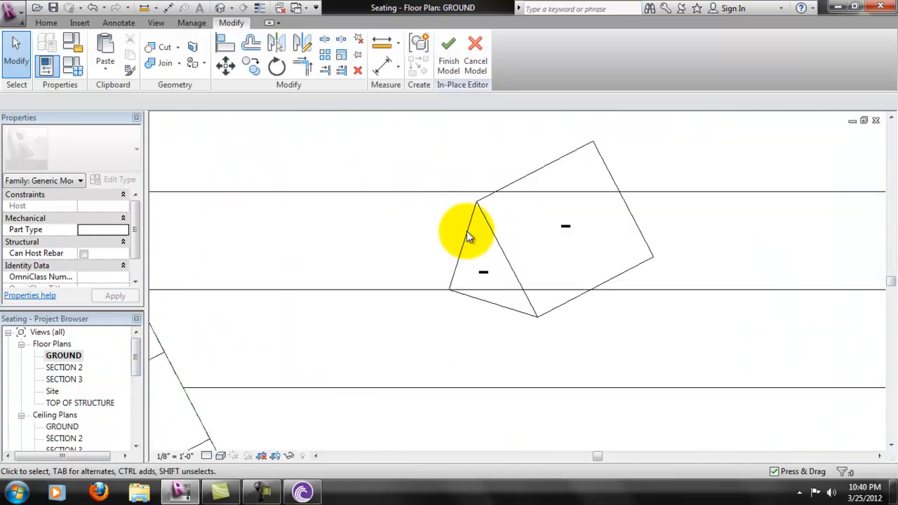
pyautogui.click(457, 67)
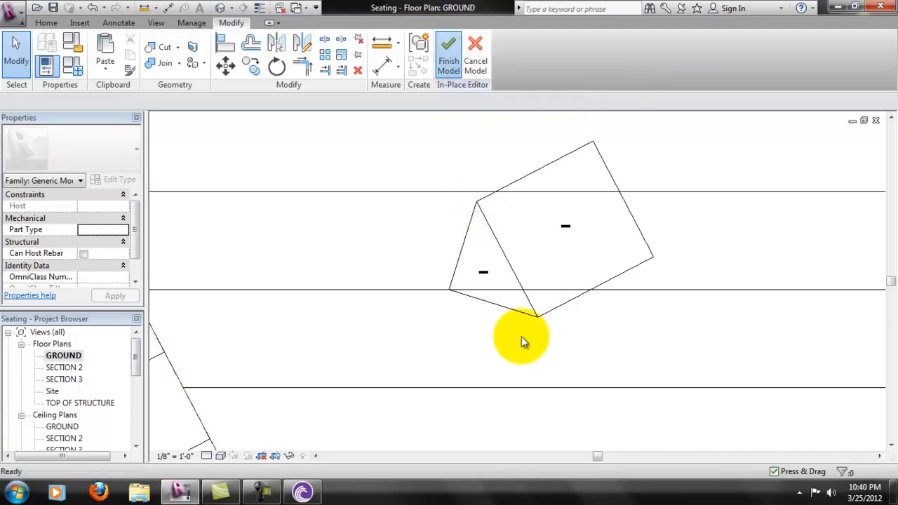
# - Open the Elevation 1 - b view and edit the second section's extrusion profile in place
pyautogui.doubleClick(468, 233)
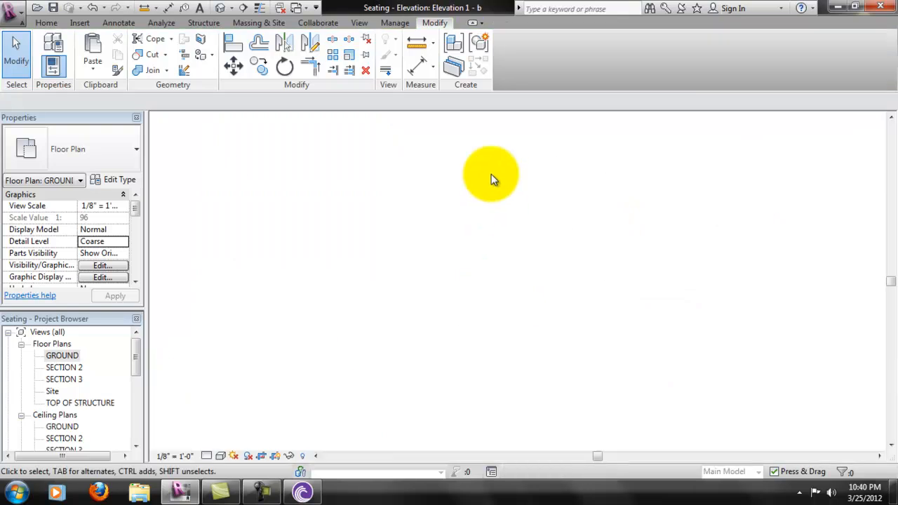
pyautogui.moveTo(497, 380); pyautogui.dragTo(510, 333, button='middle')
pyautogui.scroll(3, 464, 380)
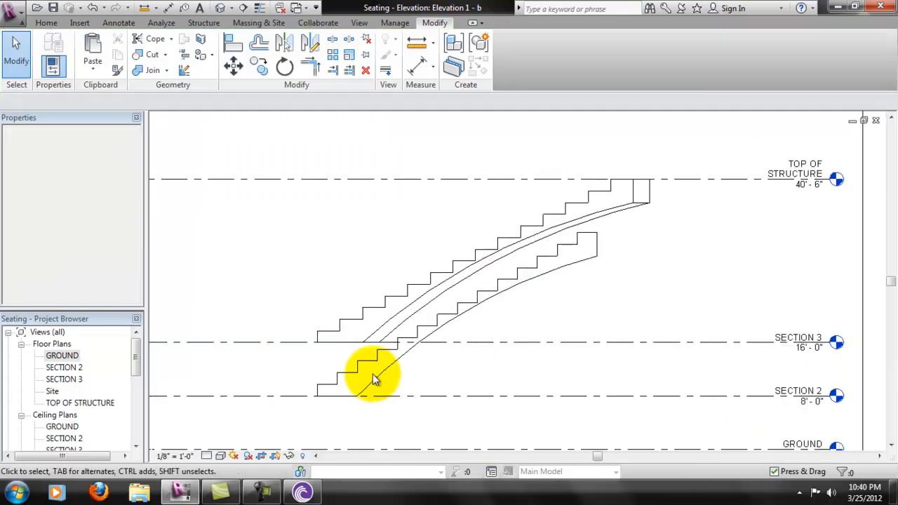
pyautogui.click(399, 376)
pyautogui.click(517, 65)
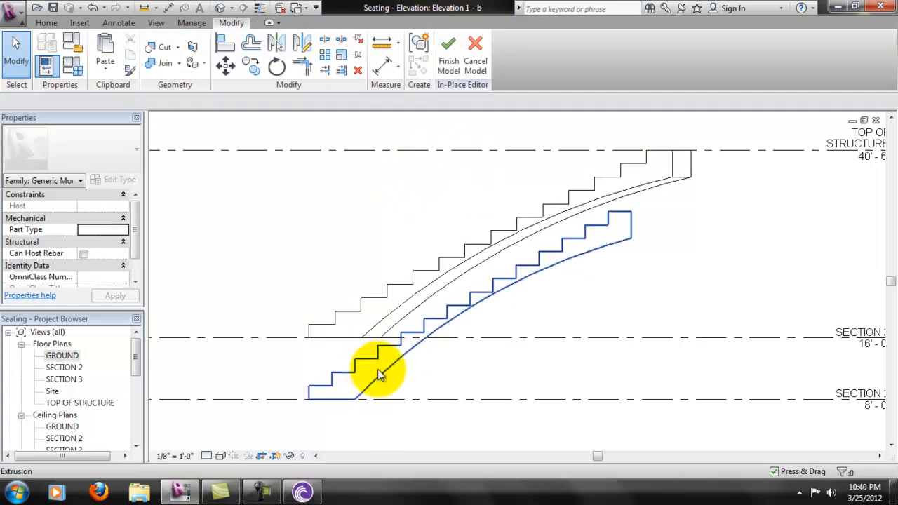
pyautogui.click(383, 372)
pyautogui.click(457, 56)
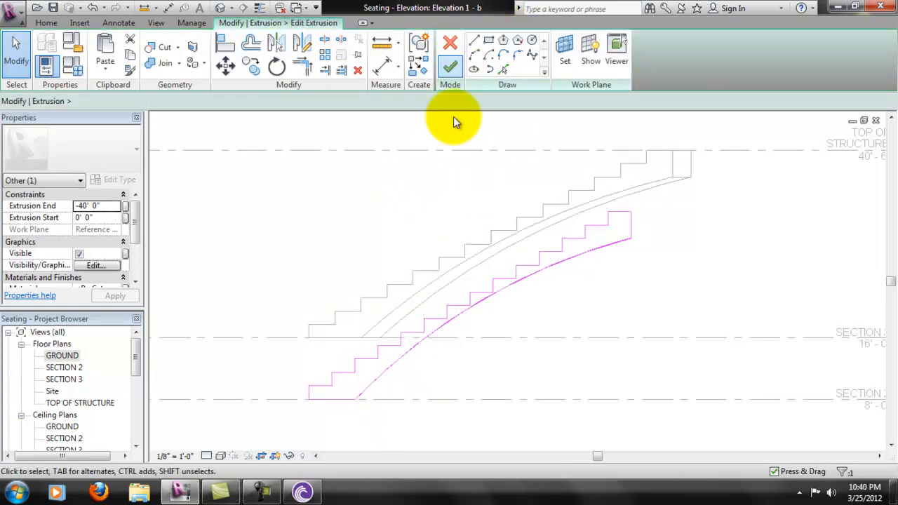
pyautogui.scroll(3, 350, 395)
pyautogui.scroll(-2, 350, 395)
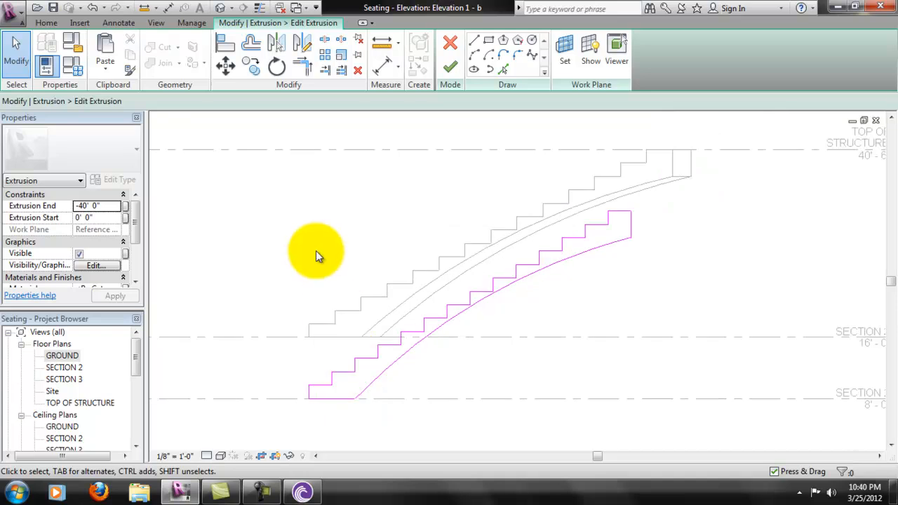
# - Try to move the entire second section profile horizontally along the SECTION 2 level by 29 19/64
pyautogui.moveTo(255, 170)
pyautogui.mouseDown()
pyautogui.moveTo(652, 437)
pyautogui.moveTo(648, 424)
pyautogui.mouseUp()
pyautogui.click(226, 73)
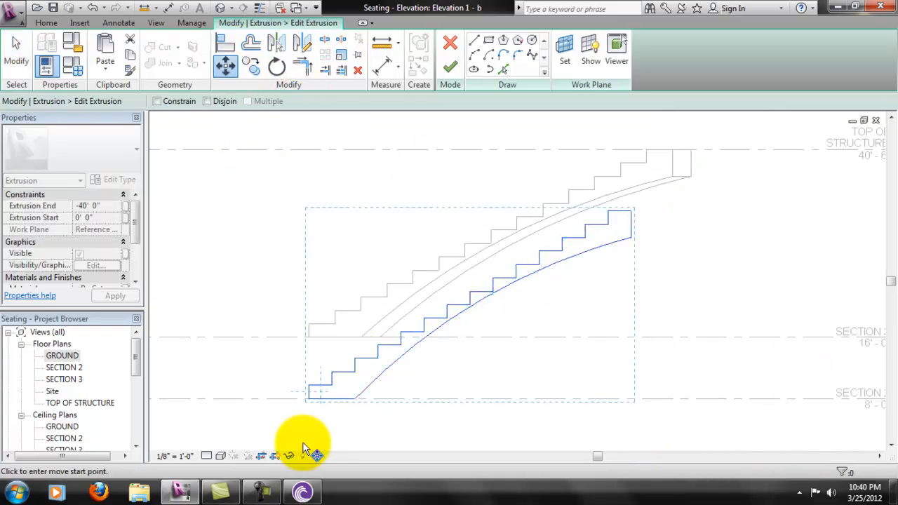
pyautogui.click(309, 398)
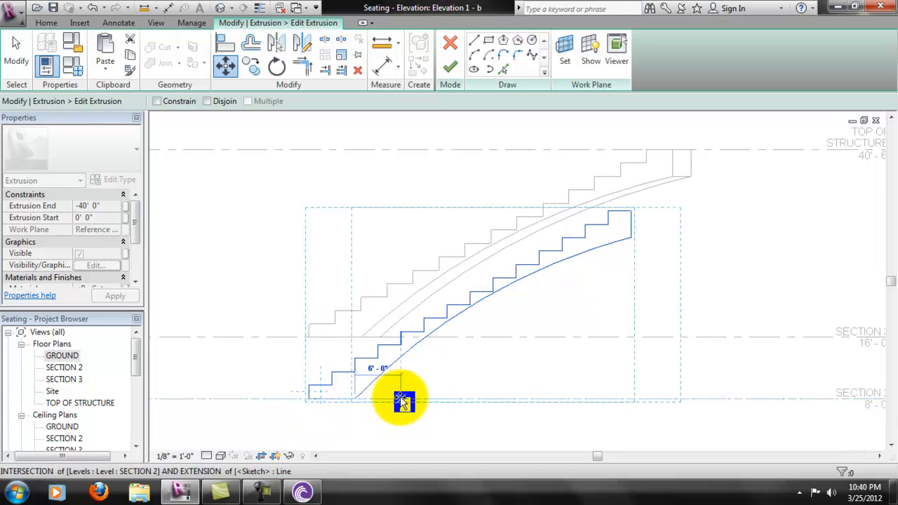
pyautogui.scroll(2, 399, 397)
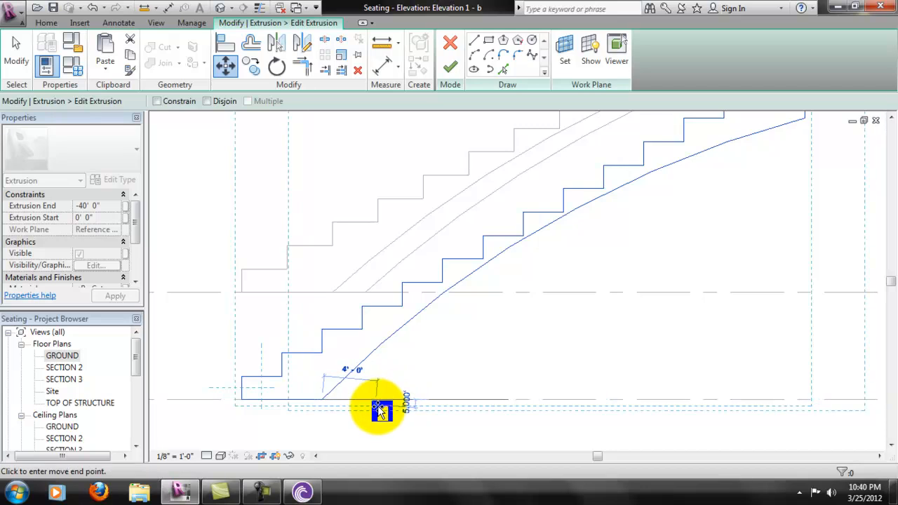
pyautogui.write('29')
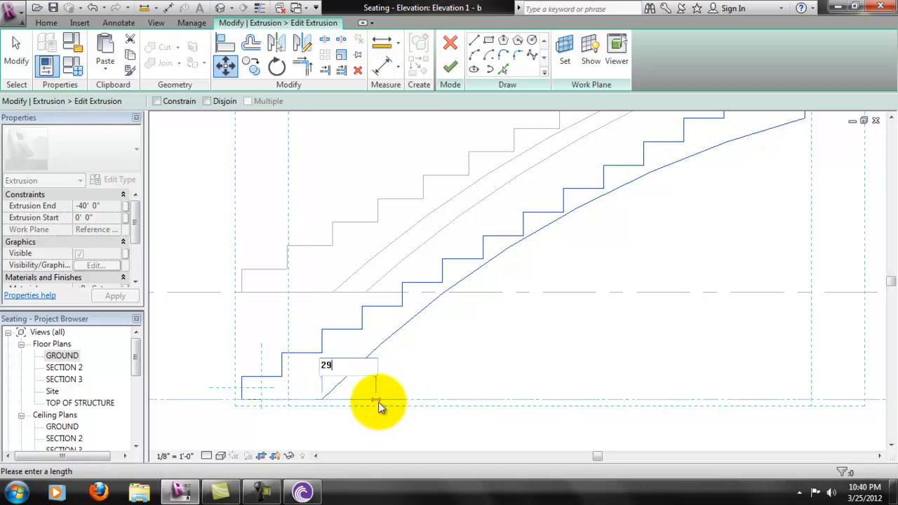
pyautogui.write(' 19/64')
pyautogui.press('Return')
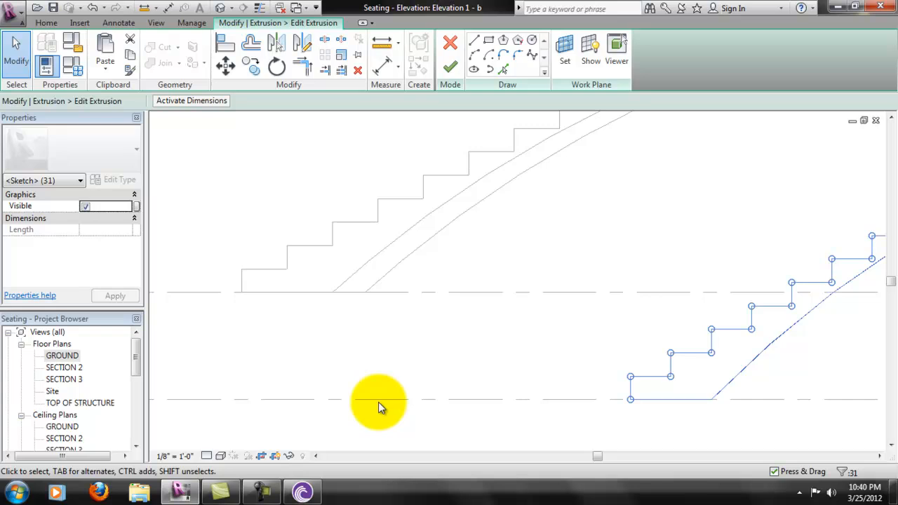
pyautogui.scroll(-5, 378, 402)
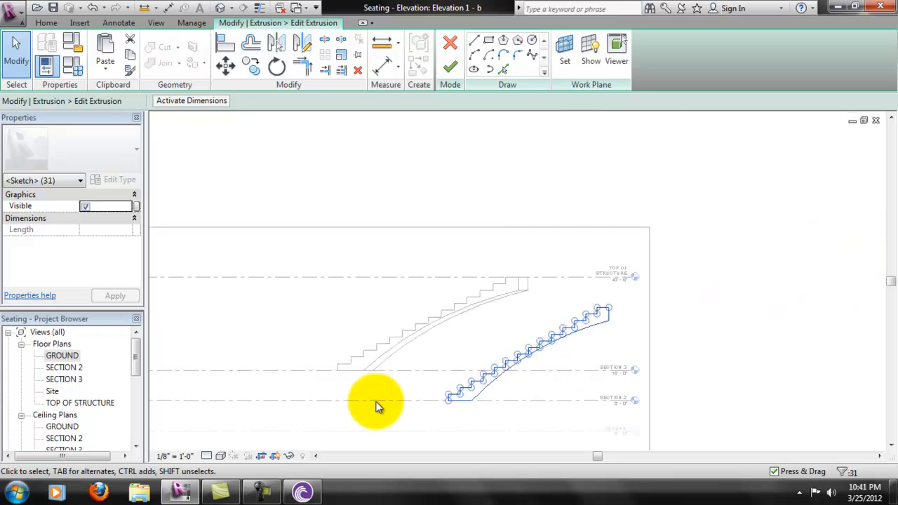
pyautogui.click(380, 405)
pyautogui.scroll(4, 376, 401)
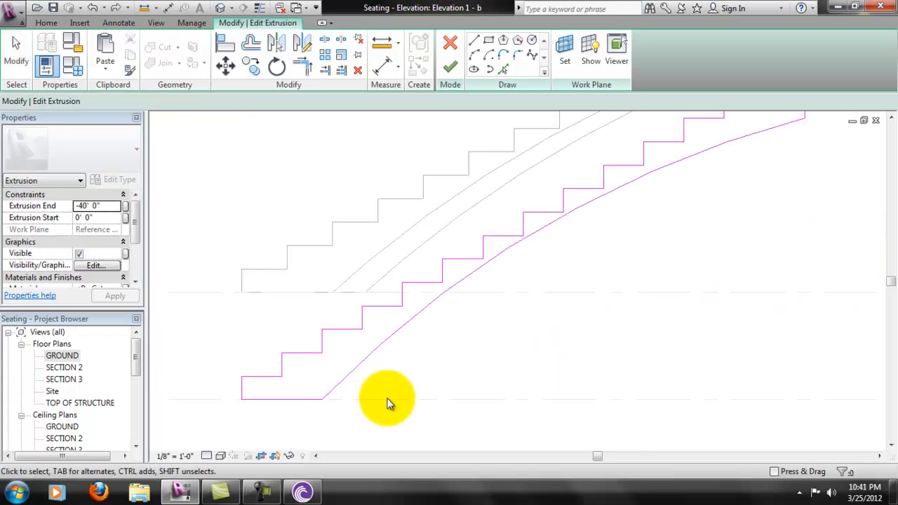
# - Move the entire second section profile 29 19/64" along the SECTION 2 level toward its high end, and finish the extrusion and in-place model
pyautogui.click(224, 63)
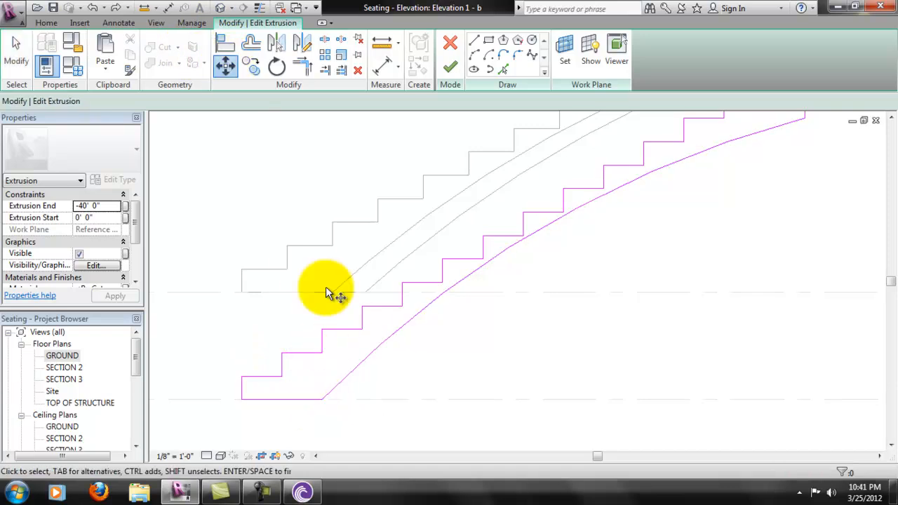
pyautogui.scroll(-3, 326, 299)
pyautogui.moveTo(237, 224); pyautogui.dragTo(480, 357)
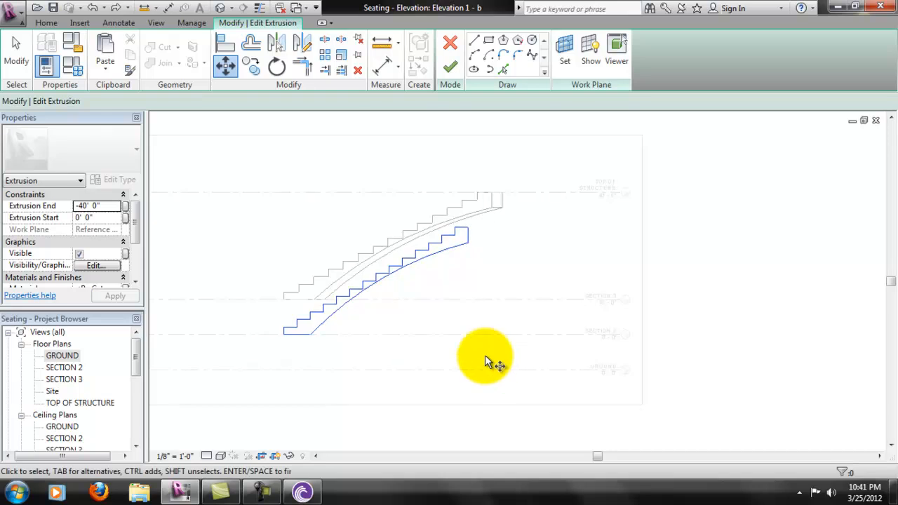
pyautogui.scroll(5, 311, 334)
pyautogui.click(313, 347)
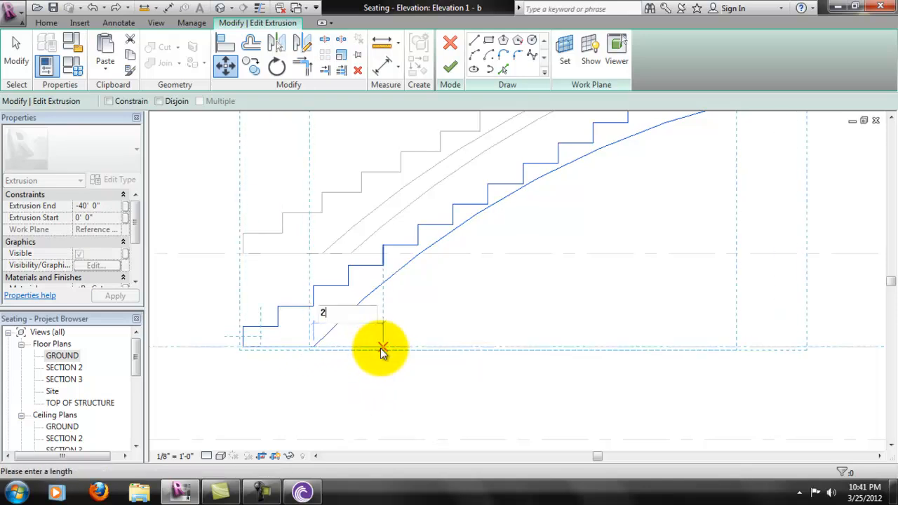
pyautogui.write('9 19/64"')
pyautogui.click(382, 349)
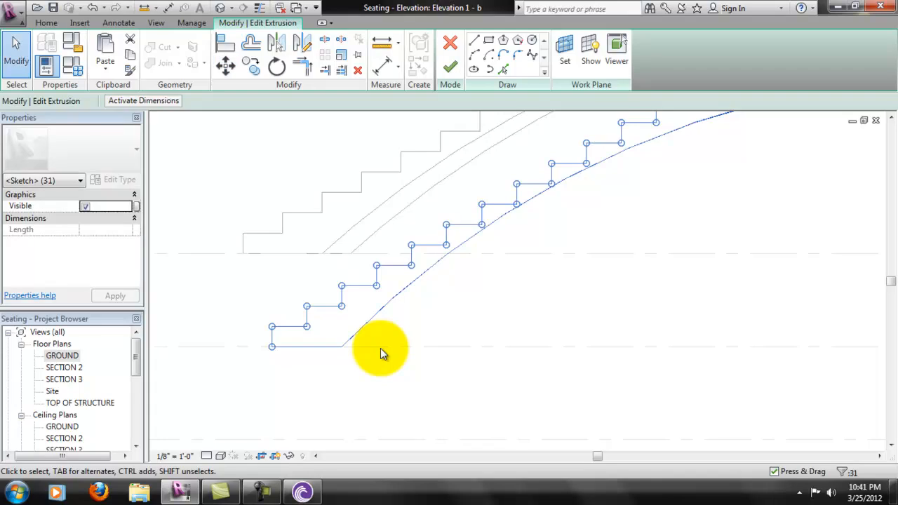
pyautogui.scroll(-2, 295, 320)
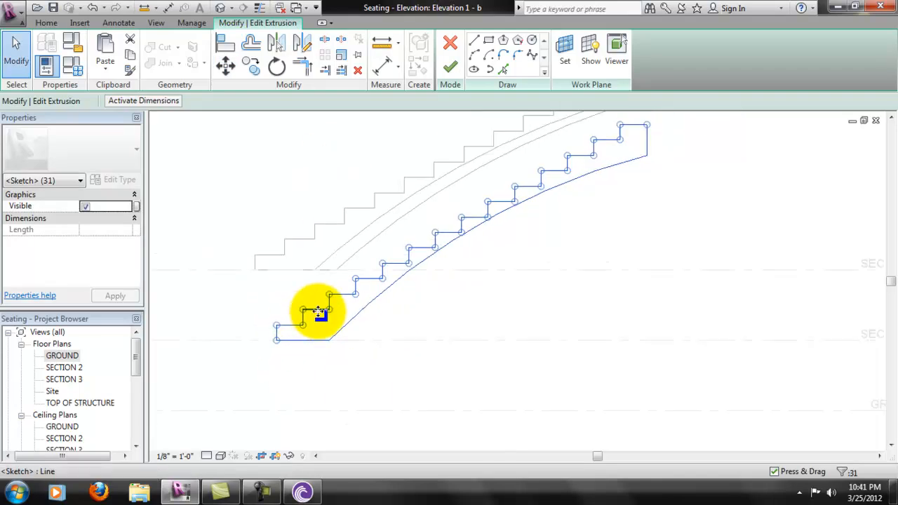
pyautogui.click(450, 66)
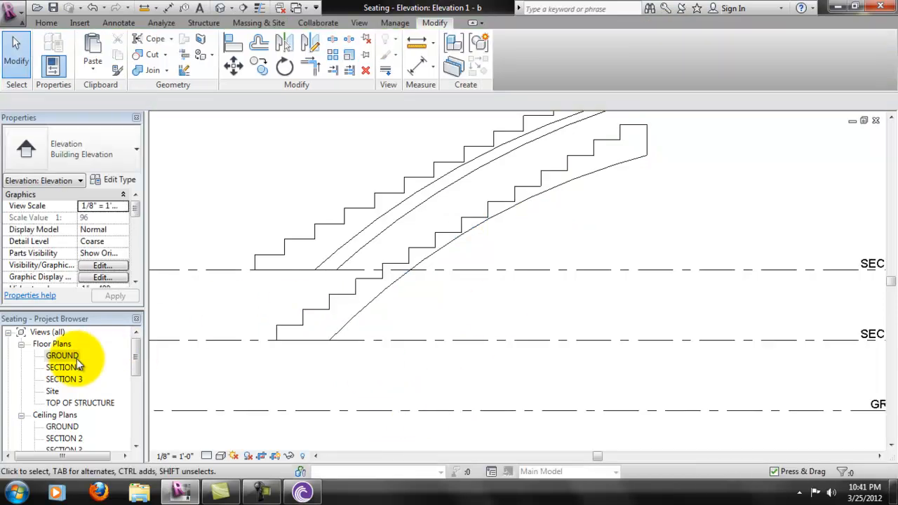
# - Open the {3D} view to check the moved second section
pyautogui.scroll(-2, 136, 379)
pyautogui.scroll(-2, 135, 382)
pyautogui.doubleClick(55, 378)
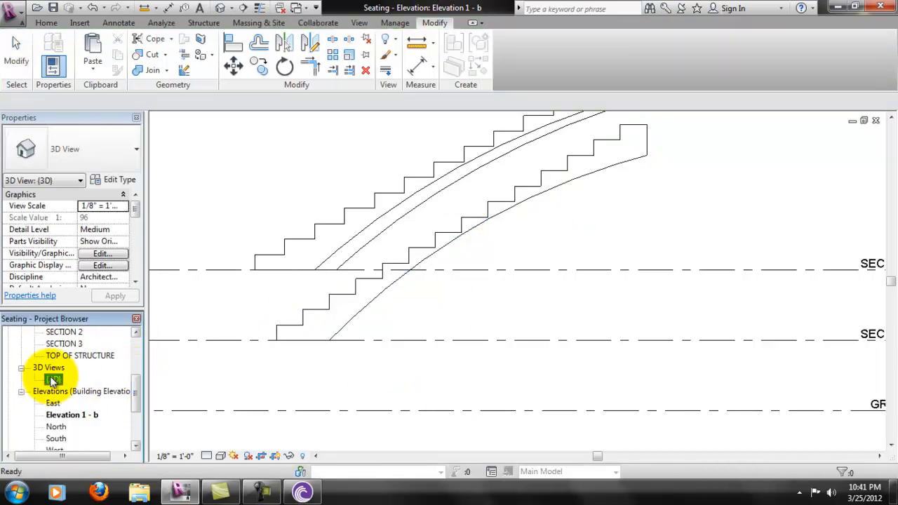
# - Orbit the 3D model to inspect the moved second section against the first section from the side, below and front
pyautogui.moveTo(452, 216); pyautogui.dragTo(466, 232, button='middle')
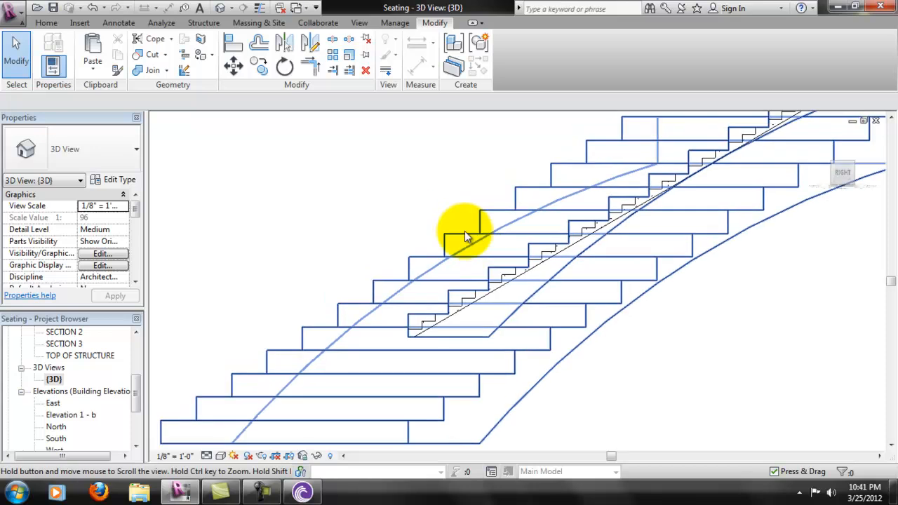
pyautogui.keyDown('shift'); pyautogui.moveTo(417, 343); pyautogui.dragTo(580, 317, button='middle'); pyautogui.keyUp('shift')
pyautogui.scroll(3, 585, 318)
pyautogui.scroll(-8, 601, 303)
pyautogui.keyDown('shift'); pyautogui.moveTo(729, 315); pyautogui.dragTo(751, 295, button='middle'); pyautogui.keyUp('shift')
pyautogui.keyDown('shift'); pyautogui.moveTo(770, 355); pyautogui.dragTo(815, 242, button='middle'); pyautogui.keyUp('shift')
pyautogui.scroll(3, 613, 351)
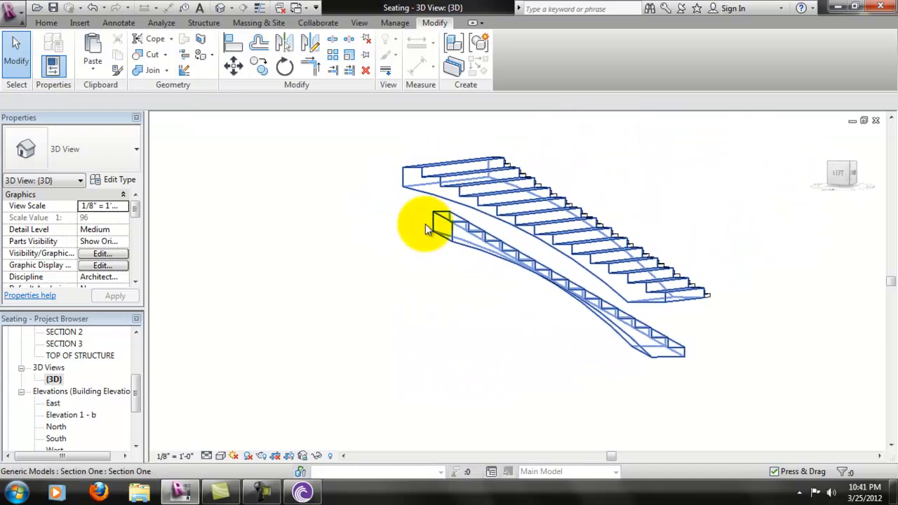
pyautogui.keyDown('shift'); pyautogui.moveTo(444, 224); pyautogui.dragTo(457, 300, button='middle'); pyautogui.keyUp('shift')
pyautogui.keyDown('shift'); pyautogui.moveTo(662, 327); pyautogui.dragTo(667, 361, button='middle'); pyautogui.keyUp('shift')
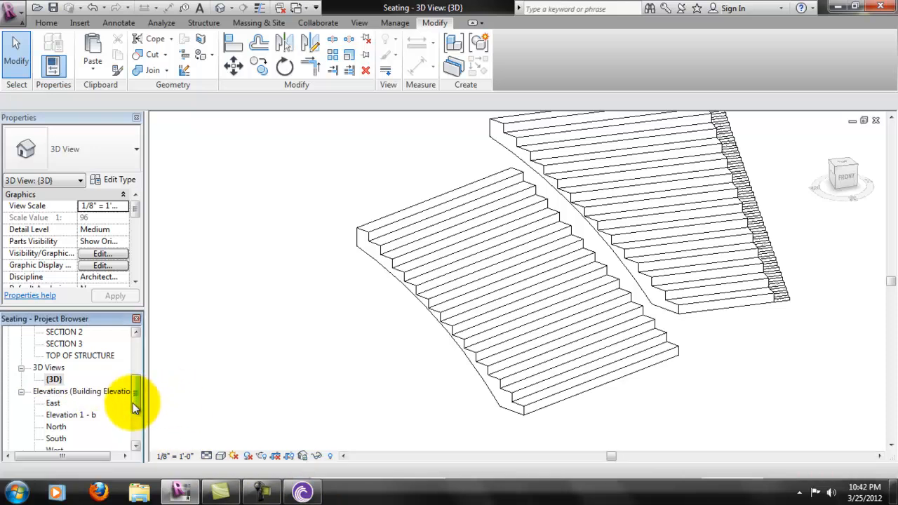
# - Open the GROUND floor plan and inspect the joint between the first and second seating sections
pyautogui.moveTo(134, 401); pyautogui.dragTo(138, 344)
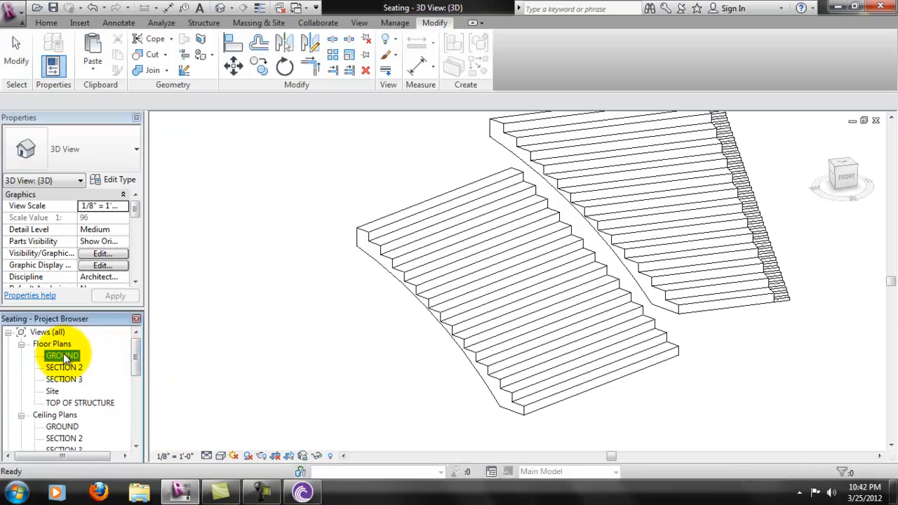
pyautogui.doubleClick(62, 356)
pyautogui.scroll(-4, 604, 265)
pyautogui.scroll(-2, 723, 324)
pyautogui.scroll(6, 660, 373)
pyautogui.scroll(4, 621, 323)
pyautogui.moveTo(630, 271); pyautogui.dragTo(625, 366, button='middle')
pyautogui.scroll(-4, 625, 362)
pyautogui.scroll(-4, 626, 363)
pyautogui.scroll(2, 611, 361)
pyautogui.scroll(1, 538, 217)
pyautogui.scroll(2, 523, 188)
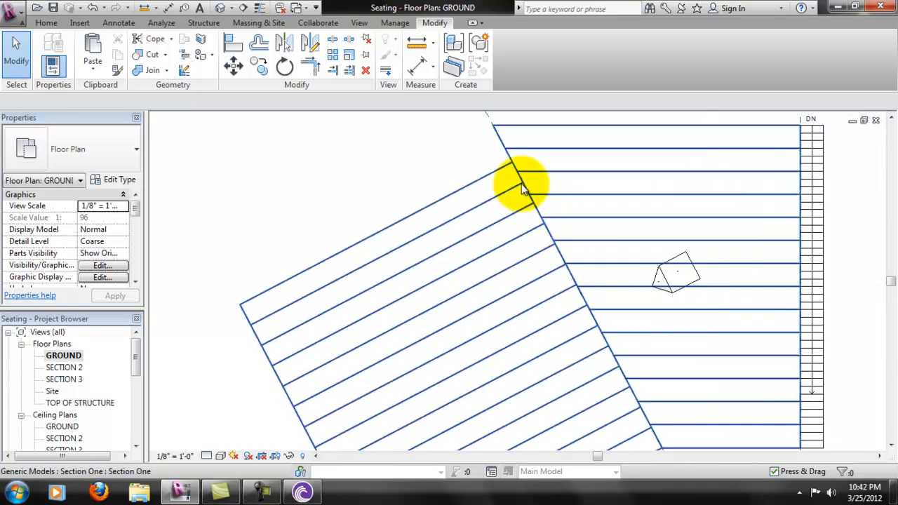
pyautogui.moveTo(684, 403); pyautogui.dragTo(584, 251, button='middle')
# - Examine the hand sketch for how the second section is cut and meets the first and third sections
pyautogui.scroll(-2, 579, 280)
pyautogui.scroll(-3, 620, 295)
pyautogui.scroll(1, 666, 200)
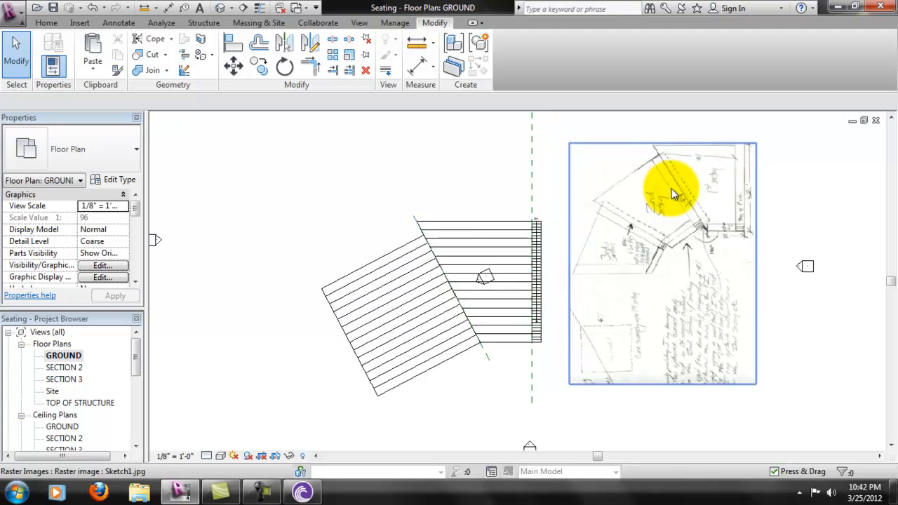
pyautogui.scroll(1, 683, 190)
pyautogui.scroll(1, 635, 188)
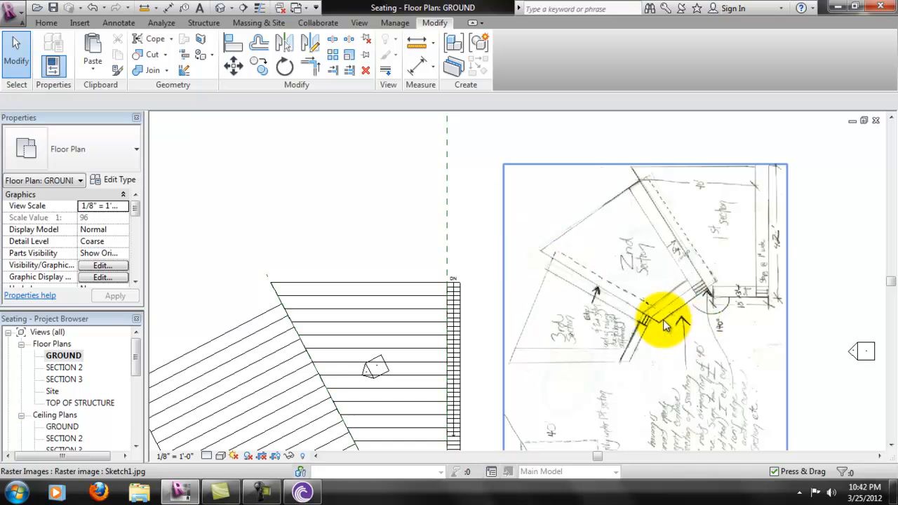
pyautogui.moveTo(725, 376); pyautogui.dragTo(733, 331, button='middle')
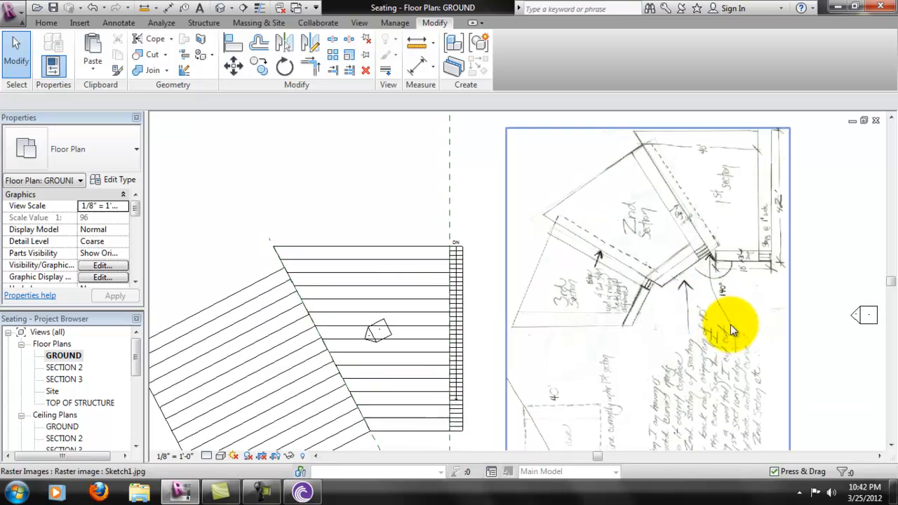
pyautogui.scroll(1, 756, 263)
pyautogui.scroll(1, 756, 263)
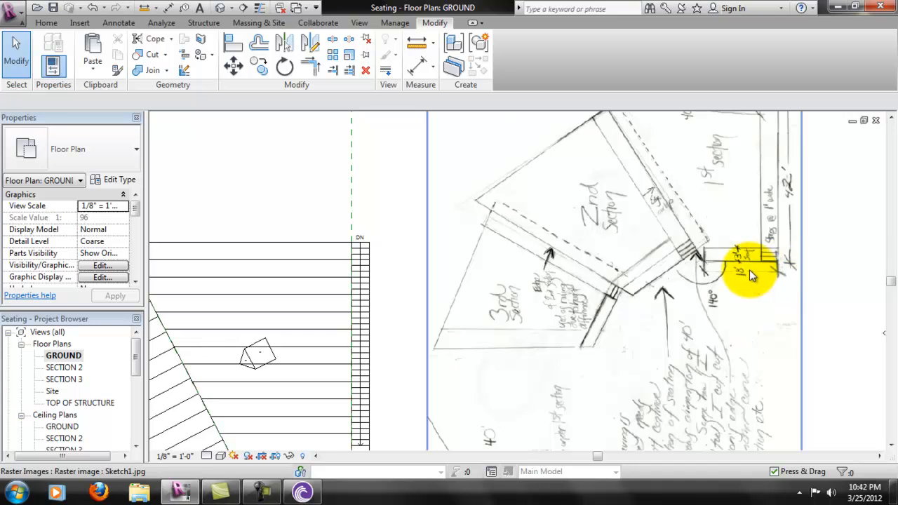
# - Edit the seating in place and sketch a triangular void extrusion from the second section's outer back corner to its front edge's midpoint and outer front corner
pyautogui.scroll(-2, 756, 268)
pyautogui.moveTo(379, 283); pyautogui.dragTo(419, 190, button='middle')
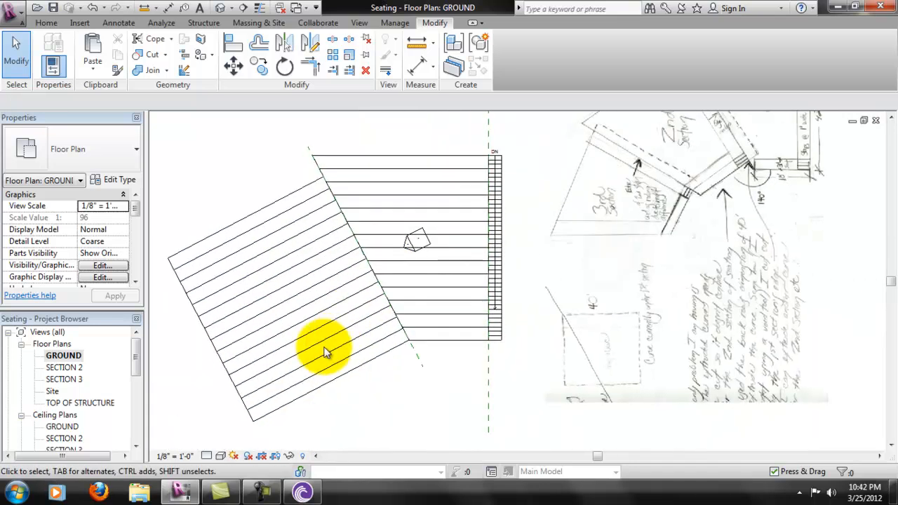
pyautogui.click(353, 346)
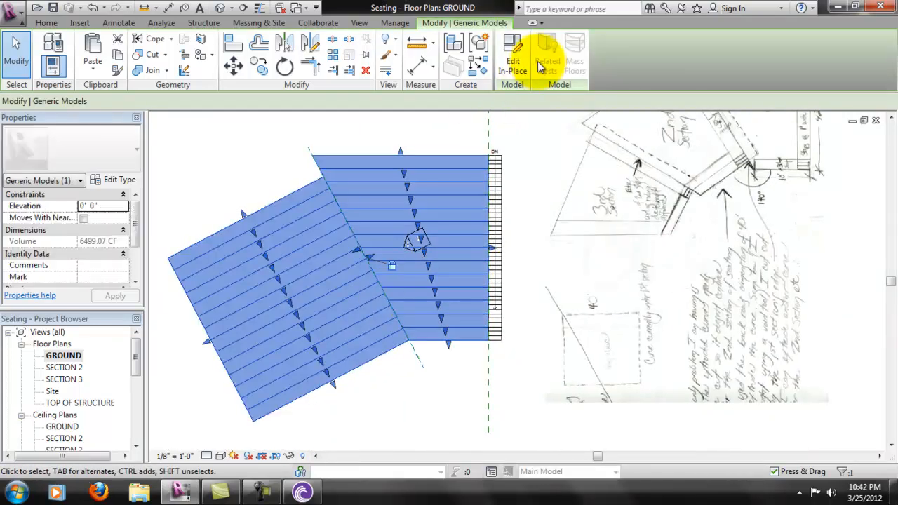
pyautogui.click(515, 62)
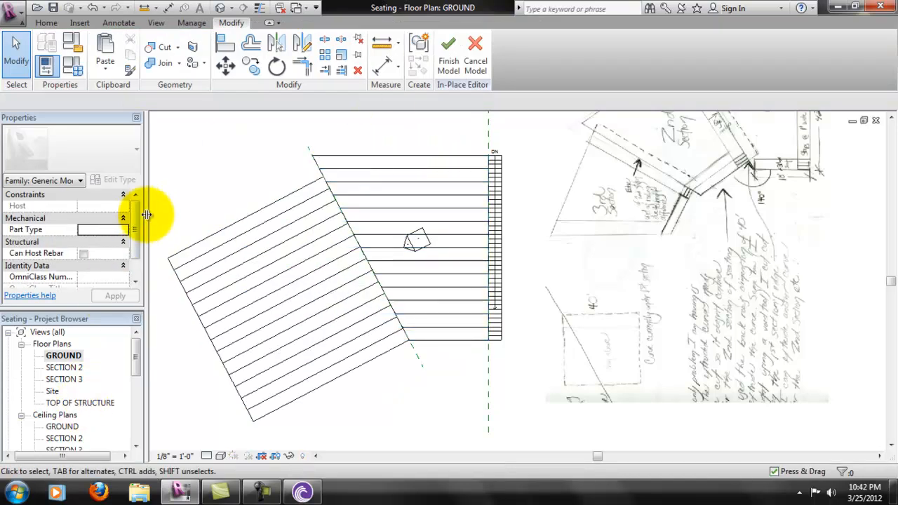
pyautogui.click(47, 25)
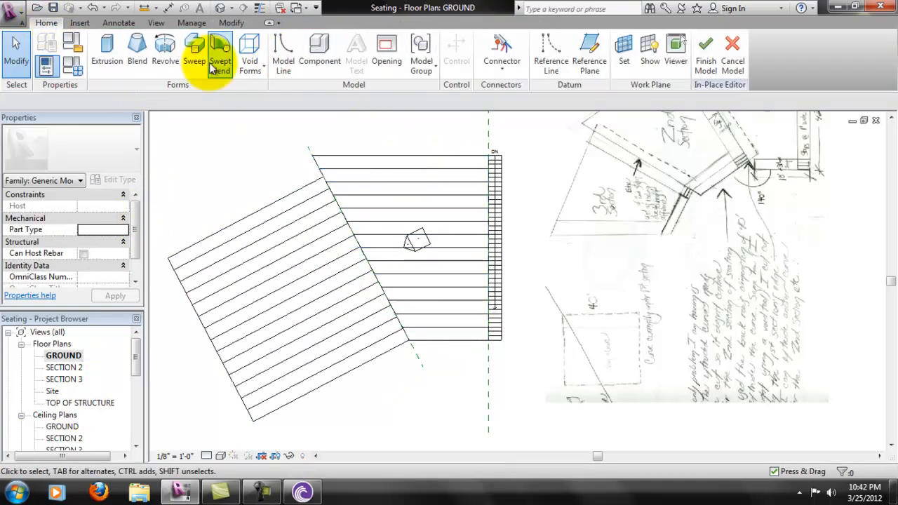
pyautogui.click(260, 62)
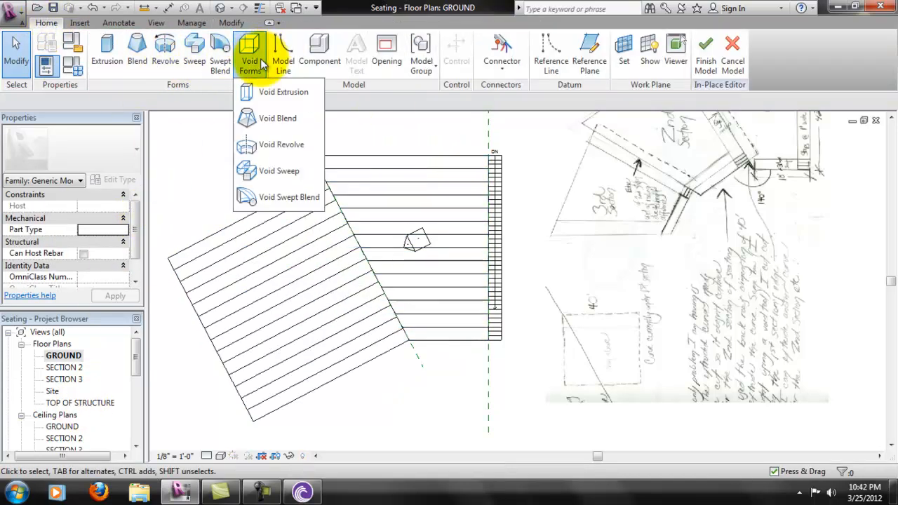
pyautogui.click(266, 93)
pyautogui.click(171, 259)
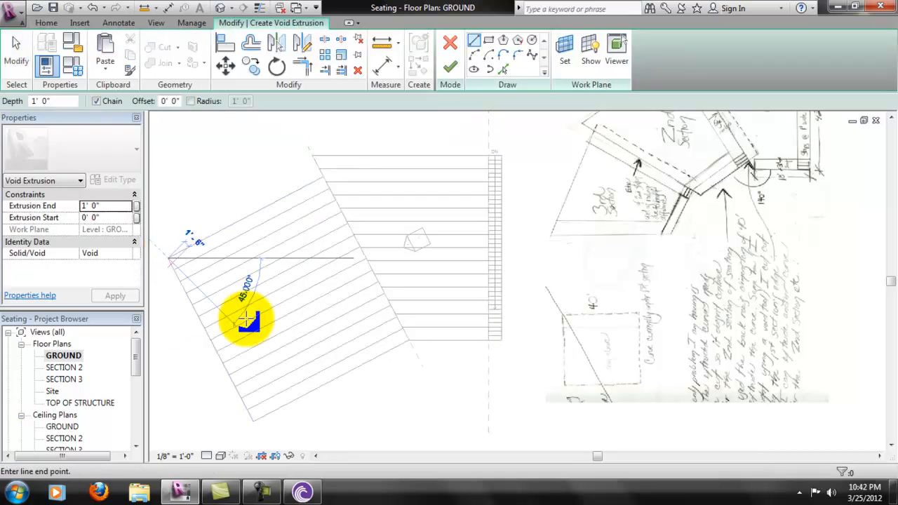
pyautogui.click(330, 381)
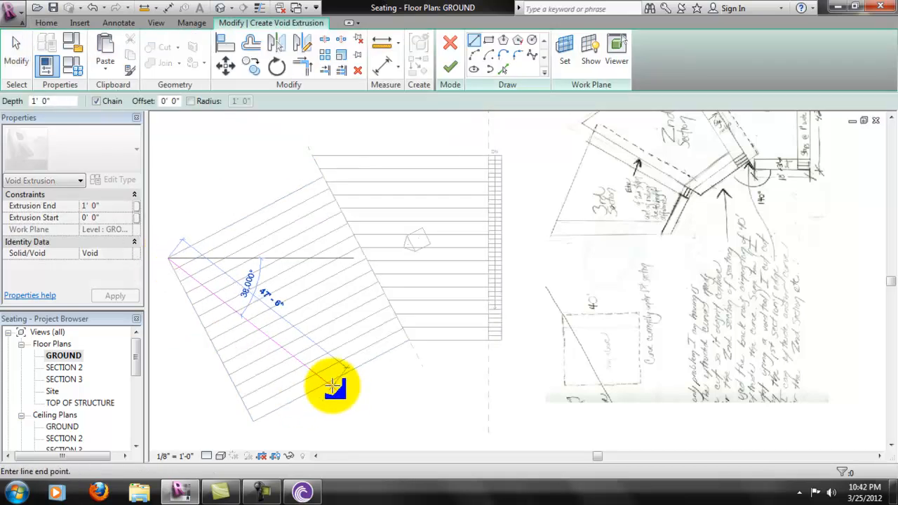
pyautogui.click(253, 421)
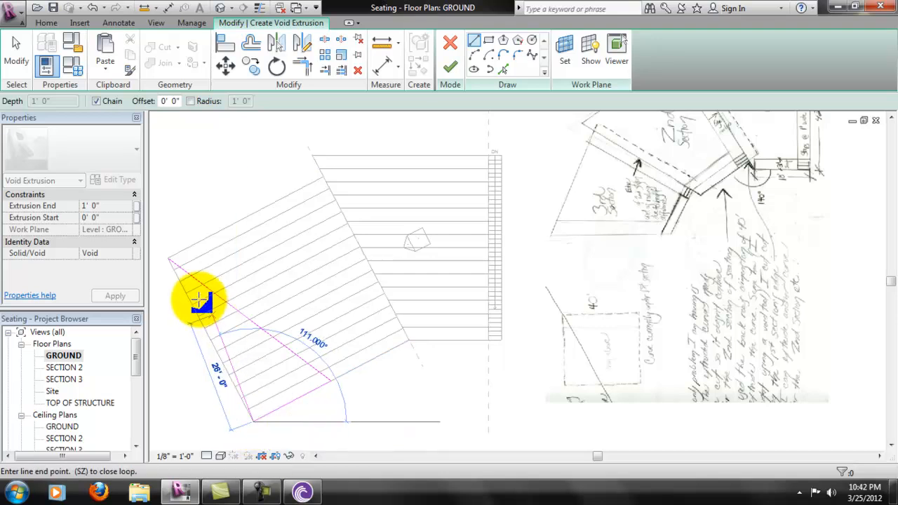
pyautogui.click(171, 258)
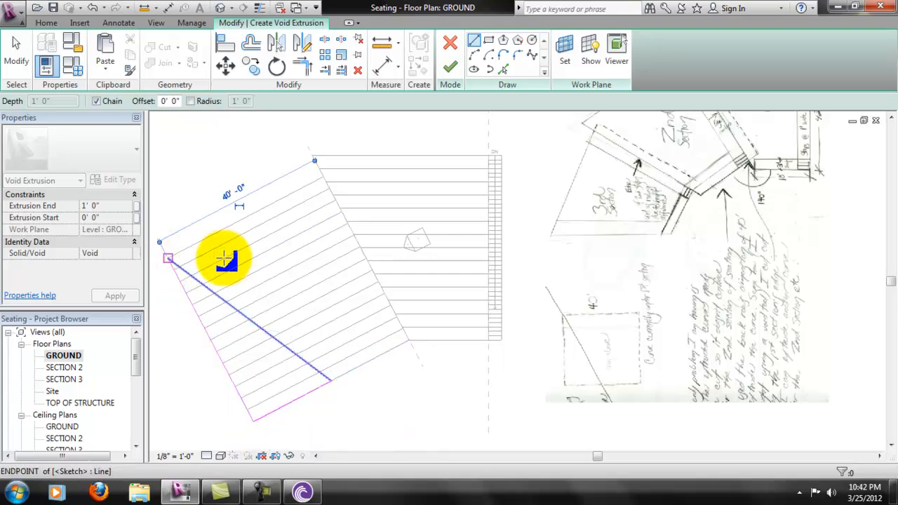
# - Try to move the shared endpoint of the void's diagonal and front lines near the front edge's midpoint
pyautogui.scroll(1, 267, 394)
pyautogui.moveTo(315, 373)
pyautogui.mouseDown(button='middle')
pyautogui.moveTo(339, 359)
pyautogui.moveTo(349, 320)
pyautogui.mouseUp(button='middle')
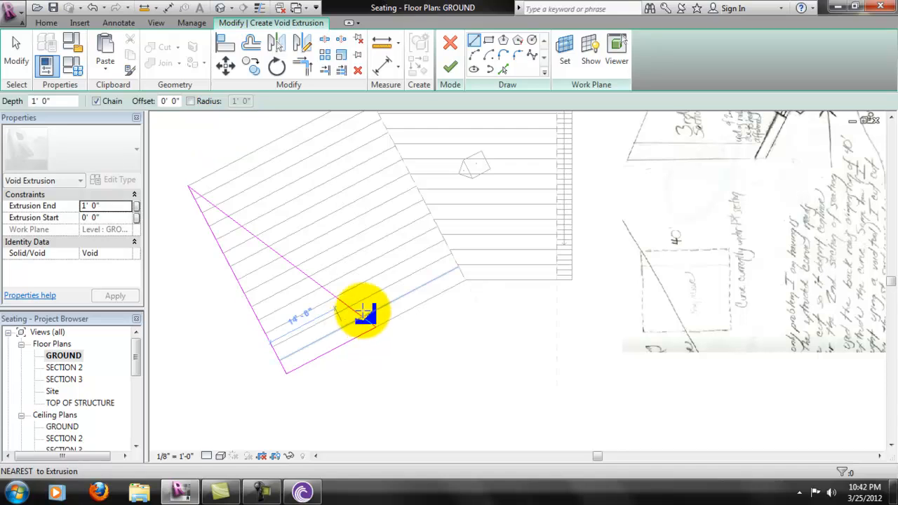
pyautogui.scroll(1, 373, 328)
pyautogui.press('Escape')
pyautogui.click(368, 334)
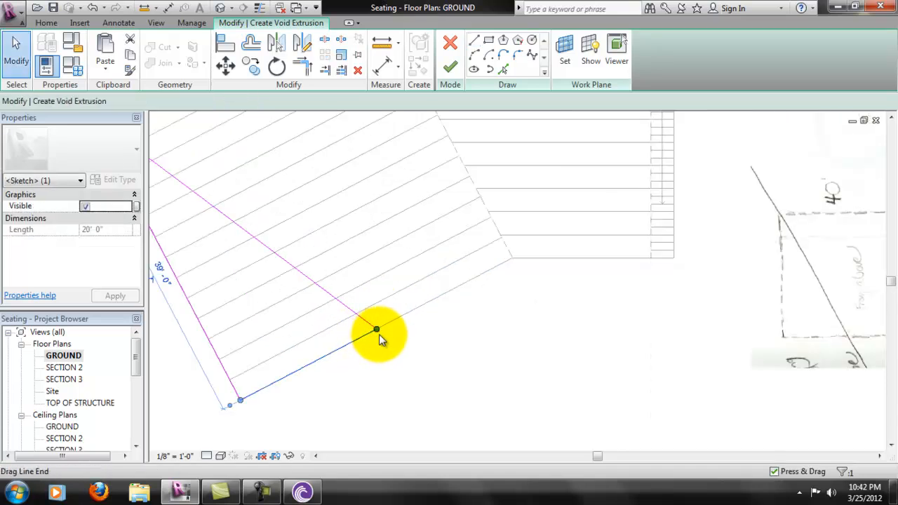
pyautogui.scroll(1, 379, 334)
pyautogui.click(374, 331)
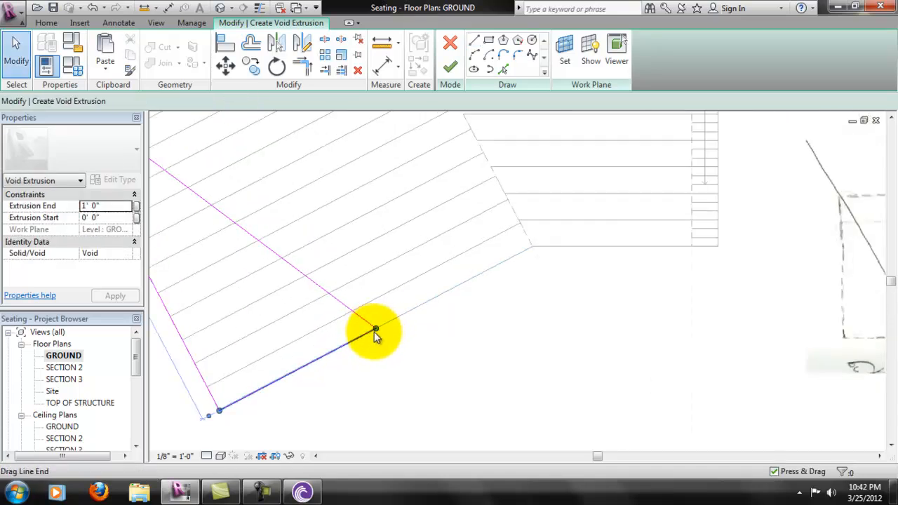
pyautogui.moveTo(370, 327); pyautogui.dragTo(381, 341)
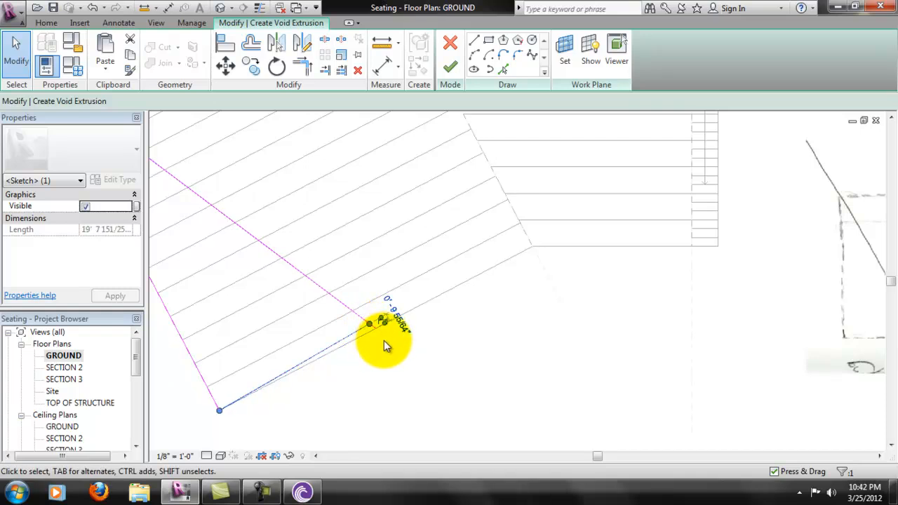
pyautogui.press('Escape')
pyautogui.scroll(1, 383, 332)
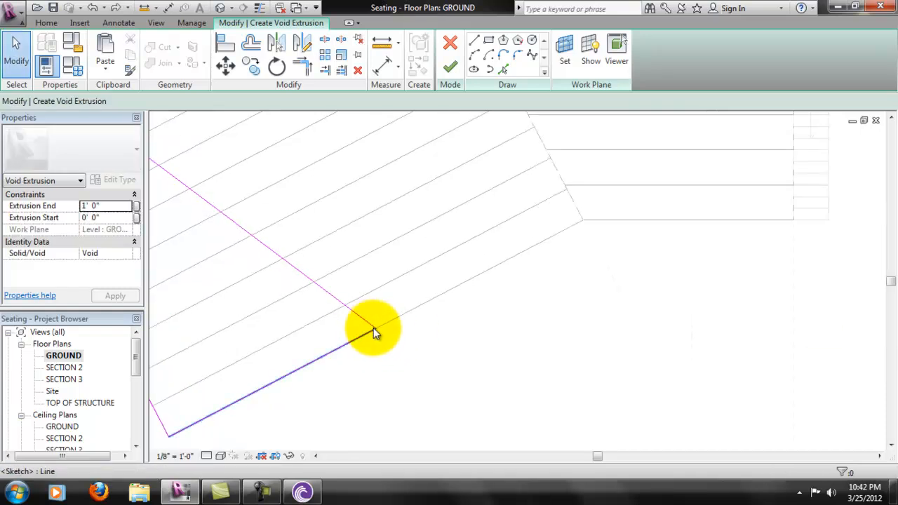
# - Place an aligned dimension from the void's front-edge endpoint to the boundary with the first section, and select the void's front line
pyautogui.click(374, 329)
pyautogui.moveTo(430, 317); pyautogui.dragTo(487, 313, button='middle')
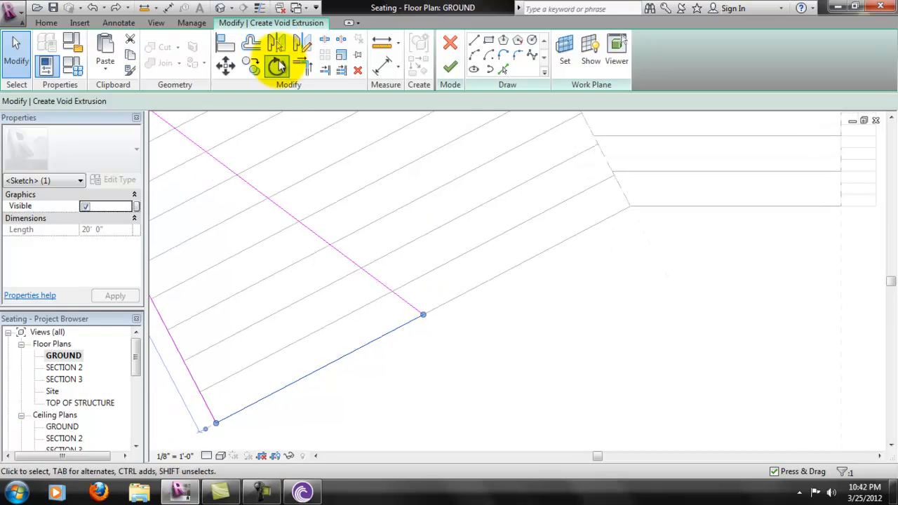
pyautogui.click(383, 69)
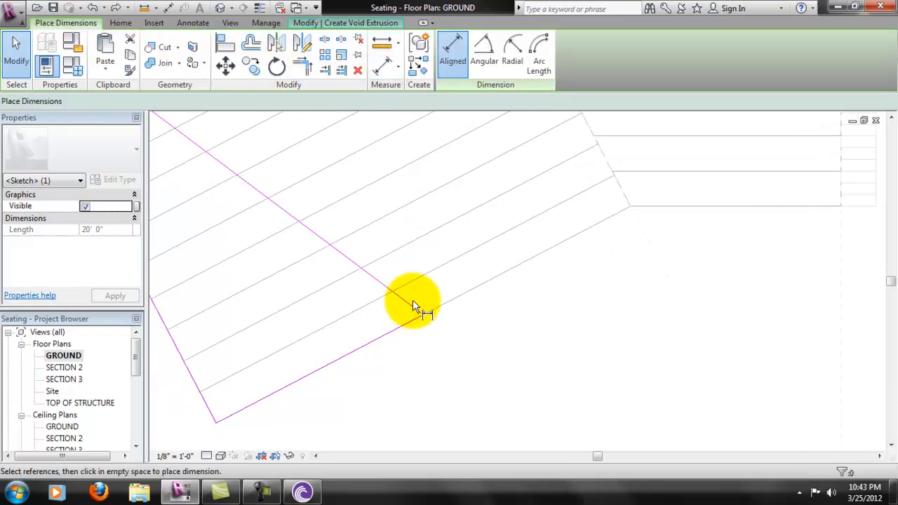
pyautogui.click(628, 205)
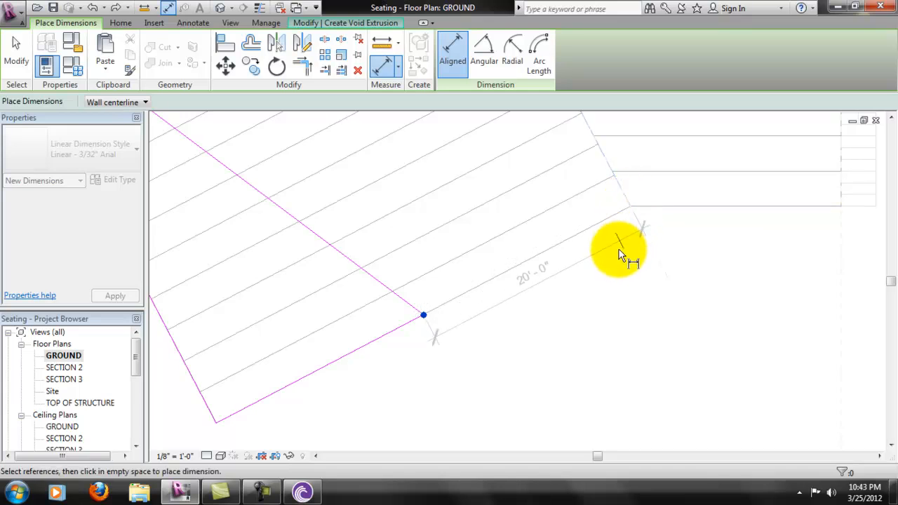
pyautogui.click(463, 323)
pyautogui.press('Escape')
pyautogui.click(420, 324)
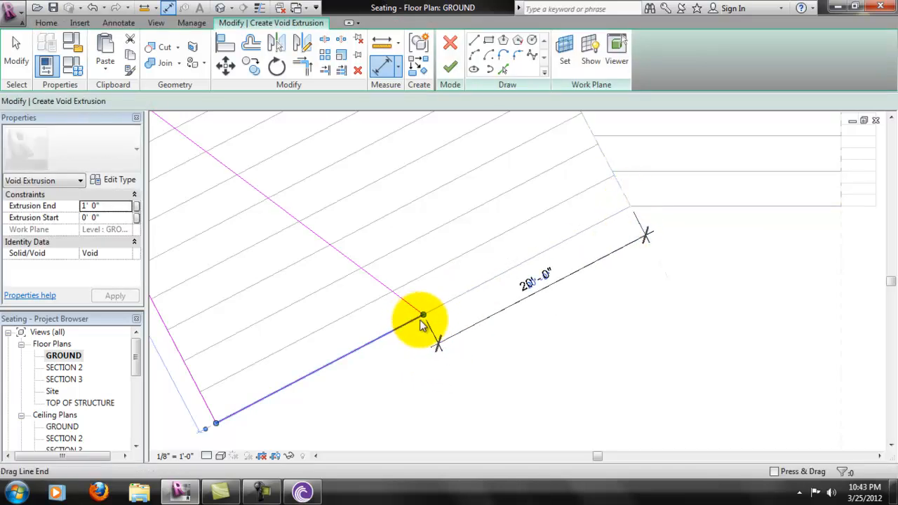
# - Try to set the 20' dimension beside the void sketch's lower edge to 18'
pyautogui.write('18')
pyautogui.press('Return')
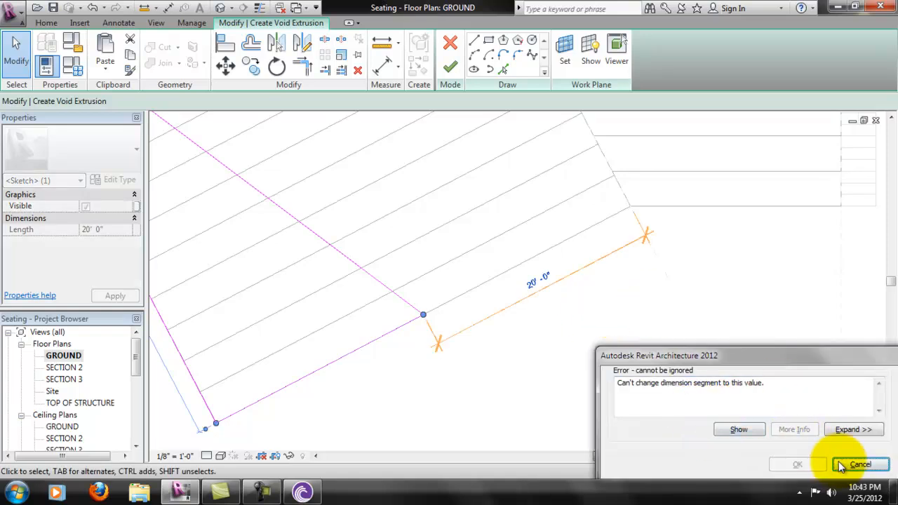
pyautogui.press('Escape')
# - Lengthen the void sketch's lower edge to 22' and rejoin the diagonal line to its end, 18' from the seating corner
pyautogui.moveTo(423, 316); pyautogui.dragTo(410, 290)
pyautogui.click(416, 329)
pyautogui.click(416, 327)
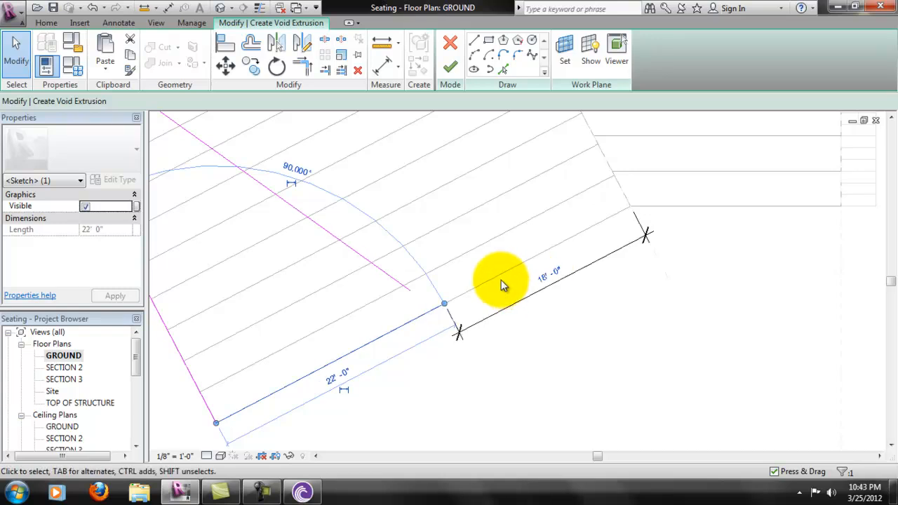
pyautogui.click(529, 343)
pyautogui.moveTo(411, 290); pyautogui.dragTo(441, 306)
pyautogui.click(558, 372)
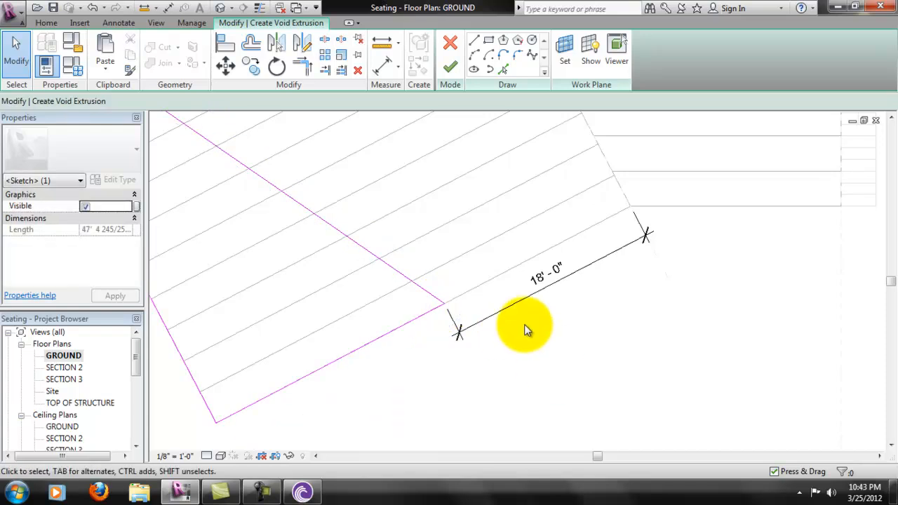
# - Finish the triangular void extrusion sketch over the angled seating section
pyautogui.scroll(-3, 524, 325)
pyautogui.scroll(-2, 551, 294)
pyautogui.moveTo(532, 243); pyautogui.dragTo(522, 280, button='middle')
pyautogui.scroll(1, 524, 267)
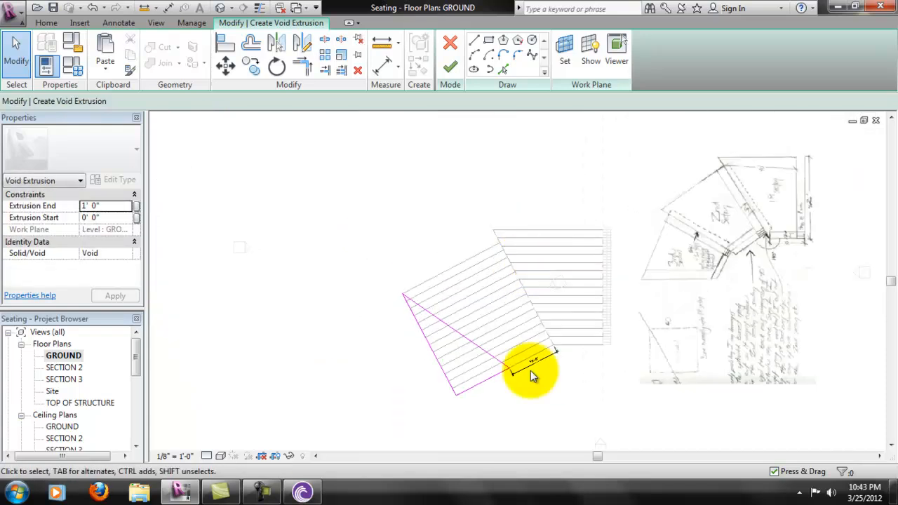
pyautogui.scroll(2, 530, 376)
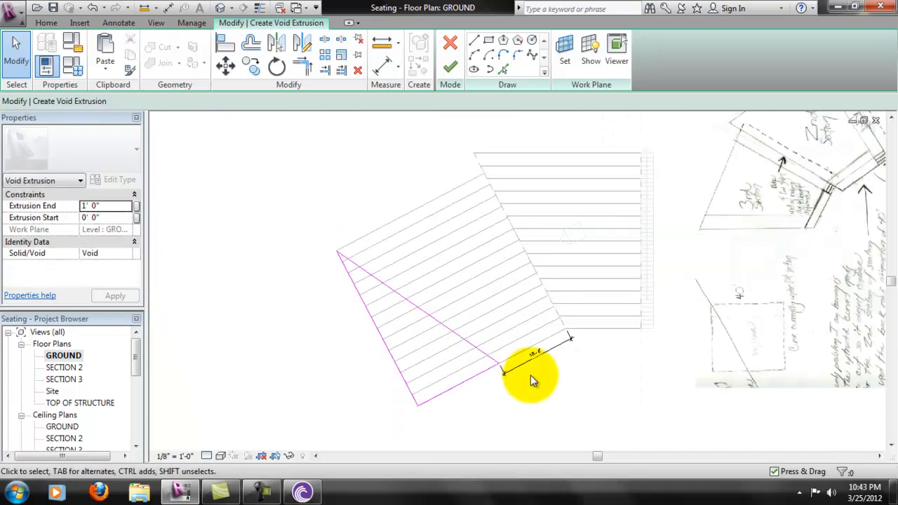
pyautogui.click(453, 69)
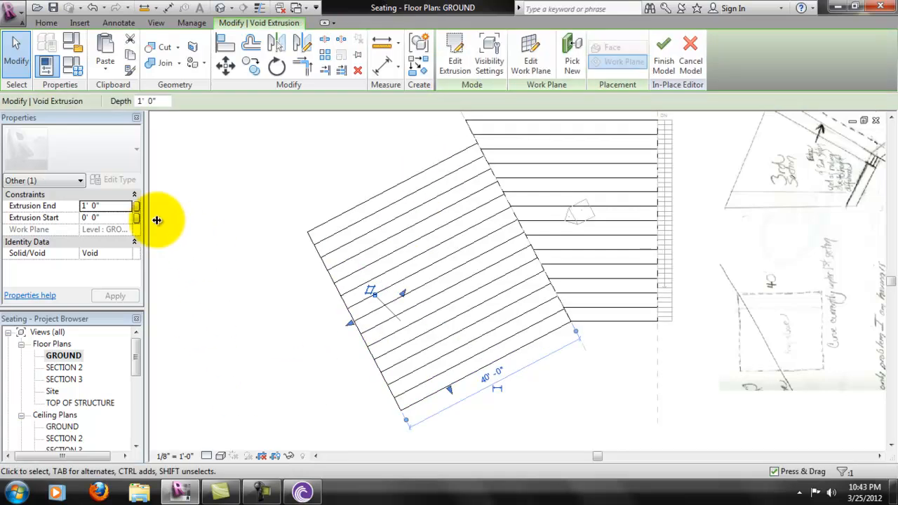
# - Set the void's Extrusion End to 30'
pyautogui.click(112, 208)
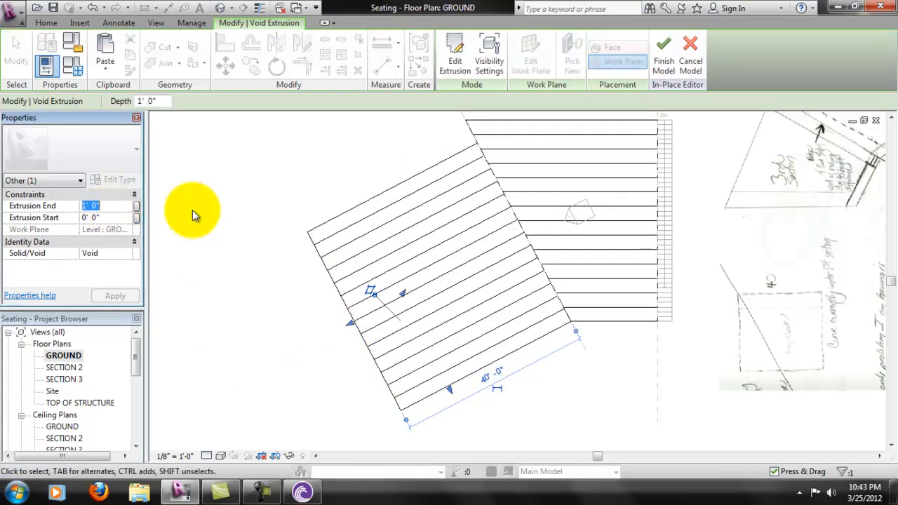
pyautogui.click(98, 205)
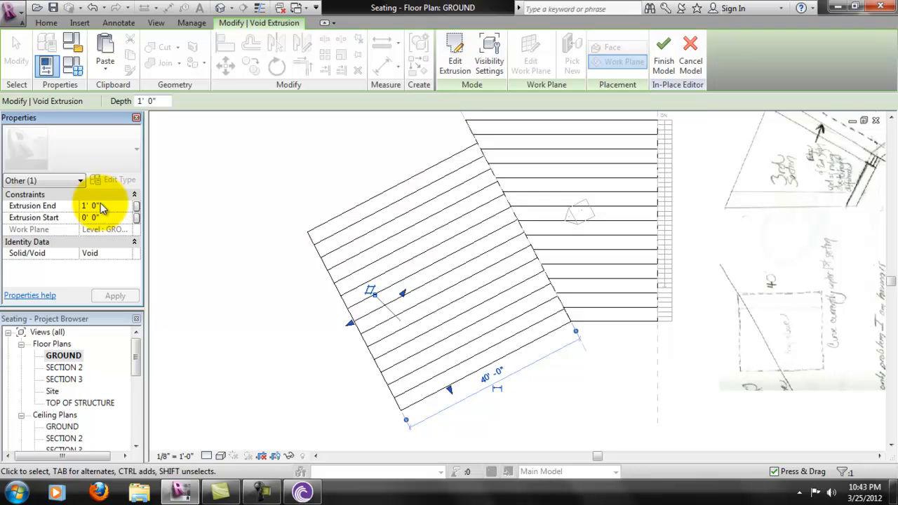
pyautogui.moveTo(109, 208); pyautogui.dragTo(80, 209)
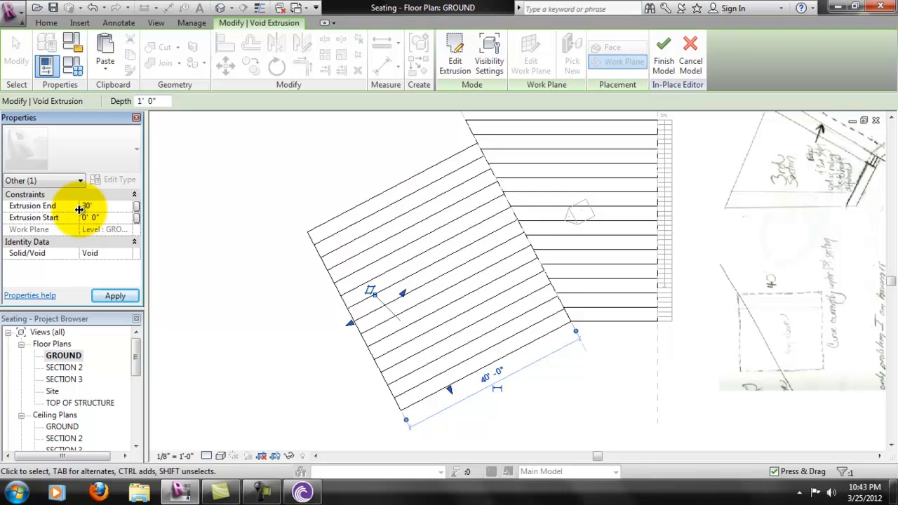
pyautogui.write("30'")
pyautogui.click(115, 295)
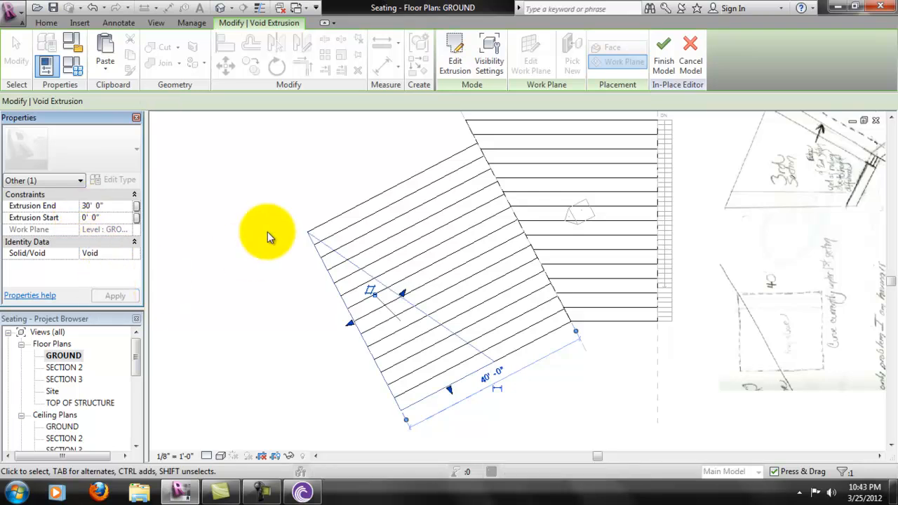
pyautogui.click(321, 144)
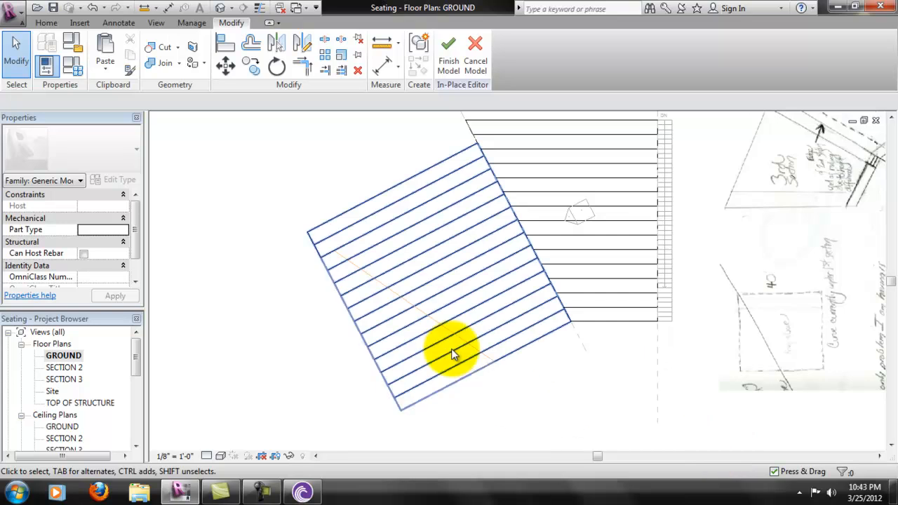
# - Set the void's Extrusion End to 40' and try to finish the in-place model
pyautogui.click(378, 283)
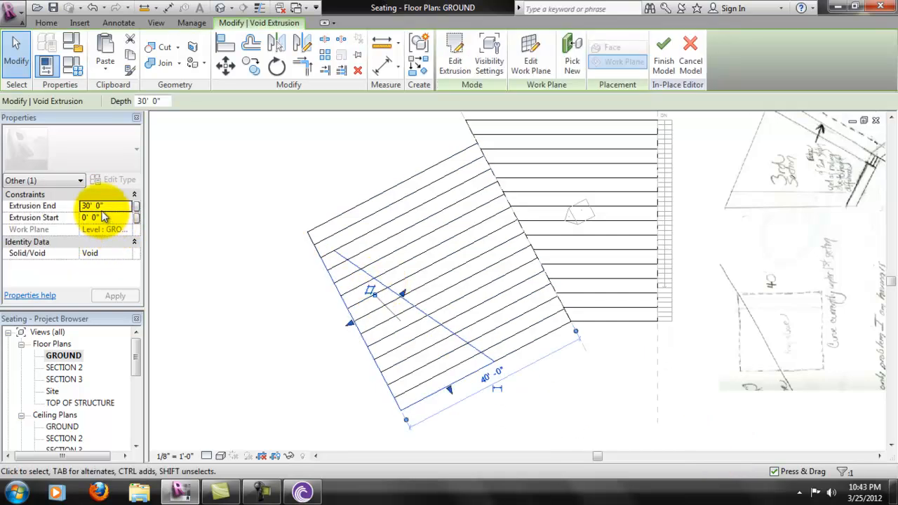
pyautogui.click(106, 206)
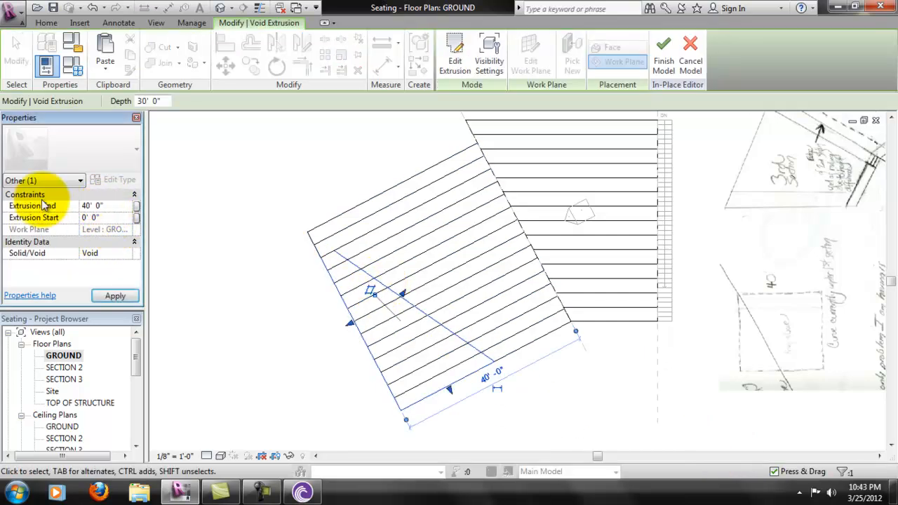
pyautogui.click(119, 296)
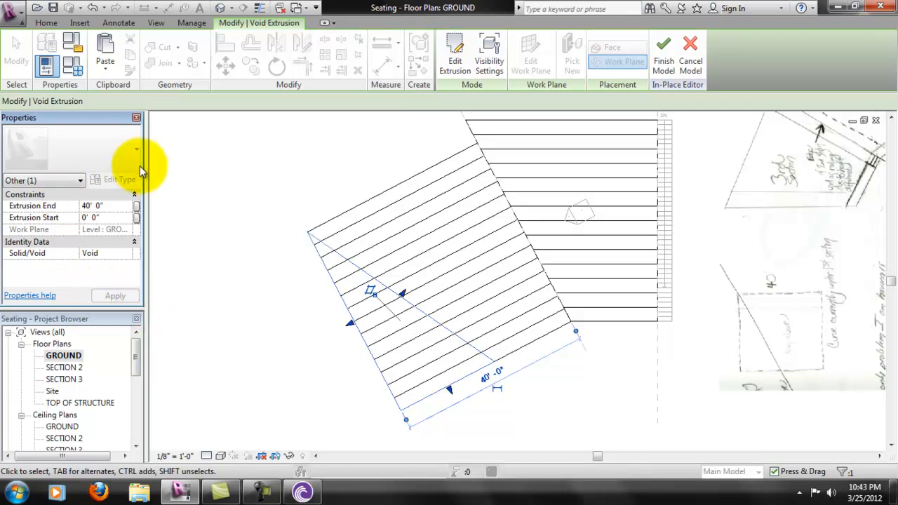
pyautogui.click(315, 164)
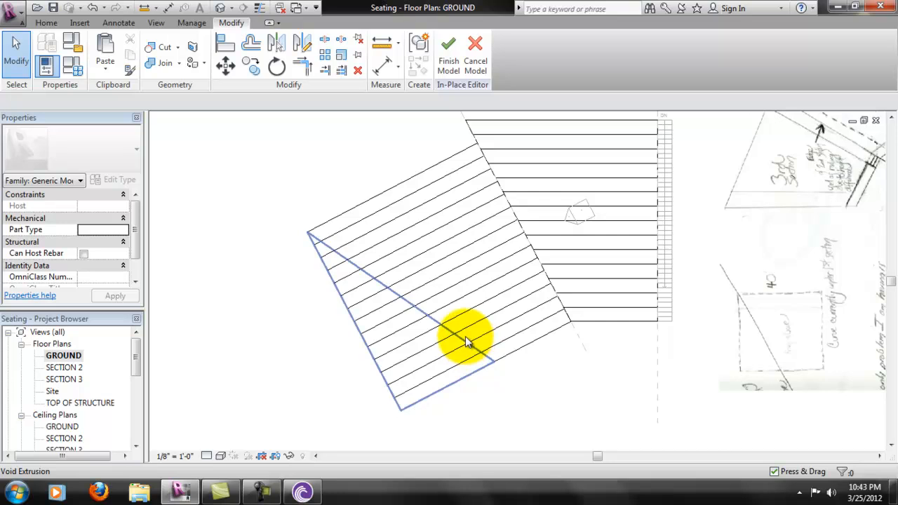
pyautogui.click(442, 64)
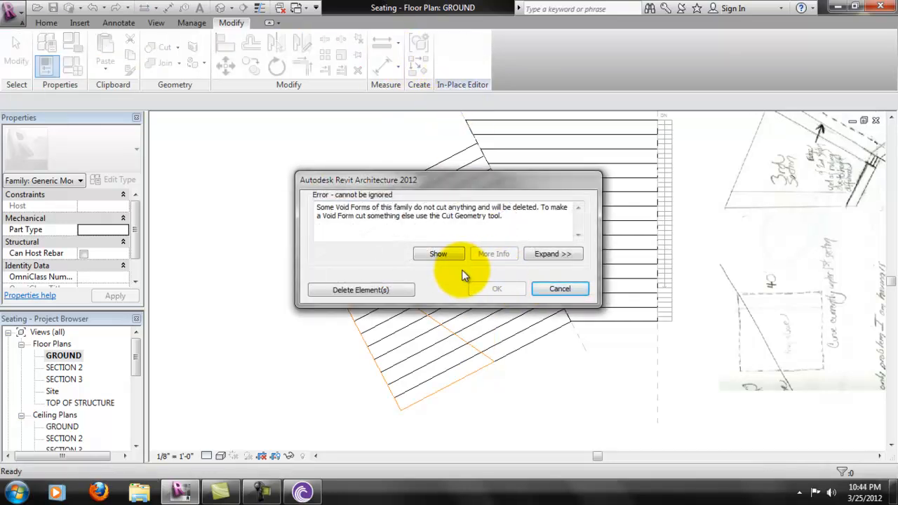
pyautogui.click(540, 289)
# - Set the void's Extrusion End to -30'
pyautogui.click(411, 304)
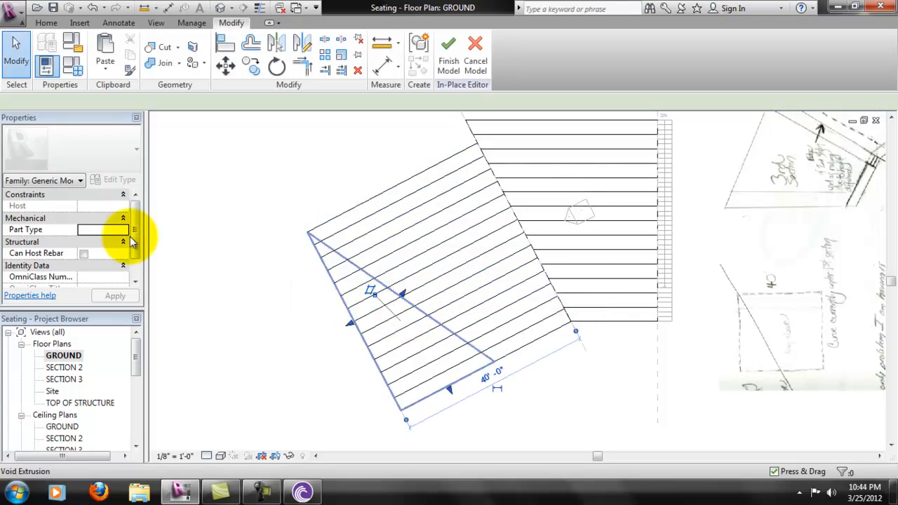
pyautogui.click(105, 206)
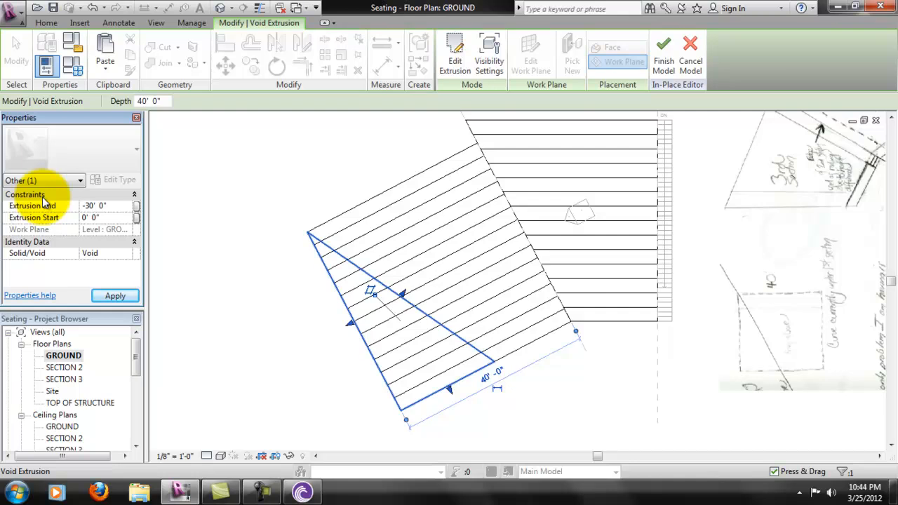
pyautogui.click(323, 203)
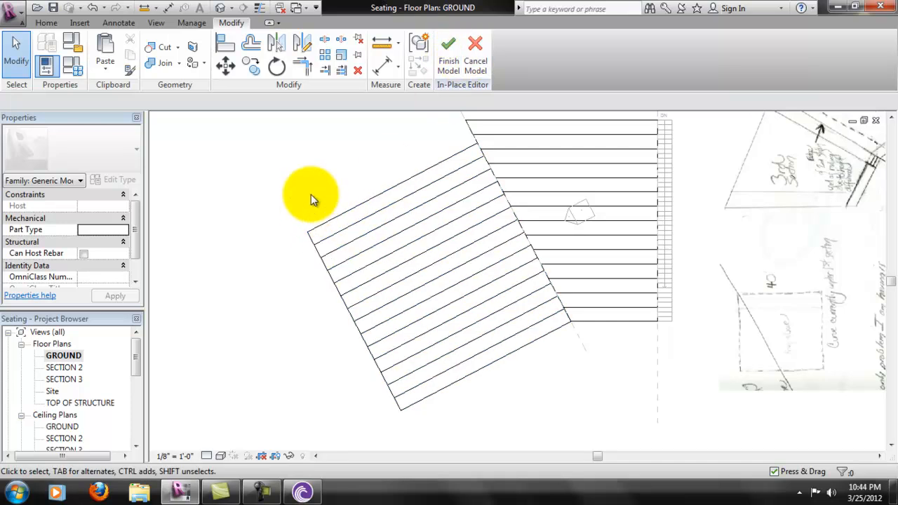
# - Start quitting the in-place model without discarding its changes, and try to finish the model instead
pyautogui.click(475, 55)
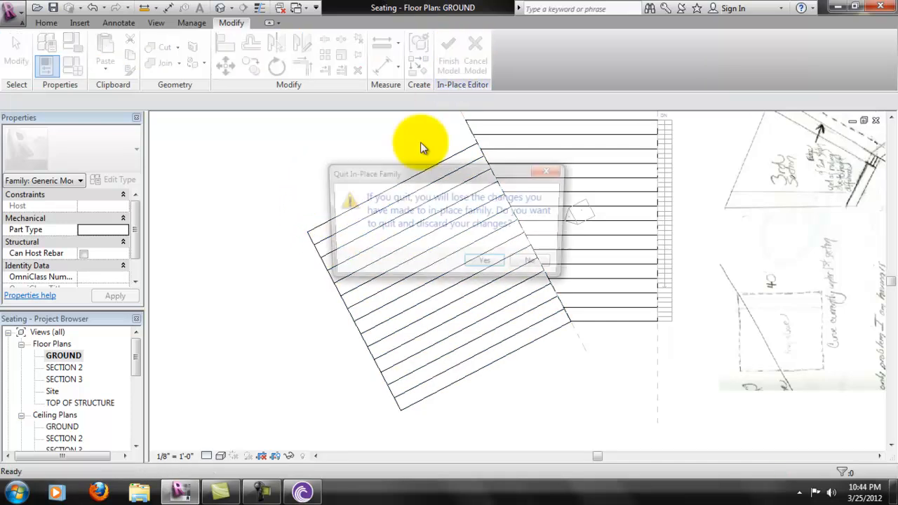
pyautogui.click(551, 271)
pyautogui.click(452, 70)
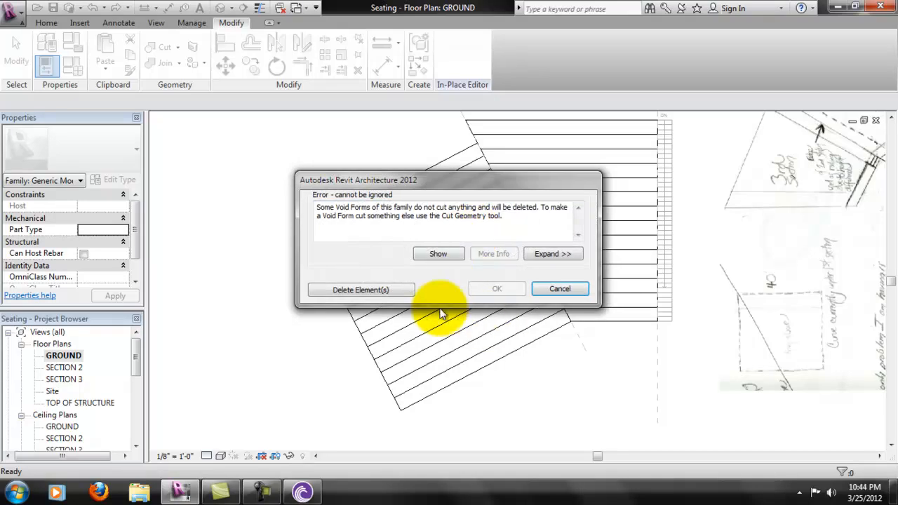
pyautogui.click(560, 289)
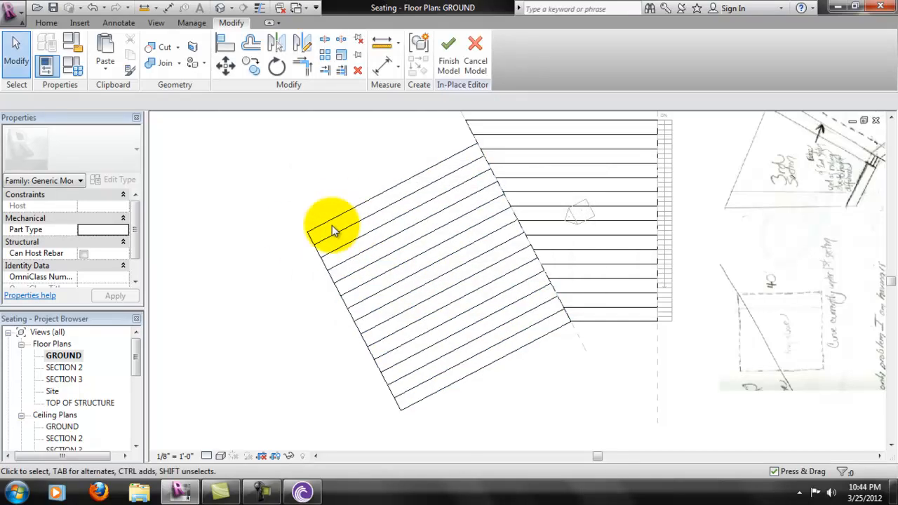
# - Open the East elevation view
pyautogui.moveTo(204, 134); pyautogui.dragTo(620, 440)
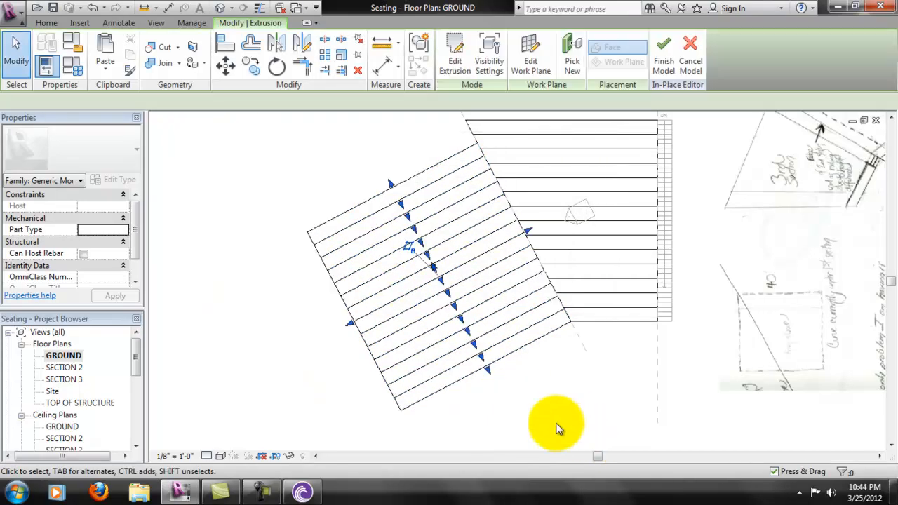
pyautogui.click(515, 402)
pyautogui.scroll(-2, 416, 338)
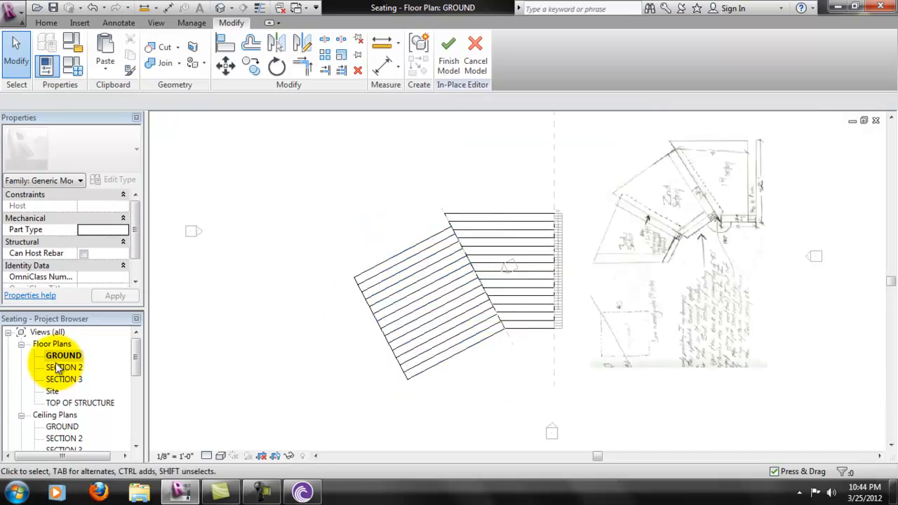
pyautogui.scroll(-5, 130, 372)
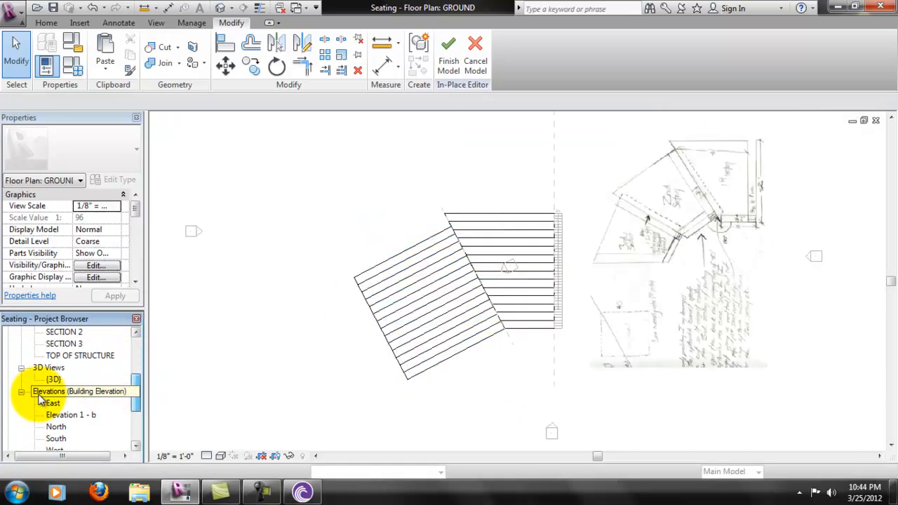
pyautogui.doubleClick(51, 404)
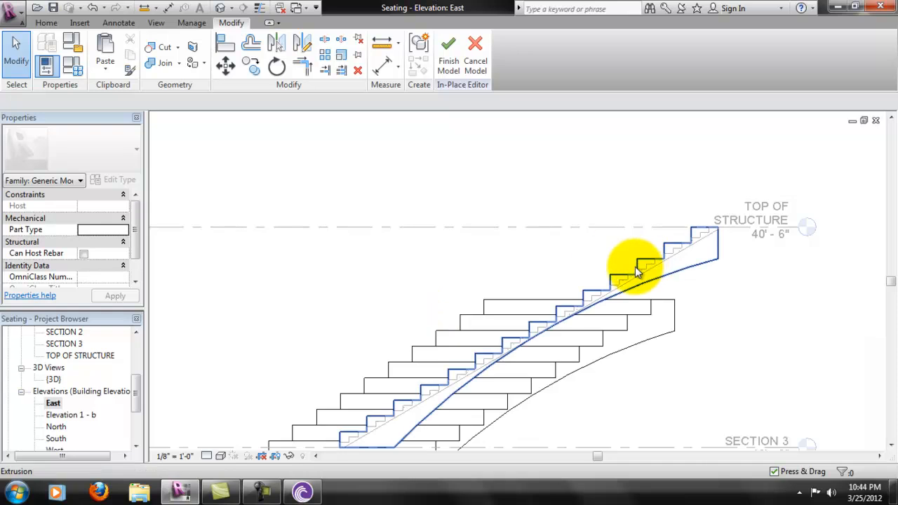
# - Stretch the void extrusion to run from SECTION 2 at 8' 0" up to TOP OF STRUCTURE at 40' 6"
pyautogui.scroll(-3, 604, 337)
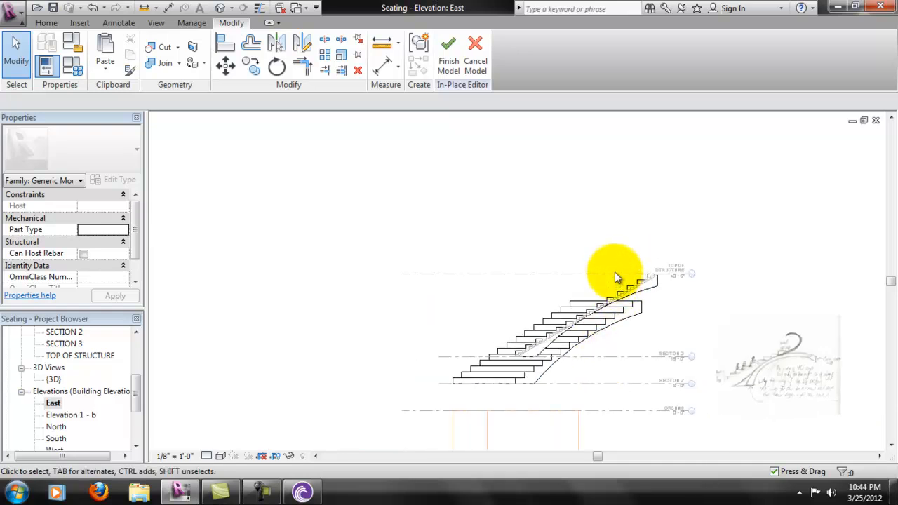
pyautogui.moveTo(566, 423); pyautogui.dragTo(570, 357, button='middle')
pyautogui.click(585, 374)
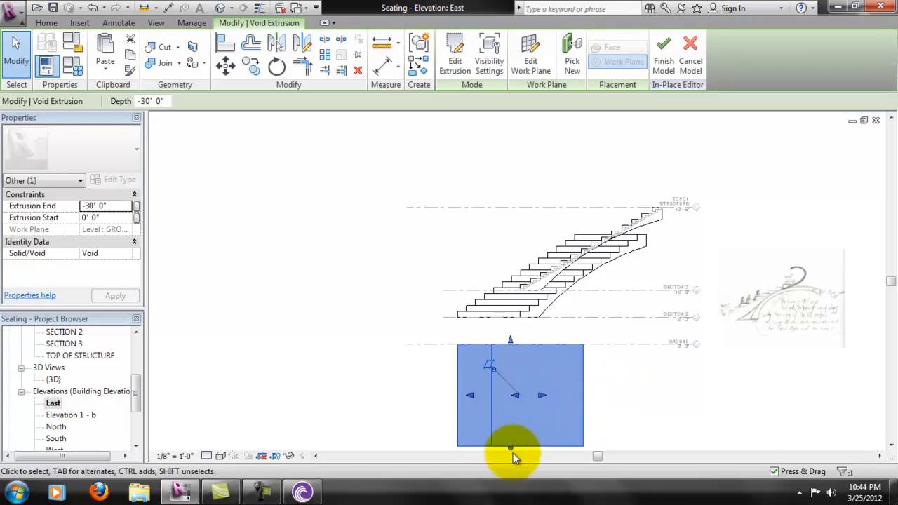
pyautogui.moveTo(513, 426); pyautogui.dragTo(516, 416, button='middle')
pyautogui.moveTo(514, 442); pyautogui.dragTo(537, 199)
pyautogui.scroll(5, 511, 324)
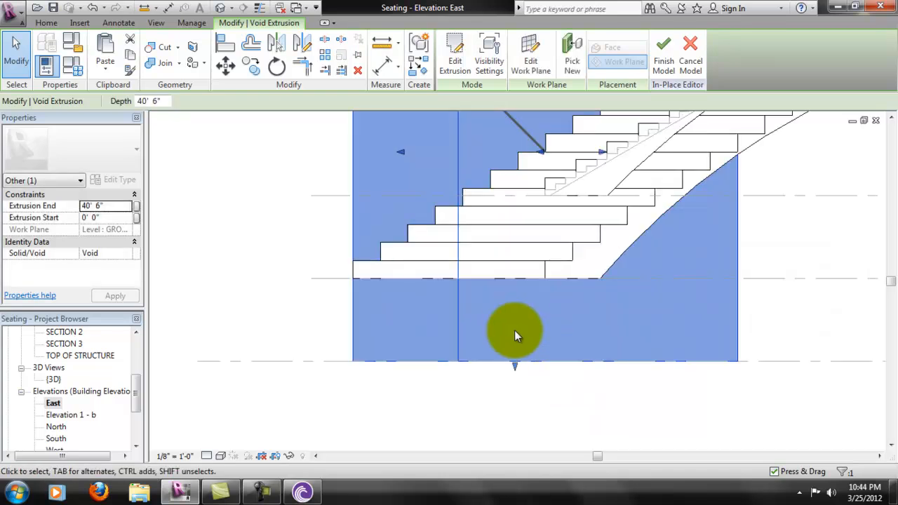
pyautogui.moveTo(514, 367); pyautogui.dragTo(515, 276)
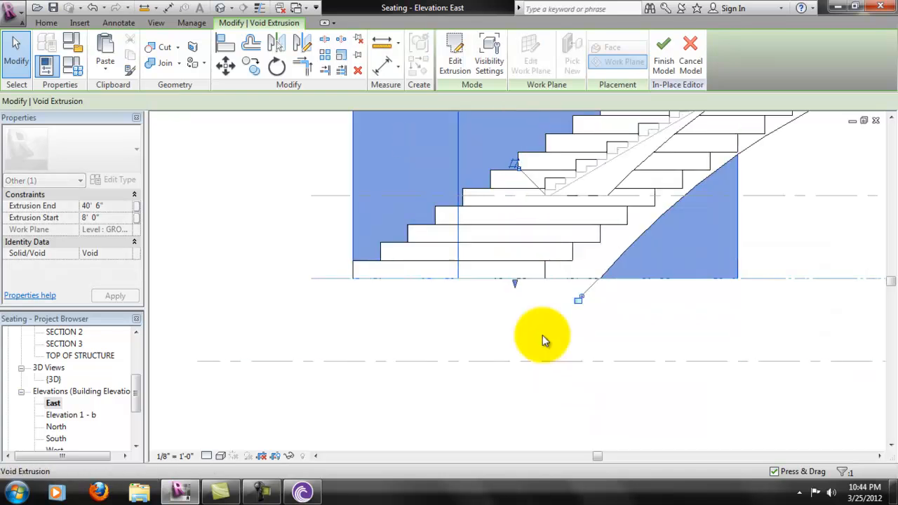
# - Try to finish the in-place model with the resized void, keeping the void element
pyautogui.moveTo(625, 328); pyautogui.dragTo(614, 409, button='middle')
pyautogui.moveTo(610, 306); pyautogui.dragTo(593, 421, button='middle')
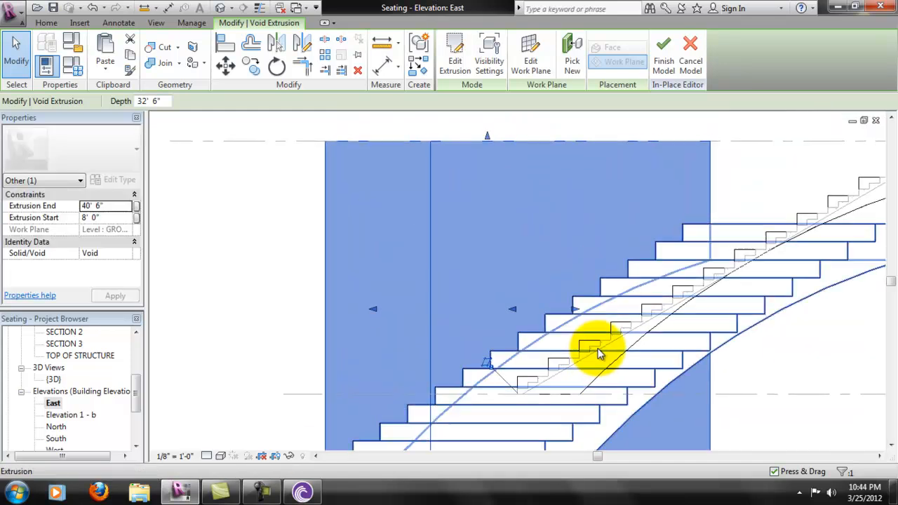
pyautogui.scroll(-1, 599, 351)
pyautogui.scroll(-1, 602, 273)
pyautogui.click(663, 52)
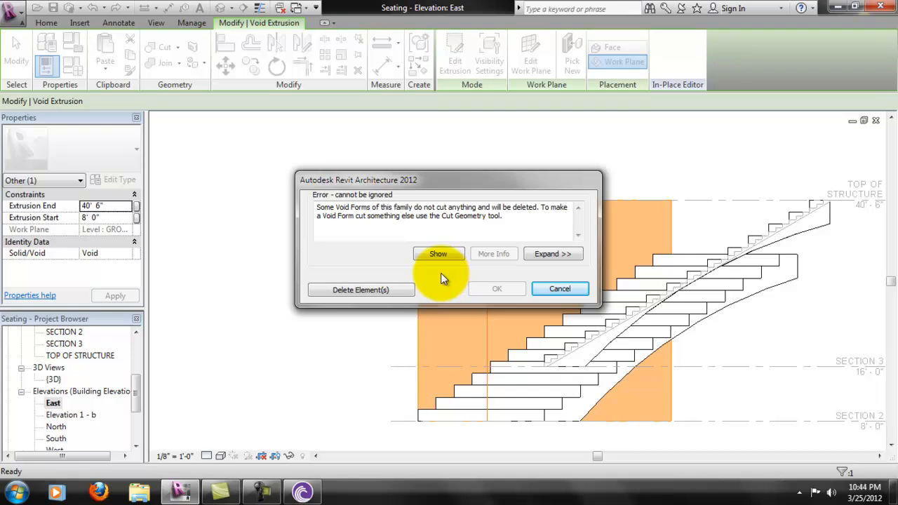
pyautogui.click(560, 288)
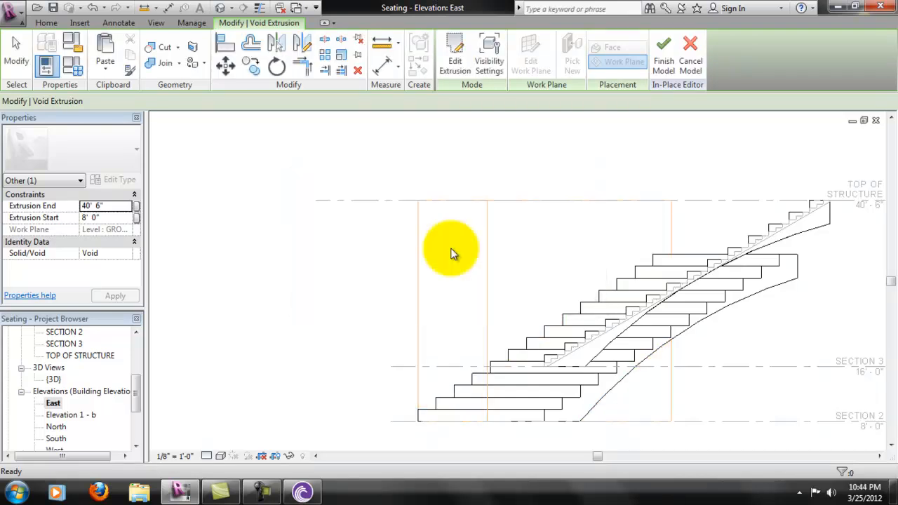
# - Open the SECTION 2 floor plan and check how the triangular void overlaps the angled seating
pyautogui.moveTo(136, 385); pyautogui.dragTo(138, 344)
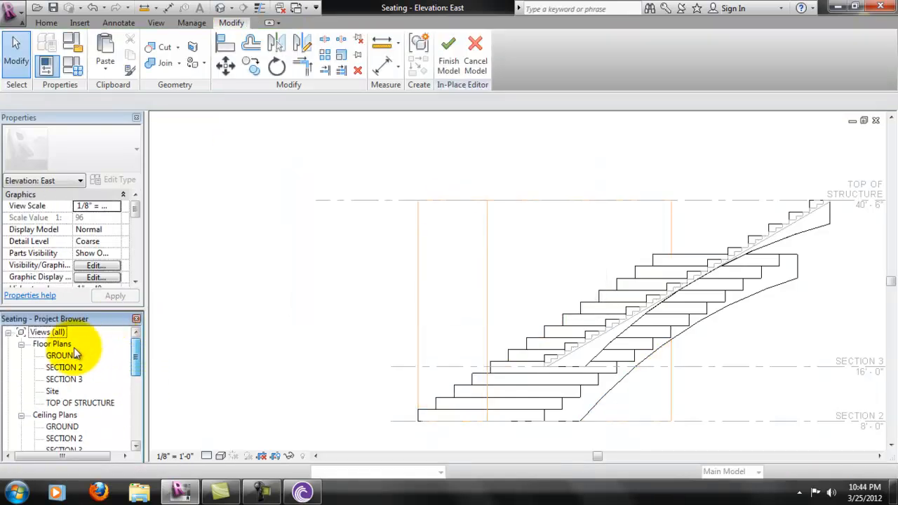
pyautogui.click(66, 356)
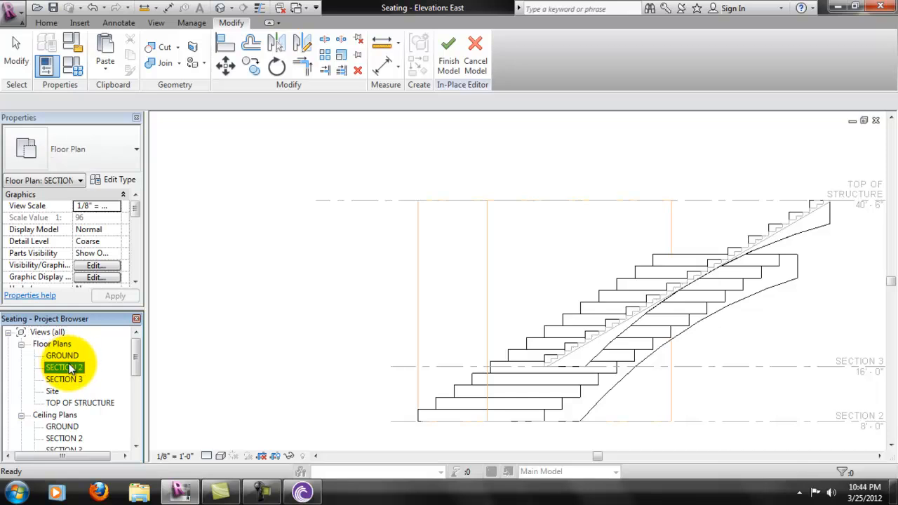
pyautogui.doubleClick(70, 367)
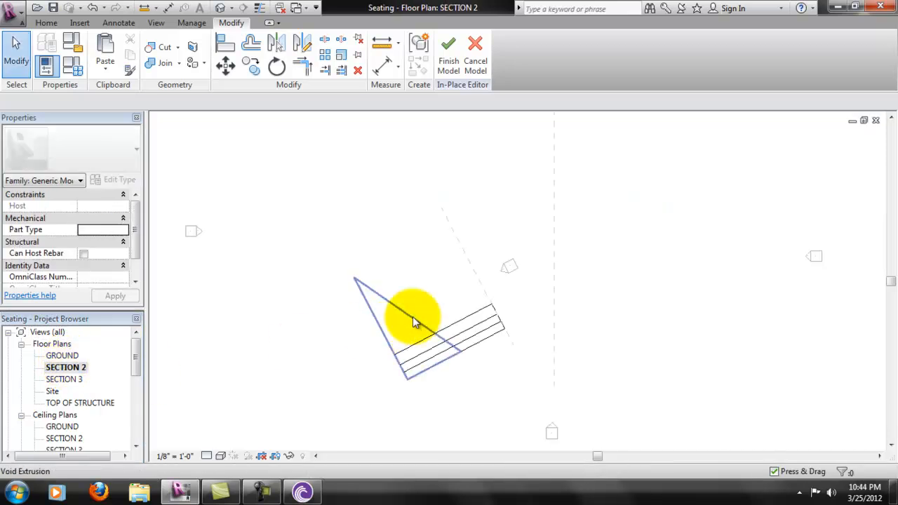
pyautogui.scroll(2, 421, 312)
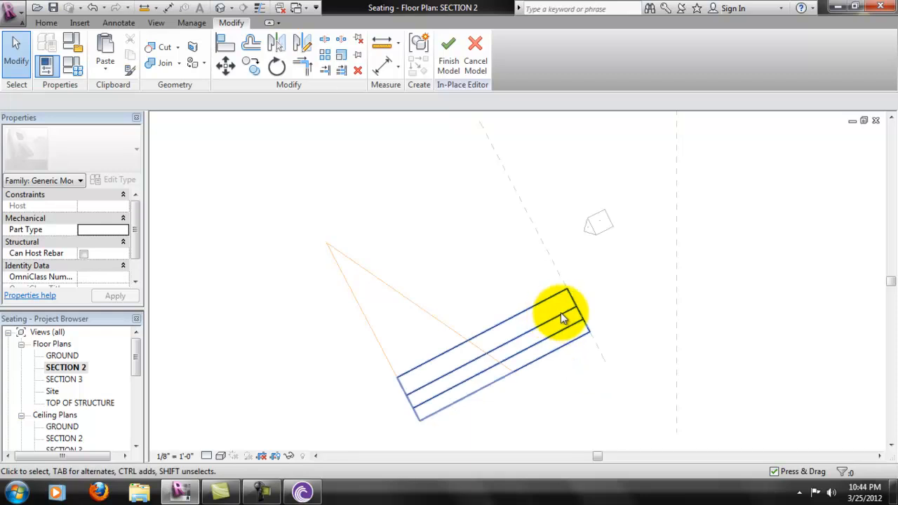
pyautogui.scroll(-2, 541, 341)
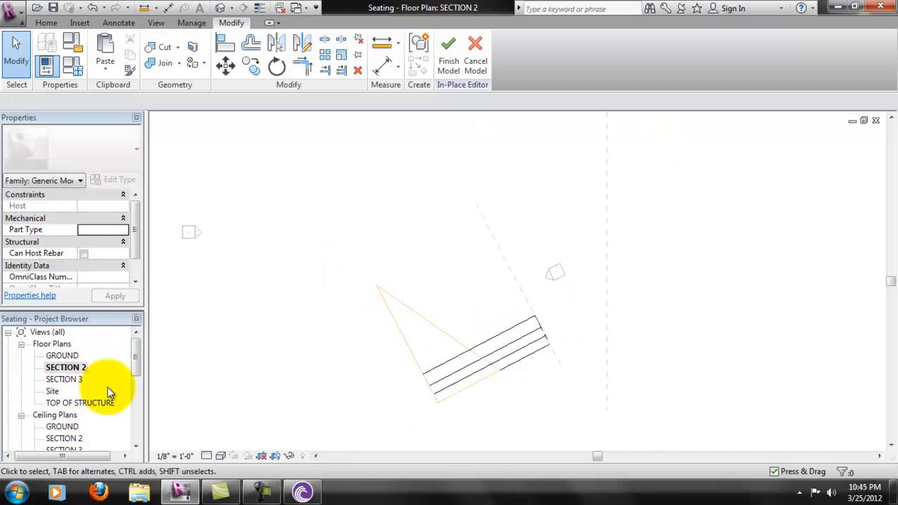
# - Return to the East elevation and check the void's height against the seating and levels
pyautogui.moveTo(136, 355); pyautogui.dragTo(137, 381)
pyautogui.doubleClick(54, 415)
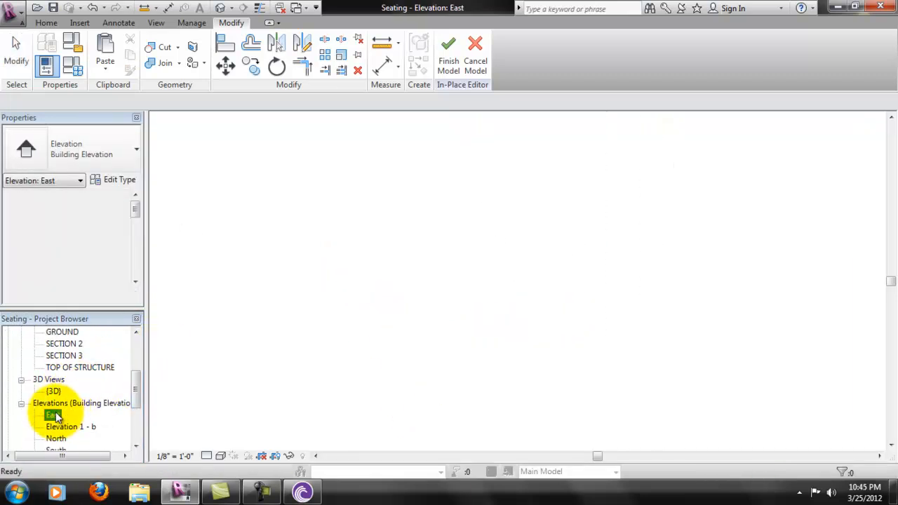
pyautogui.moveTo(716, 390); pyautogui.dragTo(691, 381, button='middle')
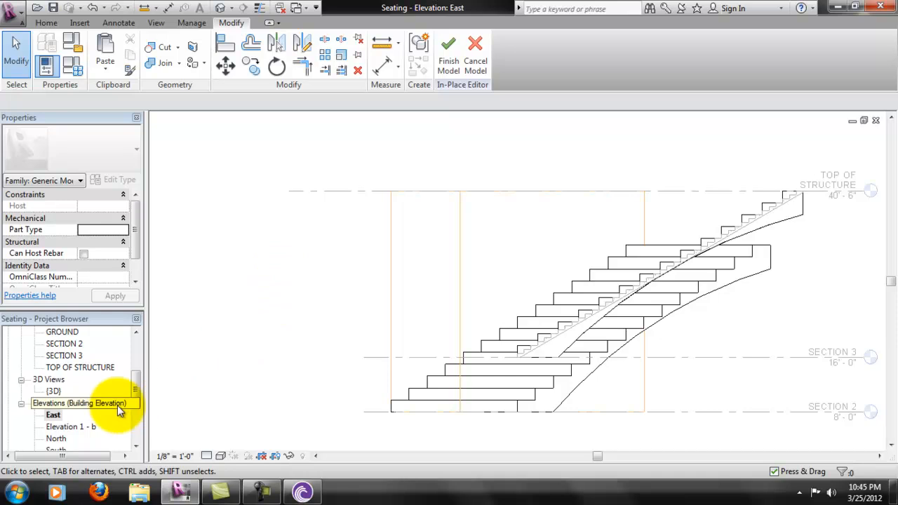
# - Collapse the ceiling plans in the view list and reopen the SECTION 2 floor plan
pyautogui.moveTo(139, 391)
pyautogui.mouseDown()
pyautogui.moveTo(136, 403)
pyautogui.moveTo(139, 373)
pyautogui.mouseUp()
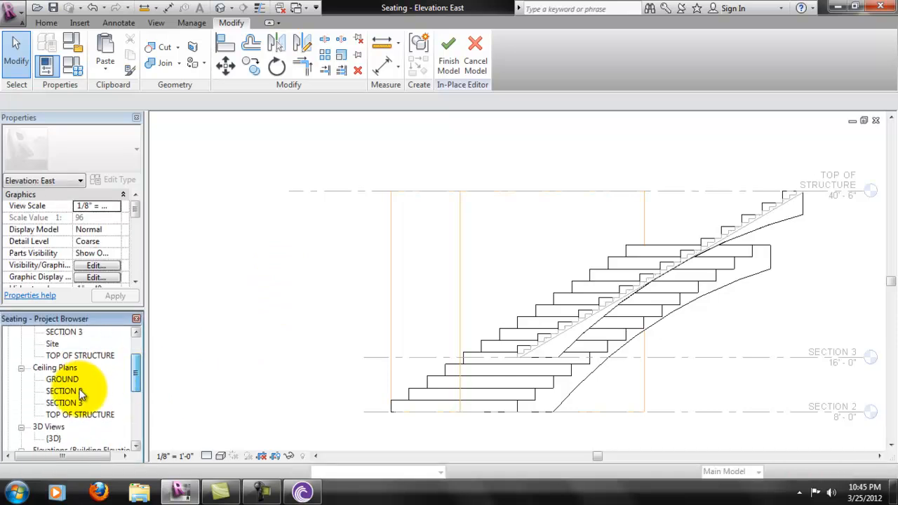
pyautogui.click(74, 395)
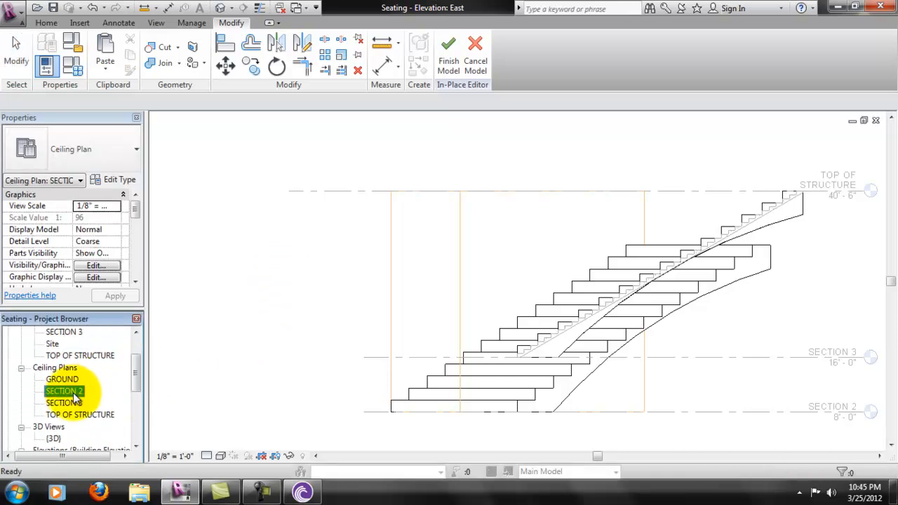
pyautogui.click(22, 368)
pyautogui.scroll(2, 139, 381)
pyautogui.click(74, 356)
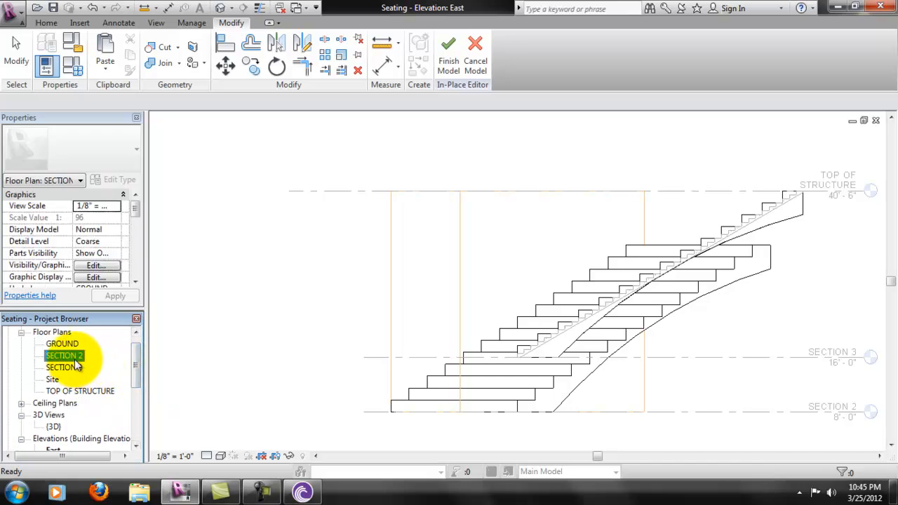
pyautogui.doubleClick(73, 357)
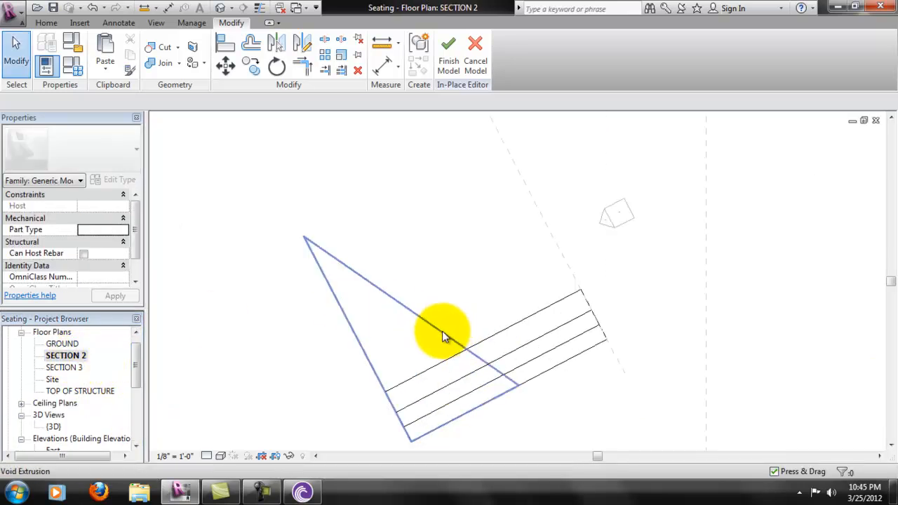
# - Set the triangular void's extrusion start to 0' 0"
pyautogui.click(443, 336)
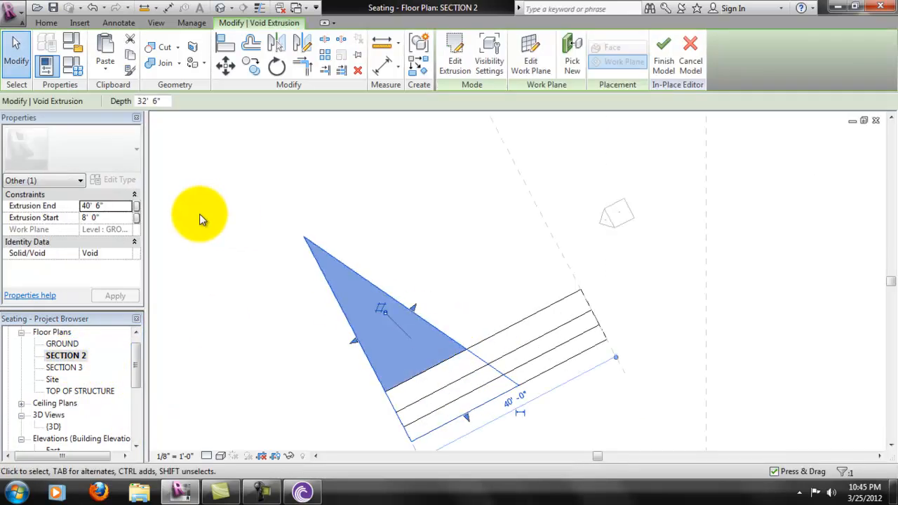
pyautogui.click(116, 217)
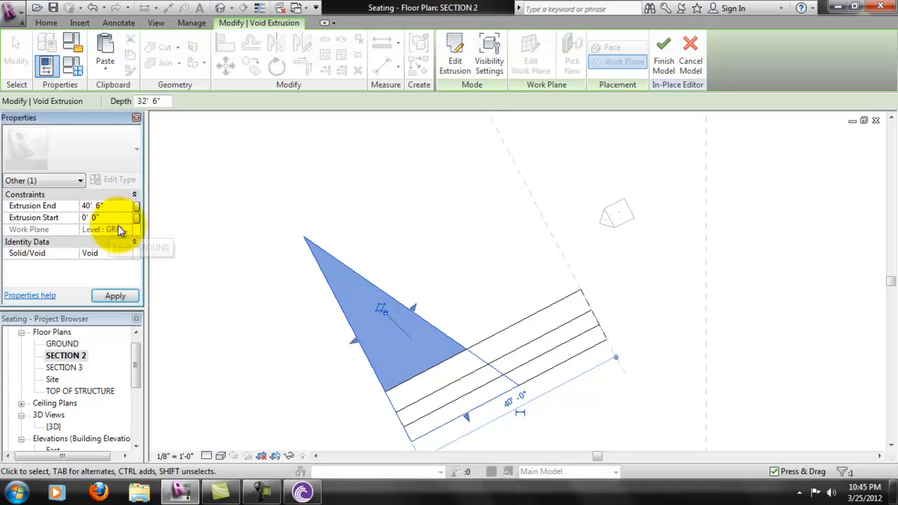
pyautogui.click(407, 267)
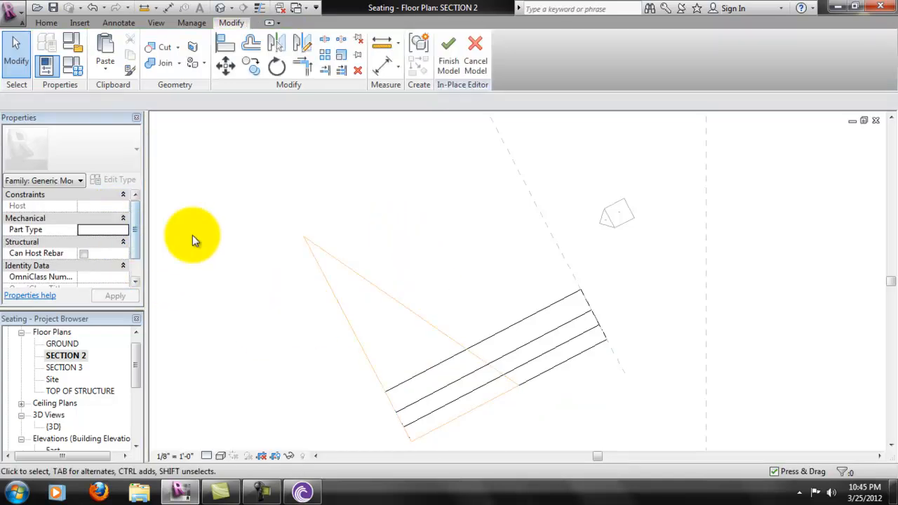
pyautogui.moveTo(137, 224); pyautogui.dragTo(133, 247)
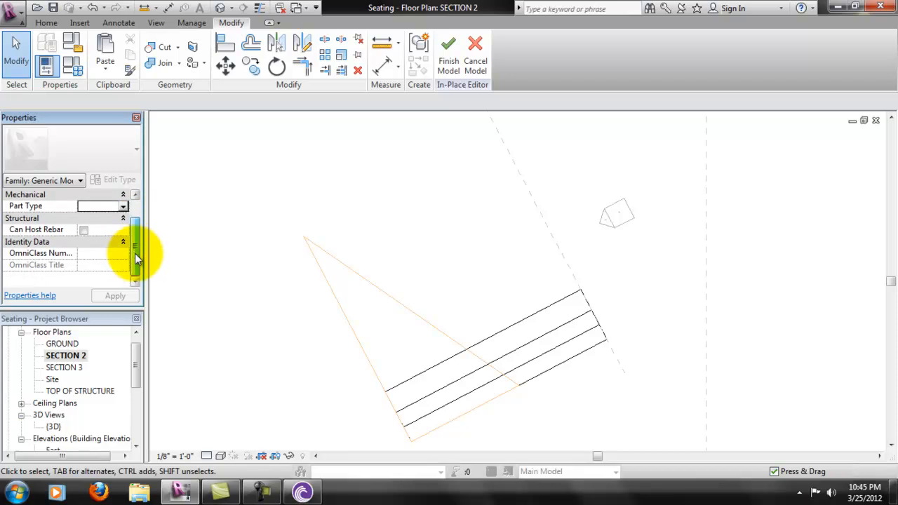
# - Open the void extrusion's sketch for editing and examine its corners and edges against the seating rows
pyautogui.click(410, 310)
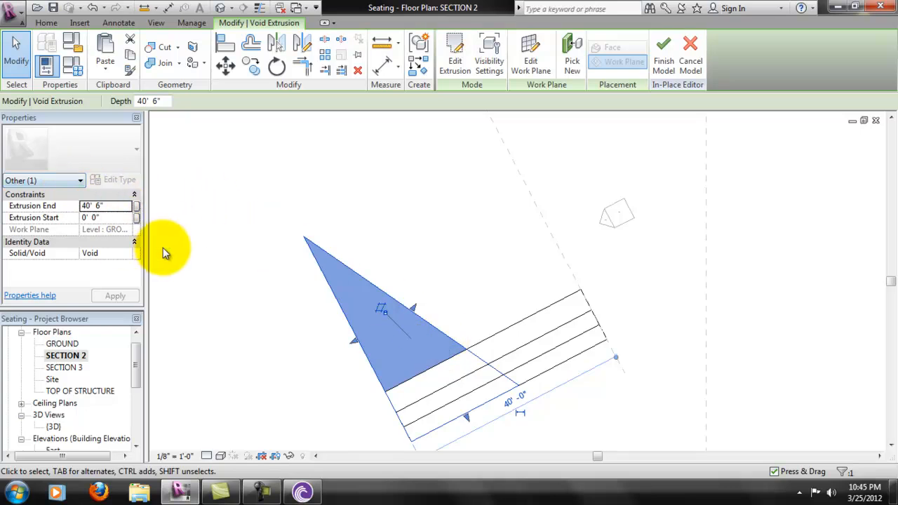
pyautogui.click(456, 65)
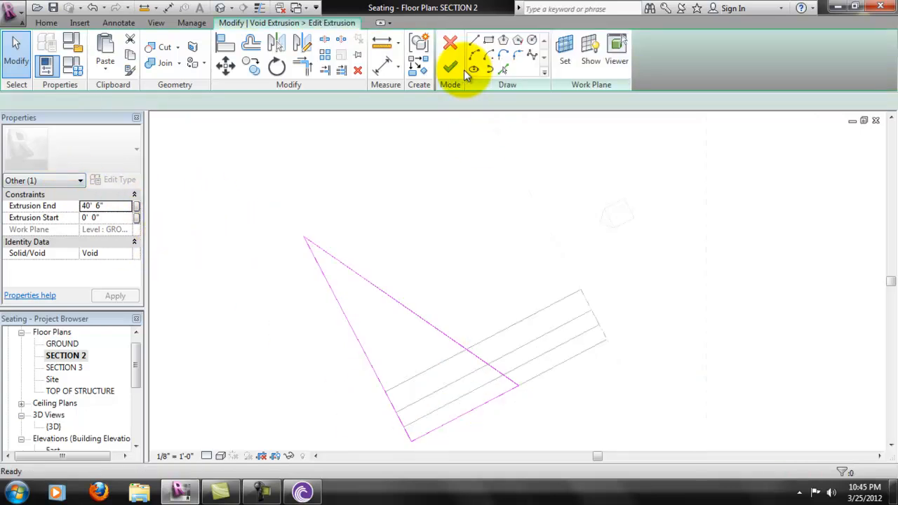
pyautogui.scroll(5, 536, 399)
pyautogui.scroll(6, 536, 393)
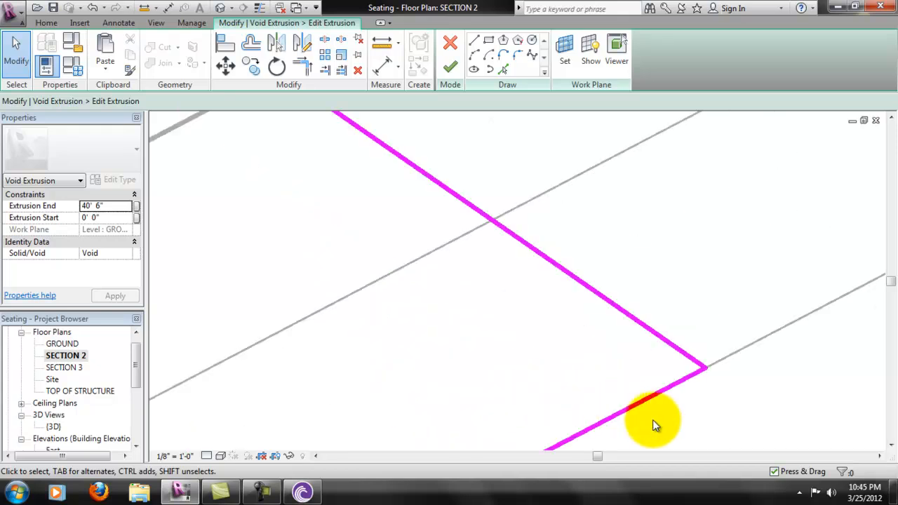
pyautogui.scroll(-3, 713, 371)
pyautogui.scroll(-3, 669, 331)
pyautogui.moveTo(626, 336); pyautogui.dragTo(696, 239, button='middle')
pyautogui.scroll(9, 520, 391)
pyautogui.scroll(-9, 528, 344)
pyautogui.moveTo(578, 284); pyautogui.dragTo(575, 380, button='middle')
pyautogui.scroll(3, 428, 254)
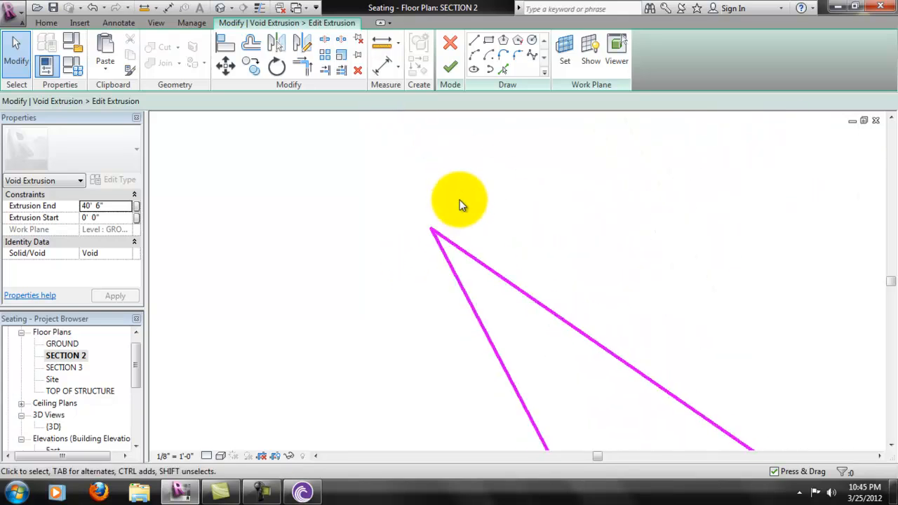
pyautogui.moveTo(498, 316)
pyautogui.mouseDown(button='middle')
pyautogui.moveTo(541, 377)
pyautogui.moveTo(508, 272)
pyautogui.mouseUp(button='middle')
pyautogui.scroll(-2, 384, 264)
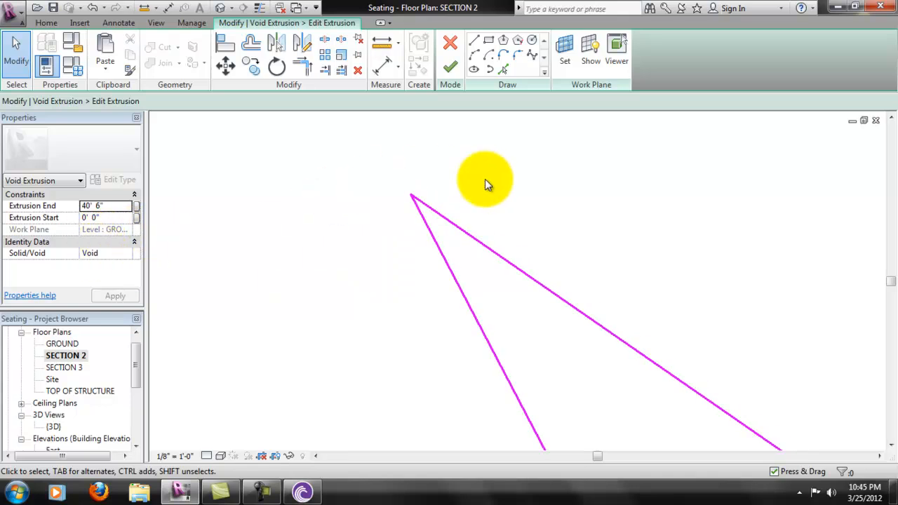
pyautogui.moveTo(485, 179); pyautogui.dragTo(417, 156, button='middle')
# - Set the void sketch's work plane to Level : SECTION 2 and finish the sketch
pyautogui.click(556, 52)
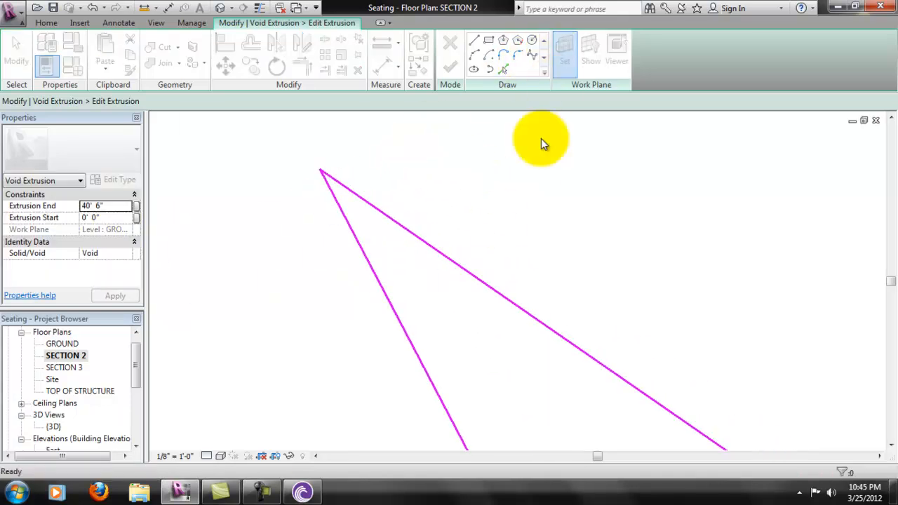
pyautogui.click(336, 218)
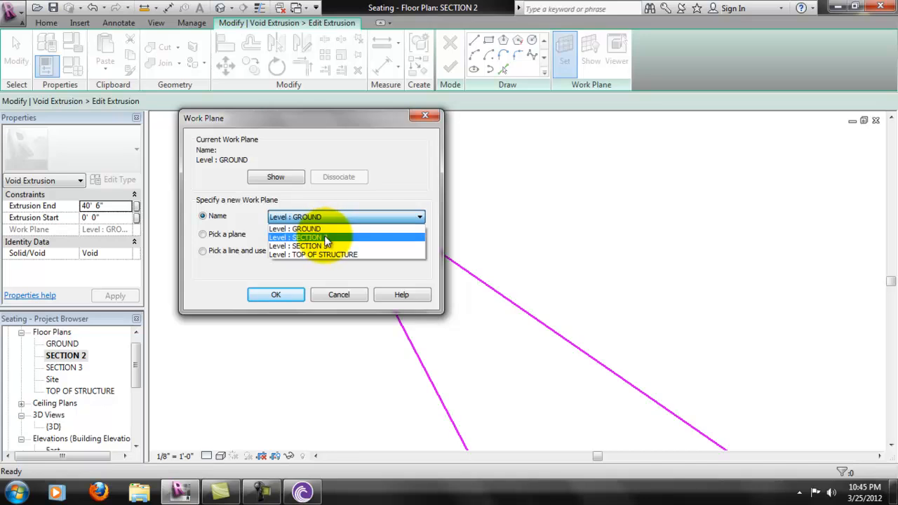
pyautogui.click(327, 237)
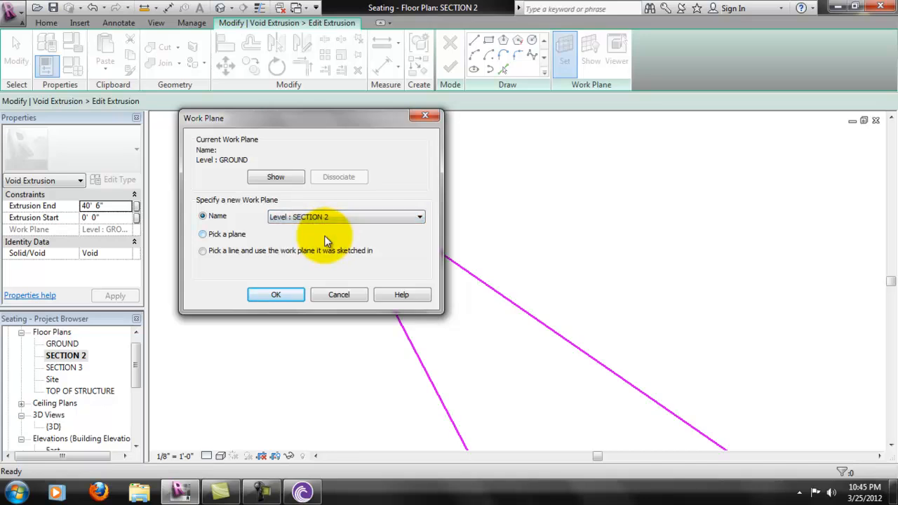
pyautogui.click(273, 300)
pyautogui.scroll(-2, 456, 315)
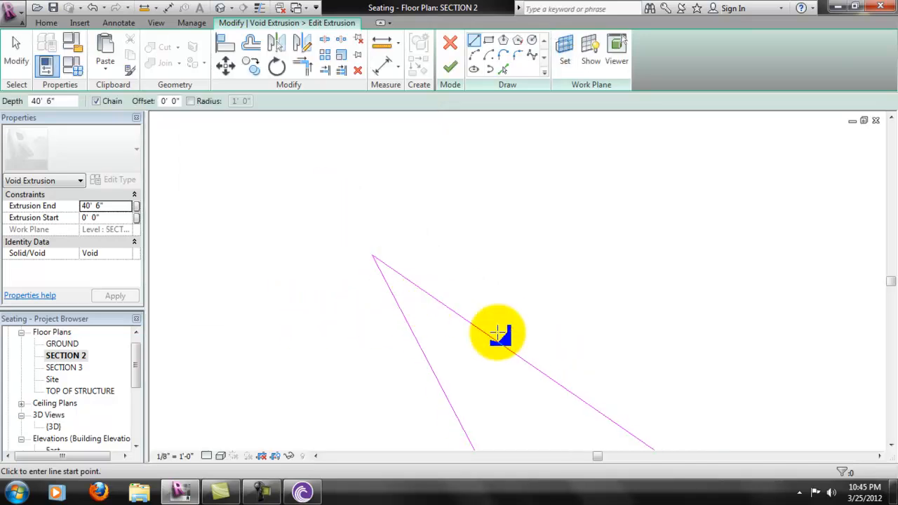
pyautogui.scroll(3, 562, 260)
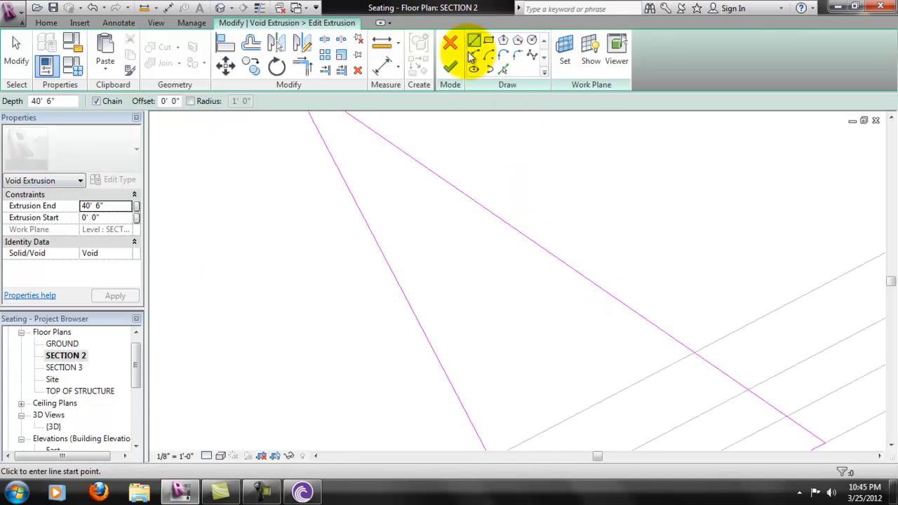
pyautogui.click(450, 65)
pyautogui.scroll(-1, 659, 322)
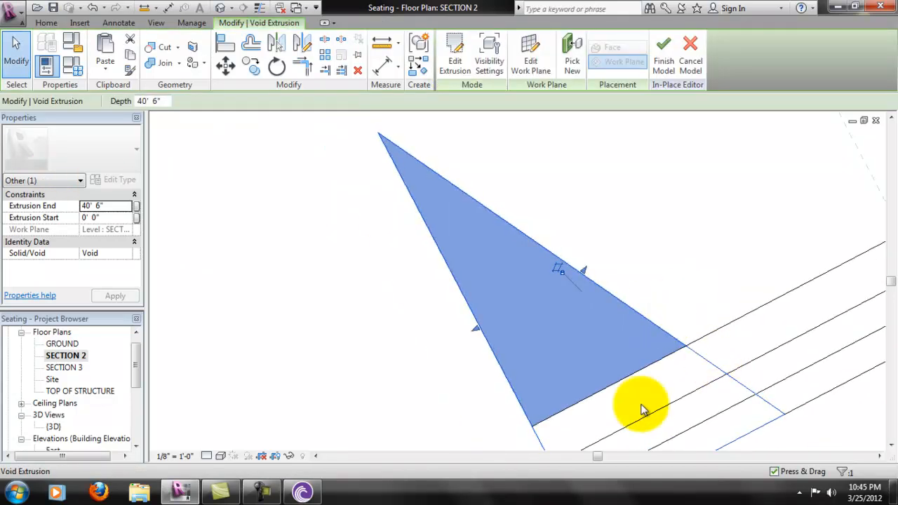
# - Try to finish the in-place model with the void on the SECTION 2 work plane, without deleting the void
pyautogui.click(445, 381)
pyautogui.moveTo(816, 360); pyautogui.dragTo(547, 274, button='middle')
pyautogui.scroll(-2, 558, 288)
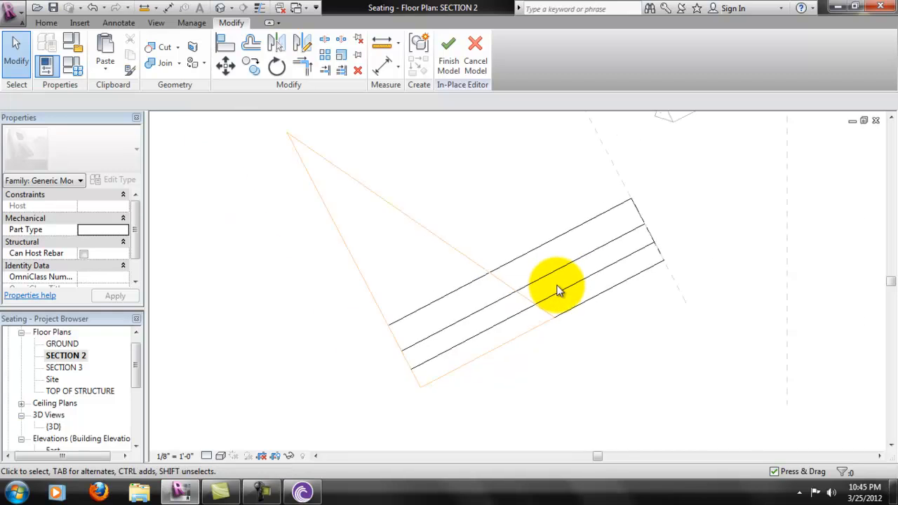
pyautogui.moveTo(473, 147); pyautogui.dragTo(473, 176, button='middle')
pyautogui.moveTo(557, 248); pyautogui.dragTo(560, 256, button='middle')
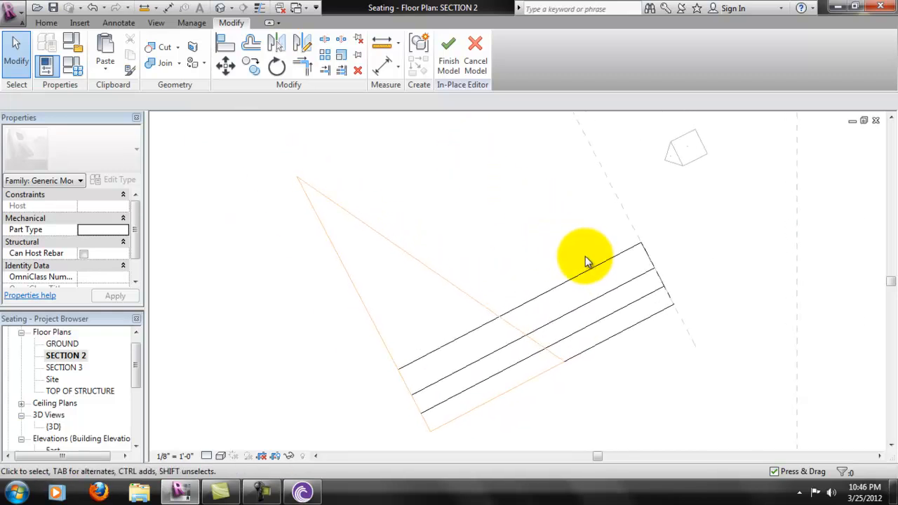
pyautogui.click(593, 268)
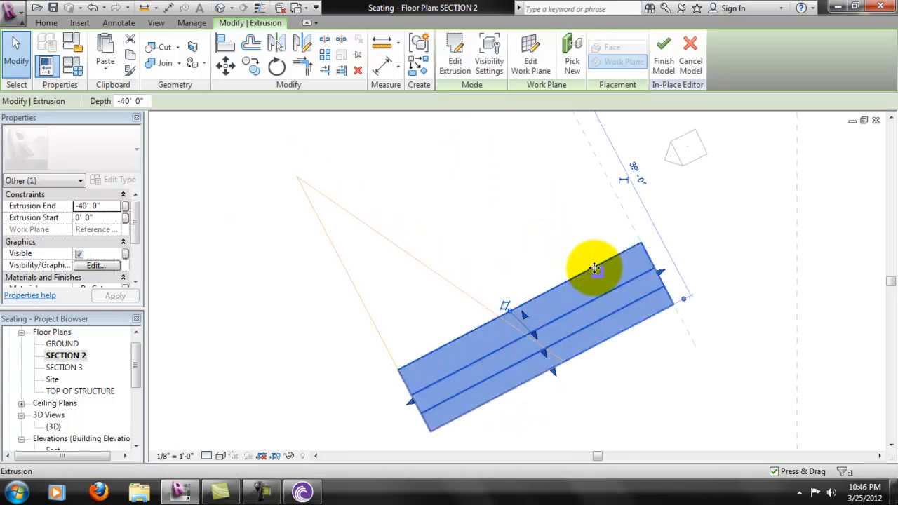
pyautogui.click(281, 329)
pyautogui.click(449, 55)
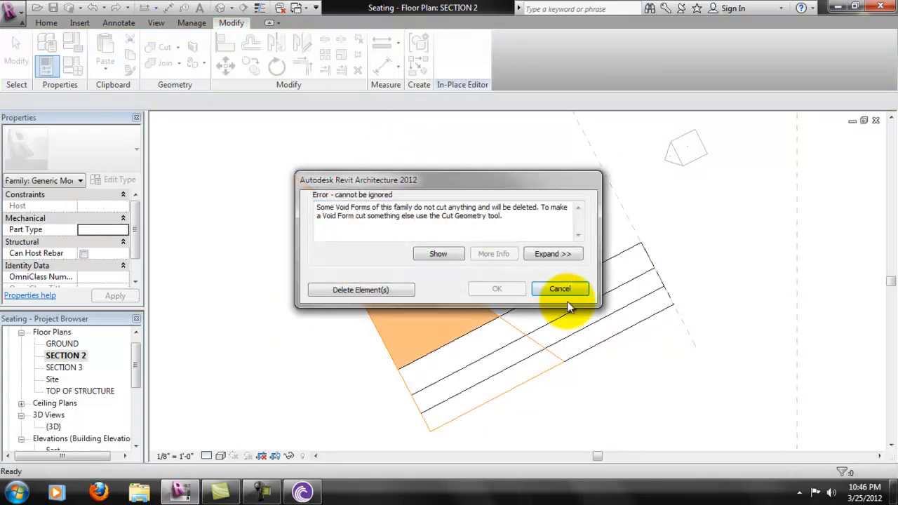
pyautogui.click(576, 290)
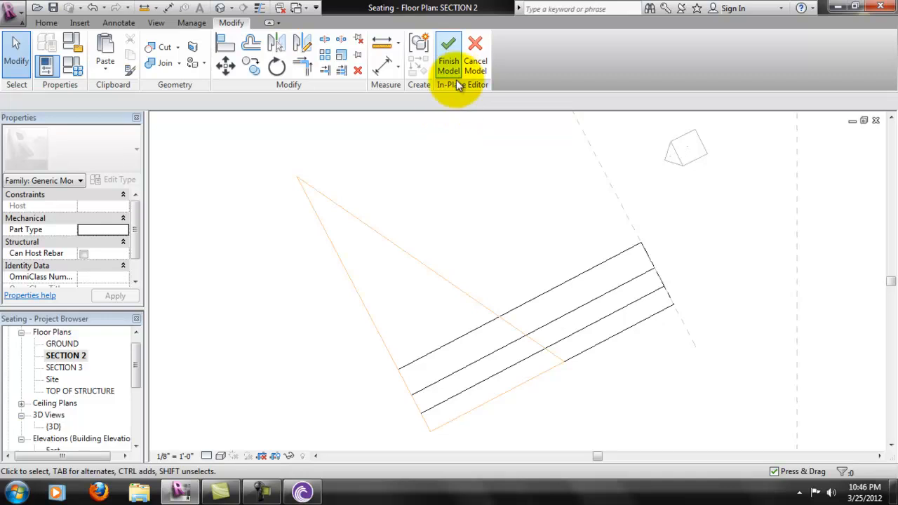
# - Delete the triangular void extrusion and finish the in-place model
pyautogui.click(395, 244)
pyautogui.press('Delete')
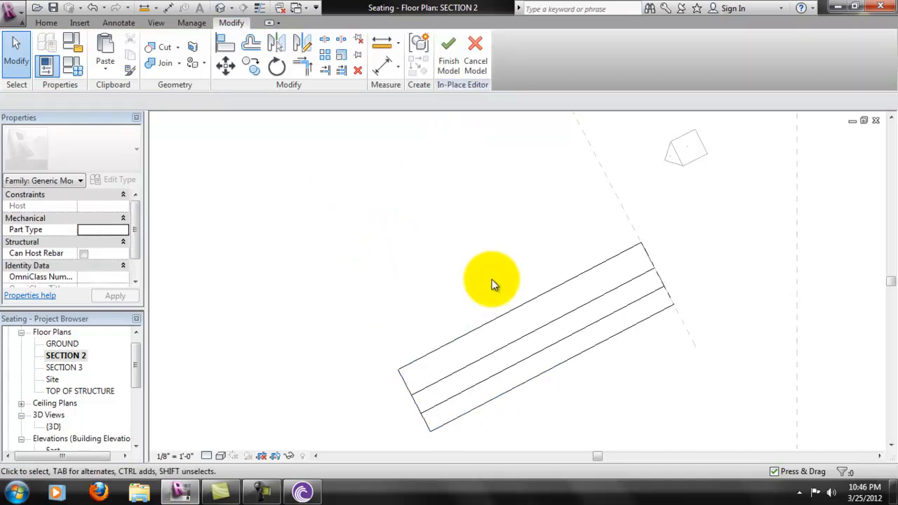
pyautogui.click(442, 62)
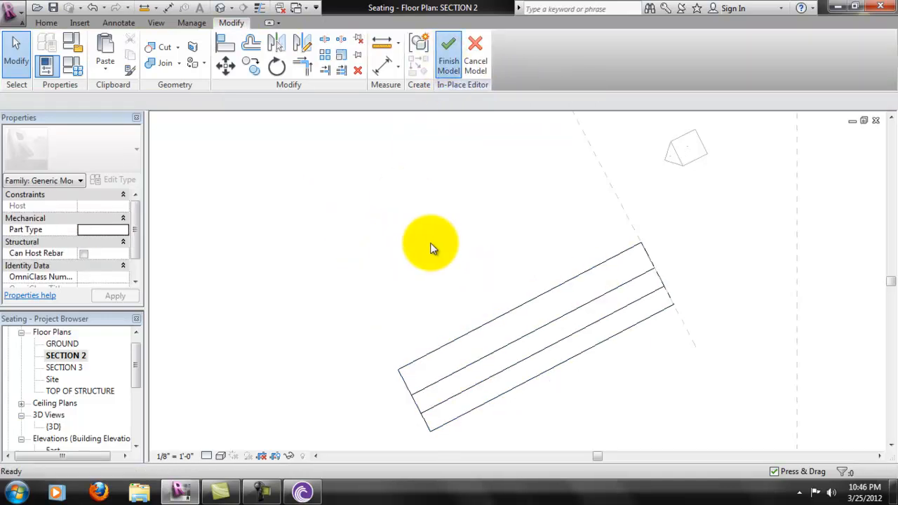
pyautogui.rightClick(286, 303)
pyautogui.click(210, 295)
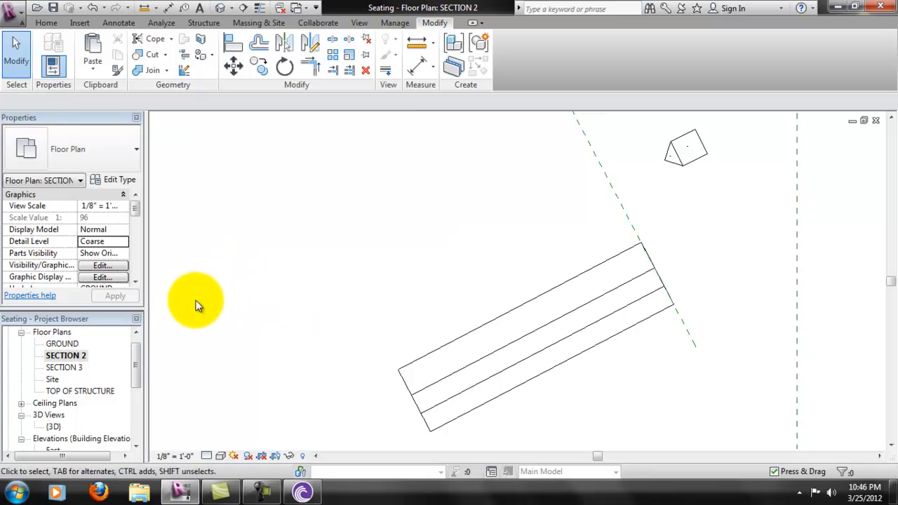
# - Set the SECTION 2 floor plan's view range to a 40' top offset and a 39' cut plane offset
pyautogui.moveTo(135, 216); pyautogui.dragTo(118, 256)
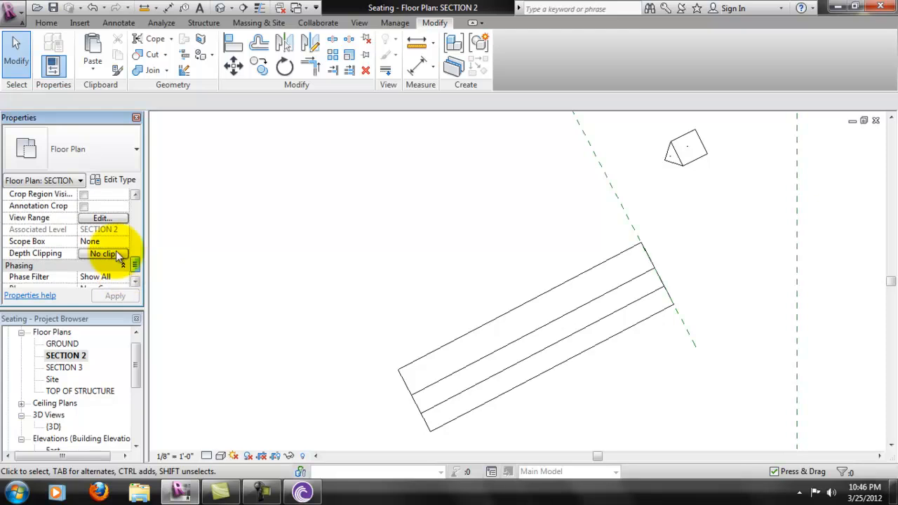
pyautogui.click(111, 223)
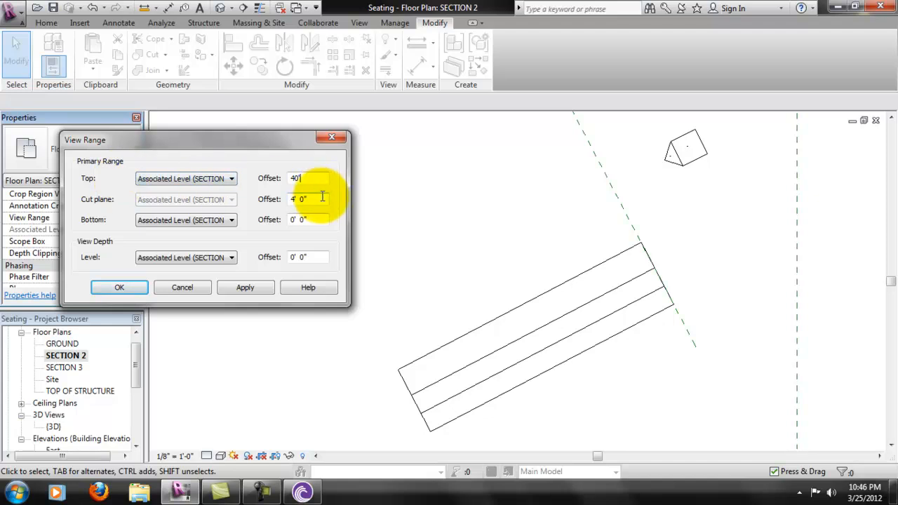
pyautogui.moveTo(315, 199); pyautogui.dragTo(273, 202)
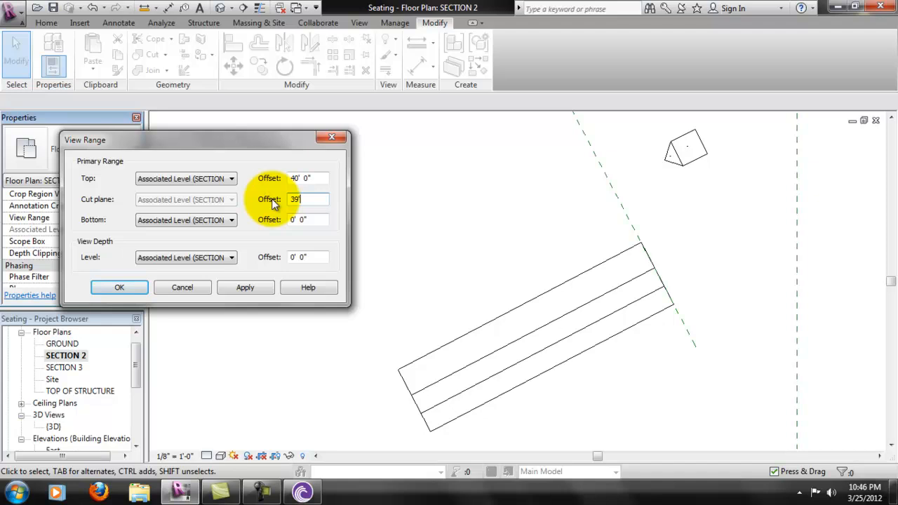
pyautogui.click(245, 288)
pyautogui.click(184, 292)
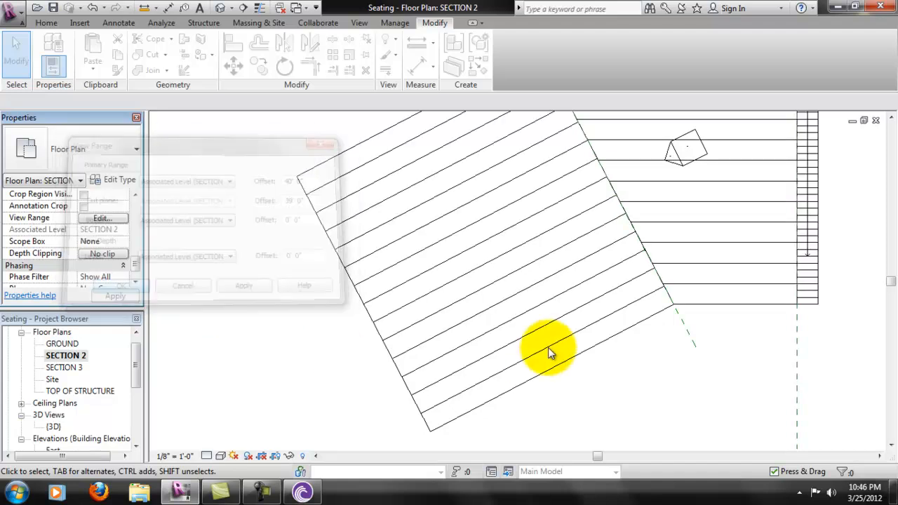
pyautogui.scroll(-3, 550, 337)
pyautogui.scroll(2, 548, 292)
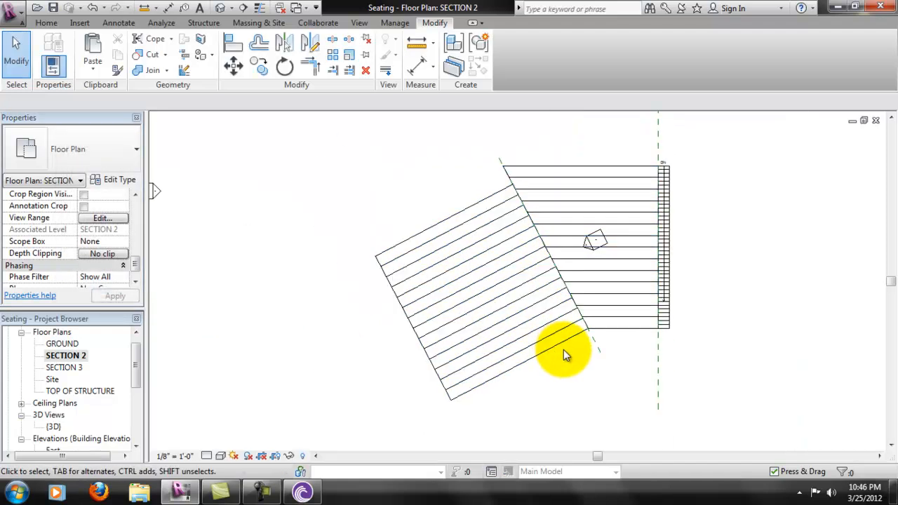
# - Open the generic seating model for in-place editing in the SECTION 2 floor plan
pyautogui.click(546, 302)
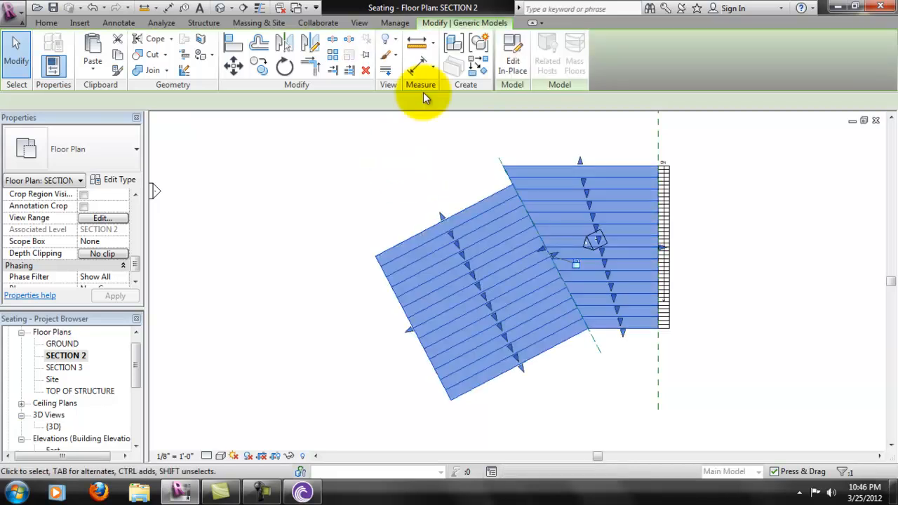
pyautogui.click(519, 56)
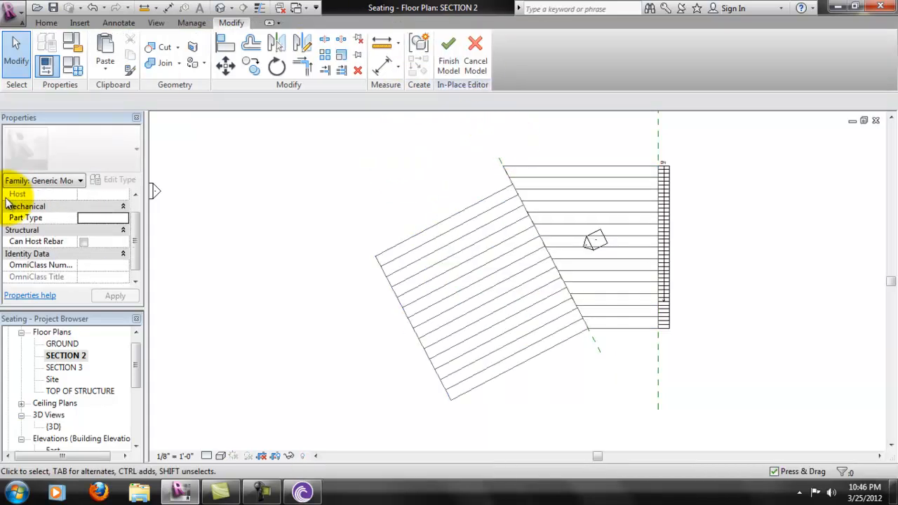
pyautogui.moveTo(426, 276); pyautogui.dragTo(335, 250, button='middle')
pyautogui.scroll(2, 409, 235)
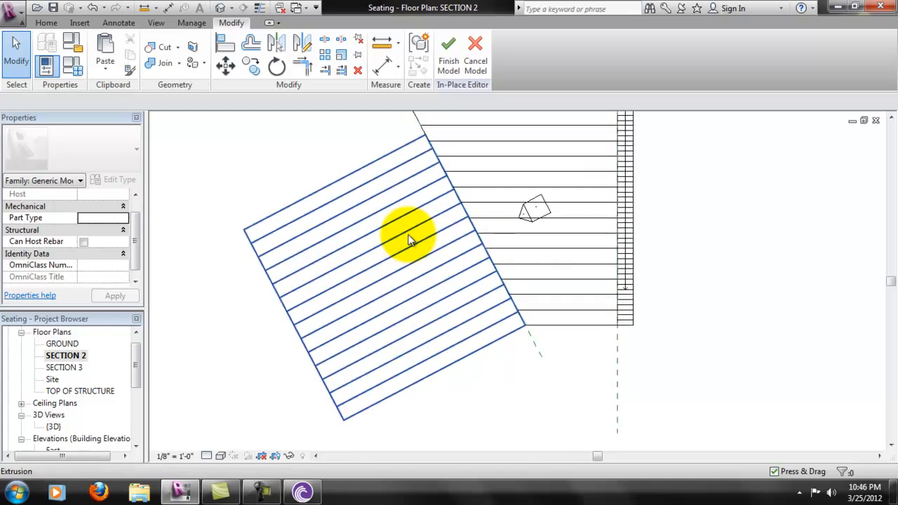
pyautogui.moveTo(422, 242); pyautogui.dragTo(422, 250, button='middle')
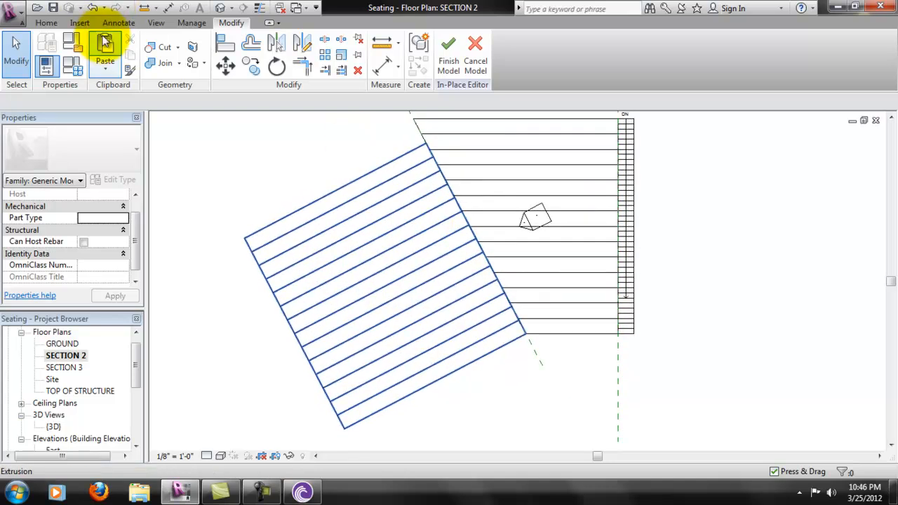
# - Start a void extrusion and sketch lines along the angled section's full outer end and about 21' 6" of its front edge
pyautogui.click(46, 23)
pyautogui.click(250, 66)
pyautogui.click(265, 93)
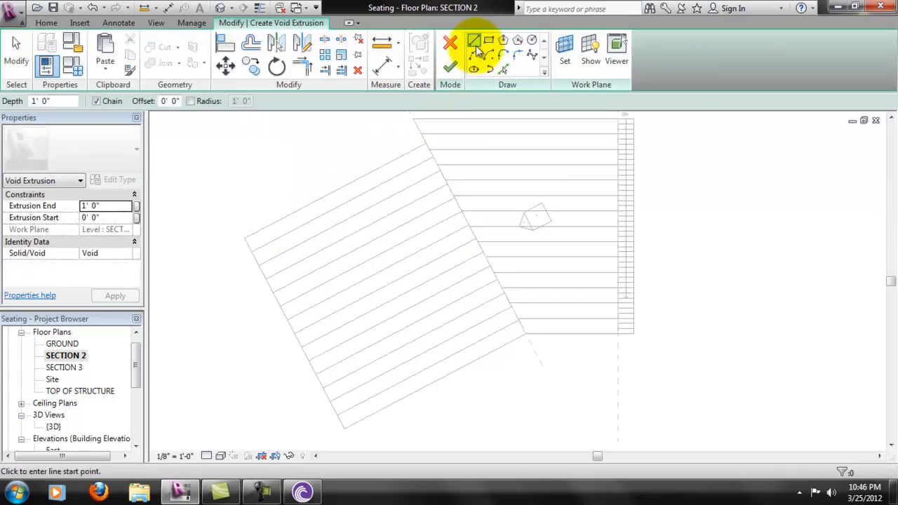
pyautogui.click(247, 240)
pyautogui.click(344, 426)
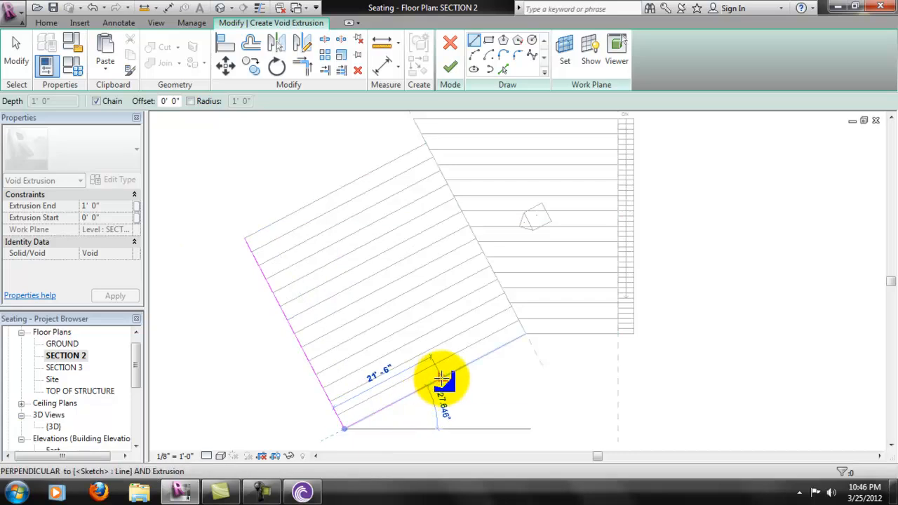
pyautogui.click(437, 381)
pyautogui.press('Escape')
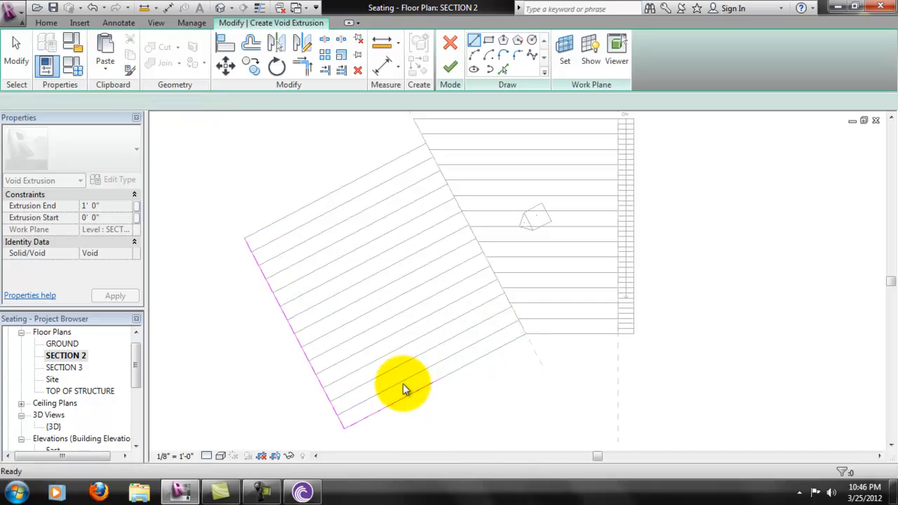
pyautogui.press('Escape')
# - Set the distance from the front sketch line's free end to the inner corner of the angled seating to 18'
pyautogui.scroll(1, 436, 386)
pyautogui.click(433, 380)
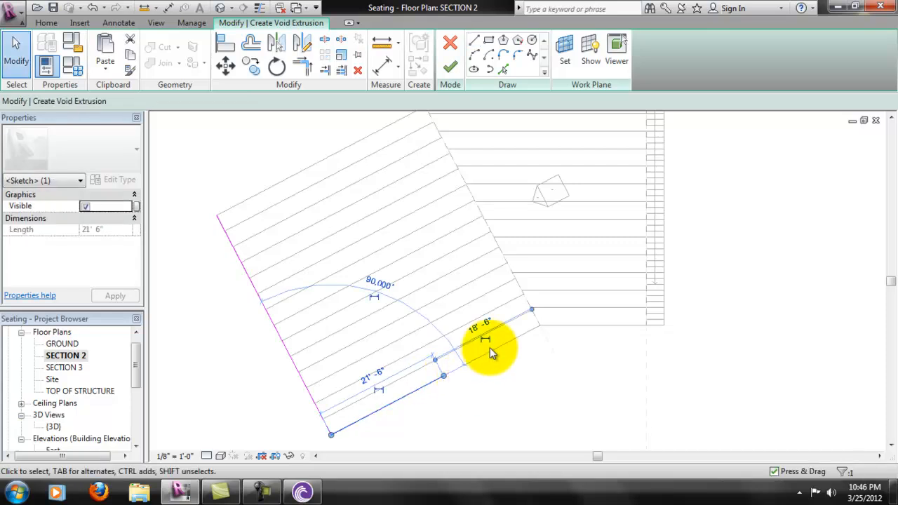
pyautogui.scroll(1, 490, 348)
pyautogui.click(477, 311)
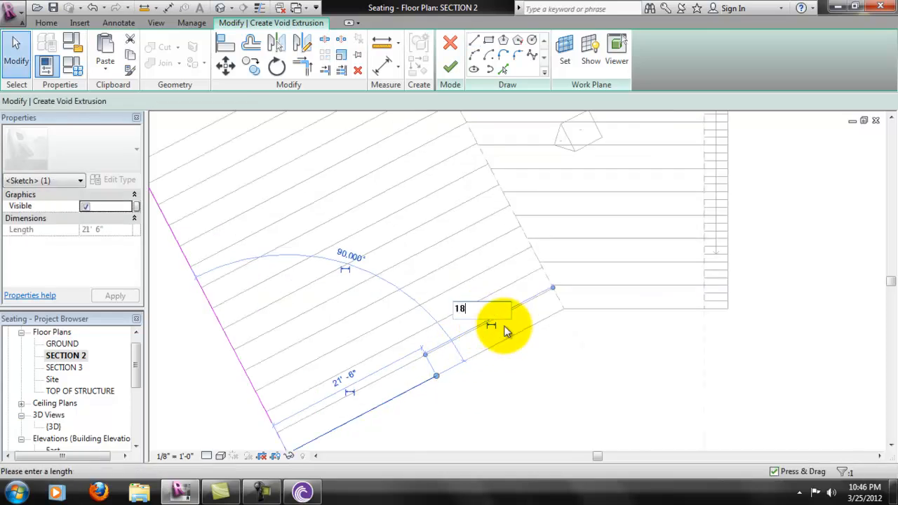
pyautogui.write('18')
pyautogui.press('Return')
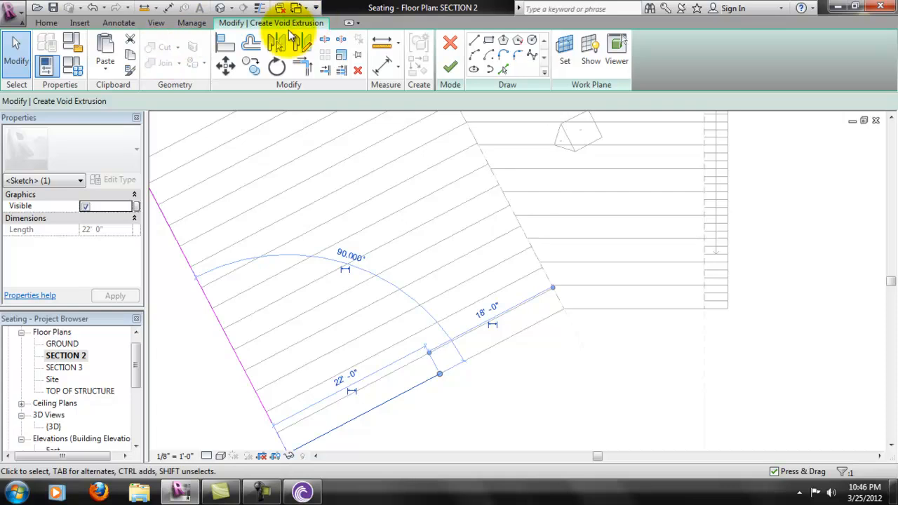
# - Close the triangular void sketch with a diagonal line to the outer back corner and finish the sketch
pyautogui.scroll(-2, 332, 430)
pyautogui.scroll(-4, 411, 366)
pyautogui.scroll(3, 501, 353)
pyautogui.moveTo(293, 391); pyautogui.dragTo(354, 367, button='middle')
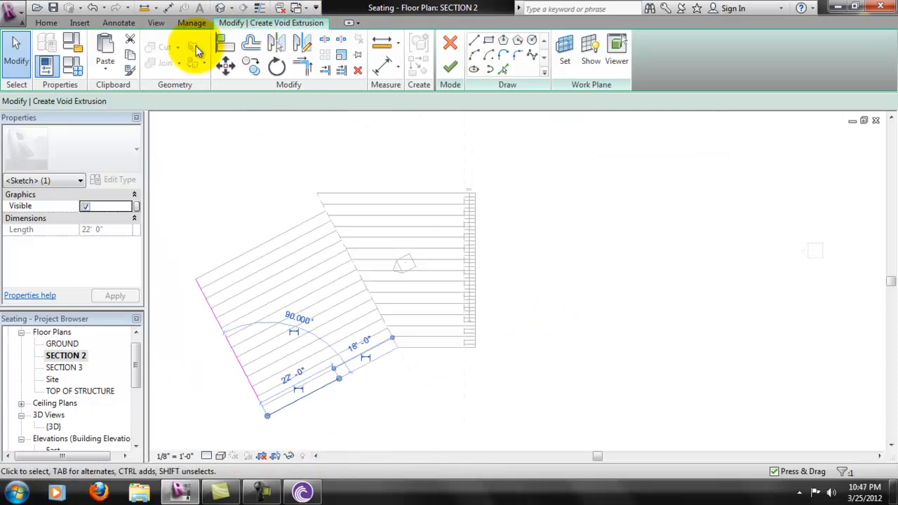
pyautogui.click(475, 40)
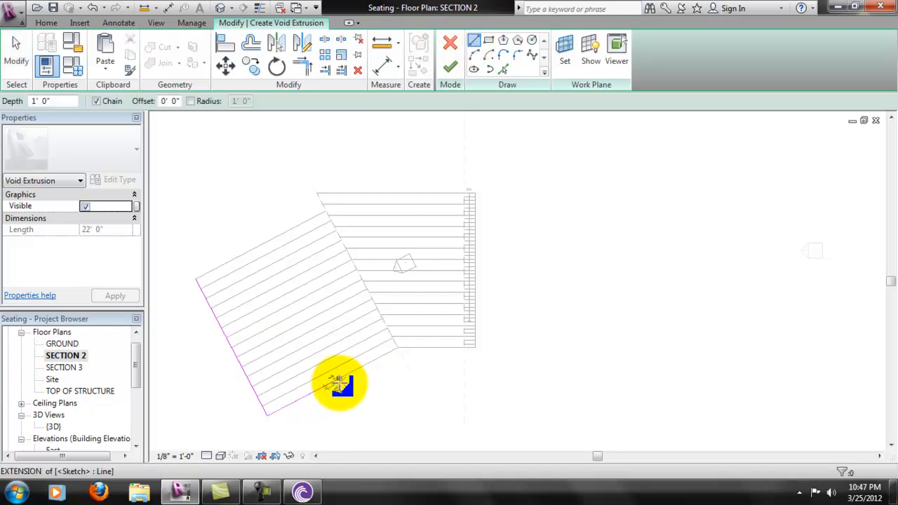
pyautogui.click(337, 380)
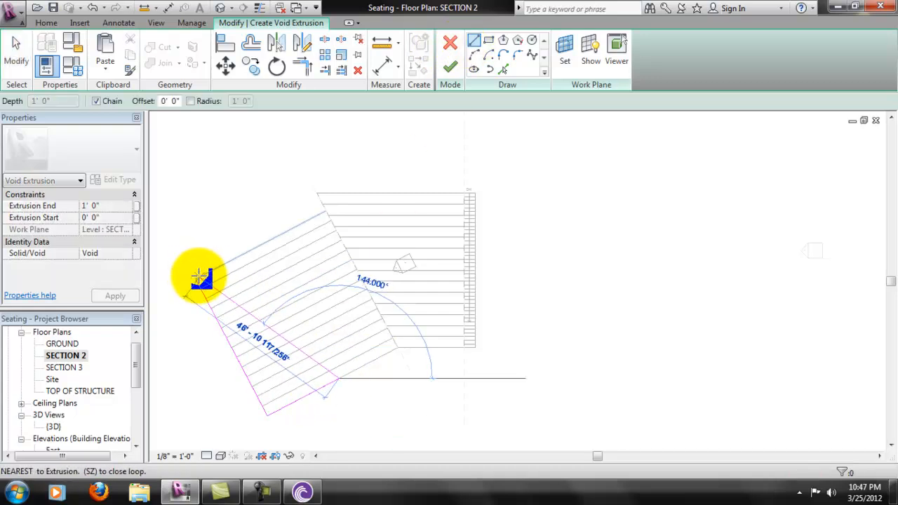
pyautogui.click(197, 280)
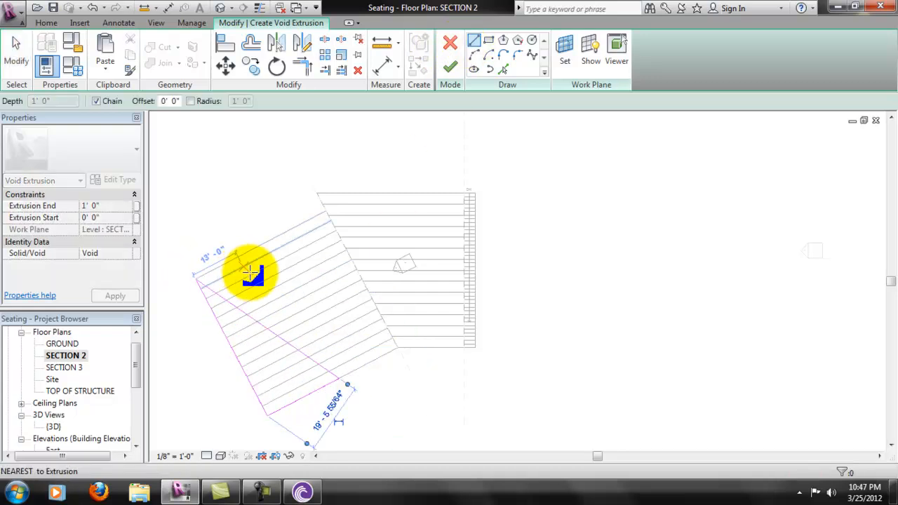
pyautogui.click(446, 68)
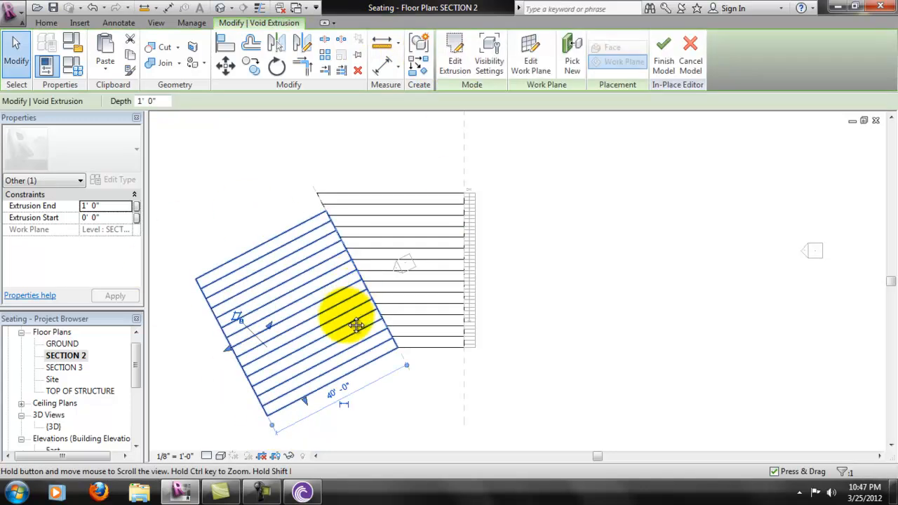
# - Select the triangular void extrusion and check its work plane assignment, keeping Level : SECTION 2
pyautogui.moveTo(356, 325); pyautogui.dragTo(381, 341, button='middle')
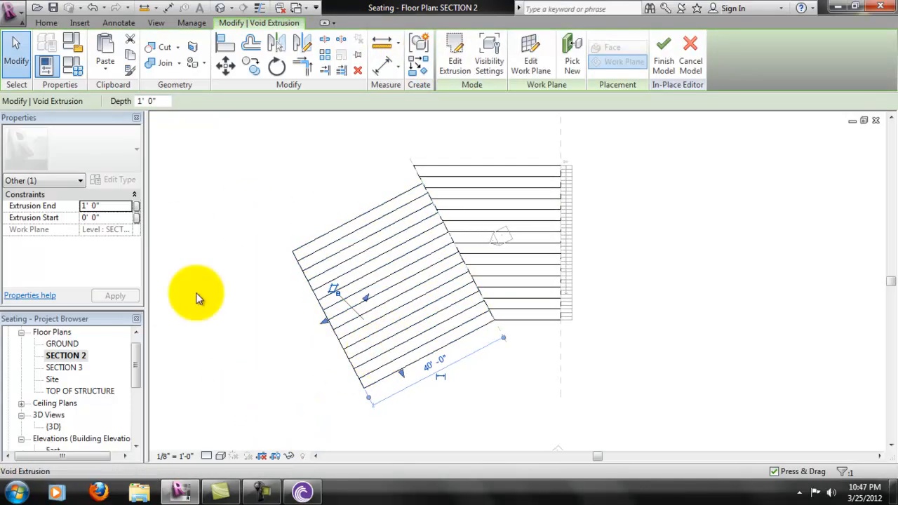
pyautogui.moveTo(197, 190); pyautogui.dragTo(235, 209)
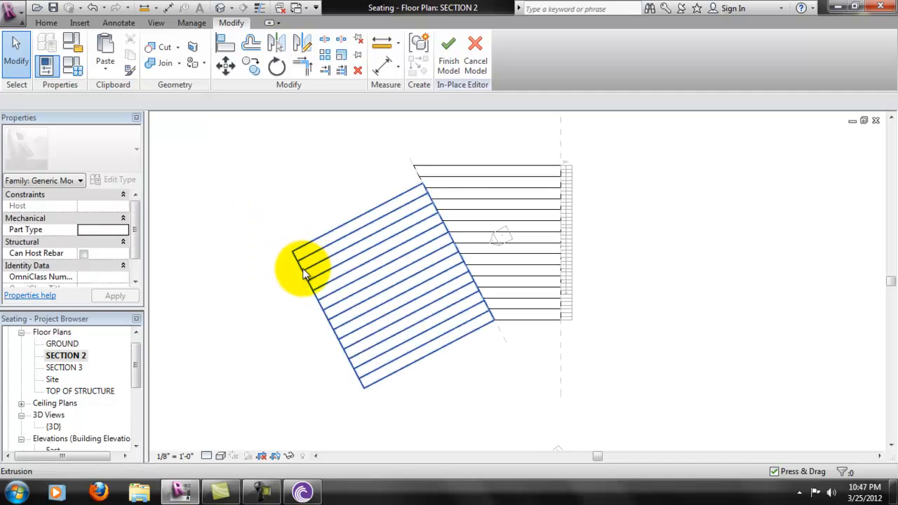
pyautogui.press('Tab')
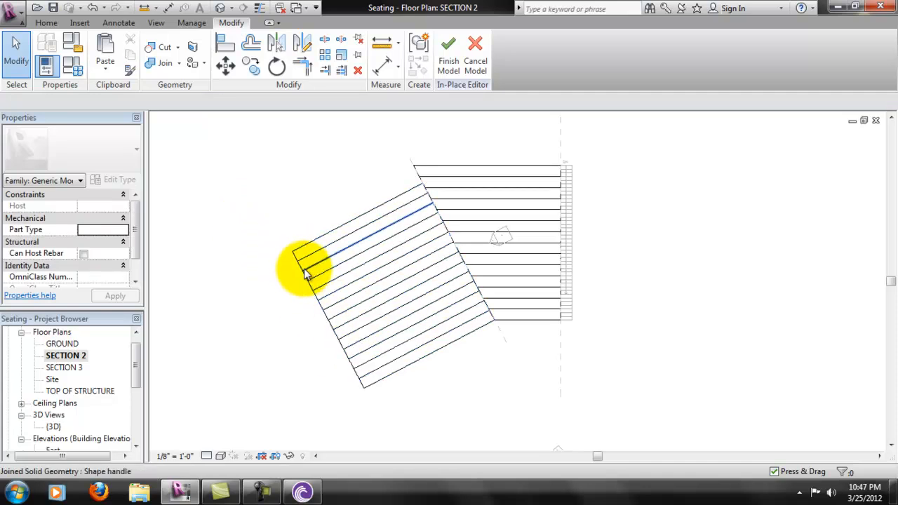
pyautogui.press('Tab')
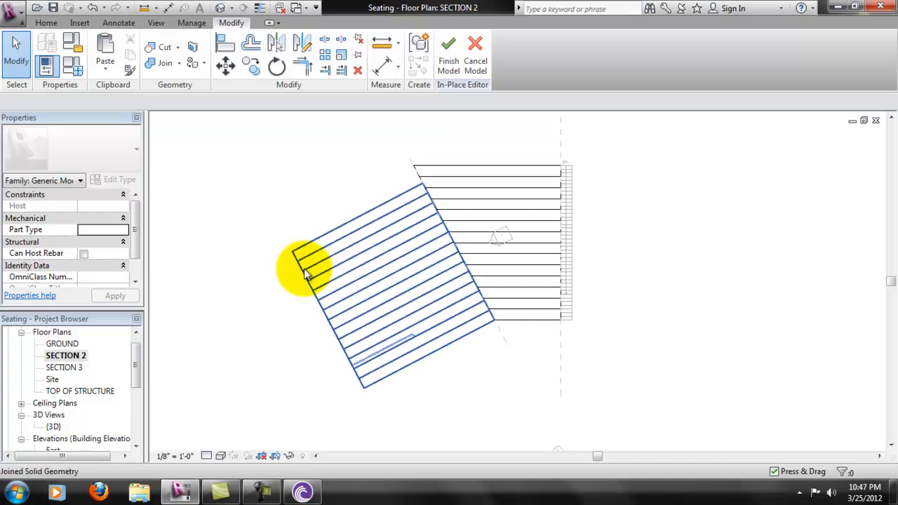
pyautogui.press('Tab')
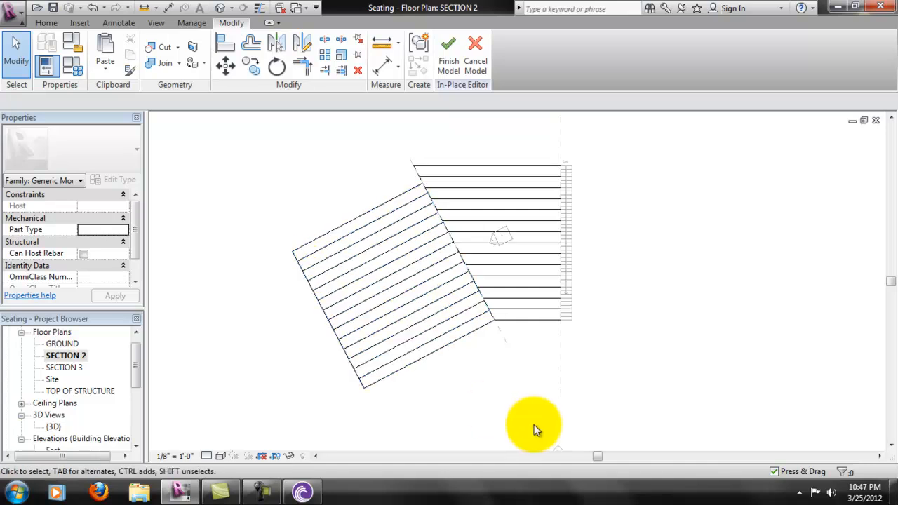
pyautogui.scroll(2, 438, 341)
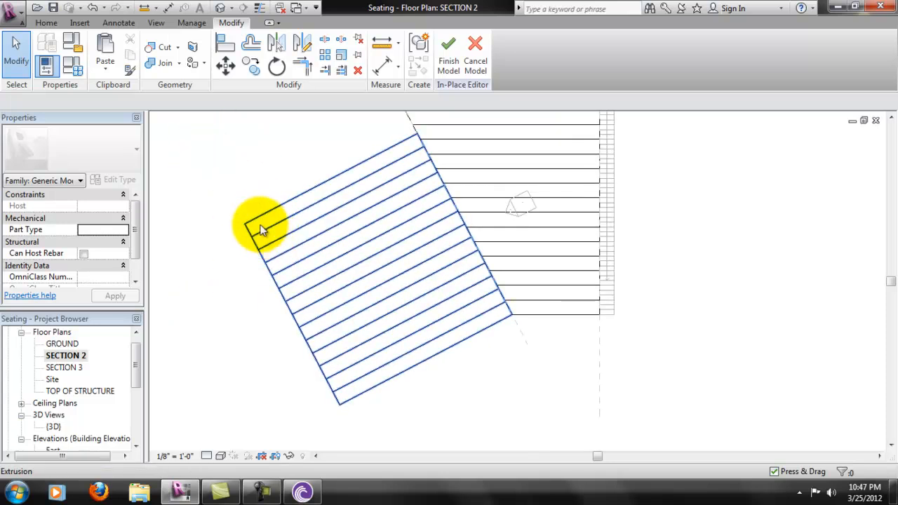
pyautogui.click(399, 374)
pyautogui.click(530, 56)
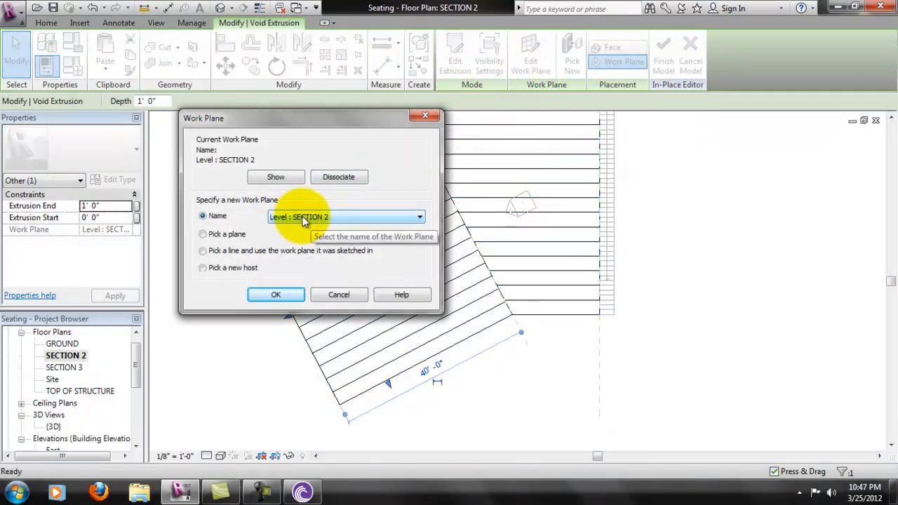
pyautogui.click(272, 294)
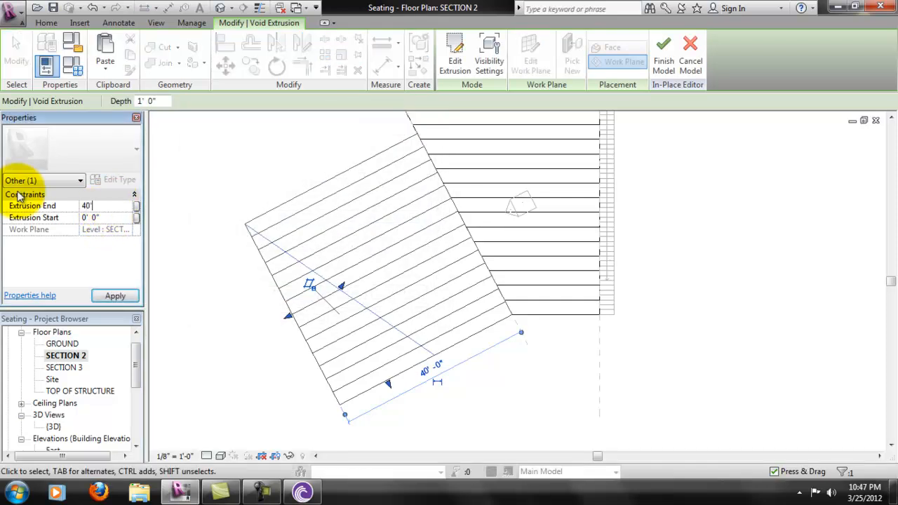
# - Set the triangular void's Extrusion End to 40' to cut the angled seating section diagonally
pyautogui.click(115, 296)
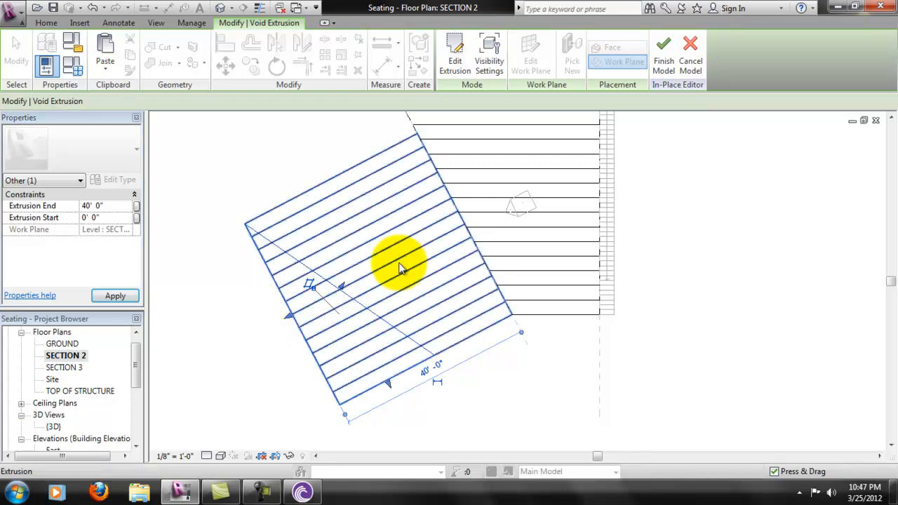
pyautogui.click(514, 378)
pyautogui.moveTo(691, 190); pyautogui.dragTo(615, 277, button='middle')
pyautogui.scroll(-1, 689, 226)
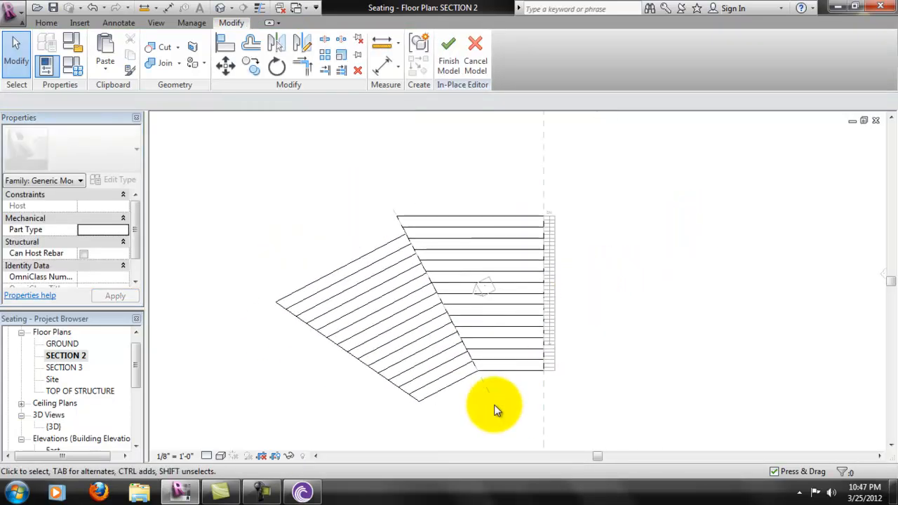
pyautogui.scroll(1, 495, 405)
pyautogui.scroll(1, 457, 315)
pyautogui.moveTo(625, 320); pyautogui.dragTo(737, 305, button='middle')
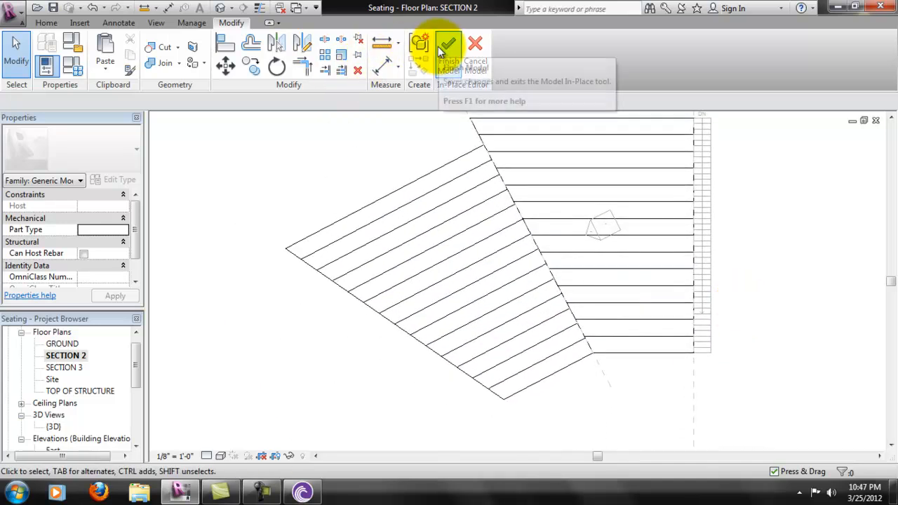
# - Check which work plane the angled seating extrusion uses, leaving the assignment unchanged
pyautogui.scroll(1, 622, 391)
pyautogui.scroll(3, 533, 308)
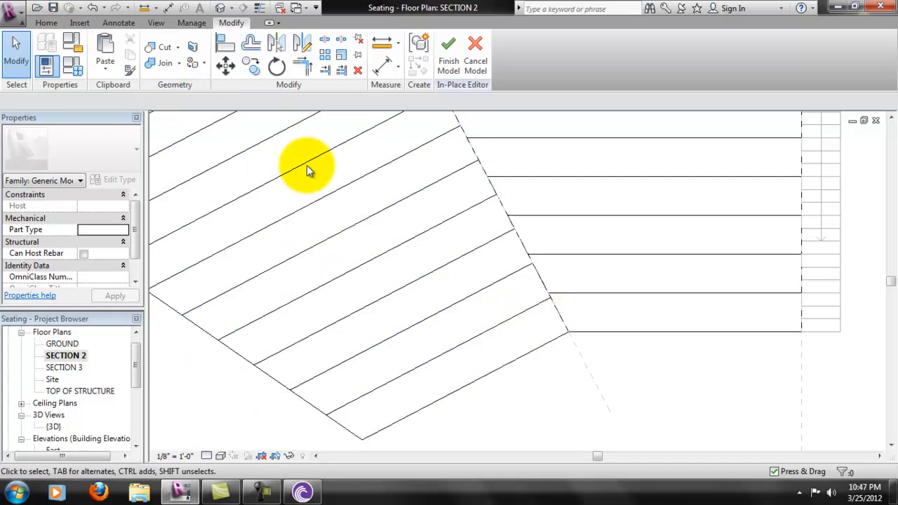
pyautogui.click(361, 226)
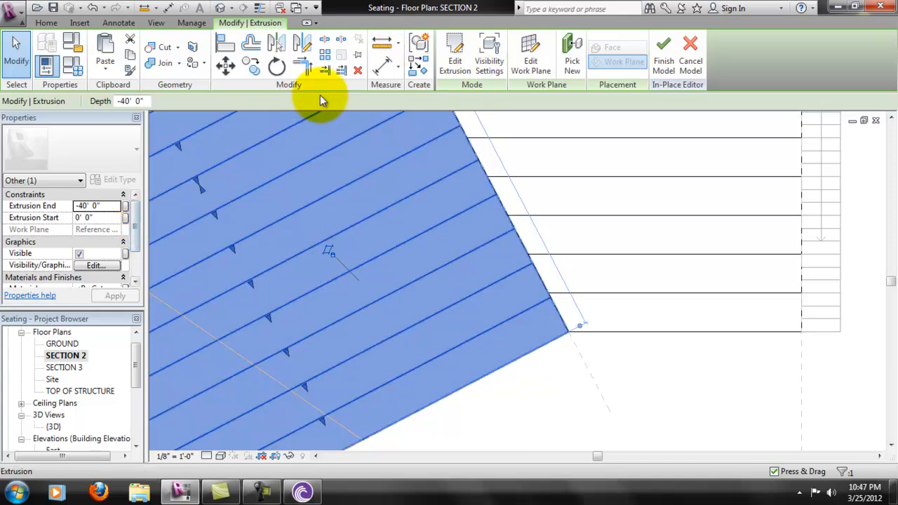
pyautogui.click(540, 66)
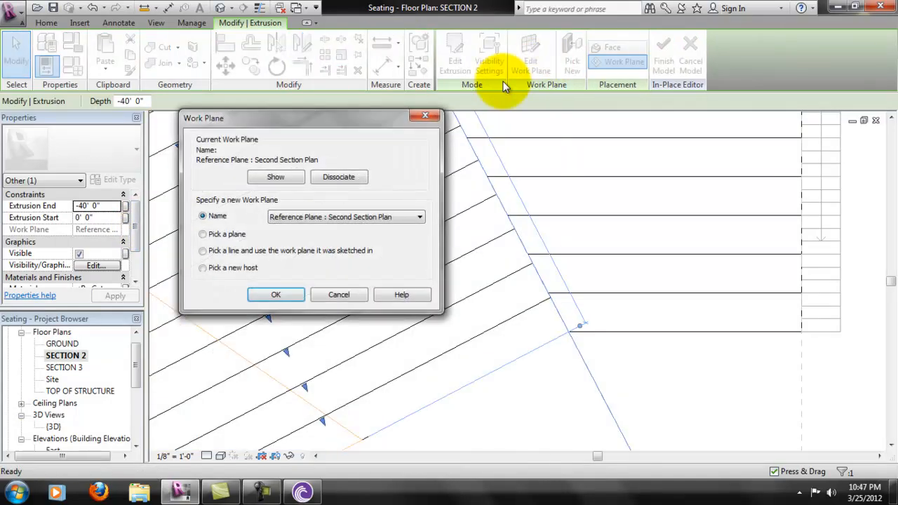
pyautogui.click(339, 300)
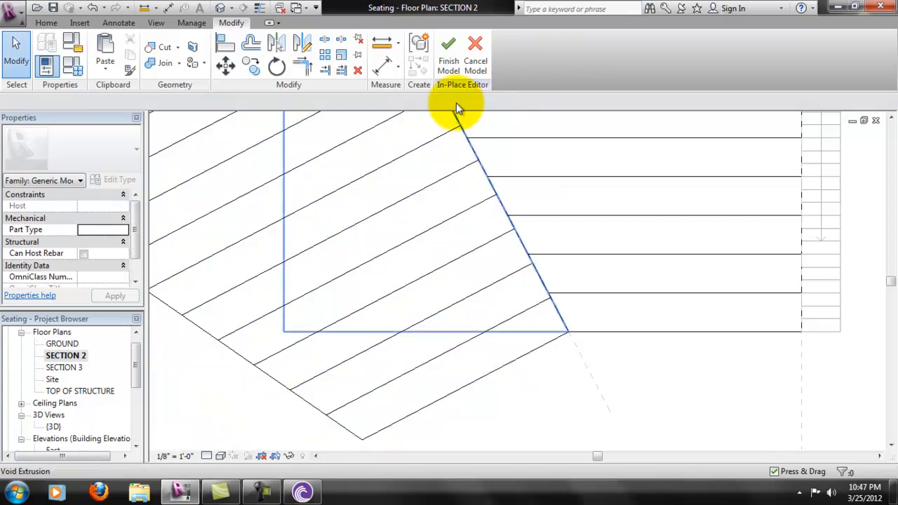
# - Check the current work plane and keep Level : SECTION 2 for the new form
pyautogui.click(55, 27)
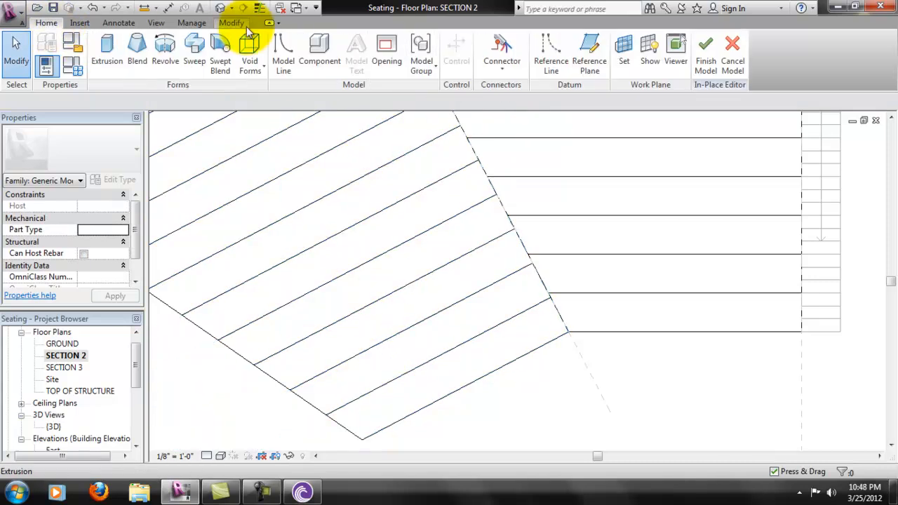
pyautogui.click(624, 47)
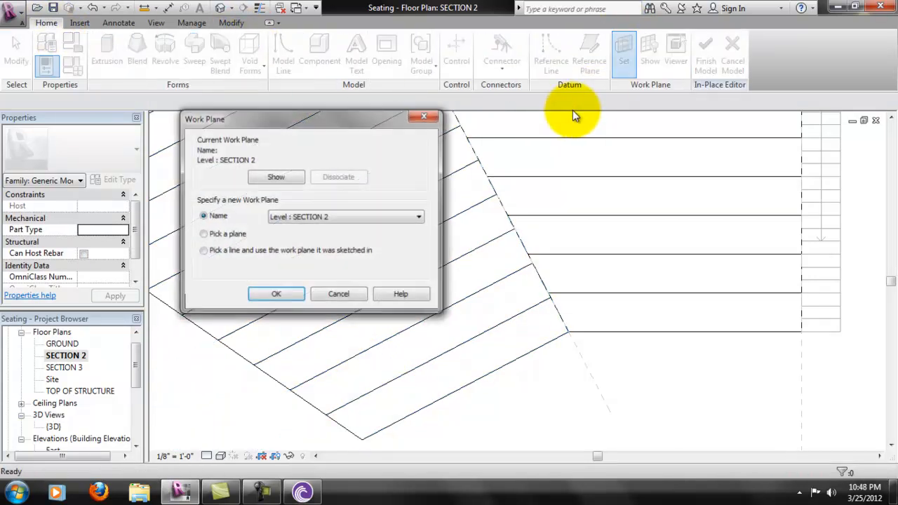
pyautogui.click(274, 294)
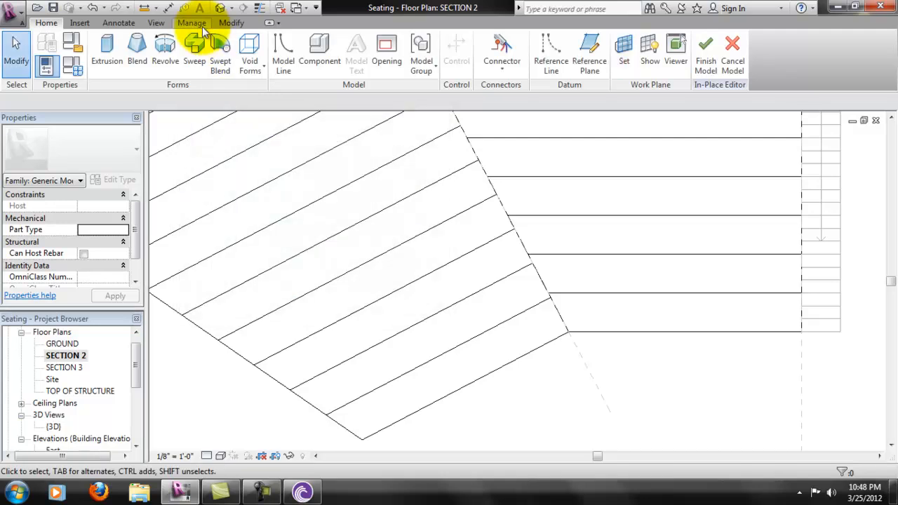
# - Sketch a rectangular void extrusion about 3' by 6' at the front inner corner of the angled seating and finish the sketch
pyautogui.click(250, 56)
pyautogui.click(273, 94)
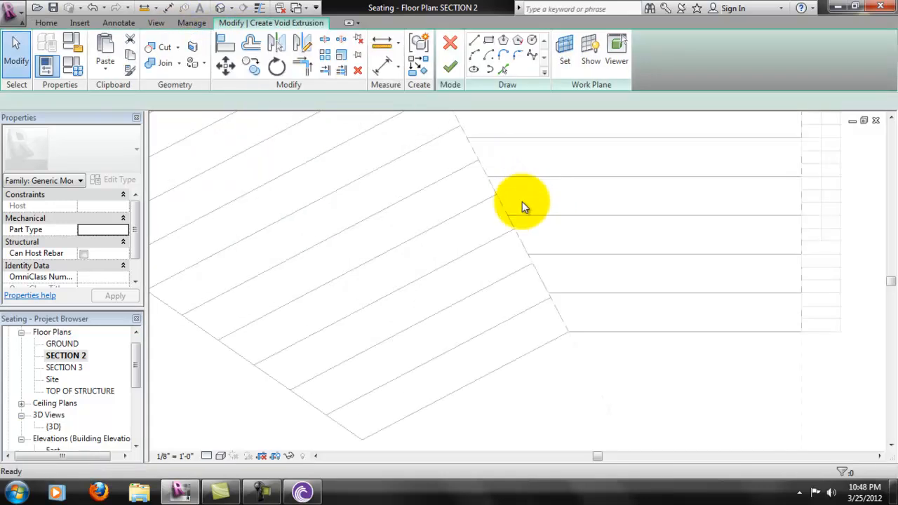
pyautogui.click(568, 331)
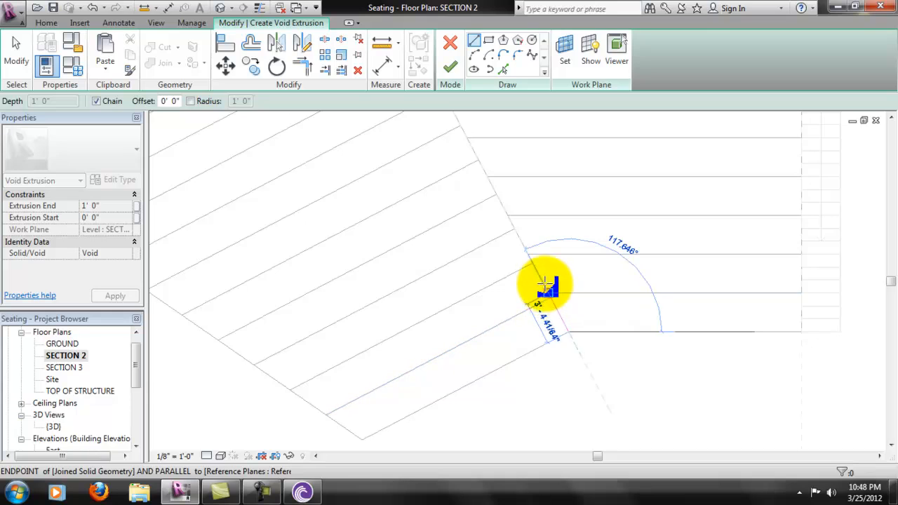
pyautogui.click(532, 263)
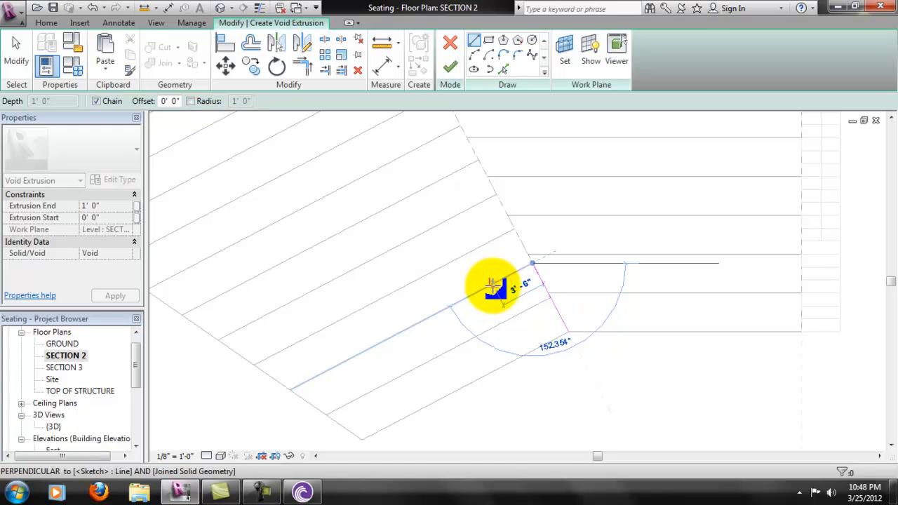
pyautogui.click(498, 280)
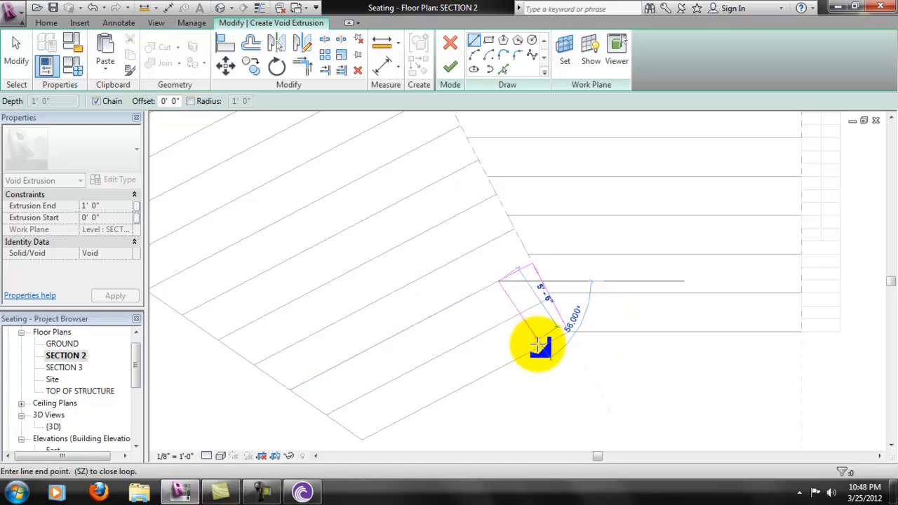
pyautogui.click(535, 349)
pyautogui.click(568, 332)
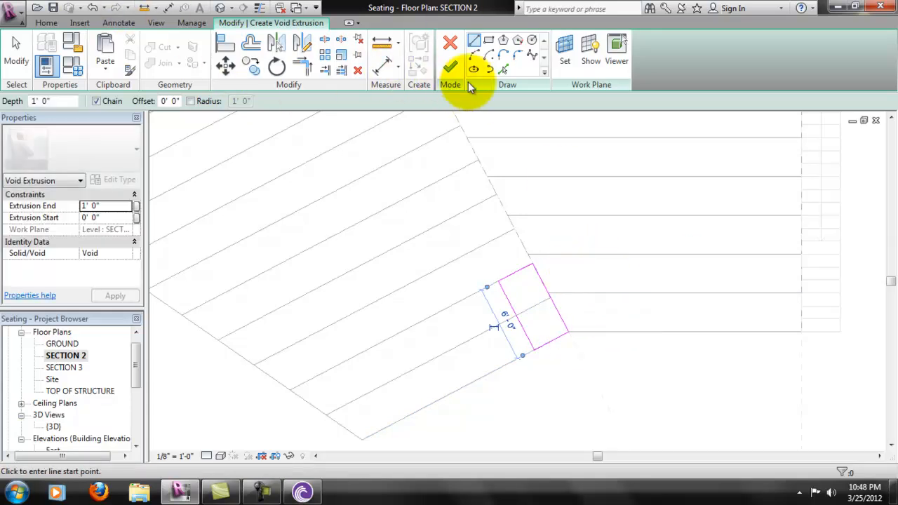
pyautogui.click(450, 68)
# - Set the rectangular void's Extrusion End to 10' to notch the front corner of the angled seating
pyautogui.click(465, 140)
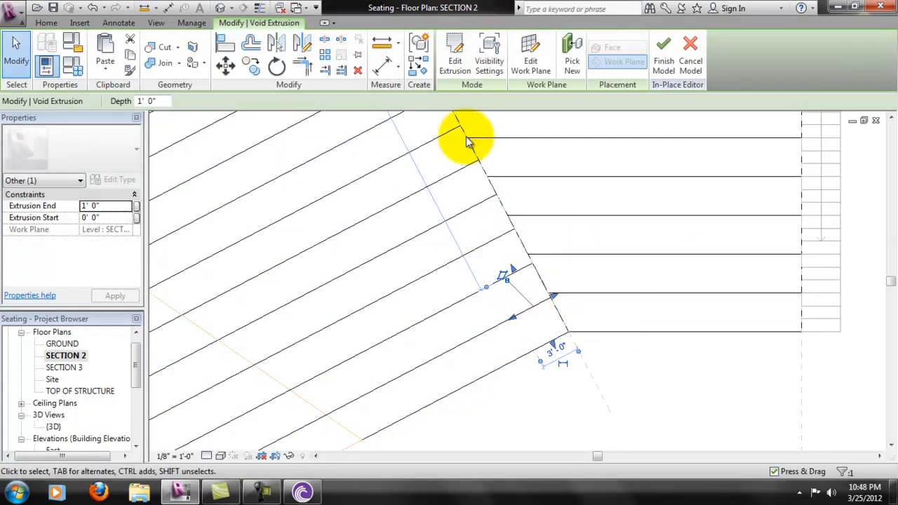
pyautogui.click(115, 205)
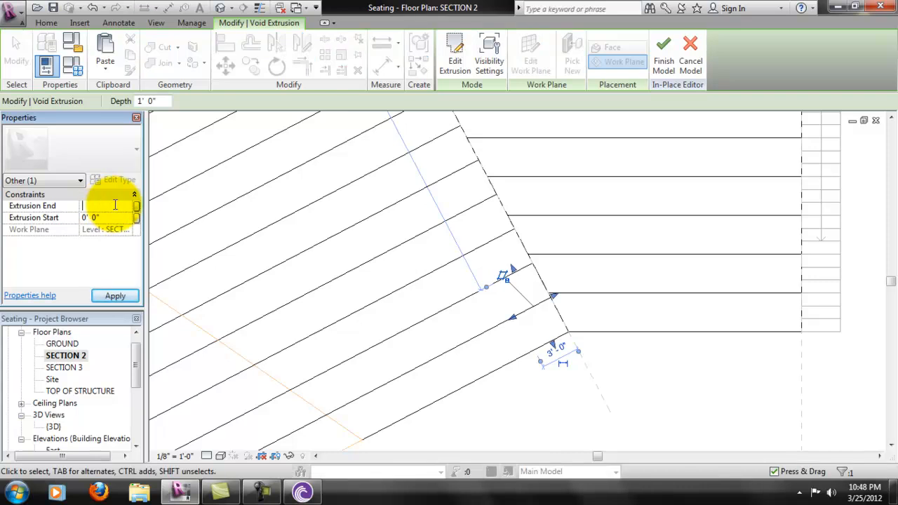
pyautogui.write('10\'  0"')
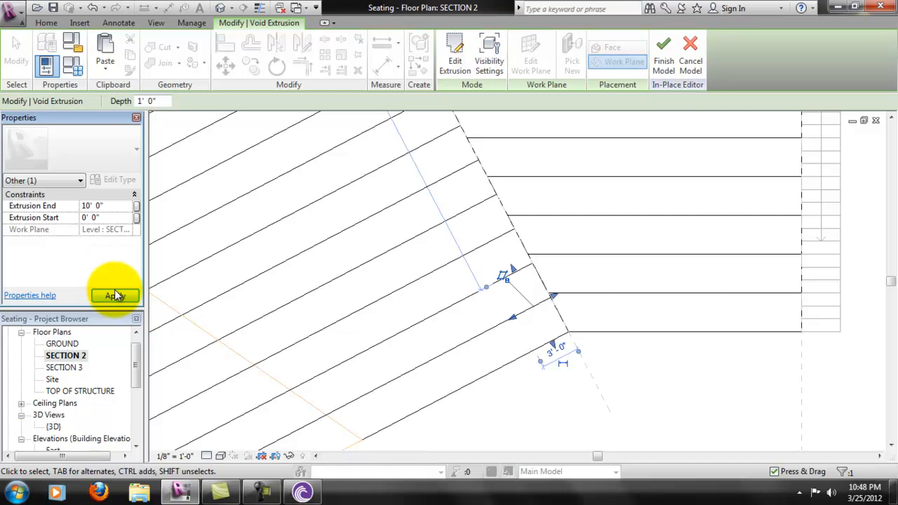
pyautogui.click(114, 294)
pyautogui.click(665, 311)
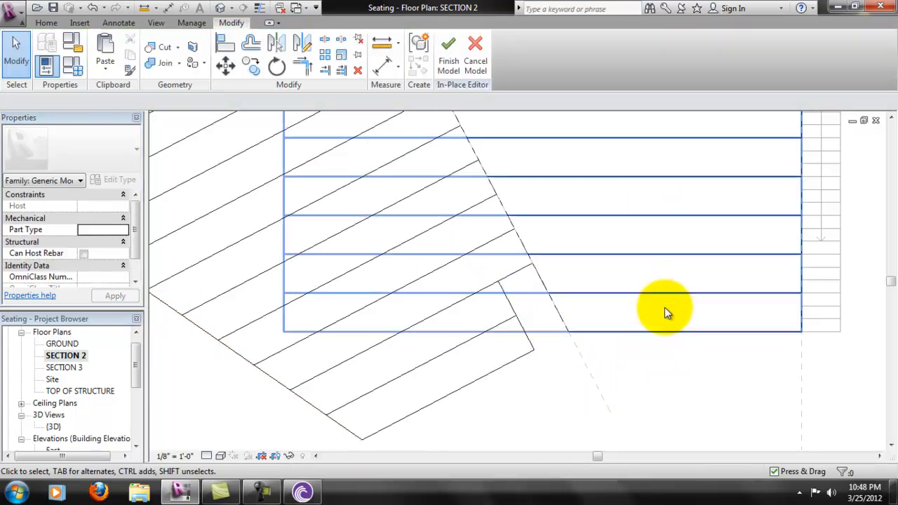
# - Open the {3D} view and orbit around the seating to examine the notch and the diagonal cut
pyautogui.scroll(-3, 673, 309)
pyautogui.moveTo(696, 336); pyautogui.dragTo(617, 391, button='middle')
pyautogui.scroll(-1, 609, 378)
pyautogui.moveTo(137, 373); pyautogui.dragTo(137, 386)
pyautogui.doubleClick(59, 405)
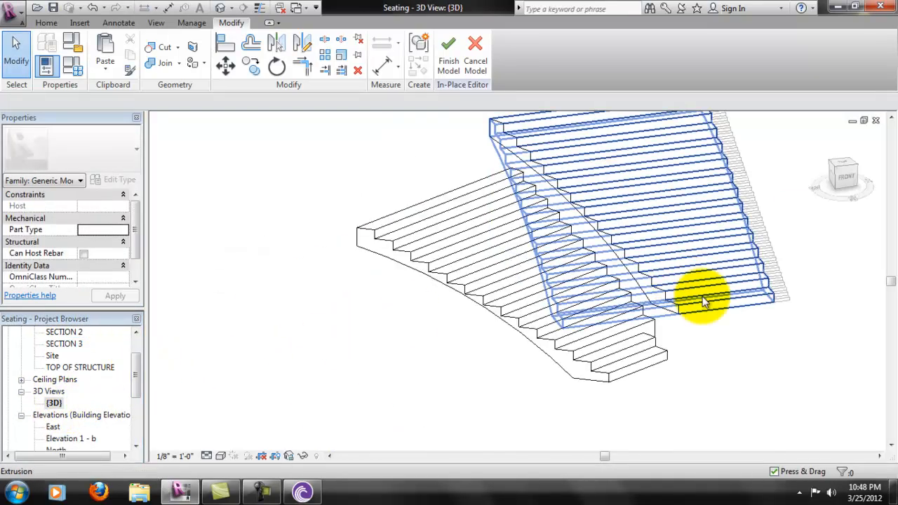
pyautogui.keyDown('shift'); pyautogui.moveTo(742, 337); pyautogui.dragTo(610, 361, button='middle'); pyautogui.keyUp('shift')
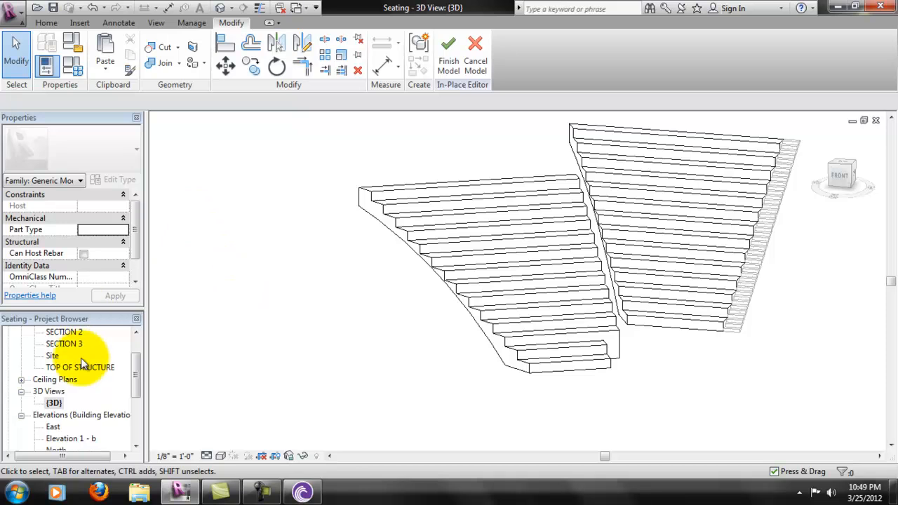
# - Return to the SECTION 2 floor plan and finish the in-place seating model
pyautogui.doubleClick(68, 331)
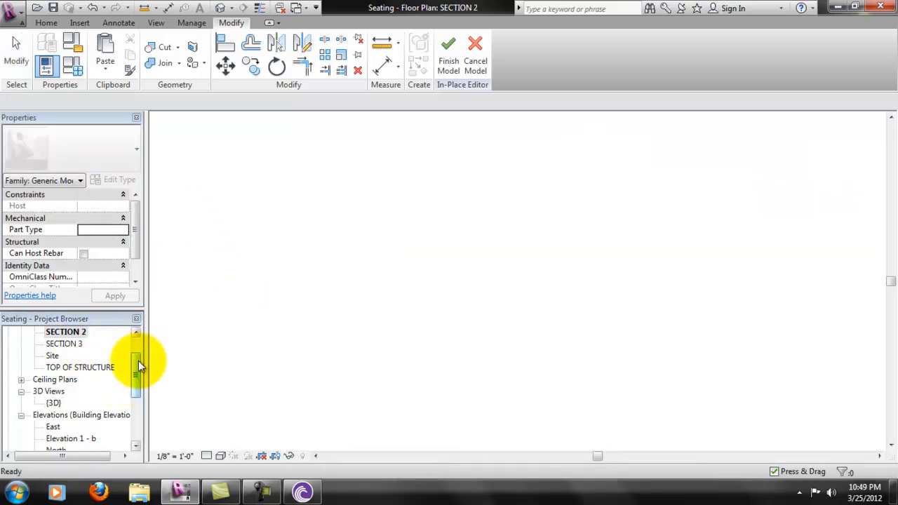
pyautogui.scroll(1, 136, 360)
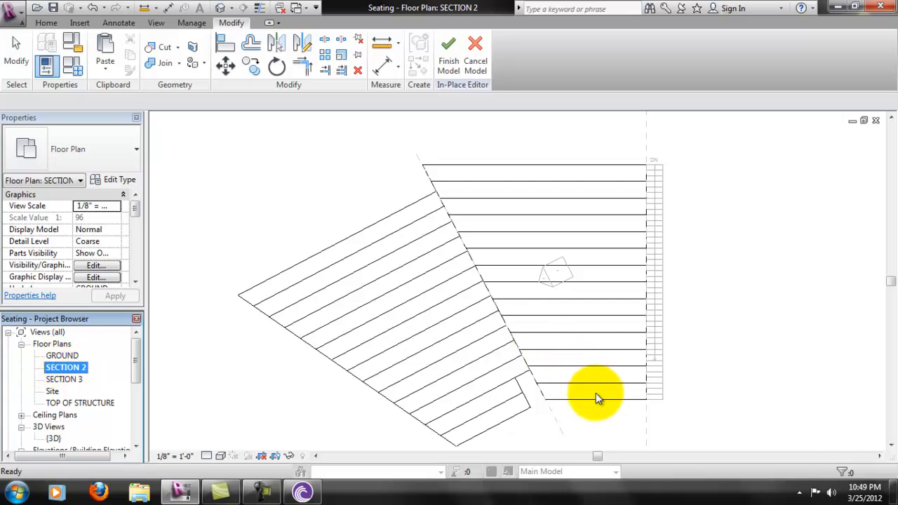
pyautogui.scroll(1, 555, 347)
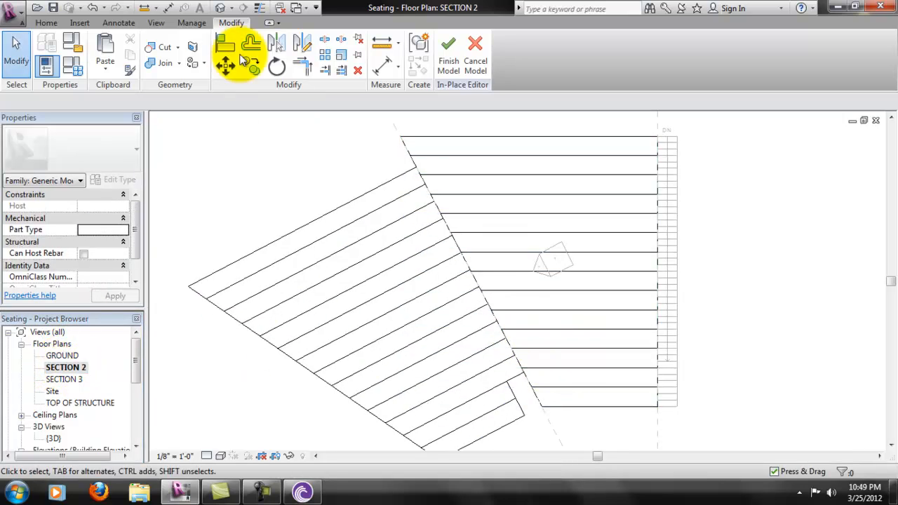
pyautogui.click(47, 23)
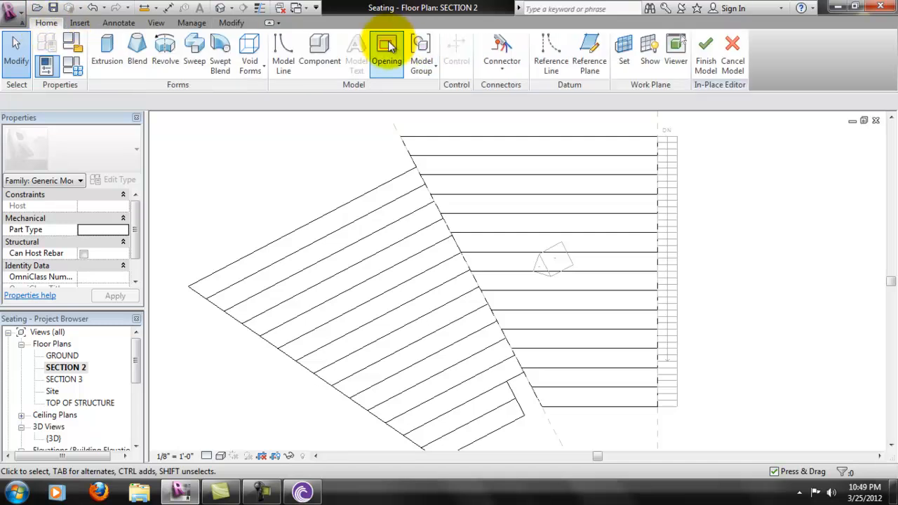
pyautogui.click(709, 49)
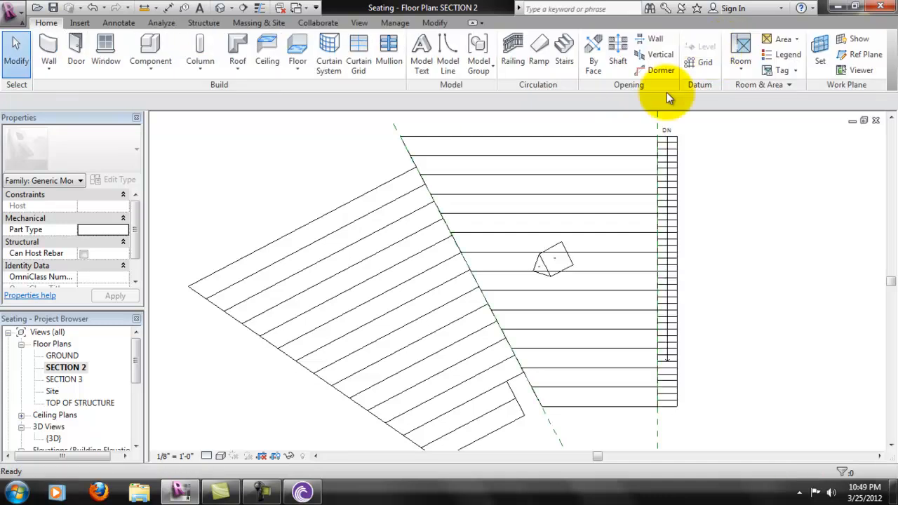
# - Start a Form One Mono Stairs sketch and draw a first run about 3' long from the notch's front edge, parallel to the diagonal
pyautogui.click(563, 53)
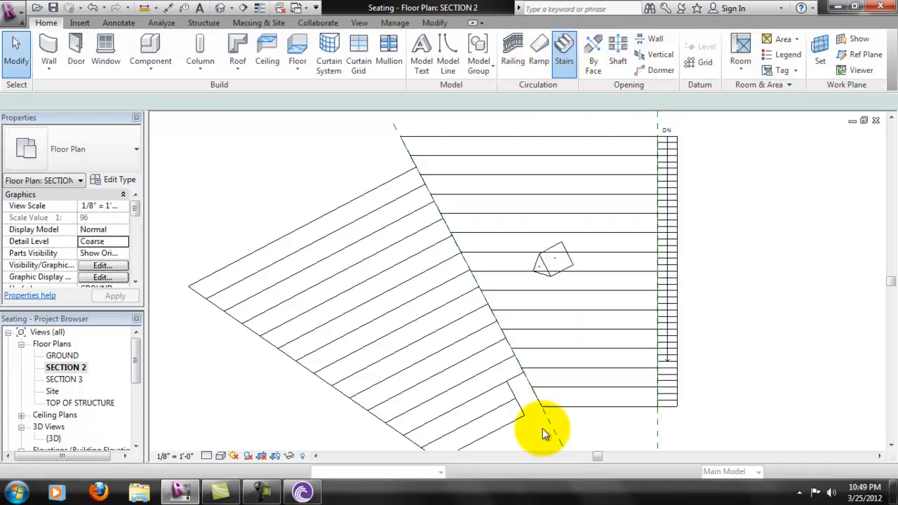
pyautogui.scroll(3, 537, 427)
pyautogui.moveTo(517, 381); pyautogui.dragTo(496, 345, button='middle')
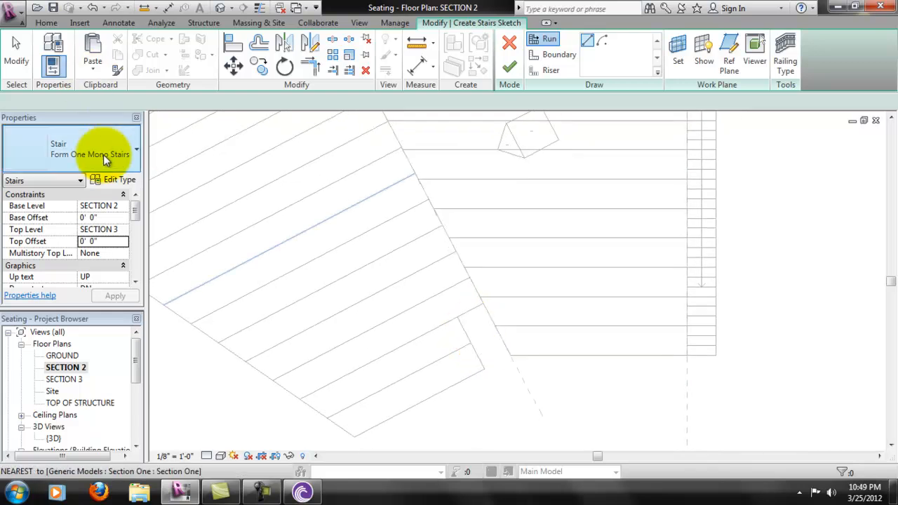
pyautogui.click(497, 363)
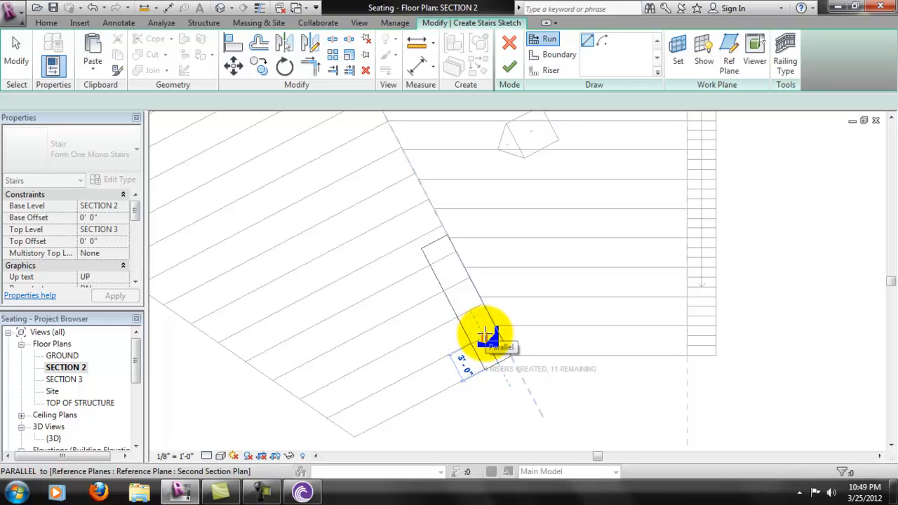
pyautogui.click(485, 334)
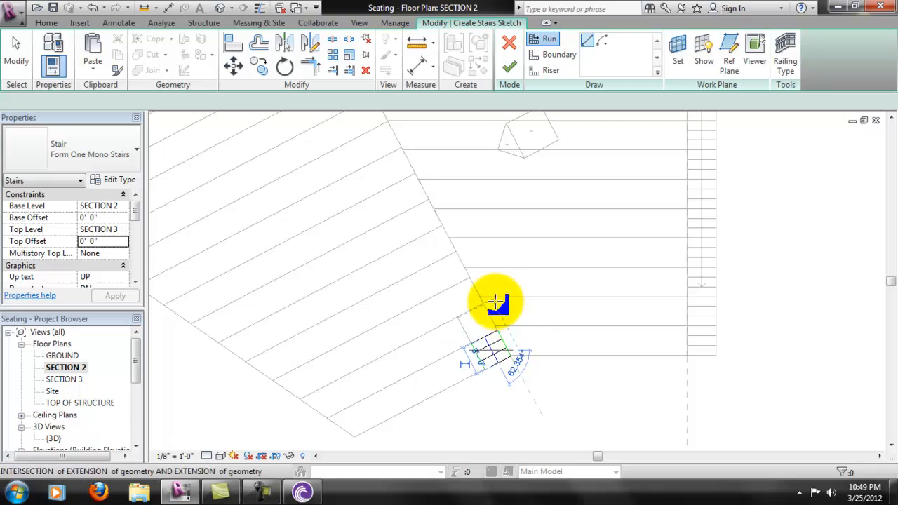
# - Draw a second stair run about 10' long beyond the first, parallel to the diagonal seating edge
pyautogui.click(445, 216)
pyautogui.moveTo(417, 150); pyautogui.dragTo(491, 294, button='middle')
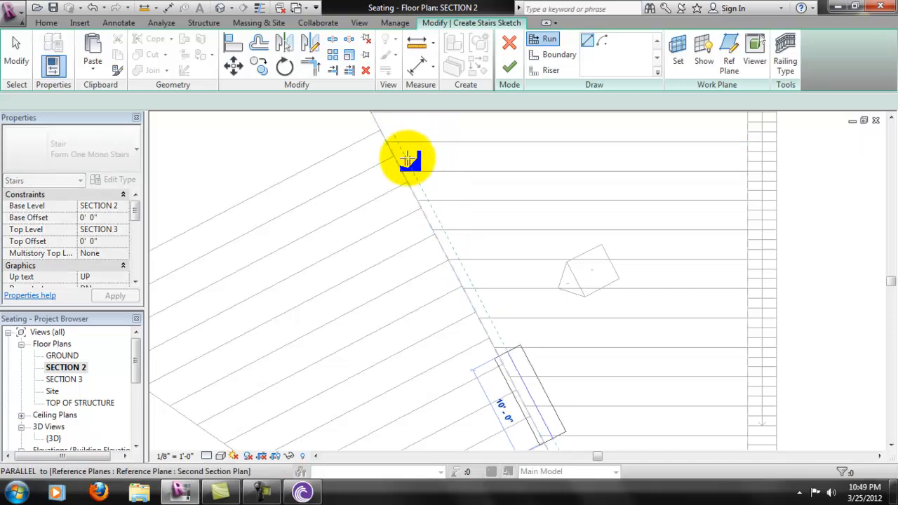
pyautogui.click(408, 159)
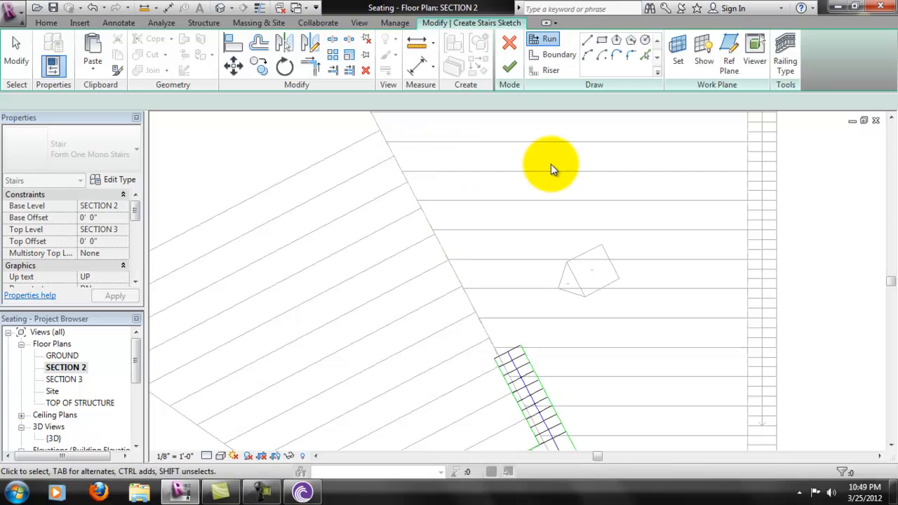
# - Try to align the upper run's inner boundary with the diagonal seating edge
pyautogui.scroll(1, 540, 289)
pyautogui.moveTo(568, 358); pyautogui.dragTo(593, 285, button='middle')
pyautogui.scroll(2, 611, 399)
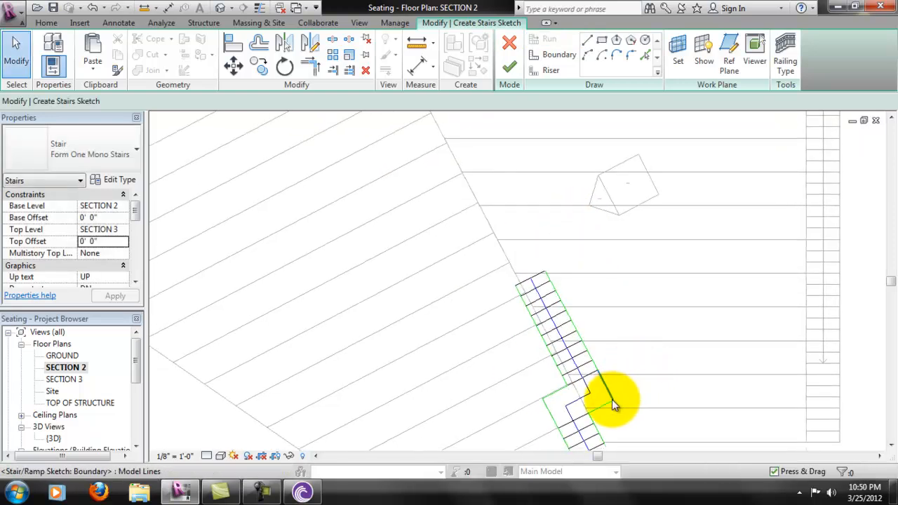
pyautogui.moveTo(574, 322); pyautogui.dragTo(529, 229, button='middle')
pyautogui.scroll(1, 557, 327)
pyautogui.scroll(1, 564, 201)
pyautogui.moveTo(573, 205); pyautogui.dragTo(552, 229, button='middle')
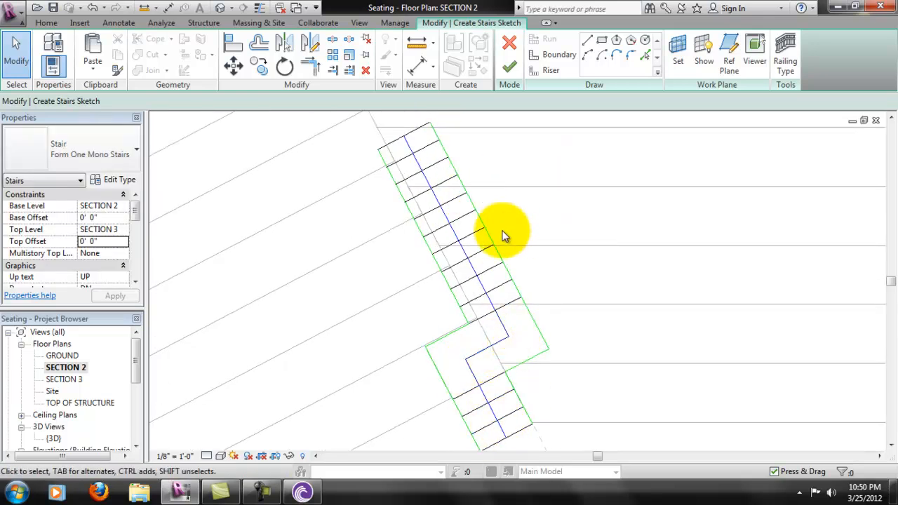
pyautogui.click(236, 47)
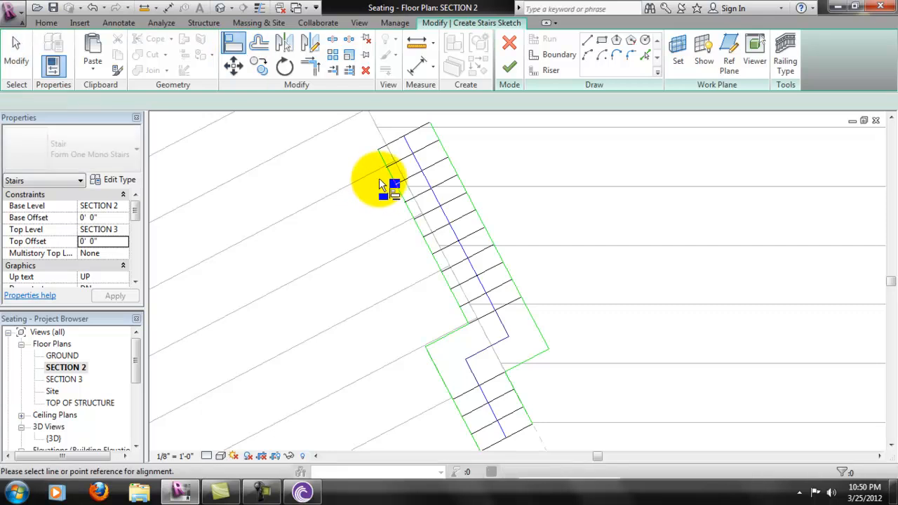
pyautogui.click(401, 175)
pyautogui.click(397, 183)
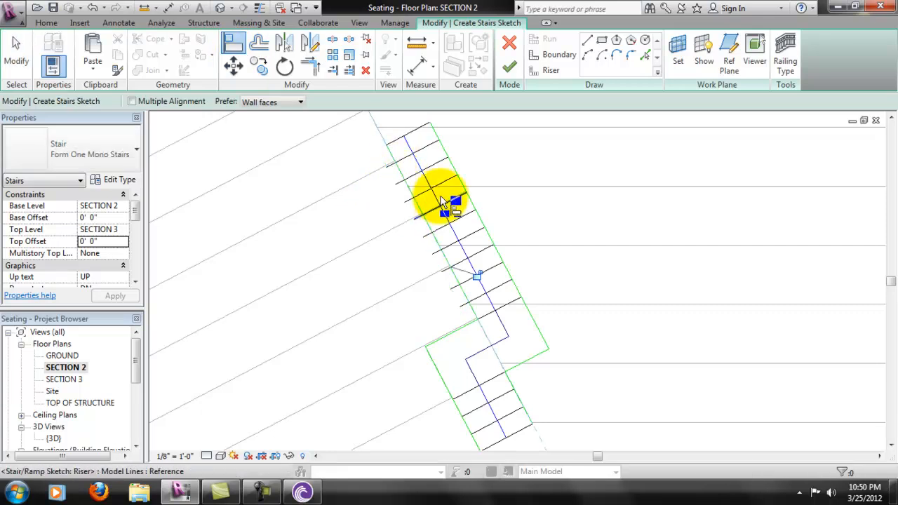
pyautogui.hotkey('ctrl', 'z')
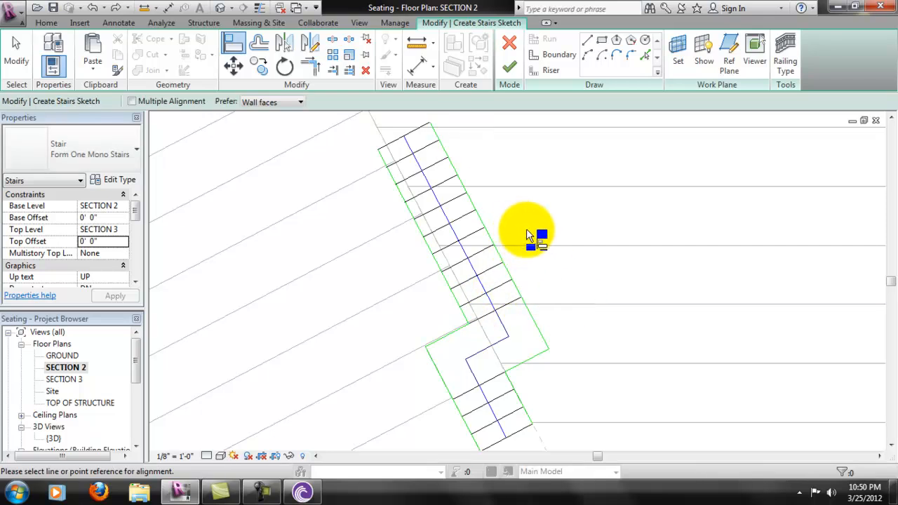
pyautogui.press('Escape')
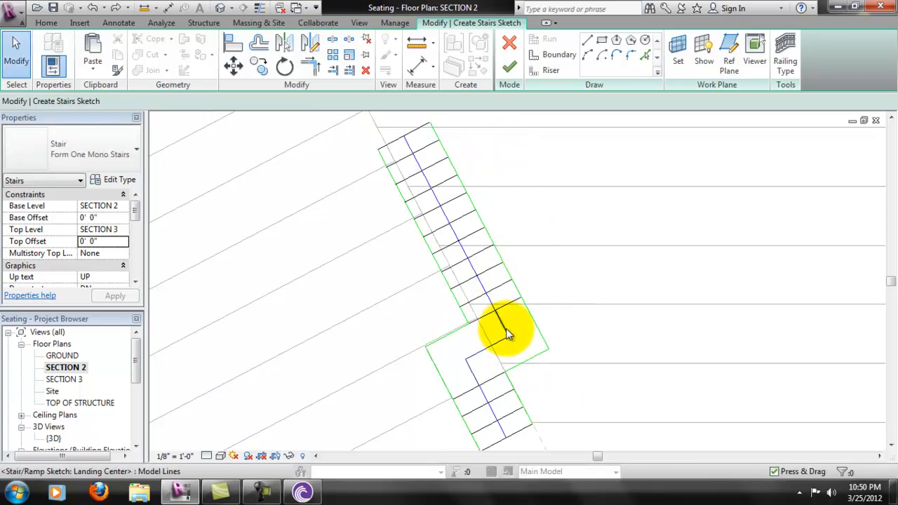
# - Dimension the offset between the upper run's centreline and the diagonal seating edge
pyautogui.scroll(3, 516, 241)
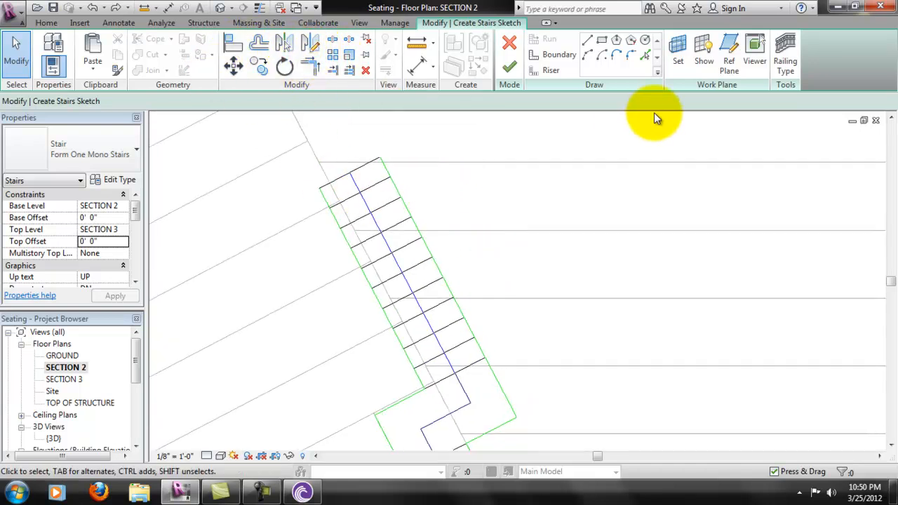
pyautogui.click(417, 64)
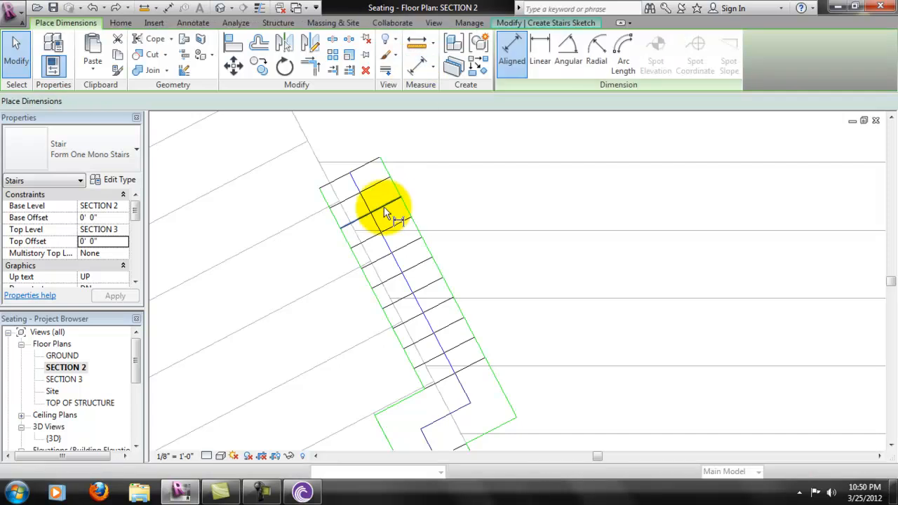
pyautogui.click(349, 213)
pyautogui.click(332, 153)
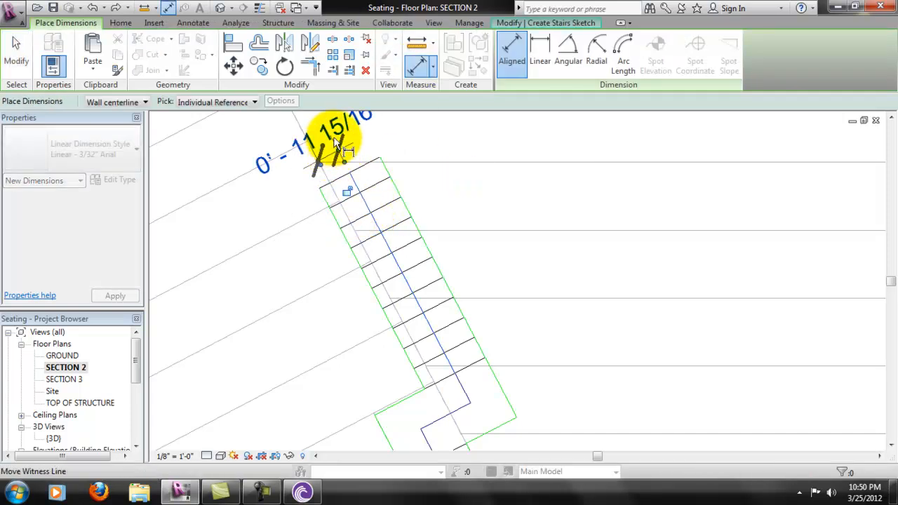
pyautogui.press('Escape')
# - Set the upper run centreline's offset from the diagonal seating edge to 1'-6"
pyautogui.click(361, 203)
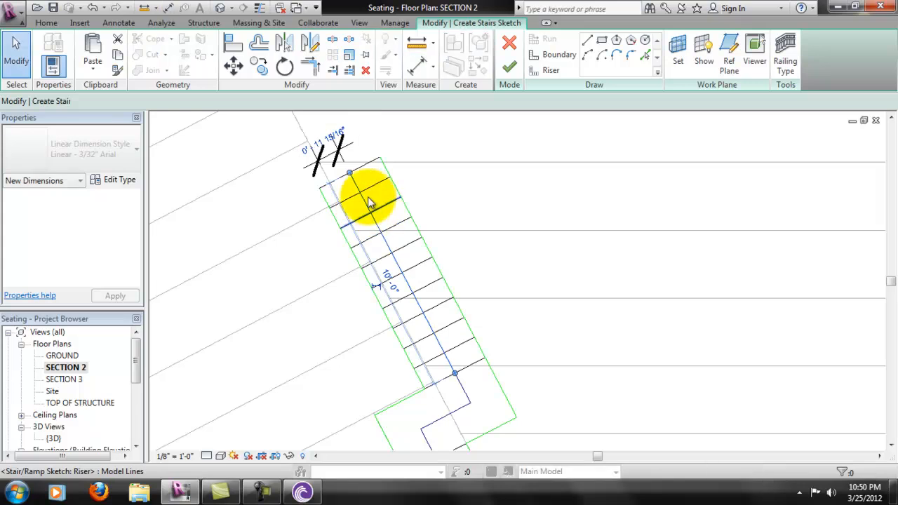
pyautogui.click(329, 137)
pyautogui.write('18')
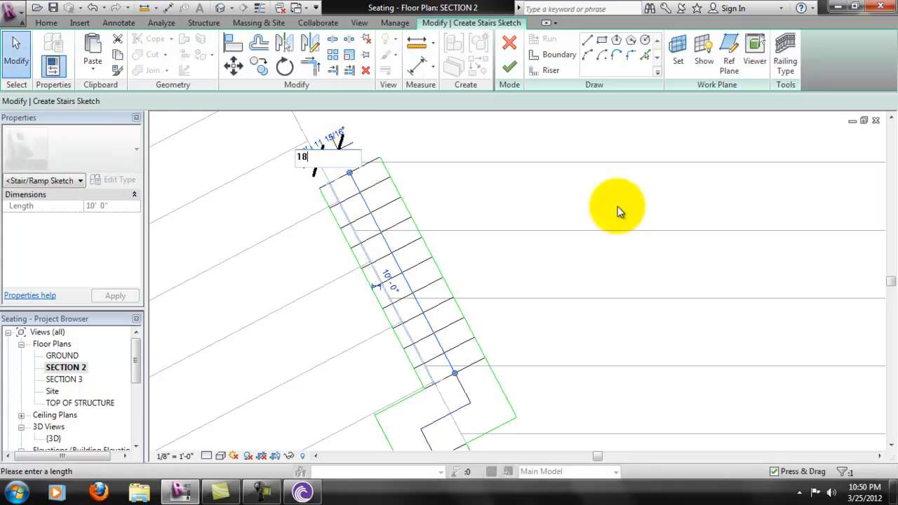
pyautogui.press('Return')
pyautogui.scroll(-3, 615, 205)
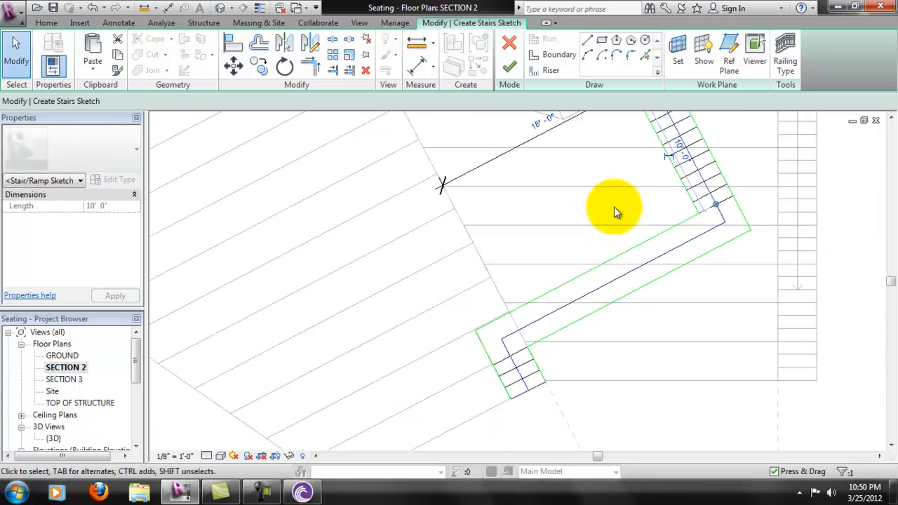
pyautogui.moveTo(547, 177); pyautogui.dragTo(541, 235, button='middle')
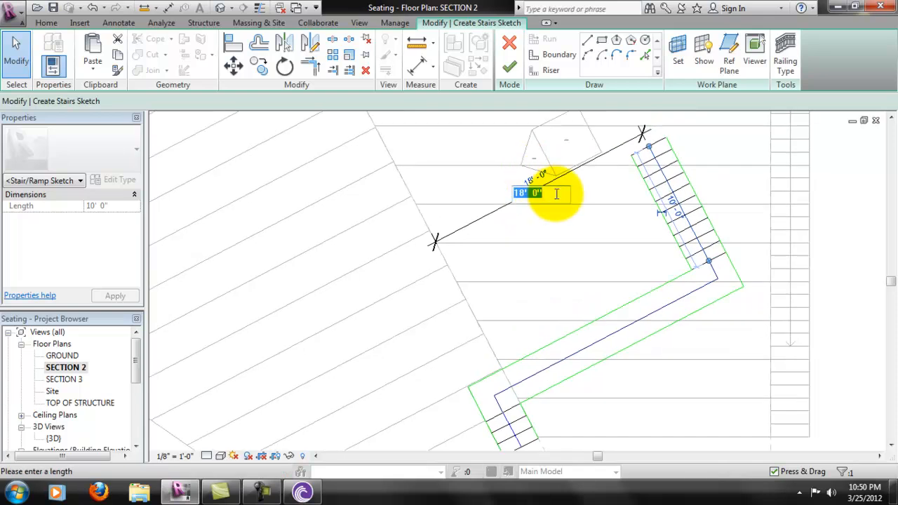
pyautogui.press('Return')
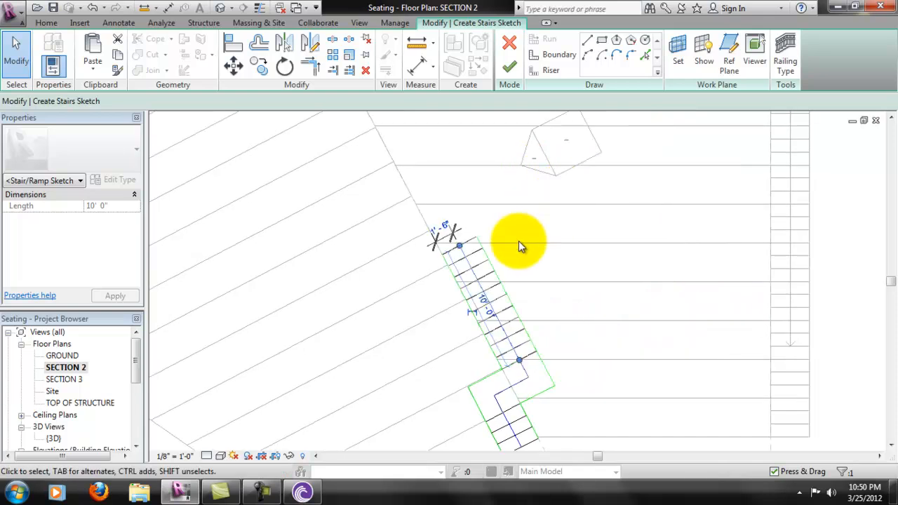
pyautogui.scroll(2, 519, 241)
pyautogui.click(577, 395)
pyautogui.moveTo(556, 357); pyautogui.dragTo(553, 292, button='middle')
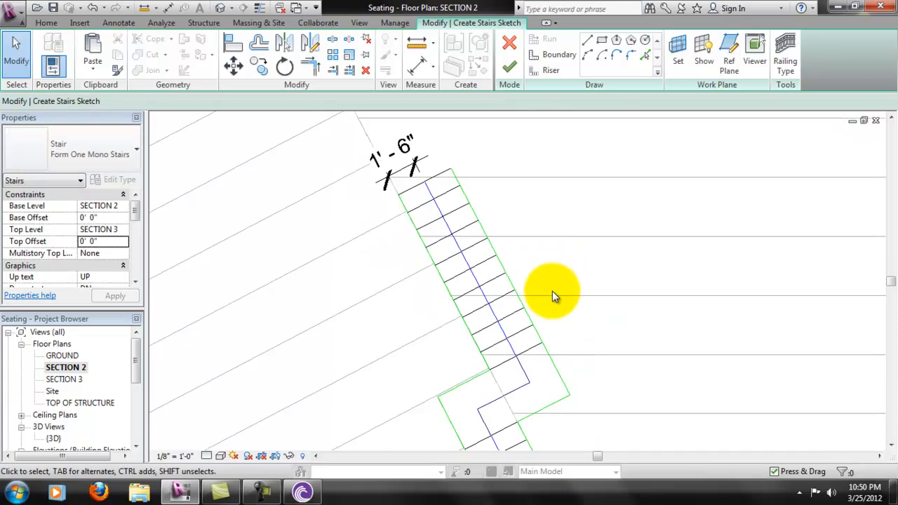
# - Dimension the distance between the landing's centreline and the seating row line along the landing's upper side
pyautogui.moveTo(522, 408); pyautogui.dragTo(531, 251, button='middle')
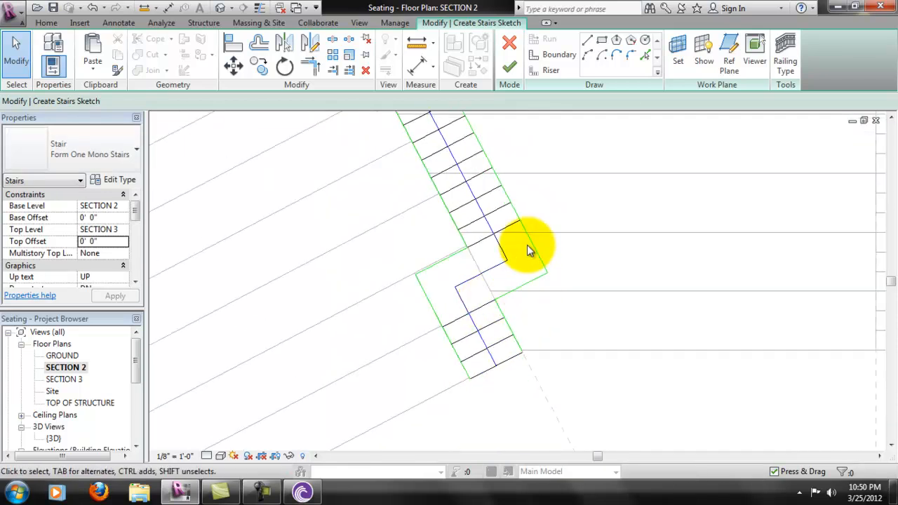
pyautogui.scroll(2, 489, 355)
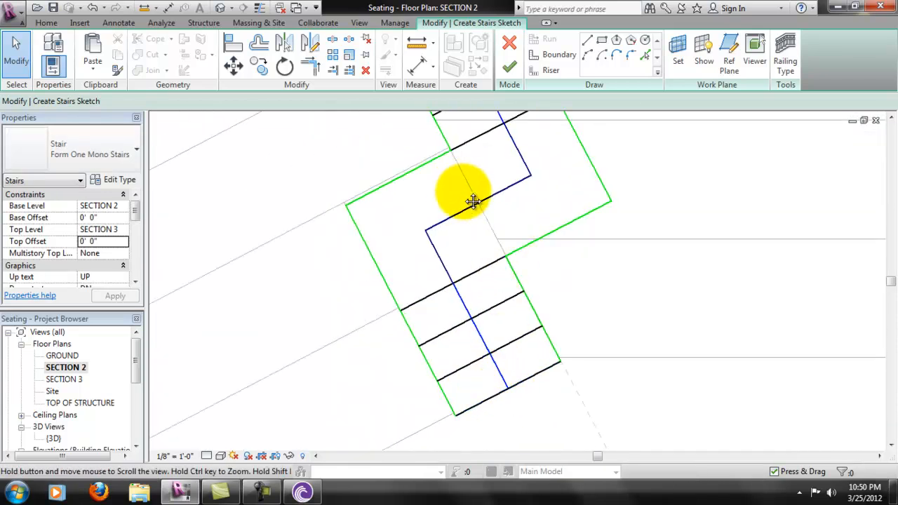
pyautogui.scroll(1, 463, 199)
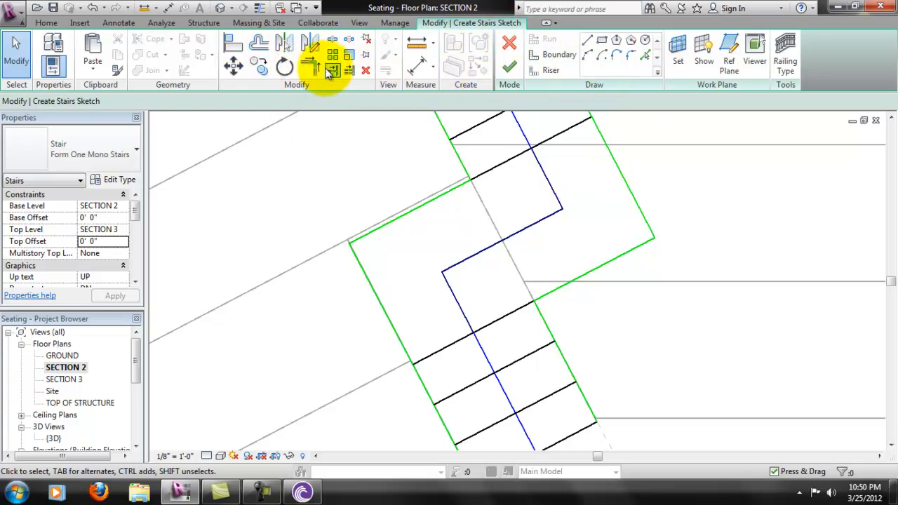
pyautogui.click(418, 64)
pyautogui.click(444, 186)
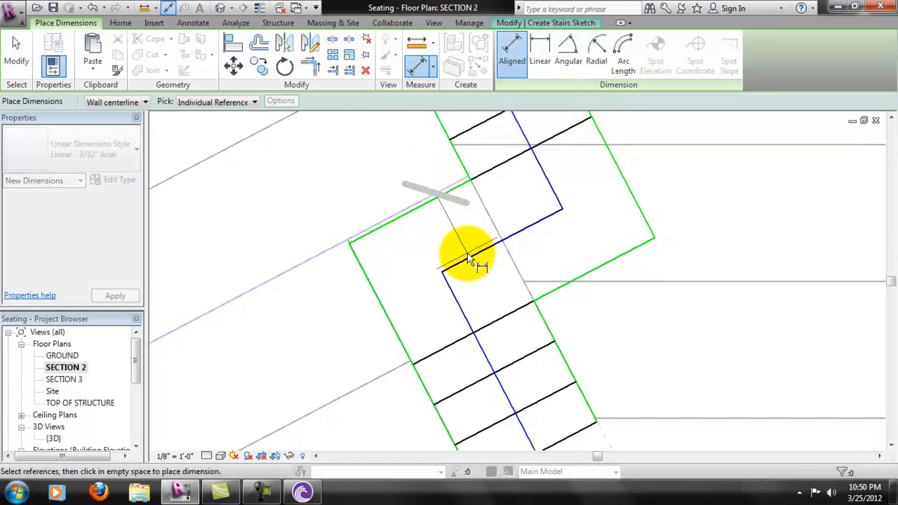
pyautogui.click(422, 240)
pyautogui.click(526, 223)
pyautogui.press('Escape')
pyautogui.press('Escape')
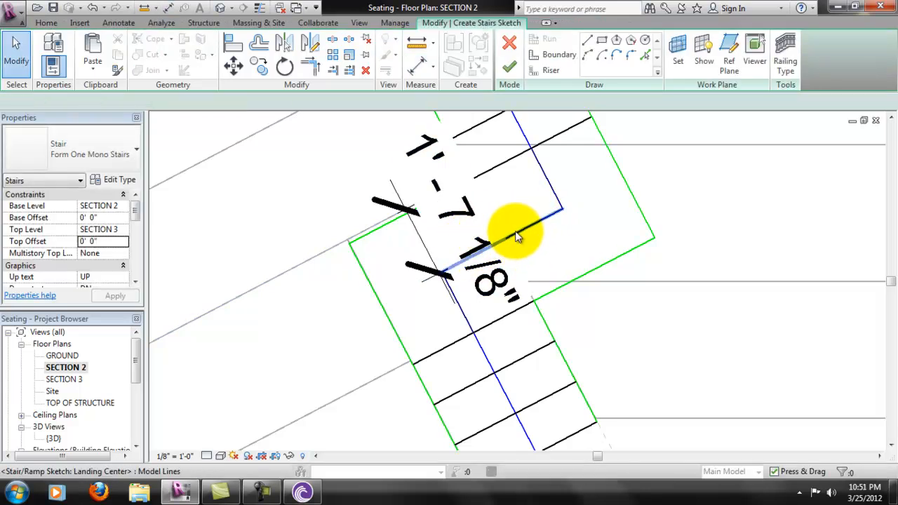
# - Set the landing centreline's distance from the upper row line to 1'-6" and delete that dimension
pyautogui.click(516, 237)
pyautogui.click(439, 237)
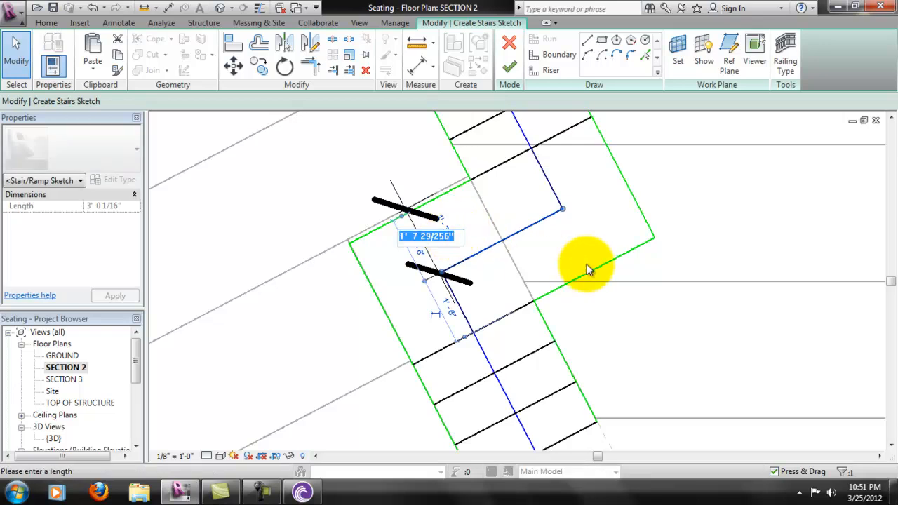
pyautogui.write('18')
pyautogui.press('Return')
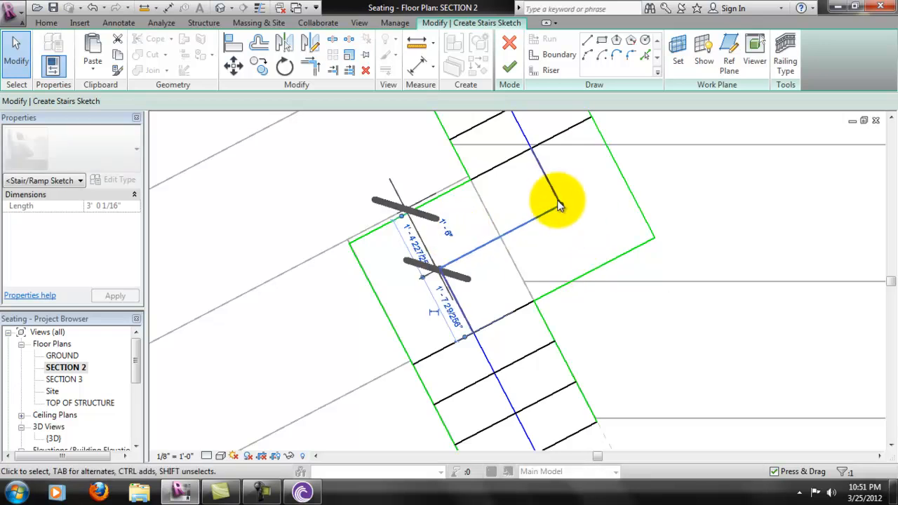
pyautogui.click(673, 152)
pyautogui.click(449, 261)
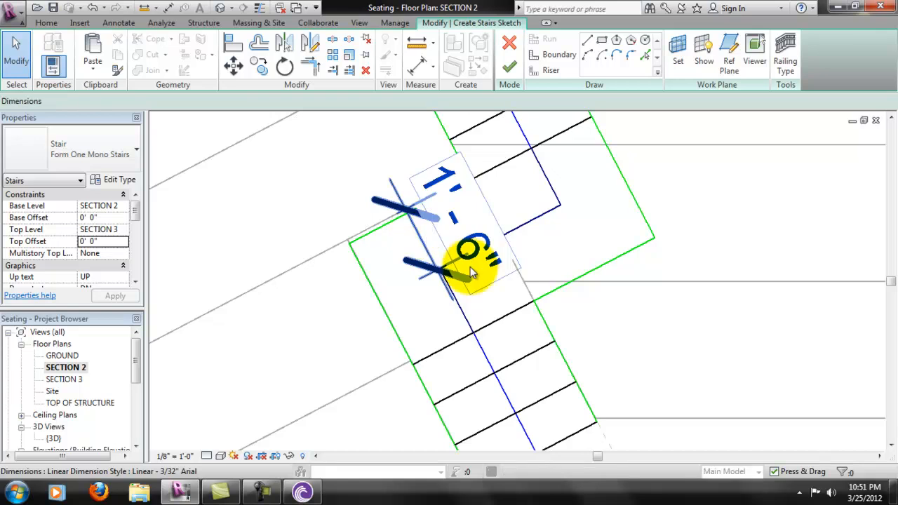
pyautogui.press('Delete')
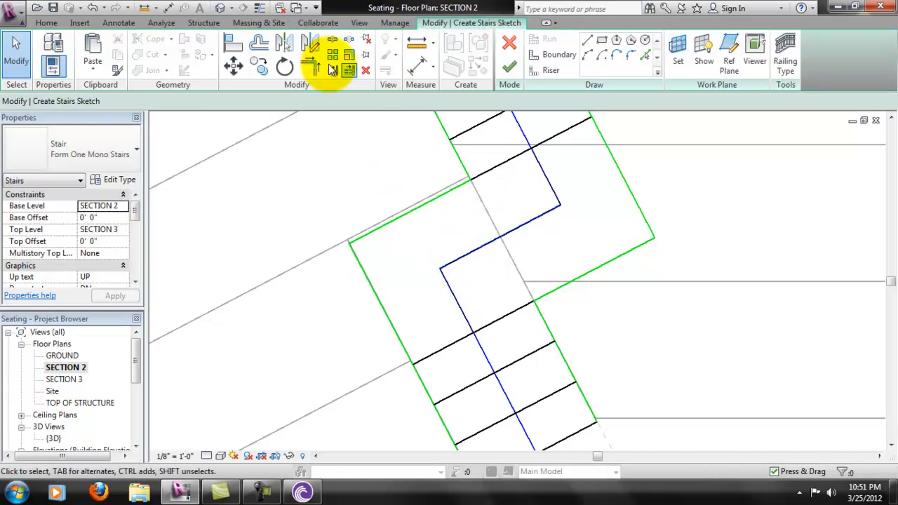
# - Align the landing's upper boundary and the lower run's top riser with their adjacent seating row lines
pyautogui.click(242, 51)
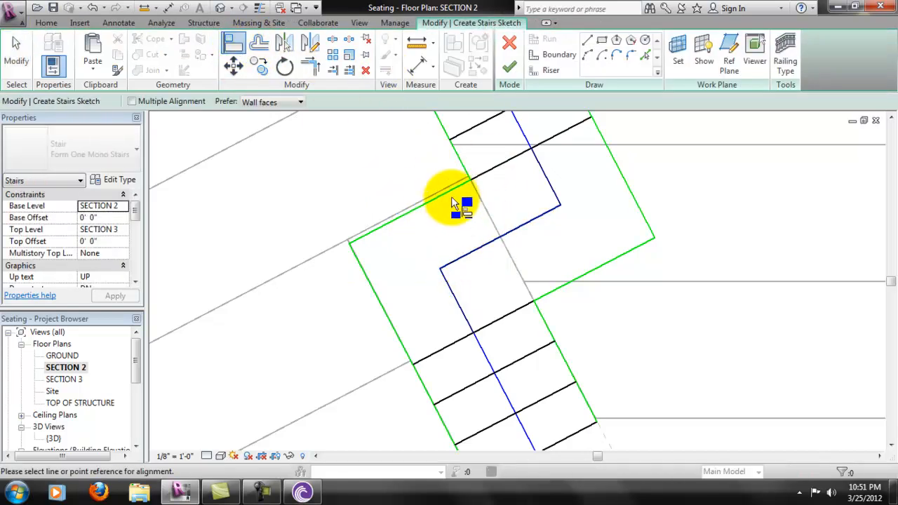
pyautogui.click(451, 185)
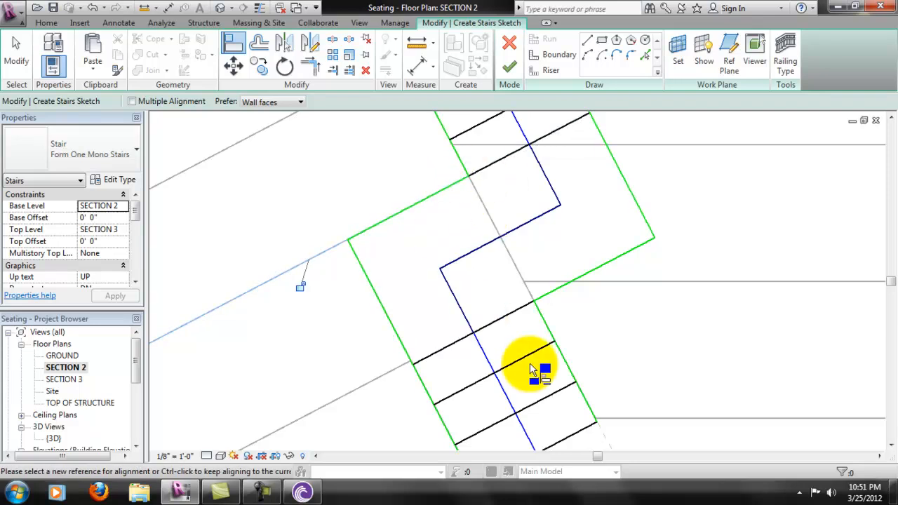
pyautogui.scroll(-2, 547, 327)
pyautogui.moveTo(581, 312); pyautogui.dragTo(571, 244, button='middle')
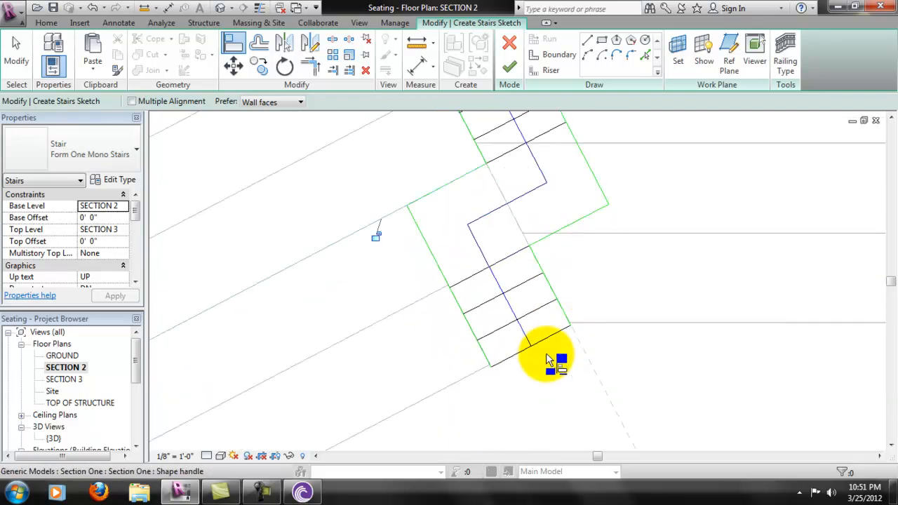
pyautogui.scroll(3, 488, 373)
pyautogui.moveTo(541, 312); pyautogui.dragTo(569, 377, button='middle')
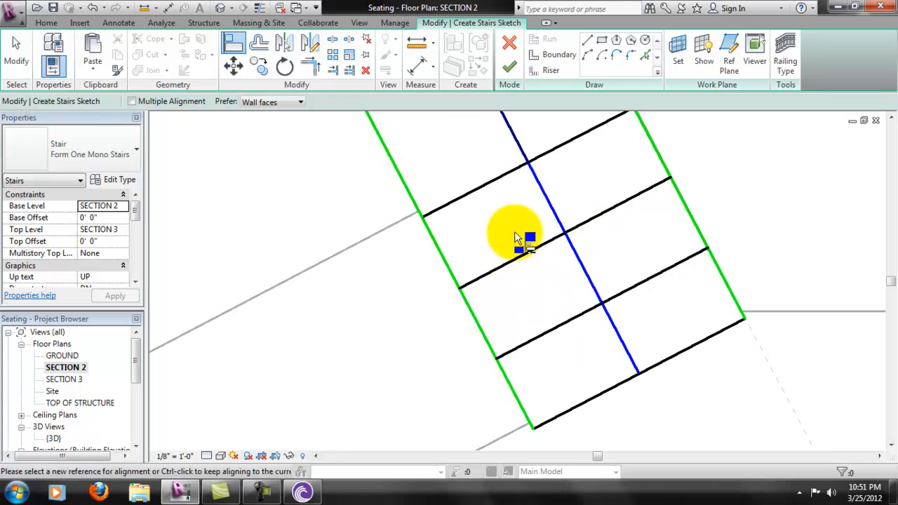
pyautogui.click(411, 213)
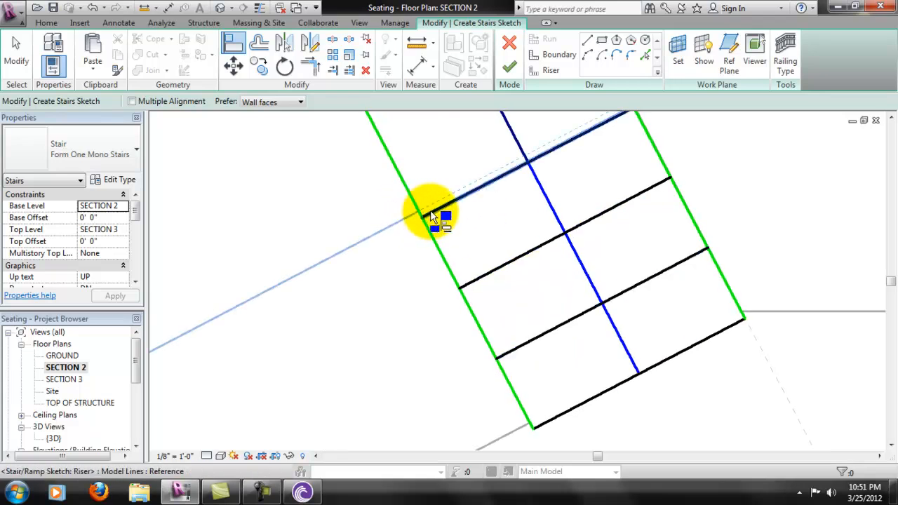
pyautogui.click(429, 211)
# - Align the lower run's bottom riser with the seating row line at its base
pyautogui.moveTo(540, 395); pyautogui.dragTo(536, 339, button='middle')
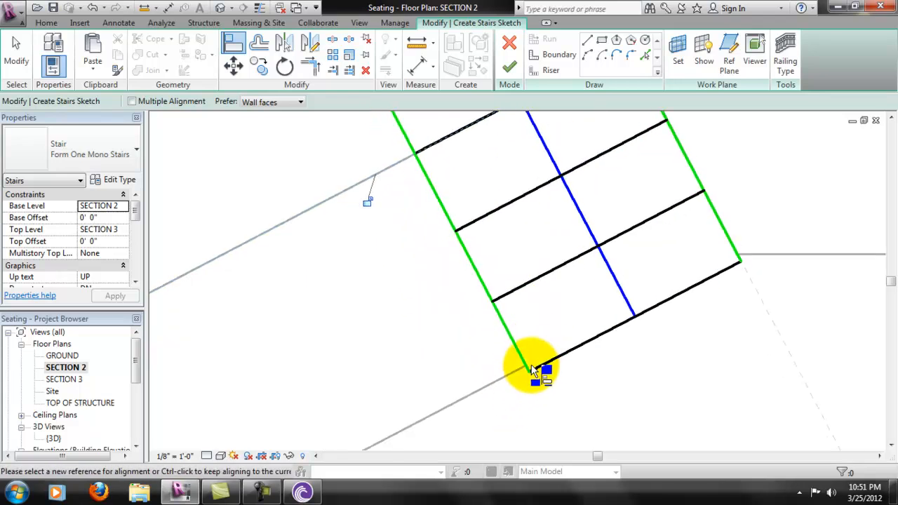
pyautogui.click(530, 366)
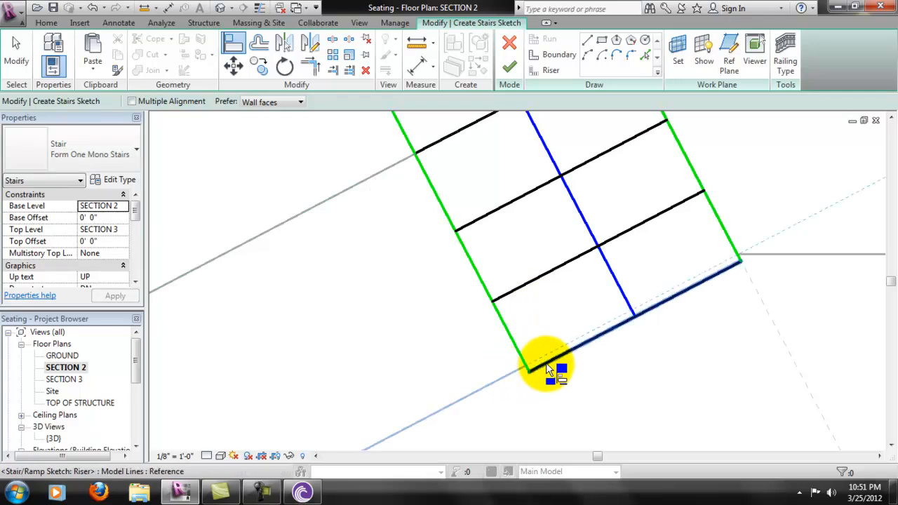
pyautogui.click(539, 361)
pyautogui.moveTo(546, 231); pyautogui.dragTo(574, 275, button='middle')
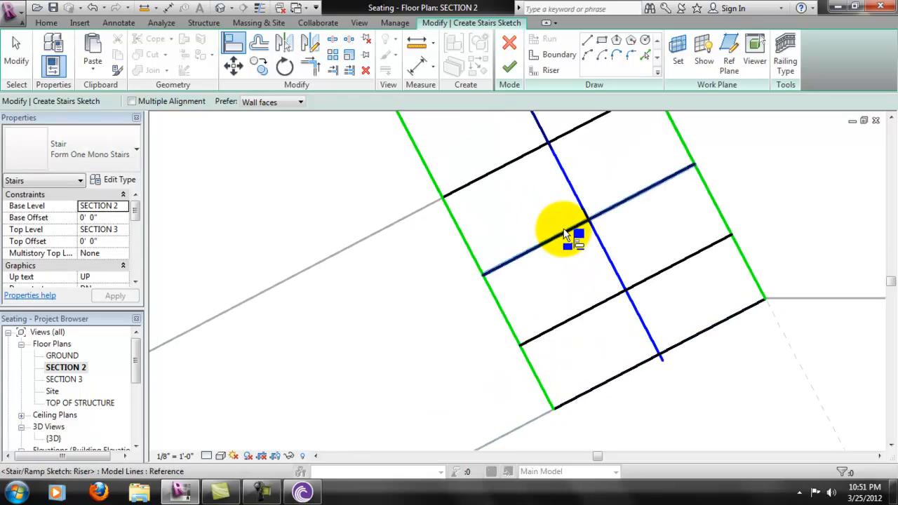
pyautogui.press('Escape')
pyautogui.click(569, 238)
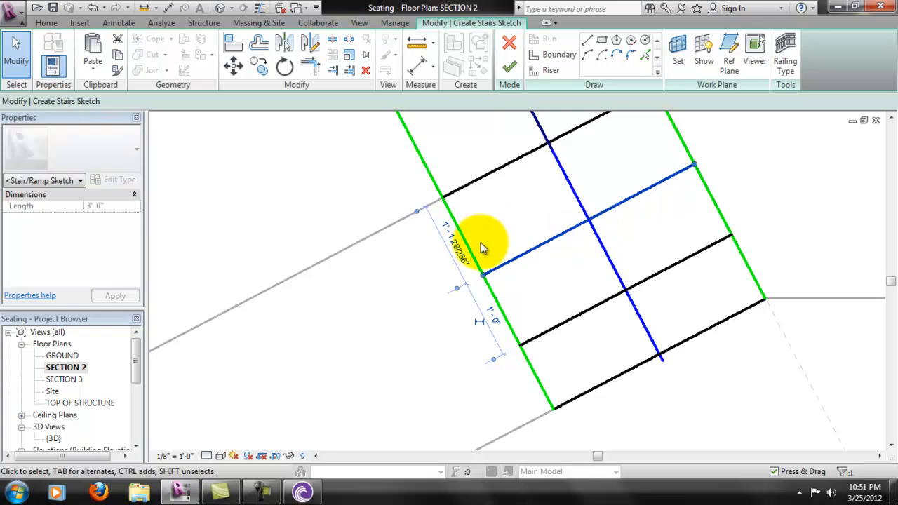
pyautogui.click(446, 247)
pyautogui.write('1')
pyautogui.press('Return')
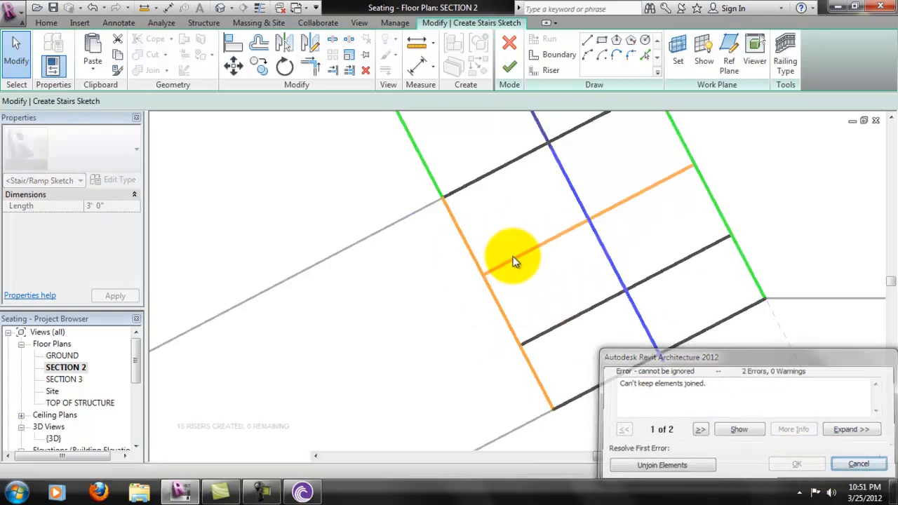
pyautogui.press('Escape')
# - Try to set the spacing on both sides of the lower run's second riser from the top to 12"
pyautogui.click(553, 255)
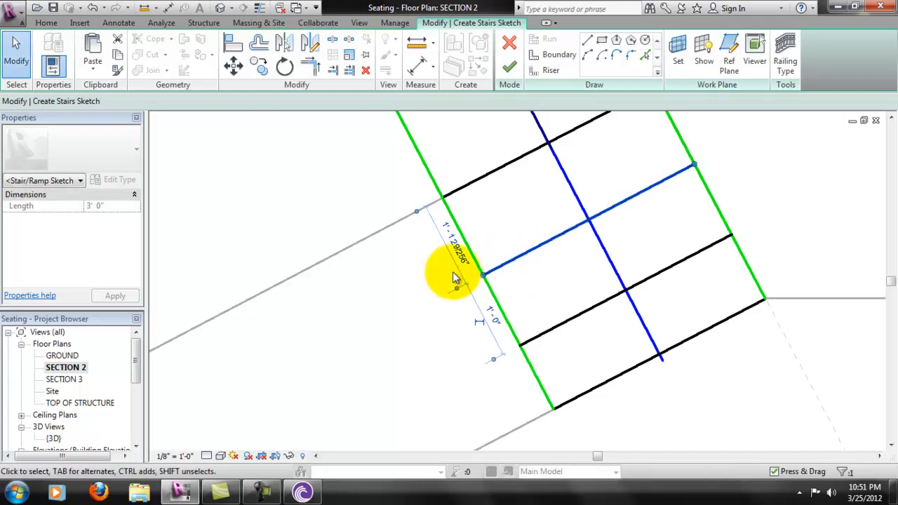
pyautogui.click(462, 253)
pyautogui.write('12')
pyautogui.press('Return')
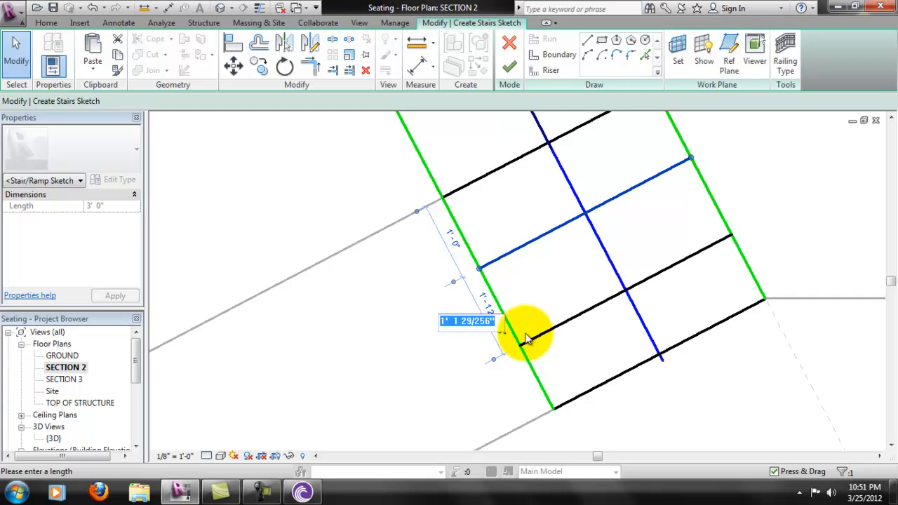
pyautogui.write('12')
pyautogui.press('Return')
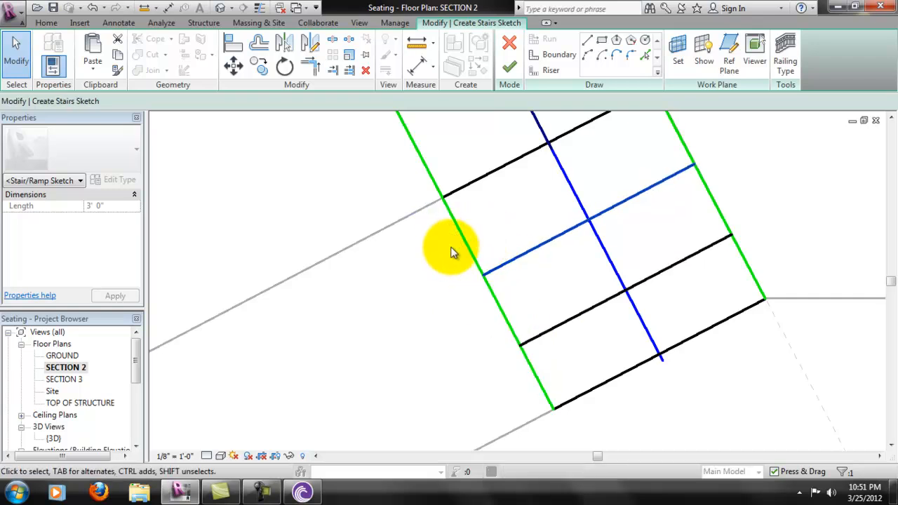
# - Set the lower run's second riser 12" from the top riser and its third riser 12" from the bottom riser
pyautogui.click(490, 254)
pyautogui.click(506, 262)
pyautogui.click(455, 246)
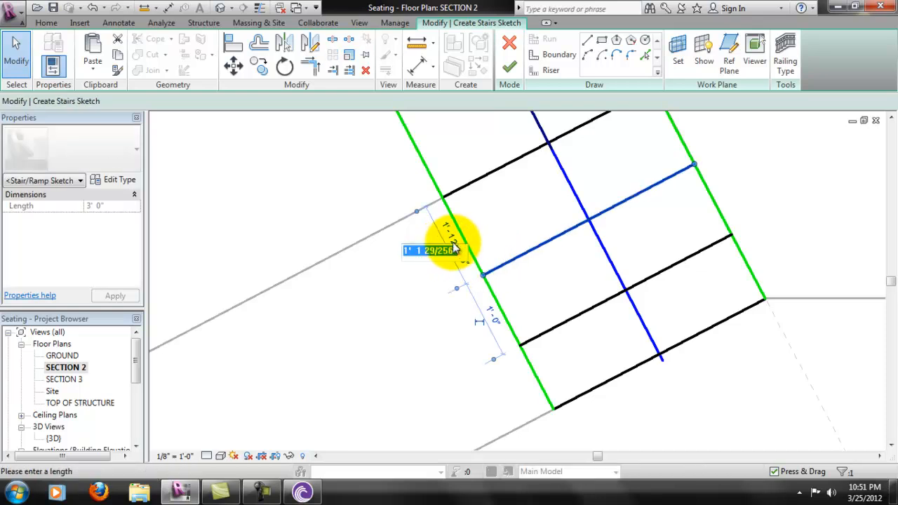
pyautogui.write('12"')
pyautogui.press('Return')
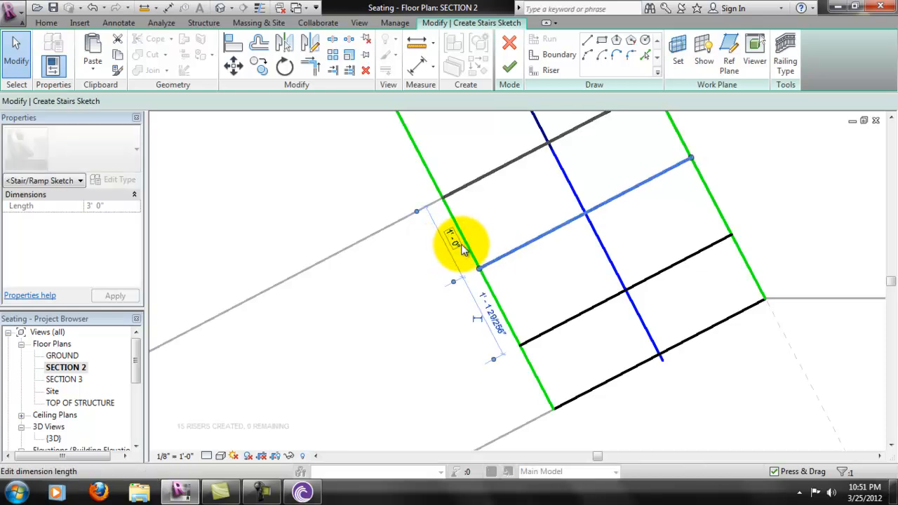
pyautogui.click(531, 384)
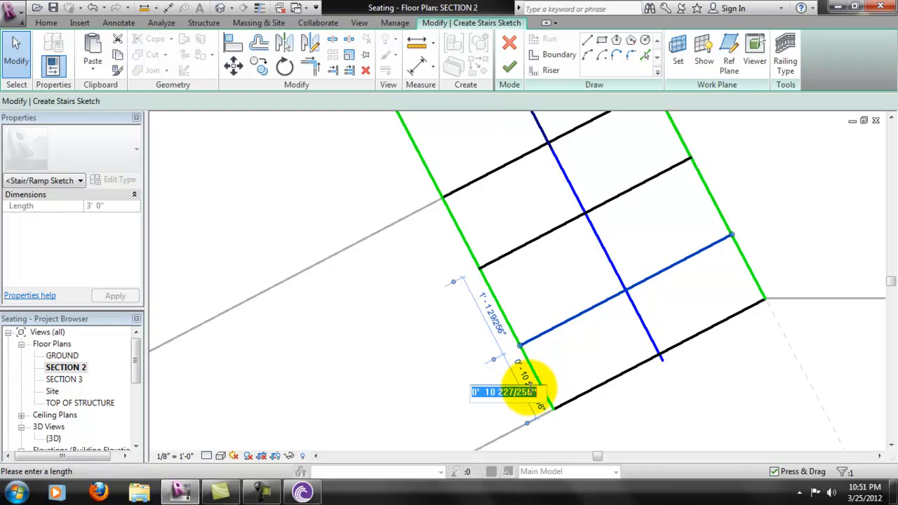
pyautogui.write('12"')
pyautogui.press('Return')
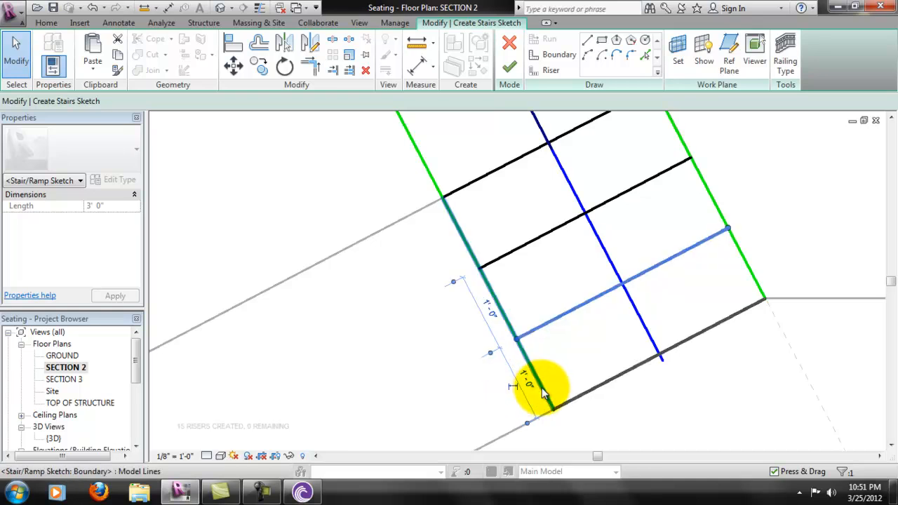
# - Set the stairs' top level to TOP OF STRUCTURE, keeping SECTION 2 as the base level
pyautogui.scroll(-5, 596, 319)
pyautogui.click(616, 378)
pyautogui.moveTo(716, 206); pyautogui.dragTo(673, 335, button='middle')
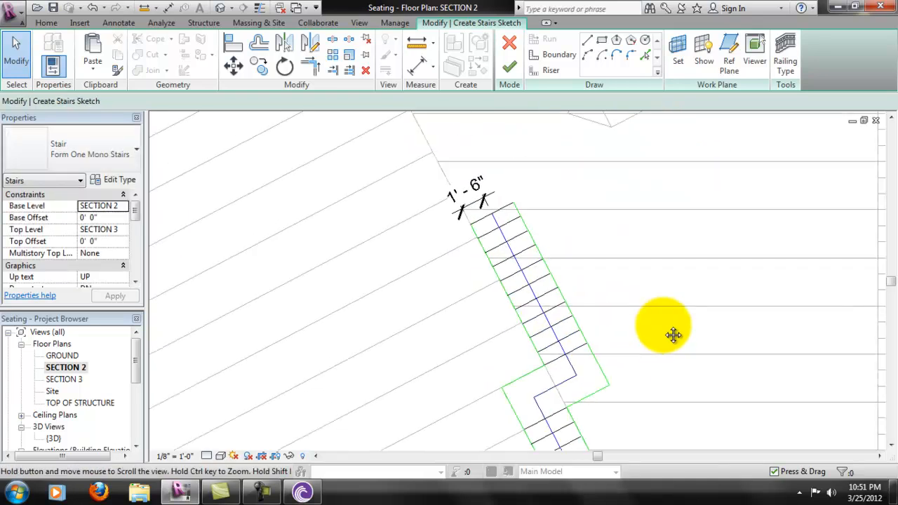
pyautogui.scroll(-1, 510, 200)
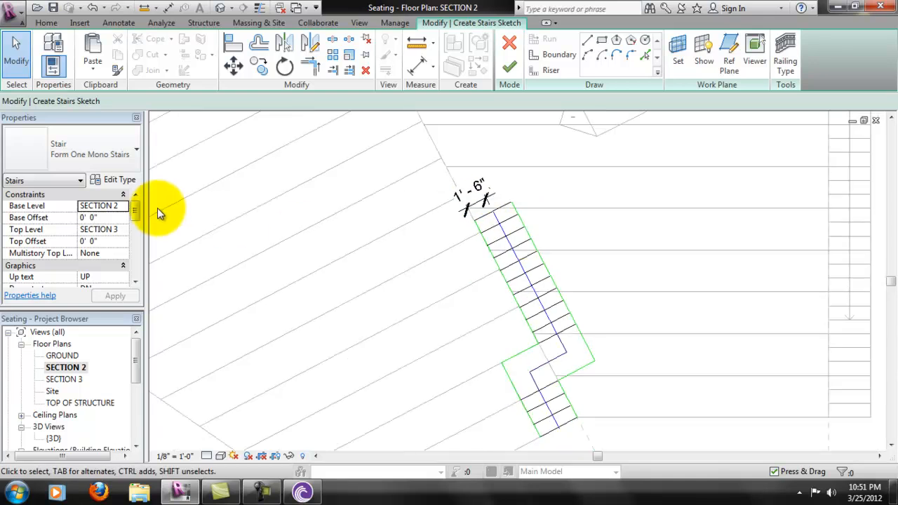
pyautogui.click(117, 229)
pyautogui.click(124, 230)
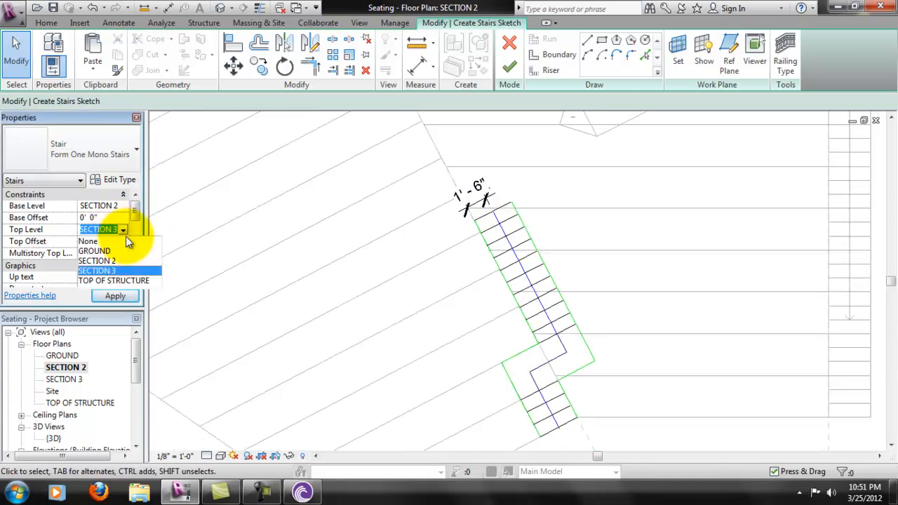
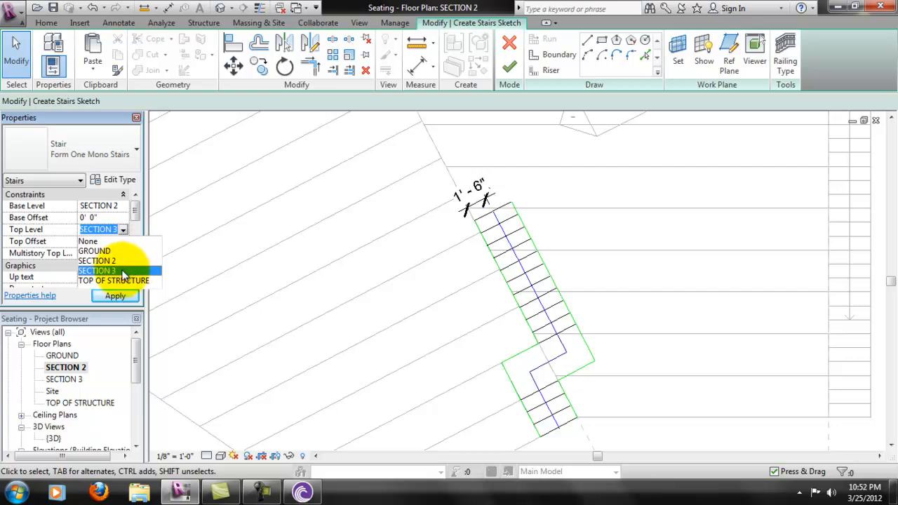
# - Extend the upper run's path up the diagonal to the top of the seating, 41' long
pyautogui.click(505, 237)
pyautogui.scroll(-3, 555, 237)
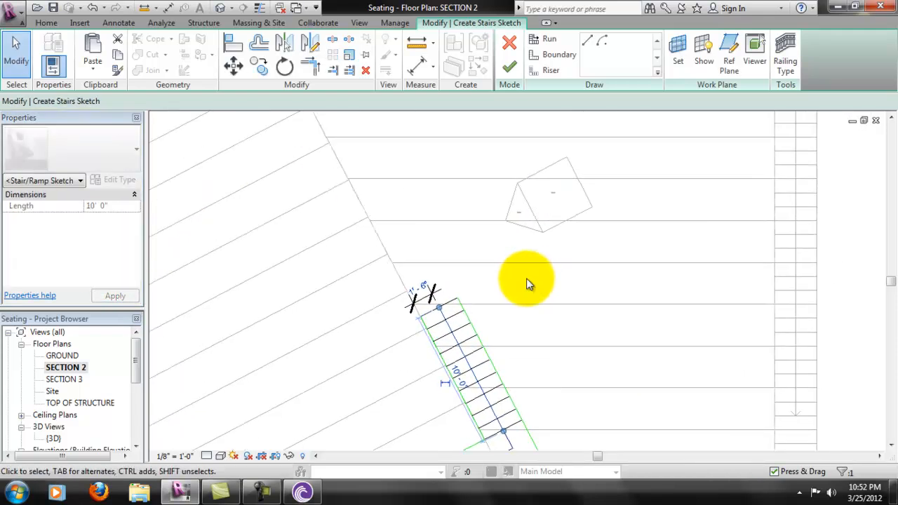
pyautogui.moveTo(477, 303); pyautogui.dragTo(409, 156)
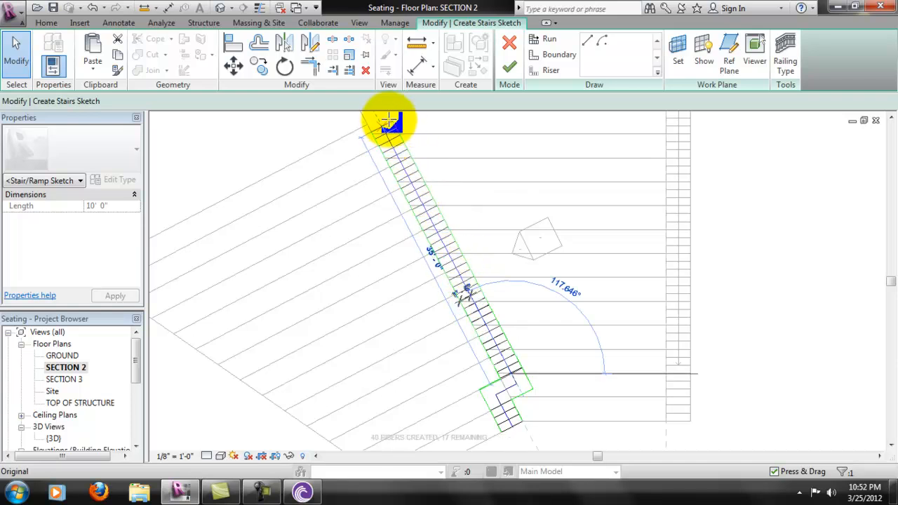
pyautogui.moveTo(381, 106); pyautogui.dragTo(381, 107)
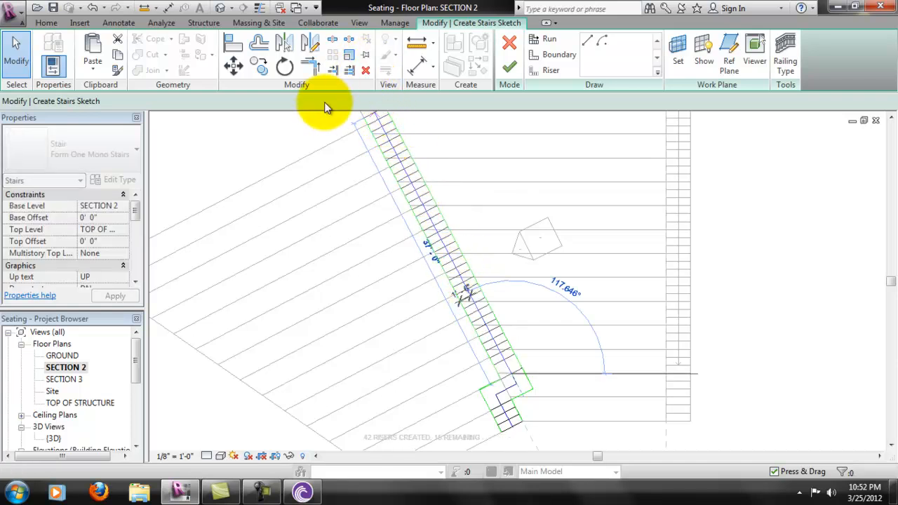
pyautogui.moveTo(299, 121); pyautogui.dragTo(329, 134)
pyautogui.moveTo(457, 203); pyautogui.dragTo(416, 331, button='middle')
pyautogui.scroll(-1, 293, 230)
pyautogui.moveTo(358, 229); pyautogui.dragTo(356, 161, button='middle')
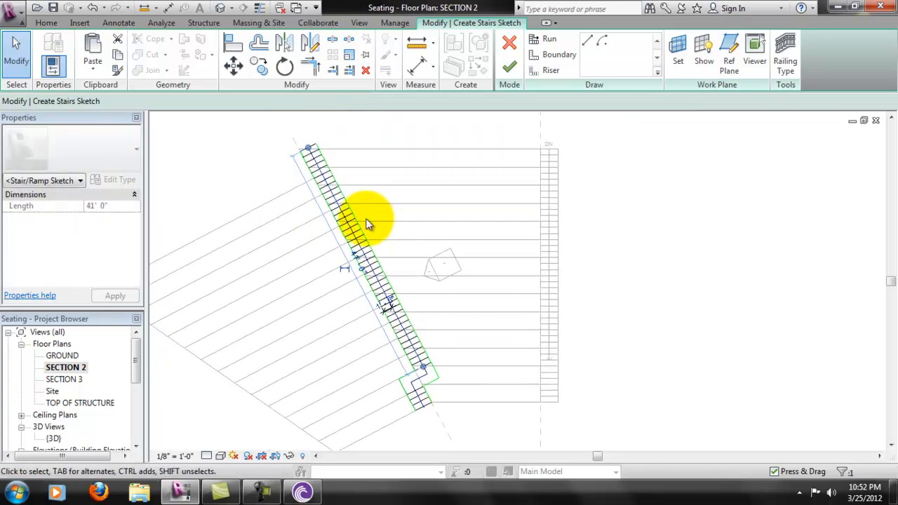
# - Try to stretch the upper run's path farther up the diagonal beyond the seating's top edge
pyautogui.moveTo(309, 150); pyautogui.dragTo(293, 121)
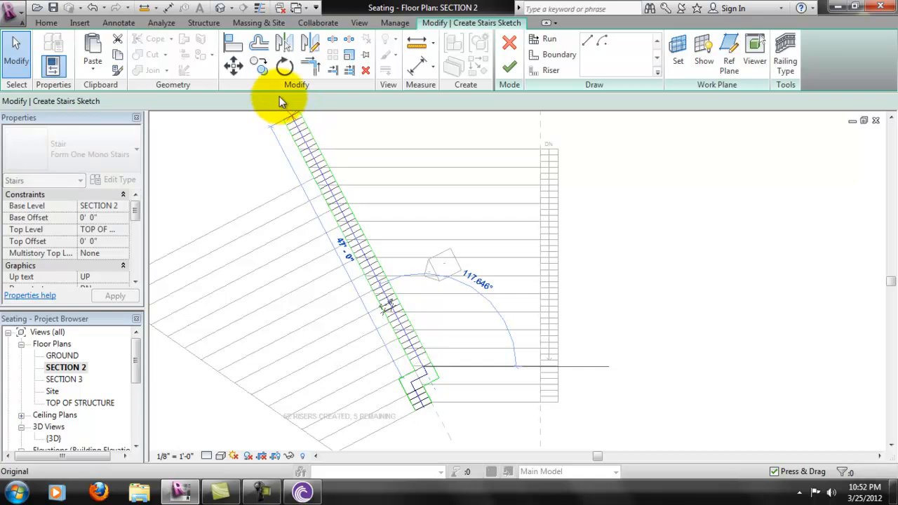
pyautogui.moveTo(279, 99); pyautogui.dragTo(343, 253)
pyautogui.scroll(2, 426, 383)
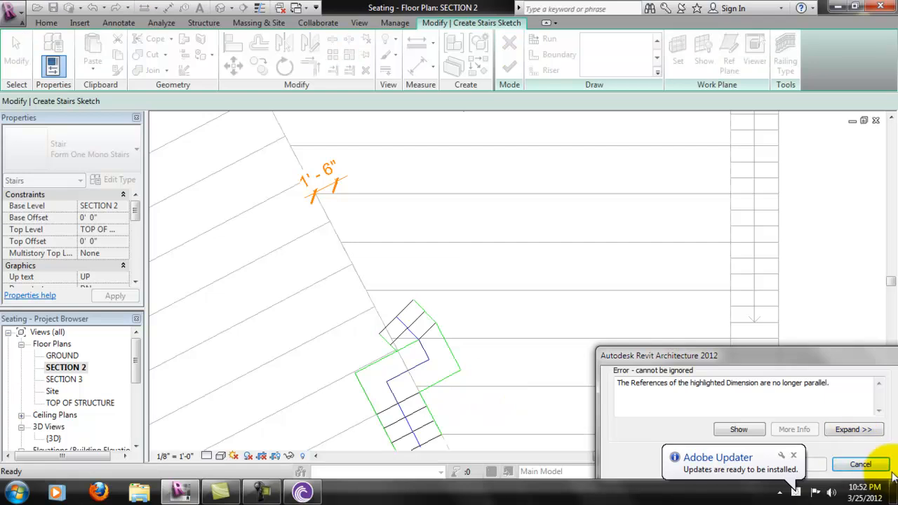
pyautogui.click(860, 464)
pyautogui.scroll(-3, 416, 325)
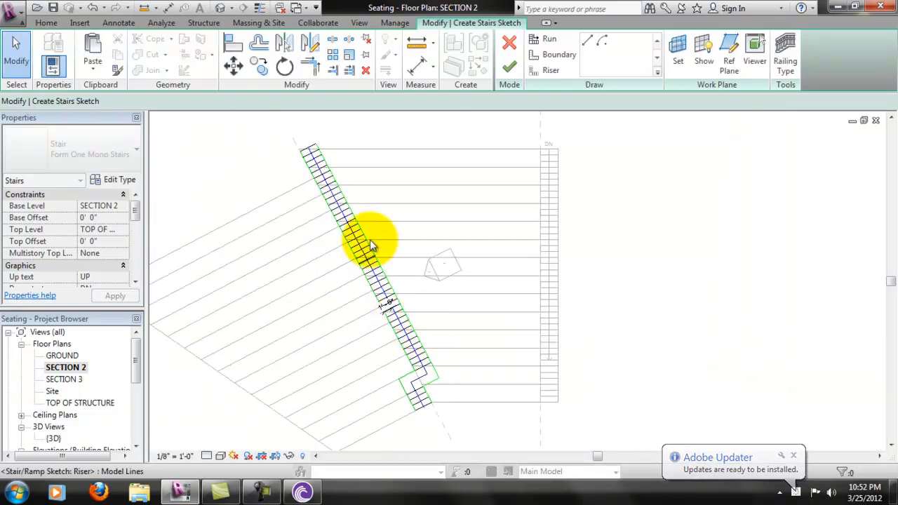
# - Review the stairs' riser count, riser height and tread depth against the extended run
pyautogui.scroll(1, 387, 297)
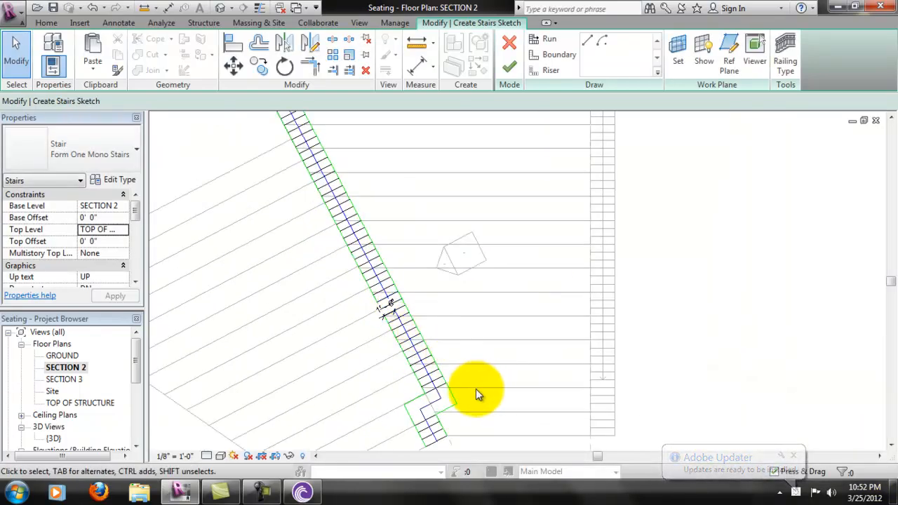
pyautogui.moveTo(136, 241); pyautogui.dragTo(135, 261)
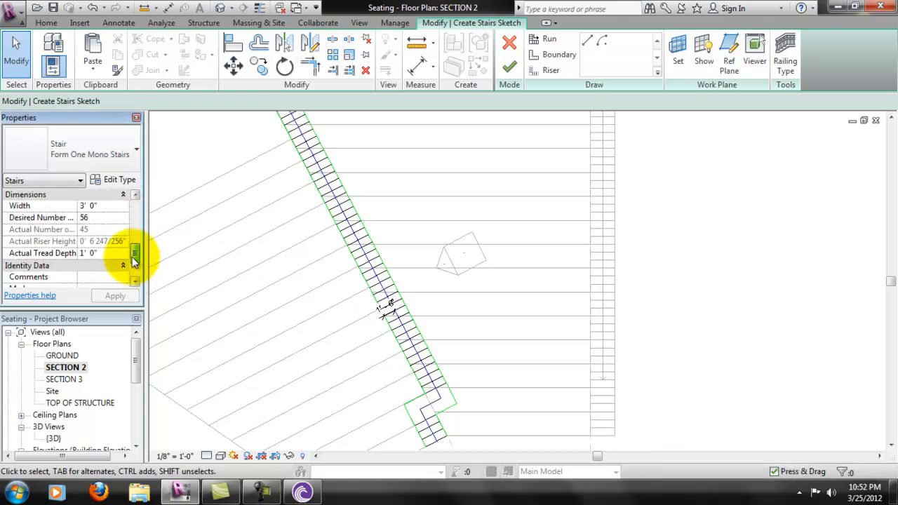
pyautogui.scroll(-3, 454, 320)
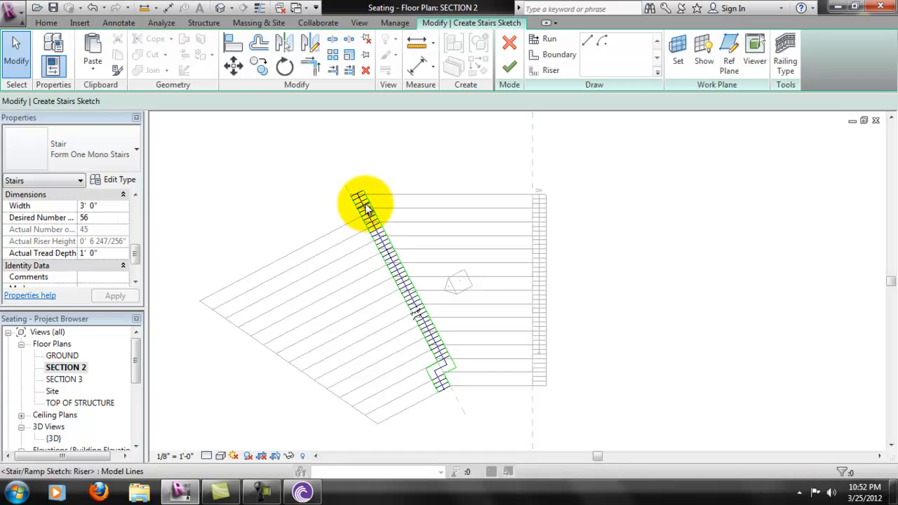
# - Realign the landing's upper boundary with the adjacent seating row line and lock the alignment
pyautogui.scroll(3, 443, 357)
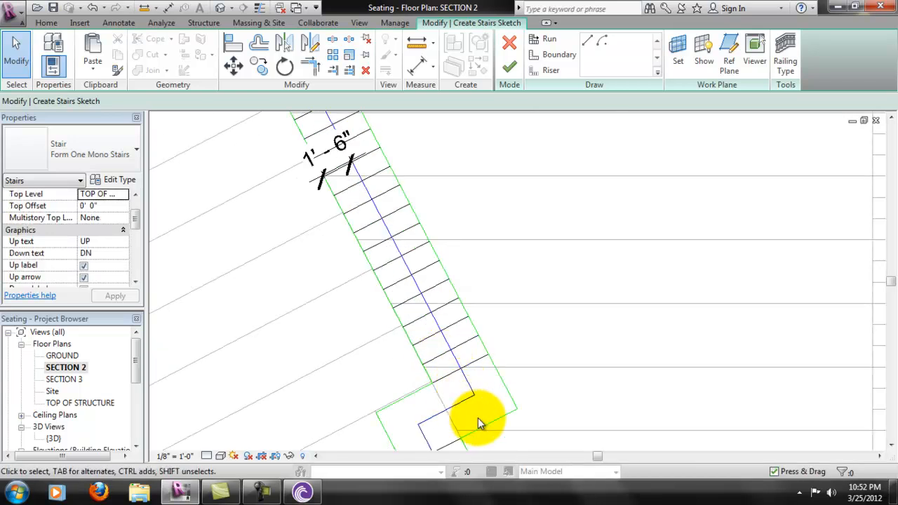
pyautogui.moveTo(486, 415); pyautogui.dragTo(467, 267, button='middle')
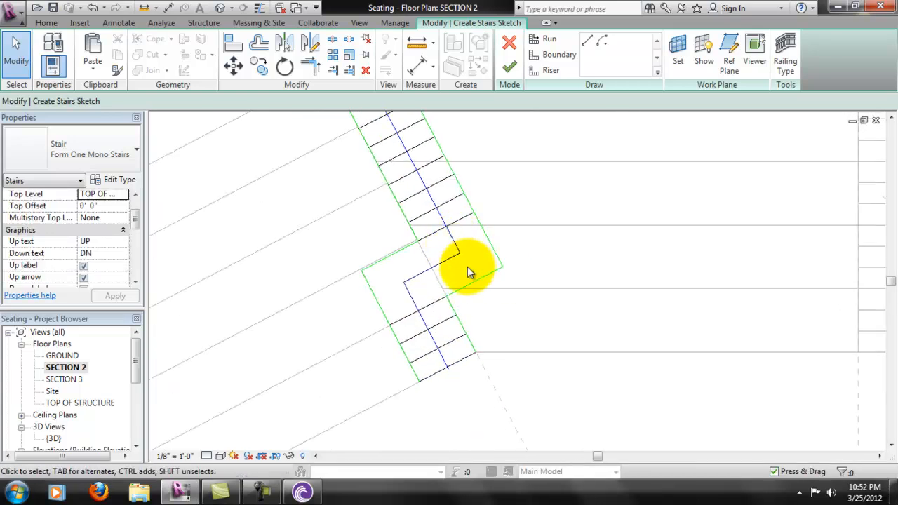
pyautogui.scroll(3, 412, 249)
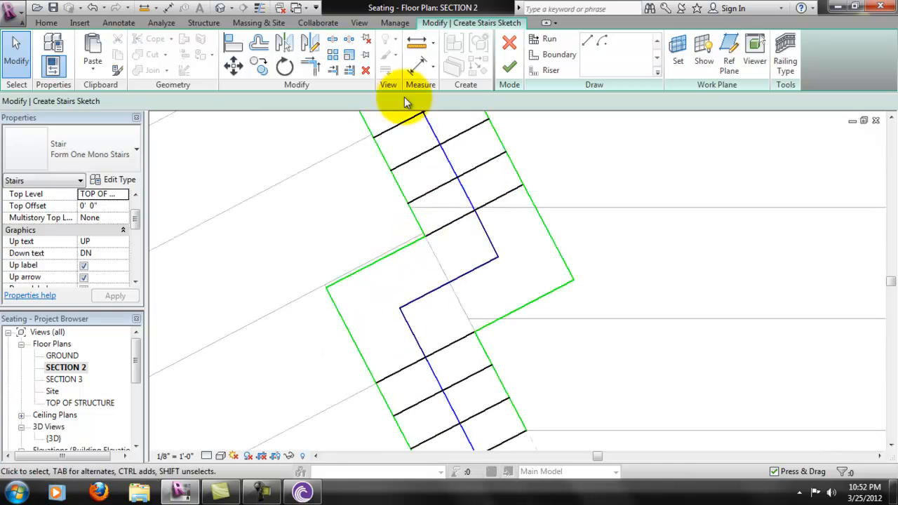
pyautogui.click(235, 45)
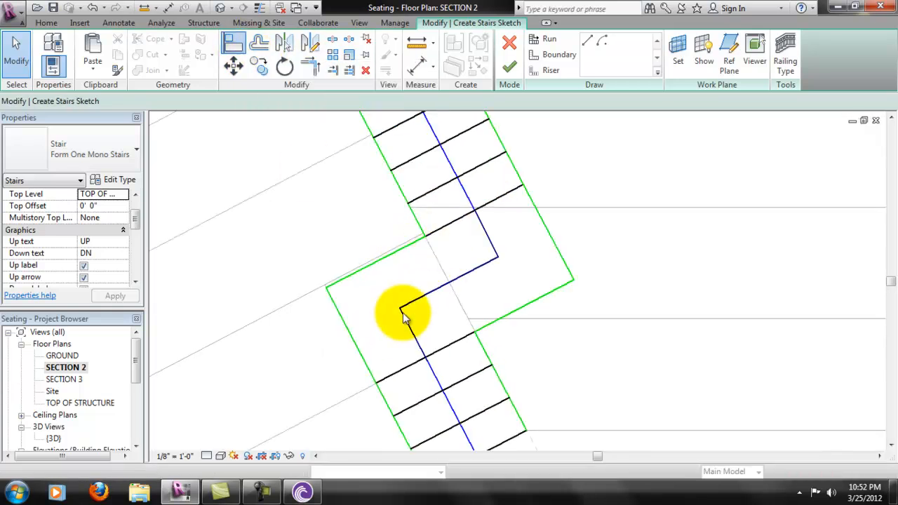
pyautogui.click(394, 250)
pyautogui.click(396, 260)
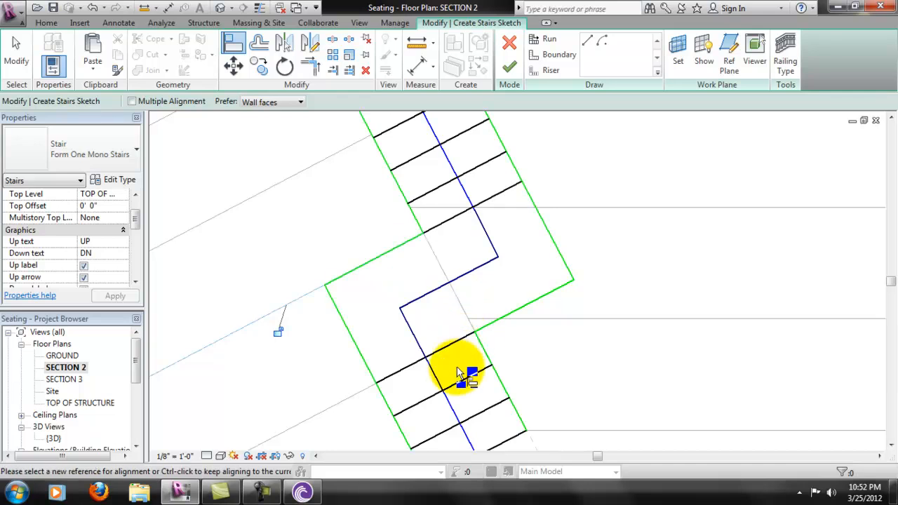
pyautogui.moveTo(479, 397); pyautogui.dragTo(491, 288, button='middle')
pyautogui.scroll(4, 460, 393)
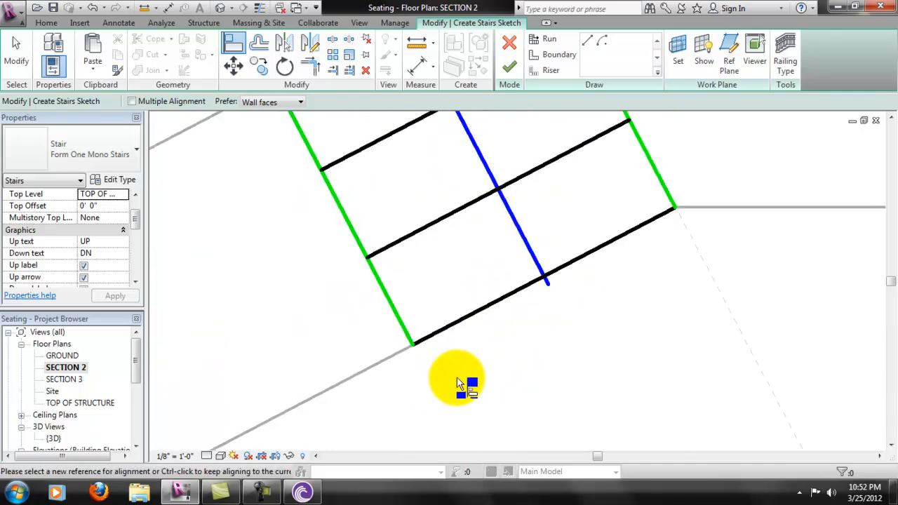
pyautogui.scroll(-6, 453, 379)
pyautogui.moveTo(418, 202); pyautogui.dragTo(416, 271, button='middle')
pyautogui.click(415, 275)
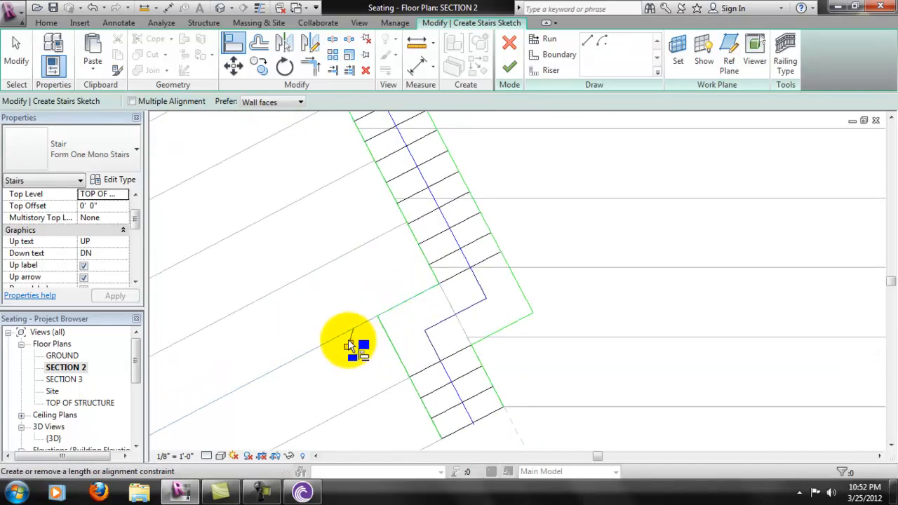
pyautogui.click(348, 342)
# - Try to lengthen the upper run's path to 51' past the top of the seating
pyautogui.moveTo(496, 246); pyautogui.dragTo(494, 295, button='middle')
pyautogui.scroll(-6, 496, 279)
pyautogui.moveTo(565, 316); pyautogui.dragTo(555, 393, button='middle')
pyautogui.scroll(1, 377, 168)
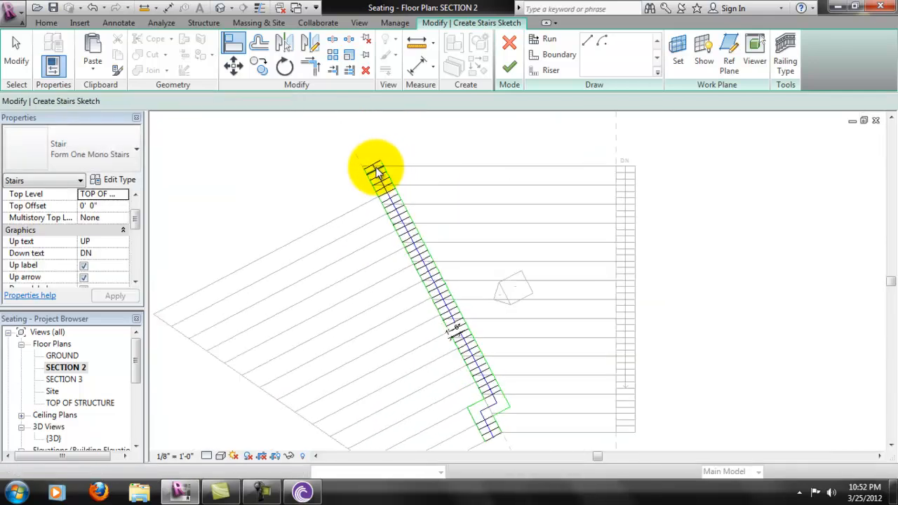
pyautogui.scroll(1, 376, 170)
pyautogui.press('Escape')
pyautogui.click(377, 174)
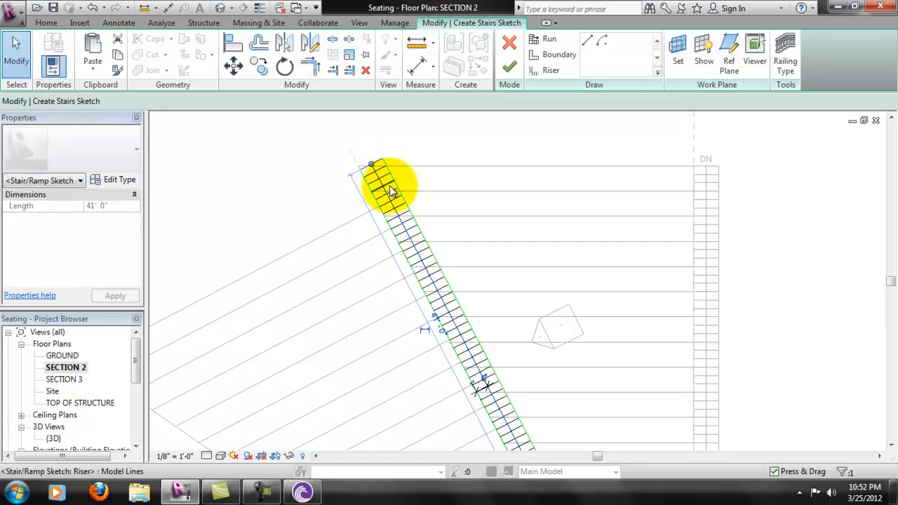
pyautogui.moveTo(623, 282); pyautogui.dragTo(559, 105, button='middle')
pyautogui.scroll(1, 472, 407)
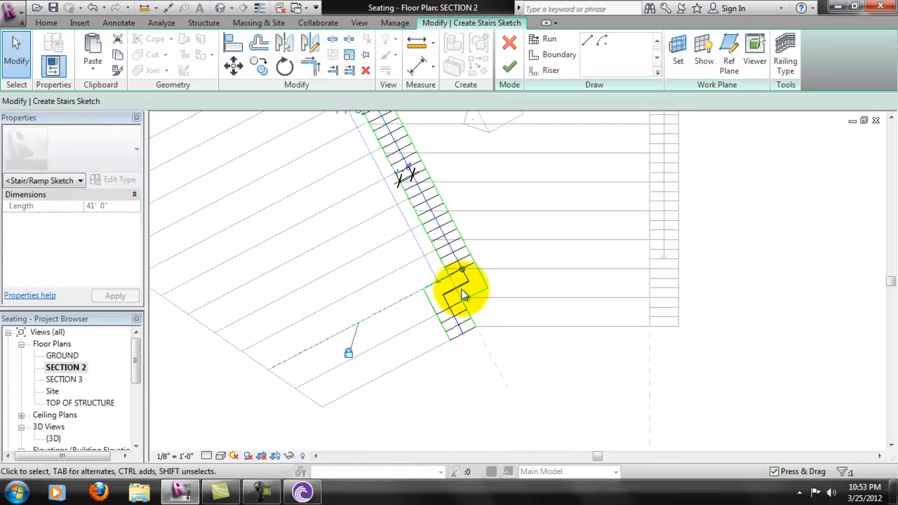
pyautogui.moveTo(463, 281); pyautogui.dragTo(494, 432, button='middle')
pyautogui.moveTo(441, 218); pyautogui.dragTo(514, 444, button='middle')
pyautogui.moveTo(381, 281); pyautogui.dragTo(370, 259)
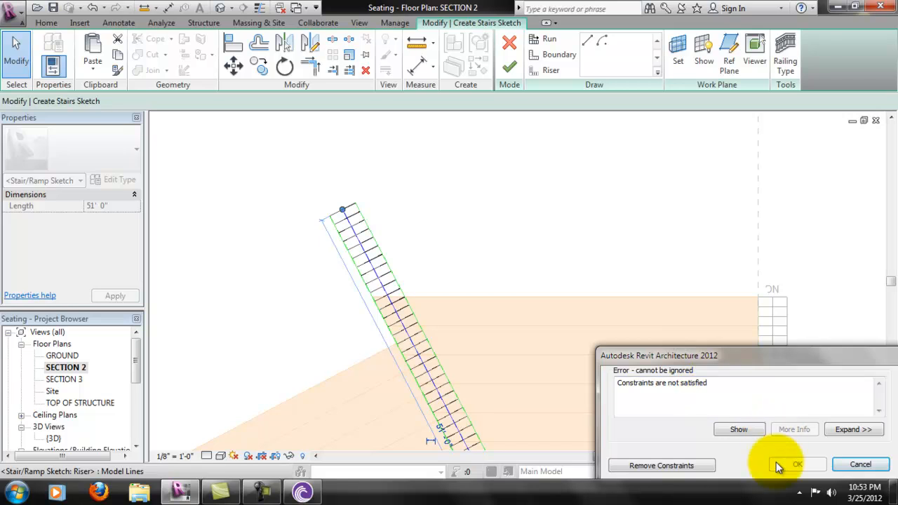
pyautogui.click(860, 465)
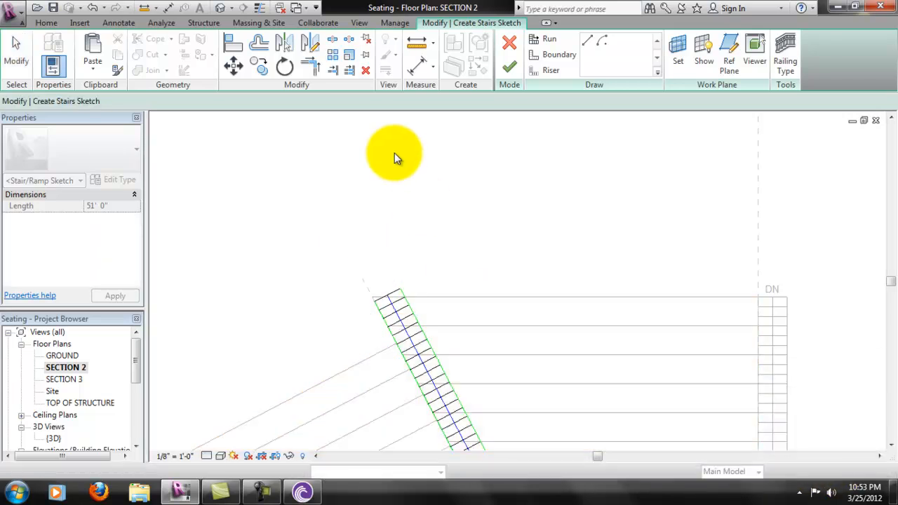
# - Finish the stairs sketch and deselect the resulting stairs
pyautogui.scroll(-1, 464, 306)
pyautogui.moveTo(511, 350); pyautogui.dragTo(537, 209, button='middle')
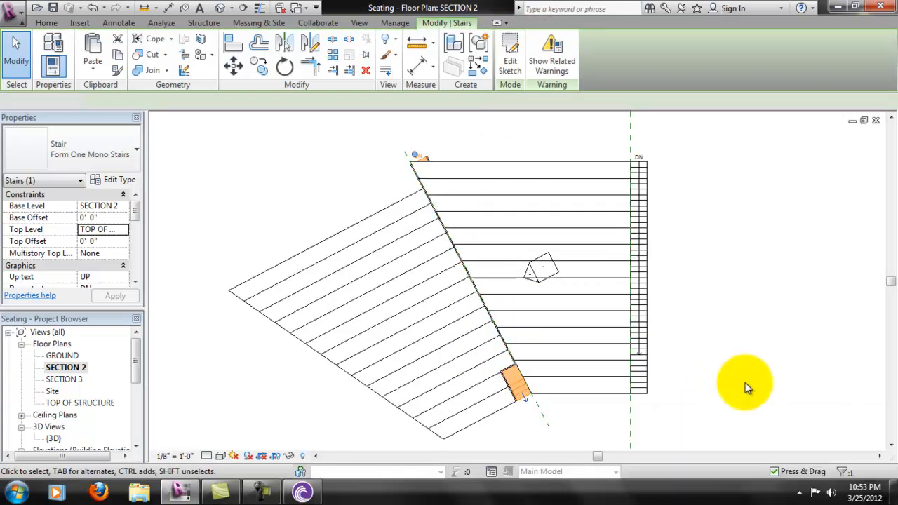
pyautogui.click(745, 383)
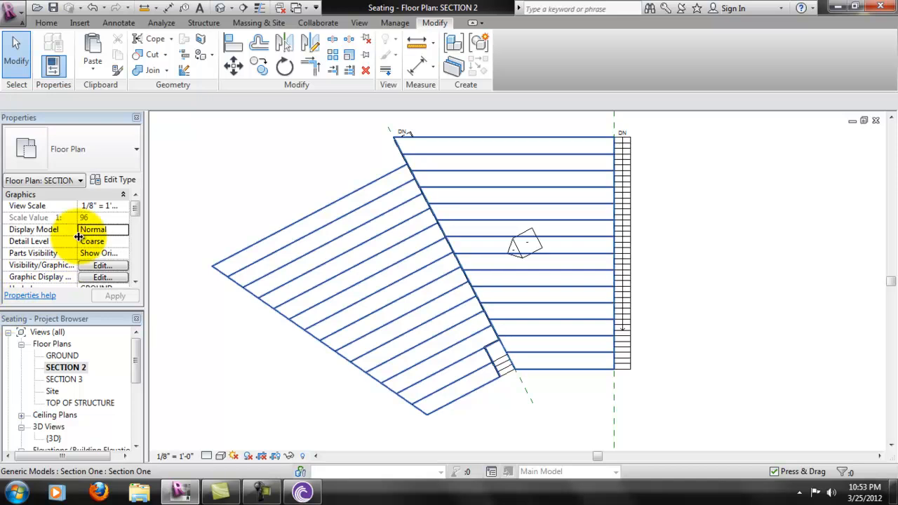
# - In the {3D} view, delete the railings on both sides of the new diagonal aisle stairs
pyautogui.doubleClick(54, 438)
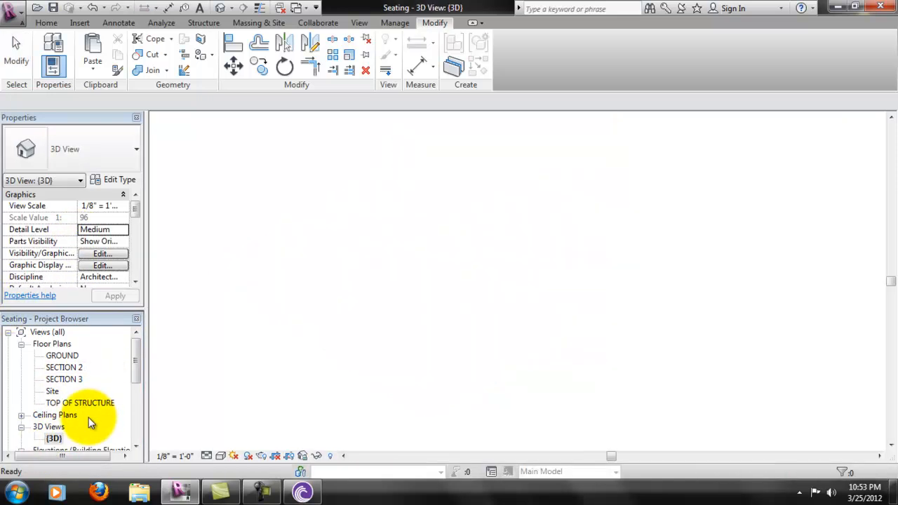
pyautogui.keyDown('shift'); pyautogui.moveTo(630, 349); pyautogui.dragTo(778, 297, button='middle'); pyautogui.keyUp('shift')
pyautogui.scroll(3, 732, 331)
pyautogui.keyDown('shift'); pyautogui.moveTo(807, 382); pyautogui.dragTo(687, 330, button='middle'); pyautogui.keyUp('shift')
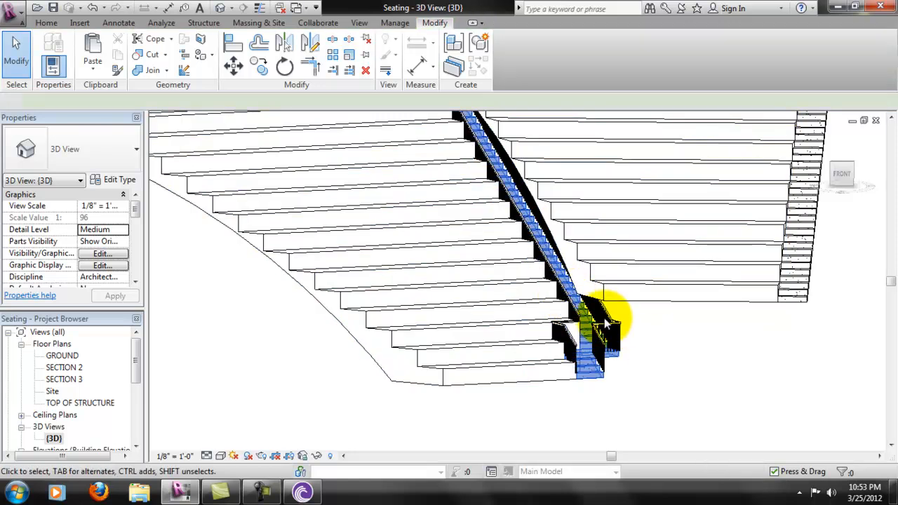
pyautogui.click(565, 295)
pyautogui.click(661, 370)
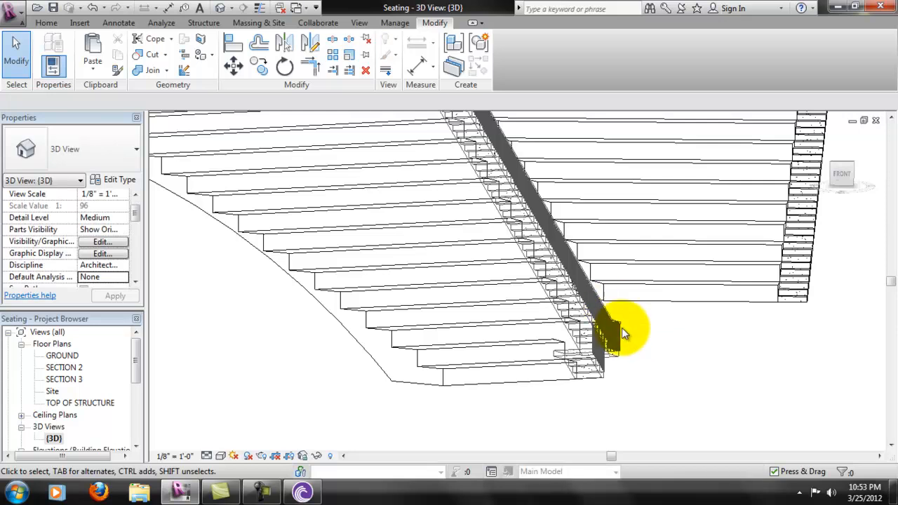
pyautogui.keyDown('shift'); pyautogui.moveTo(663, 365); pyautogui.dragTo(611, 322, button='middle'); pyautogui.keyUp('shift')
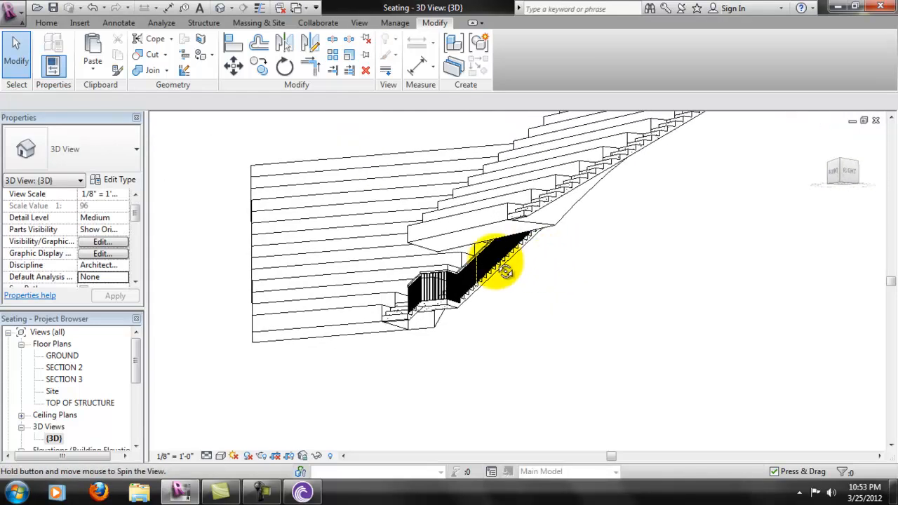
pyautogui.keyDown('shift'); pyautogui.moveTo(496, 280); pyautogui.dragTo(625, 309, button='middle'); pyautogui.keyUp('shift')
pyautogui.click(628, 313)
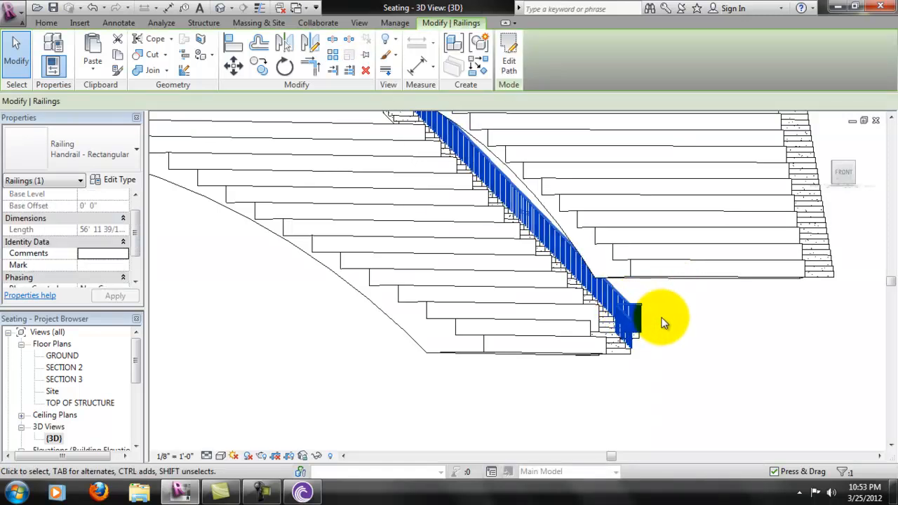
pyautogui.click(717, 353)
# - Examine the diagonal stairs and the seating sections from behind in 3D
pyautogui.keyDown('shift'); pyautogui.moveTo(698, 329); pyautogui.dragTo(521, 175, button='middle'); pyautogui.keyUp('shift')
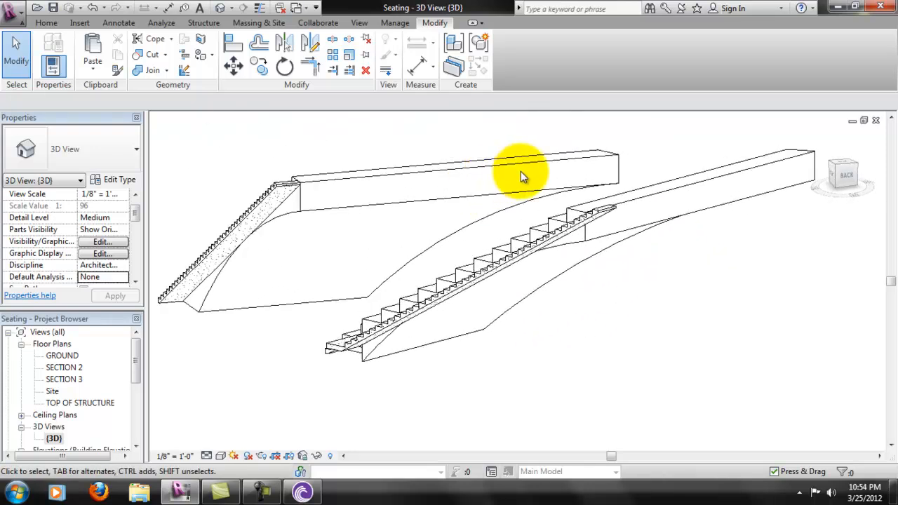
pyautogui.scroll(5, 516, 235)
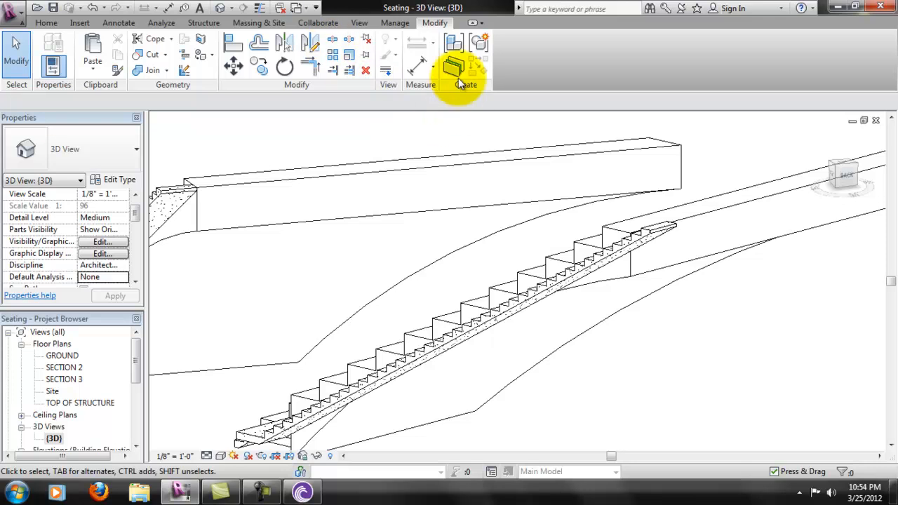
pyautogui.scroll(1, 594, 322)
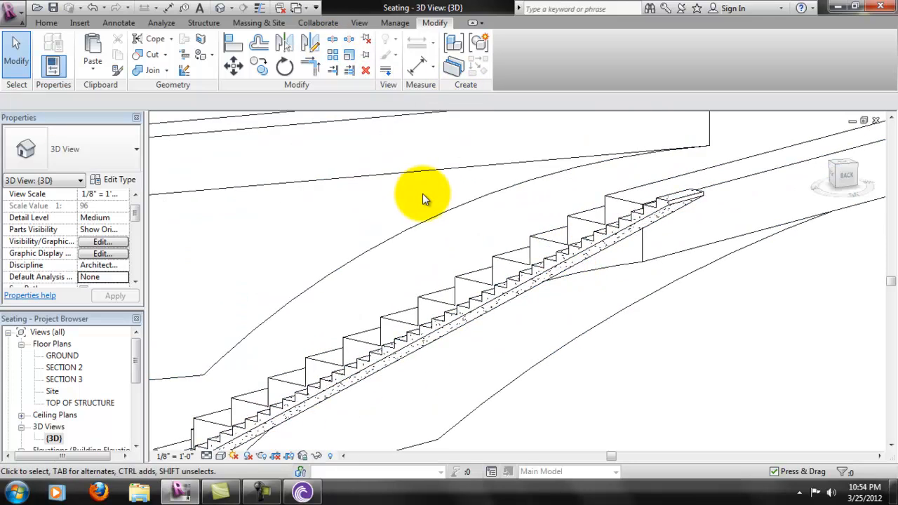
pyautogui.click(416, 63)
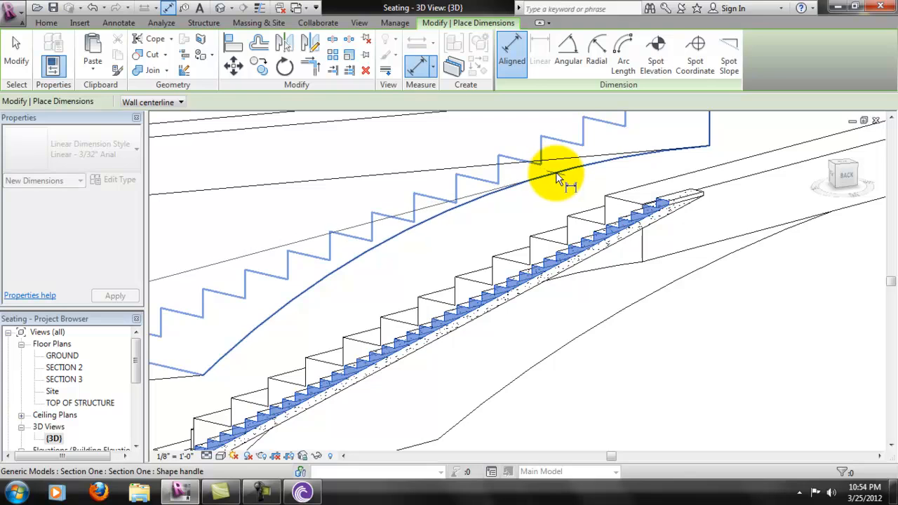
pyautogui.press('Escape')
pyautogui.press('Escape')
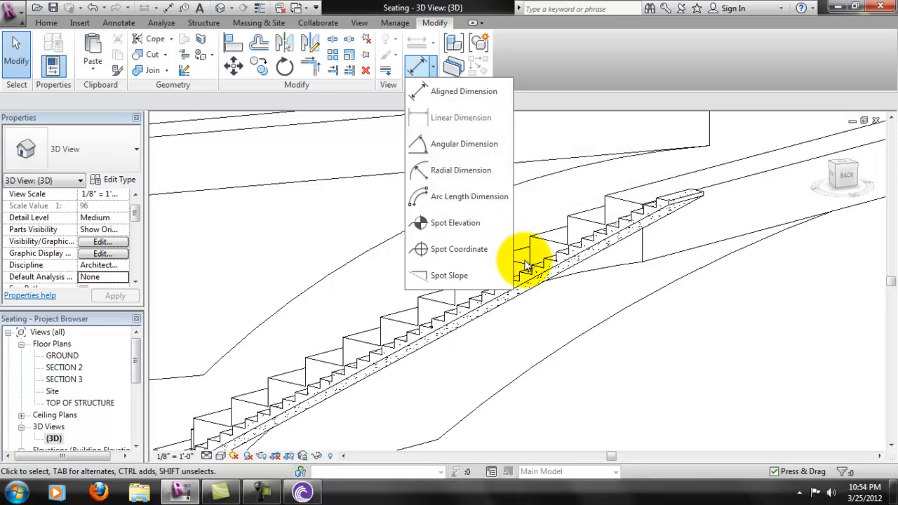
pyautogui.press('Escape')
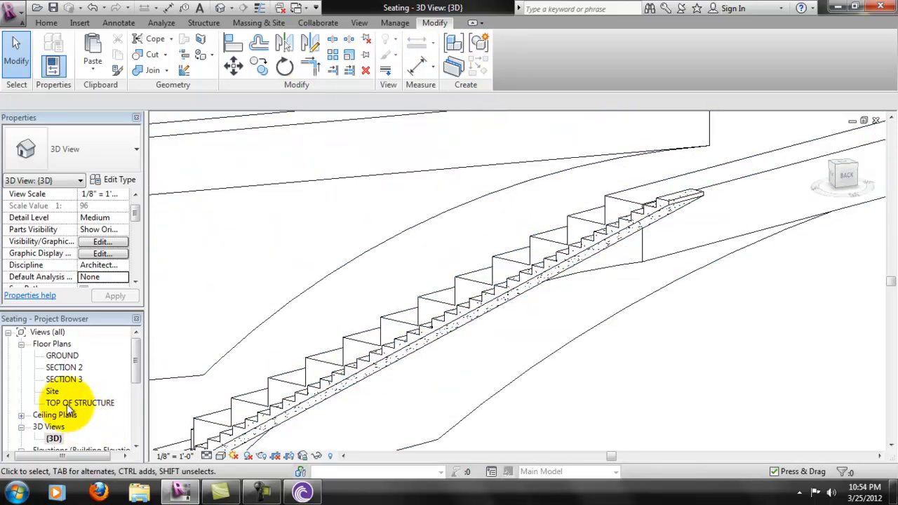
# - Open the East elevation and examine the diagonal stairs against the seating sections and level lines
pyautogui.moveTo(137, 361); pyautogui.dragTo(136, 395)
pyautogui.doubleClick(55, 392)
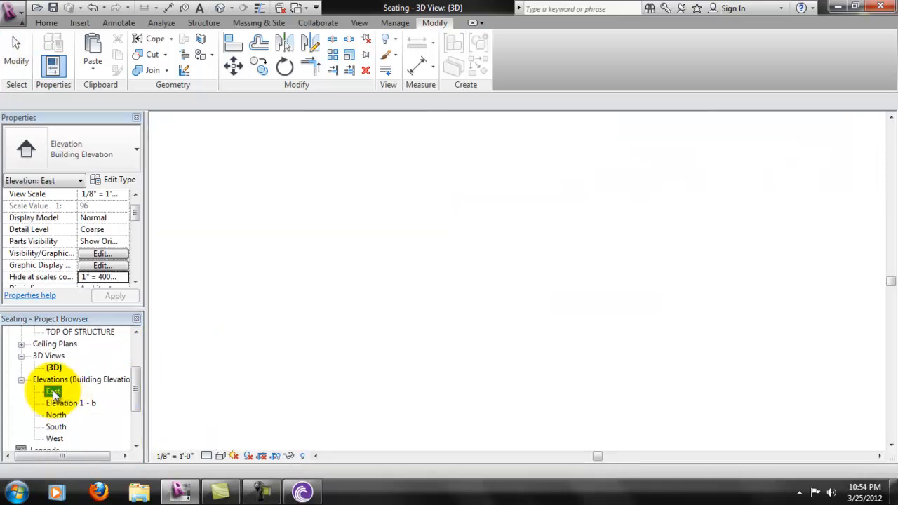
pyautogui.scroll(3, 718, 361)
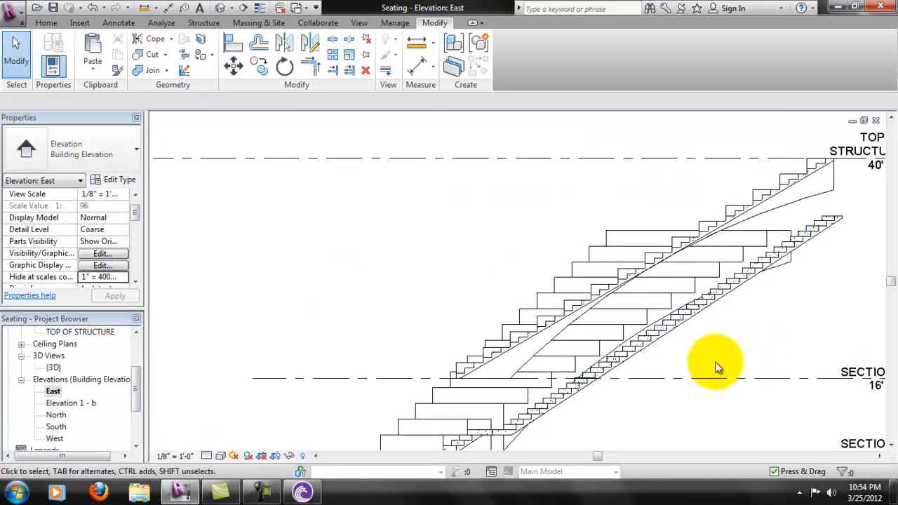
pyautogui.moveTo(662, 421); pyautogui.dragTo(521, 329, button='middle')
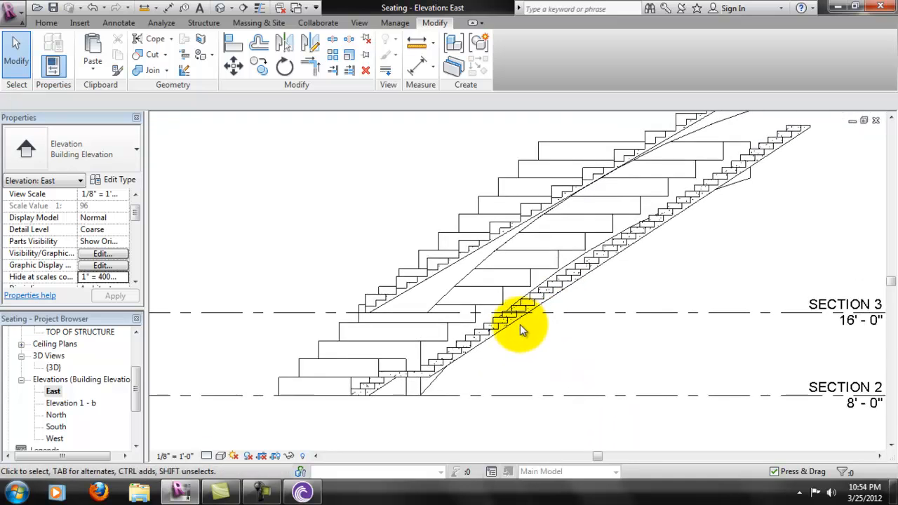
pyautogui.moveTo(591, 298); pyautogui.dragTo(505, 337, button='middle')
pyautogui.moveTo(623, 252); pyautogui.dragTo(595, 298, button='middle')
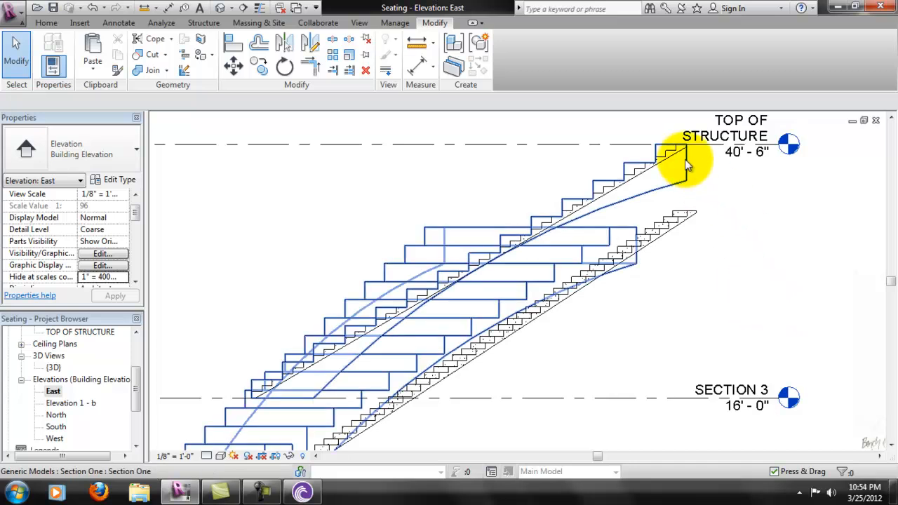
pyautogui.scroll(3, 649, 207)
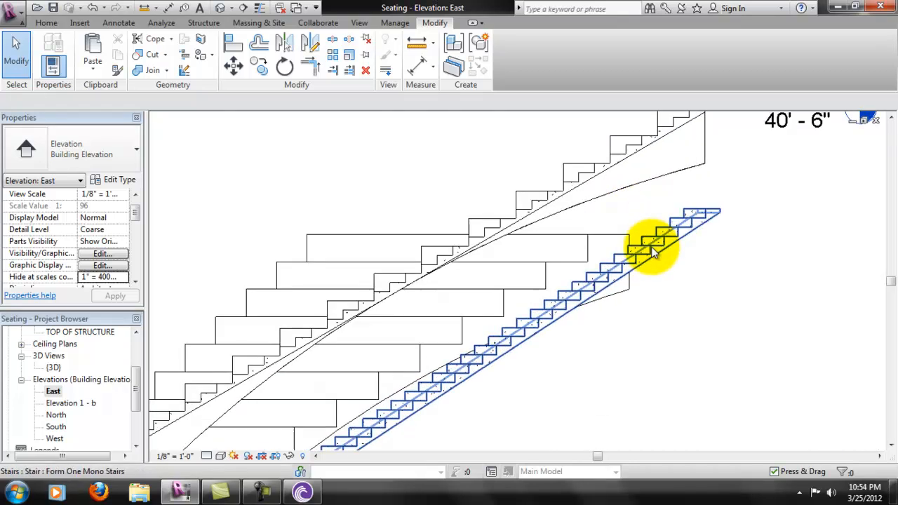
# - Measure the vertical distance between the diagonal stairs and the seating section above them in the East elevation
pyautogui.click(415, 47)
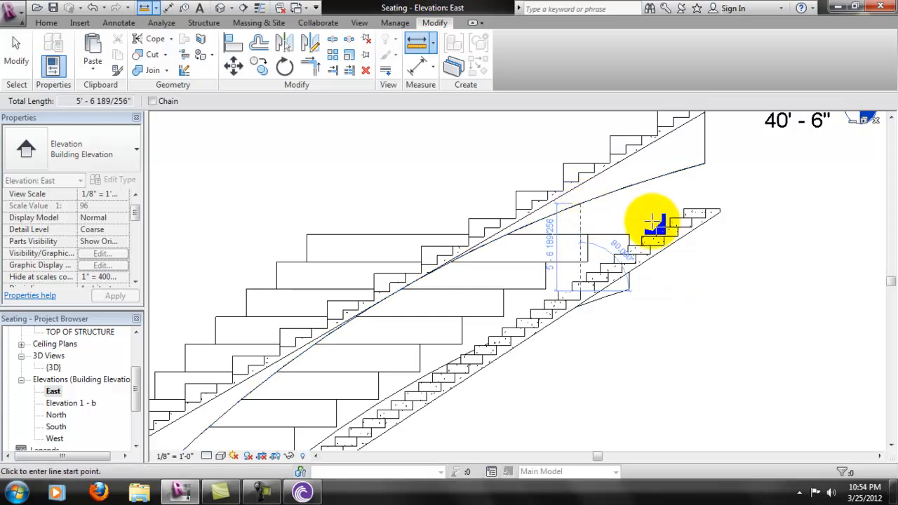
pyautogui.scroll(-2, 581, 216)
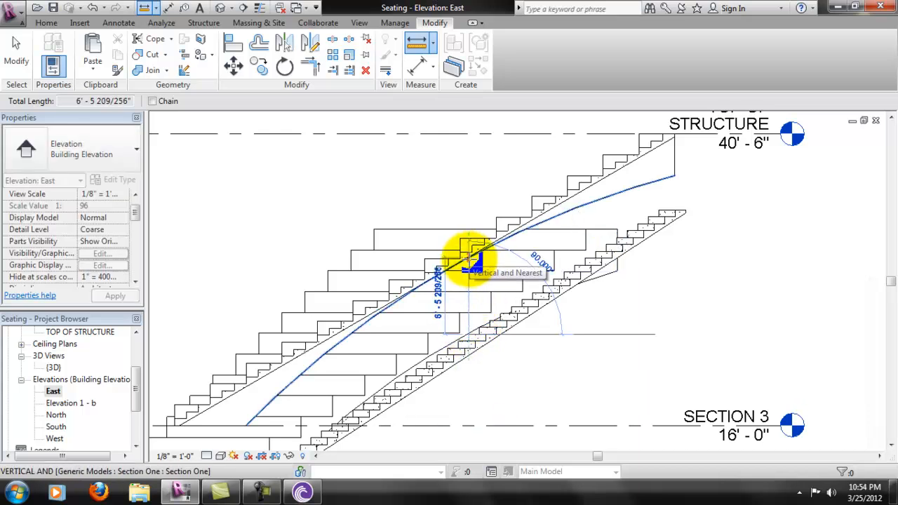
pyautogui.press('Escape')
pyautogui.press('Escape')
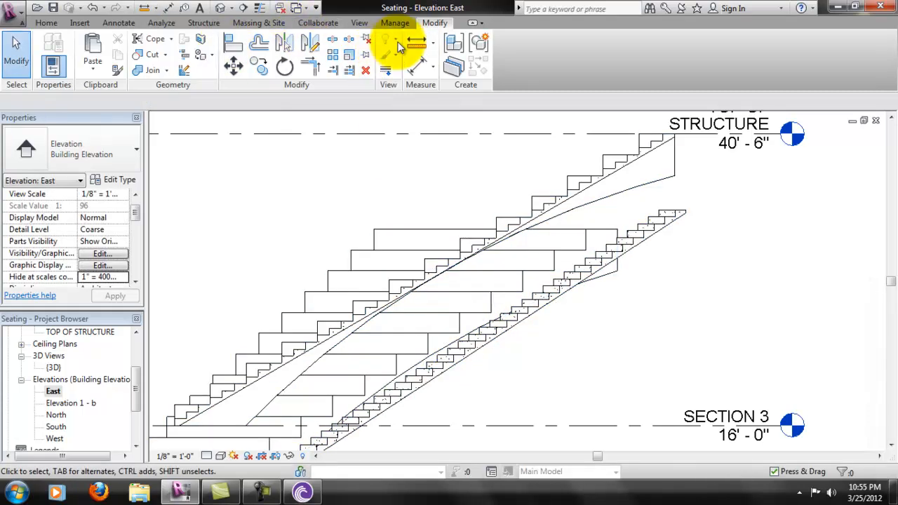
pyautogui.press('Return')
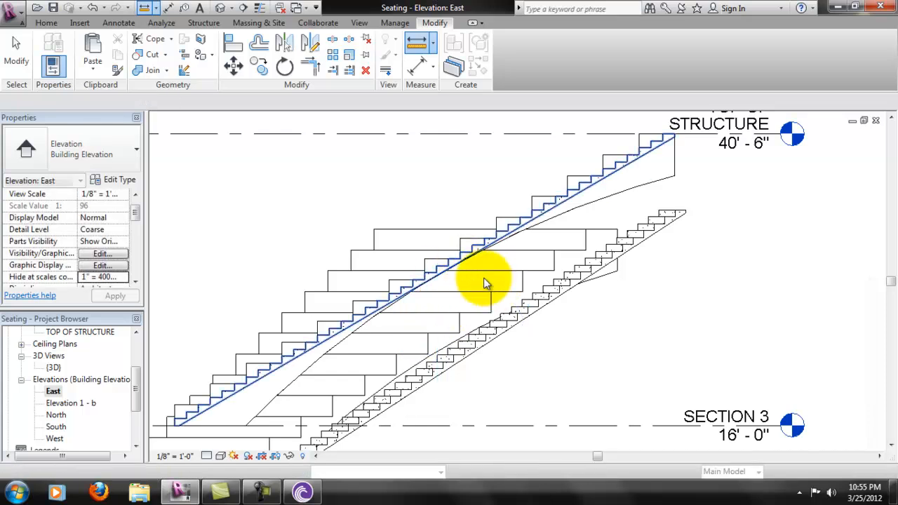
# - Examine the full height of both stair runs in the East elevation, from SECTION 2 to TOP OF STRUCTURE
pyautogui.scroll(-2, 471, 274)
pyautogui.moveTo(571, 271); pyautogui.dragTo(647, 223, button='middle')
pyautogui.scroll(1, 481, 273)
pyautogui.moveTo(622, 188); pyautogui.dragTo(603, 229, button='middle')
pyautogui.scroll(-1, 543, 309)
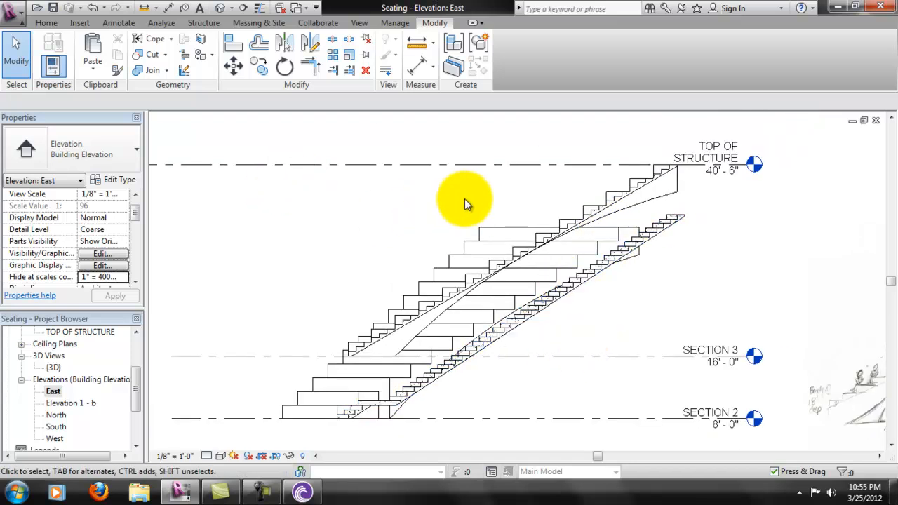
pyautogui.moveTo(707, 232); pyautogui.dragTo(627, 274, button='middle')
pyautogui.scroll(-1, 589, 249)
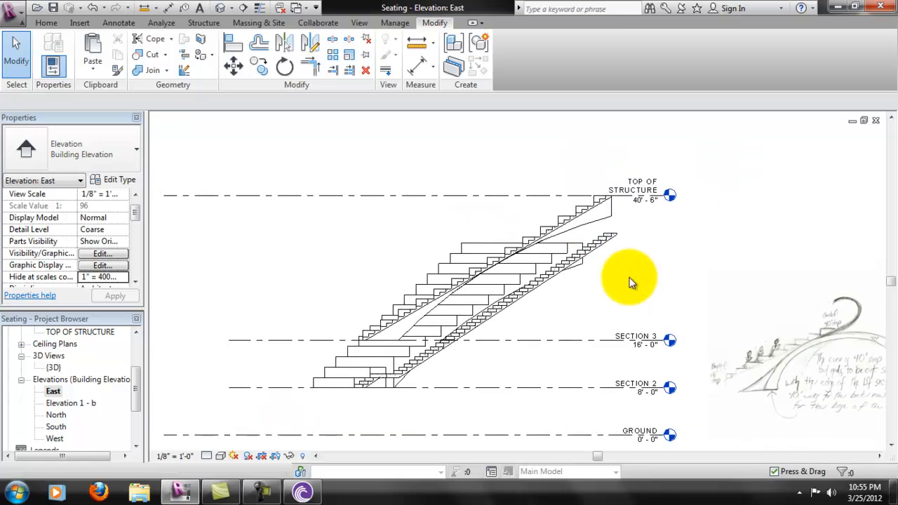
# - Return to the {3D} view and examine the gap between the diagonal stairs and the neighbouring straight seating section
pyautogui.doubleClick(55, 367)
pyautogui.scroll(-2, 547, 288)
pyautogui.keyDown('shift'); pyautogui.moveTo(514, 287); pyautogui.dragTo(564, 331, button='middle'); pyautogui.keyUp('shift')
pyautogui.scroll(3, 586, 332)
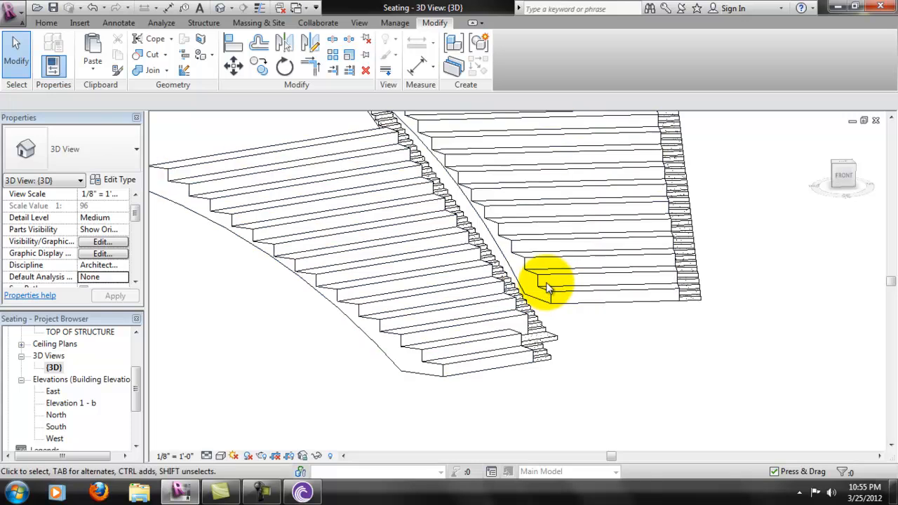
pyautogui.moveTo(547, 286); pyautogui.dragTo(489, 300, button='middle')
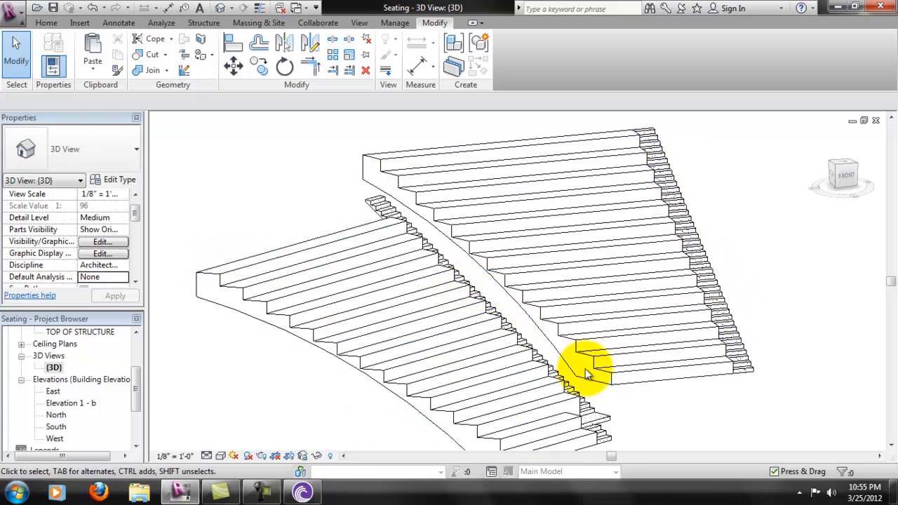
pyautogui.keyDown('shift'); pyautogui.moveTo(587, 310); pyautogui.dragTo(351, 309, button='middle'); pyautogui.keyUp('shift')
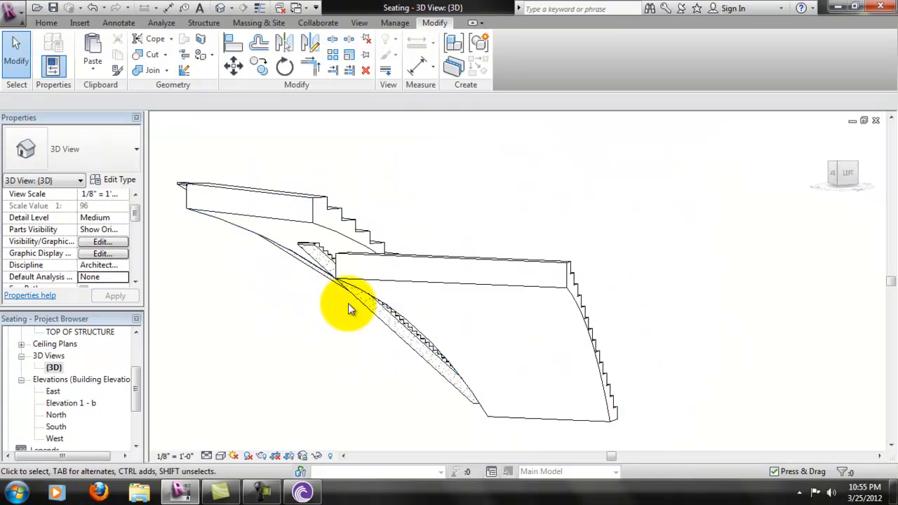
pyautogui.keyDown('shift'); pyautogui.moveTo(597, 314); pyautogui.dragTo(424, 325, button='middle'); pyautogui.keyUp('shift')
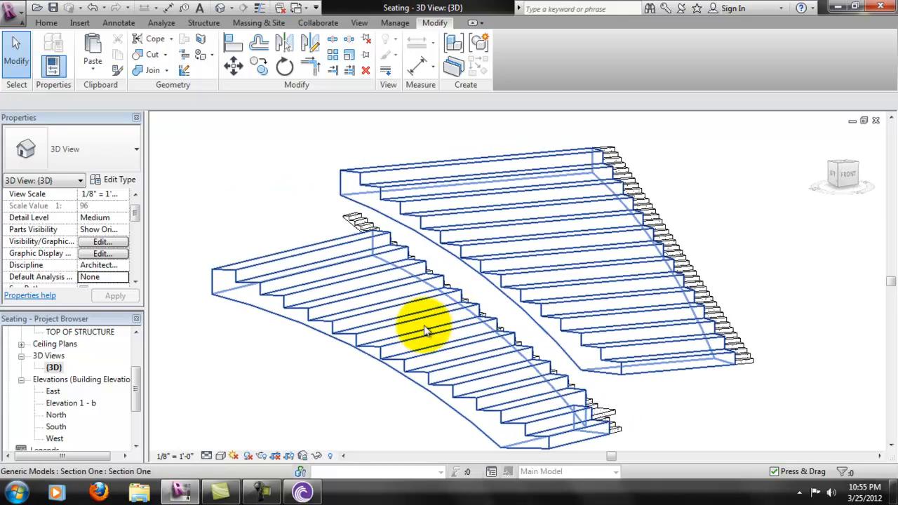
pyautogui.keyDown('shift'); pyautogui.moveTo(526, 337); pyautogui.dragTo(531, 357, button='middle'); pyautogui.keyUp('shift')
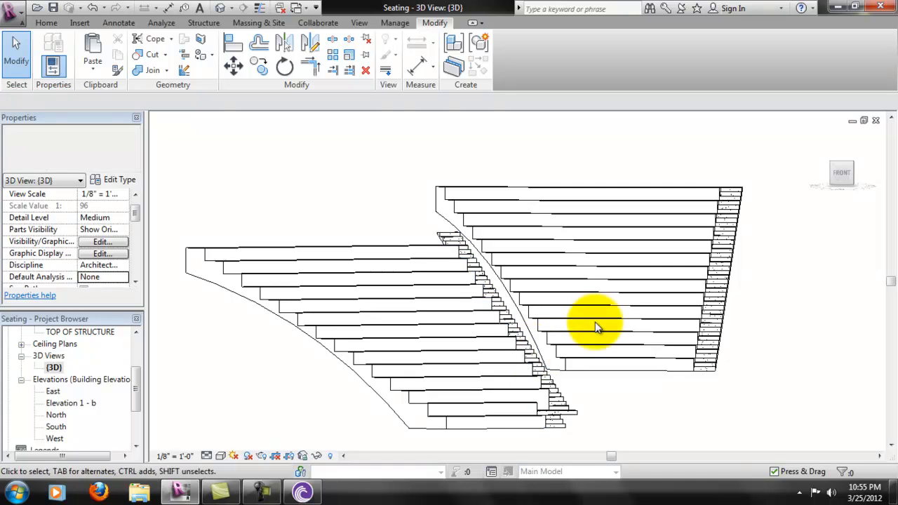
pyautogui.keyDown('shift'); pyautogui.moveTo(651, 251); pyautogui.dragTo(597, 315, button='middle'); pyautogui.keyUp('shift')
pyautogui.scroll(1, 605, 355)
pyautogui.scroll(-3, 607, 353)
pyautogui.keyDown('shift'); pyautogui.moveTo(648, 371); pyautogui.dragTo(611, 381, button='middle'); pyautogui.keyUp('shift')
pyautogui.scroll(5, 600, 376)
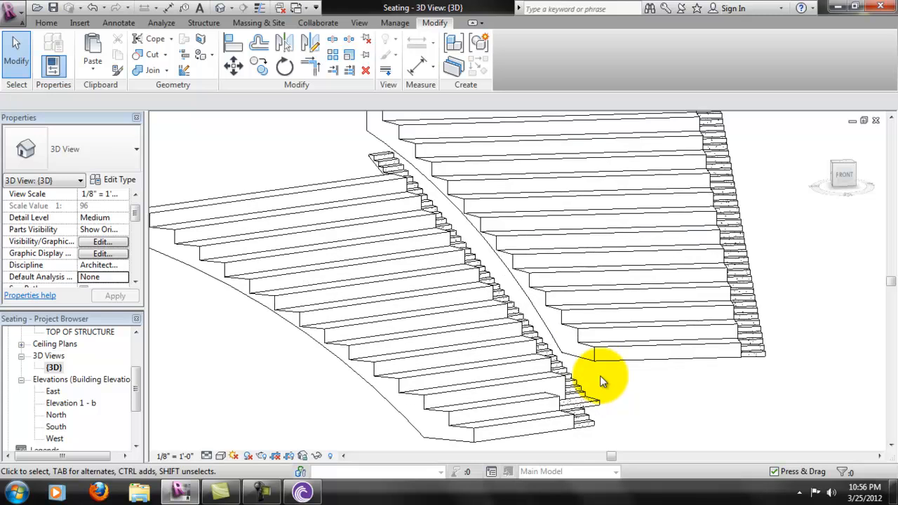
pyautogui.moveTo(511, 301); pyautogui.dragTo(481, 305, button='middle')
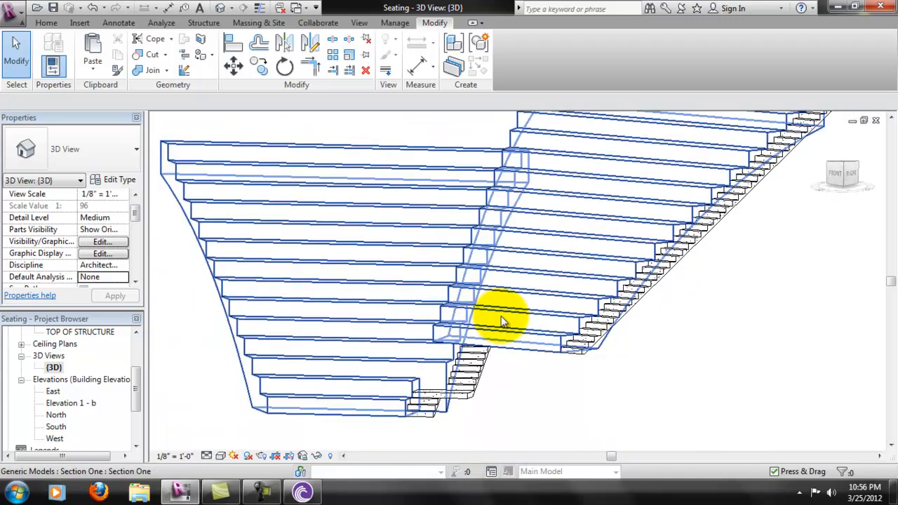
# - Examine the diagonal stairs, their lower landing and the seating undersides from the side and behind in 3D
pyautogui.keyDown('shift'); pyautogui.moveTo(548, 385); pyautogui.dragTo(500, 361, button='middle'); pyautogui.keyUp('shift')
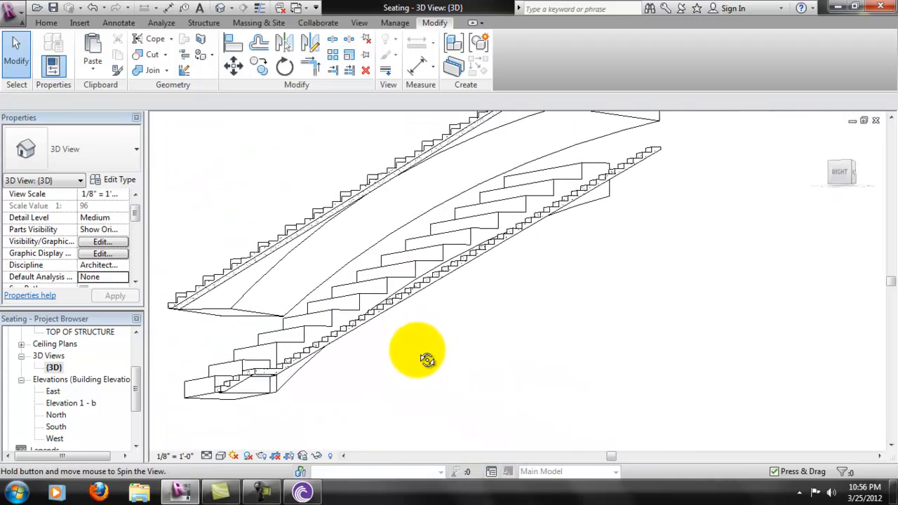
pyautogui.keyDown('shift'); pyautogui.moveTo(393, 362); pyautogui.dragTo(378, 365, button='middle'); pyautogui.keyUp('shift')
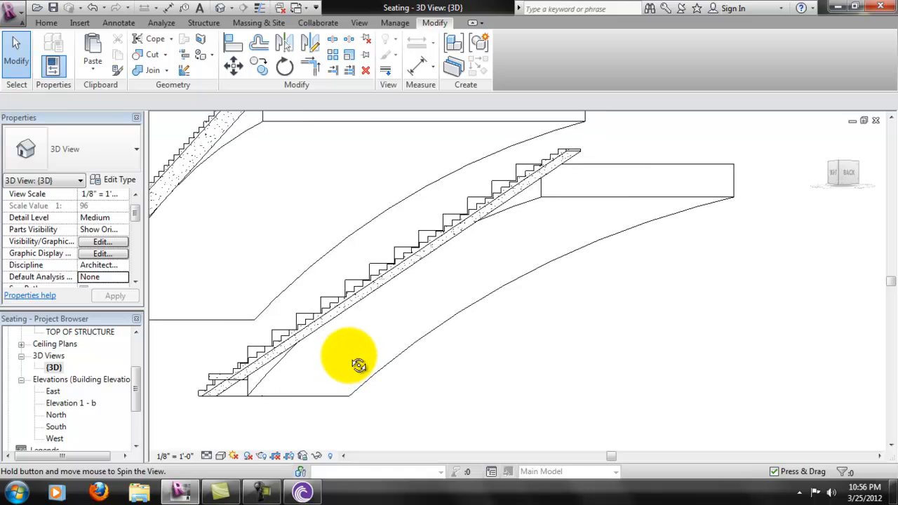
pyautogui.keyDown('shift'); pyautogui.moveTo(513, 357); pyautogui.dragTo(671, 436, button='middle'); pyautogui.keyUp('shift')
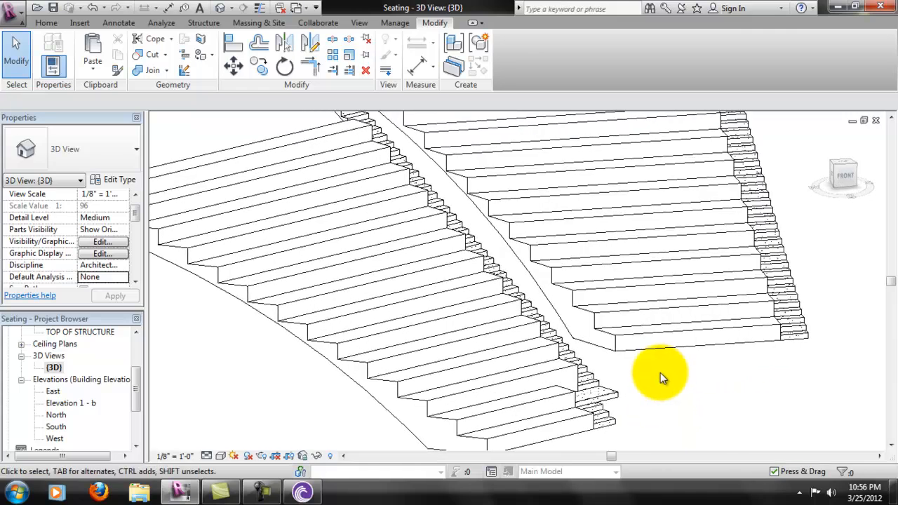
pyautogui.moveTo(667, 332); pyautogui.dragTo(675, 308, button='middle')
pyautogui.keyDown('shift'); pyautogui.moveTo(586, 412); pyautogui.dragTo(516, 378, button='middle'); pyautogui.keyUp('shift')
pyautogui.keyDown('shift'); pyautogui.moveTo(677, 398); pyautogui.dragTo(469, 401, button='middle'); pyautogui.keyUp('shift')
pyautogui.keyDown('shift'); pyautogui.moveTo(440, 323); pyautogui.dragTo(461, 284, button='middle'); pyautogui.keyUp('shift')
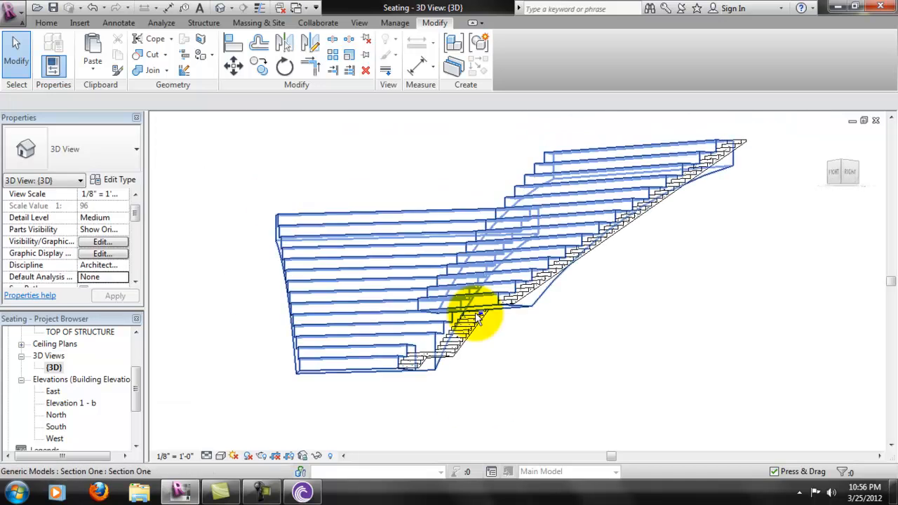
pyautogui.keyDown('shift'); pyautogui.moveTo(480, 317); pyautogui.dragTo(491, 335, button='middle'); pyautogui.keyUp('shift')
pyautogui.keyDown('shift'); pyautogui.moveTo(683, 417); pyautogui.dragTo(329, 273, button='middle'); pyautogui.keyUp('shift')
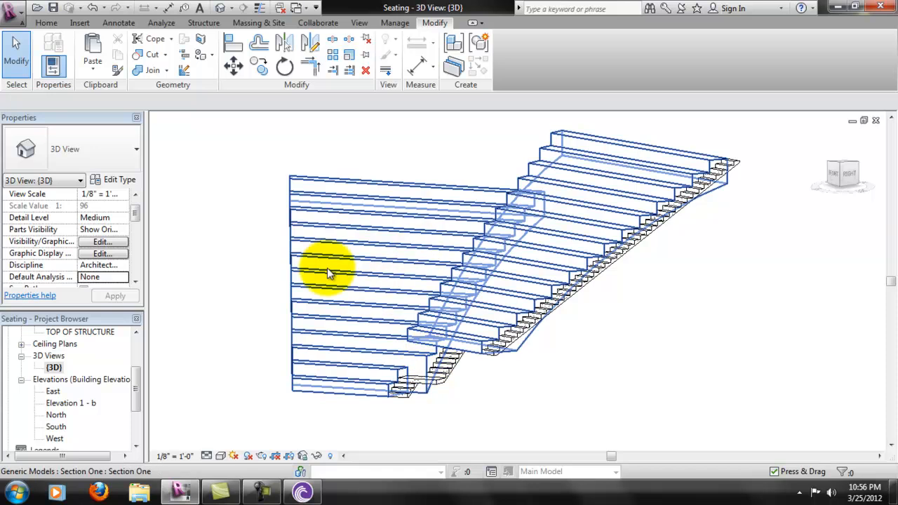
pyautogui.scroll(2, 411, 371)
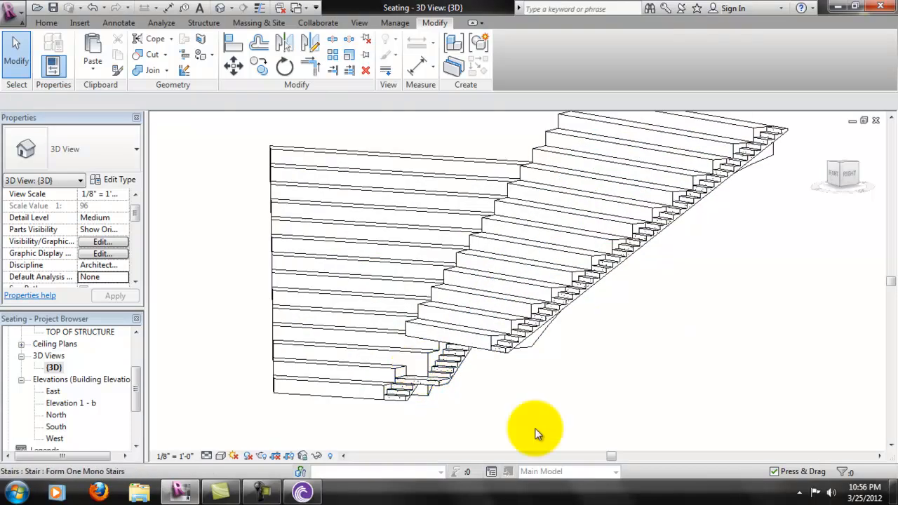
pyautogui.scroll(-2, 535, 433)
pyautogui.keyDown('shift'); pyautogui.moveTo(601, 405); pyautogui.dragTo(641, 335, button='middle'); pyautogui.keyUp('shift')
pyautogui.moveTo(759, 366); pyautogui.dragTo(699, 361, button='middle')
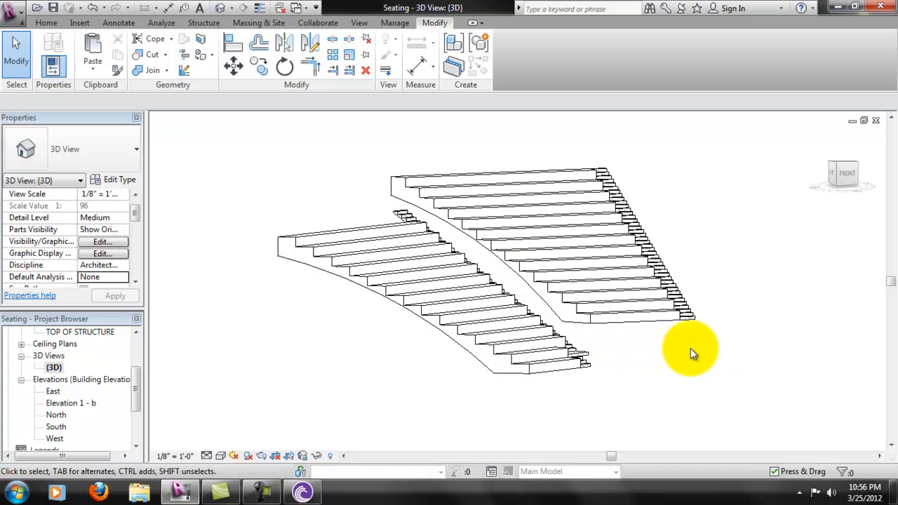
# - Open the GROUND floor plan and examine where the two seating sections and the diagonal stairs meet, alongside the reference sketch
pyautogui.moveTo(133, 398); pyautogui.dragTo(133, 354)
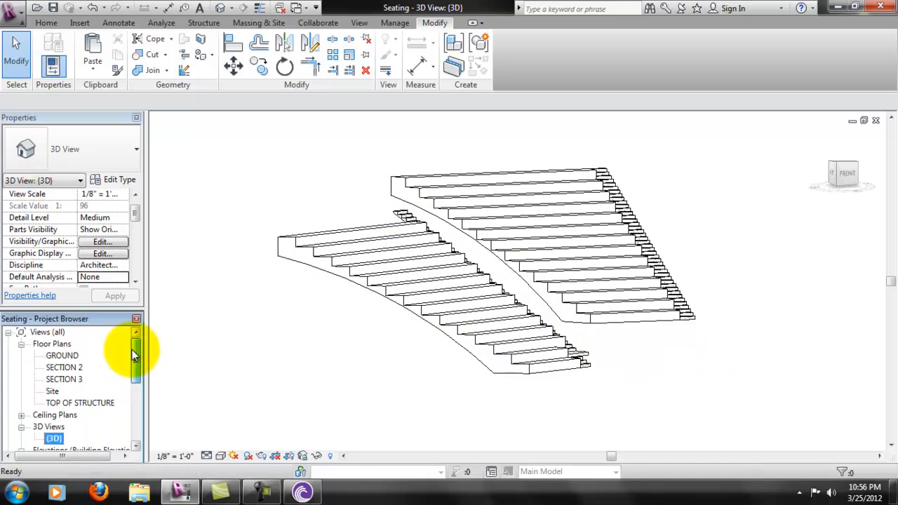
pyautogui.doubleClick(54, 356)
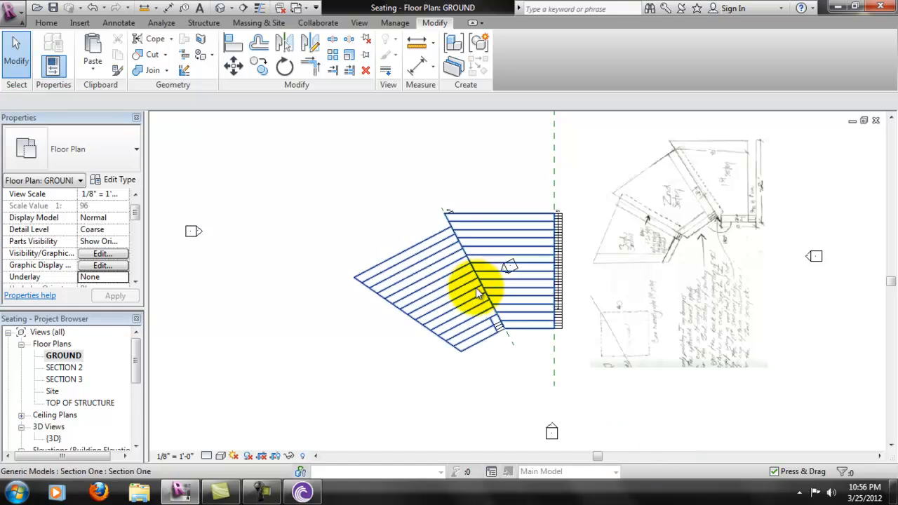
pyautogui.scroll(2, 476, 288)
pyautogui.moveTo(571, 390)
pyautogui.mouseDown(button='middle')
pyautogui.moveTo(566, 352)
pyautogui.moveTo(456, 301)
pyautogui.mouseUp(button='middle')
pyautogui.scroll(-1, 455, 308)
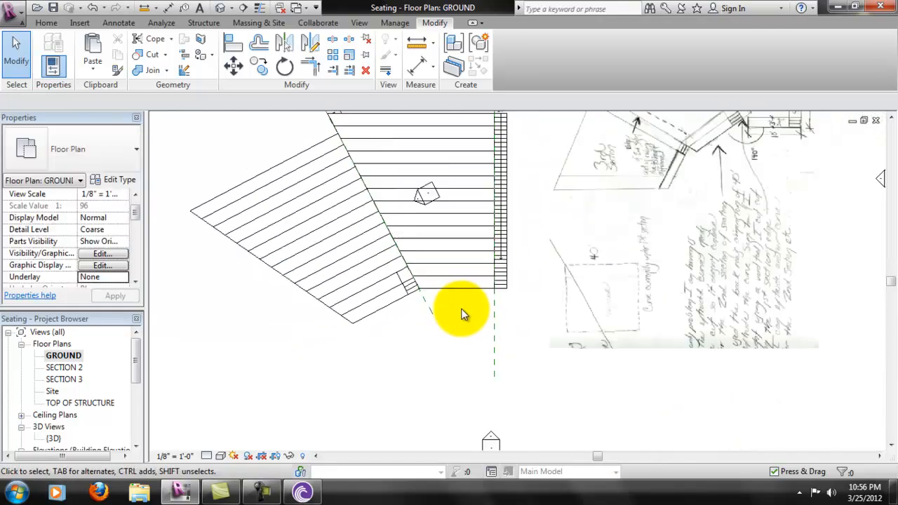
pyautogui.scroll(-1, 463, 314)
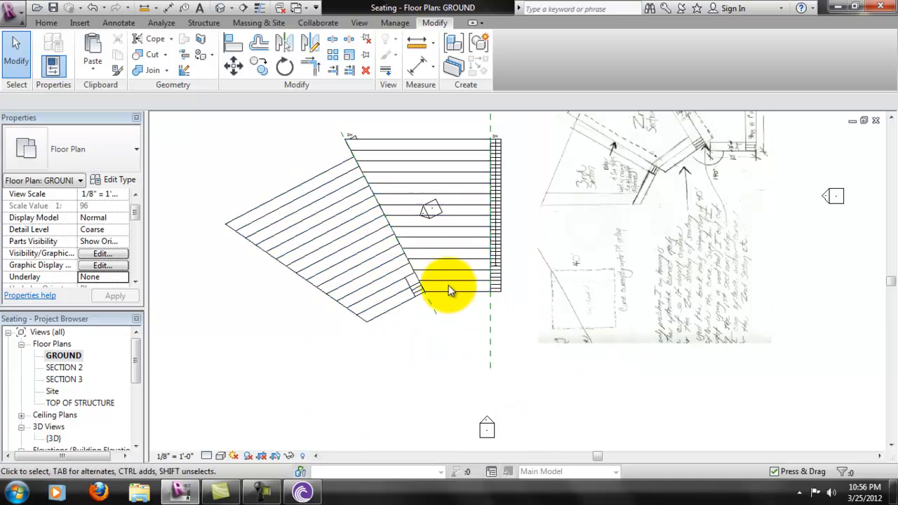
pyautogui.scroll(2, 476, 243)
pyautogui.moveTo(476, 242)
pyautogui.mouseDown(button='middle')
pyautogui.moveTo(484, 381)
pyautogui.moveTo(561, 271)
pyautogui.mouseUp(button='middle')
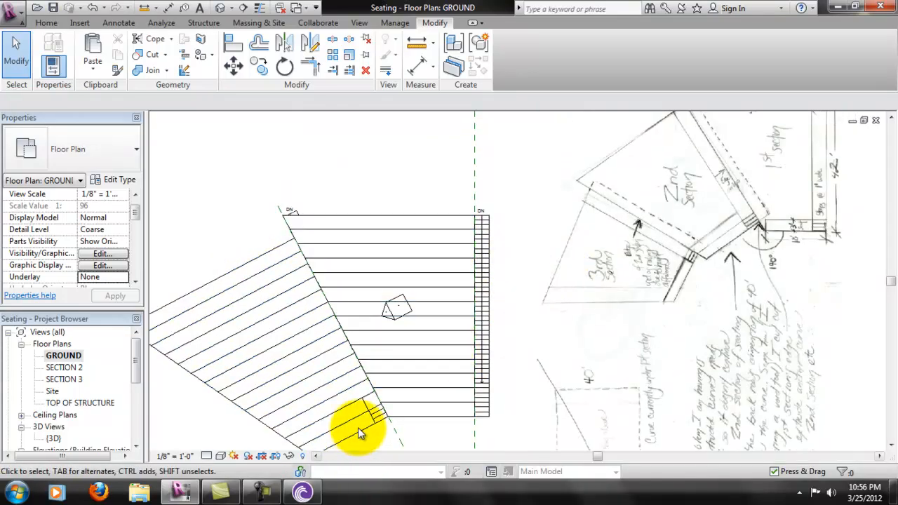
pyautogui.moveTo(421, 294); pyautogui.dragTo(416, 234, button='middle')
pyautogui.scroll(3, 376, 260)
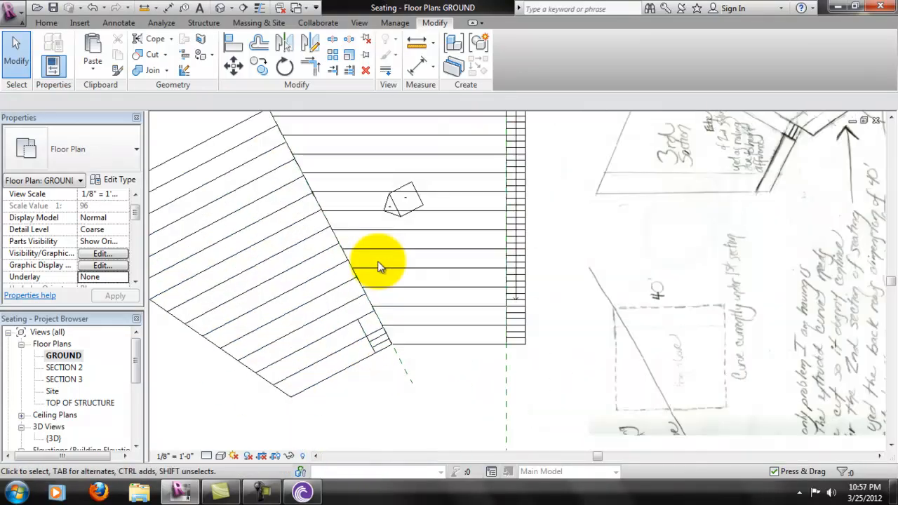
# - Compare the full outline of both seating sections in plan with the three sections drawn on the reference sketch
pyautogui.moveTo(461, 261); pyautogui.dragTo(443, 283, button='middle')
pyautogui.scroll(-3, 443, 283)
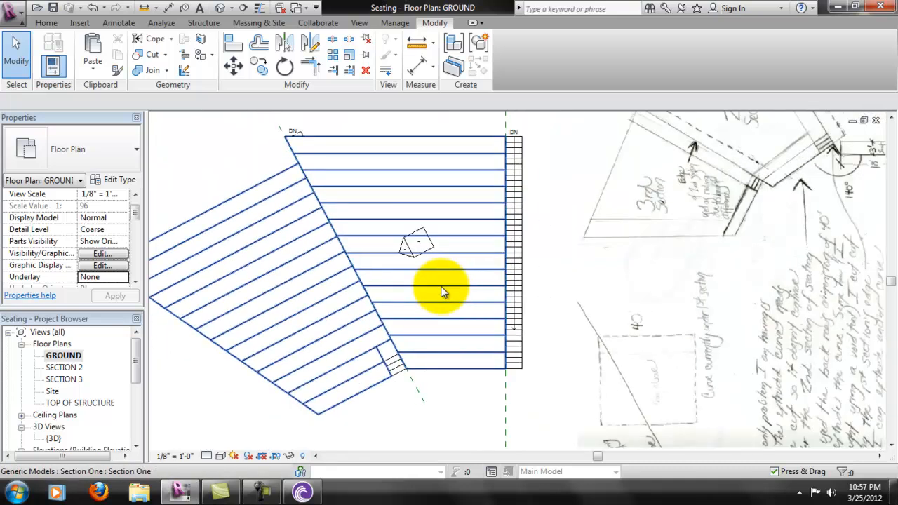
pyautogui.scroll(-1, 441, 291)
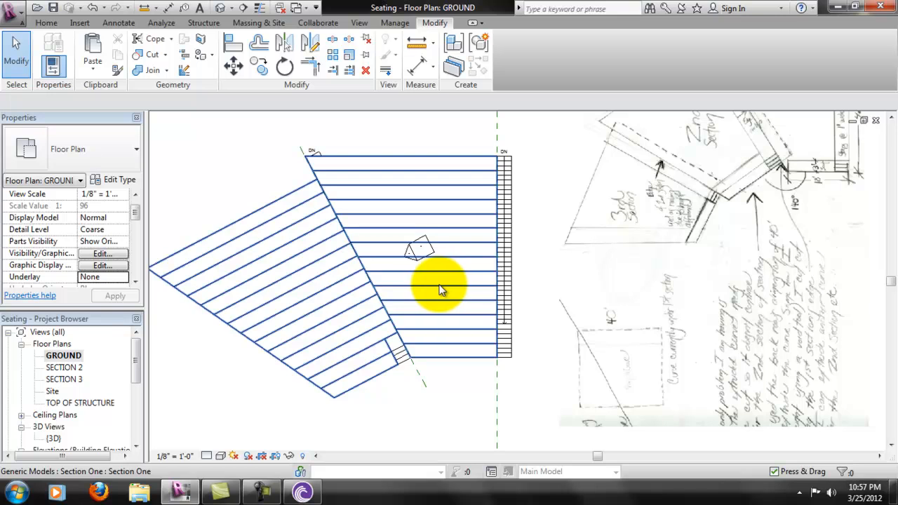
pyautogui.scroll(-1, 442, 291)
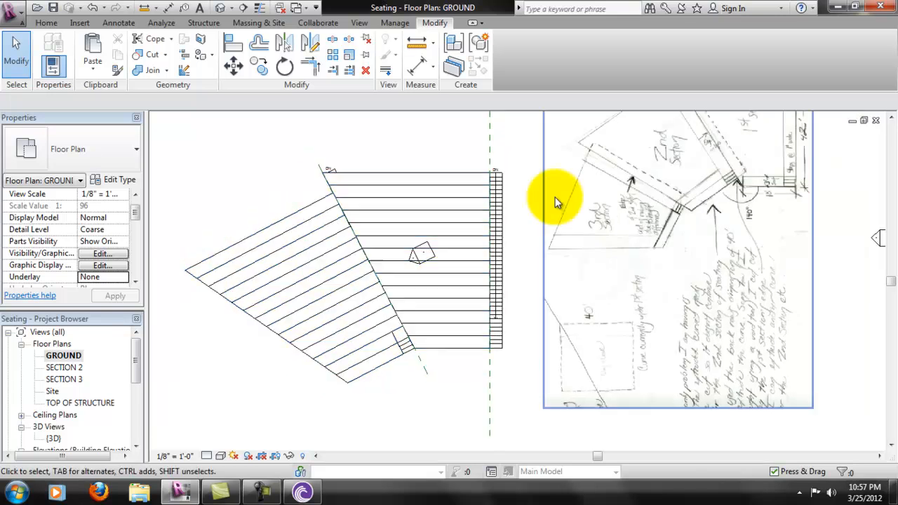
pyautogui.moveTo(507, 203)
pyautogui.mouseDown(button='middle')
pyautogui.moveTo(487, 257)
pyautogui.moveTo(492, 275)
pyautogui.mouseUp(button='middle')
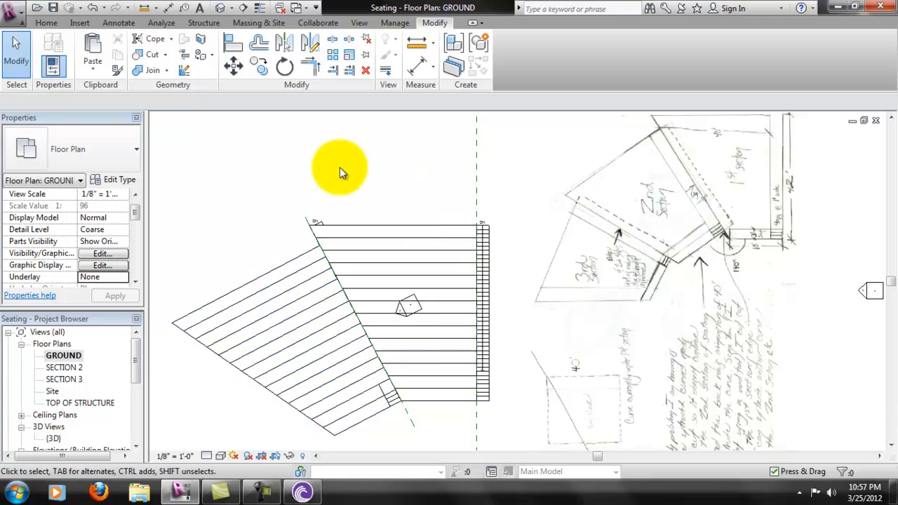
# - Open the {3D} view and examine both stair runs and the joint between the seating sections from the front and the right
pyautogui.doubleClick(54, 439)
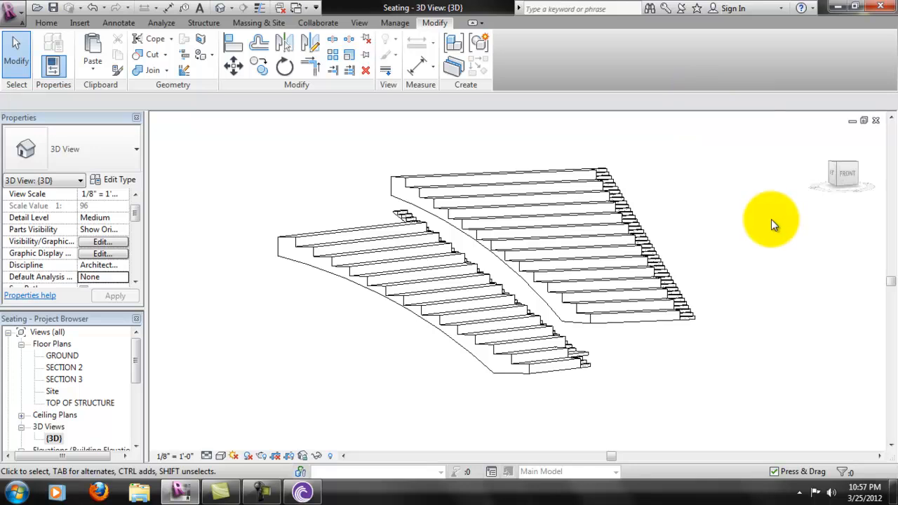
pyautogui.keyDown('shift'); pyautogui.moveTo(772, 285); pyautogui.dragTo(674, 275, button='middle'); pyautogui.keyUp('shift')
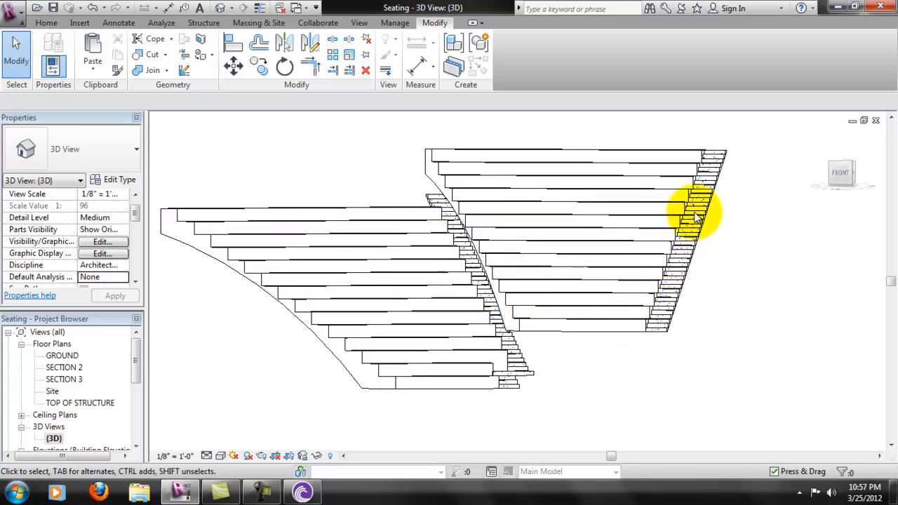
pyautogui.keyDown('shift'); pyautogui.moveTo(642, 217); pyautogui.dragTo(581, 217, button='middle'); pyautogui.keyUp('shift')
pyautogui.keyDown('shift'); pyautogui.moveTo(491, 297); pyautogui.dragTo(503, 323, button='middle'); pyautogui.keyUp('shift')
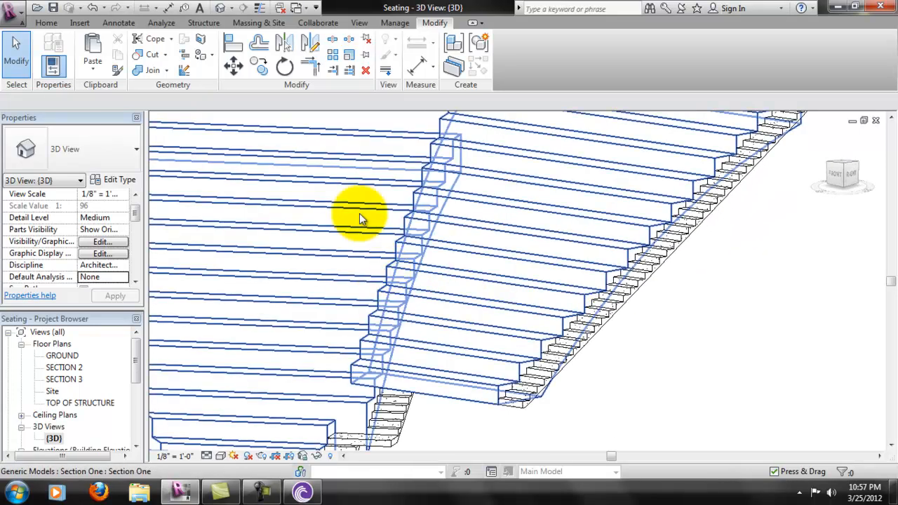
# - Return to the GROUND floor plan and examine the diagonal joint and its lower stairs against the reference sketch
pyautogui.doubleClick(70, 355)
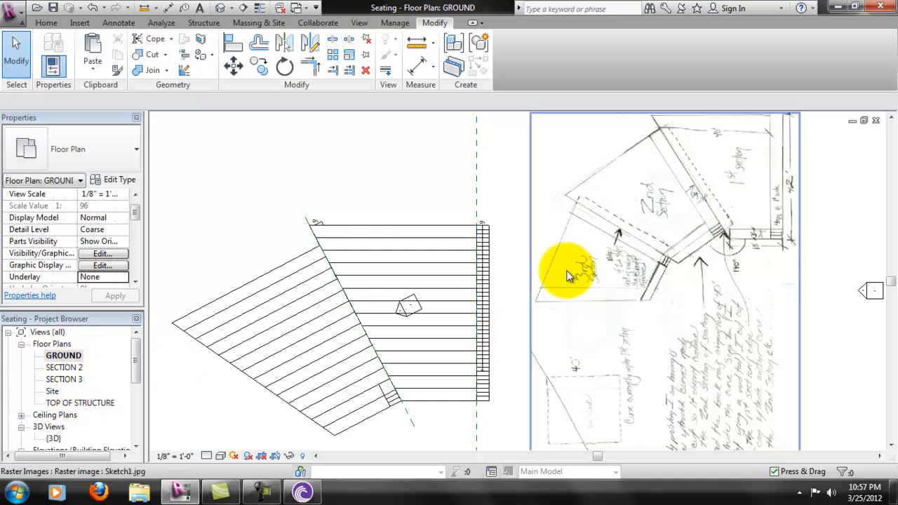
pyautogui.scroll(-4, 551, 331)
pyautogui.scroll(4, 517, 304)
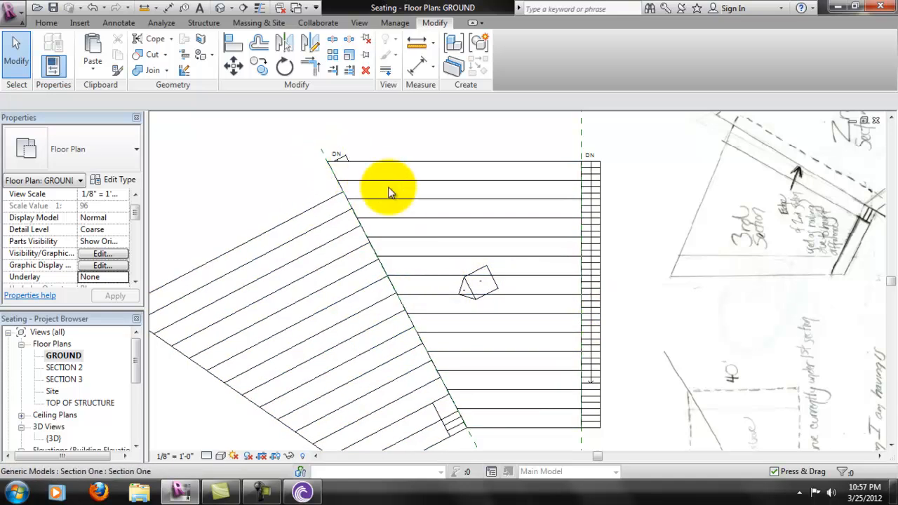
pyautogui.moveTo(424, 264); pyautogui.dragTo(425, 198, button='middle')
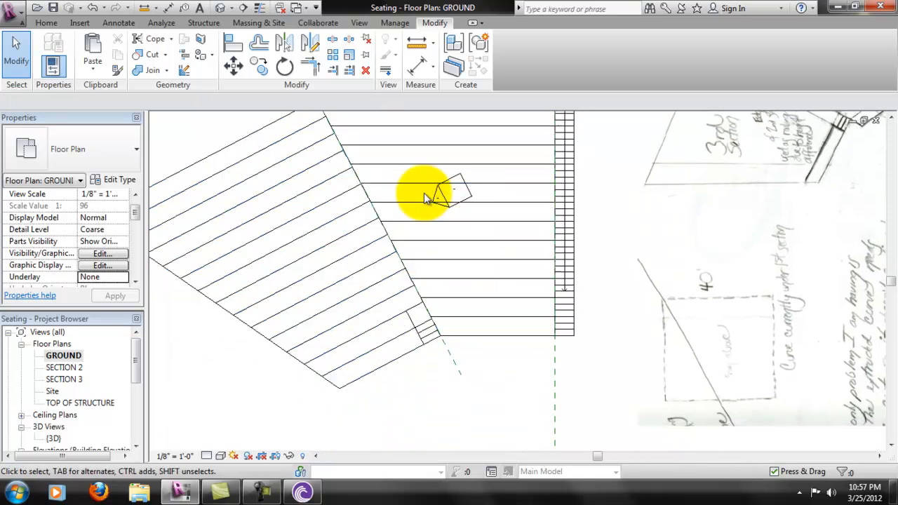
pyautogui.moveTo(495, 224); pyautogui.dragTo(535, 248, button='middle')
pyautogui.scroll(-1, 544, 249)
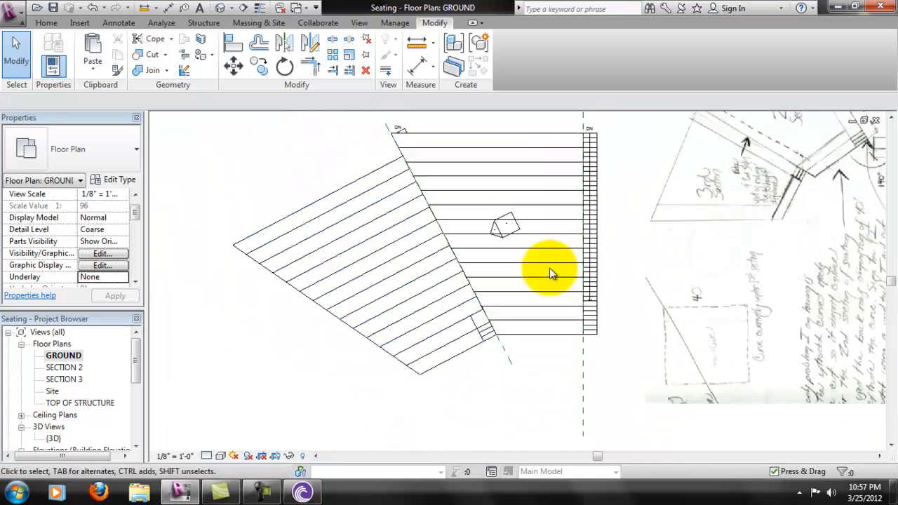
pyautogui.moveTo(595, 181); pyautogui.dragTo(584, 166, button='middle')
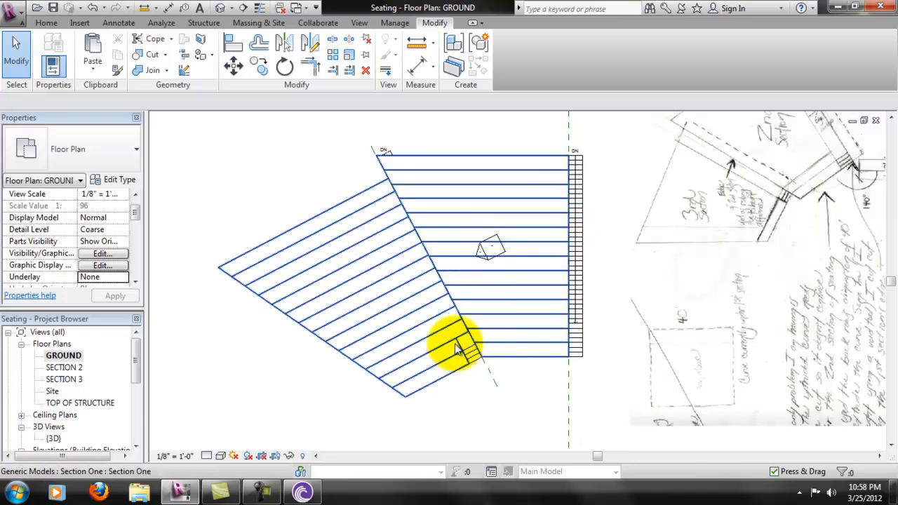
pyautogui.moveTo(582, 224)
pyautogui.mouseDown(button='middle')
pyautogui.moveTo(591, 227)
pyautogui.moveTo(503, 302)
pyautogui.mouseUp(button='middle')
pyautogui.scroll(-1, 504, 302)
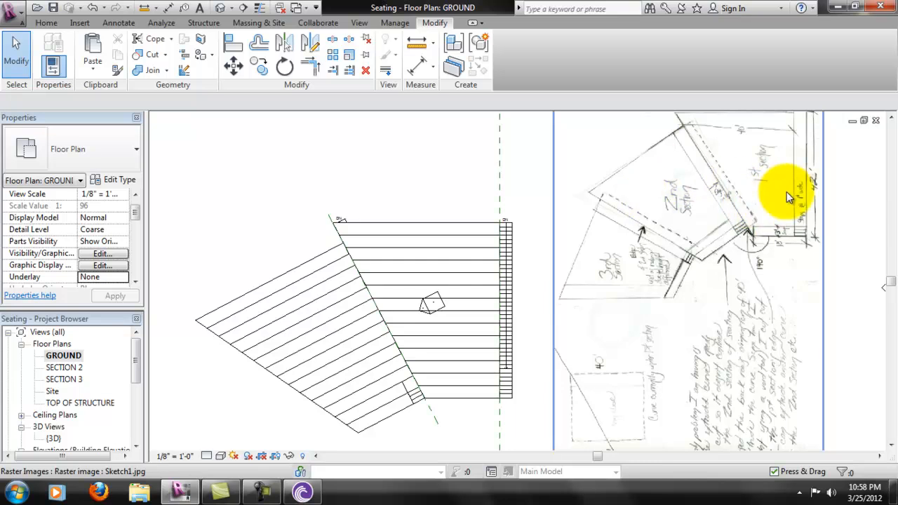
pyautogui.moveTo(414, 306)
pyautogui.mouseDown(button='middle')
pyautogui.moveTo(411, 278)
pyautogui.moveTo(427, 254)
pyautogui.moveTo(412, 260)
pyautogui.moveTo(531, 261)
pyautogui.mouseUp(button='middle')
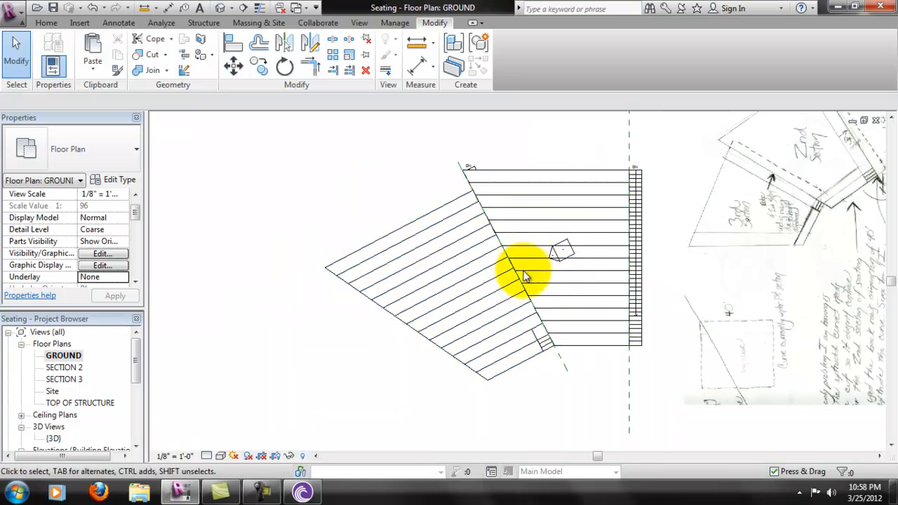
pyautogui.moveTo(464, 282); pyautogui.dragTo(507, 240, button='middle')
pyautogui.scroll(2, 505, 237)
pyautogui.moveTo(569, 215); pyautogui.dragTo(518, 264, button='middle')
# - Reopen the {3D} view and examine the curved undersides and the lower ends of both stair runs from the front
pyautogui.click(67, 379)
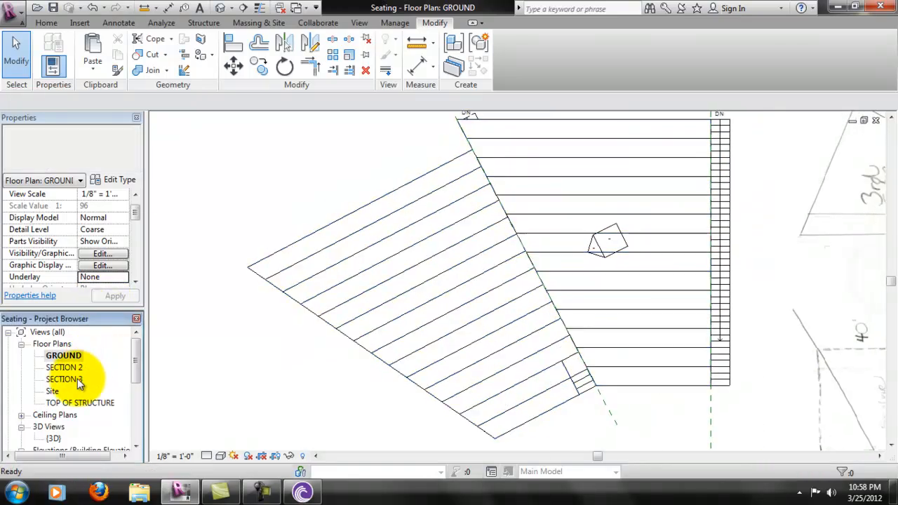
pyautogui.doubleClick(55, 436)
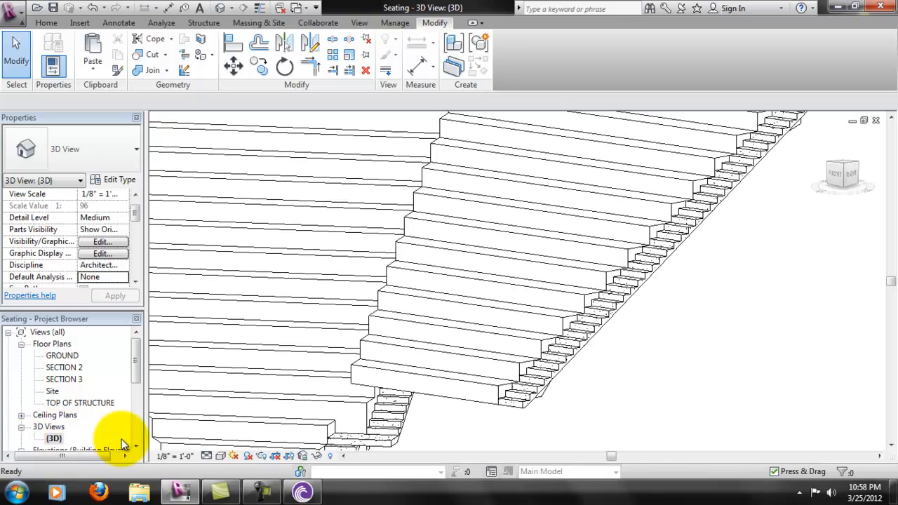
pyautogui.keyDown('shift'); pyautogui.moveTo(529, 241); pyautogui.dragTo(566, 347, button='middle'); pyautogui.keyUp('shift')
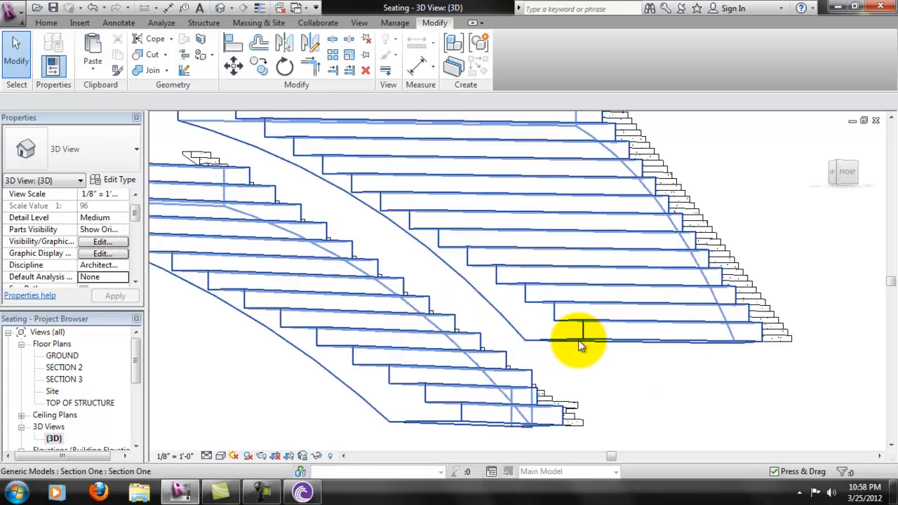
pyautogui.keyDown('shift'); pyautogui.moveTo(584, 361); pyautogui.dragTo(560, 361, button='middle'); pyautogui.keyUp('shift')
pyautogui.scroll(2, 527, 367)
pyautogui.scroll(-3, 513, 367)
pyautogui.scroll(-2, 555, 379)
pyautogui.scroll(4, 555, 379)
pyautogui.scroll(-4, 555, 378)
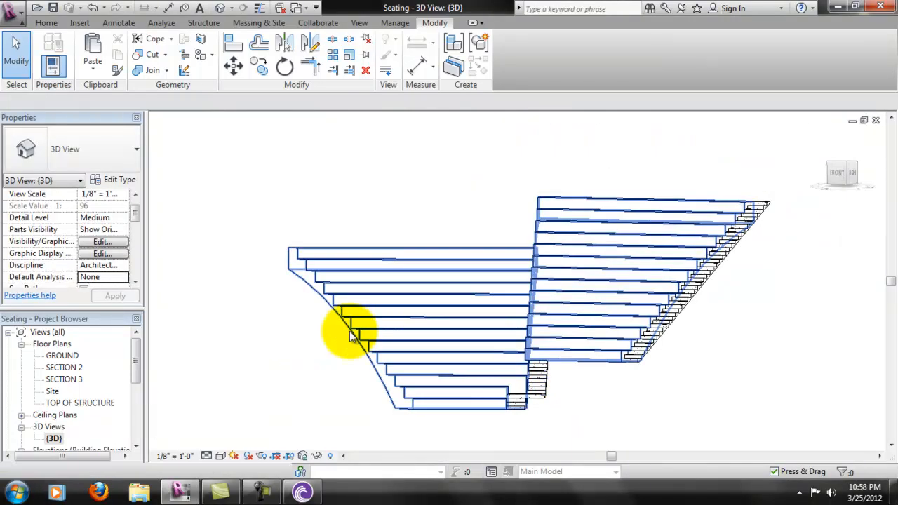
# - Examine in 3D how the stepped rows of the two seating sections meet, from the front-right corner round to the front
pyautogui.keyDown('shift'); pyautogui.moveTo(336, 319); pyautogui.dragTo(379, 345, button='middle'); pyautogui.keyUp('shift')
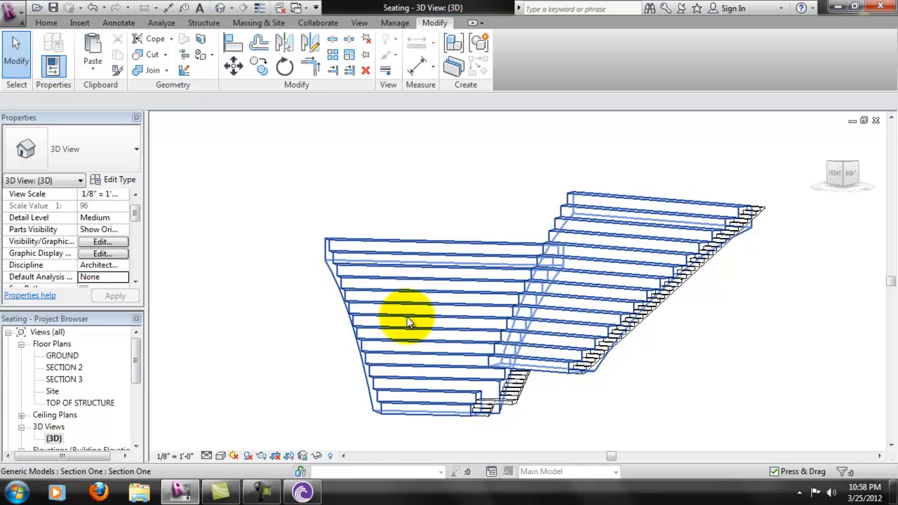
pyautogui.moveTo(414, 370); pyautogui.dragTo(415, 367, button='middle')
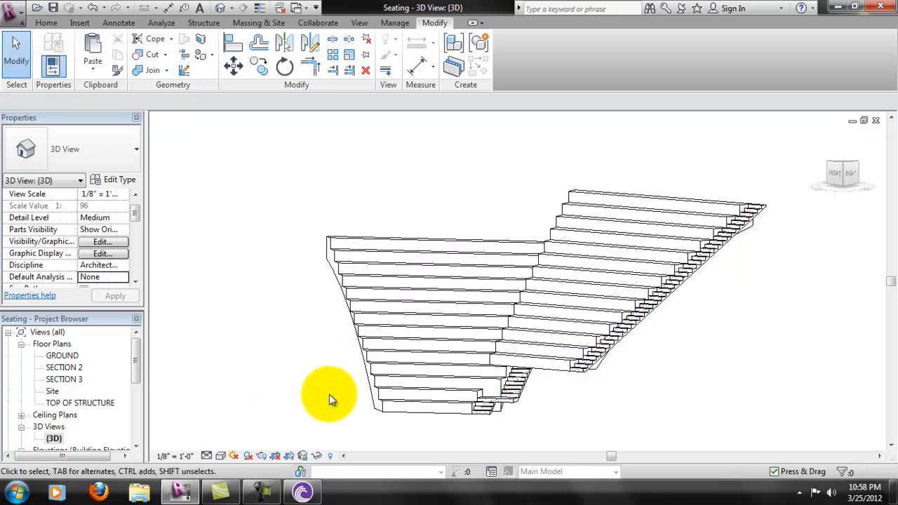
pyautogui.keyDown('shift'); pyautogui.moveTo(484, 399); pyautogui.dragTo(452, 343, button='middle'); pyautogui.keyUp('shift')
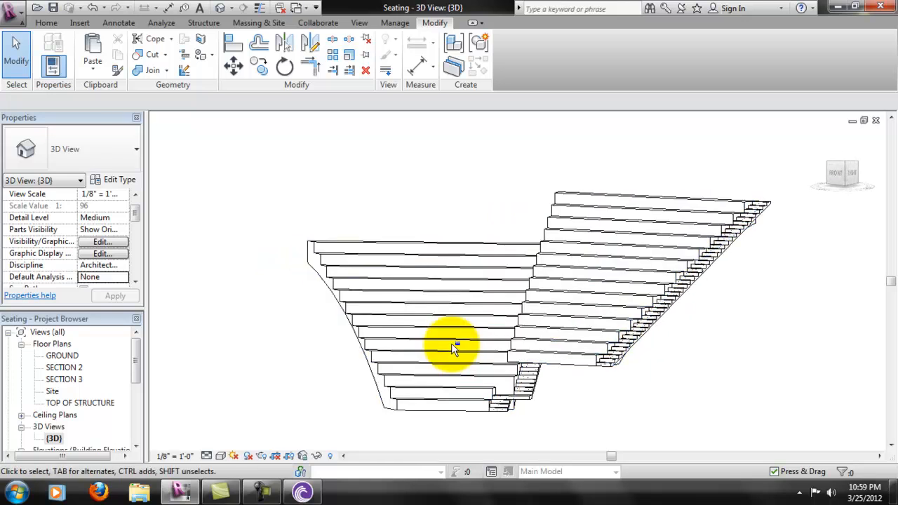
pyautogui.keyDown('shift'); pyautogui.moveTo(517, 301); pyautogui.dragTo(544, 337, button='middle'); pyautogui.keyUp('shift')
pyautogui.scroll(3, 544, 337)
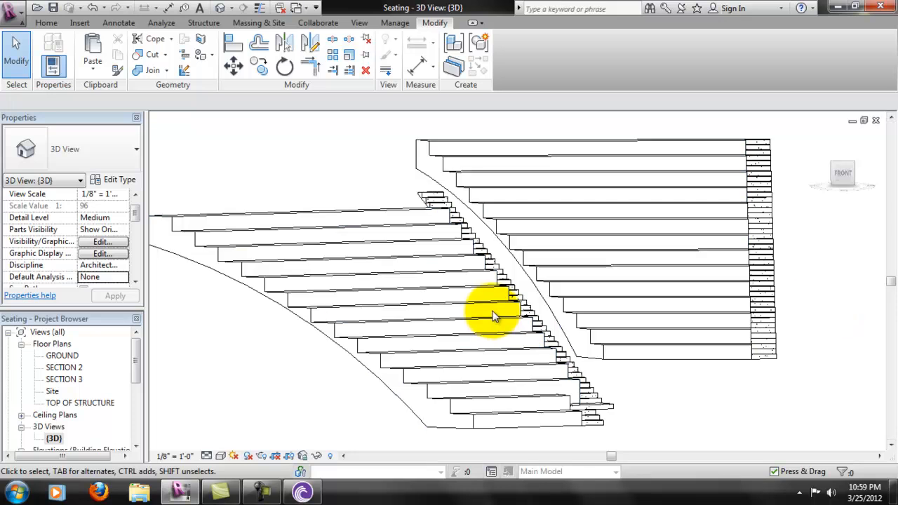
pyautogui.scroll(-2, 493, 316)
pyautogui.scroll(1, 493, 310)
pyautogui.moveTo(494, 312); pyautogui.dragTo(514, 304, button='middle')
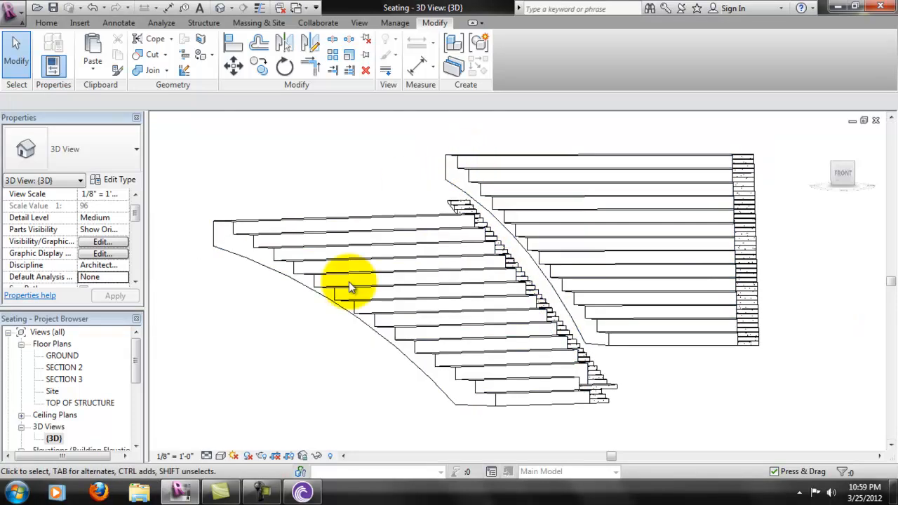
# - In the GROUND floor plan, move the west elevation marker farther west to clear space beside the seating sections
pyautogui.moveTo(137, 361); pyautogui.dragTo(137, 382)
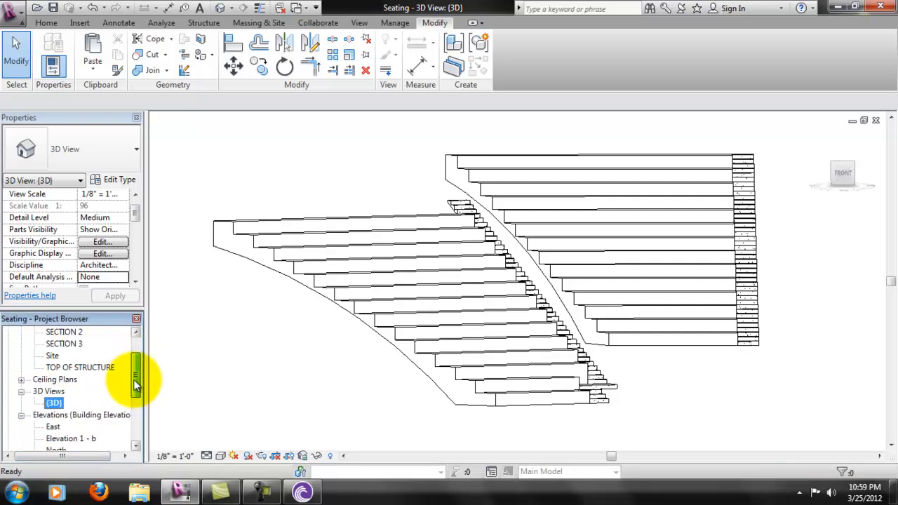
pyautogui.click(231, 327)
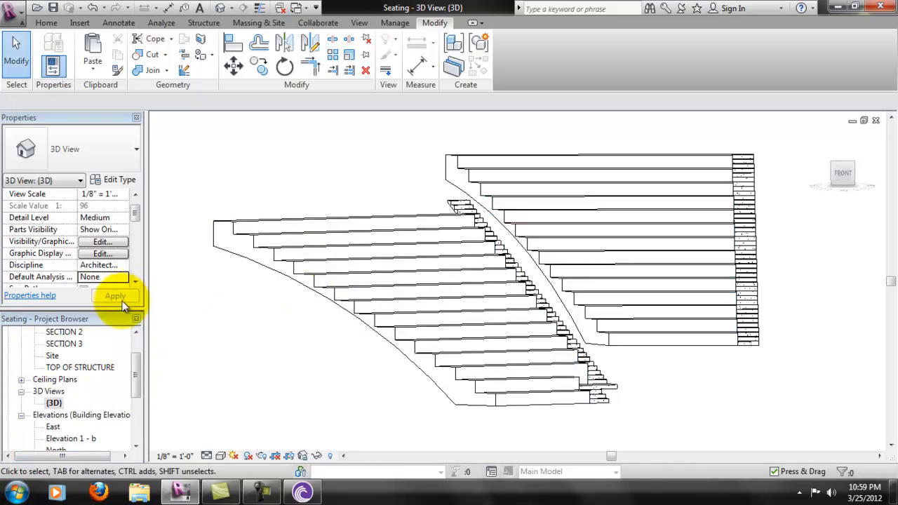
pyautogui.moveTo(141, 388); pyautogui.dragTo(138, 356)
pyautogui.doubleClick(56, 357)
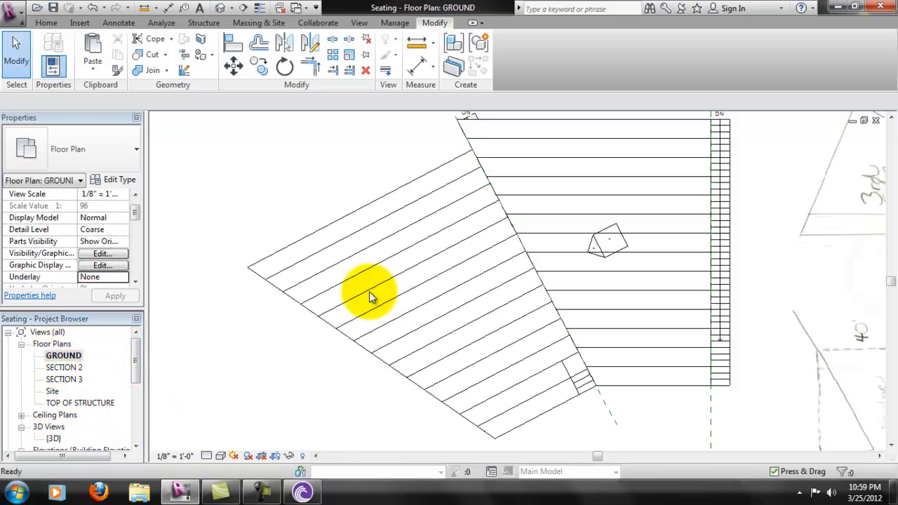
pyautogui.scroll(-4, 639, 223)
pyautogui.moveTo(621, 257); pyautogui.dragTo(555, 316, button='middle')
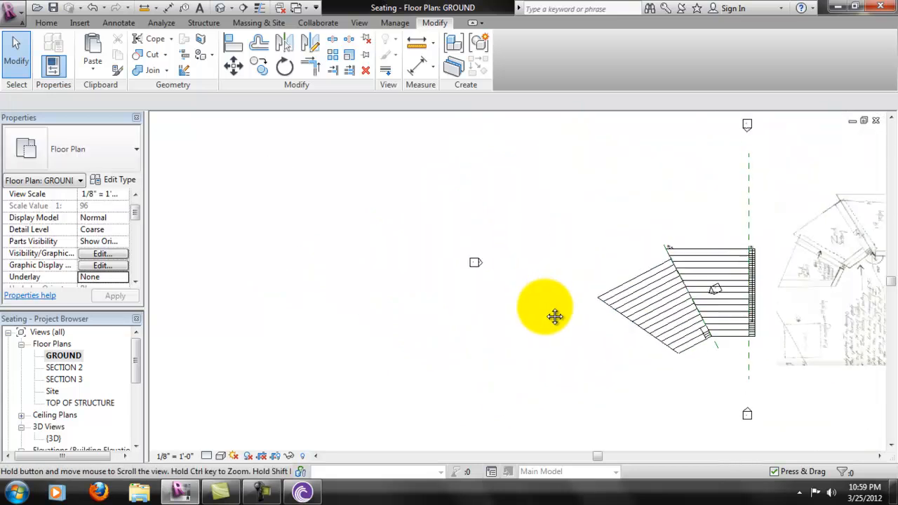
pyautogui.click(478, 266)
pyautogui.moveTo(446, 268)
pyautogui.mouseDown()
pyautogui.moveTo(349, 256)
pyautogui.moveTo(316, 278)
pyautogui.moveTo(313, 264)
pyautogui.mouseUp()
pyautogui.click(421, 266)
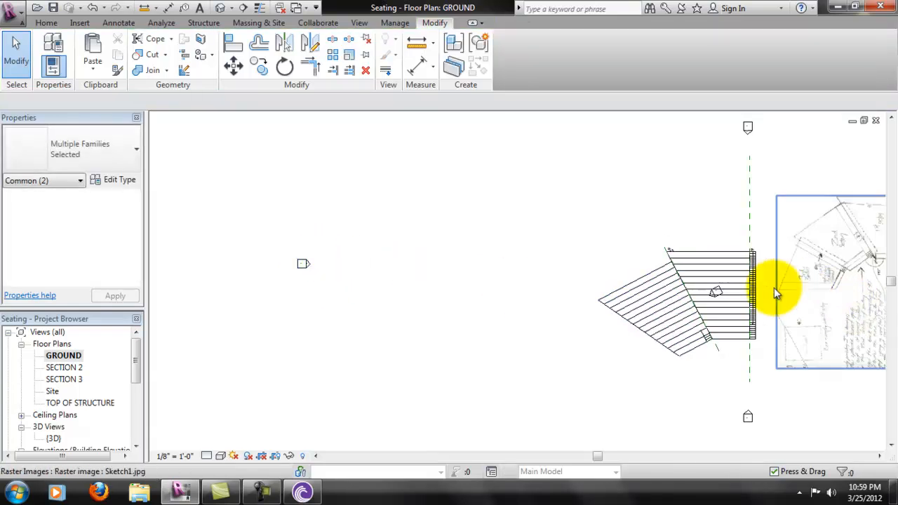
# - Save the project and draw a vertical reference plane west of the seating, about 107'-7" from the existing vertical reference plane
pyautogui.click(44, 22)
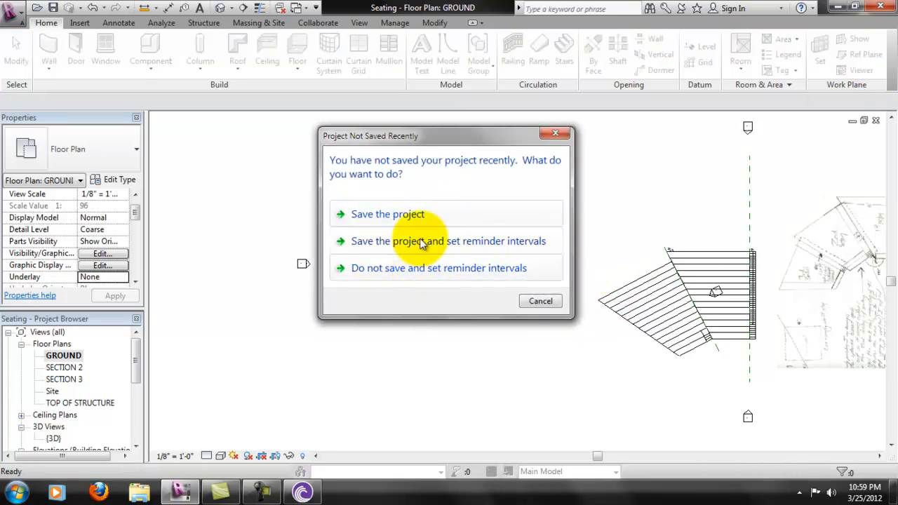
pyautogui.click(402, 212)
pyautogui.press('r')
pyautogui.press('p')
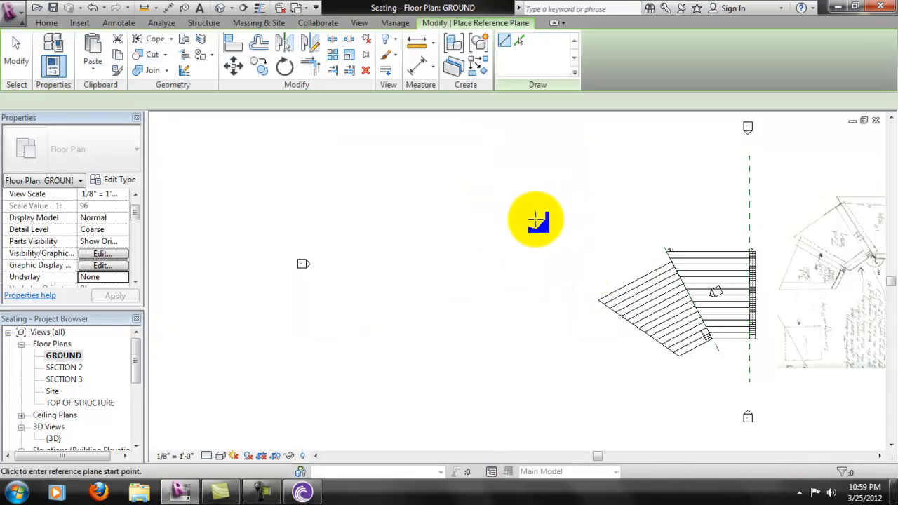
pyautogui.click(526, 191)
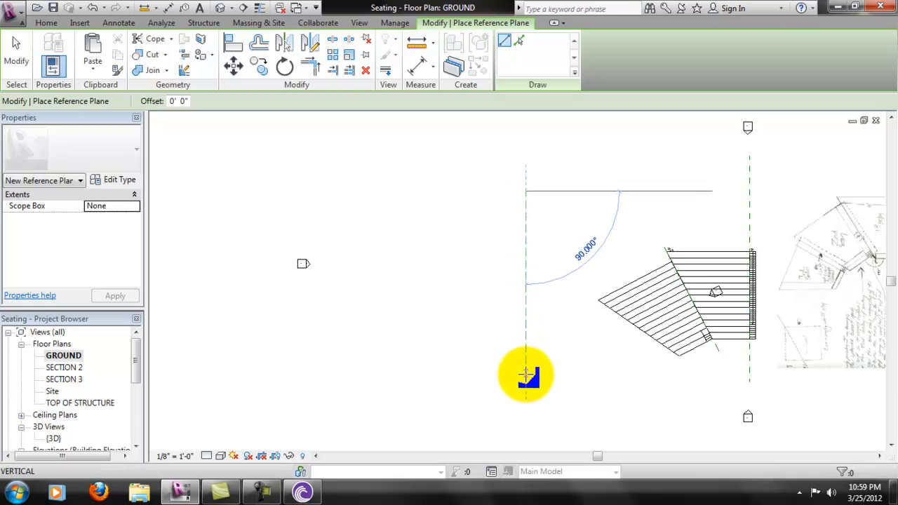
pyautogui.click(527, 373)
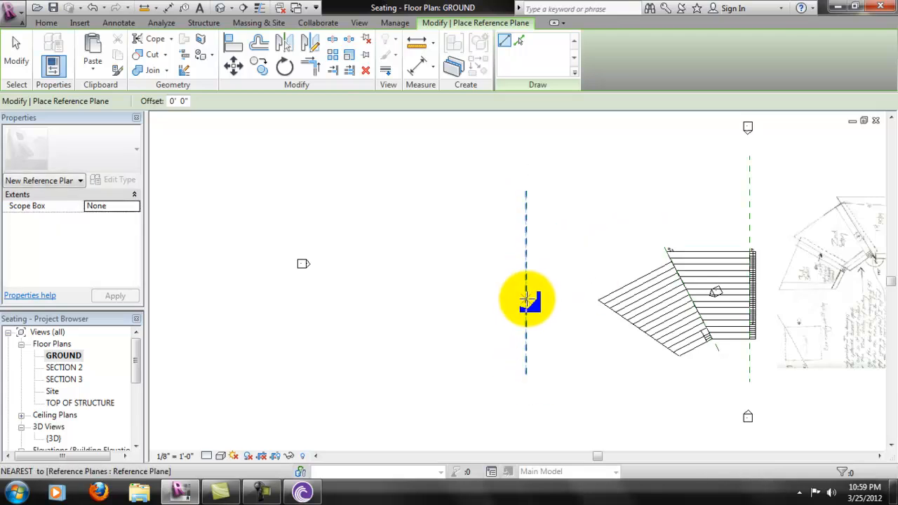
pyautogui.press('Escape')
pyautogui.press('Escape')
# - Give the new vertical reference plane a name beginning with "Method Two"
pyautogui.click(527, 281)
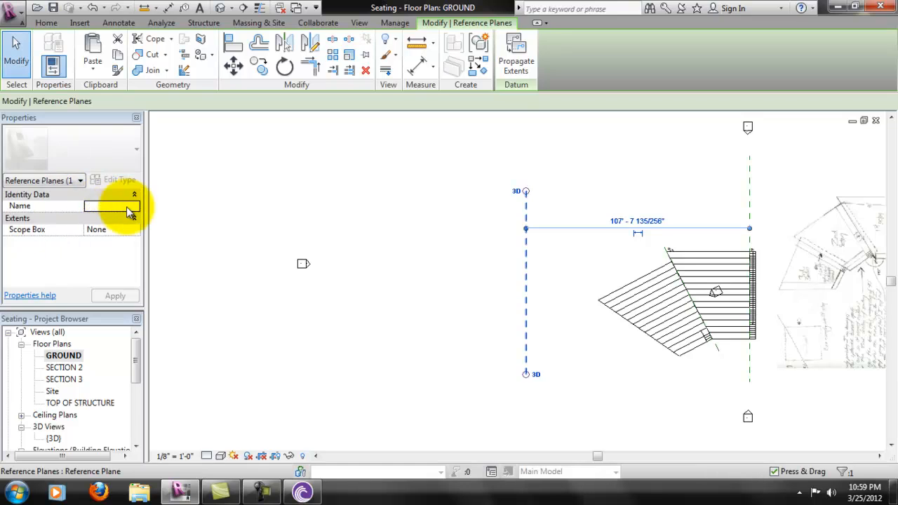
pyautogui.click(105, 205)
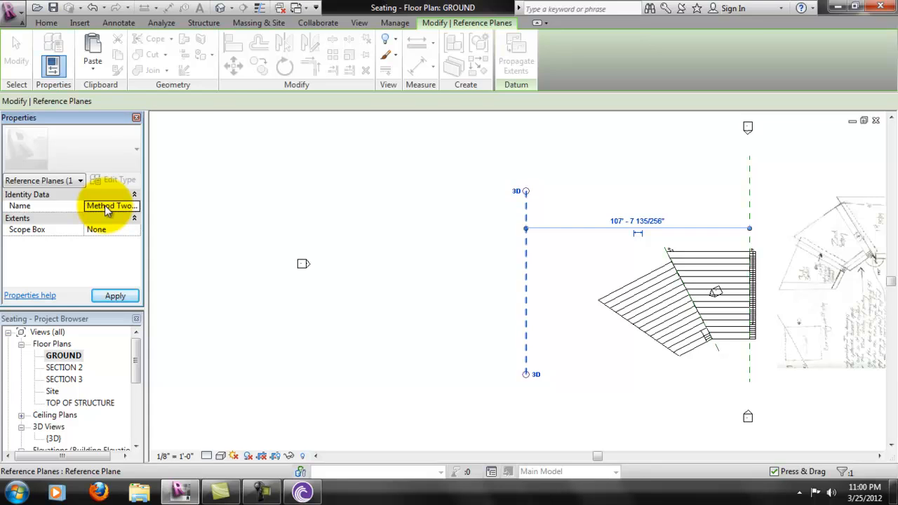
pyautogui.click(456, 255)
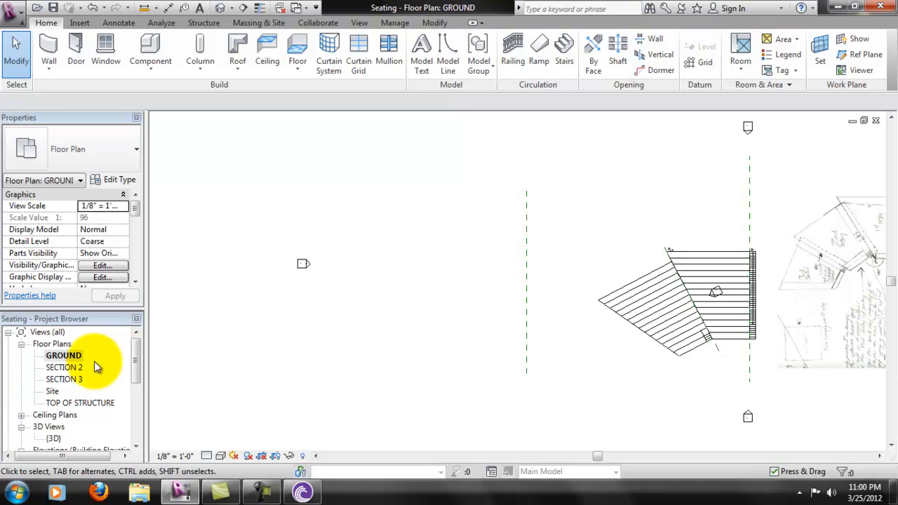
# - Open the East elevation and examine the seating section and its aisle stairs there
pyautogui.scroll(-3, 117, 360)
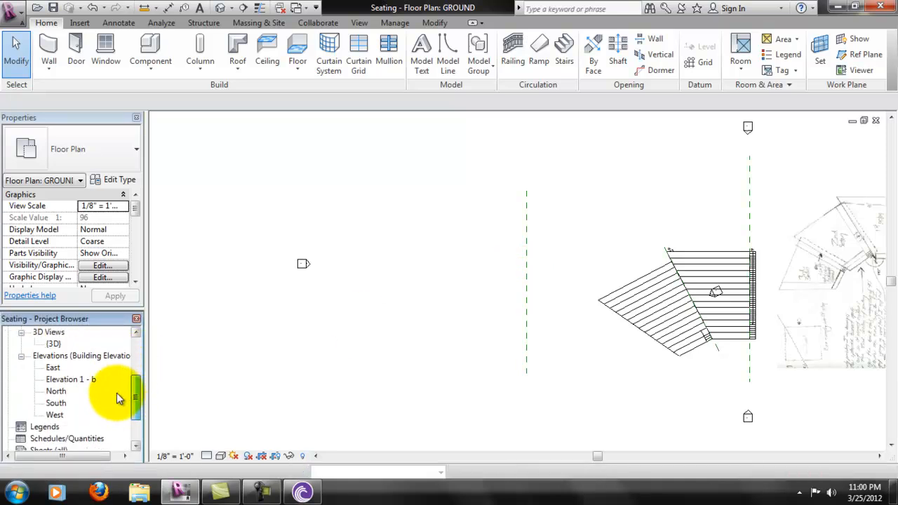
pyautogui.doubleClick(53, 368)
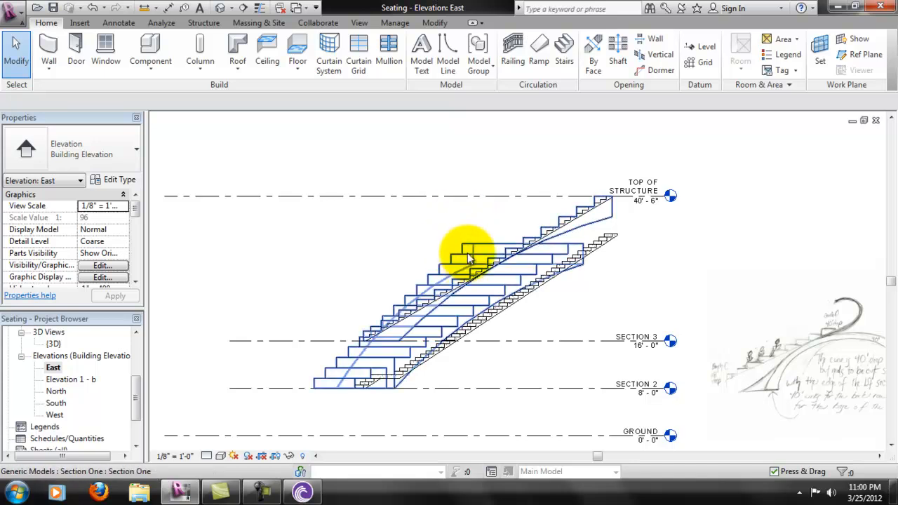
pyautogui.click(559, 245)
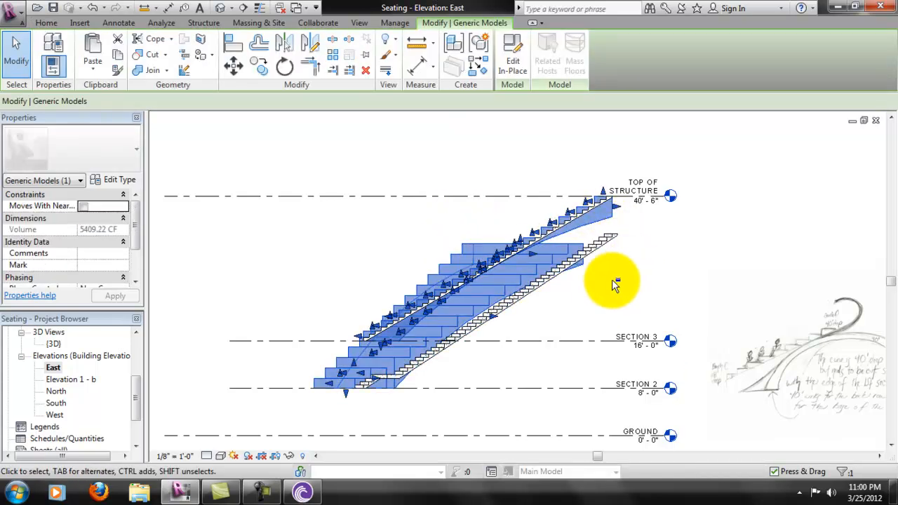
pyautogui.click(611, 250)
pyautogui.click(561, 249)
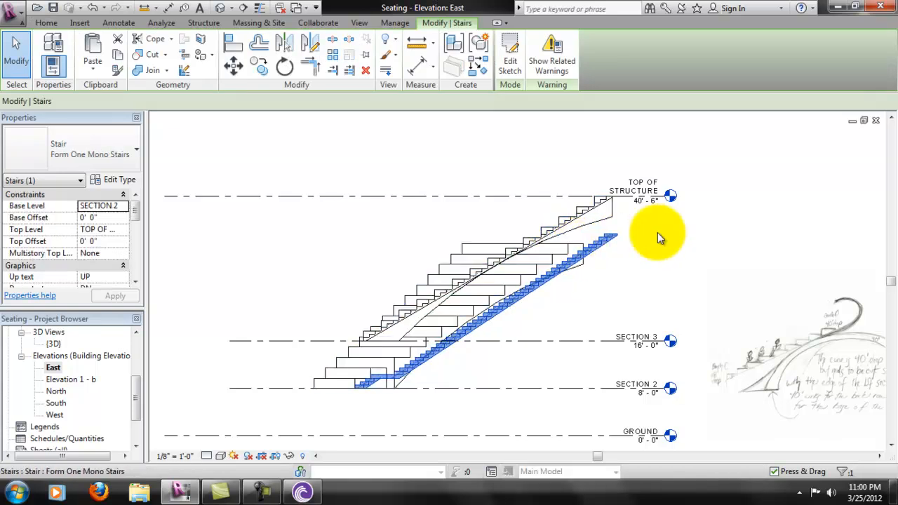
pyautogui.click(675, 255)
# - Duplicate the East elevation with detailing and rename the copy "East Method Two"
pyautogui.rightClick(59, 370)
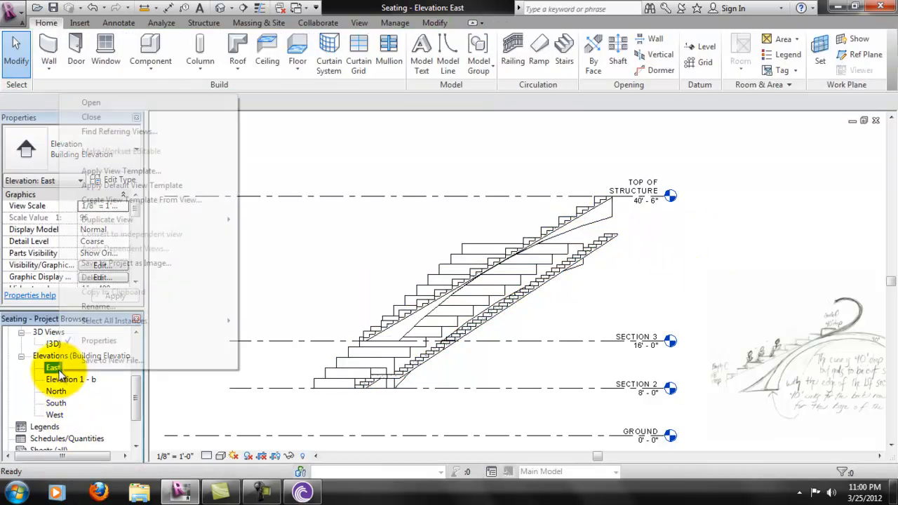
pyautogui.moveTo(191, 219)
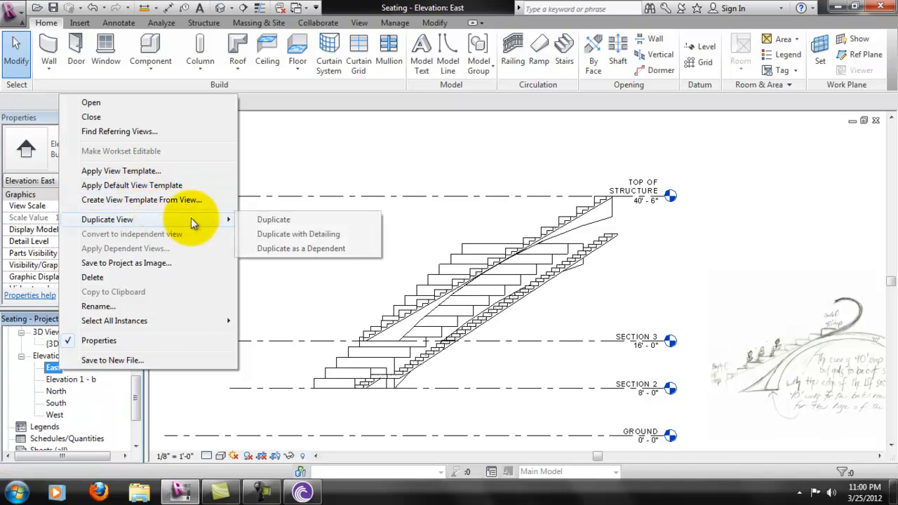
pyautogui.click(312, 234)
pyautogui.click(70, 367)
pyautogui.rightClick(70, 369)
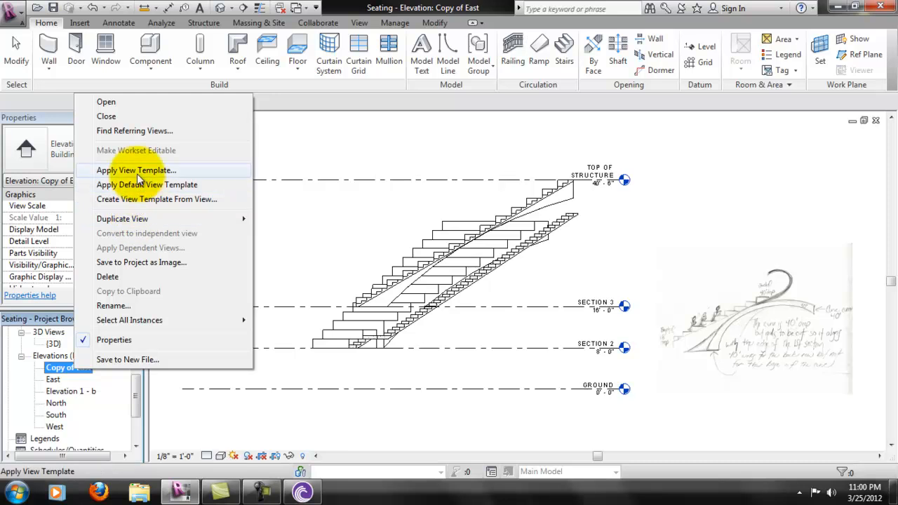
pyautogui.click(115, 306)
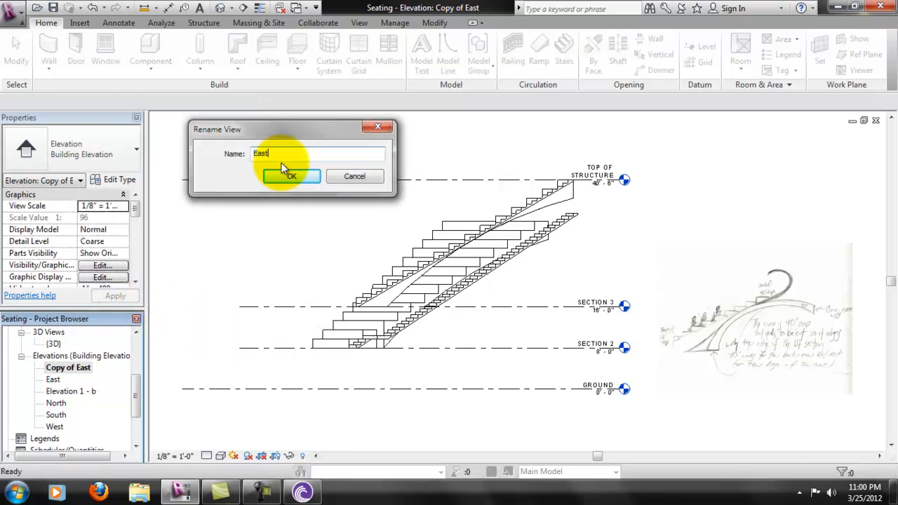
pyautogui.write('East Method Two')
pyautogui.click(285, 171)
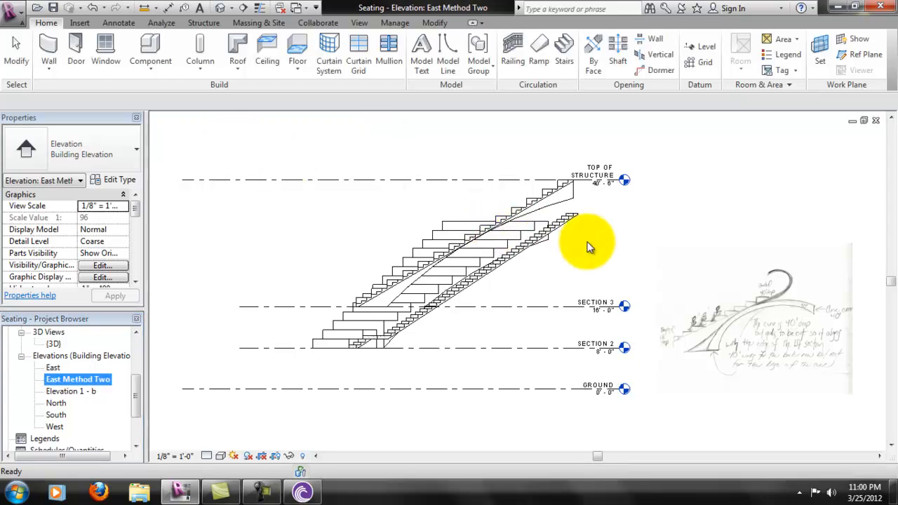
# - Hide the seating section geometry as elements in the East Method Two elevation
pyautogui.click(545, 239)
pyautogui.rightClick(526, 239)
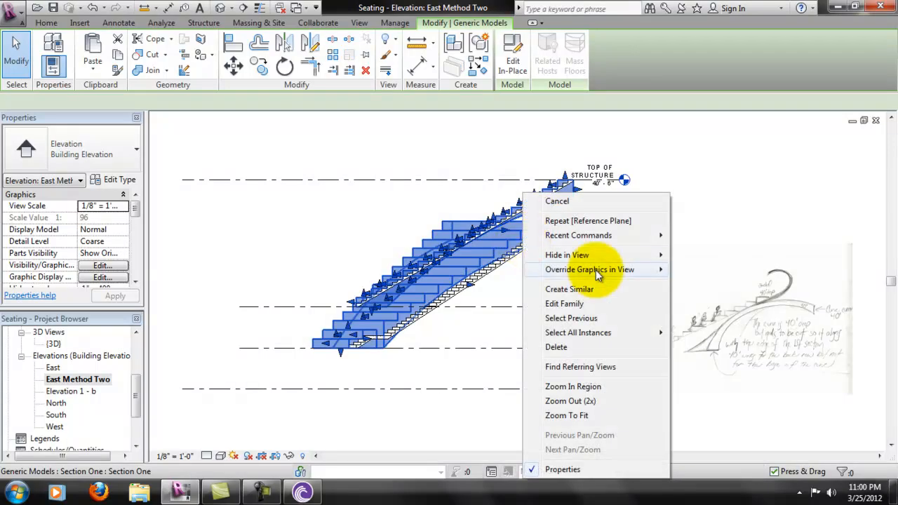
pyautogui.moveTo(612, 256)
pyautogui.click(670, 256)
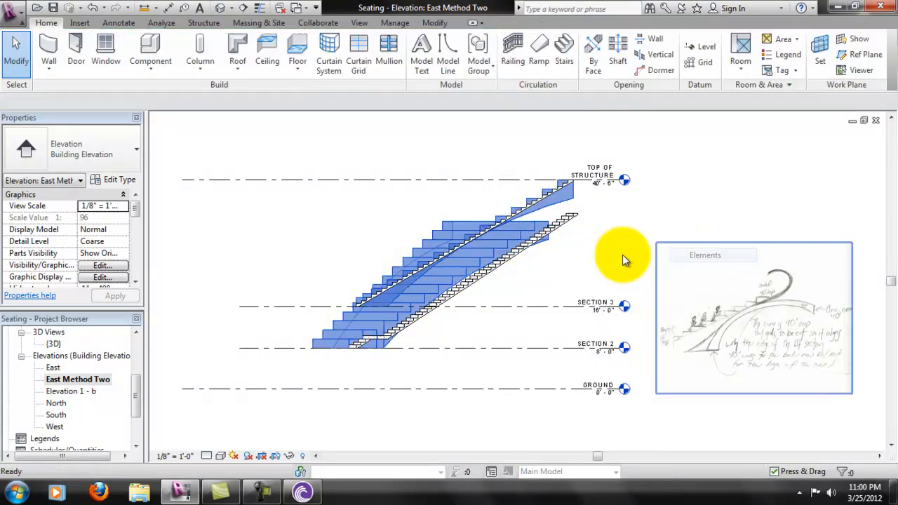
# - Hide both aisle stairs, the lower SECTION 2 run and the upper SECTION 3 run, as elements in this elevation
pyautogui.click(505, 258)
pyautogui.rightClick(519, 258)
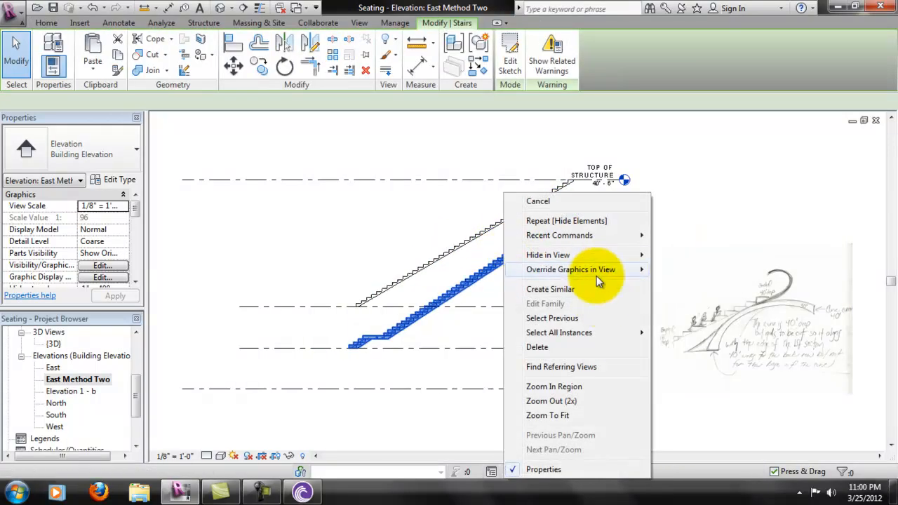
pyautogui.moveTo(625, 254)
pyautogui.click(672, 255)
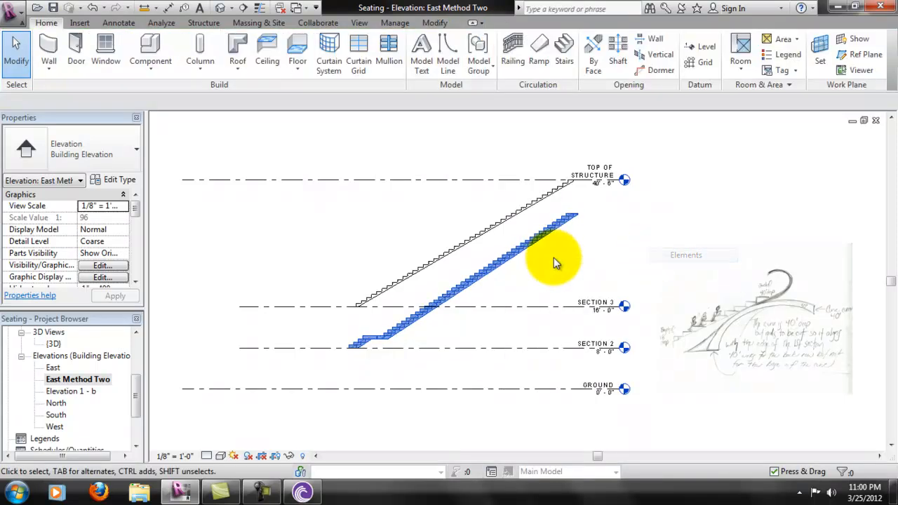
pyautogui.click(501, 225)
pyautogui.rightClick(498, 225)
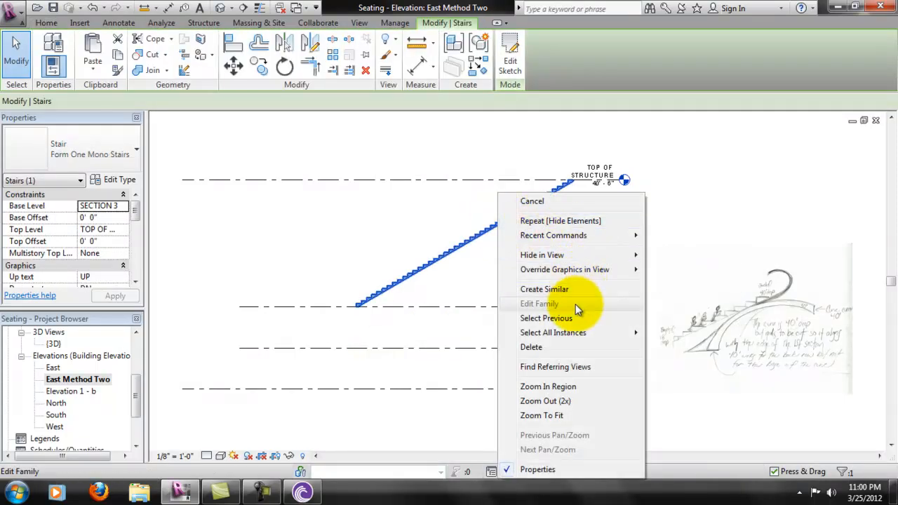
pyautogui.moveTo(568, 255)
pyautogui.click(673, 255)
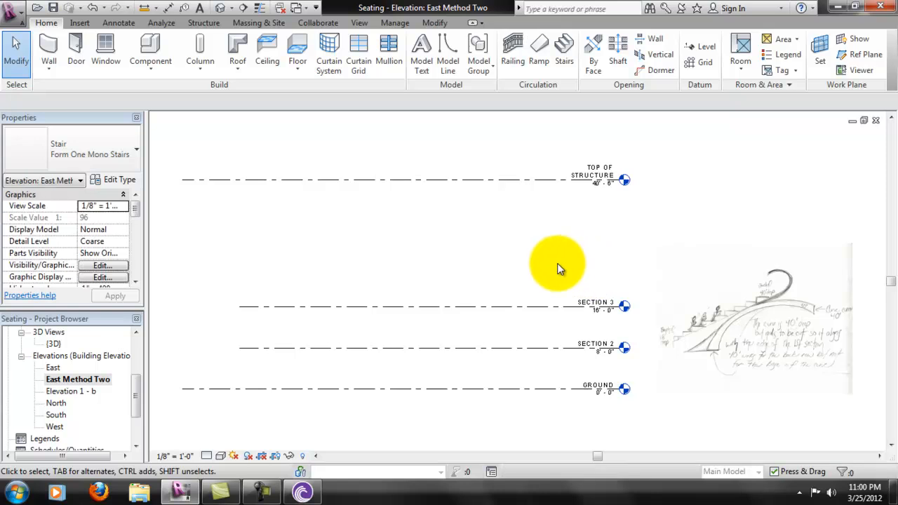
# - Start an in-place Generic Models component with a name beginning with "Method T"
pyautogui.moveTo(255, 270); pyautogui.dragTo(278, 247, button='middle')
pyautogui.moveTo(358, 312); pyautogui.dragTo(379, 294, button='middle')
pyautogui.scroll(1, 379, 326)
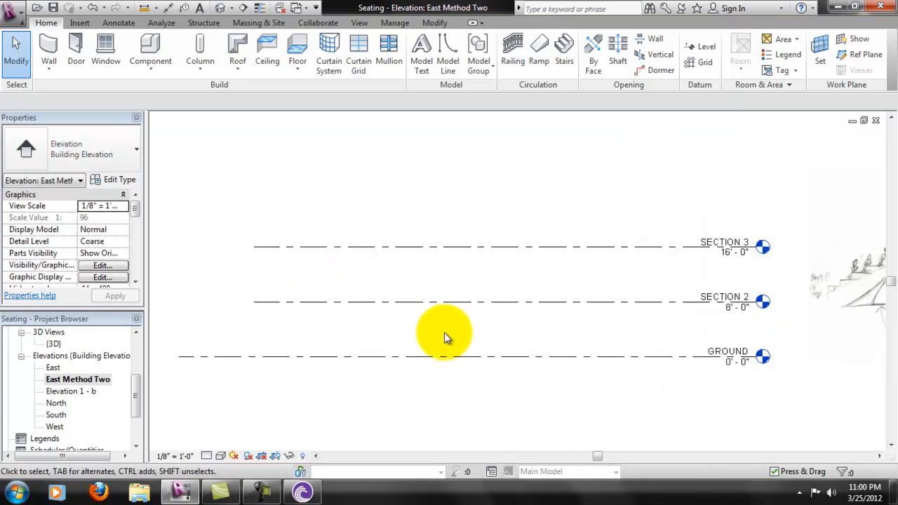
pyautogui.scroll(1, 444, 332)
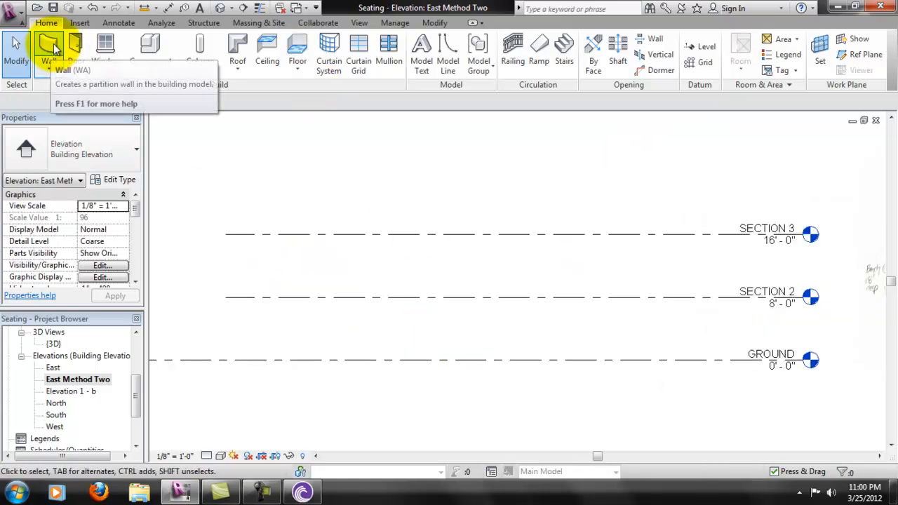
pyautogui.click(159, 68)
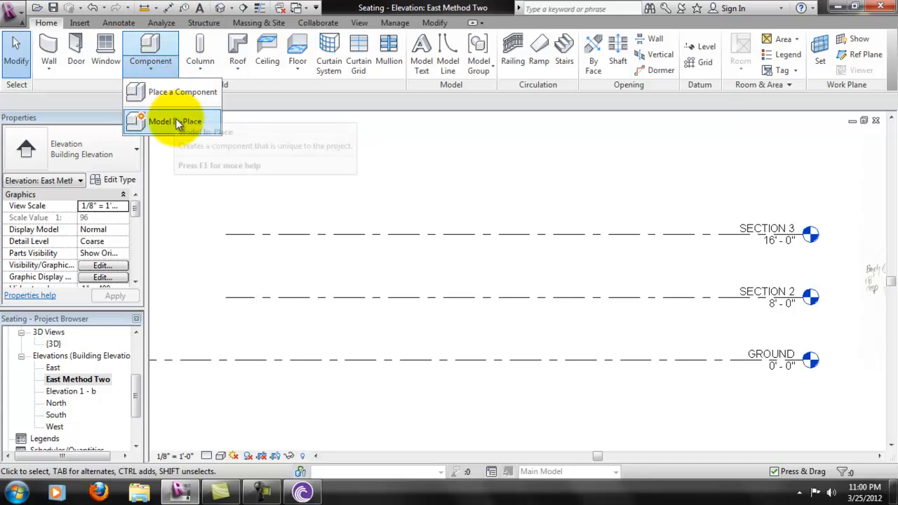
pyautogui.click(175, 123)
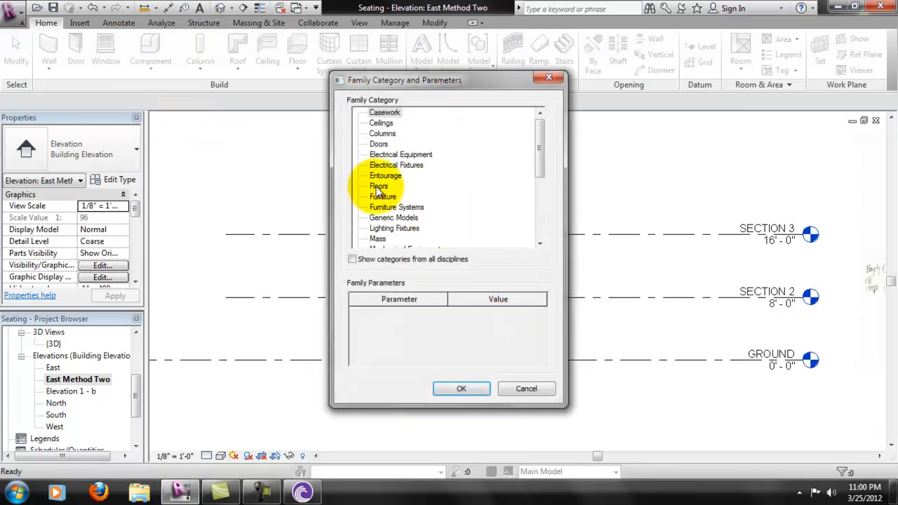
pyautogui.doubleClick(404, 219)
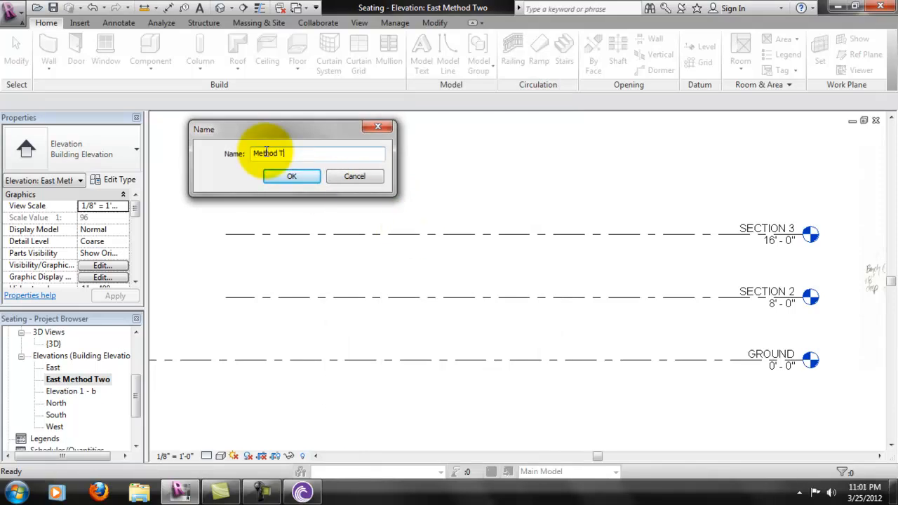
pyautogui.press('Return')
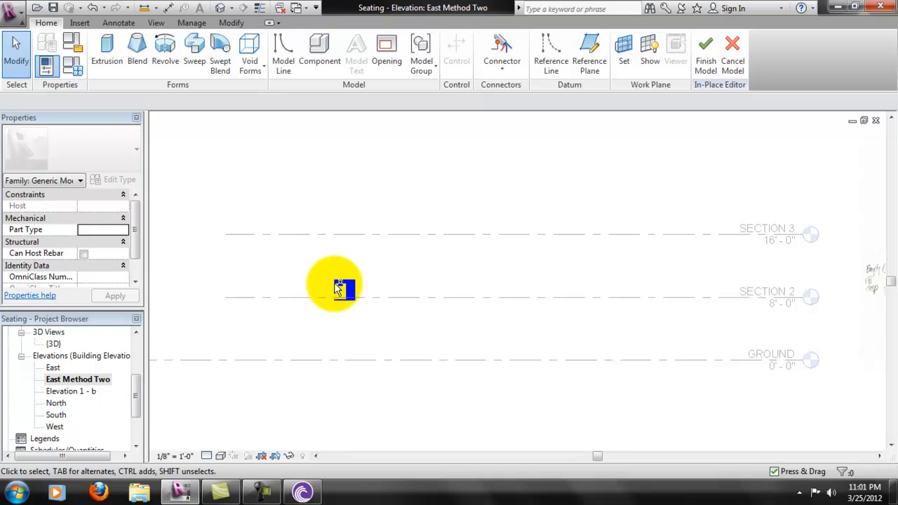
# - Use the Method Two Plane as work plane and paste the copied stepped seating profile with its base on the GROUND level
pyautogui.click(385, 217)
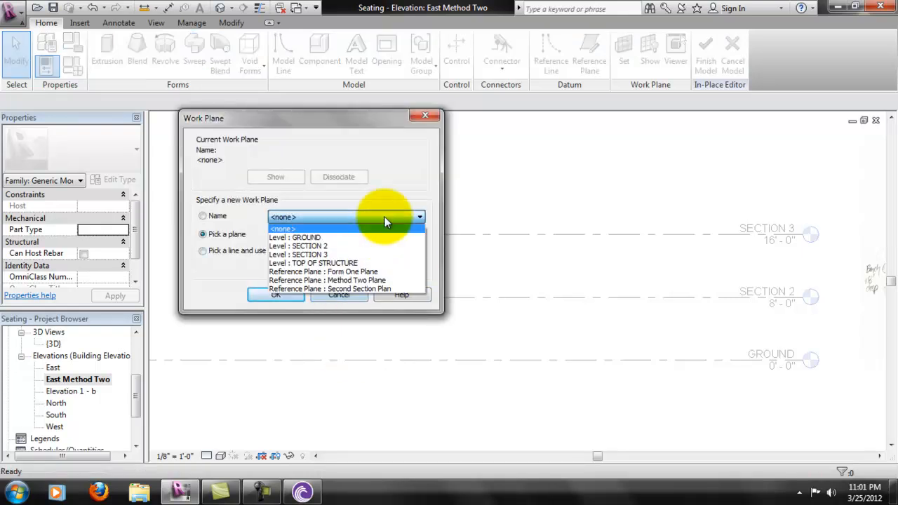
pyautogui.click(358, 280)
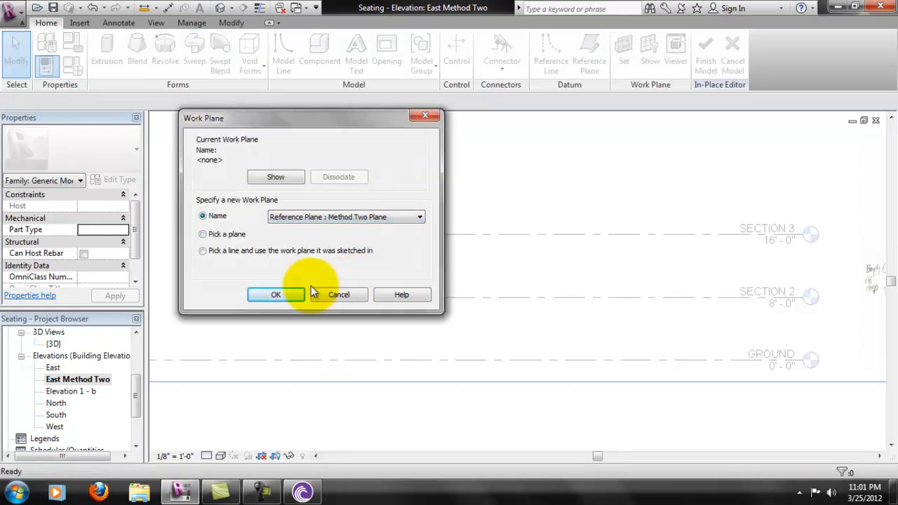
pyautogui.click(294, 295)
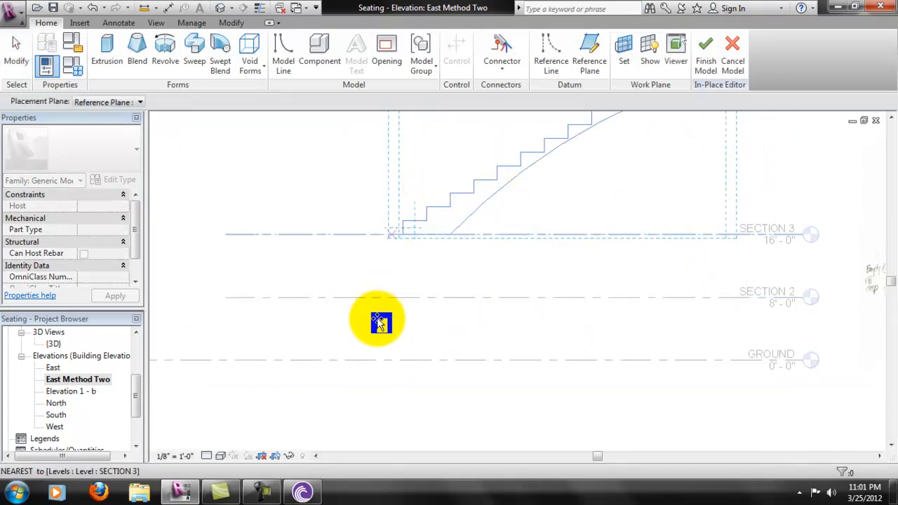
pyautogui.click(323, 361)
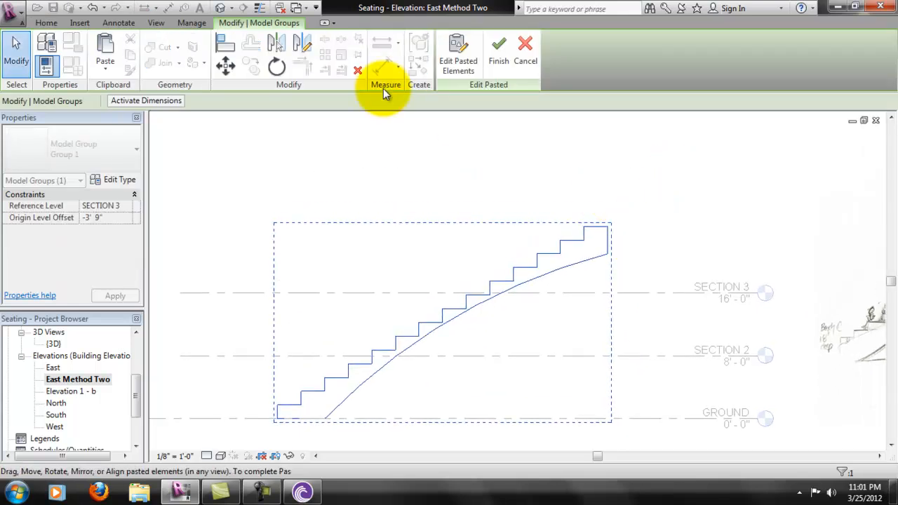
pyautogui.click(46, 23)
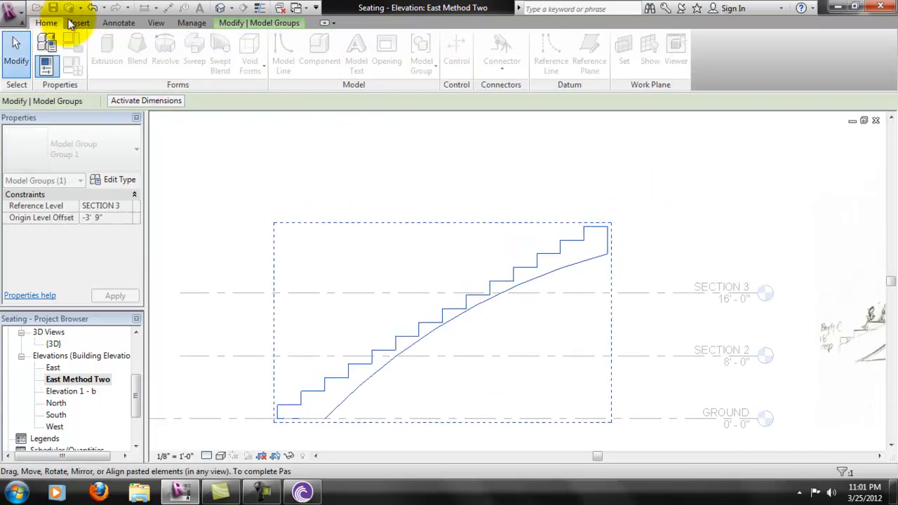
pyautogui.click(365, 151)
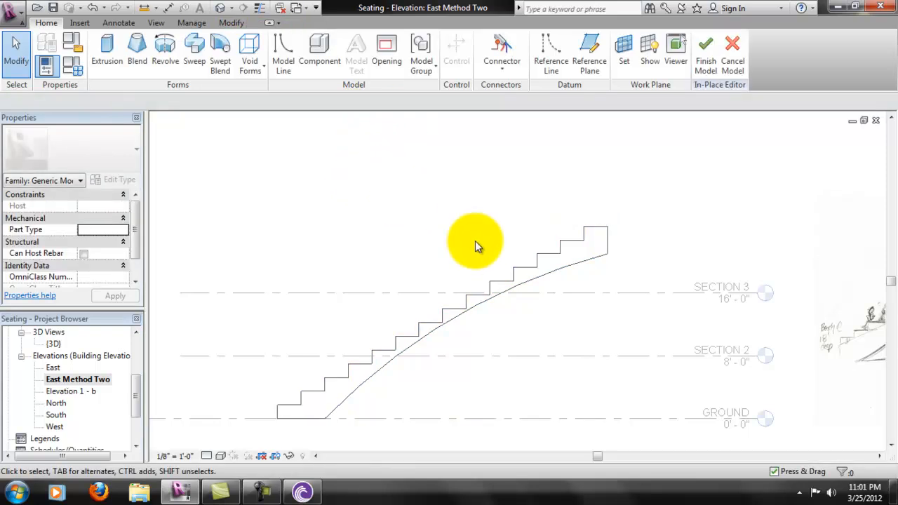
# - Start a Sweep with a sketched path and open the GROUND floor plan for drawing the path
pyautogui.click(194, 51)
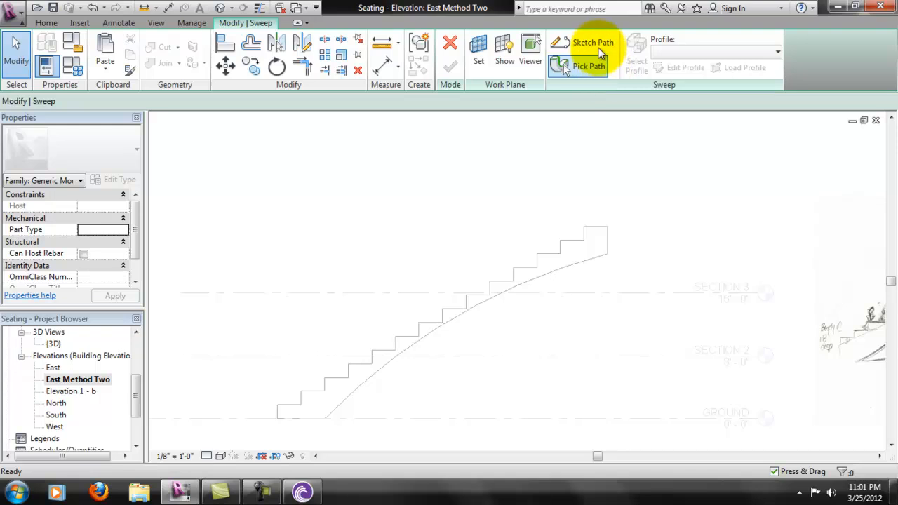
pyautogui.click(736, 52)
pyautogui.click(691, 52)
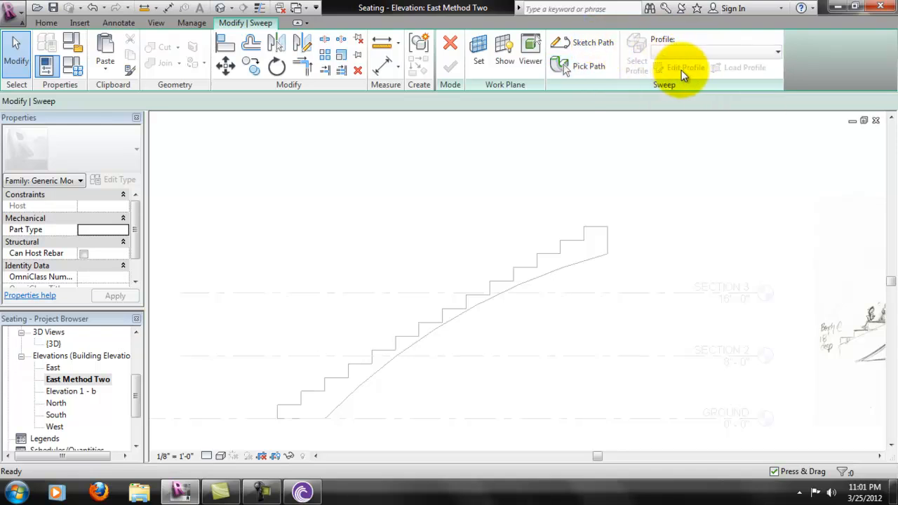
pyautogui.click(586, 44)
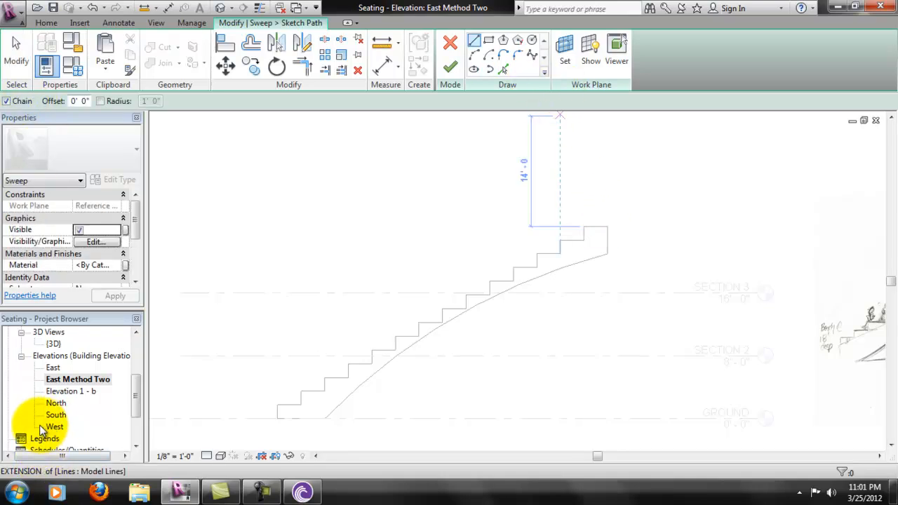
pyautogui.moveTo(132, 385); pyautogui.dragTo(138, 337)
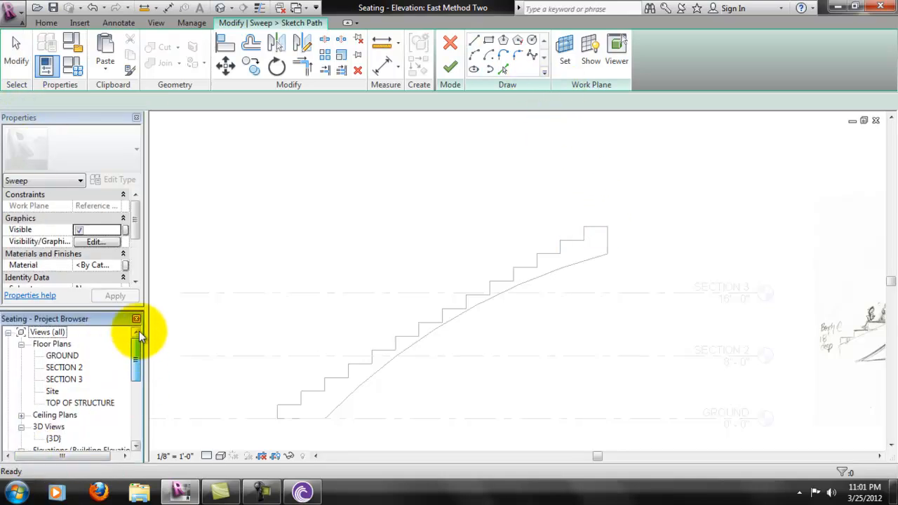
pyautogui.doubleClick(62, 357)
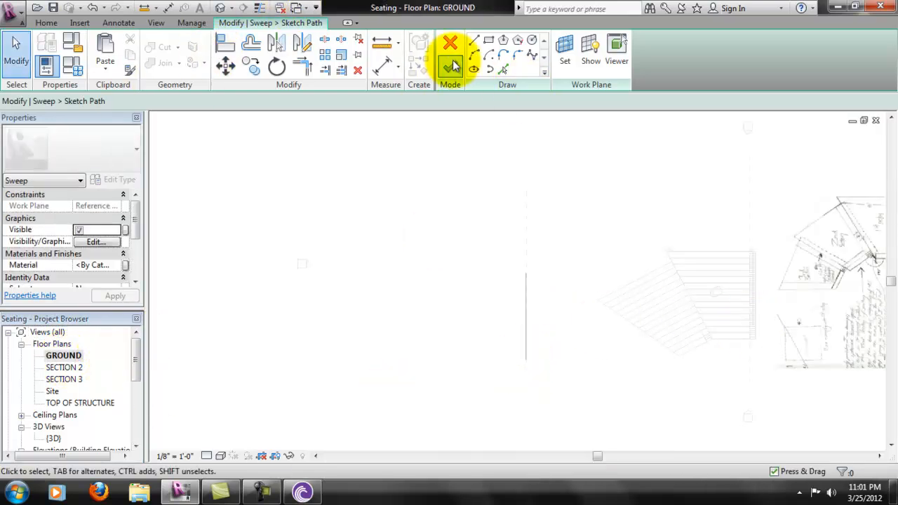
# - Set the GROUND level as the work plane for sketching the sweep path
pyautogui.click(473, 43)
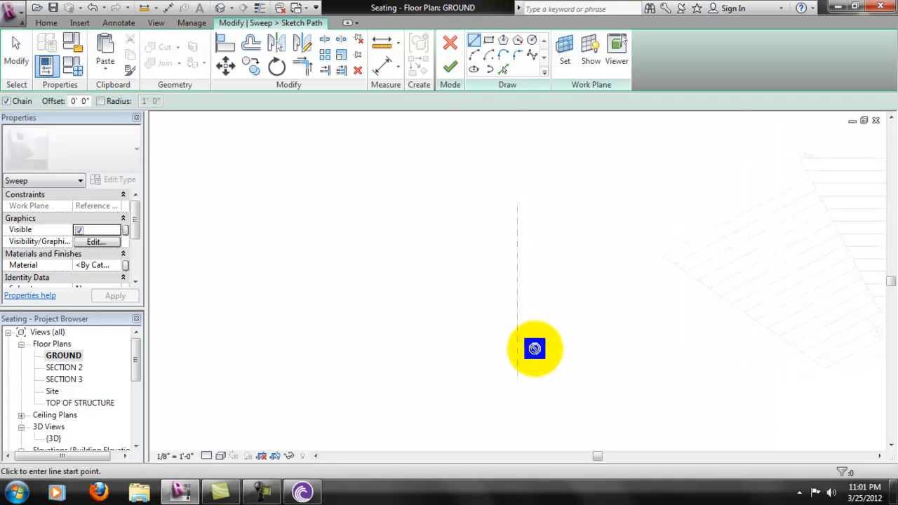
pyautogui.click(561, 50)
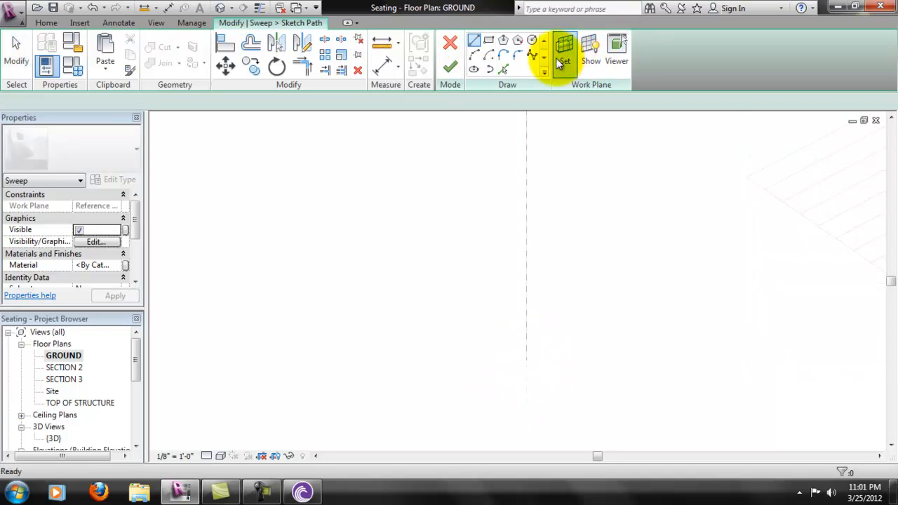
pyautogui.click(322, 230)
pyautogui.press('Return')
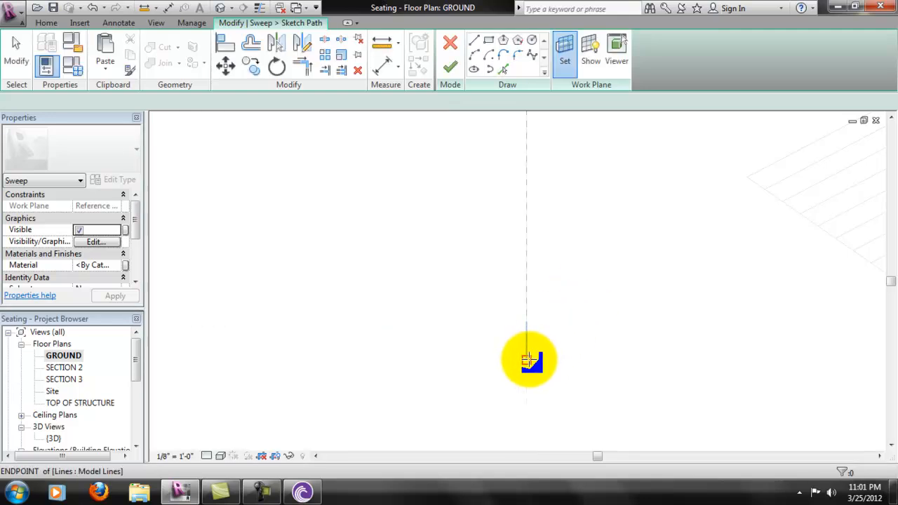
# - Sketch a three-segment path from the model line's lower end: about 25'-6" horizontal, then angled segments of about 28'-6" and 27'-6"
pyautogui.click(527, 361)
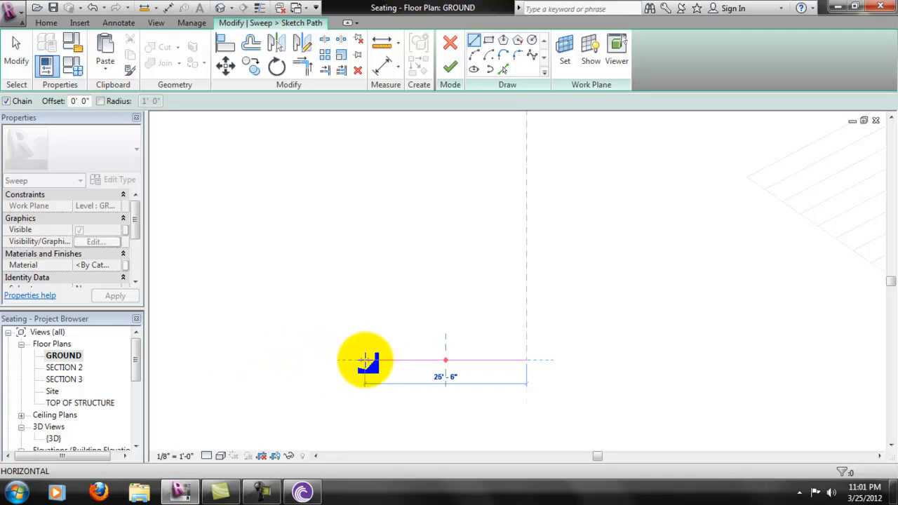
pyautogui.click(364, 361)
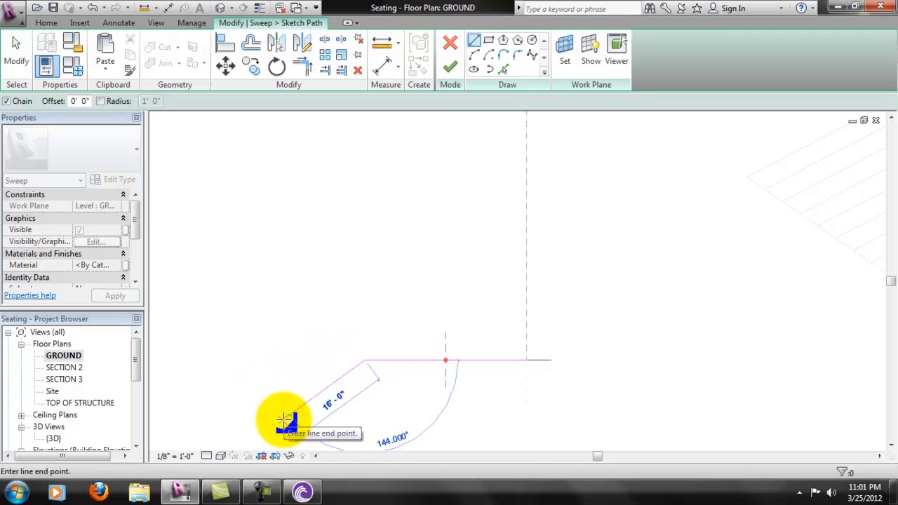
pyautogui.scroll(-3, 287, 421)
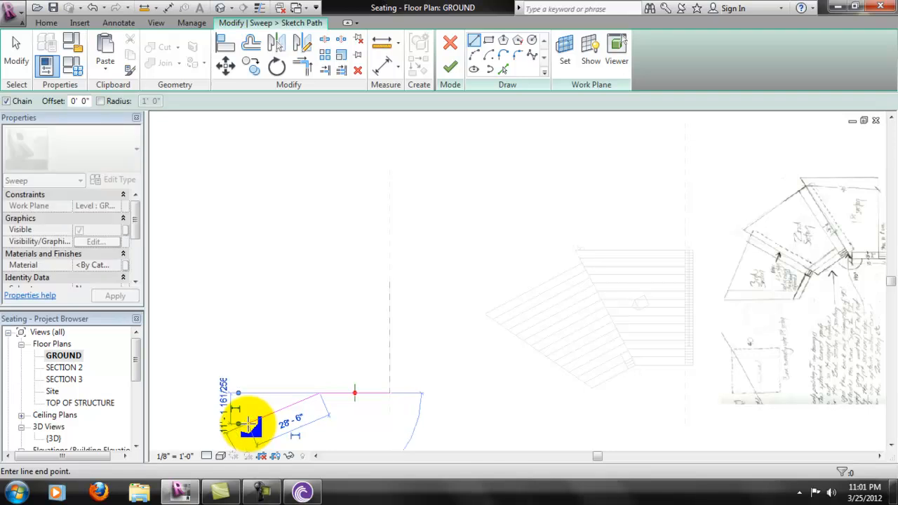
pyautogui.moveTo(298, 395); pyautogui.dragTo(371, 320, button='middle')
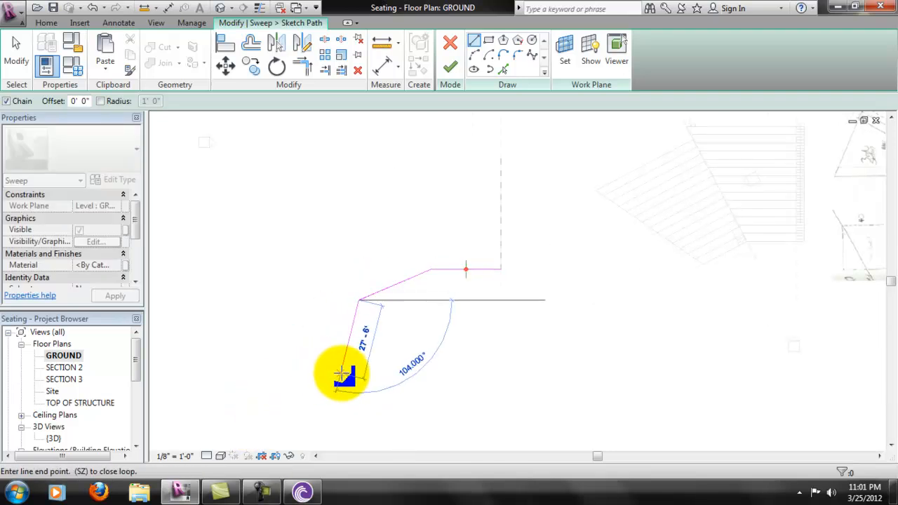
pyautogui.click(341, 375)
pyautogui.press('Escape')
pyautogui.press('Escape')
# - Set the length of the path's horizontal segment to 18'
pyautogui.click(470, 269)
pyautogui.scroll(3, 497, 270)
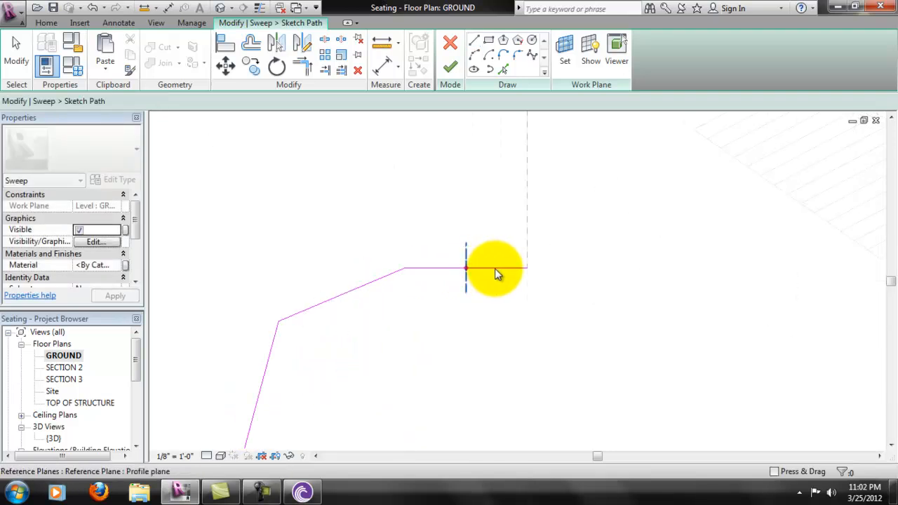
pyautogui.click(500, 271)
pyautogui.click(477, 283)
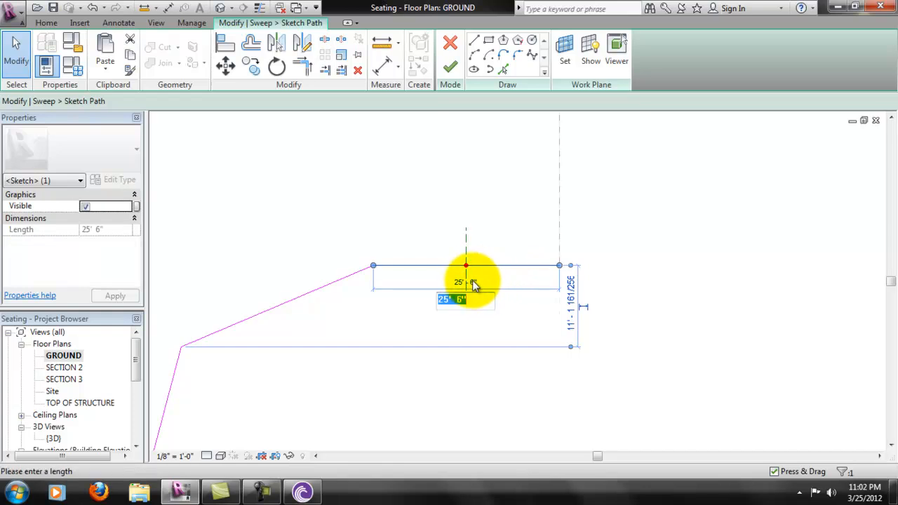
pyautogui.write("18'")
pyautogui.press('Return')
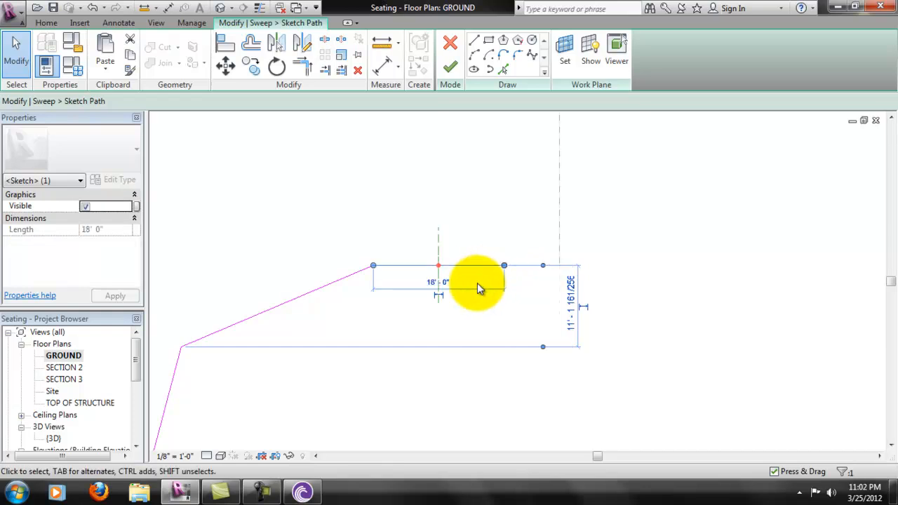
# - Try to edit the length of the path's middle sloping segment through its temporary dimensions
pyautogui.click(355, 286)
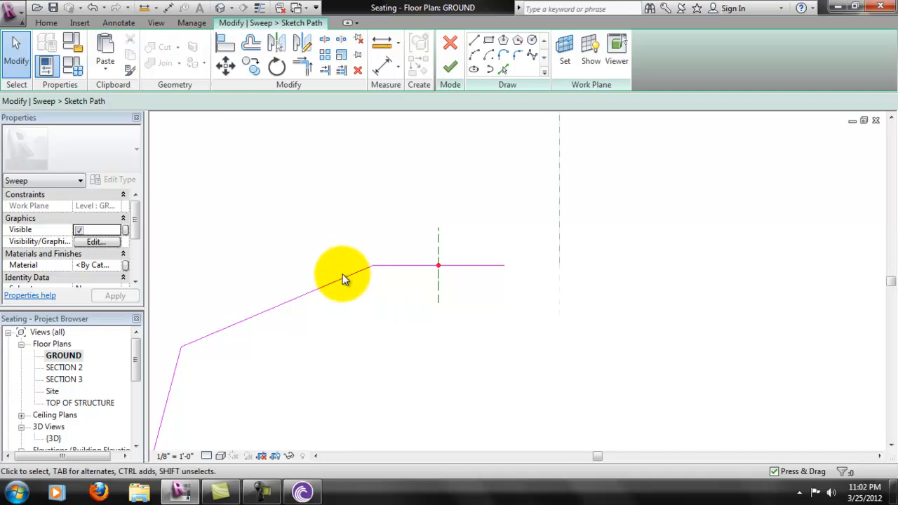
pyautogui.click(351, 280)
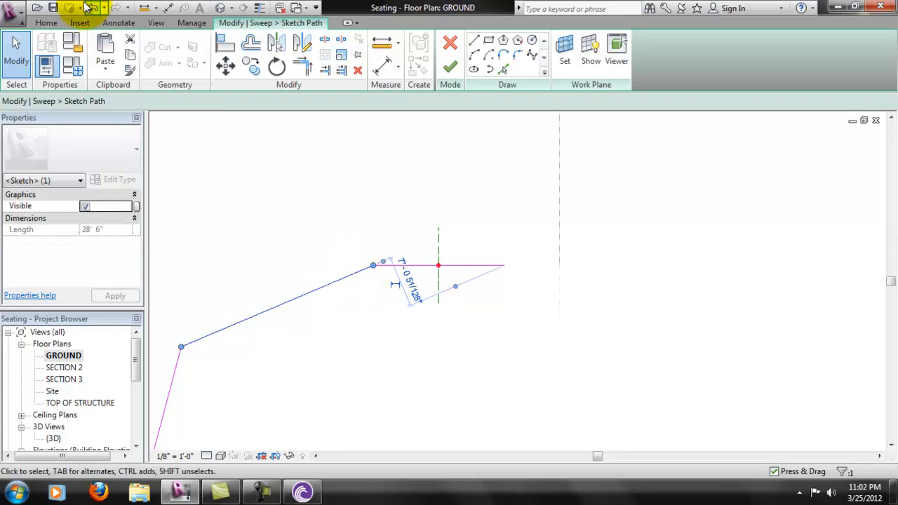
pyautogui.scroll(2, 400, 254)
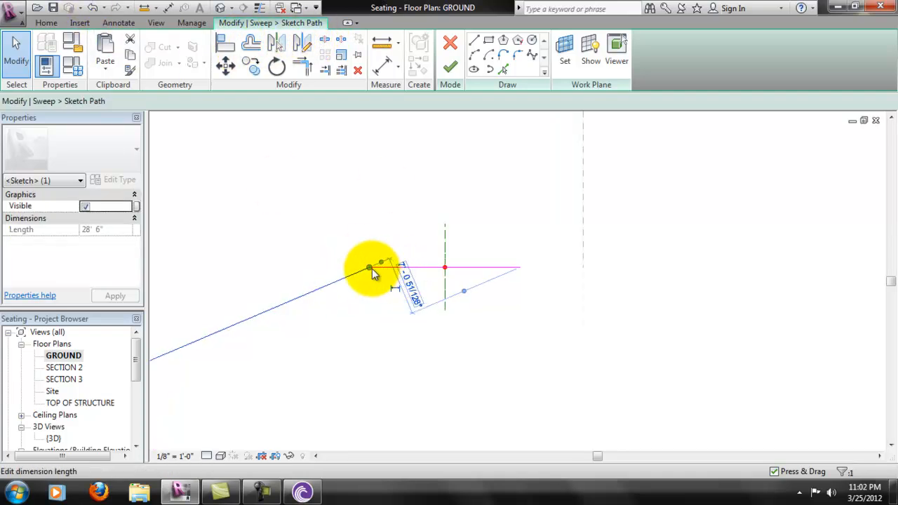
pyautogui.scroll(-1, 358, 275)
pyautogui.click(371, 295)
pyautogui.scroll(-4, 498, 271)
pyautogui.moveTo(435, 283); pyautogui.dragTo(473, 271, button='middle')
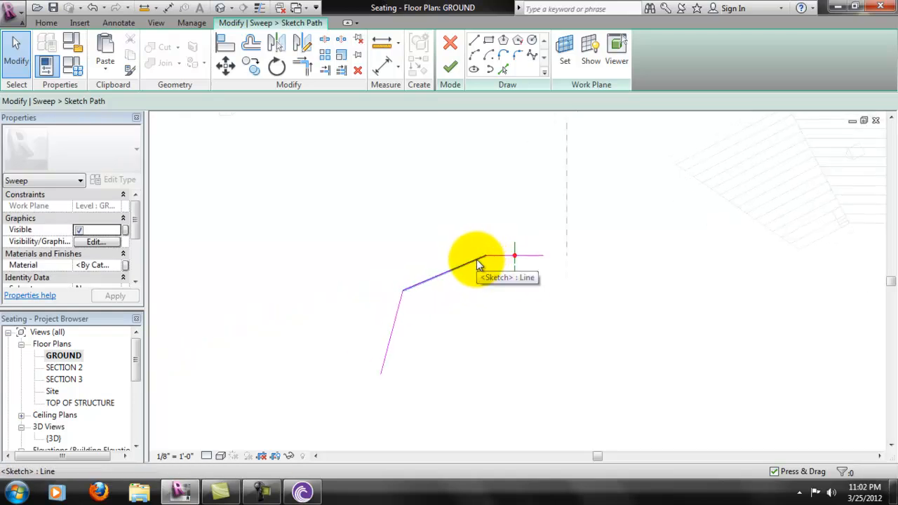
# - Try to place an aligned dimension on the middle sloping segment by picking the line itself
pyautogui.click(386, 69)
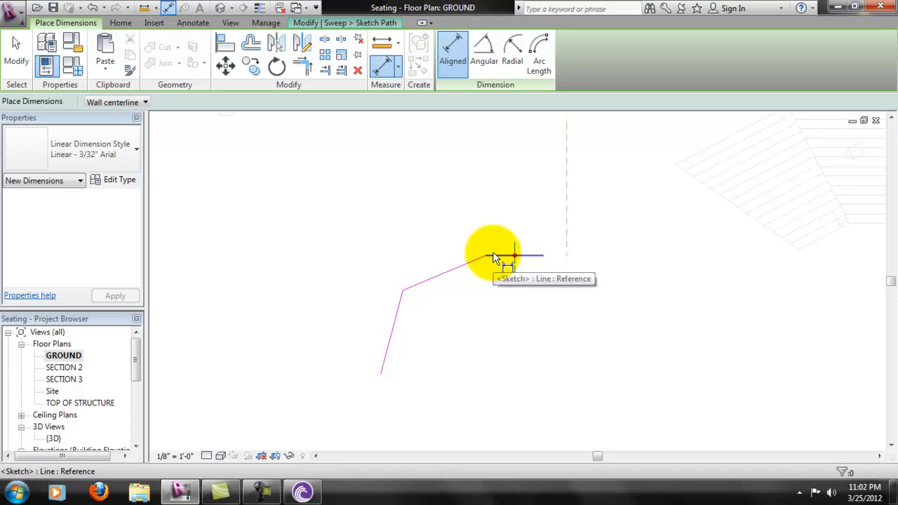
pyautogui.click(458, 254)
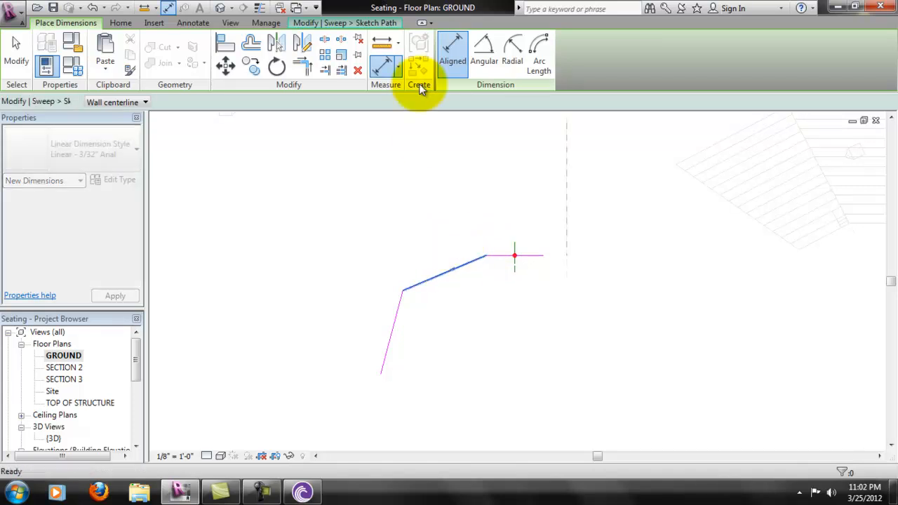
pyautogui.click(384, 67)
pyautogui.click(398, 67)
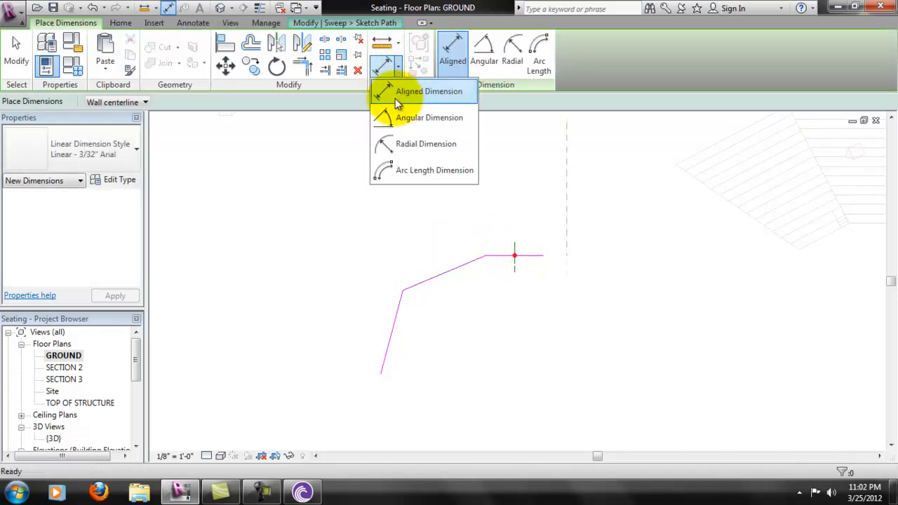
pyautogui.click(397, 97)
pyautogui.click(466, 261)
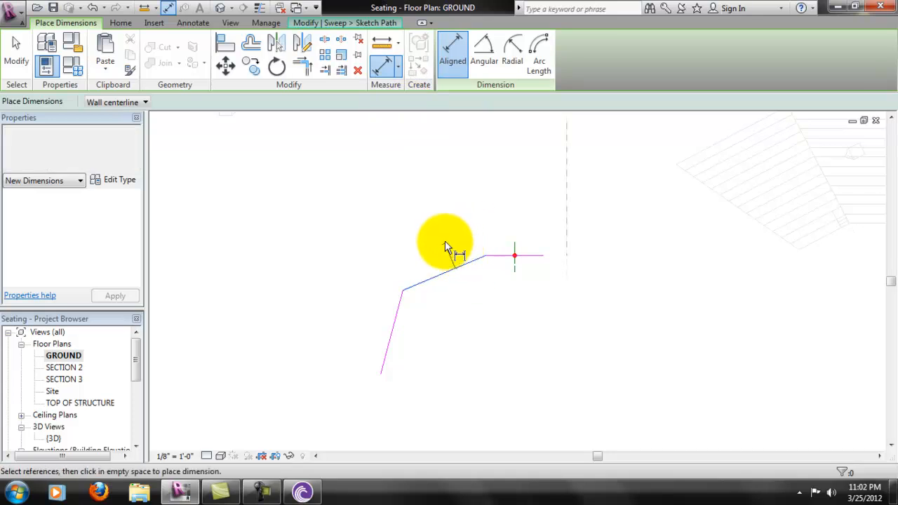
pyautogui.press('Escape')
# - Place an aligned dimension between the two endpoints of the middle sloping segment
pyautogui.click(486, 255)
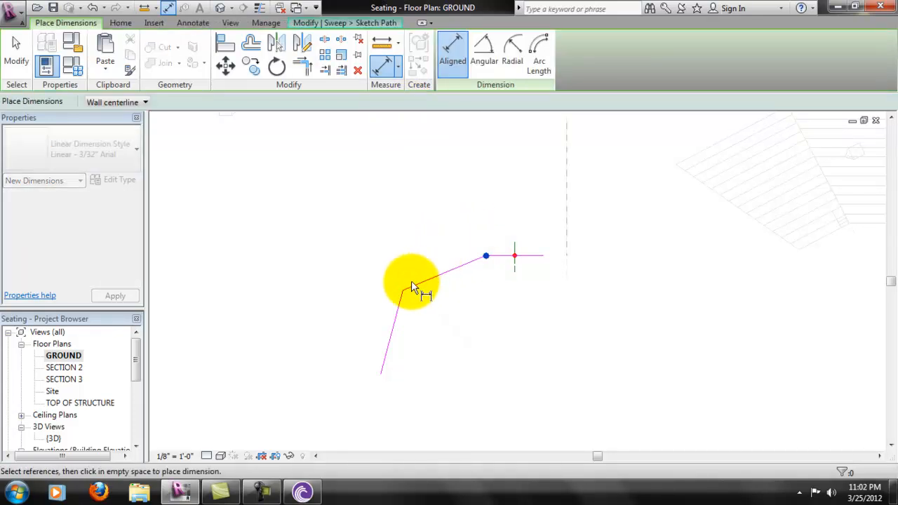
pyautogui.click(403, 289)
pyautogui.click(450, 272)
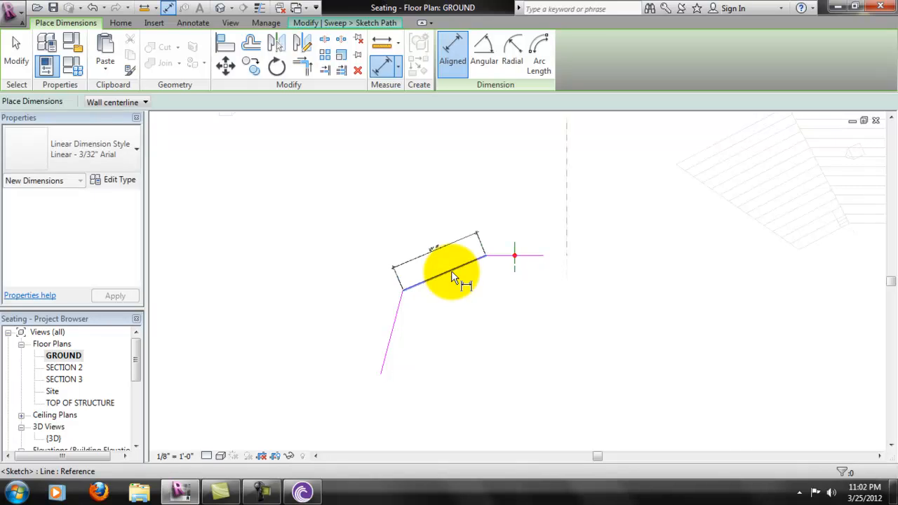
pyautogui.click(452, 272)
pyautogui.scroll(2, 452, 255)
pyautogui.press('Escape')
pyautogui.press('Escape')
pyautogui.scroll(-2, 460, 281)
# - Try to change the middle sloping segment's length using the new aligned dimension
pyautogui.click(449, 271)
pyautogui.scroll(2, 439, 253)
pyautogui.click(441, 244)
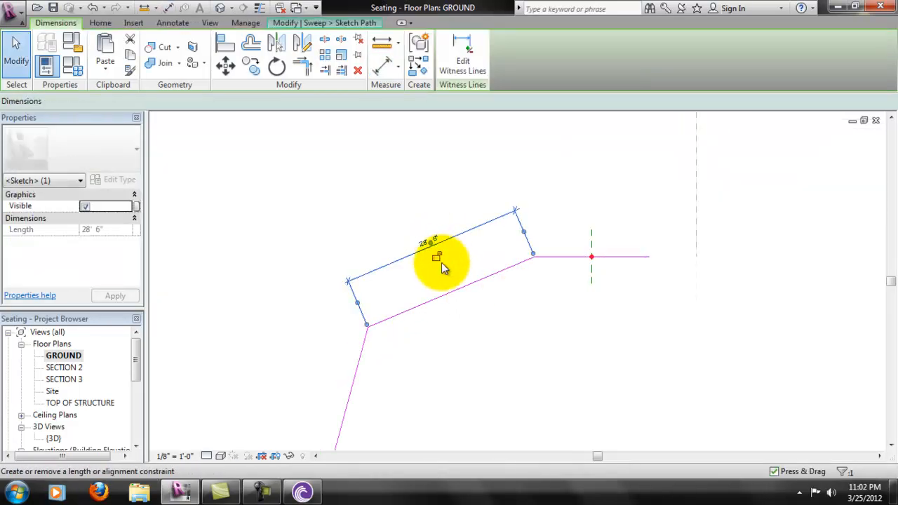
pyautogui.click(441, 299)
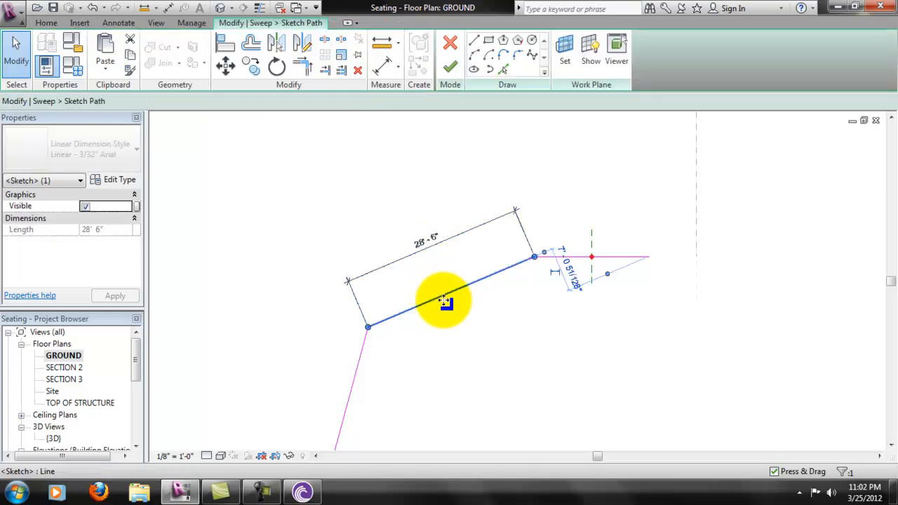
pyautogui.click(496, 305)
# - Delete all three path segments together with the aligned dimension
pyautogui.scroll(-6, 463, 263)
pyautogui.moveTo(424, 217); pyautogui.dragTo(568, 367)
pyautogui.press('Delete')
pyautogui.scroll(1, 531, 268)
pyautogui.scroll(2, 530, 257)
pyautogui.click(520, 256)
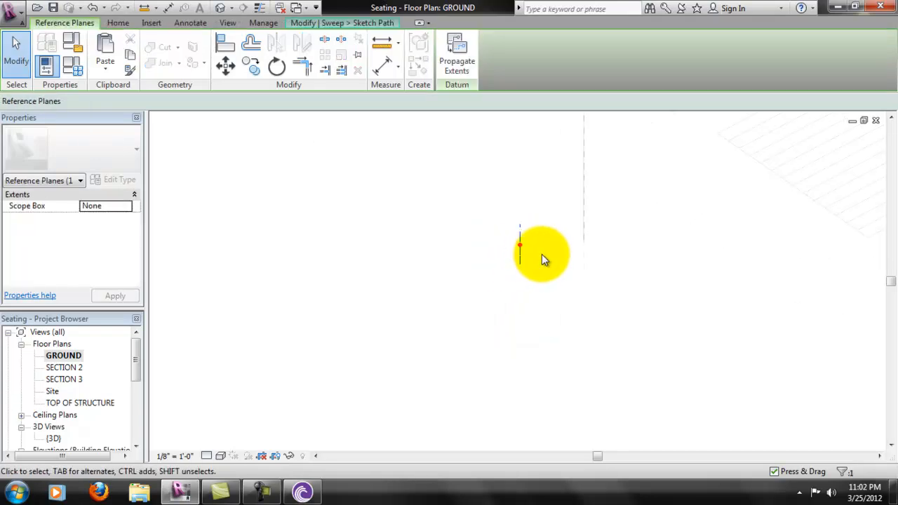
pyautogui.moveTo(519, 203); pyautogui.dragTo(483, 264, button='middle')
pyautogui.click(487, 227)
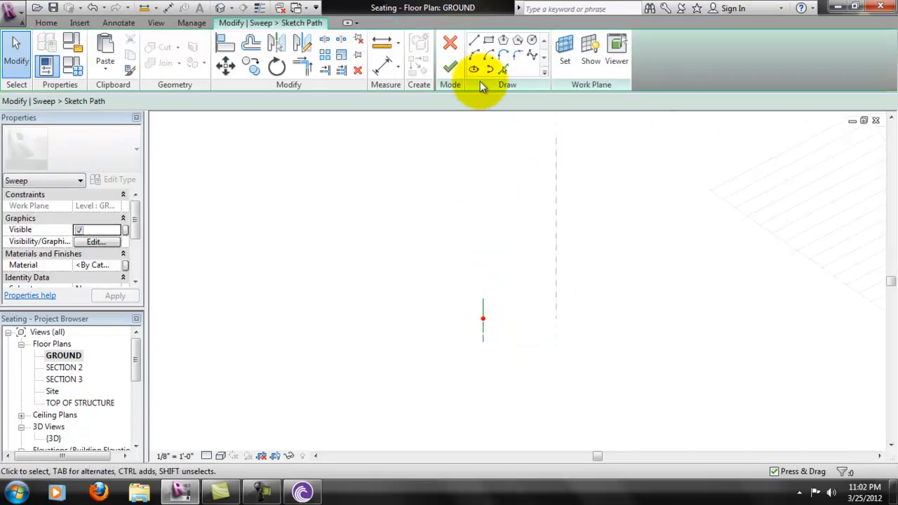
# - Discard the path sketch and the sweep, and cancel the in-place component without keeping it
pyautogui.click(450, 45)
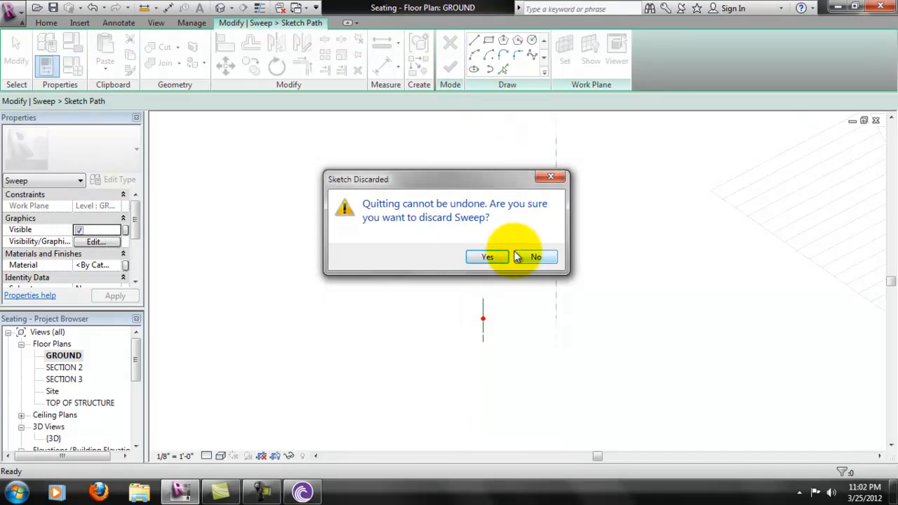
pyautogui.click(488, 257)
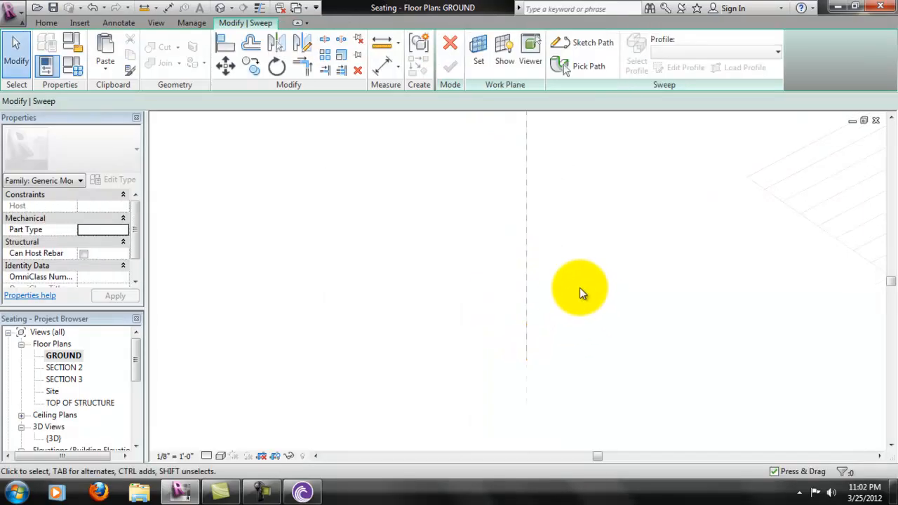
pyautogui.scroll(-3, 606, 313)
pyautogui.moveTo(654, 285); pyautogui.dragTo(635, 279, button='middle')
pyautogui.scroll(2, 584, 282)
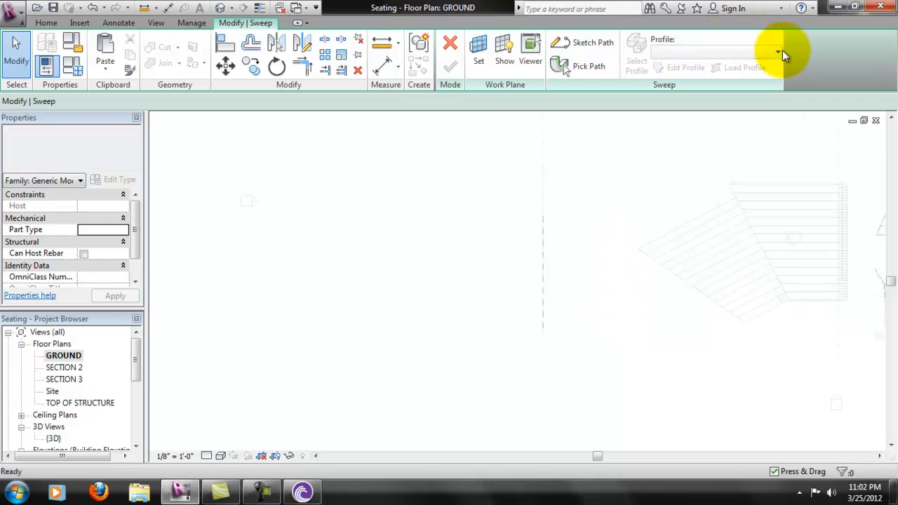
pyautogui.click(456, 43)
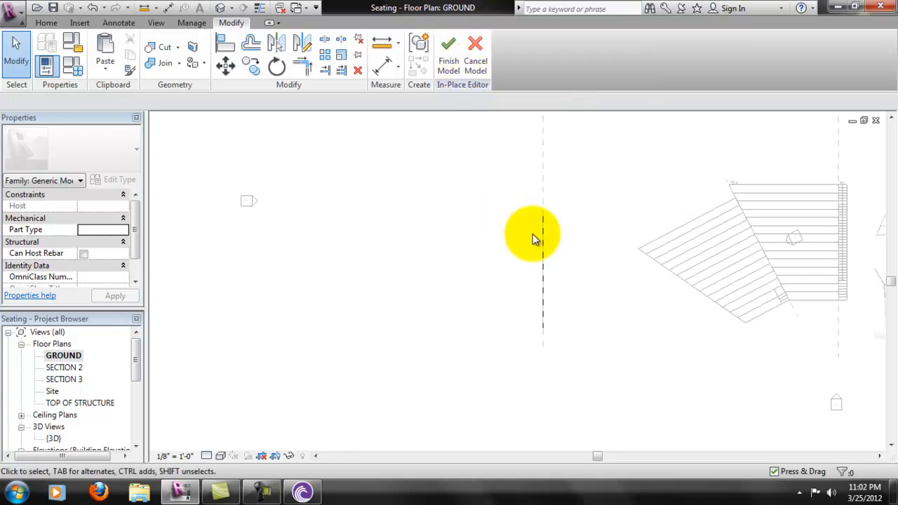
pyautogui.click(477, 69)
pyautogui.click(475, 261)
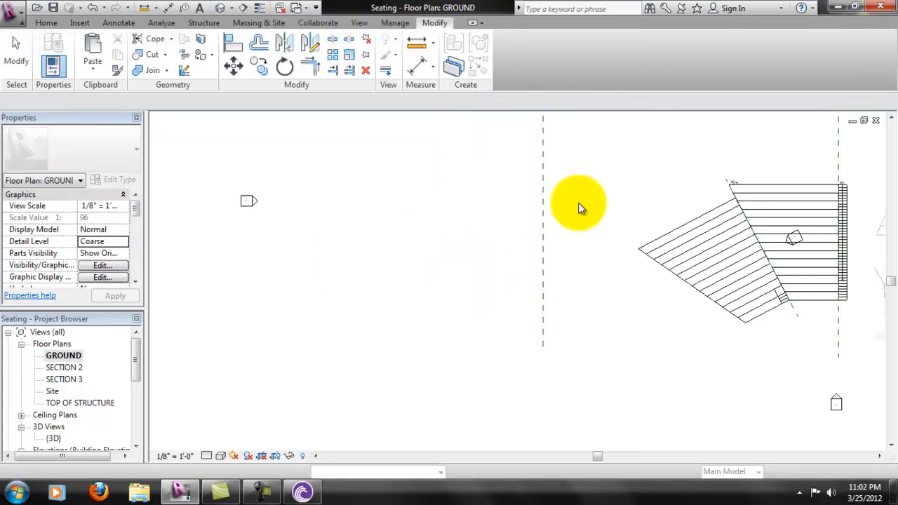
# - Open the East Method Two elevation view
pyautogui.moveTo(547, 175)
pyautogui.mouseDown(button='middle')
pyautogui.moveTo(498, 203)
pyautogui.moveTo(453, 209)
pyautogui.moveTo(437, 186)
pyautogui.mouseUp(button='middle')
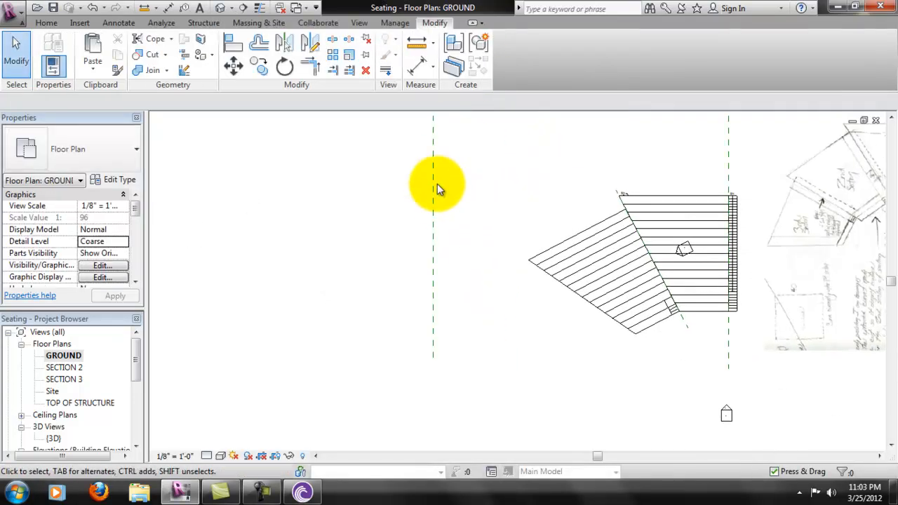
pyautogui.click(433, 203)
pyautogui.click(228, 363)
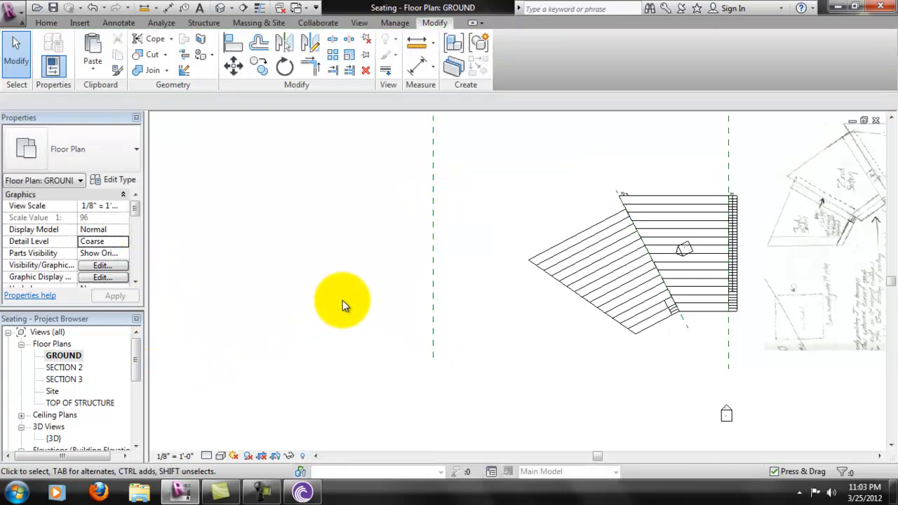
pyautogui.scroll(-3, 137, 382)
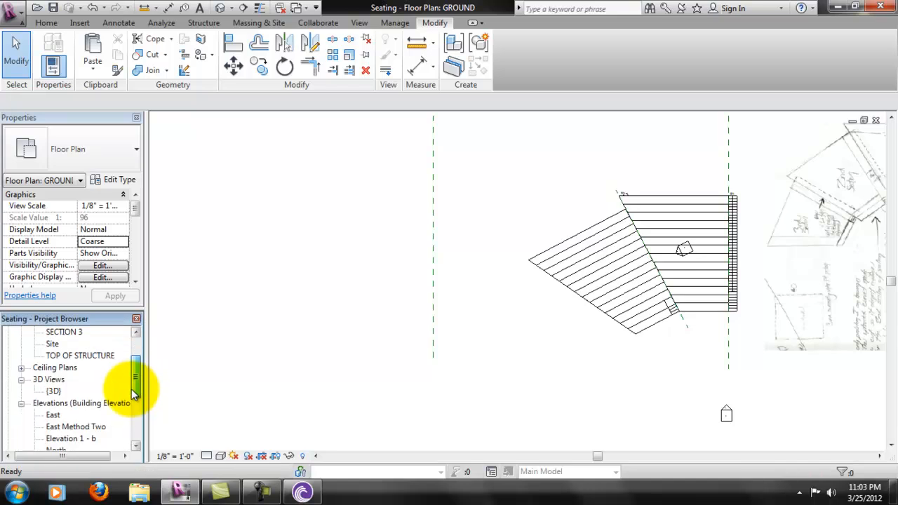
pyautogui.doubleClick(91, 415)
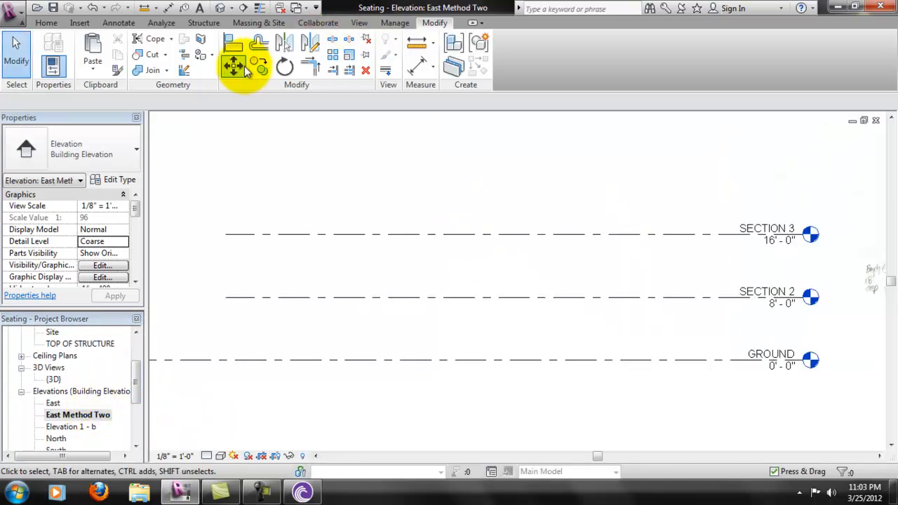
pyautogui.click(44, 23)
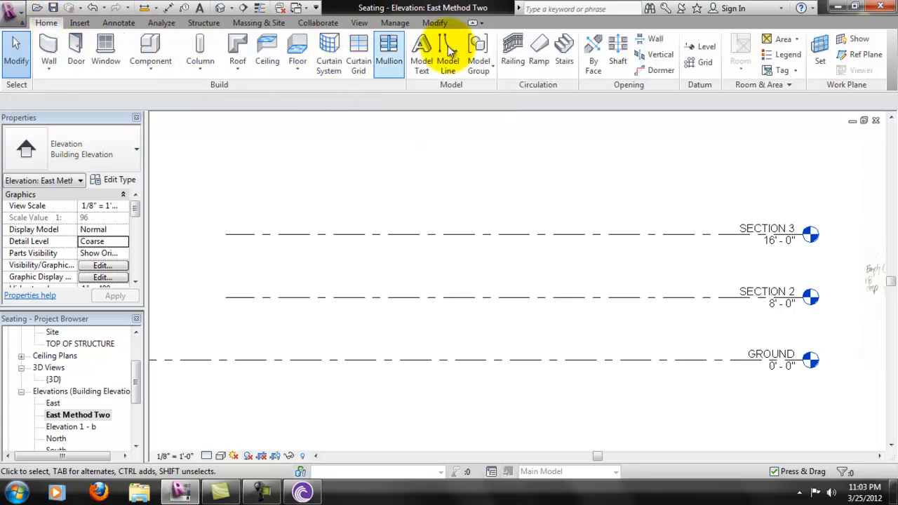
pyautogui.click(150, 66)
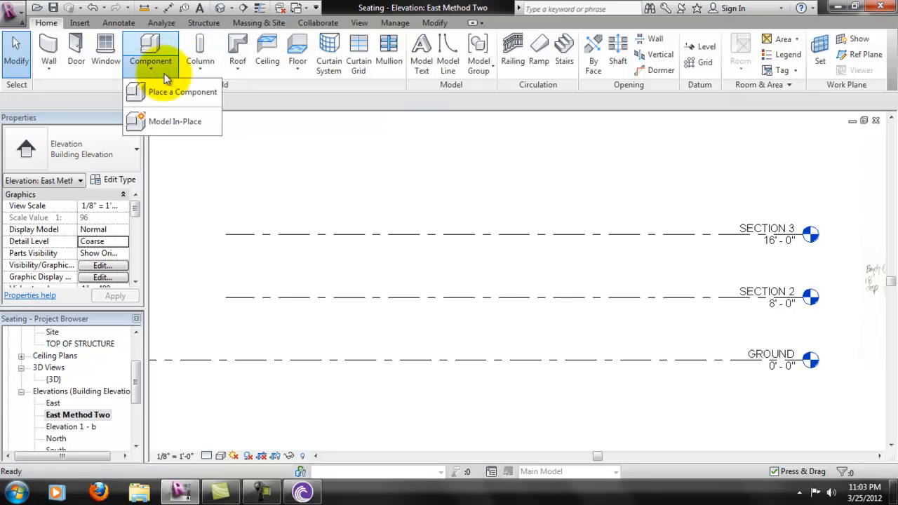
pyautogui.click(169, 119)
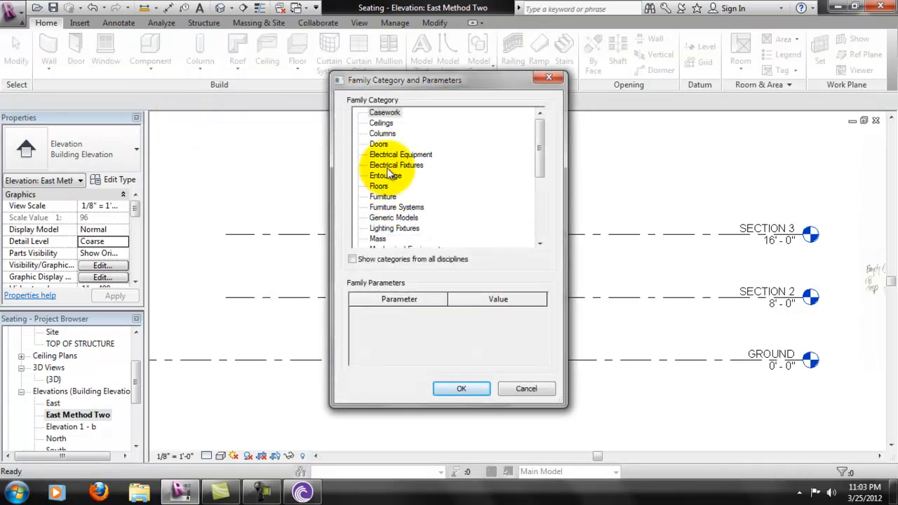
pyautogui.doubleClick(393, 207)
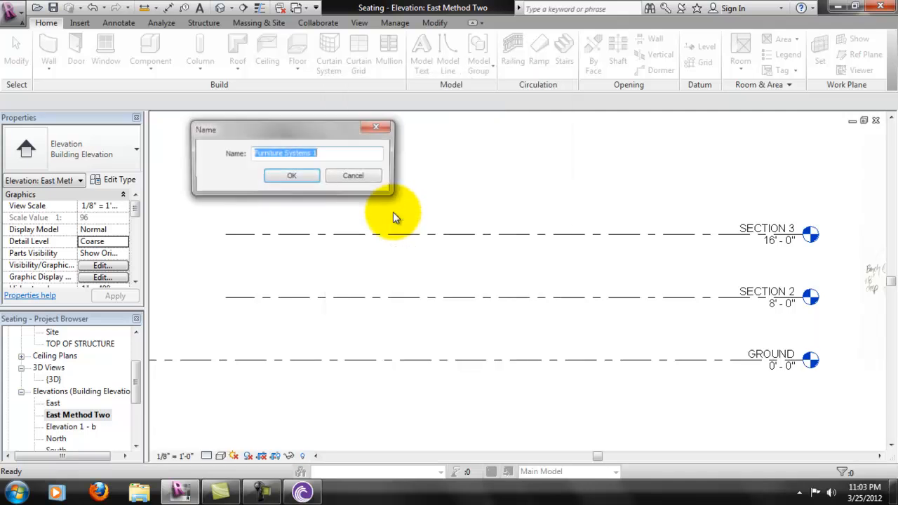
pyautogui.click(368, 179)
# - Create an in-place component in the Generic Models category and name it Method Two
pyautogui.click(150, 68)
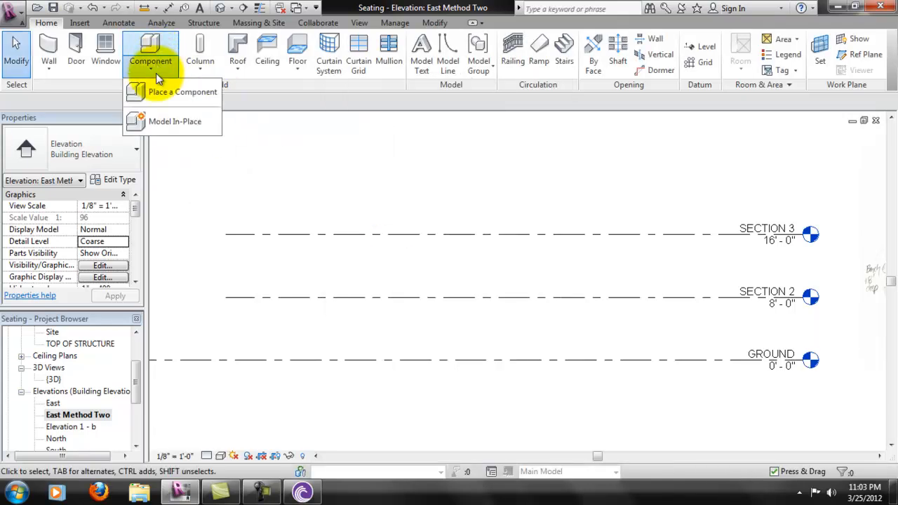
pyautogui.click(166, 121)
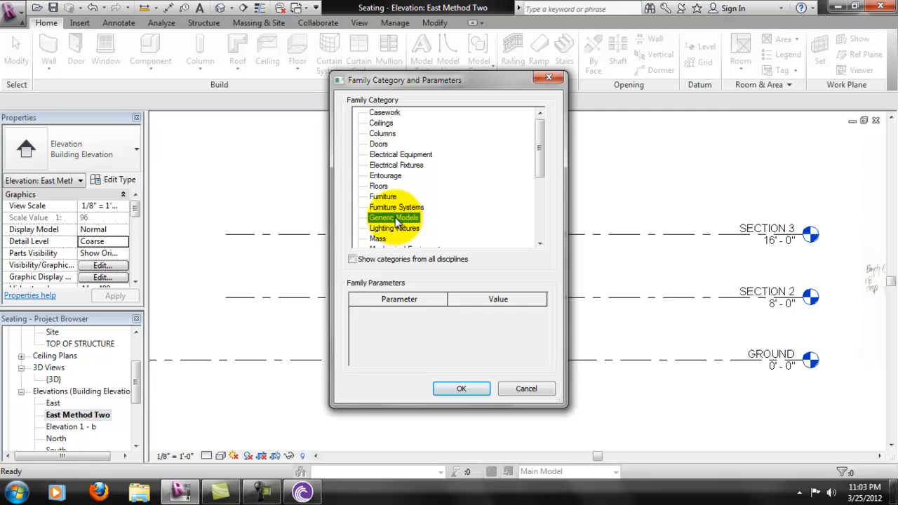
pyautogui.doubleClick(395, 218)
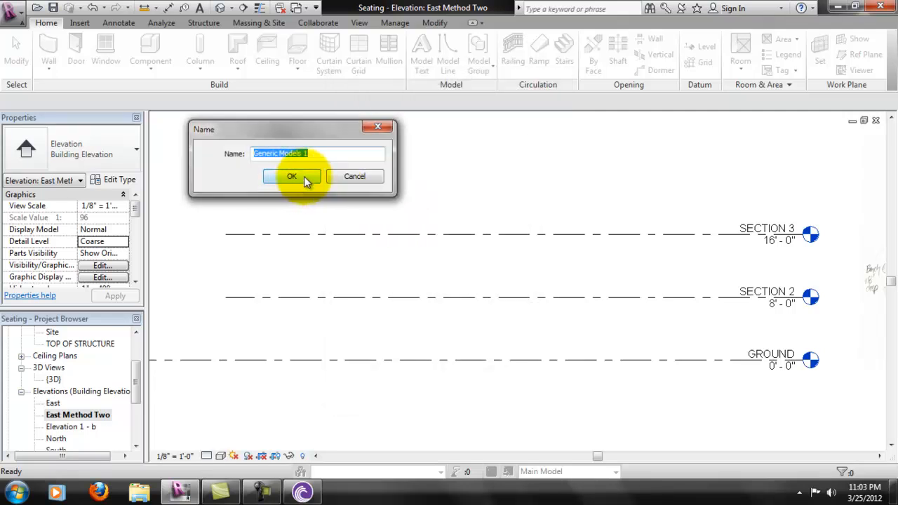
pyautogui.write('Method Two')
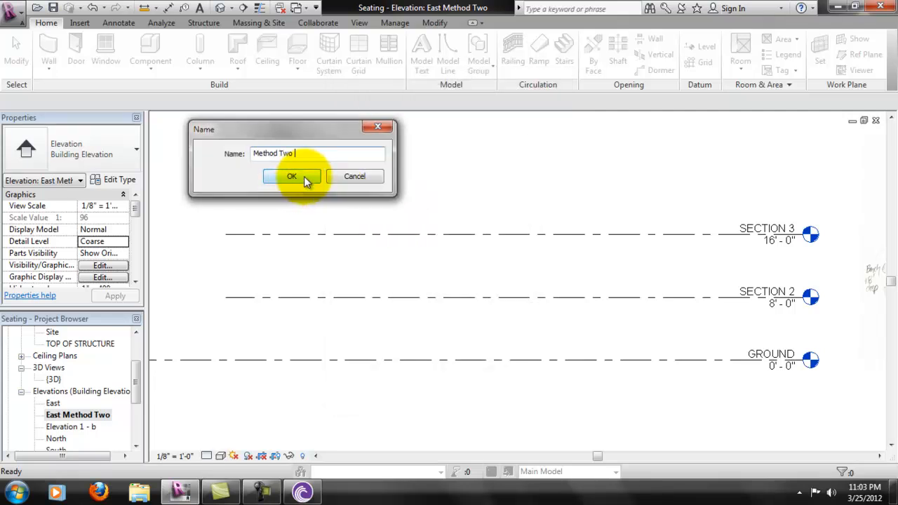
pyautogui.click(292, 176)
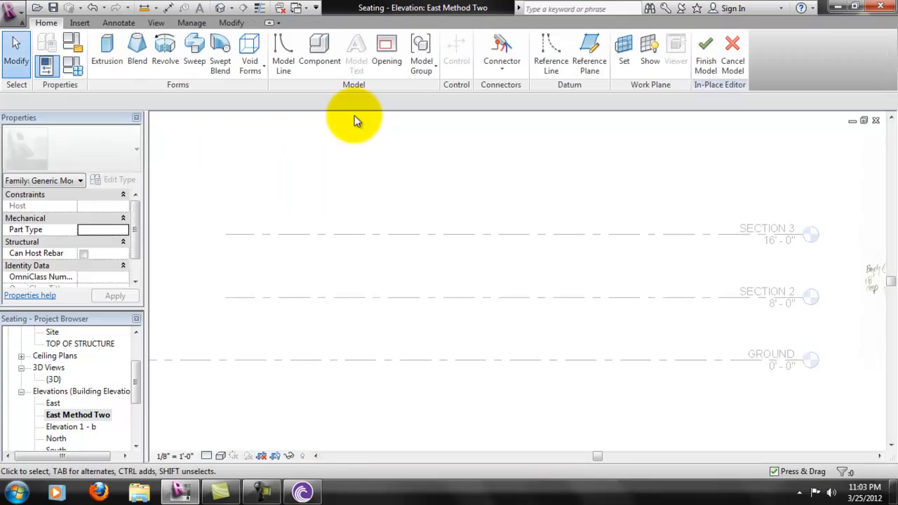
# - Start a sweep and set its work plane to Reference Plane : Method Two Plane
pyautogui.click(198, 66)
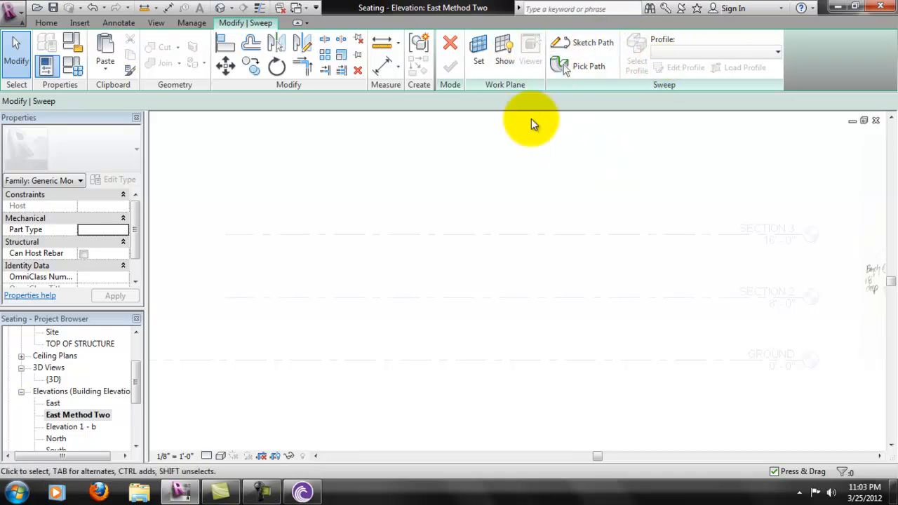
pyautogui.click(482, 65)
pyautogui.click(388, 214)
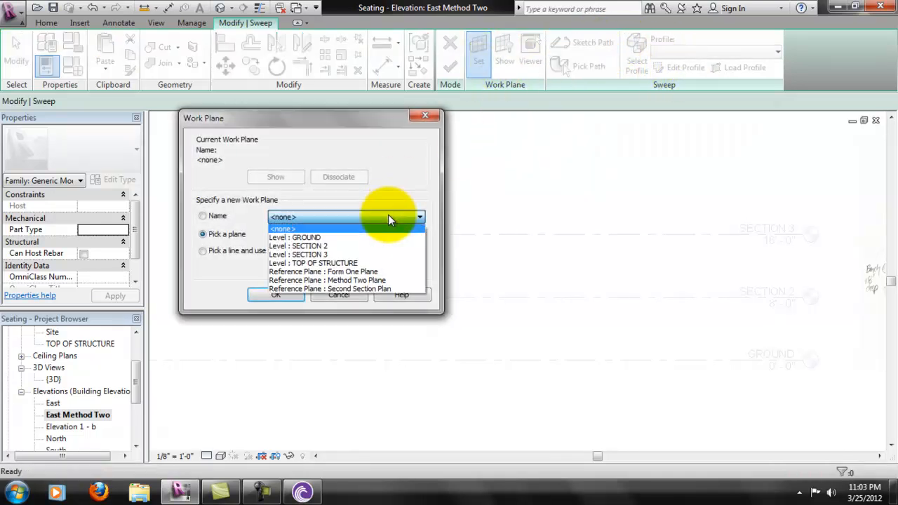
pyautogui.click(371, 288)
pyautogui.click(370, 219)
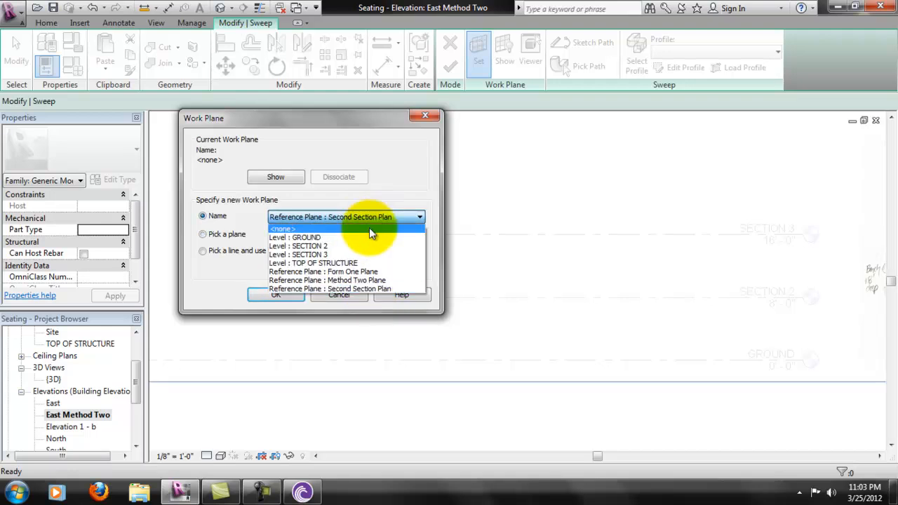
pyautogui.click(356, 281)
pyautogui.click(278, 293)
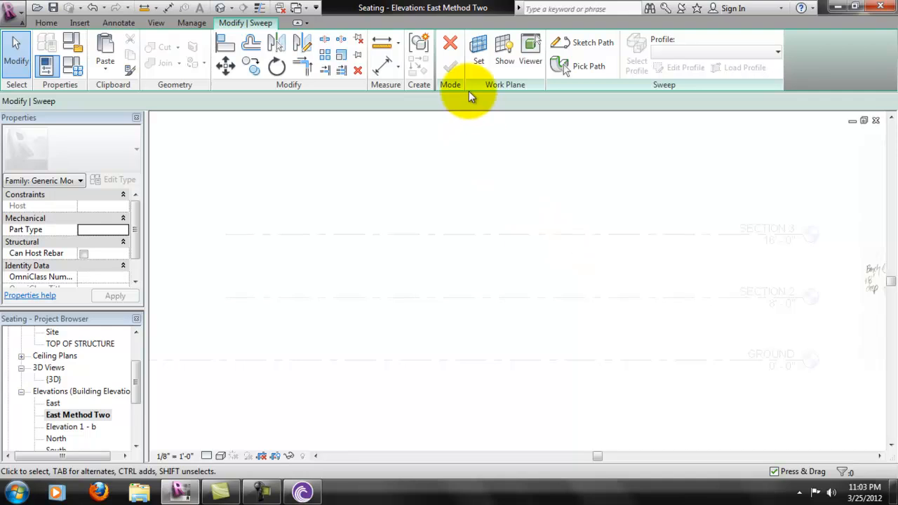
pyautogui.scroll(2, 534, 295)
pyautogui.scroll(3, 537, 296)
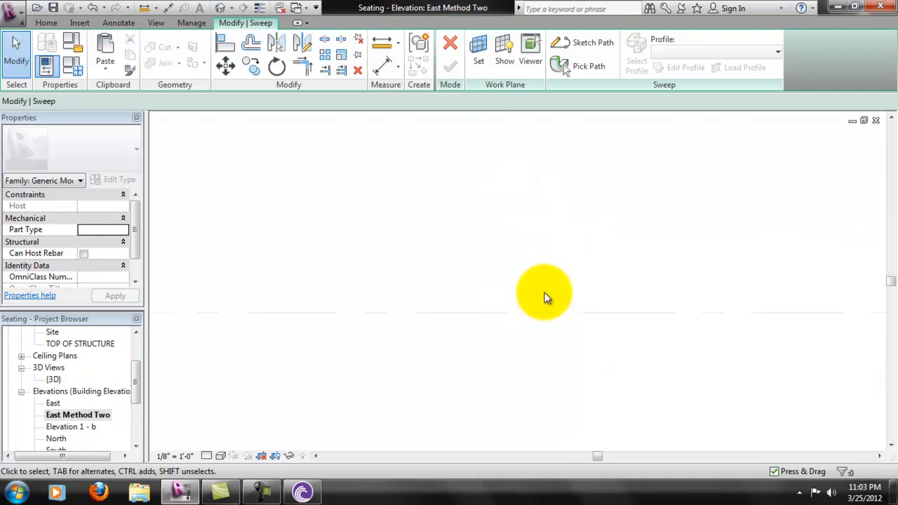
pyautogui.scroll(3, 548, 292)
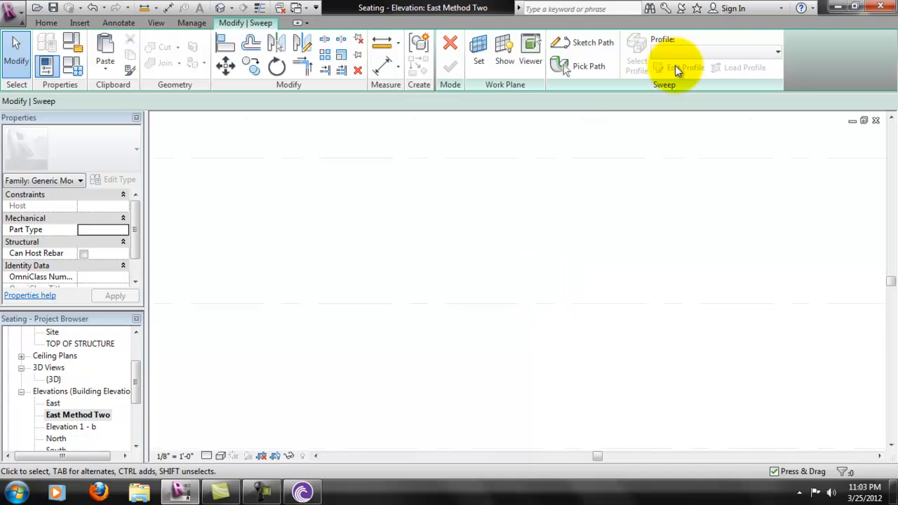
pyautogui.click(698, 51)
pyautogui.click(696, 51)
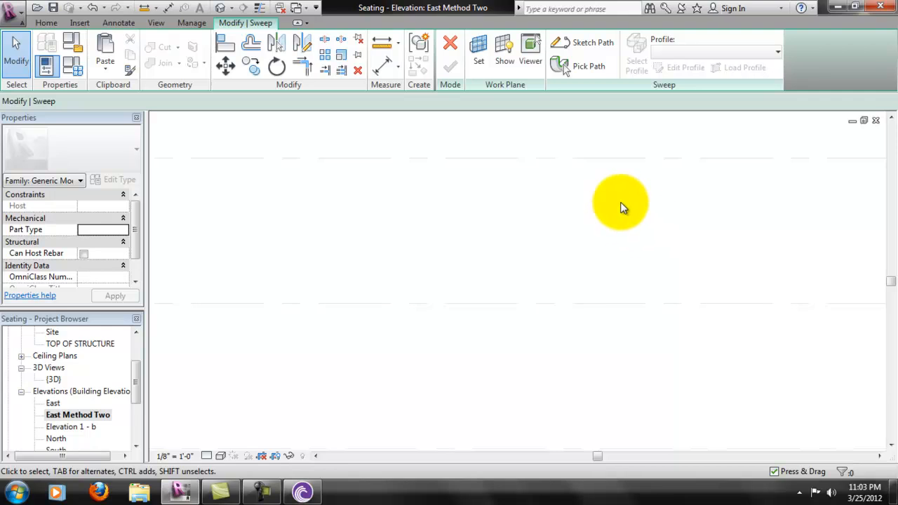
pyautogui.scroll(-2, 620, 218)
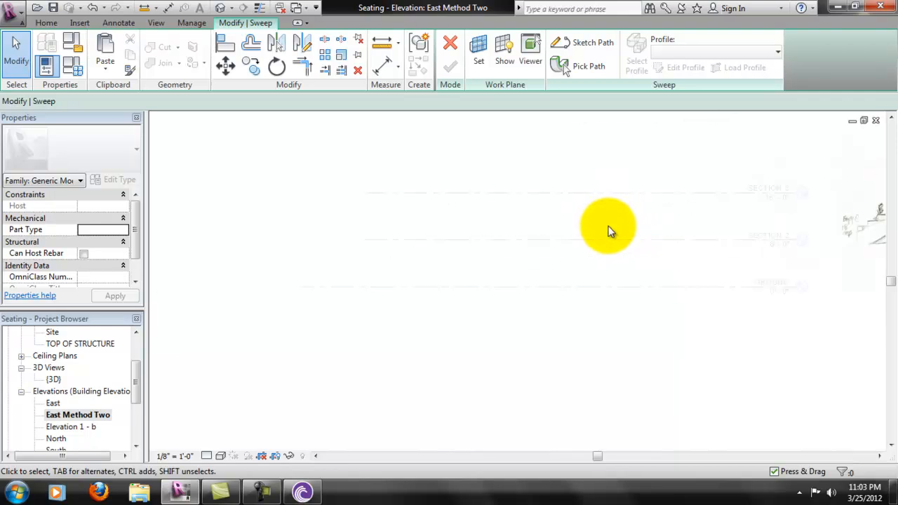
pyautogui.scroll(1, 610, 228)
# - Start sketching the sweep path and, in the GROUND floor plan, set its work plane to Level : GROUND
pyautogui.click(594, 50)
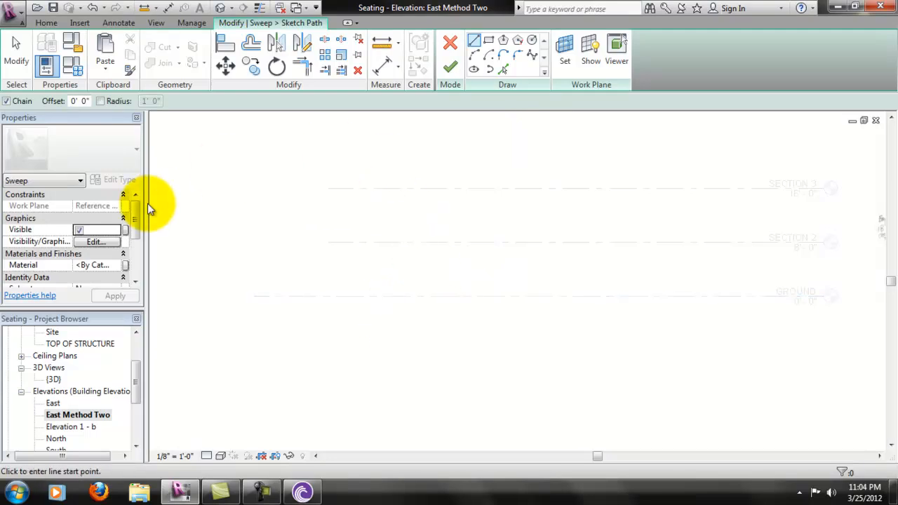
pyautogui.moveTo(135, 381); pyautogui.dragTo(136, 331)
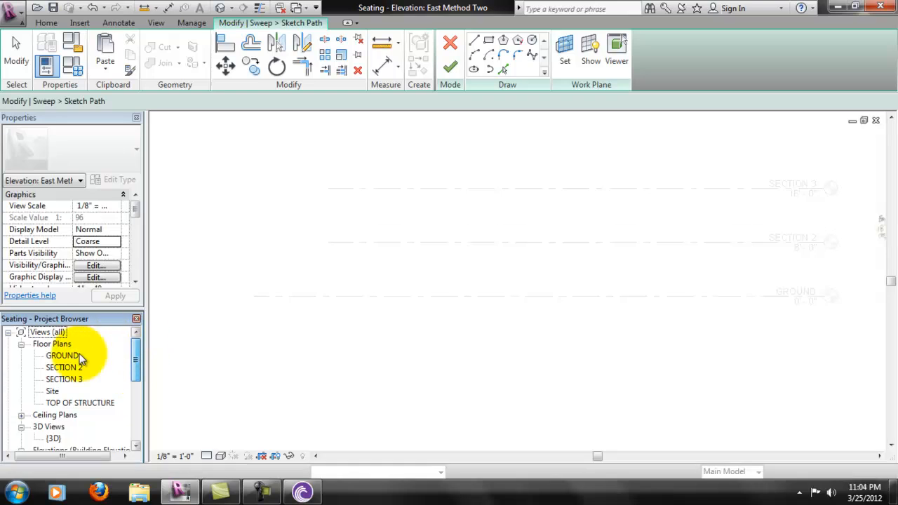
pyautogui.doubleClick(64, 356)
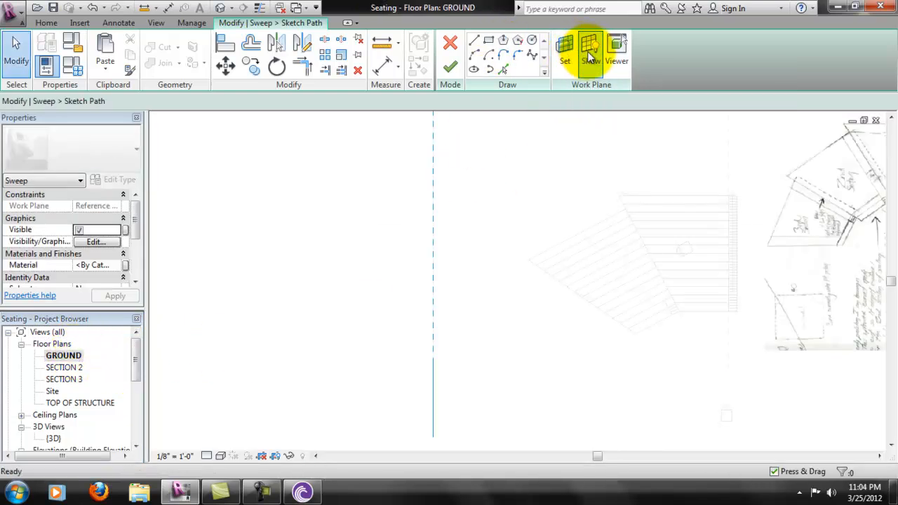
pyautogui.click(564, 70)
pyautogui.click(379, 217)
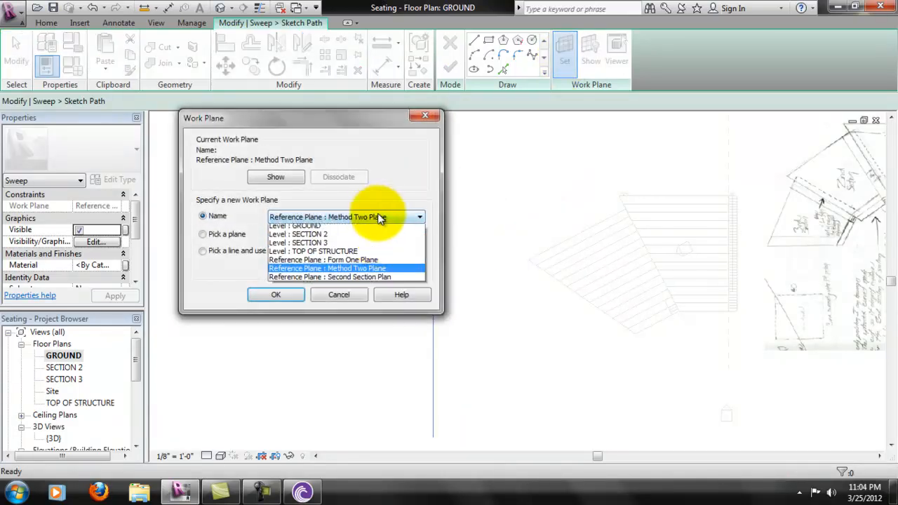
pyautogui.click(373, 231)
pyautogui.click(331, 298)
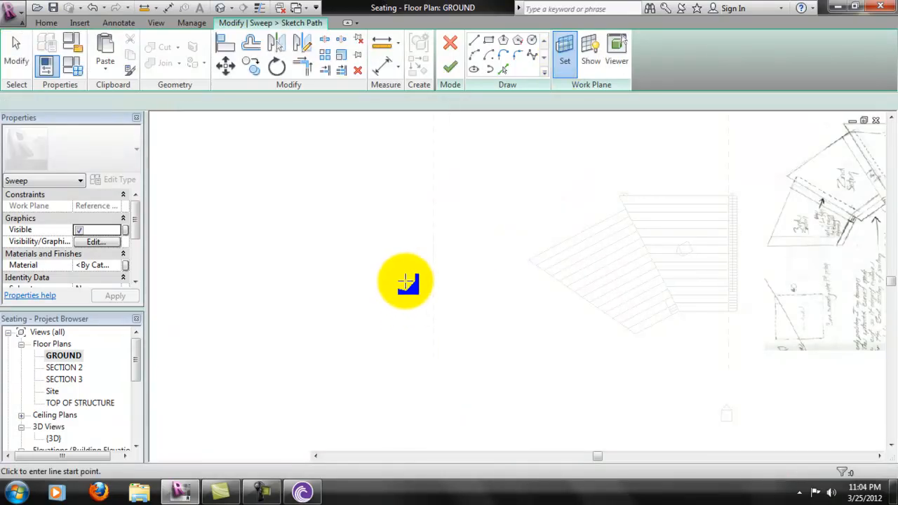
# - Sketch a three-segment path from the Method Two reference plane: about 35'-6" horizontal, 29'-0" sloping down, and 23'-6" sloping more steeply
pyautogui.click(434, 267)
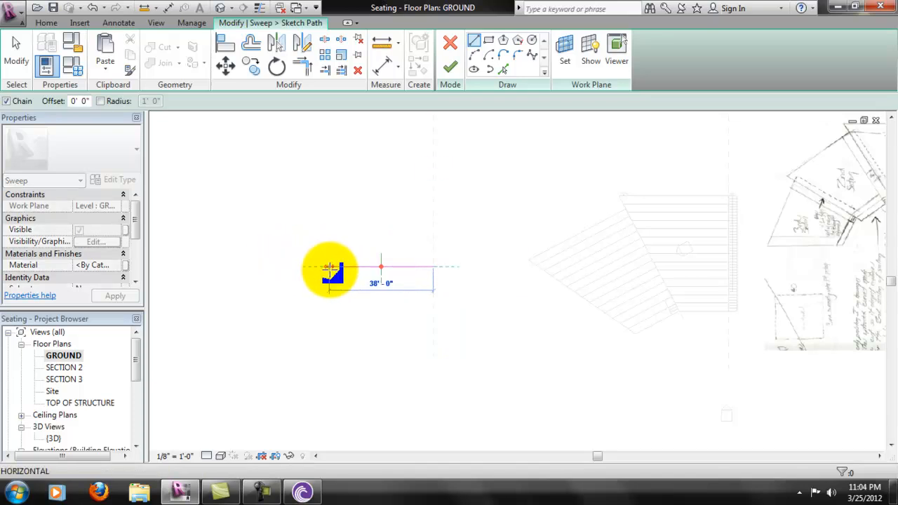
pyautogui.click(335, 270)
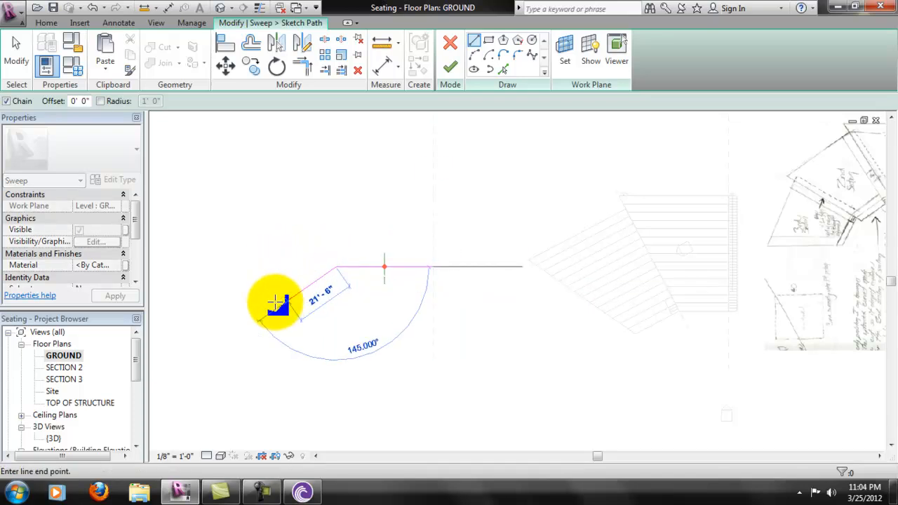
pyautogui.click(267, 307)
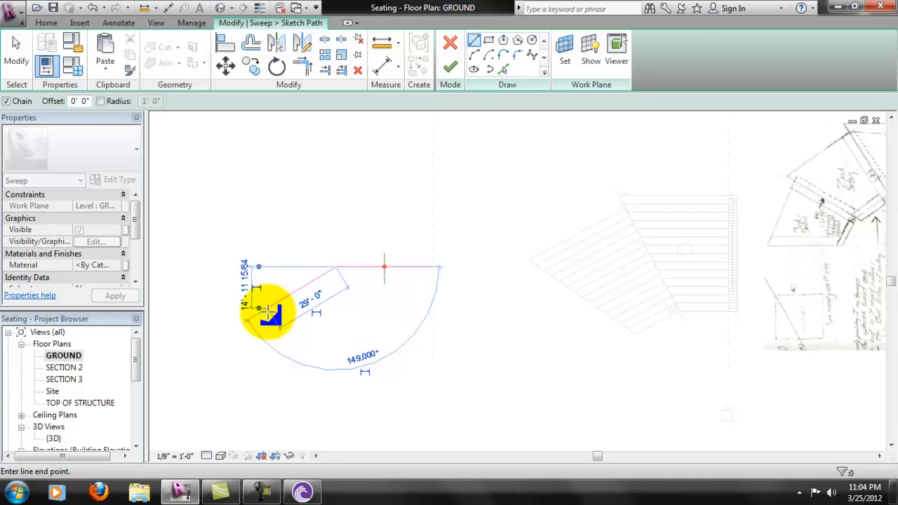
pyautogui.click(239, 364)
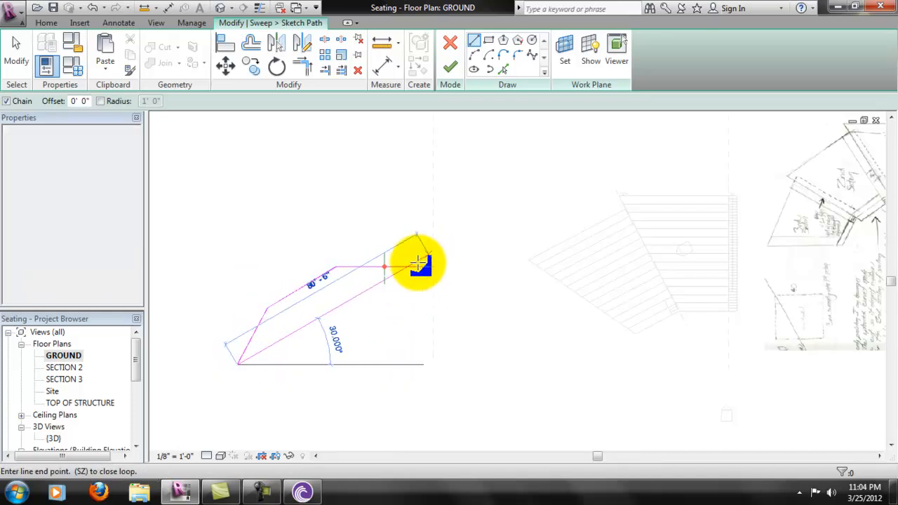
pyautogui.press('Escape')
pyautogui.press('Escape')
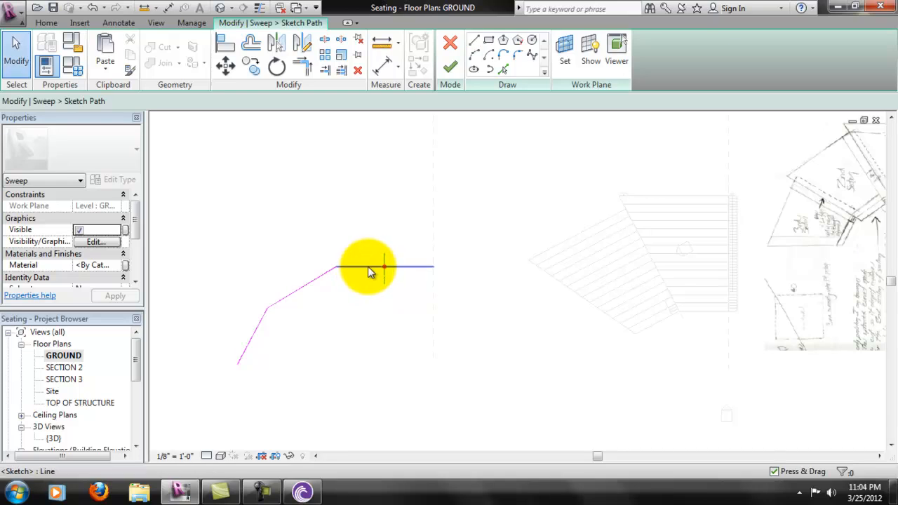
# - Shorten the horizontal path segment and set the steep end segment's length to 18'
pyautogui.click(371, 269)
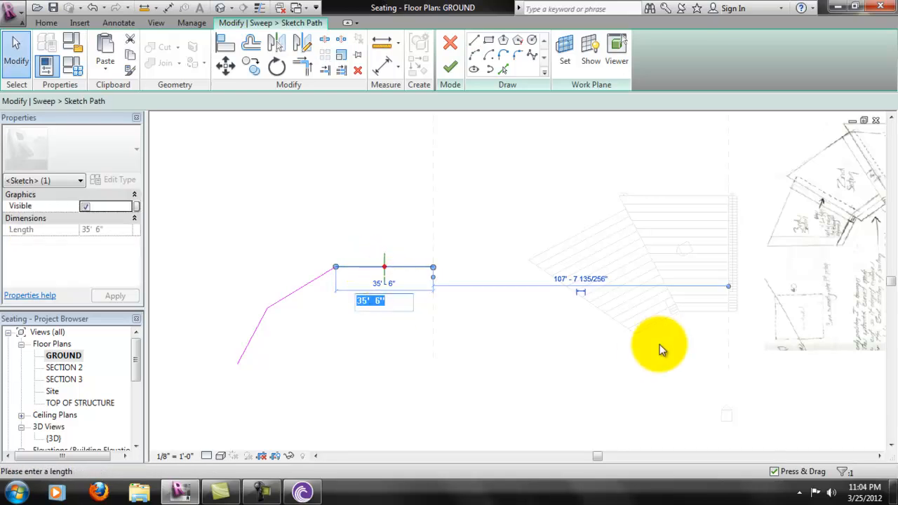
pyautogui.press('Return')
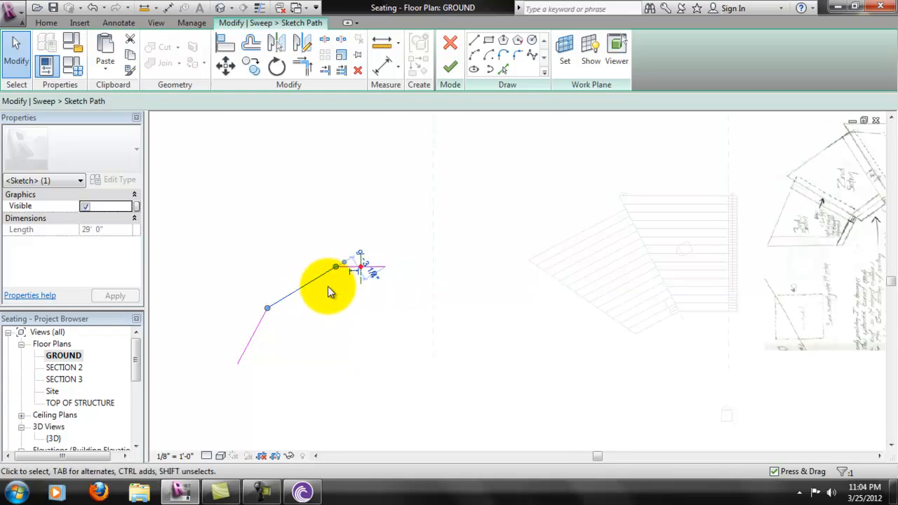
pyautogui.click(258, 318)
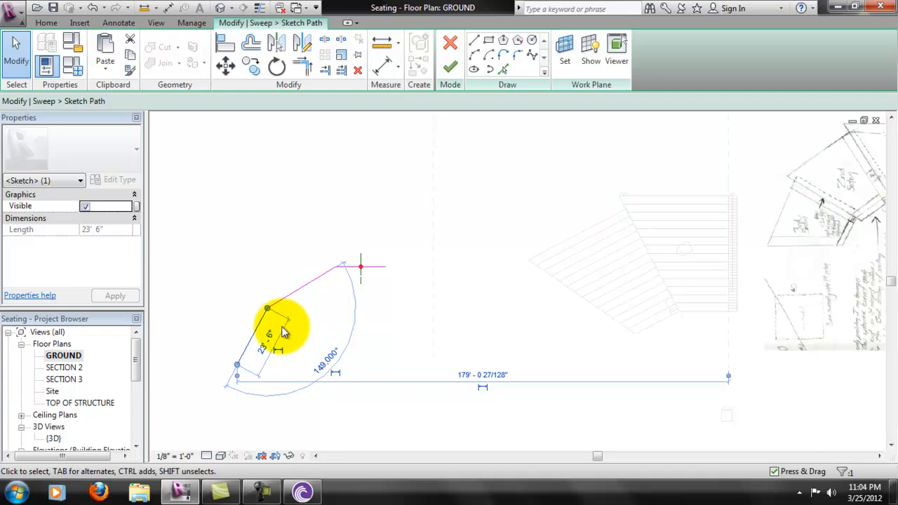
pyautogui.click(264, 339)
pyautogui.write("18'")
pyautogui.press('Return')
pyautogui.click(385, 315)
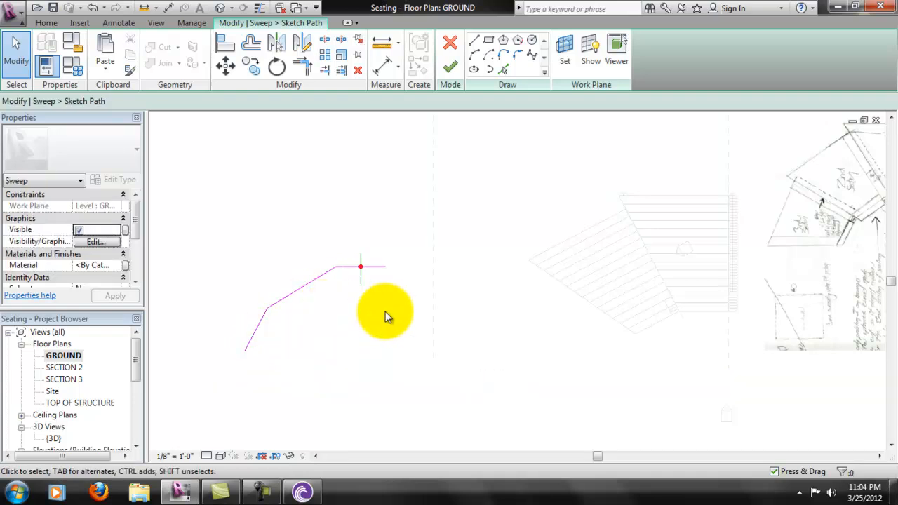
# - Shorten the middle sloping path segment from its lower end and set its length to 18'
pyautogui.click(312, 276)
pyautogui.scroll(2, 326, 309)
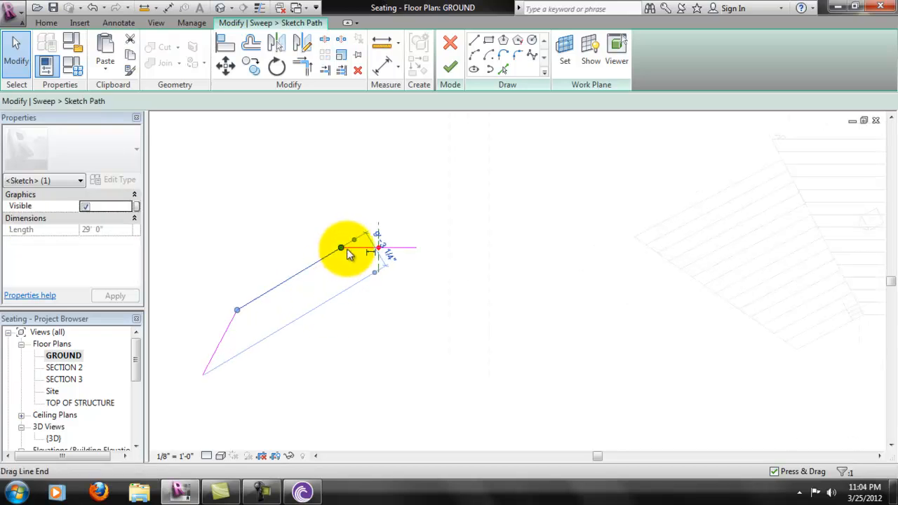
pyautogui.moveTo(242, 315); pyautogui.dragTo(260, 301)
pyautogui.click(307, 283)
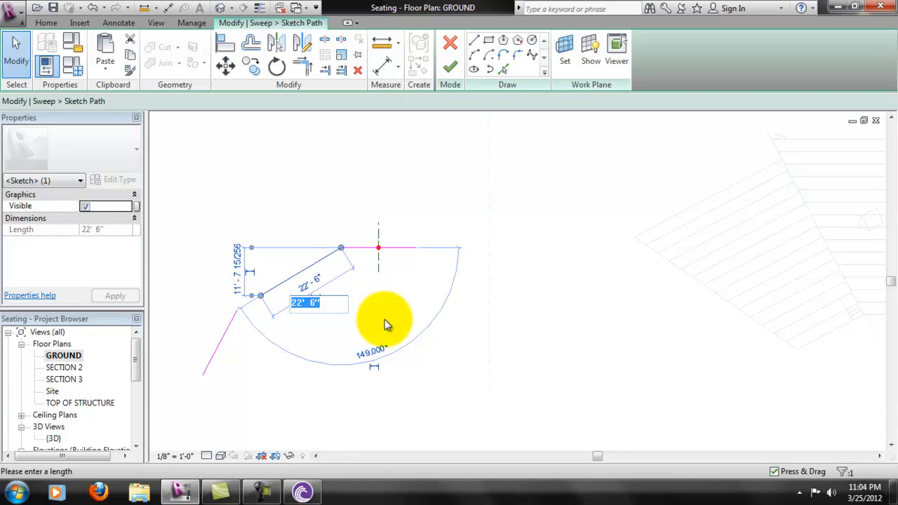
pyautogui.write("18'")
pyautogui.press('Return')
pyautogui.click(353, 319)
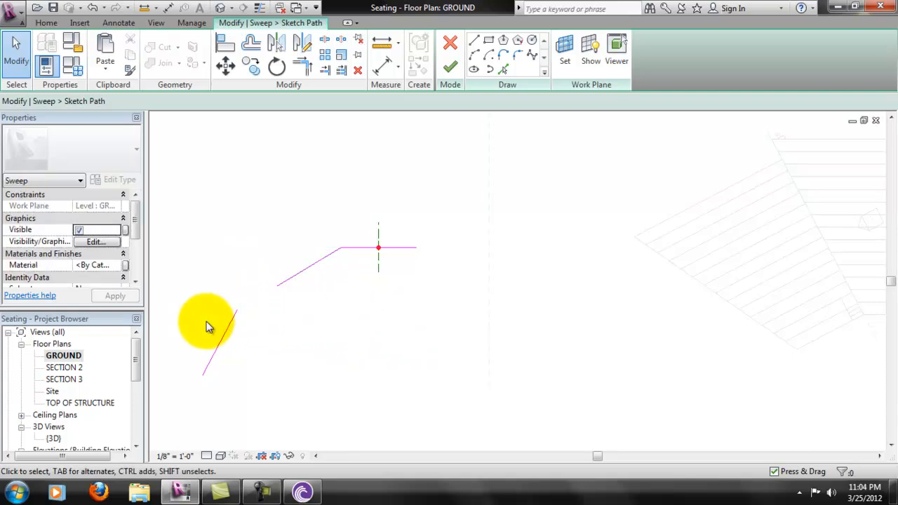
# - Delete the detached steep segment and redraw it from the middle segment's lower end, 18'-0" long at about 115° to the horizontal
pyautogui.moveTo(232, 329)
pyautogui.mouseDown()
pyautogui.moveTo(275, 297)
pyautogui.moveTo(267, 311)
pyautogui.mouseUp()
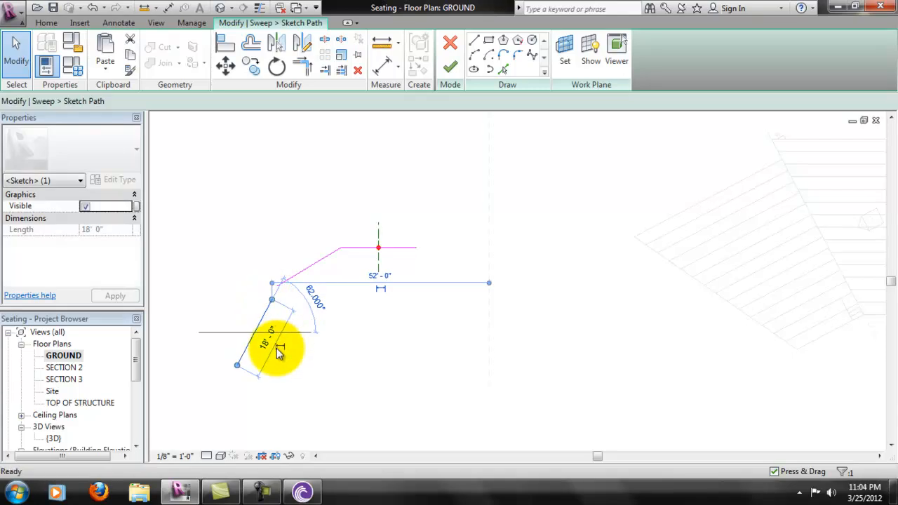
pyautogui.press('Delete')
pyautogui.click(474, 41)
pyautogui.click(279, 287)
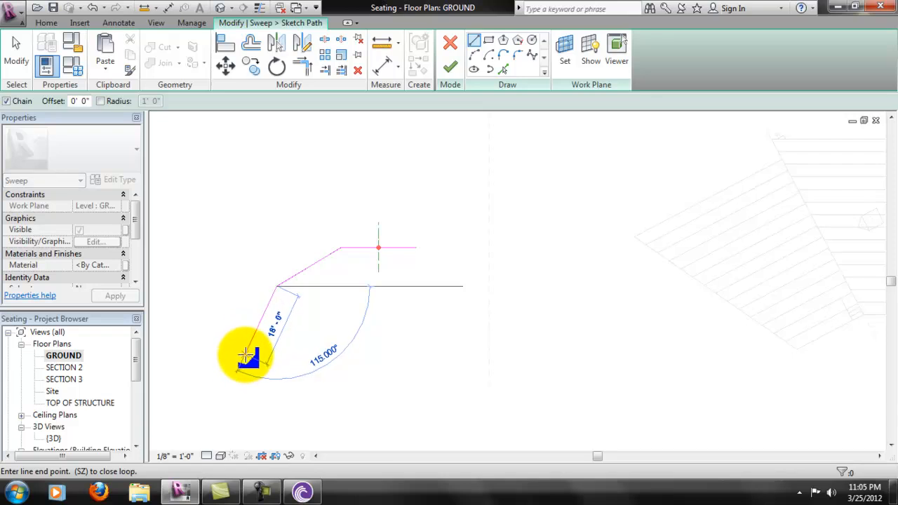
pyautogui.click(245, 354)
pyautogui.press('Escape')
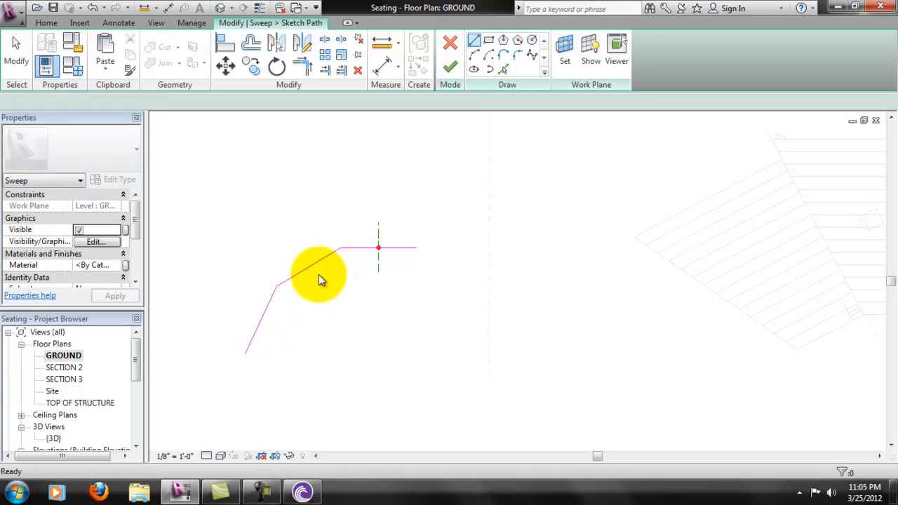
pyautogui.press('Escape')
# - Place an angular dimension between the middle sloping segment and the horizontal segment of the path
pyautogui.click(321, 260)
pyautogui.click(353, 175)
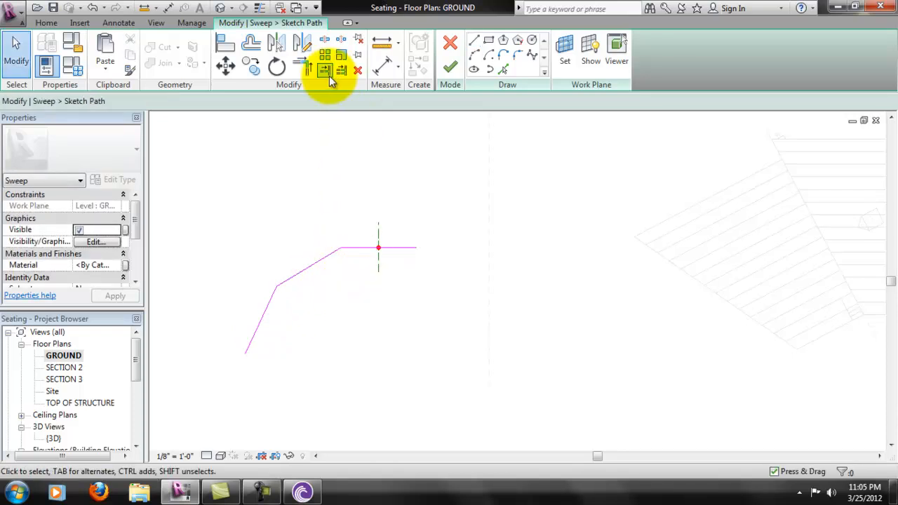
pyautogui.click(398, 70)
pyautogui.click(379, 114)
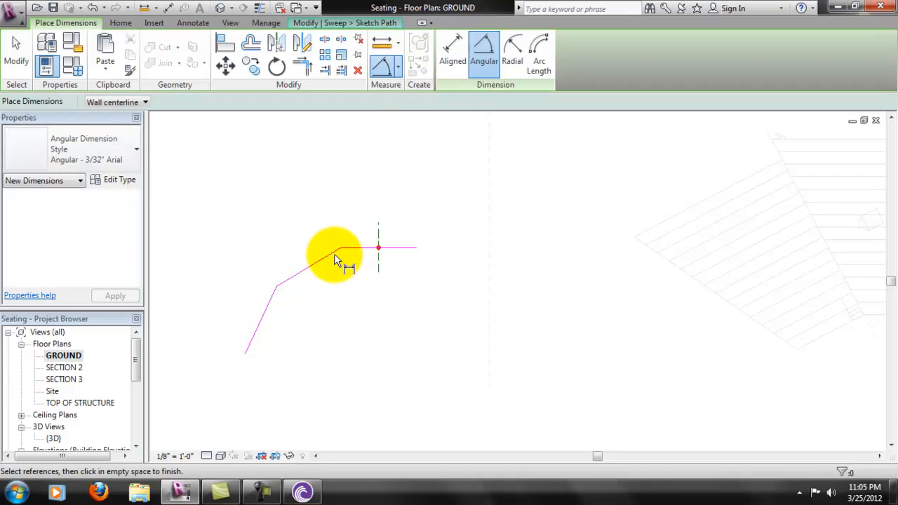
pyautogui.click(345, 249)
pyautogui.click(350, 272)
pyautogui.press('Escape')
# - Select the middle path segment and check its angle to the horizontal segment against the hand-drawn seating sketch
pyautogui.click(325, 260)
pyautogui.scroll(2, 339, 266)
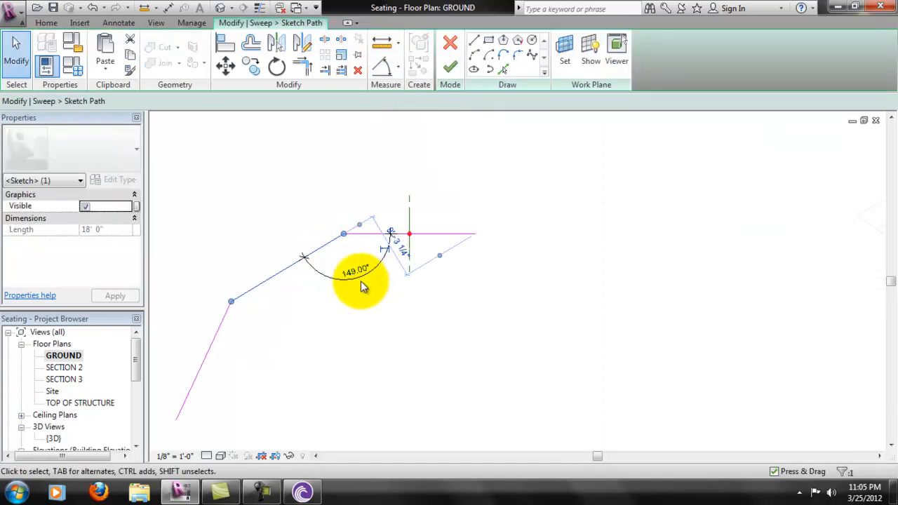
pyautogui.scroll(-4, 364, 275)
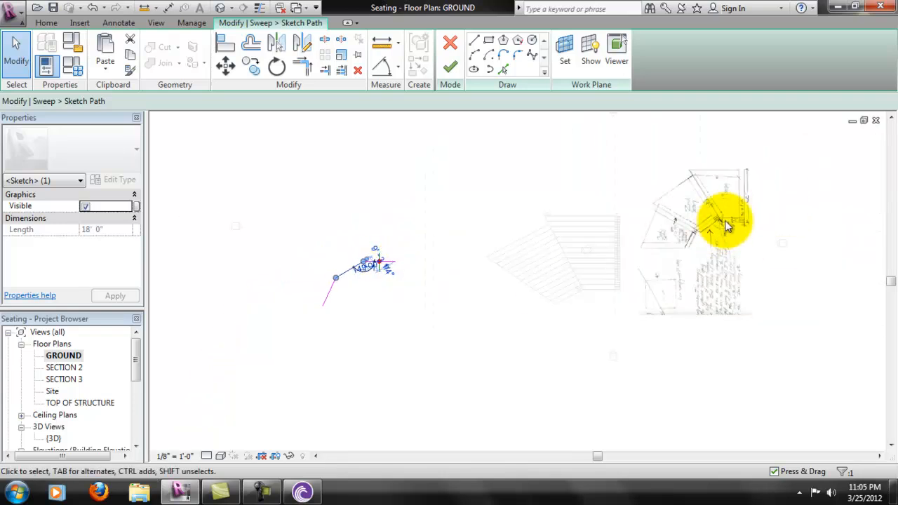
pyautogui.scroll(4, 728, 225)
pyautogui.scroll(-4, 729, 234)
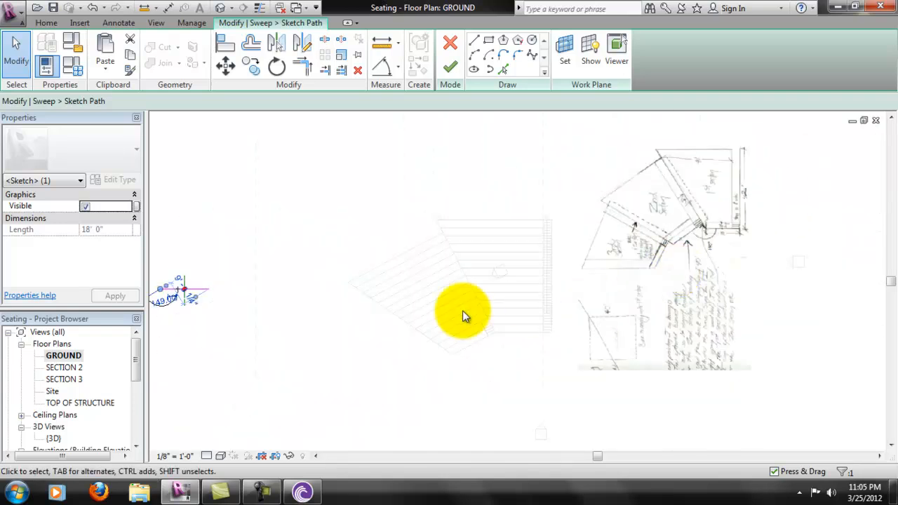
pyautogui.scroll(4, 207, 266)
pyautogui.scroll(2, 288, 365)
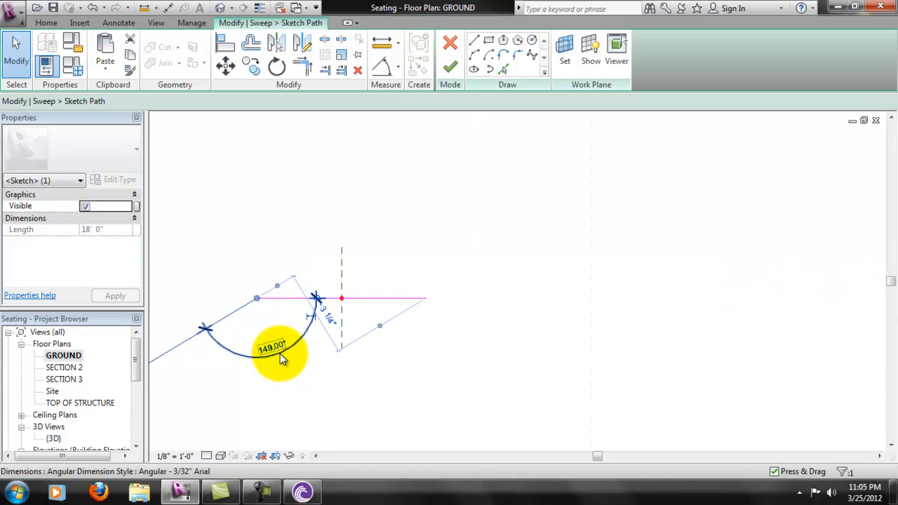
# - Set the angle between the horizontal and diagonal sweep path lines to 140 degrees
pyautogui.click(279, 345)
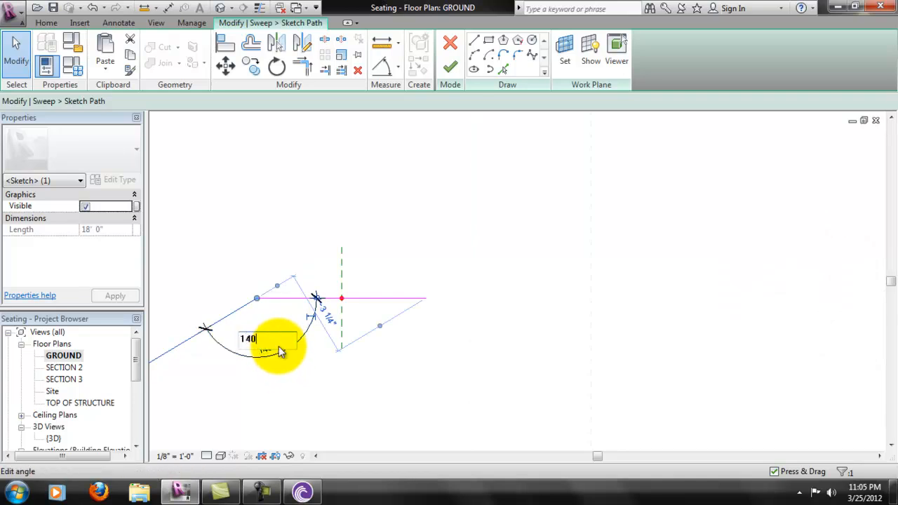
pyautogui.press('Return')
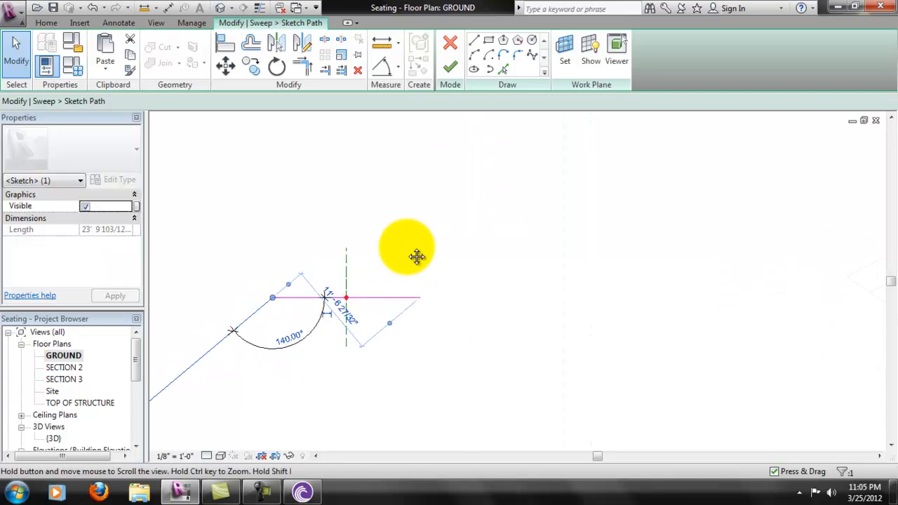
# - Examine the scanned hand-drawn seating plan for the section angles, and return to the sweep path
pyautogui.moveTo(406, 247); pyautogui.dragTo(459, 200, button='middle')
pyautogui.scroll(-3, 250, 341)
pyautogui.moveTo(609, 253); pyautogui.dragTo(354, 295, button='middle')
pyautogui.moveTo(501, 270)
pyautogui.mouseDown(button='middle')
pyautogui.moveTo(354, 295)
pyautogui.moveTo(204, 303)
pyautogui.mouseUp(button='middle')
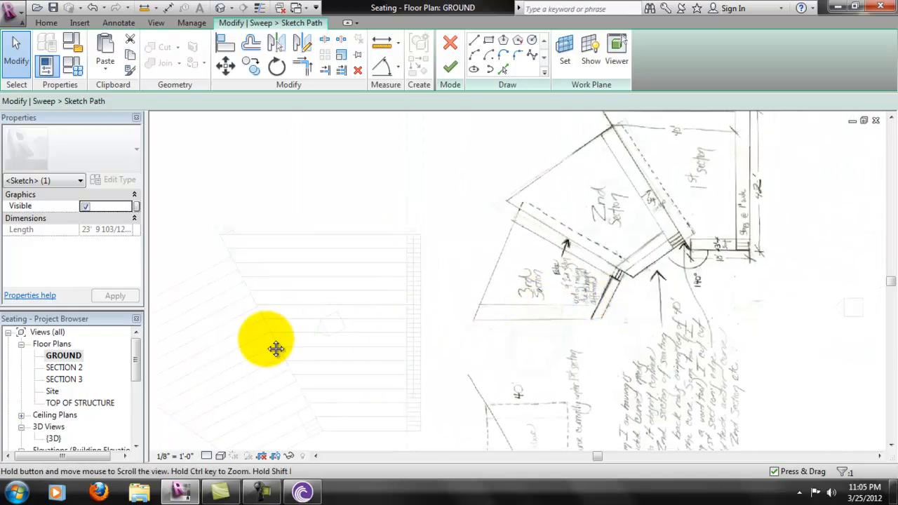
pyautogui.moveTo(276, 349); pyautogui.dragTo(457, 313, button='middle')
pyautogui.moveTo(405, 302); pyautogui.dragTo(475, 288, button='middle')
pyautogui.moveTo(312, 301); pyautogui.dragTo(473, 246, button='middle')
pyautogui.moveTo(188, 295); pyautogui.dragTo(473, 241, button='middle')
pyautogui.scroll(3, 449, 221)
# - Delete the angular dimension between the horizontal and diagonal path lines
pyautogui.click(426, 272)
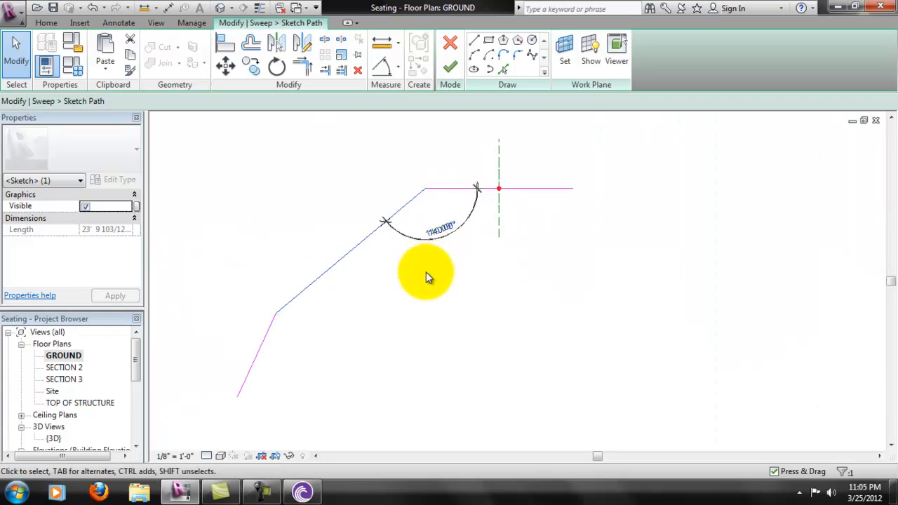
pyautogui.click(414, 236)
pyautogui.press('Delete')
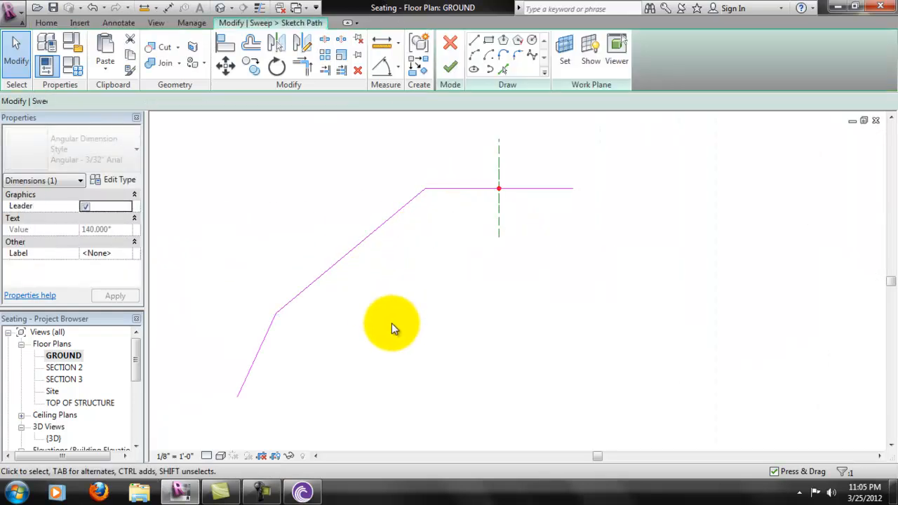
# - Place an angular dimension between the diagonal path line and the lower path line
pyautogui.click(383, 65)
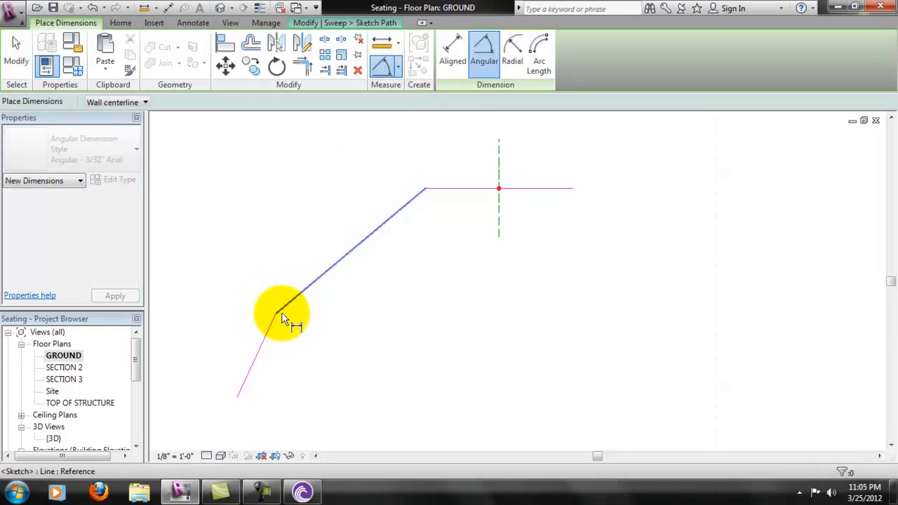
pyautogui.click(274, 327)
pyautogui.click(303, 330)
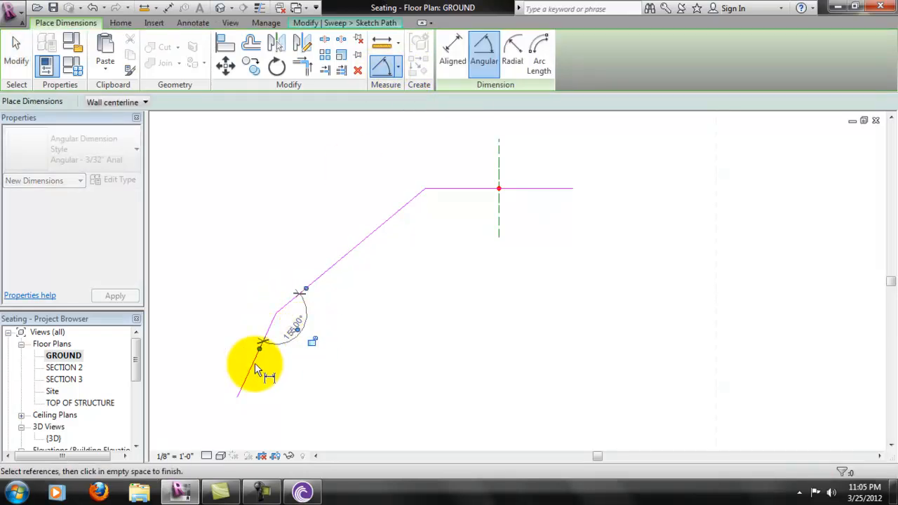
pyautogui.press('Escape')
pyautogui.press('Escape')
# - Set the angle between the lower and diagonal path lines to 140 degrees and delete its angular dimension
pyautogui.click(271, 325)
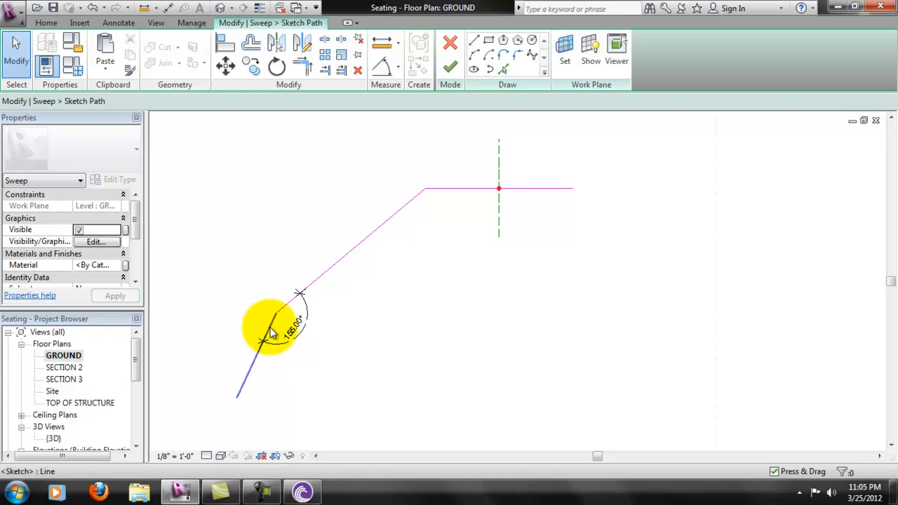
pyautogui.click(296, 329)
pyautogui.write('140')
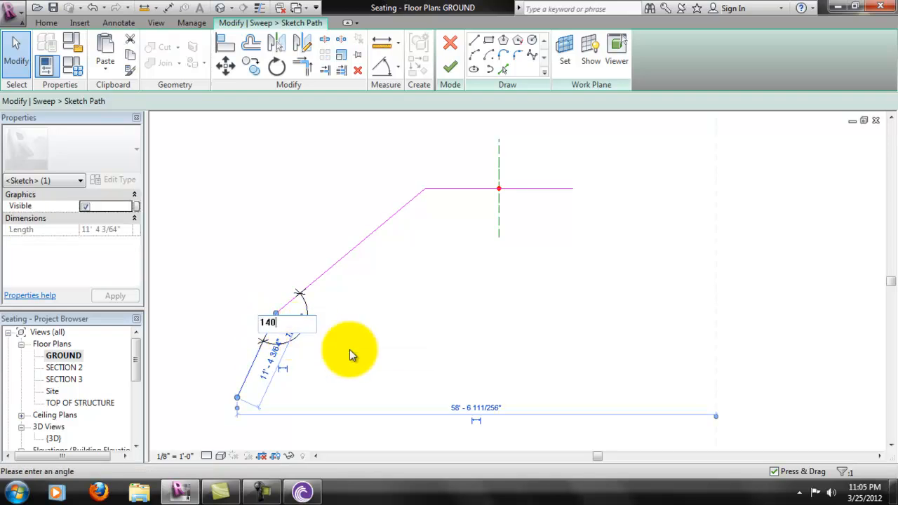
pyautogui.press('Return')
pyautogui.click(374, 355)
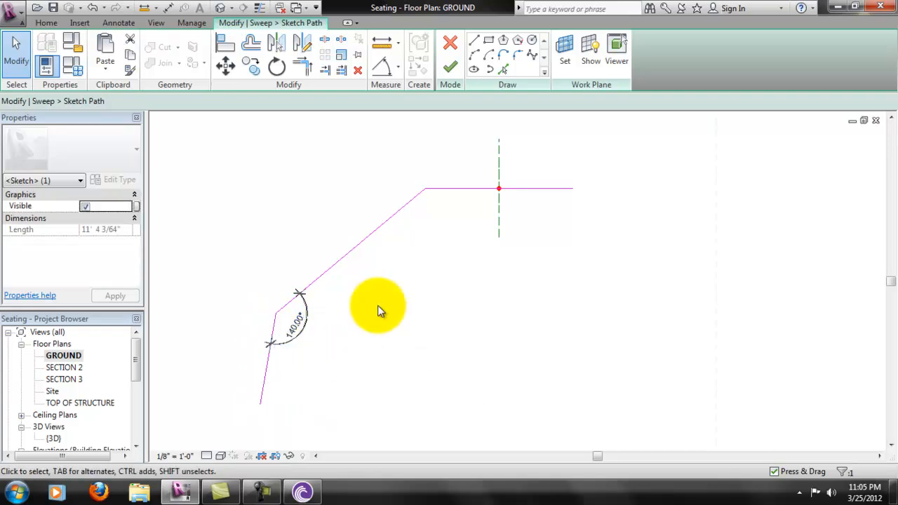
pyautogui.click(309, 309)
pyautogui.press('Delete')
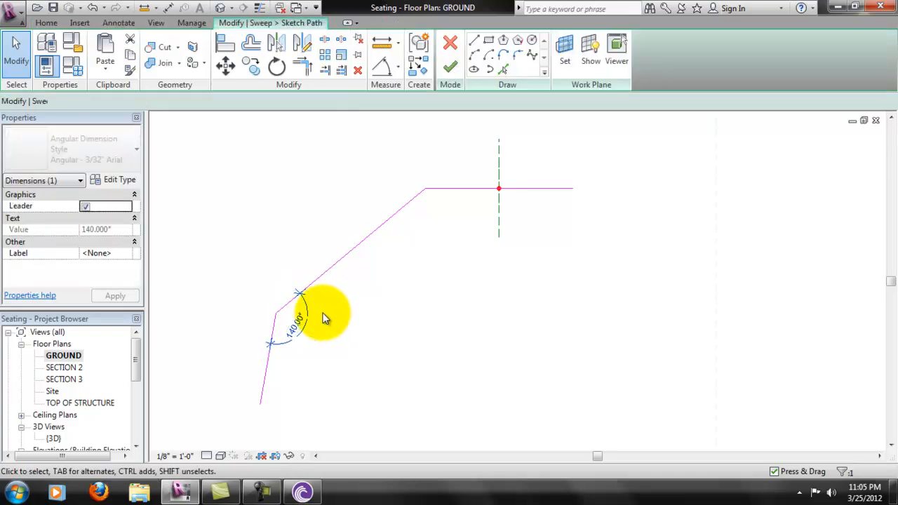
# - Set the length of the lower path line to 18' - 0"
pyautogui.scroll(-2, 543, 276)
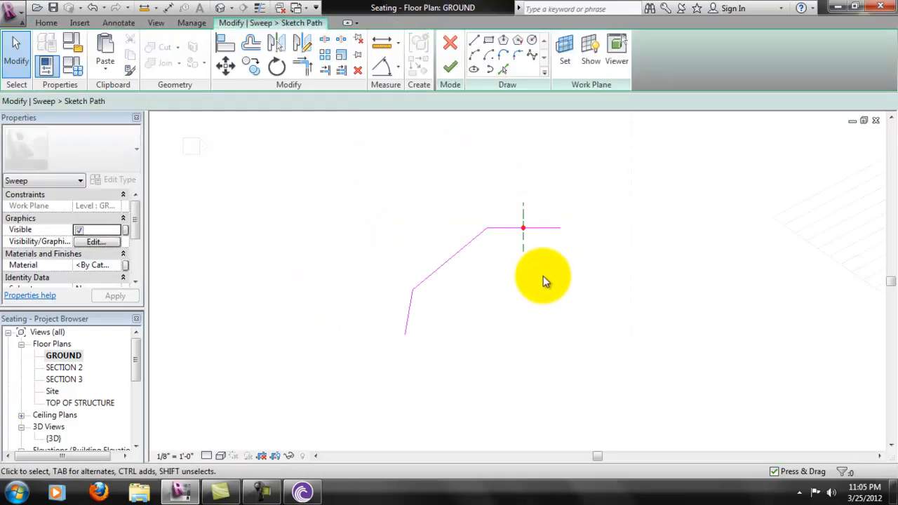
pyautogui.click(410, 321)
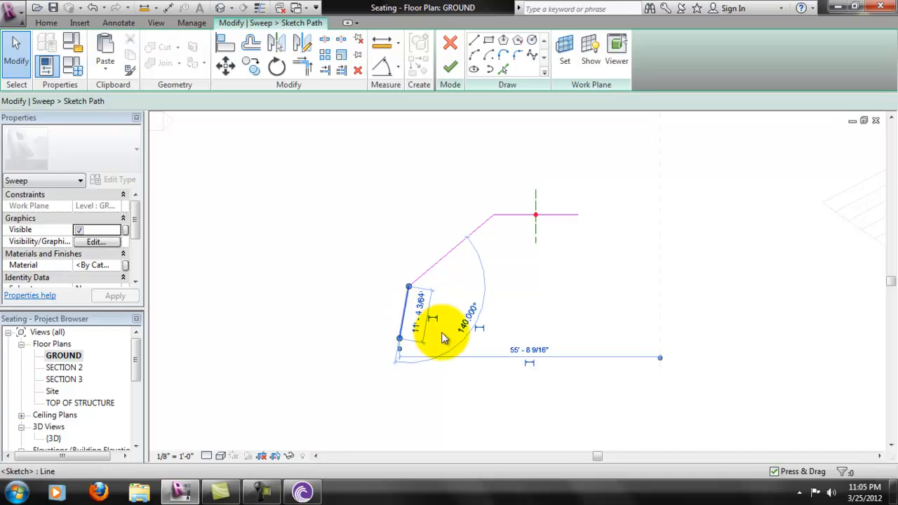
pyautogui.click(434, 319)
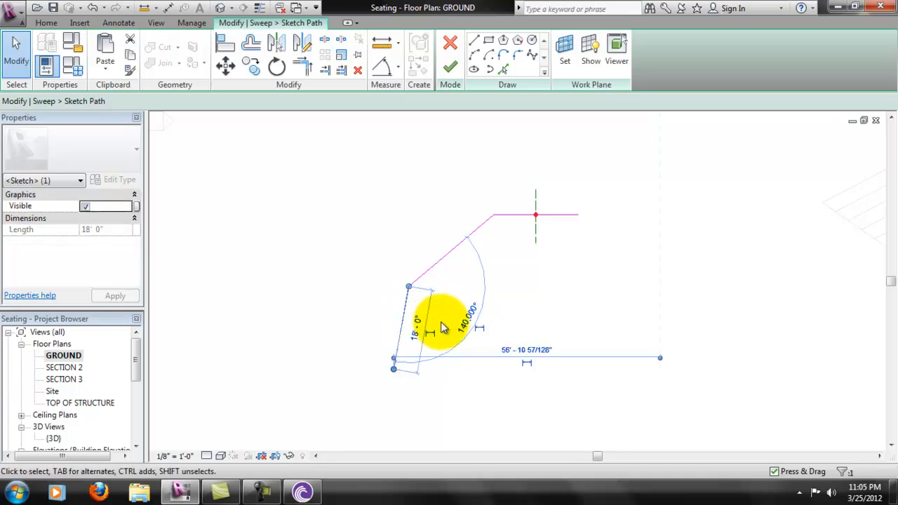
pyautogui.click(562, 286)
pyautogui.click(468, 235)
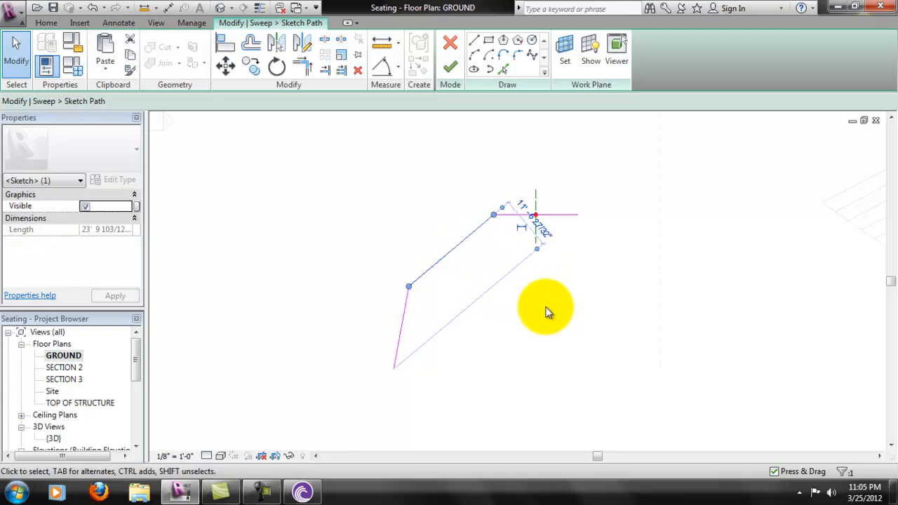
pyautogui.click(549, 312)
pyautogui.click(484, 224)
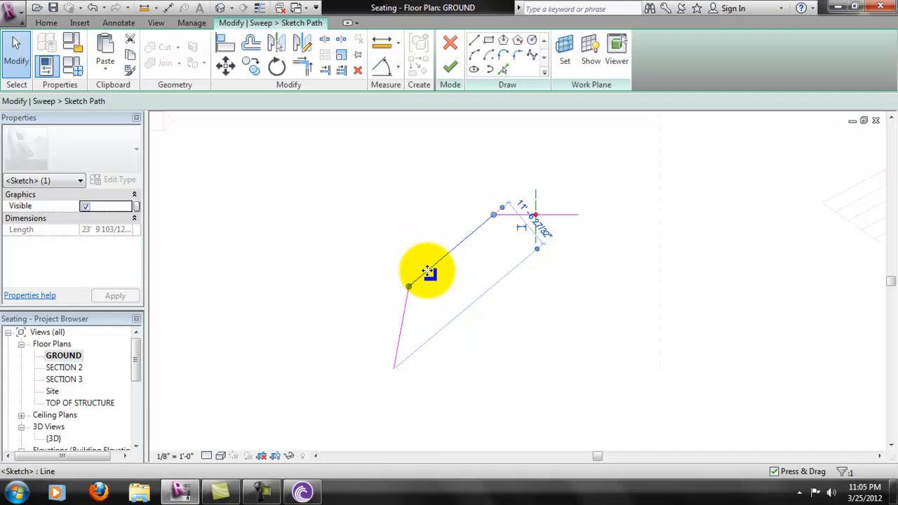
pyautogui.click(504, 282)
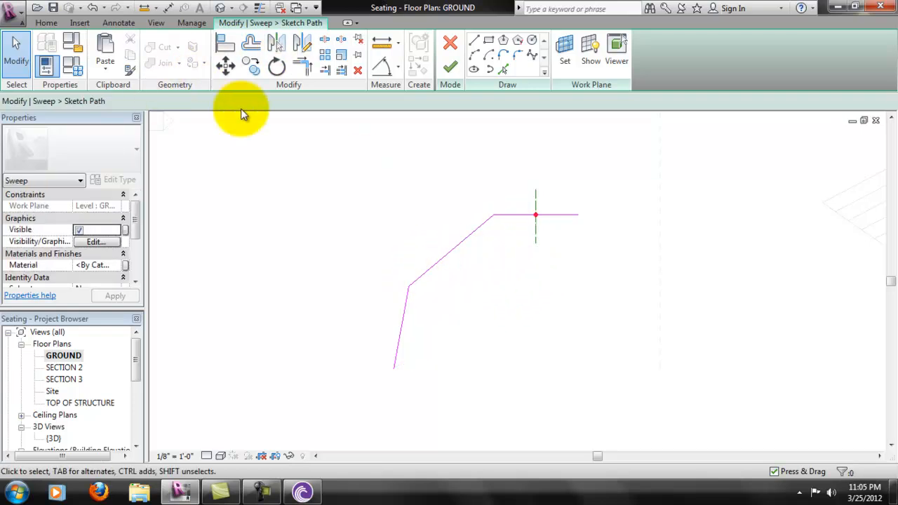
# - Place an aligned dimension between the two endpoints of the diagonal path line
pyautogui.click(391, 70)
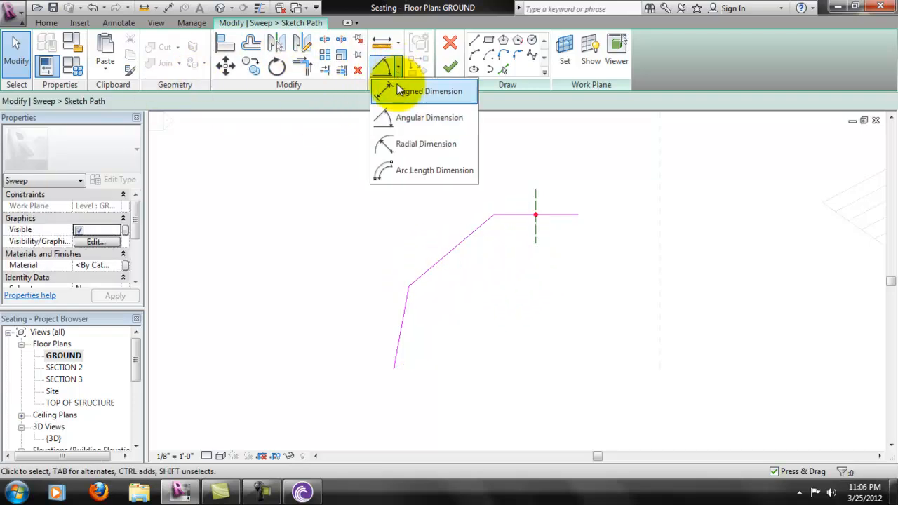
pyautogui.click(407, 87)
pyautogui.click(409, 287)
pyautogui.click(494, 215)
pyautogui.click(516, 259)
pyautogui.scroll(2, 491, 252)
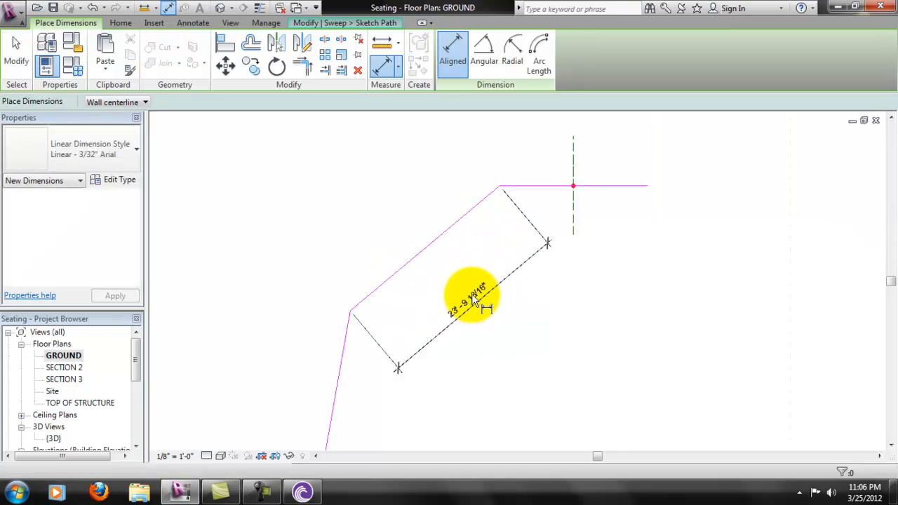
pyautogui.press('Escape')
pyautogui.press('Escape')
# - Try to edit the diagonal path line's length through its aligned dimension, and delete that dimension
pyautogui.click(432, 242)
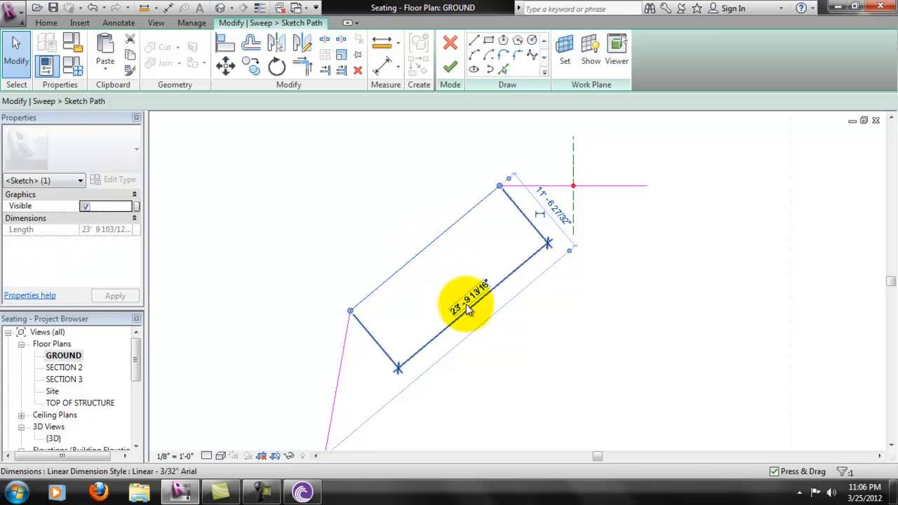
pyautogui.click(456, 306)
pyautogui.click(411, 260)
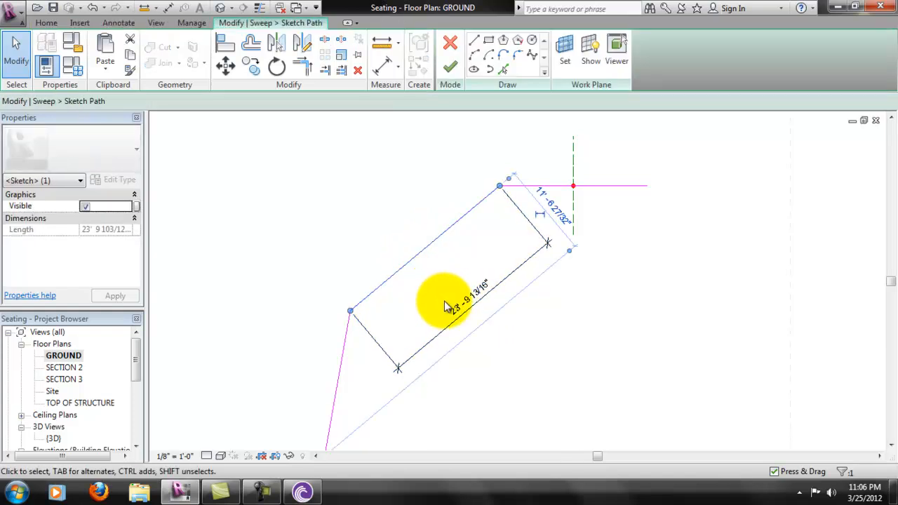
pyautogui.click(536, 250)
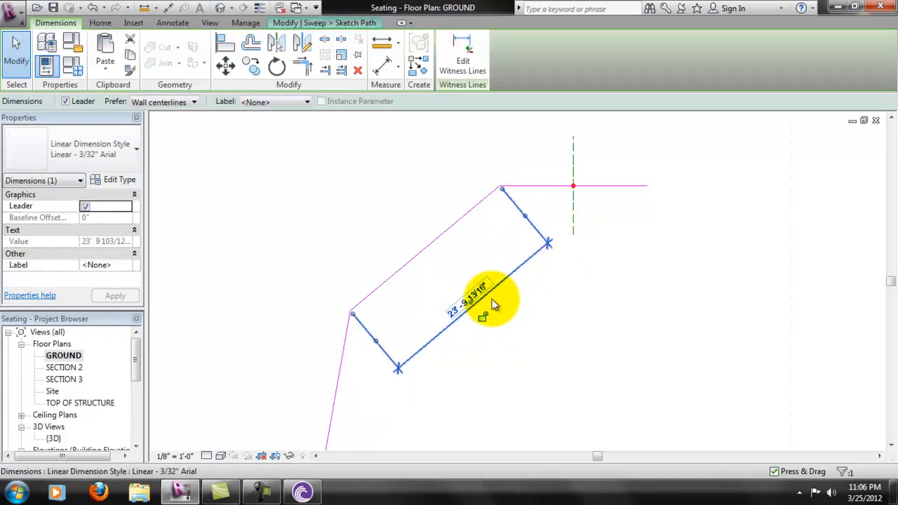
pyautogui.click(527, 279)
pyautogui.click(422, 249)
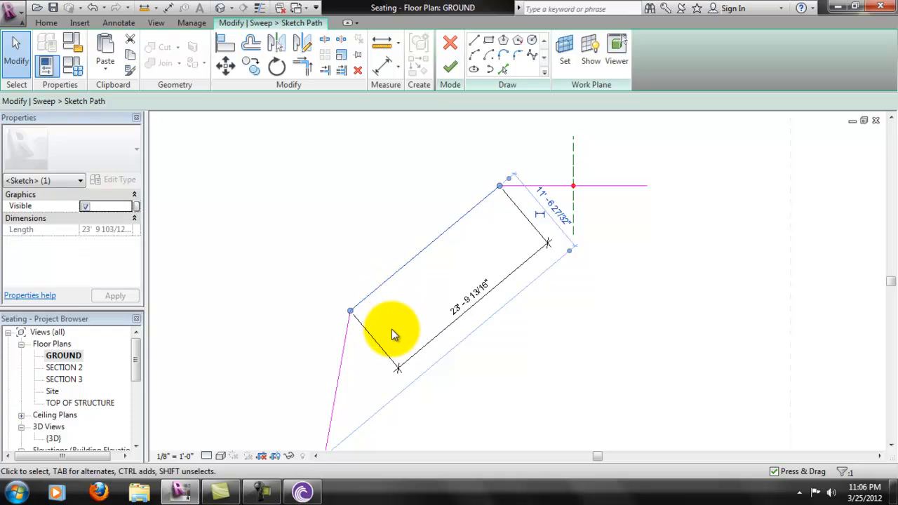
pyautogui.click(476, 316)
pyautogui.click(449, 333)
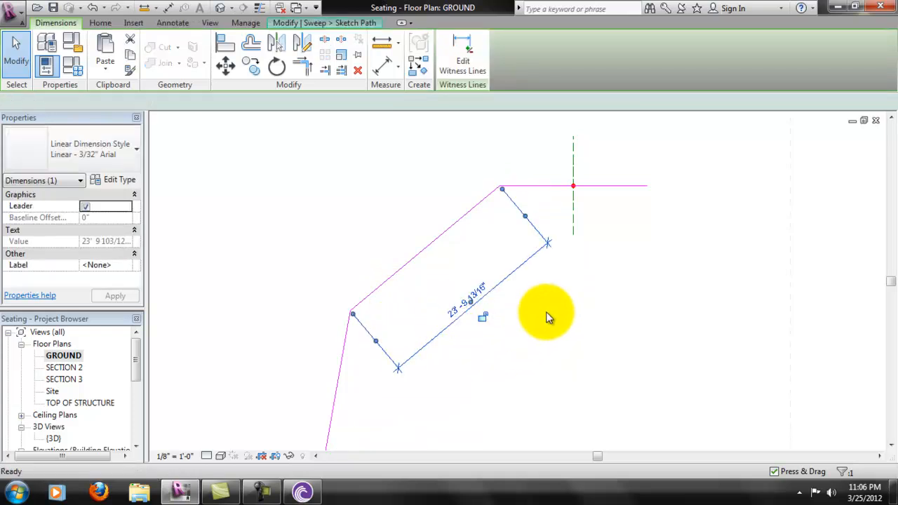
pyautogui.press('Delete')
# - Shorten the diagonal path line to 18' - 0" by moving its lower endpoint along the line
pyautogui.scroll(-2, 538, 323)
pyautogui.scroll(1, 437, 262)
pyautogui.moveTo(452, 313); pyautogui.dragTo(439, 237, button='middle')
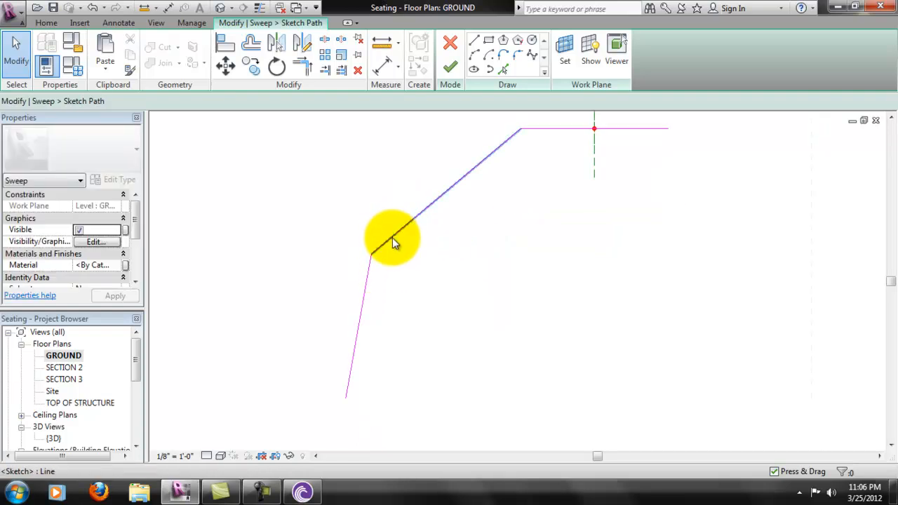
pyautogui.click(392, 237)
pyautogui.moveTo(373, 253); pyautogui.dragTo(409, 223)
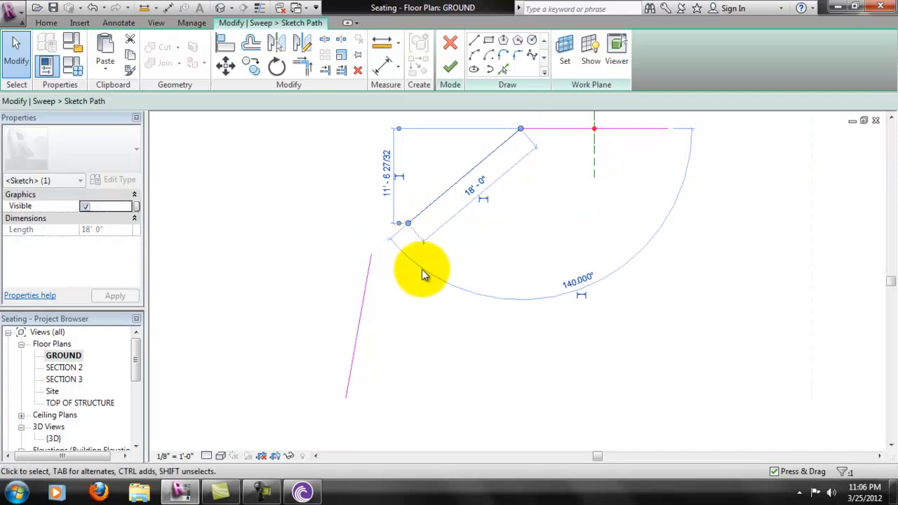
# - Move the lower path line by its upper endpoint onto the shortened diagonal line's free end
pyautogui.click(389, 295)
pyautogui.click(226, 66)
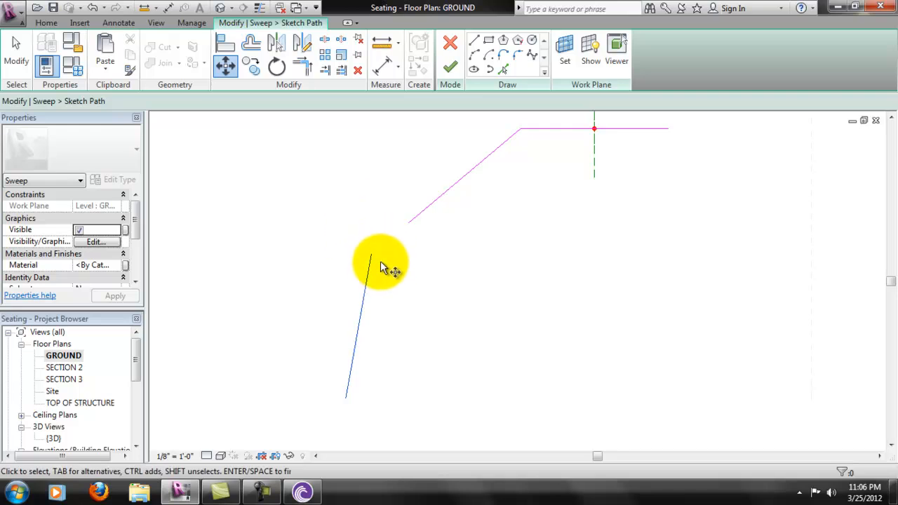
pyautogui.rightClick(378, 254)
pyautogui.click(424, 275)
pyautogui.click(370, 254)
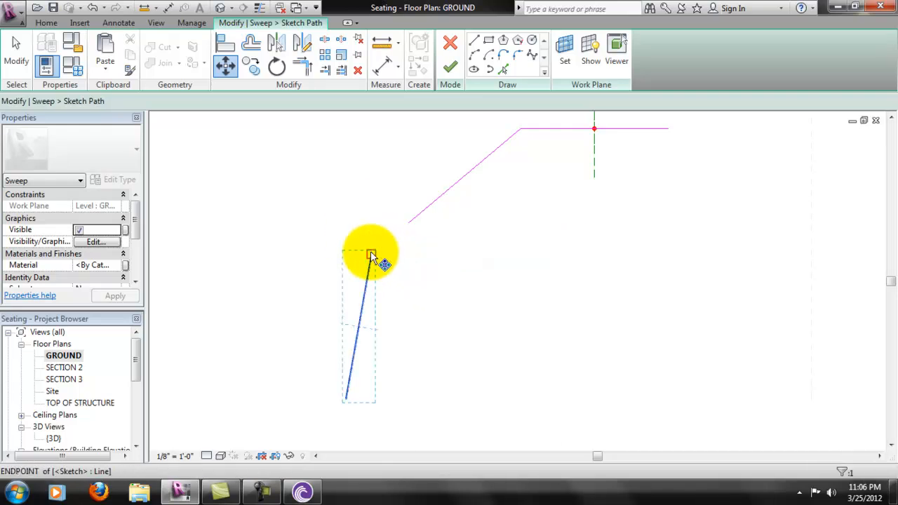
pyautogui.press('Return')
pyautogui.click(370, 253)
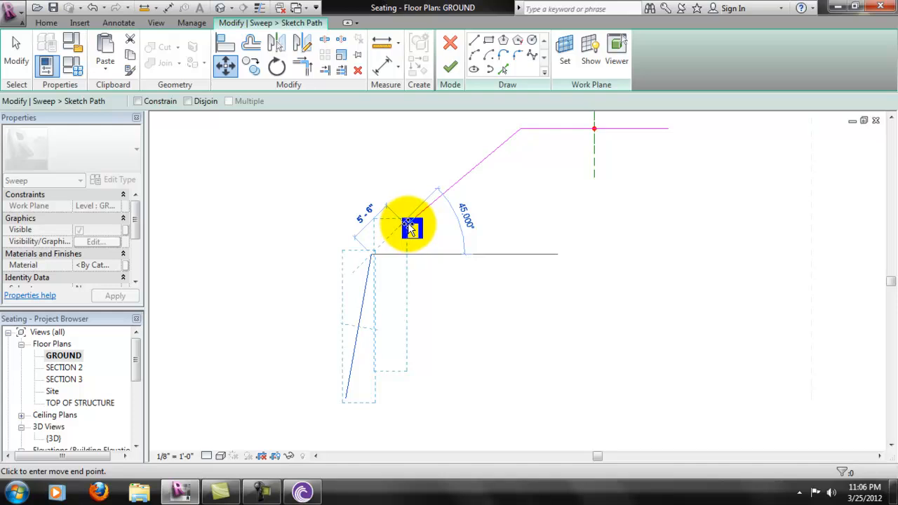
pyautogui.click(408, 222)
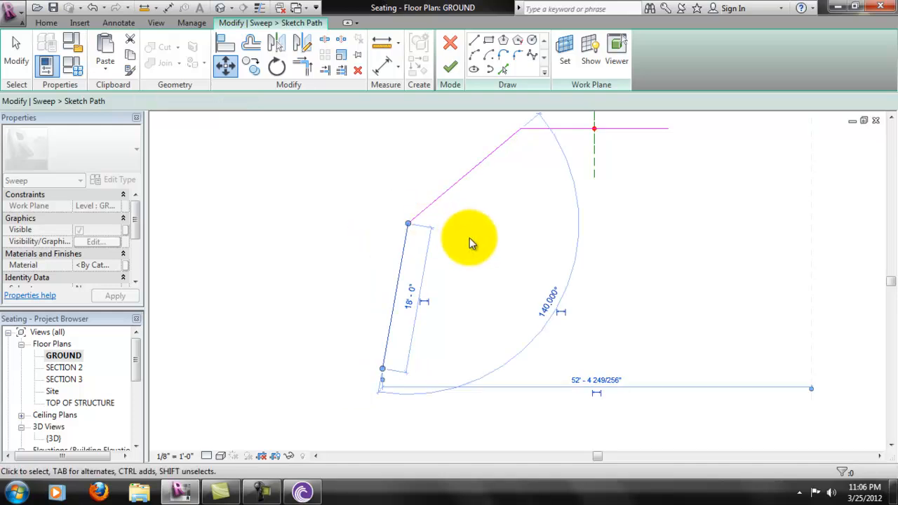
pyautogui.click(446, 250)
# - Finish the three-segment sweep path sketch
pyautogui.scroll(-2, 447, 252)
pyautogui.moveTo(547, 214)
pyautogui.mouseDown(button='middle')
pyautogui.moveTo(531, 297)
pyautogui.moveTo(521, 288)
pyautogui.moveTo(526, 164)
pyautogui.moveTo(520, 200)
pyautogui.mouseUp(button='middle')
pyautogui.scroll(2, 515, 268)
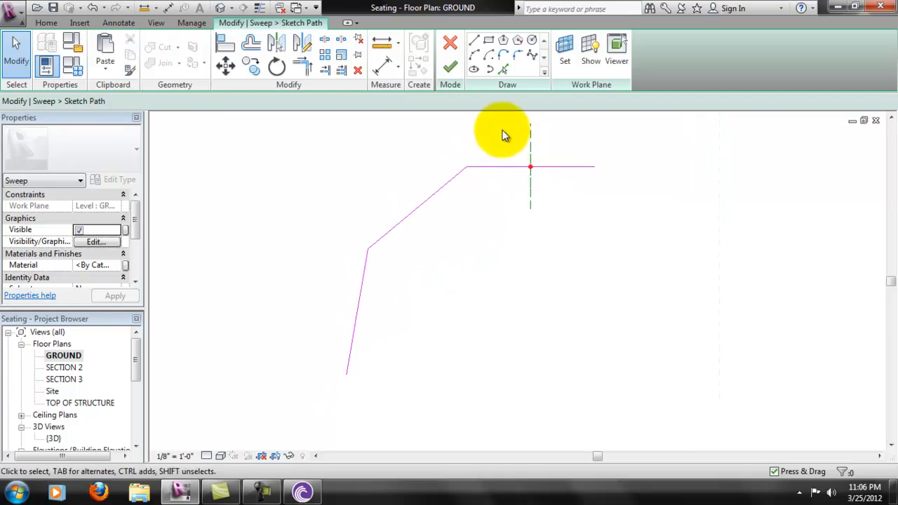
pyautogui.click(454, 65)
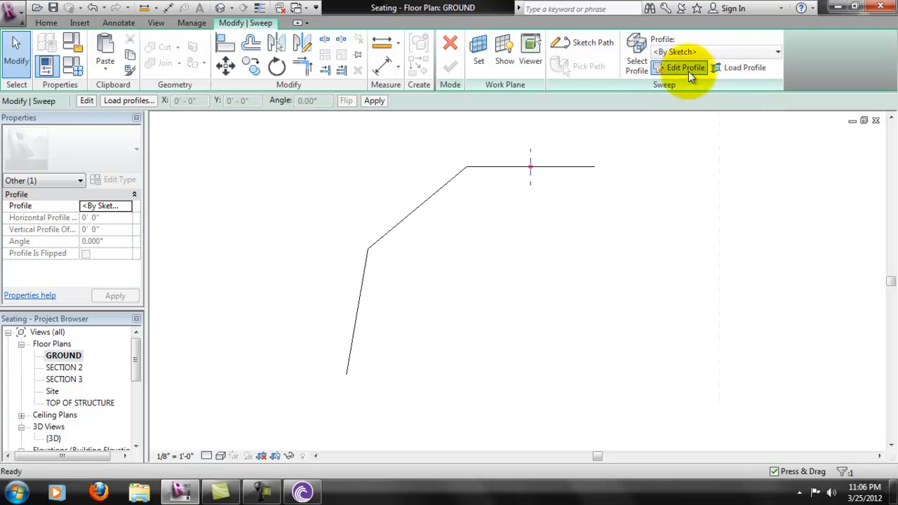
# - Start editing the sweep's profile in the Elevation: East Method Two view
pyautogui.click(691, 72)
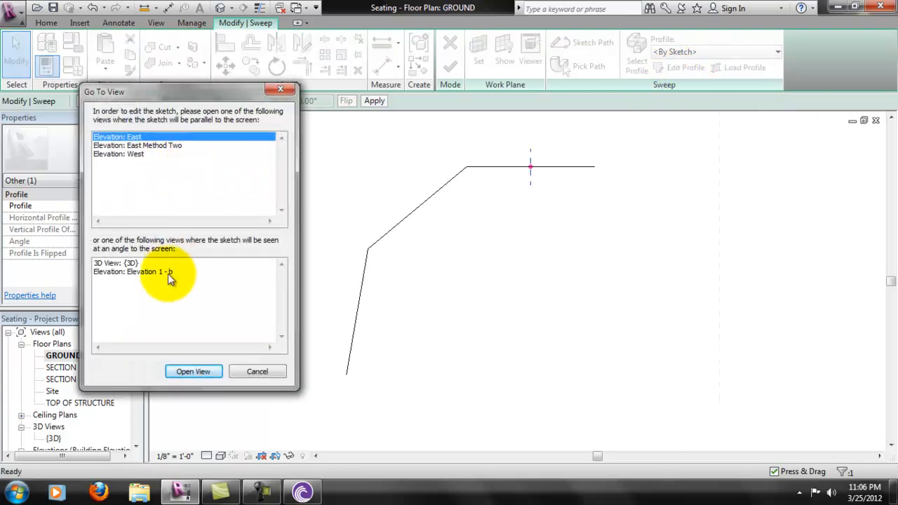
pyautogui.click(170, 145)
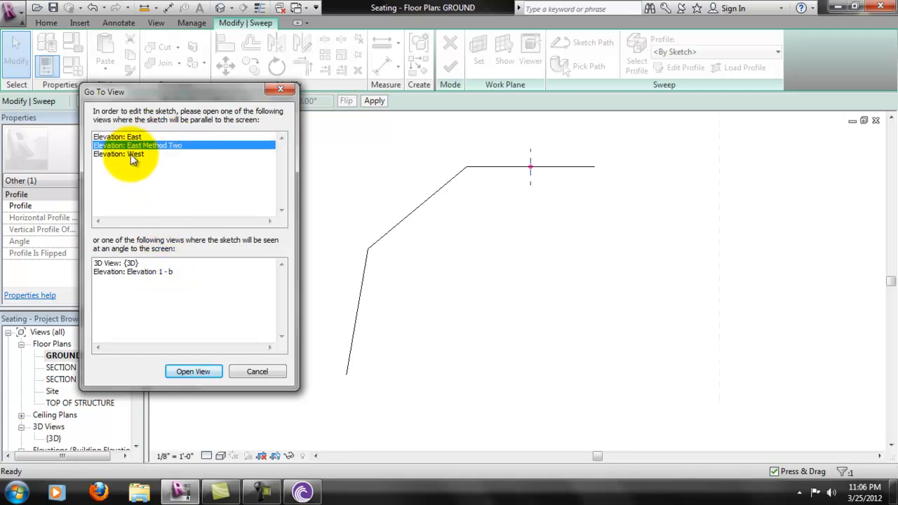
pyautogui.click(210, 371)
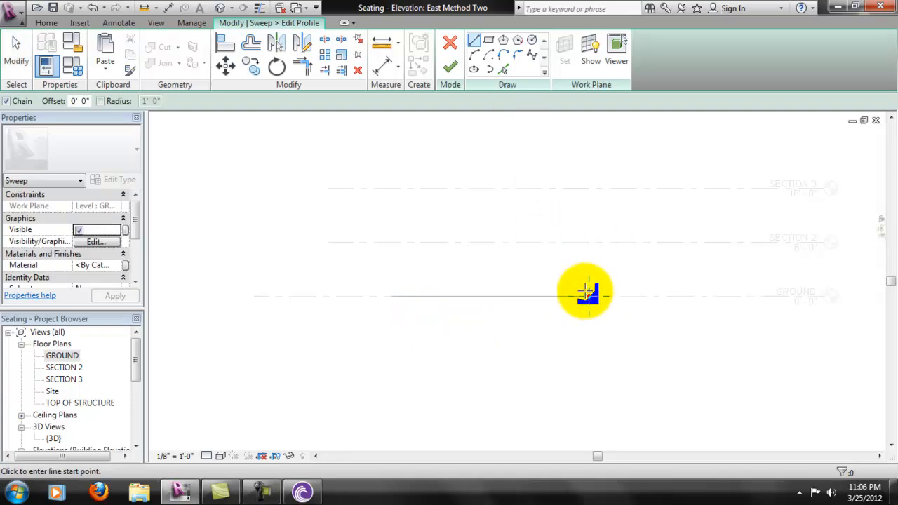
# - Paste the copied stepped seating profile with its lower front corner on the sweep path's reference point, and finish the profile sketch
pyautogui.hotkey('ctrl', 'v')
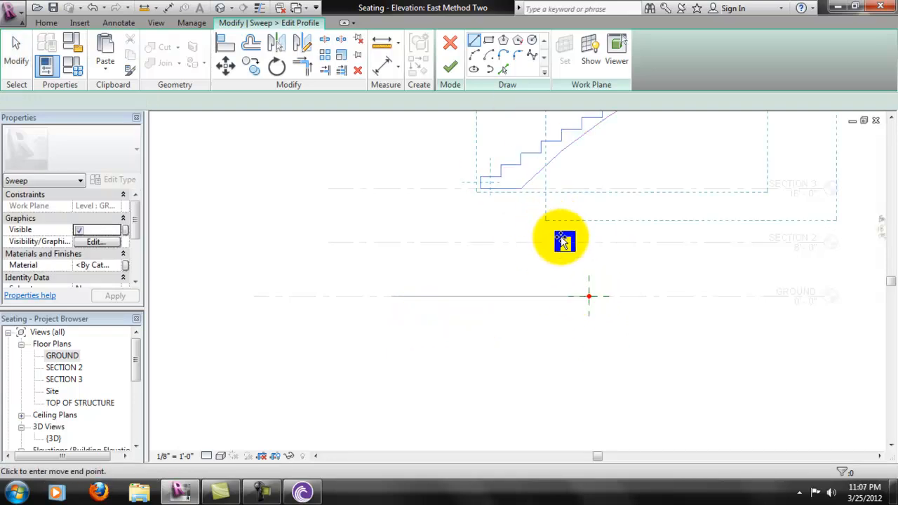
pyautogui.click(588, 295)
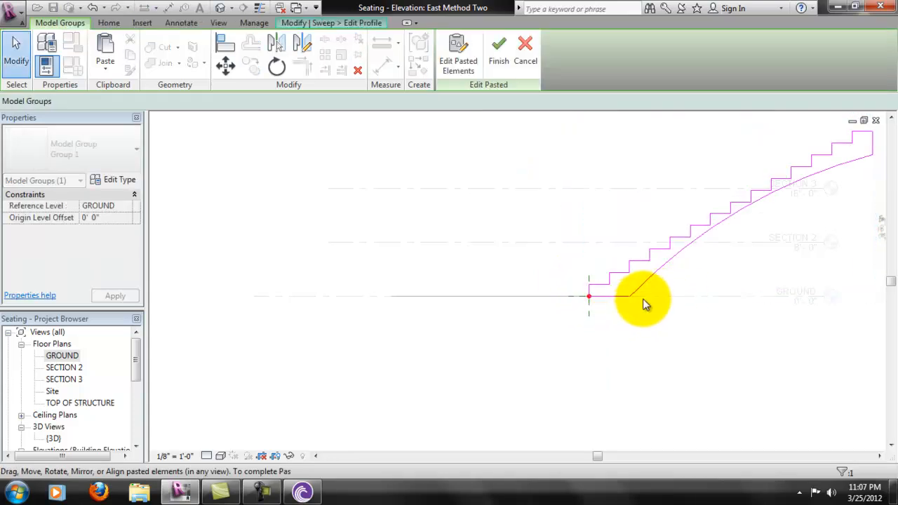
pyautogui.scroll(-2, 637, 295)
pyautogui.moveTo(768, 232); pyautogui.dragTo(635, 280, button='middle')
pyautogui.scroll(2, 635, 280)
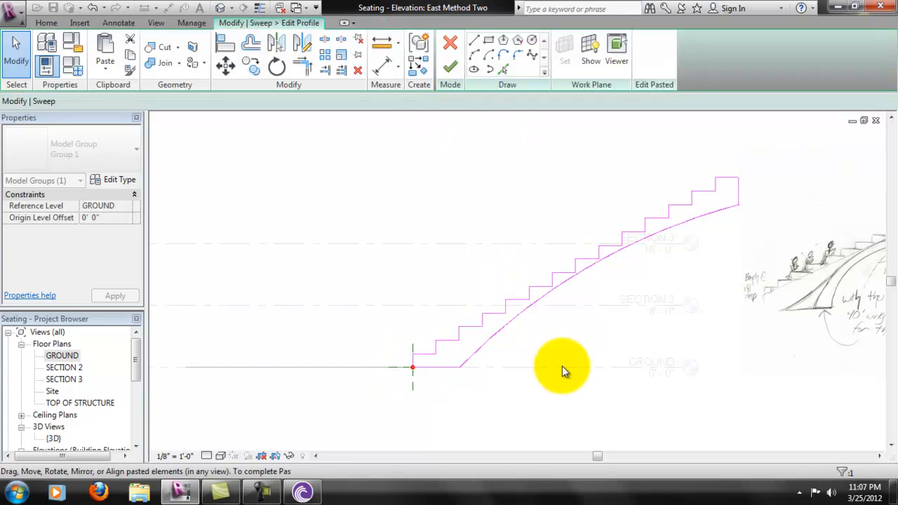
pyautogui.click(459, 63)
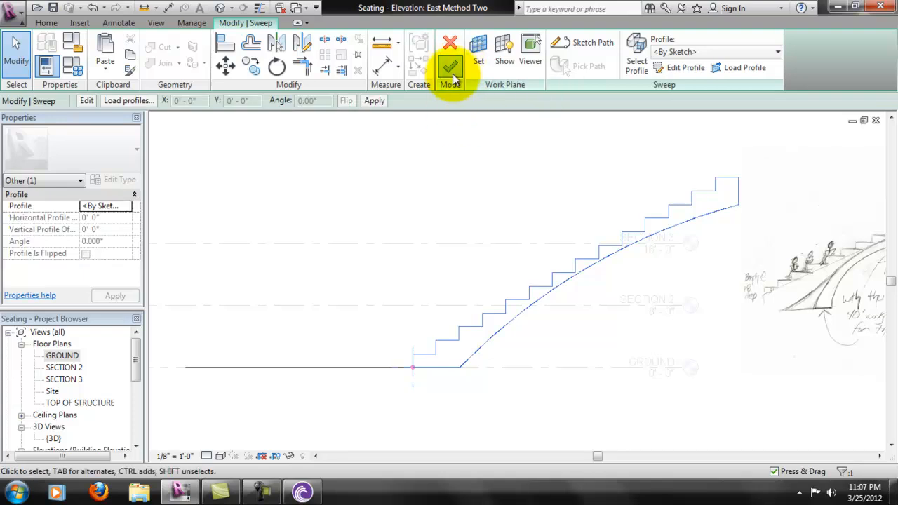
# - Finish the sweep to create the angled seating from the path and stepped profile, and deselect it
pyautogui.click(451, 71)
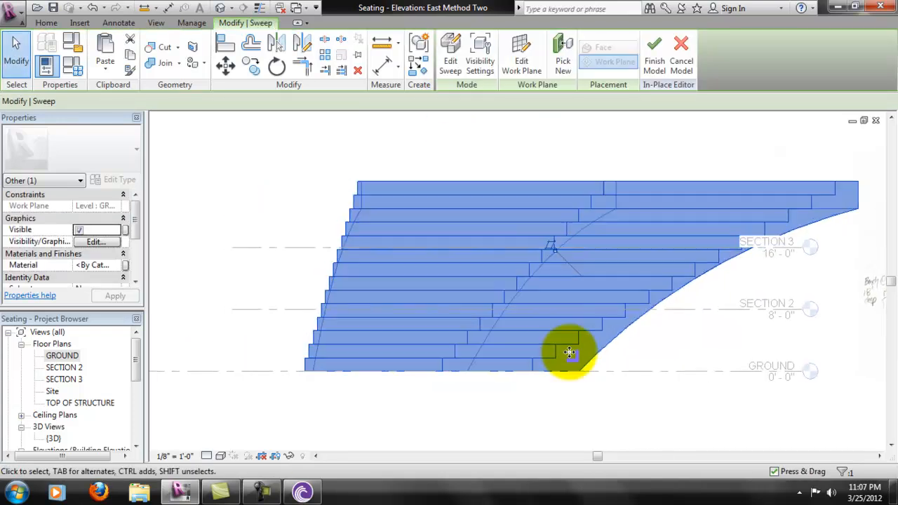
pyautogui.click(560, 404)
pyautogui.moveTo(541, 271); pyautogui.dragTo(510, 270, button='middle')
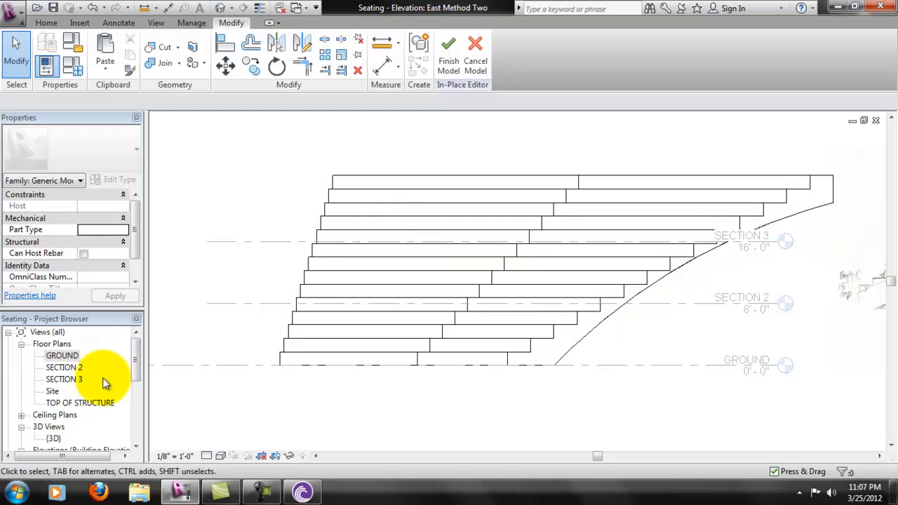
# - Open the {3D} view and examine the swept seating from several angles, including its bends and end faces
pyautogui.doubleClick(54, 438)
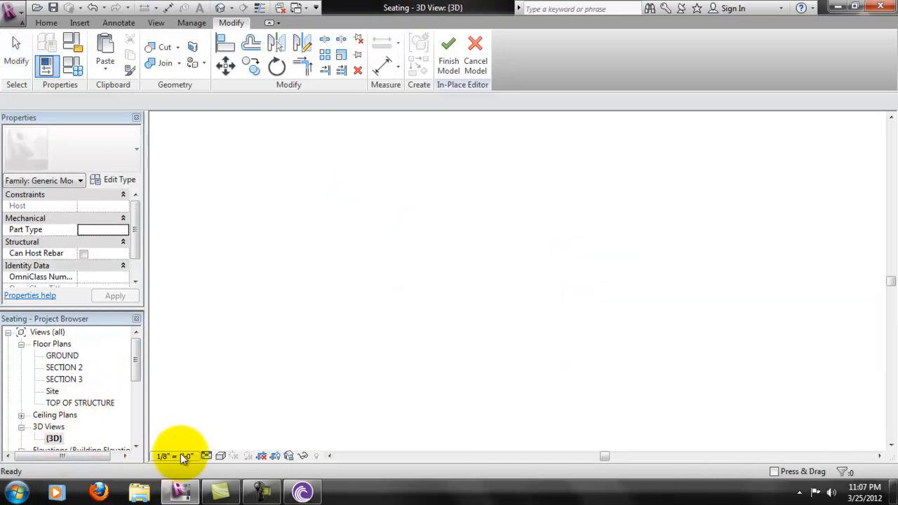
pyautogui.moveTo(523, 274); pyautogui.dragTo(578, 262, button='middle')
pyautogui.scroll(-3, 578, 263)
pyautogui.moveTo(466, 273); pyautogui.dragTo(431, 304, button='middle')
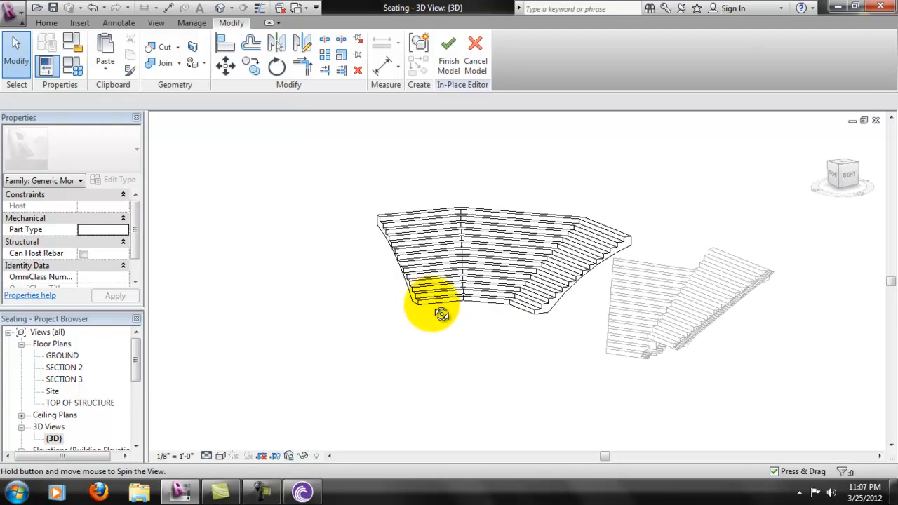
pyautogui.scroll(5, 516, 238)
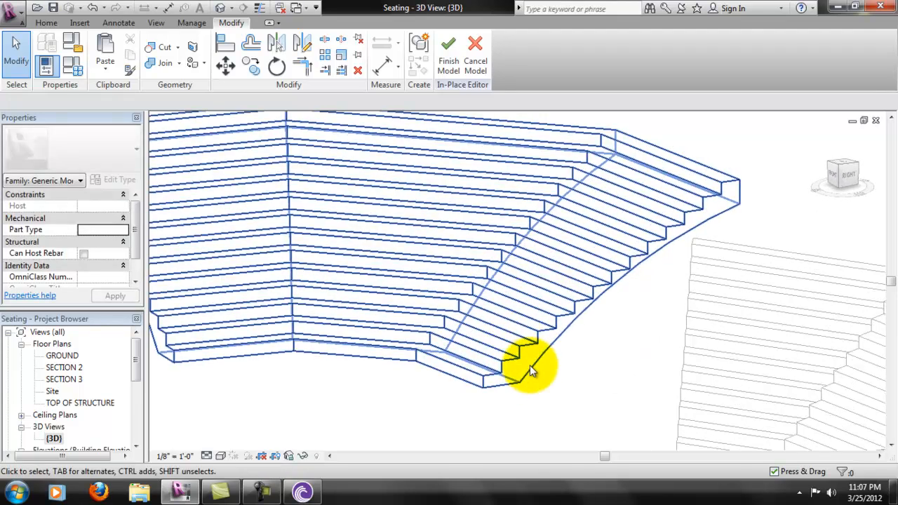
pyautogui.keyDown('shift'); pyautogui.moveTo(353, 409); pyautogui.dragTo(433, 395, button='middle'); pyautogui.keyUp('shift')
pyautogui.scroll(-2, 433, 394)
pyautogui.scroll(-2, 676, 346)
pyautogui.moveTo(835, 332); pyautogui.dragTo(708, 271, button='middle')
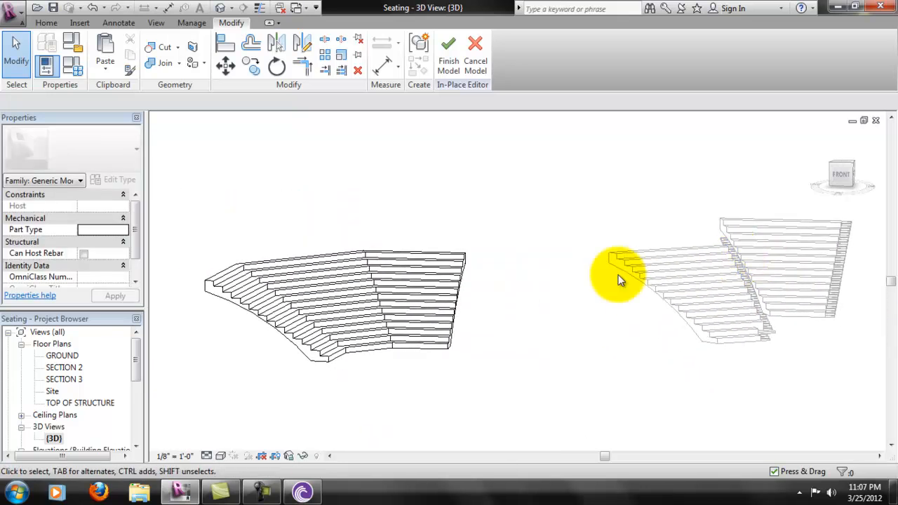
pyautogui.moveTo(430, 327); pyautogui.dragTo(455, 278, button='middle')
pyautogui.scroll(2, 447, 265)
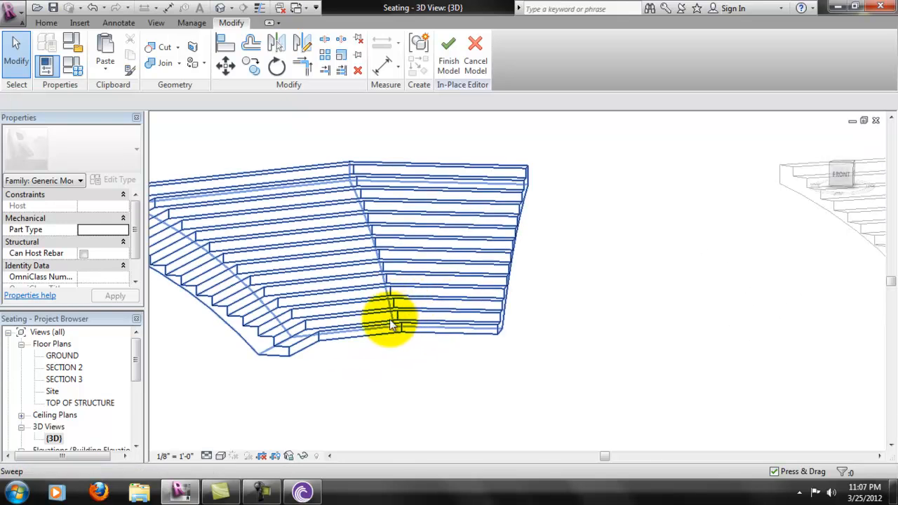
pyautogui.keyDown('shift'); pyautogui.moveTo(425, 268); pyautogui.dragTo(389, 278, button='middle'); pyautogui.keyUp('shift')
pyautogui.moveTo(463, 221); pyautogui.dragTo(453, 263, button='middle')
pyautogui.scroll(1, 439, 260)
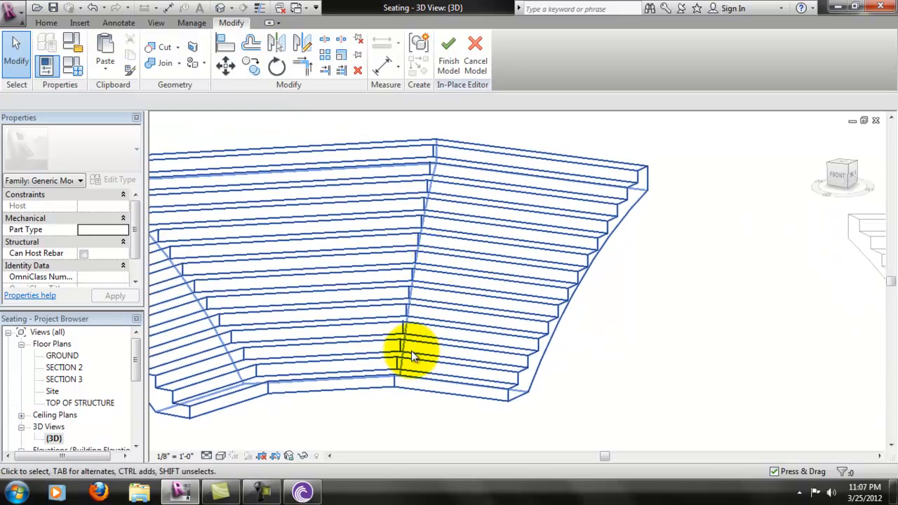
pyautogui.moveTo(441, 330); pyautogui.dragTo(508, 302, button='middle')
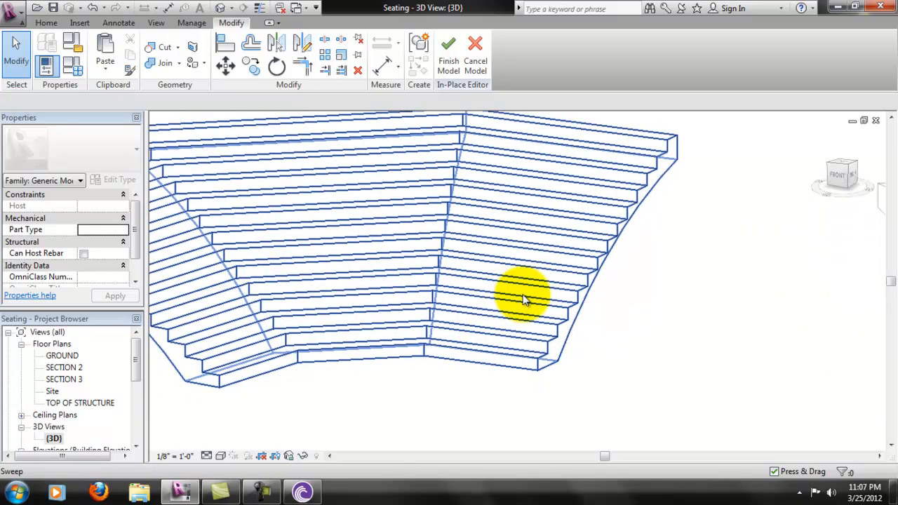
# - Open the GROUND floor plan and examine the seating rows at the bends between the angled segments
pyautogui.doubleClick(74, 356)
pyautogui.moveTo(477, 289); pyautogui.dragTo(482, 328, button='middle')
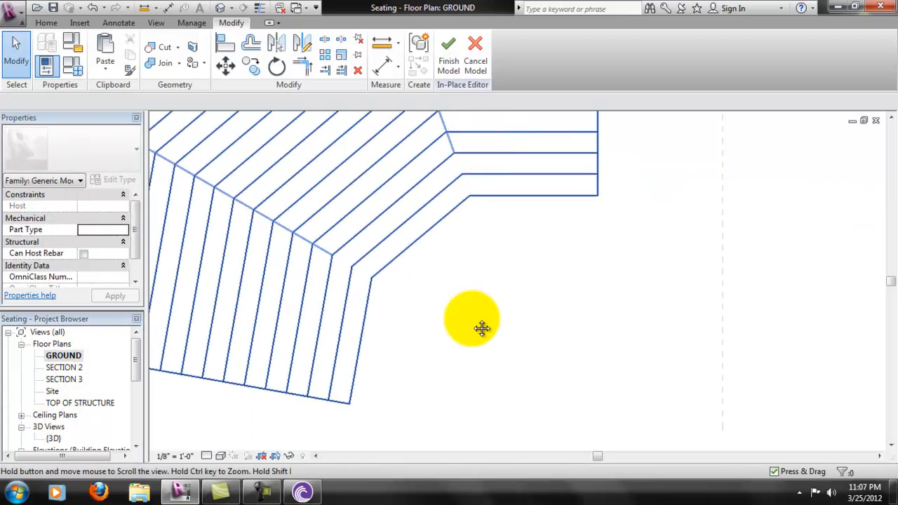
pyautogui.scroll(-4, 495, 305)
pyautogui.moveTo(559, 338); pyautogui.dragTo(407, 305, button='middle')
pyautogui.scroll(2, 374, 288)
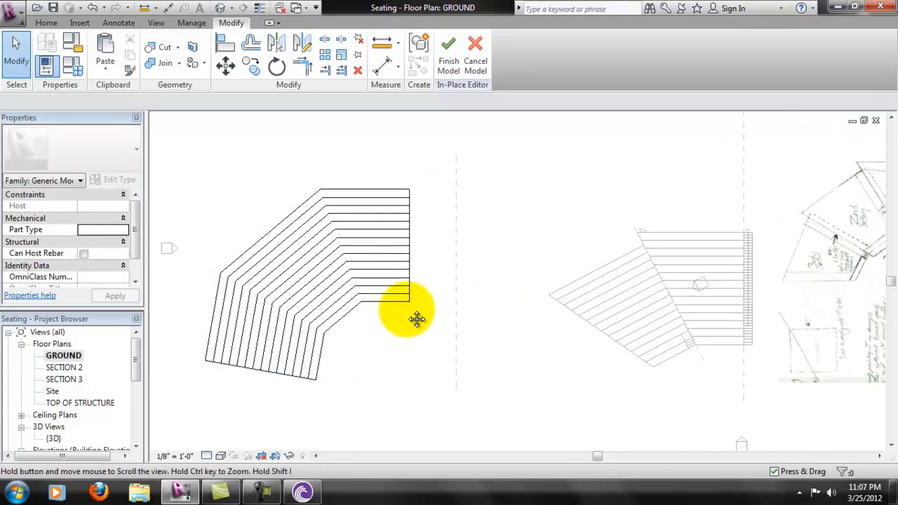
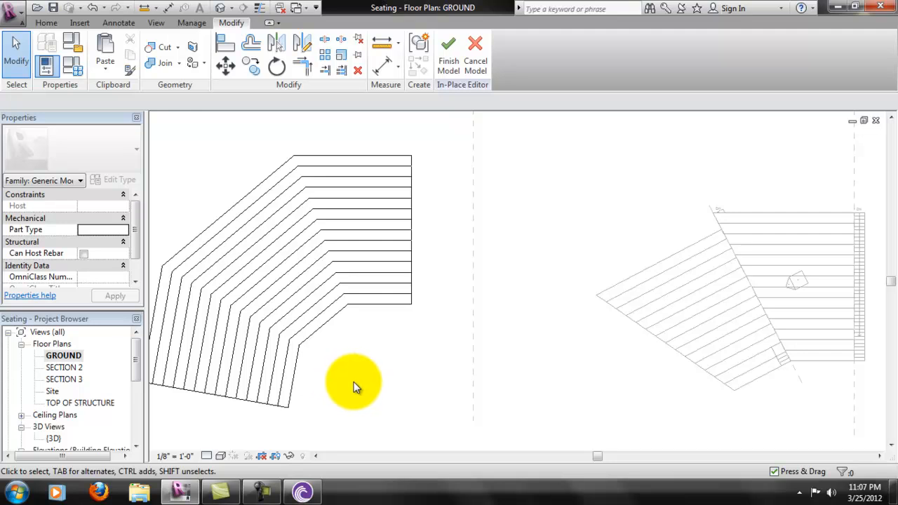
pyautogui.scroll(5, 348, 281)
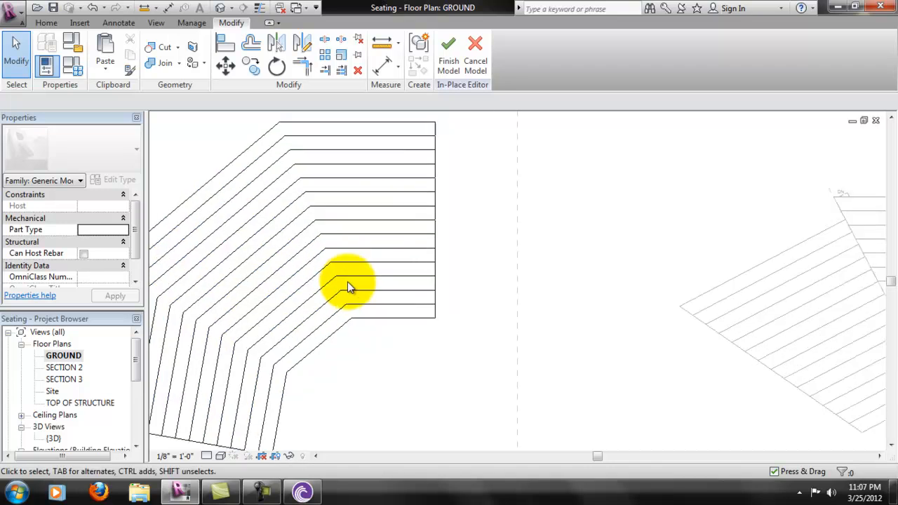
pyautogui.moveTo(347, 281); pyautogui.dragTo(419, 268, button='middle')
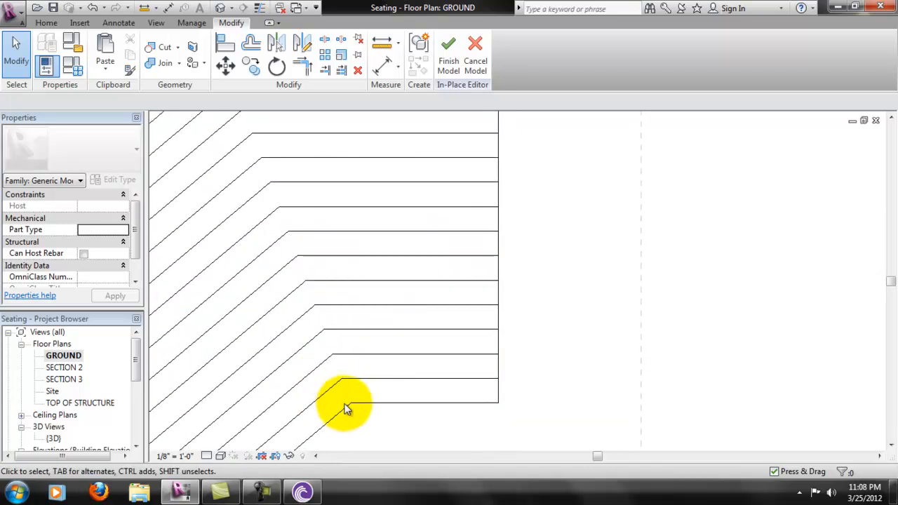
pyautogui.moveTo(341, 305); pyautogui.dragTo(358, 341, button='middle')
pyautogui.scroll(-1, 357, 341)
pyautogui.scroll(-1, 358, 341)
pyautogui.moveTo(351, 296); pyautogui.dragTo(355, 245, button='middle')
pyautogui.scroll(-1, 356, 246)
# - Start a void extrusion and sketch a line along the seating's upper bend, from the outer corner to the inner corner
pyautogui.click(323, 184)
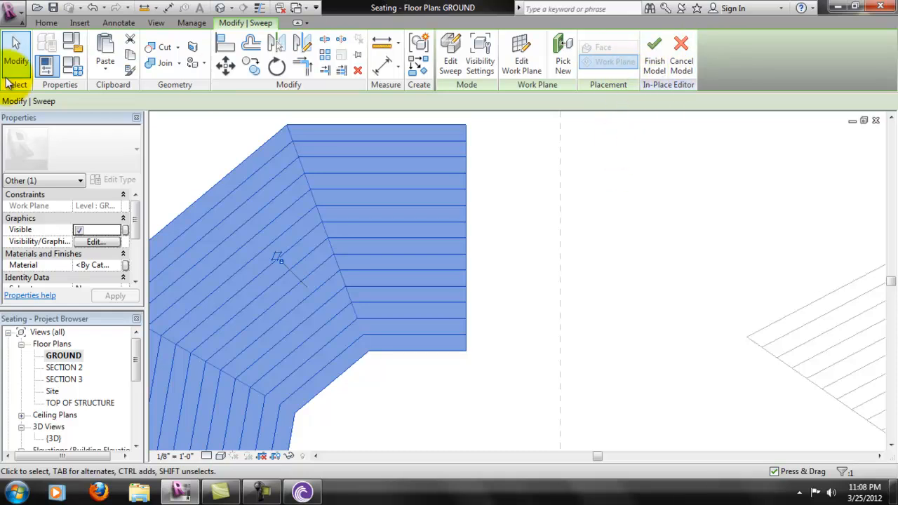
pyautogui.click(45, 23)
pyautogui.click(250, 63)
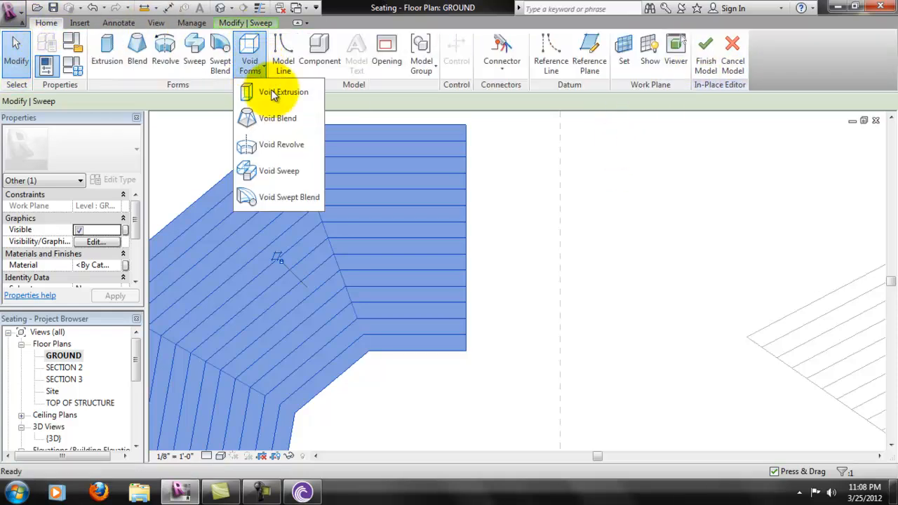
pyautogui.click(276, 97)
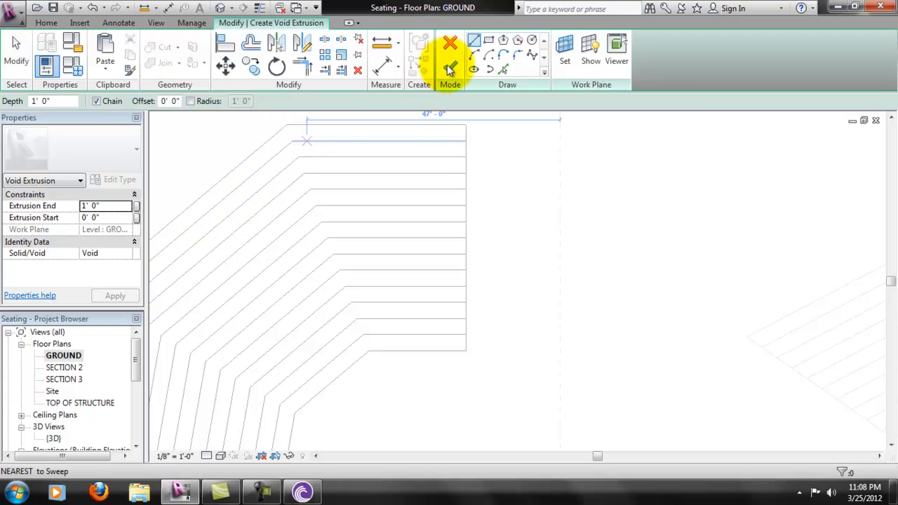
pyautogui.click(287, 125)
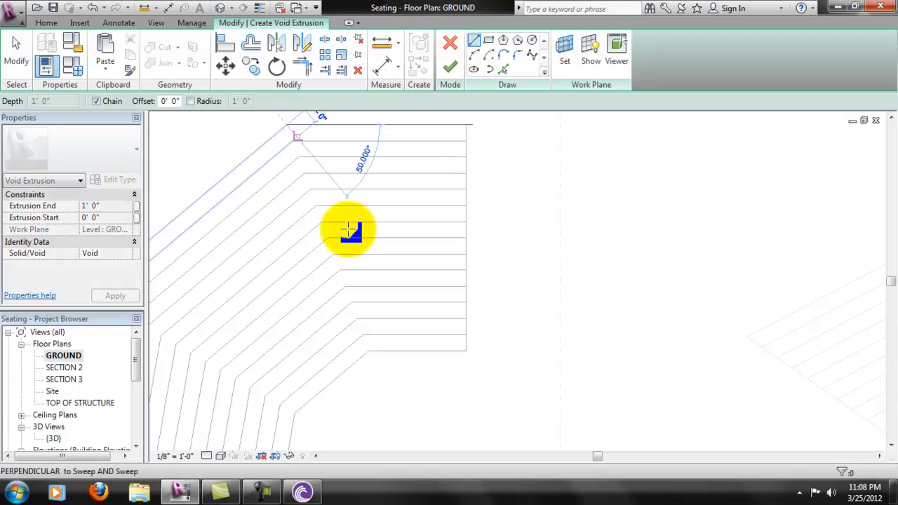
pyautogui.click(370, 349)
pyautogui.press('Escape')
# - Offset copies of the bend line 18" to both sides, and delete the original centre line
pyautogui.click(252, 64)
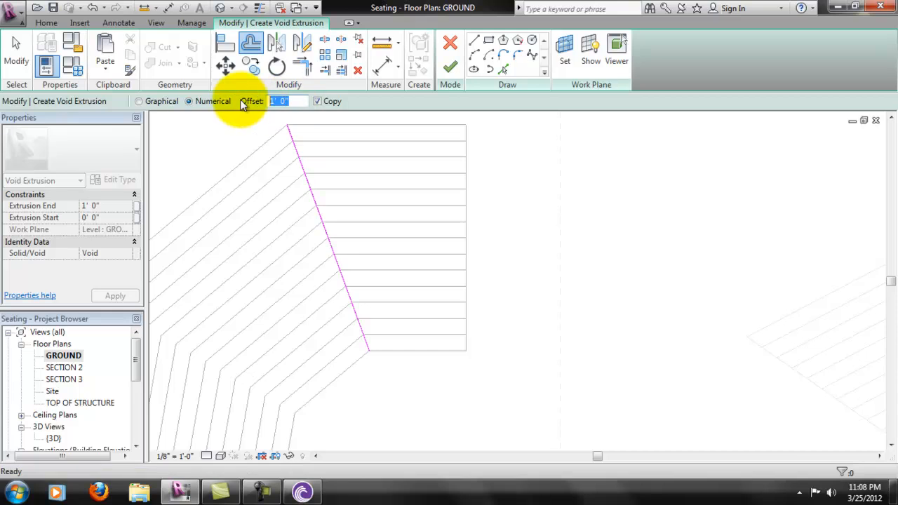
pyautogui.press('Return')
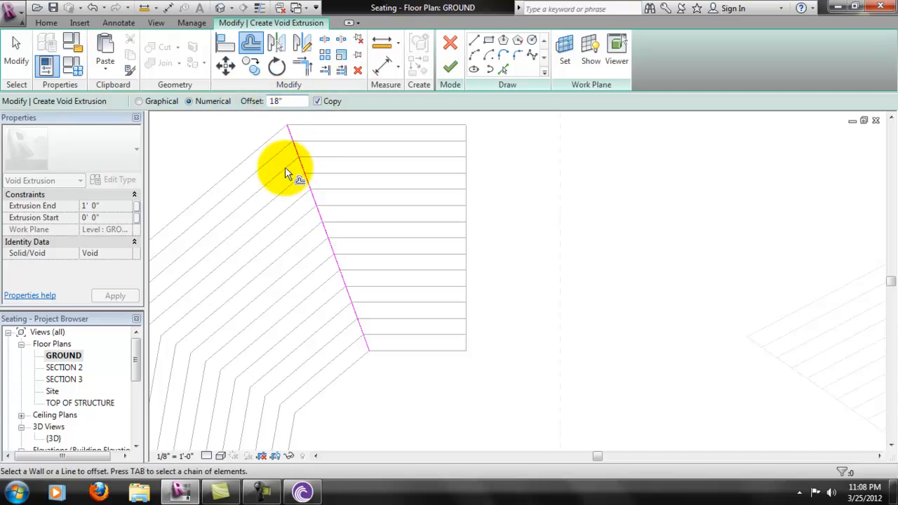
pyautogui.click(305, 177)
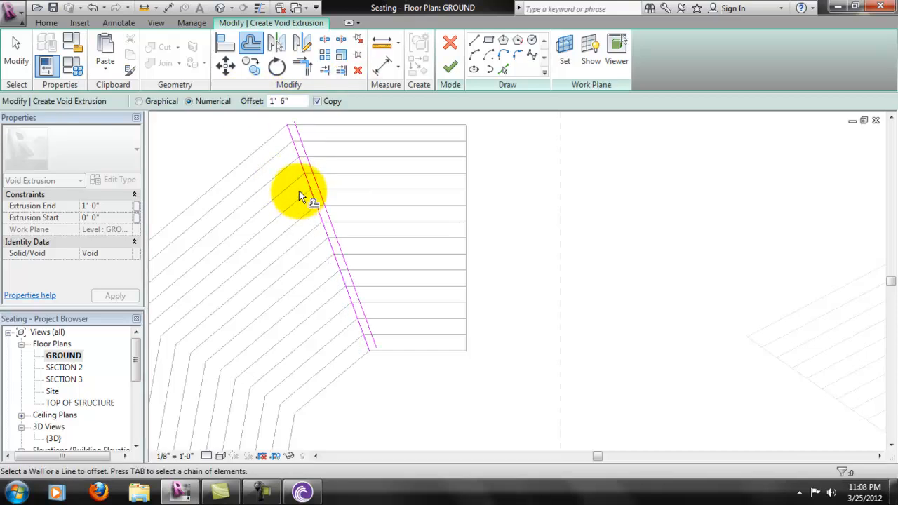
pyautogui.press('Escape')
pyautogui.click(305, 176)
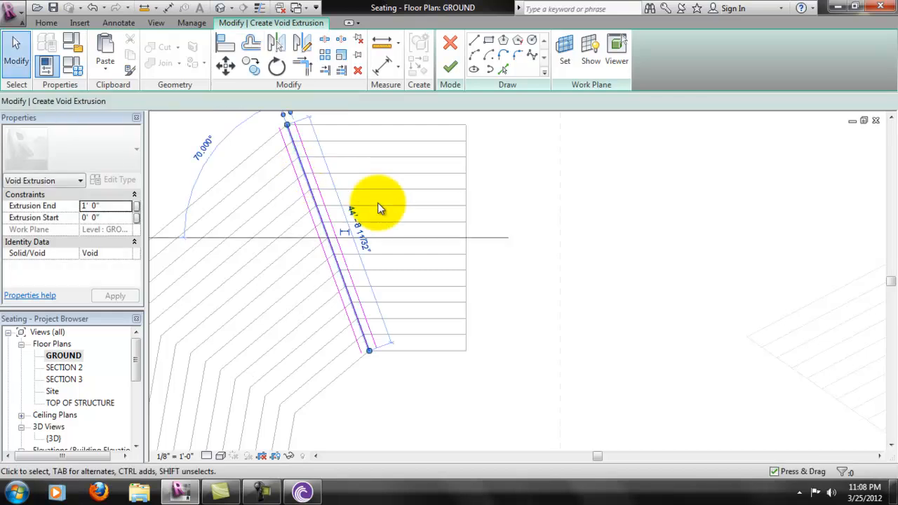
pyautogui.press('Delete')
# - Sketch two connected lines along the seating's outer edge, through its corner, to join the outer ends of the offset lines
pyautogui.moveTo(391, 178); pyautogui.dragTo(461, 294, button='middle')
pyautogui.scroll(5, 359, 209)
pyautogui.moveTo(485, 247); pyautogui.dragTo(479, 187, button='middle')
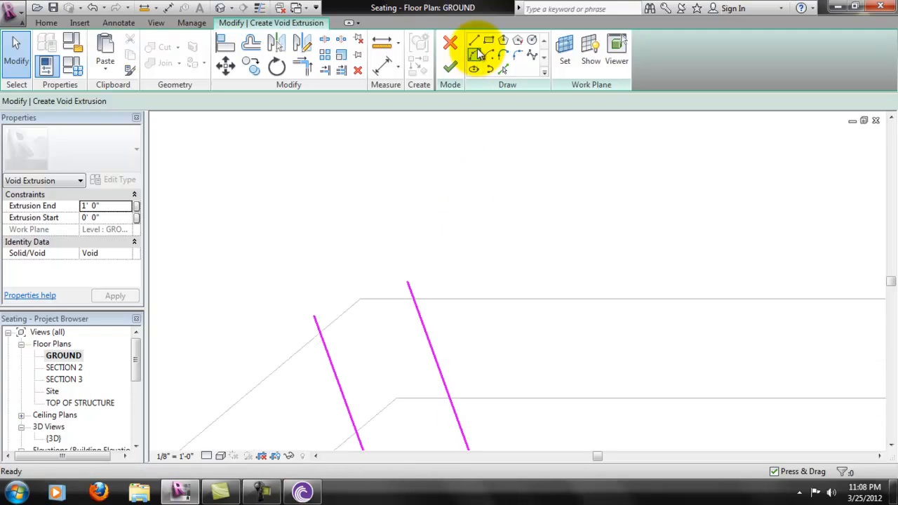
pyautogui.click(474, 40)
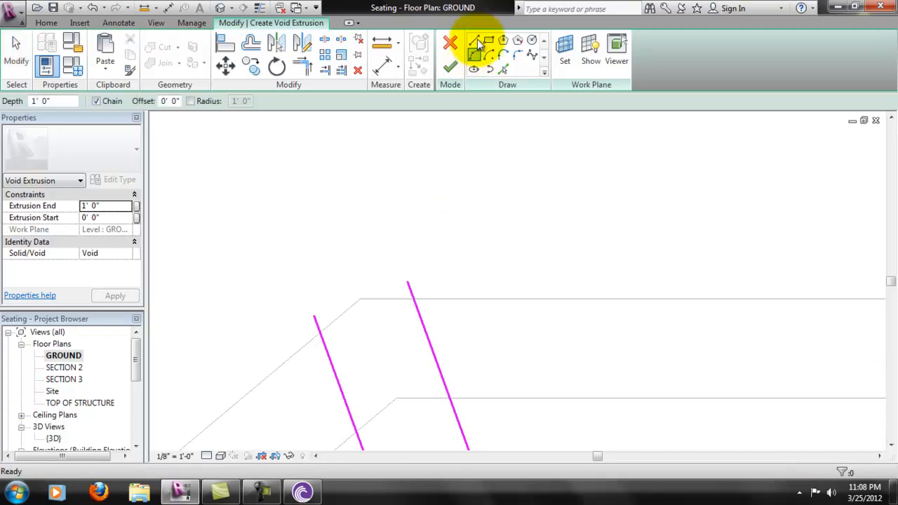
pyautogui.click(319, 330)
pyautogui.click(360, 300)
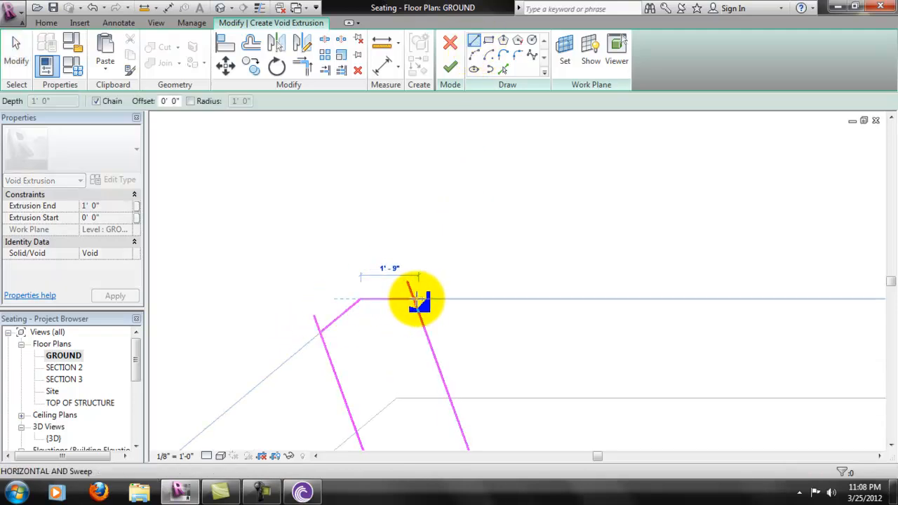
pyautogui.click(416, 300)
pyautogui.press('Escape')
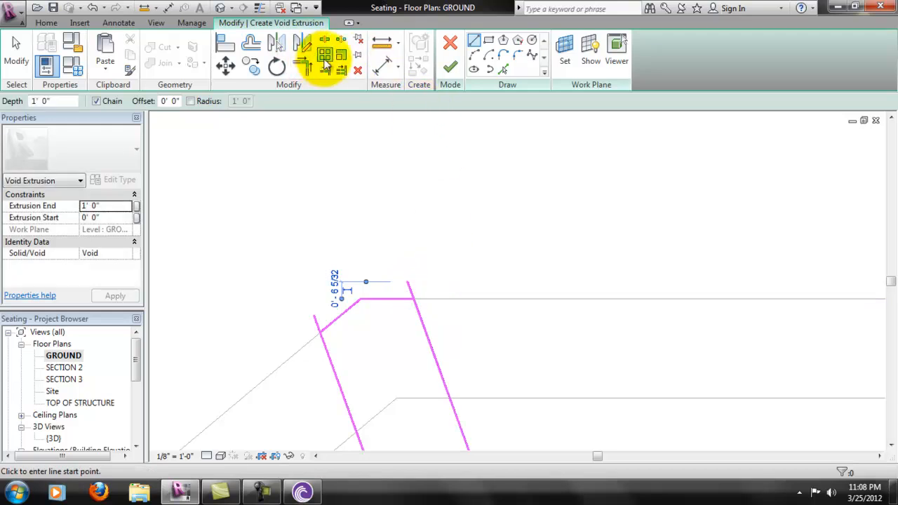
# - Trim the right offset line's outer end to a corner with the short horizontal closing line
pyautogui.click(301, 66)
pyautogui.click(407, 301)
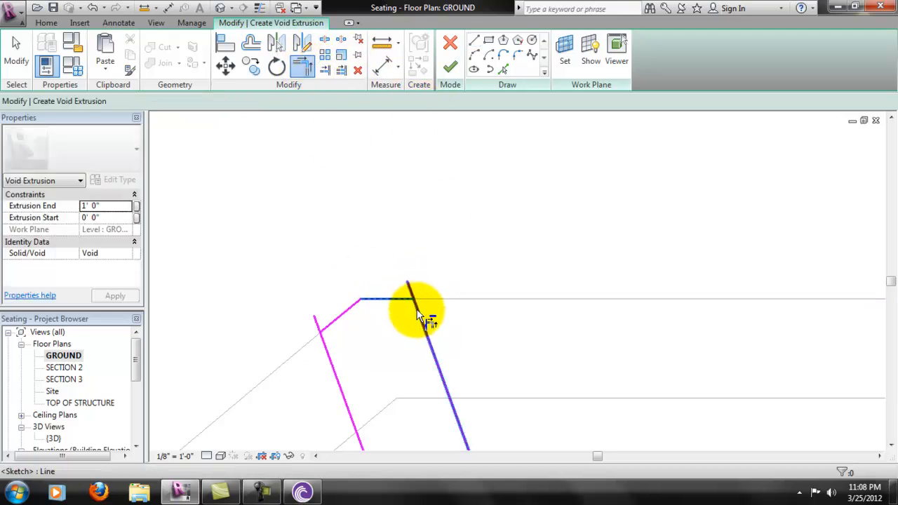
pyautogui.click(424, 319)
# - Extend the right offset line's inner end to the seating's horizontal front edge
pyautogui.moveTo(324, 349); pyautogui.dragTo(353, 249, button='middle')
pyautogui.scroll(2, 353, 249)
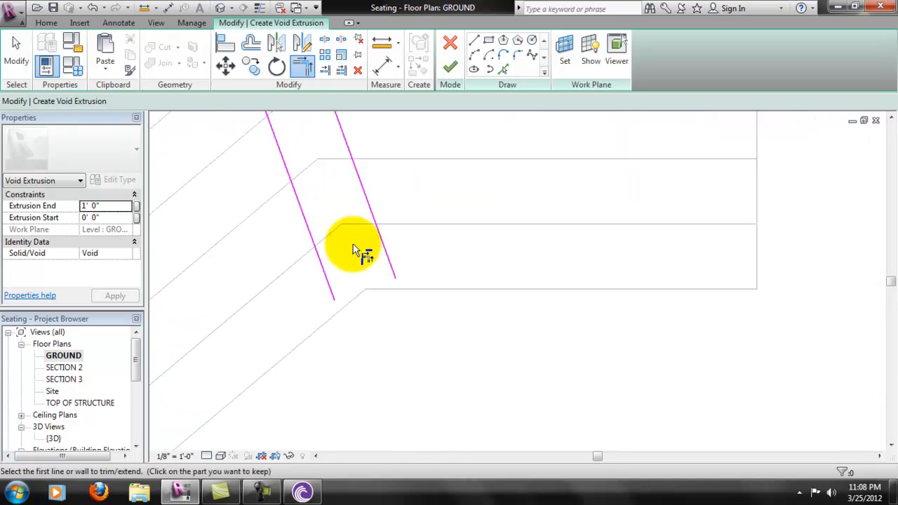
pyautogui.press('Escape')
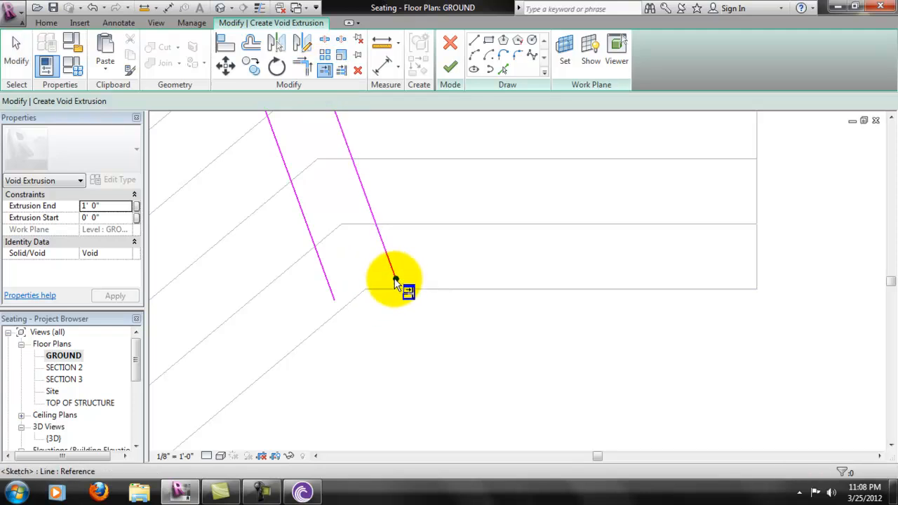
pyautogui.press('Escape')
pyautogui.press('Escape')
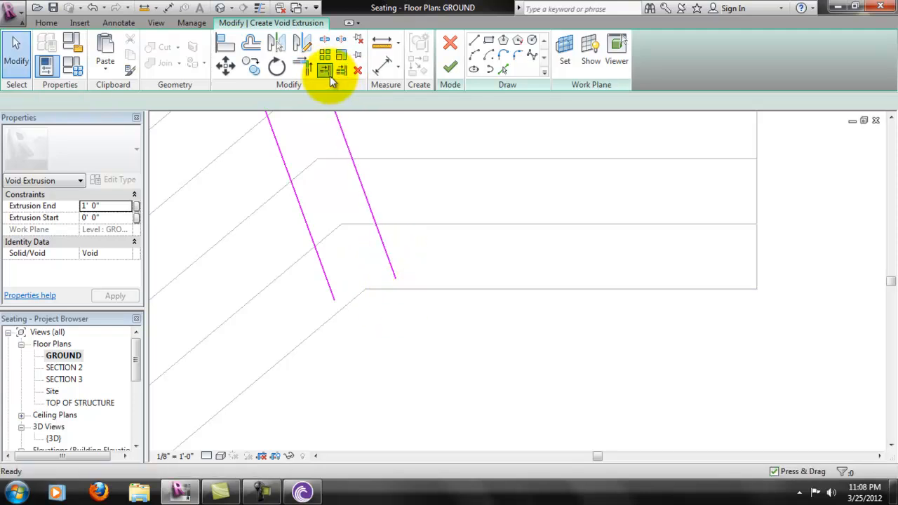
pyautogui.click(329, 74)
pyautogui.click(410, 288)
pyautogui.click(403, 283)
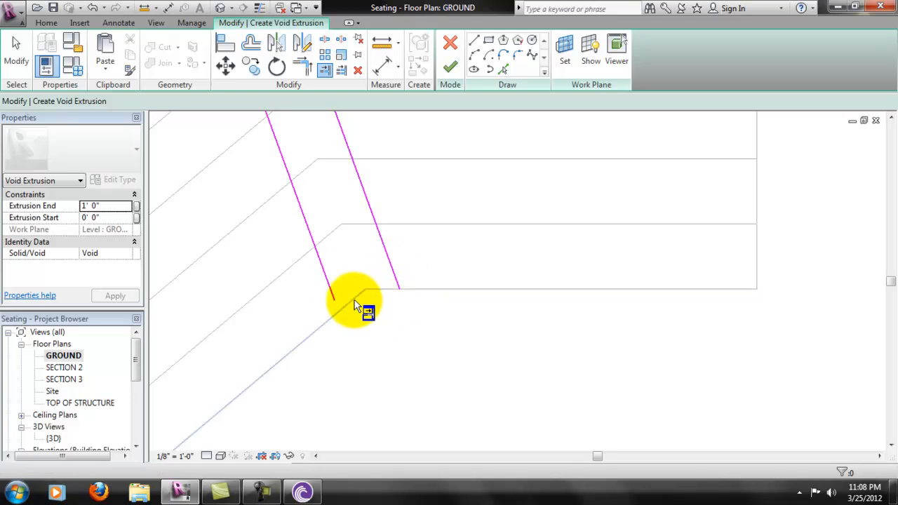
# - Extend the left offset line's inner end to the seating's angled front edge, and sketch two connected lines closing the void profile
pyautogui.click(350, 300)
pyautogui.click(344, 306)
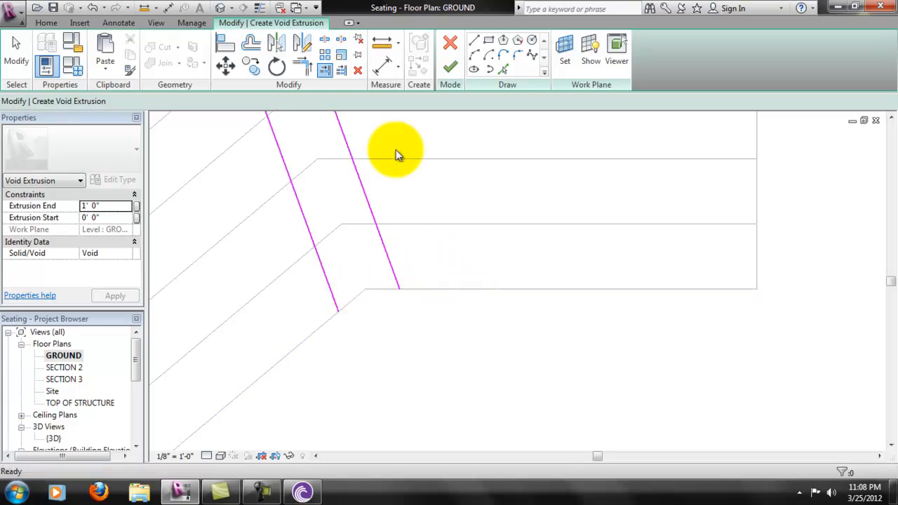
pyautogui.click(474, 44)
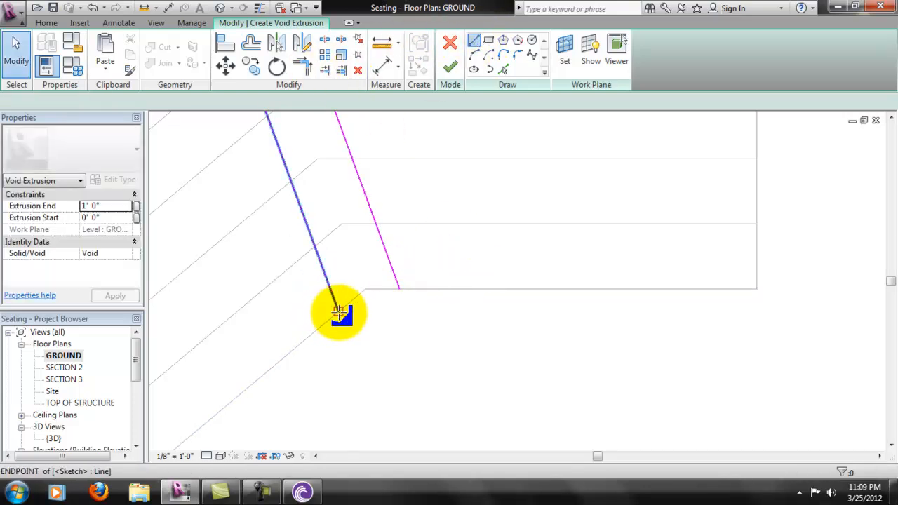
pyautogui.click(338, 308)
pyautogui.click(385, 285)
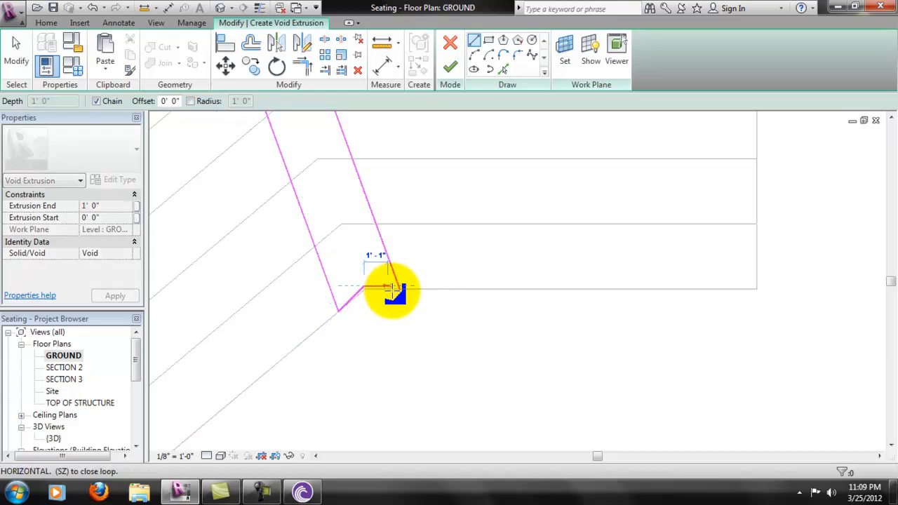
pyautogui.scroll(4, 369, 290)
pyautogui.press('Escape')
pyautogui.press('Escape')
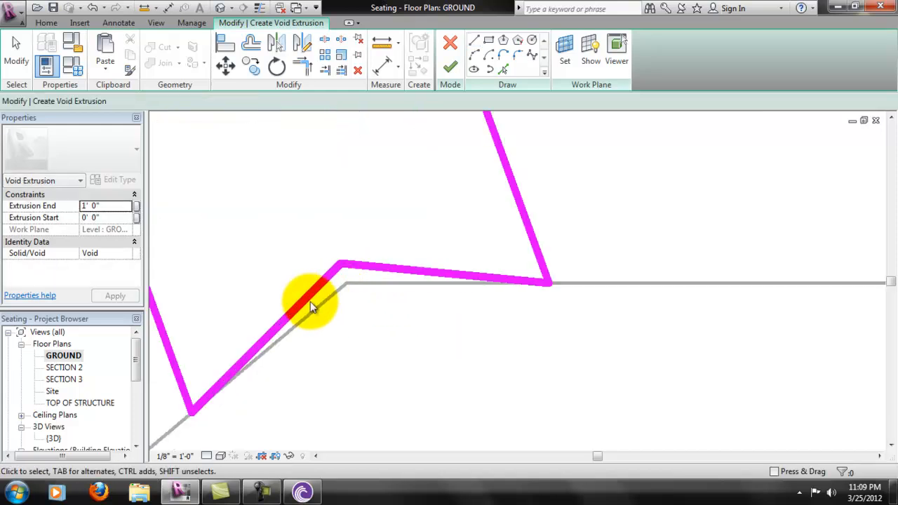
# - Move the meeting ends of the two closing lines onto the corner of the seating's front edge
pyautogui.click(341, 269)
pyautogui.moveTo(342, 263); pyautogui.dragTo(347, 283)
pyautogui.click(341, 269)
pyautogui.press('Escape')
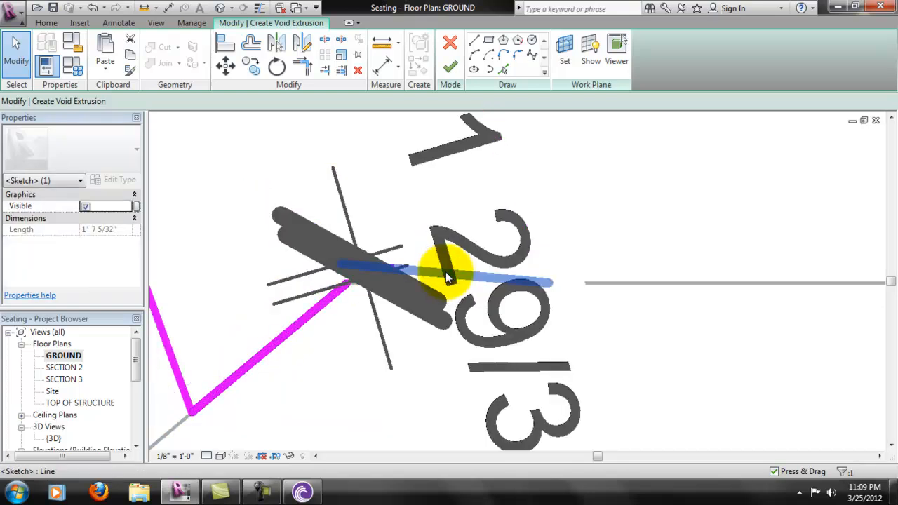
pyautogui.click(418, 271)
pyautogui.moveTo(343, 263); pyautogui.dragTo(349, 282)
pyautogui.click(415, 372)
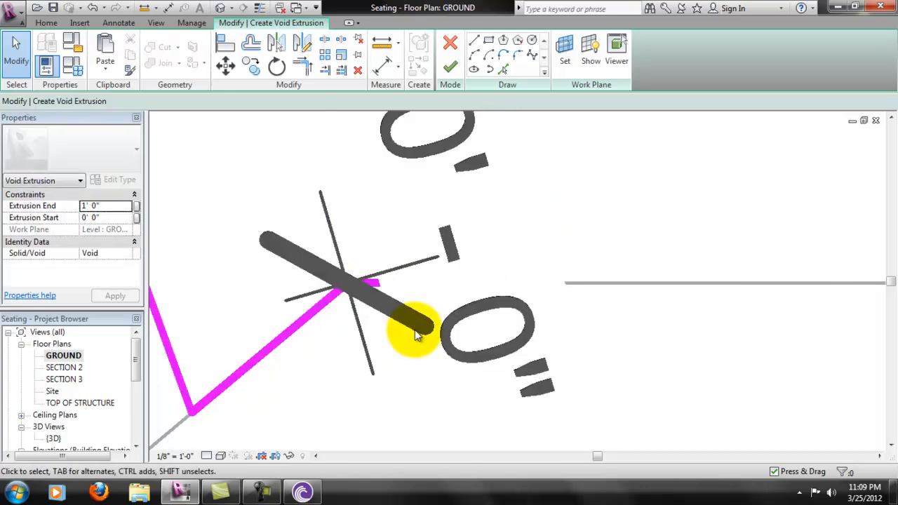
pyautogui.scroll(-2, 414, 330)
pyautogui.scroll(-2, 578, 245)
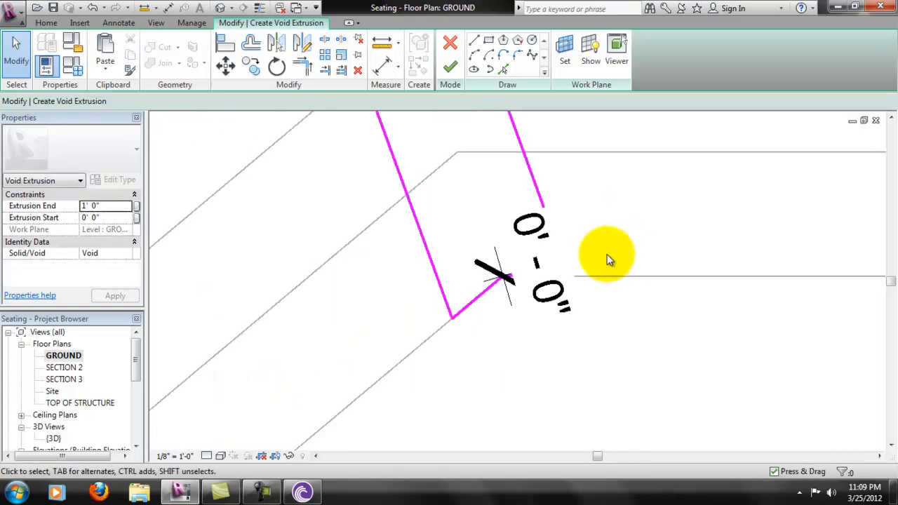
pyautogui.click(530, 298)
pyautogui.press('Delete')
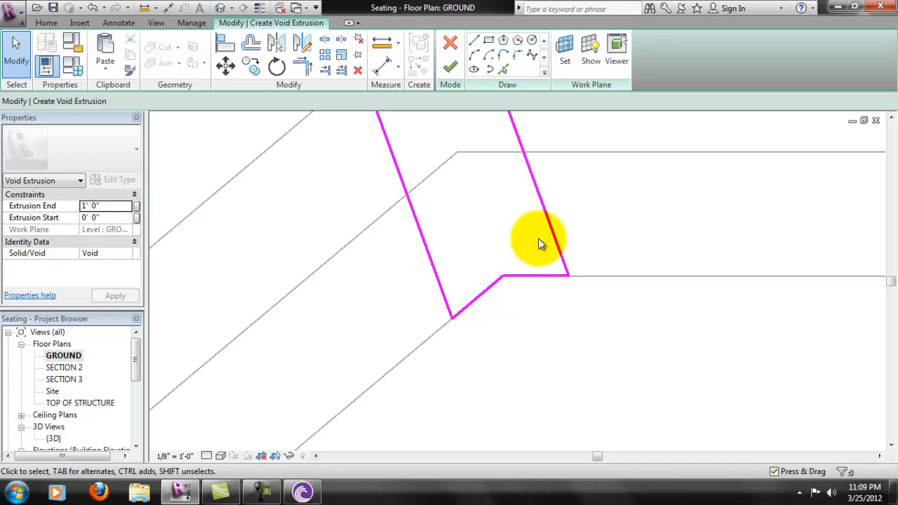
# - Finish the void extrusion sketch and set its extrusion end to 45' 0" so it cuts the seating
pyautogui.scroll(-5, 559, 337)
pyautogui.moveTo(578, 219); pyautogui.dragTo(551, 300, button='middle')
pyautogui.scroll(-1, 529, 249)
pyautogui.moveTo(534, 219); pyautogui.dragTo(513, 296, button='middle')
pyautogui.scroll(-1, 512, 290)
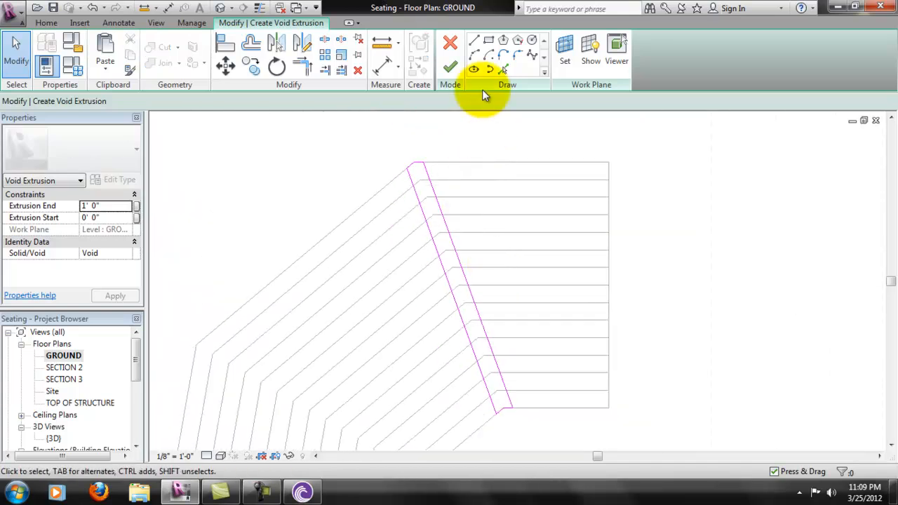
pyautogui.click(455, 73)
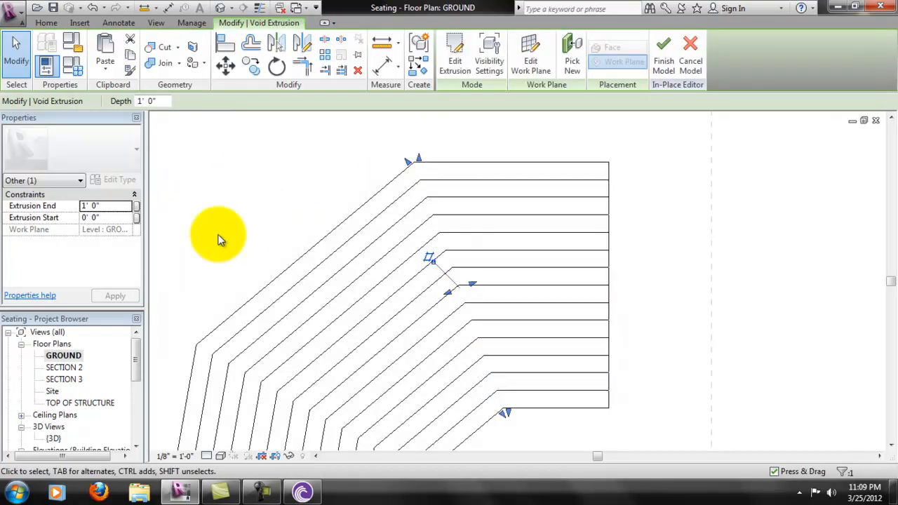
pyautogui.click(106, 206)
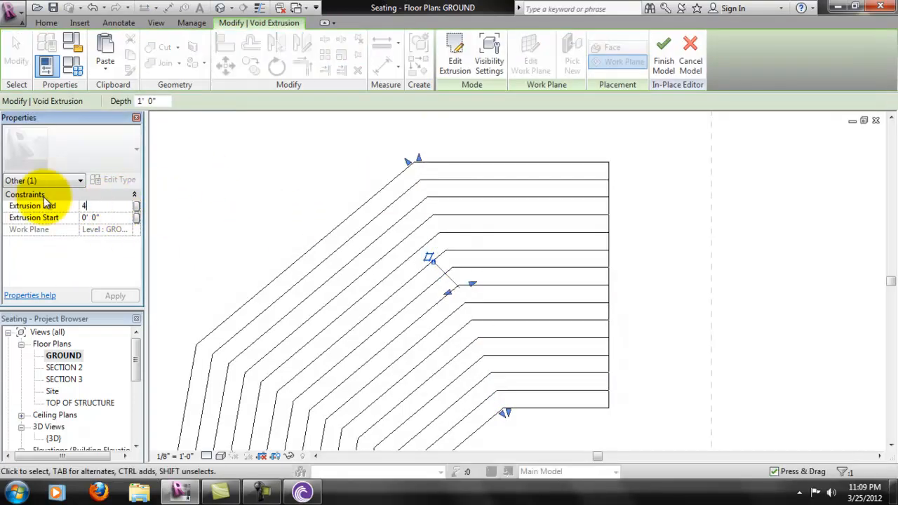
pyautogui.click(115, 296)
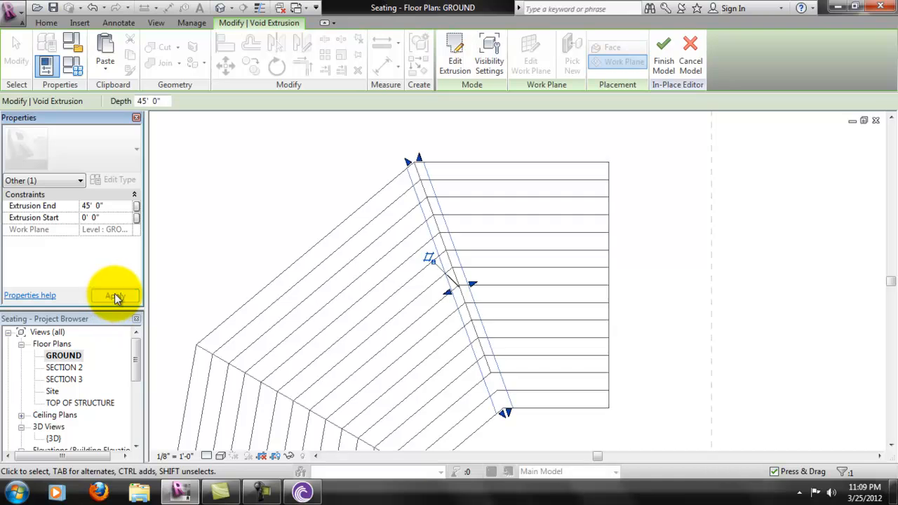
pyautogui.click(580, 248)
pyautogui.moveTo(482, 316); pyautogui.dragTo(517, 261, button='middle')
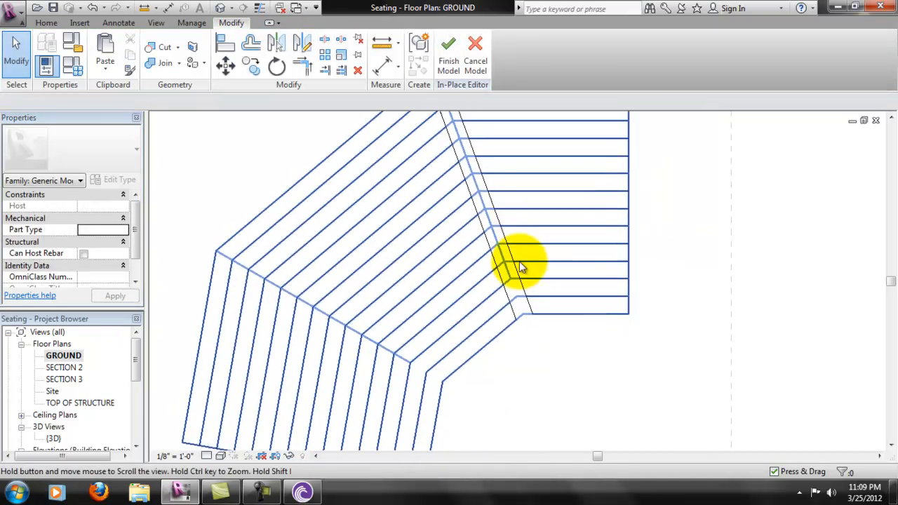
pyautogui.scroll(1, 569, 342)
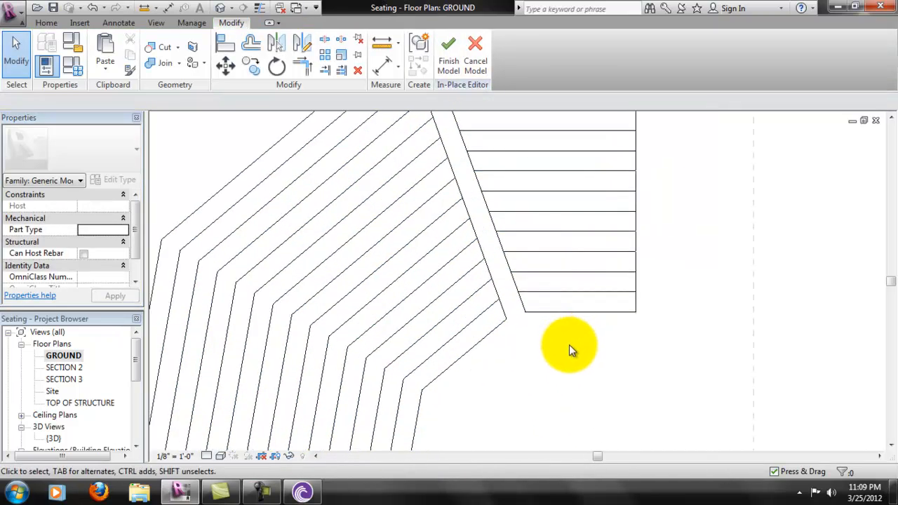
pyautogui.scroll(-3, 461, 350)
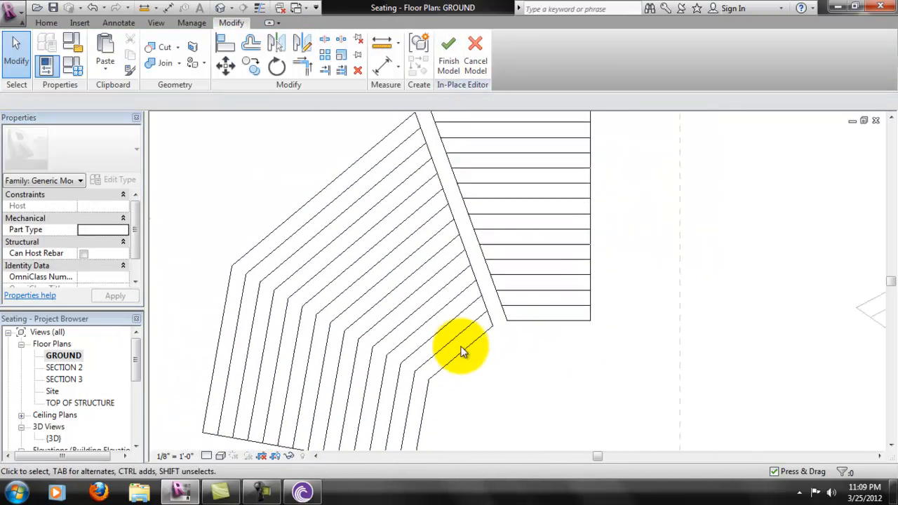
# - Try to mirror a copy of the void about an axis drawn from the angled front edge's midpoint, perpendicular to the outer edge
pyautogui.click(497, 317)
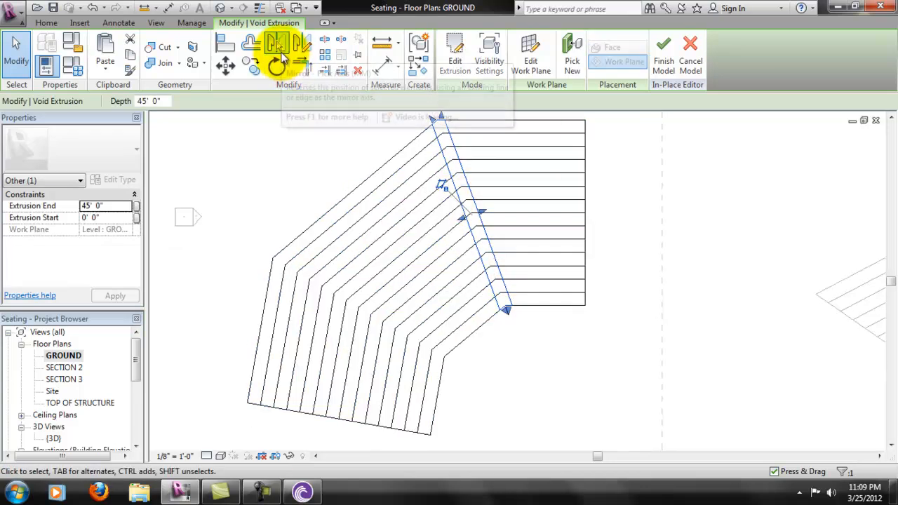
pyautogui.click(278, 47)
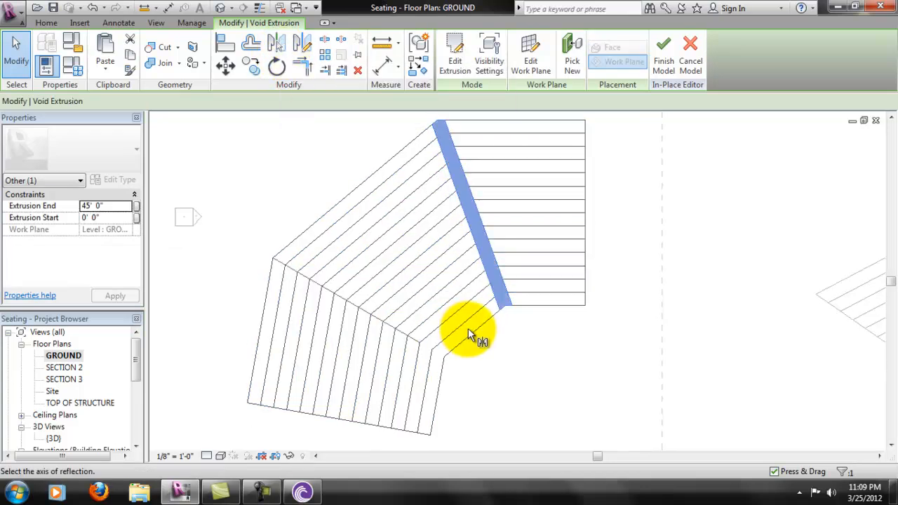
pyautogui.click(297, 53)
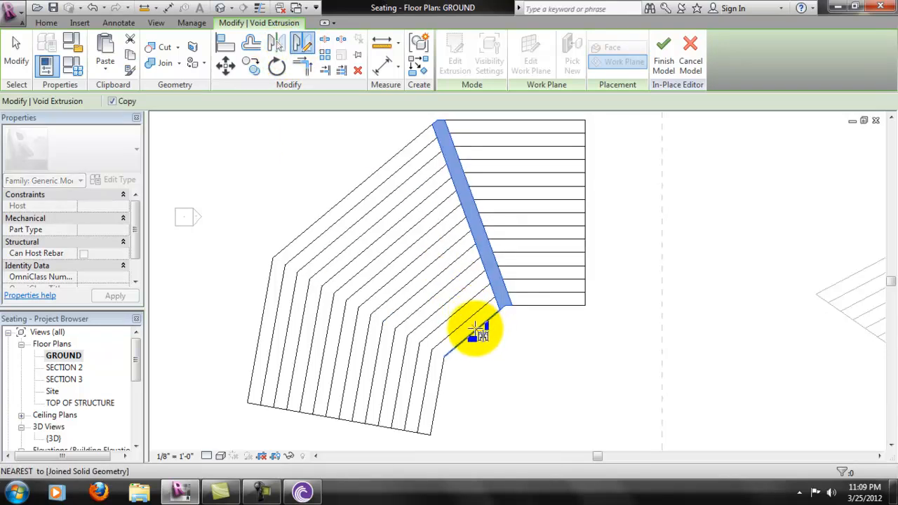
pyautogui.click(474, 336)
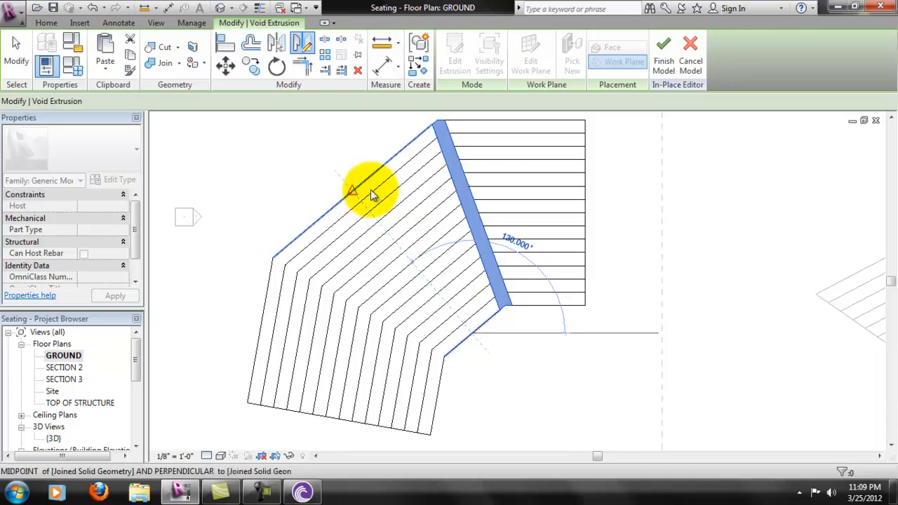
pyautogui.click(370, 189)
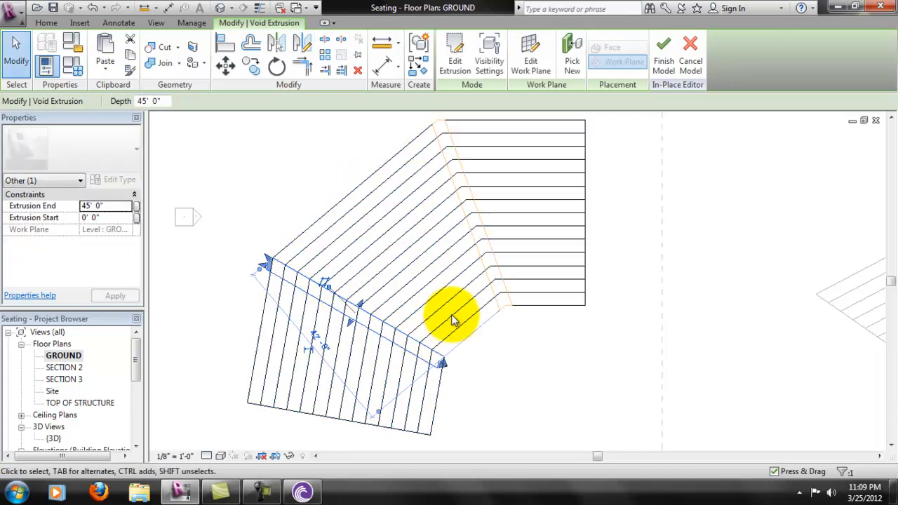
pyautogui.scroll(2, 341, 271)
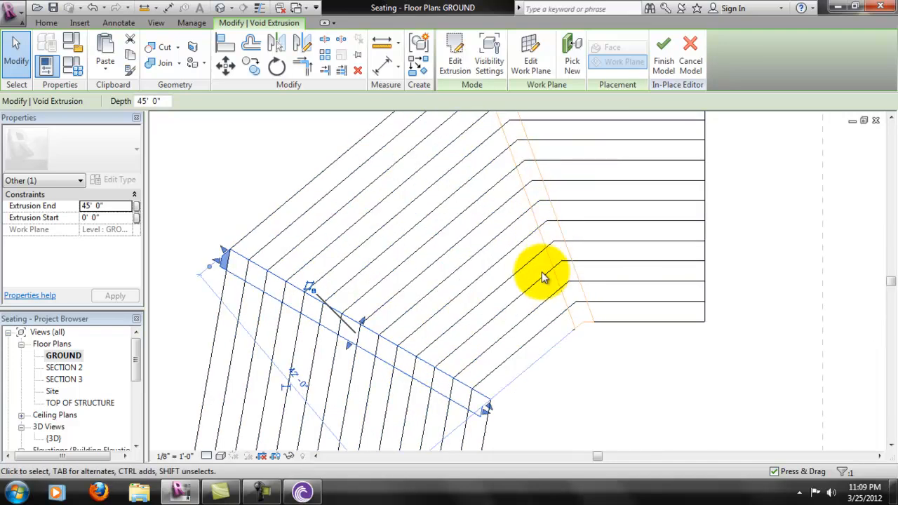
pyautogui.scroll(2, 494, 417)
pyautogui.scroll(-1, 514, 414)
pyautogui.moveTo(514, 397); pyautogui.dragTo(515, 279, button='middle')
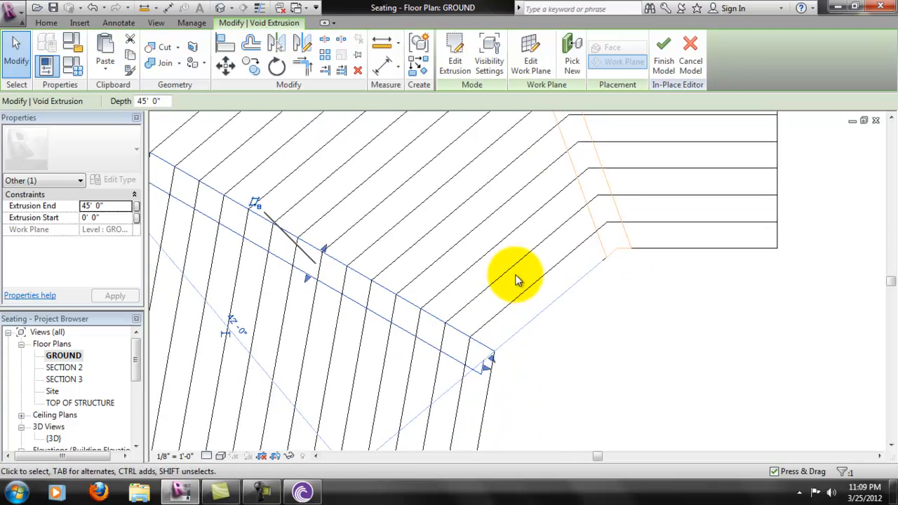
pyautogui.scroll(-3, 516, 280)
pyautogui.moveTo(513, 281); pyautogui.dragTo(477, 324, button='middle')
pyautogui.click(665, 63)
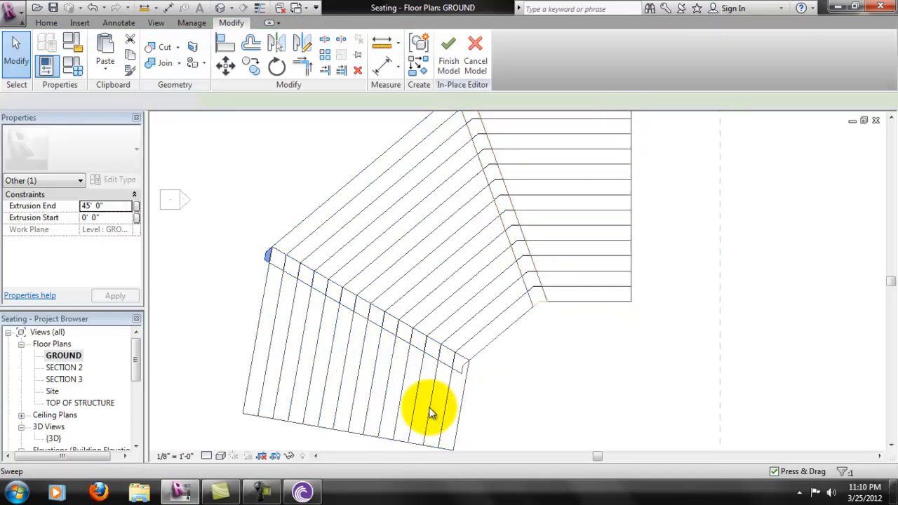
# - Undo the mirrored copy of the void extrusion
pyautogui.hotkey('ctrl', 'z')
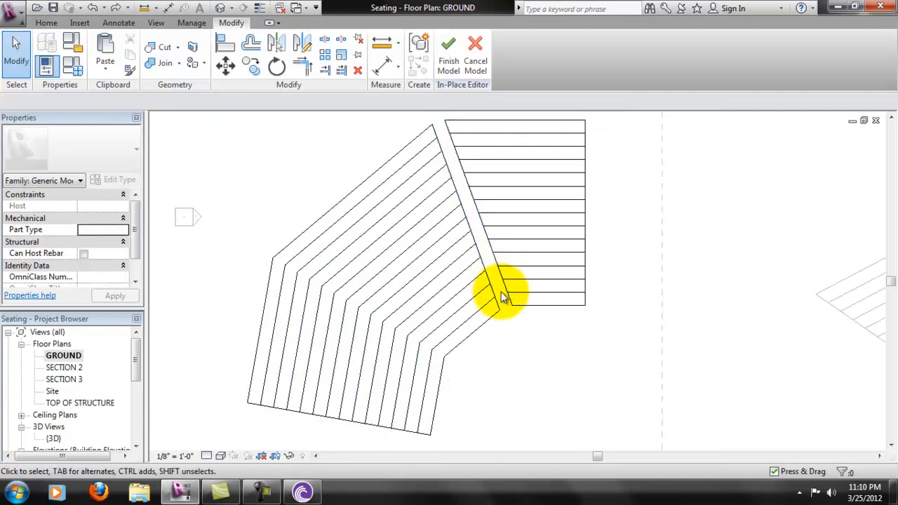
pyautogui.scroll(2, 497, 308)
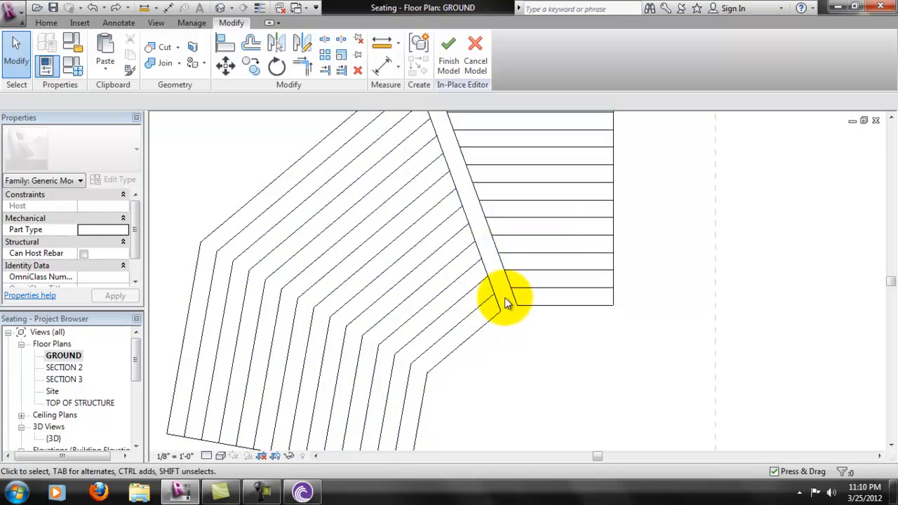
pyautogui.moveTo(501, 297); pyautogui.dragTo(512, 363, button='middle')
pyautogui.moveTo(490, 325); pyautogui.dragTo(495, 349, button='middle')
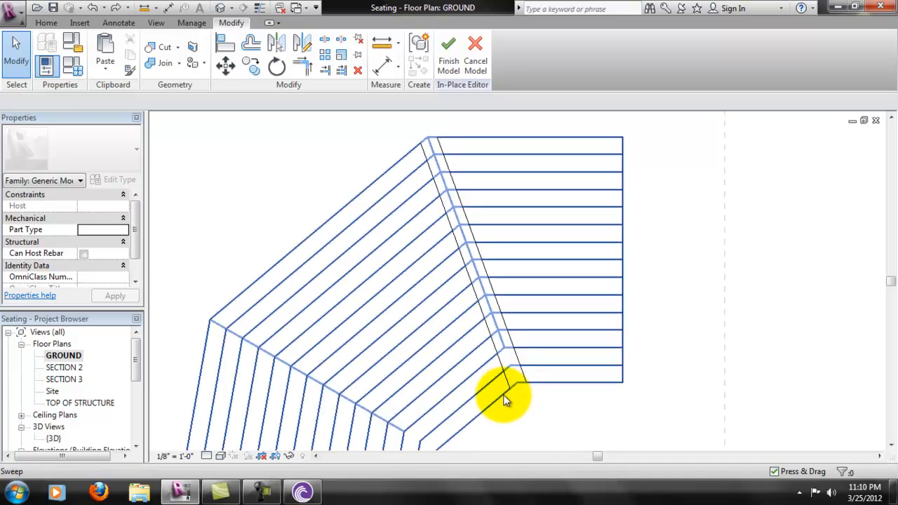
pyautogui.moveTo(541, 414); pyautogui.dragTo(562, 308, button='middle')
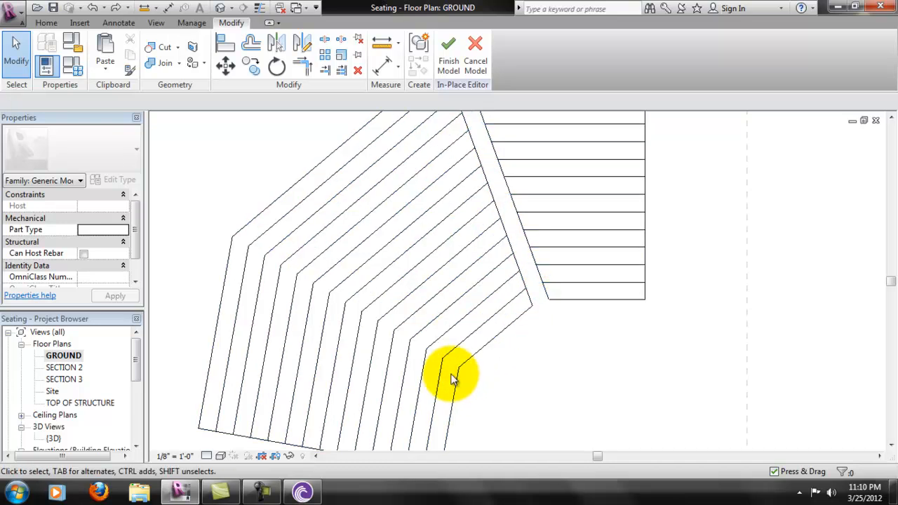
pyautogui.moveTo(546, 265); pyautogui.dragTo(521, 295, button='middle')
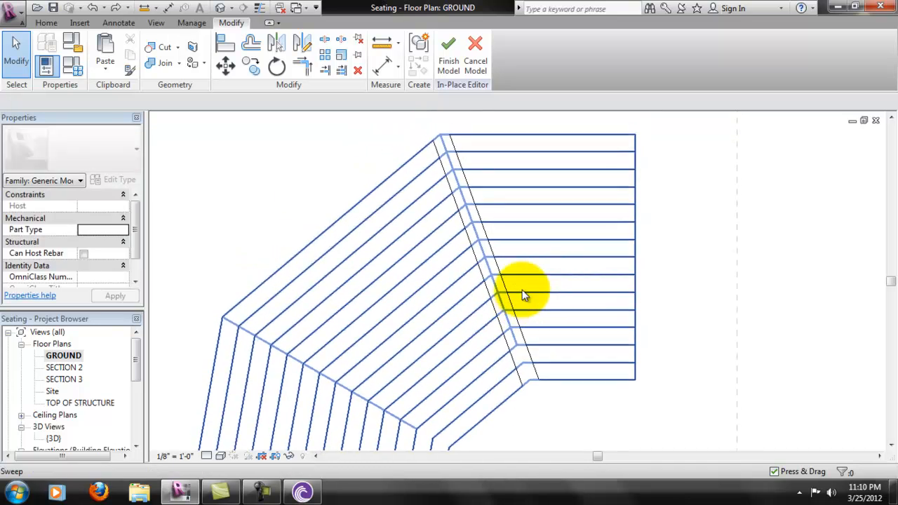
# - Draw a reference line about 50' long at 40° along the angled outer edge, and a horizontal one crossing it from the right section's outer corner
pyautogui.click(45, 23)
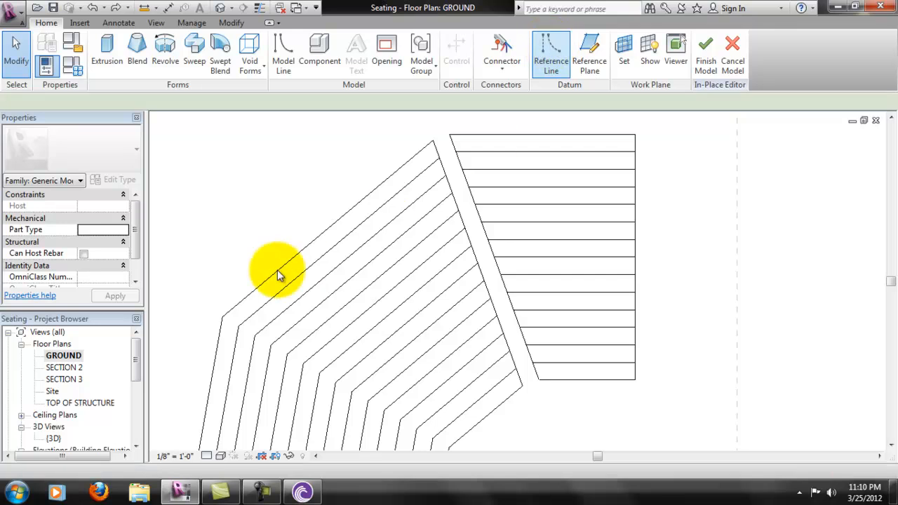
pyautogui.click(221, 317)
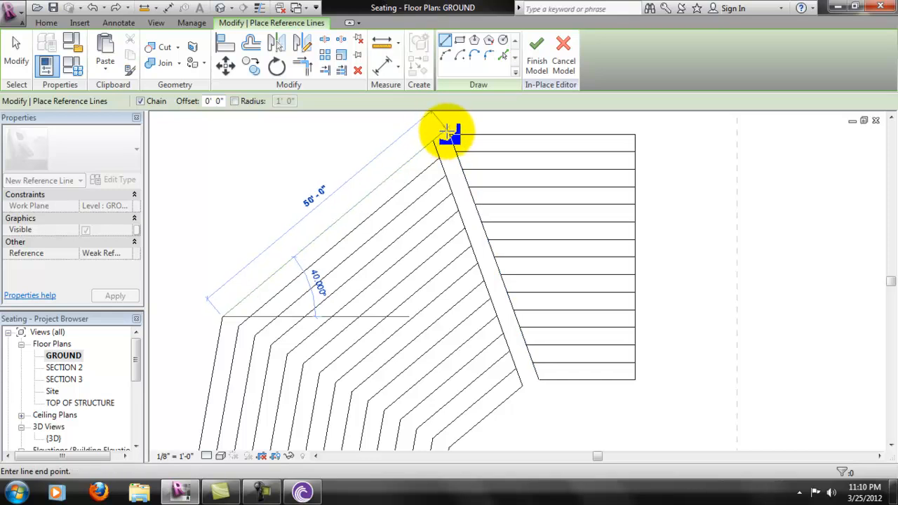
pyautogui.click(446, 130)
pyautogui.scroll(5, 446, 134)
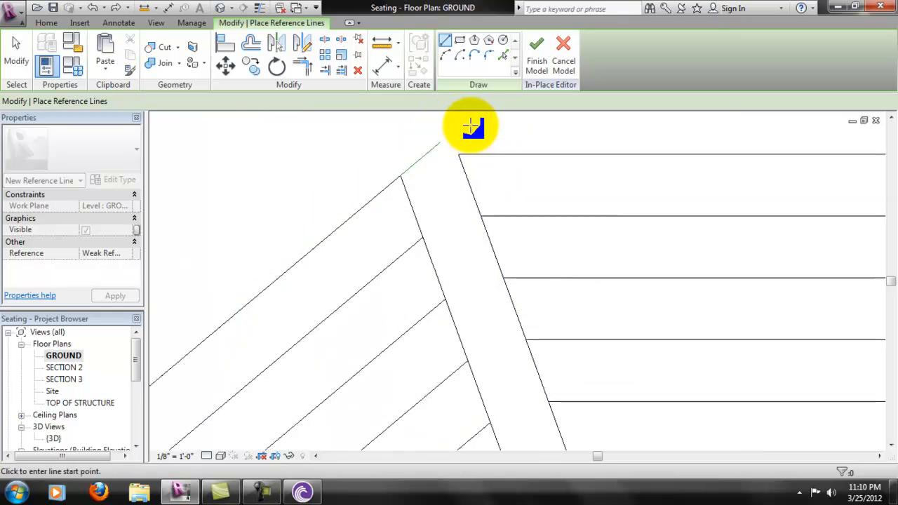
pyautogui.click(451, 174)
pyautogui.click(354, 175)
pyautogui.press('Escape')
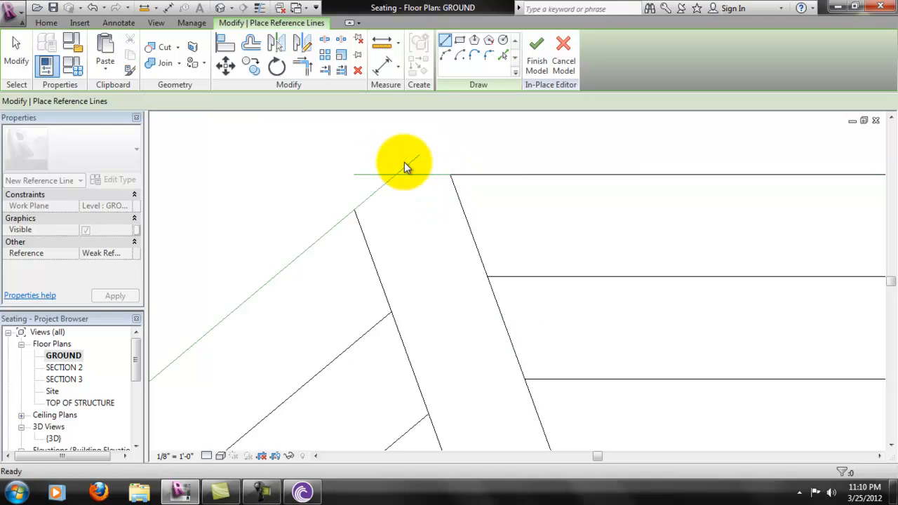
# - Trim the two reference lines to a corner at the outer end of the cut strip
pyautogui.click(302, 66)
pyautogui.click(379, 187)
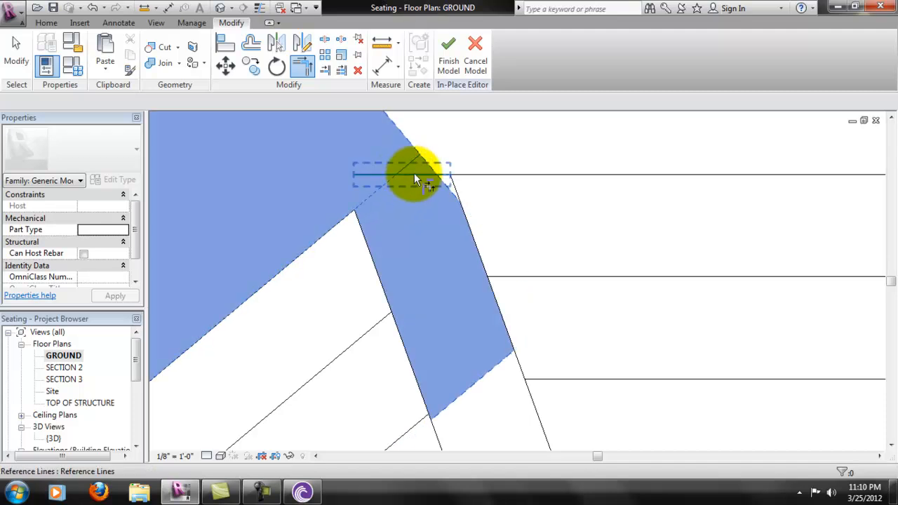
pyautogui.click(414, 179)
pyautogui.scroll(-5, 460, 185)
pyautogui.press('Escape')
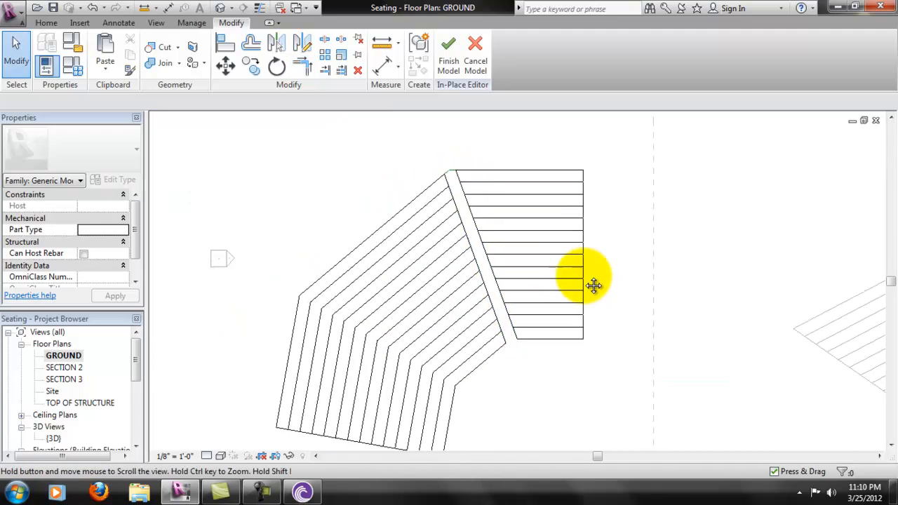
pyautogui.moveTo(593, 285); pyautogui.dragTo(570, 254, button='middle')
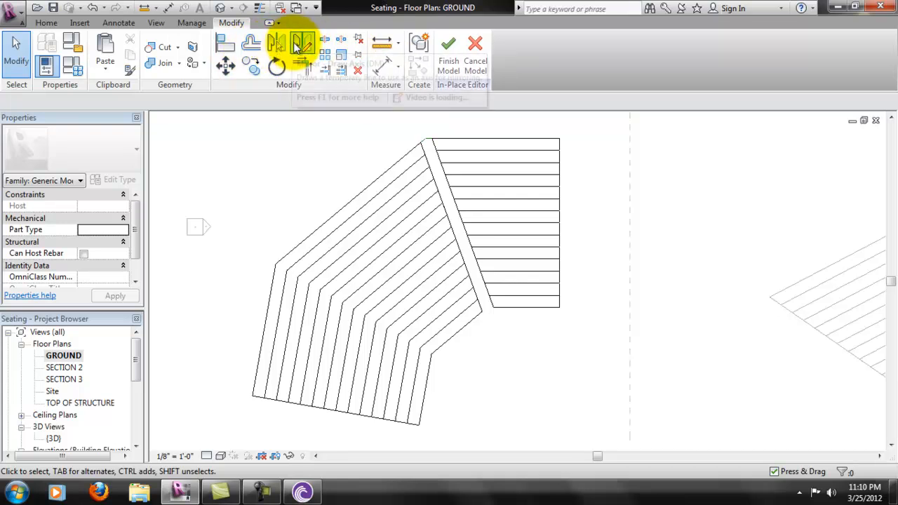
# - Mirror a copy of the void extrusion about an axis drawn between the midpoints of the angled section's outer and inner edges
pyautogui.click(301, 43)
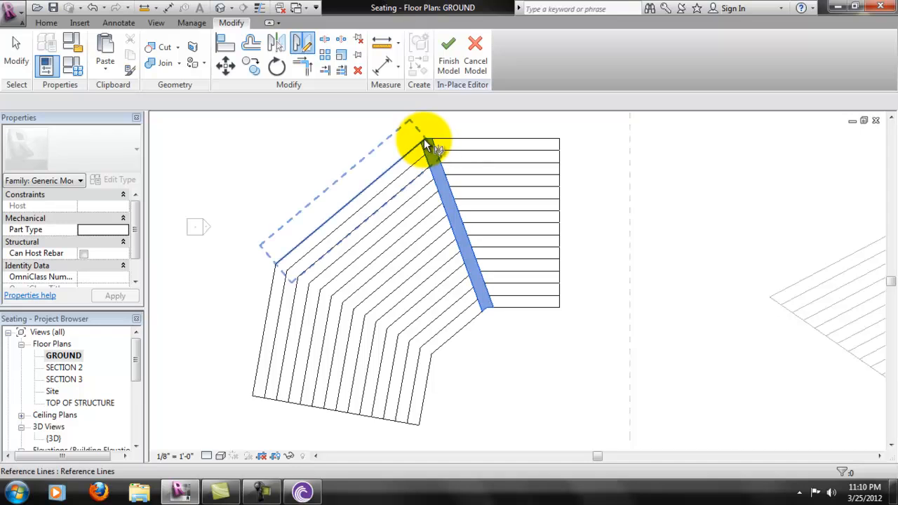
pyautogui.rightClick(355, 204)
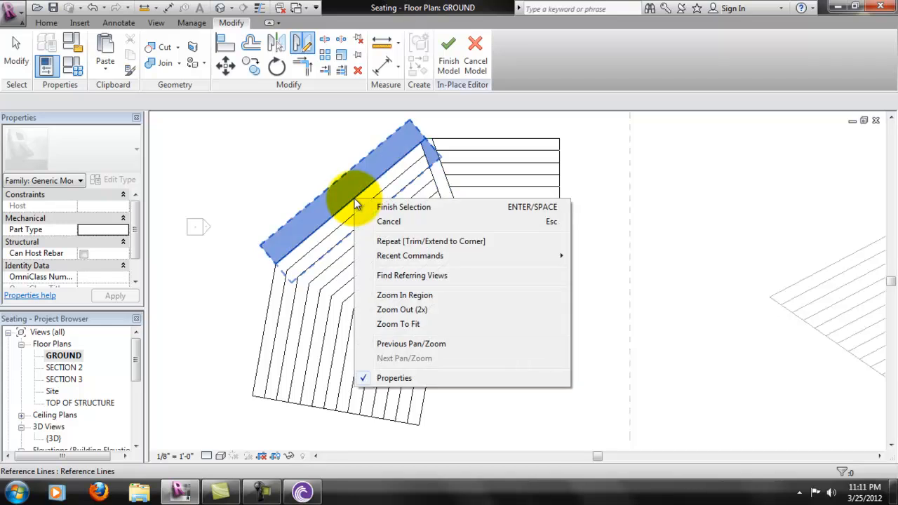
pyautogui.click(344, 205)
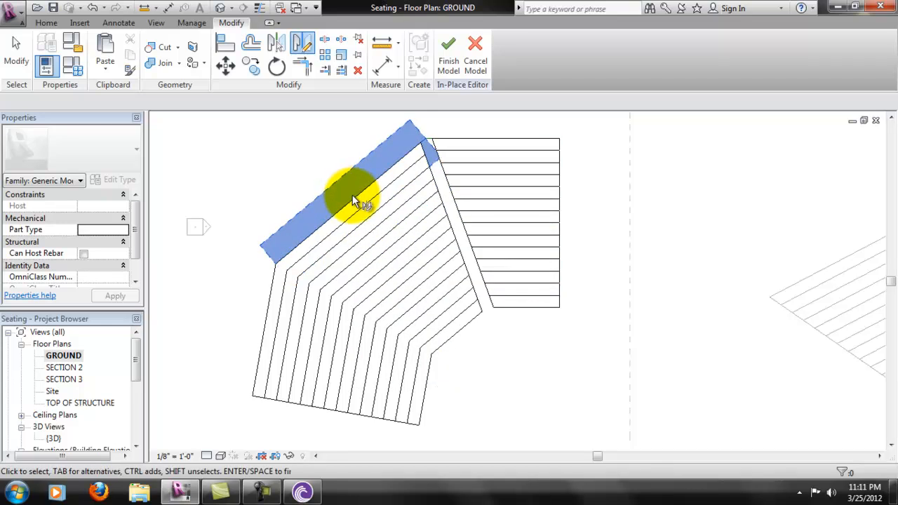
pyautogui.click(438, 182)
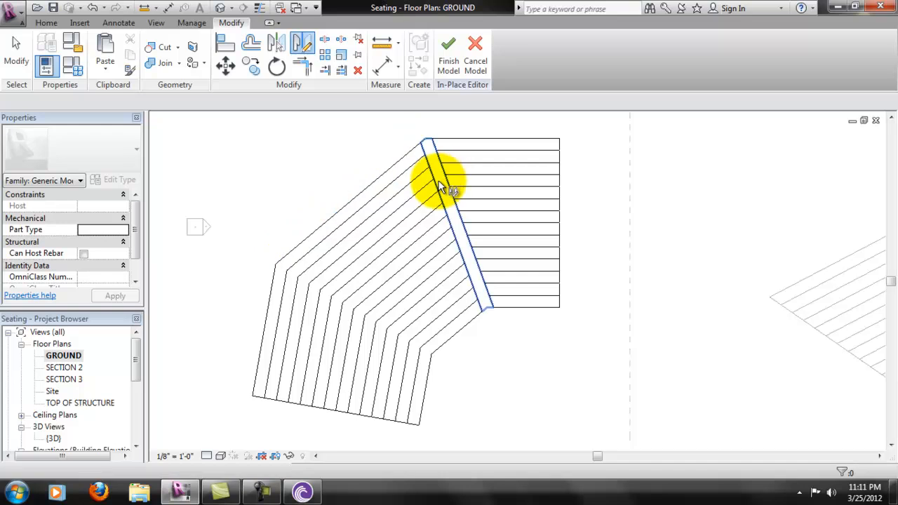
pyautogui.rightClick(338, 149)
pyautogui.click(361, 154)
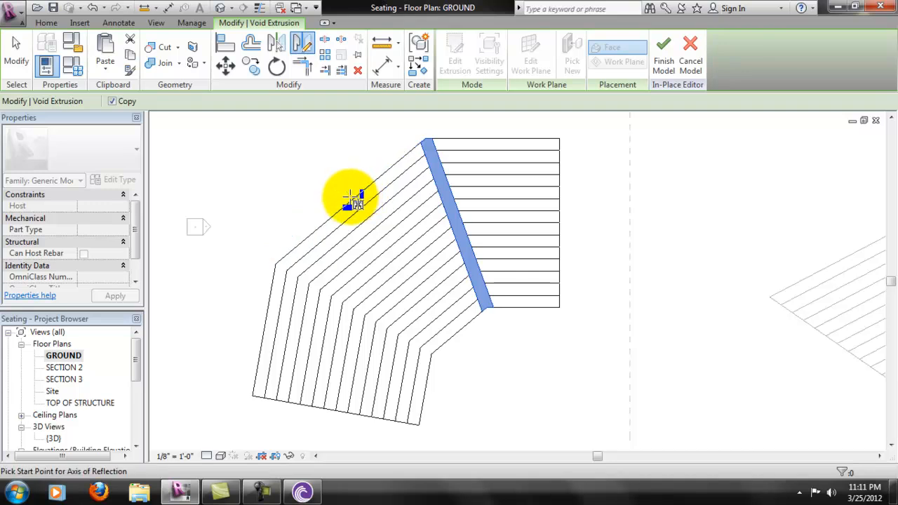
pyautogui.click(351, 200)
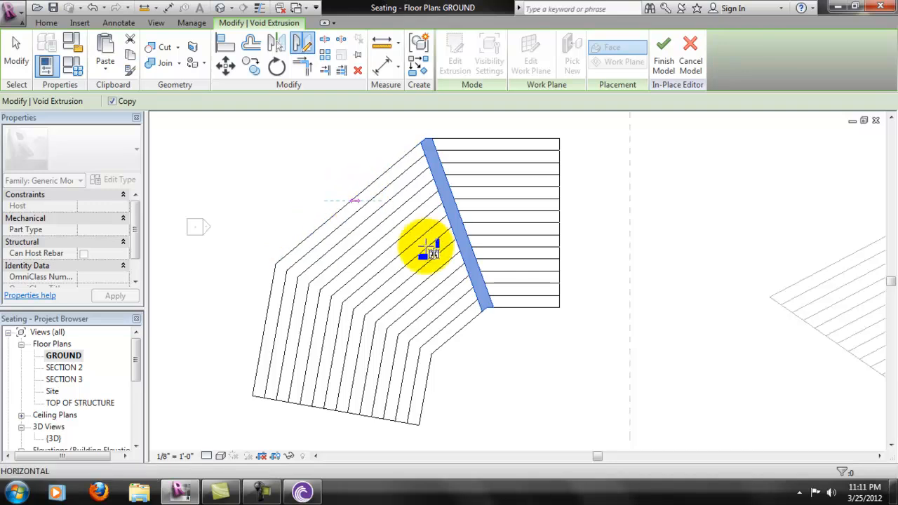
pyautogui.click(458, 333)
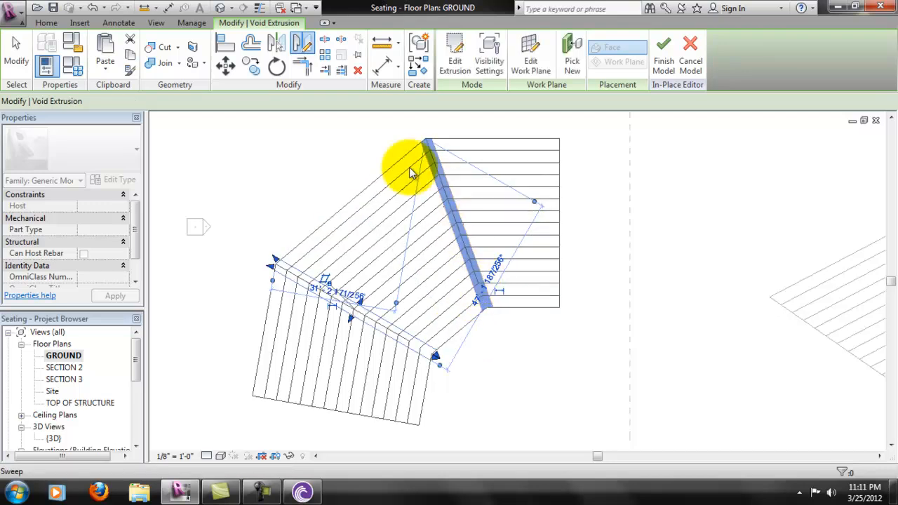
# - Examine the ends of both cut strips in plan, at the inner and outer seating bends
pyautogui.scroll(2, 425, 337)
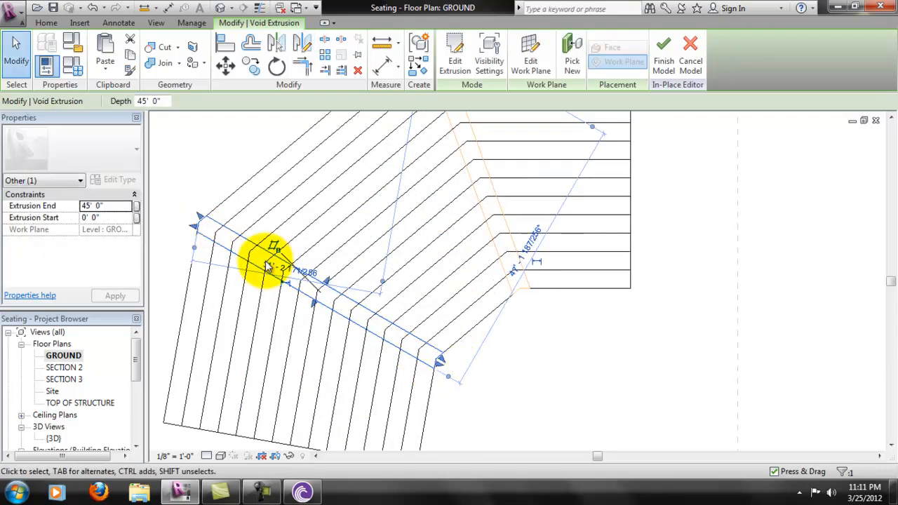
pyautogui.click(530, 291)
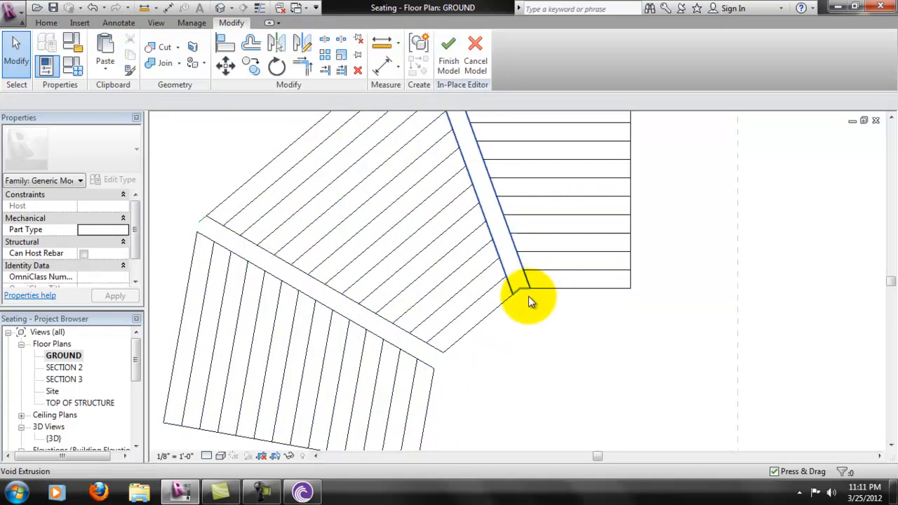
pyautogui.scroll(-1, 528, 295)
pyautogui.moveTo(639, 312); pyautogui.dragTo(621, 327, button='middle')
pyautogui.scroll(4, 286, 253)
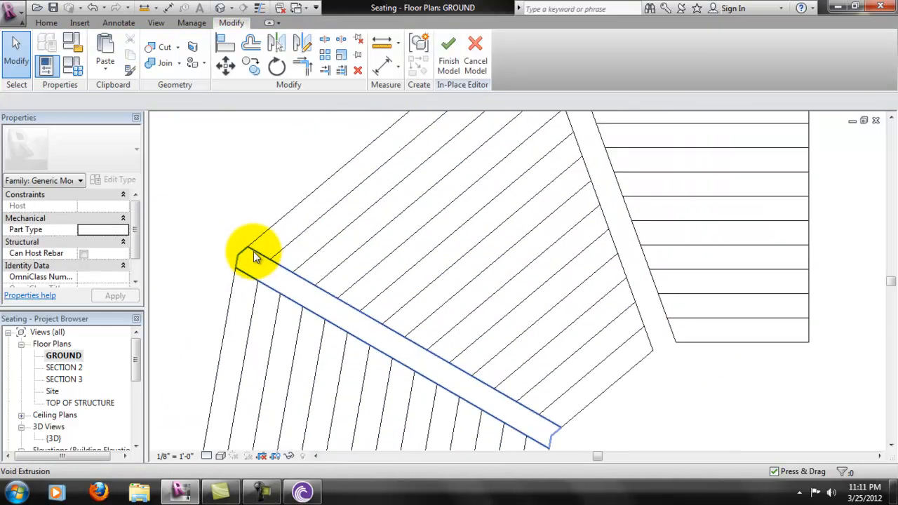
pyautogui.click(245, 251)
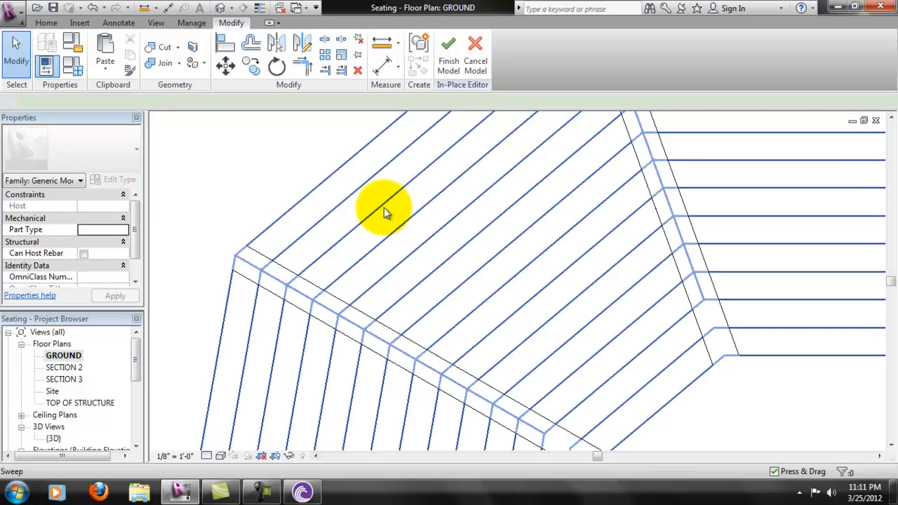
pyautogui.scroll(-2, 414, 239)
pyautogui.scroll(-2, 754, 359)
pyautogui.moveTo(737, 326); pyautogui.dragTo(506, 290, button='middle')
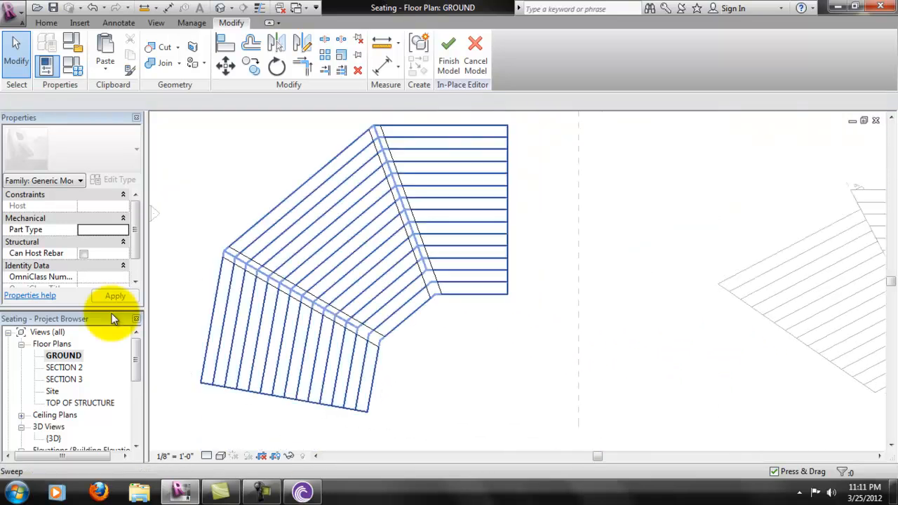
# - Inspect the seating and its two cut strips in the 3D view
pyautogui.doubleClick(55, 439)
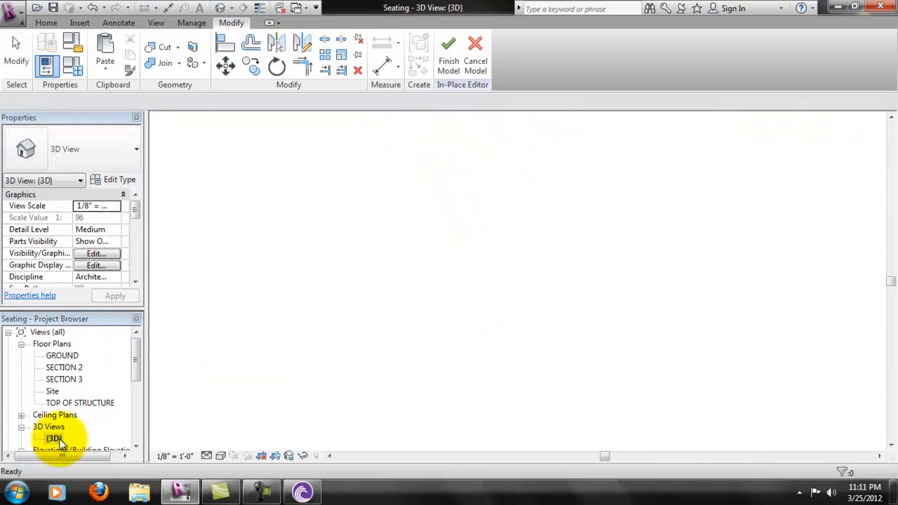
pyautogui.keyDown('shift'); pyautogui.moveTo(607, 367); pyautogui.dragTo(456, 317, button='middle'); pyautogui.keyUp('shift')
pyautogui.scroll(-1, 456, 317)
pyautogui.scroll(-2, 674, 297)
pyautogui.moveTo(673, 297); pyautogui.dragTo(615, 304, button='middle')
pyautogui.scroll(-2, 615, 304)
pyautogui.moveTo(676, 315); pyautogui.dragTo(530, 325, button='middle')
pyautogui.scroll(1, 354, 312)
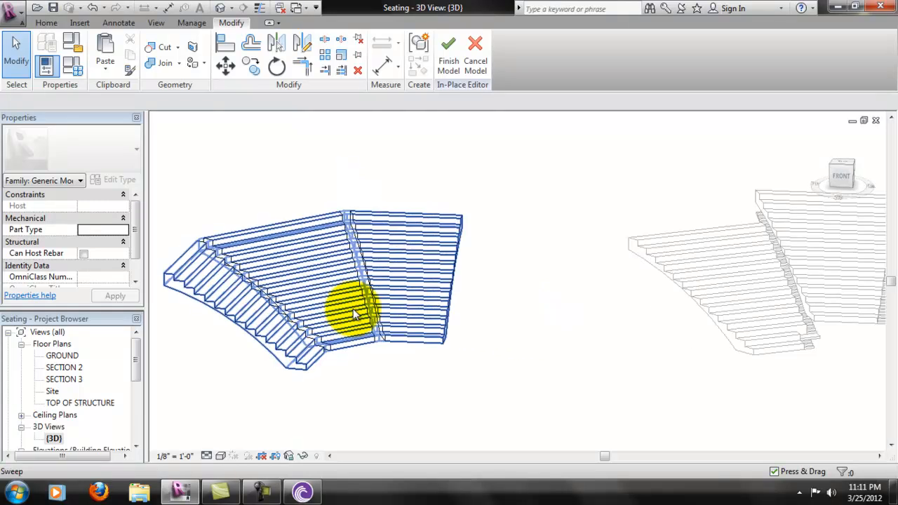
# - Delete the short horizontal reference line at the upper cut's outer end in the GROUND plan and finish the in-place model
pyautogui.doubleClick(57, 355)
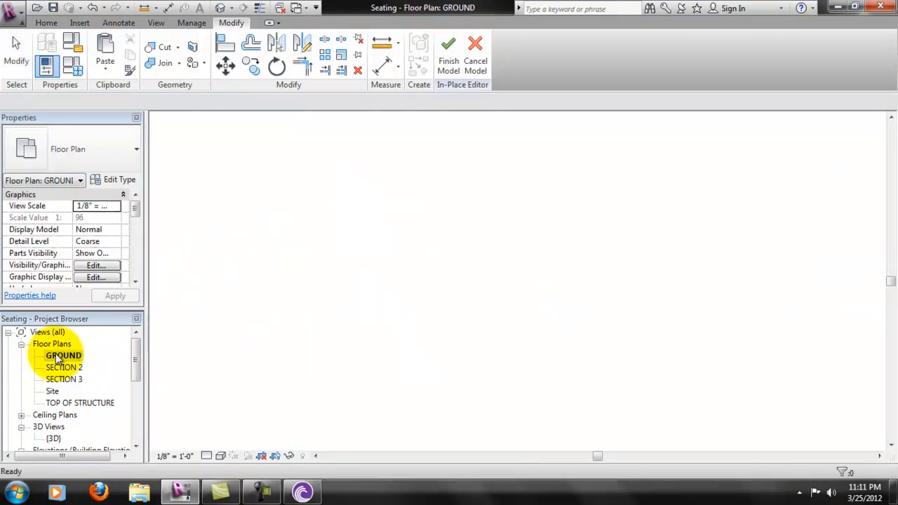
pyautogui.scroll(2, 440, 275)
pyautogui.moveTo(441, 276); pyautogui.dragTo(416, 326, button='middle')
pyautogui.scroll(3, 411, 281)
pyautogui.moveTo(414, 281); pyautogui.dragTo(433, 402, button='middle')
pyautogui.scroll(-1, 433, 401)
pyautogui.click(277, 158)
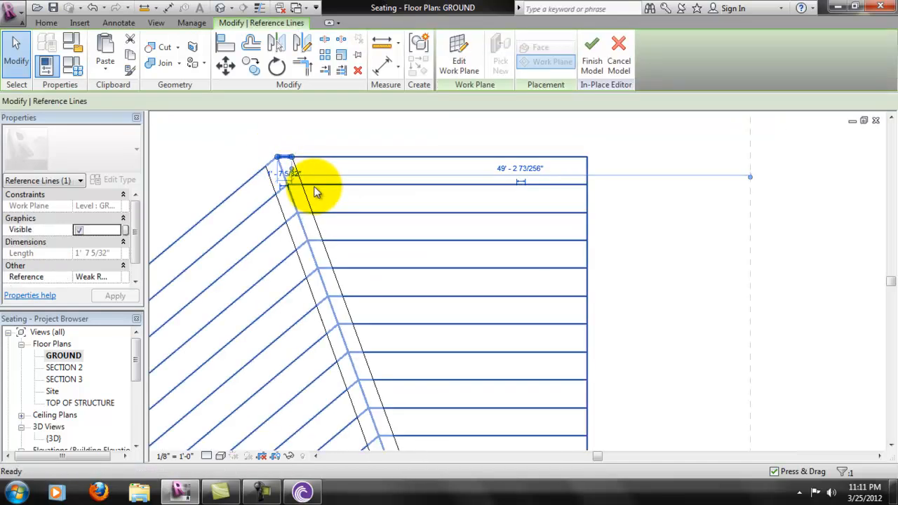
pyautogui.press('Delete')
pyautogui.click(49, 25)
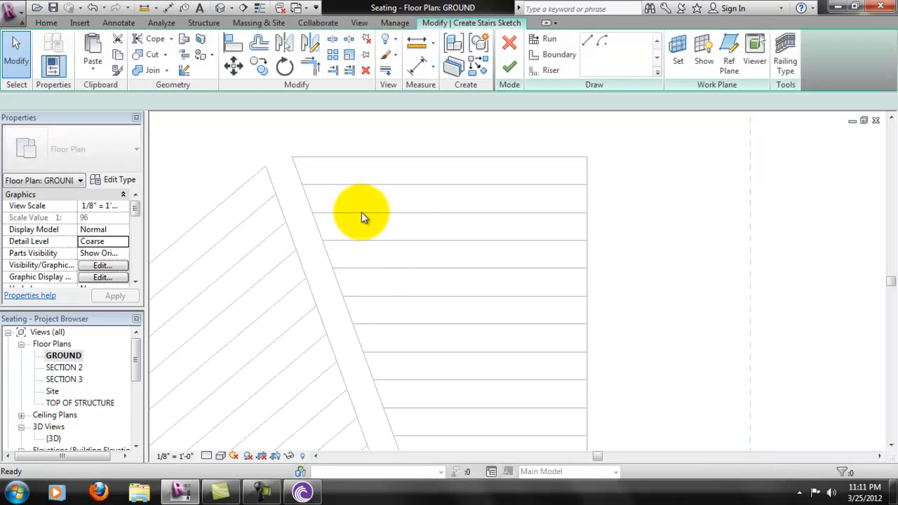
# - Sketch a straight stair run 14' long up the upper cut strip from the middle of its inner end
pyautogui.scroll(-3, 321, 170)
pyautogui.scroll(4, 365, 315)
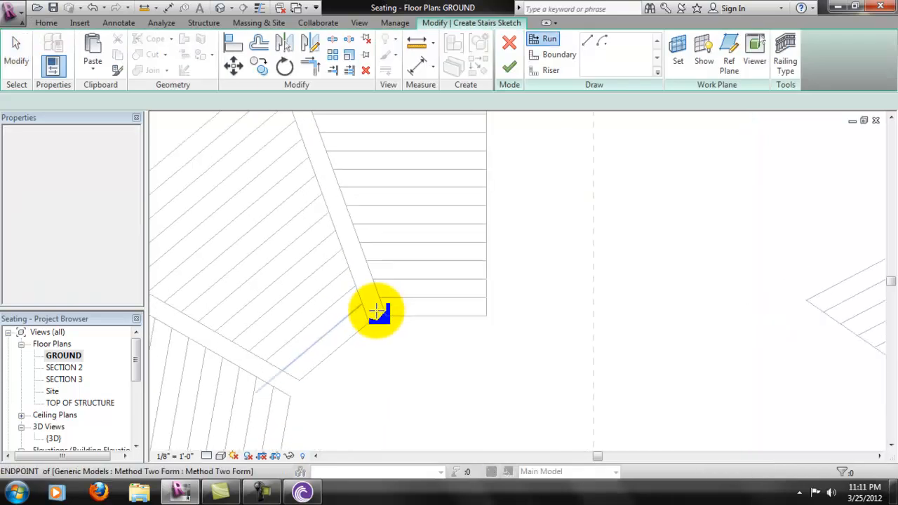
pyautogui.scroll(-2, 377, 360)
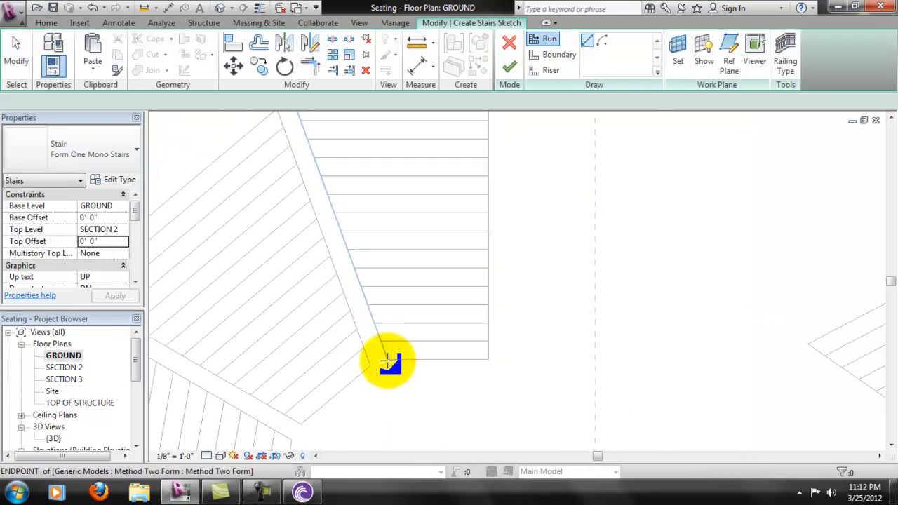
pyautogui.moveTo(393, 351); pyautogui.dragTo(419, 408, button='middle')
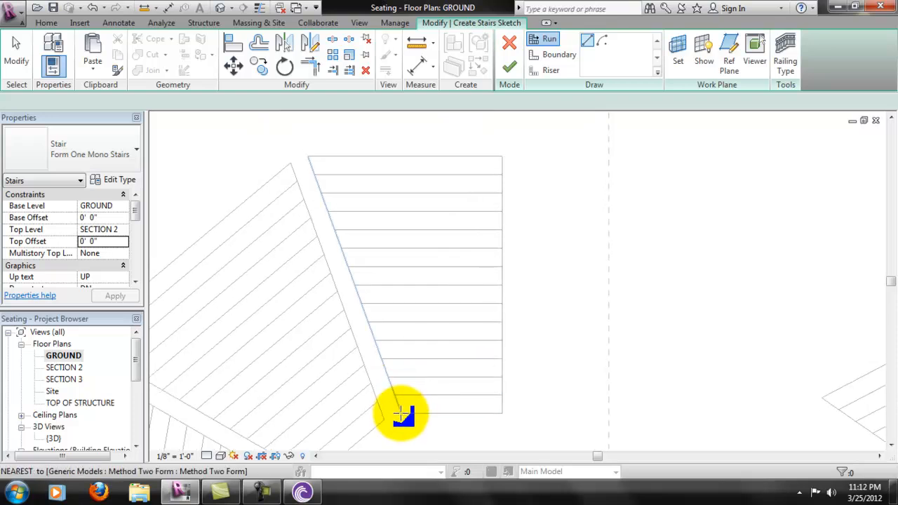
pyautogui.click(395, 418)
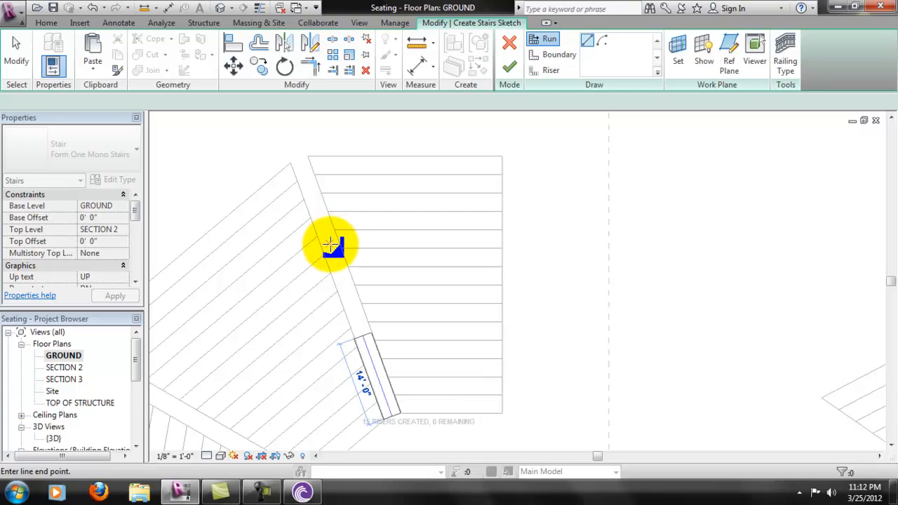
pyautogui.scroll(3, 331, 242)
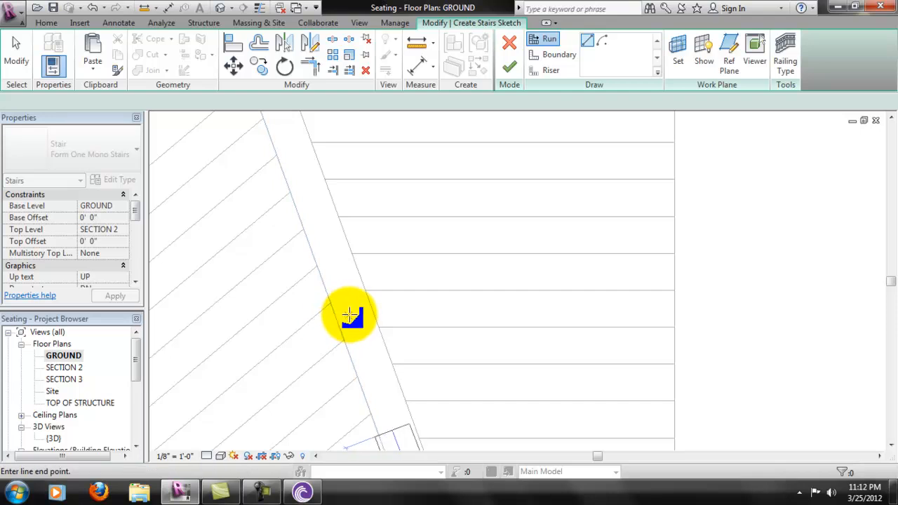
pyautogui.scroll(-1, 369, 319)
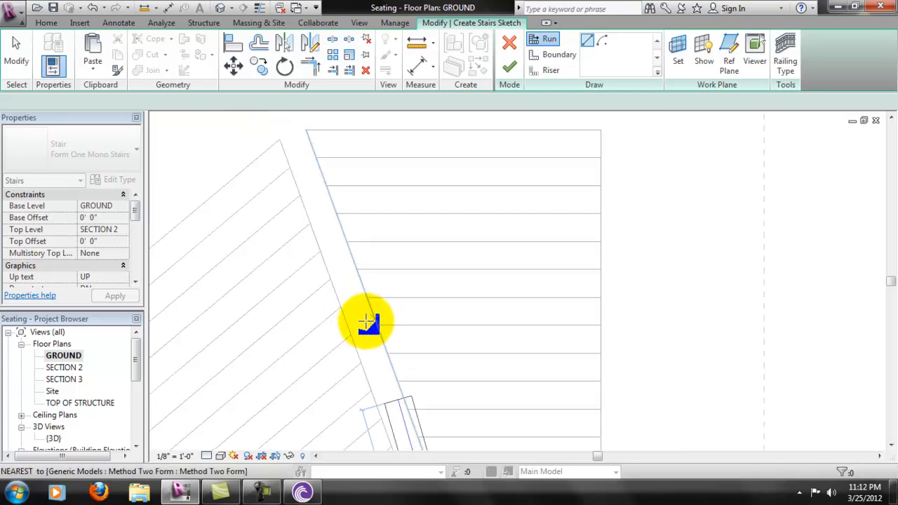
pyautogui.click(362, 325)
pyautogui.moveTo(419, 431); pyautogui.dragTo(419, 261, button='middle')
pyautogui.scroll(1, 418, 261)
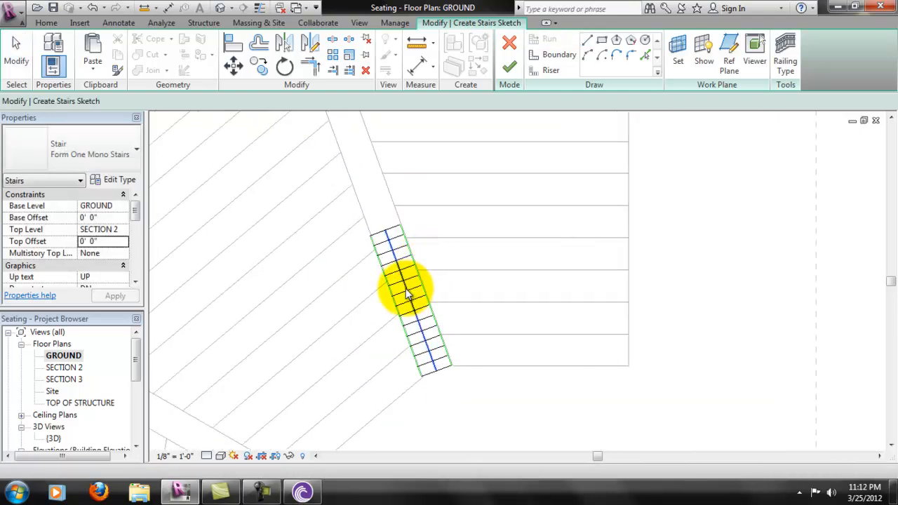
# - Set the stair's top level to TOP OF STRUCTURE and stretch the run along the strip to 51'
pyautogui.click(112, 230)
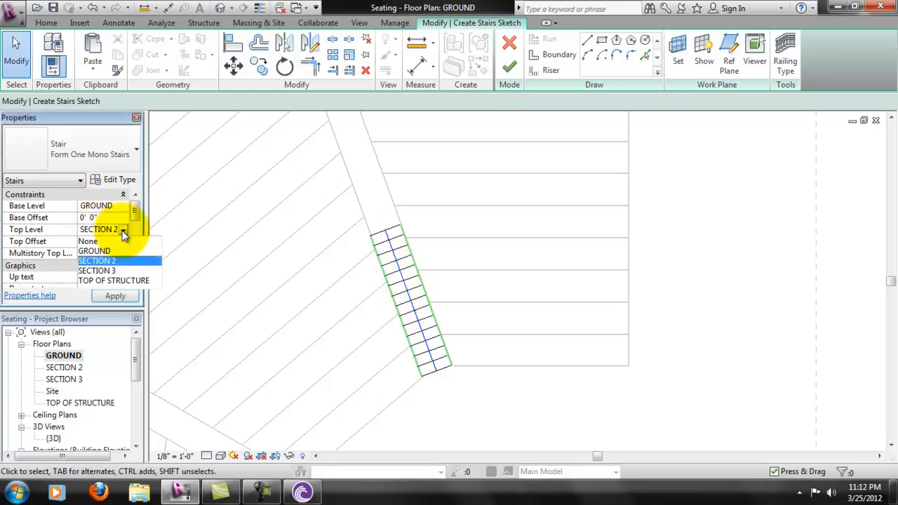
pyautogui.click(114, 280)
pyautogui.moveTo(430, 256); pyautogui.dragTo(434, 290, button='middle')
pyautogui.scroll(-2, 434, 290)
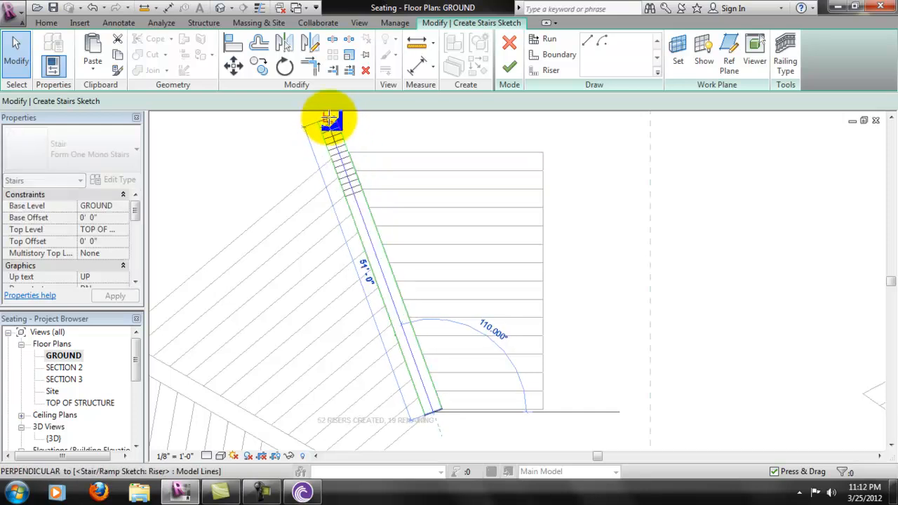
pyautogui.click(327, 119)
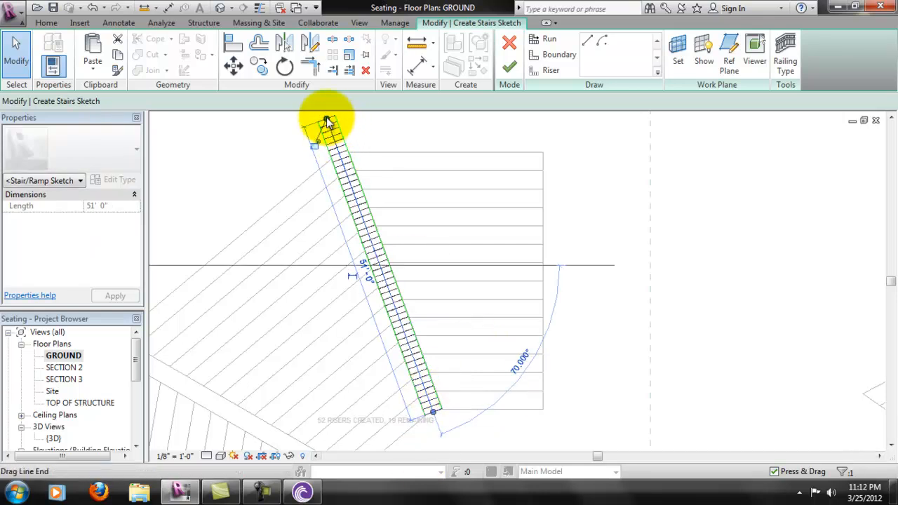
# - Review the lengthened stair run against the seating and its top level options, and discard the stairs sketch
pyautogui.moveTo(407, 169); pyautogui.dragTo(421, 226, button='middle')
pyautogui.scroll(-2, 421, 222)
pyautogui.moveTo(523, 332); pyautogui.dragTo(378, 324, button='middle')
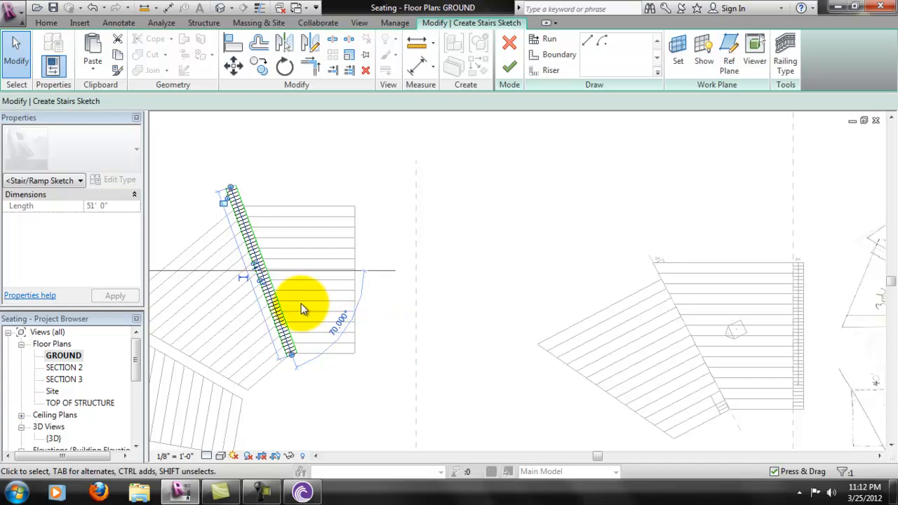
pyautogui.scroll(3, 298, 312)
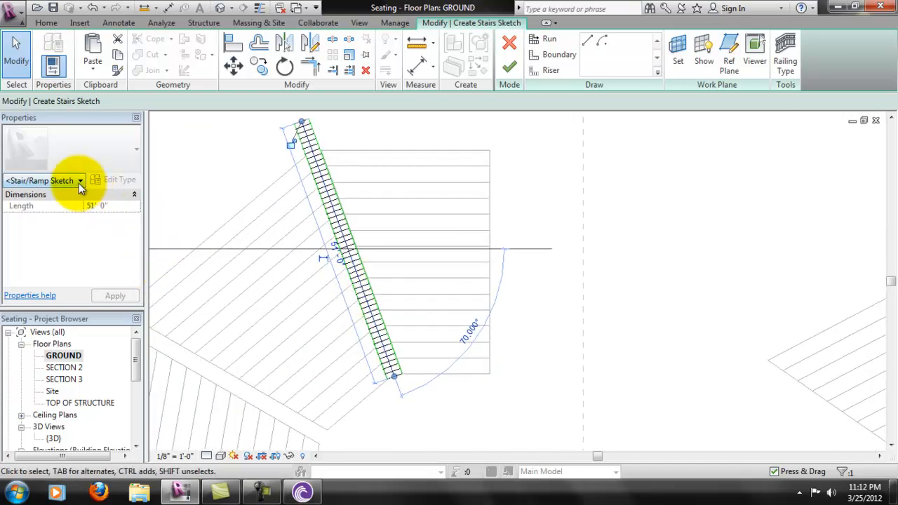
pyautogui.click(251, 178)
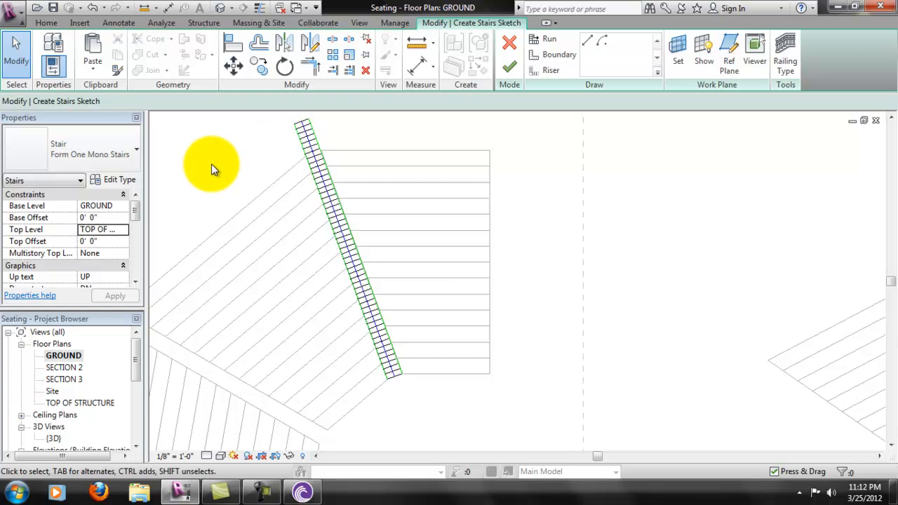
pyautogui.scroll(-2, 230, 236)
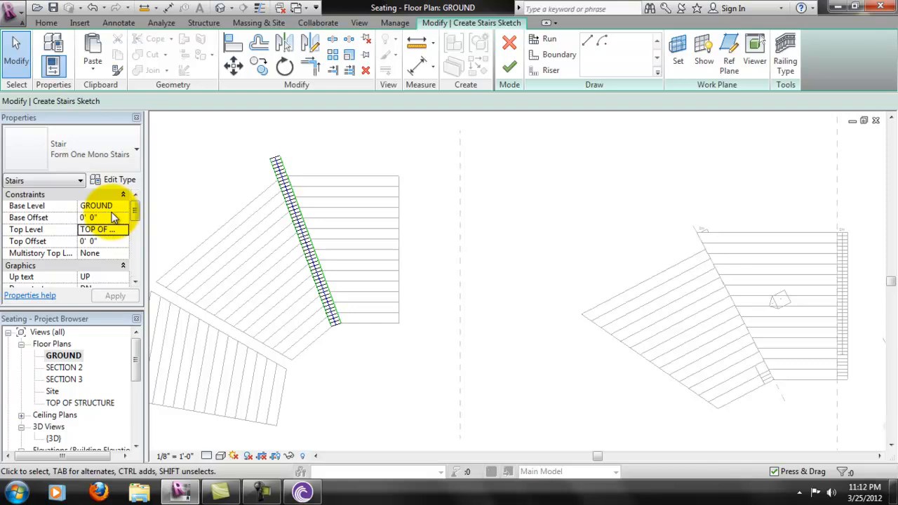
pyautogui.click(125, 231)
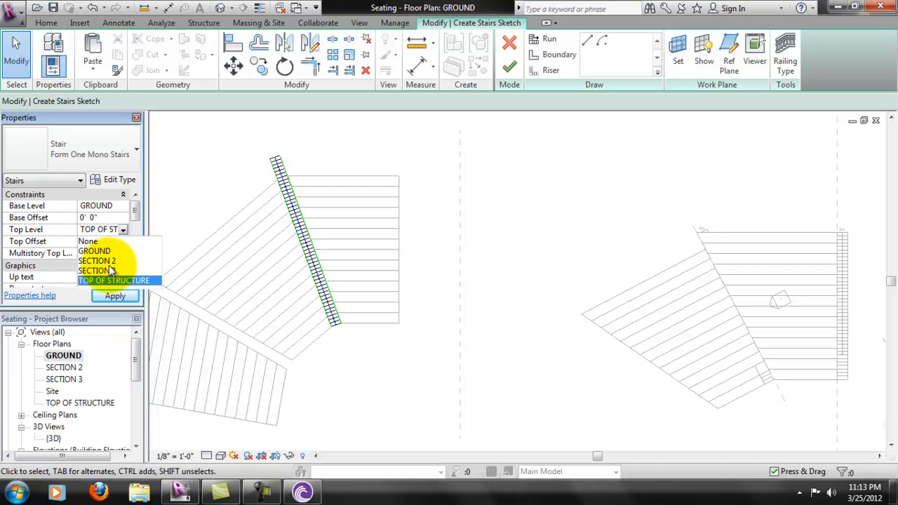
pyautogui.click(139, 216)
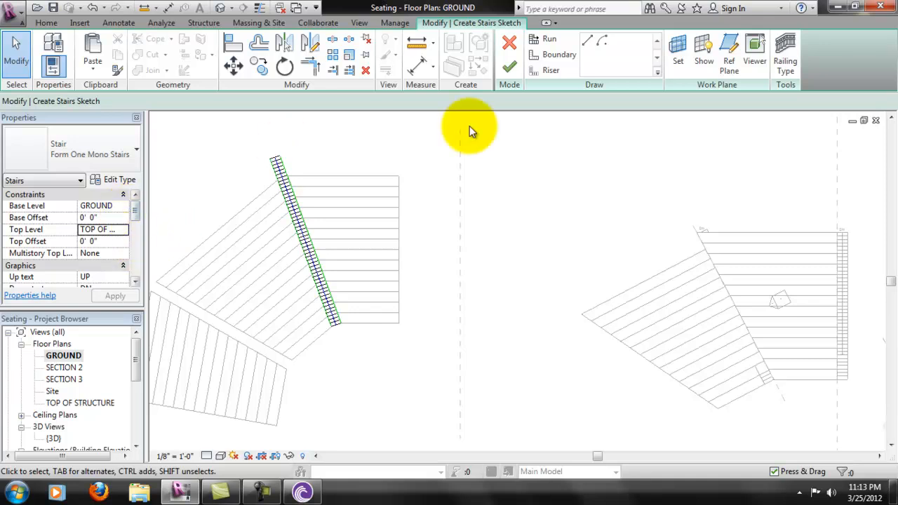
pyautogui.click(510, 43)
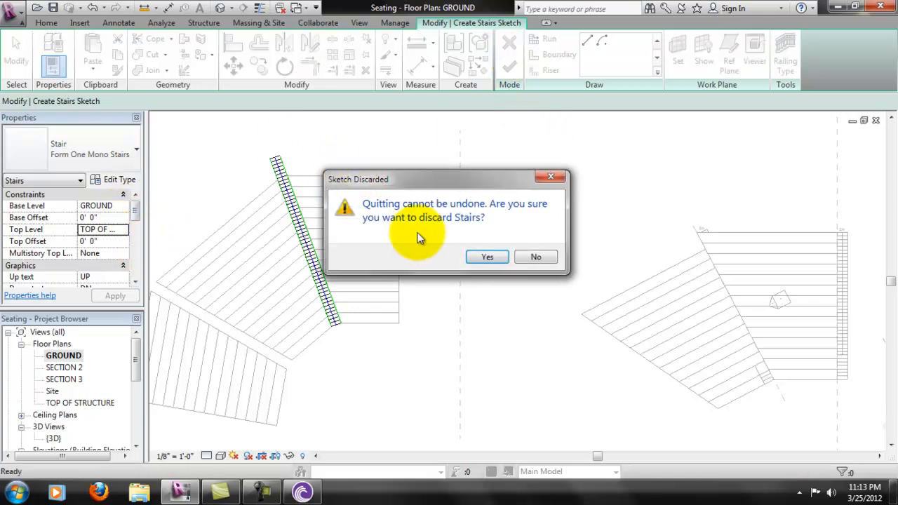
pyautogui.click(487, 257)
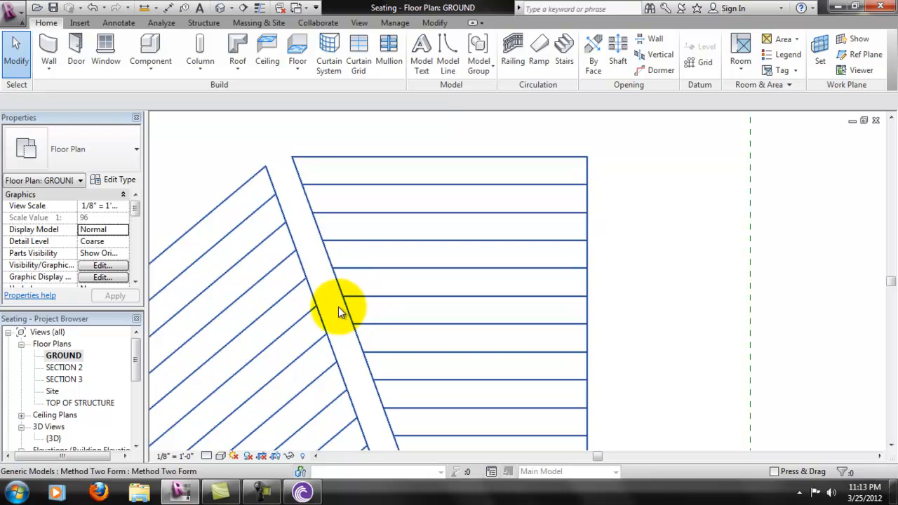
# - Open the East Method Two elevation to show the seating's top row and the existing levels
pyautogui.scroll(-3, 305, 327)
pyautogui.scroll(1, 589, 361)
pyautogui.scroll(2, 386, 357)
pyautogui.moveTo(318, 340); pyautogui.dragTo(460, 316, button='middle')
pyautogui.click(405, 312)
pyautogui.scroll(1, 406, 314)
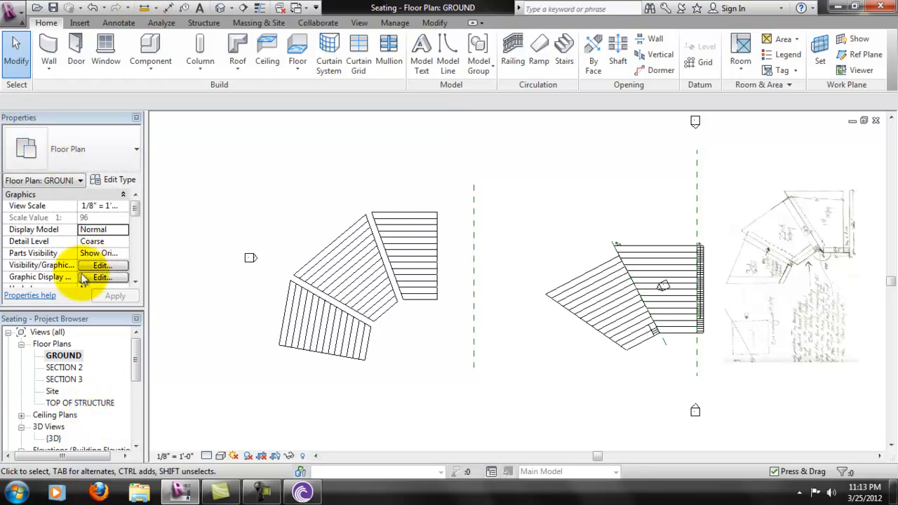
pyautogui.scroll(-2, 141, 364)
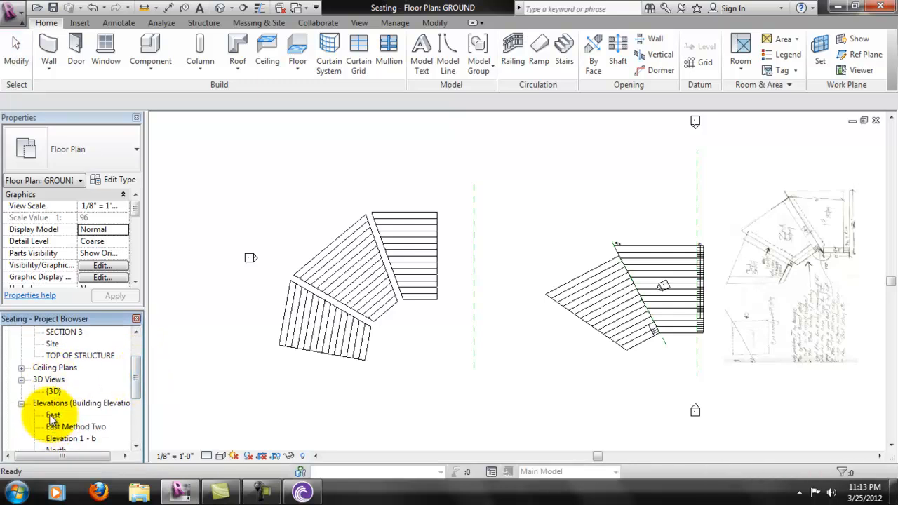
pyautogui.doubleClick(56, 427)
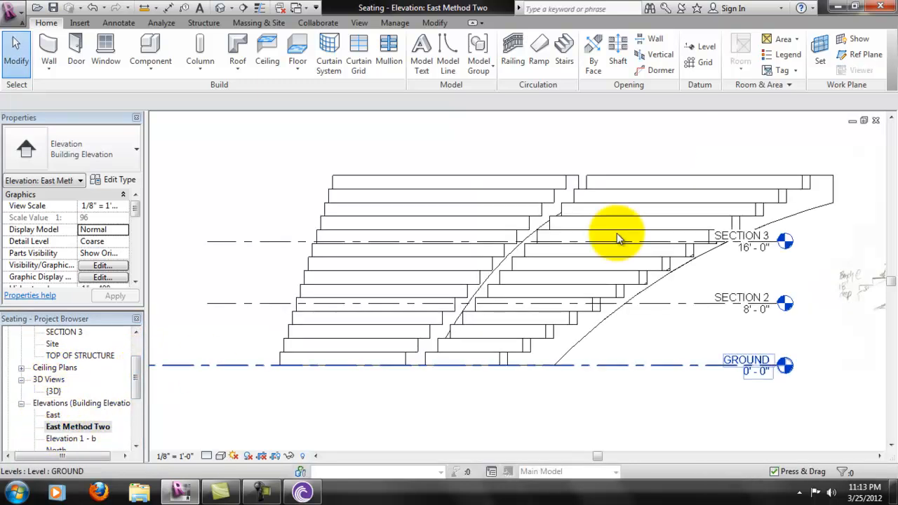
pyautogui.scroll(2, 687, 232)
pyautogui.scroll(-4, 649, 258)
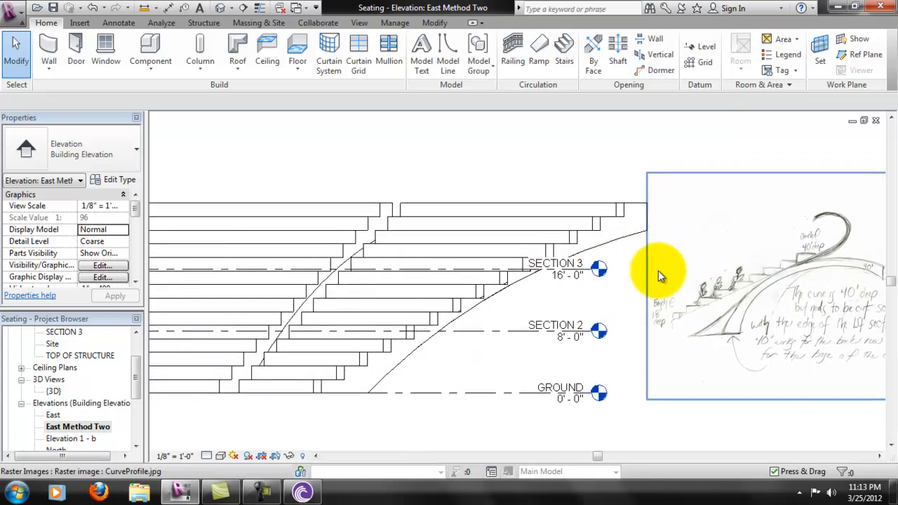
pyautogui.scroll(-2, 652, 211)
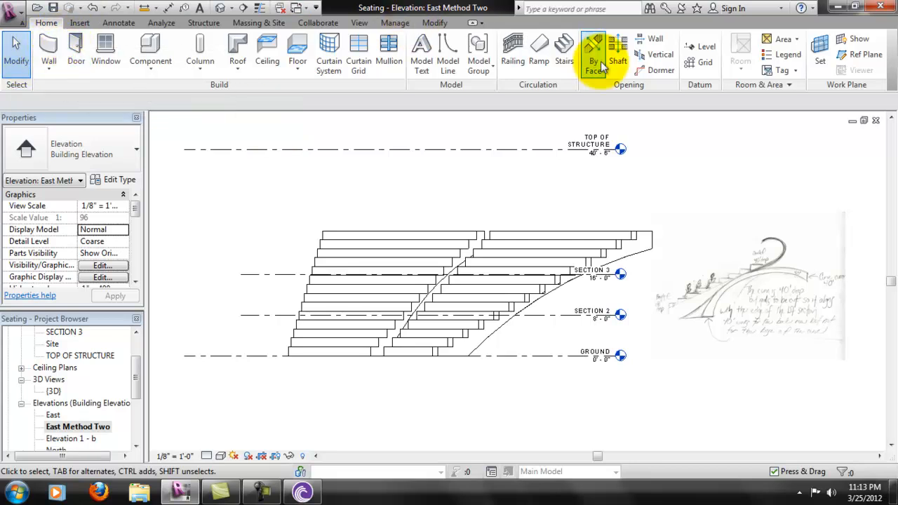
# - Draw a new level at 24' 6" along the top of the seating, running past both ends
pyautogui.click(358, 22)
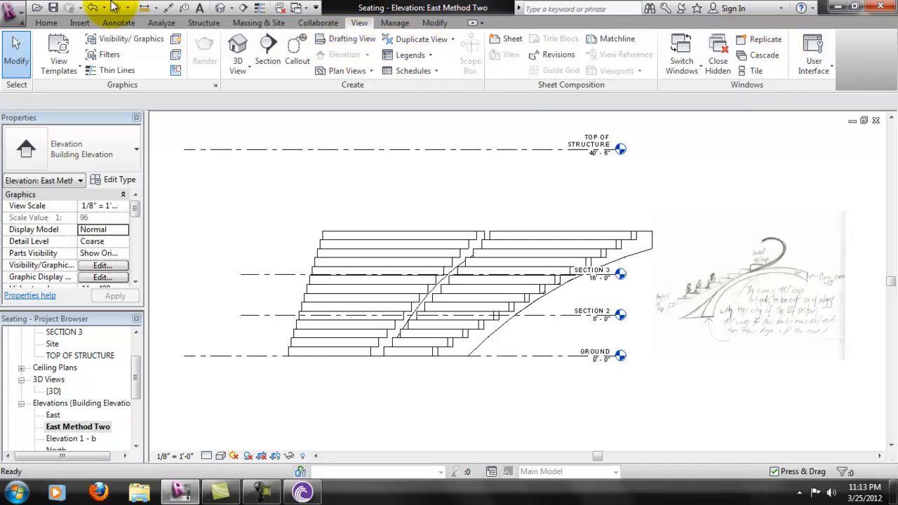
pyautogui.click(49, 23)
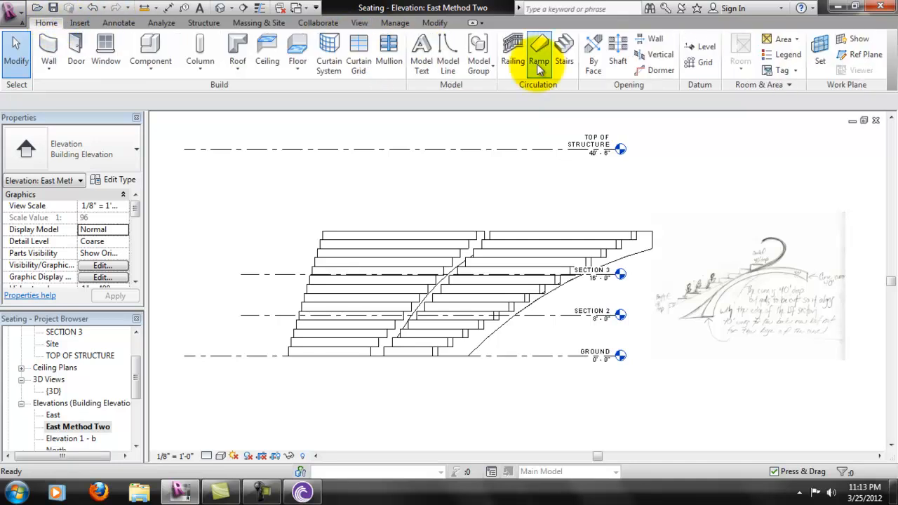
pyautogui.click(696, 46)
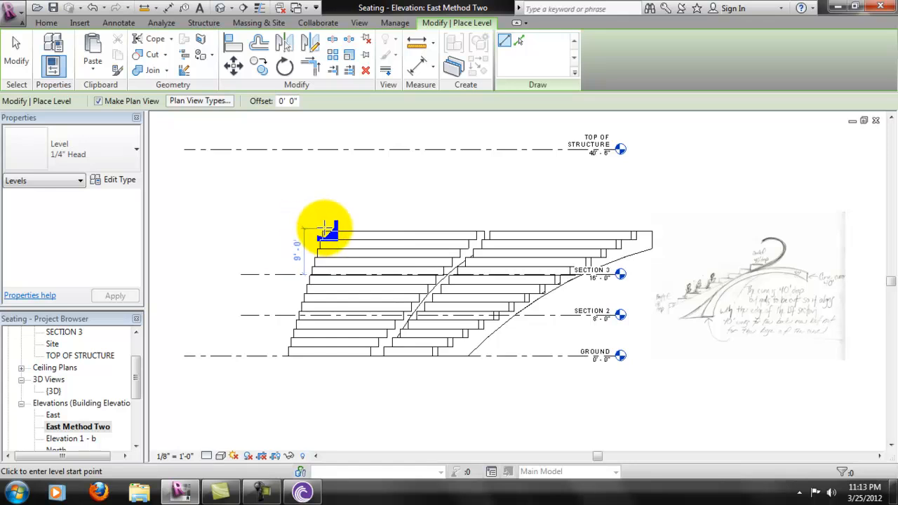
pyautogui.click(287, 230)
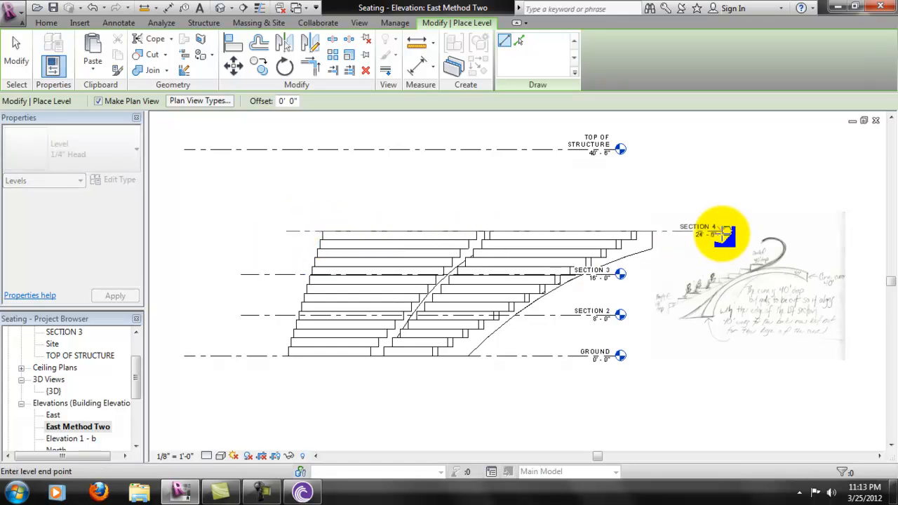
pyautogui.scroll(2, 722, 238)
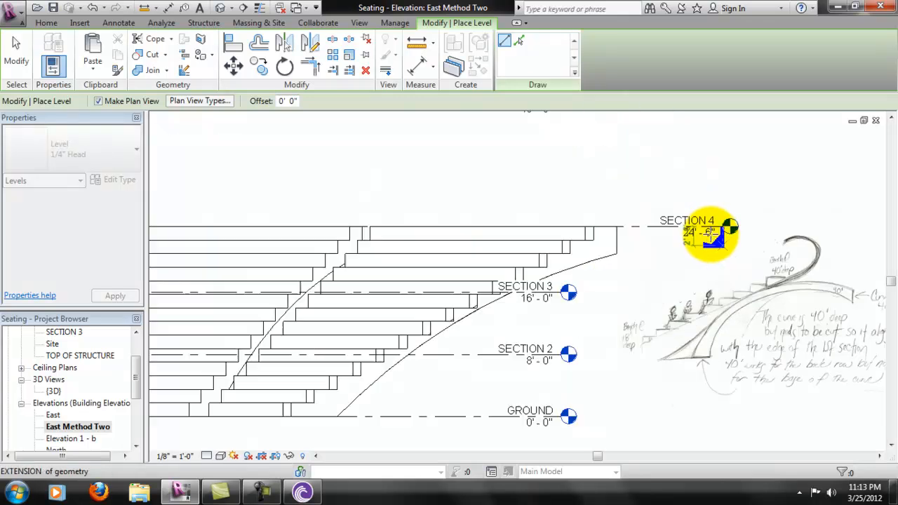
pyautogui.click(712, 237)
pyautogui.scroll(3, 712, 237)
pyautogui.press('Escape')
pyautogui.press('Escape')
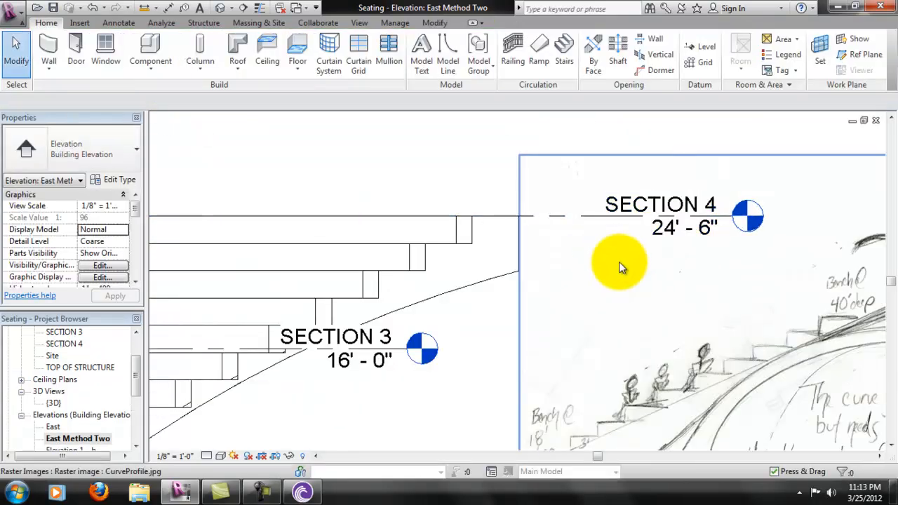
# - Extend the plain end of the SECTION 4 level line to align with the ends of the SECTION 2 and SECTION 3 lines
pyautogui.click(558, 214)
pyautogui.scroll(-2, 559, 214)
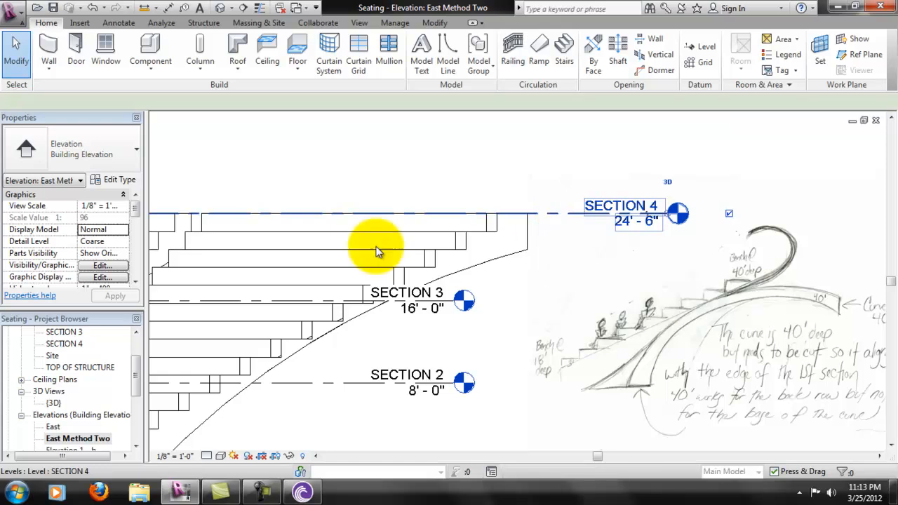
pyautogui.moveTo(447, 266); pyautogui.dragTo(584, 278, button='middle')
pyautogui.scroll(-3, 573, 268)
pyautogui.moveTo(475, 266); pyautogui.dragTo(580, 270, button='middle')
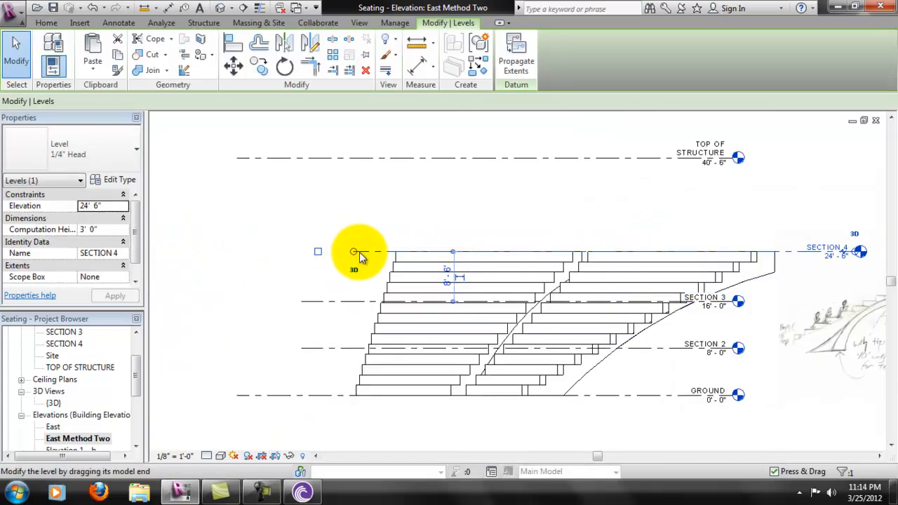
pyautogui.moveTo(339, 251); pyautogui.dragTo(303, 251)
pyautogui.click(468, 195)
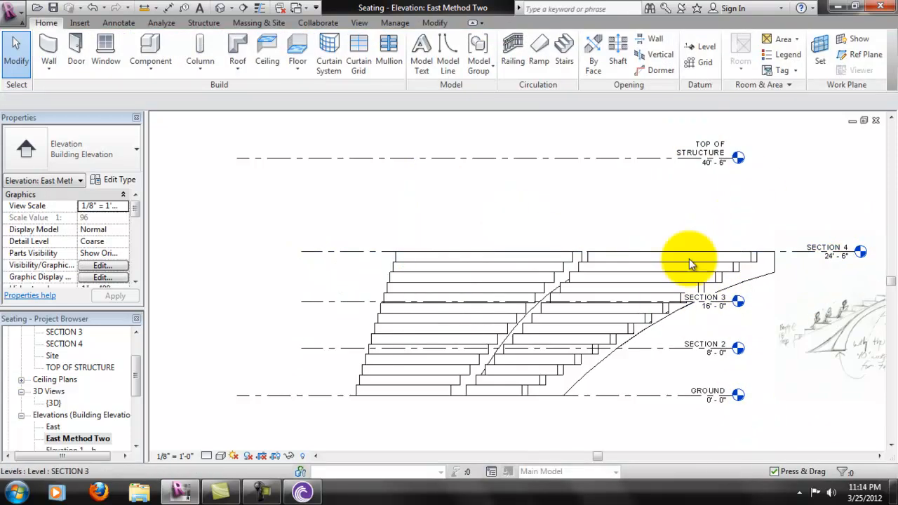
# - Open the GROUND floor plan
pyautogui.moveTo(722, 311); pyautogui.dragTo(574, 289, button='middle')
pyautogui.moveTo(679, 309); pyautogui.dragTo(510, 303, button='middle')
pyautogui.scroll(-2, 597, 298)
pyautogui.moveTo(566, 309)
pyautogui.mouseDown()
pyautogui.moveTo(714, 308)
pyautogui.moveTo(623, 322)
pyautogui.moveTo(594, 291)
pyautogui.mouseUp()
pyautogui.click(561, 208)
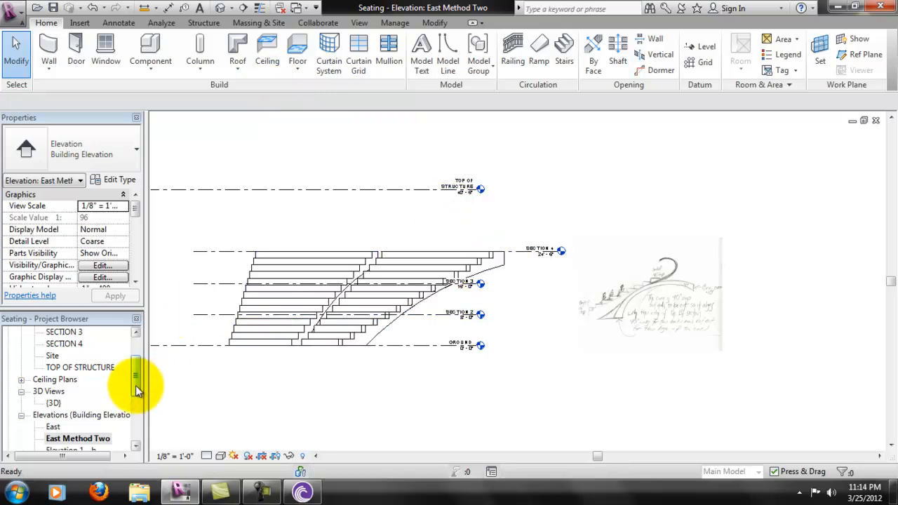
pyautogui.moveTo(138, 391); pyautogui.dragTo(87, 354)
pyautogui.doubleClick(56, 358)
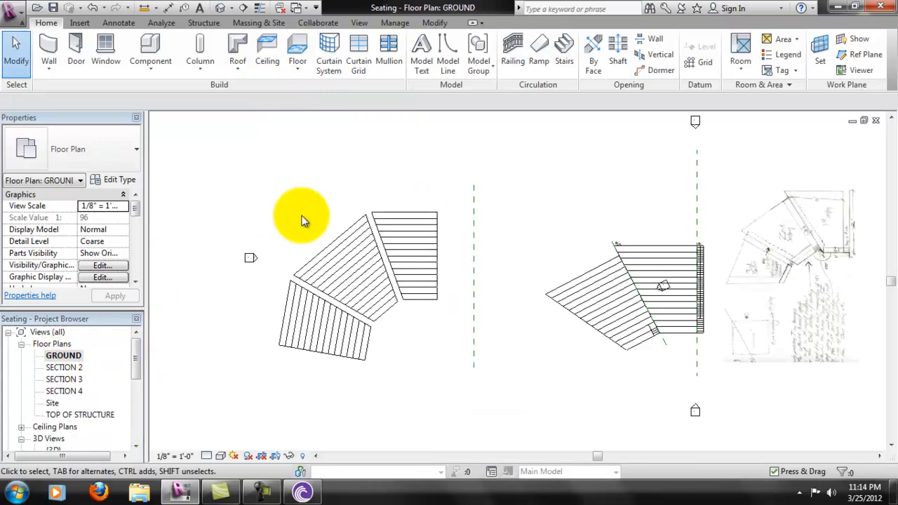
pyautogui.scroll(3, 370, 263)
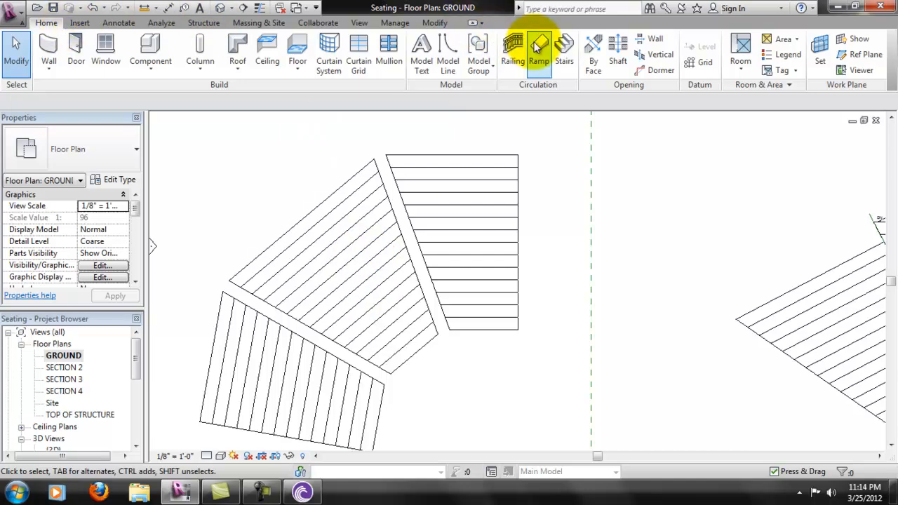
pyautogui.click(566, 45)
pyautogui.scroll(1, 457, 317)
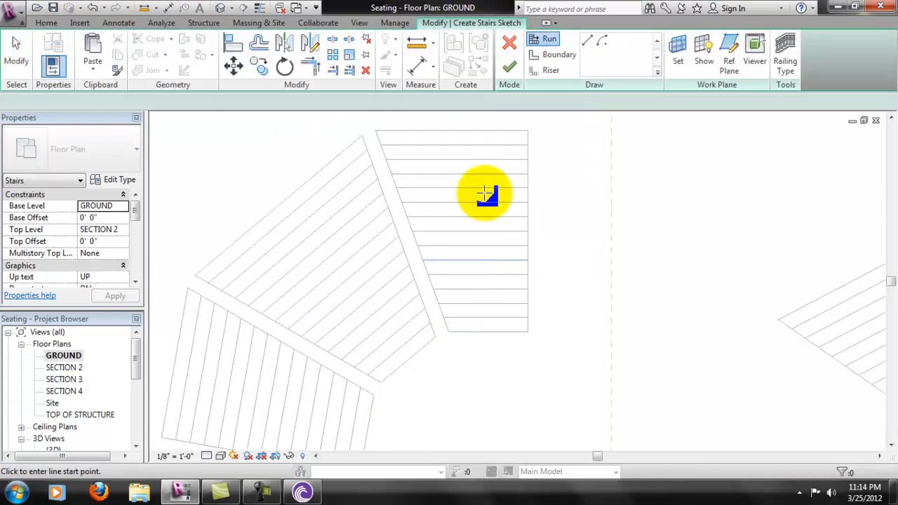
pyautogui.click(114, 230)
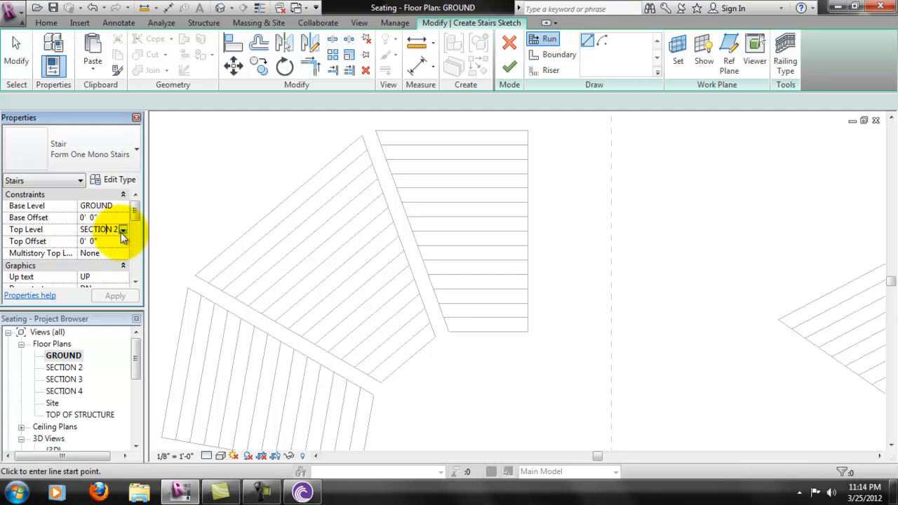
pyautogui.click(123, 230)
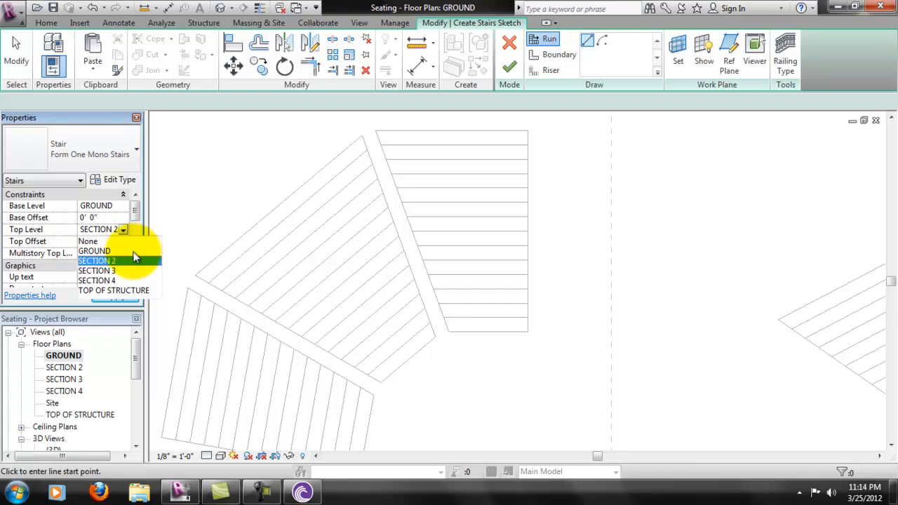
pyautogui.click(139, 216)
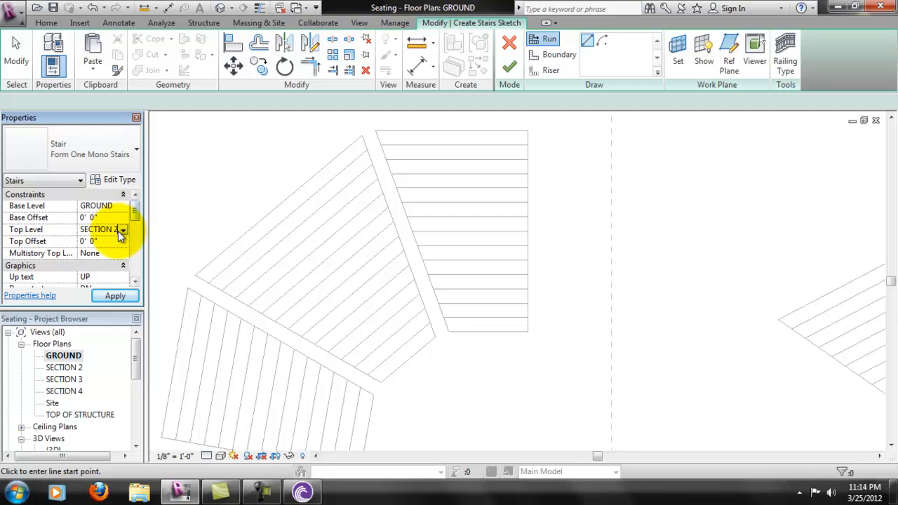
pyautogui.click(122, 230)
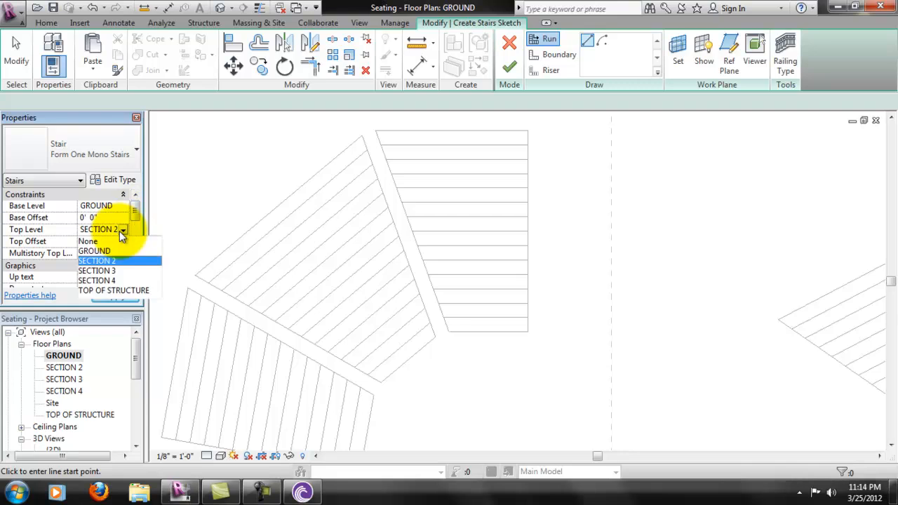
pyautogui.click(124, 234)
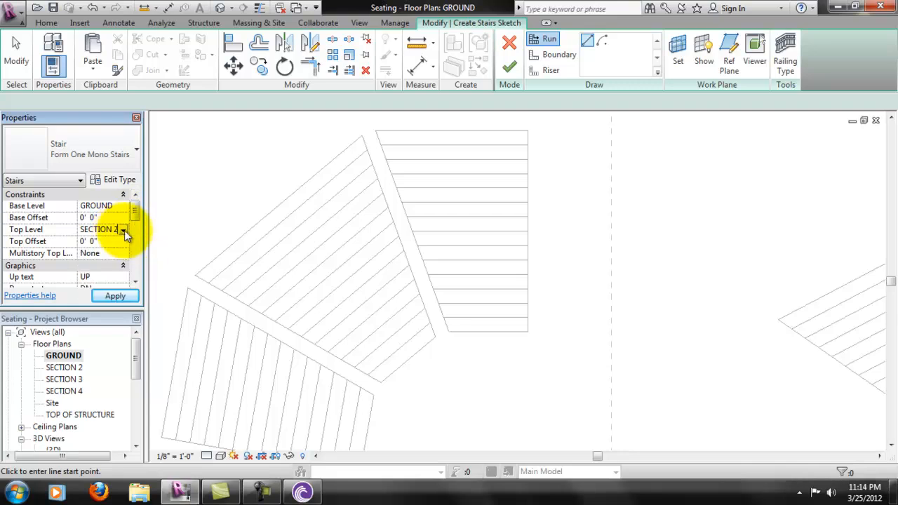
pyautogui.click(510, 67)
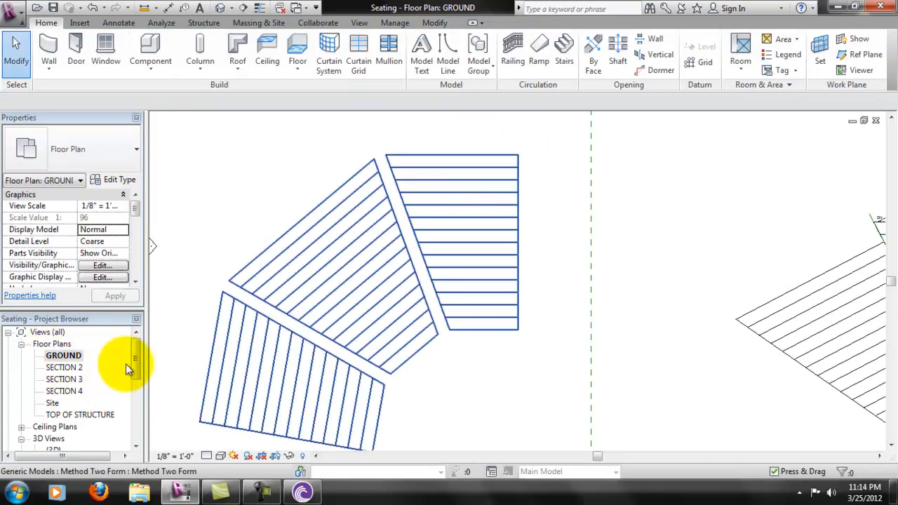
# - Rename the SECTION 4 level in the East Method Two elevation as Method Two Top, including its matching plan view
pyautogui.scroll(-3, 136, 369)
pyautogui.doubleClick(67, 427)
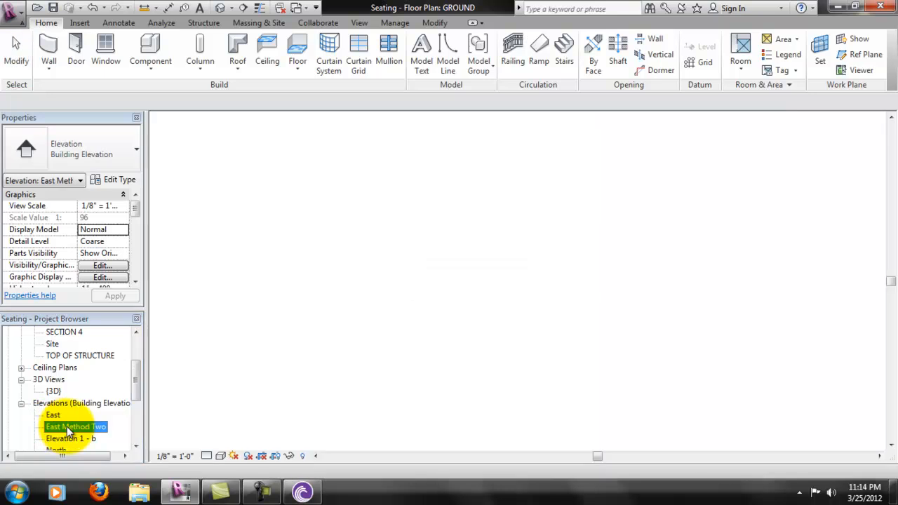
pyautogui.scroll(2, 516, 242)
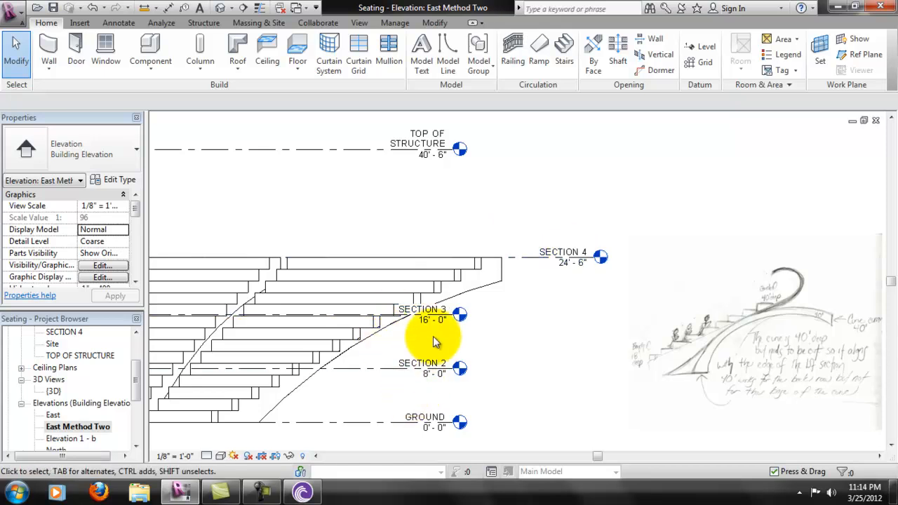
pyautogui.doubleClick(570, 249)
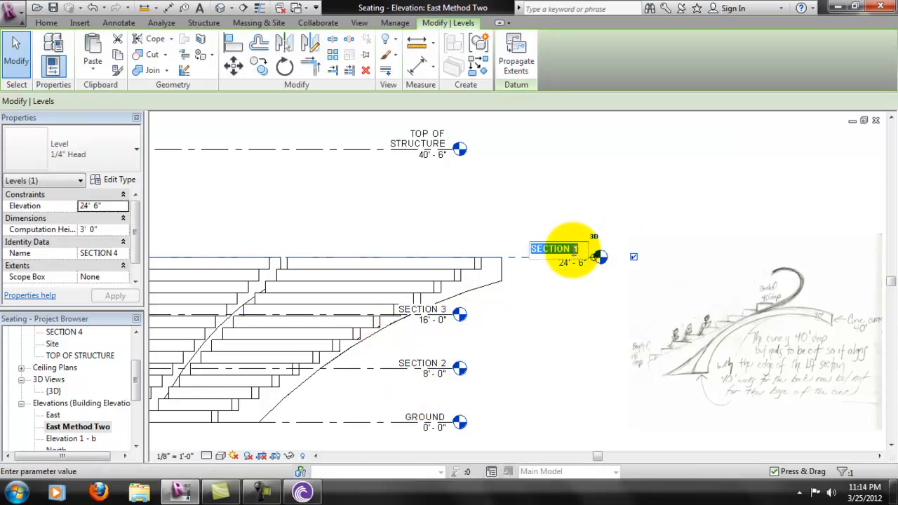
pyautogui.write('Method')
pyautogui.write(' Two Top')
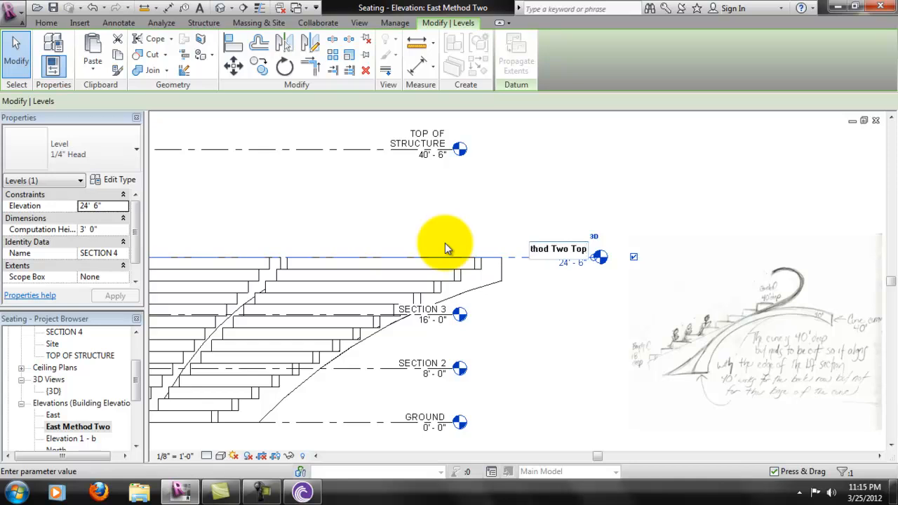
pyautogui.press('Return')
pyautogui.click(489, 251)
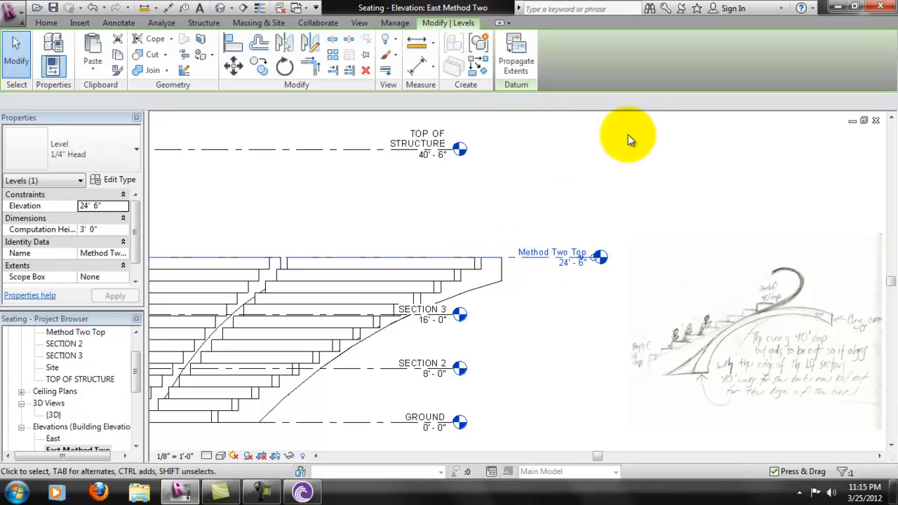
pyautogui.click(559, 151)
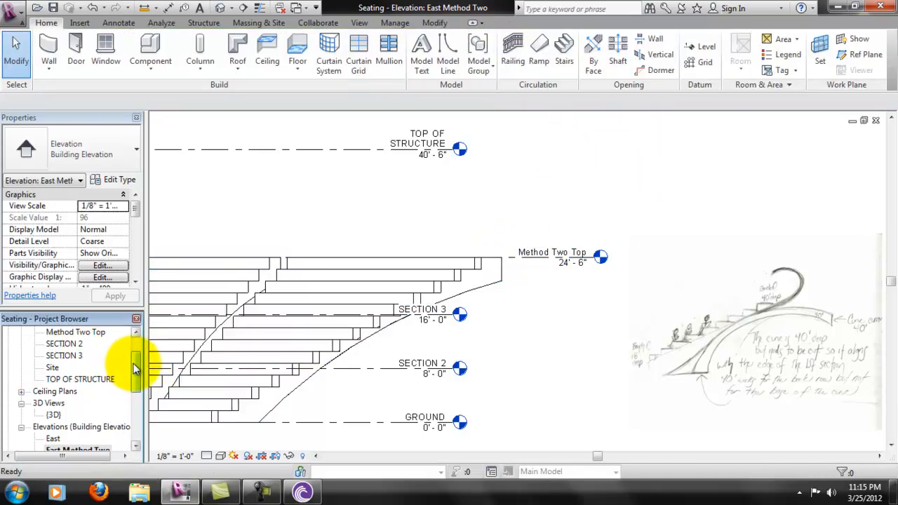
# - Start a stair in the GROUND floor plan and set its top level to Method Two Top
pyautogui.scroll(3, 135, 370)
pyautogui.doubleClick(77, 356)
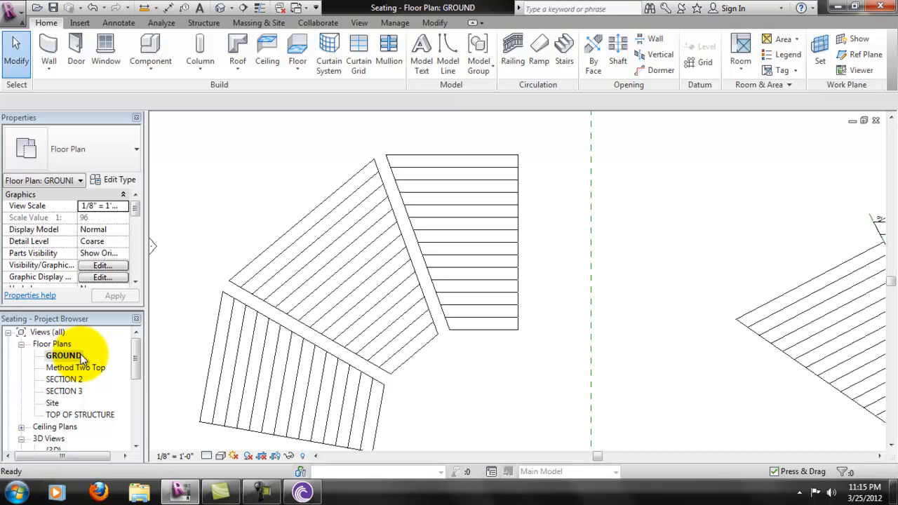
pyautogui.click(559, 44)
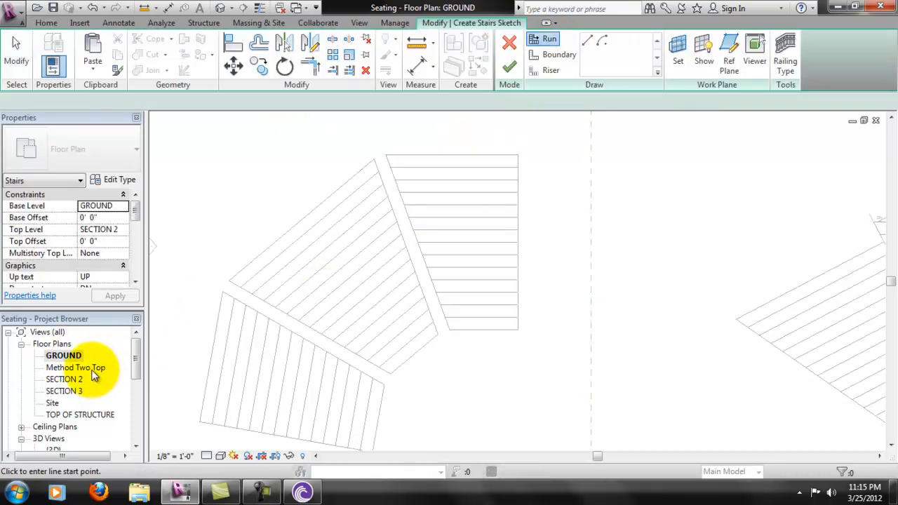
pyautogui.click(123, 229)
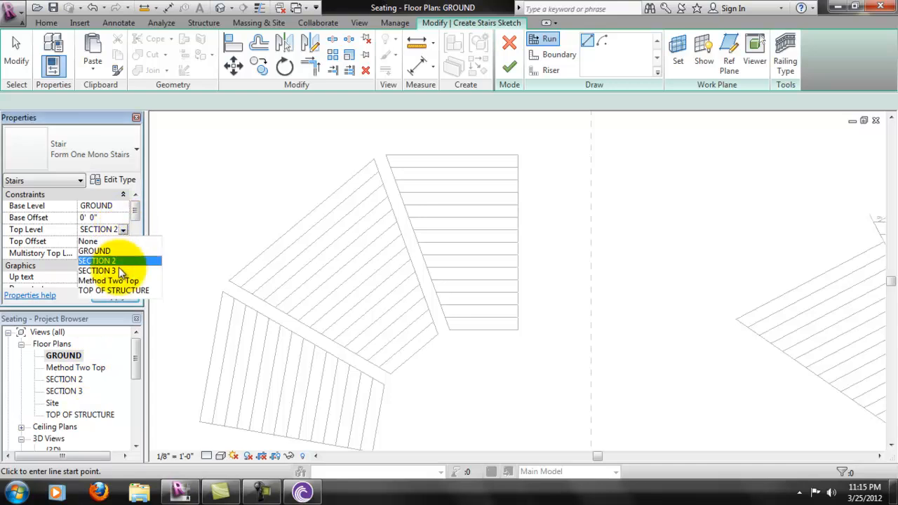
pyautogui.click(112, 281)
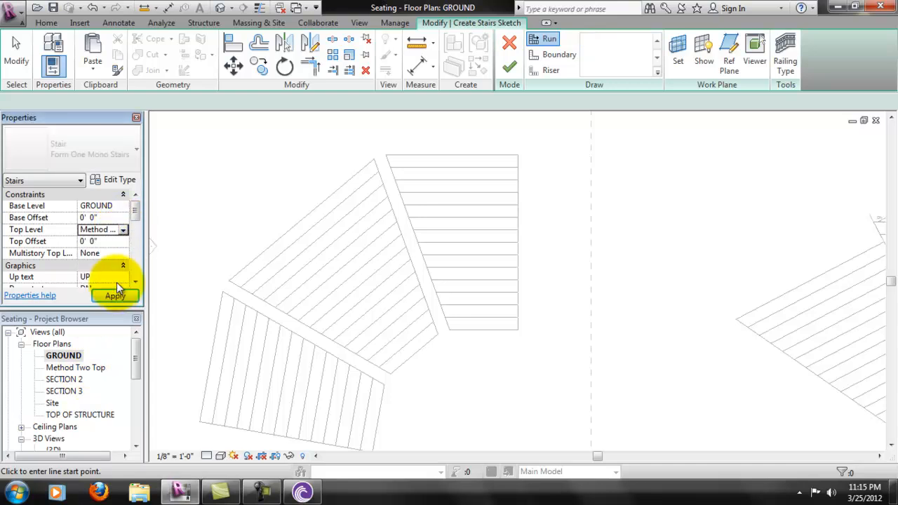
# - Draw a 42' stair run up the strip between the middle and right seating sections, from the front edge to the back
pyautogui.click(443, 330)
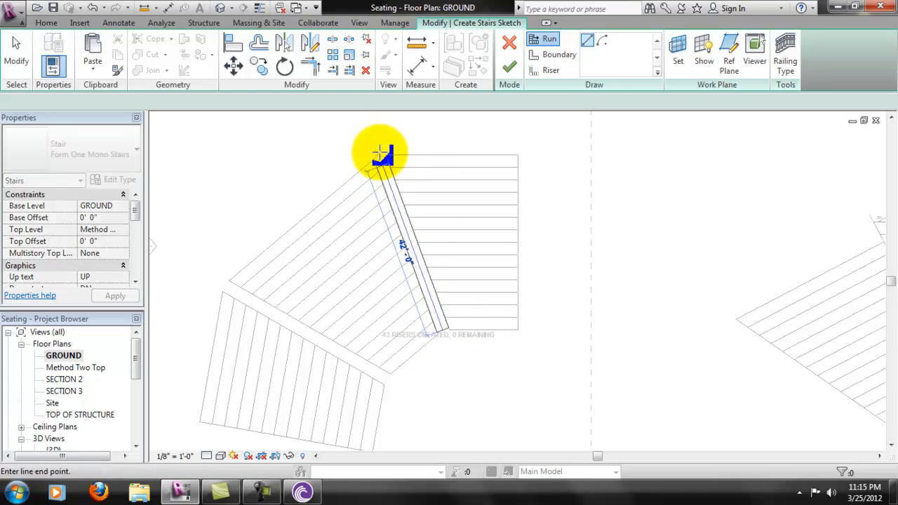
pyautogui.click(378, 153)
pyautogui.scroll(5, 461, 304)
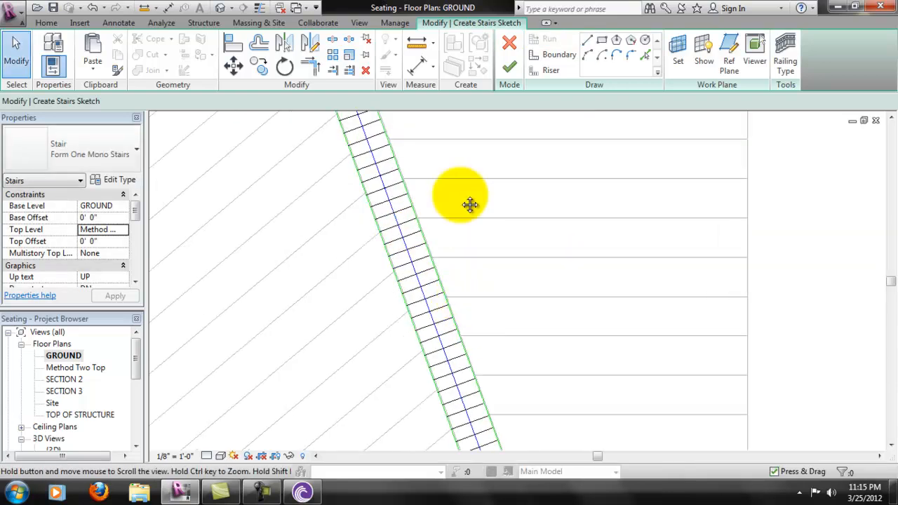
pyautogui.scroll(2, 539, 362)
pyautogui.click(233, 43)
pyautogui.scroll(2, 527, 360)
pyautogui.scroll(-1, 519, 362)
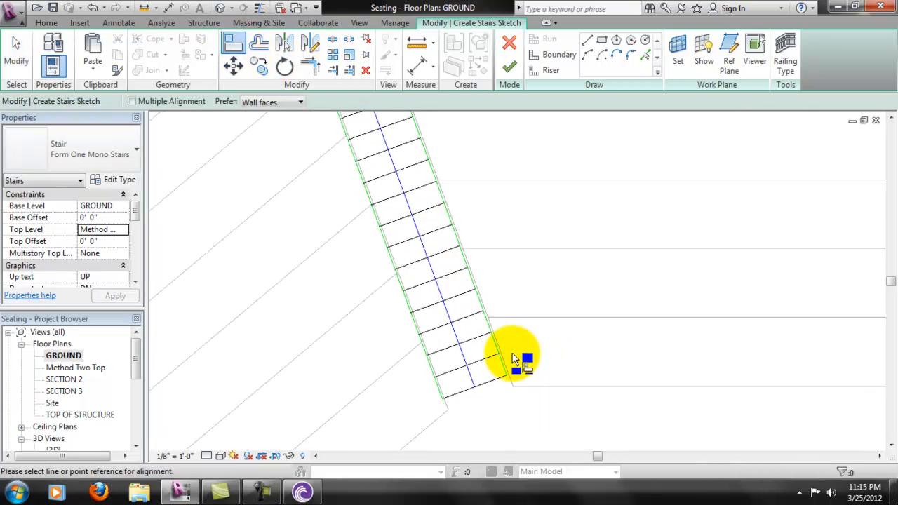
pyautogui.press('Escape')
# - Dimension the distance between the stair run's centerline and the strip edge along the right seating section
pyautogui.scroll(1, 510, 350)
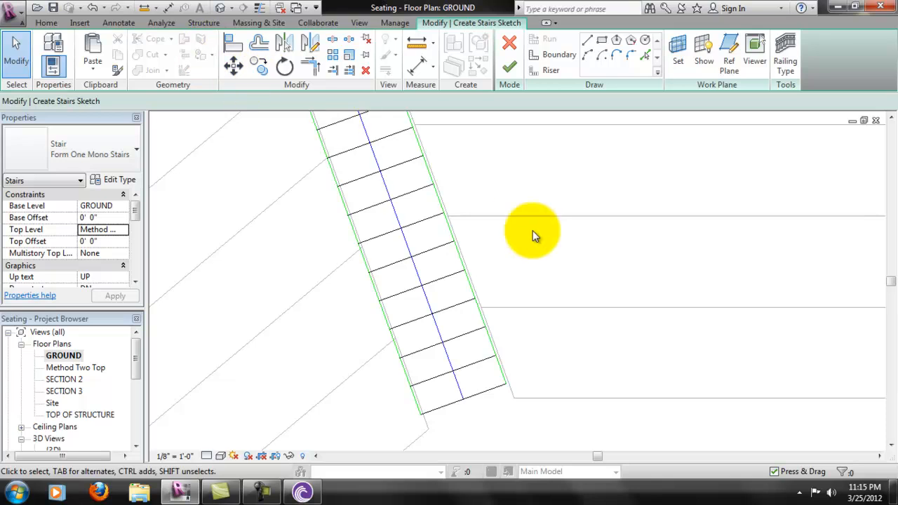
pyautogui.moveTo(533, 230); pyautogui.dragTo(536, 307, button='middle')
pyautogui.moveTo(477, 215)
pyautogui.mouseDown(button='middle')
pyautogui.moveTo(484, 197)
pyautogui.moveTo(484, 214)
pyautogui.mouseUp(button='middle')
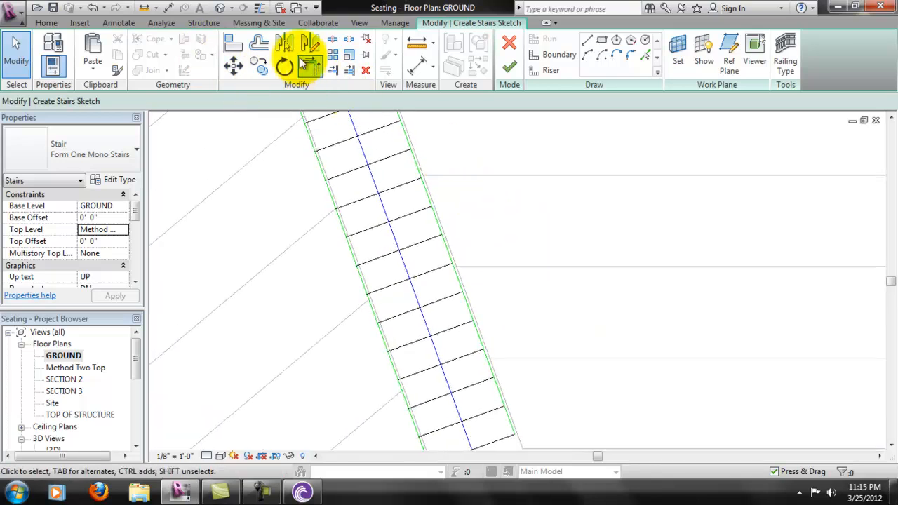
pyautogui.click(417, 66)
pyautogui.moveTo(491, 373); pyautogui.dragTo(482, 290, button='middle')
pyautogui.scroll(1, 475, 357)
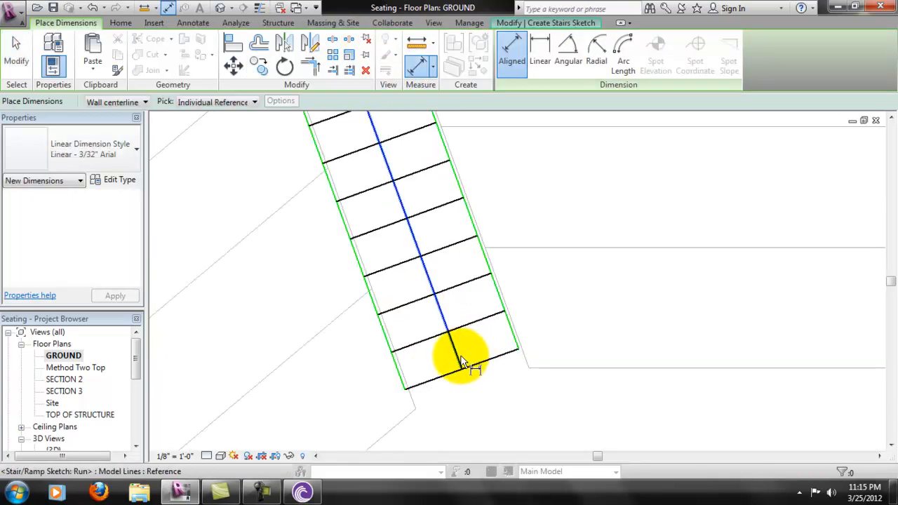
pyautogui.click(461, 362)
pyautogui.click(519, 335)
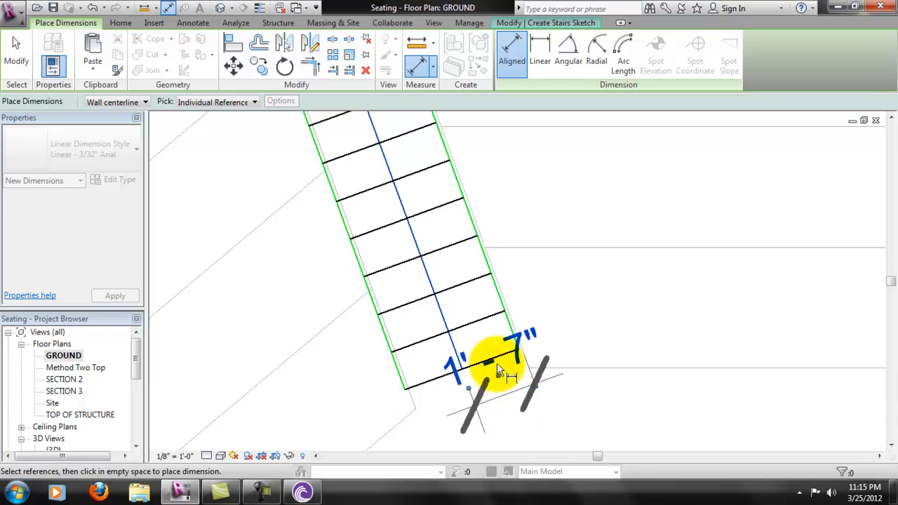
pyautogui.click(519, 402)
pyautogui.press('Escape')
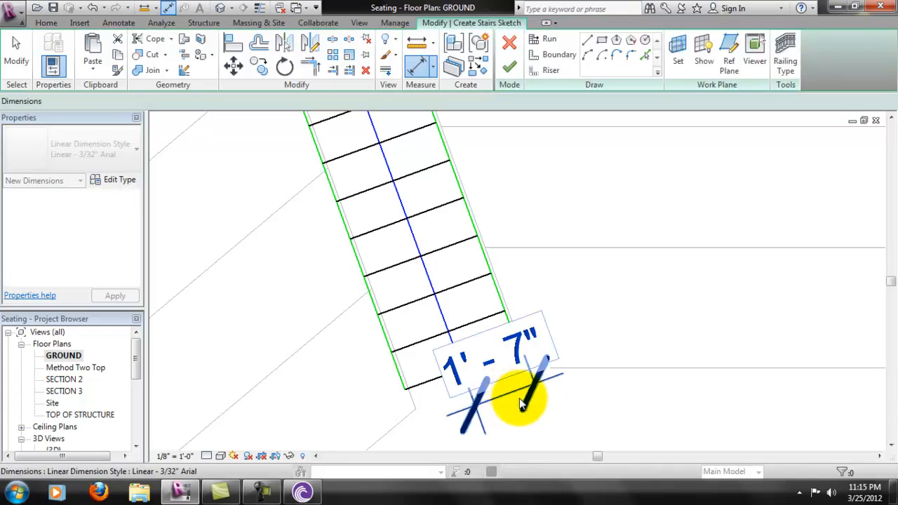
# - Set the distance from the run's centerline to the right strip edge to 1' 6"
pyautogui.click(452, 333)
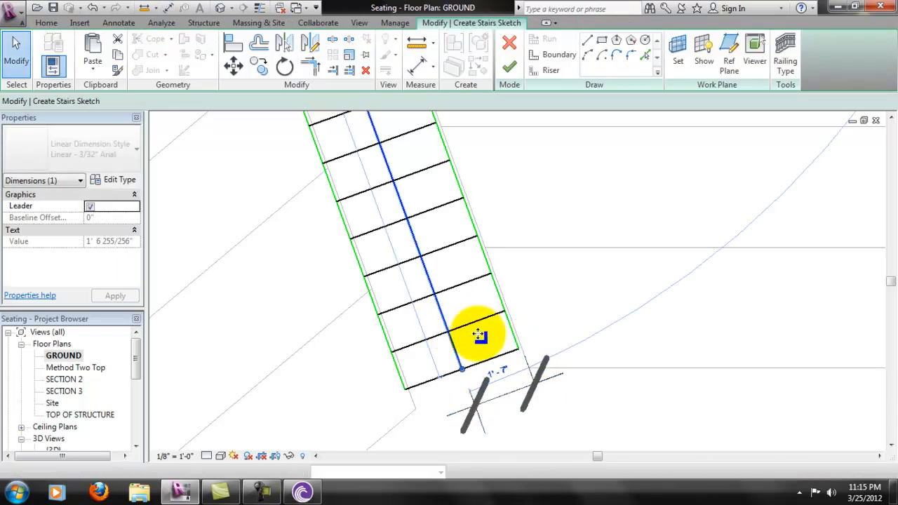
pyautogui.write('1 6')
pyautogui.press('Return')
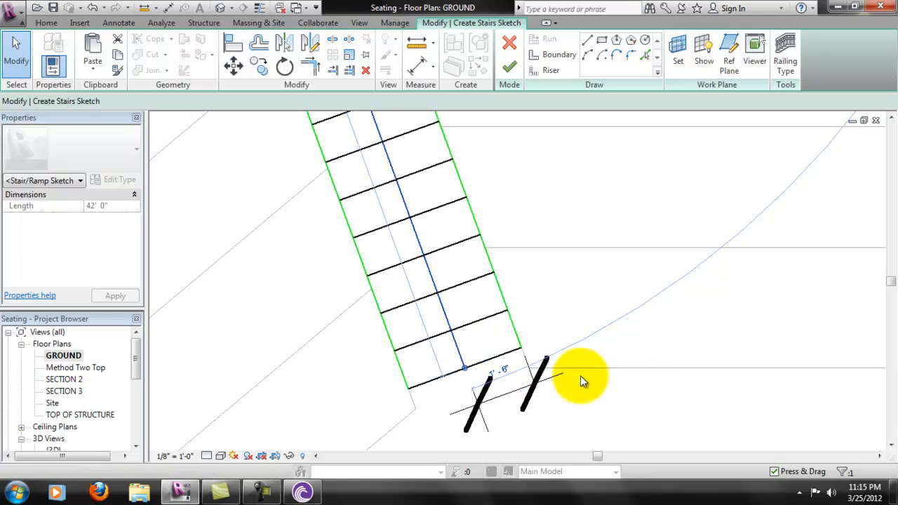
# - Extend the run's lower end to 42' 6" so the first riser meets the front corners of the seating sections
pyautogui.moveTo(526, 367); pyautogui.dragTo(517, 304, button='middle')
pyautogui.moveTo(507, 204); pyautogui.dragTo(505, 219, button='middle')
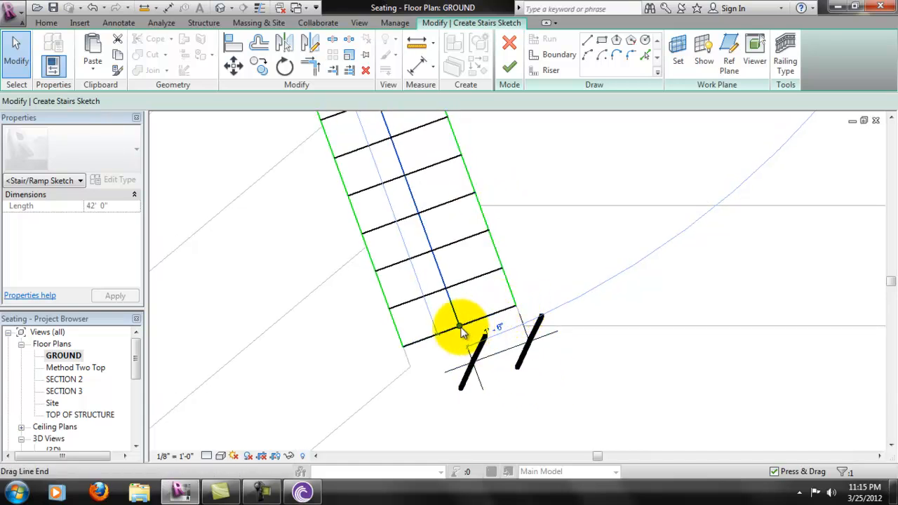
pyautogui.moveTo(462, 335)
pyautogui.mouseDown()
pyautogui.moveTo(468, 360)
pyautogui.moveTo(468, 347)
pyautogui.mouseUp()
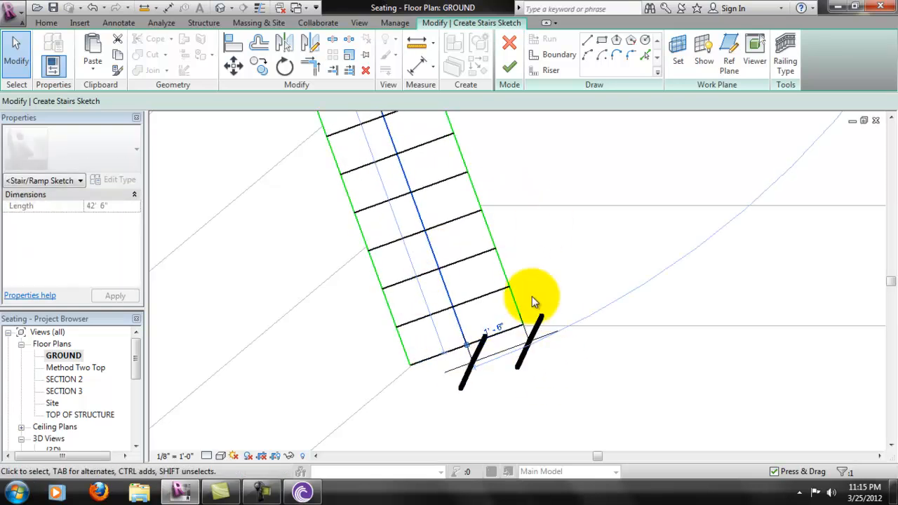
# - Delete the 1' 6" dimension at the foot of the stair run
pyautogui.click(536, 317)
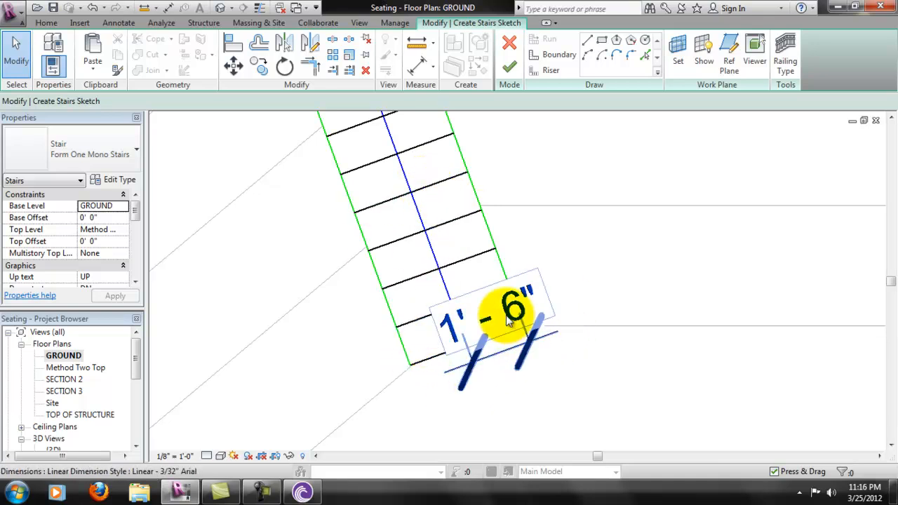
pyautogui.click(543, 343)
pyautogui.press('Delete')
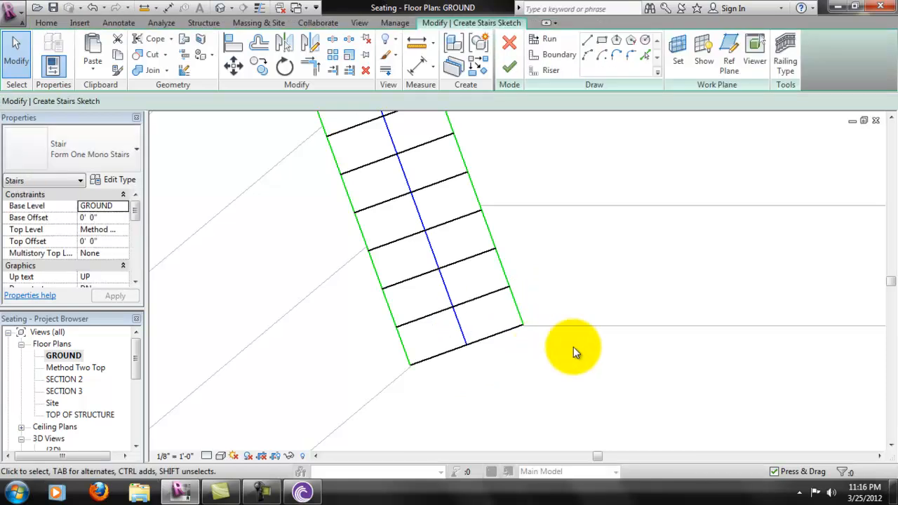
# - Examine how the stair risers line up with the seating steps at both ends, and check the riser and tread settings
pyautogui.scroll(-3, 541, 298)
pyautogui.scroll(3, 512, 270)
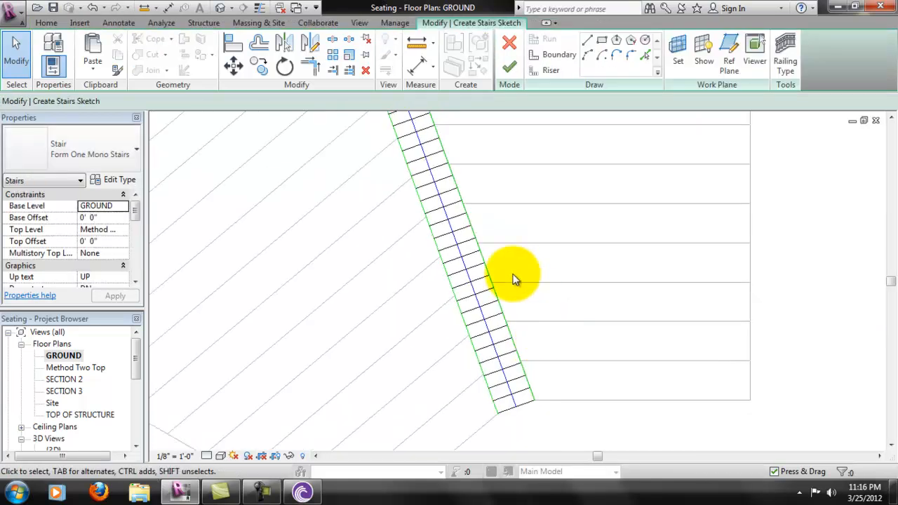
pyautogui.moveTo(517, 360); pyautogui.dragTo(468, 207, button='middle')
pyautogui.moveTo(423, 170)
pyautogui.mouseDown(button='middle')
pyautogui.moveTo(719, 275)
pyautogui.moveTo(691, 331)
pyautogui.moveTo(415, 164)
pyautogui.moveTo(435, 145)
pyautogui.moveTo(431, 180)
pyautogui.mouseUp(button='middle')
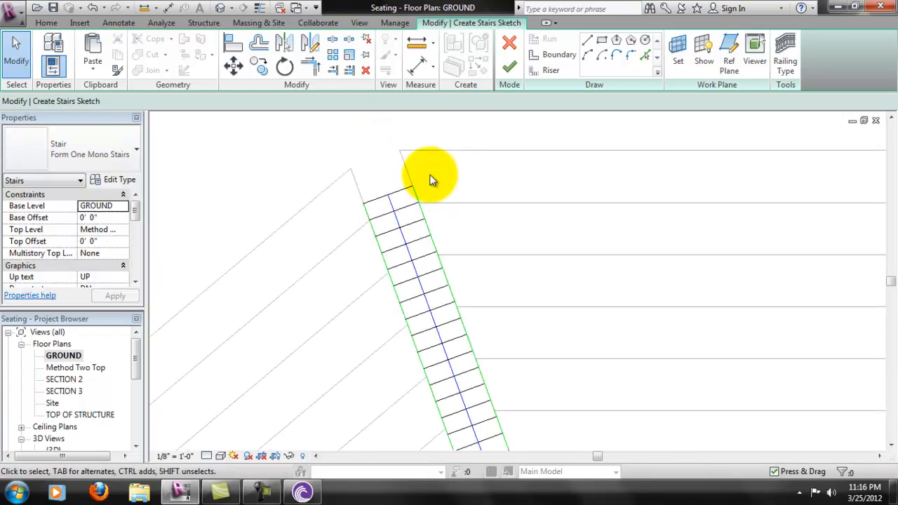
pyautogui.moveTo(477, 233); pyautogui.dragTo(448, 223, button='middle')
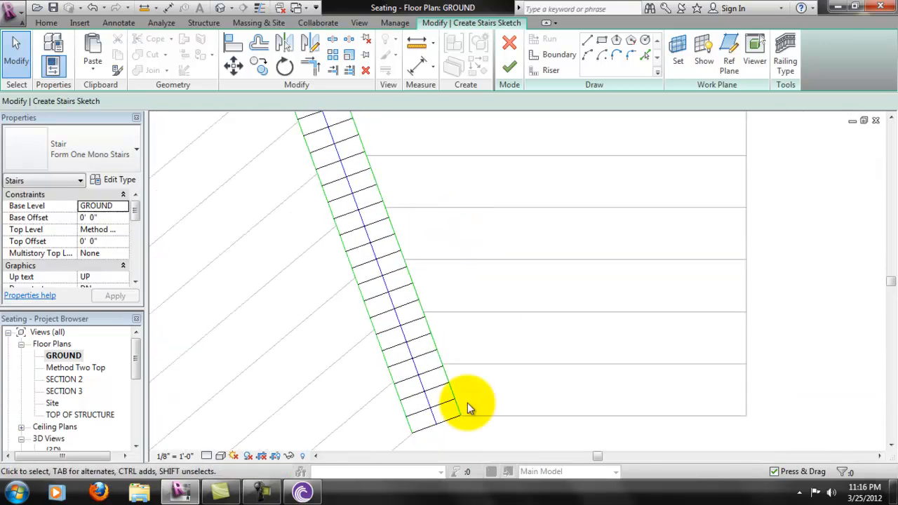
pyautogui.scroll(2, 464, 412)
pyautogui.moveTo(489, 352); pyautogui.dragTo(531, 269, button='middle')
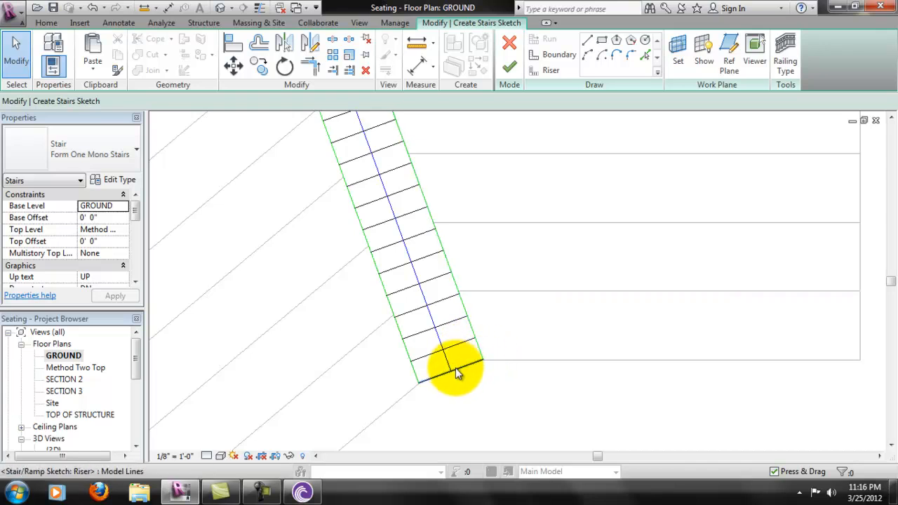
pyautogui.moveTo(136, 210); pyautogui.dragTo(133, 251)
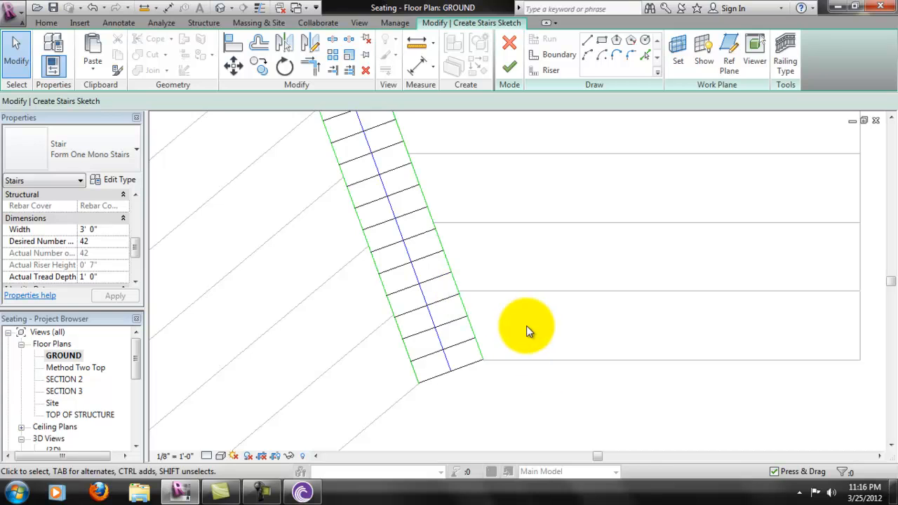
pyautogui.scroll(2, 527, 328)
pyautogui.moveTo(553, 314); pyautogui.dragTo(479, 289, button='middle')
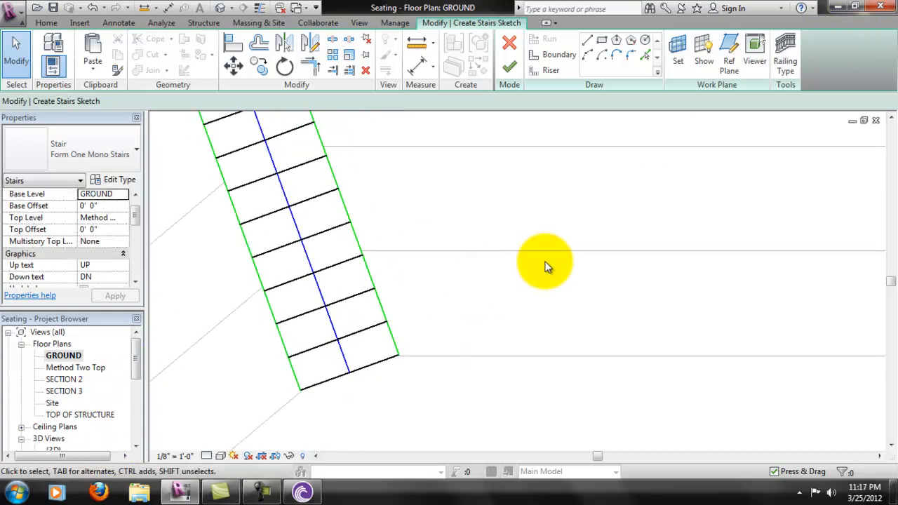
pyautogui.scroll(1, 427, 227)
pyautogui.moveTo(477, 271); pyautogui.dragTo(448, 251, button='middle')
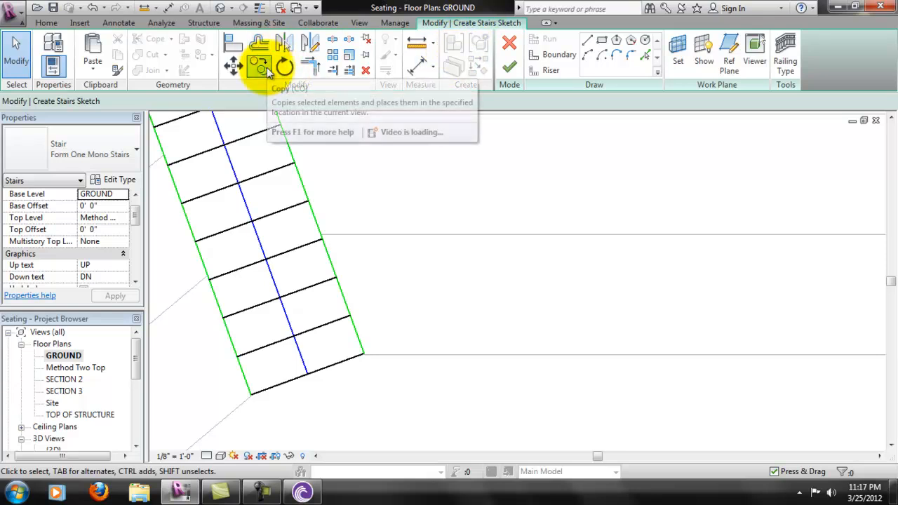
# - Add an angular dimension between the stair's right boundary and the horizontal seating edge near its foot
pyautogui.click(424, 66)
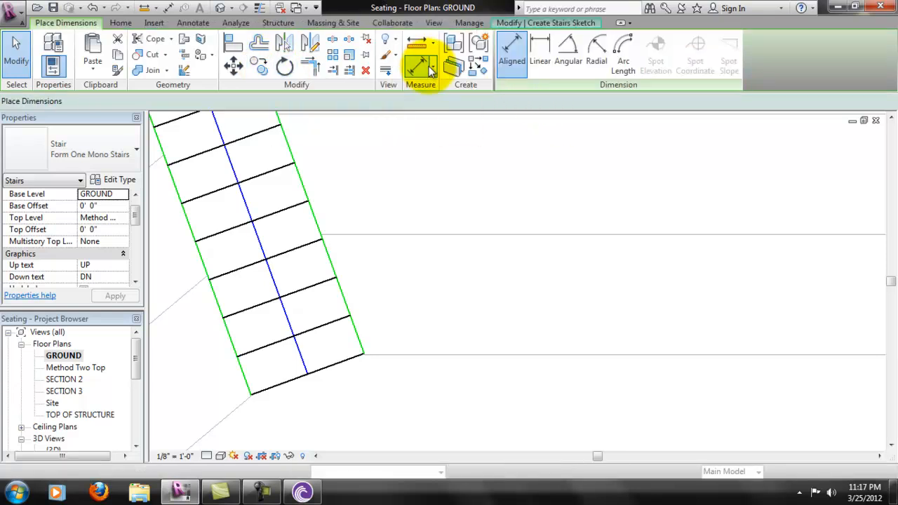
pyautogui.click(435, 70)
pyautogui.click(435, 140)
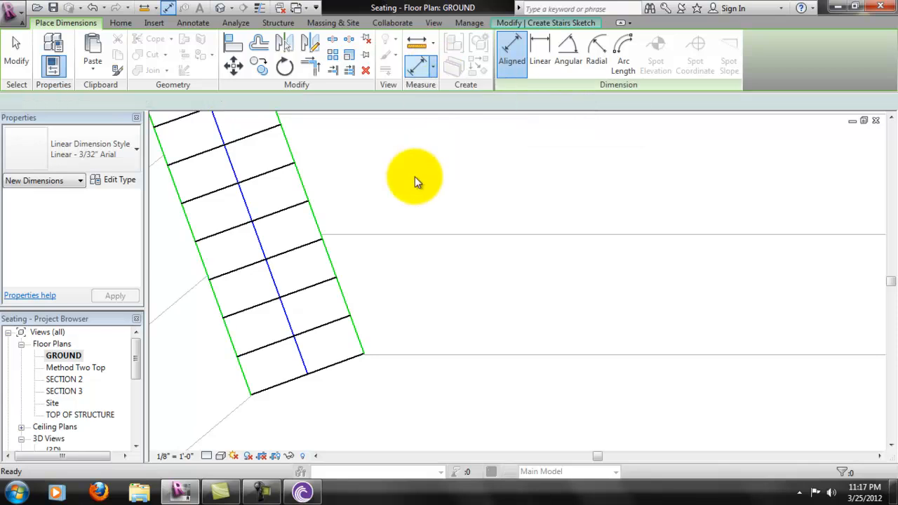
pyautogui.click(342, 260)
pyautogui.click(357, 236)
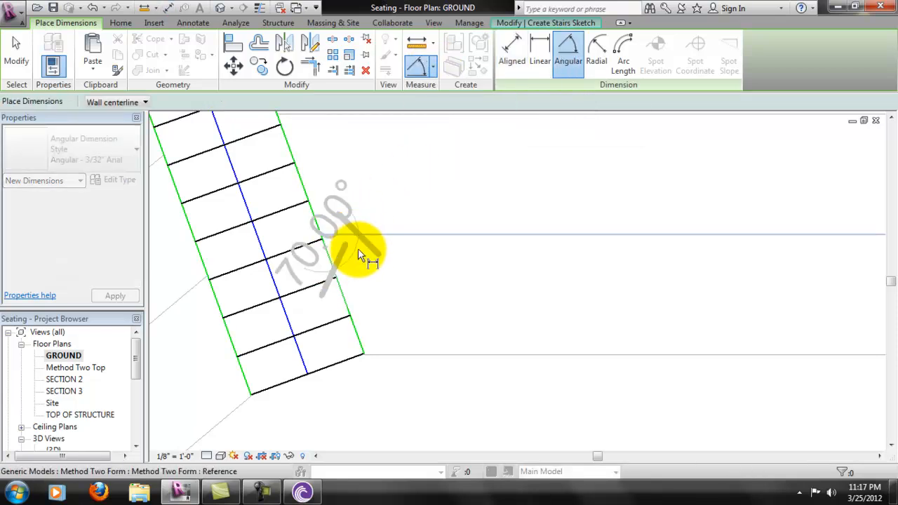
pyautogui.click(490, 303)
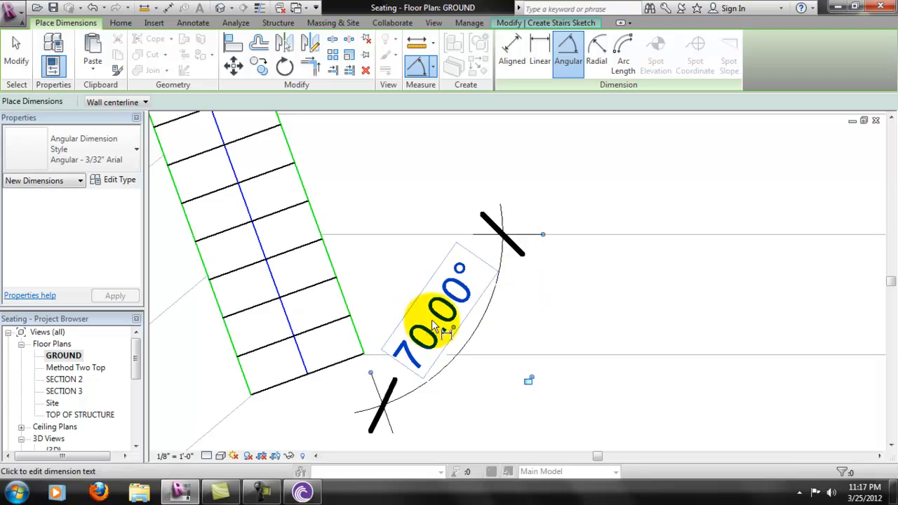
pyautogui.click(510, 311)
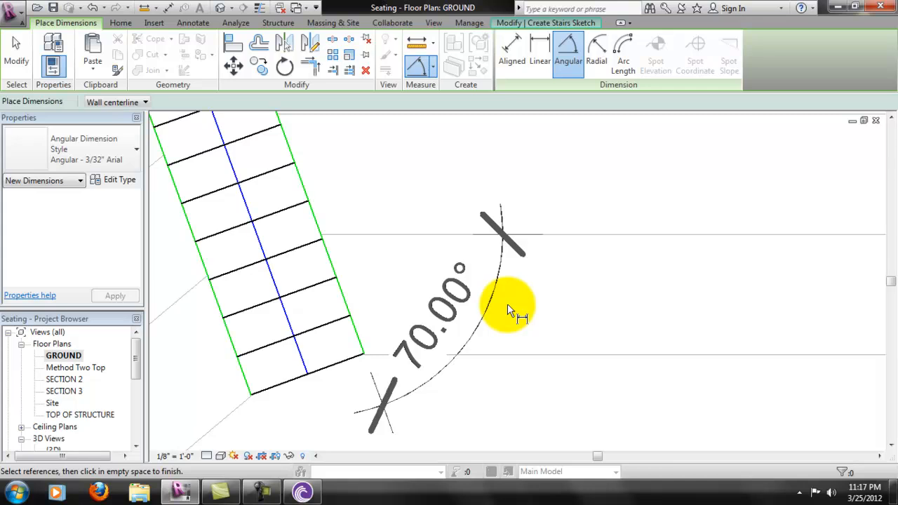
pyautogui.press('Escape')
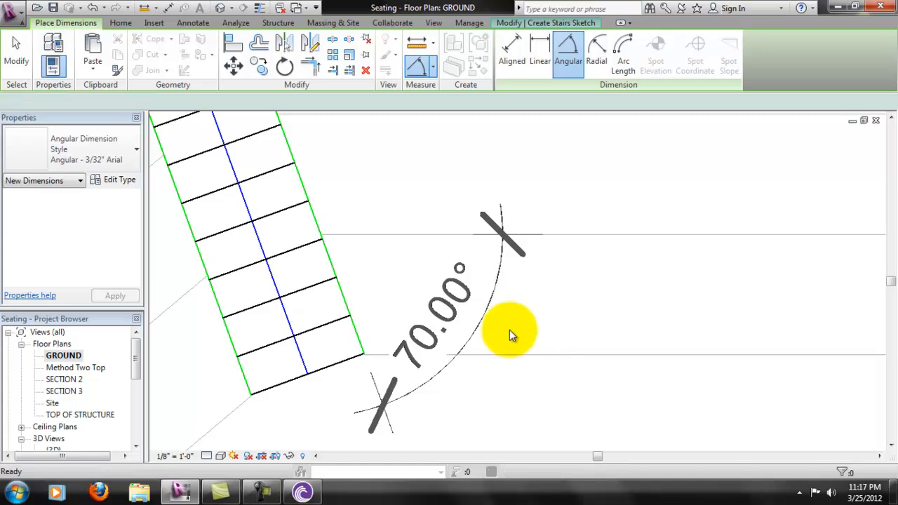
# - Shift the angular dimension to compare the angles on either side of the seating edge, and return it below the edge
pyautogui.click(475, 327)
pyautogui.moveTo(449, 309); pyautogui.dragTo(401, 246)
pyautogui.moveTo(504, 239); pyautogui.dragTo(474, 289, button='middle')
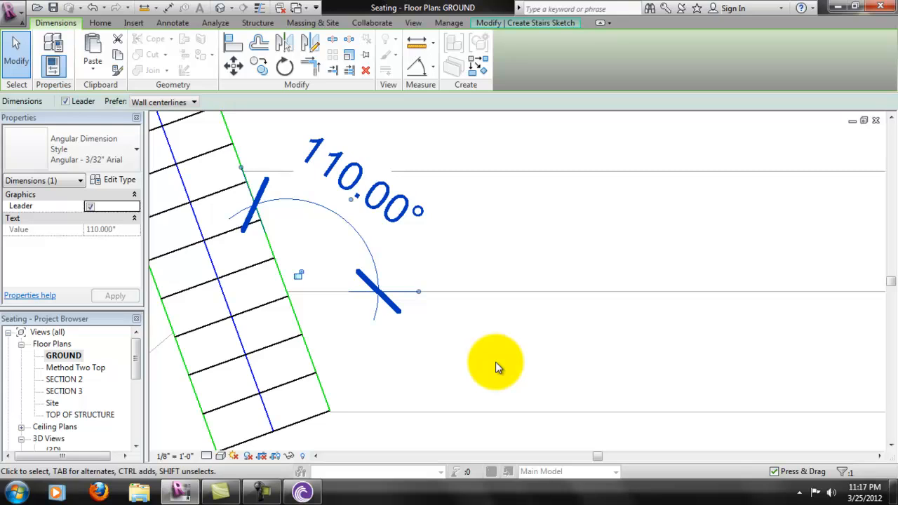
pyautogui.moveTo(347, 226); pyautogui.dragTo(390, 334)
pyautogui.click(532, 320)
pyautogui.moveTo(489, 304); pyautogui.dragTo(496, 268, button='middle')
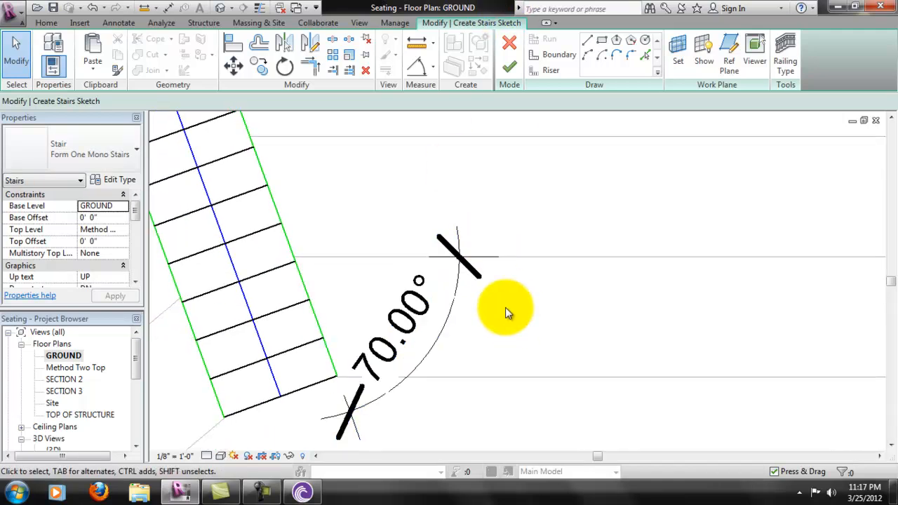
# - Draw a vertical boundary line from the stair foot's outer corner up to the next horizontal seating edge
pyautogui.click(589, 40)
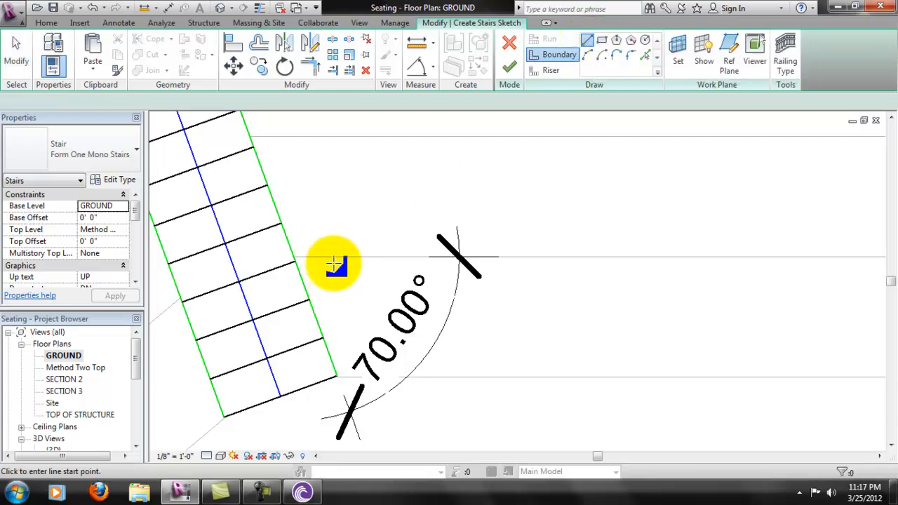
pyautogui.click(337, 375)
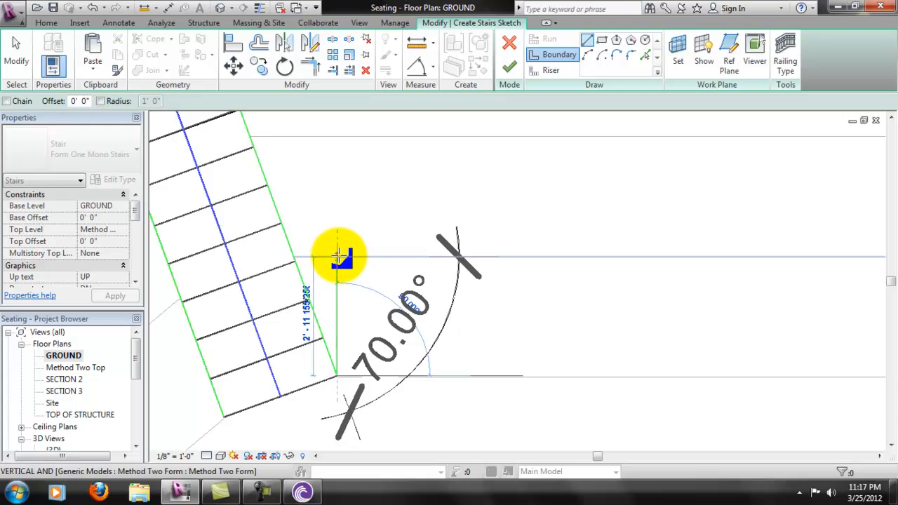
pyautogui.click(342, 254)
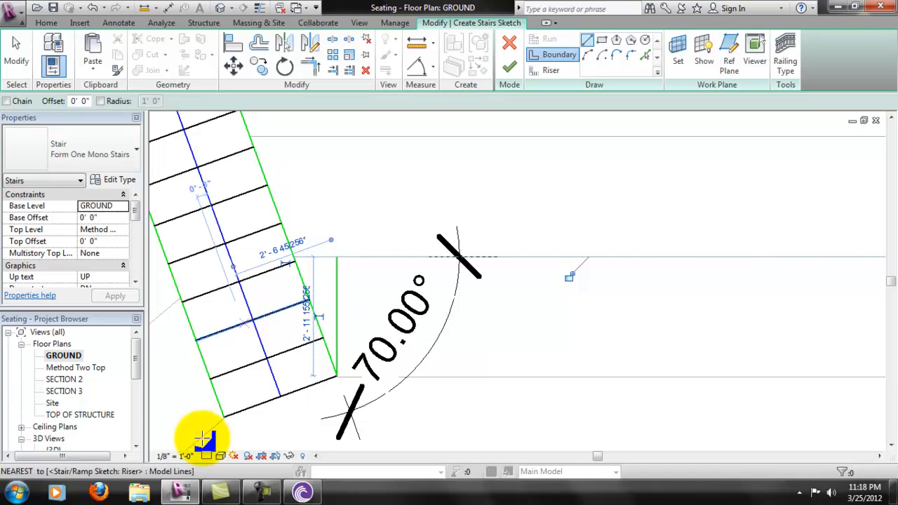
# - Switch to Calculator and compute 155 / 256 for the fractional inches of the vertical line's length
pyautogui.click(18, 495)
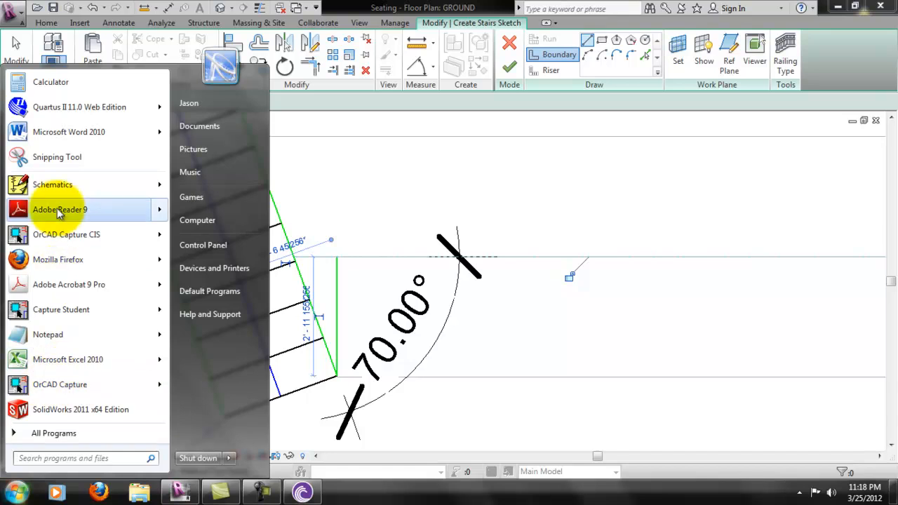
pyautogui.click(72, 83)
pyautogui.moveTo(350, 107)
pyautogui.mouseDown()
pyautogui.moveTo(708, 31)
pyautogui.moveTo(708, 73)
pyautogui.mouseUp()
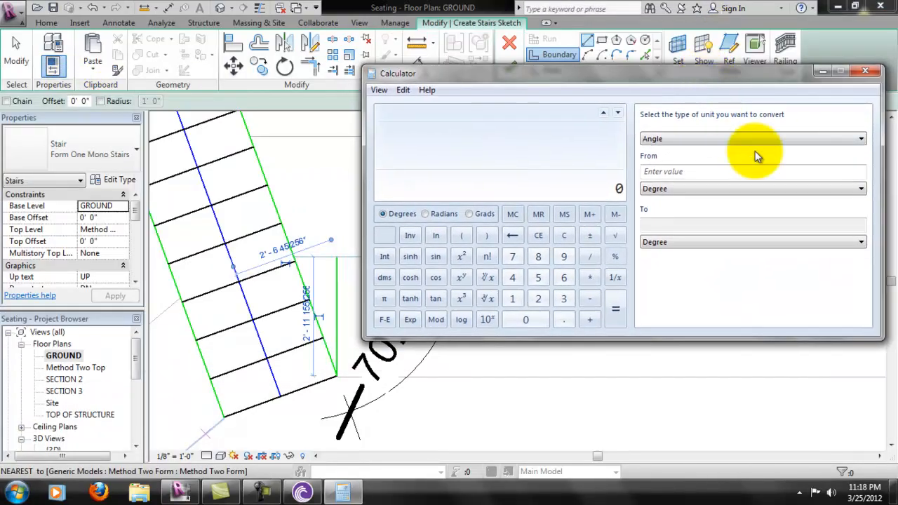
pyautogui.write('155 / 256')
pyautogui.press('Return')
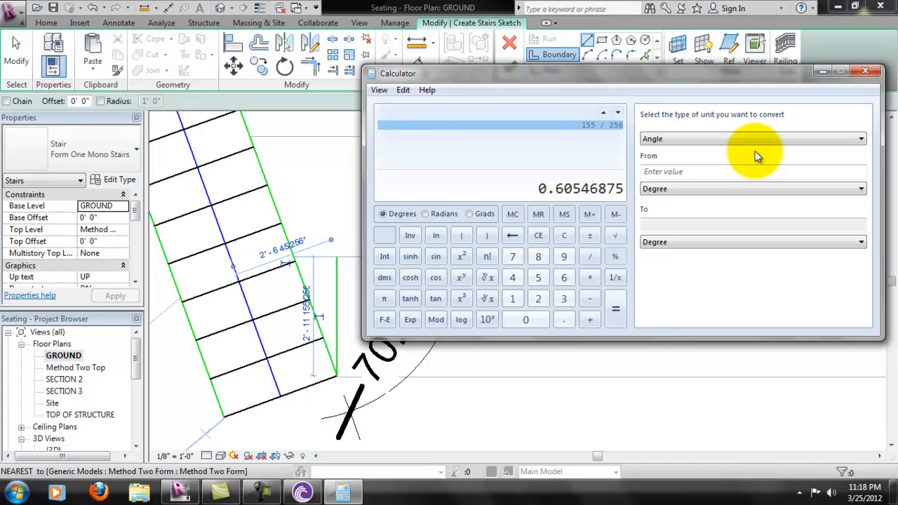
# - Compute the vertical line's total length in inches as 24 + 11 + 0.6025
pyautogui.press('Escape')
pyautogui.write('24 + ')
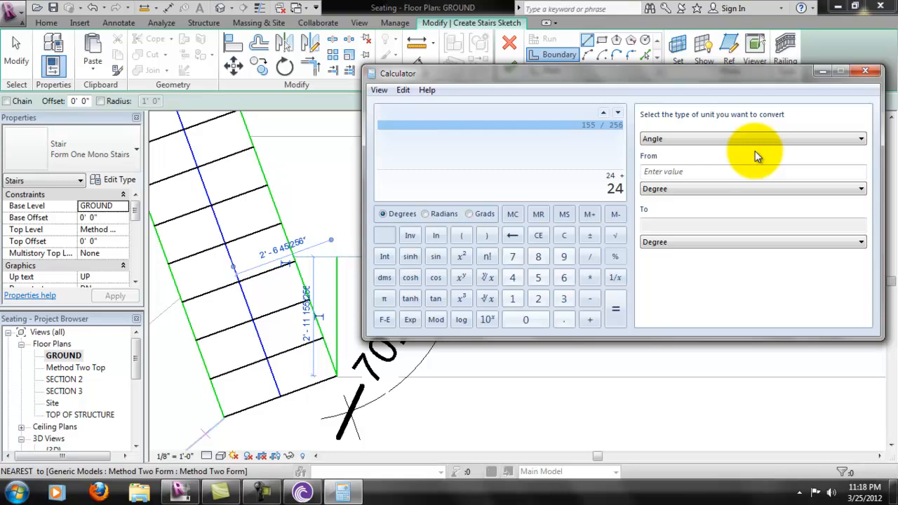
pyautogui.write('11 + 0.6025')
pyautogui.press('Return')
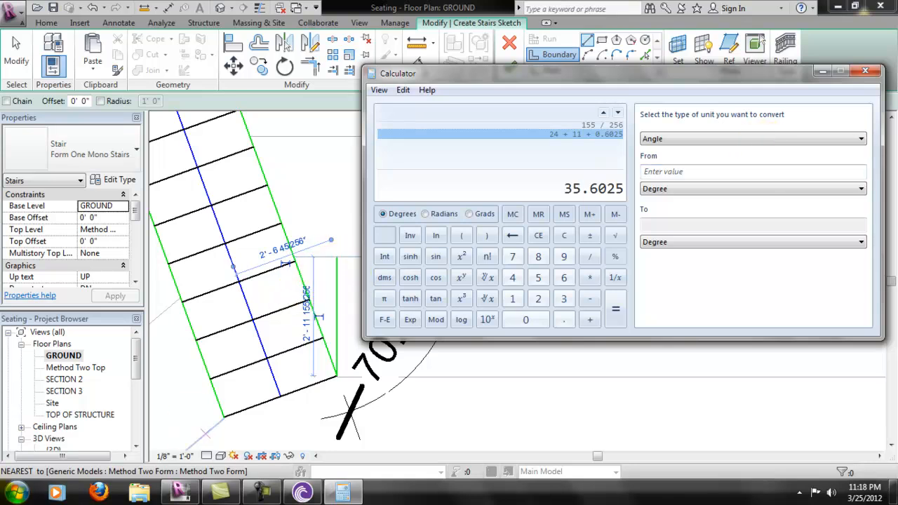
# - Minimize the stair drawing and launch Adobe Illustrator CS5 from the Apps folder on the desktop
pyautogui.click(838, 8)
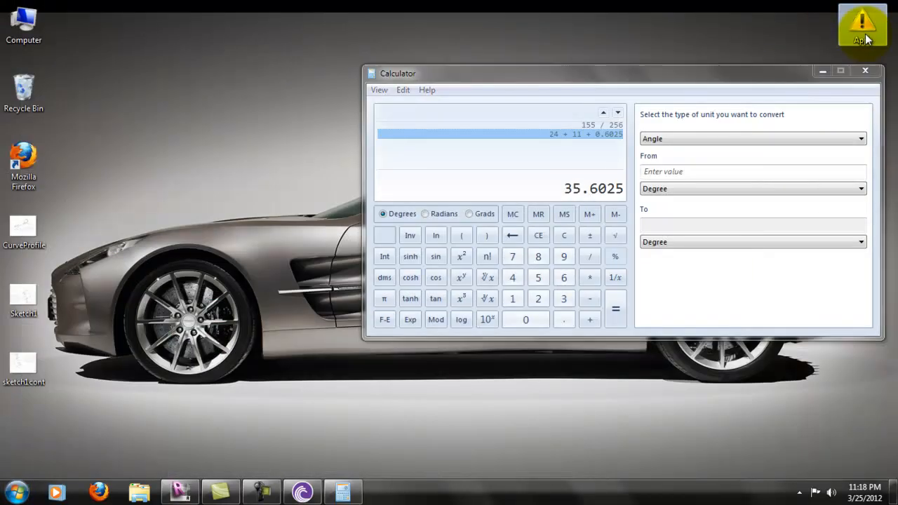
pyautogui.doubleClick(862, 23)
pyautogui.moveTo(423, 134); pyautogui.dragTo(421, 178)
pyautogui.moveTo(421, 220); pyautogui.dragTo(436, 175)
pyautogui.doubleClick(326, 119)
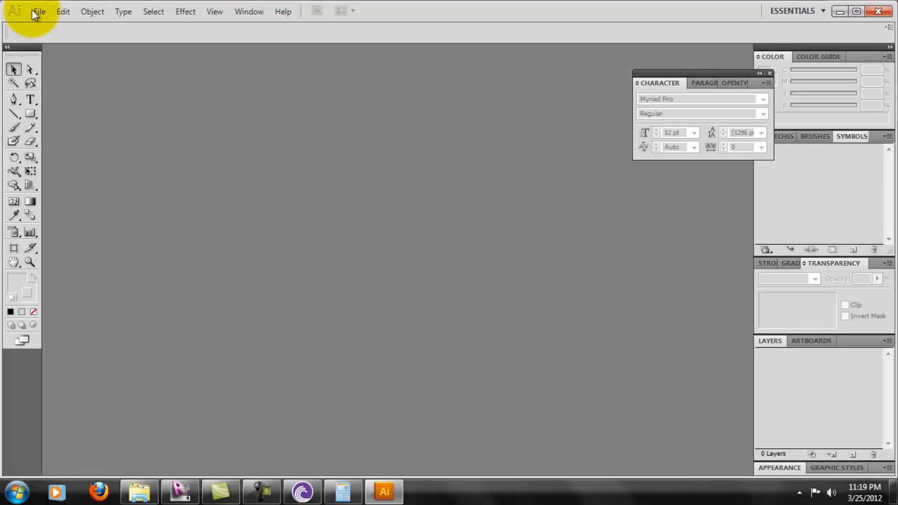
# - Create a new landscape Letter document, 11 by 8.5 in, with the default name Untitled-1
pyautogui.click(39, 14)
pyautogui.click(62, 23)
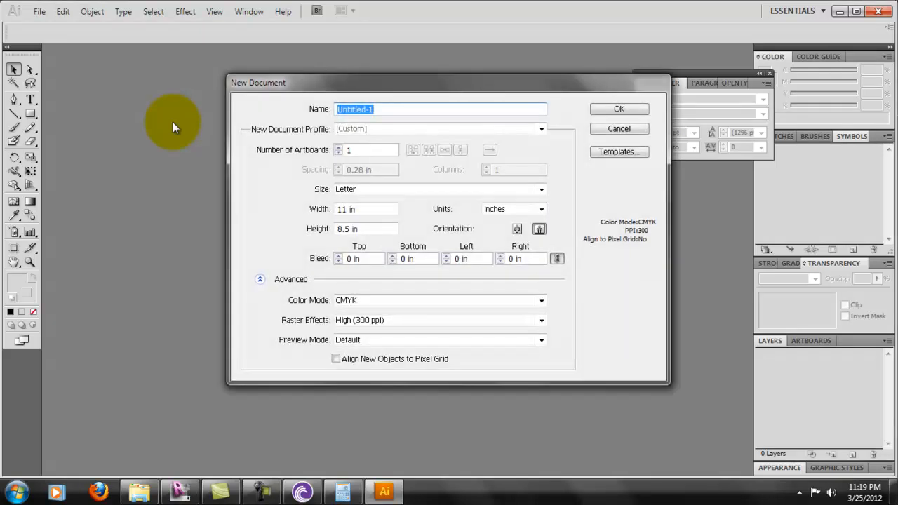
pyautogui.click(619, 109)
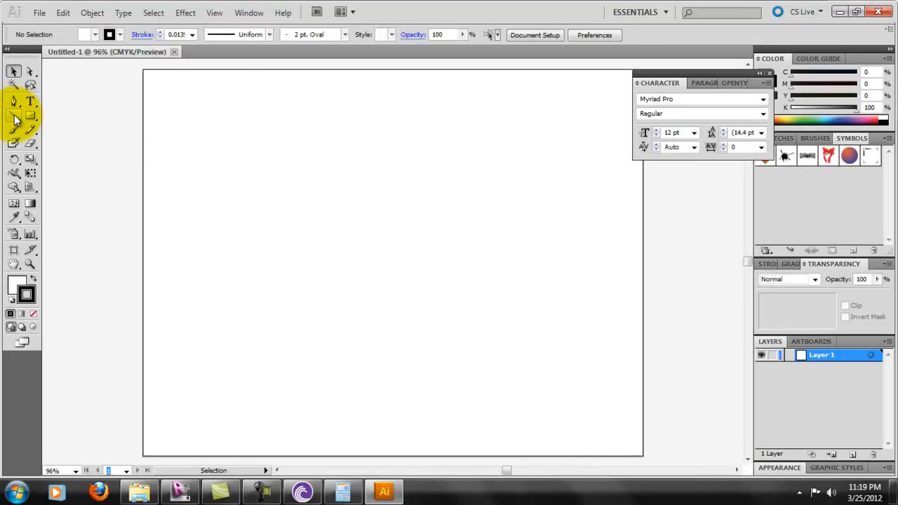
# - Draw a right triangle from line segments, with a horizontal top about 3.15 in long and a vertical side about 4.27 in long
pyautogui.click(14, 116)
pyautogui.click(251, 113)
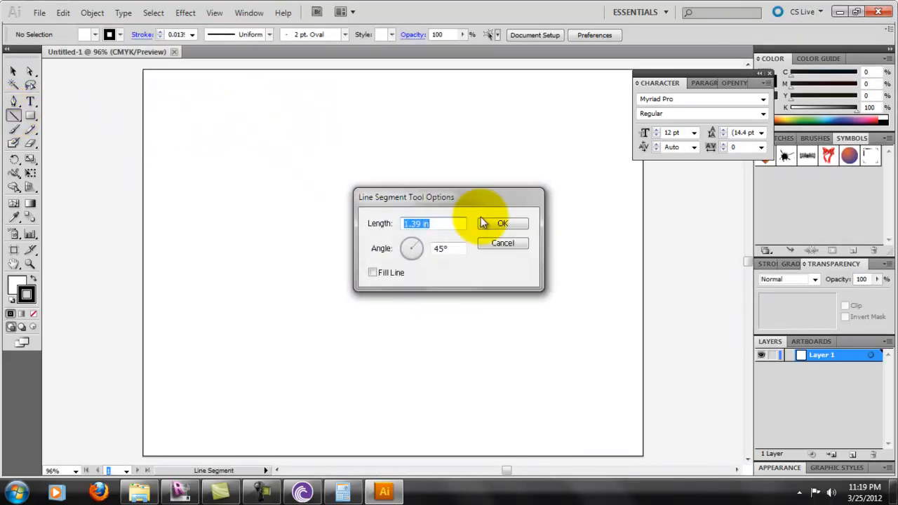
pyautogui.click(505, 251)
pyautogui.moveTo(205, 127); pyautogui.dragTo(349, 127)
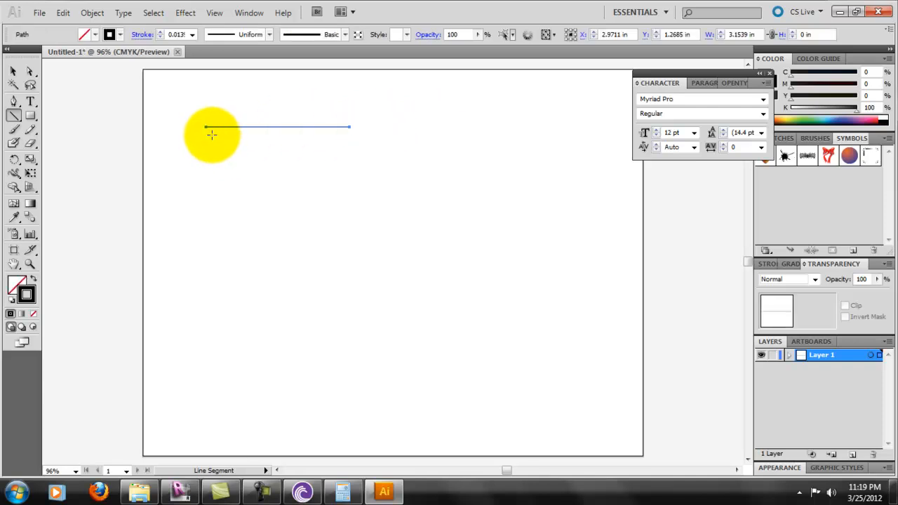
pyautogui.moveTo(205, 127); pyautogui.dragTo(349, 127)
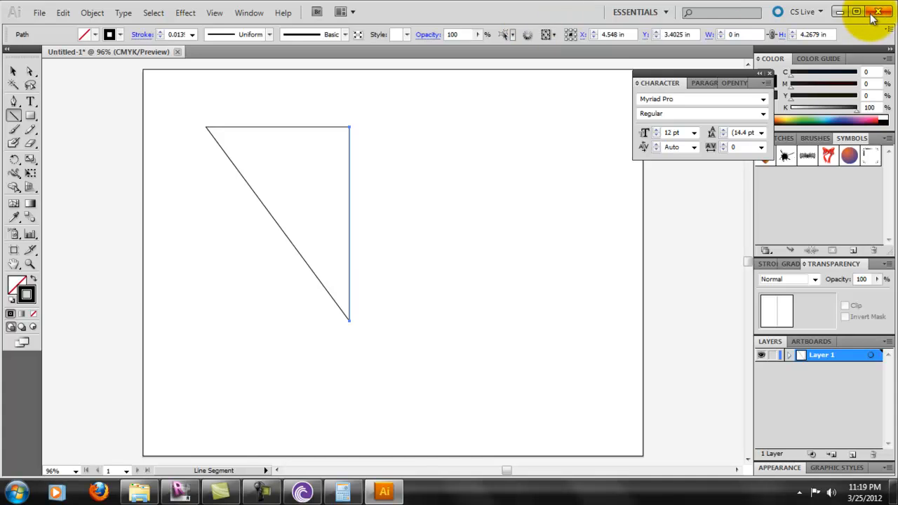
# - Shrink the Illustrator window to half the screen, collapse its docked panels, and close the floating Character panel
pyautogui.moveTo(617, 18); pyautogui.dragTo(891, 11)
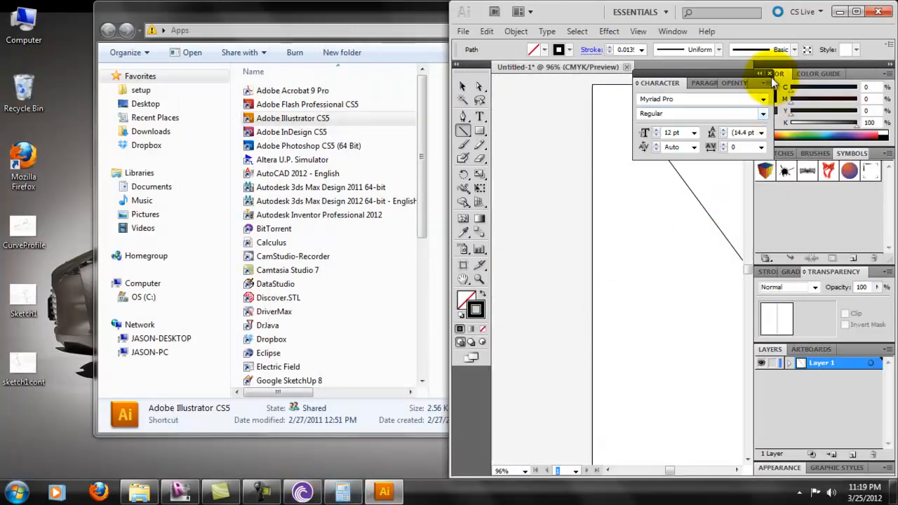
pyautogui.click(880, 66)
pyautogui.moveTo(711, 72); pyautogui.dragTo(710, 365)
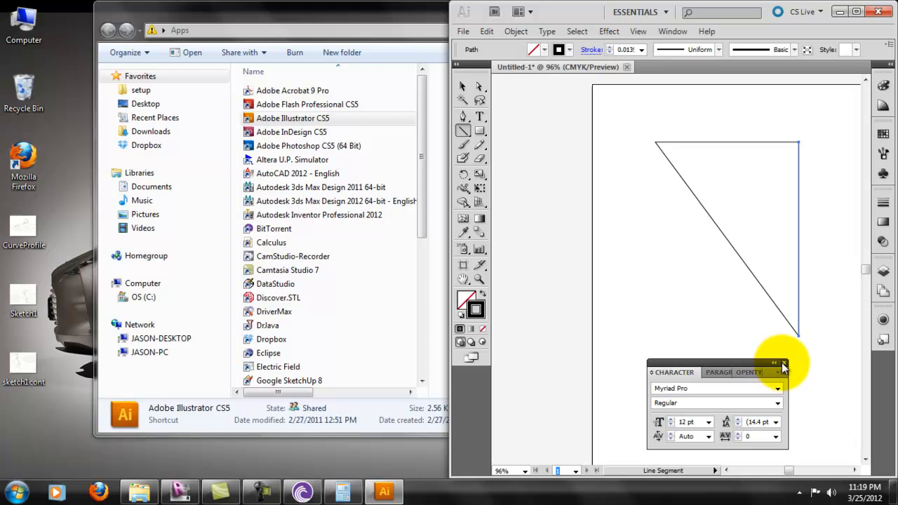
pyautogui.click(784, 363)
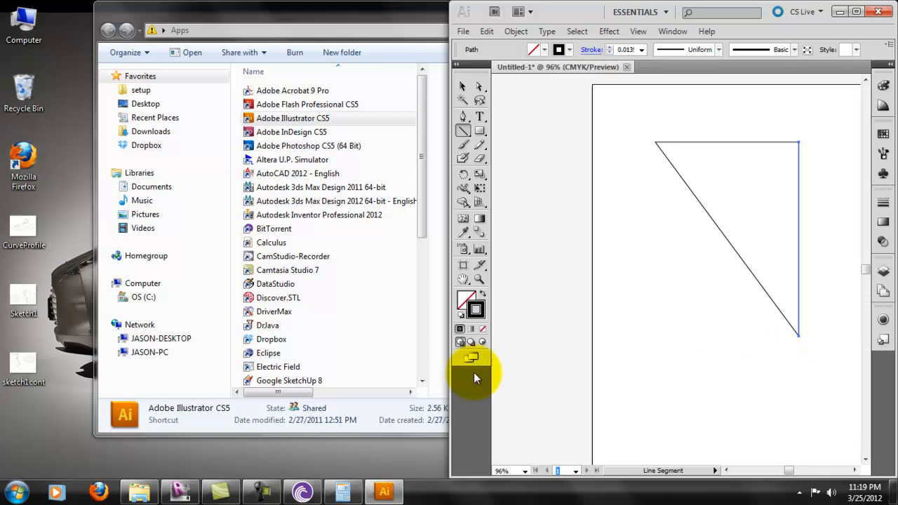
# - Switch to Revit, fit its window beside Illustrator, and clear the selection around the new vertical boundary line
pyautogui.click(191, 492)
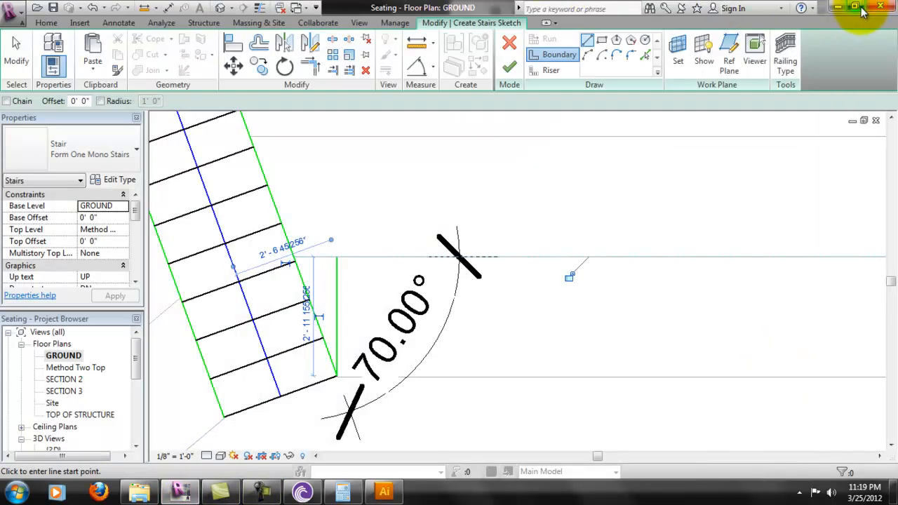
pyautogui.click(868, 5)
pyautogui.moveTo(251, 5); pyautogui.dragTo(2, 16)
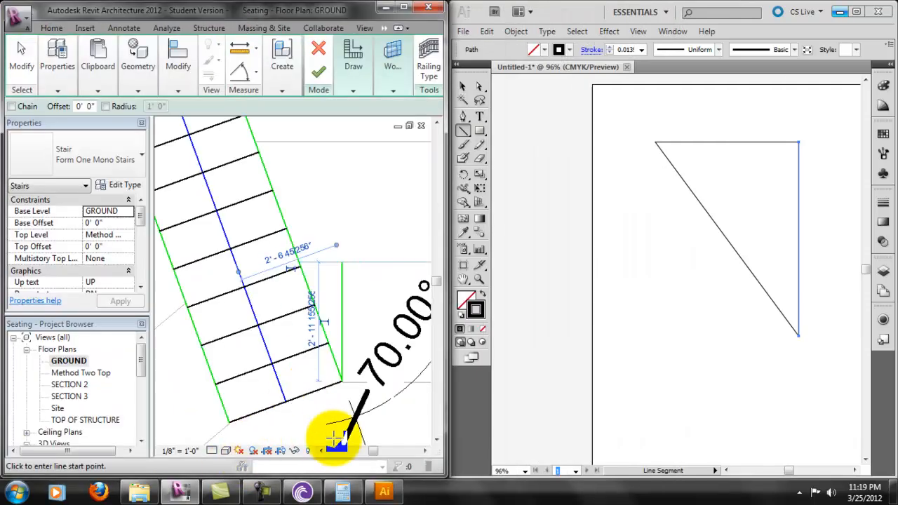
pyautogui.click(426, 452)
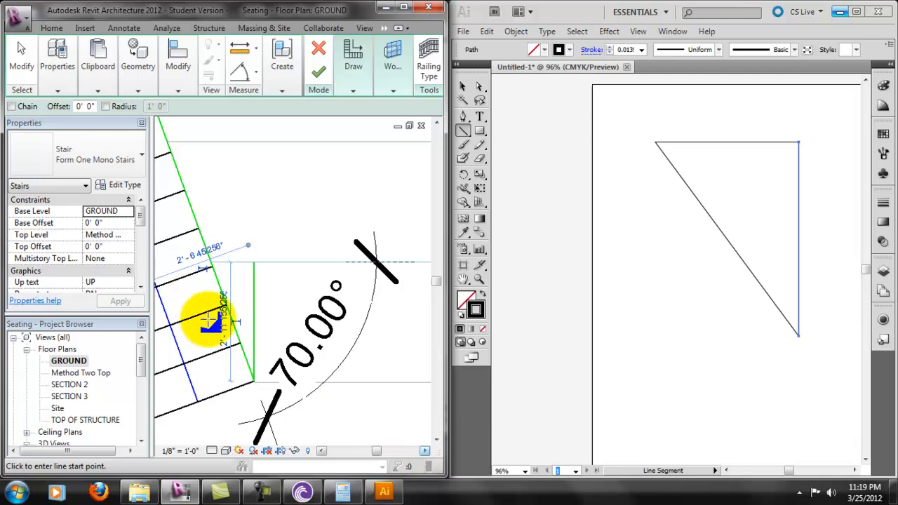
pyautogui.press('Escape')
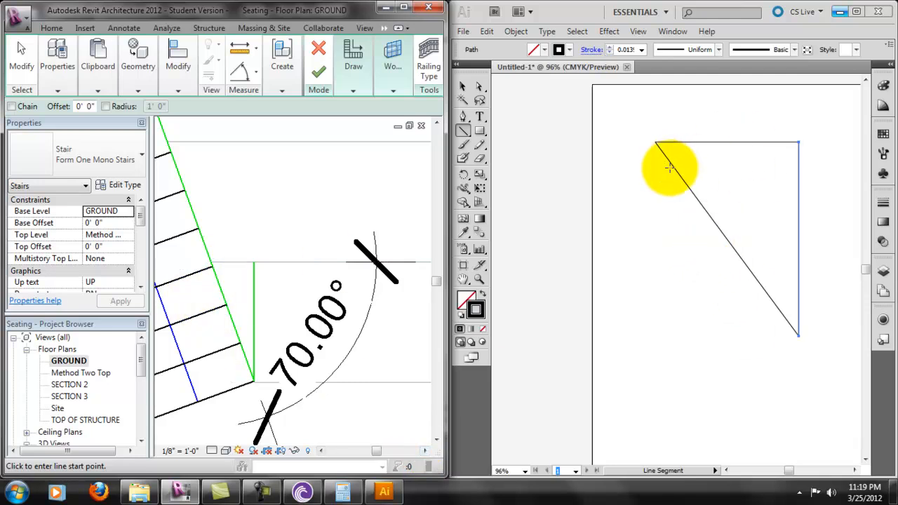
pyautogui.click(596, 126)
pyautogui.press('Escape')
pyautogui.moveTo(639, 125); pyautogui.dragTo(734, 303)
pyautogui.hotkey('ctrl', 'z')
# - Reflect a copy of the whole triangle about the vertical axis, and undo the copy
pyautogui.click(462, 85)
pyautogui.moveTo(587, 103); pyautogui.dragTo(808, 344)
pyautogui.rightClick(799, 292)
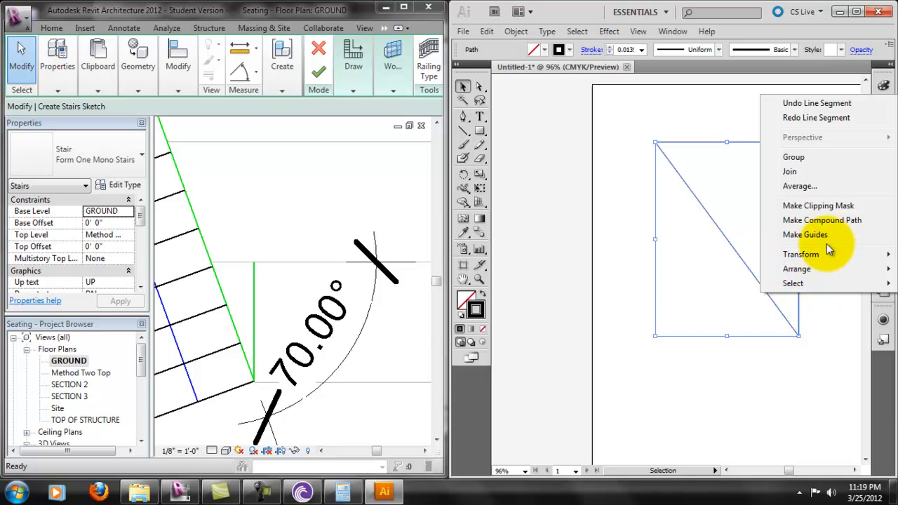
pyautogui.moveTo(832, 273)
pyautogui.moveTo(837, 258)
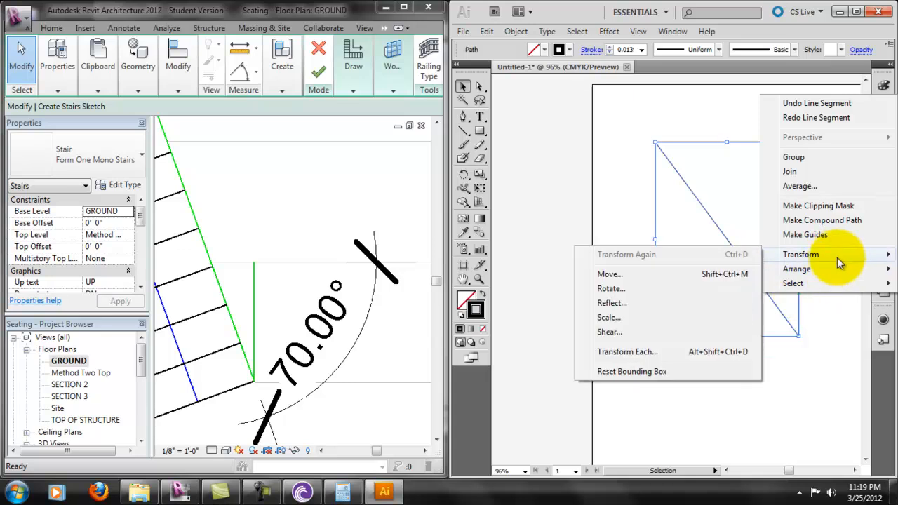
pyautogui.click(600, 303)
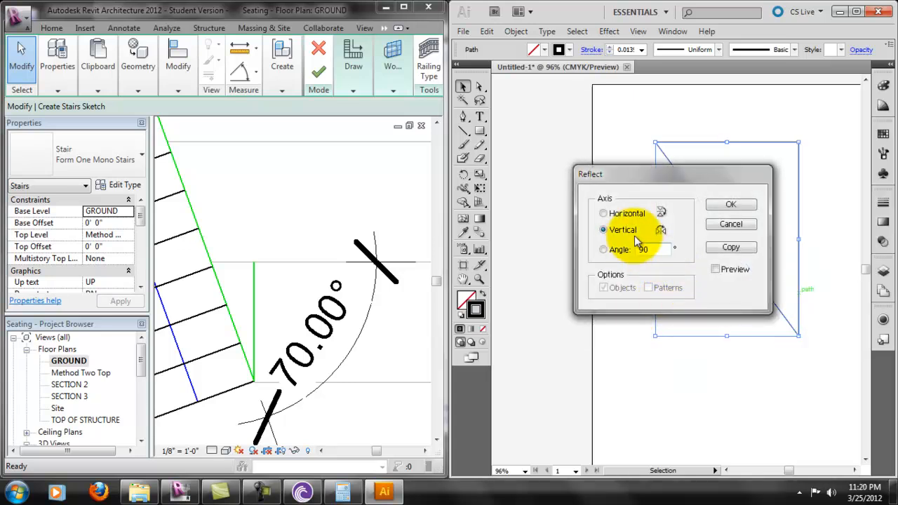
pyautogui.click(729, 248)
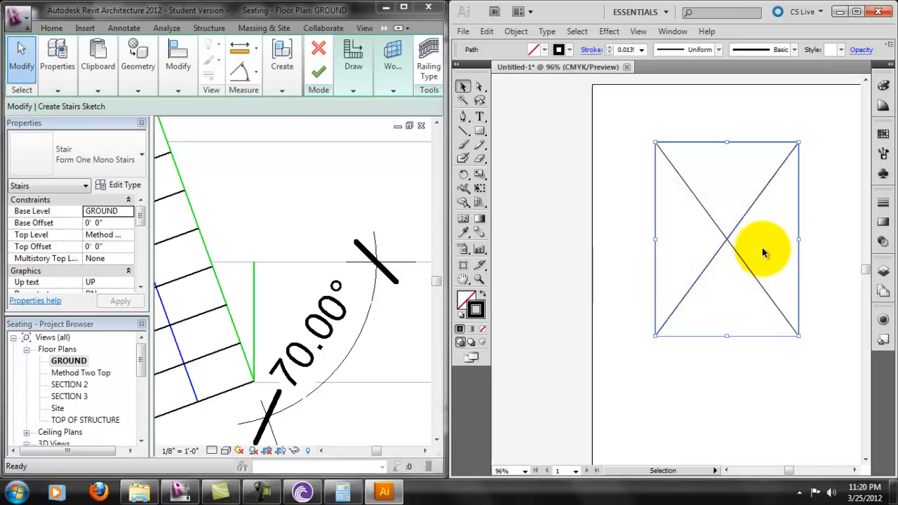
pyautogui.hotkey('ctrl', 'z')
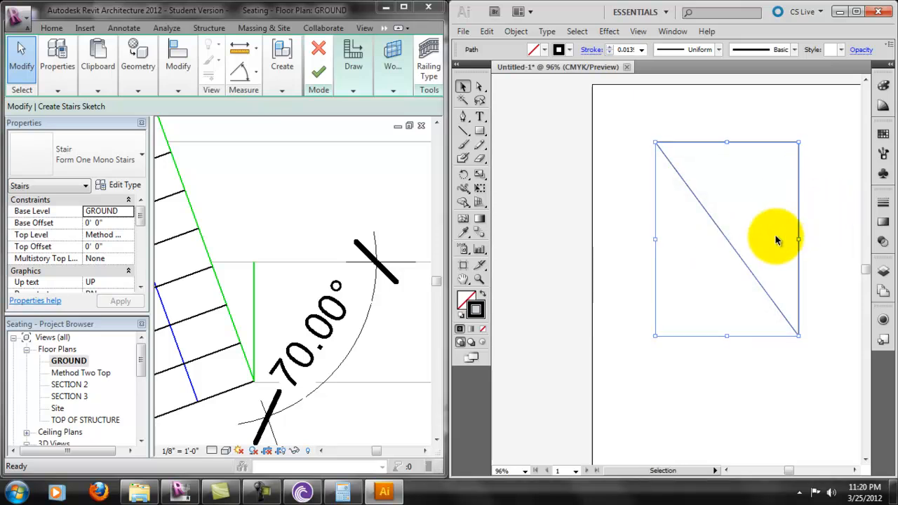
# - Reflect the triangle itself about the vertical axis without copying, and undo the reflection
pyautogui.rightClick(781, 226)
pyautogui.moveTo(813, 388)
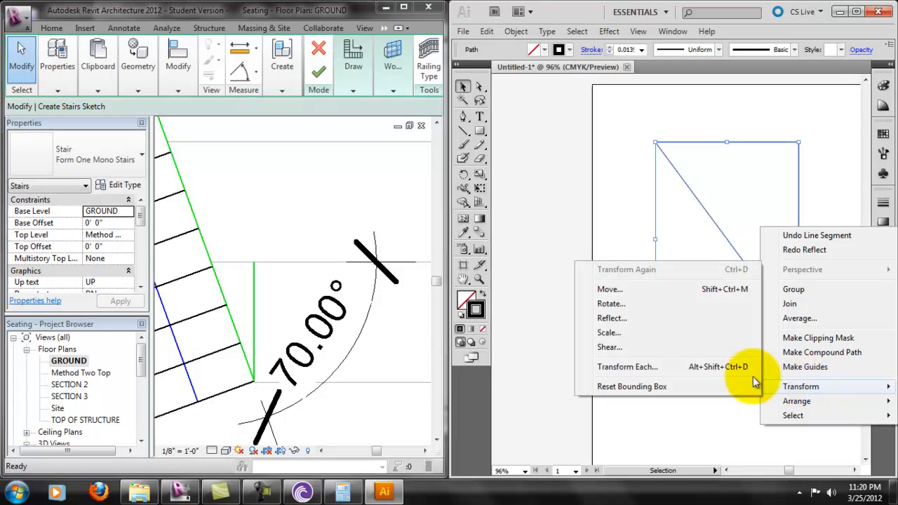
pyautogui.click(679, 320)
pyautogui.click(746, 213)
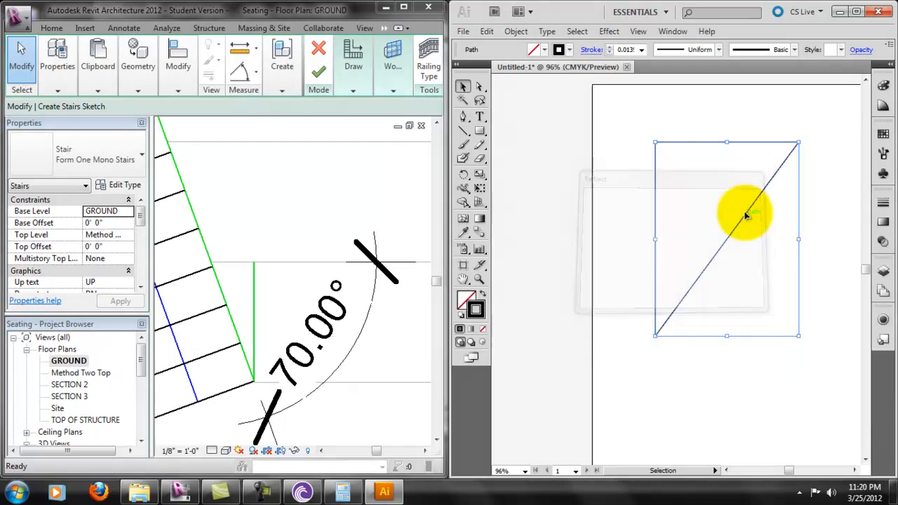
pyautogui.click(747, 407)
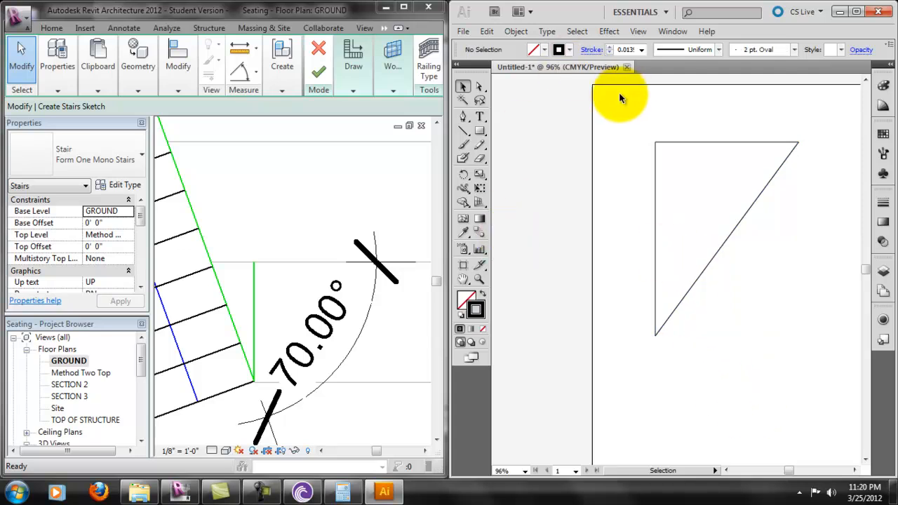
pyautogui.press('a')
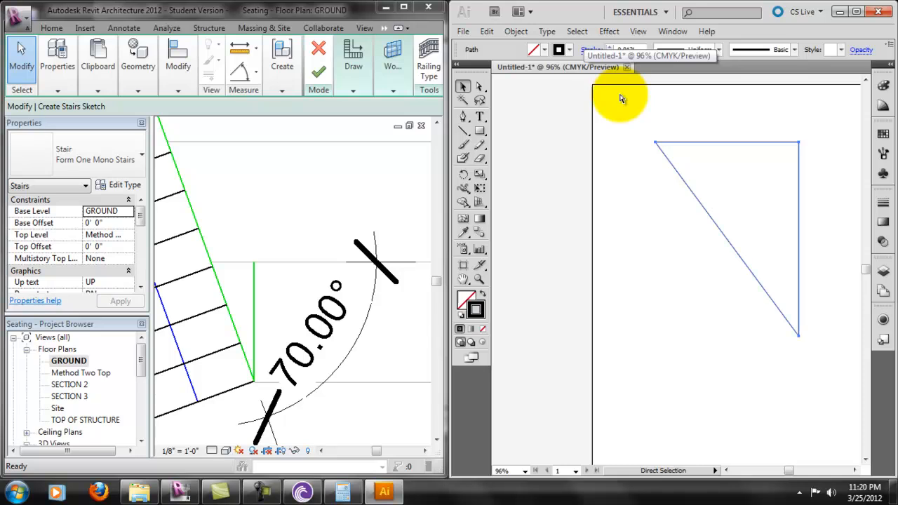
pyautogui.press('v')
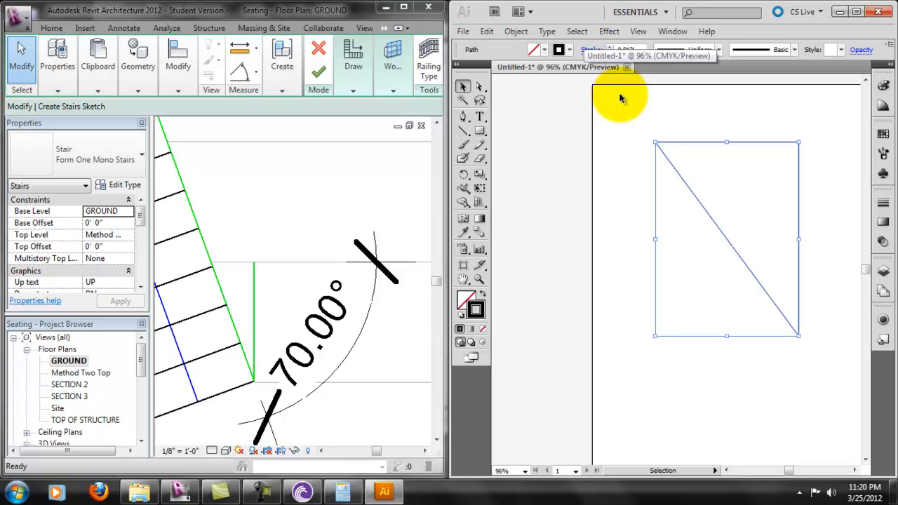
pyautogui.click(686, 412)
pyautogui.click(855, 470)
pyautogui.click(855, 471)
pyautogui.click(855, 471)
pyautogui.click(855, 471)
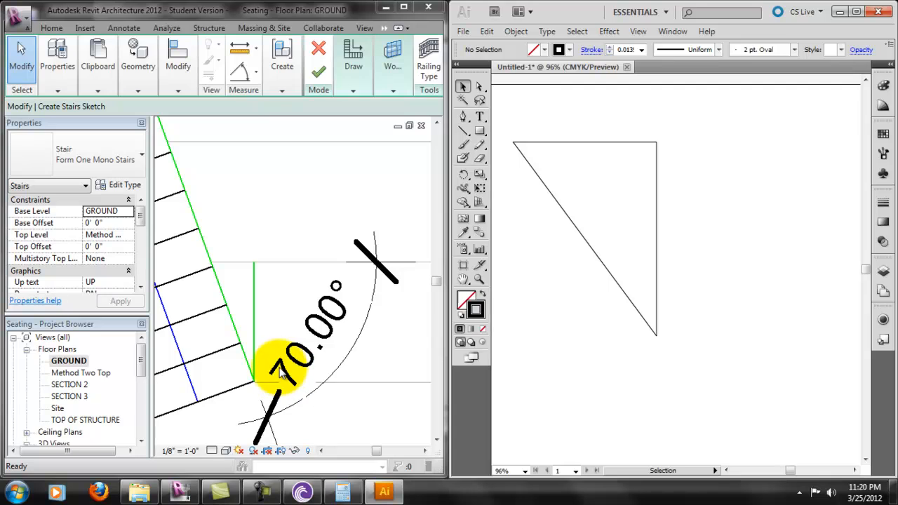
# - Move the 70° angle dimension closer to the stair corner, and remove it
pyautogui.click(312, 379)
pyautogui.moveTo(315, 354); pyautogui.dragTo(297, 343)
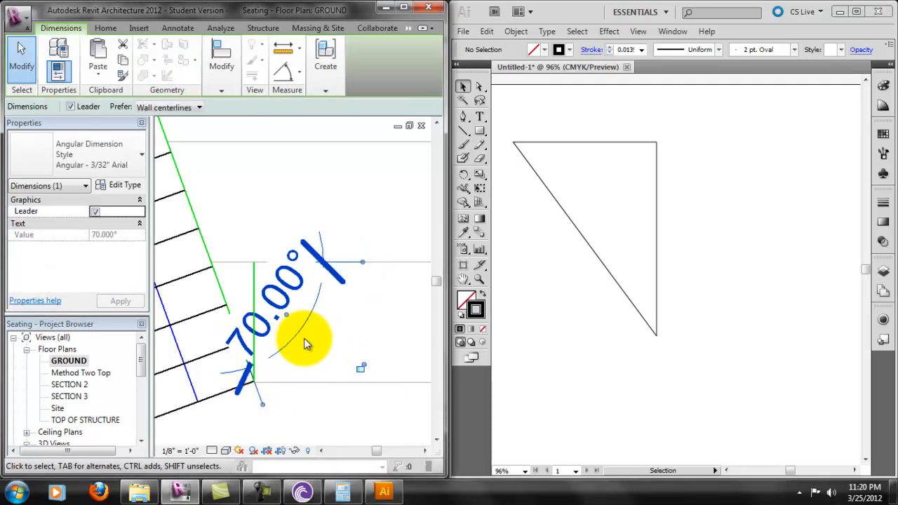
pyautogui.press('Escape')
# - Dimension the angle between the vertical boundary line and the sloping stair boundary with an angular dimension
pyautogui.click(244, 73)
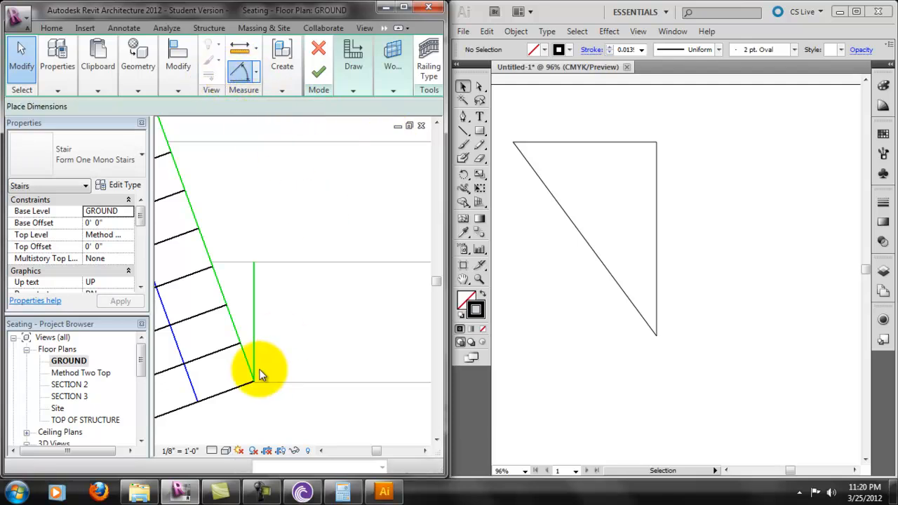
pyautogui.click(253, 316)
pyautogui.click(244, 282)
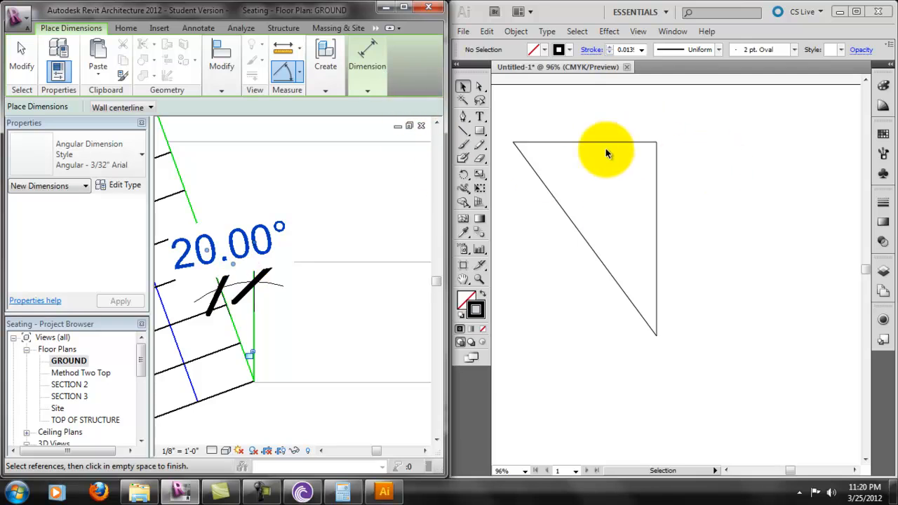
# - Handwrite 20° inside the Illustrator triangle's lower corner and 35.6025 beside its vertical side with the Paintbrush, checking the length in Calculator
pyautogui.click(463, 143)
pyautogui.moveTo(630, 272); pyautogui.dragTo(643, 256)
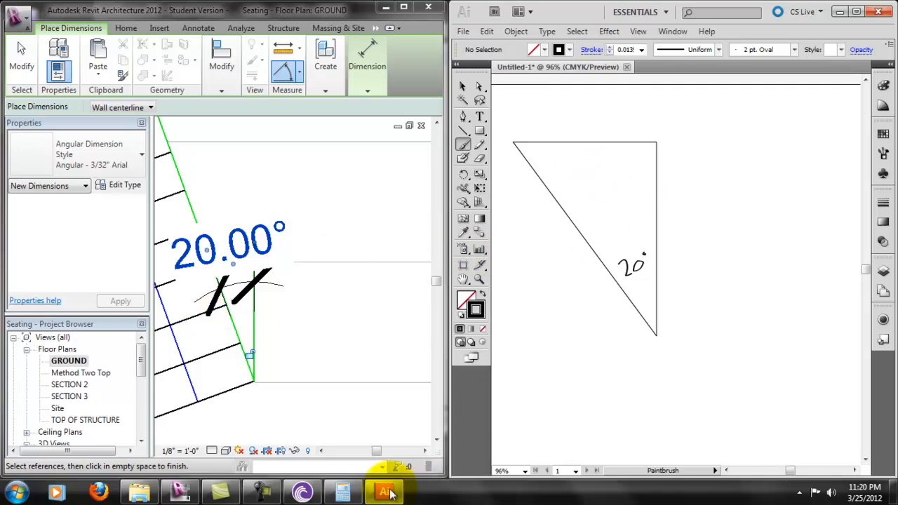
pyautogui.click(351, 494)
pyautogui.click(353, 495)
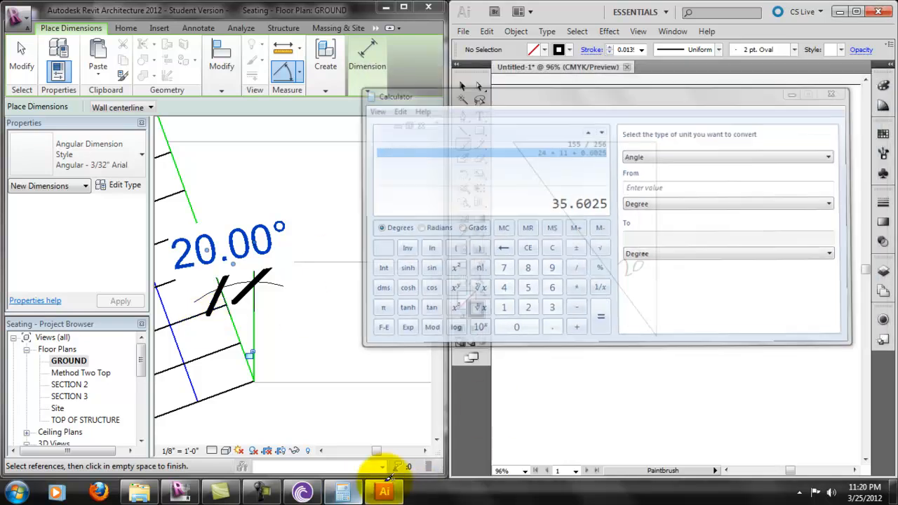
pyautogui.moveTo(682, 215)
pyautogui.mouseDown()
pyautogui.moveTo(667, 223)
pyautogui.moveTo(683, 211)
pyautogui.moveTo(682, 219)
pyautogui.moveTo(721, 212)
pyautogui.moveTo(741, 194)
pyautogui.moveTo(767, 197)
pyautogui.mouseUp()
pyautogui.click(702, 214)
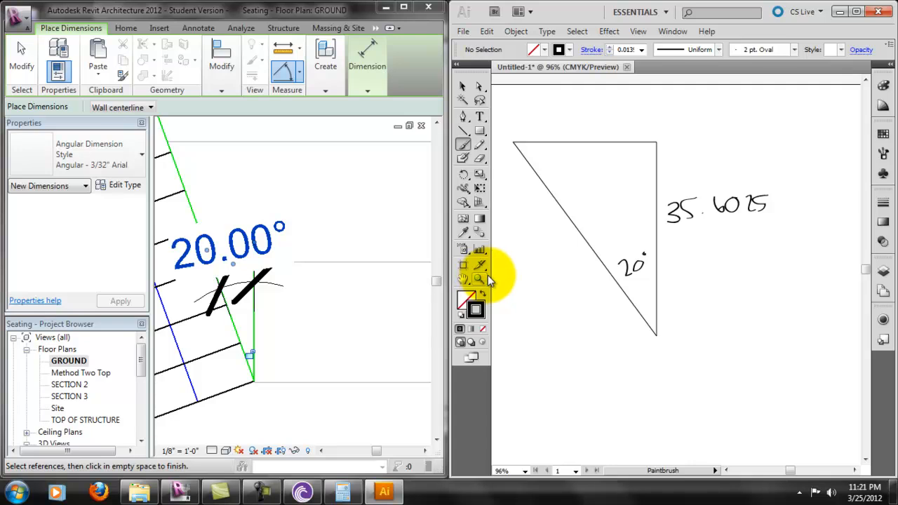
# - Delete the 20° angle dimension in Revit and check the corner where the vertical line meets the stair boundary
pyautogui.click(242, 281)
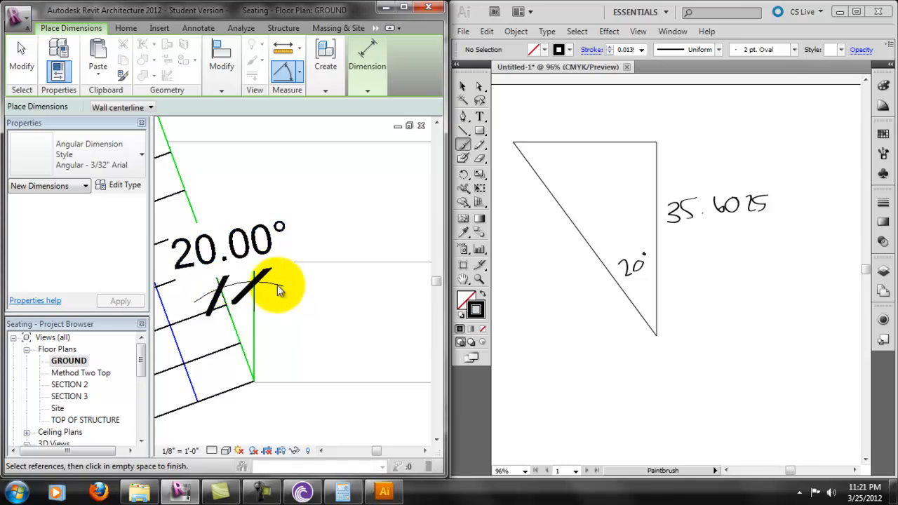
pyautogui.press('Escape')
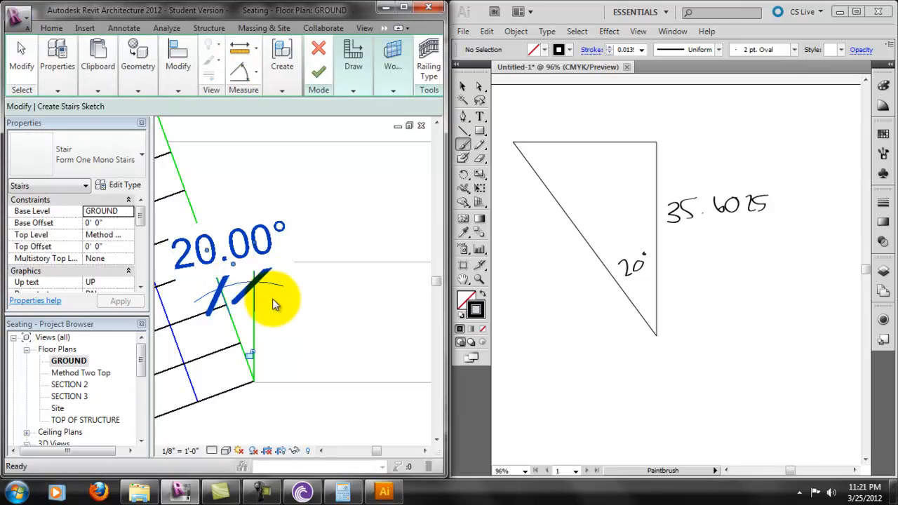
pyautogui.press('Delete')
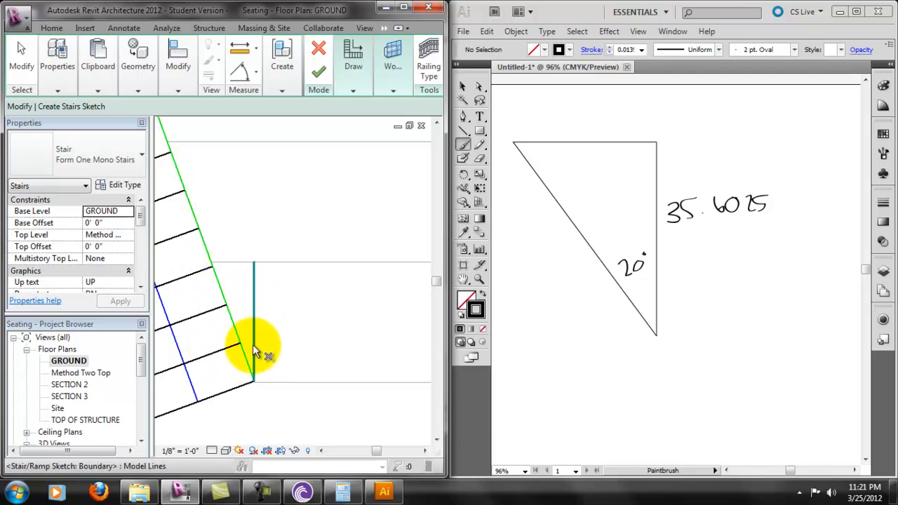
pyautogui.scroll(2, 331, 321)
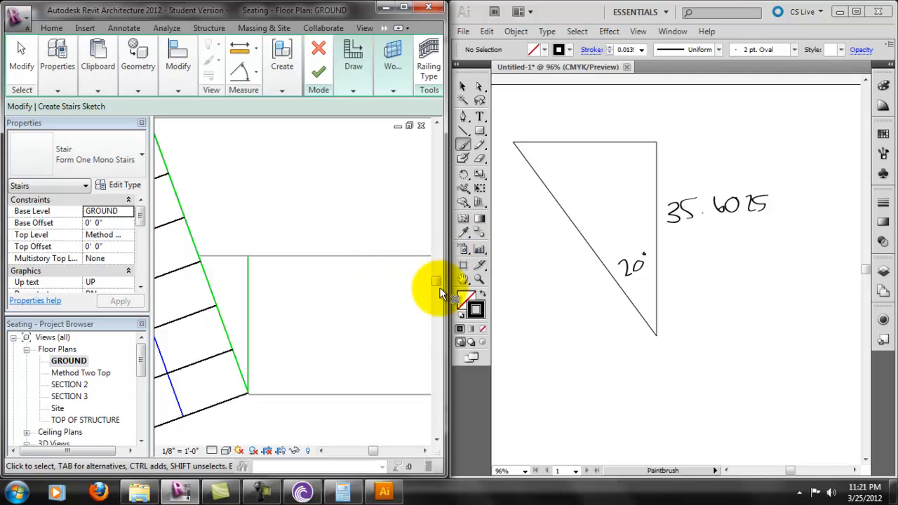
pyautogui.scroll(4, 253, 388)
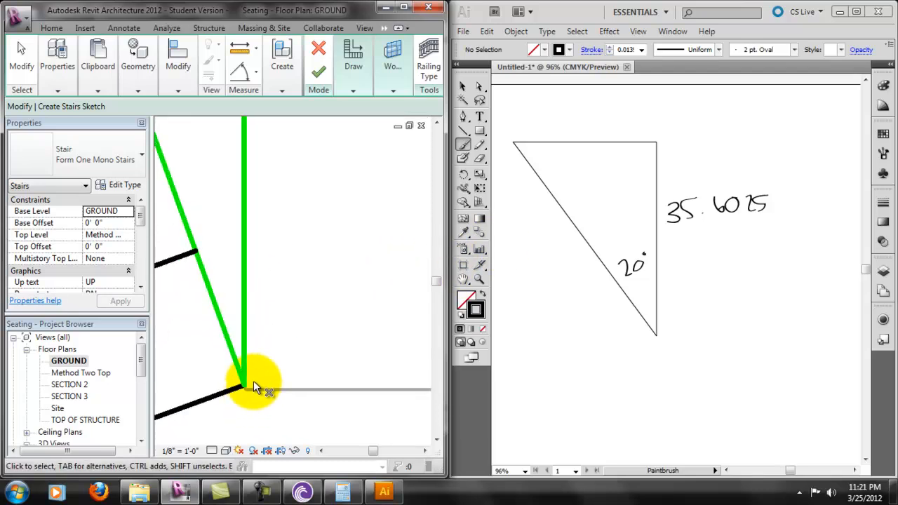
pyautogui.scroll(-4, 254, 384)
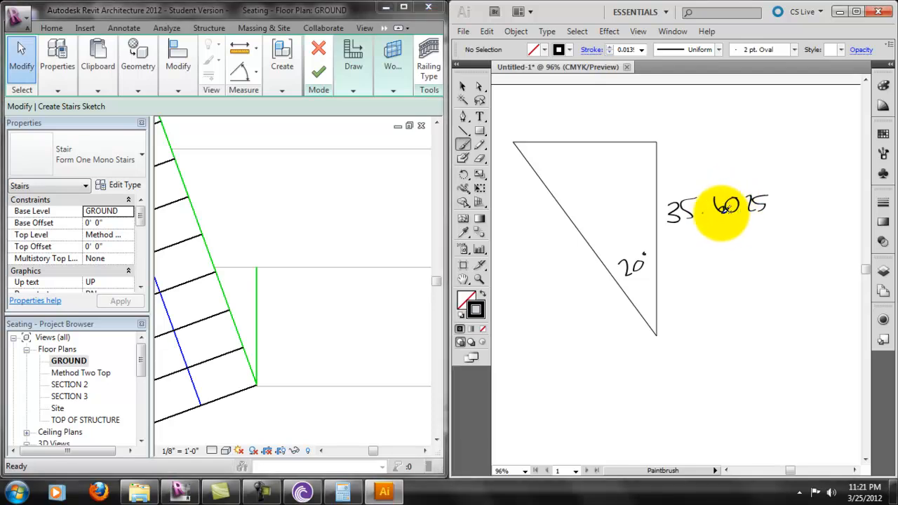
# - In Illustrator, strike out 35.6025, handwrite 36" below it, and mark two division ticks on the triangle's hypotenuse
pyautogui.moveTo(701, 210)
pyautogui.mouseDown()
pyautogui.moveTo(681, 206)
pyautogui.moveTo(768, 198)
pyautogui.mouseUp()
pyautogui.moveTo(692, 237); pyautogui.dragTo(719, 234)
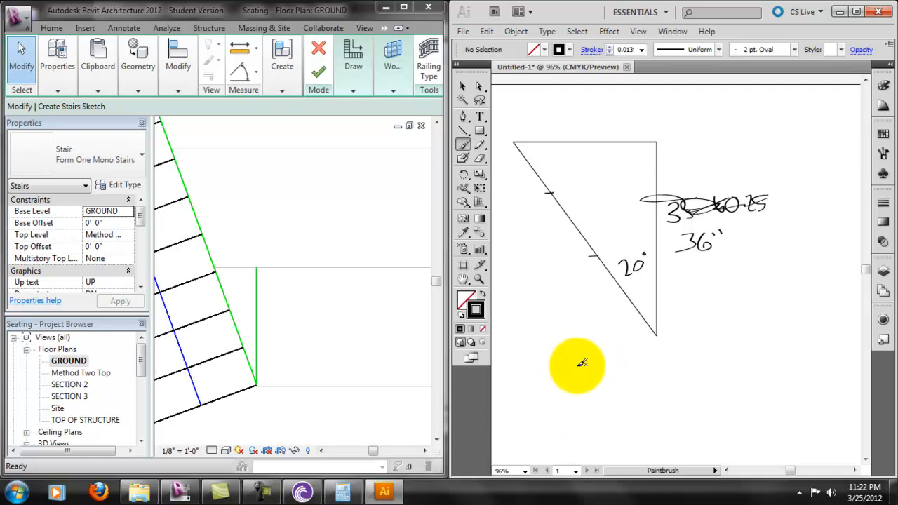
# - Handwrite the equation cos 20 = 36/x below the triangle
pyautogui.moveTo(559, 370)
pyautogui.mouseDown()
pyautogui.moveTo(558, 387)
pyautogui.moveTo(578, 367)
pyautogui.moveTo(593, 380)
pyautogui.moveTo(585, 386)
pyautogui.mouseUp()
pyautogui.moveTo(625, 361)
pyautogui.mouseDown()
pyautogui.moveTo(640, 381)
pyautogui.moveTo(653, 358)
pyautogui.moveTo(740, 377)
pyautogui.mouseUp()
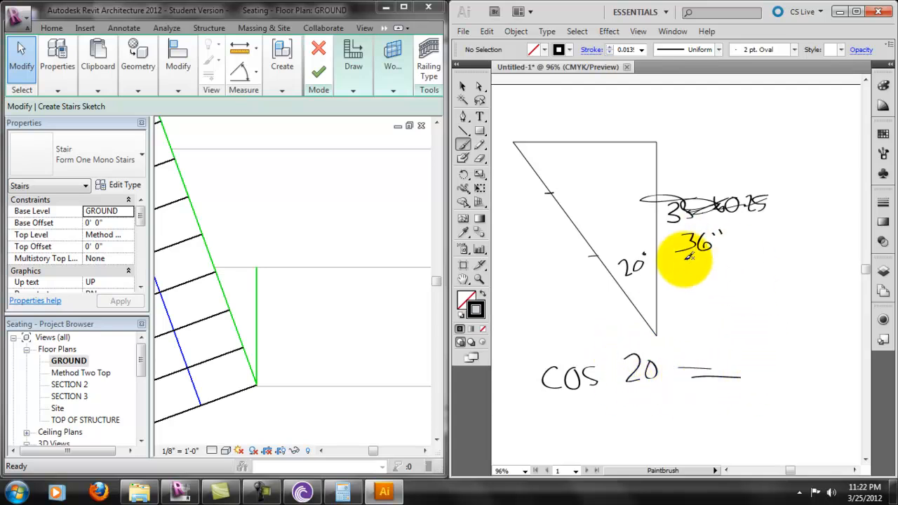
pyautogui.moveTo(758, 346)
pyautogui.mouseDown()
pyautogui.moveTo(780, 343)
pyautogui.moveTo(790, 350)
pyautogui.moveTo(786, 363)
pyautogui.moveTo(800, 363)
pyautogui.moveTo(800, 395)
pyautogui.moveTo(764, 399)
pyautogui.mouseUp()
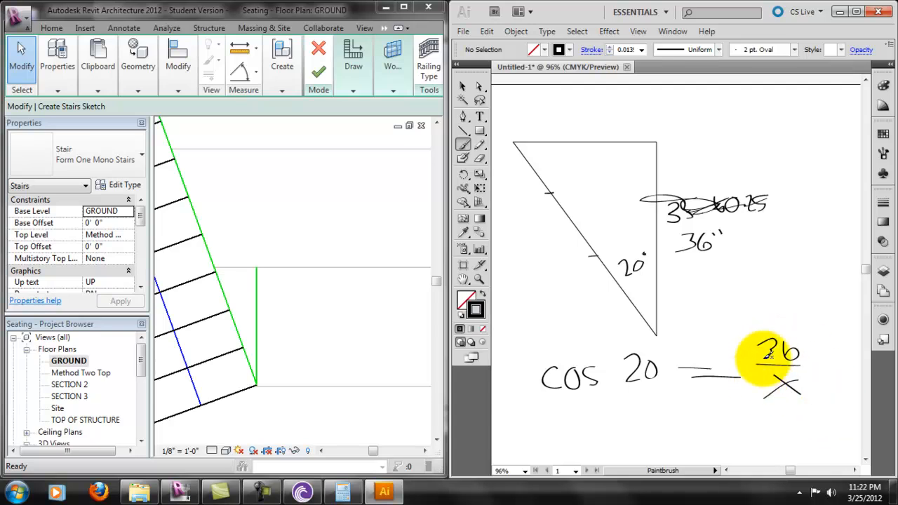
pyautogui.scroll(-3, 645, 374)
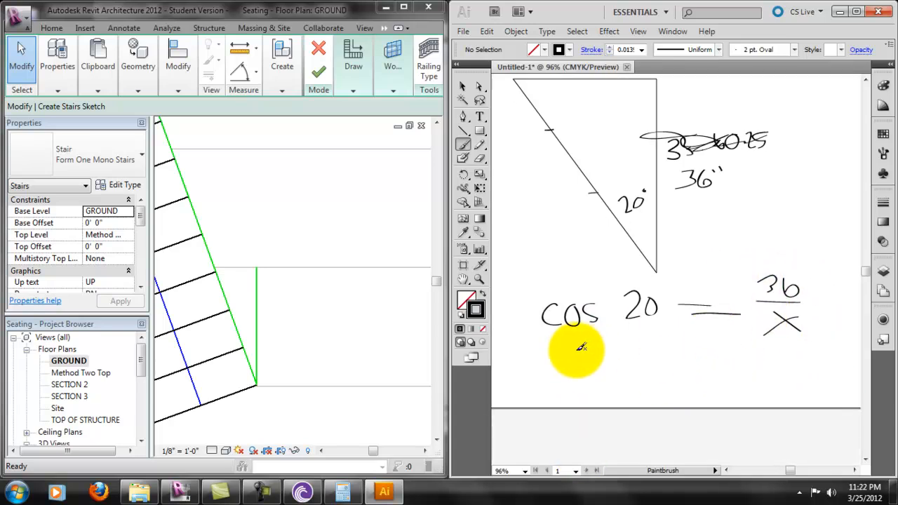
pyautogui.moveTo(558, 343)
pyautogui.mouseDown()
pyautogui.moveTo(548, 352)
pyautogui.moveTo(558, 362)
pyautogui.moveTo(573, 345)
pyautogui.moveTo(597, 356)
pyautogui.moveTo(626, 346)
pyautogui.moveTo(649, 359)
pyautogui.moveTo(641, 346)
pyautogui.mouseUp()
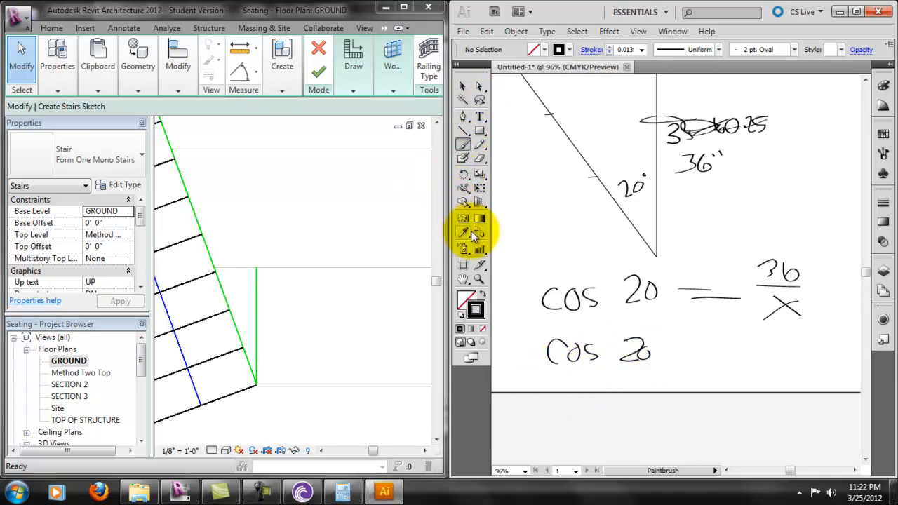
pyautogui.click(480, 157)
pyautogui.moveTo(582, 344); pyautogui.dragTo(626, 361)
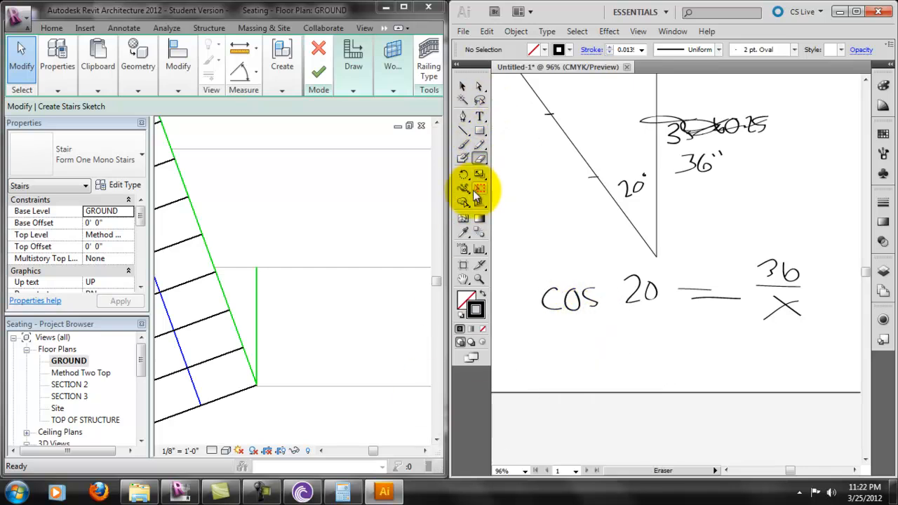
# - Handwrite the rearranged equation 36/cos 20 = x below the first equation with the Paintbrush
pyautogui.click(463, 144)
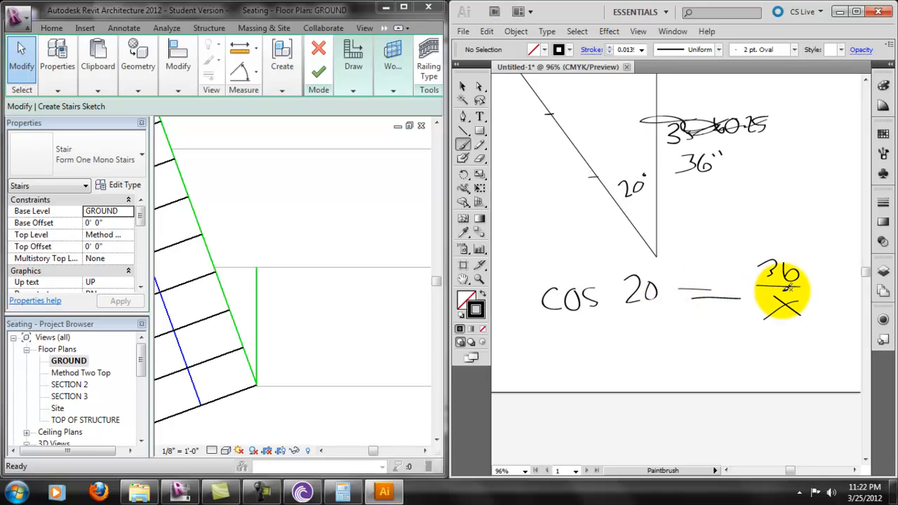
pyautogui.moveTo(552, 337); pyautogui.dragTo(586, 353)
pyautogui.moveTo(653, 364)
pyautogui.mouseDown()
pyautogui.moveTo(554, 366)
pyautogui.moveTo(570, 389)
pyautogui.moveTo(587, 378)
pyautogui.moveTo(636, 390)
pyautogui.moveTo(643, 374)
pyautogui.moveTo(703, 356)
pyautogui.mouseUp()
pyautogui.moveTo(670, 367)
pyautogui.mouseDown()
pyautogui.moveTo(740, 368)
pyautogui.moveTo(709, 377)
pyautogui.mouseUp()
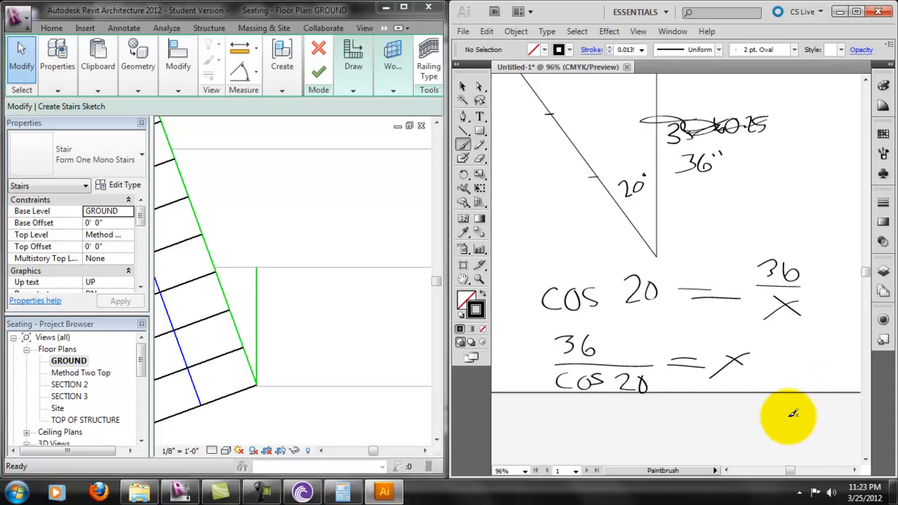
# - Switch to Calculator, move its window clear of the equations, and compute the cosine of 20 degrees
pyautogui.click(342, 493)
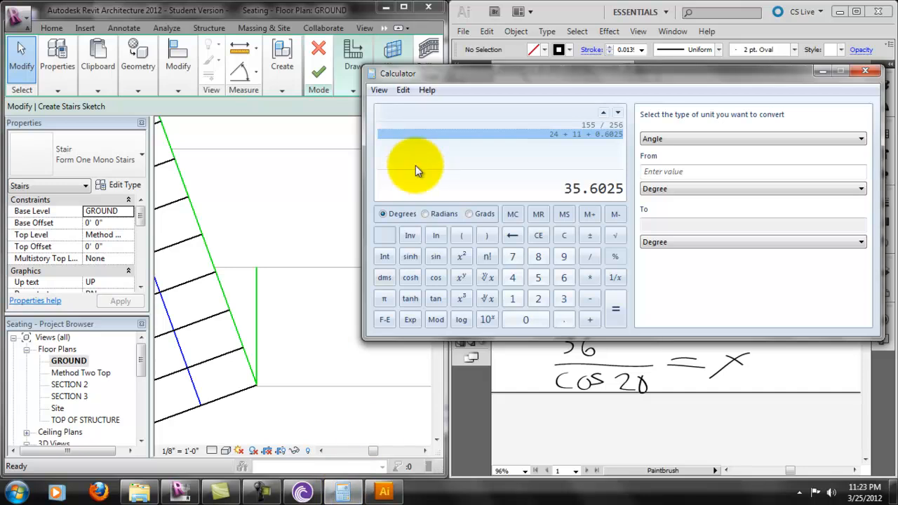
pyautogui.moveTo(546, 81); pyautogui.dragTo(242, 50)
pyautogui.press('Escape')
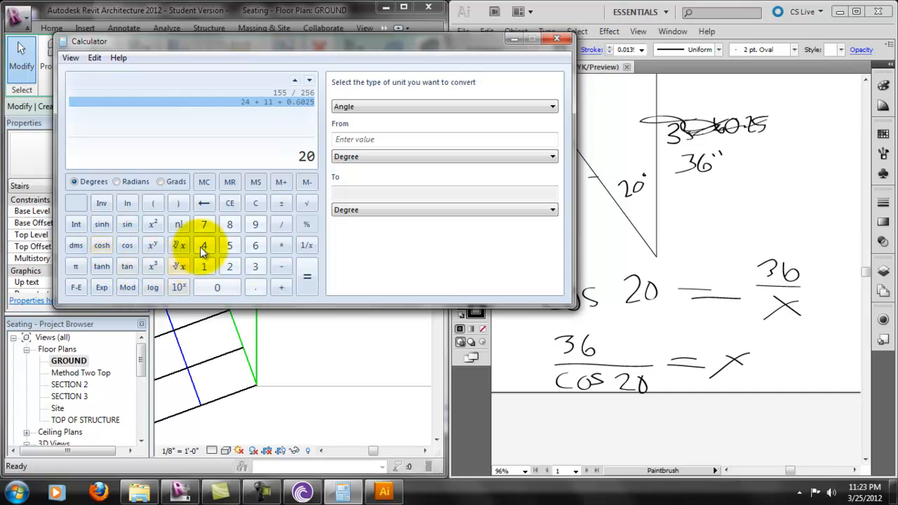
pyautogui.click(129, 245)
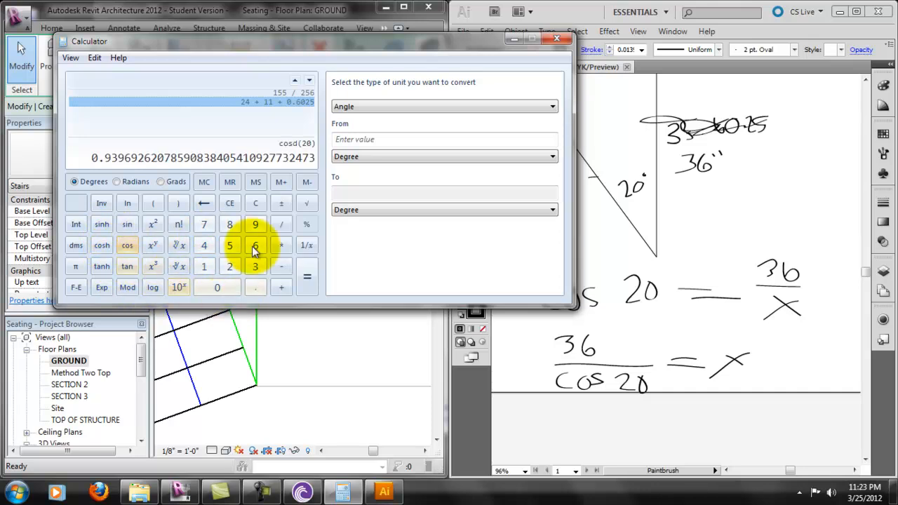
# - Add the cosine to the calculator's memory and compute 36 divided by the cosine of 20 degrees
pyautogui.click(281, 182)
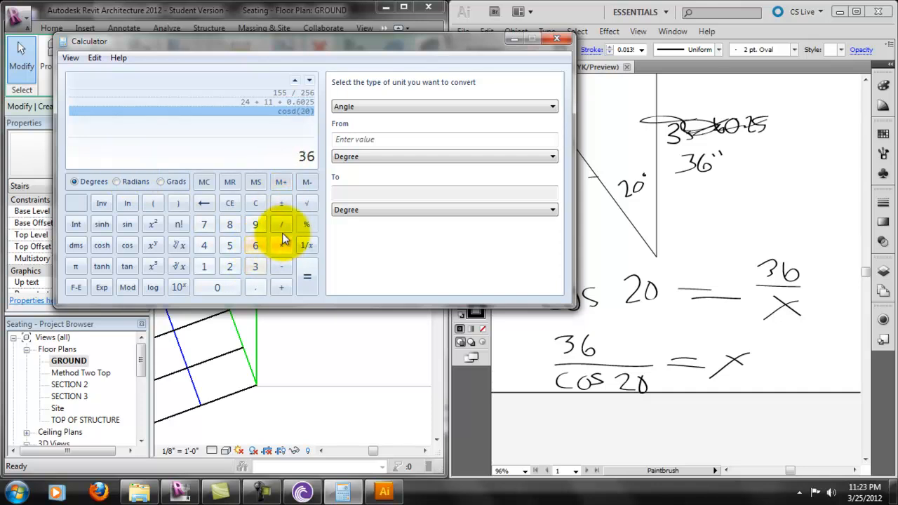
pyautogui.click(284, 225)
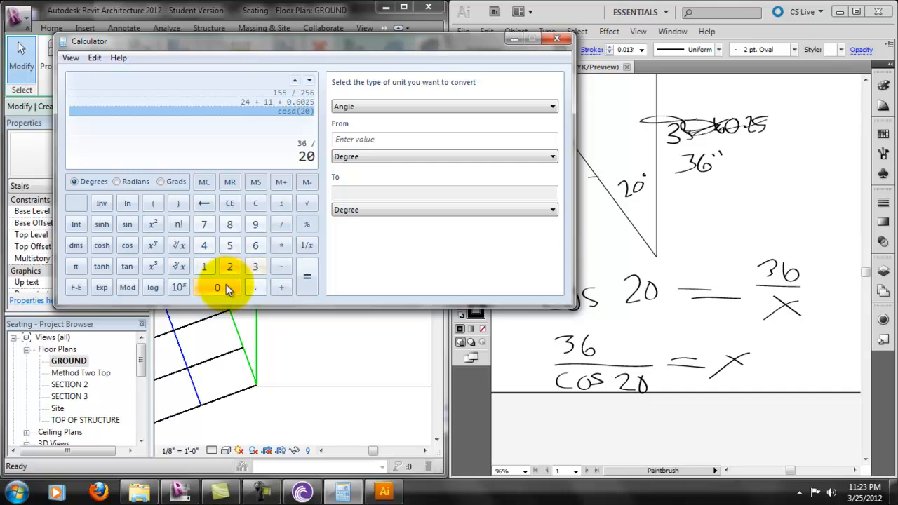
pyautogui.click(127, 245)
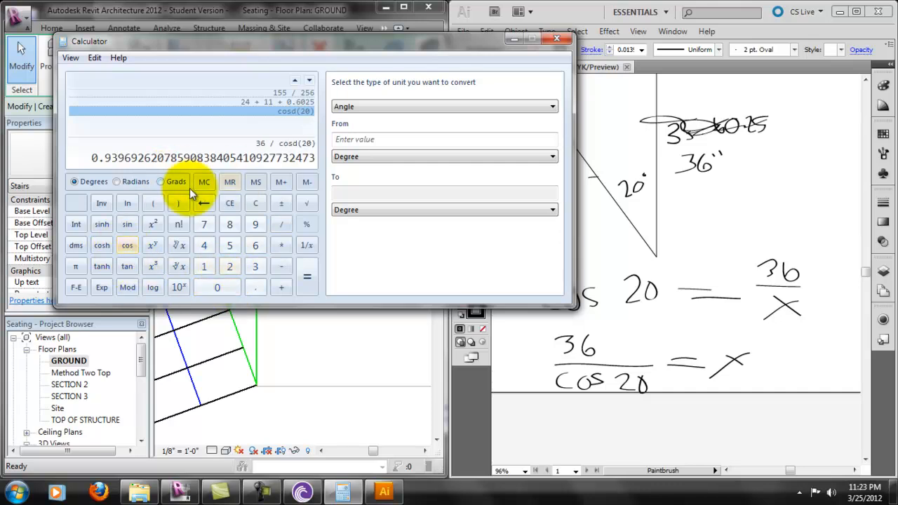
pyautogui.click(307, 276)
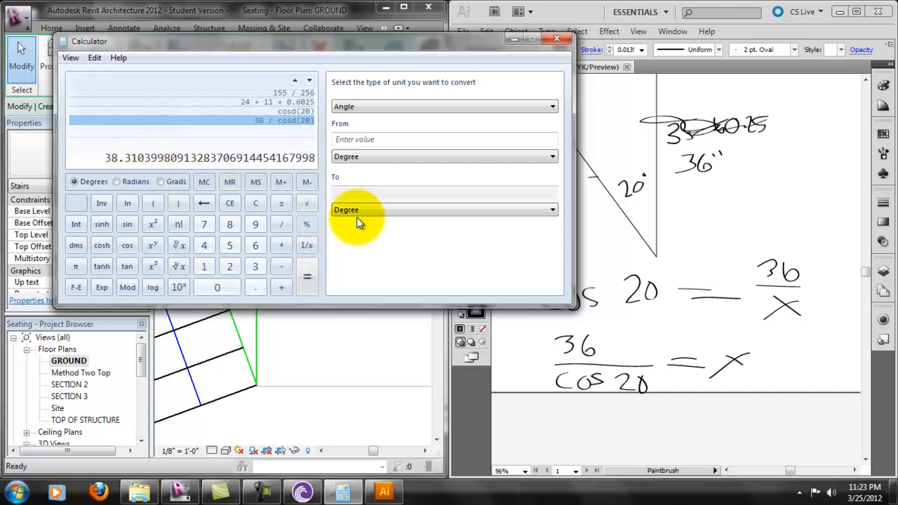
# - Handwrite = 38.31" after x in the second equation on the Illustrator artboard
pyautogui.moveTo(764, 362); pyautogui.dragTo(788, 370)
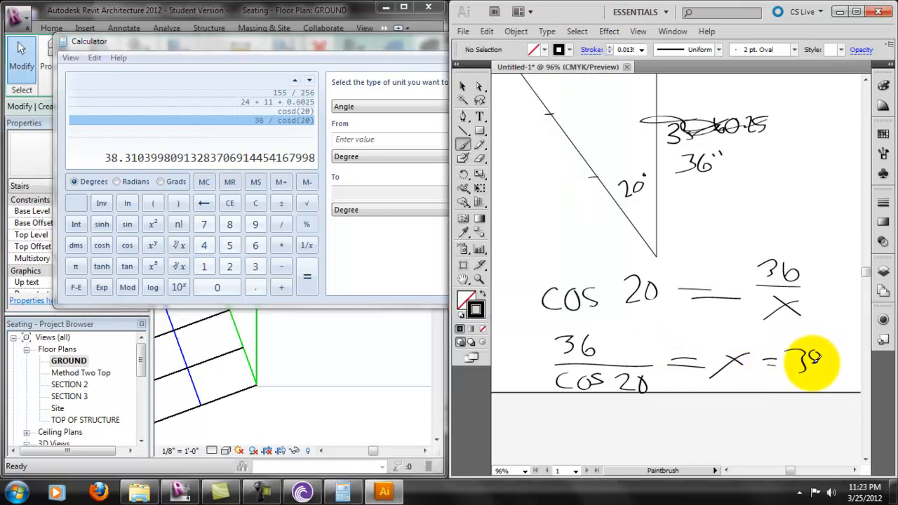
pyautogui.click(855, 470)
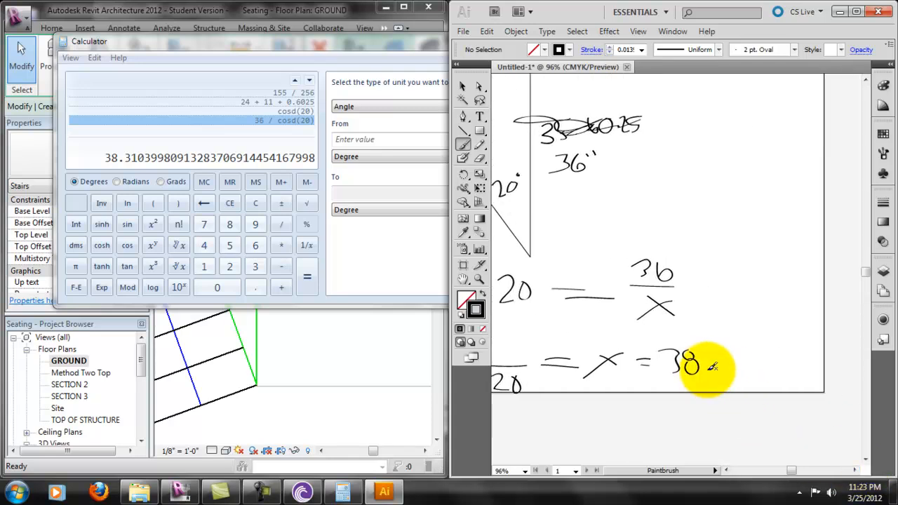
pyautogui.moveTo(736, 355); pyautogui.dragTo(735, 374)
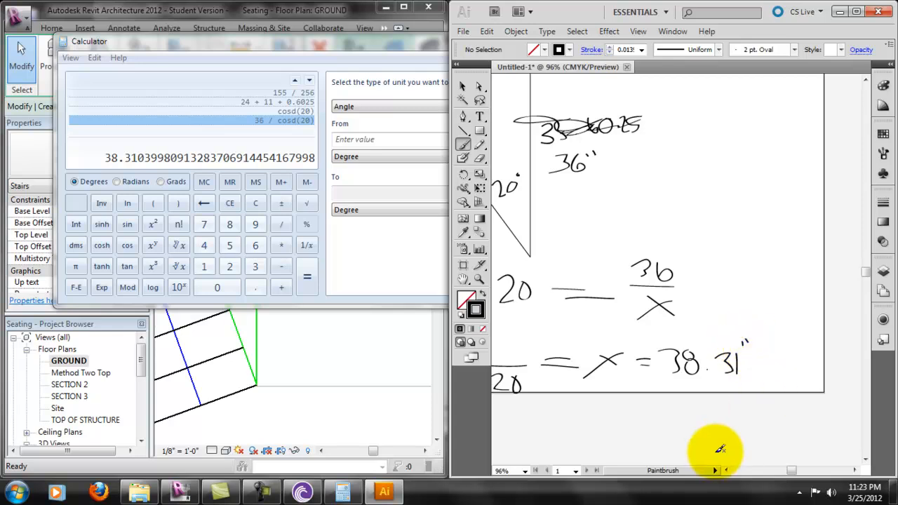
pyautogui.click(727, 470)
pyautogui.click(727, 471)
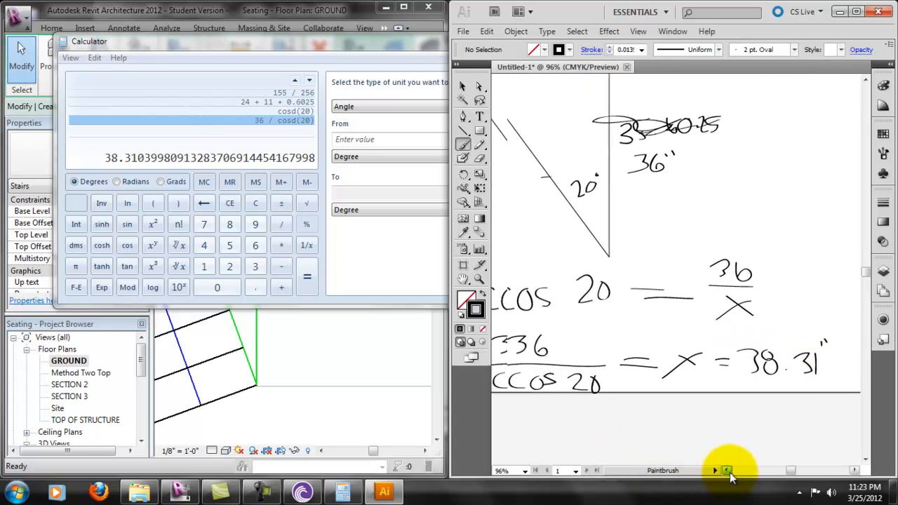
# - Divide the calculated hypotenuse length by 3 in Calculator
pyautogui.click(312, 47)
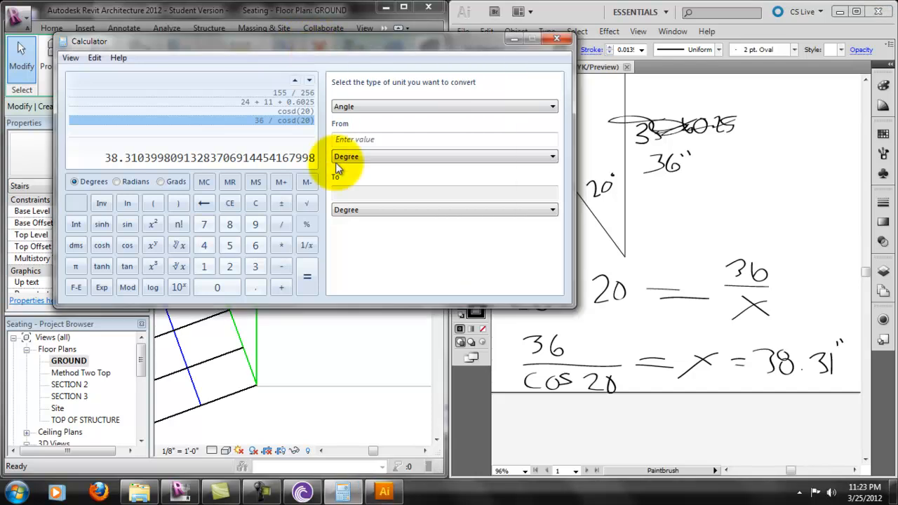
pyautogui.click(283, 225)
pyautogui.click(256, 265)
pyautogui.click(300, 279)
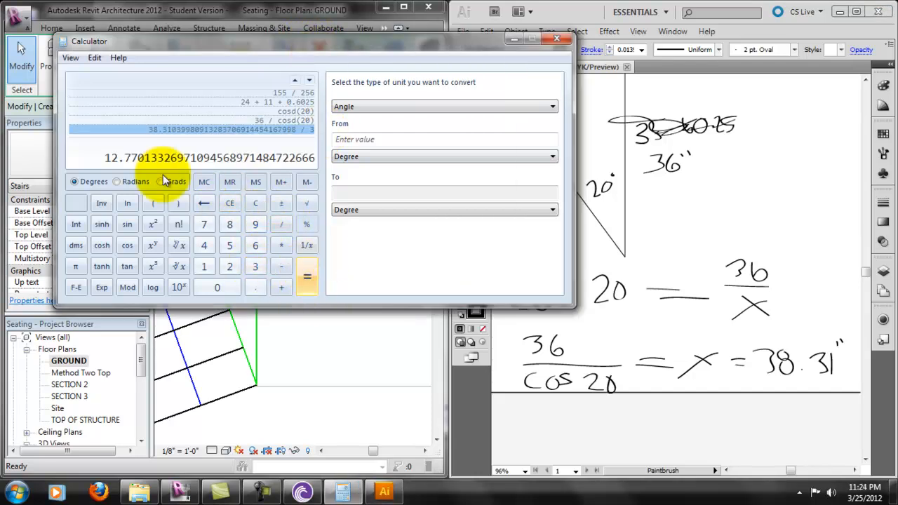
# - Handwrite a division by 3 beneath 38.31" in the Illustrator equation, followed by = 12.77"
pyautogui.click(854, 470)
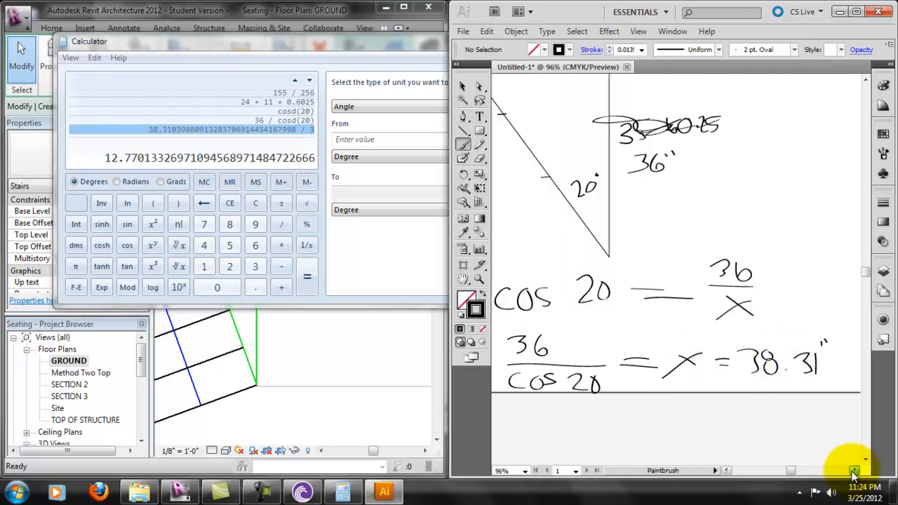
pyautogui.click(854, 471)
pyautogui.click(855, 470)
pyautogui.moveTo(704, 388)
pyautogui.mouseDown()
pyautogui.moveTo(770, 391)
pyautogui.moveTo(742, 413)
pyautogui.mouseUp()
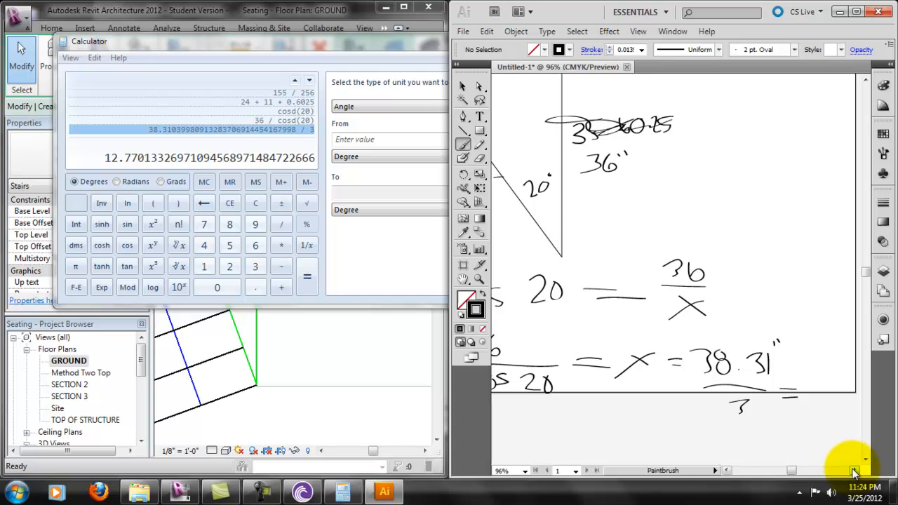
pyautogui.click(855, 470)
pyautogui.click(855, 470)
pyautogui.click(854, 470)
pyautogui.moveTo(749, 387); pyautogui.dragTo(779, 405)
pyautogui.click(764, 402)
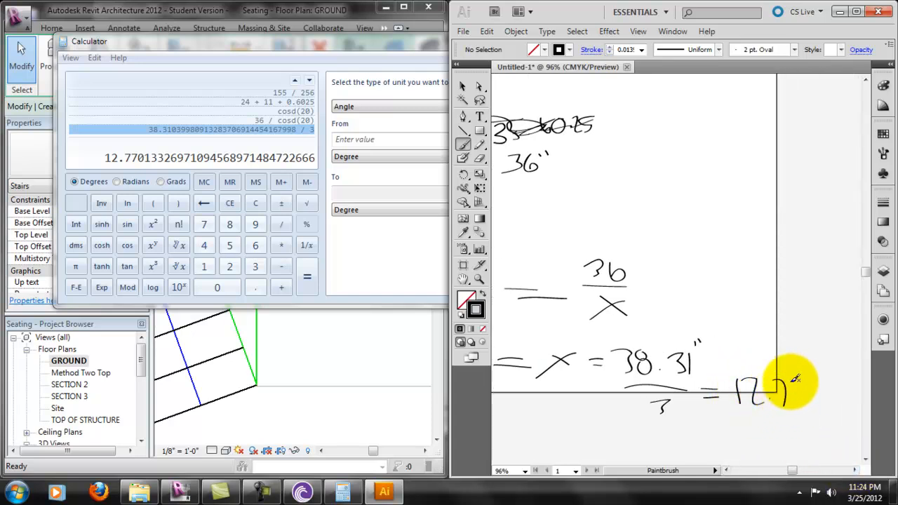
pyautogui.moveTo(812, 369); pyautogui.dragTo(814, 379)
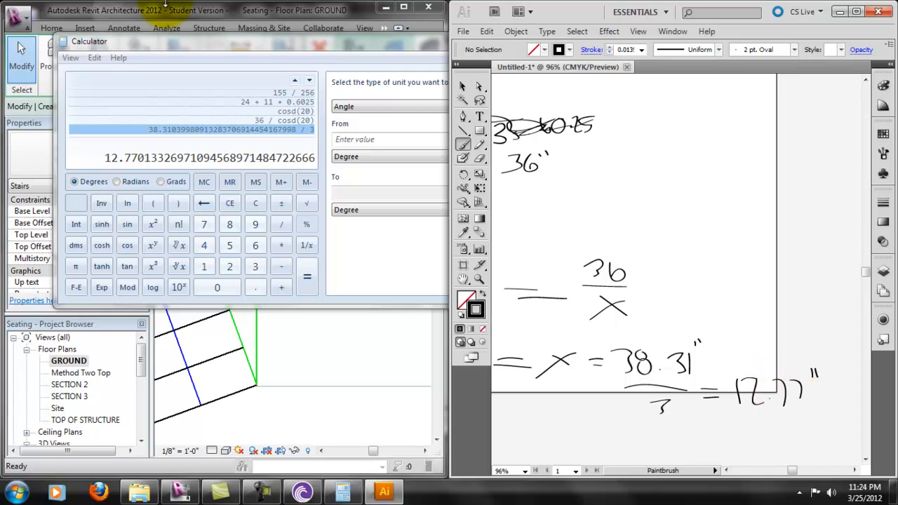
# - Switch to Revit and try setting the stair's Actual Tread Depth to 12' 9", unjoining the conflicting elements
pyautogui.click(213, 4)
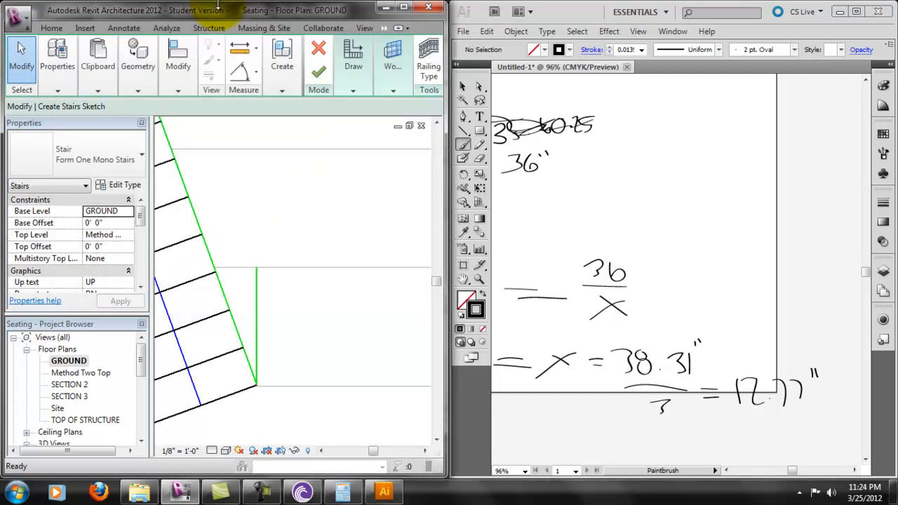
pyautogui.moveTo(139, 234); pyautogui.dragTo(135, 274)
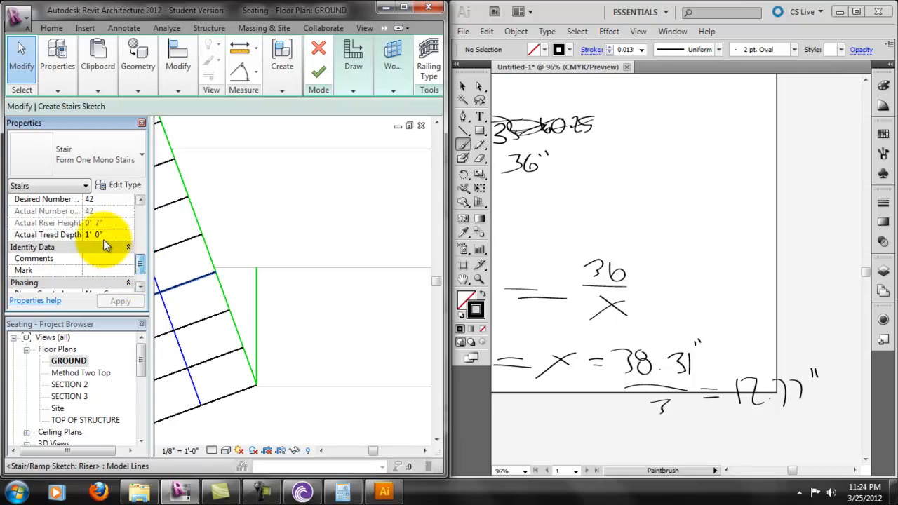
pyautogui.moveTo(106, 235); pyautogui.dragTo(43, 234)
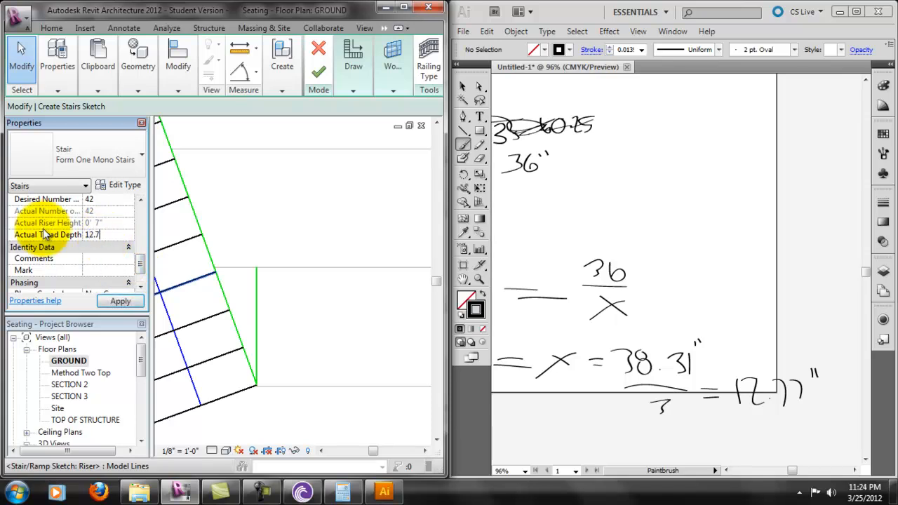
pyautogui.click(115, 302)
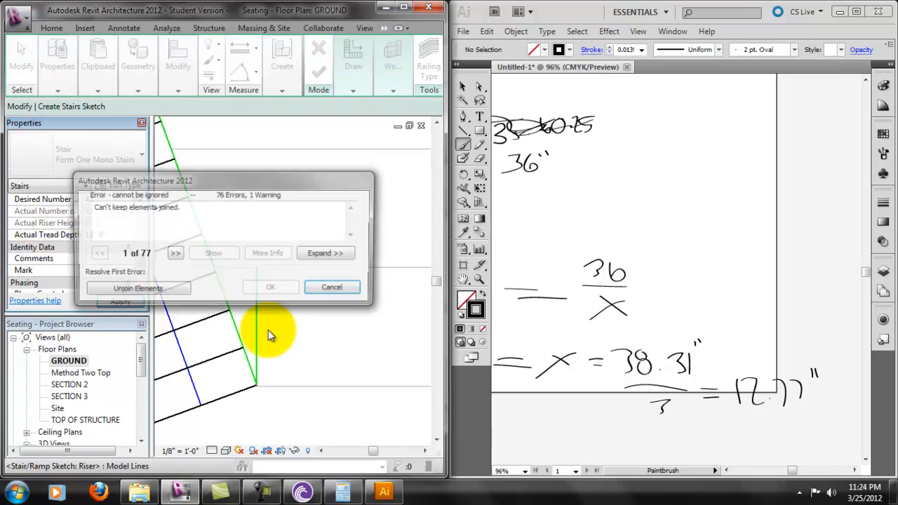
pyautogui.click(189, 288)
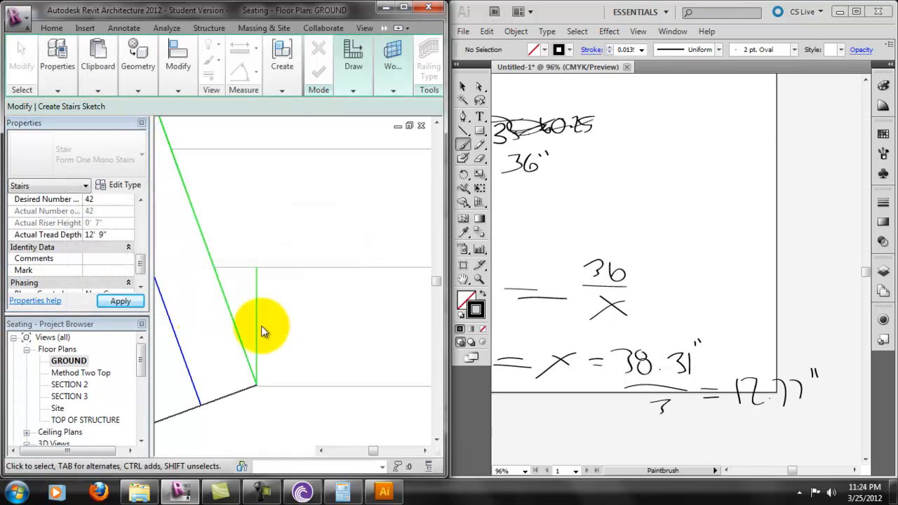
# - Set the stair's Actual Tread Depth to 12.75" and delete the stray riser line below the lower end of the run
pyautogui.click(124, 233)
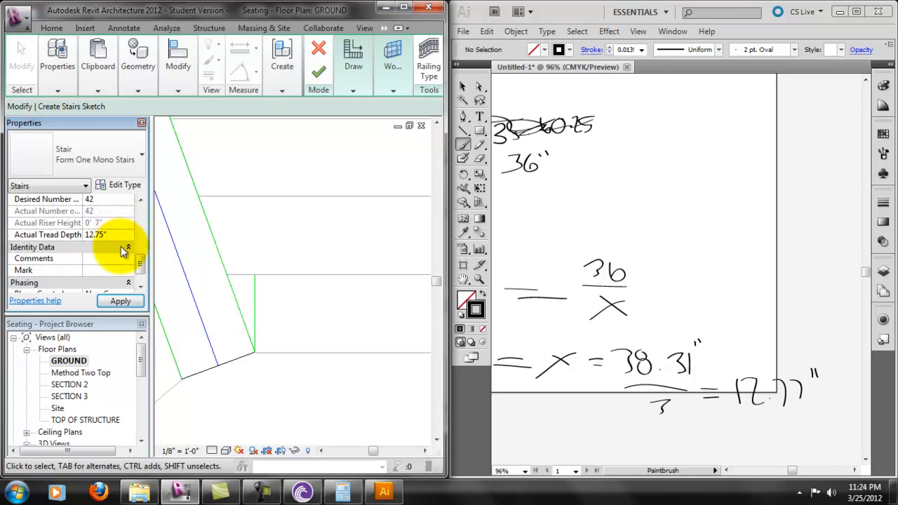
pyautogui.click(121, 301)
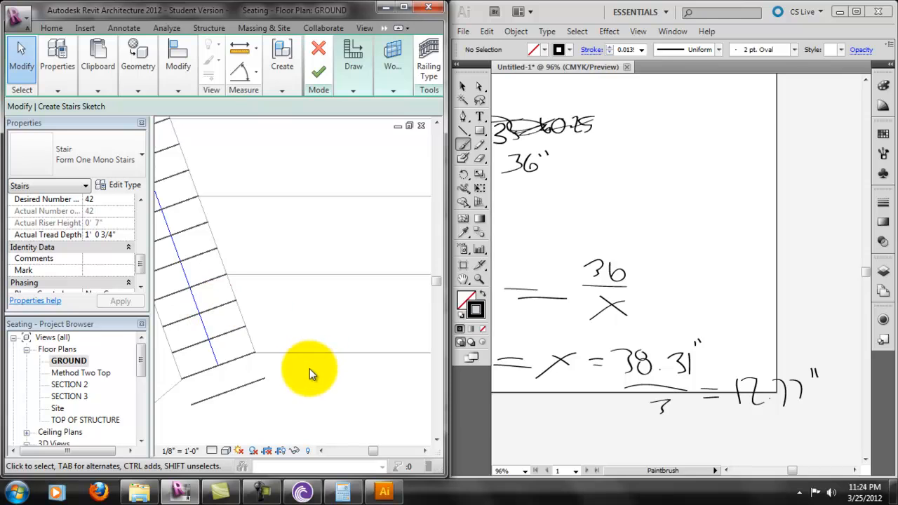
pyautogui.scroll(4, 303, 349)
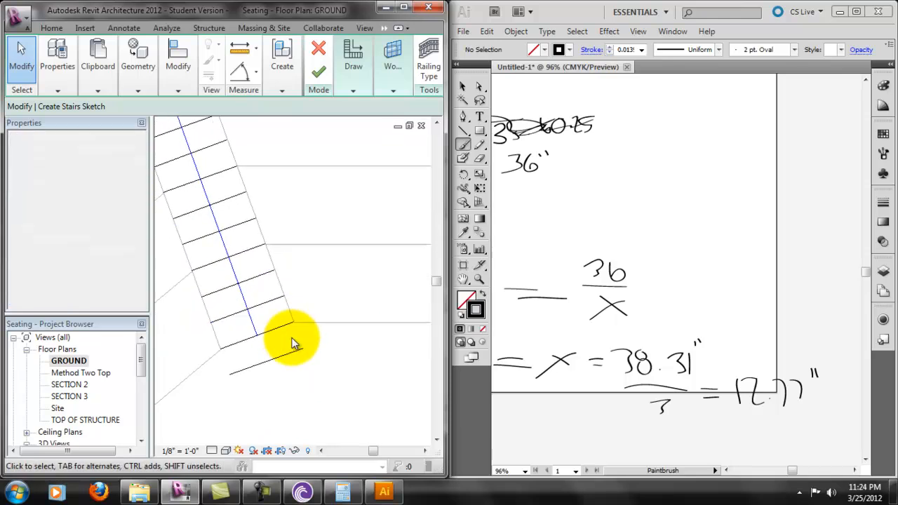
pyautogui.click(299, 356)
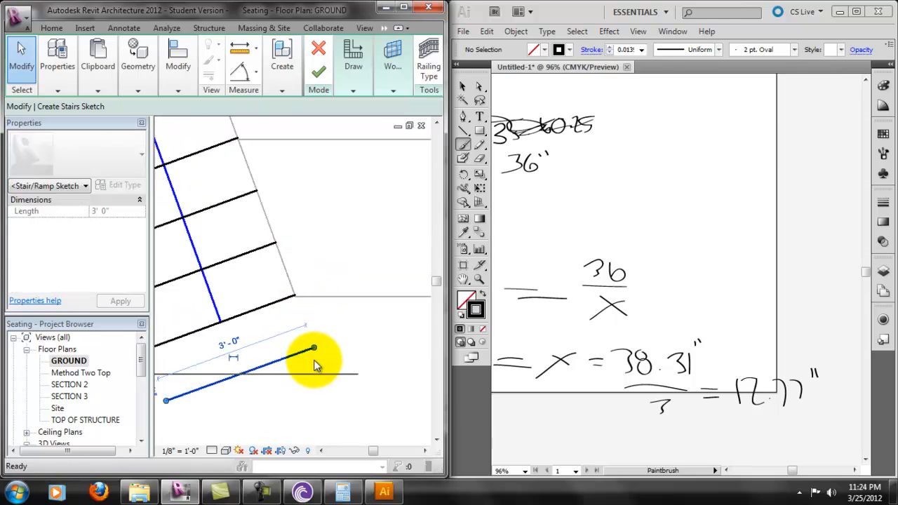
pyautogui.press('Delete')
# - Examine how the stair's risers line up with the seating edges from the lower end of the run upward
pyautogui.moveTo(347, 229)
pyautogui.mouseDown(button='middle')
pyautogui.moveTo(352, 243)
pyautogui.moveTo(351, 224)
pyautogui.mouseUp(button='middle')
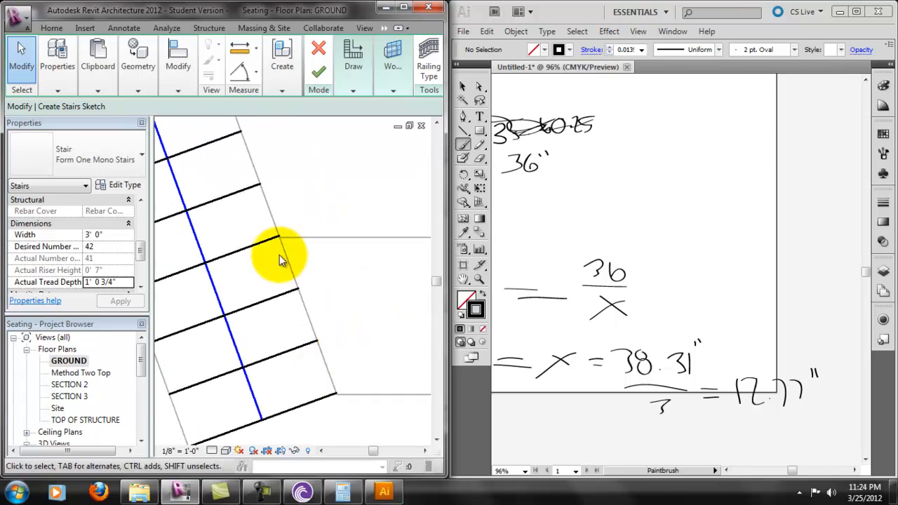
pyautogui.scroll(3, 344, 400)
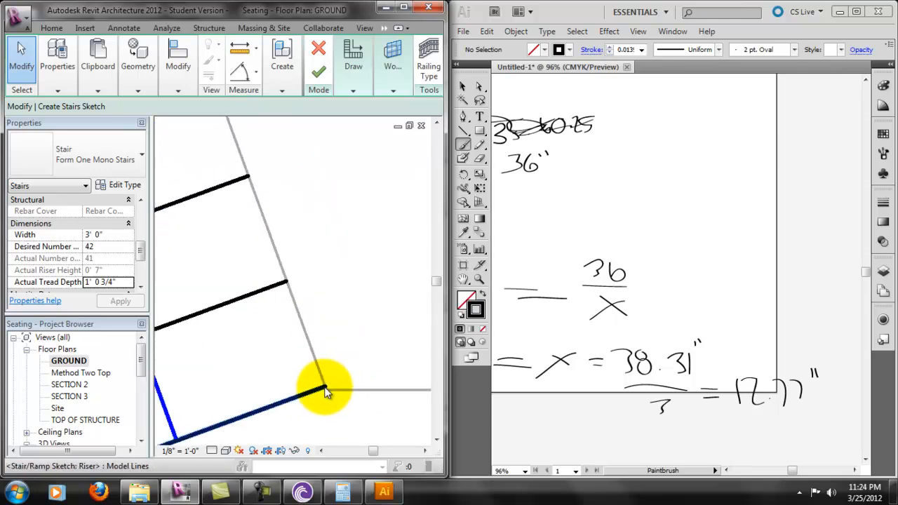
pyautogui.moveTo(325, 330); pyautogui.dragTo(334, 356, button='middle')
pyautogui.scroll(-1, 336, 356)
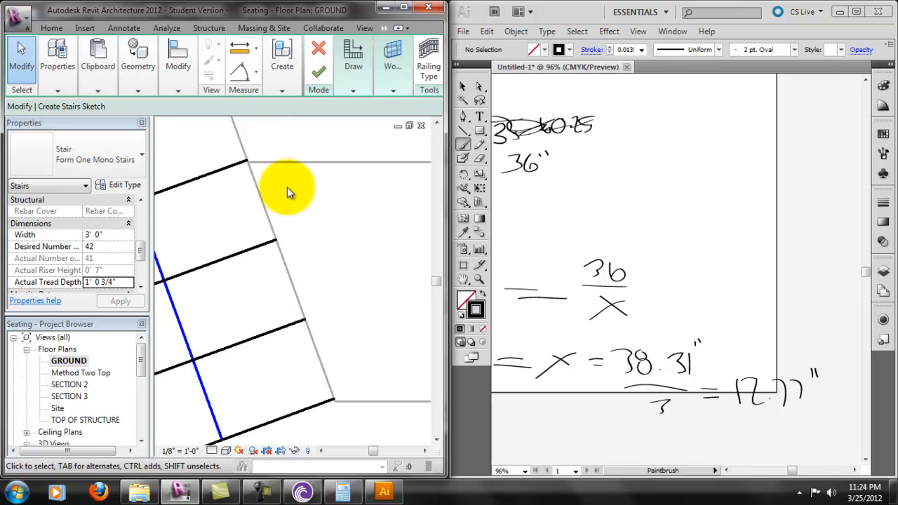
pyautogui.moveTo(265, 126); pyautogui.dragTo(341, 296, button='middle')
pyautogui.moveTo(311, 145); pyautogui.dragTo(358, 322, button='middle')
pyautogui.scroll(-1, 254, 170)
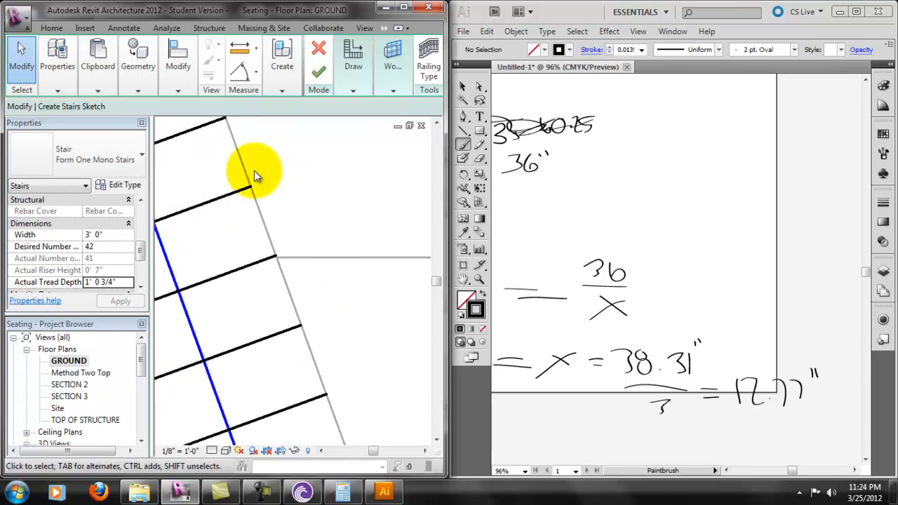
pyautogui.moveTo(254, 170); pyautogui.dragTo(312, 310, button='middle')
pyautogui.moveTo(279, 214); pyautogui.dragTo(295, 228, button='middle')
pyautogui.moveTo(266, 176)
pyautogui.mouseDown(button='middle')
pyautogui.moveTo(294, 224)
pyautogui.moveTo(318, 300)
pyautogui.mouseUp(button='middle')
pyautogui.moveTo(292, 218); pyautogui.dragTo(316, 296, button='middle')
pyautogui.moveTo(285, 227); pyautogui.dragTo(306, 283, button='middle')
pyautogui.moveTo(304, 225); pyautogui.dragTo(333, 294, button='middle')
pyautogui.moveTo(289, 209); pyautogui.dragTo(327, 271, button='middle')
pyautogui.scroll(-3, 361, 341)
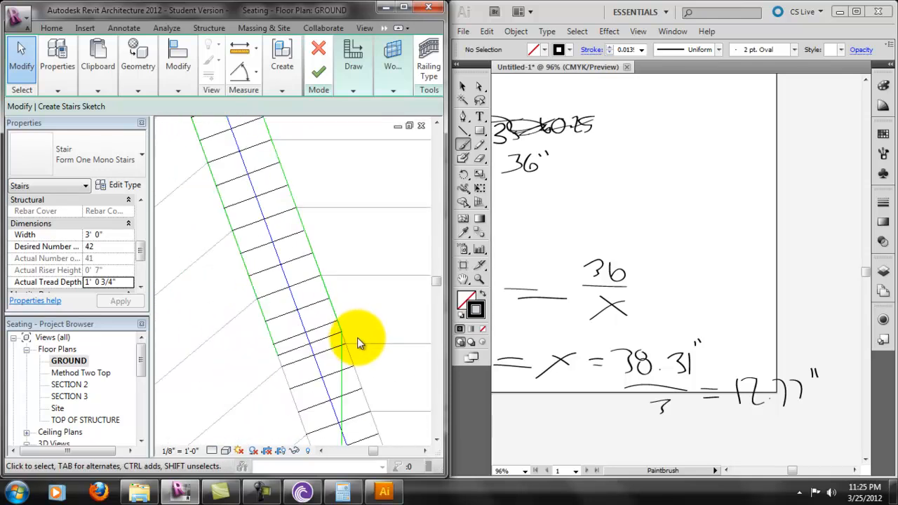
pyautogui.scroll(2, 346, 315)
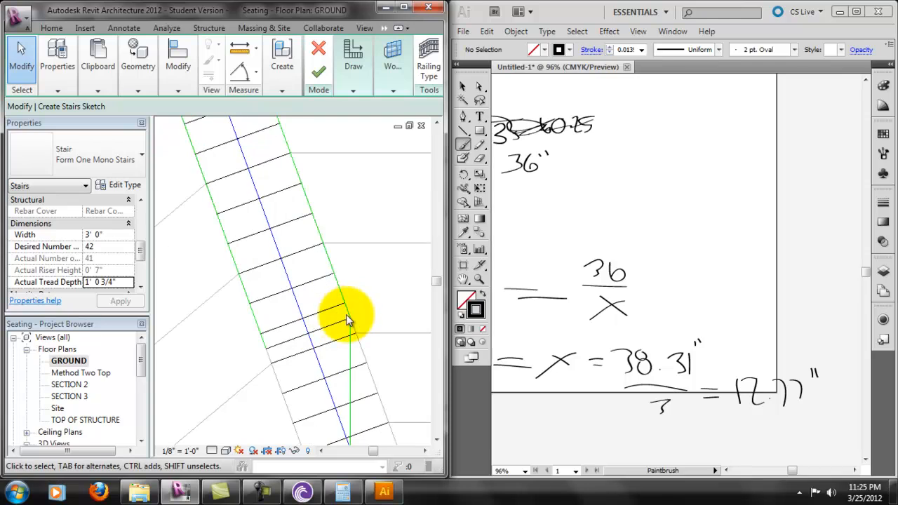
pyautogui.scroll(1, 372, 365)
pyautogui.scroll(-5, 351, 279)
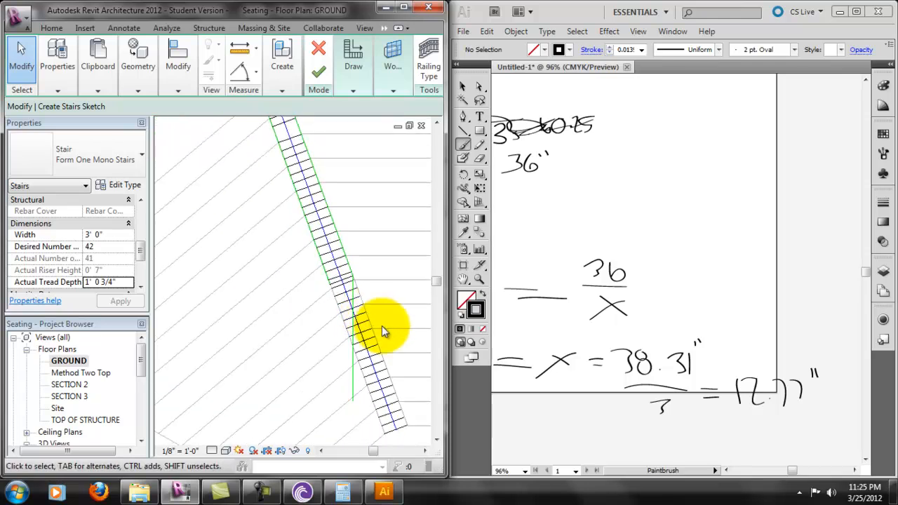
# - Extend both stair boundary lines along the run to the ends of the lowest riser
pyautogui.moveTo(334, 311); pyautogui.dragTo(326, 320, button='middle')
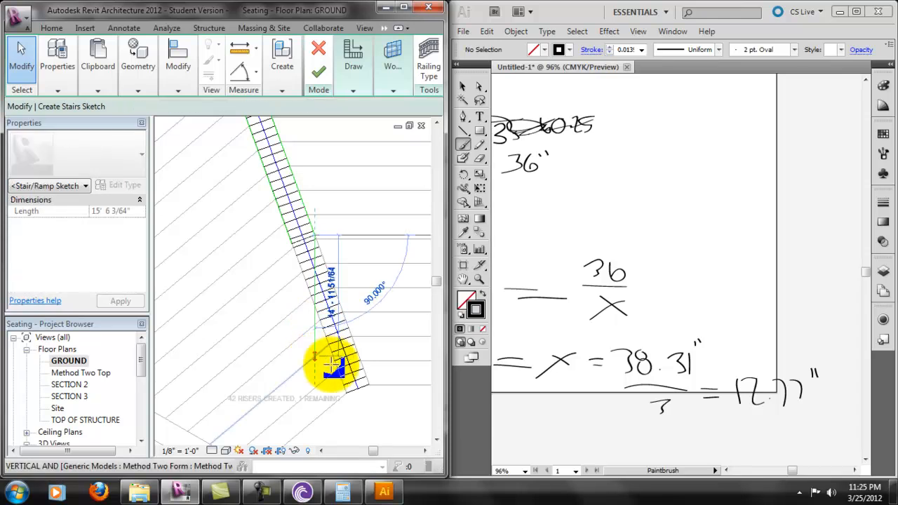
pyautogui.click(370, 384)
pyautogui.click(301, 239)
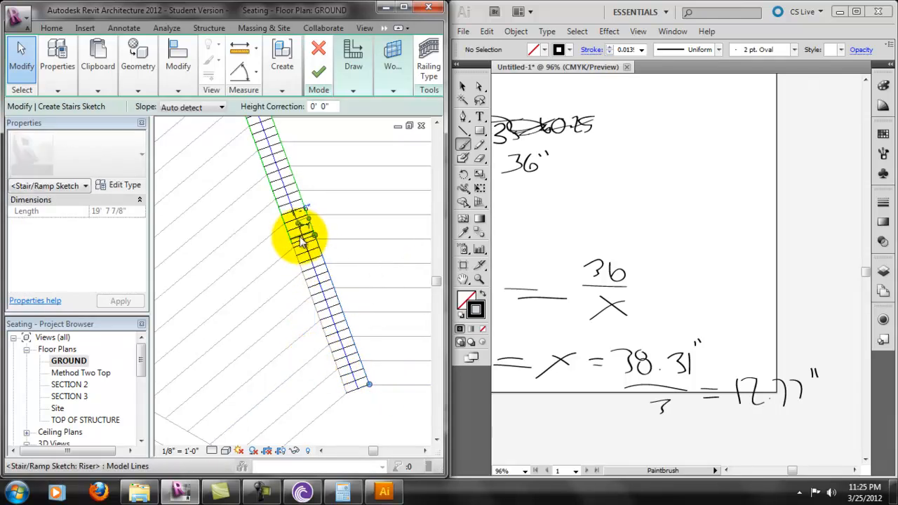
pyautogui.moveTo(293, 238); pyautogui.dragTo(346, 392)
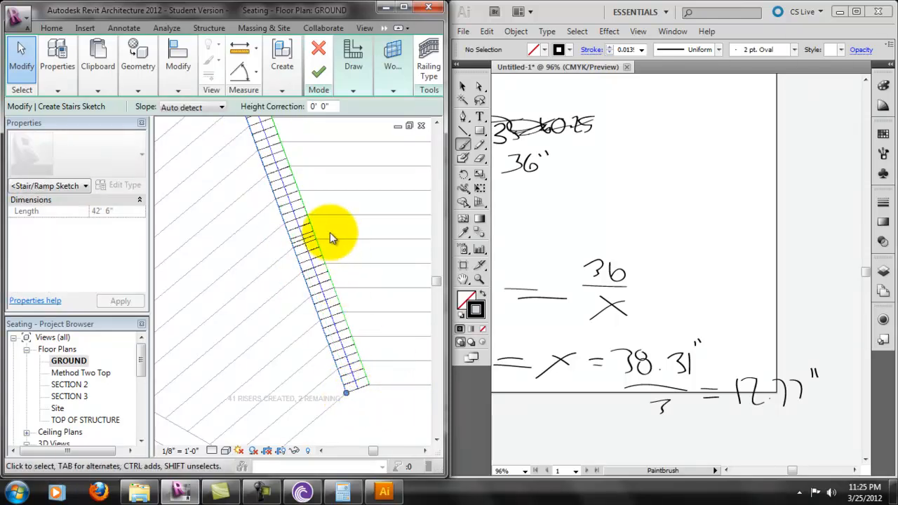
# - Delete the surplus closely spaced risers in the middle of the stair run
pyautogui.click(307, 243)
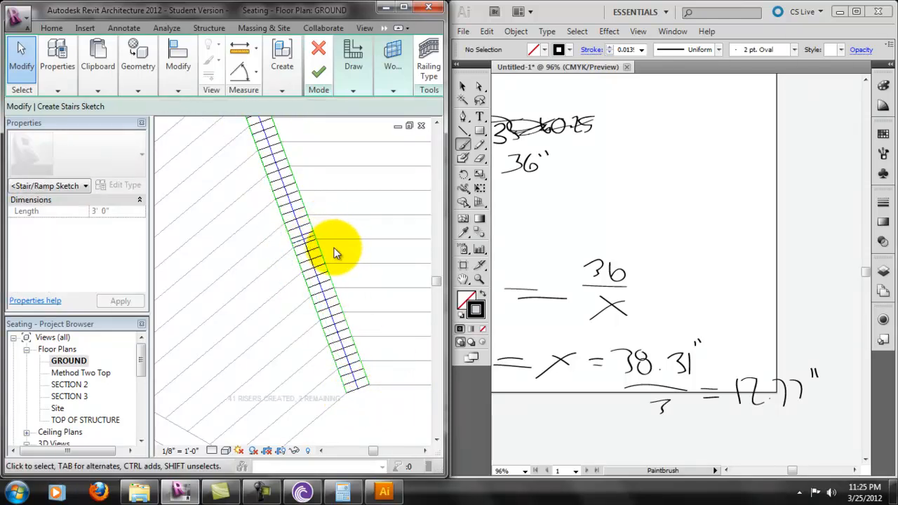
pyautogui.scroll(3, 319, 242)
pyautogui.press('Delete')
pyautogui.moveTo(356, 179); pyautogui.dragTo(349, 209, button='middle')
pyautogui.scroll(1, 284, 252)
pyautogui.scroll(1, 266, 245)
pyautogui.scroll(-1, 398, 152)
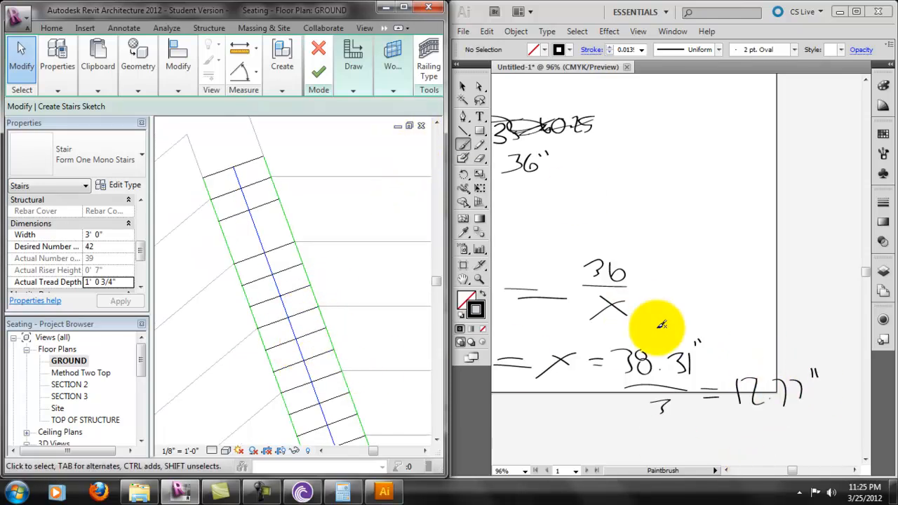
# - Switch to Illustrator and review the 20° triangle sketch with its cosine equations
pyautogui.click(726, 471)
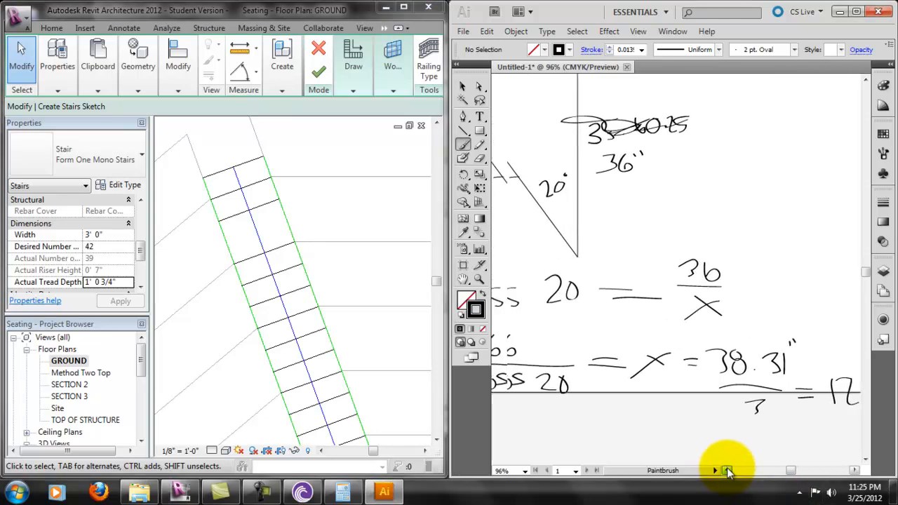
pyautogui.scroll(3, 632, 281)
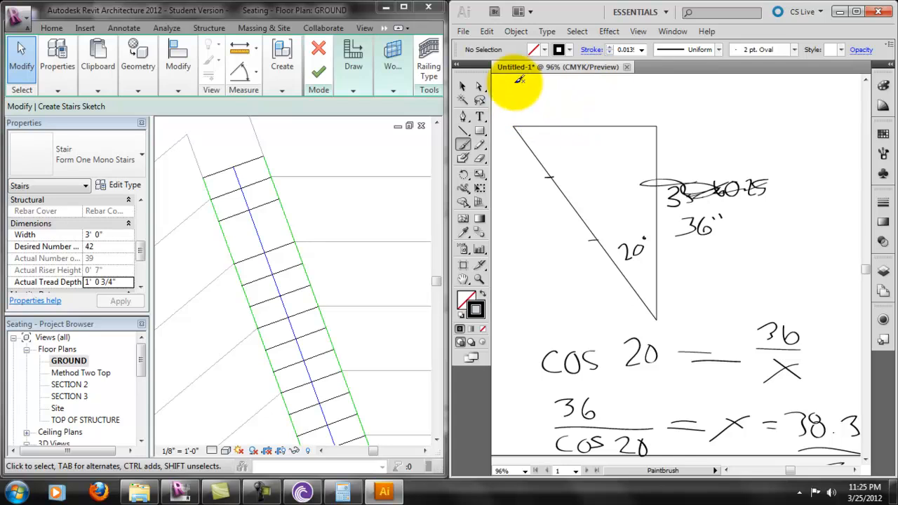
pyautogui.scroll(-2, 611, 96)
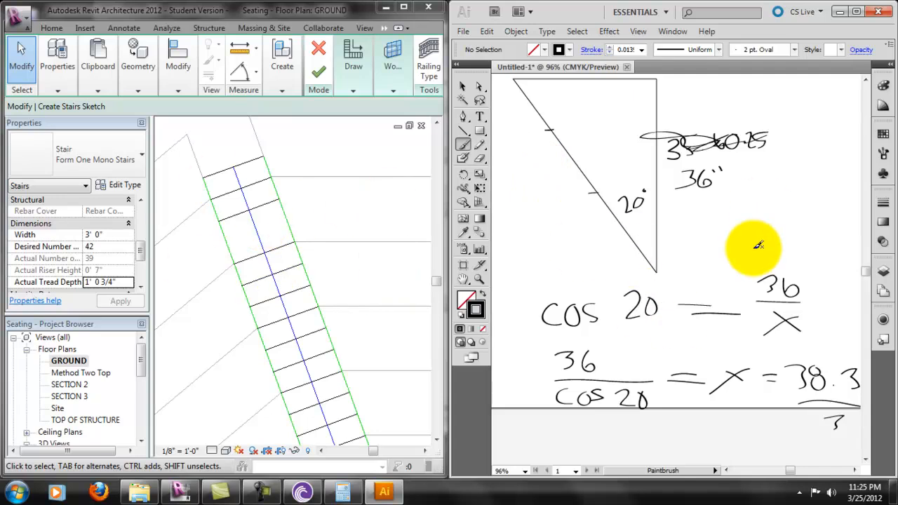
pyautogui.scroll(-1, 694, 224)
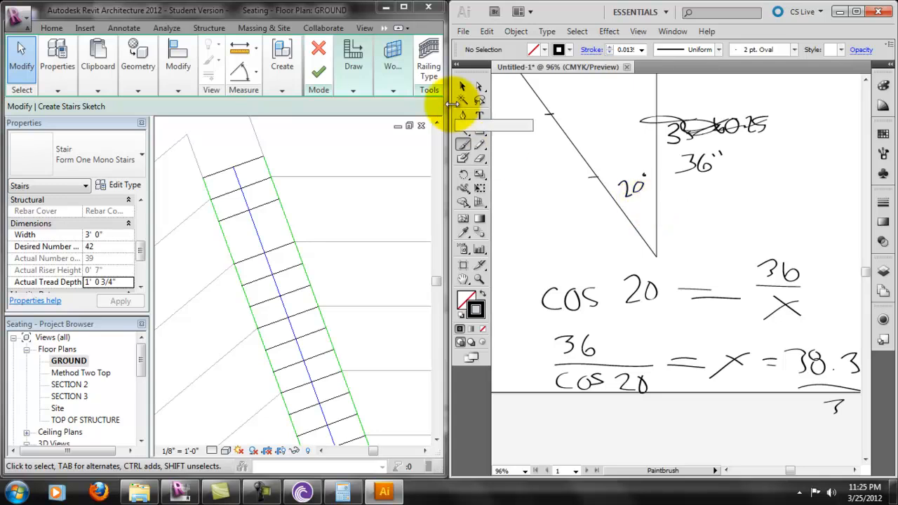
# - Maximize the Revit window and draw the missing riser, 3'-0" long, between the two boundaries near the upper end of the stair
pyautogui.click(403, 7)
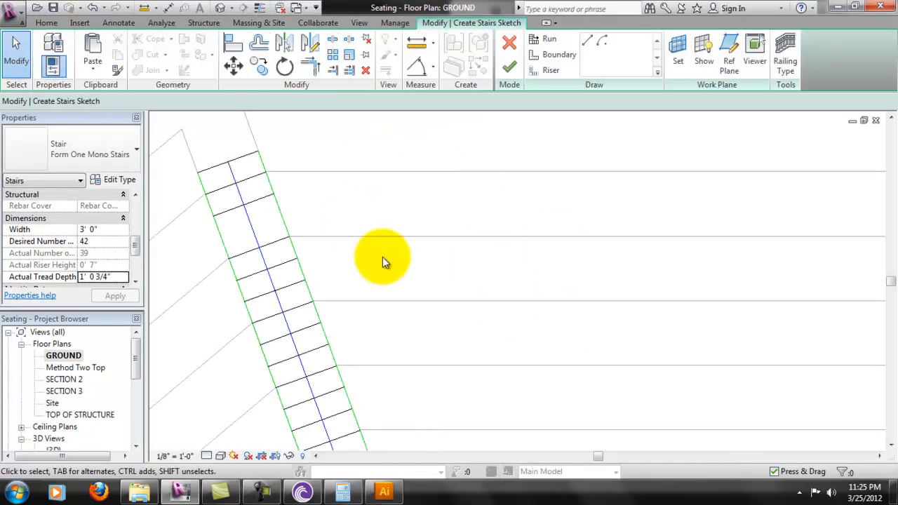
pyautogui.scroll(-1, 382, 256)
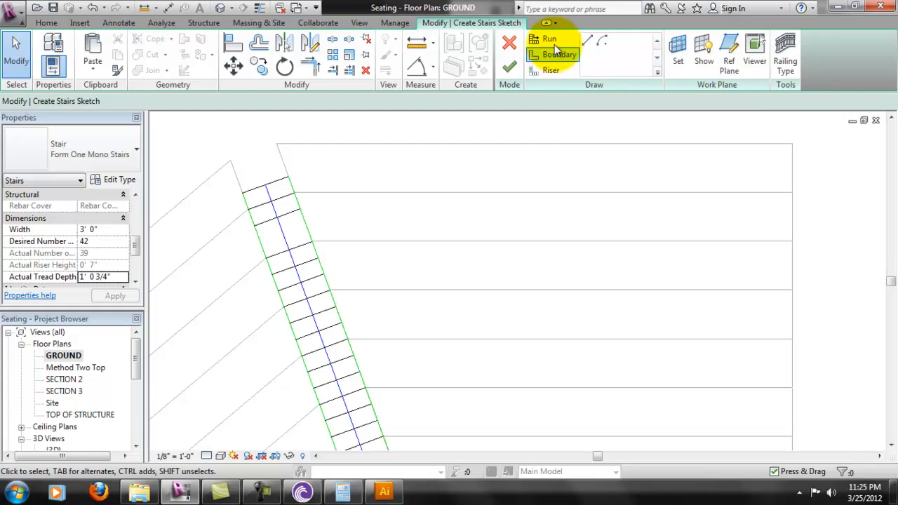
pyautogui.click(553, 70)
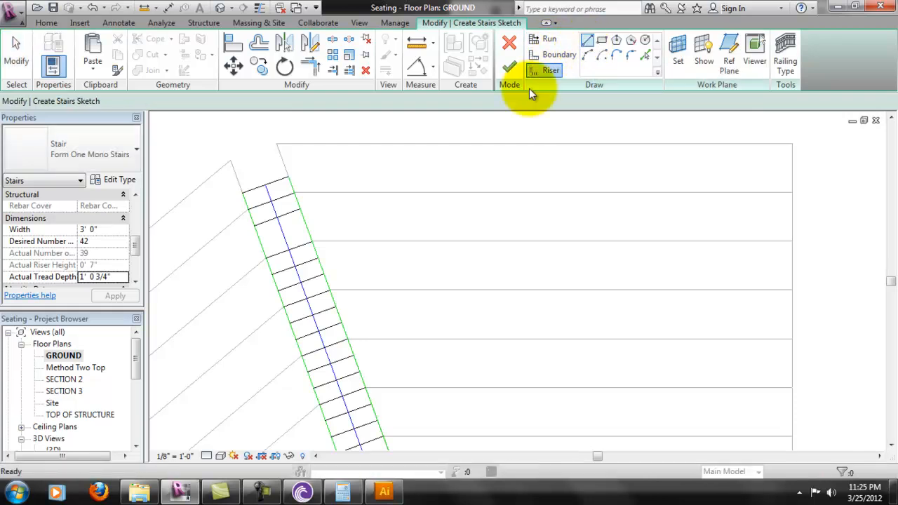
pyautogui.click(261, 244)
pyautogui.click(311, 237)
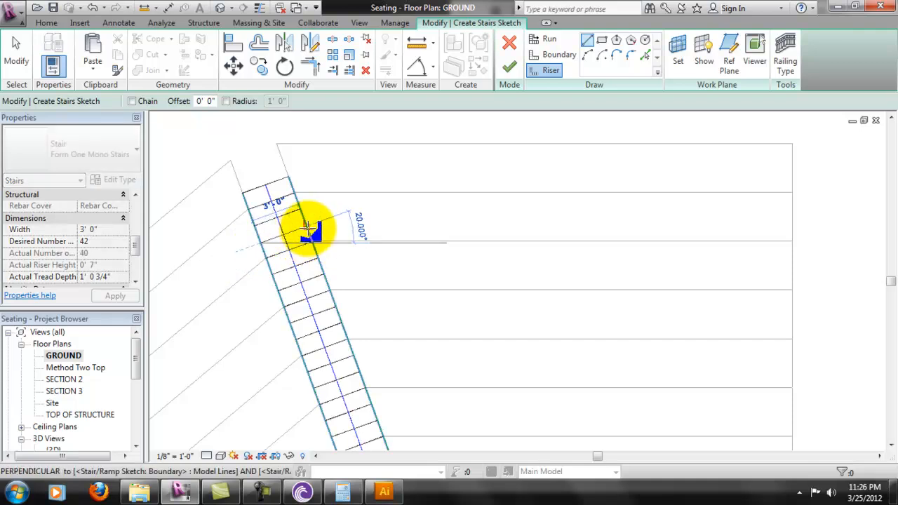
pyautogui.scroll(5, 298, 232)
pyautogui.scroll(-4, 315, 237)
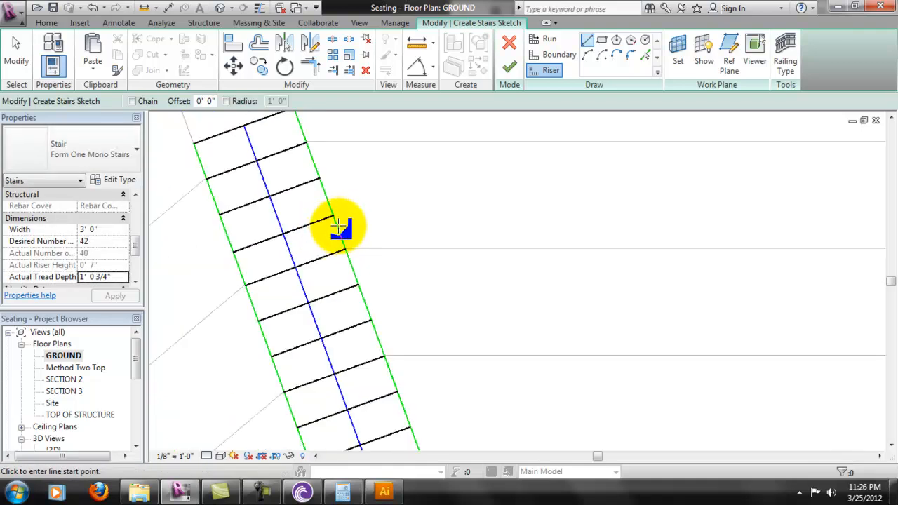
pyautogui.press('Escape')
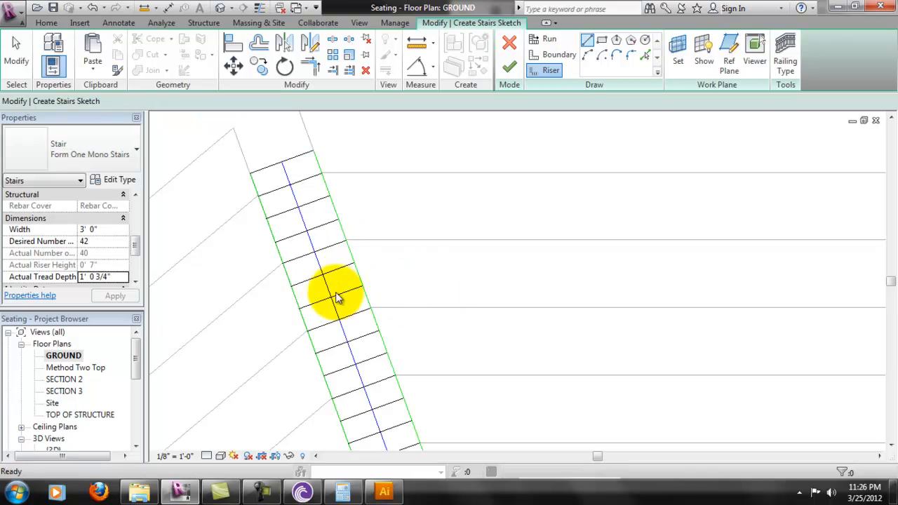
# - Finish the angled stair's sketch and reopen it for editing
pyautogui.scroll(2, 415, 283)
pyautogui.press('Escape')
pyautogui.moveTo(402, 248); pyautogui.dragTo(488, 369, button='middle')
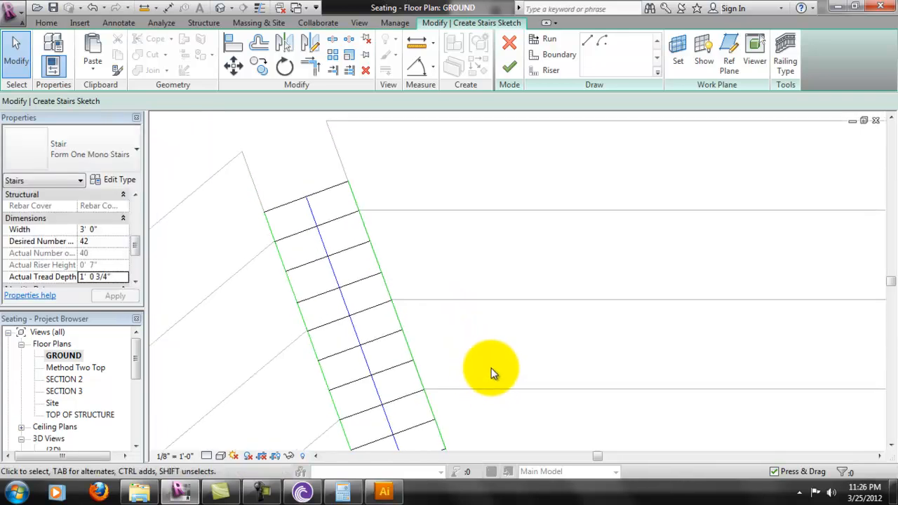
pyautogui.scroll(-1, 488, 339)
pyautogui.scroll(-4, 488, 340)
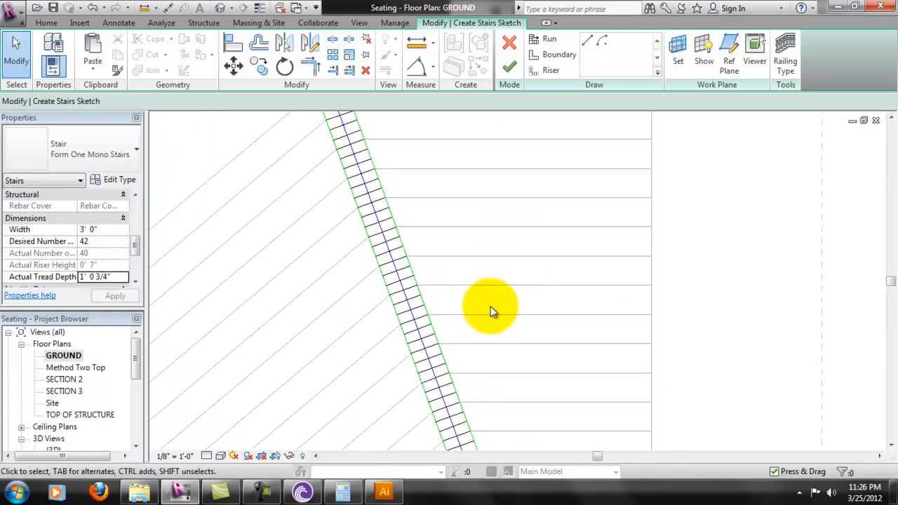
pyautogui.scroll(2, 482, 349)
pyautogui.click(469, 368)
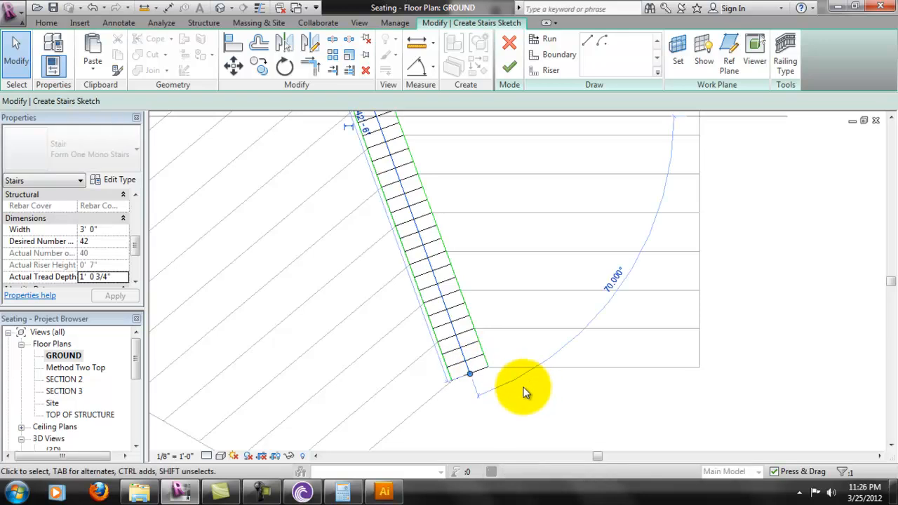
pyautogui.moveTo(483, 303); pyautogui.dragTo(498, 362, button='middle')
pyautogui.scroll(-2, 499, 361)
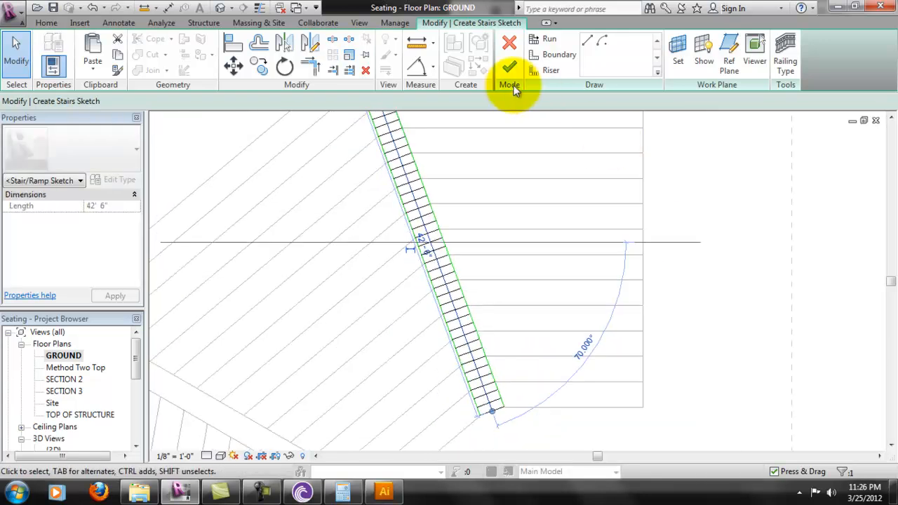
pyautogui.click(517, 75)
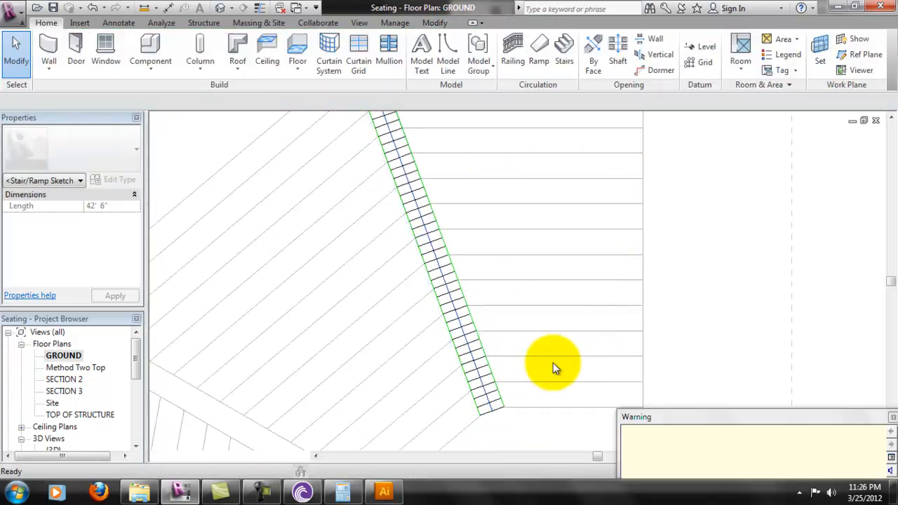
pyautogui.moveTo(574, 245)
pyautogui.mouseDown(button='middle')
pyautogui.moveTo(583, 277)
pyautogui.moveTo(605, 294)
pyautogui.mouseUp(button='middle')
pyautogui.click(506, 74)
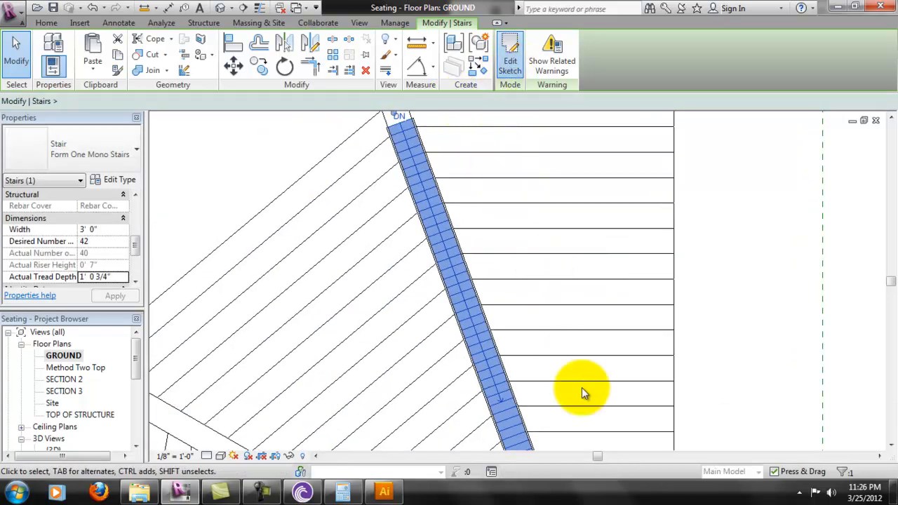
# - Try to extend the run line's upper end to the back edge of the top seating row
pyautogui.moveTo(567, 387)
pyautogui.mouseDown(button='middle')
pyautogui.moveTo(540, 341)
pyautogui.moveTo(504, 328)
pyautogui.mouseUp(button='middle')
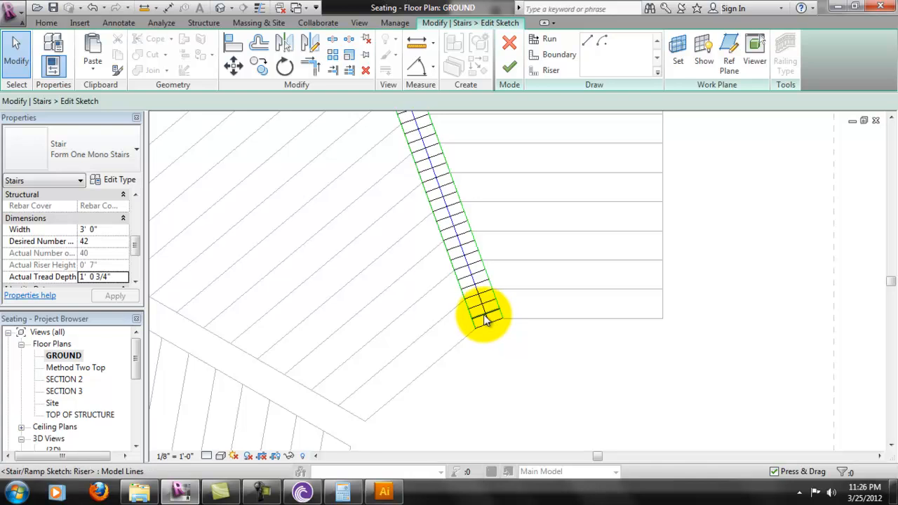
pyautogui.click(489, 317)
pyautogui.moveTo(526, 221); pyautogui.dragTo(662, 435, button='middle')
pyautogui.moveTo(483, 289); pyautogui.dragTo(474, 264)
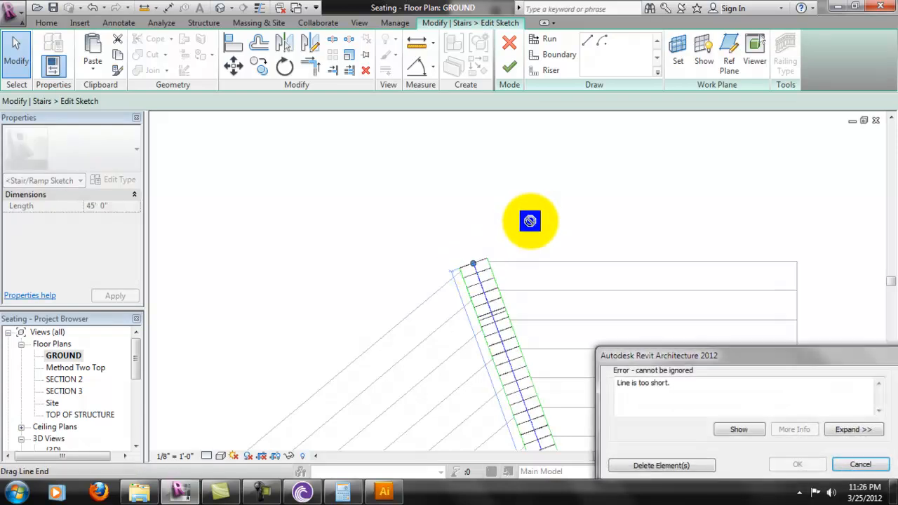
pyautogui.click(660, 465)
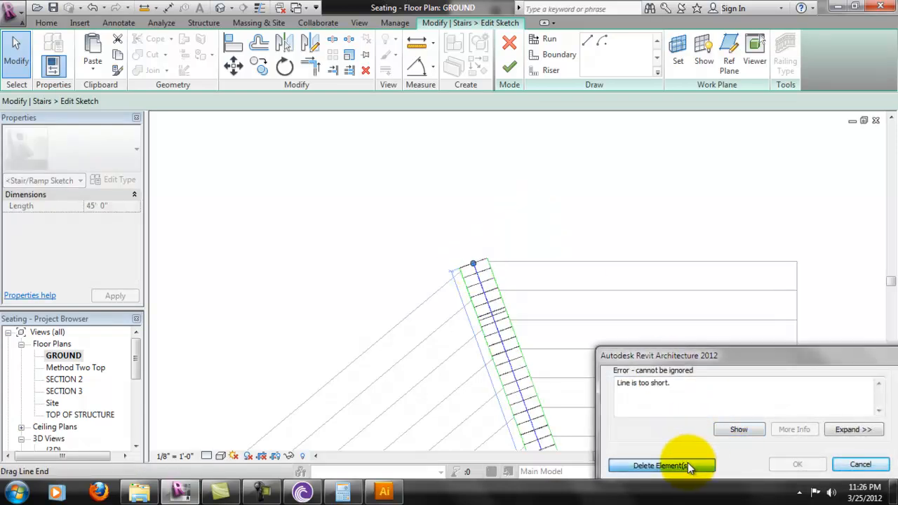
pyautogui.moveTo(541, 311); pyautogui.dragTo(620, 198, button='middle')
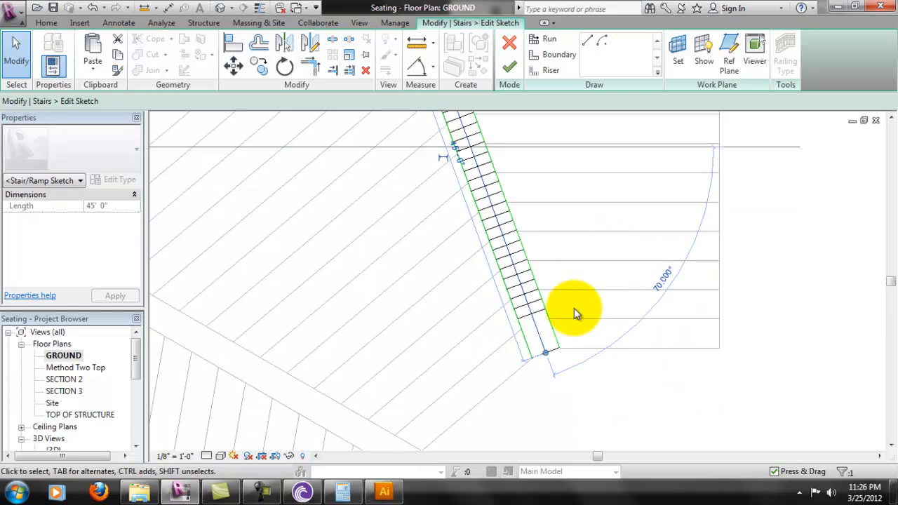
pyautogui.hotkey('ctrl', 'z')
# - Try to reposition the stair's run line from its upper end
pyautogui.moveTo(560, 363); pyautogui.dragTo(478, 121, button='middle')
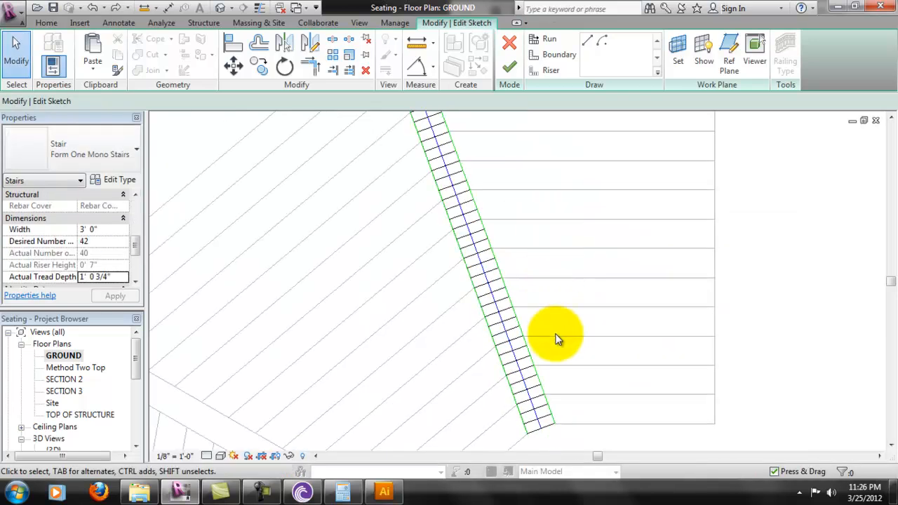
pyautogui.click(535, 409)
pyautogui.scroll(-4, 541, 334)
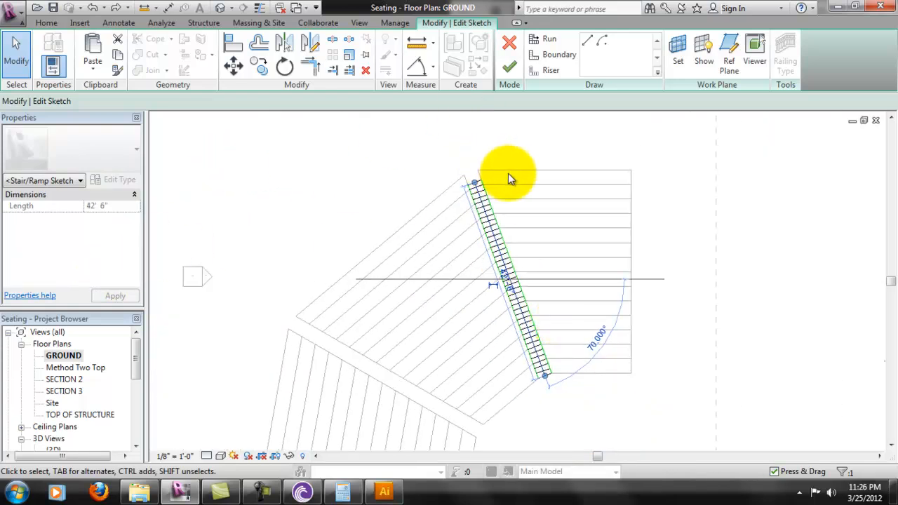
pyautogui.scroll(2, 509, 175)
pyautogui.moveTo(459, 201); pyautogui.dragTo(473, 225)
pyautogui.moveTo(701, 326); pyautogui.dragTo(650, 254, button='middle')
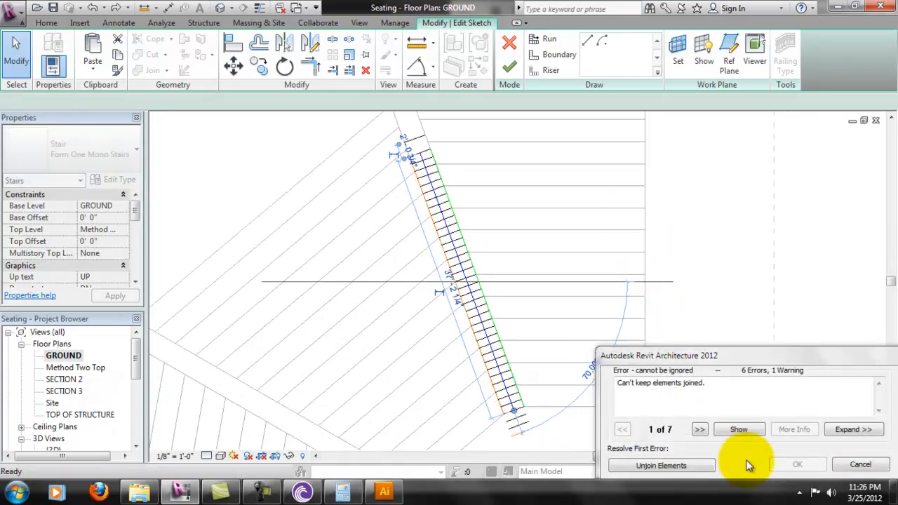
pyautogui.click(862, 465)
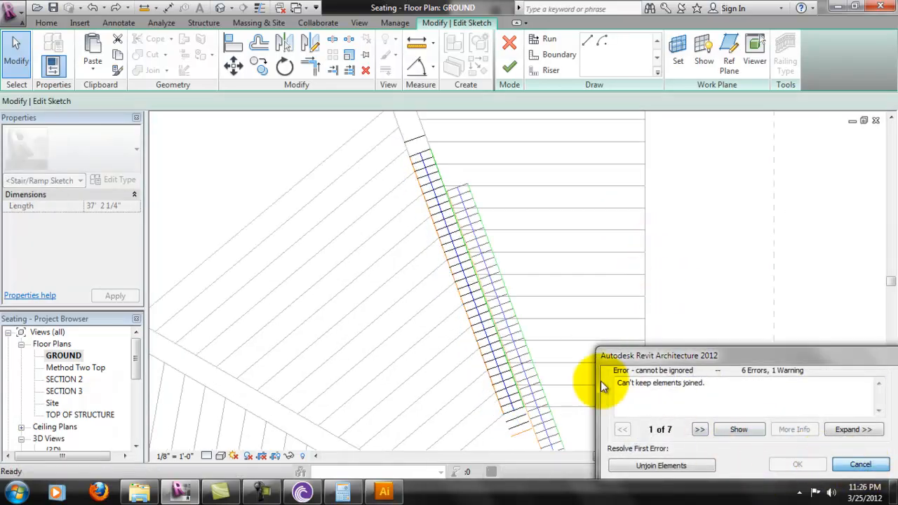
pyautogui.moveTo(737, 247); pyautogui.dragTo(713, 195, button='middle')
pyautogui.scroll(-1, 665, 186)
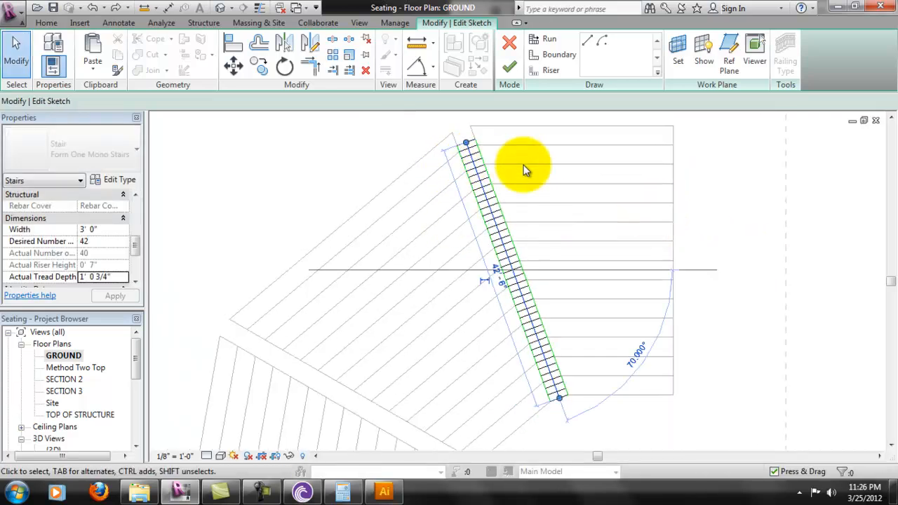
pyautogui.click(488, 168)
pyautogui.click(286, 190)
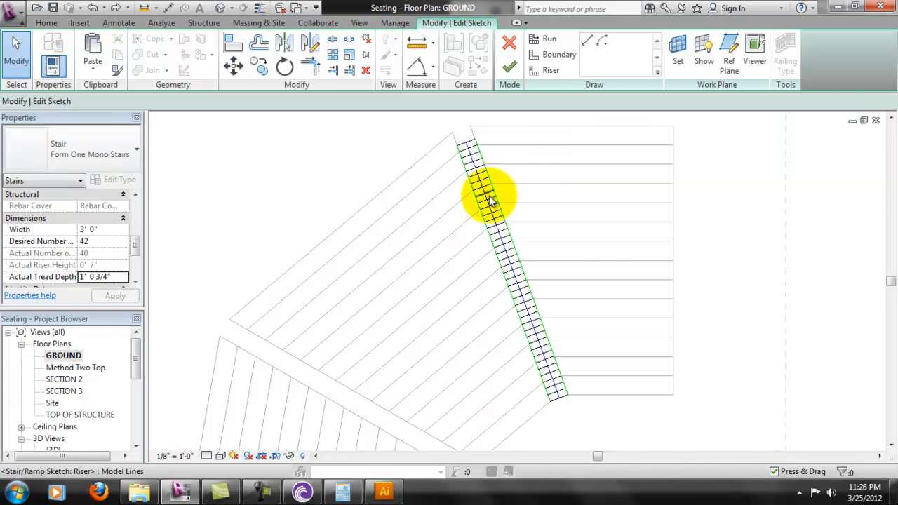
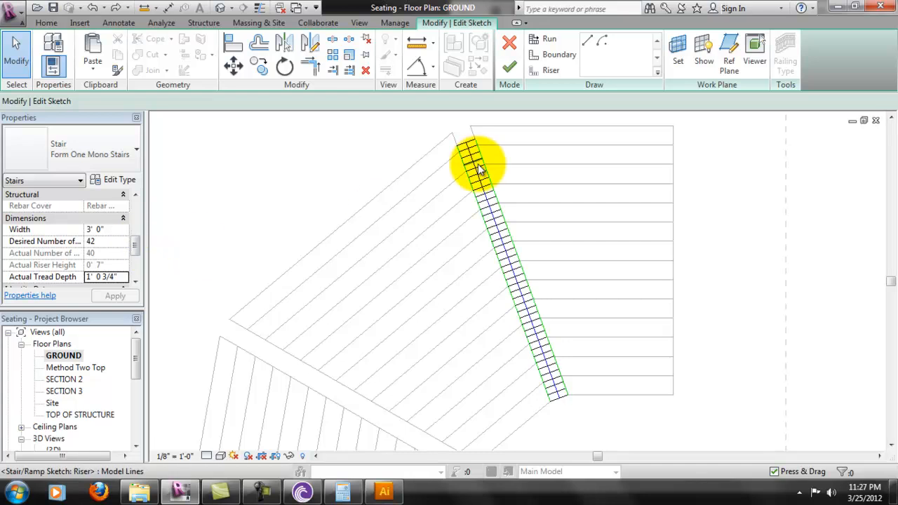
# - Extend the run line's upper end to the top seating row's back edge, about 44'-8" long, and delete the closely spaced duplicate riser
pyautogui.scroll(5, 477, 169)
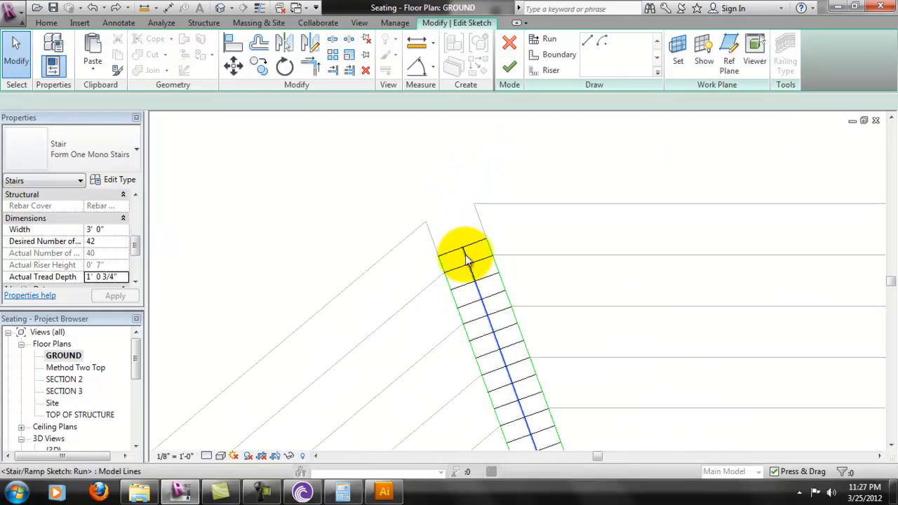
pyautogui.moveTo(463, 249); pyautogui.dragTo(453, 223)
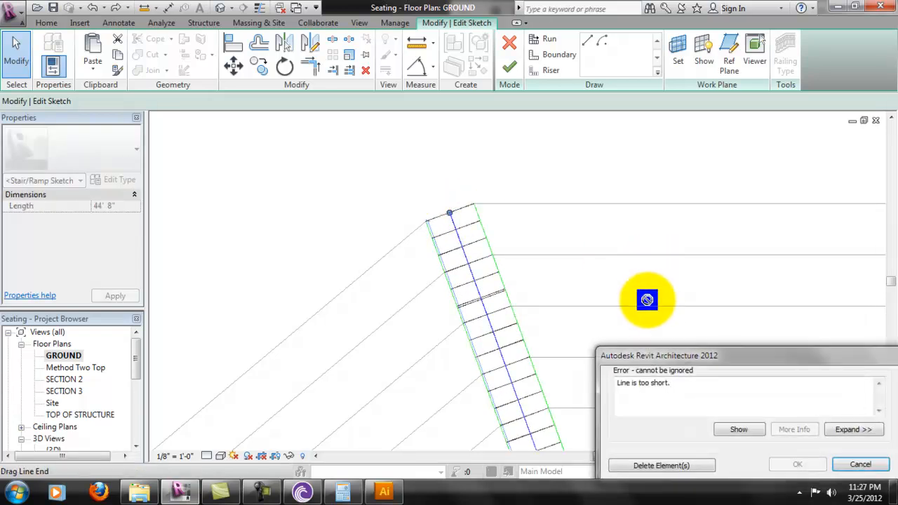
pyautogui.click(684, 465)
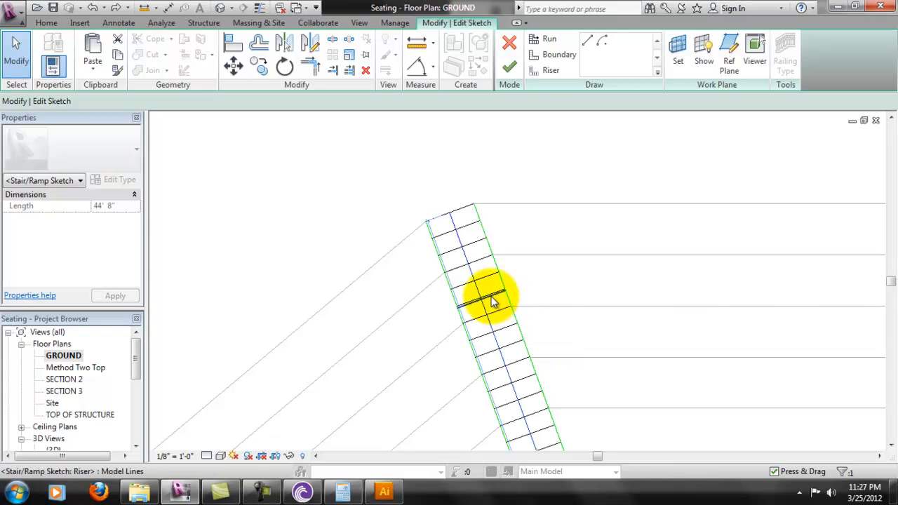
pyautogui.press('Delete')
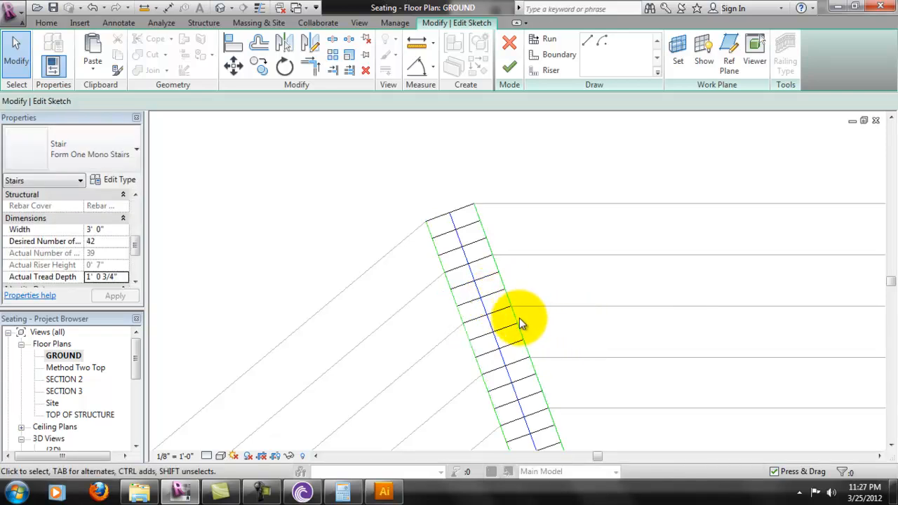
# - Draw three missing risers between the boundaries at the stair's lower end, parallel to the lowest riser and about 1' apart
pyautogui.moveTo(630, 352); pyautogui.dragTo(591, 237, button='middle')
pyautogui.moveTo(597, 358); pyautogui.dragTo(597, 238, button='middle')
pyautogui.moveTo(617, 396); pyautogui.dragTo(490, 289, button='middle')
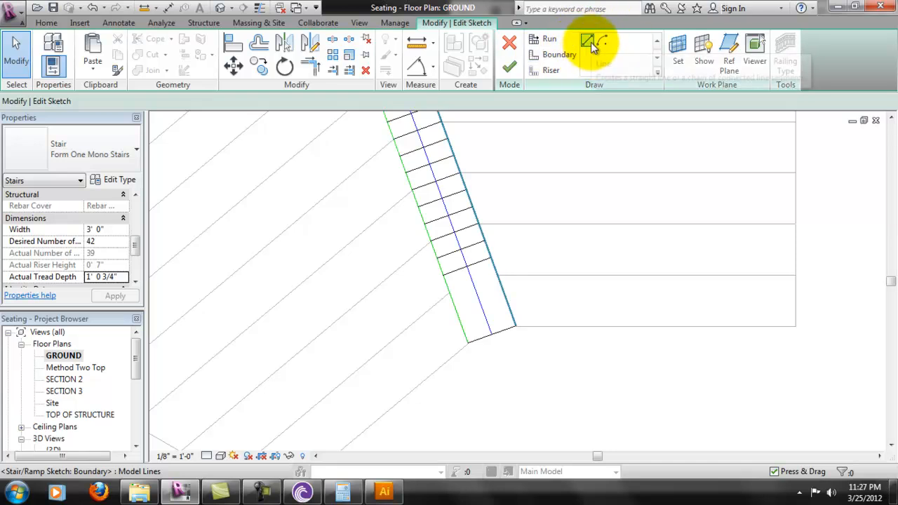
pyautogui.click(551, 70)
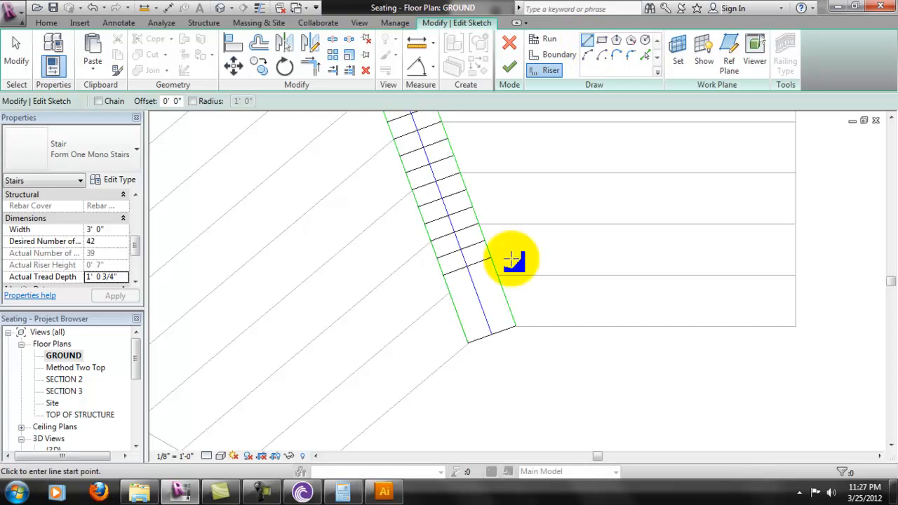
pyautogui.click(452, 297)
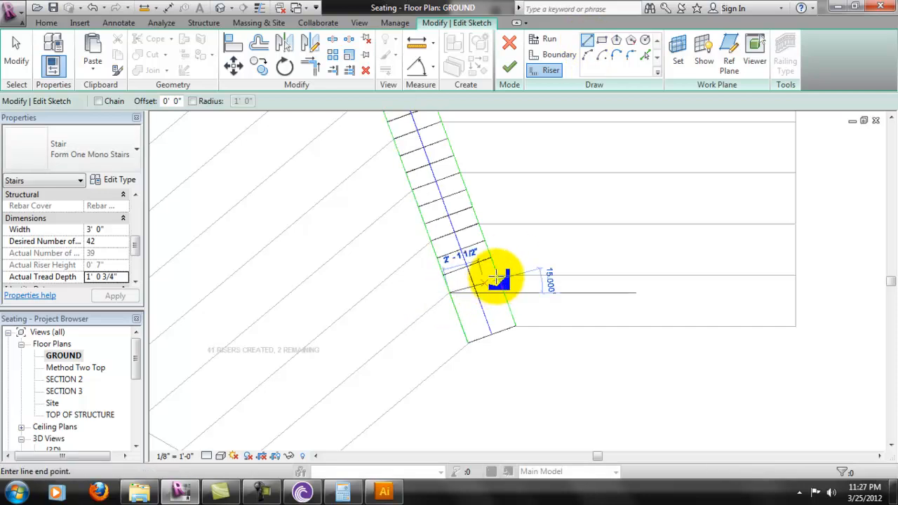
pyautogui.click(496, 275)
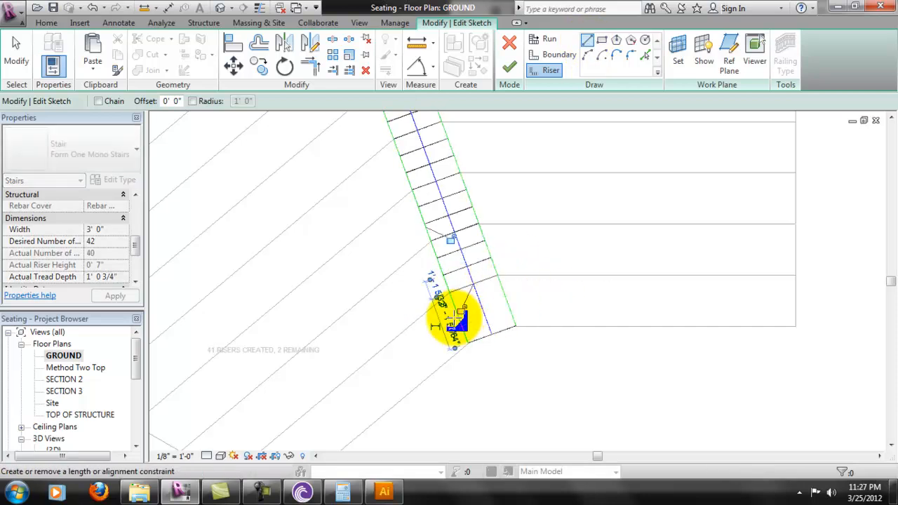
pyautogui.scroll(3, 449, 312)
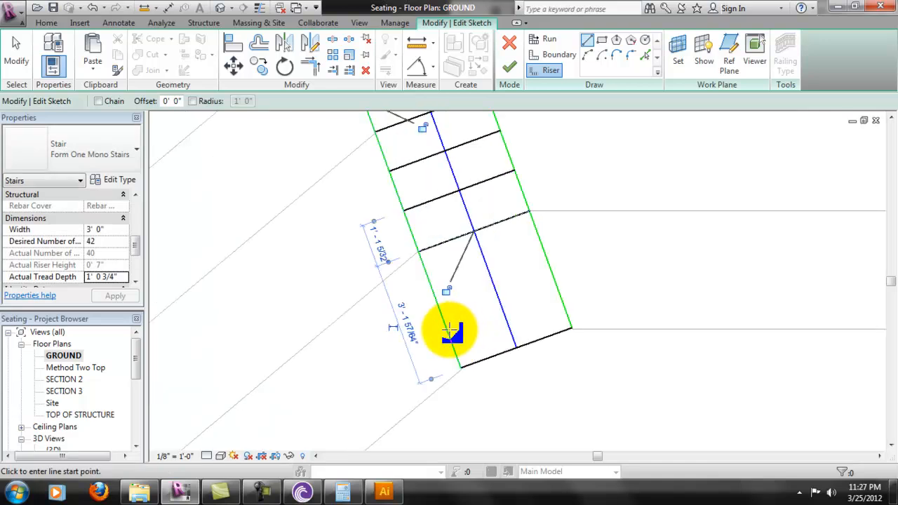
pyautogui.click(452, 330)
pyautogui.click(557, 293)
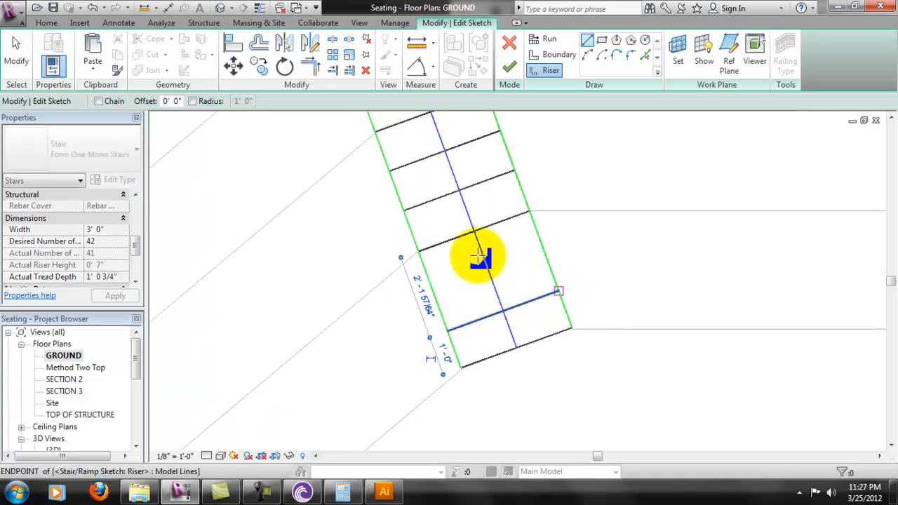
pyautogui.click(427, 268)
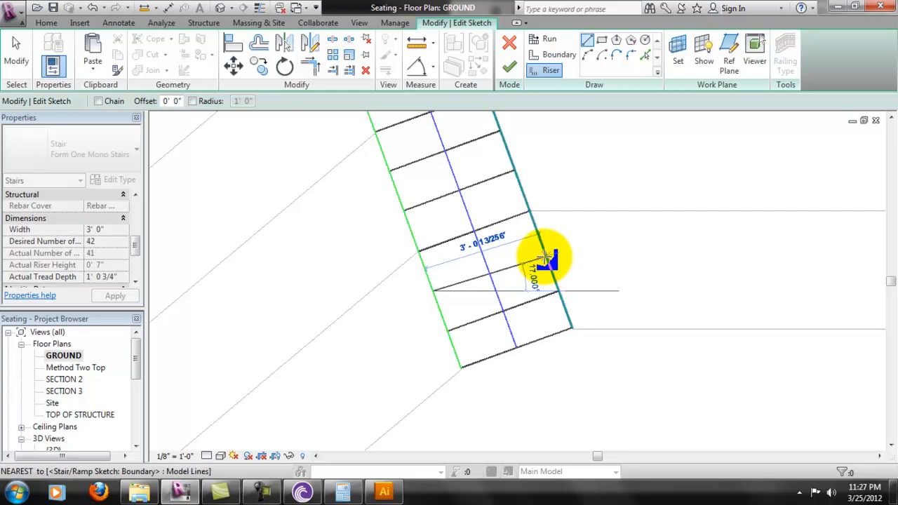
pyautogui.click(546, 254)
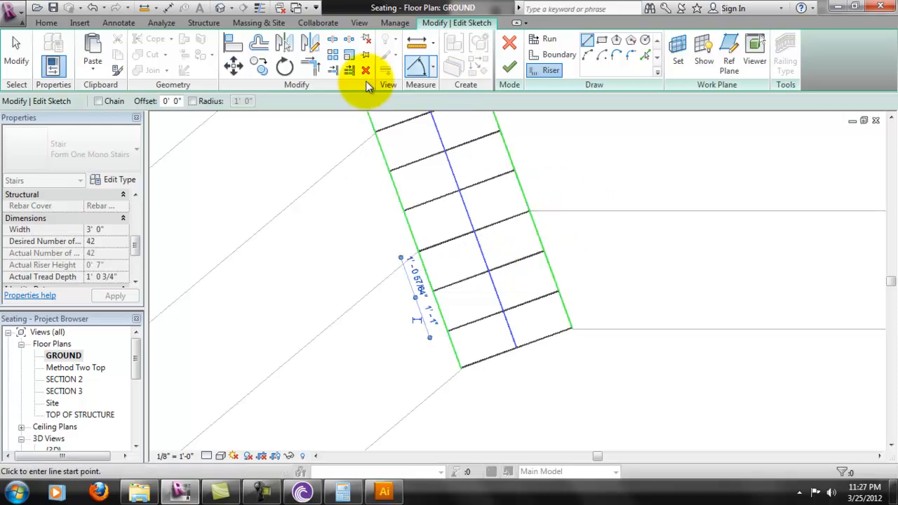
# - Add aligned dimensions for the two lowest treads, measured between the three lowest risers
pyautogui.click(419, 69)
pyautogui.click(433, 68)
pyautogui.click(447, 134)
pyautogui.click(554, 338)
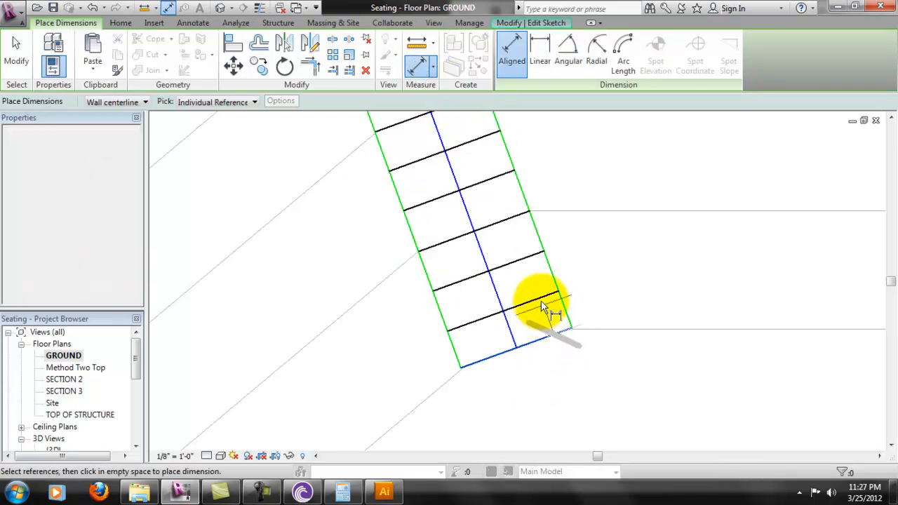
pyautogui.click(545, 297)
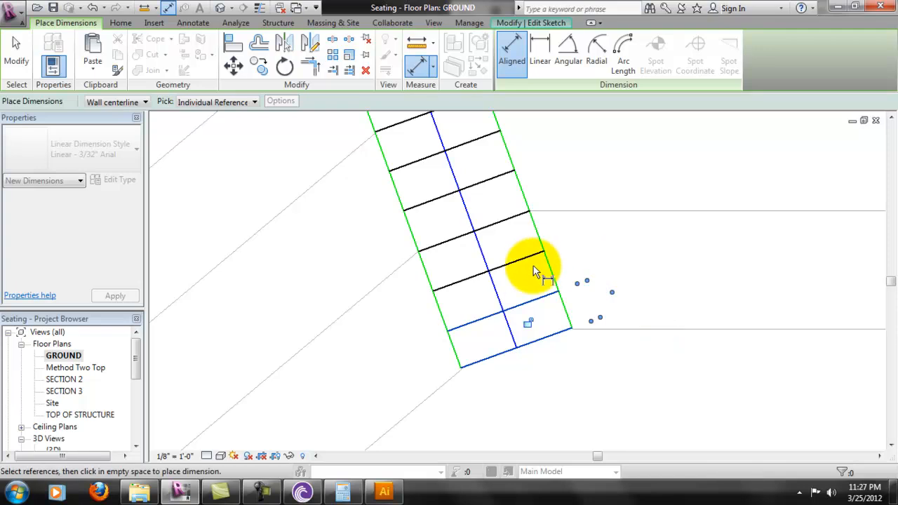
pyautogui.click(543, 301)
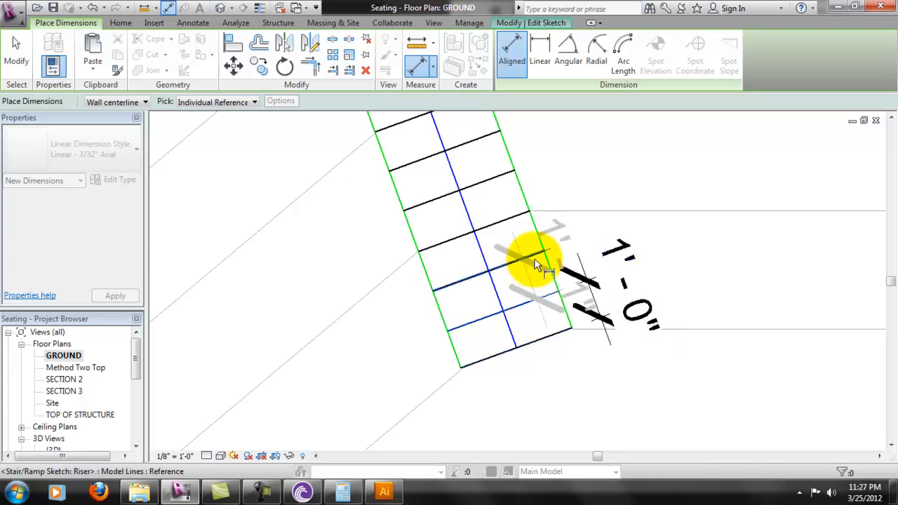
pyautogui.click(532, 256)
pyautogui.click(638, 299)
pyautogui.press('Escape')
pyautogui.press('Escape')
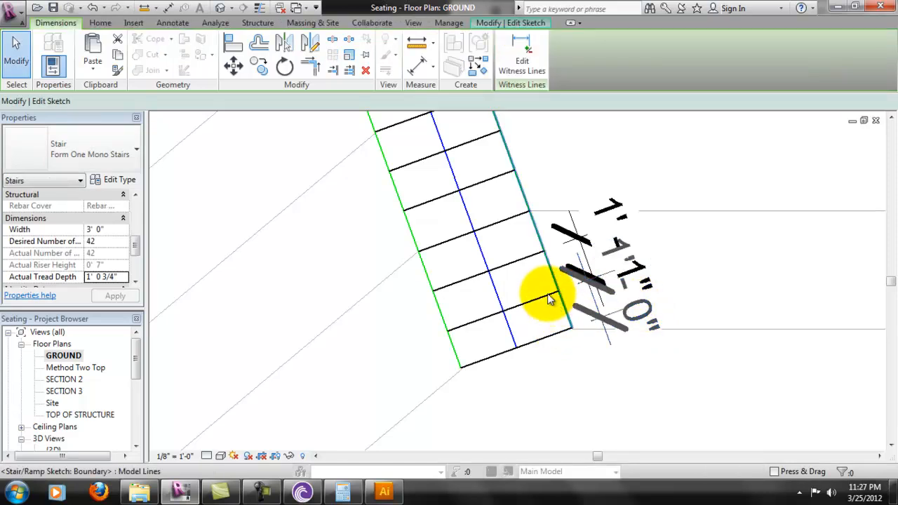
# - Set the spacing between the two lowest risers to 1'-0 3/4" by moving the second riser
pyautogui.click(595, 291)
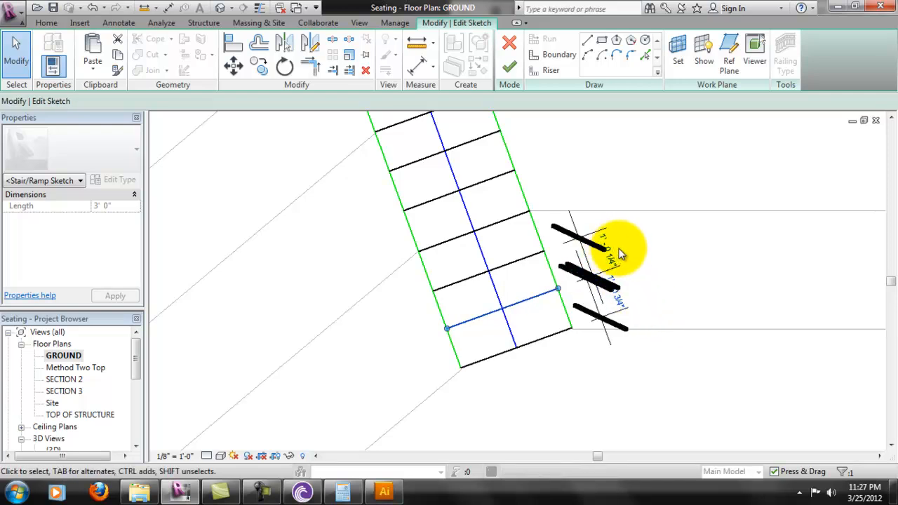
pyautogui.press('Escape')
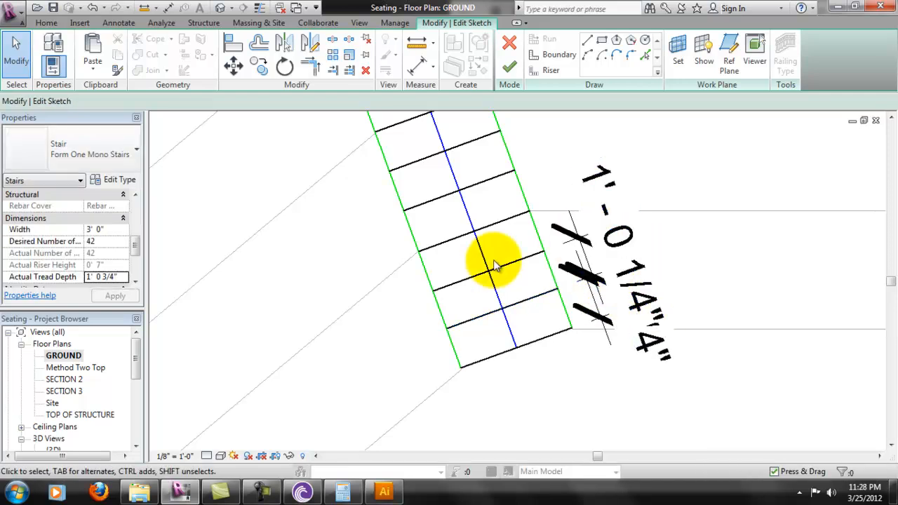
# - Set the spacing between the second and third lowest risers to 12.75 inches and delete the two aligned tread dimensions
pyautogui.click(513, 261)
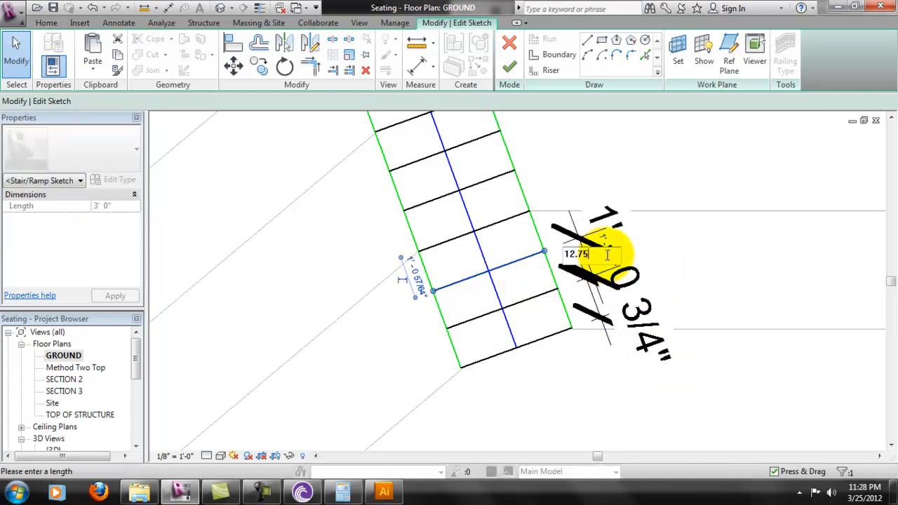
pyautogui.press('Escape')
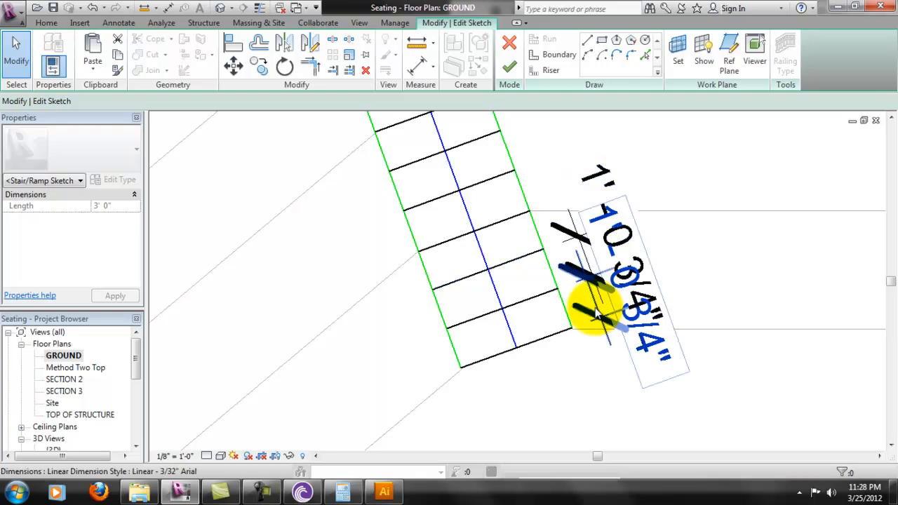
pyautogui.click(595, 313)
pyautogui.press('Delete')
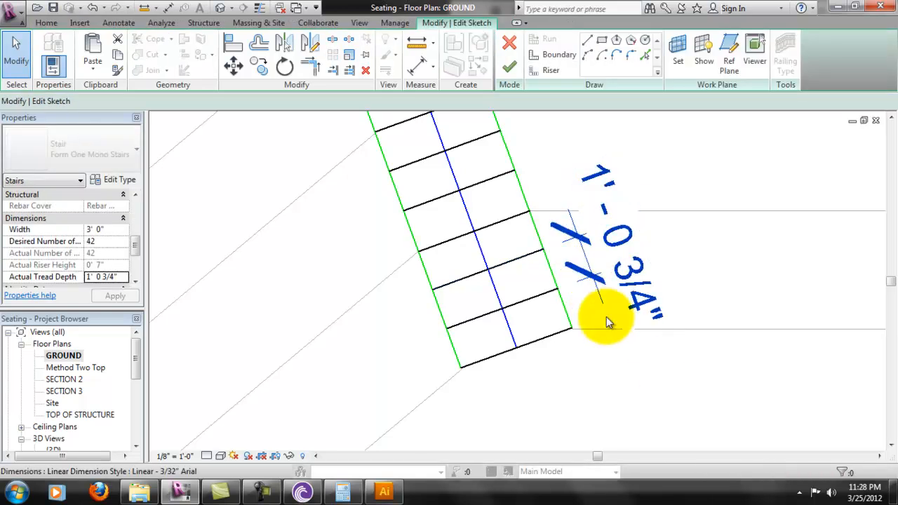
pyautogui.click(606, 318)
pyautogui.press('Delete')
# - Finish the angled stair's sketch and check its fit against the seating rows in plan
pyautogui.scroll(-3, 575, 286)
pyautogui.moveTo(610, 202); pyautogui.dragTo(609, 261, button='middle')
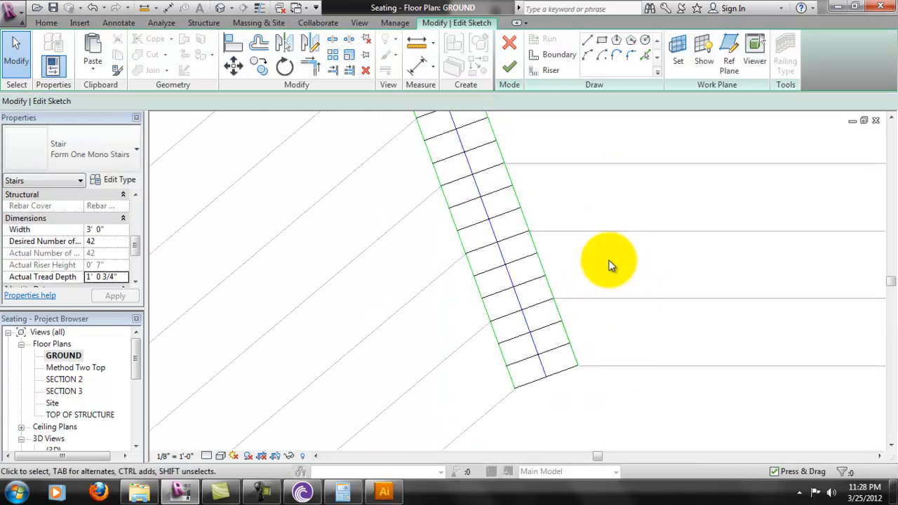
pyautogui.scroll(-3, 621, 263)
pyautogui.moveTo(656, 291); pyautogui.dragTo(651, 357, button='middle')
pyautogui.scroll(-3, 651, 354)
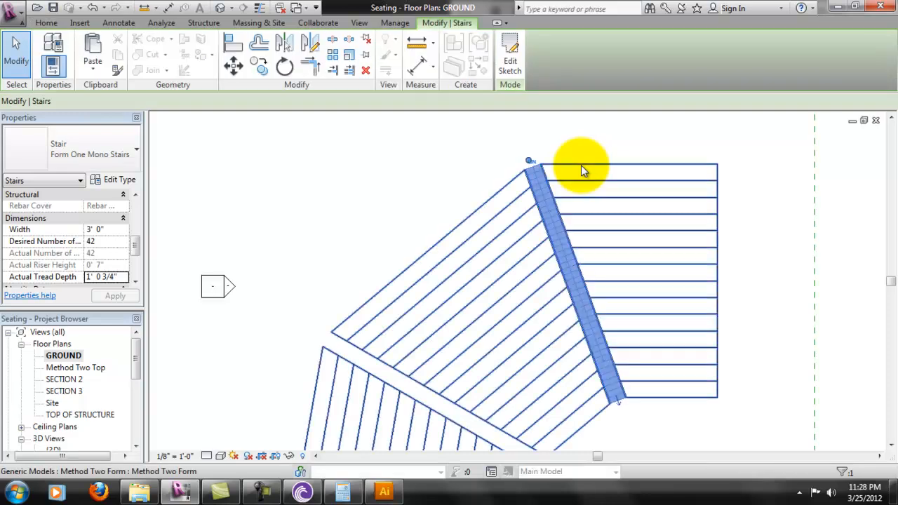
pyautogui.click(705, 358)
pyautogui.scroll(4, 606, 372)
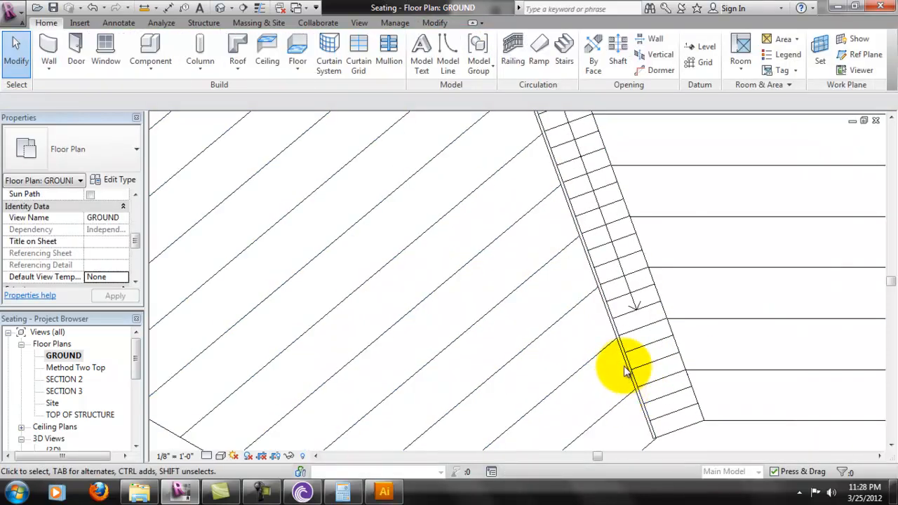
pyautogui.scroll(-2, 698, 385)
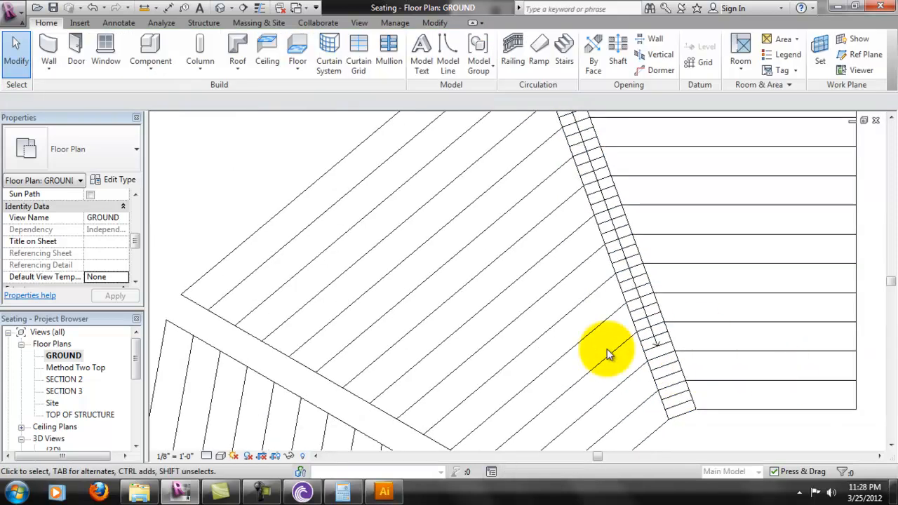
pyautogui.moveTo(781, 376); pyautogui.dragTo(628, 352, button='middle')
pyautogui.scroll(-2, 609, 349)
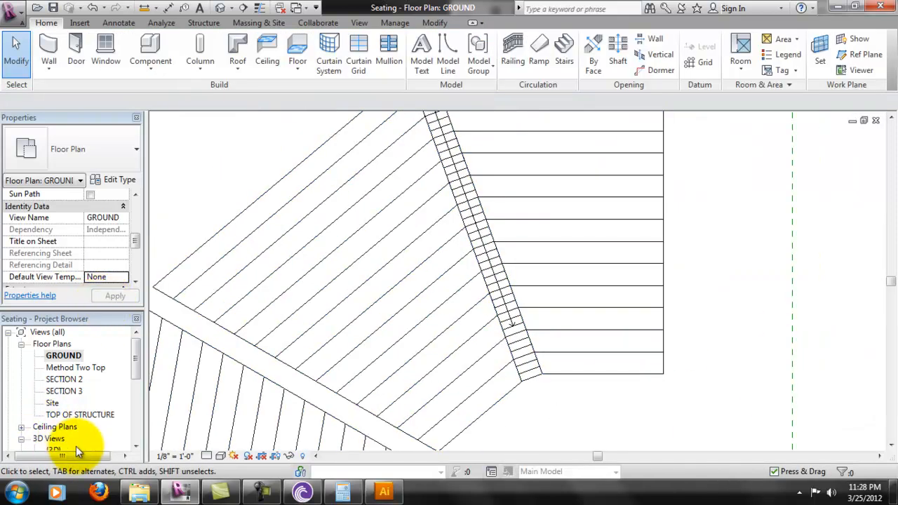
# - Examine the angled stair between the seating sections in the 3D view from several sides and return to the GROUND floor plan
pyautogui.doubleClick(58, 449)
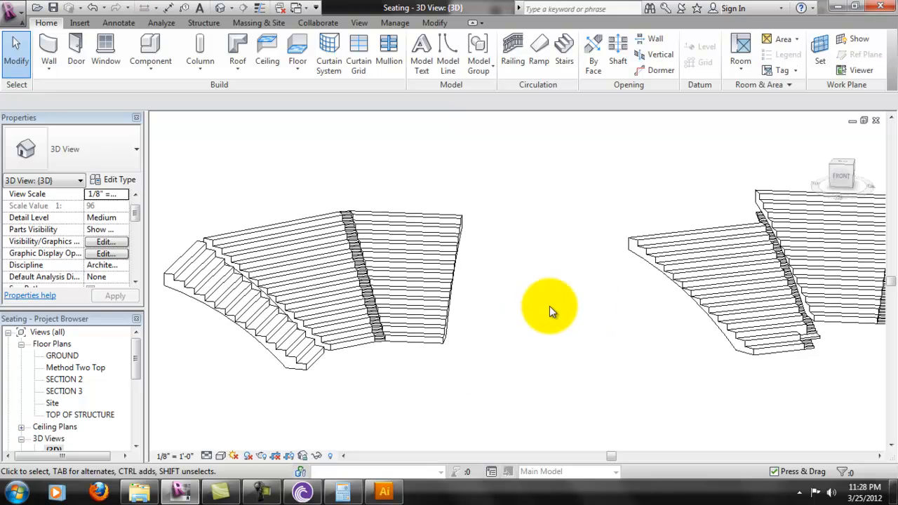
pyautogui.scroll(5, 346, 302)
pyautogui.keyDown('shift'); pyautogui.moveTo(637, 360); pyautogui.dragTo(591, 381, button='middle'); pyautogui.keyUp('shift')
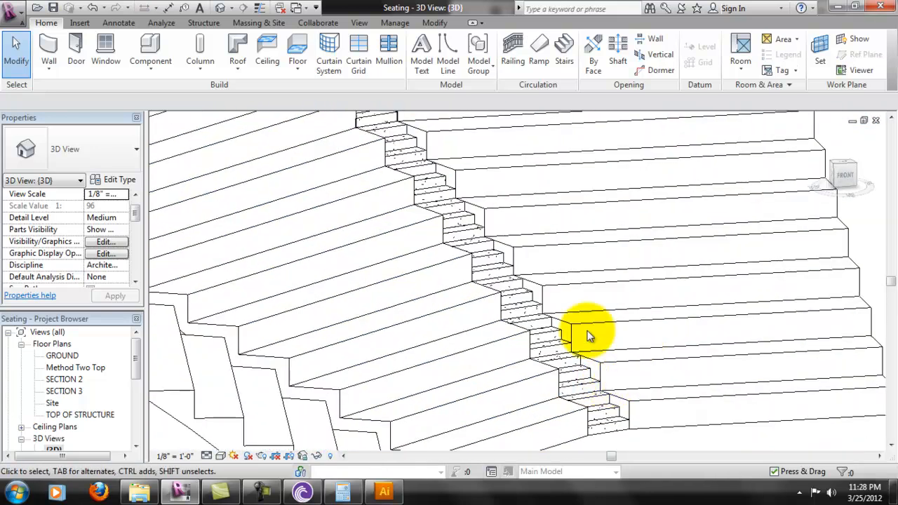
pyautogui.keyDown('shift'); pyautogui.moveTo(449, 239); pyautogui.dragTo(620, 372, button='middle'); pyautogui.keyUp('shift')
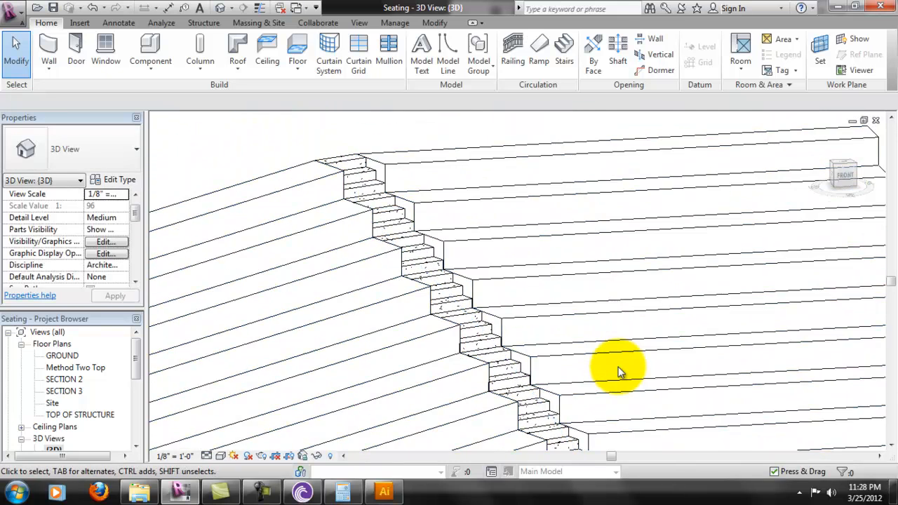
pyautogui.moveTo(621, 341)
pyautogui.keyDown('shift'); pyautogui.mouseDown(button='middle')
pyautogui.moveTo(648, 315)
pyautogui.moveTo(748, 344)
pyautogui.moveTo(718, 361)
pyautogui.moveTo(637, 349)
pyautogui.mouseUp(button='middle'); pyautogui.keyUp('shift')
pyautogui.moveTo(764, 327); pyautogui.dragTo(663, 309, button='middle')
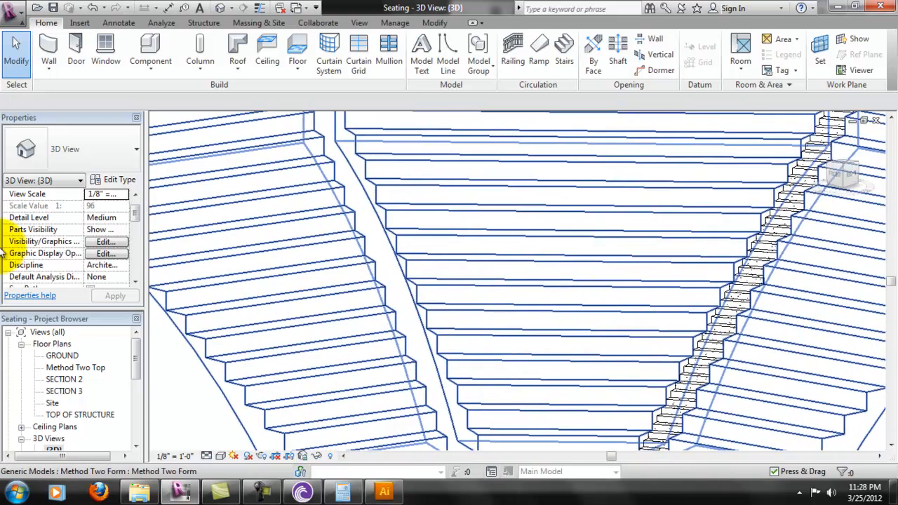
pyautogui.doubleClick(58, 355)
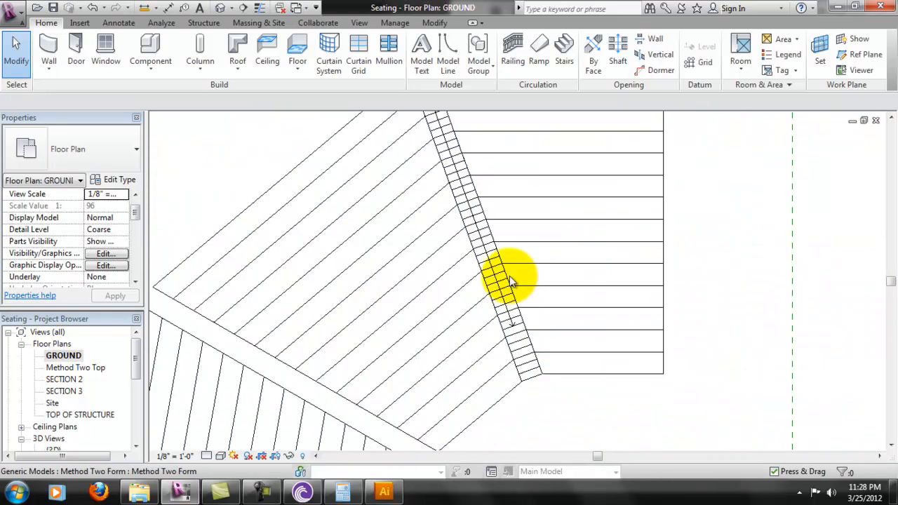
pyautogui.click(506, 288)
pyautogui.scroll(-2, 533, 312)
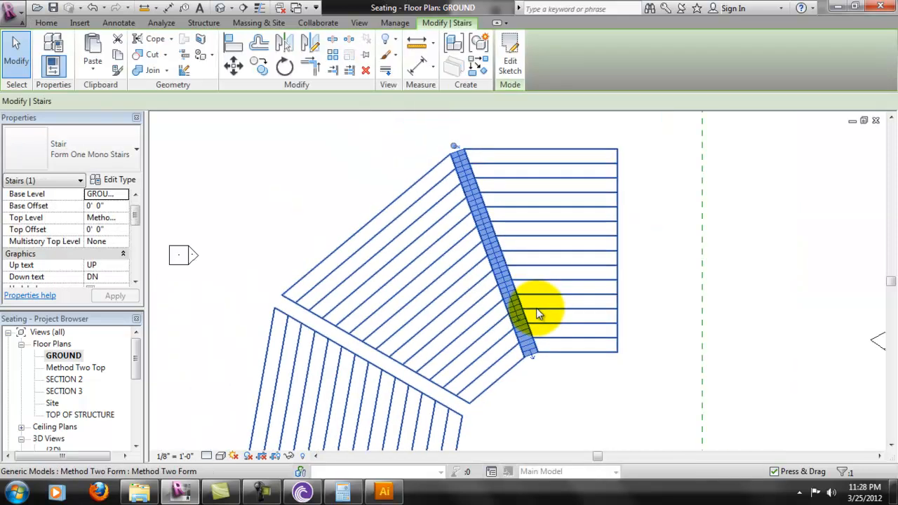
pyautogui.click(297, 162)
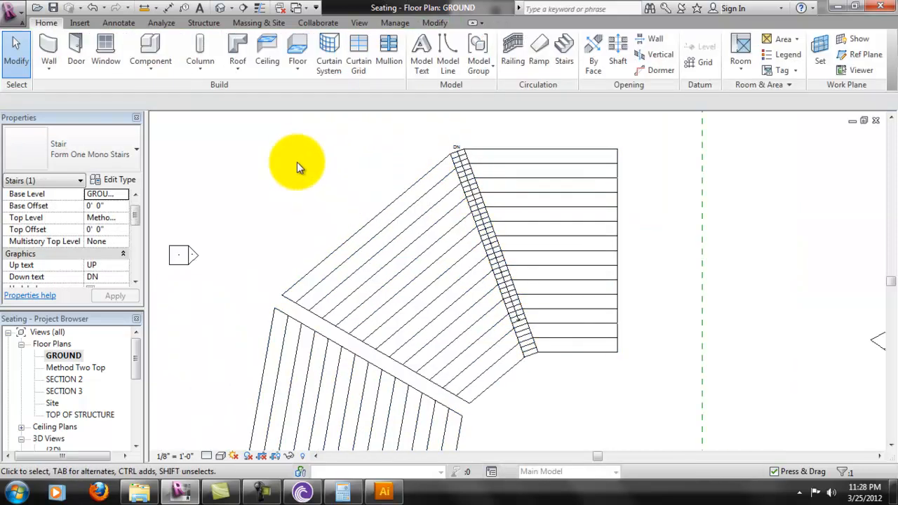
pyautogui.moveTo(441, 319); pyautogui.dragTo(376, 299, button='middle')
pyautogui.click(171, 7)
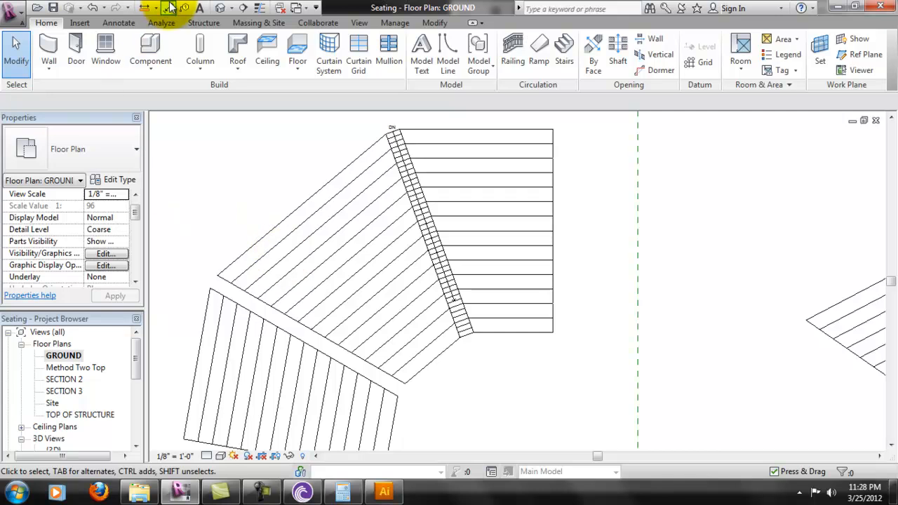
pyautogui.click(445, 53)
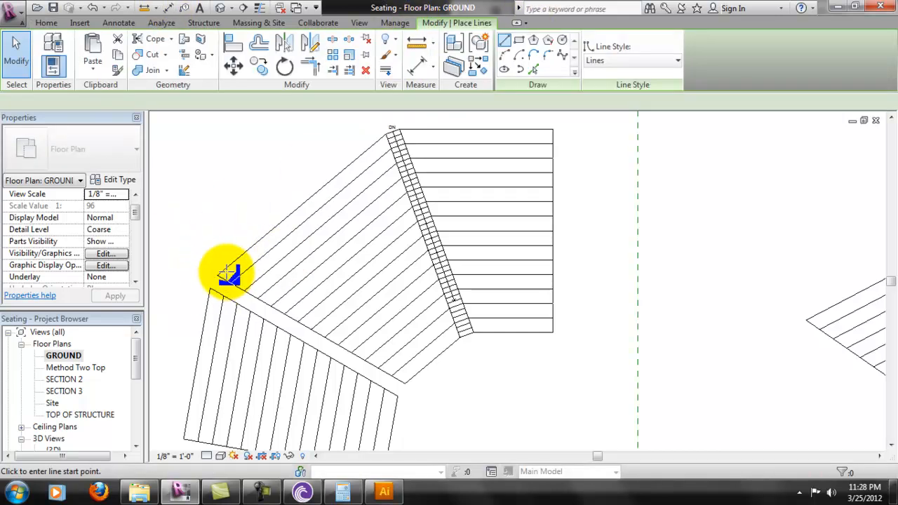
pyautogui.press('Escape')
pyautogui.press('Escape')
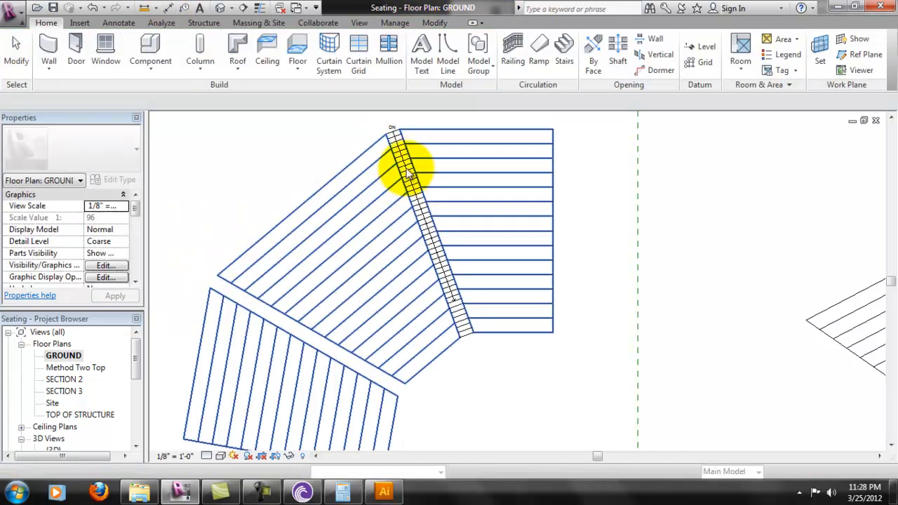
# - Mirror a copy of the angled stair about a drawn axis perpendicular to the middle seating section's front edge, through its centre
pyautogui.click(408, 171)
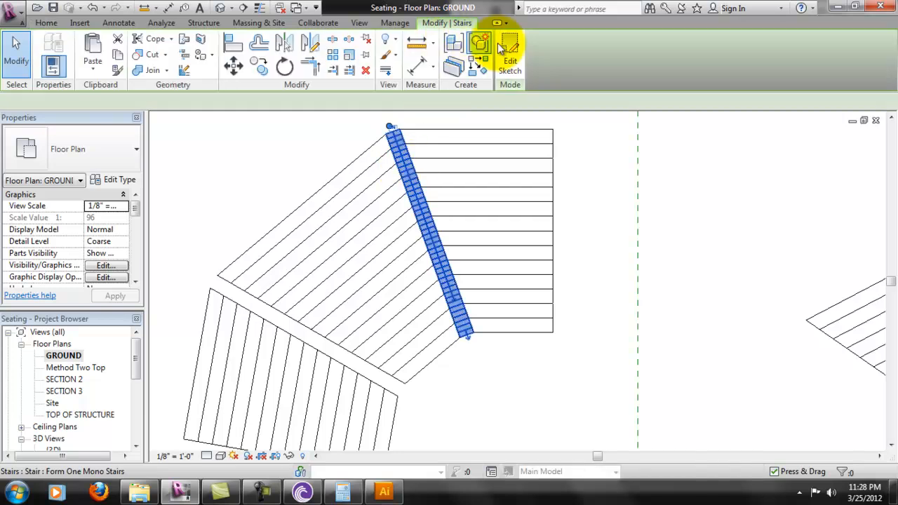
pyautogui.click(309, 45)
pyautogui.click(280, 176)
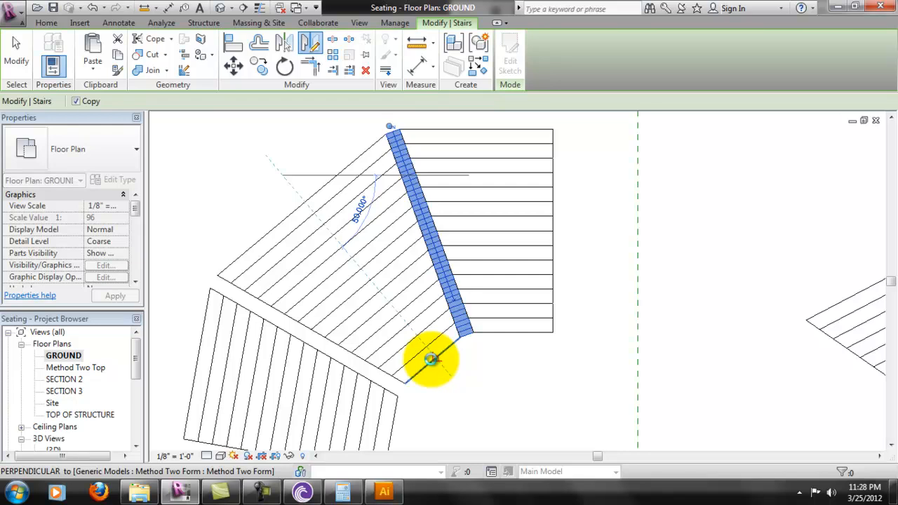
pyautogui.click(433, 360)
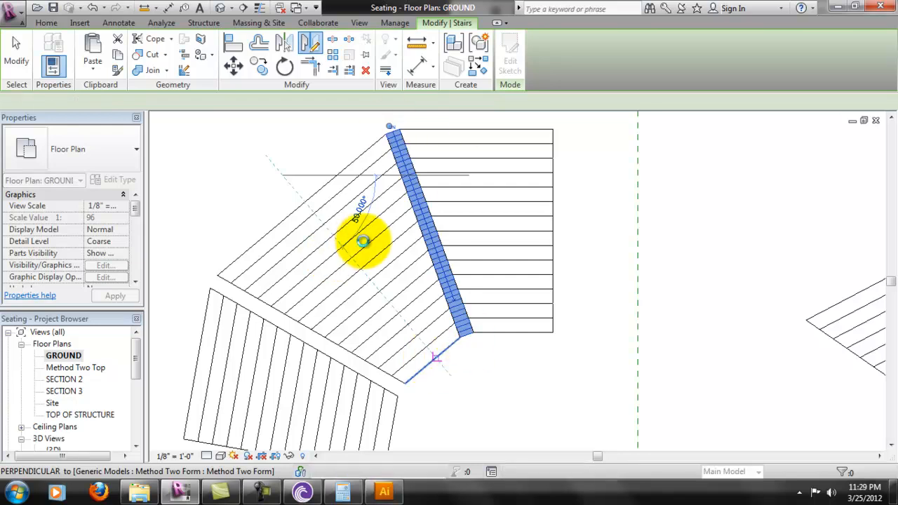
# - Align the mirrored stair's outer side edge with the adjoining edge of the lower seating section
pyautogui.scroll(3, 271, 124)
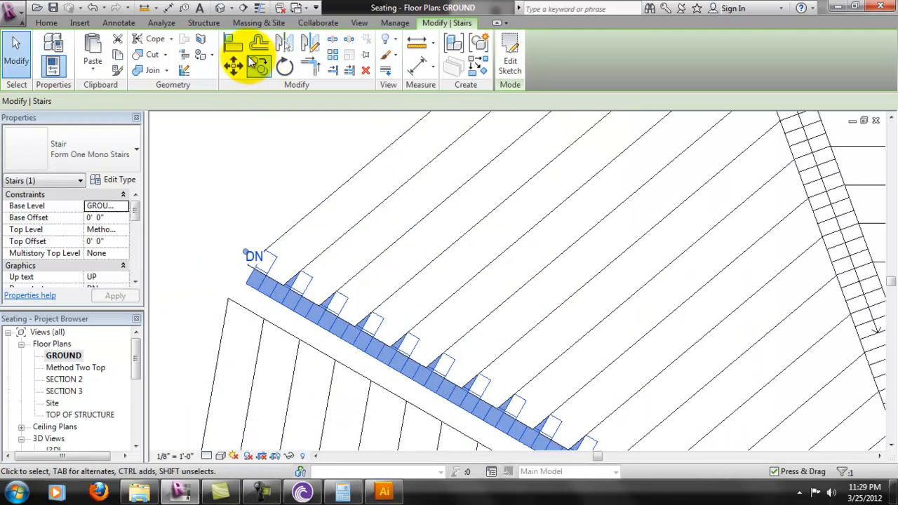
pyautogui.click(295, 335)
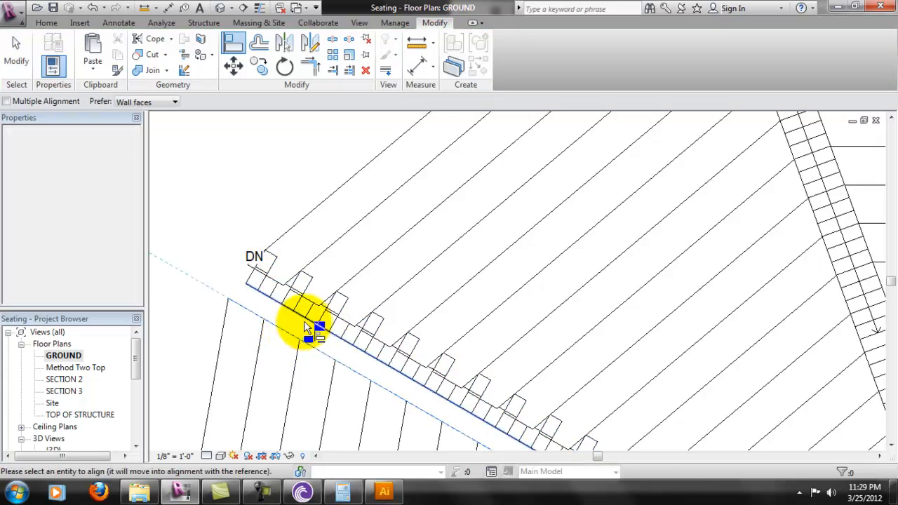
pyautogui.click(344, 339)
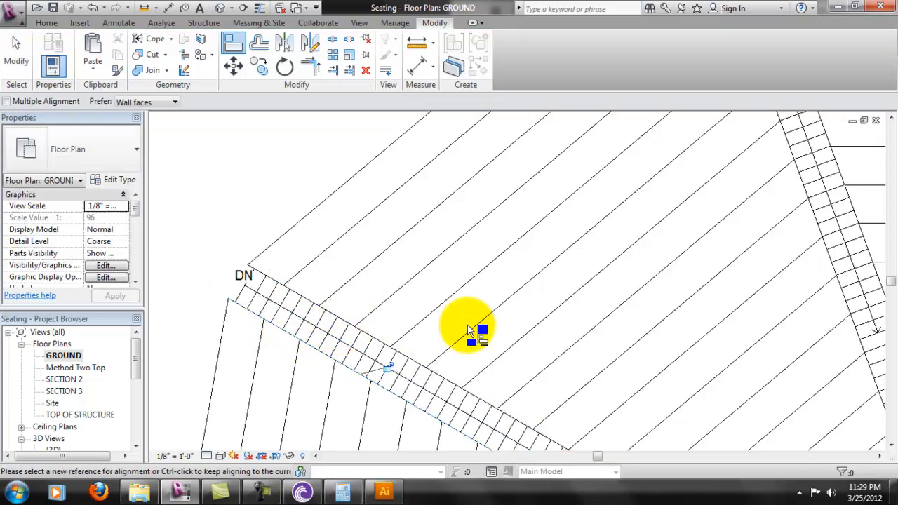
# - Try to align the mirrored stair's lower end with the front corner of the middle seating section
pyautogui.scroll(-3, 669, 389)
pyautogui.scroll(2, 623, 406)
pyautogui.scroll(4, 621, 405)
pyautogui.moveTo(613, 417); pyautogui.dragTo(613, 347, button='middle')
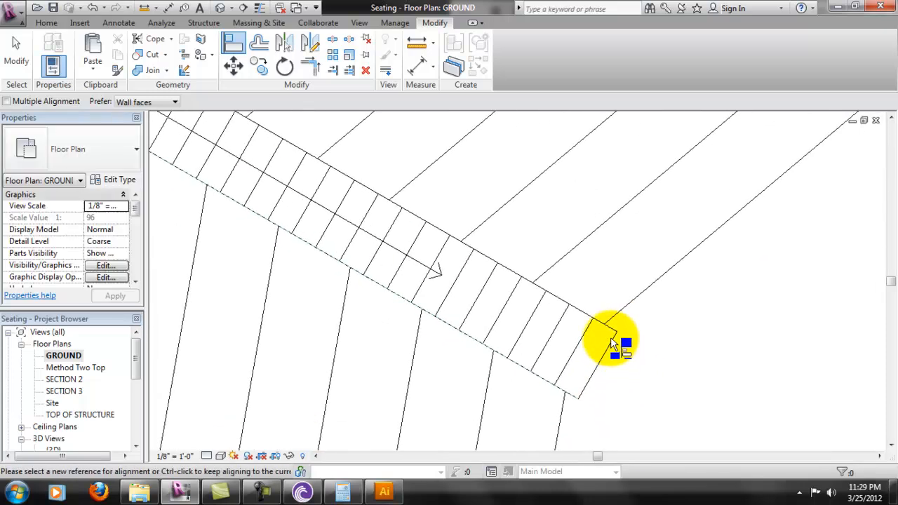
pyautogui.scroll(3, 610, 340)
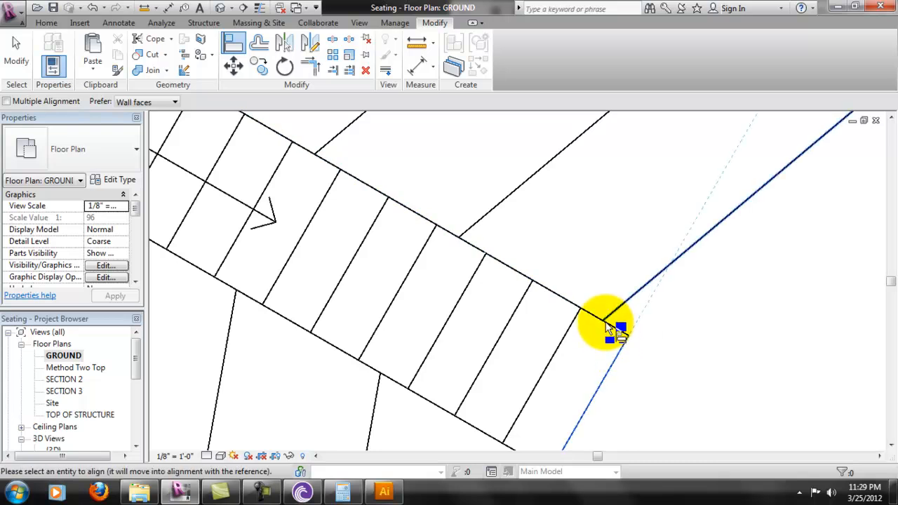
pyautogui.click(610, 327)
pyautogui.press('Escape')
pyautogui.press('Escape')
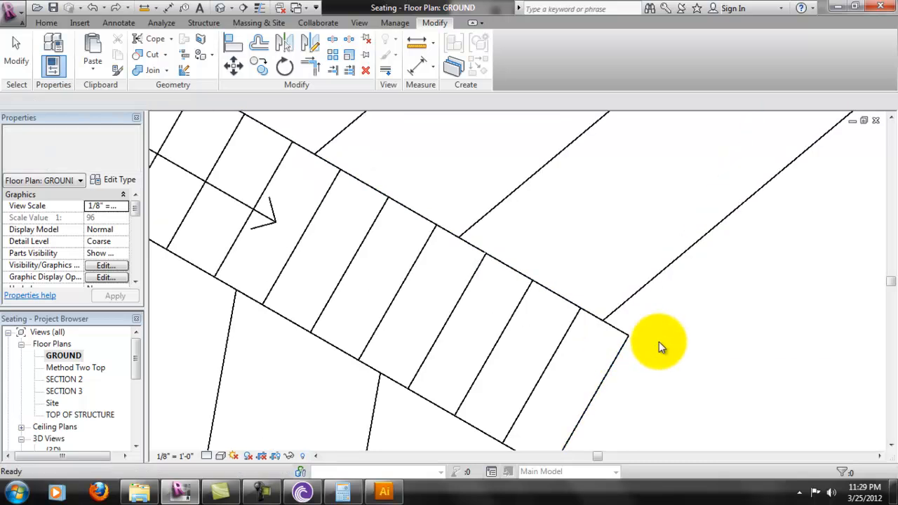
# - Try to shift the mirrored stair freehand along the aisle toward the seating section's front corner
pyautogui.click(606, 337)
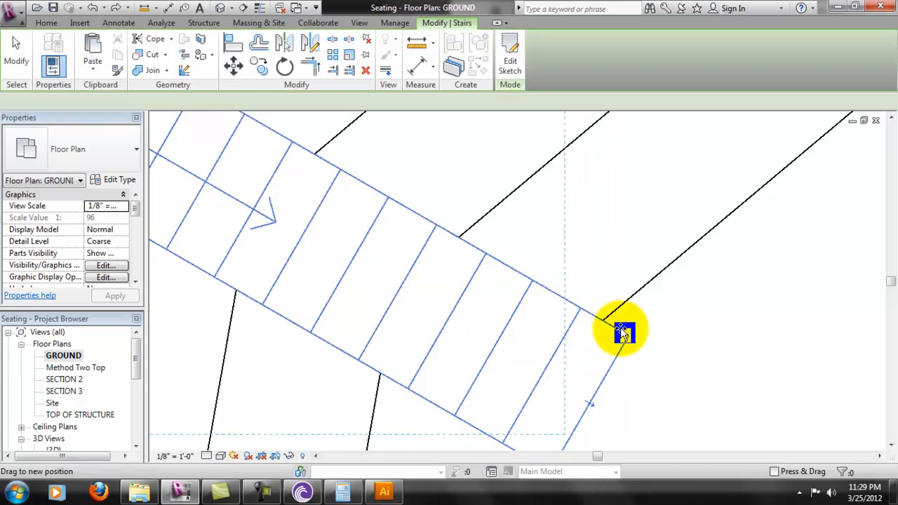
pyautogui.moveTo(621, 328); pyautogui.dragTo(621, 328)
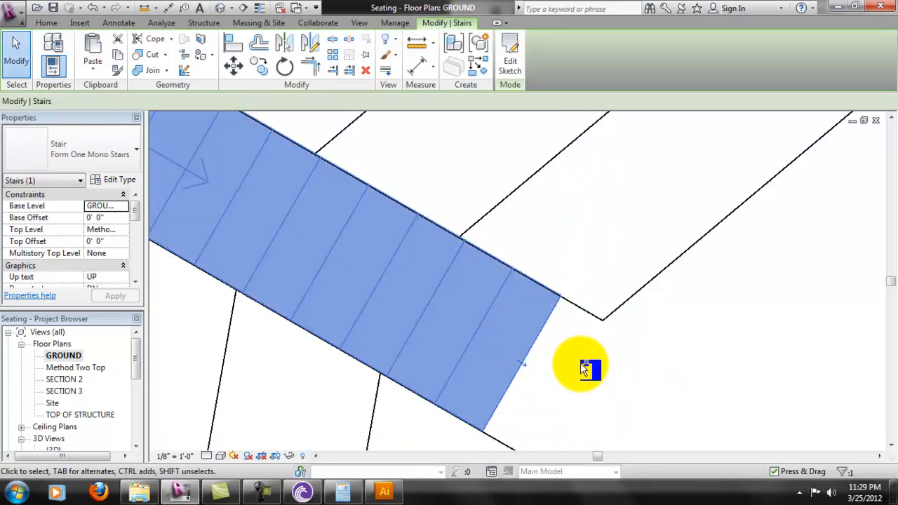
pyautogui.click(587, 368)
pyautogui.scroll(-2, 638, 397)
pyautogui.scroll(-4, 629, 360)
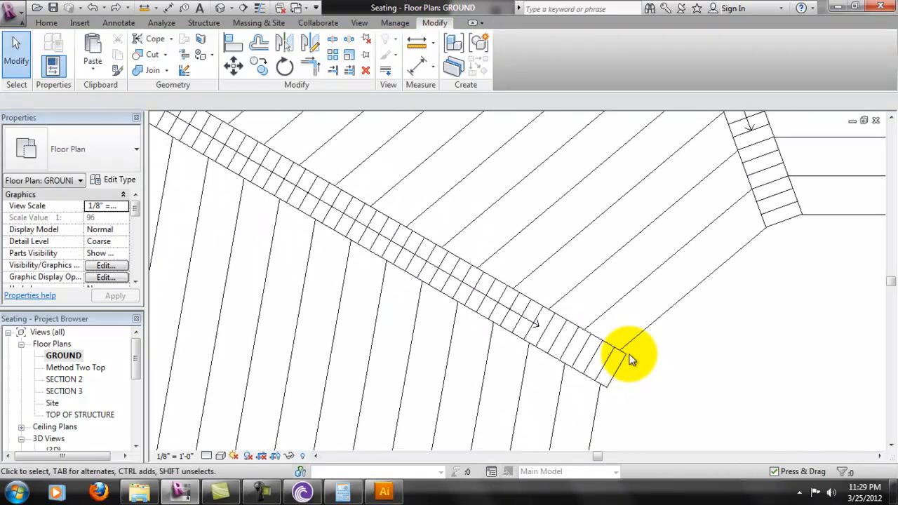
# - Move the mirrored stair from its lower end corner to the front corner of the middle seating section
pyautogui.moveTo(590, 304); pyautogui.dragTo(584, 342, button='middle')
pyautogui.scroll(-1, 583, 342)
pyautogui.moveTo(274, 209); pyautogui.dragTo(330, 257, button='middle')
pyautogui.moveTo(398, 221); pyautogui.dragTo(425, 279, button='middle')
pyautogui.moveTo(678, 389); pyautogui.dragTo(608, 262, button='middle')
pyautogui.scroll(3, 631, 347)
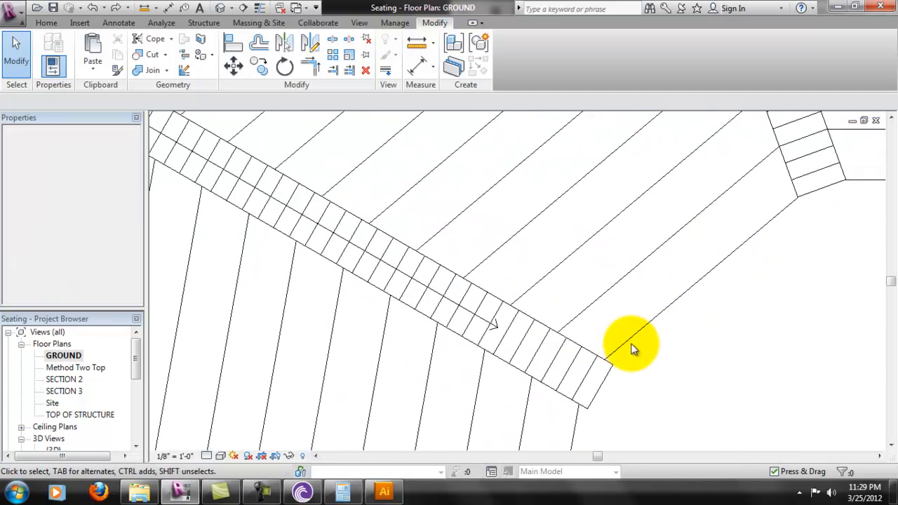
pyautogui.click(234, 67)
pyautogui.click(612, 376)
pyautogui.scroll(4, 624, 377)
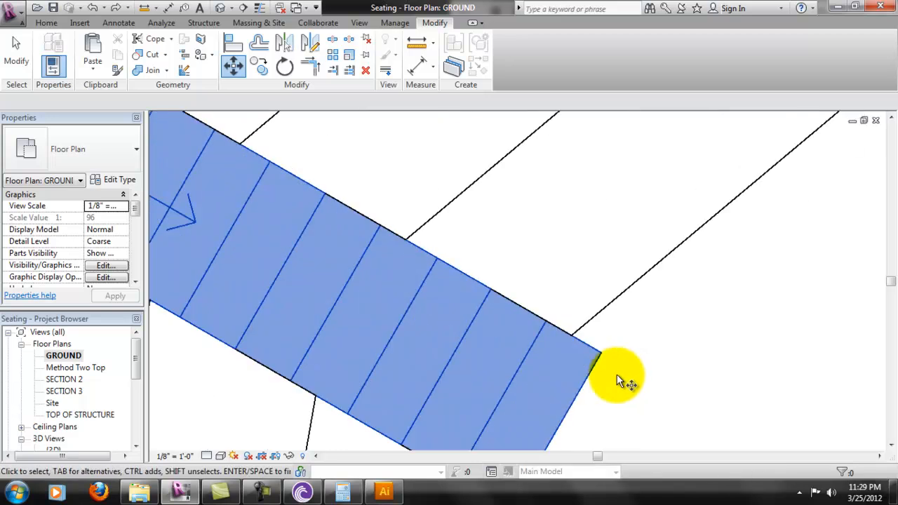
pyautogui.rightClick(635, 306)
pyautogui.click(635, 132)
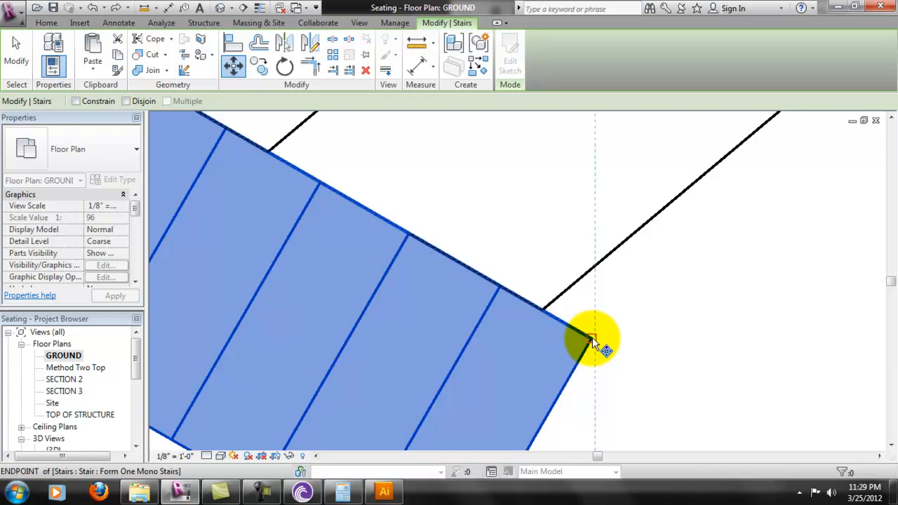
pyautogui.click(545, 311)
pyautogui.scroll(-8, 584, 281)
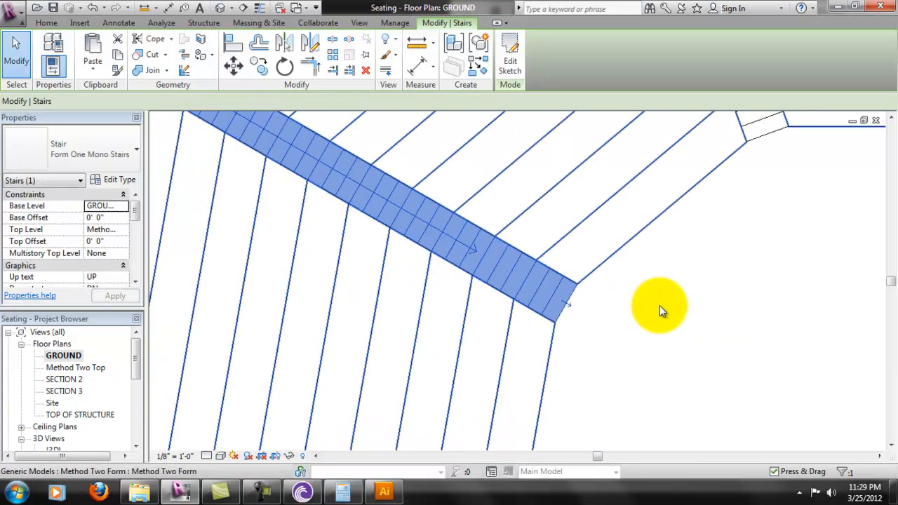
pyautogui.click(692, 285)
pyautogui.moveTo(747, 224); pyautogui.dragTo(588, 340, button='middle')
pyautogui.scroll(-2, 658, 301)
pyautogui.scroll(-2, 599, 327)
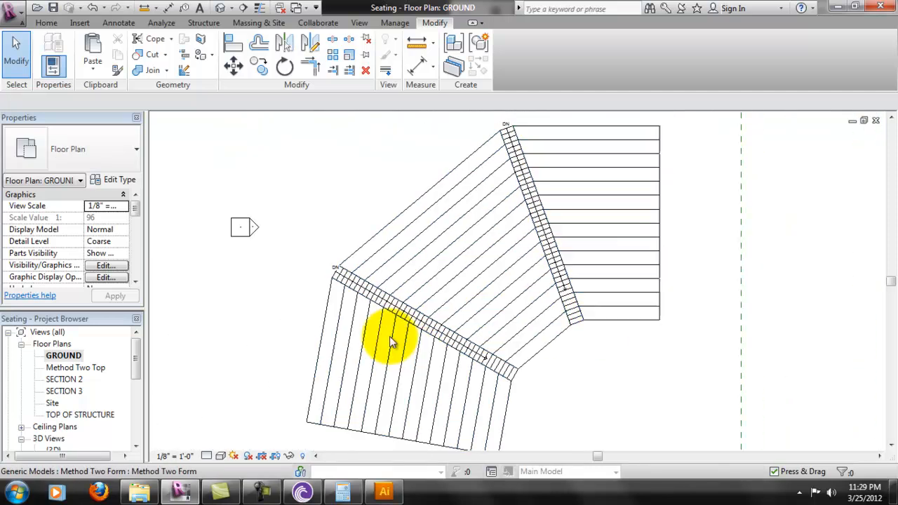
# - Open the {3D} view and examine how both stairs fit the aisles between the three seating sections, from the front and up close
pyautogui.doubleClick(55, 449)
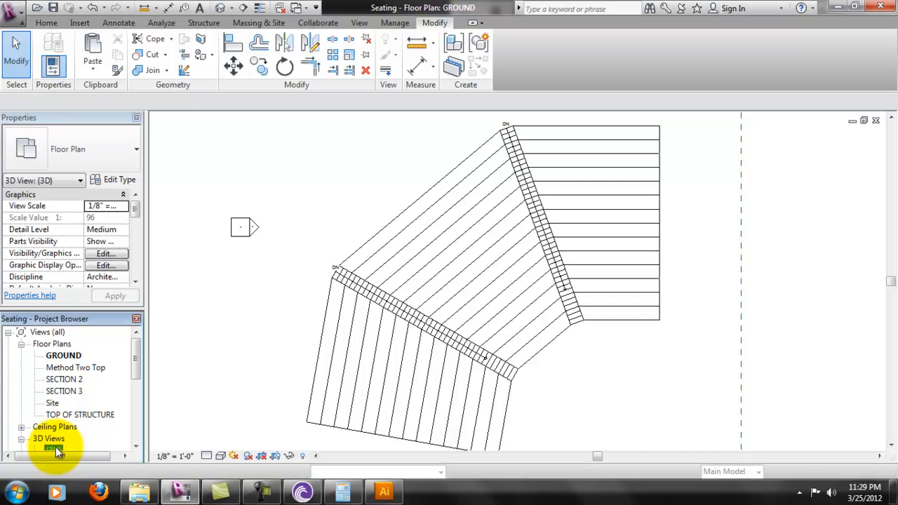
pyautogui.scroll(-3, 548, 247)
pyautogui.keyDown('shift'); pyautogui.moveTo(605, 241); pyautogui.dragTo(526, 293, button='middle'); pyautogui.keyUp('shift')
pyautogui.scroll(-3, 652, 271)
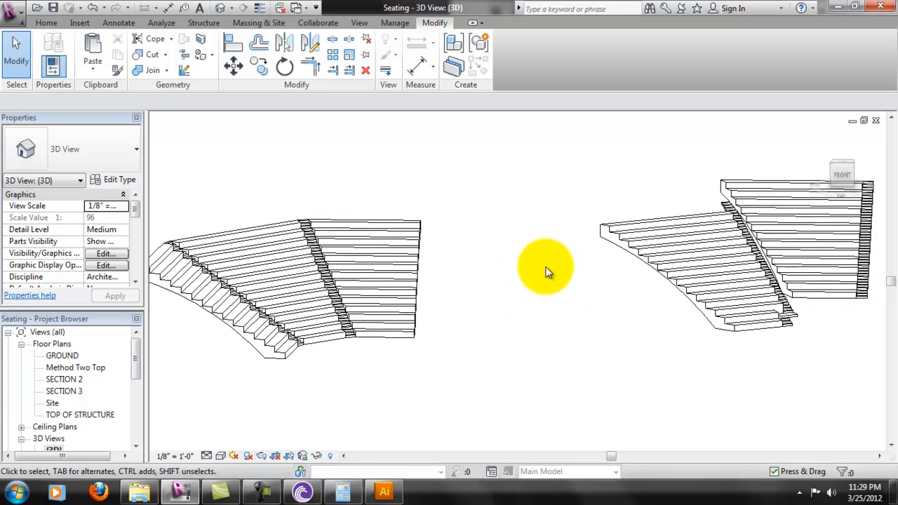
pyautogui.scroll(-1, 548, 267)
pyautogui.keyDown('shift'); pyautogui.moveTo(517, 236); pyautogui.dragTo(341, 257, button='middle'); pyautogui.keyUp('shift')
pyautogui.scroll(3, 316, 309)
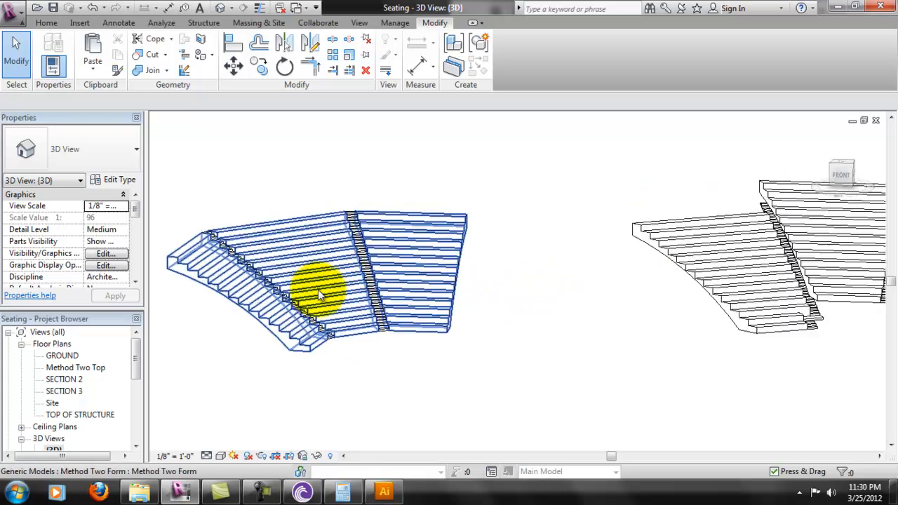
pyautogui.keyDown('shift'); pyautogui.moveTo(411, 360); pyautogui.dragTo(385, 234, button='middle'); pyautogui.keyUp('shift')
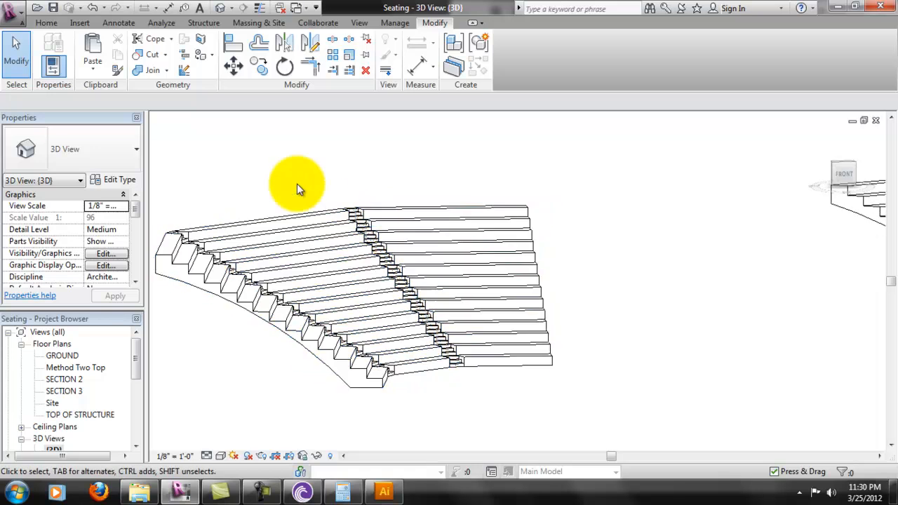
pyautogui.scroll(4, 302, 191)
pyautogui.moveTo(547, 330); pyautogui.dragTo(559, 259, button='middle')
pyautogui.scroll(-5, 549, 271)
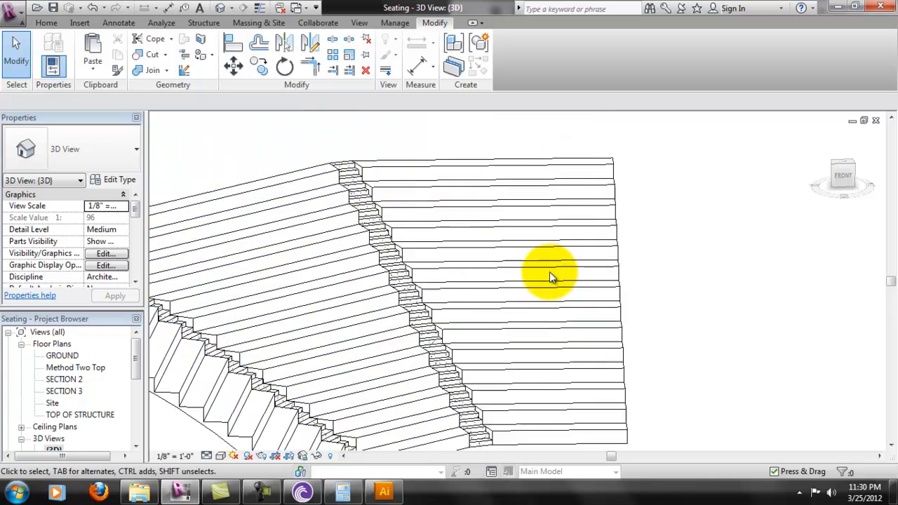
pyautogui.moveTo(627, 287); pyautogui.dragTo(550, 286, button='middle')
pyautogui.scroll(-1, 564, 277)
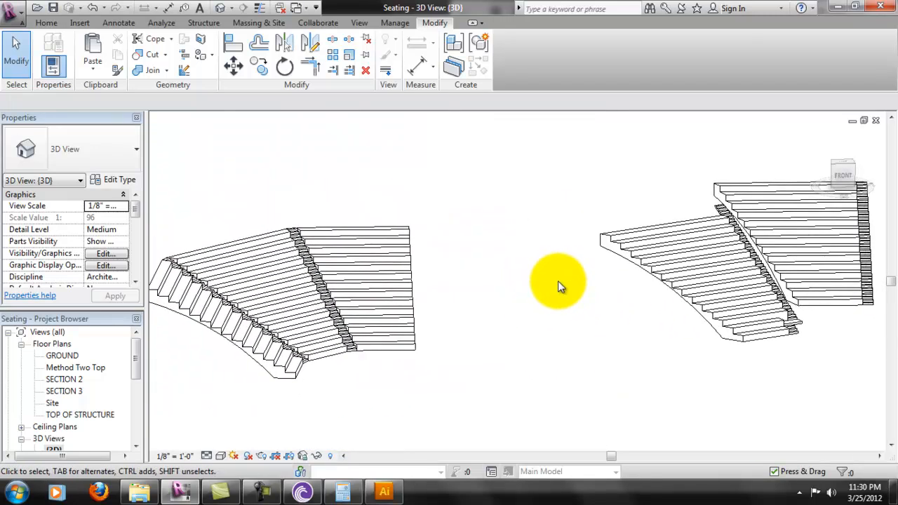